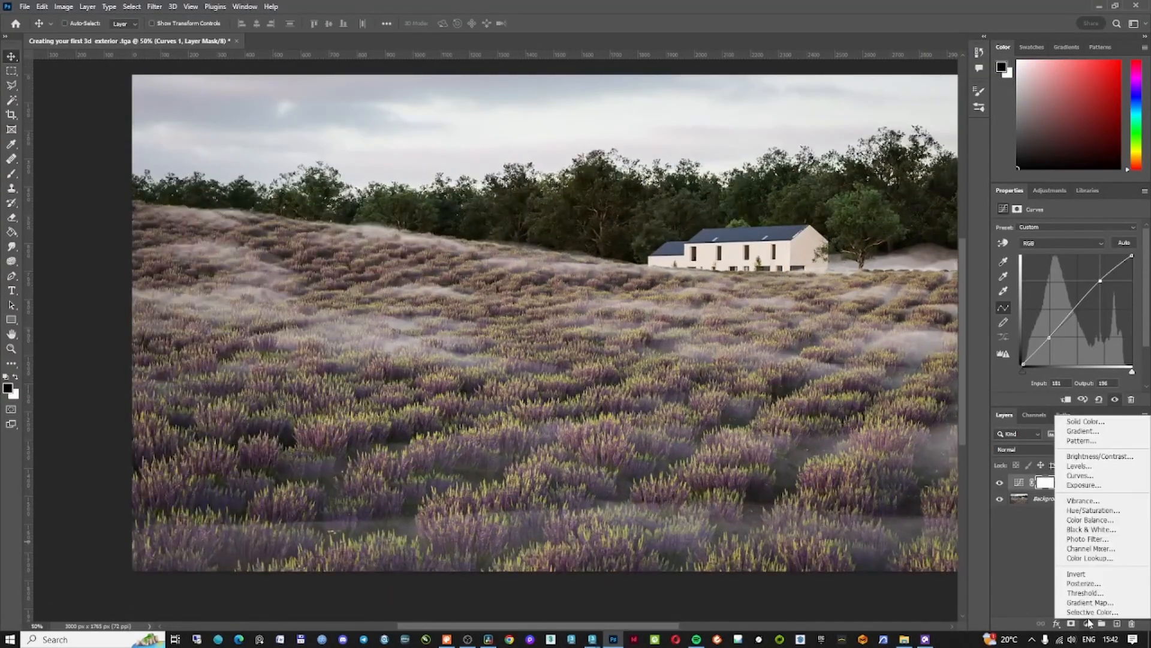
click(1090, 533)
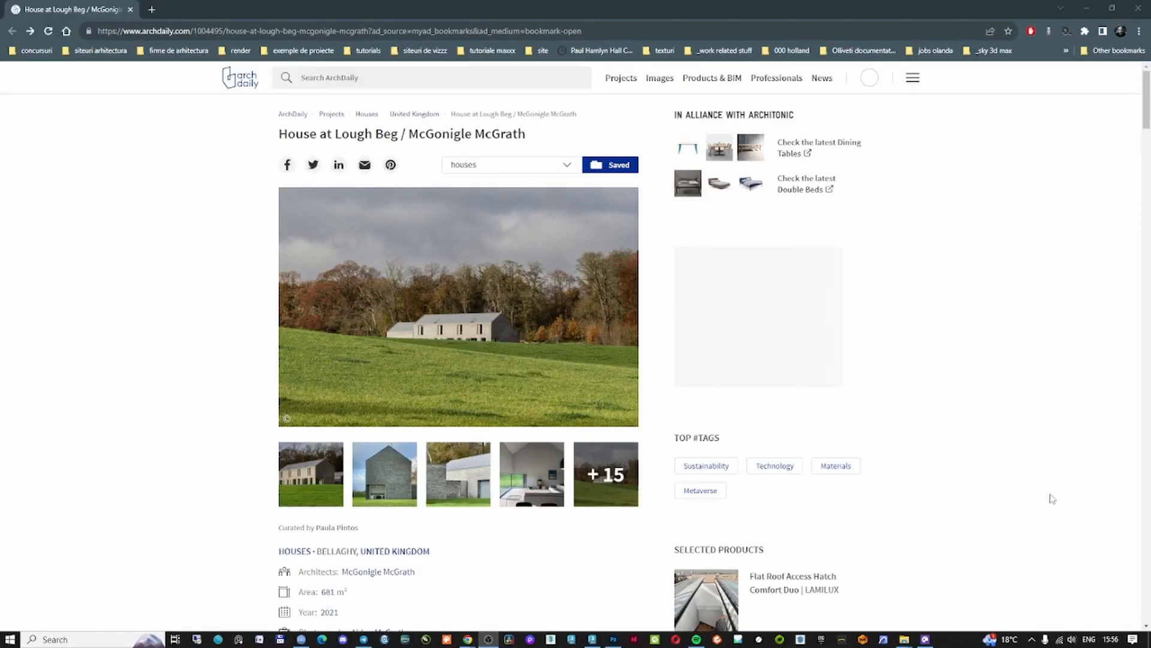
- Examine the exterior and interior photos in the ArchDaily gallery of House at Lough Beg in the browser
click(488, 347)
click(916, 373)
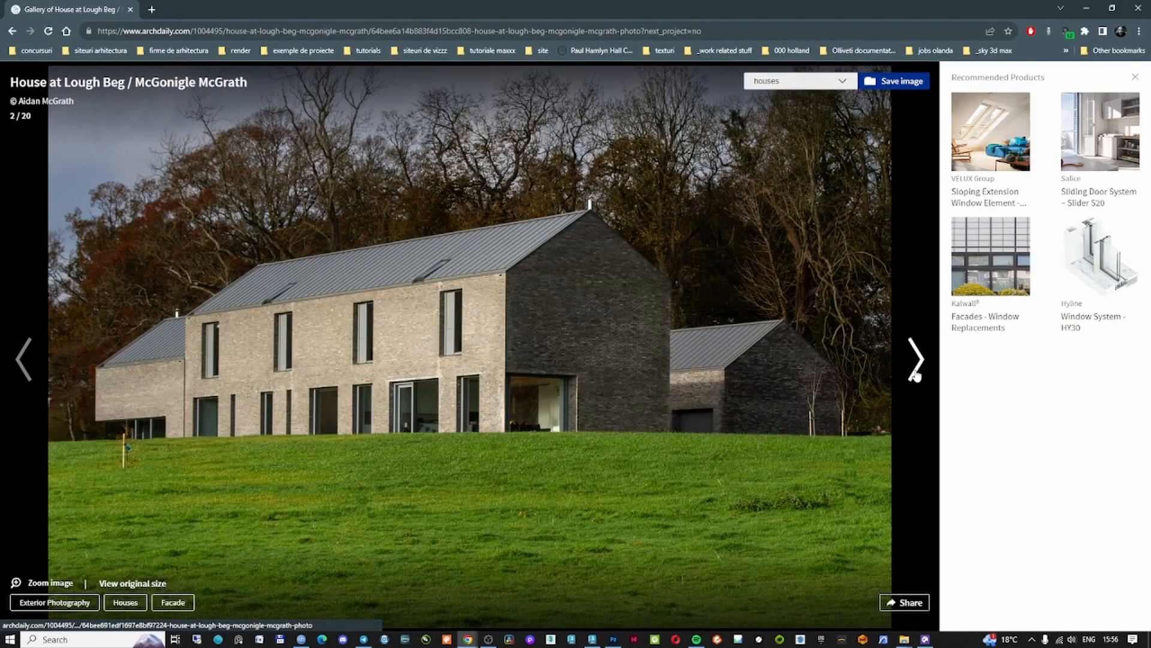
click(915, 373)
click(915, 373)
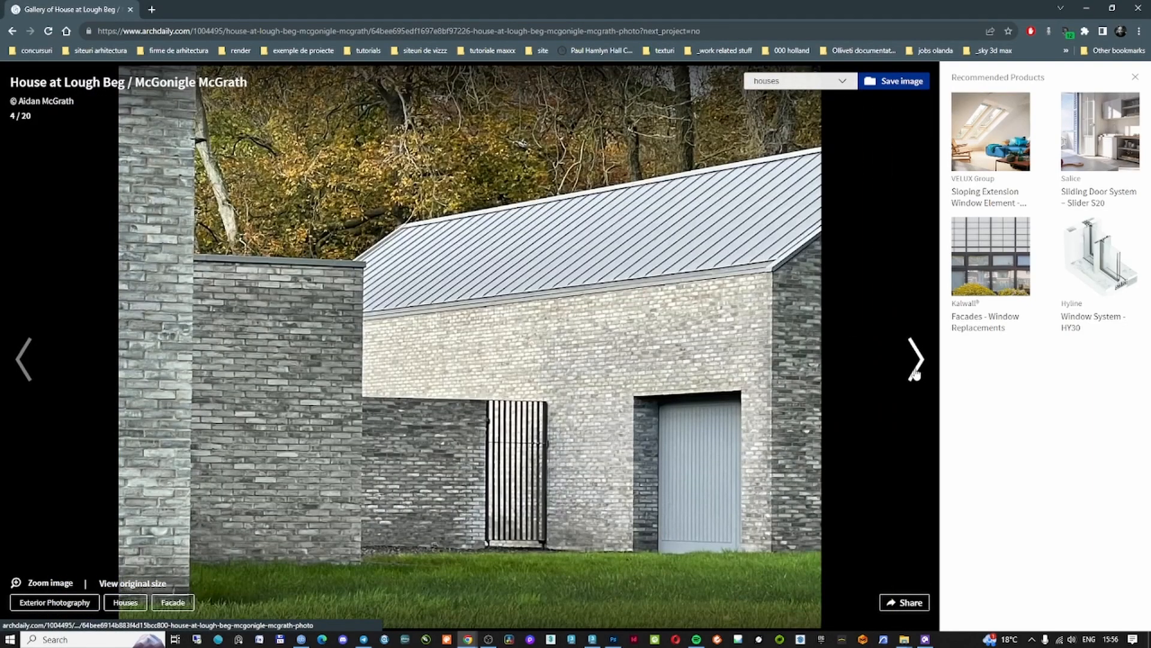
click(916, 372)
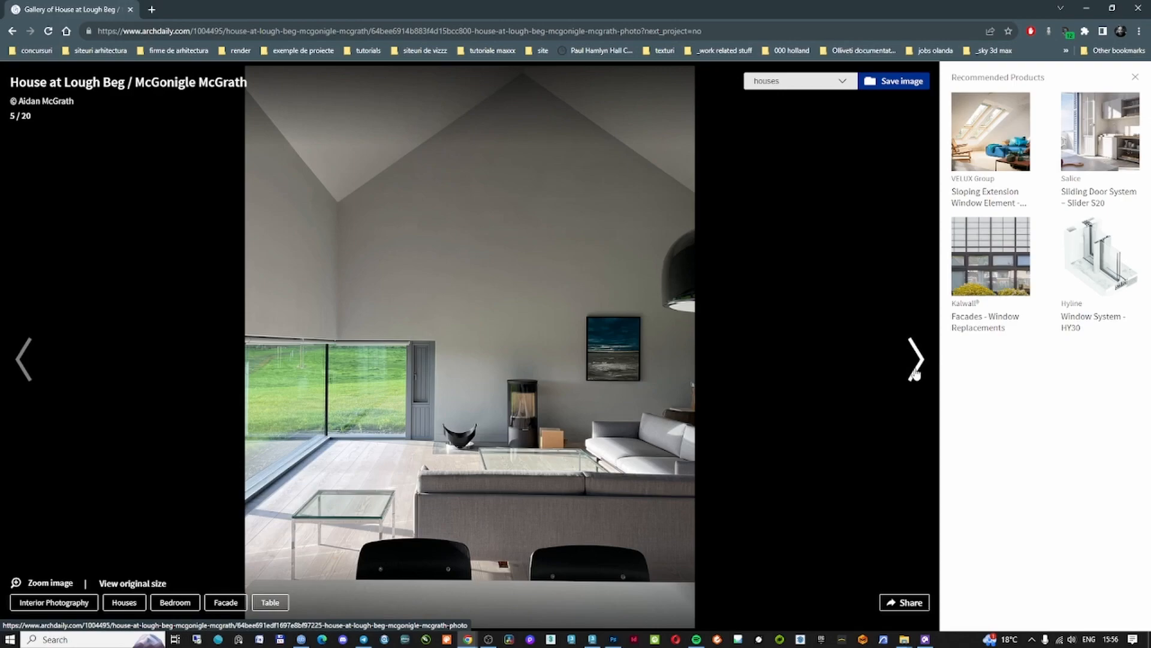
click(916, 373)
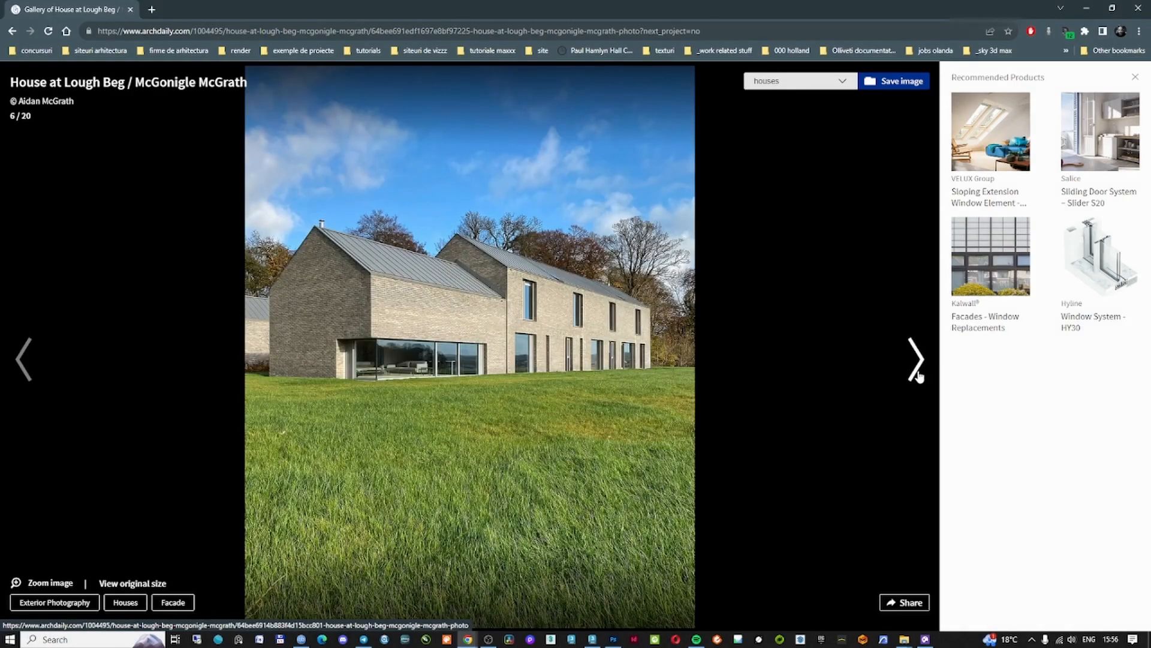
click(917, 373)
click(916, 373)
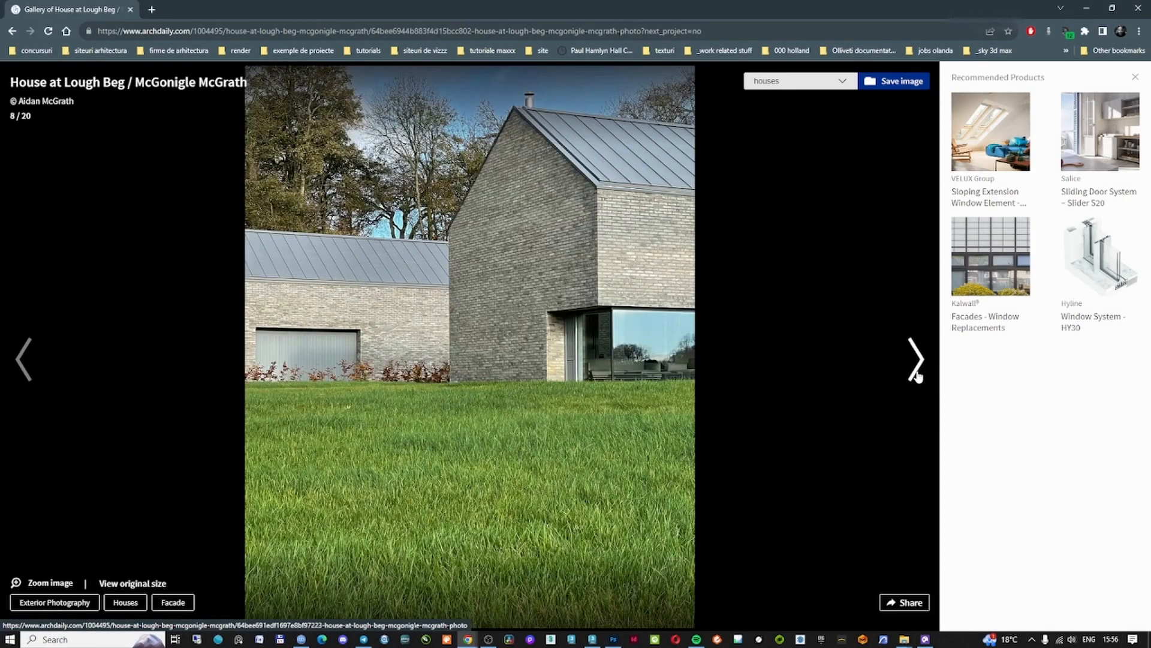
click(917, 373)
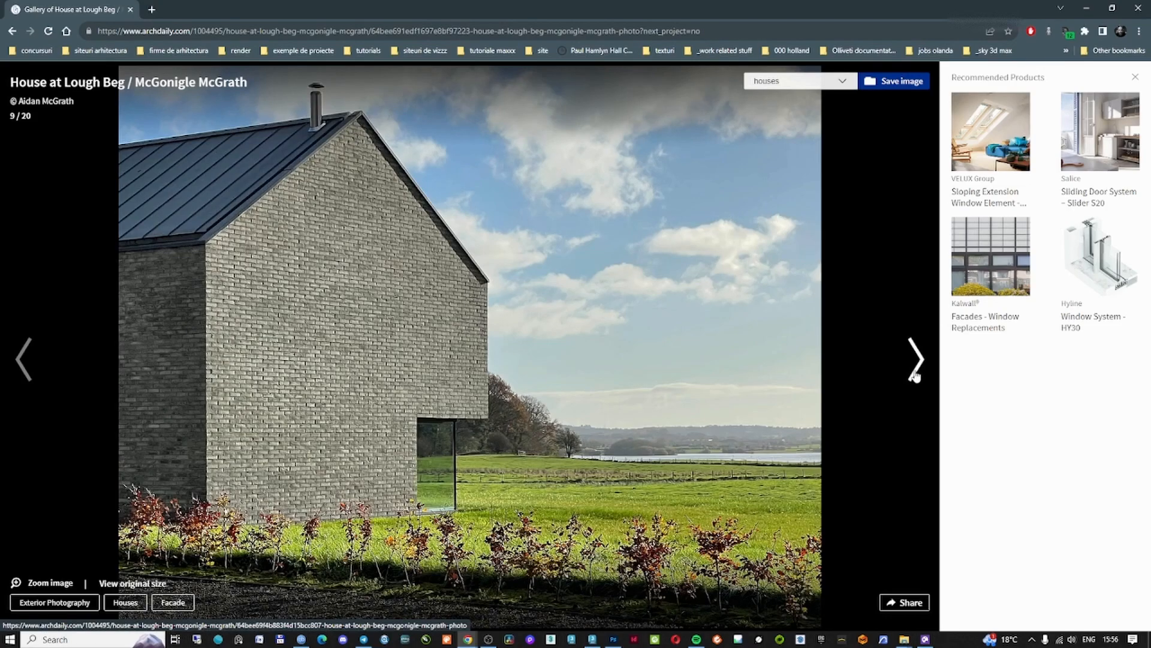
click(915, 373)
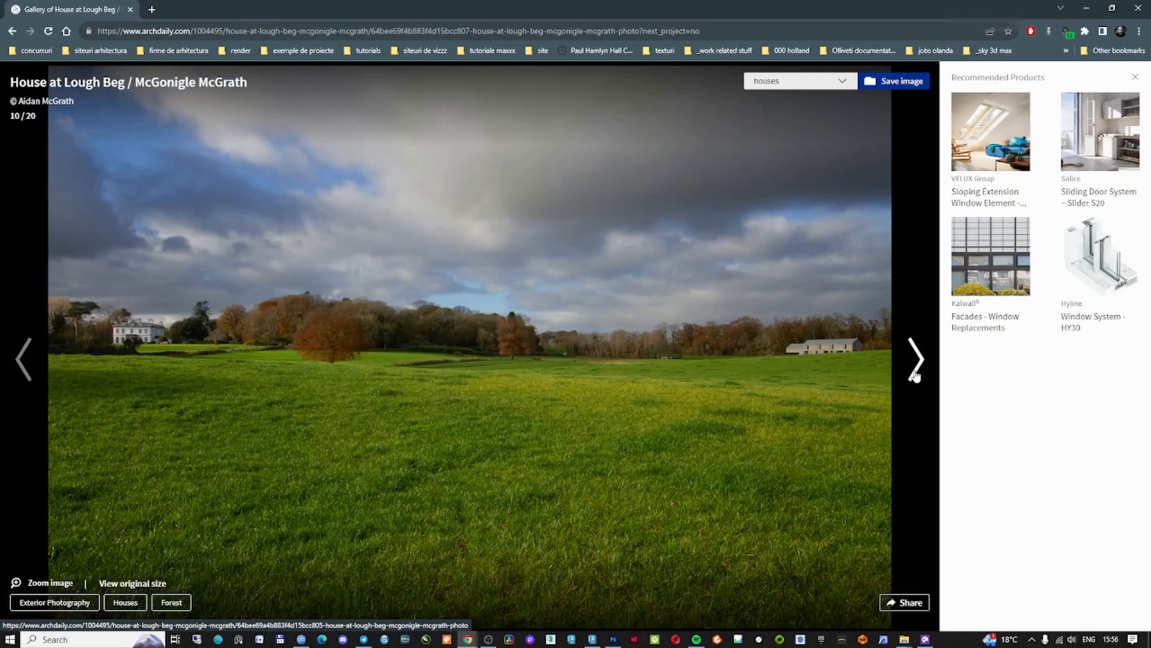
click(915, 373)
click(912, 373)
click(911, 373)
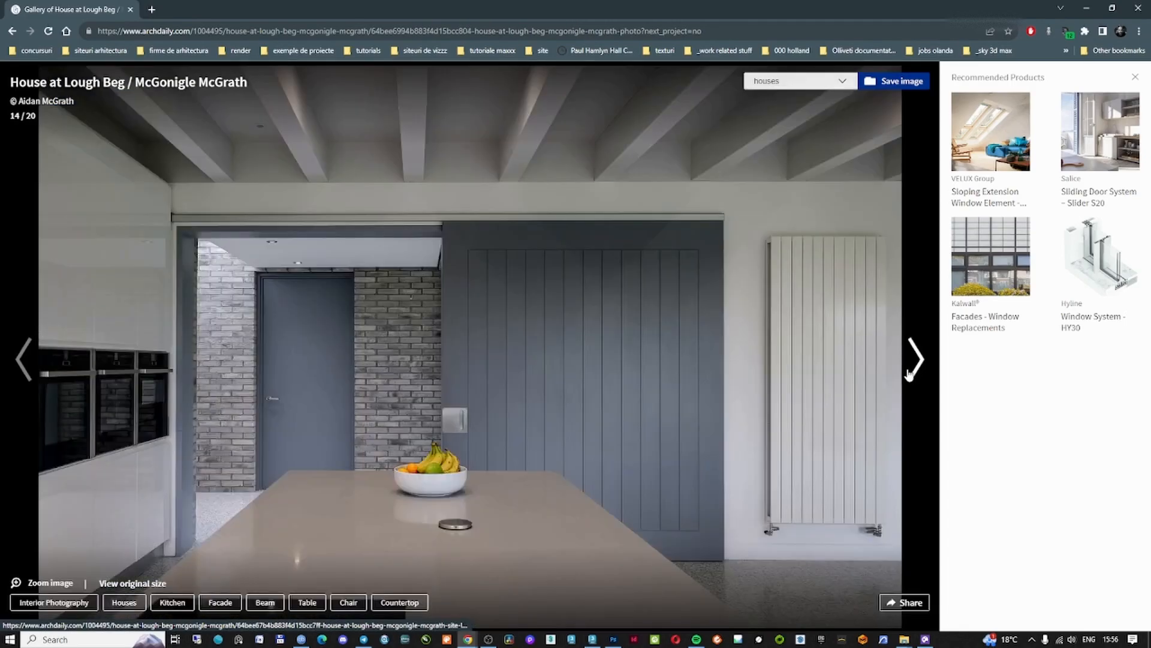
click(912, 373)
click(912, 373)
click(911, 373)
click(911, 376)
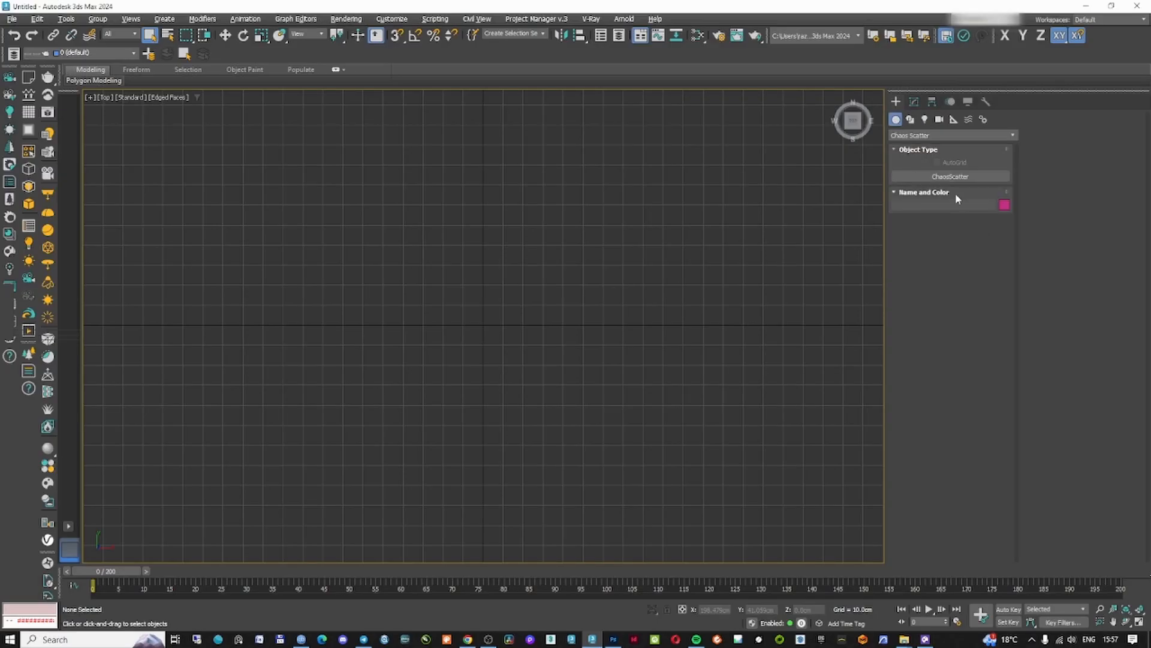
- In 3ds Max, draw a plane about 205 cm wide and 127 cm long in the top view, with one segment each way
click(981, 233)
drag(632, 171, 221, 425)
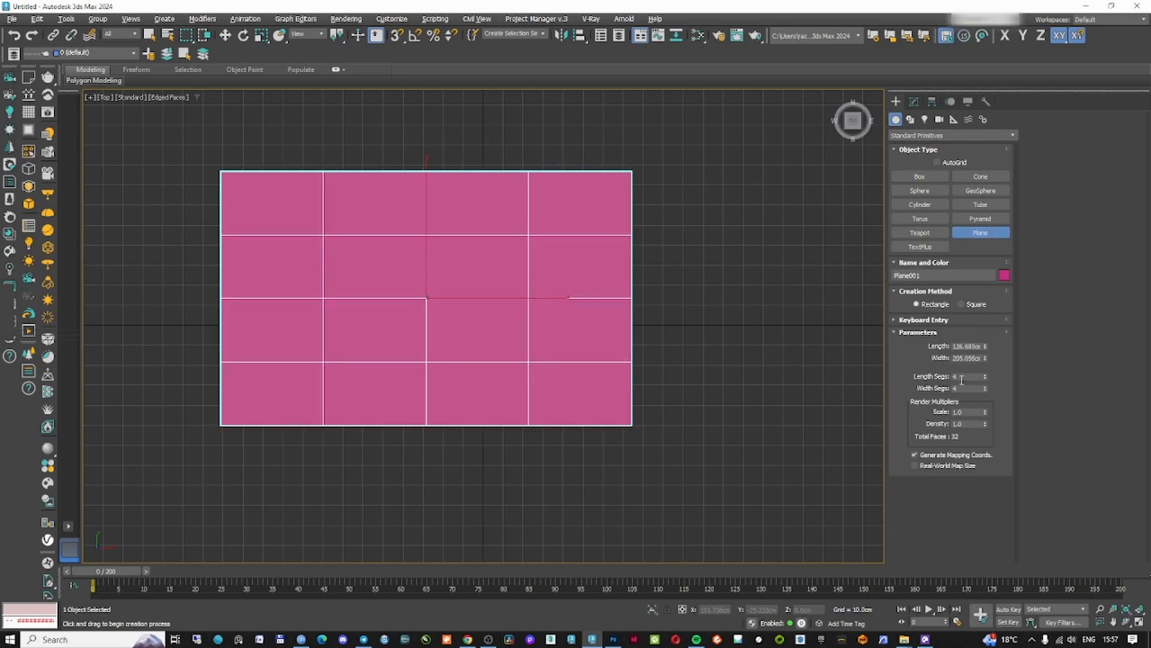
right_click(786, 403)
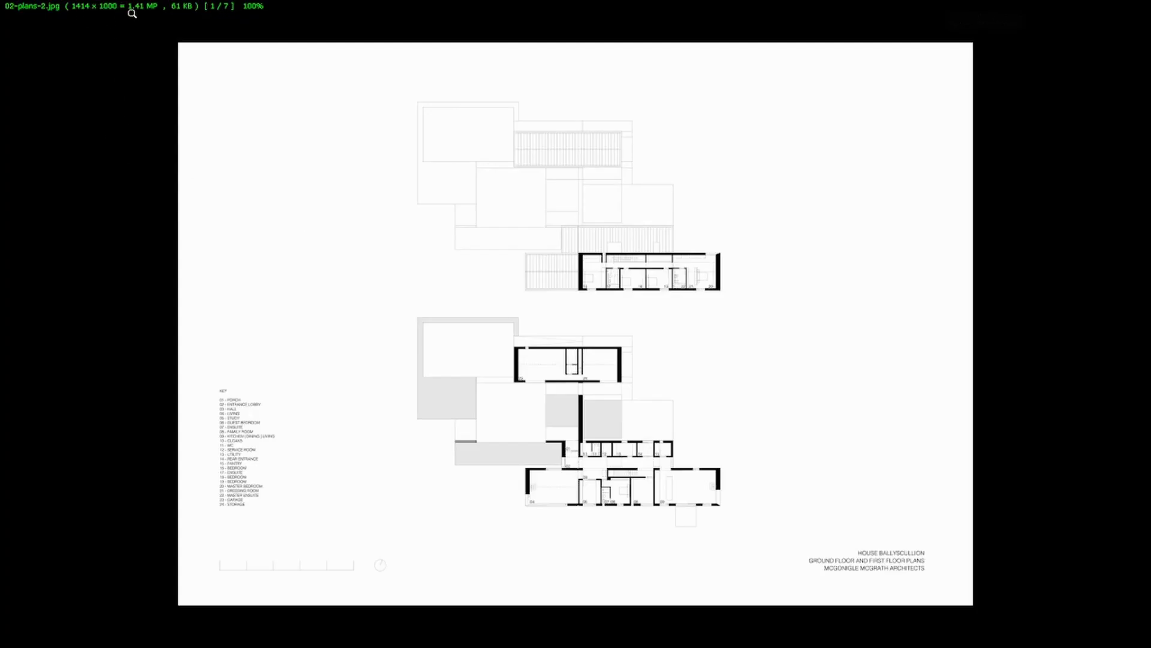
- Leave the full-screen floor plan image, return to 3ds Max and set the plane's width to 1414 cm and length to 1000 cm
key(Escape)
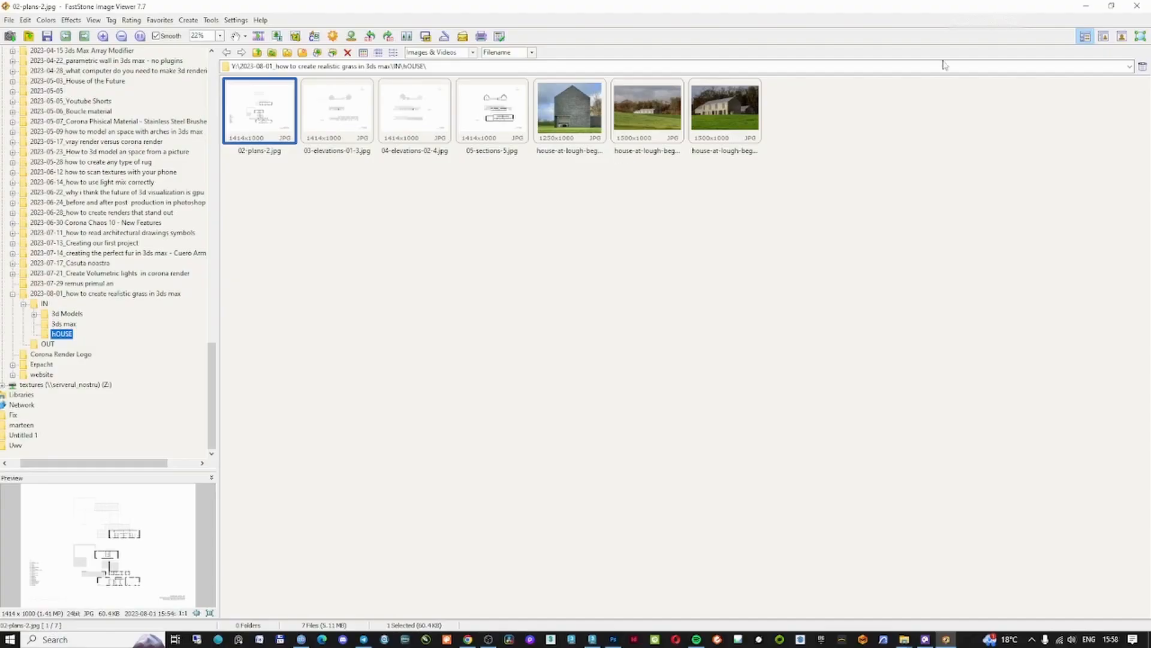
click(1086, 6)
click(913, 102)
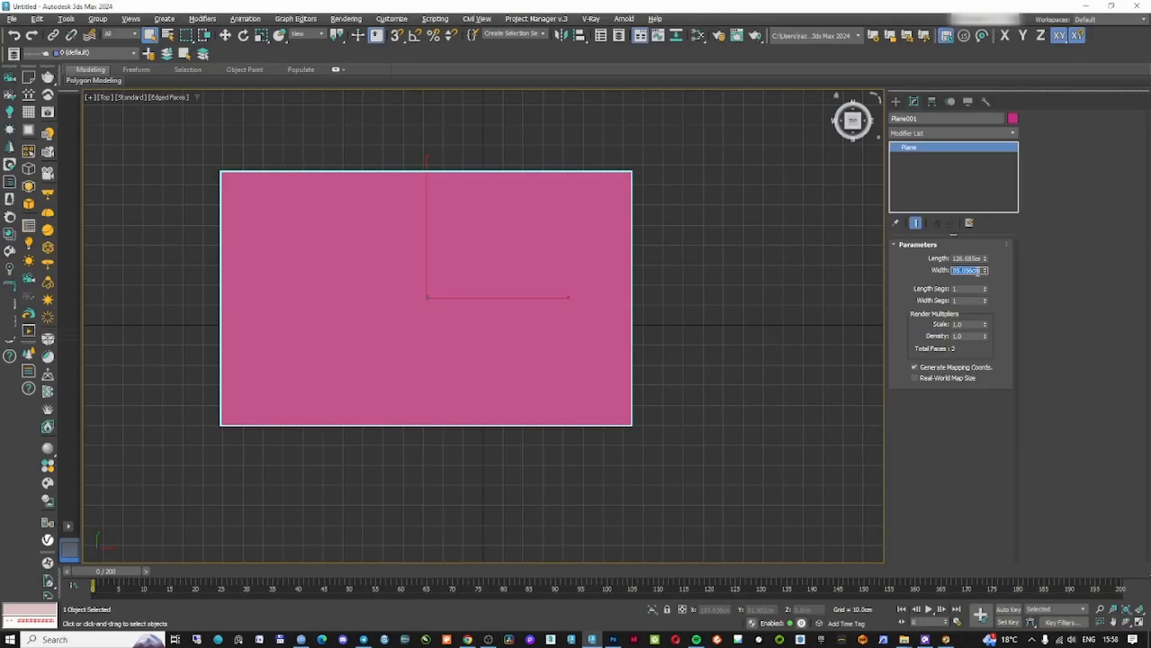
click(972, 258)
text(100)
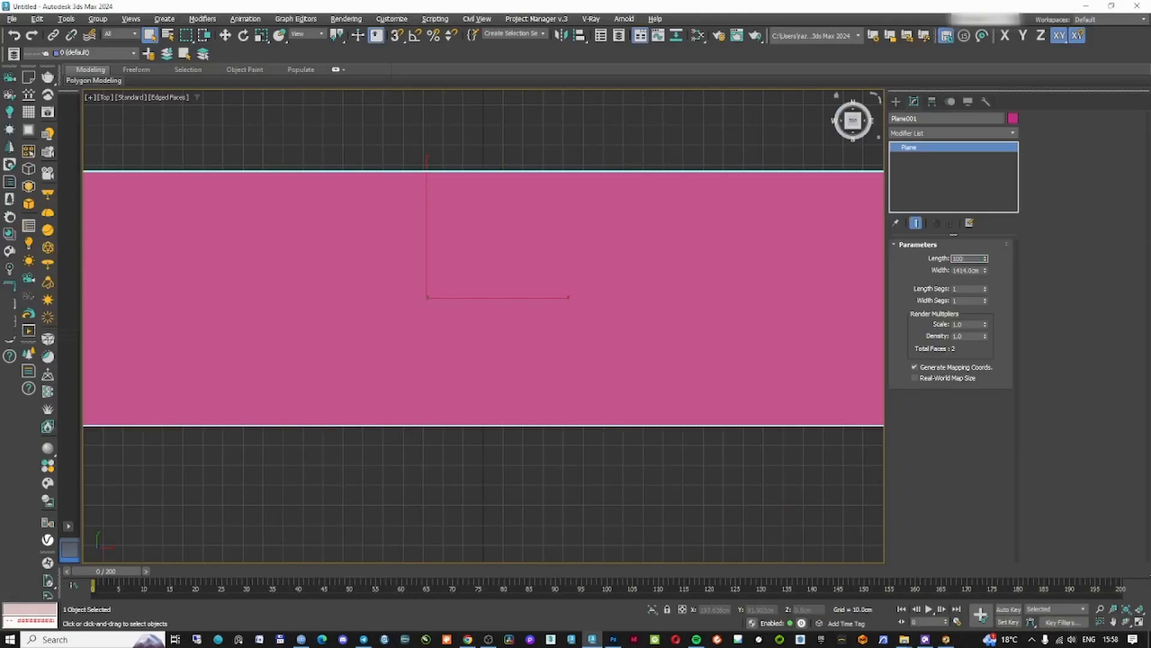
text(0)
key(Return)
- With the plane selected, open the Slate Material Editor and create a new view named PLAN
scroll(617, 319, down, 10)
key(w)
click(749, 289)
click(646, 299)
key(m)
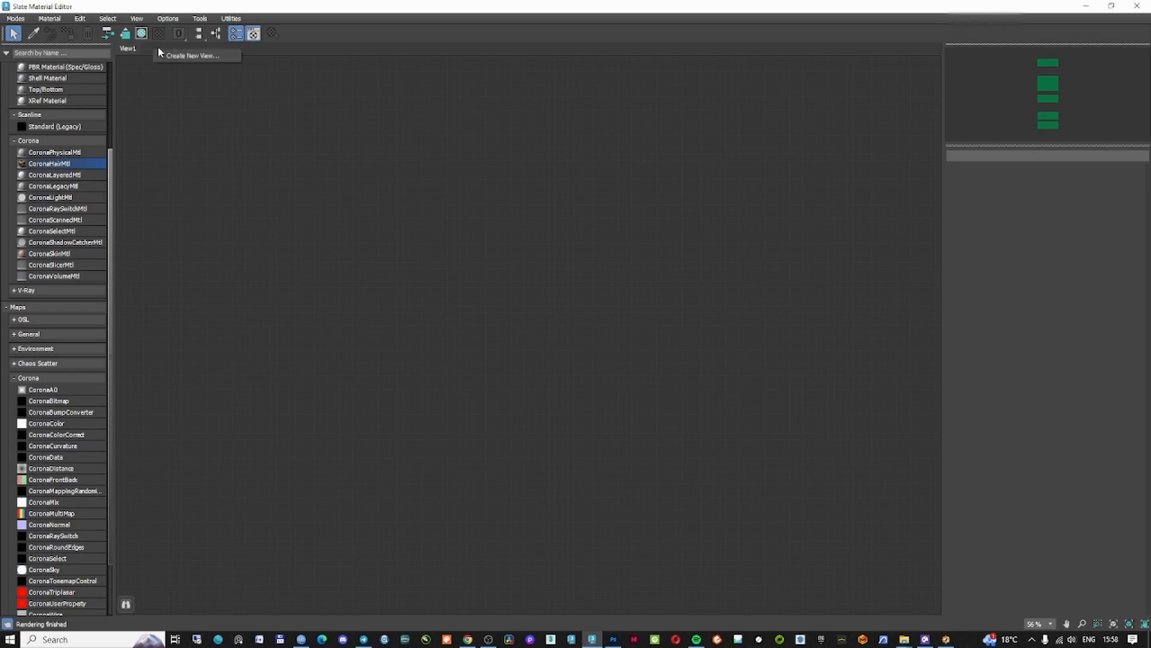
click(192, 55)
text(PLAN)
key(Return)
- Create a CoronaPhysicalMtl with a CoronaBitmap of the floor plan image and apply it to the plane
double_click(54, 152)
drag(49, 400, 237, 238)
click(158, 194)
click(991, 487)
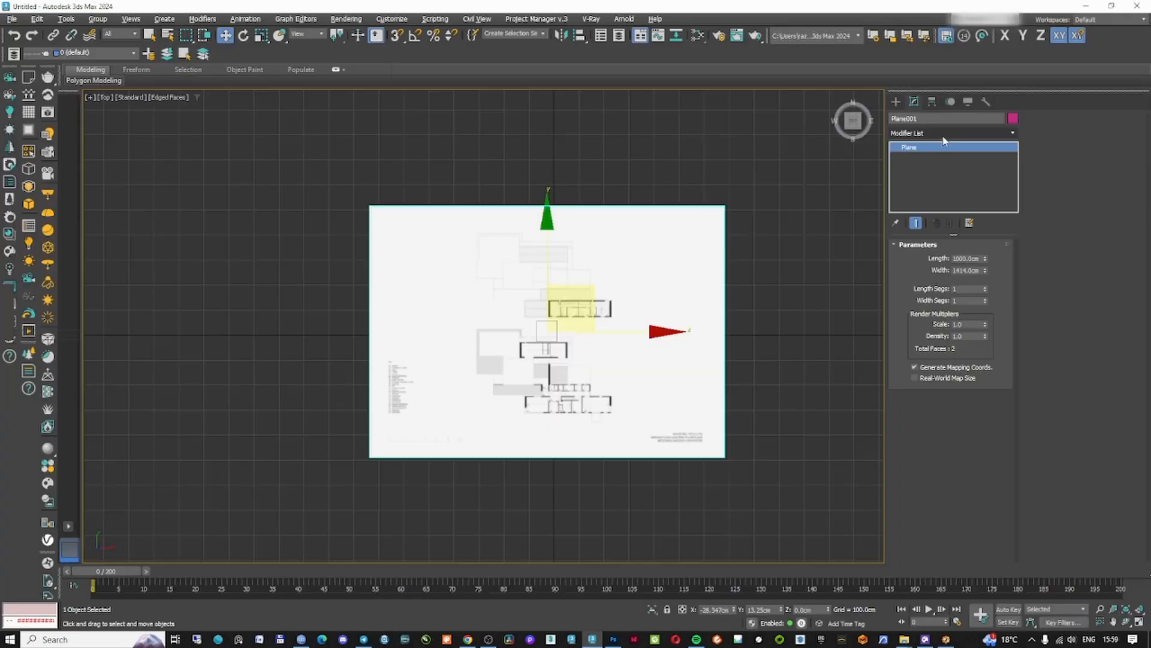
- Add a UVW Map modifier to the floor plan plane and deselect it
click(950, 131)
text(uv)
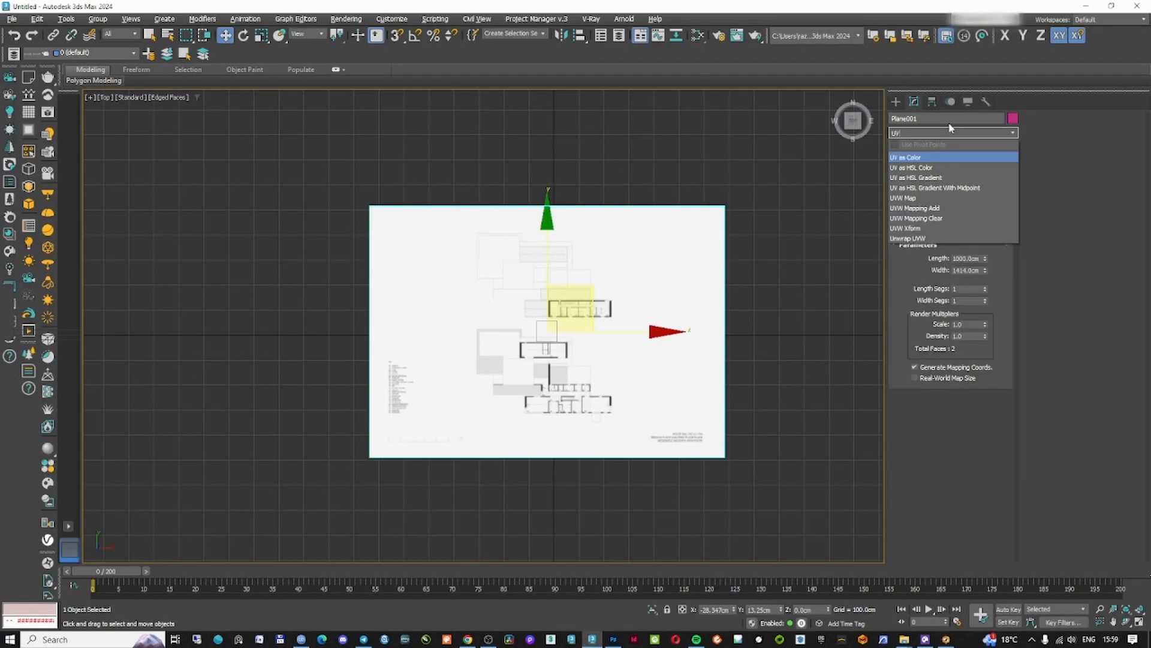
text(w)
key(Return)
click(759, 294)
- Examine the walls, rooms and door openings of the ground floor plan on the plane
scroll(583, 402, up, 12)
middle_drag(431, 486, 520, 342)
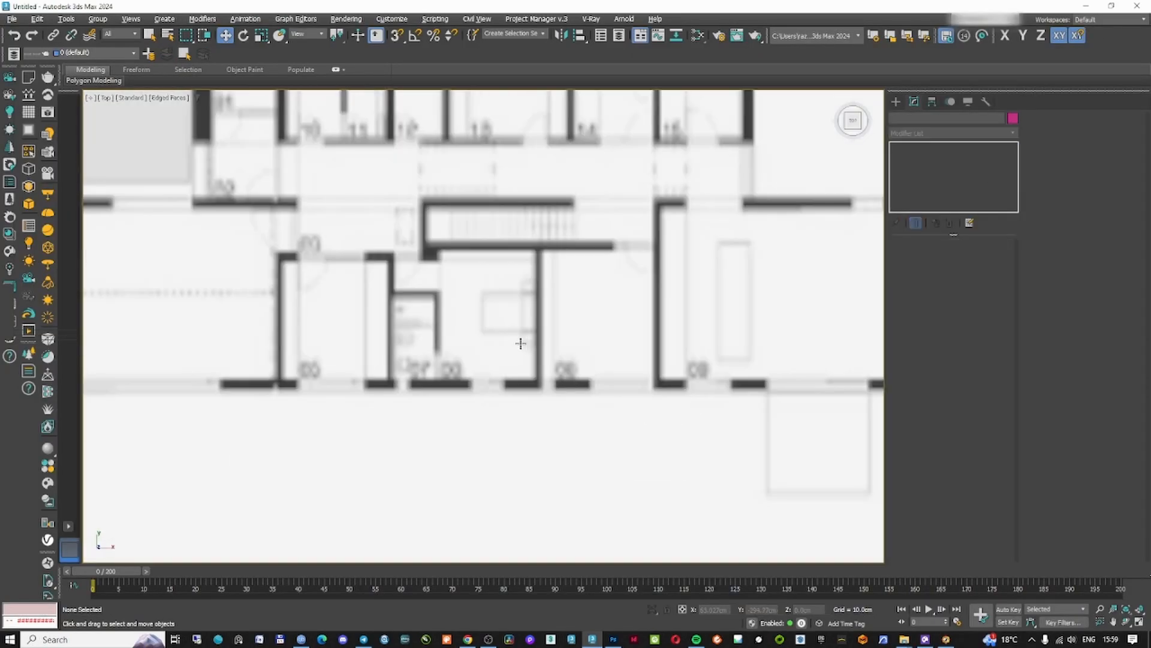
scroll(520, 344, down, 6)
middle_drag(620, 373, 548, 359)
scroll(547, 358, up, 1)
scroll(545, 358, down, 2)
scroll(547, 358, up, 3)
scroll(548, 358, down, 2)
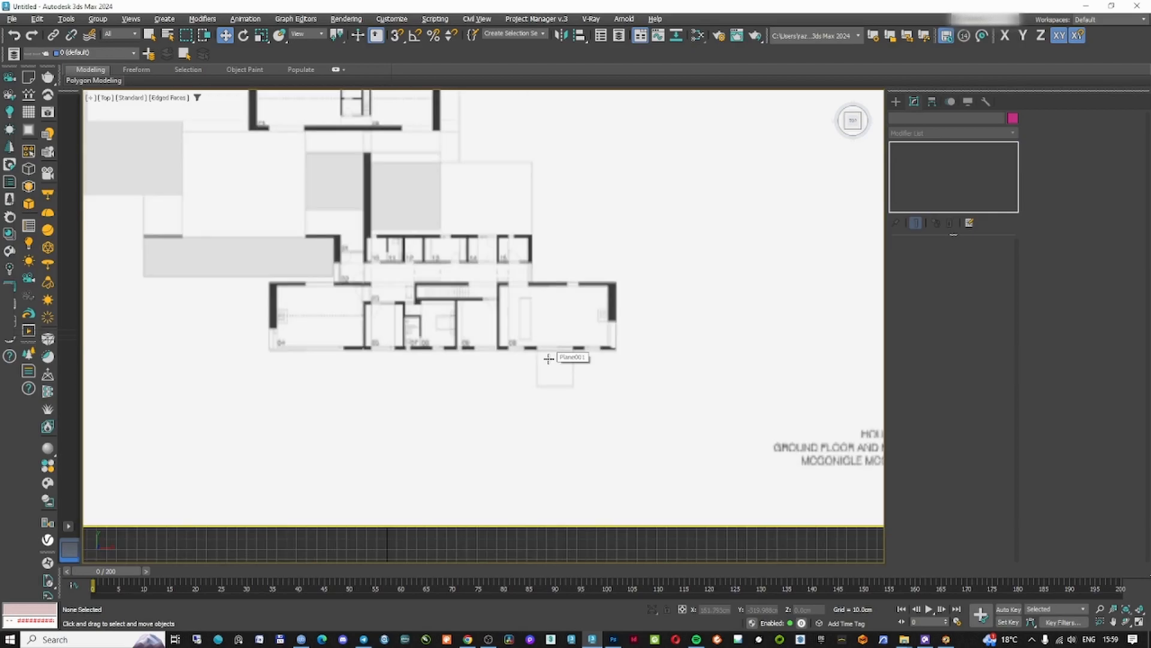
scroll(529, 340, up, 4)
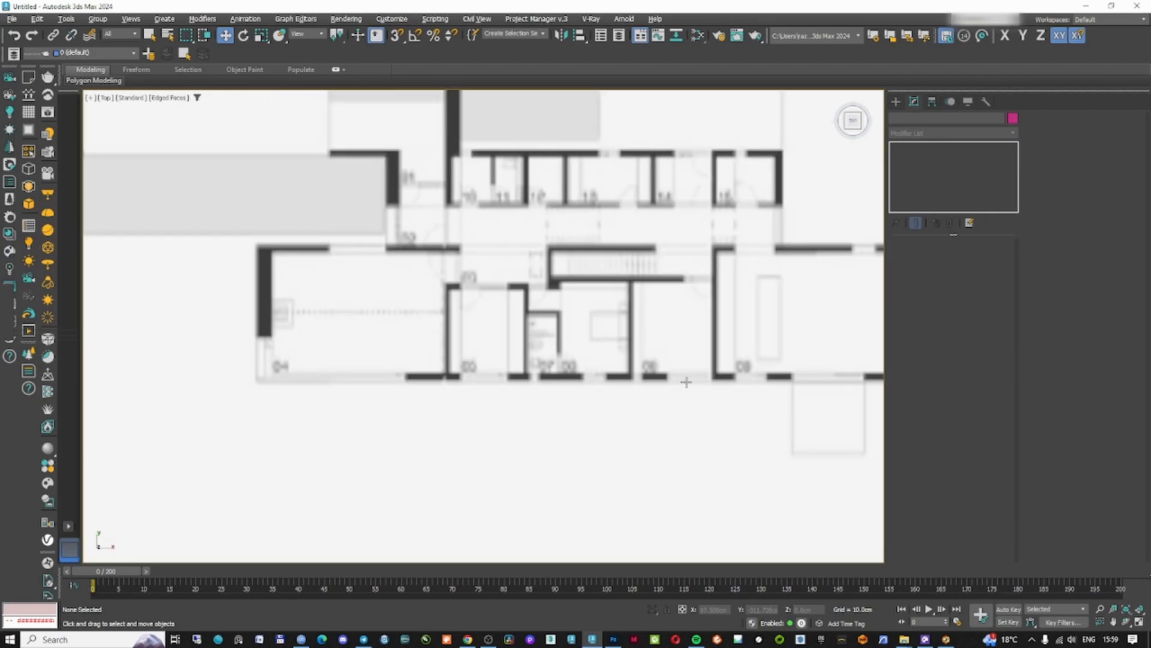
scroll(691, 383, down, 2)
middle_drag(683, 293, 691, 316)
- Draw a narrow rectangle about 11 cm long and 1.4 cm wide at the door above room 03, and lengthen it as a scale reference
click(896, 102)
click(981, 191)
scroll(541, 301, up, 2)
scroll(541, 302, up, 3)
drag(490, 331, 486, 288)
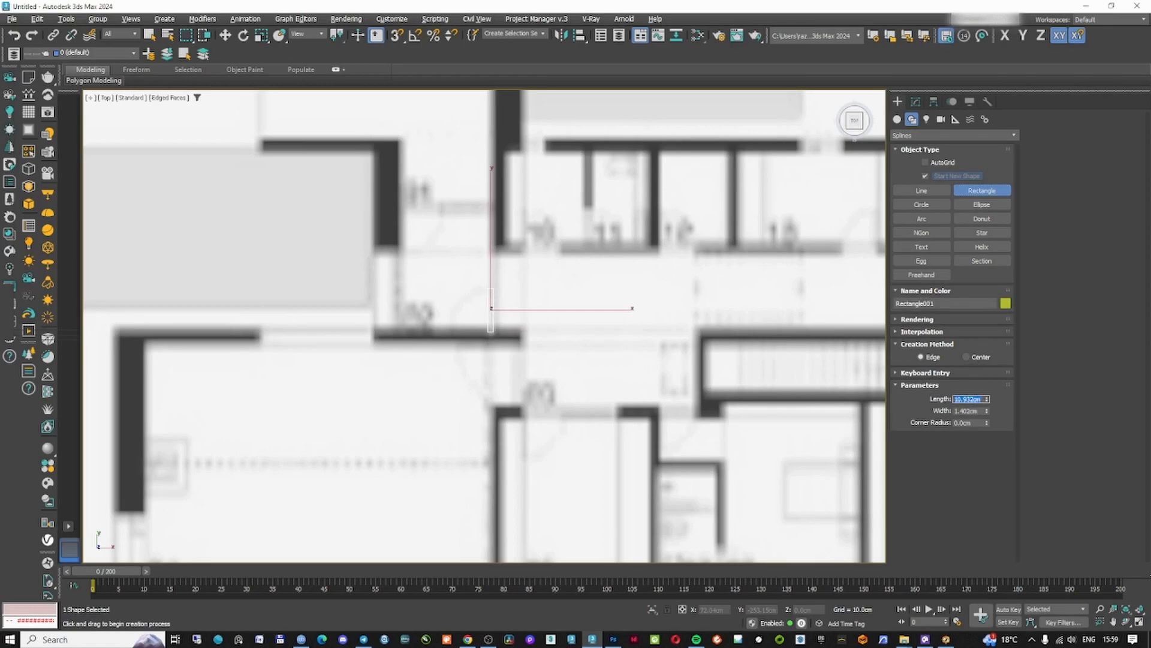
scroll(697, 343, down, 2)
key(w)
- Move only the pivot of the floor plan plane onto the reference rectangle at the door opening
click(704, 287)
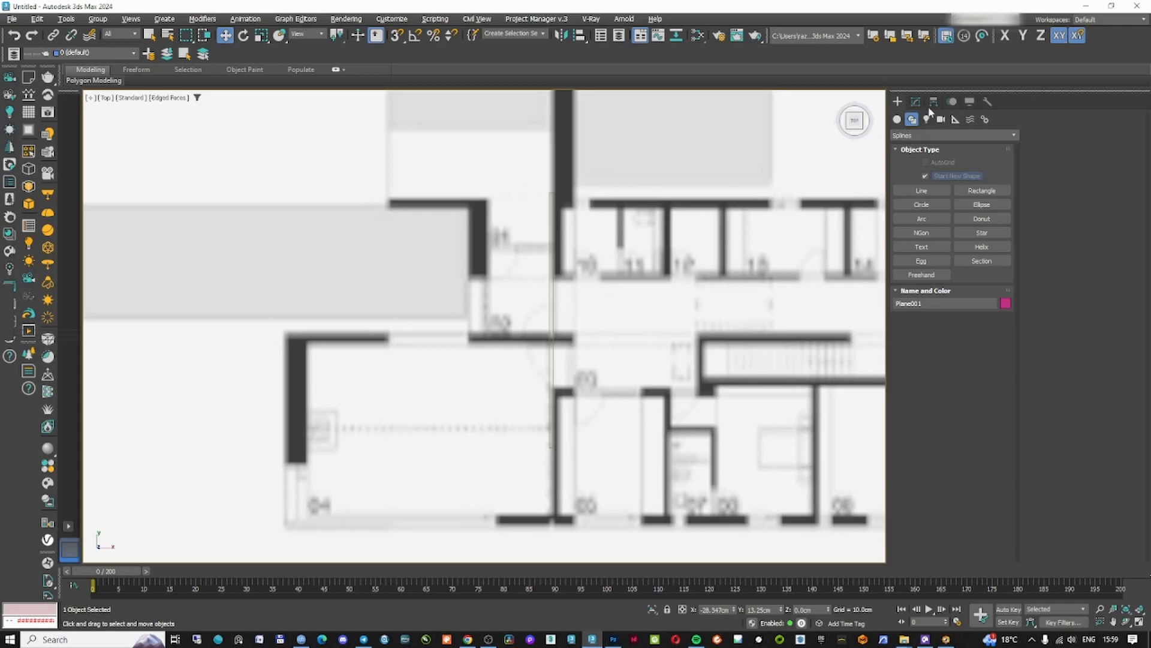
click(934, 102)
click(969, 180)
scroll(643, 328, down, 6)
scroll(640, 265, up, 2)
drag(657, 163, 656, 348)
scroll(657, 354, up, 5)
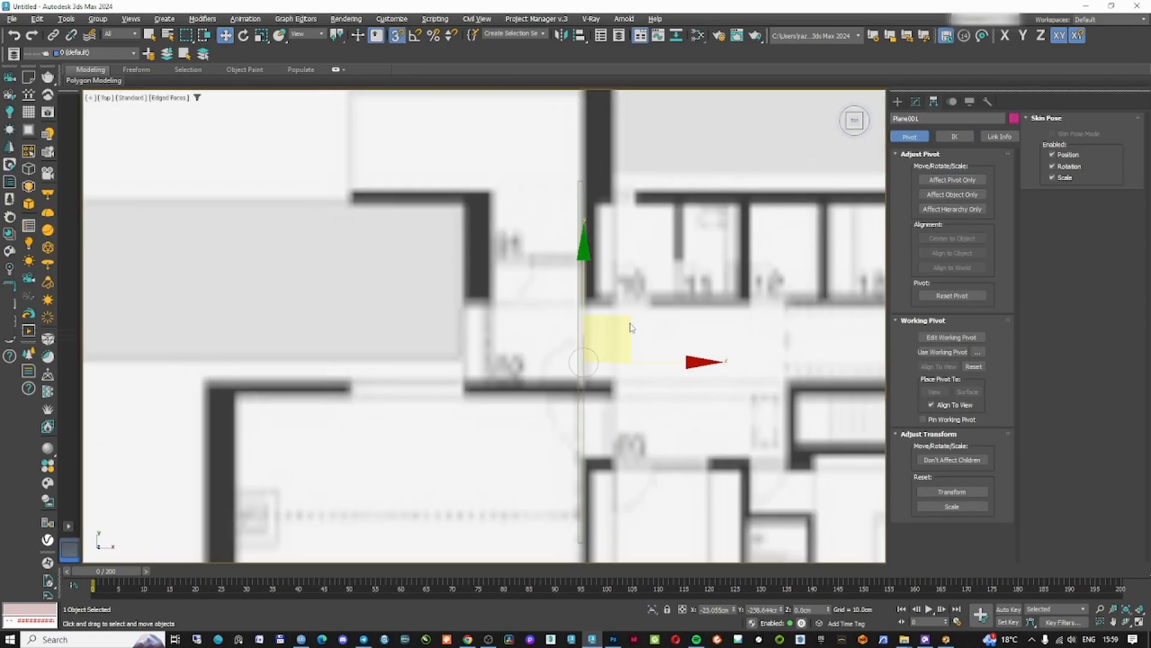
- Scale the floor plan plane up uniformly around its pivot to match the door opening to the reference rectangle
key(r)
scroll(635, 336, down, 4)
scroll(618, 324, up, 2)
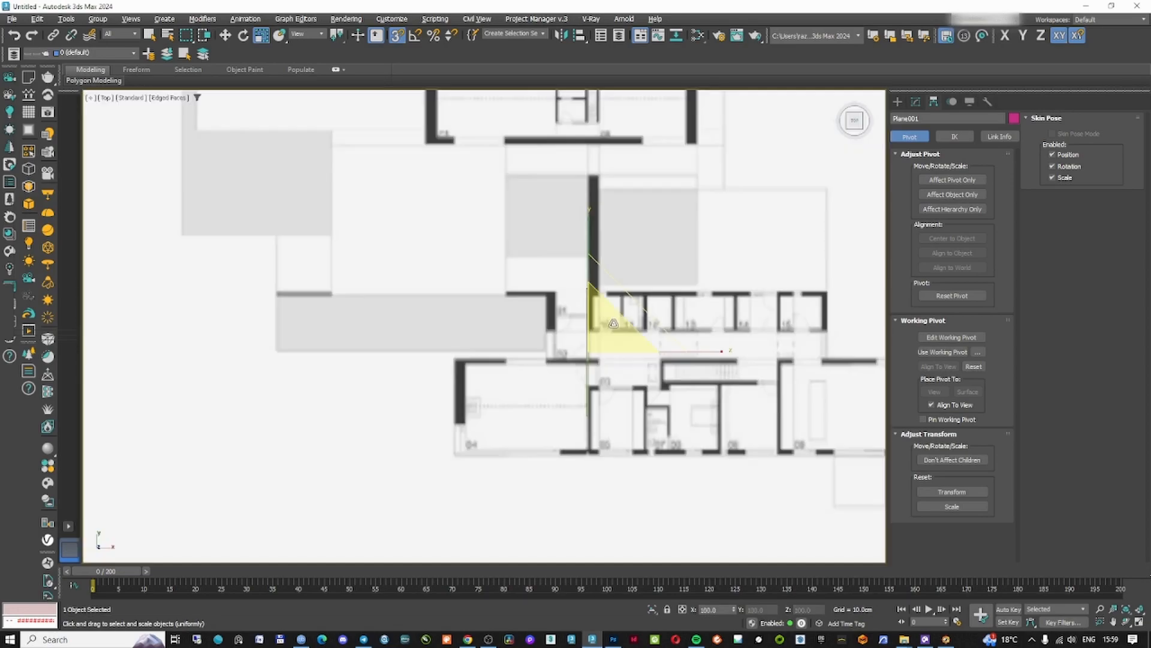
scroll(615, 319, up, 3)
scroll(617, 311, down, 6)
key(w)
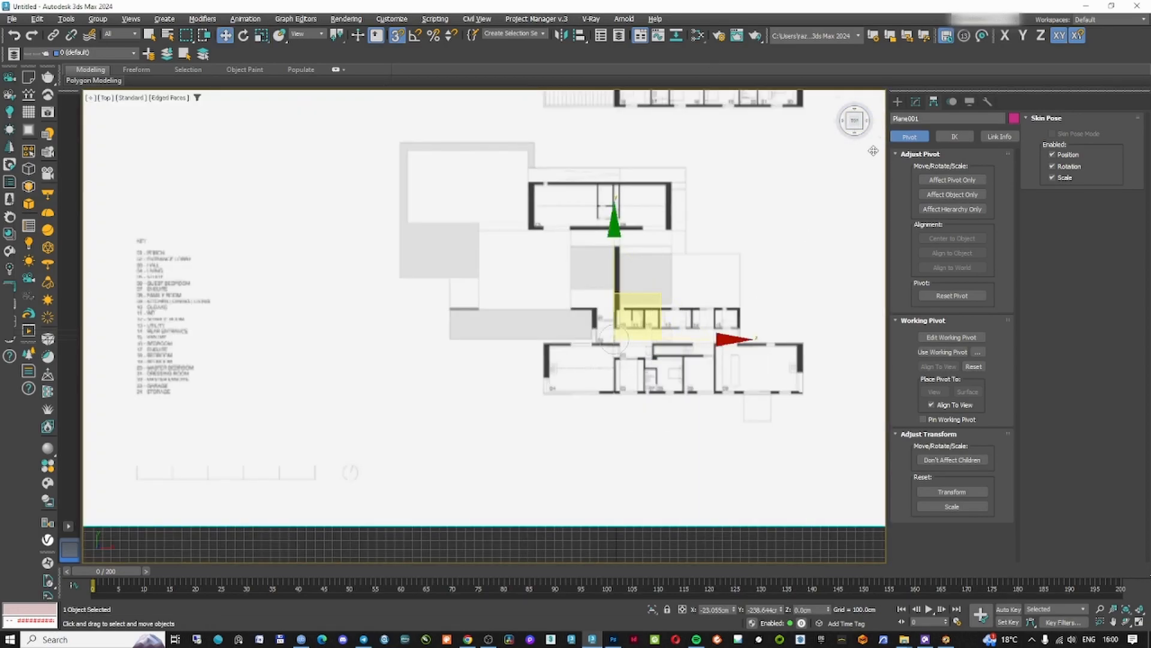
- Trace the outer walls of the main wing around rooms 04 to 09 with an open line, ending at the entrance wall beside room 01
click(898, 102)
scroll(682, 384, up, 2)
scroll(680, 342, down, 2)
click(606, 534)
scroll(662, 309, up, 2)
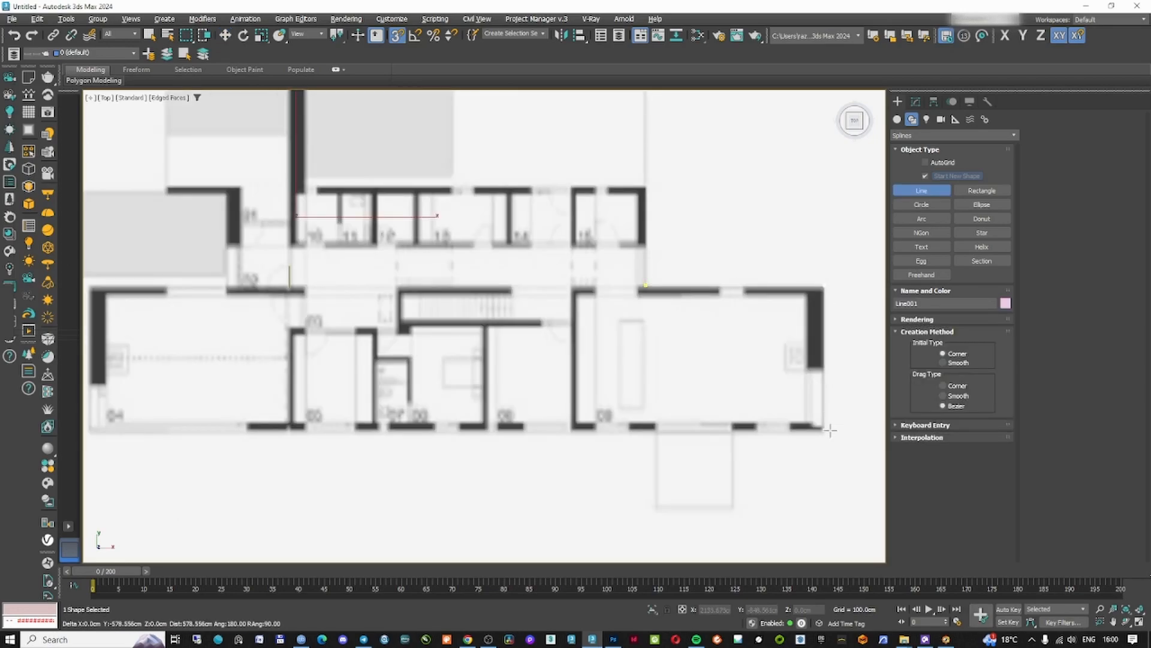
shift+click(830, 430)
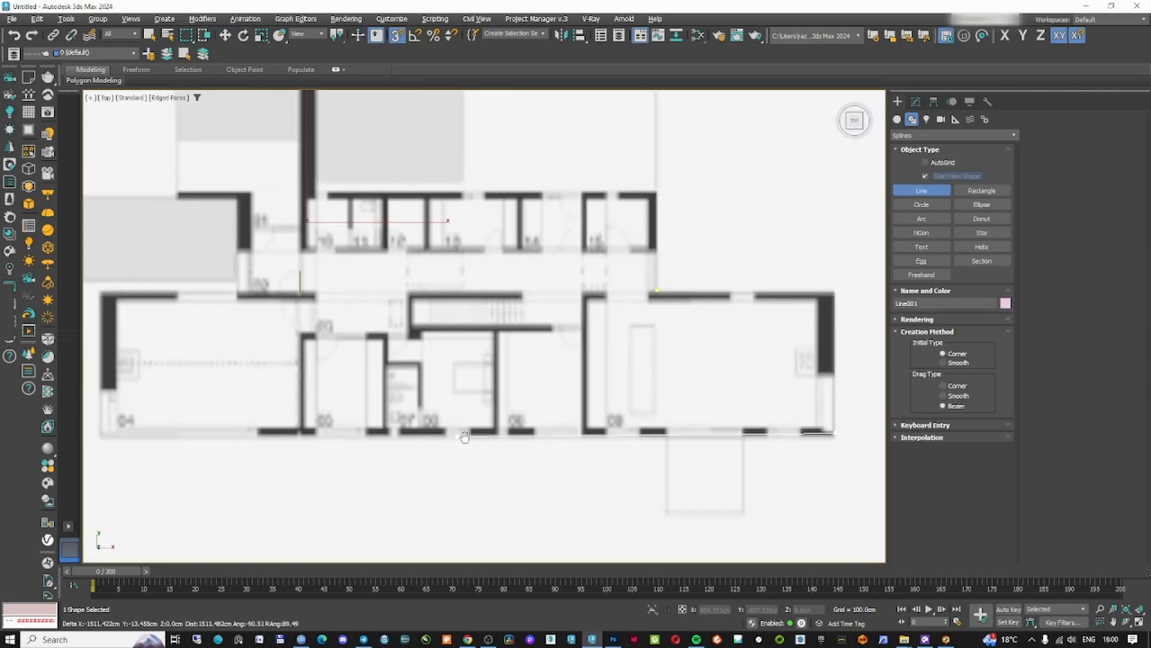
middle_drag(88, 431, 365, 436)
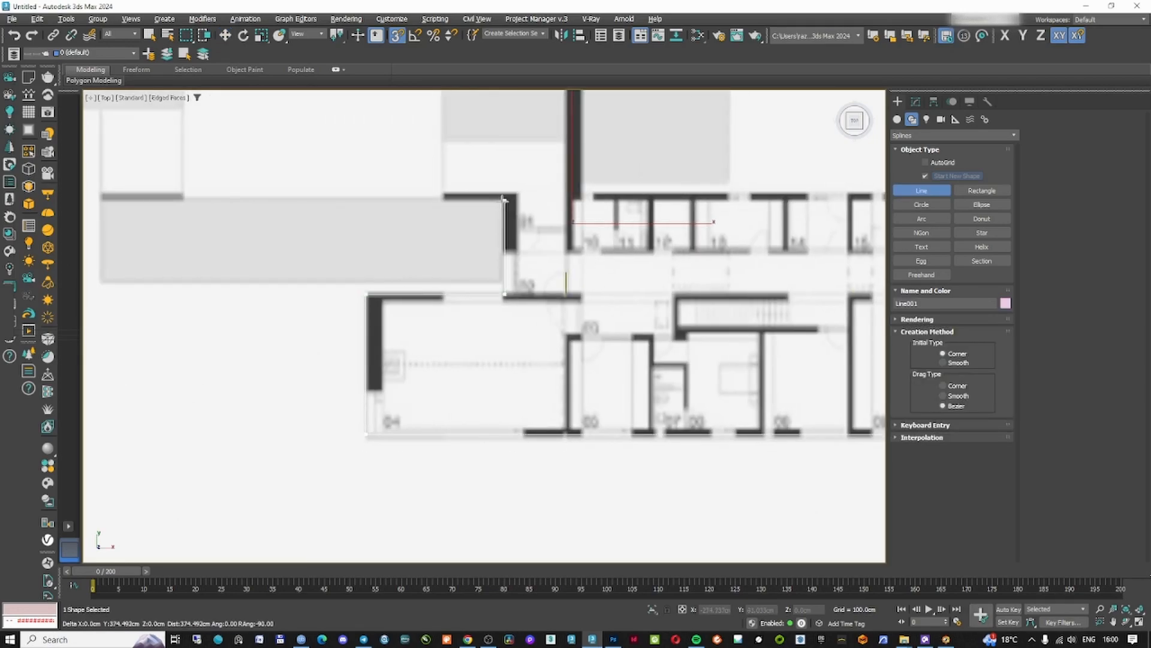
right_click(444, 202)
- Trace a second line around room 15, along the outer wall of rooms 10 to 15 and up the long freestanding wall
scroll(570, 319, down, 3)
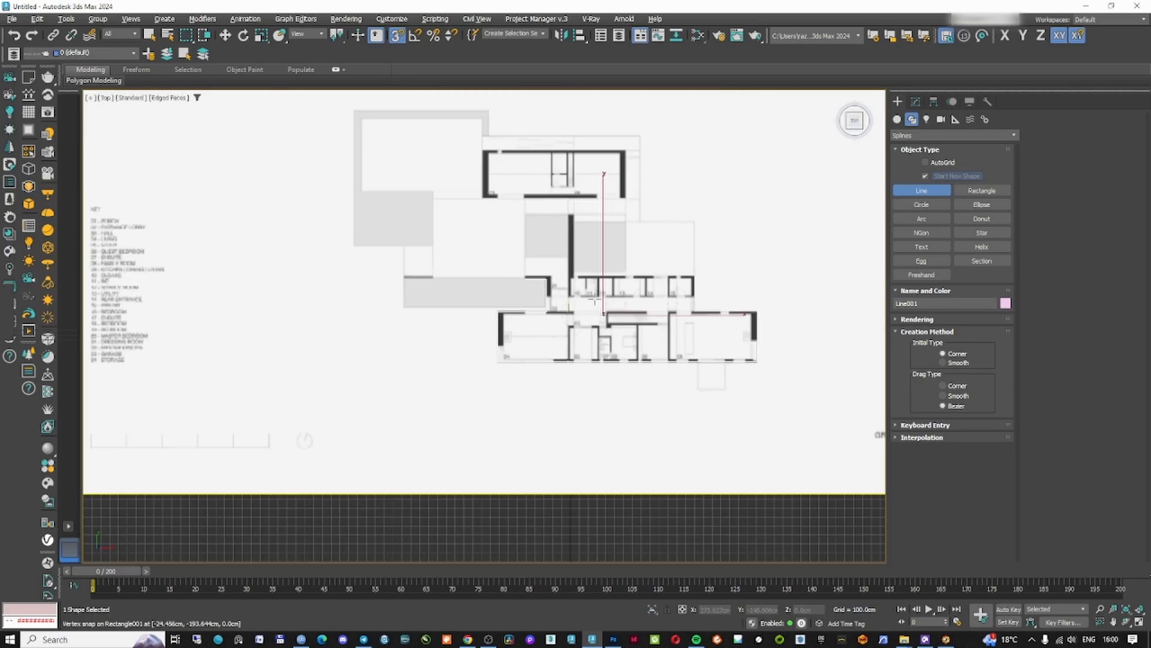
scroll(621, 275, up, 3)
scroll(509, 263, down, 1)
scroll(689, 329, up, 2)
click(730, 343)
shift+click(732, 246)
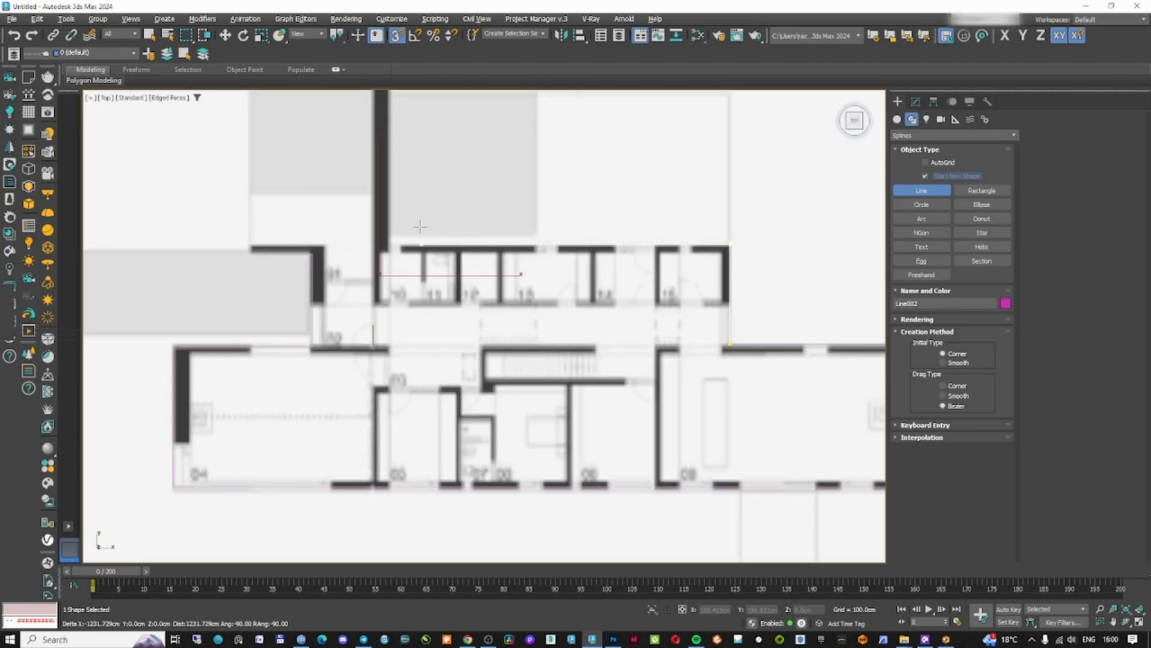
scroll(394, 200, down, 2)
middle_drag(405, 100, 441, 245)
click(432, 256)
right_click(438, 259)
- Switch the viewport to wireframe and attach the main wing outline to the second wall line
scroll(489, 281, down, 4)
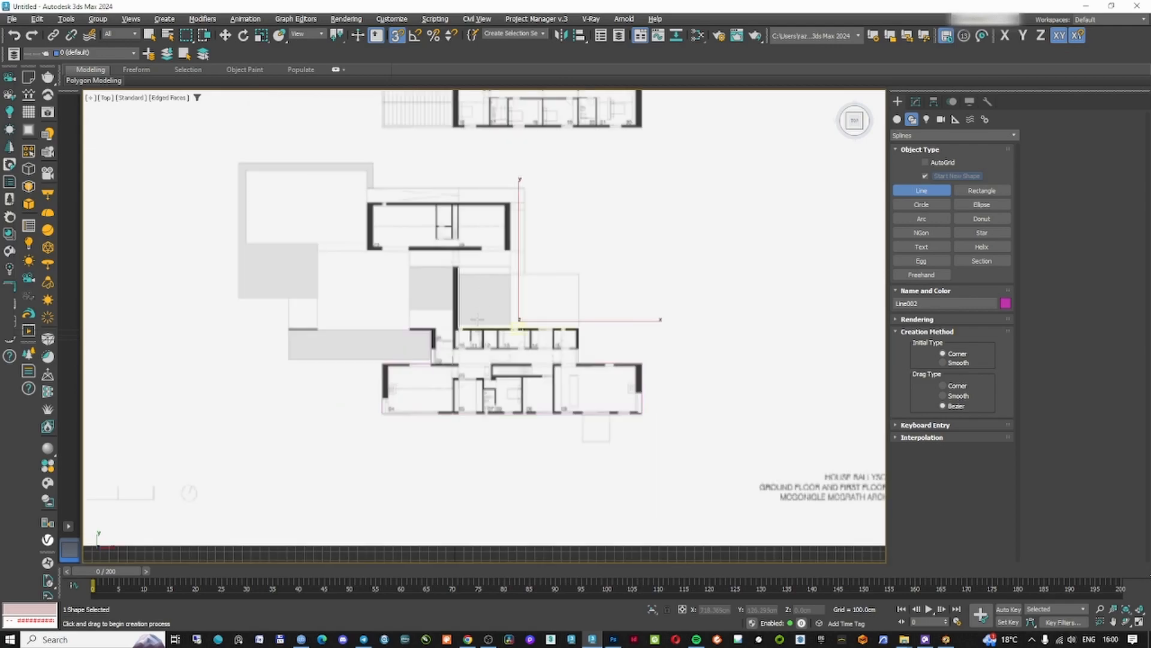
scroll(455, 370, up, 4)
key(w)
key(F3)
click(917, 101)
click(1056, 178)
click(770, 354)
click(1049, 178)
- Select all vertices of the combined outline and weld them with a 0.1 cm threshold
click(939, 273)
key(ctrl+a)
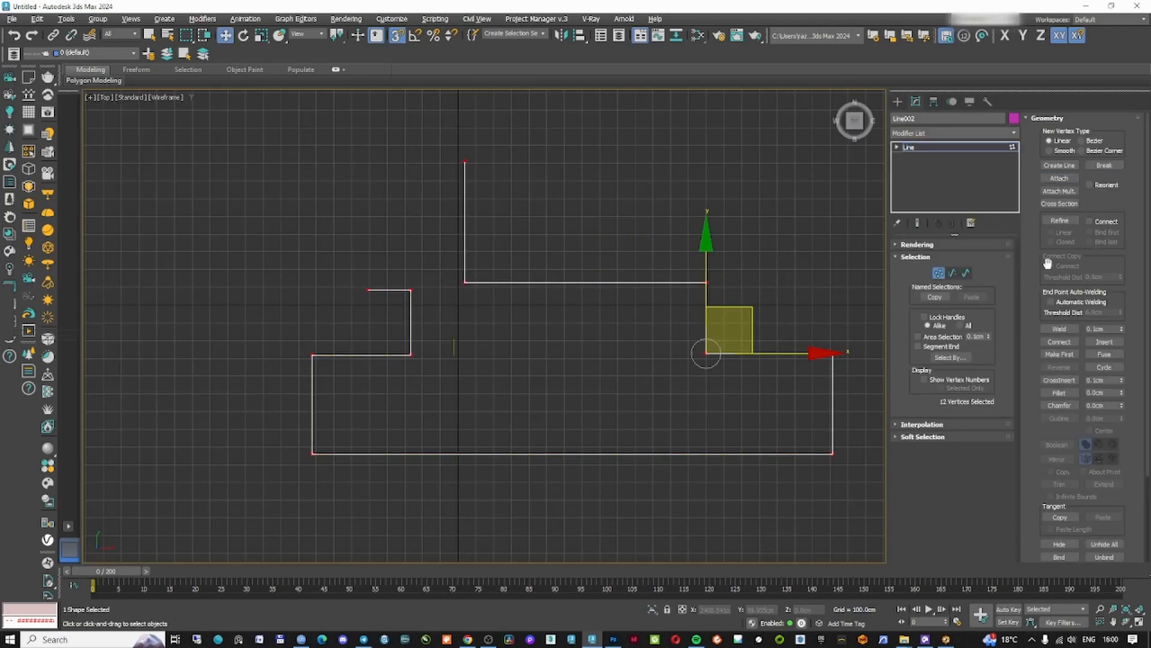
click(1059, 331)
right_click(759, 322)
click(745, 268)
- Refine the wall outline with new vertices at the opening edges along the outer walls of room 09
click(898, 102)
middle_drag(648, 235, 647, 245)
right_click(610, 304)
click(642, 251)
key(F3)
click(915, 102)
click(939, 274)
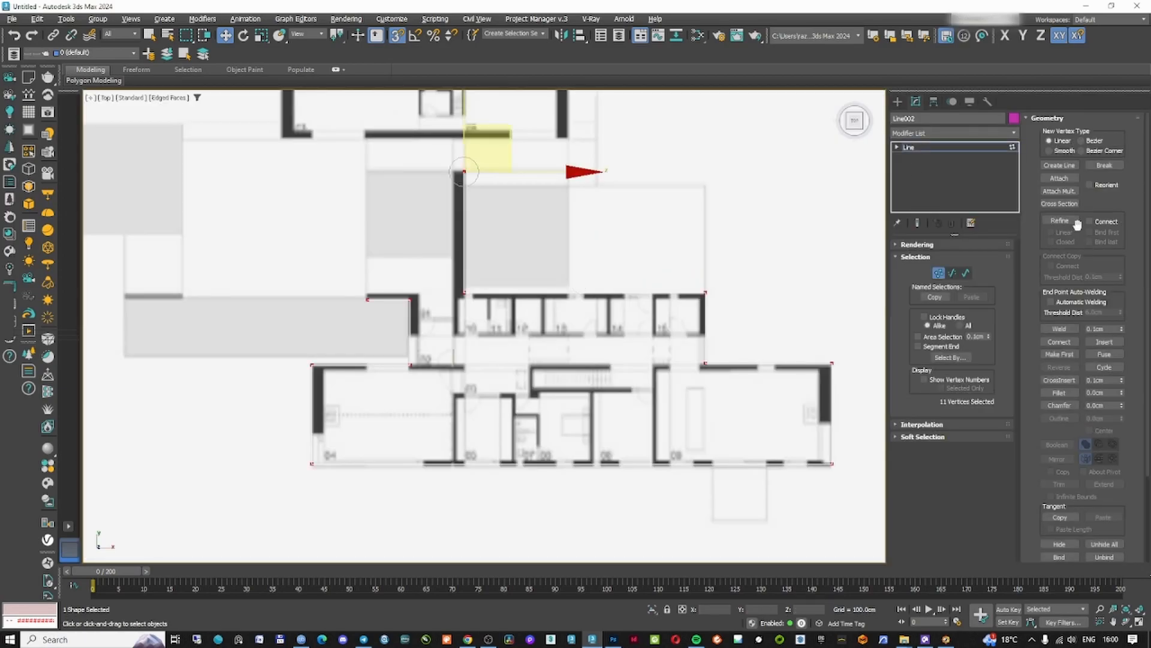
click(1059, 220)
scroll(810, 396, up, 2)
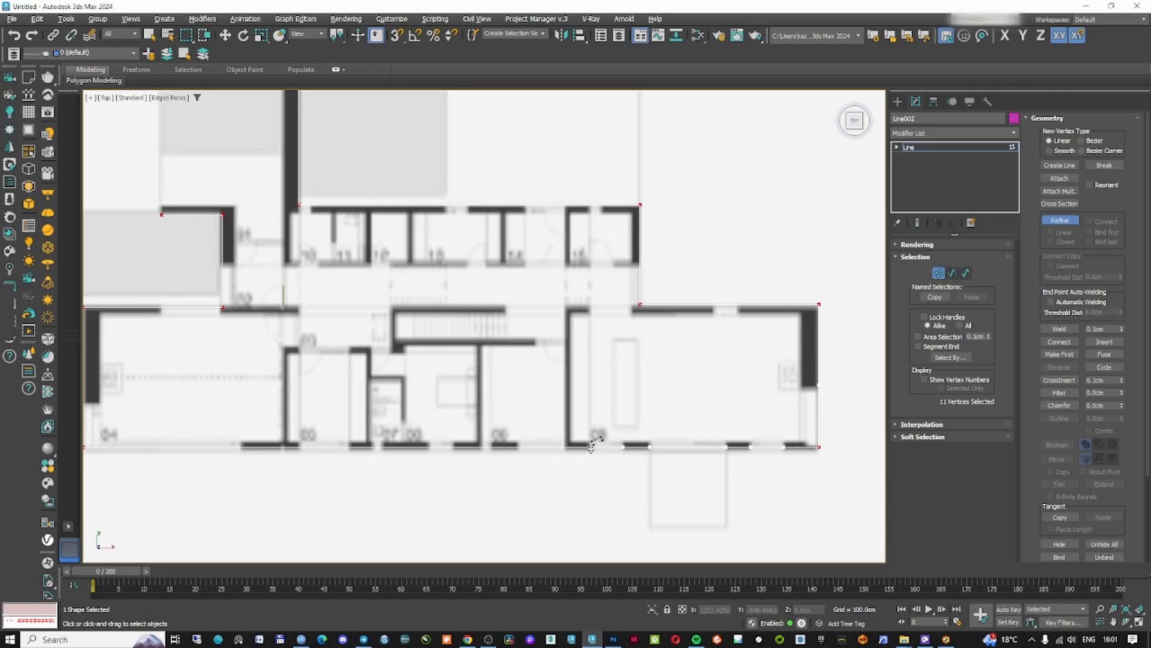
scroll(591, 447, up, 3)
- Refine the outline with vertices at the opening edges from room 08 to room 04, including room 04's end wall, and leave vertex editing
middle_drag(437, 430, 627, 422)
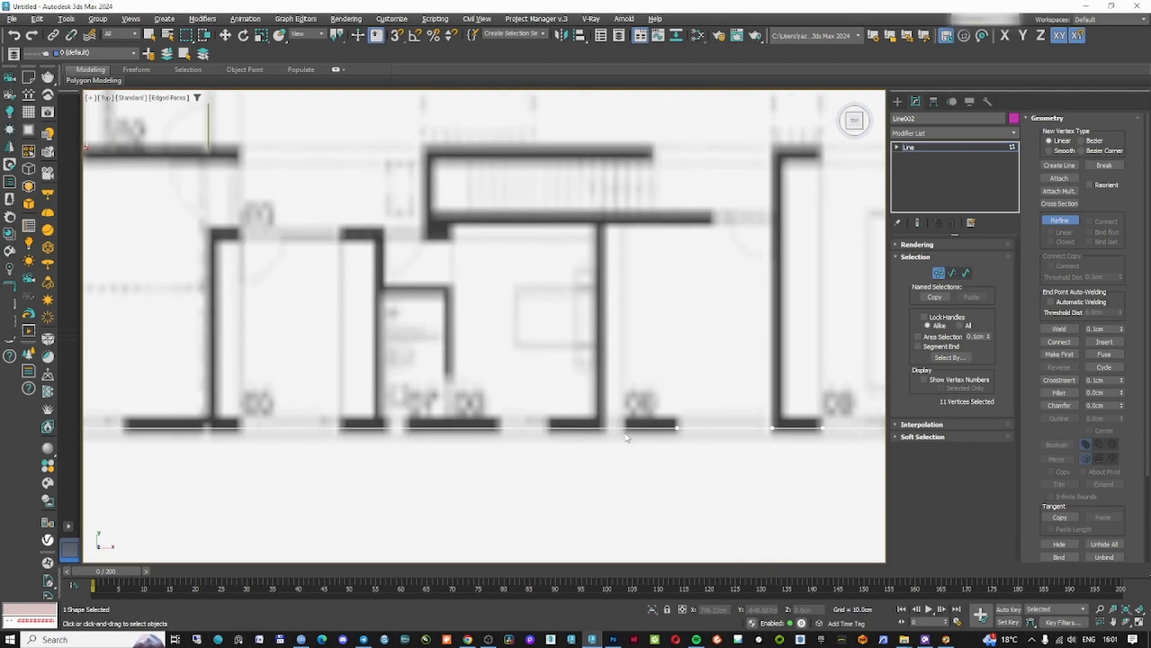
scroll(627, 421, up, 2)
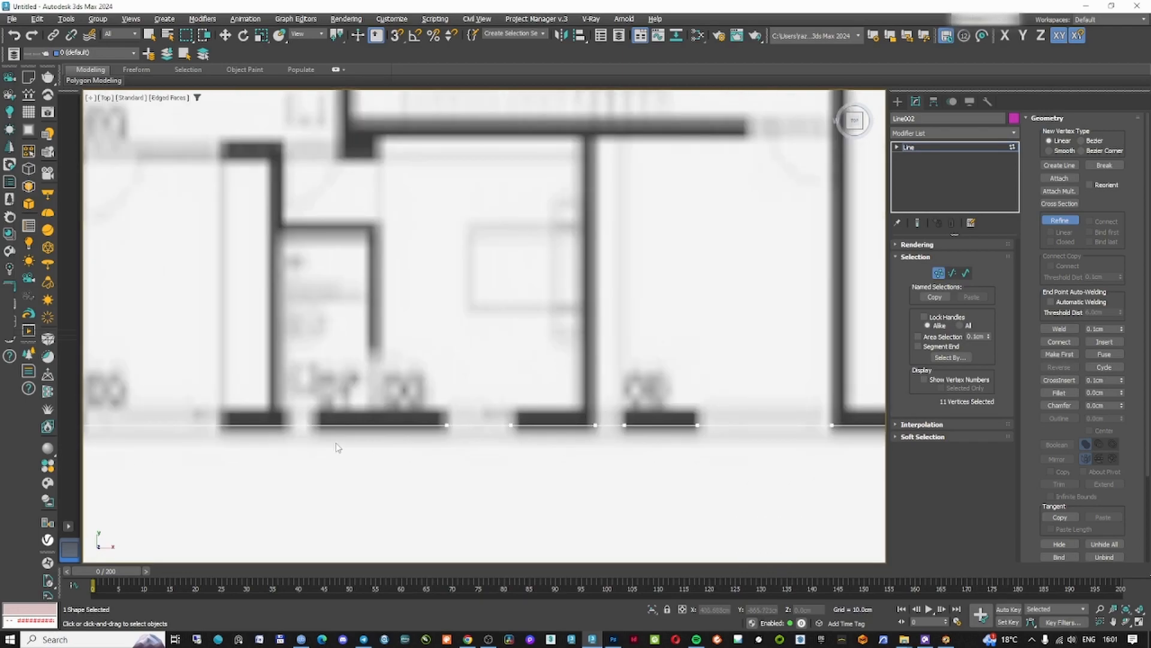
middle_drag(342, 448, 674, 450)
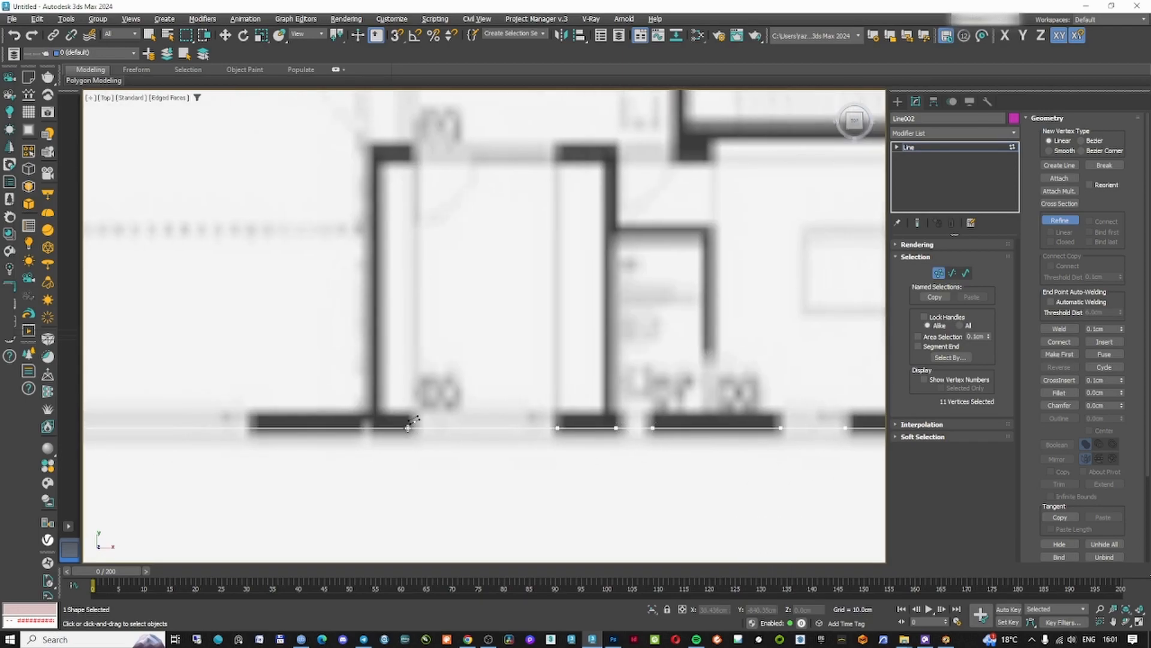
click(409, 428)
scroll(405, 431, down, 3)
middle_drag(312, 448, 568, 437)
scroll(568, 433, up, 2)
click(280, 324)
scroll(280, 324, down, 2)
middle_drag(379, 326, 440, 427)
scroll(435, 351, up, 3)
scroll(471, 381, down, 4)
scroll(548, 394, down, 4)
alt+middle_drag(548, 394, 579, 341)
scroll(699, 408, up, 5)
middle_drag(698, 408, 400, 475)
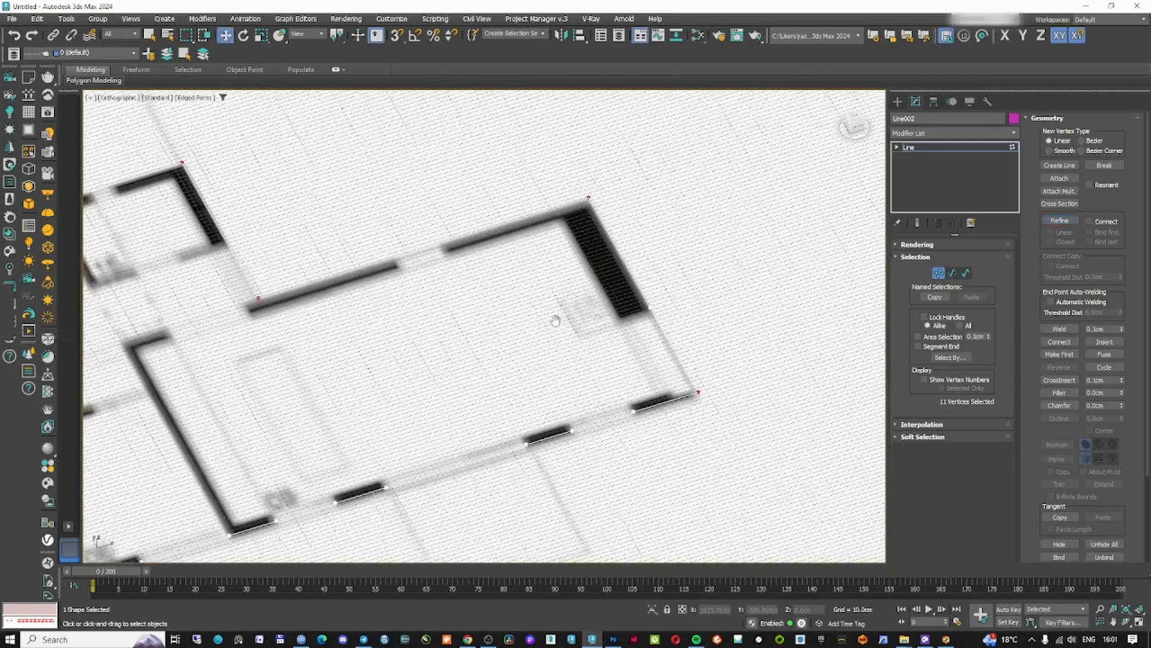
key(F3)
click(932, 147)
scroll(662, 215, down, 6)
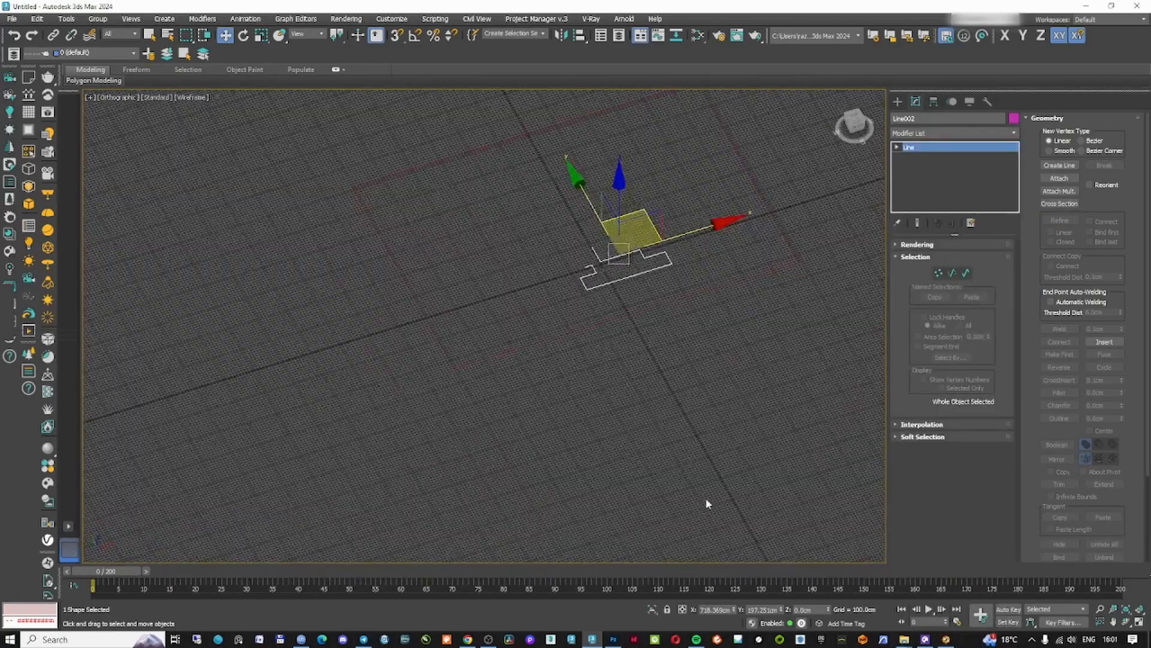
- Examine the elevations drawing 03-elevations-01-3.jpg in the image viewer
click(945, 642)
double_click(344, 115)
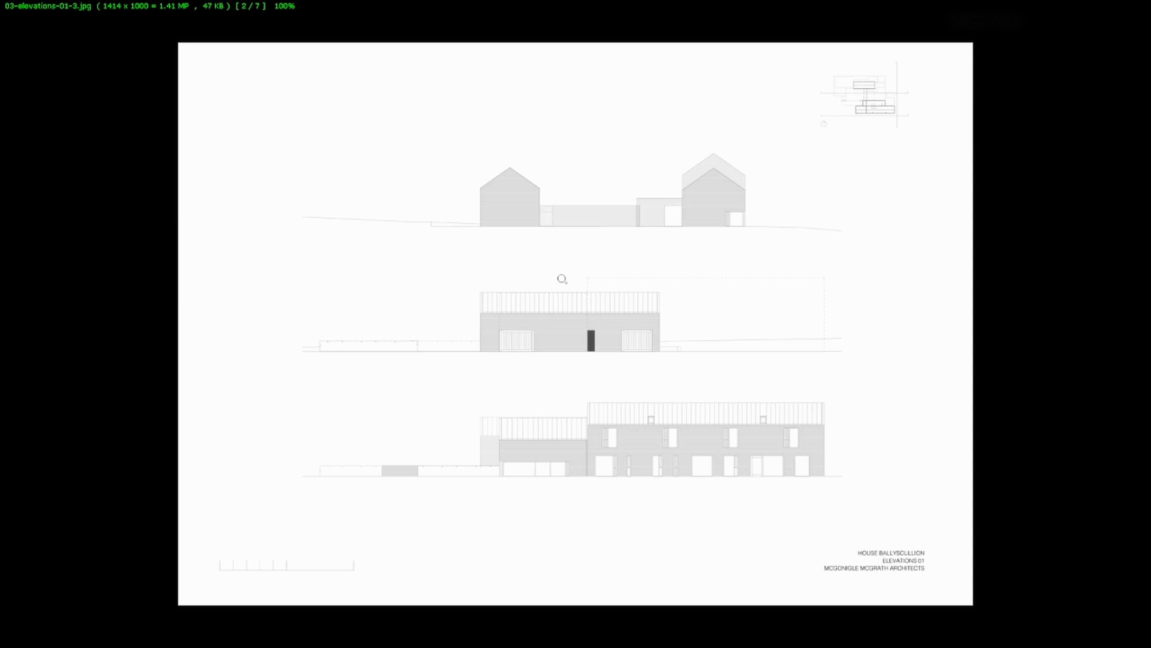
key(Escape)
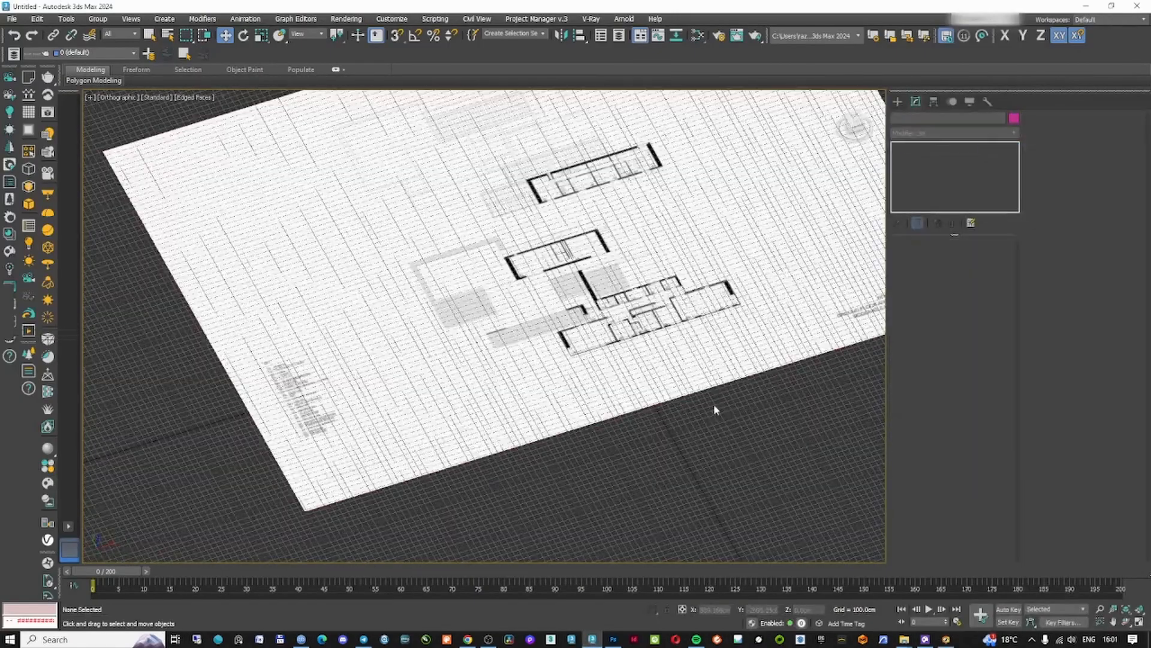
- Rotate a copy of the floor plan plane 90 degrees upright and give it a second CoronaPhysicalMtl carrying the elevations drawing
right_click(627, 315)
click(643, 337)
key(s)
key(a)
shift+drag(611, 262, 619, 280)
click(578, 368)
mouse_move(591, 348)
alt+middle_down()
mouse_move(659, 313)
mouse_move(603, 328)
alt+middle_up()
key(m)
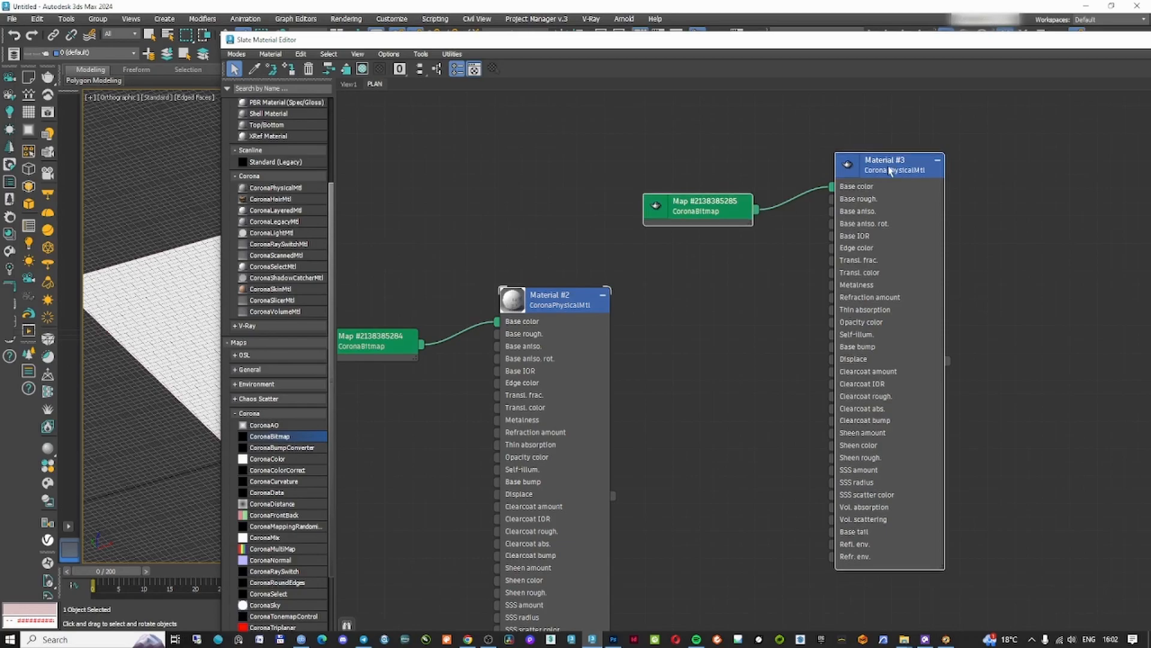
click(716, 209)
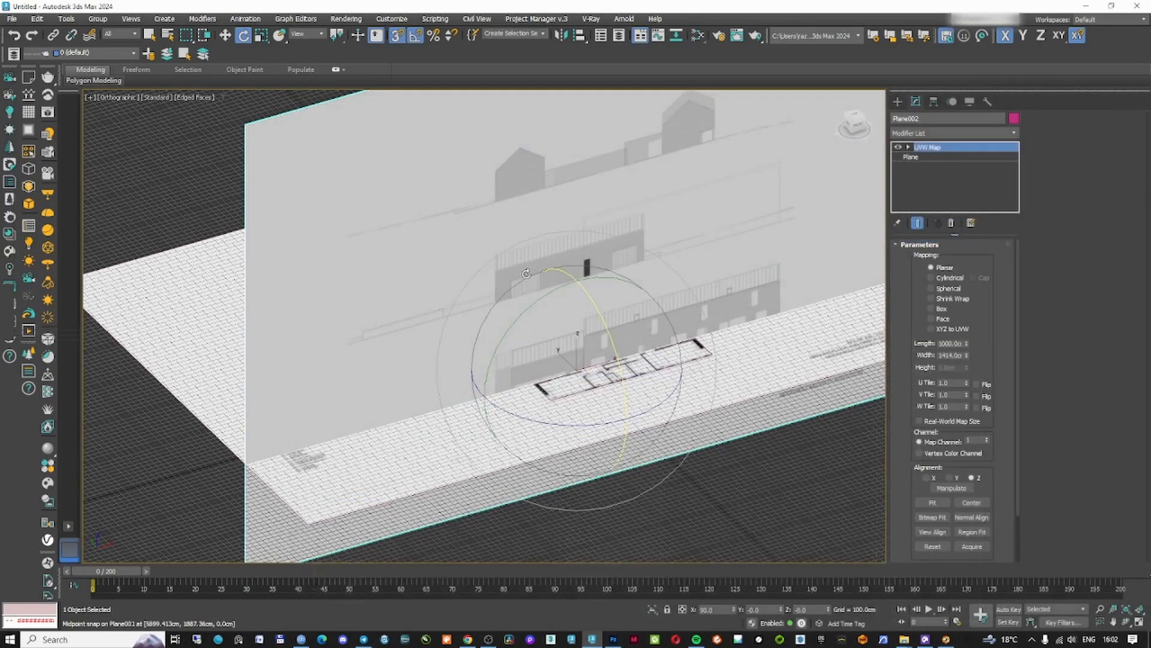
- Move the elevation plane vertically until the ground line of the lowest elevation sits near the floor plan level
right_click(570, 290)
click(606, 326)
key(f)
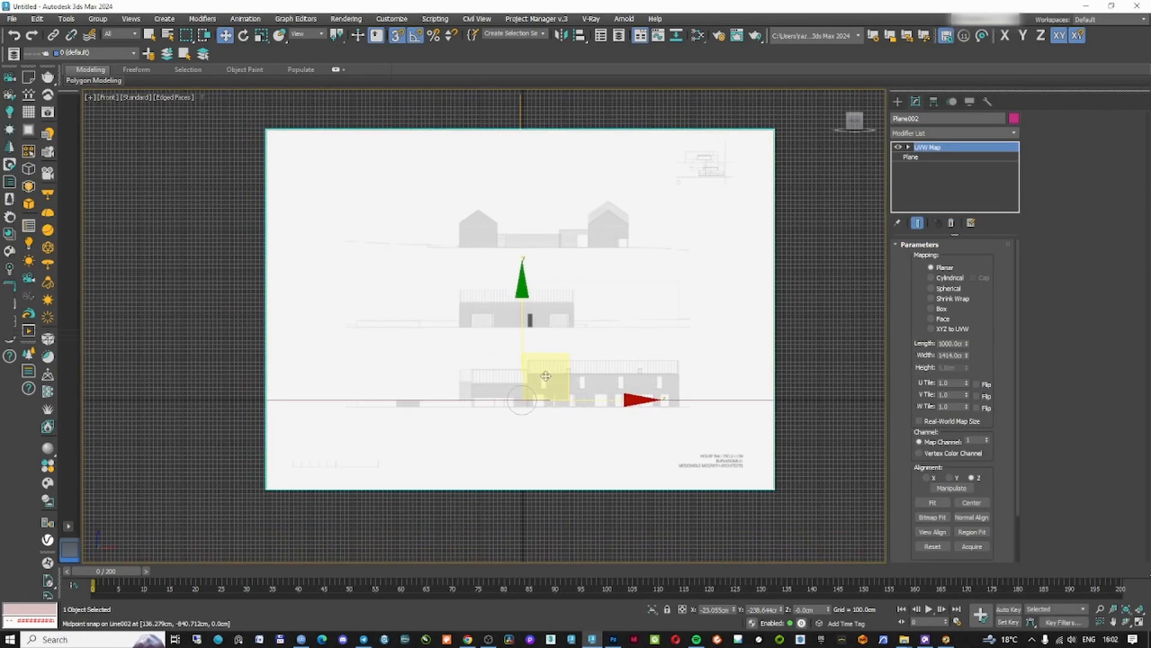
key(s)
scroll(526, 272, up, 5)
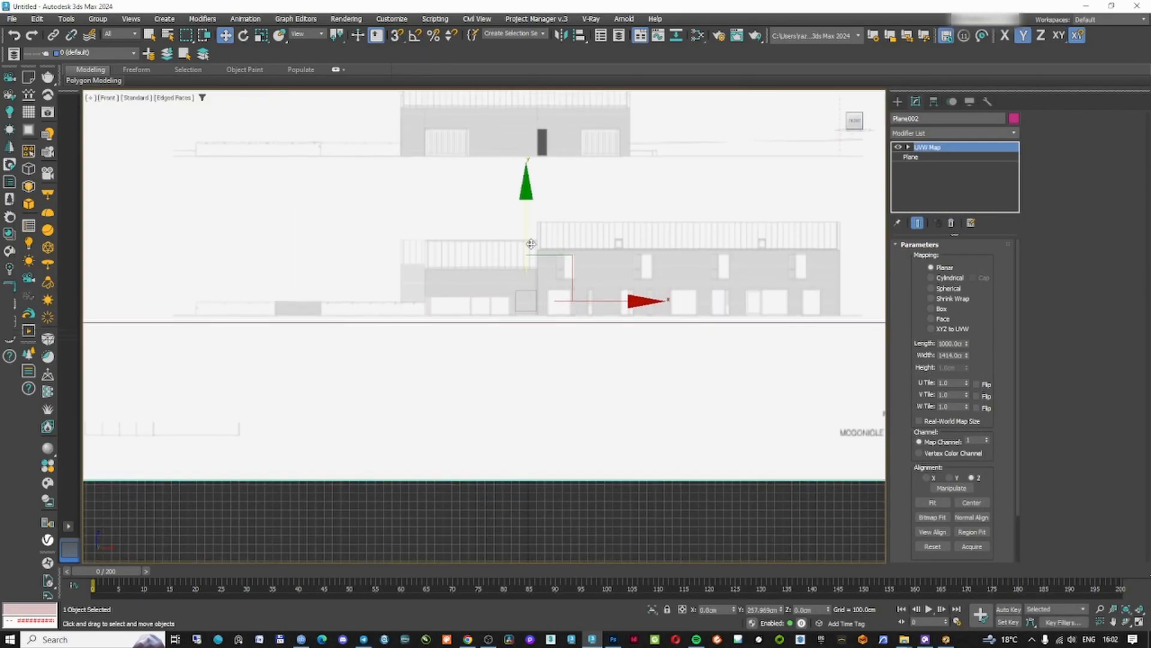
alt+middle_drag(538, 272, 514, 260)
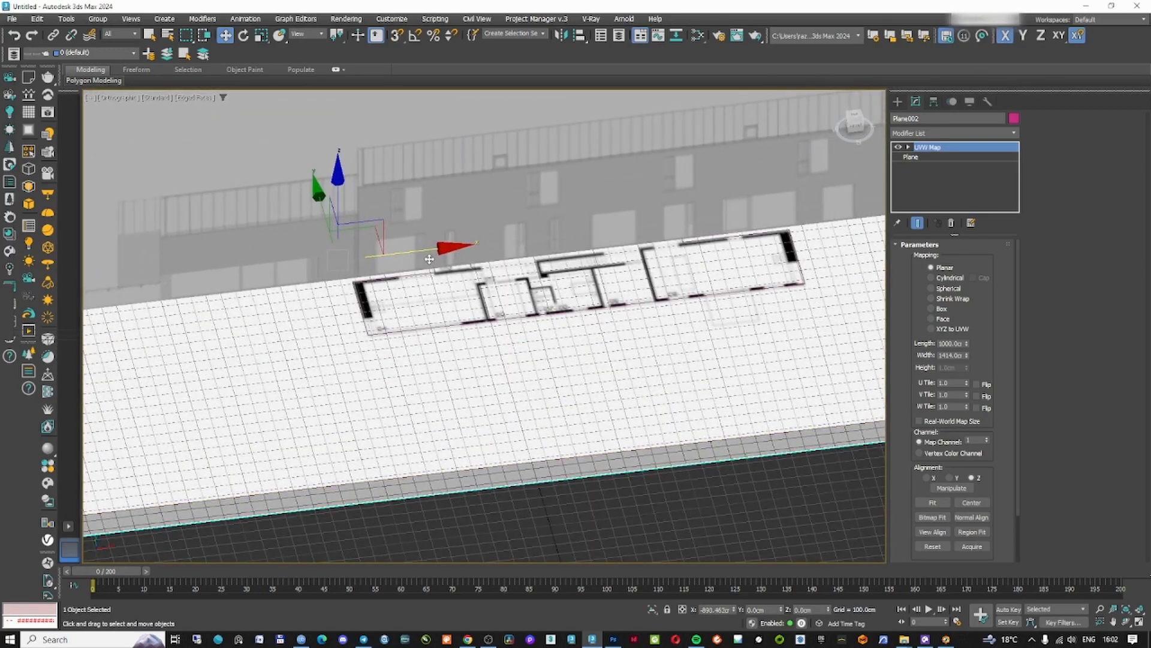
scroll(529, 311, down, 5)
scroll(540, 303, up, 4)
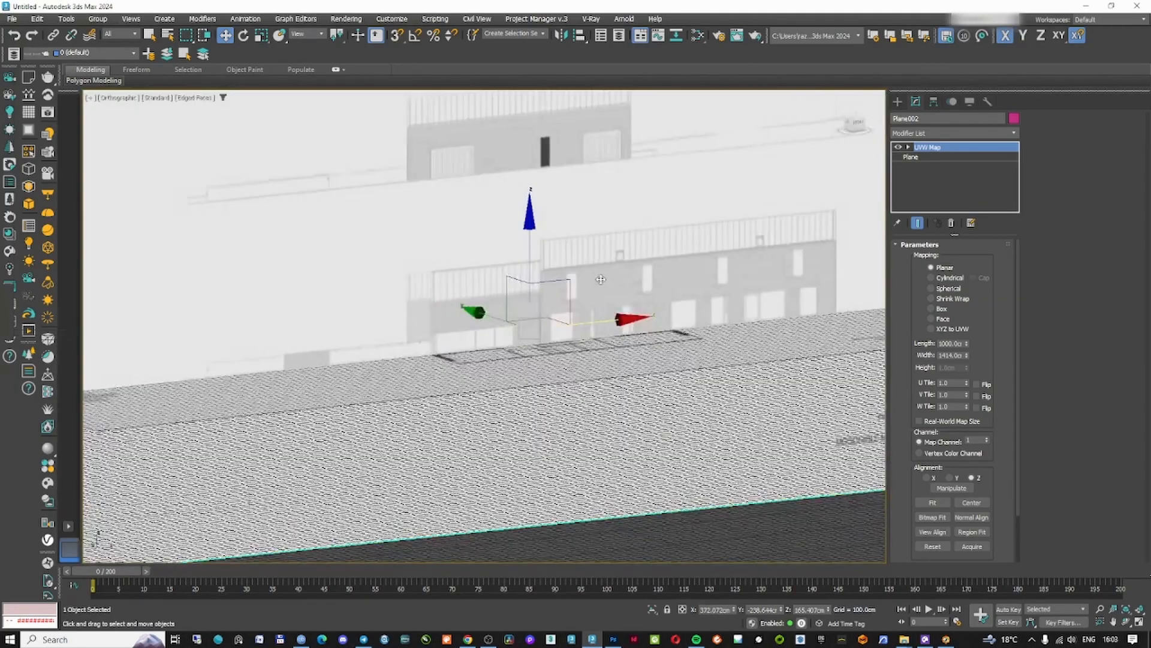
drag(530, 235, 530, 227)
- Reposition only the elevation plane's pivot, placing it near the ground line of the lowest elevation
click(934, 101)
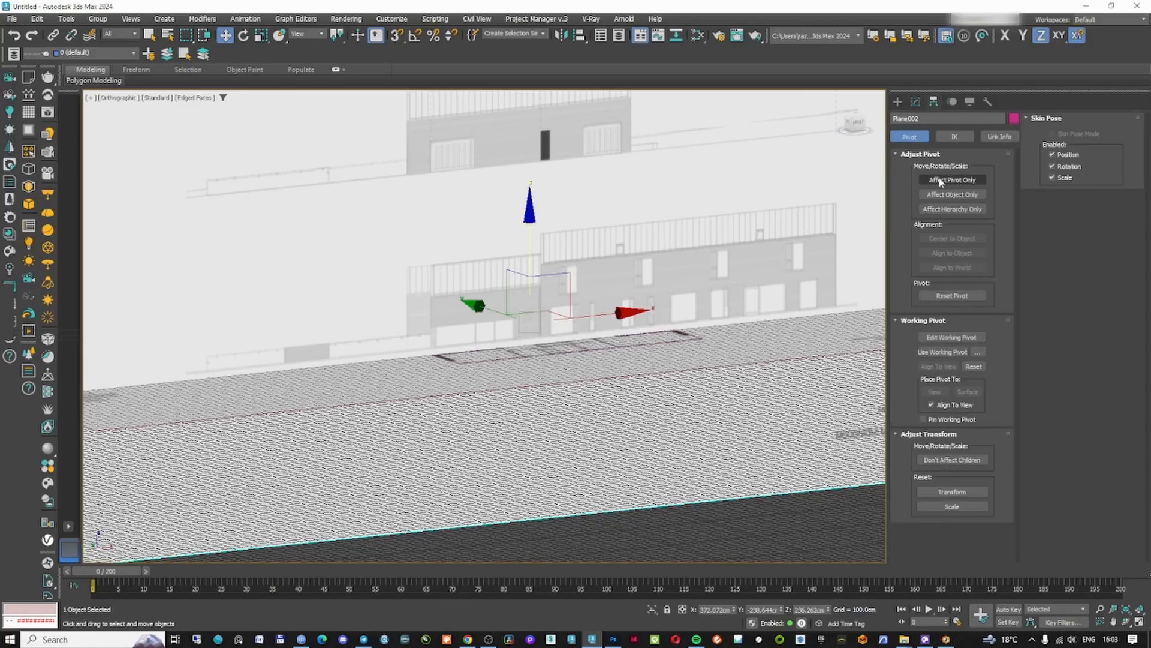
click(938, 180)
key(f)
key(z)
scroll(489, 311, up, 6)
click(962, 181)
scroll(516, 311, down, 7)
alt+middle_drag(516, 288, 498, 324)
scroll(474, 330, up, 4)
scroll(493, 314, down, 2)
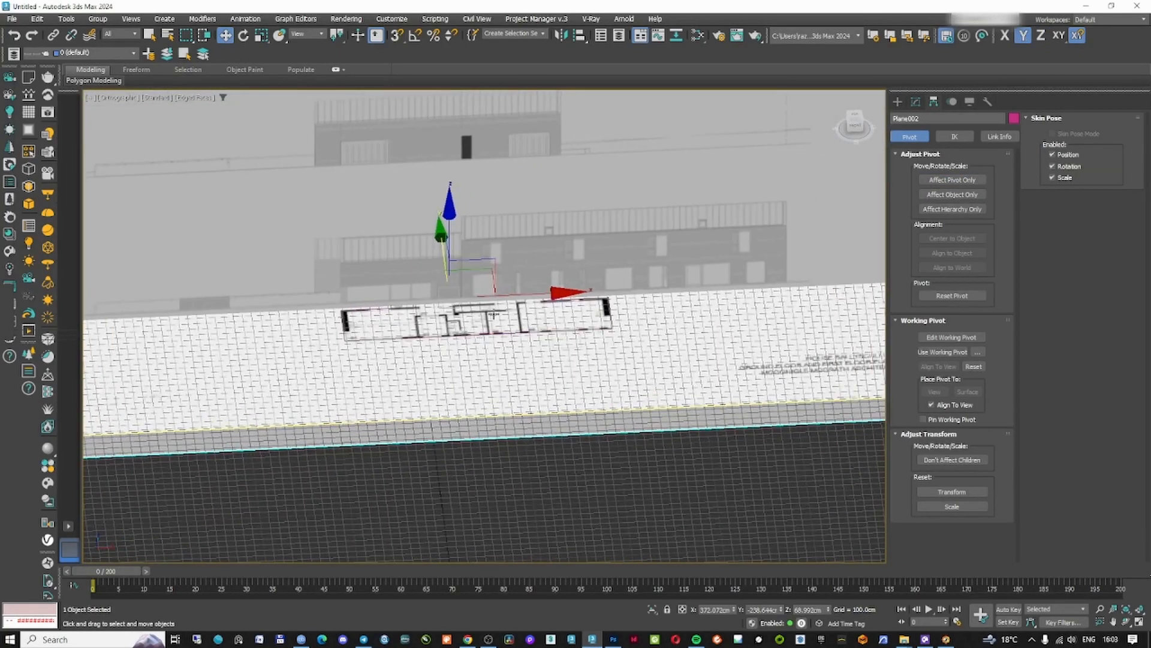
scroll(493, 315, up, 3)
click(952, 180)
click(952, 180)
- Shift the elevation plane sideways and scale it down to bring the two-storey elevation close to the main wing's length
drag(646, 280, 547, 282)
right_click(537, 278)
click(557, 308)
drag(441, 258, 446, 282)
right_click(457, 269)
click(484, 283)
drag(517, 286, 490, 286)
- Fine-tune the elevation plane's scale to about 89 percent and nudge it sideways into line with the main wing
right_click(418, 265)
click(439, 296)
drag(401, 255, 401, 264)
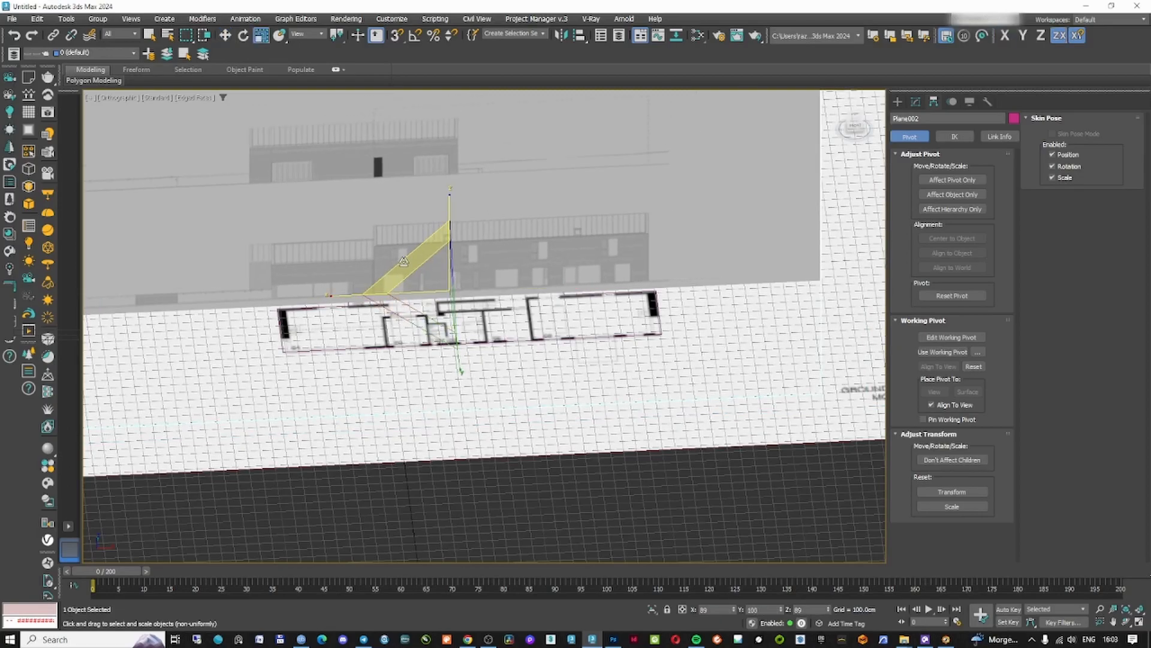
right_click(399, 265)
click(425, 277)
drag(490, 293, 495, 293)
- Select the combined wall outline and add an Extrude modifier with an amount of 415 cm
mouse_move(458, 309)
alt+middle_down()
mouse_move(501, 295)
mouse_move(497, 309)
alt+middle_up()
scroll(444, 318, up, 6)
key(F3)
key(F3)
click(323, 393)
key(F3)
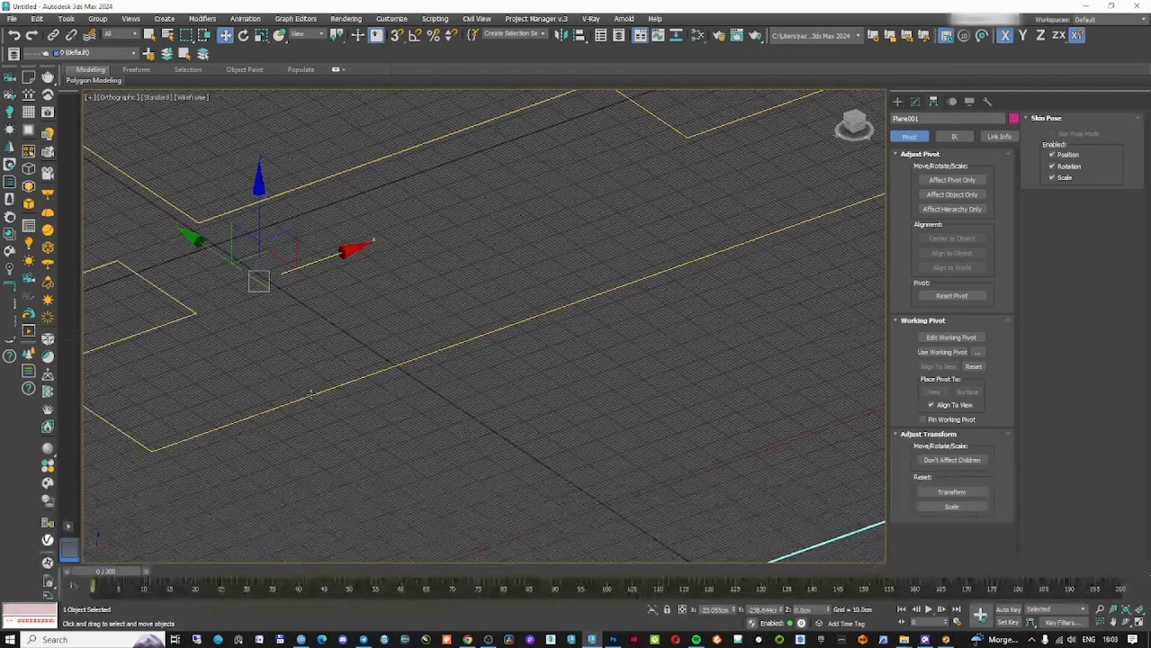
key(F3)
scroll(515, 400, down, 5)
middle_drag(516, 401, 543, 392)
click(916, 102)
click(931, 135)
text(extr)
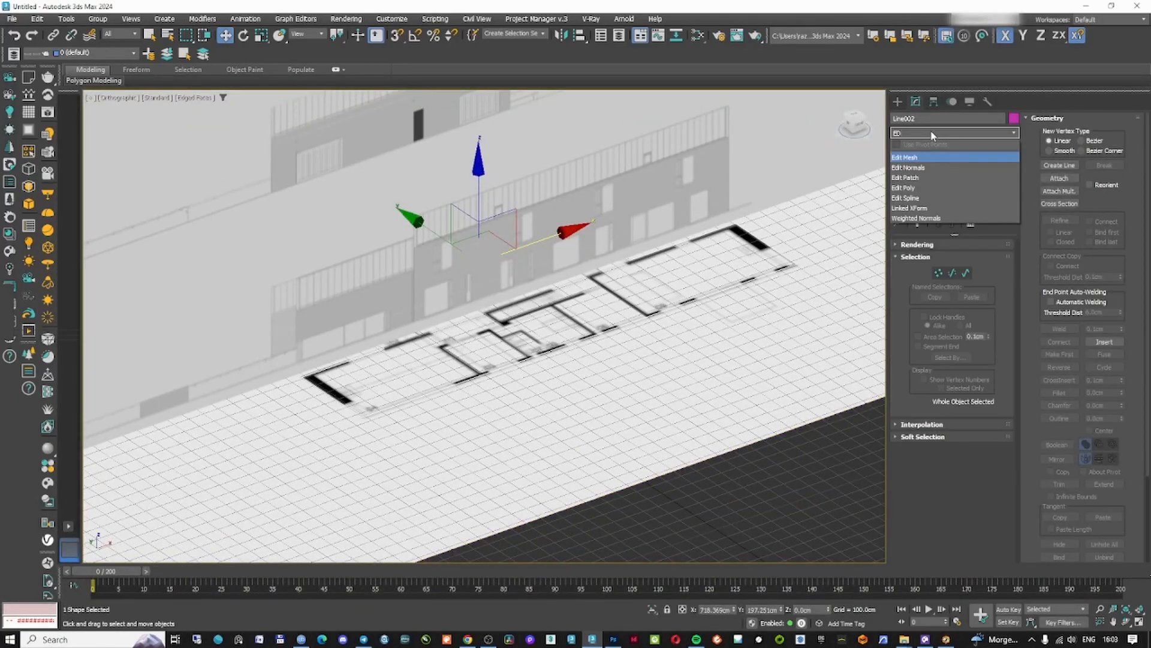
key(Return)
drag(984, 261, 880, 415)
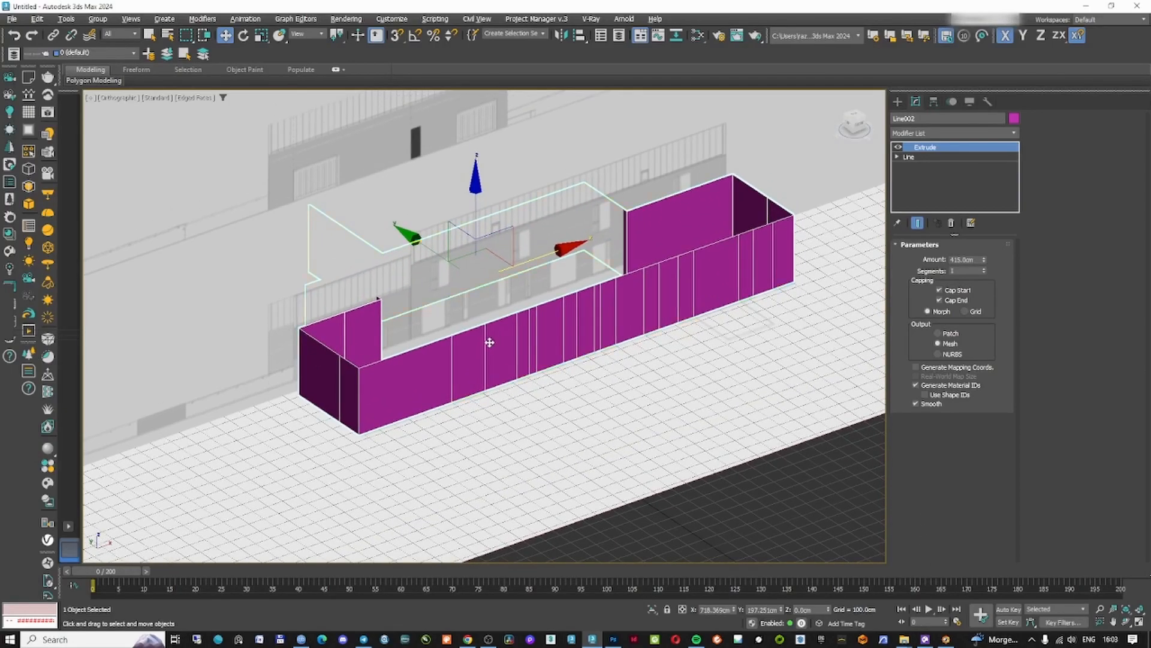
- In the front view, lower the elevation plane about 70 cm so its ground line meets the base of the walls
scroll(483, 336, up, 10)
scroll(434, 298, down, 5)
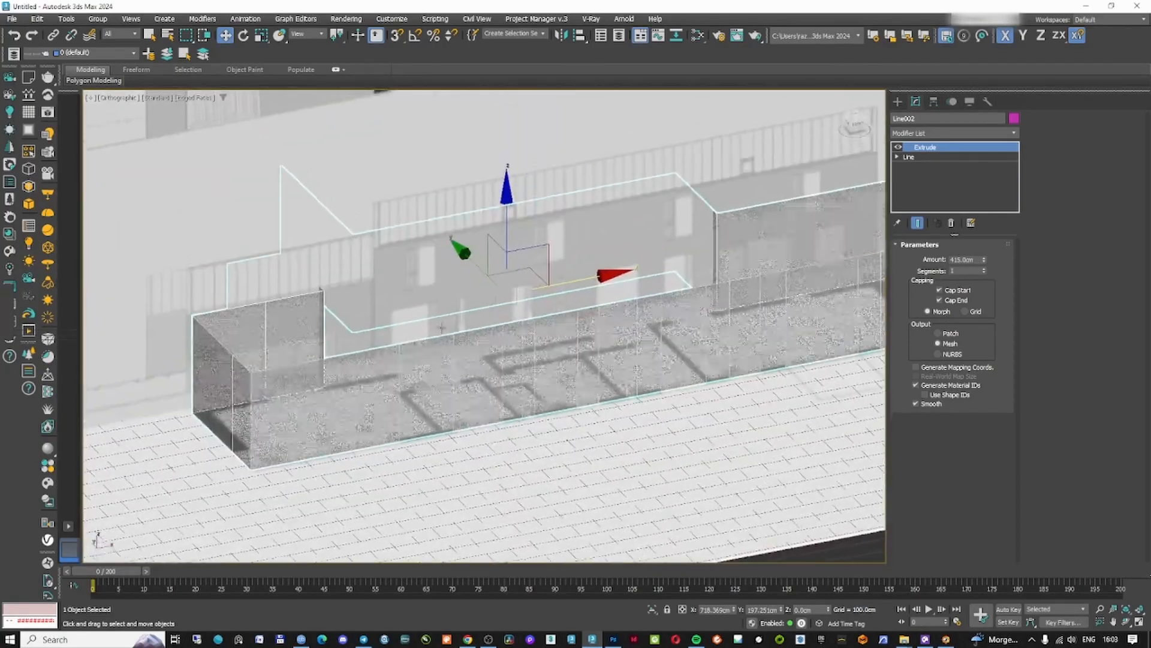
key(f)
click(897, 104)
click(384, 251)
middle_drag(383, 250, 339, 222)
drag(565, 227, 559, 272)
key(ctrl+z)
middle_drag(591, 308, 432, 316)
drag(406, 286, 407, 301)
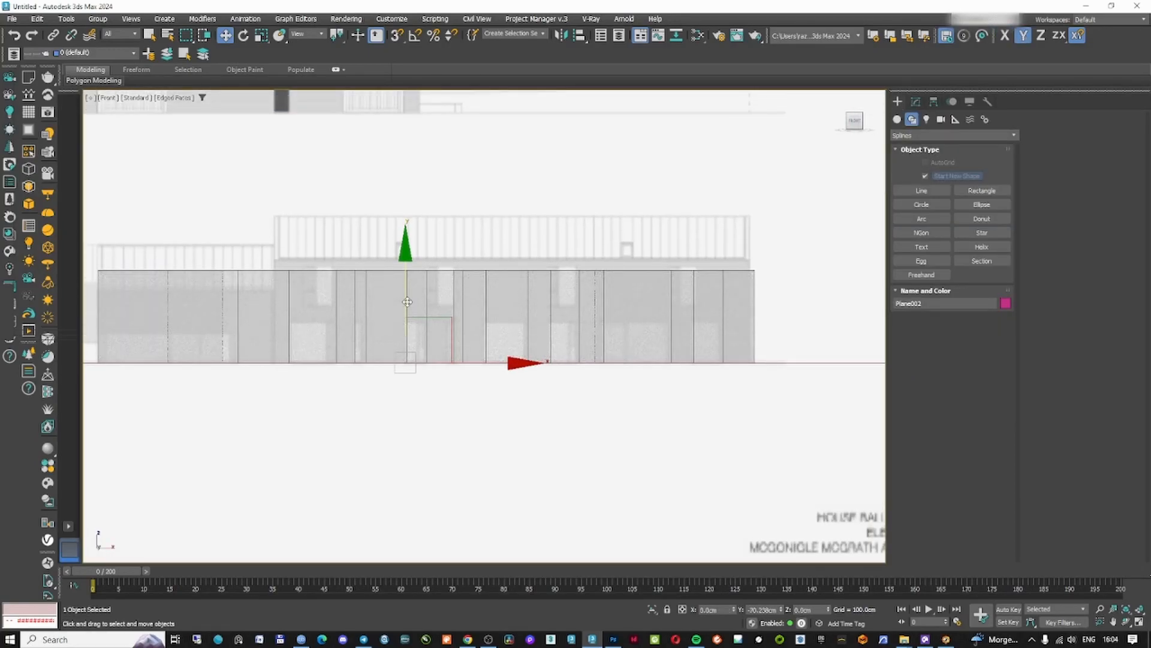
- Set the wall extrusion amount to 318.5 cm to match the lower eaves in the elevation
click(915, 102)
drag(984, 260, 926, 371)
middle_drag(314, 288, 345, 278)
scroll(299, 280, up, 8)
scroll(502, 275, down, 9)
- Refine the front wall line in the top view with two vertices around the narrow gap beside room 05's partition
alt+middle_drag(501, 275, 462, 326)
key(t)
scroll(478, 376, up, 8)
middle_drag(478, 376, 581, 319)
scroll(582, 318, up, 3)
scroll(480, 344, up, 5)
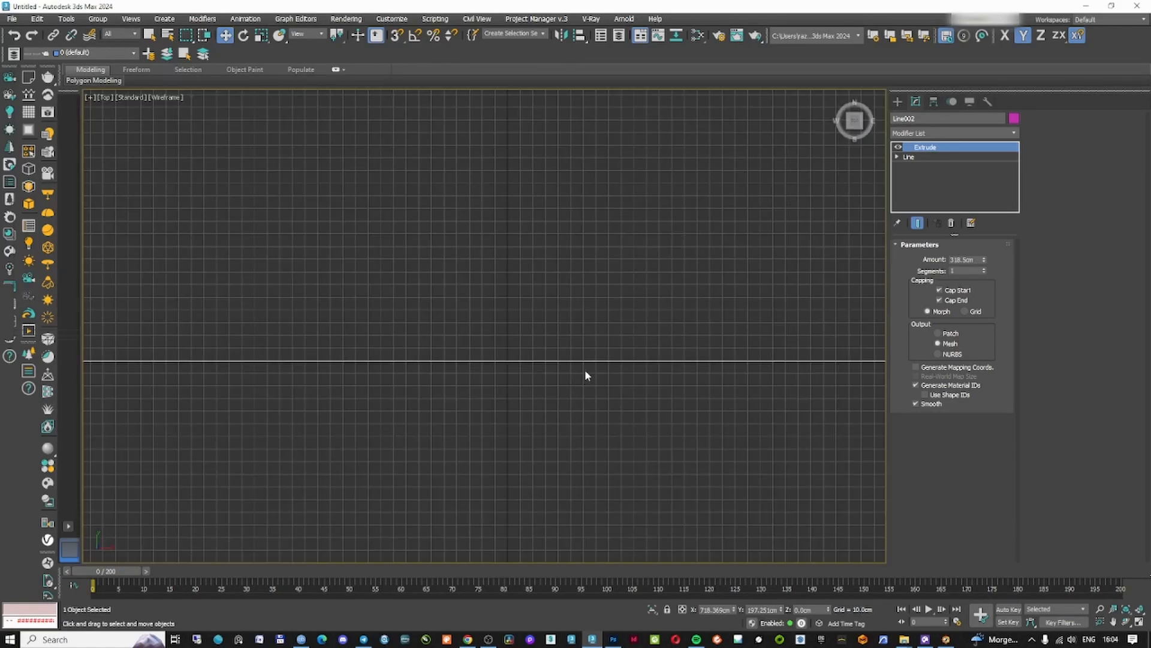
click(909, 156)
click(1060, 221)
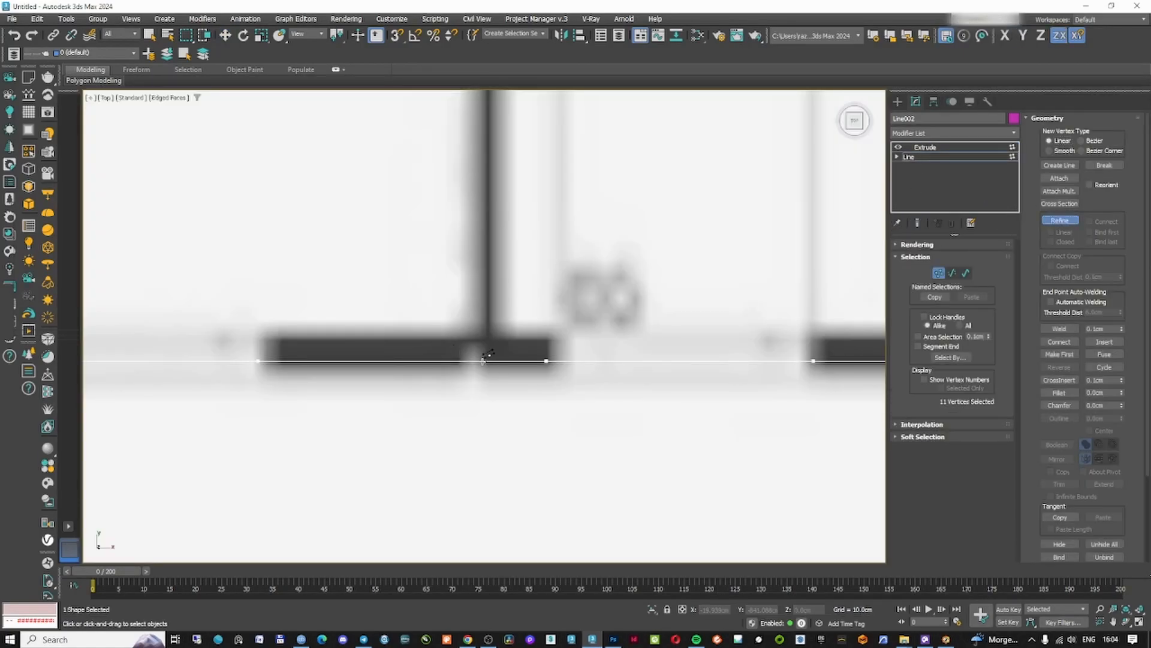
click(460, 361)
- Select the short segment between the two new vertices and move it slightly inward as a shallow recess
key(2)
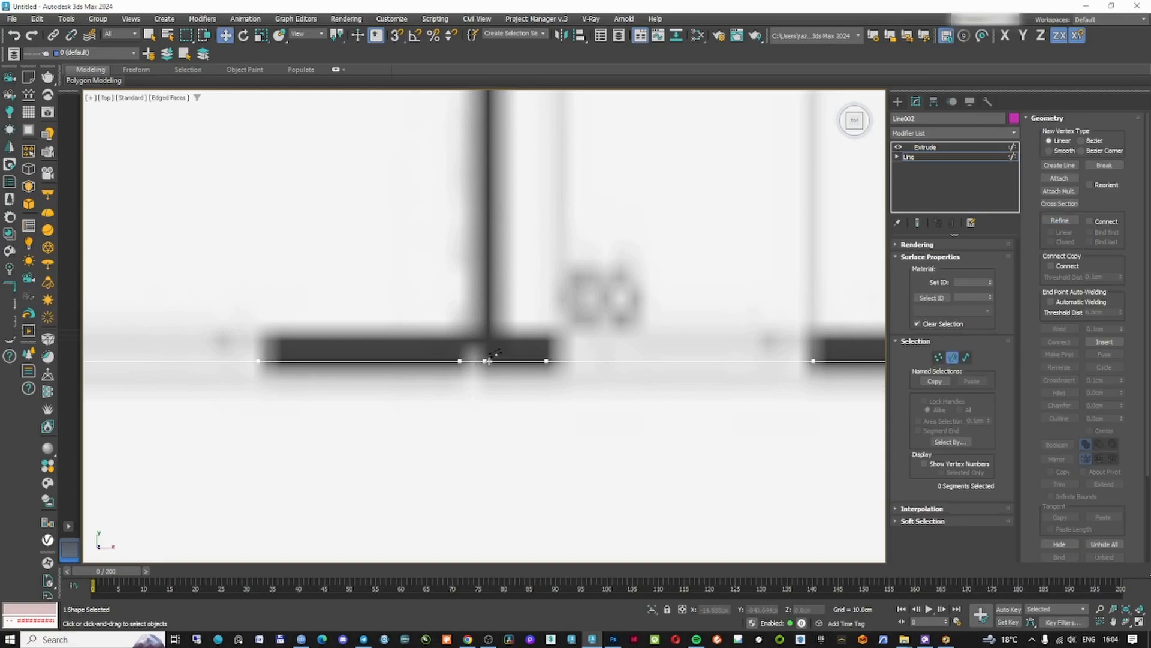
click(474, 359)
scroll(477, 358, up, 4)
scroll(507, 329, down, 8)
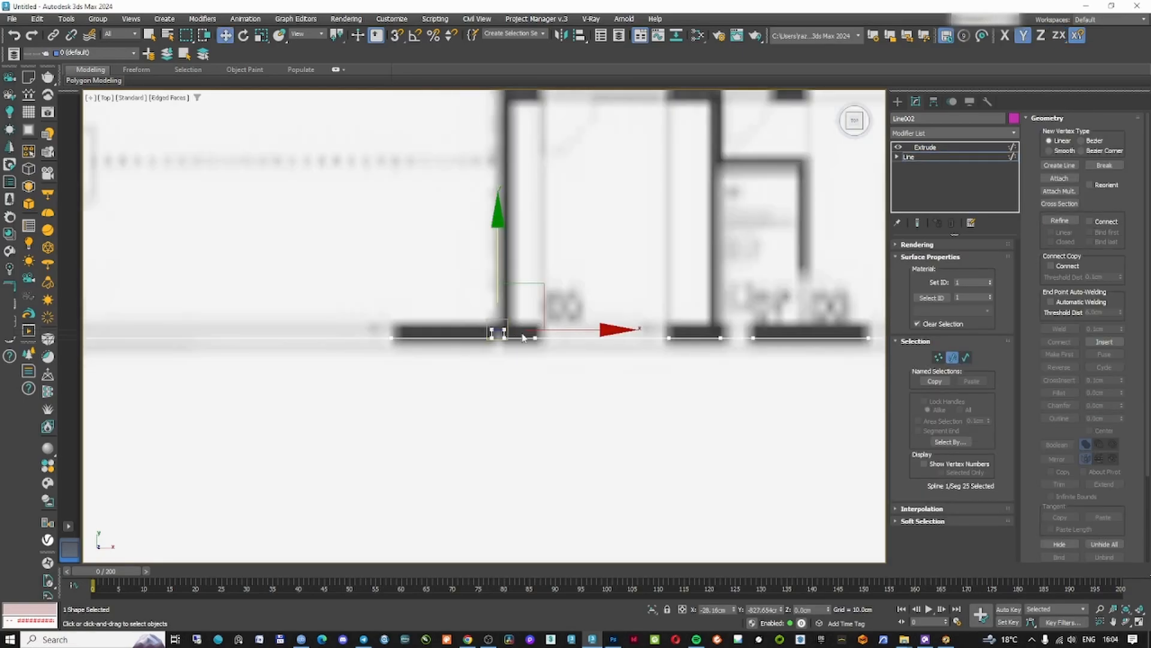
middle_drag(509, 329, 517, 395)
click(952, 357)
- Return to the Extrude level of the walls and add an Edit Poly modifier above it
click(925, 147)
middle_drag(707, 223, 621, 300)
middle_drag(620, 300, 654, 339)
click(933, 133)
key(e)
click(923, 188)
scroll(594, 313, up, 2)
middle_drag(632, 281, 590, 312)
scroll(555, 329, down, 4)
- Select the top edges of the main wing's two-storey part and raise them to about 465 cm, following the elevation's higher eaves
key(F3)
click(938, 333)
key(F3)
drag(414, 259, 478, 305)
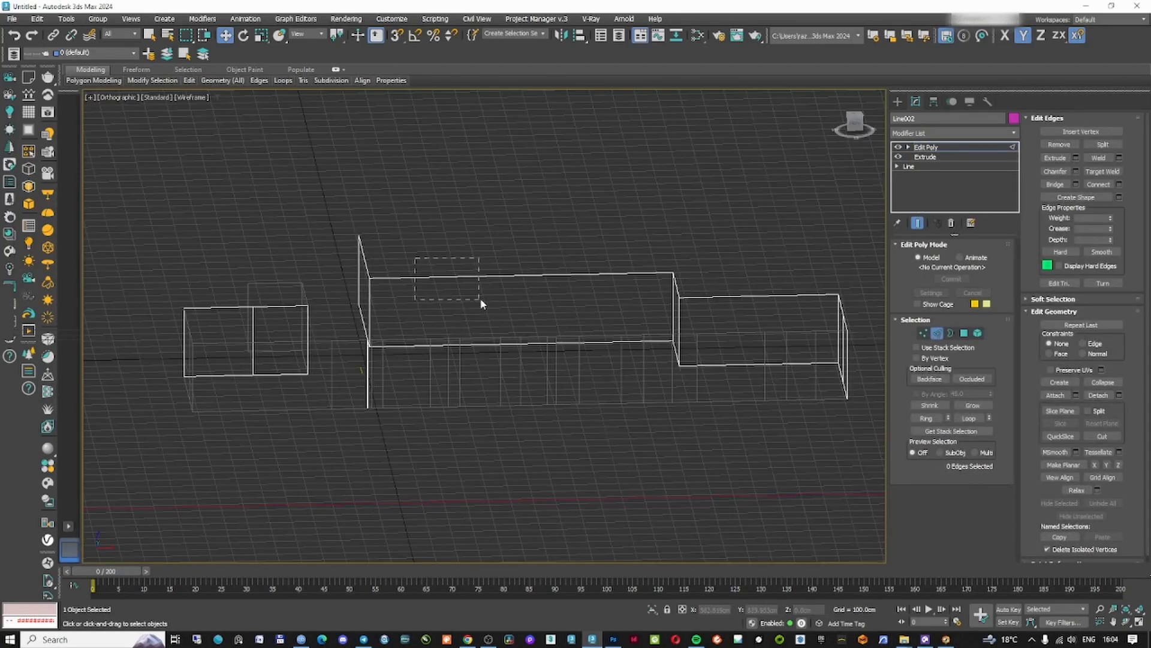
ctrl+drag(664, 247, 700, 315)
scroll(730, 298, down, 3)
alt+middle_drag(730, 298, 727, 282)
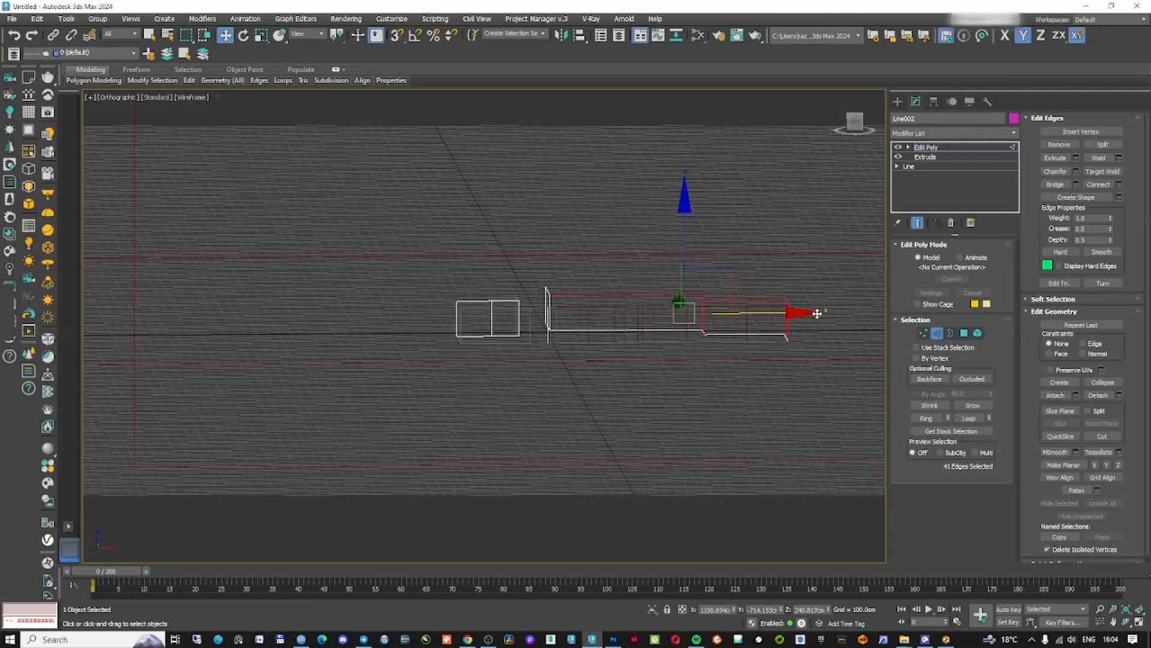
key(f)
scroll(737, 332, down, 5)
alt+drag(780, 375, 469, 345)
alt+middle_drag(470, 346, 490, 316)
scroll(490, 315, up, 5)
scroll(486, 316, up, 5)
ctrl+drag(426, 323, 412, 370)
scroll(414, 368, down, 5)
key(F3)
scroll(499, 364, down, 5)
drag(641, 277, 640, 243)
alt+middle_drag(662, 277, 638, 268)
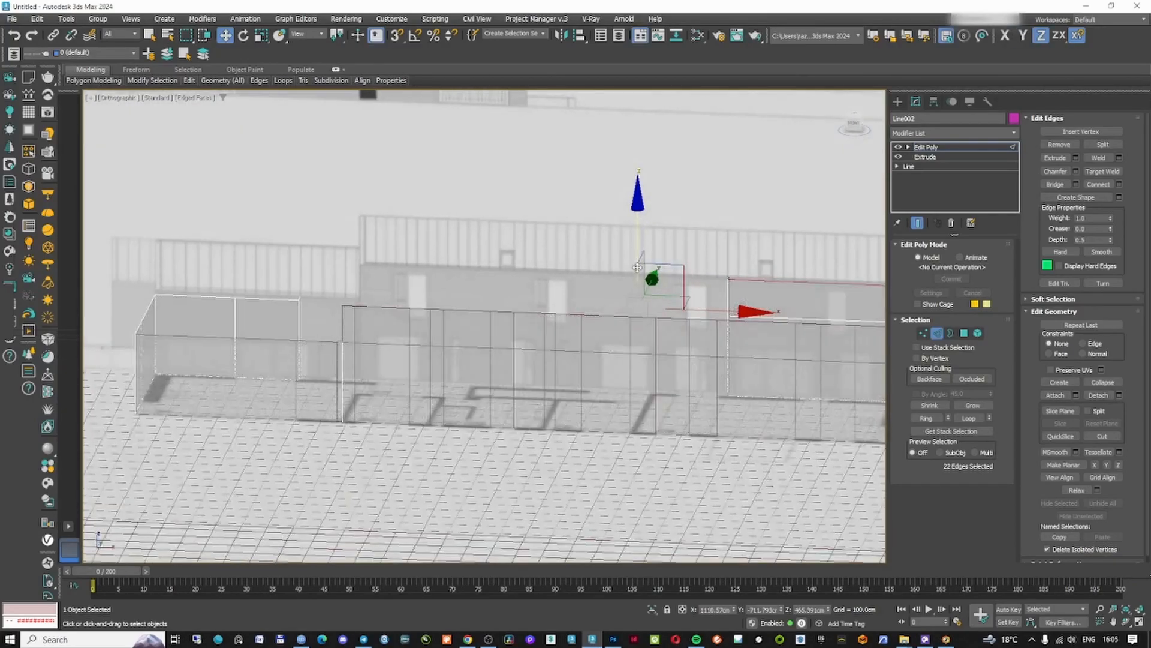
- Compare the wall heights and opening divisions with the elevation drawing from the front, and leave edge editing
key(f)
scroll(474, 316, up, 5)
scroll(475, 314, down, 2)
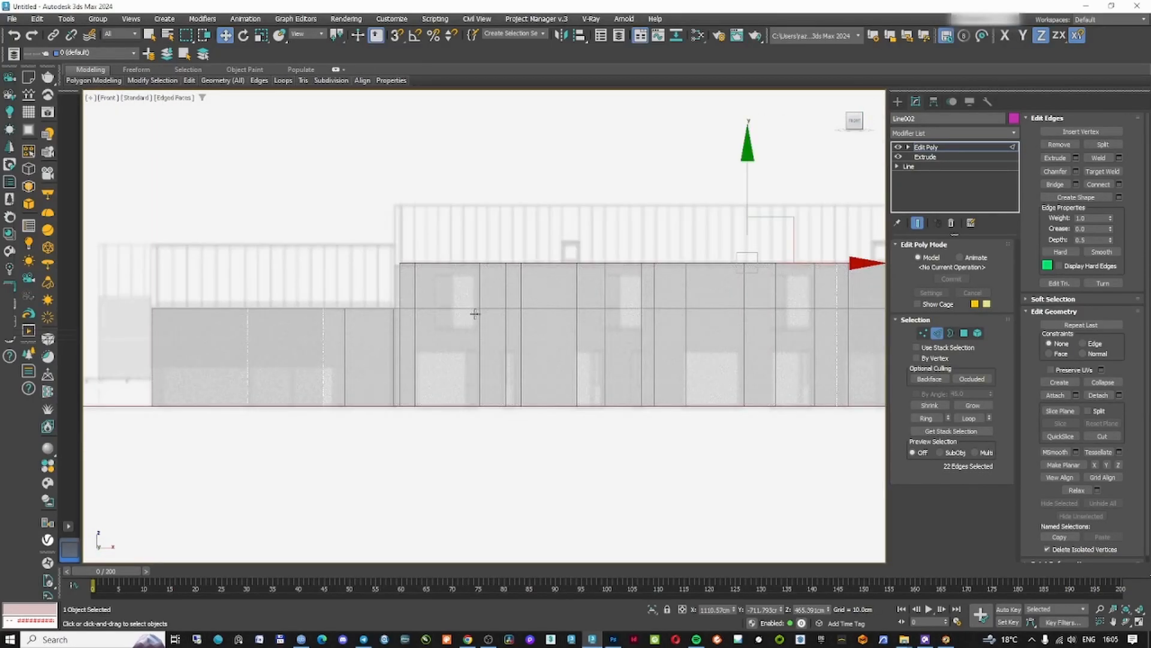
scroll(380, 375, up, 5)
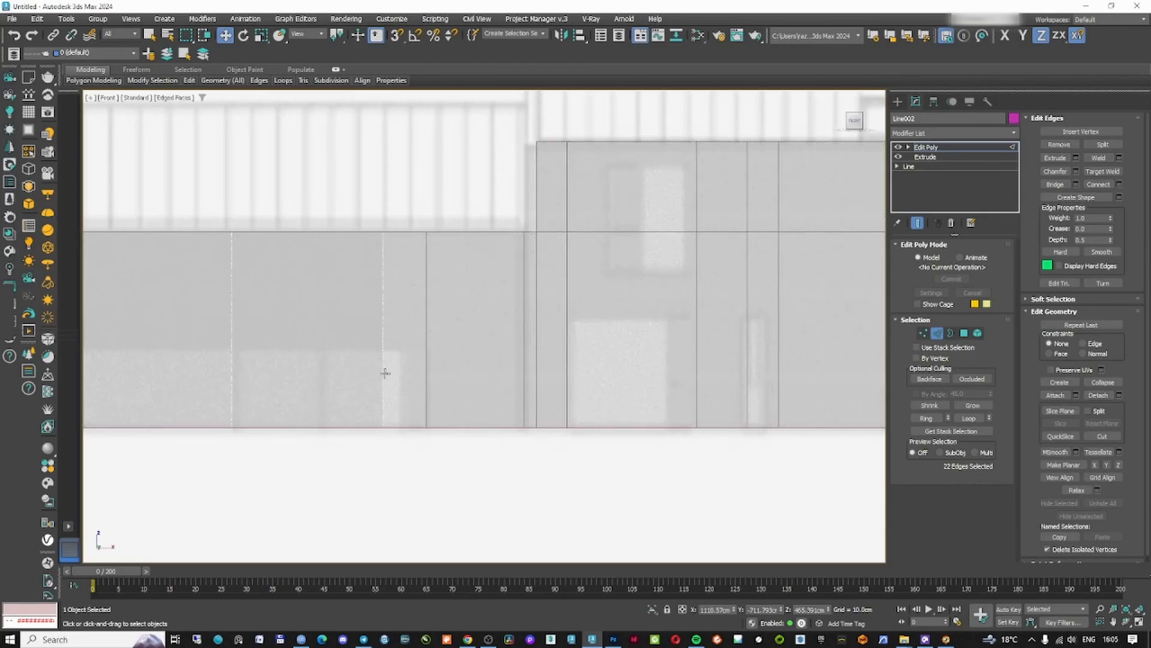
alt+middle_drag(380, 376, 405, 390)
key(f)
scroll(406, 390, up, 3)
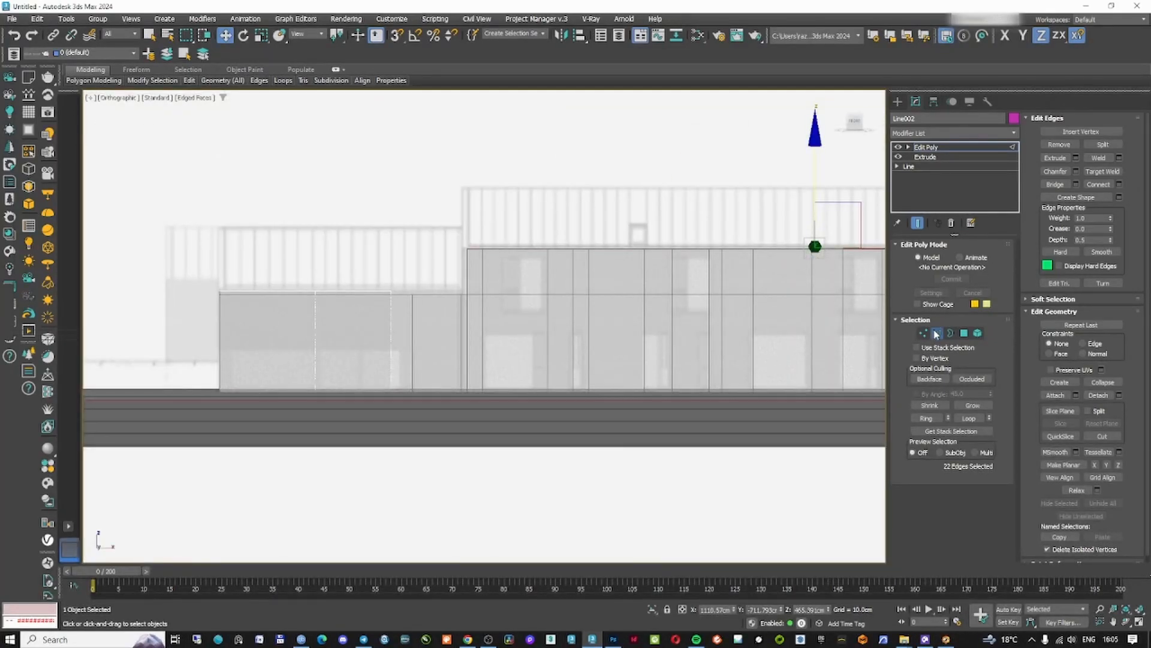
click(937, 332)
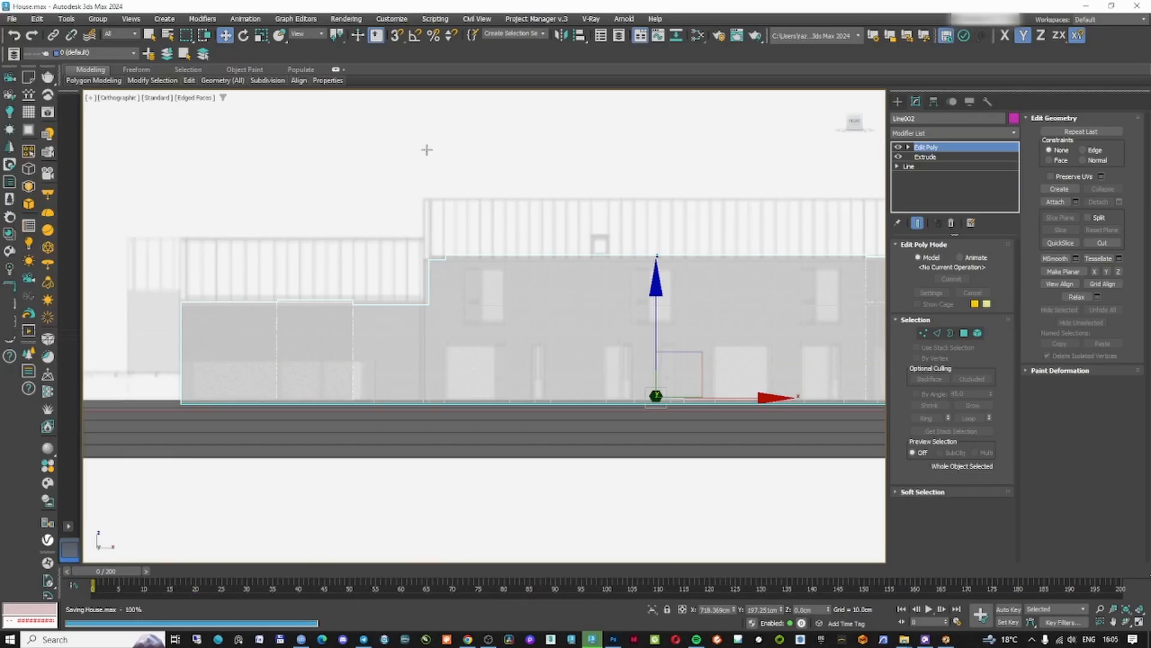
- Add a horizontal edge loop around the walls at the head height of the low wing's ground-floor openings
middle_drag(452, 301, 414, 281)
scroll(405, 339, up, 4)
key(F3)
key(F3)
scroll(439, 334, down, 2)
alt+middle_drag(464, 319, 493, 315)
scroll(493, 316, up, 3)
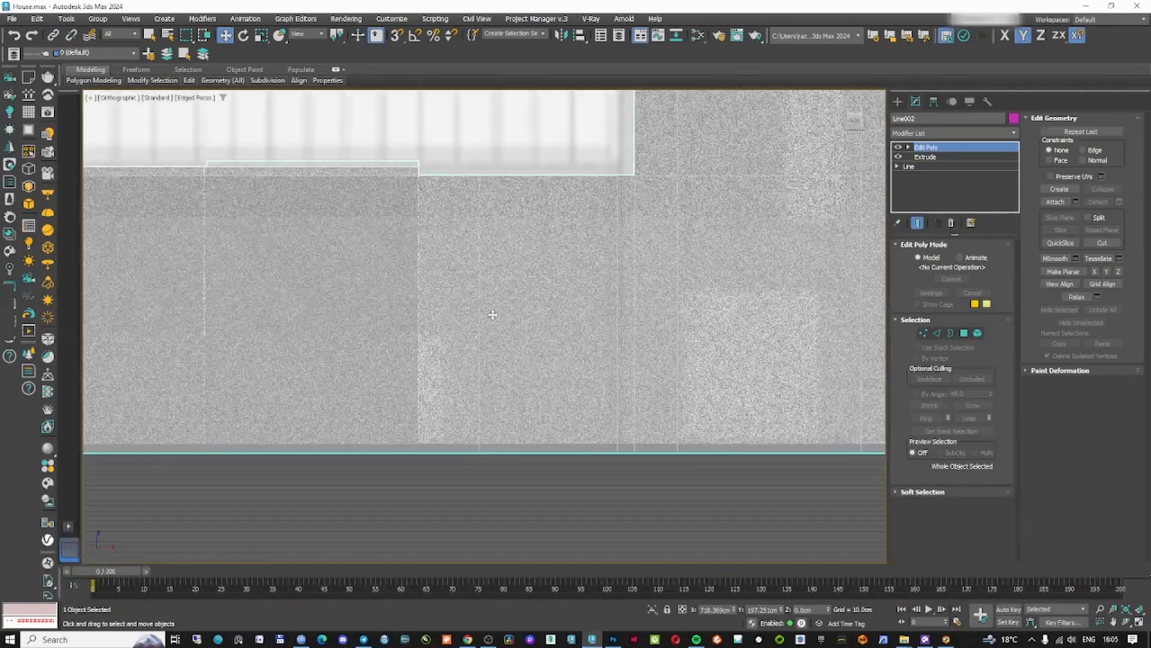
scroll(506, 365, down, 3)
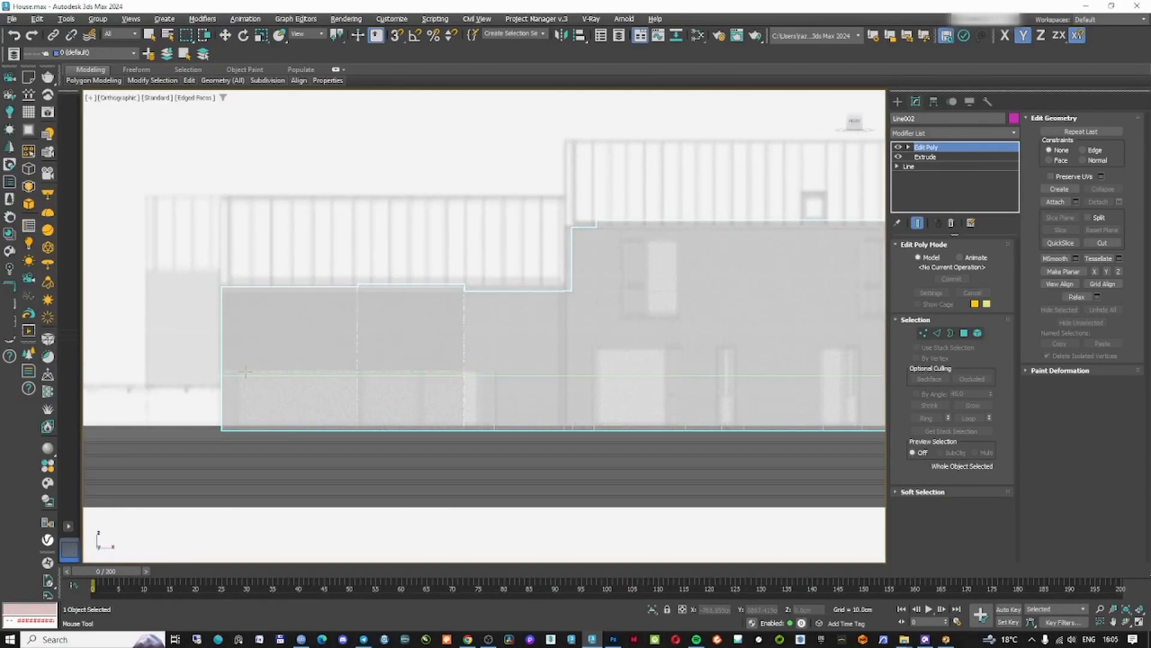
middle_drag(288, 360, 308, 301)
key(f)
click(348, 312)
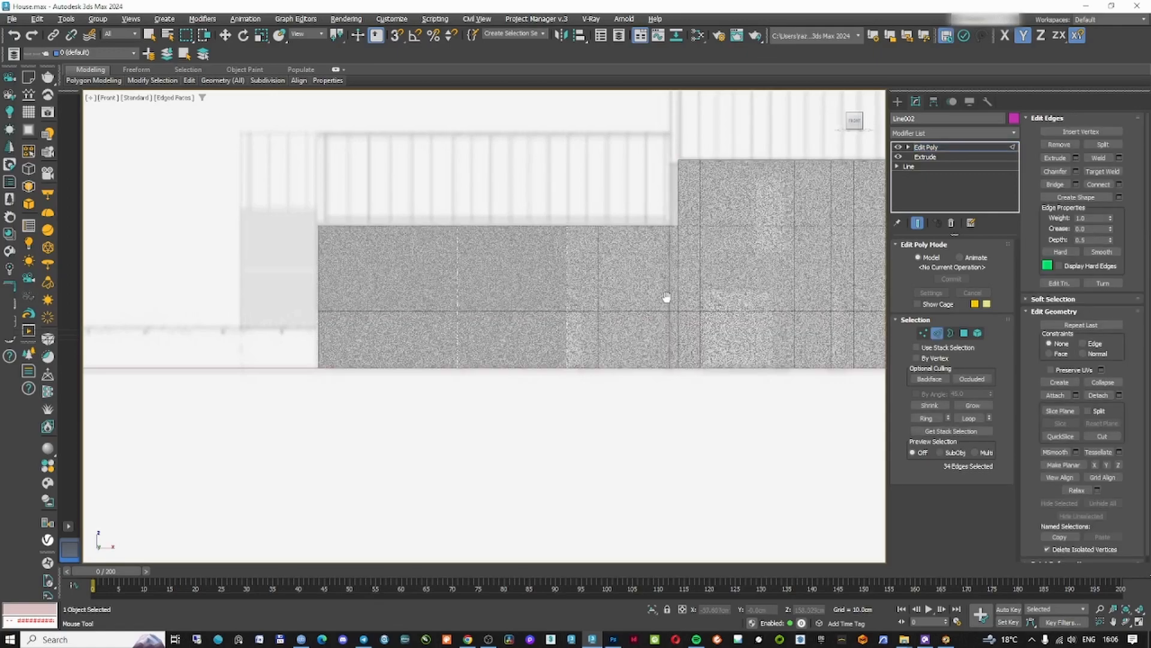
- Add horizontal edge loops at the main wing's ground-floor opening heads and at its upper window sills and heads
scroll(758, 316, up, 2)
middle_drag(758, 316, 586, 330)
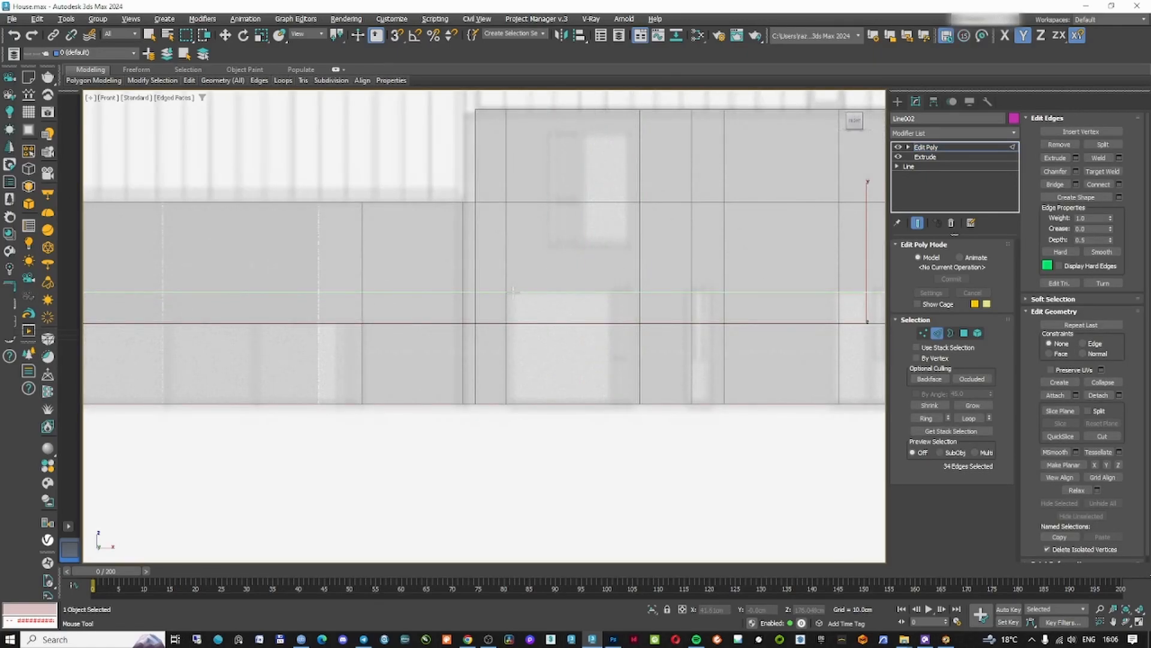
click(513, 133)
scroll(561, 173, down, 3)
middle_drag(562, 173, 398, 214)
scroll(397, 214, up, 3)
scroll(436, 231, down, 3)
middle_drag(687, 245, 598, 255)
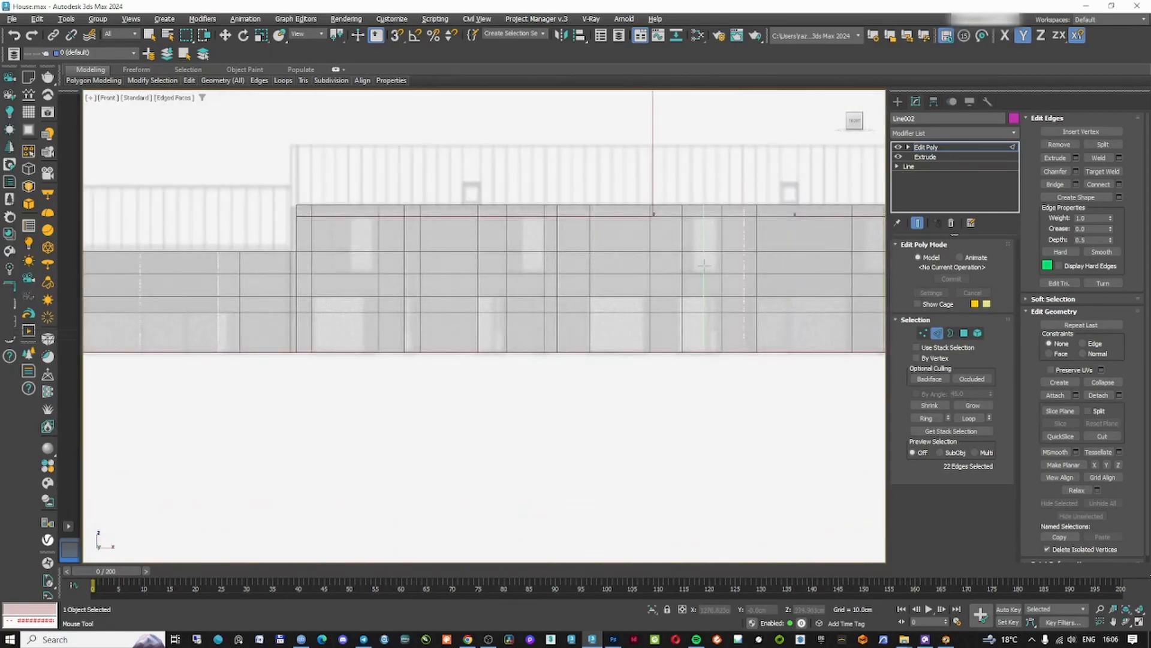
scroll(708, 267, up, 3)
scroll(709, 265, down, 4)
middle_drag(709, 265, 577, 289)
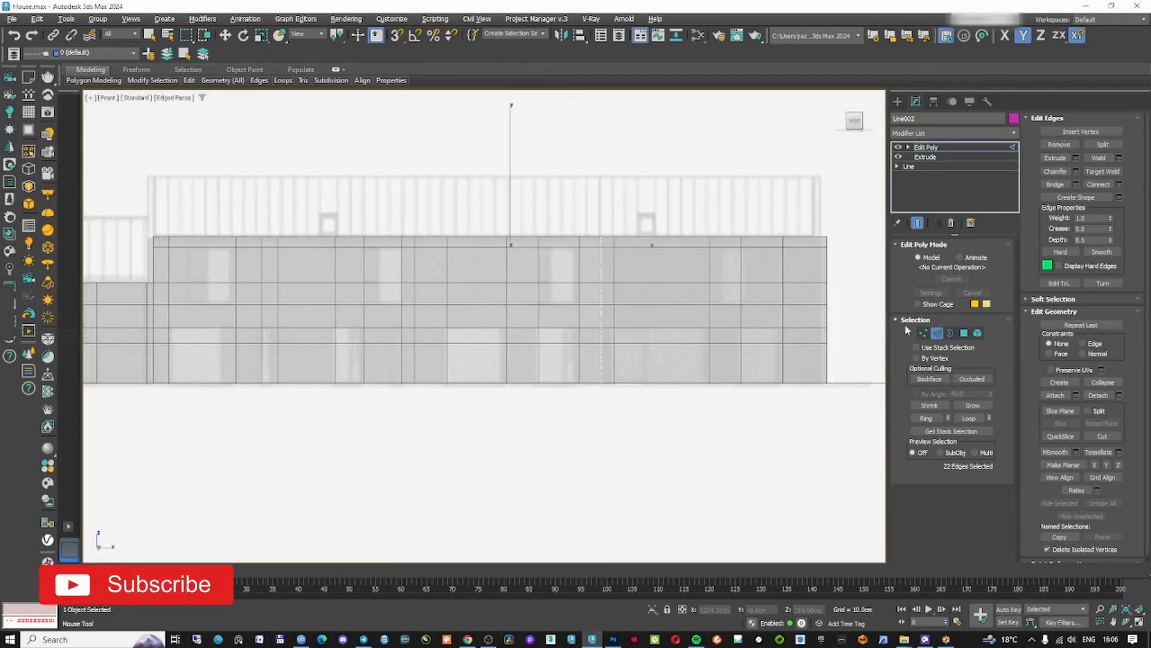
- Leave edge editing and add a second Edit Poly modifier above the existing one
click(936, 333)
click(897, 103)
key(w)
middle_drag(728, 261, 699, 270)
click(916, 102)
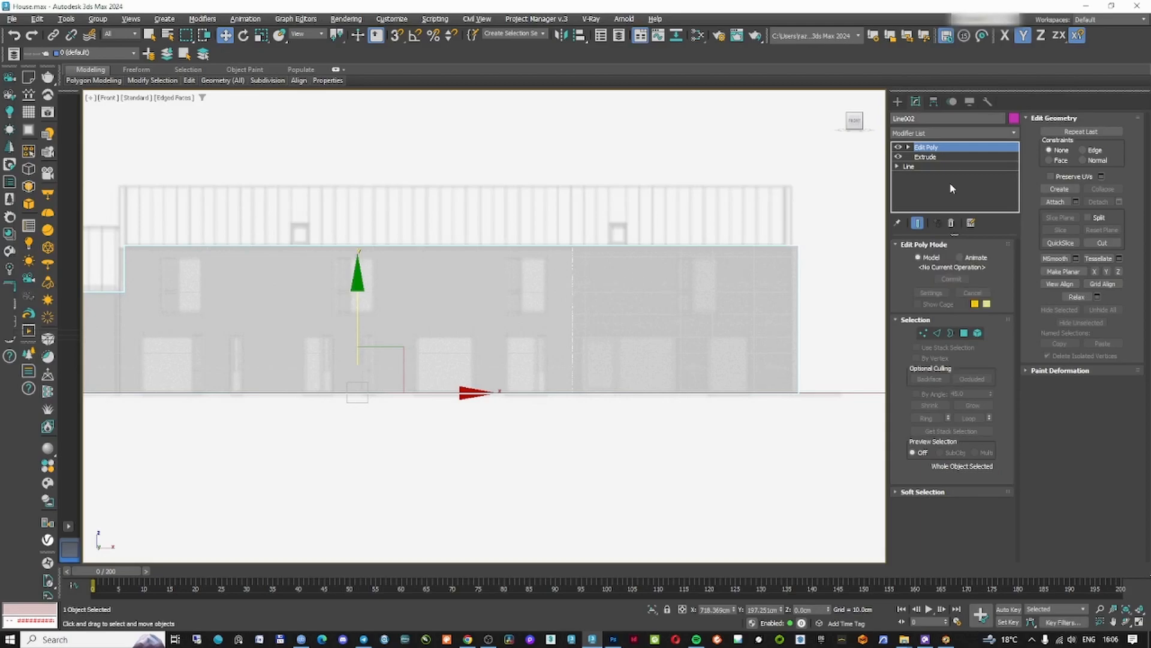
click(941, 134)
text(ed)
click(927, 187)
- Try to select and delete the polygons of the door and window openings along the main wing's front wall
click(964, 333)
scroll(697, 282, up, 5)
click(697, 282)
ctrl+click(699, 316)
ctrl+click(765, 410)
ctrl+click(766, 450)
middle_drag(572, 415, 678, 352)
ctrl+click(678, 353)
ctrl+click(665, 389)
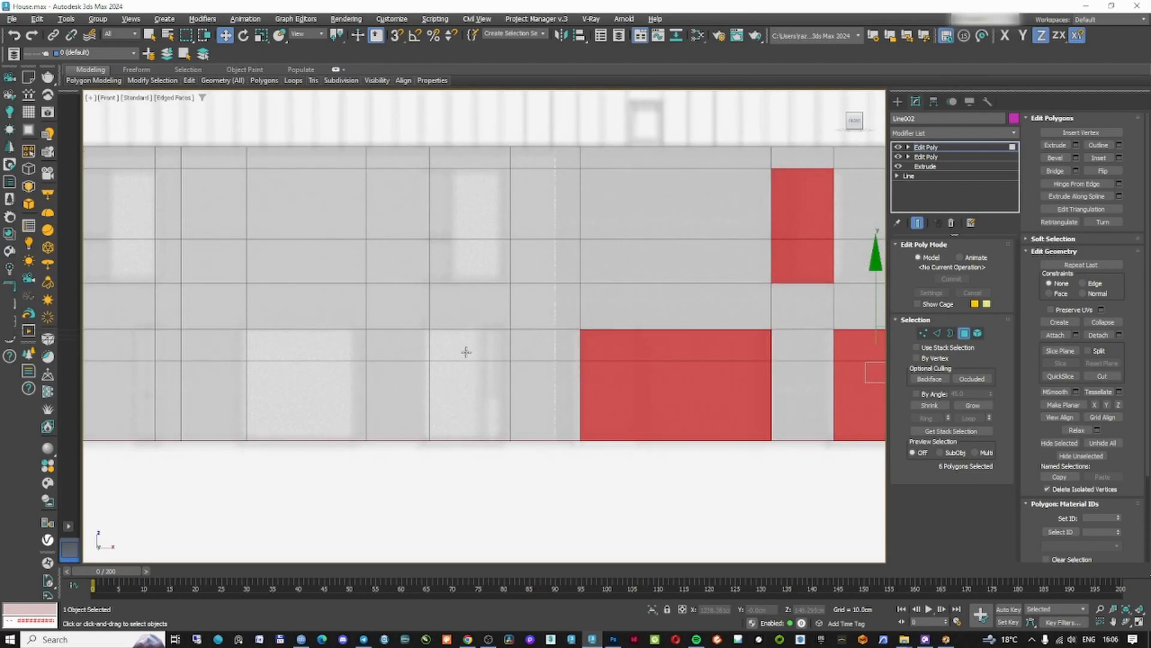
ctrl+click(466, 353)
ctrl+click(463, 384)
ctrl+click(514, 334)
ctrl+click(509, 377)
ctrl+click(674, 196)
ctrl+click(667, 246)
middle_drag(479, 246, 607, 244)
ctrl+click(453, 194)
ctrl+click(445, 246)
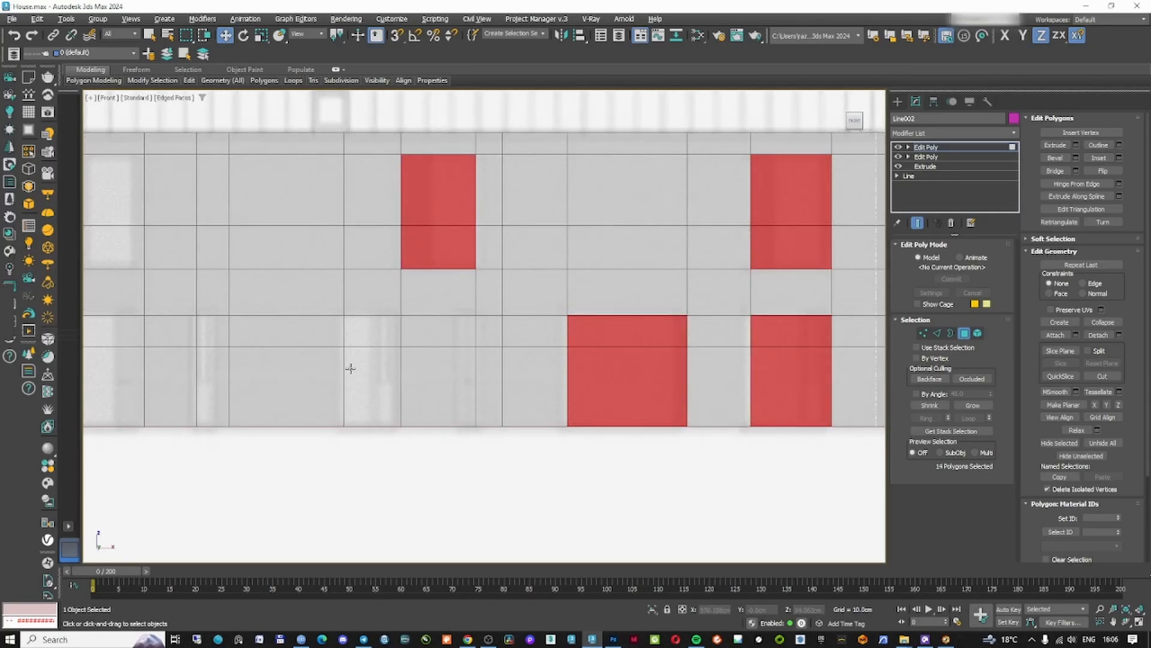
scroll(184, 351, up, 2)
middle_drag(184, 350, 486, 336)
ctrl+click(519, 314)
ctrl+click(514, 370)
ctrl+click(354, 315)
ctrl+click(319, 379)
scroll(319, 379, down, 4)
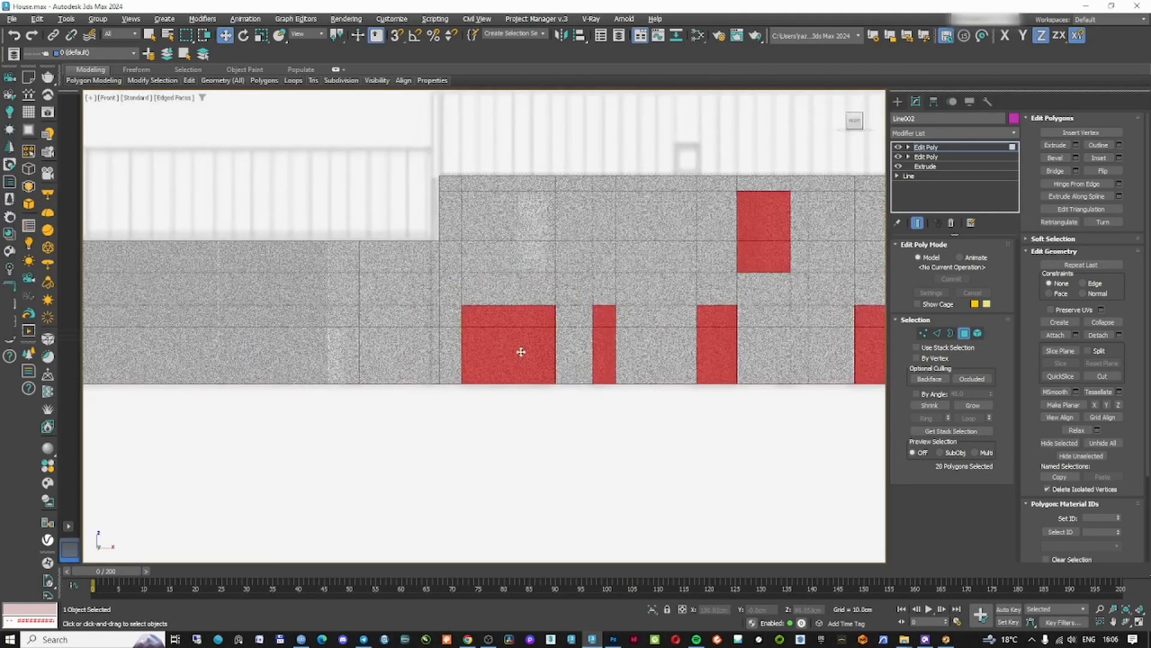
key(Delete)
- Select the two ground-floor wall polygons at the main wing's first wide opening
key(2)
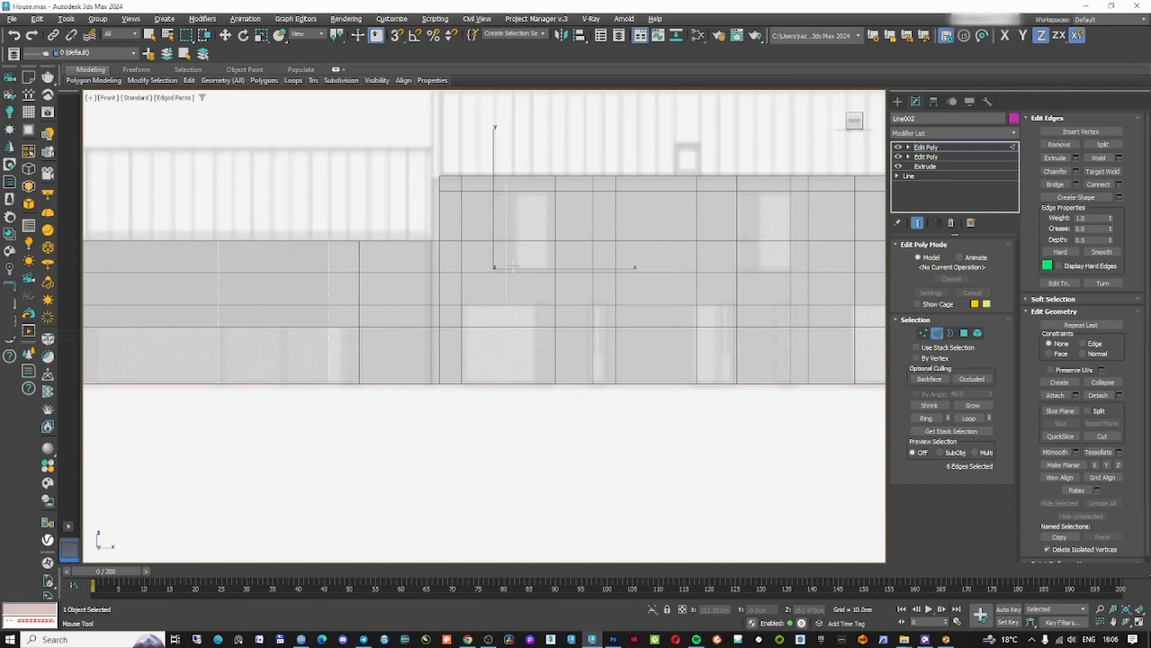
middle_drag(494, 268, 676, 267)
key(4)
click(689, 354)
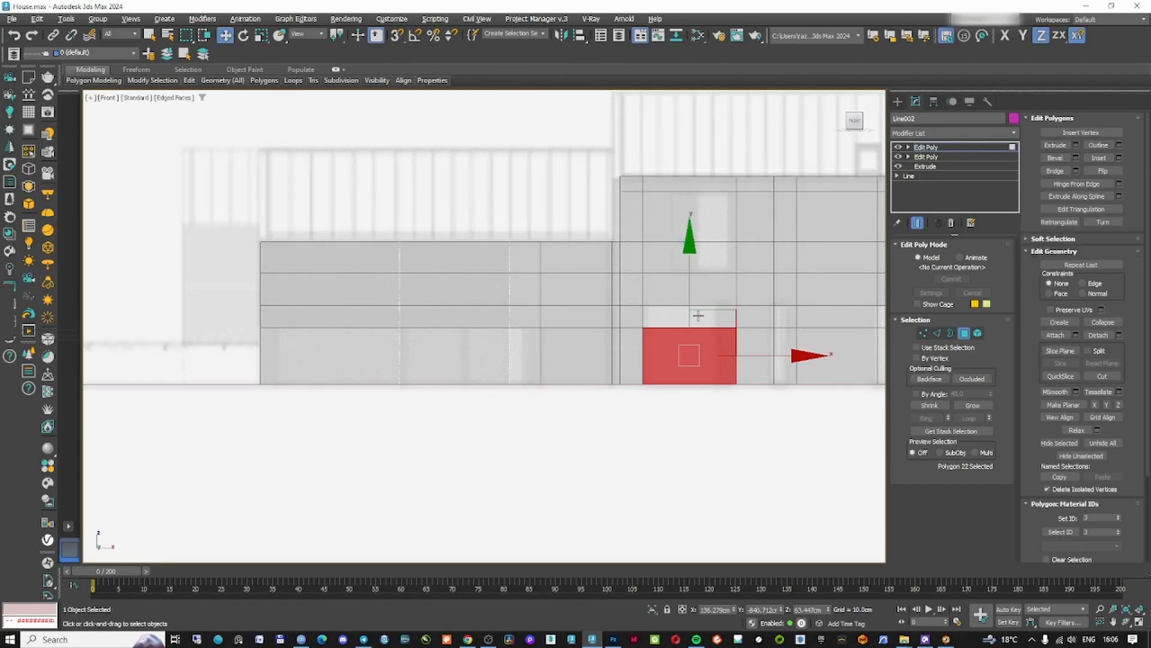
middle_drag(736, 329, 689, 342)
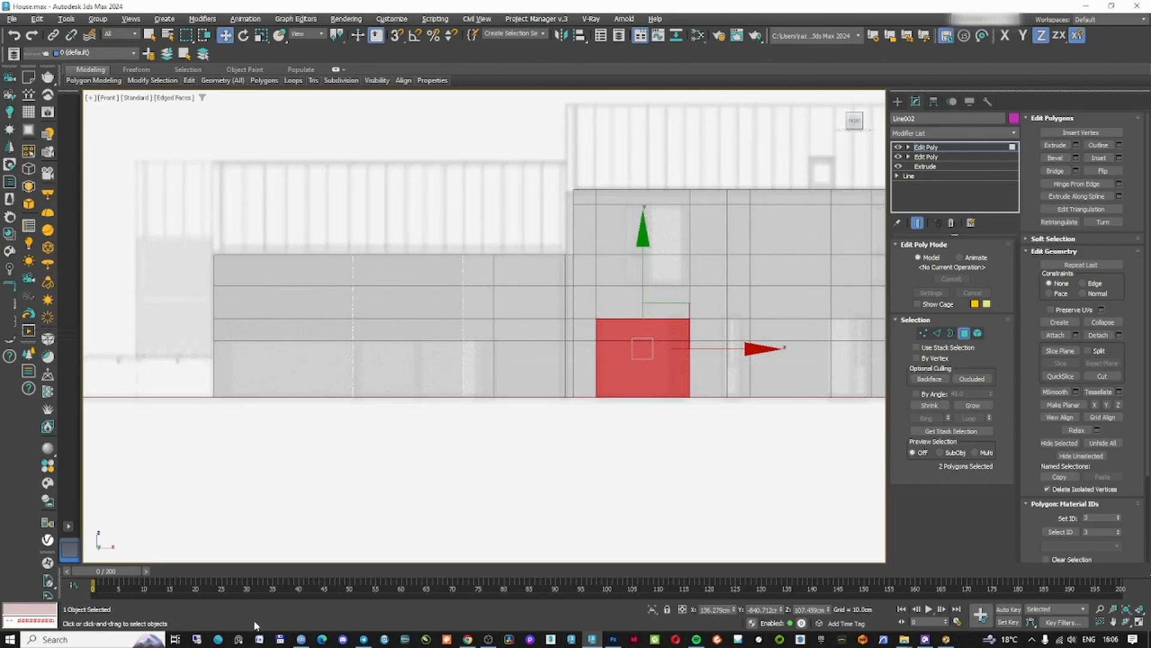
- Open the reference board, arrange the house photos and drawing together, and enlarge the board's window
click(240, 637)
drag(769, 463, 753, 489)
drag(847, 487, 780, 496)
mouse_move(537, 207)
mouse_down()
mouse_move(507, 161)
mouse_move(567, 83)
mouse_up()
scroll(661, 305, down, 8)
mouse_move(663, 311)
mouse_down()
mouse_move(697, 189)
mouse_move(708, 198)
mouse_up()
drag(676, 315, 586, 247)
drag(663, 333, 723, 441)
mouse_move(652, 344)
mouse_down()
mouse_move(569, 399)
mouse_move(567, 387)
mouse_up()
mouse_move(703, 415)
mouse_down()
mouse_move(695, 348)
mouse_move(707, 342)
mouse_up()
drag(601, 344, 607, 342)
mouse_move(710, 209)
mouse_down()
mouse_move(739, 242)
mouse_move(733, 250)
mouse_up()
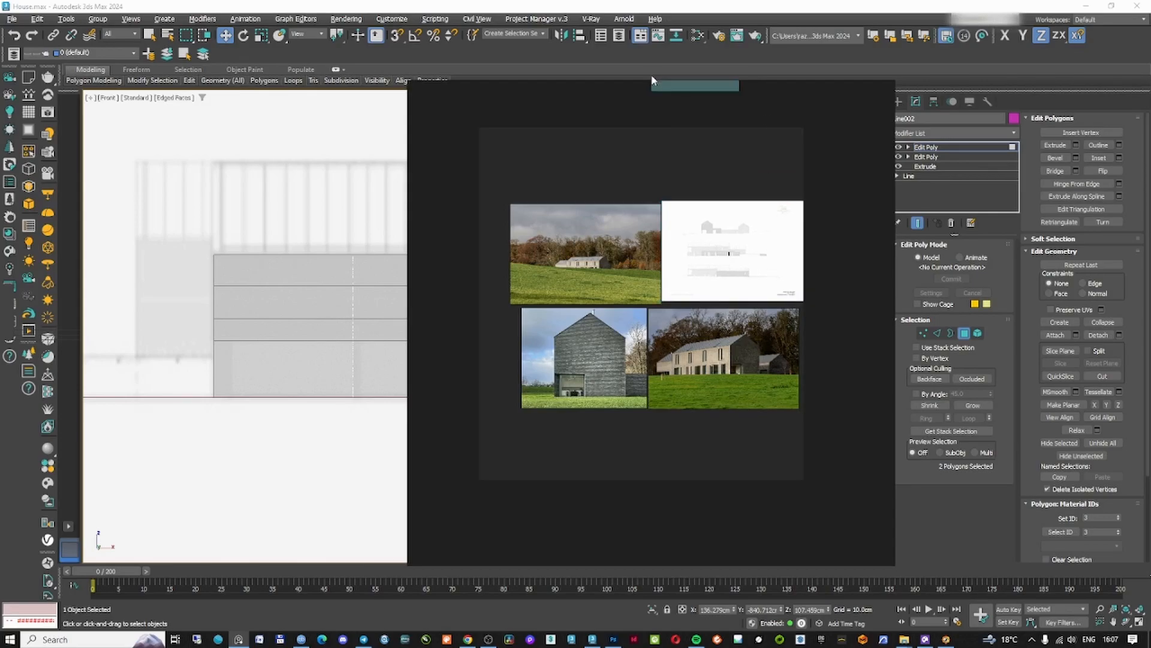
drag(655, 81, 655, 56)
drag(408, 205, 306, 207)
- Examine the window and door layout of the brick front facade in the reference photo
scroll(610, 271, up, 5)
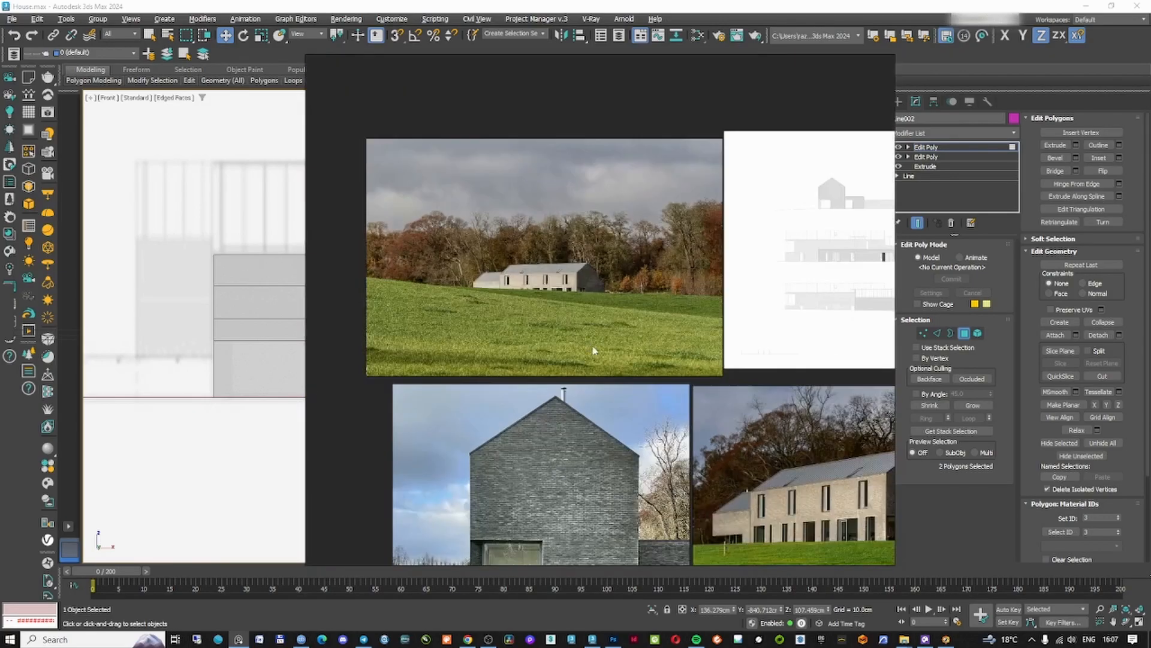
middle_drag(857, 503, 647, 346)
scroll(646, 346, up, 5)
scroll(648, 346, up, 4)
scroll(657, 347, down, 1)
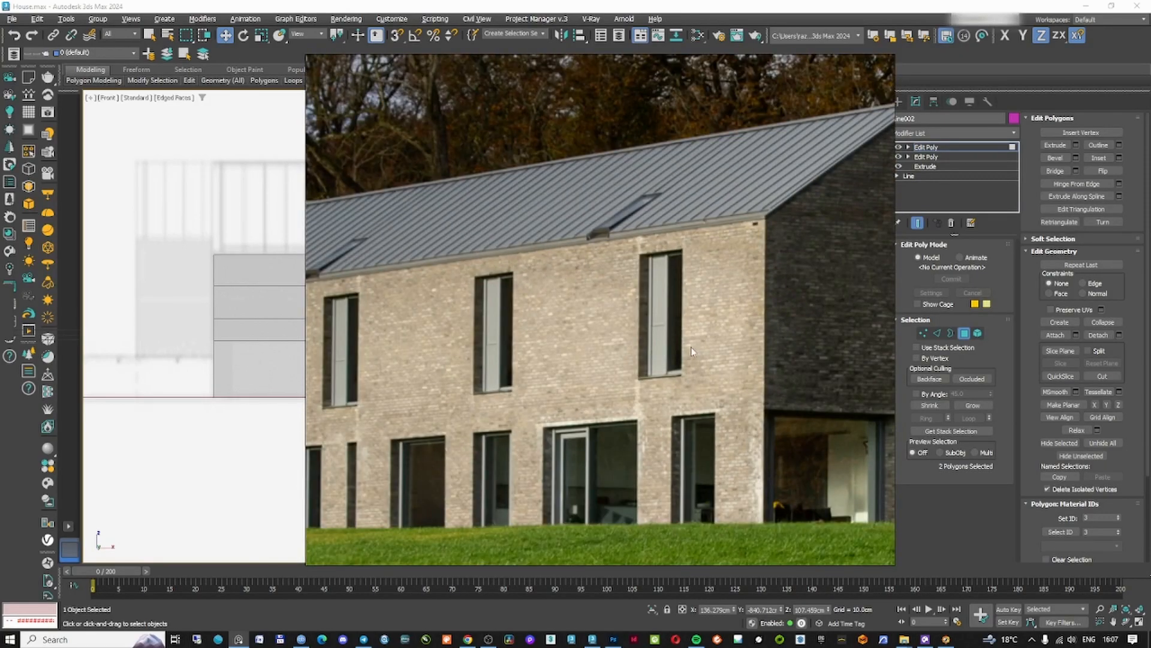
- Switch back to 3ds Max and select the low wing's ground-floor opening polygons and the main wing's first openings on both floors
click(1024, 73)
middle_drag(679, 327, 480, 333)
scroll(635, 320, up, 4)
scroll(635, 321, down, 4)
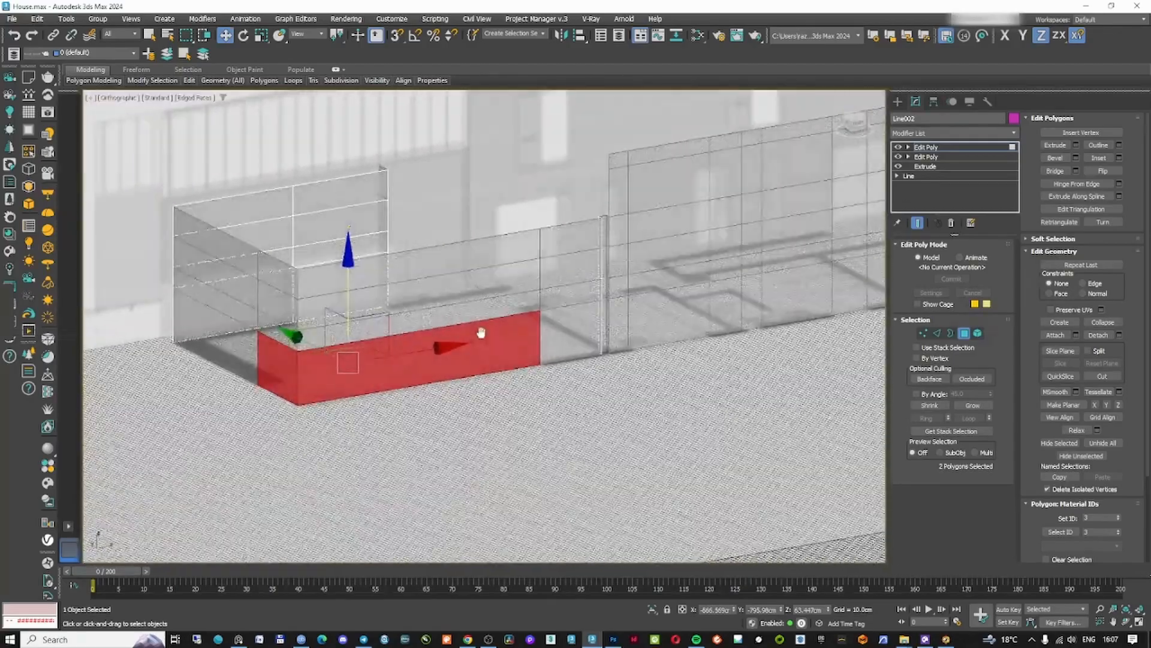
middle_drag(599, 331, 502, 352)
alt+middle_drag(602, 324, 568, 308)
key(f)
scroll(558, 374, down, 2)
ctrl+click(559, 374)
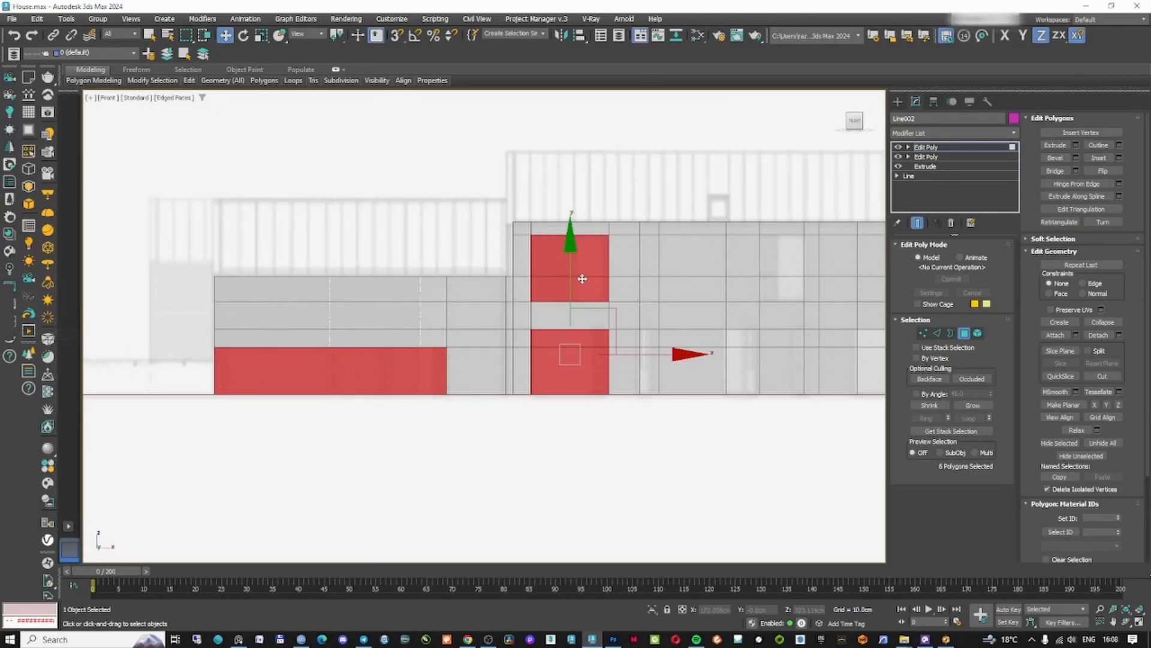
click(585, 274)
- Try to add vertical edge loops at both sides of the main wing's first upper window
key(alt+1)
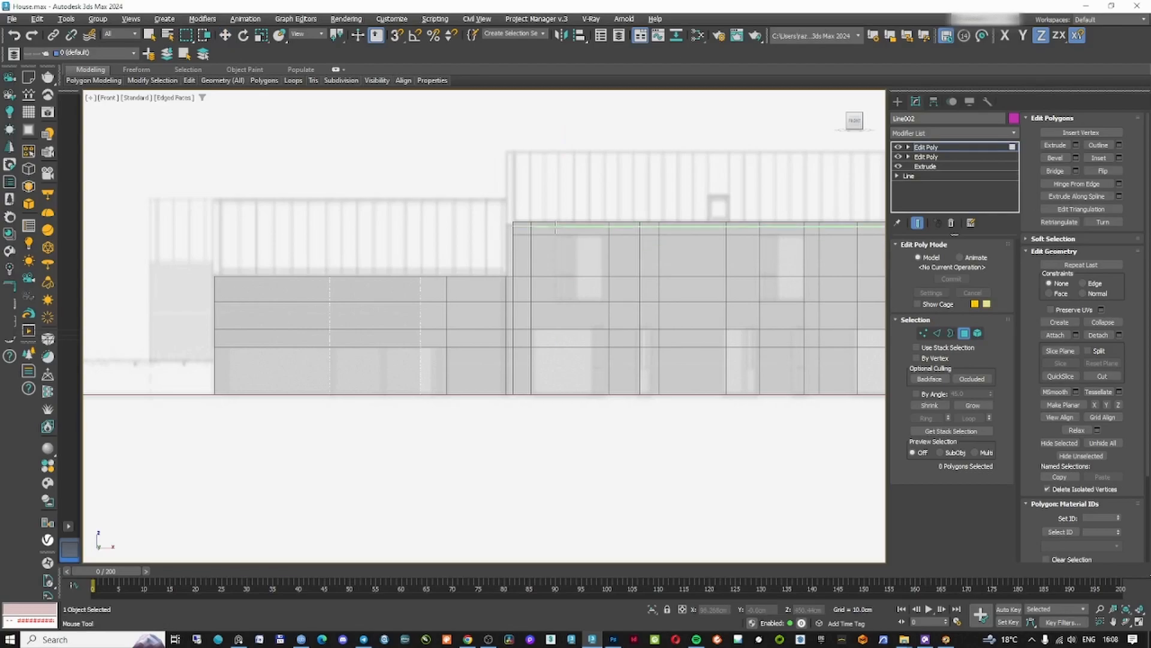
scroll(557, 234, up, 5)
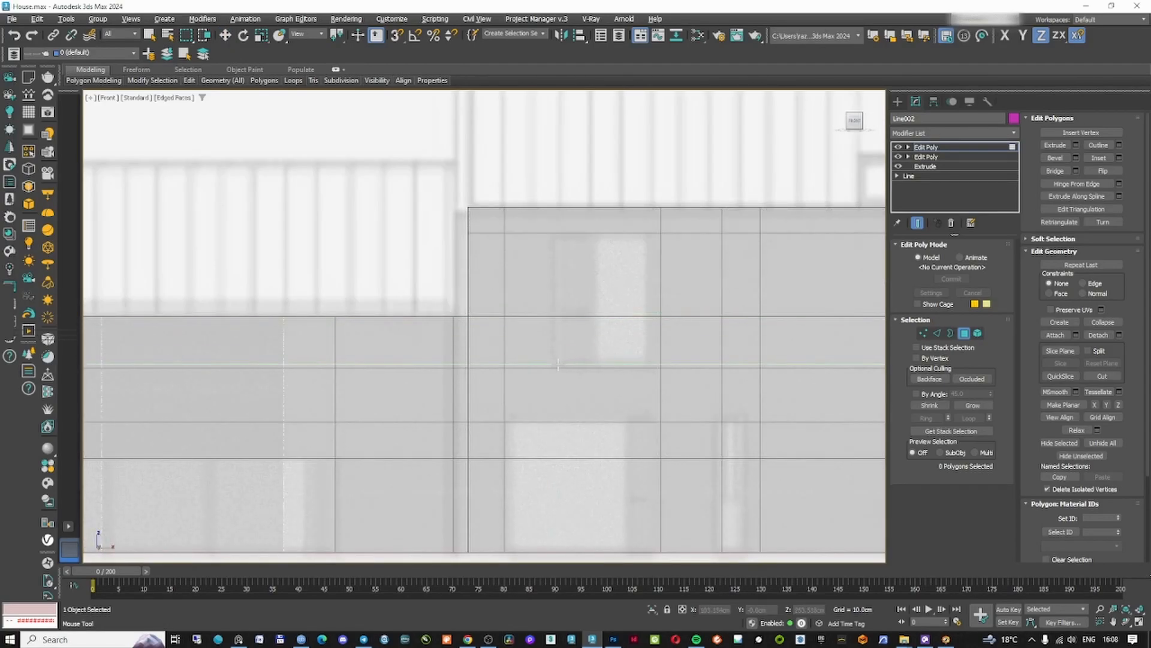
click(556, 368)
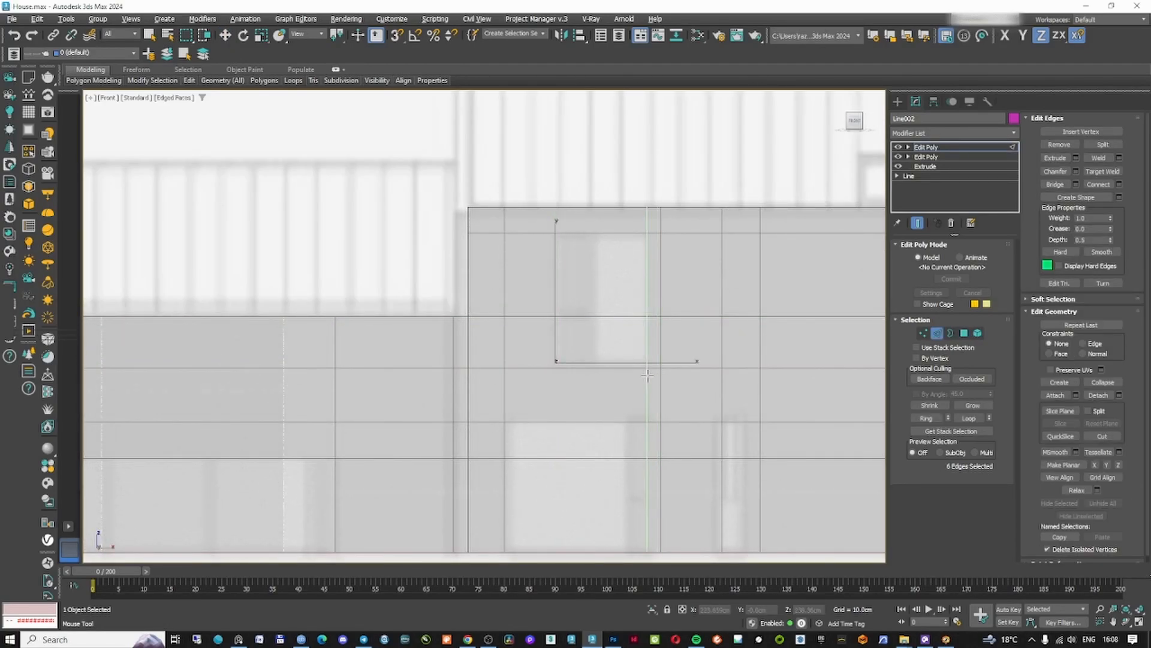
scroll(684, 379, up, 4)
scroll(540, 354, down, 6)
scroll(614, 379, up, 4)
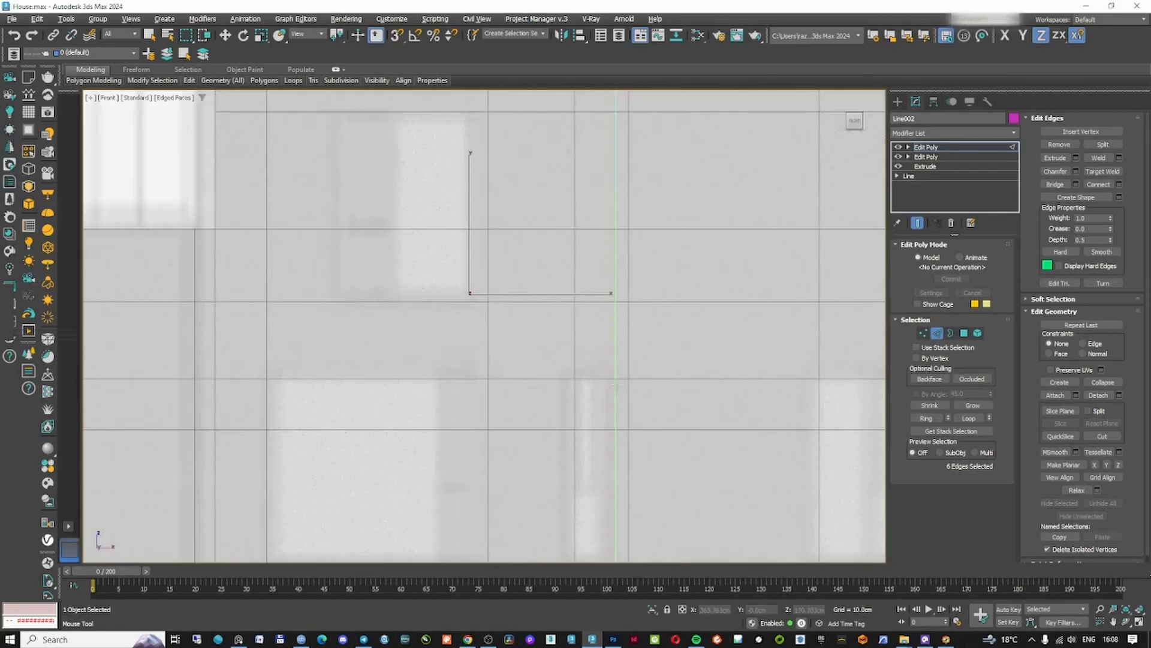
scroll(610, 377, down, 6)
- Select the wall polygon around the first upper window and try again to place a vertical edge loop beside the window
click(965, 333)
key(w)
click(538, 310)
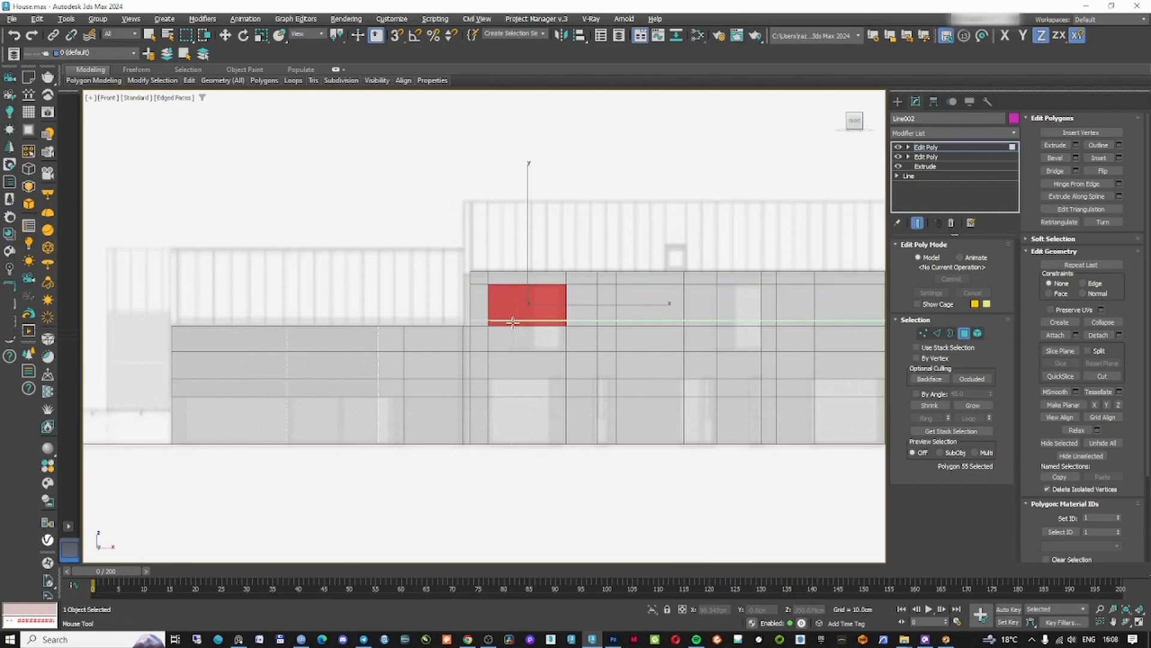
key(2)
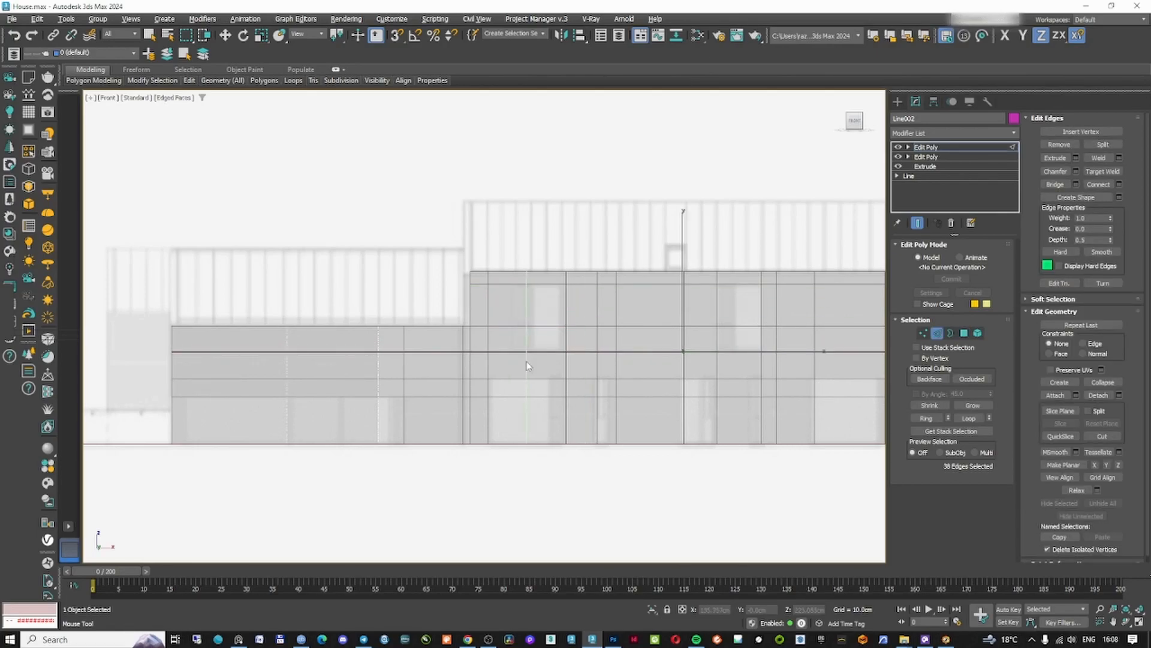
scroll(522, 359, up, 5)
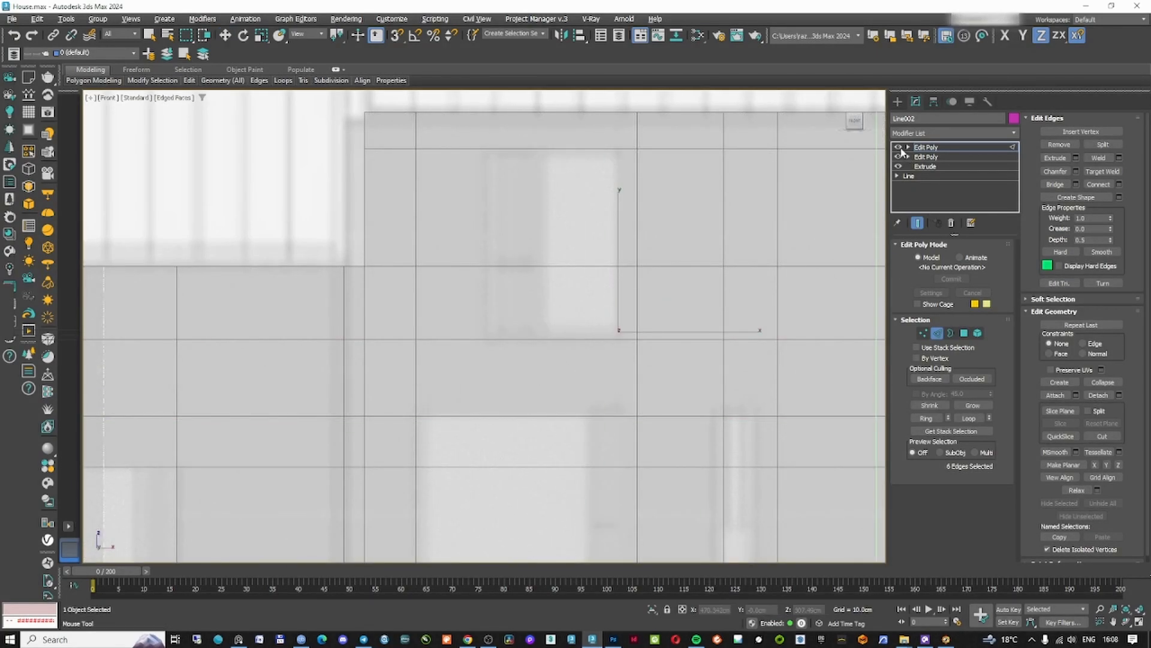
- Turn off the upper Edit Poly modifier and examine the wall edges around the first upper window in shaded and wireframe display
click(898, 147)
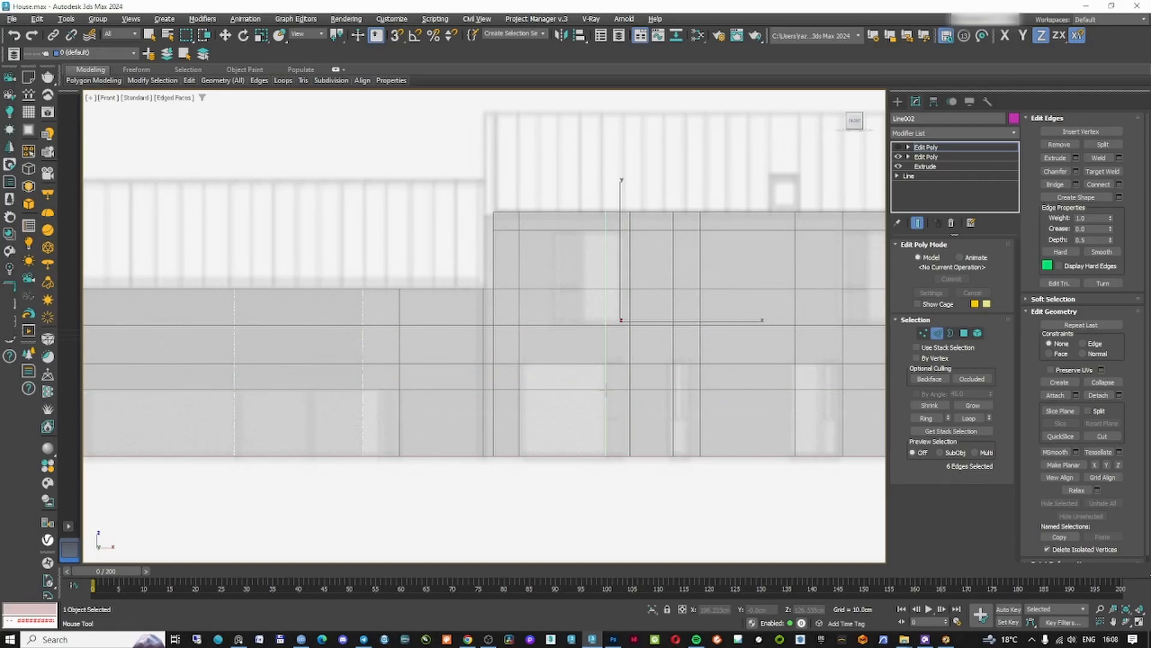
key(F3)
right_click(601, 362)
mouse_move(601, 362)
alt+middle_down()
mouse_move(606, 376)
mouse_move(638, 368)
alt+middle_up()
scroll(637, 368, down, 4)
click(580, 411)
key(F3)
key(F3)
scroll(580, 411, up, 3)
click(587, 385)
scroll(588, 384, down, 3)
key(f)
key(F3)
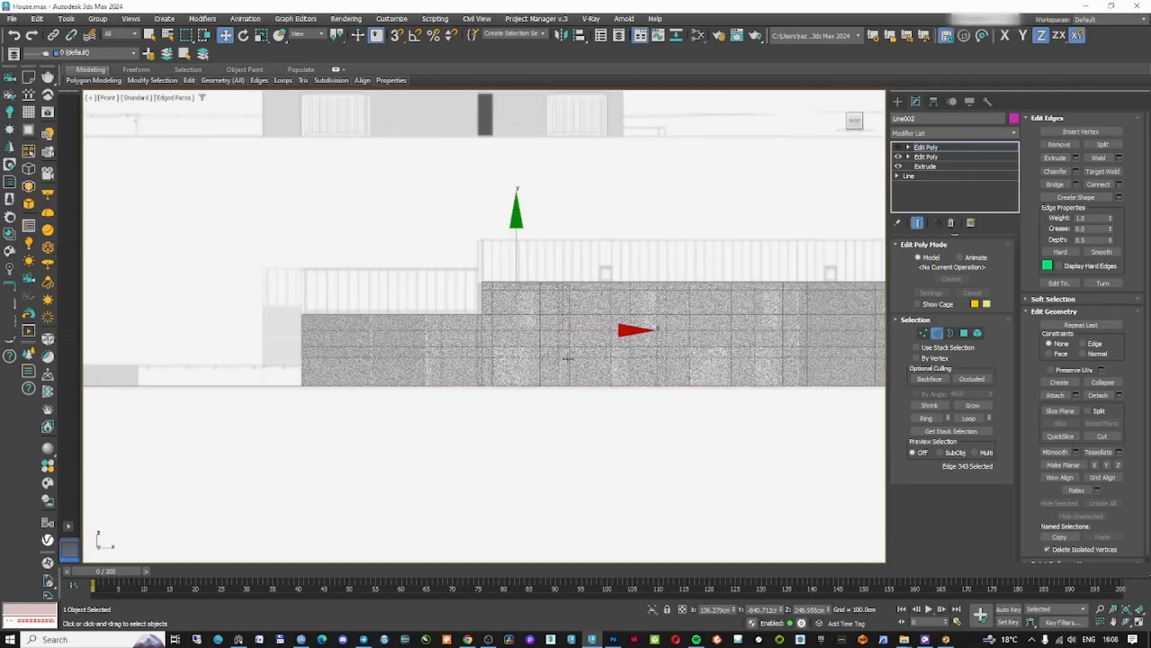
click(564, 363)
scroll(563, 362, up, 4)
- Go to the lower Edit Poly modifier and add vertical edge loops at both sides of the first upper window
click(924, 158)
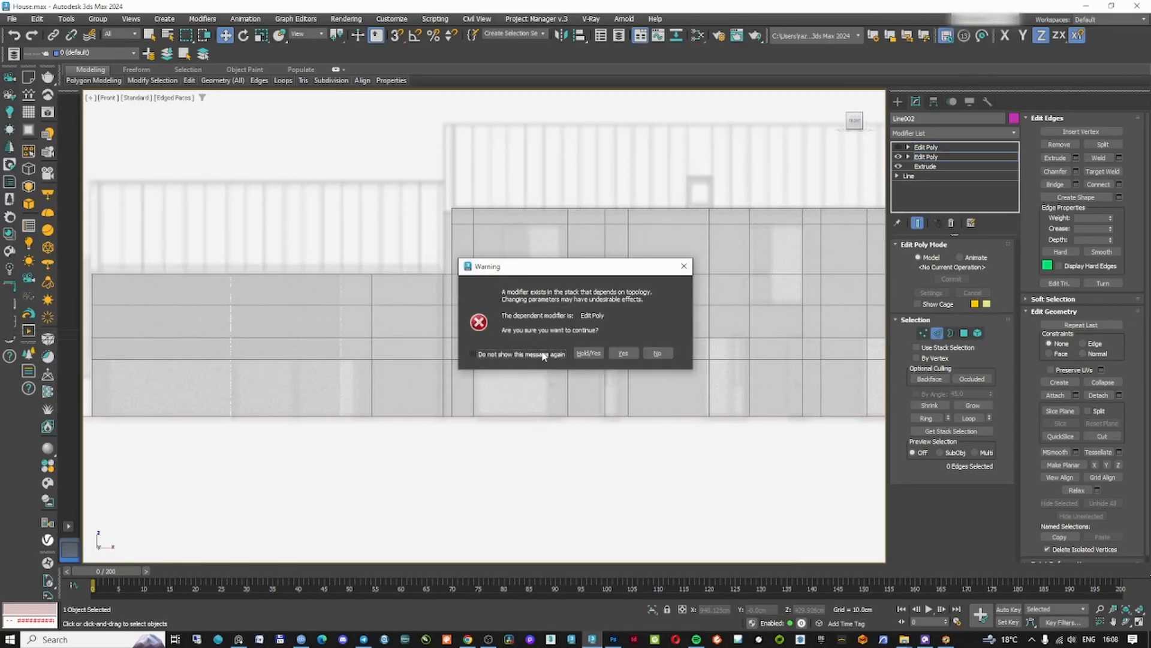
click(624, 354)
scroll(393, 299, up, 2)
key(alt+1)
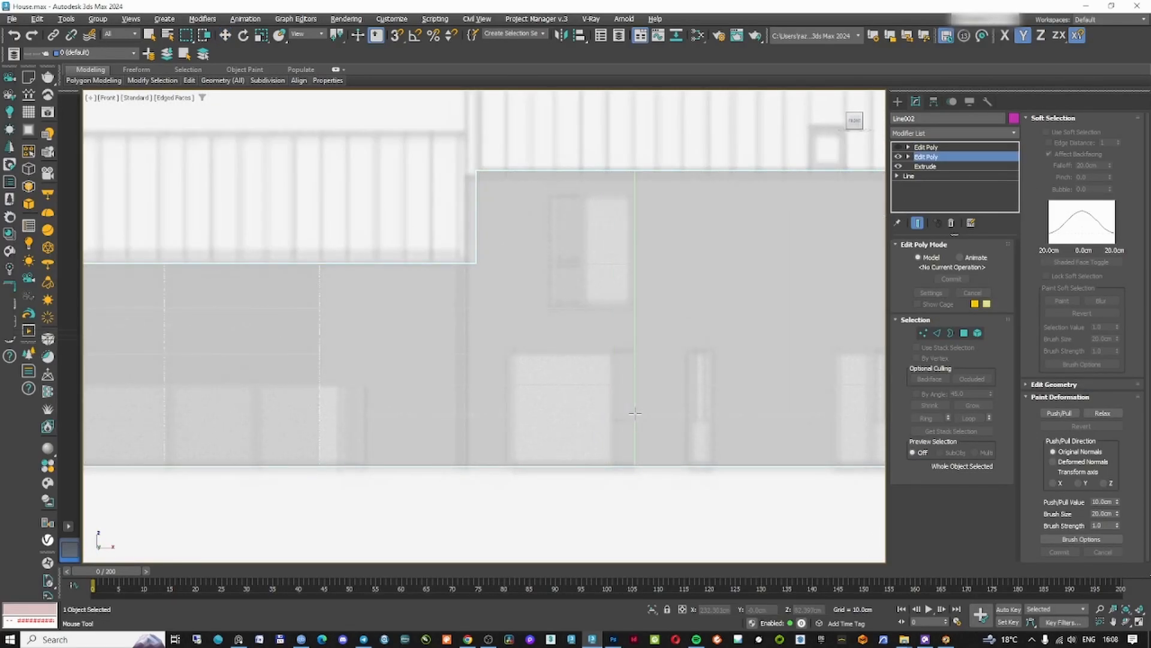
click(635, 413)
click(551, 312)
- Delete the upper Edit Poly modifier and add a fresh Edit Poly above the remaining one
key(F3)
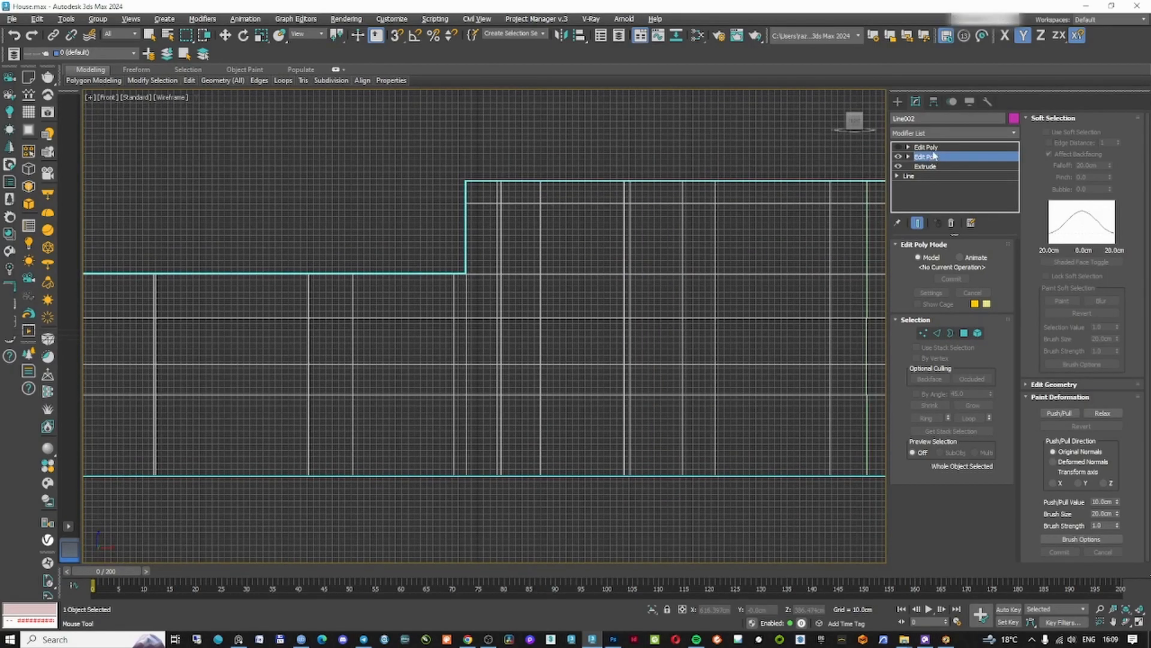
click(930, 148)
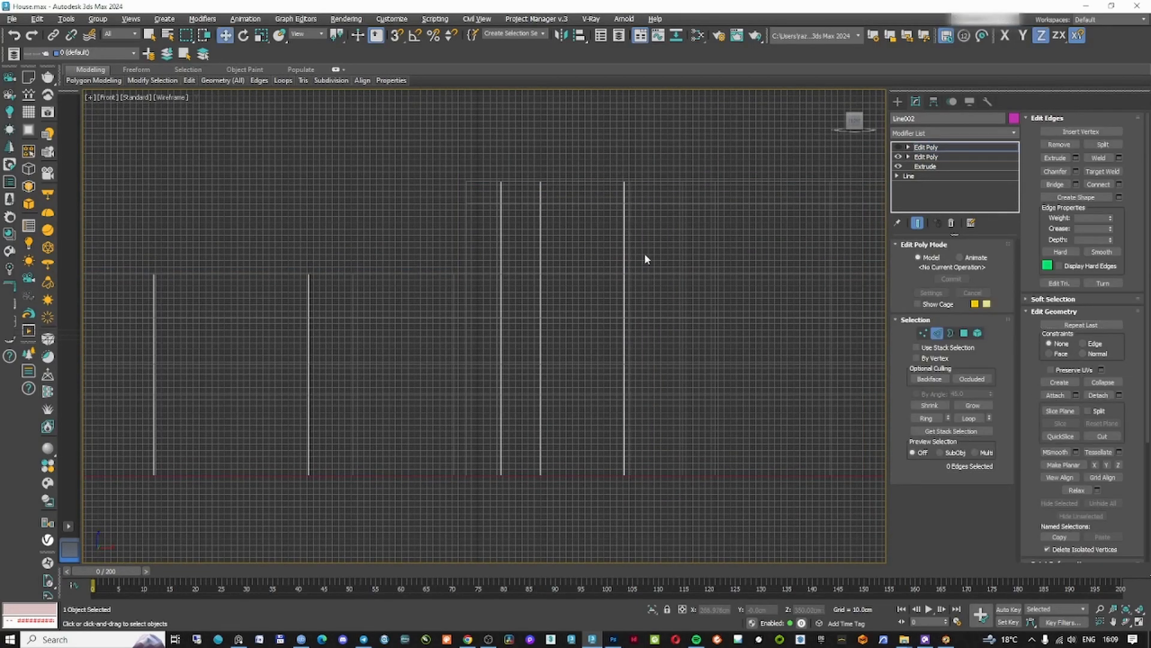
key(F3)
key(F3)
middle_drag(573, 249, 573, 240)
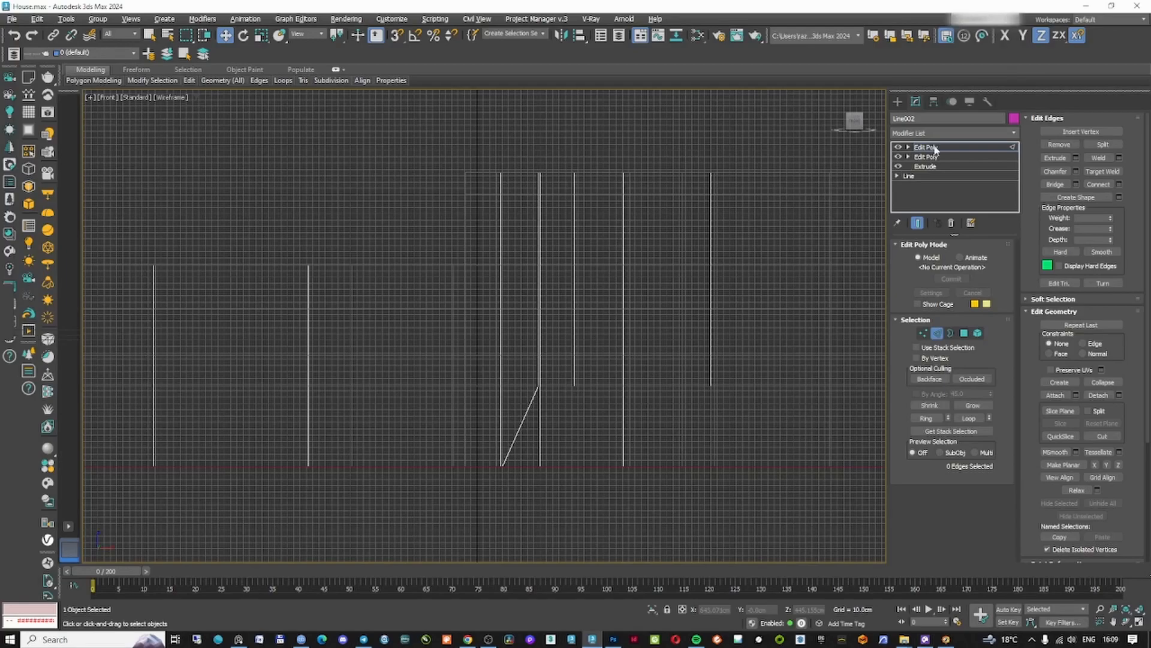
right_click(935, 147)
click(949, 165)
click(942, 135)
text(ed)
click(923, 188)
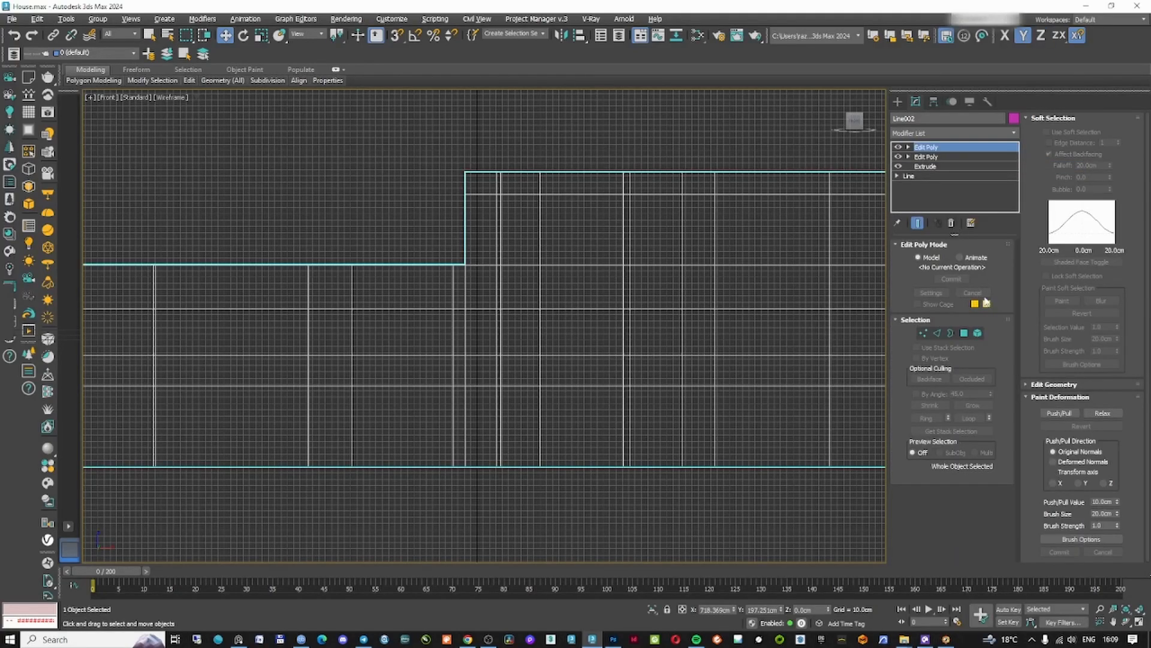
- Try to delete the two upper-floor wall polygons at the main wing's first window
click(963, 333)
key(F3)
middle_drag(623, 261, 636, 281)
right_click(636, 281)
middle_drag(564, 256, 589, 359)
click(568, 259)
ctrl+click(572, 318)
key(Delete)
- Select the upper wall polygon at the first window and examine its place in the walls from a tilted view
key(F3)
click(574, 246)
key(F3)
key(F3)
key(shift+z)
key(F3)
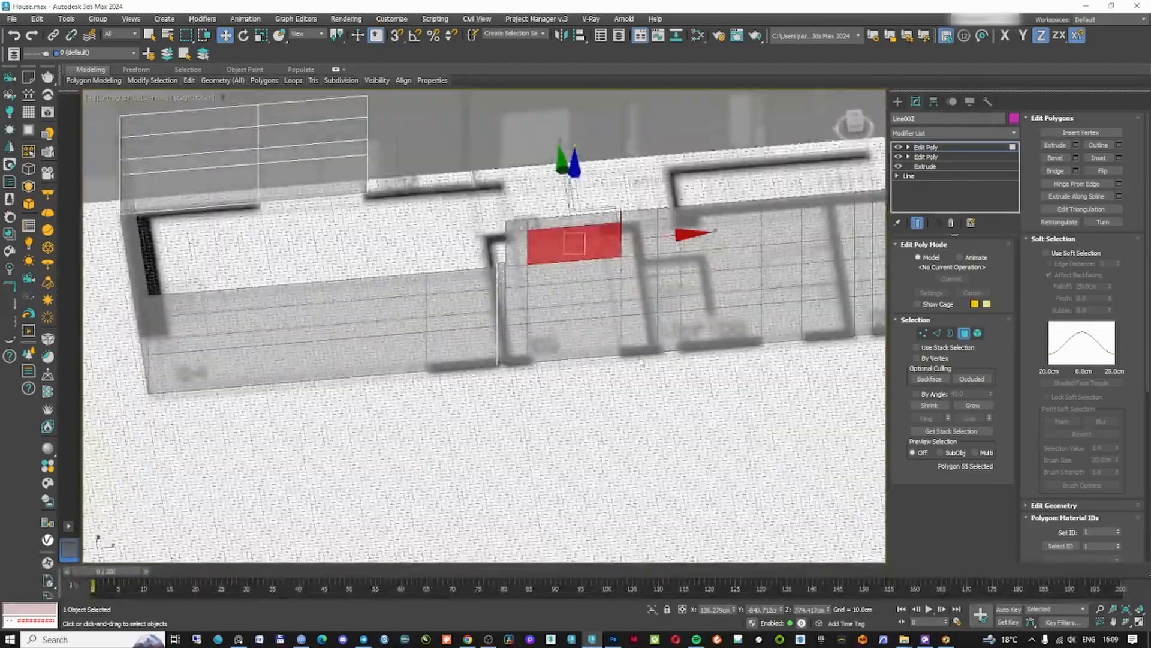
alt+middle_drag(639, 311, 616, 352)
scroll(623, 356, down, 4)
scroll(616, 345, up, 4)
- Examine the walls' edges and vertices around the first upper window in wireframe
click(965, 333)
middle_drag(614, 298, 614, 390)
key(F3)
key(F3)
key(F3)
scroll(614, 312, down, 3)
key(2)
scroll(569, 250, up, 3)
key(w)
click(647, 240)
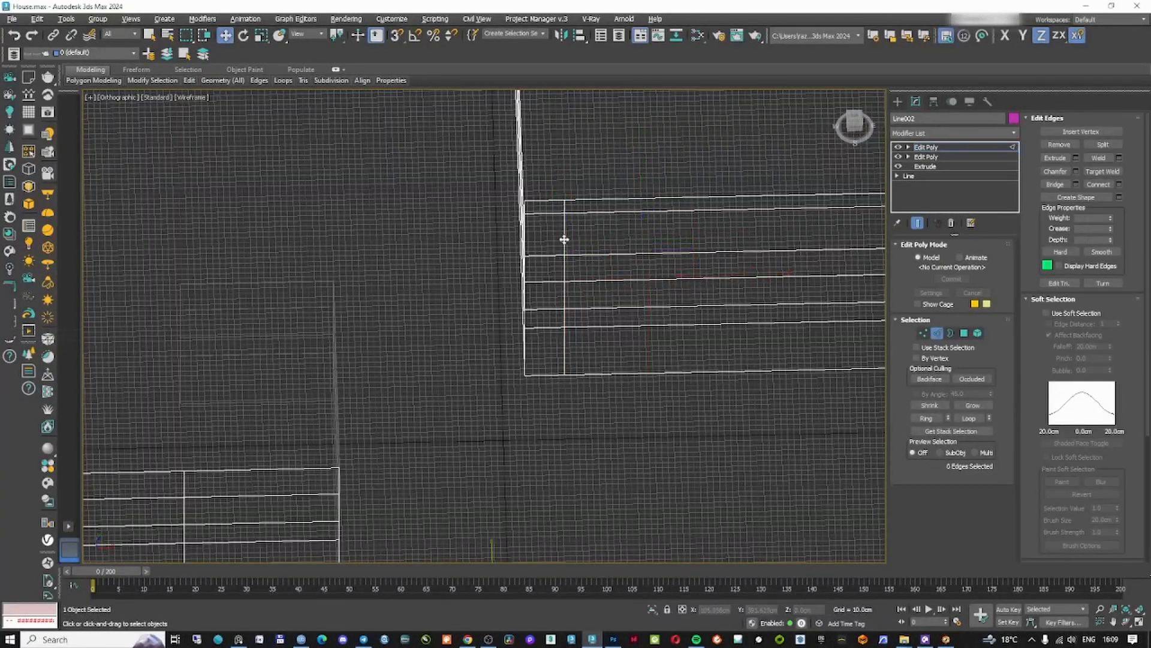
click(925, 333)
drag(710, 143, 562, 395)
scroll(637, 427, down, 4)
middle_drag(637, 427, 625, 237)
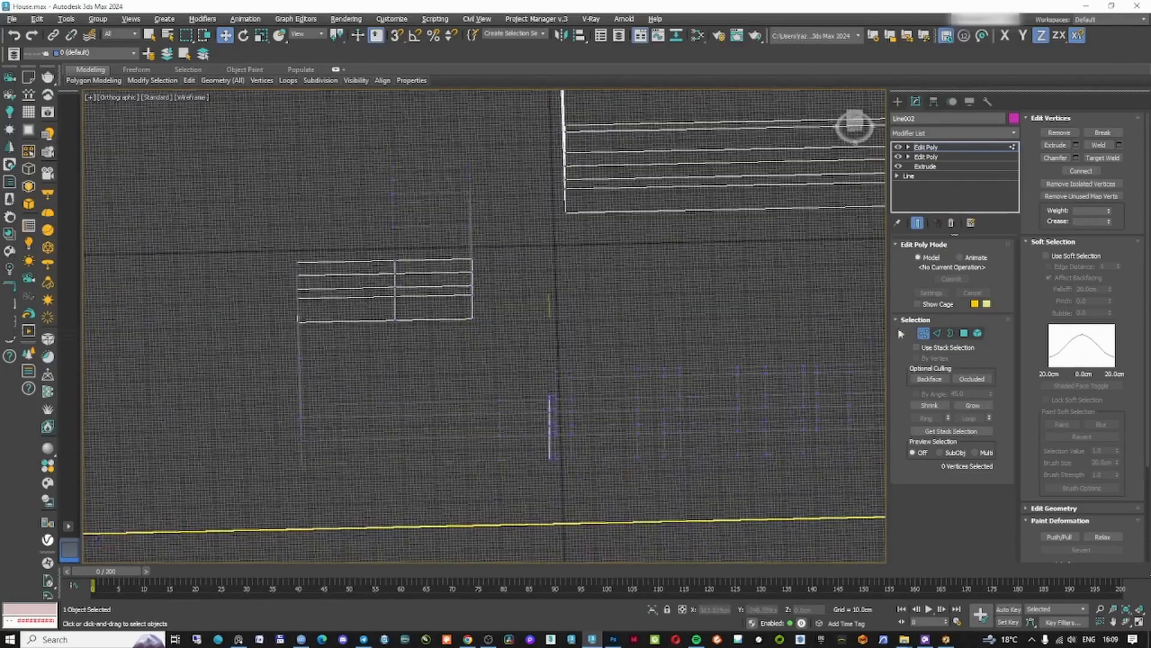
- Flip the normals of all the wall polygons so the outer faces point outward
click(963, 335)
scroll(631, 388, up, 4)
click(599, 360)
shift+click(590, 400)
alt+middle_drag(590, 399, 560, 393)
scroll(783, 393, down, 4)
click(789, 402)
scroll(789, 402, up, 4)
middle_drag(789, 403, 733, 391)
scroll(733, 391, down, 2)
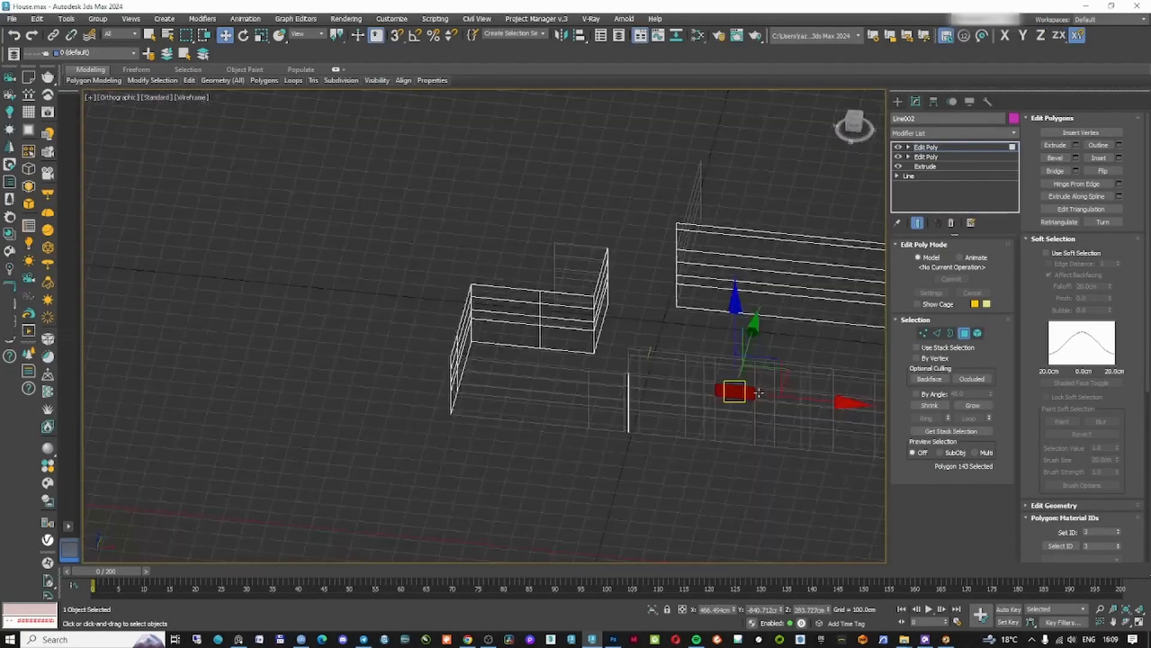
key(ctrl+a)
click(1103, 173)
middle_drag(747, 344, 699, 335)
scroll(633, 354, up, 5)
click(634, 341)
- Add a vertical edge loop at the left side of the first upper window, matching the front elevation drawing
key(f)
key(z)
scroll(628, 341, down, 8)
key(F3)
click(668, 166)
scroll(623, 359, up, 2)
key(alt+1)
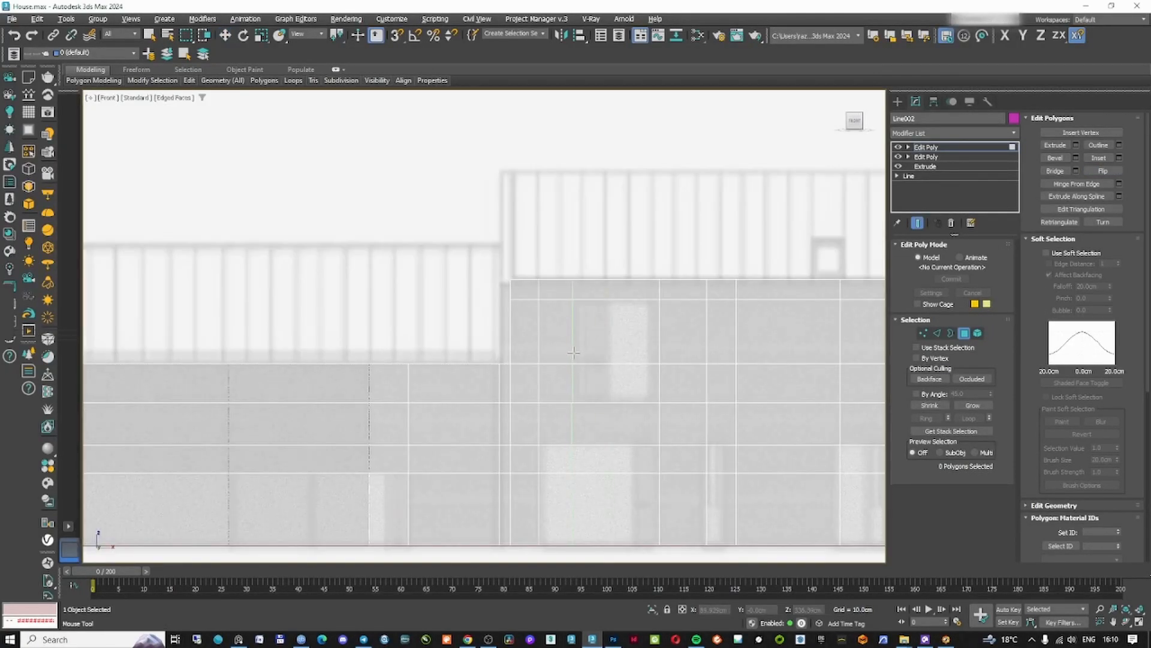
click(580, 393)
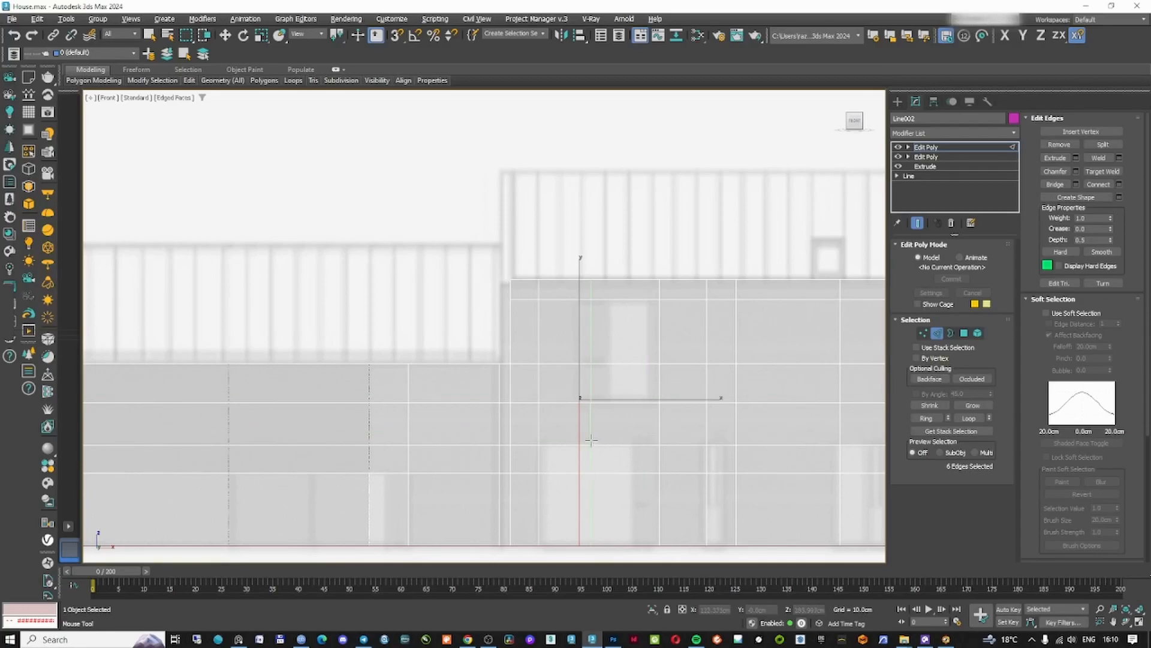
- Delete the wall polygons covering the upper-floor windows and ground-floor door and window openings along the whole front elevation
click(966, 333)
click(618, 330)
ctrl+click(616, 379)
ctrl+click(610, 457)
ctrl+click(608, 500)
ctrl+click(564, 460)
ctrl+click(565, 496)
middle_drag(328, 514, 419, 494)
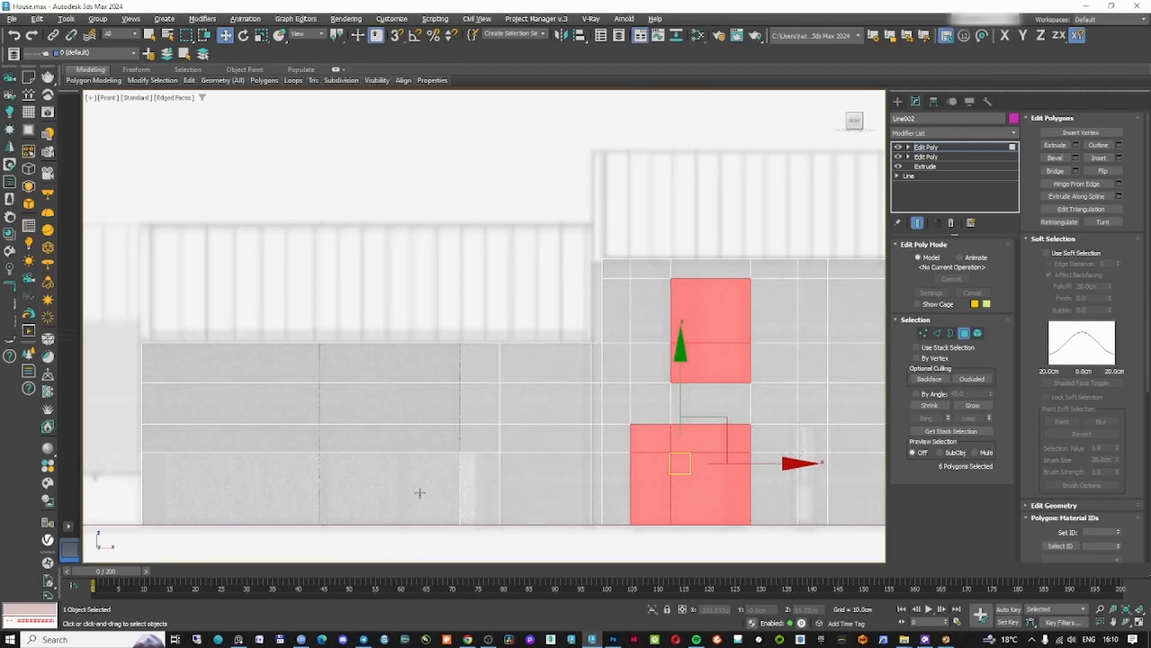
ctrl+click(419, 494)
middle_drag(753, 447, 444, 402)
scroll(456, 402, up, 2)
ctrl+click(529, 385)
ctrl+click(541, 428)
scroll(567, 428, down, 3)
scroll(660, 400, up, 1)
ctrl+click(605, 408)
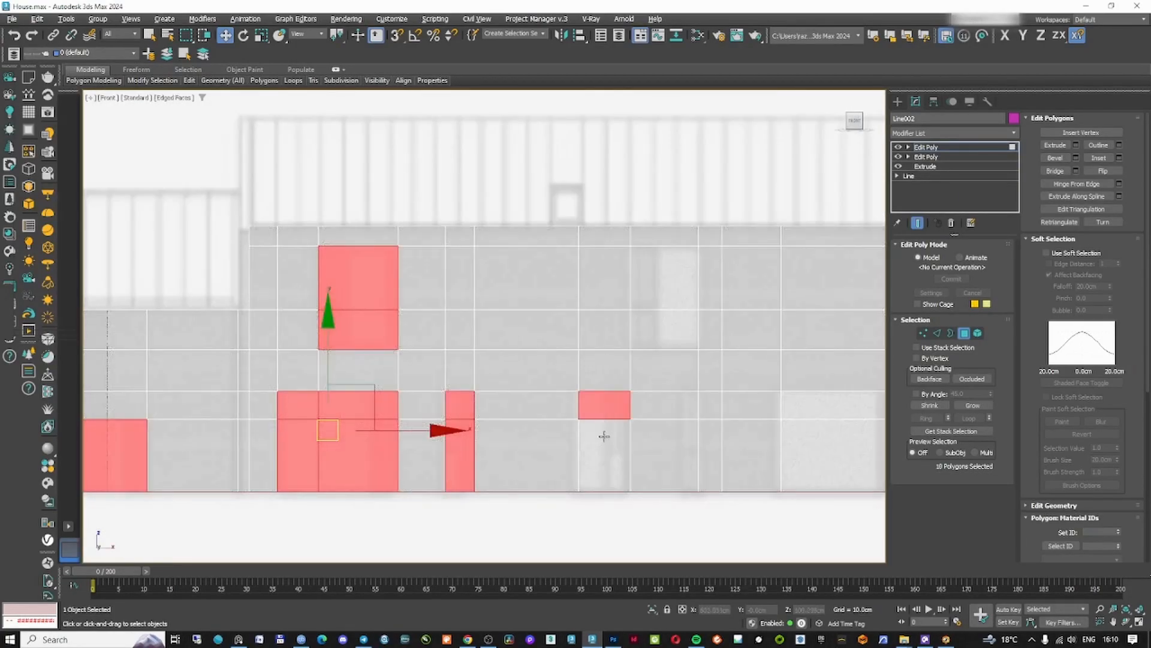
ctrl+click(604, 433)
middle_drag(717, 427, 596, 421)
ctrl+click(698, 401)
ctrl+click(695, 430)
middle_drag(565, 342, 287, 327)
ctrl+click(588, 392)
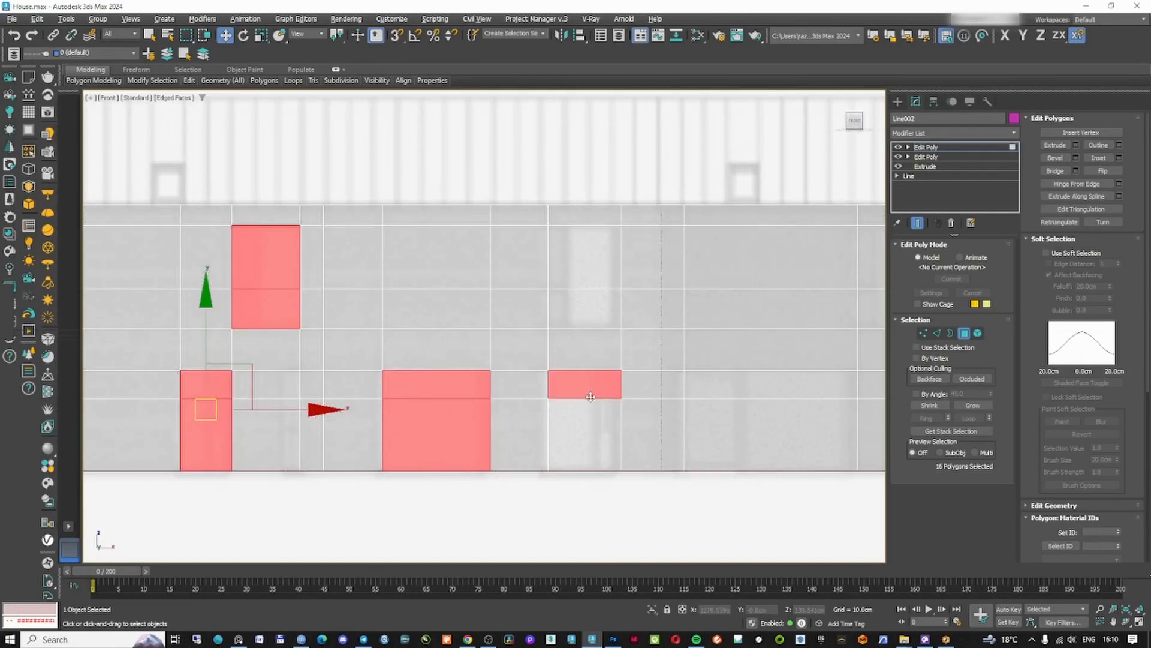
middle_drag(725, 313, 575, 370)
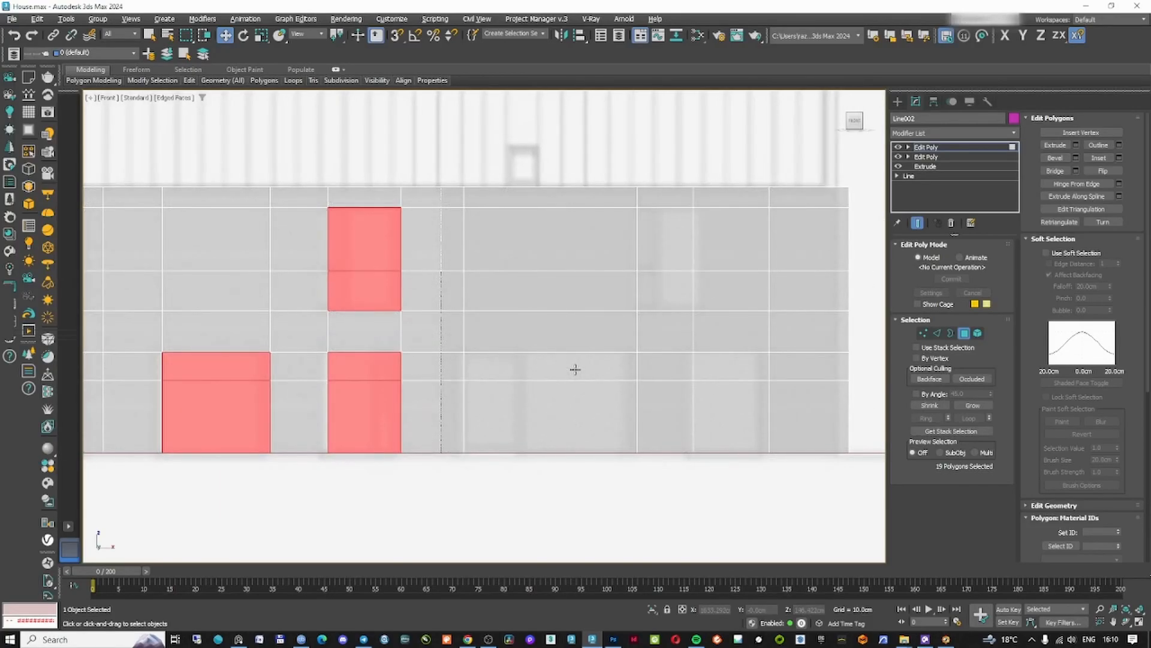
ctrl+click(669, 239)
scroll(669, 239, down, 5)
alt+middle_drag(669, 240, 644, 351)
key(Delete)
- Delete one more leftover polygon from the walls and turn off their see-through display
scroll(565, 365, up, 4)
scroll(566, 332, up, 3)
click(385, 393)
middle_drag(480, 398, 426, 459)
key(Delete)
click(965, 334)
middle_drag(551, 330, 428, 364)
key(alt+x)
scroll(519, 354, down, 3)
alt+middle_drag(520, 350, 584, 348)
- Apply a Shell modifier to the walls and insert a Smooth modifier beneath it
click(961, 131)
text(sh)
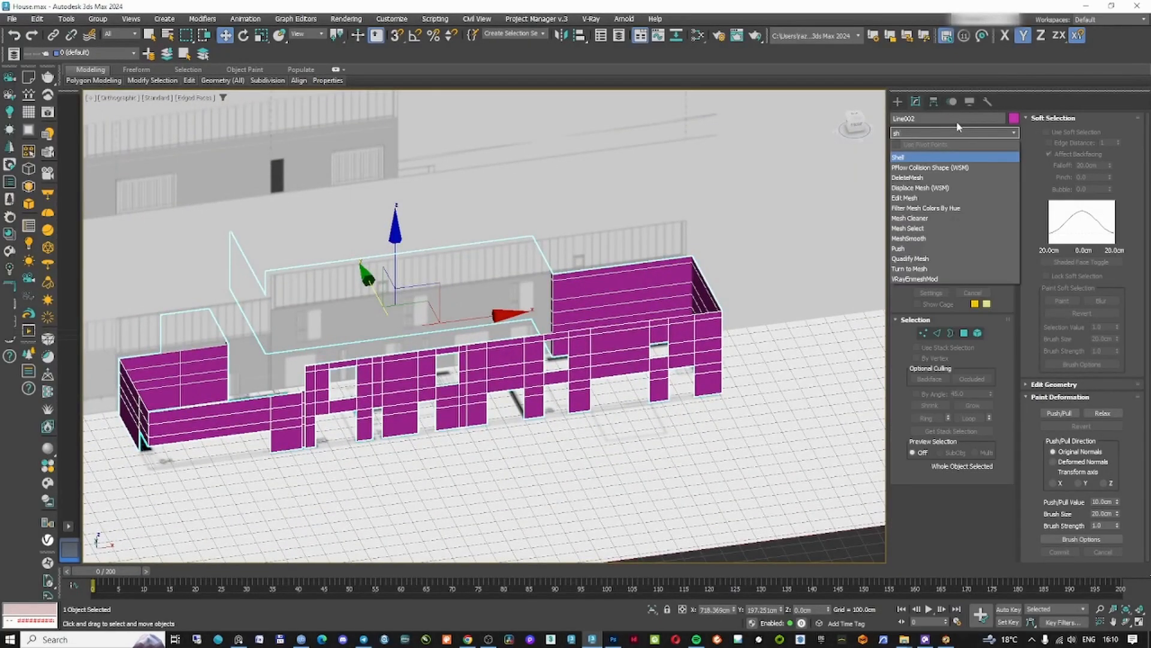
key(Return)
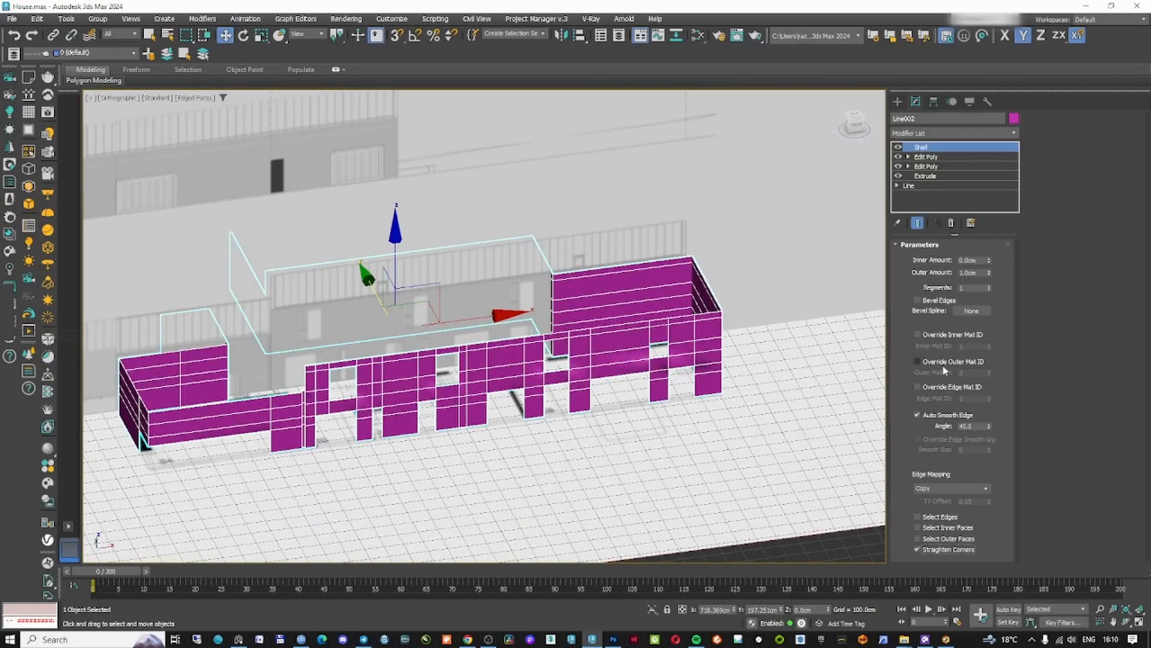
click(934, 132)
text(smo)
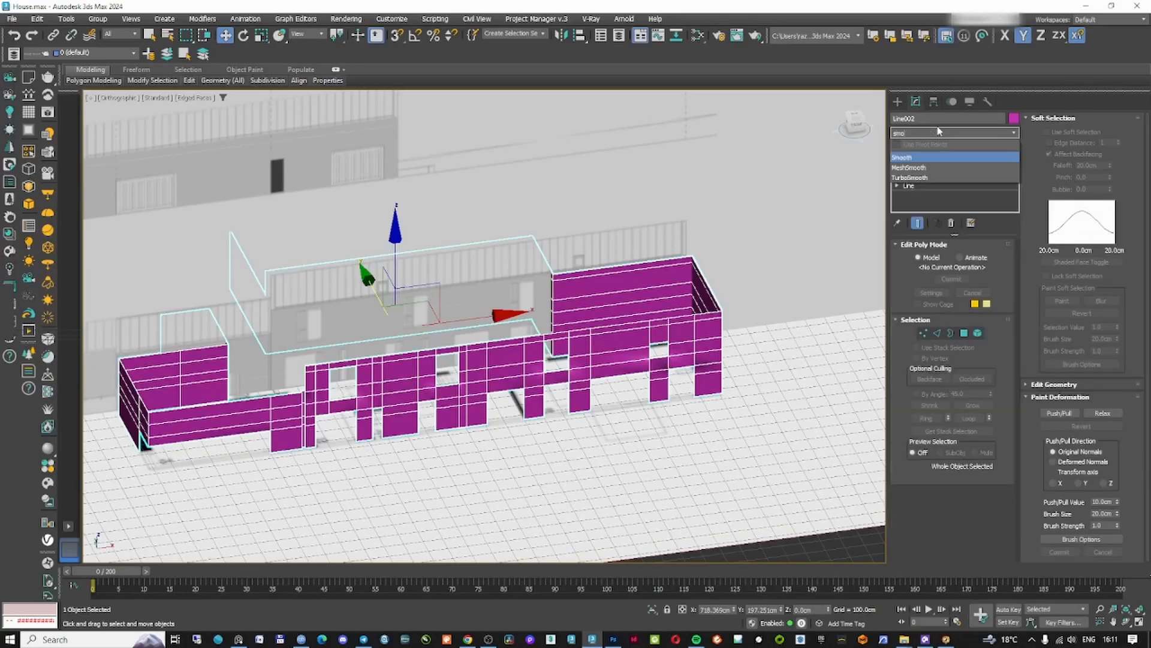
key(Return)
- Set the Shell's outer amount to 0 cm and its inner amount to 40 cm
click(925, 148)
drag(988, 273, 994, 308)
key(Return)
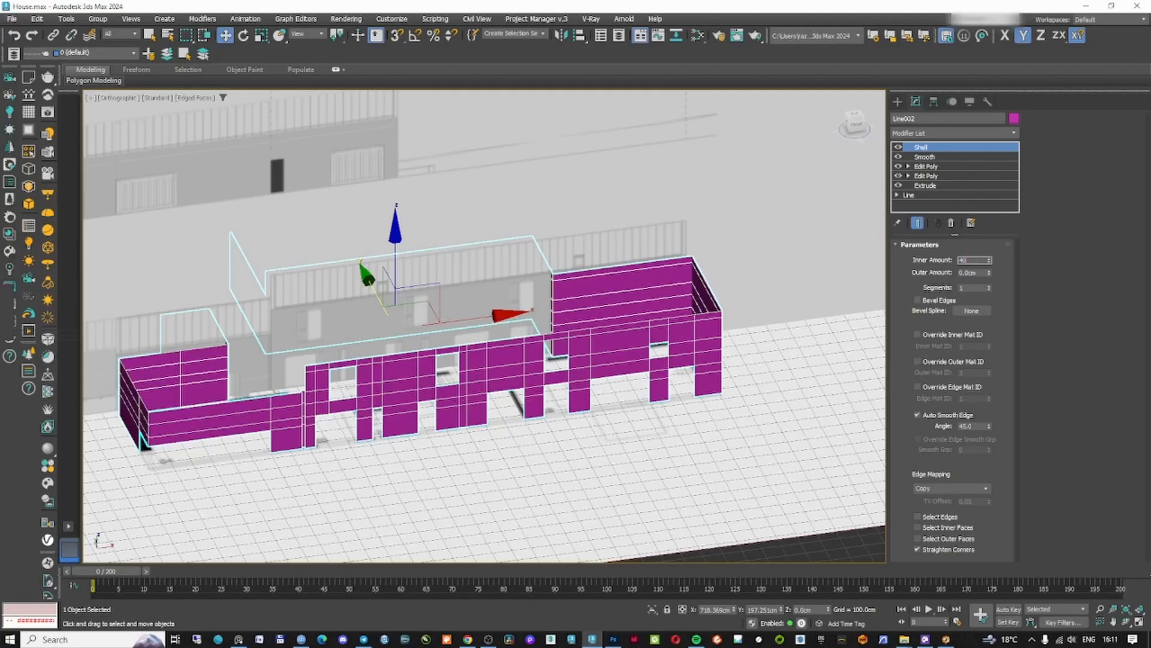
text(40)
key(Return)
alt+middle_drag(234, 438, 270, 436)
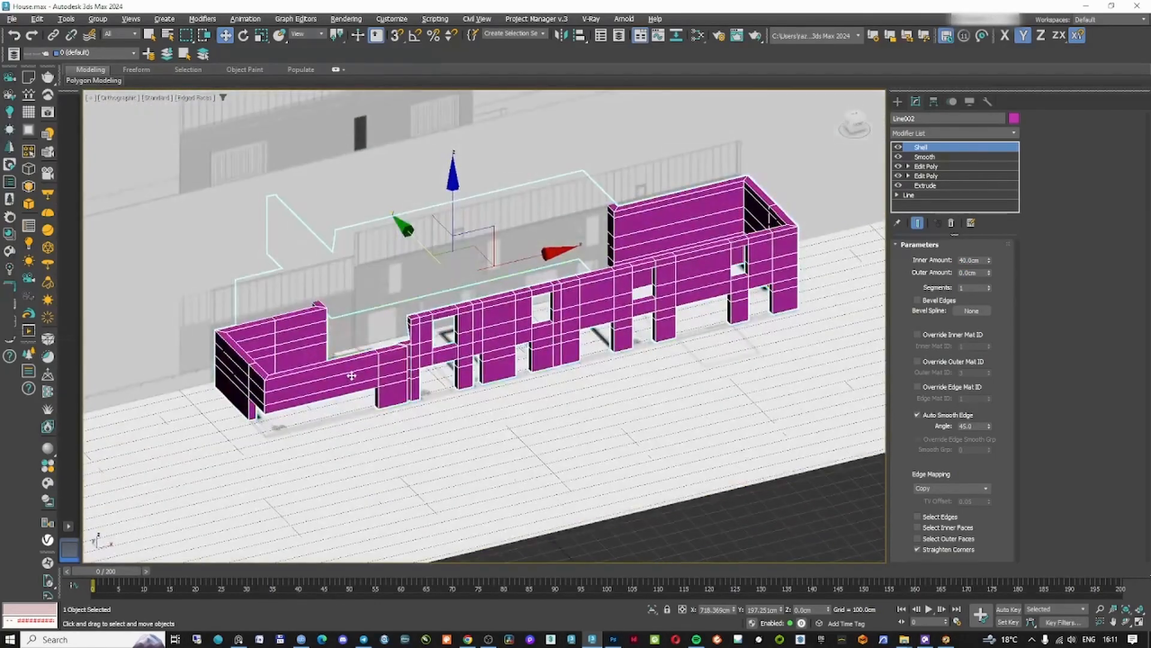
- Add an Edit Poly above the Shell and enter edge editing at the junction of the lower and taller walls
scroll(393, 375, up, 5)
middle_drag(463, 262, 458, 292)
key(t)
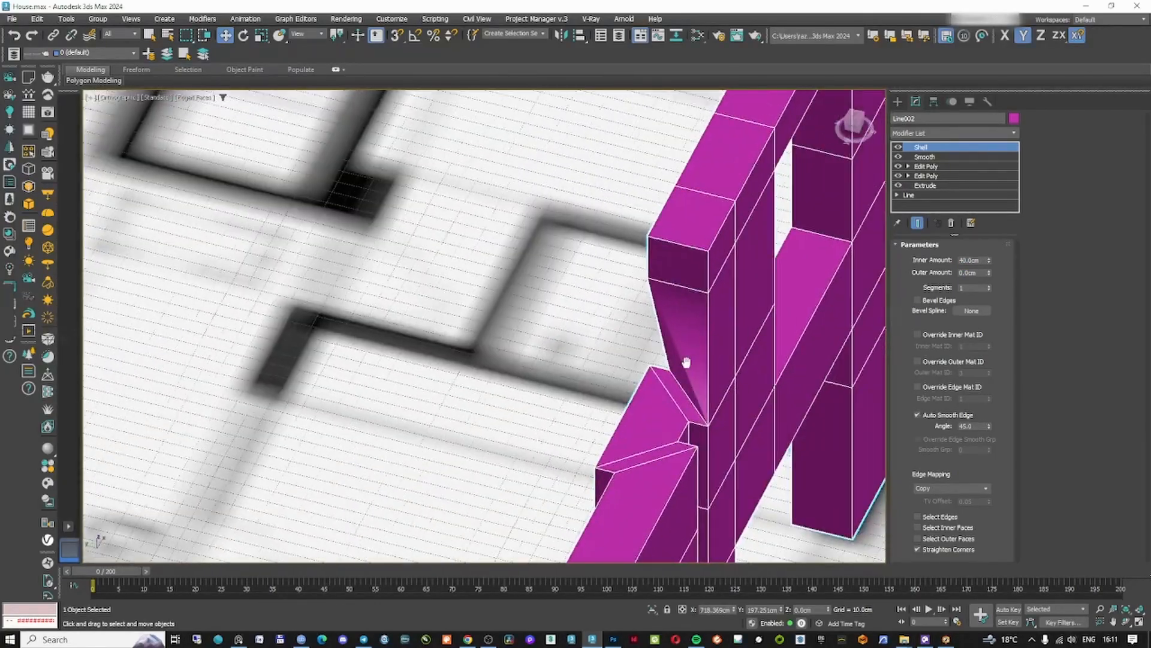
key(F3)
scroll(478, 459, up, 3)
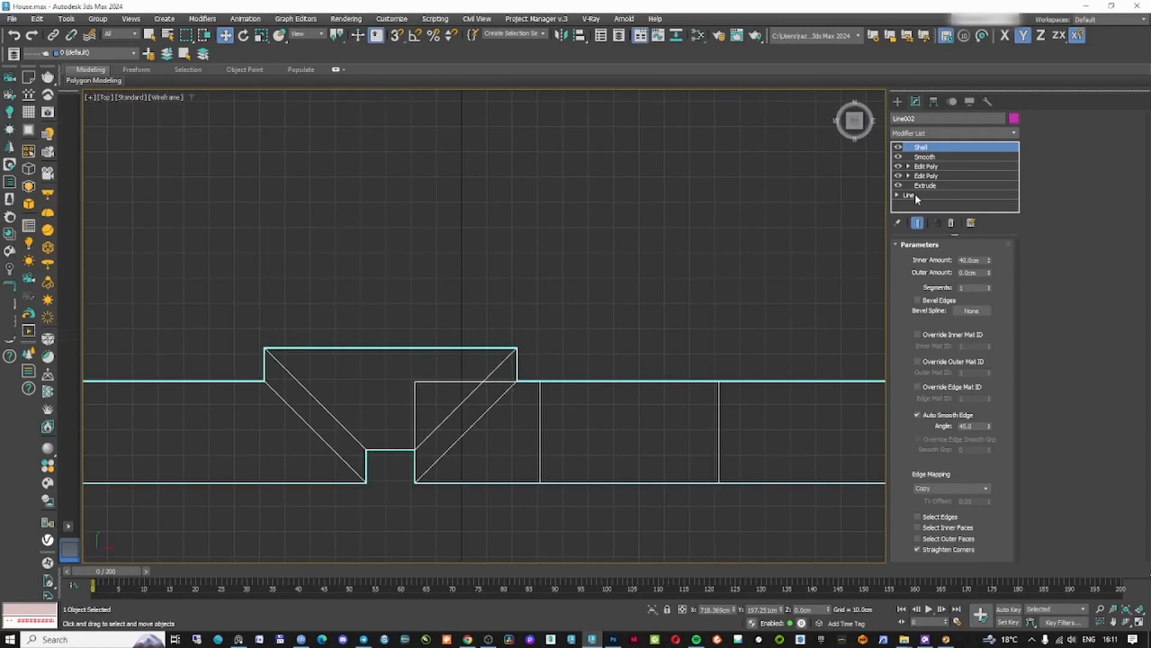
click(922, 132)
text(edit)
click(926, 157)
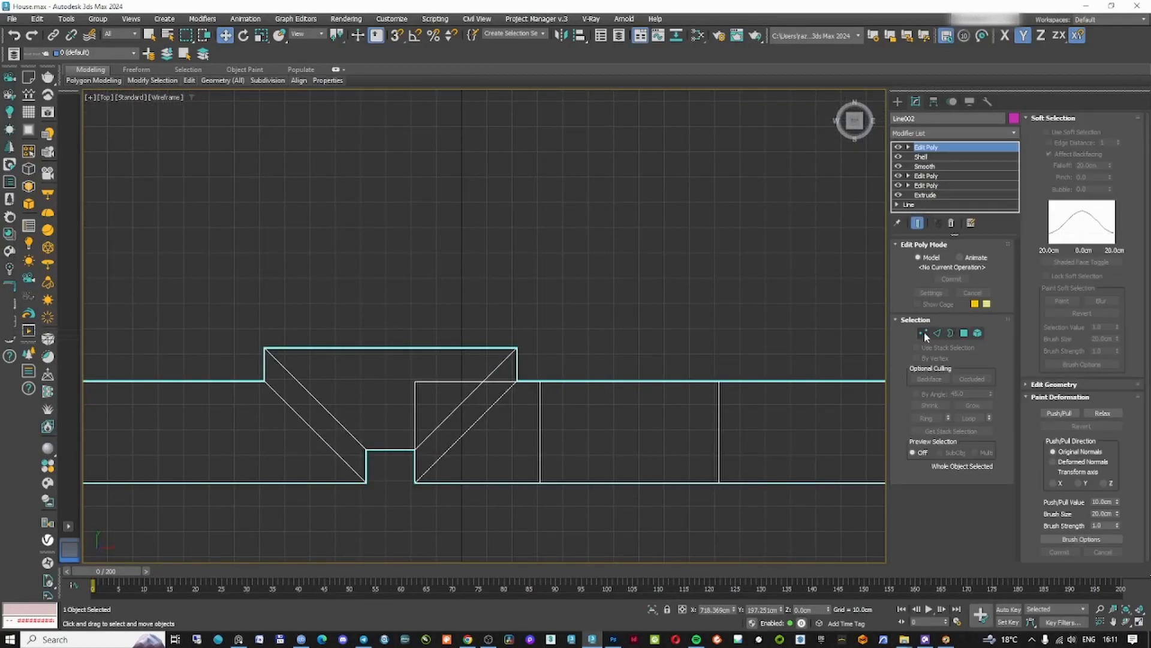
click(923, 333)
key(2)
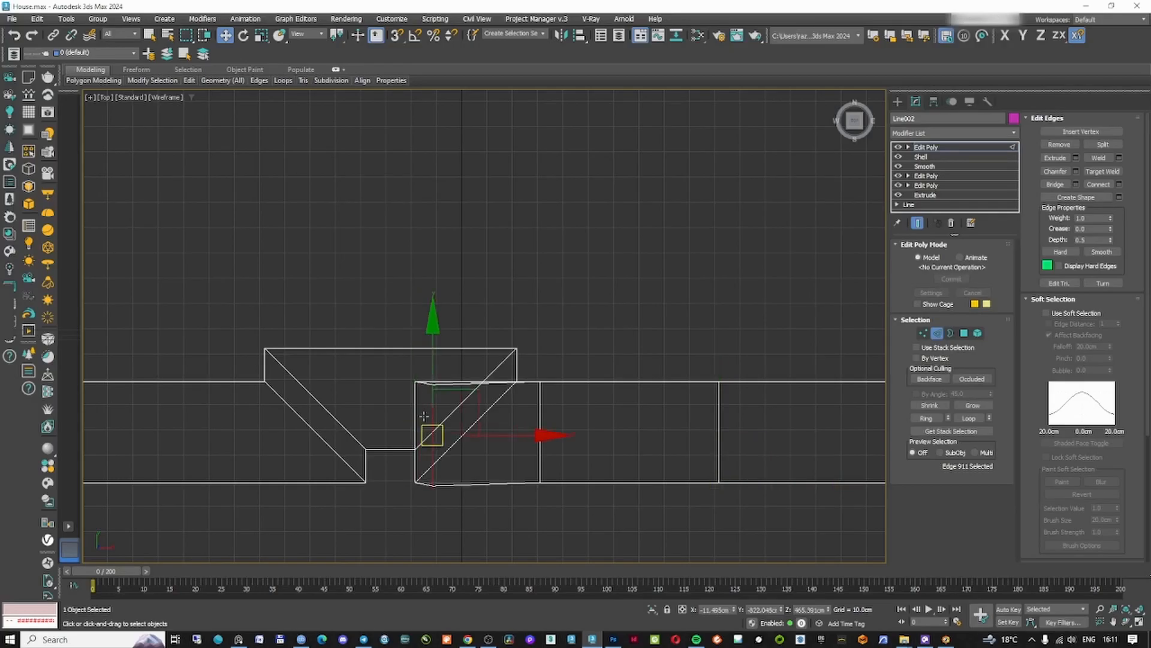
- Try to straighten the taller wall's slanted end by moving its edges with snapping, and delete the Edit Poly above the Shell
scroll(385, 403, up, 4)
drag(723, 433, 725, 432)
scroll(628, 424, down, 8)
scroll(639, 461, up, 3)
mouse_move(639, 462)
alt+middle_down()
mouse_move(627, 311)
mouse_move(707, 370)
mouse_move(593, 390)
mouse_move(585, 360)
mouse_move(561, 360)
alt+middle_up()
alt+middle_drag(614, 225, 555, 331)
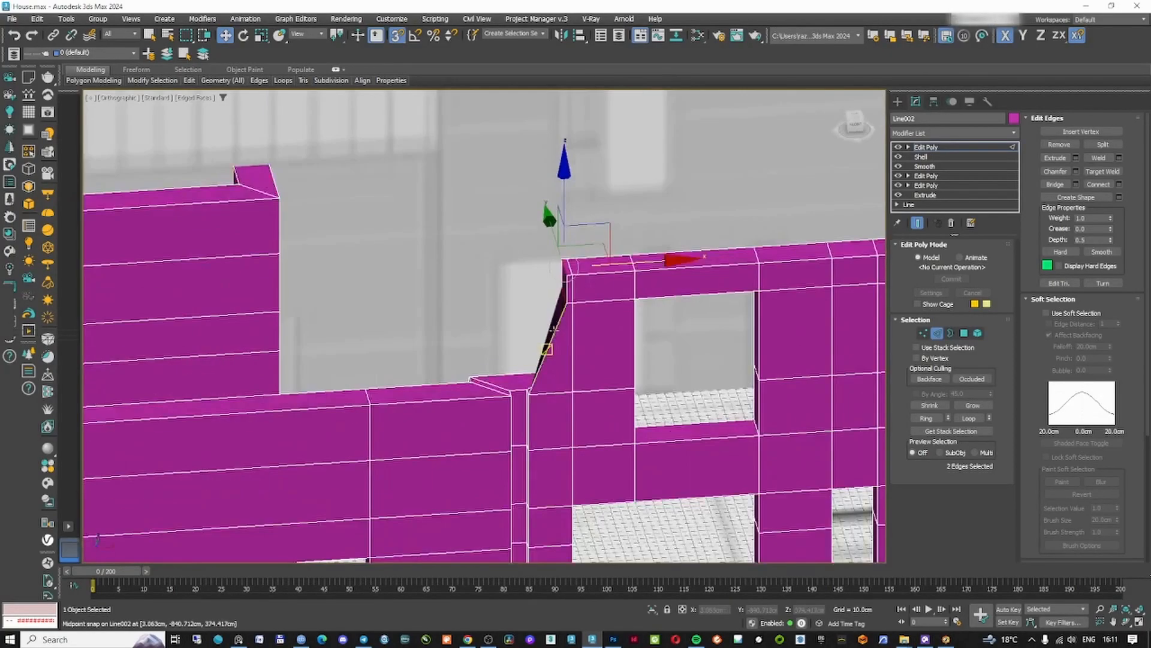
alt+middle_drag(529, 371, 549, 294)
alt+middle_drag(556, 309, 630, 335)
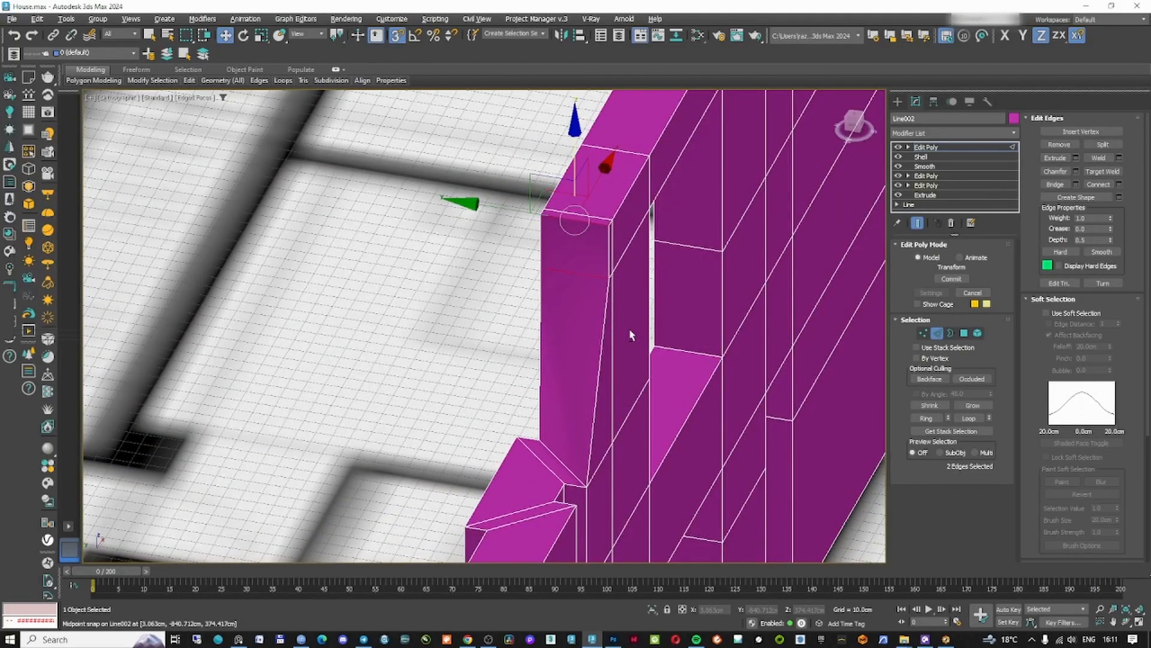
scroll(630, 335, up, 1)
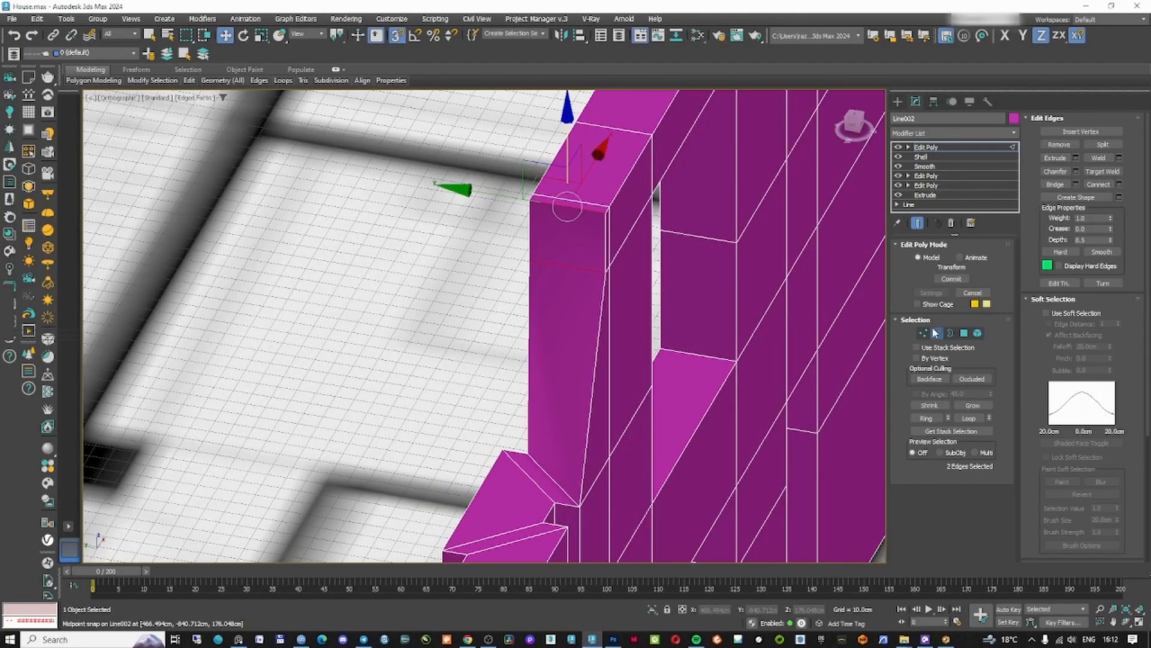
right_click(929, 147)
click(962, 172)
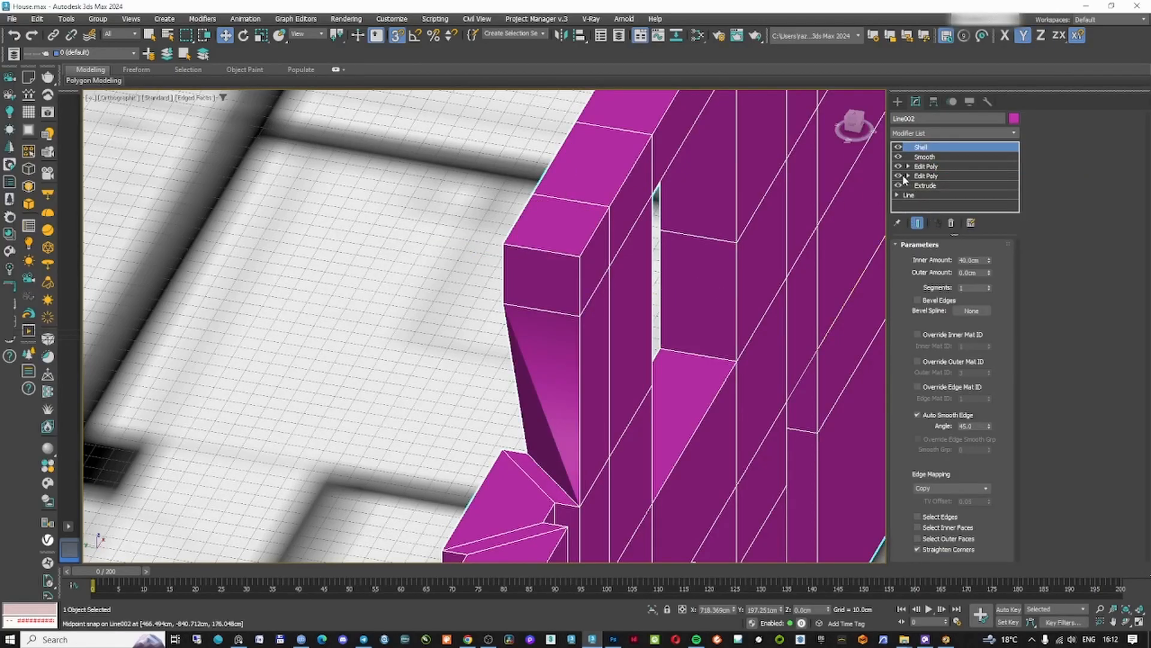
- Turn off the Shell and pick out the small recess's vertices and vertical edges at the wall junction in the upper Edit Poly
click(898, 148)
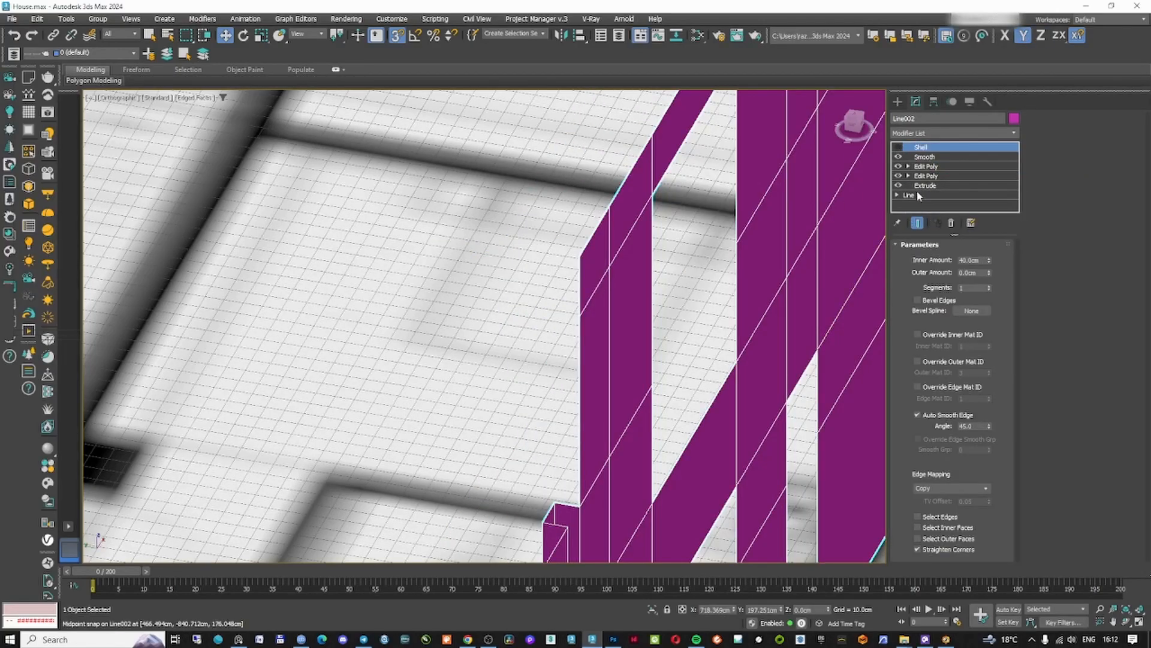
click(926, 167)
middle_drag(586, 385, 581, 337)
key(t)
scroll(366, 403, up, 8)
click(924, 333)
scroll(519, 408, up, 3)
drag(239, 367, 514, 431)
scroll(440, 430, down, 5)
scroll(441, 430, up, 5)
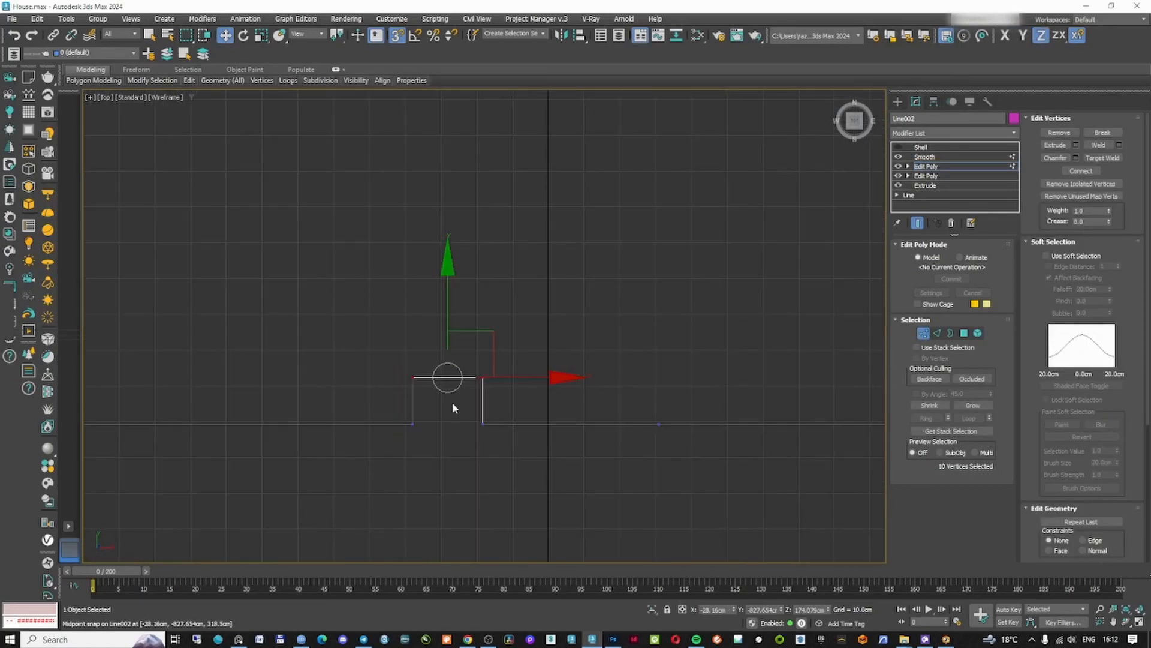
alt+middle_drag(451, 402, 422, 379)
key(2)
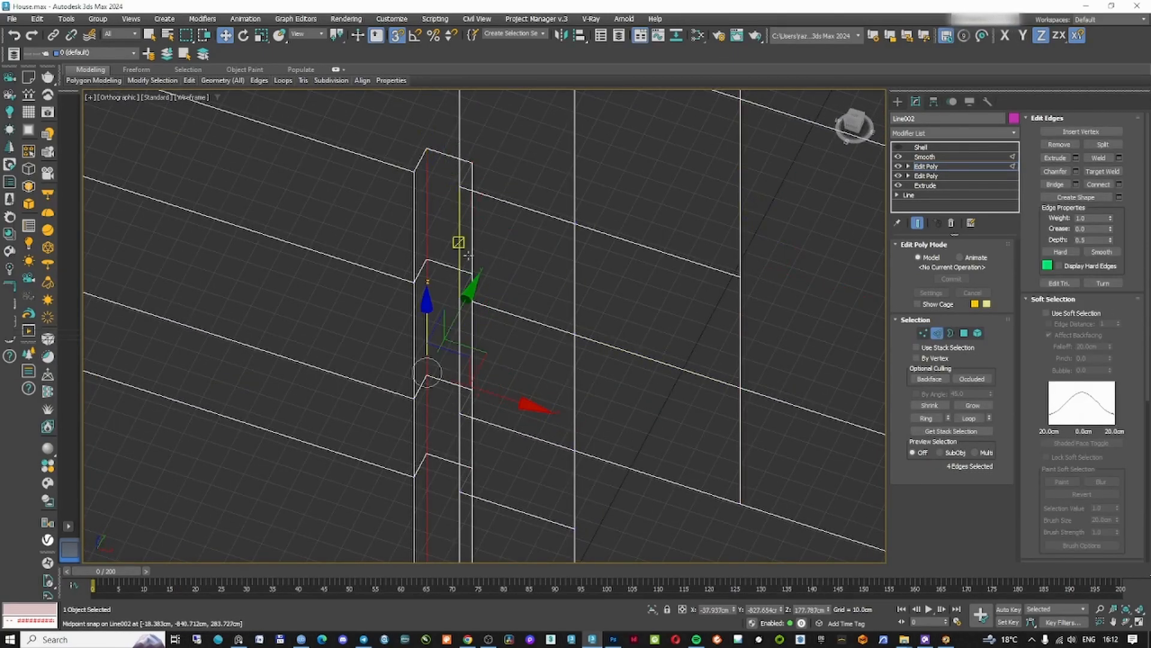
click(500, 270)
scroll(451, 269, down, 5)
scroll(472, 270, up, 8)
scroll(476, 307, down, 3)
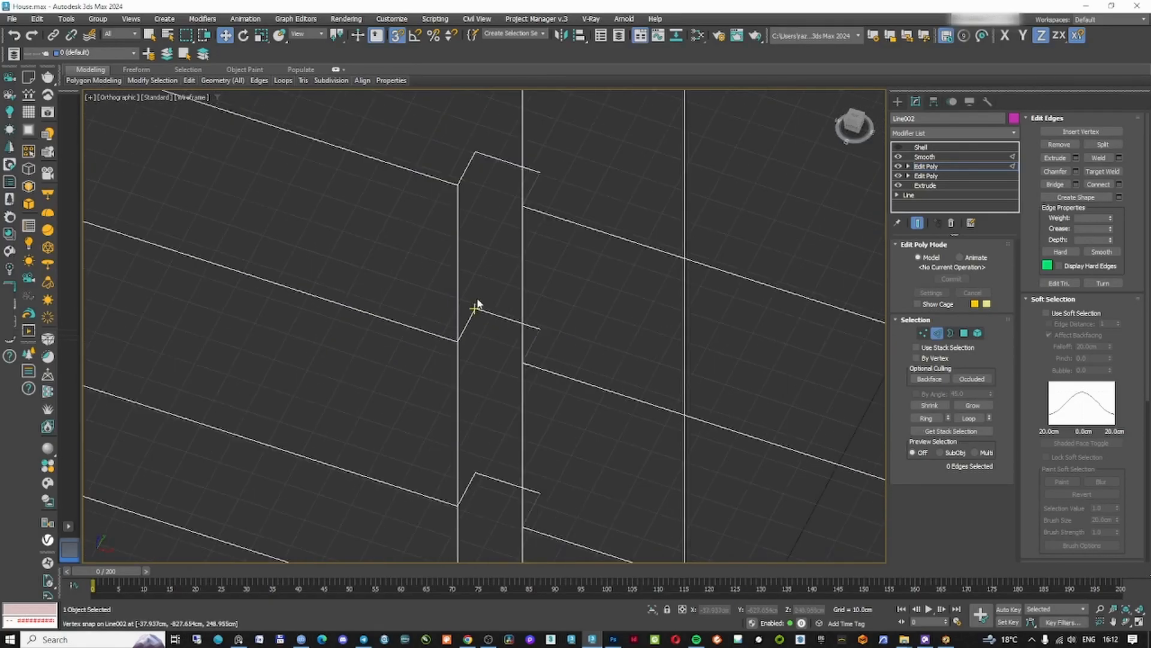
- Delete the vertices forming the small recess where the lower and taller front walls meet
key(t)
key(z)
click(923, 332)
drag(301, 497, 357, 533)
scroll(336, 503, up, 5)
scroll(362, 401, up, 3)
drag(334, 285, 498, 337)
key(Delete)
- Turn the Shell back on and check the thickened wall junction in a shaded tilted view
mouse_move(443, 336)
middle_down()
mouse_move(468, 385)
mouse_move(557, 372)
mouse_move(445, 339)
mouse_move(464, 359)
middle_up()
click(924, 332)
click(920, 147)
scroll(565, 366, up, 5)
key(F3)
right_click(560, 350)
scroll(564, 359, down, 3)
key(F3)
scroll(444, 339, up, 3)
mouse_move(464, 358)
alt+middle_down()
mouse_move(483, 348)
mouse_move(496, 367)
alt+middle_up()
scroll(480, 326, up, 5)
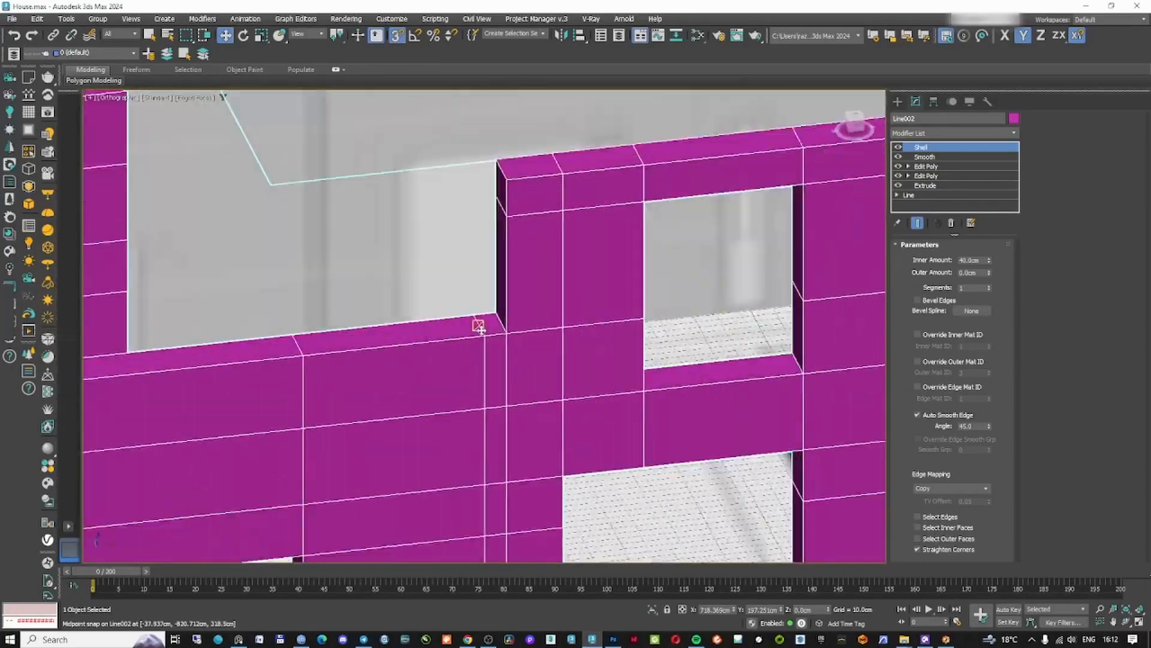
alt+middle_drag(478, 323, 510, 345)
- Turn off the Shell and raise the projecting wall's top edge to the taller wall's height with snapping in the upper Edit Poly
click(954, 133)
scroll(850, 183, down, 5)
key(F3)
alt+middle_drag(672, 294, 635, 270)
click(898, 147)
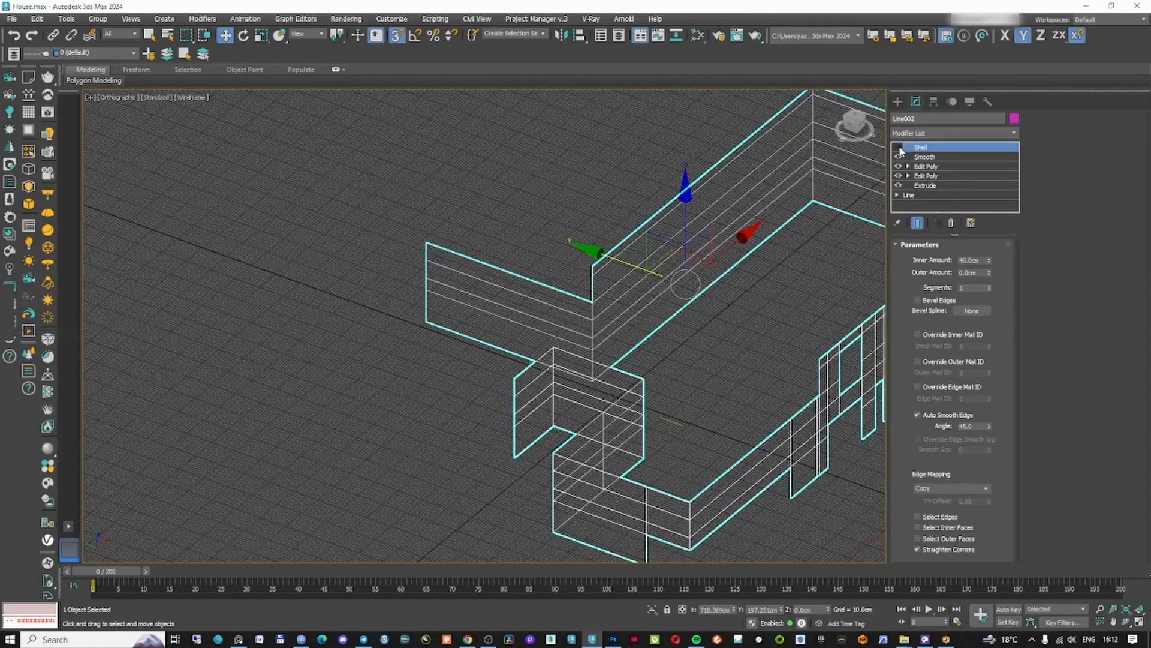
click(959, 166)
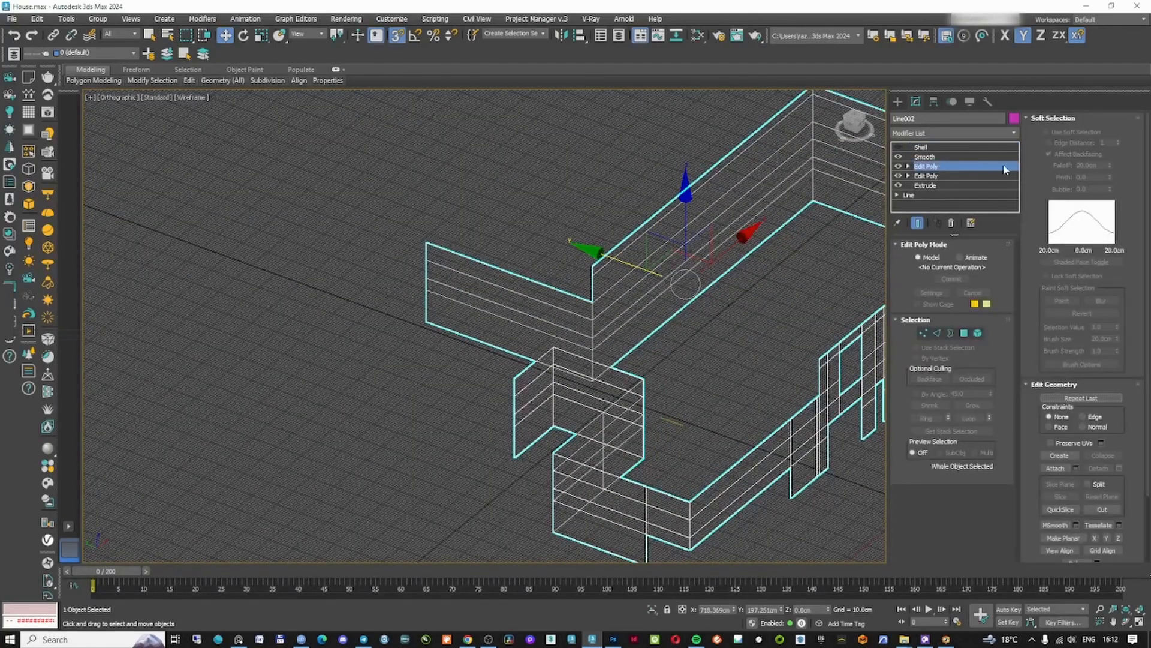
click(937, 333)
scroll(576, 311, up, 4)
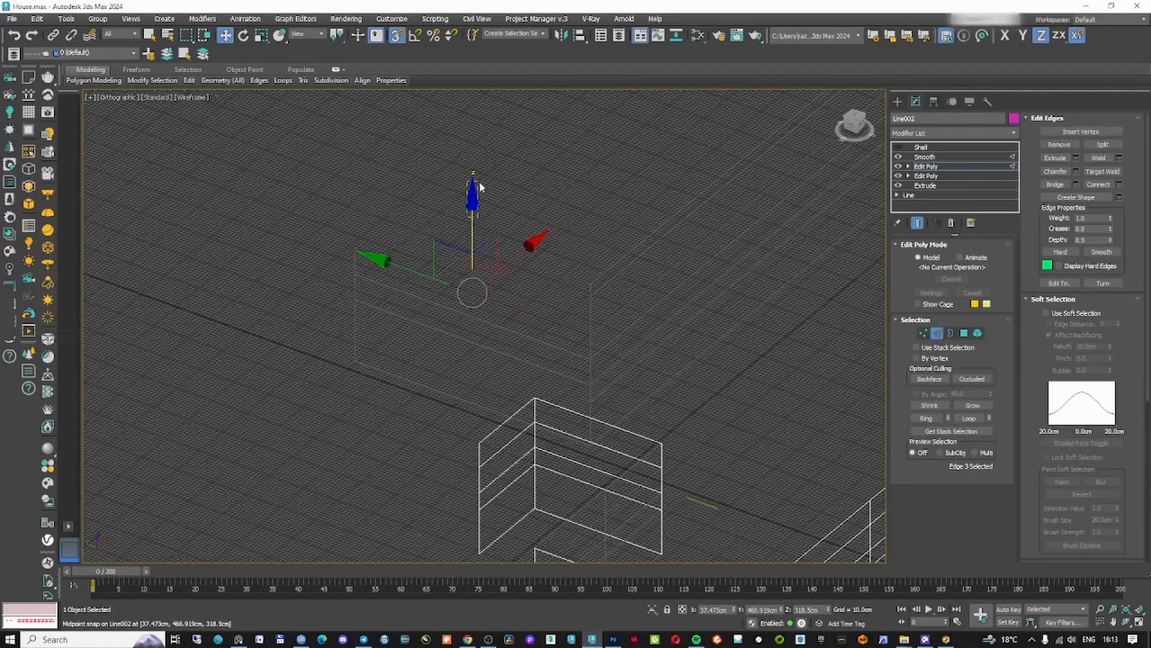
click(924, 334)
click(924, 333)
- Turn the Shell back on and check the raised projecting wall in a shaded view
click(921, 148)
click(898, 148)
key(F3)
scroll(616, 334, down, 4)
mouse_move(616, 334)
alt+middle_down()
mouse_move(598, 347)
mouse_move(625, 343)
mouse_move(624, 367)
mouse_move(674, 380)
mouse_move(689, 367)
mouse_move(514, 383)
mouse_move(543, 394)
alt+middle_up()
scroll(598, 347, up, 4)
key(F3)
- With the Shell off, extend the upper wall edges into a narrow strip closing the gap to the window wall, and weld all vertices
click(898, 147)
click(928, 167)
click(936, 333)
scroll(528, 441, up, 3)
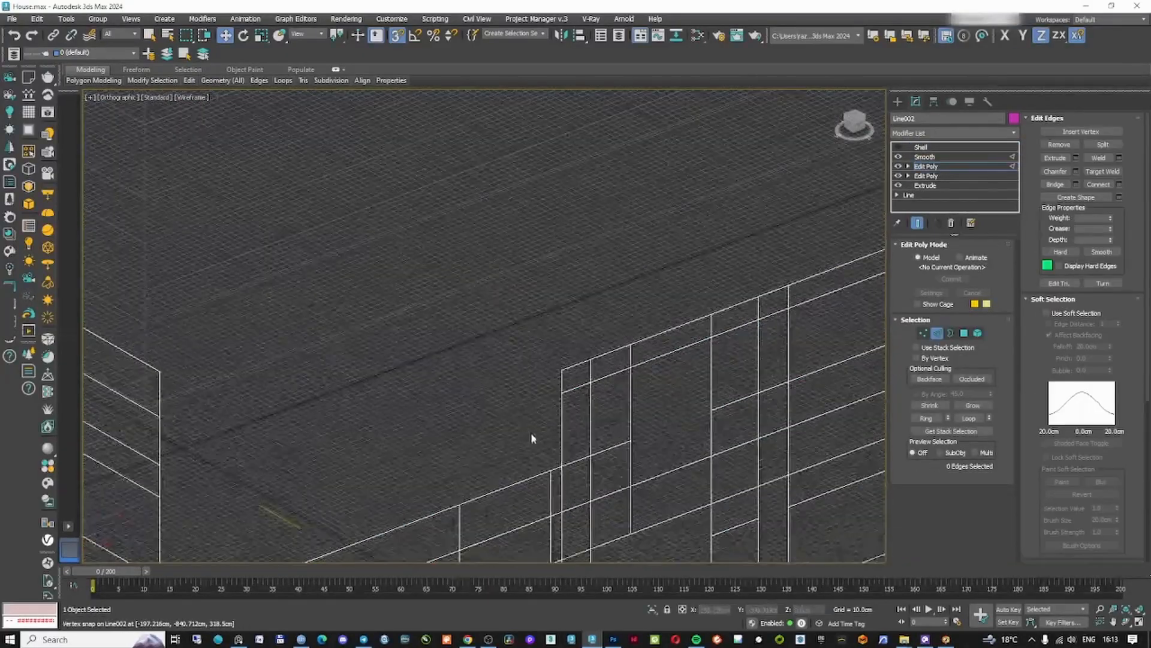
drag(120, 129, 112, 123)
scroll(216, 183, down, 5)
alt+middle_drag(241, 203, 312, 234)
key(F3)
middle_drag(311, 234, 514, 430)
scroll(460, 353, up, 2)
scroll(460, 353, down, 2)
scroll(317, 359, up, 2)
scroll(316, 359, up, 5)
key(F3)
alt+middle_drag(514, 430, 490, 416)
click(923, 332)
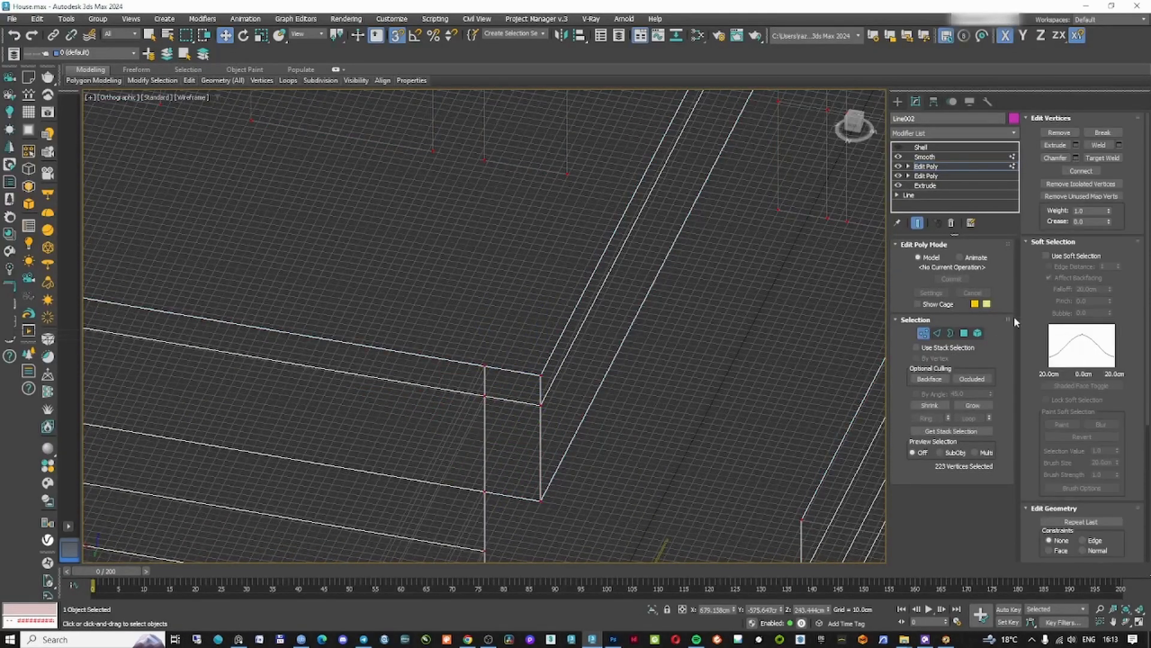
- Toggle the Shell on and off to check the closed strip at the wall corner in a shaded view
click(920, 147)
key(F3)
key(F3)
key(F3)
click(898, 147)
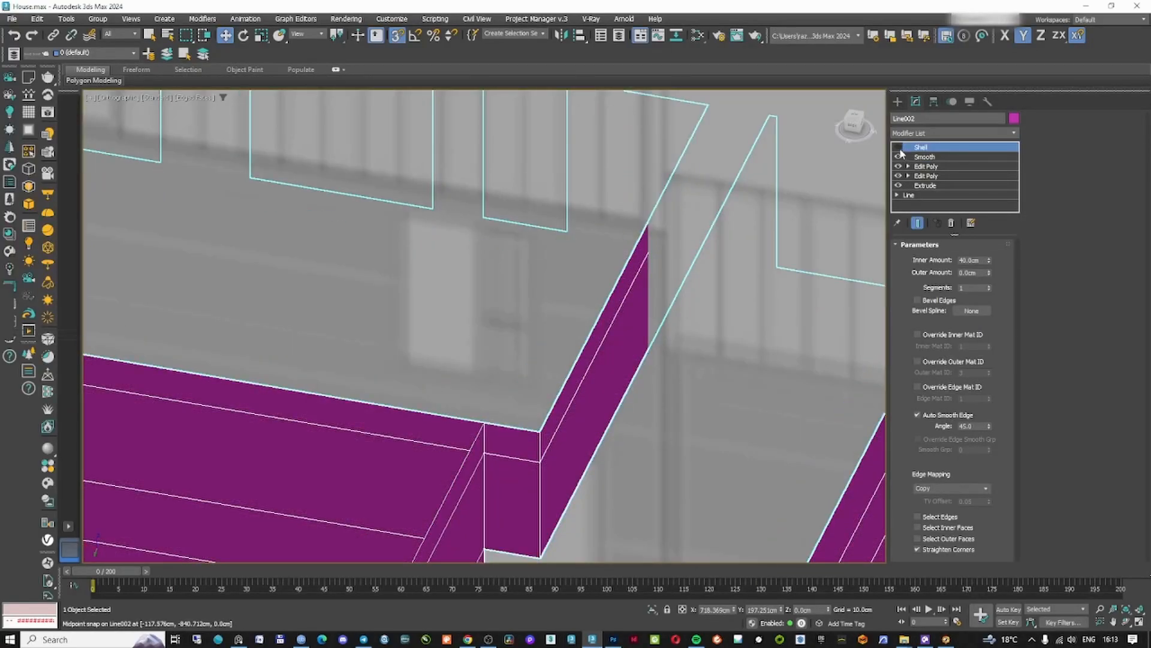
- Select the six polygons of the projecting wall in the upper Edit Poly and try to move them
scroll(650, 410, down, 6)
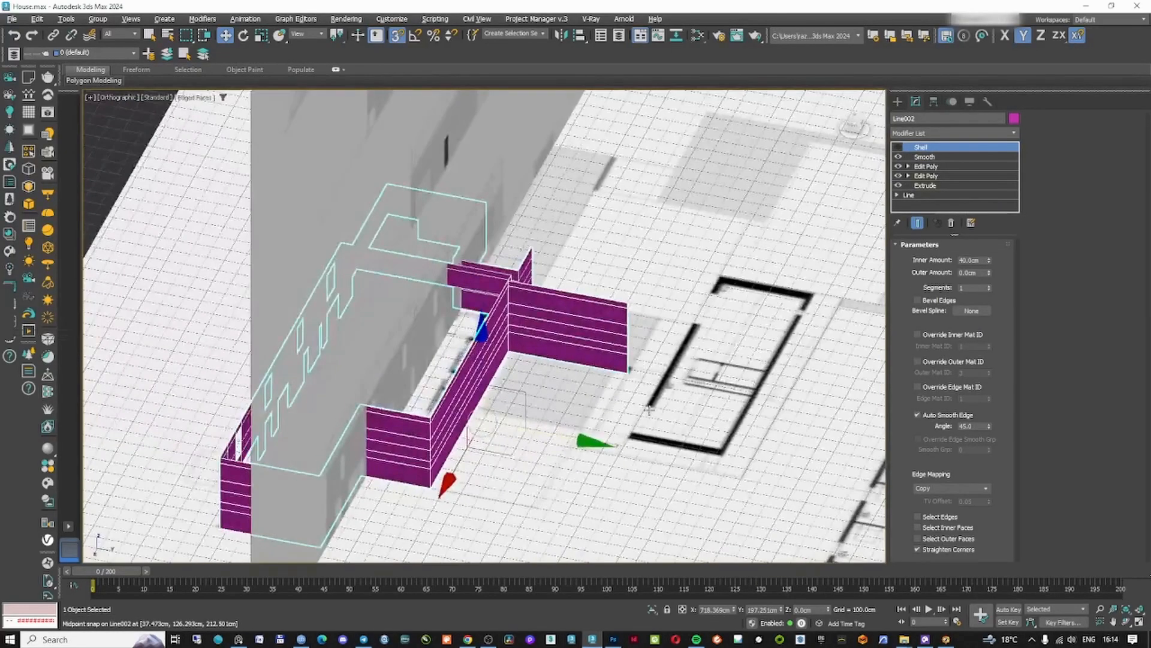
middle_drag(649, 409, 657, 422)
click(927, 167)
click(963, 333)
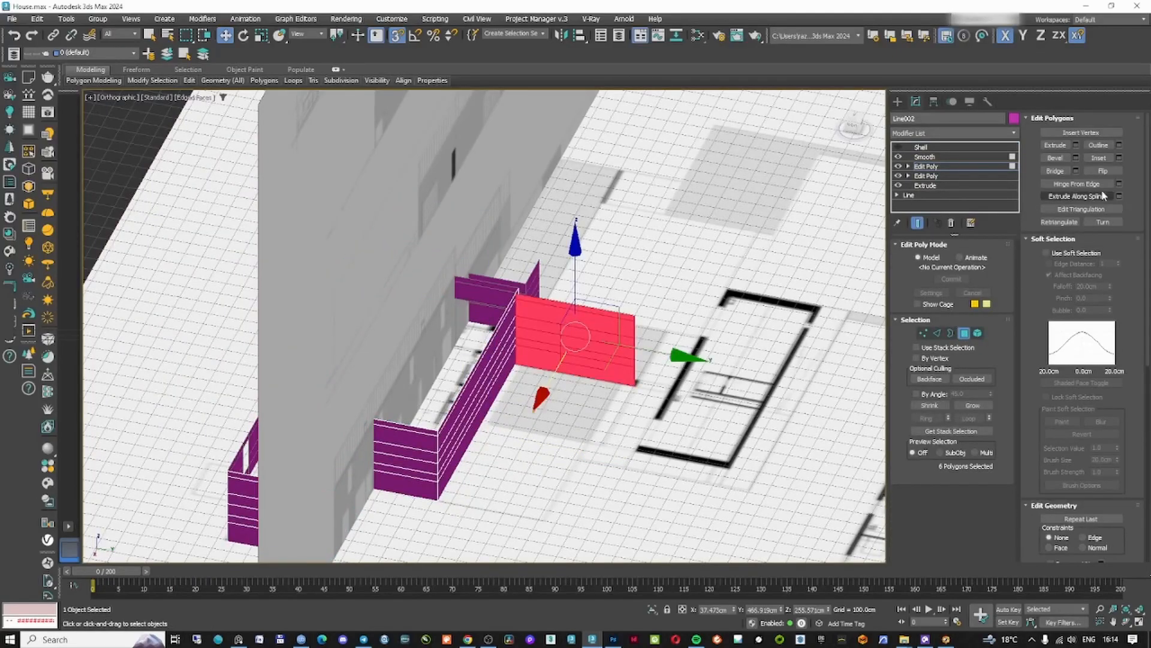
drag(559, 372, 595, 312)
right_click(596, 311)
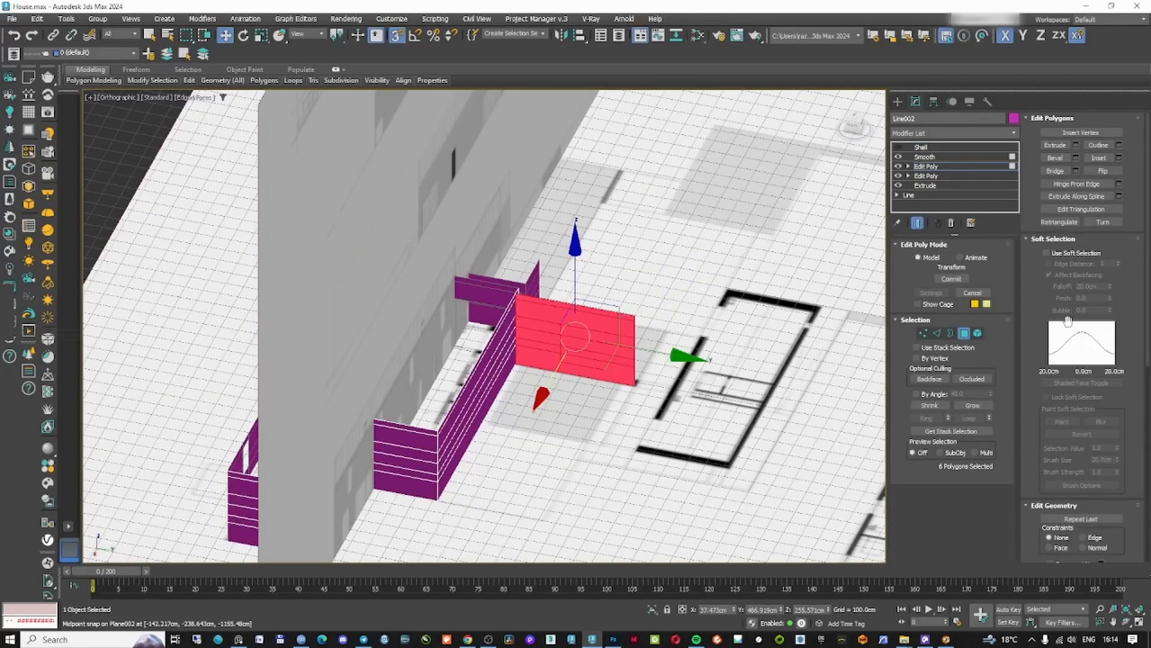
- Split the six vertical edges where the projecting wall meets the long wall
middle_drag(1081, 358, 1130, 364)
click(937, 333)
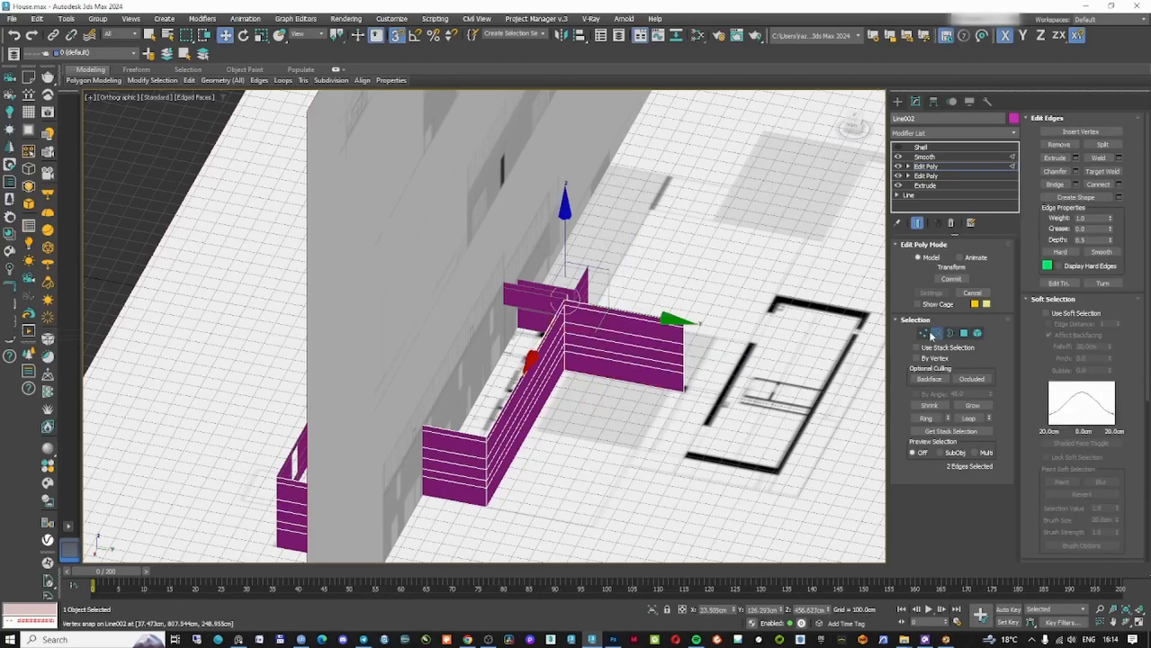
key(F3)
key(z)
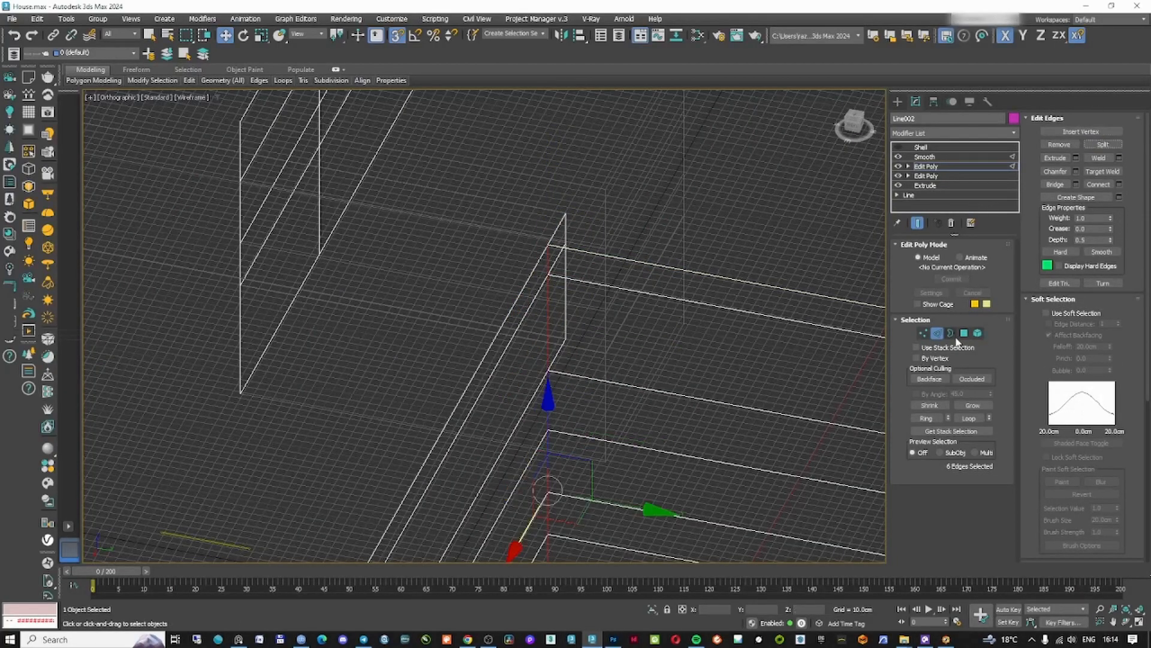
click(938, 333)
- Select the projecting wall's six polygons and detach them from the house walls
scroll(489, 257, down, 10)
alt+middle_drag(560, 319, 439, 331)
scroll(564, 387, up, 6)
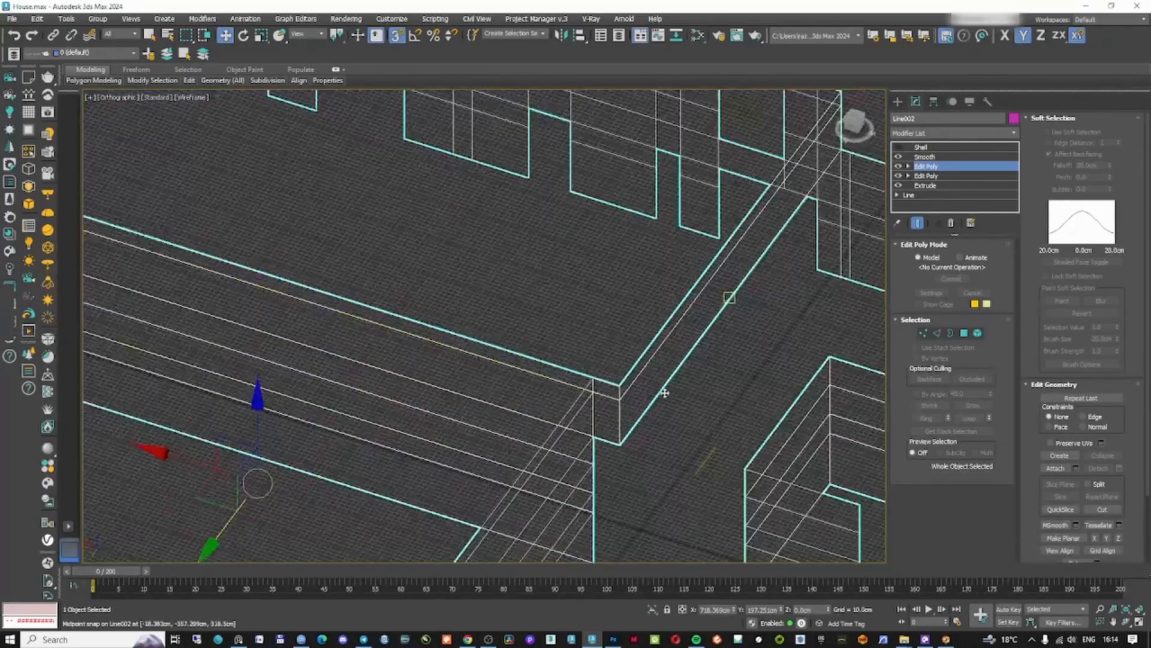
key(4)
scroll(578, 418, down, 8)
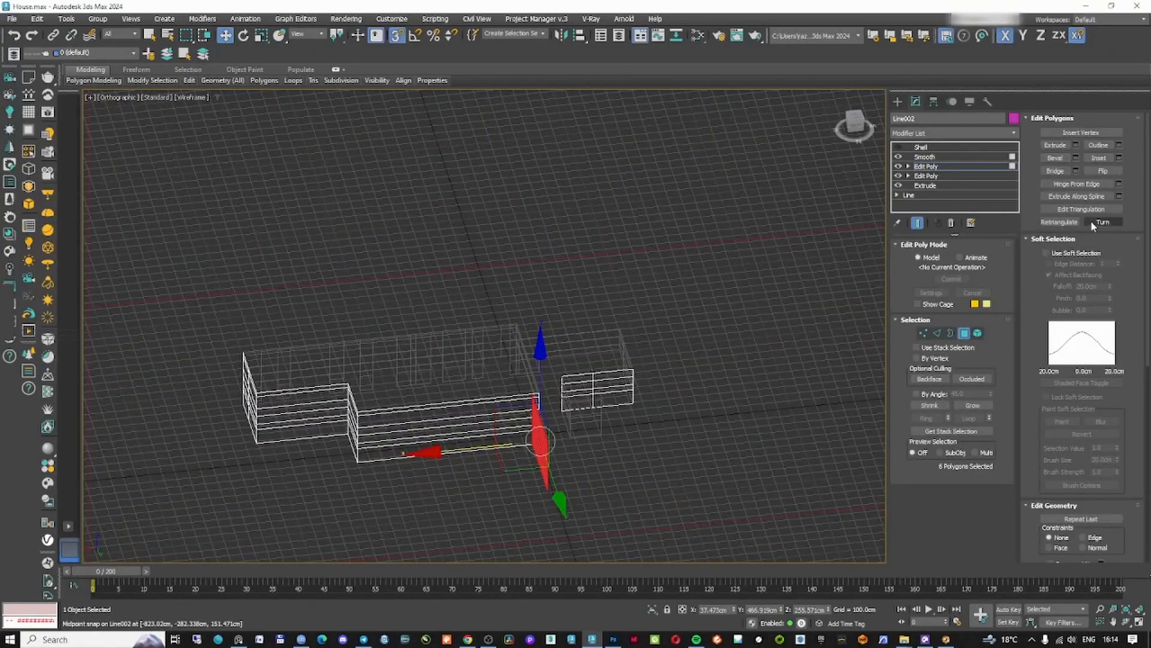
scroll(1094, 240, down, 5)
alt+middle_drag(837, 425, 974, 372)
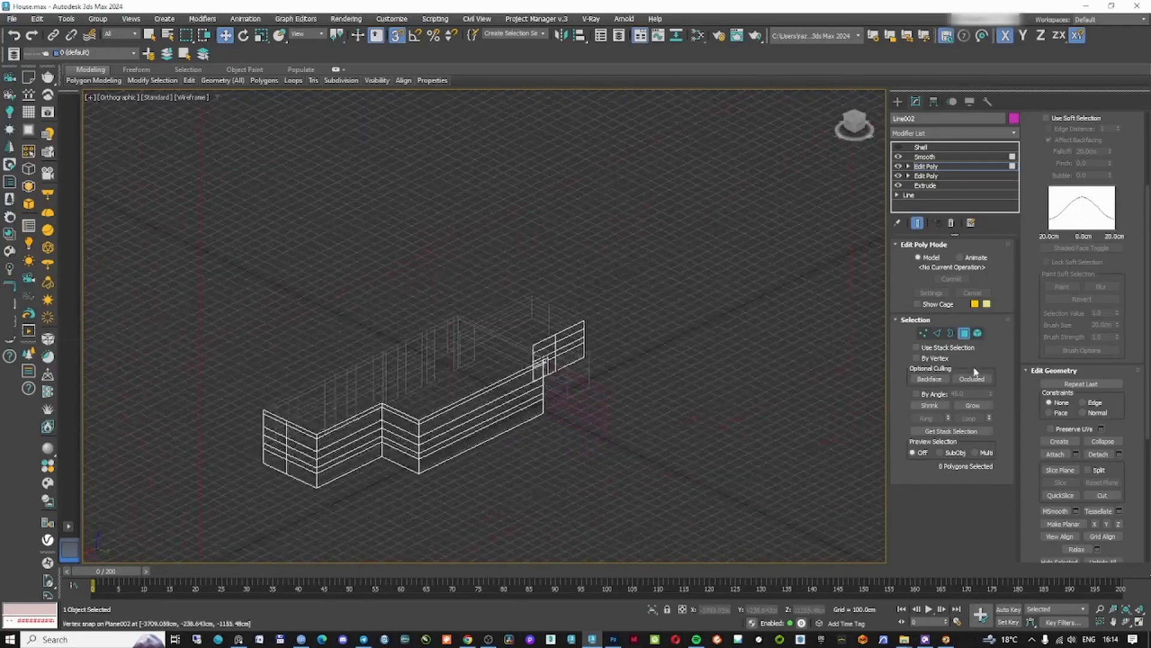
- Weld all vertices of the remaining walls
click(924, 336)
scroll(557, 365, up, 8)
scroll(1059, 354, up, 4)
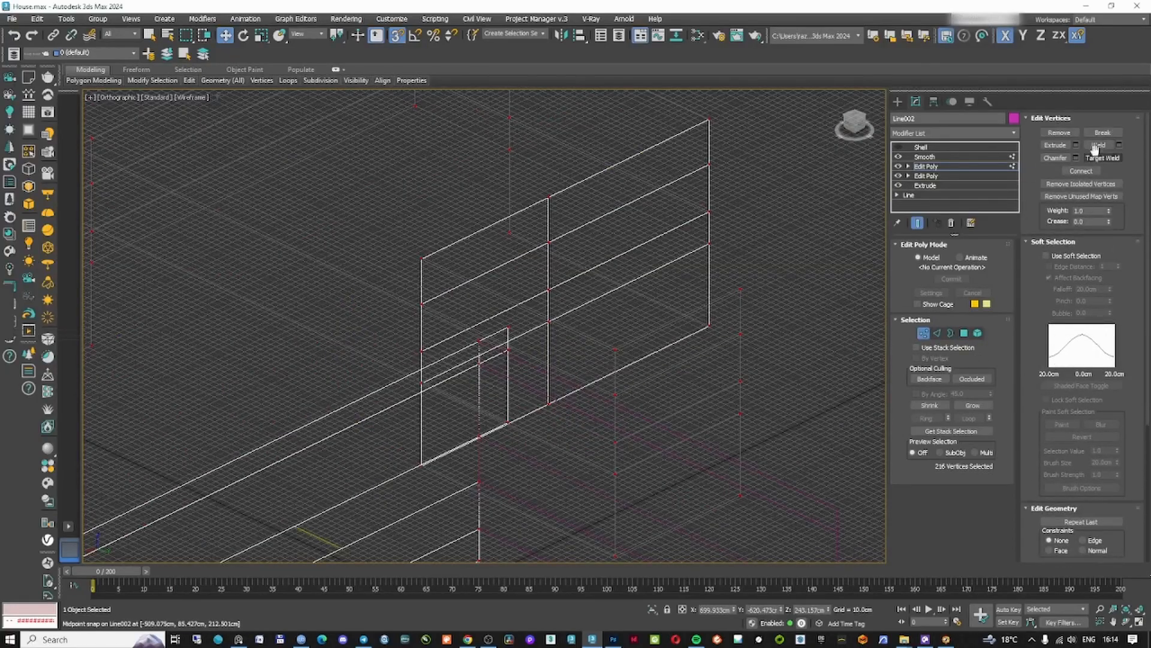
click(924, 334)
- Turn on the Shell and examine the wall junctions from several angles in shaded and wireframe views
click(921, 147)
click(898, 148)
key(F3)
scroll(600, 348, down, 6)
middle_drag(601, 361, 595, 396)
scroll(594, 396, up, 6)
key(F3)
scroll(421, 377, up, 6)
key(F3)
scroll(521, 322, down, 4)
mouse_move(532, 324)
alt+middle_down()
mouse_move(458, 326)
mouse_move(432, 354)
alt+middle_up()
mouse_move(431, 354)
middle_down()
mouse_move(514, 319)
mouse_move(452, 324)
mouse_move(516, 318)
mouse_move(386, 311)
mouse_move(520, 262)
middle_up()
scroll(521, 262, up, 5)
scroll(502, 297, down, 5)
alt+middle_drag(444, 302, 528, 347)
- Turn off the Shell and delete the upper rows of polygons above the stepped long wall in the upper Edit Poly
key(F3)
scroll(482, 324, up, 5)
click(898, 147)
click(926, 166)
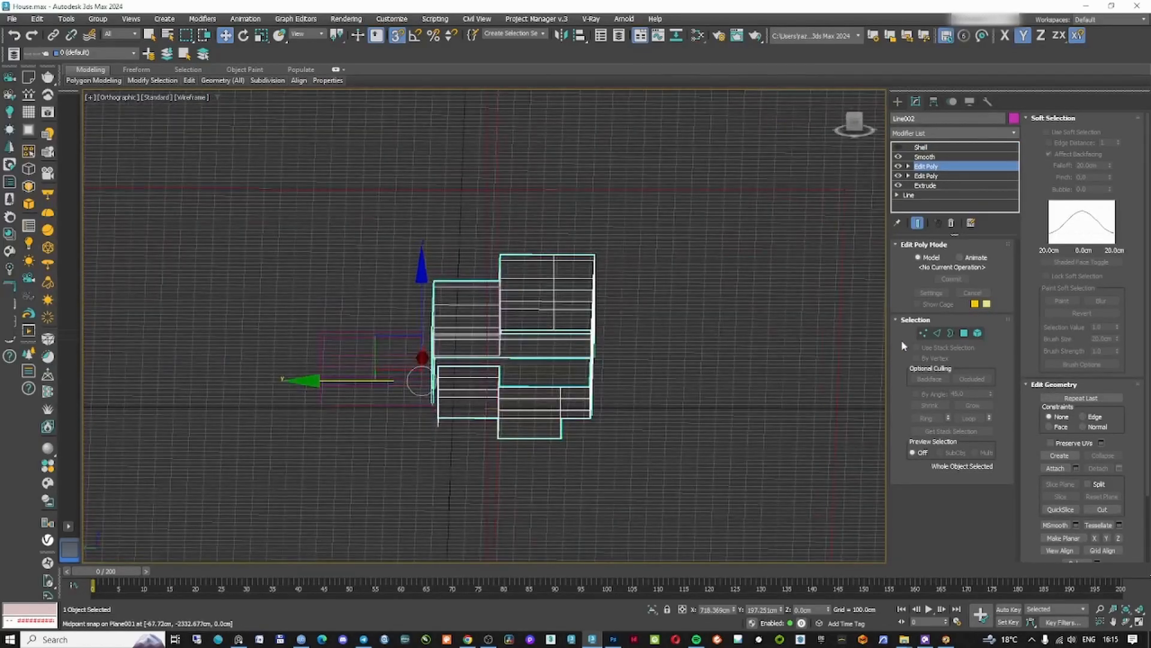
click(963, 333)
alt+middle_drag(597, 318, 349, 290)
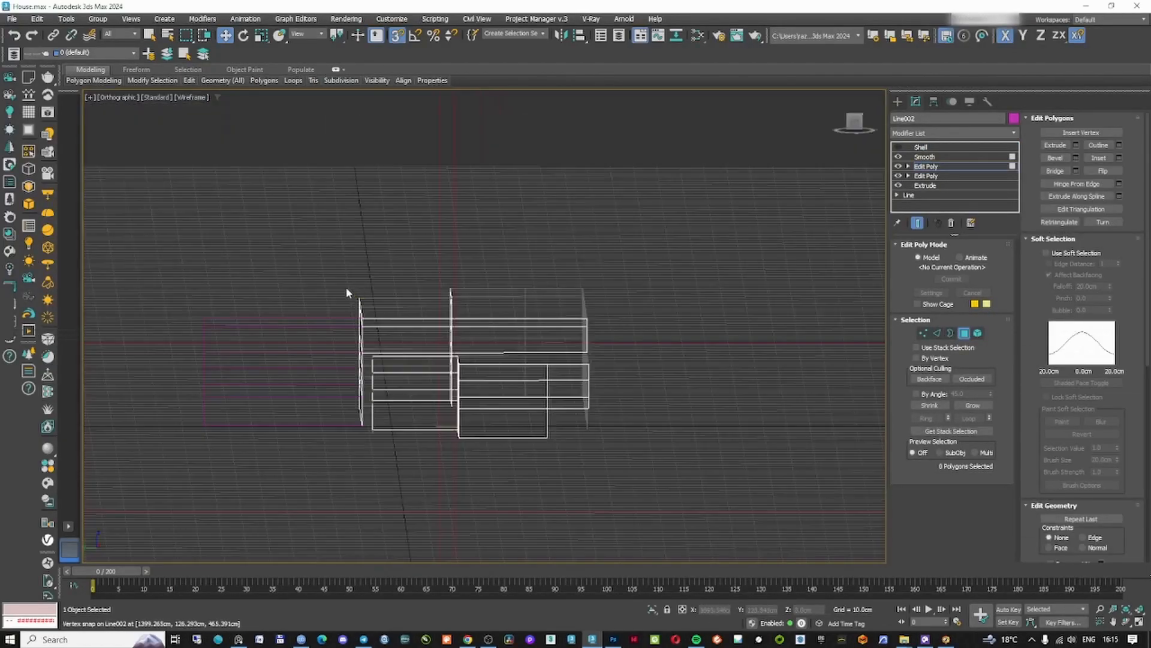
scroll(390, 325, up, 3)
scroll(389, 326, down, 3)
mouse_move(389, 326)
alt+middle_down()
mouse_move(371, 347)
mouse_move(372, 334)
alt+middle_up()
key(F3)
key(F3)
drag(390, 321, 370, 300)
mouse_move(384, 312)
alt+middle_down()
mouse_move(412, 319)
mouse_move(413, 307)
alt+middle_up()
scroll(414, 307, up, 3)
drag(274, 252, 398, 329)
scroll(426, 314, down, 3)
key(Delete)
- Select the eight remaining polygons of the stepped front wall and its long lower section, and detach them
scroll(492, 340, up, 2)
mouse_move(507, 332)
alt+middle_down()
mouse_move(394, 338)
mouse_move(489, 388)
alt+middle_up()
scroll(492, 341, down, 3)
key(F3)
key(F3)
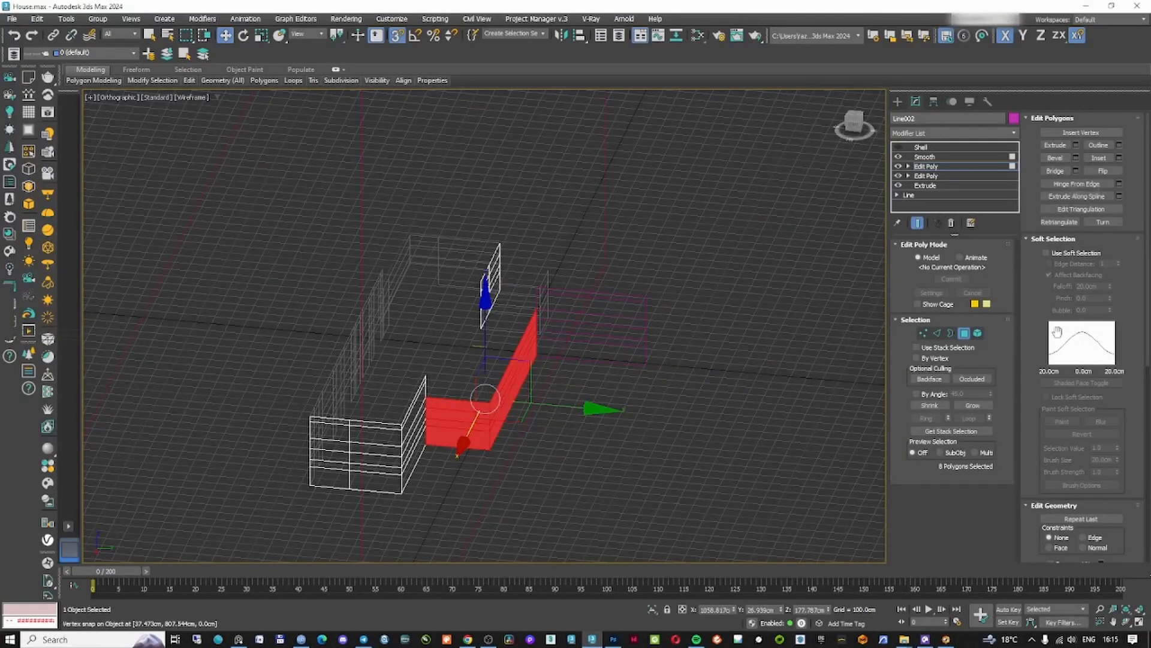
scroll(1115, 362, down, 5)
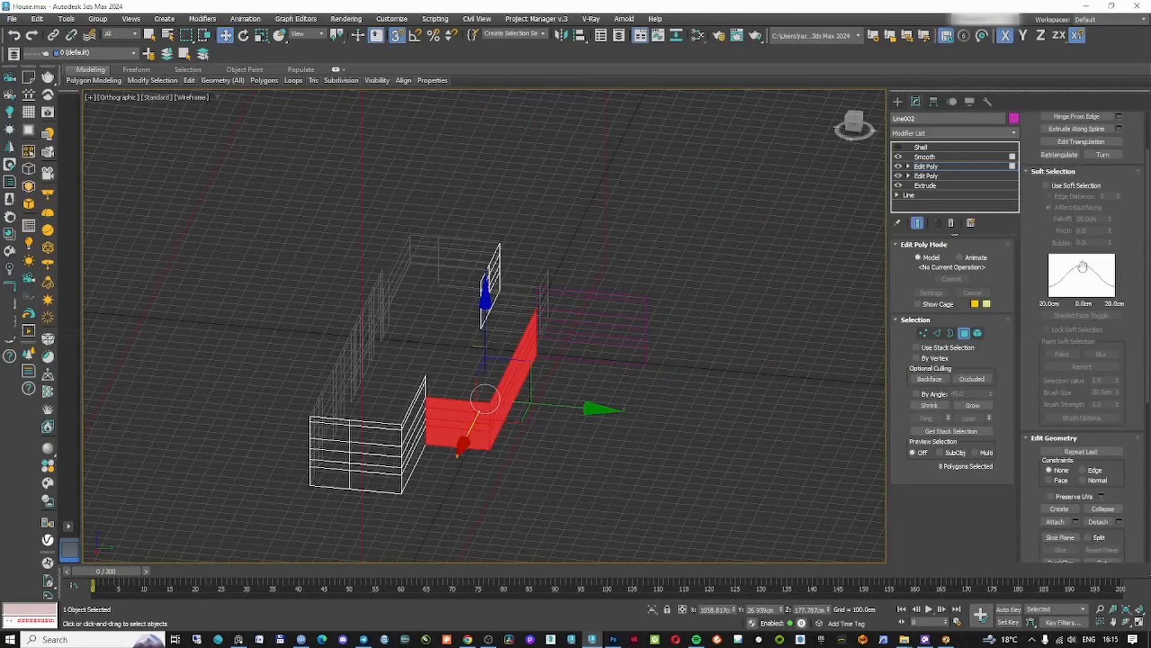
middle_drag(543, 341, 426, 344)
click(962, 335)
- Extend the end strip's two open vertical edges to the taller front wall's end with snapping, forming a straight upper wall strip
scroll(515, 366, up, 2)
click(936, 334)
scroll(624, 384, up, 5)
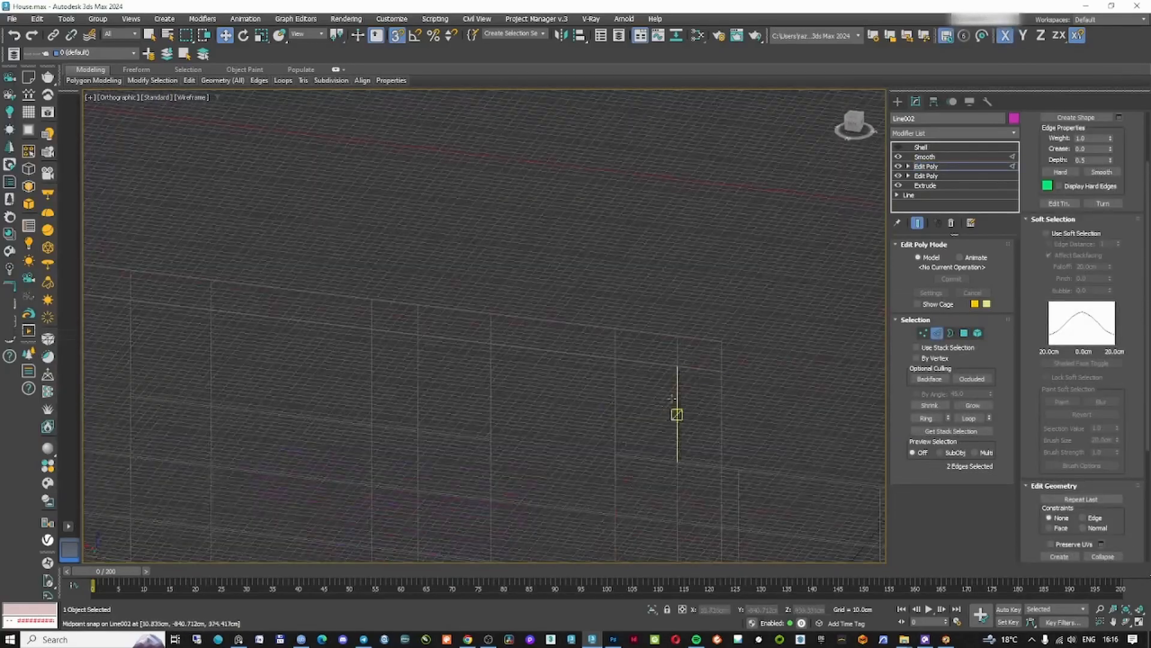
ctrl+click(720, 415)
scroll(709, 416, down, 4)
middle_drag(710, 417, 772, 306)
alt+middle_drag(772, 307, 742, 326)
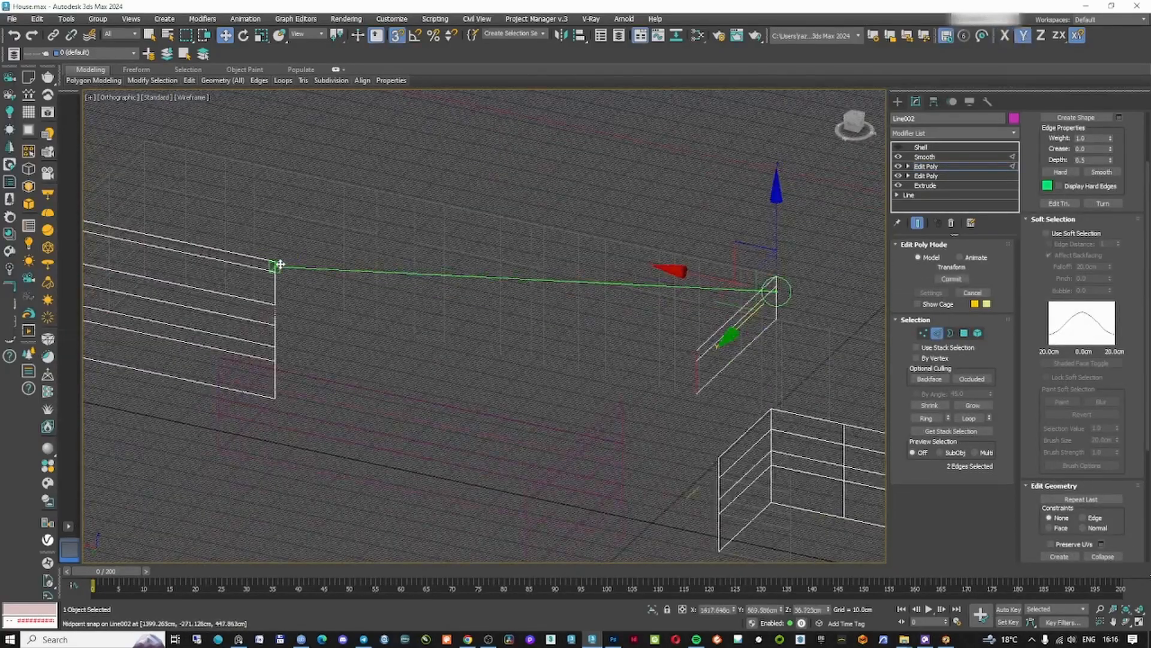
- Weld all wall vertices so the new upper strip joins the taller front wall
click(924, 334)
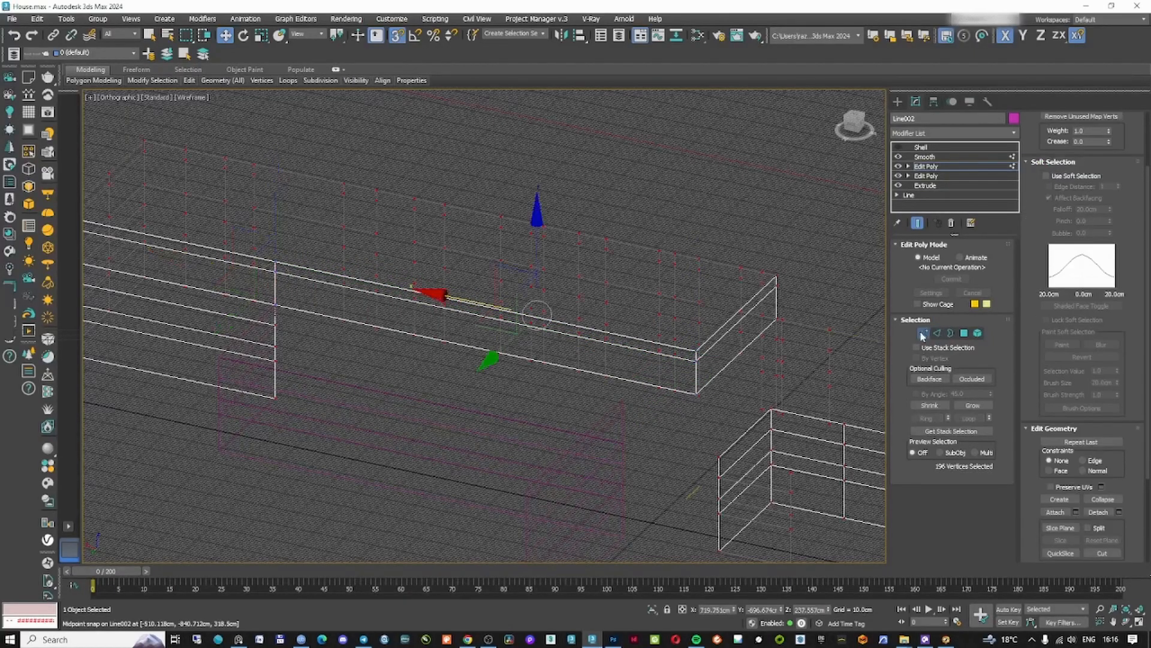
scroll(1096, 393, up, 3)
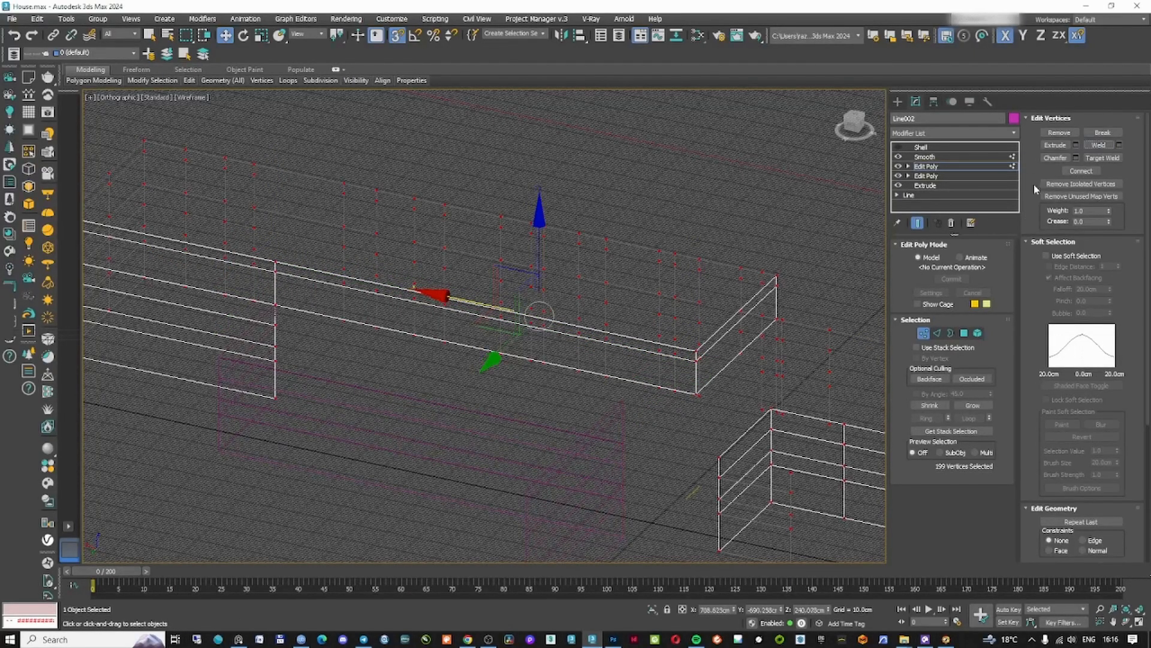
click(925, 333)
- Isolate the wall object and inspect the rebuilt upper strip and its corners from several angles in shaded and wireframe views
key(F3)
key(F4)
scroll(690, 359, down, 5)
mouse_move(690, 360)
alt+middle_down()
mouse_move(569, 372)
mouse_move(708, 377)
alt+middle_up()
key(alt+q)
scroll(708, 377, up, 5)
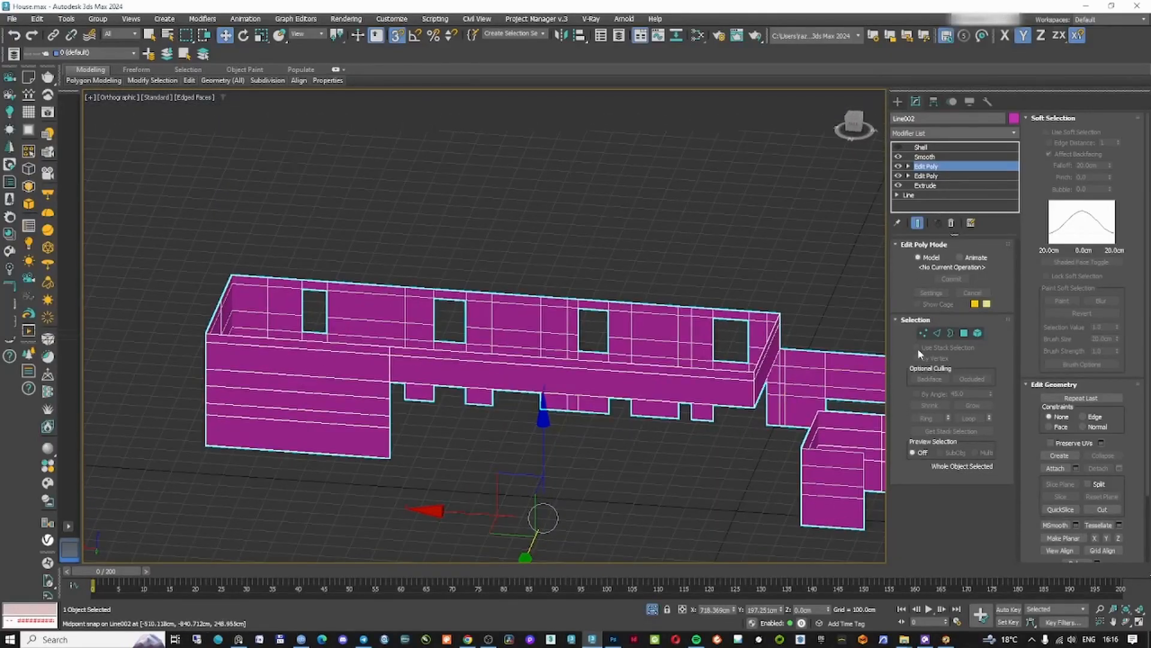
key(F3)
right_click(623, 424)
click(640, 379)
mouse_move(518, 412)
alt+middle_down()
mouse_move(640, 396)
mouse_move(419, 432)
mouse_move(366, 396)
alt+middle_up()
key(F3)
click(899, 103)
middle_drag(562, 423, 450, 445)
scroll(508, 429, up, 3)
key(F3)
- Turn the Shell back on and add an Edit Poly modifier between Smooth and Shell
click(916, 102)
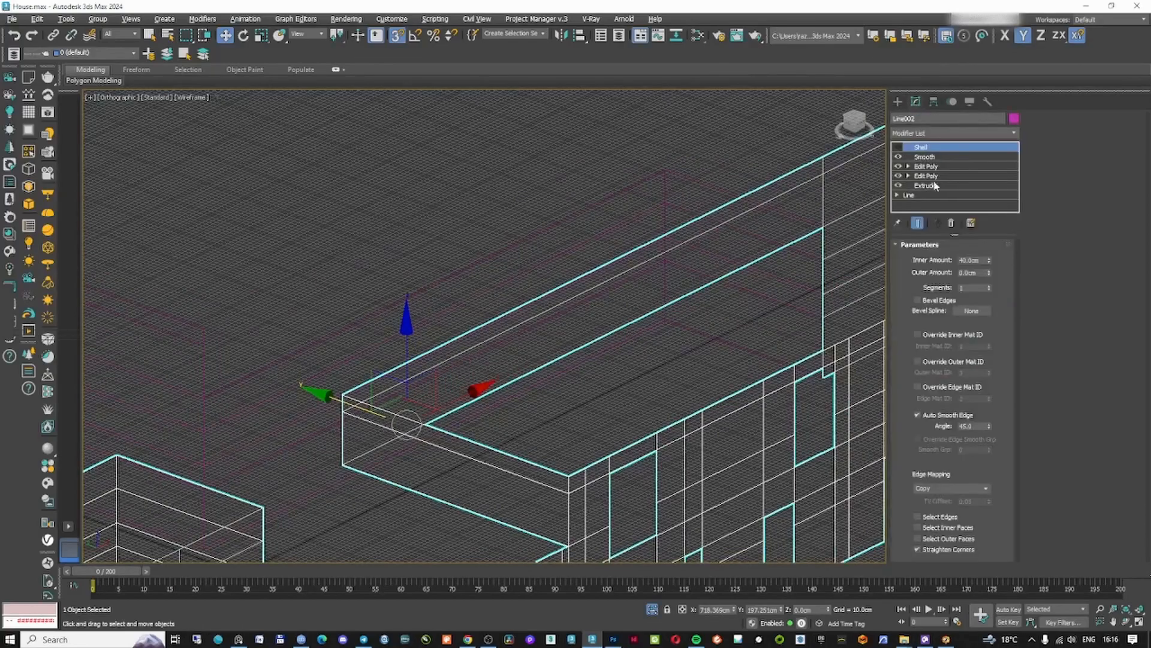
click(912, 157)
click(927, 133)
text(ed)
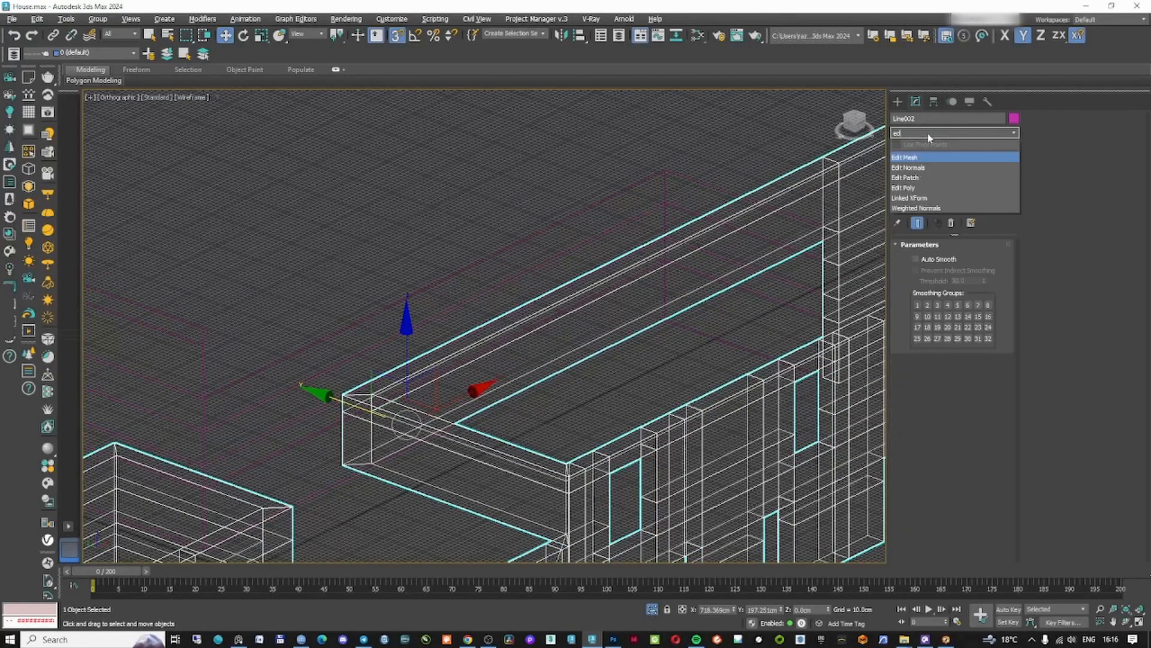
click(915, 188)
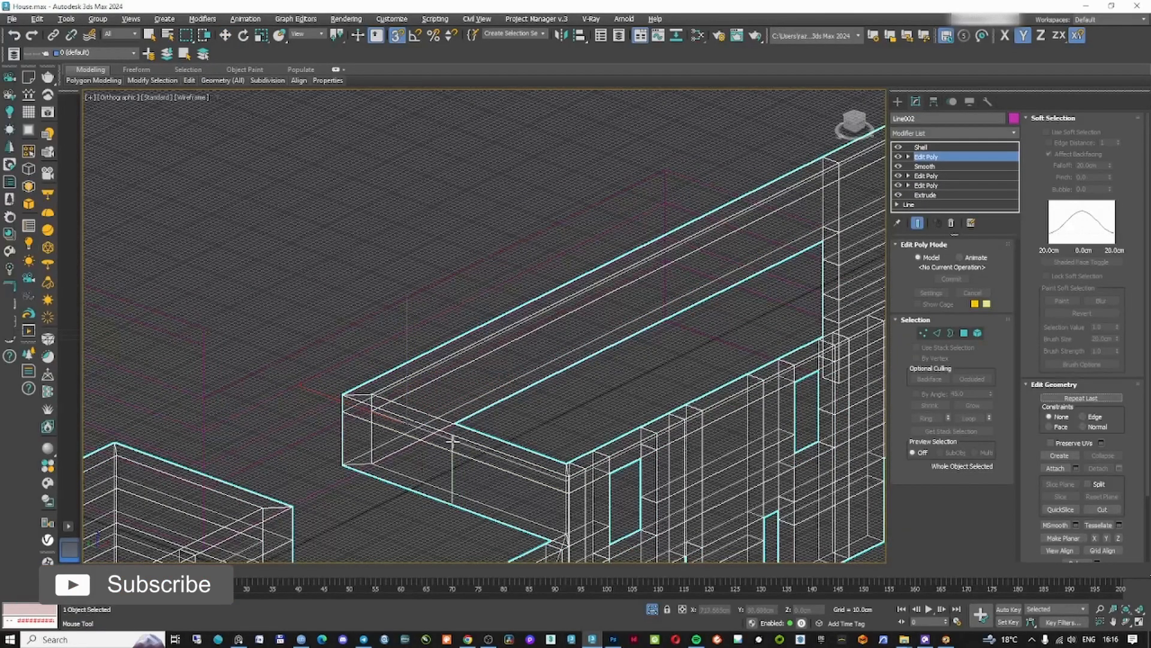
- Insert a vertical edge loop near the middle of the short end strip and select its edges
click(453, 435)
key(2)
key(w)
scroll(502, 431, down, 4)
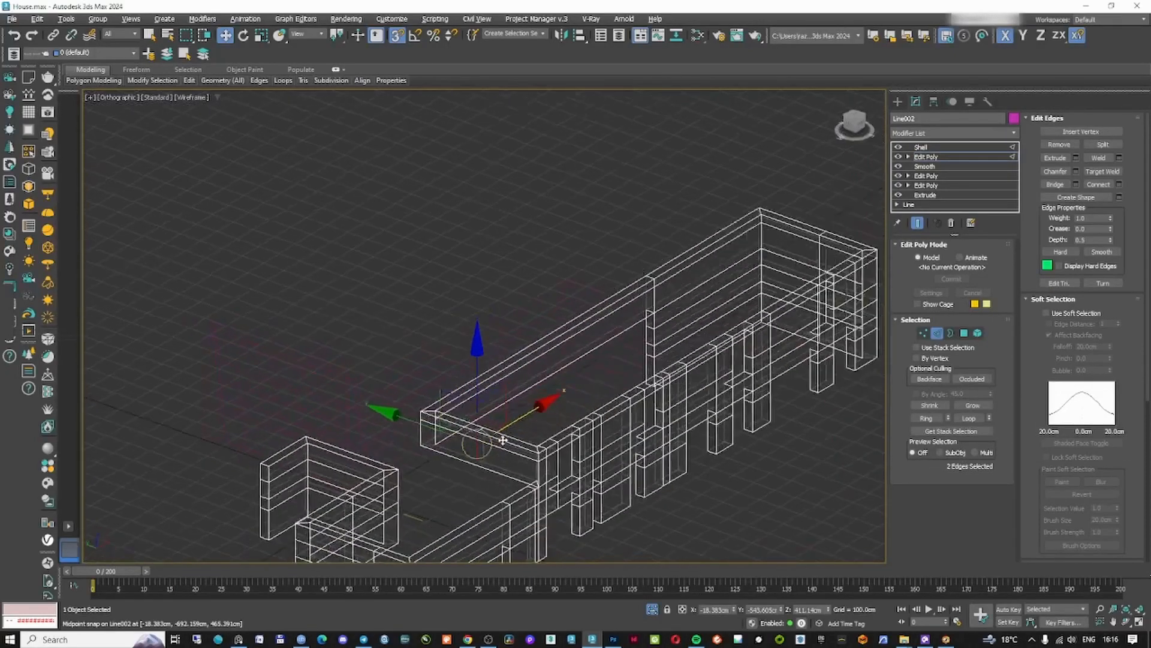
alt+middle_drag(502, 432, 549, 445)
mouse_move(668, 122)
alt+middle_down()
mouse_move(610, 304)
mouse_move(515, 358)
mouse_move(439, 357)
mouse_move(519, 389)
alt+middle_up()
- In the left view, draw a snapped rectangle over the short end strip and place it above the walls as a centring guide
key(f)
scroll(607, 318, down, 10)
key(F3)
key(l)
key(F3)
scroll(439, 361, down, 10)
key(F3)
scroll(520, 390, up, 5)
click(897, 101)
click(981, 190)
mouse_move(293, 322)
mouse_down()
mouse_move(675, 401)
mouse_move(673, 420)
mouse_up()
click(529, 387)
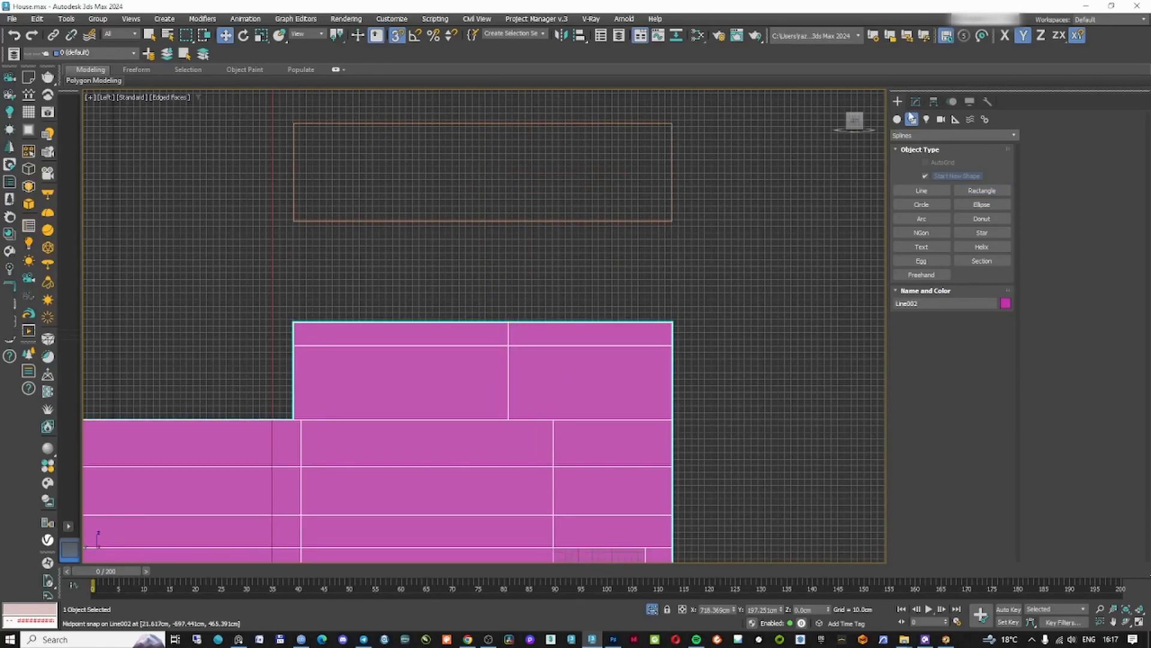
- Move the end strip's new vertical edges to the rectangle's midpoint with snapping in the new Edit Poly
click(916, 101)
click(928, 175)
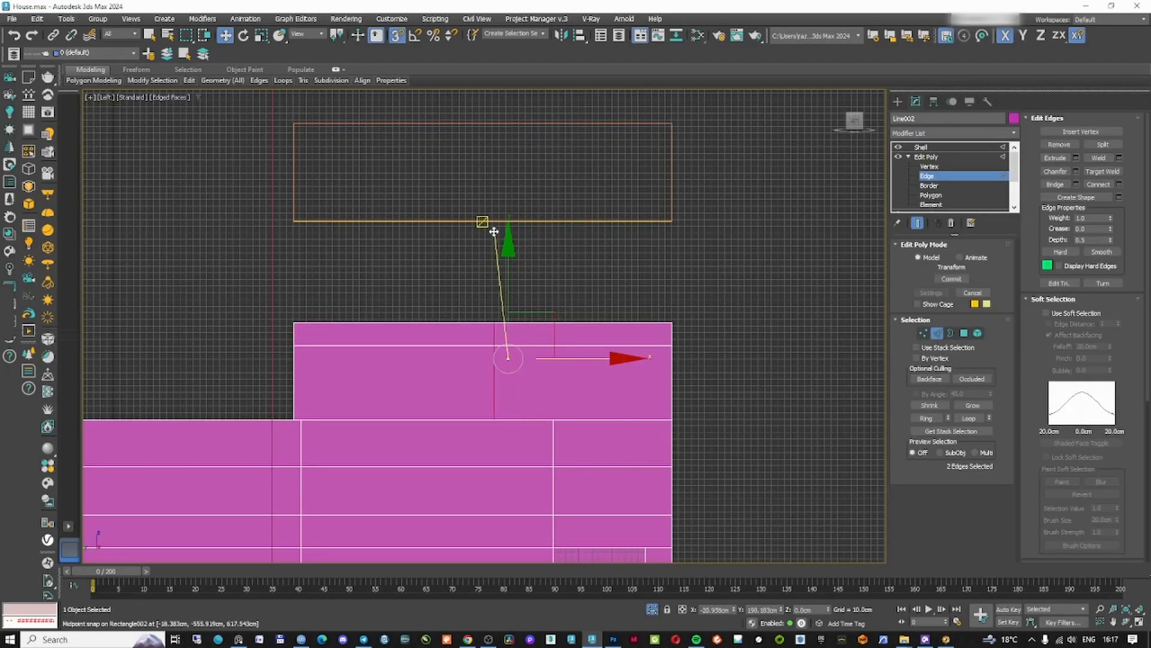
alt+middle_drag(511, 302, 389, 327)
- Turn off the Shell and move the opposite end wall's vertical edges to the wall's midpoint with snapping
click(898, 147)
scroll(390, 327, down, 5)
scroll(474, 477, up, 5)
middle_drag(474, 477, 473, 343)
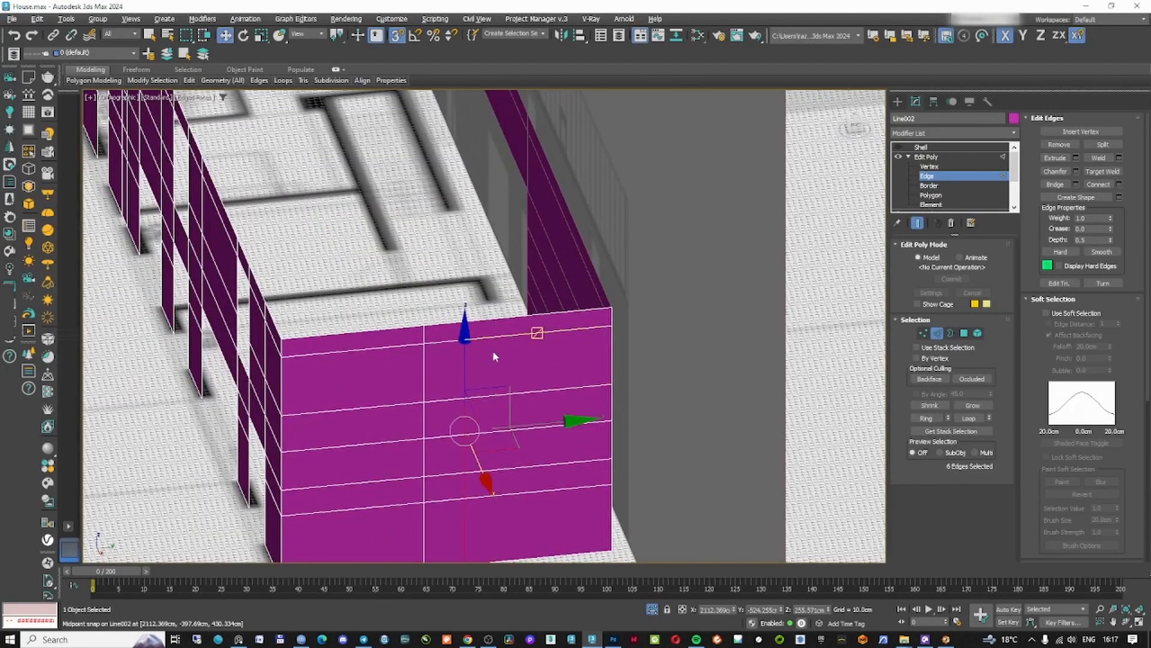
scroll(505, 431, down, 5)
drag(570, 441, 423, 281)
alt+middle_drag(456, 414, 482, 373)
click(923, 333)
scroll(487, 418, up, 5)
scroll(478, 417, up, 5)
scroll(438, 432, down, 8)
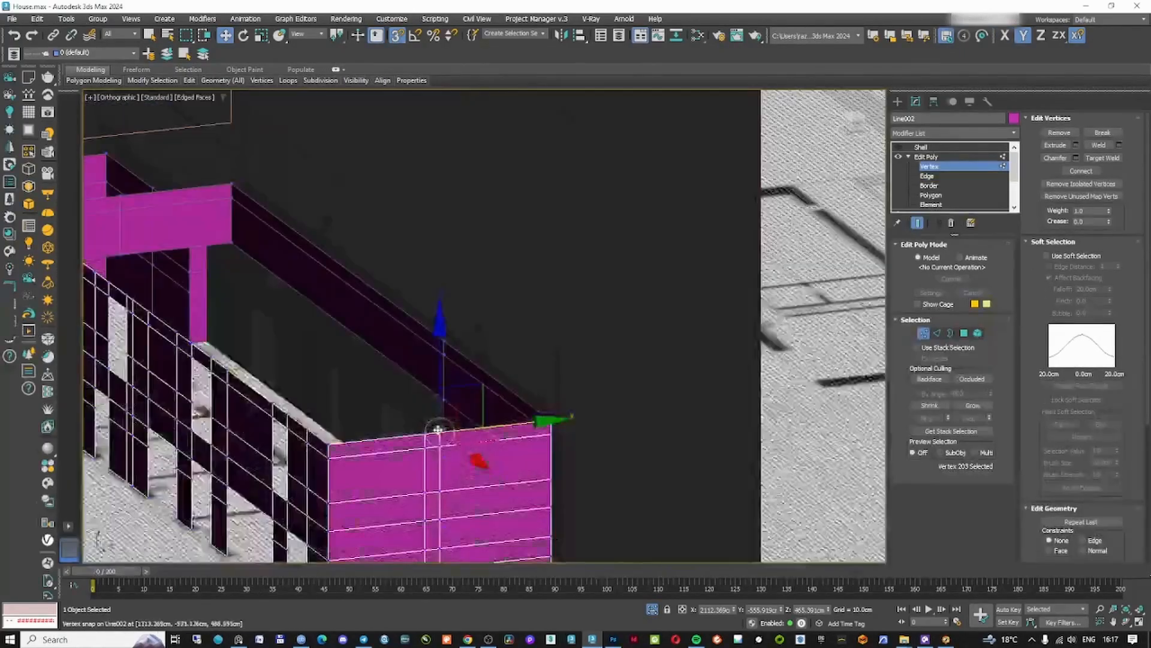
- Remove the redundant vertical edge and its leftover vertices beside the end wall's centre line
middle_drag(438, 432, 451, 325)
click(937, 334)
key(F3)
scroll(447, 366, up, 2)
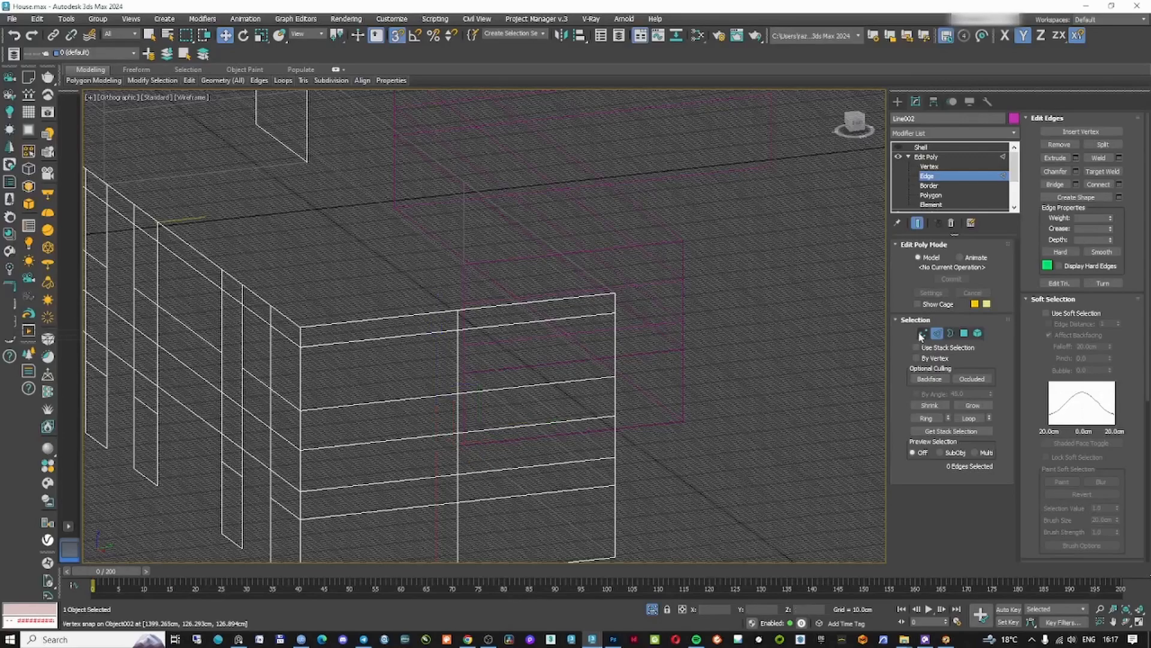
click(922, 333)
middle_drag(396, 285, 379, 234)
drag(423, 538, 426, 541)
key(BackSpace)
middle_drag(425, 516, 442, 562)
- Select the top middle vertices of both end walls and raise them to the roof ridge of the front elevation drawing
scroll(451, 300, up, 6)
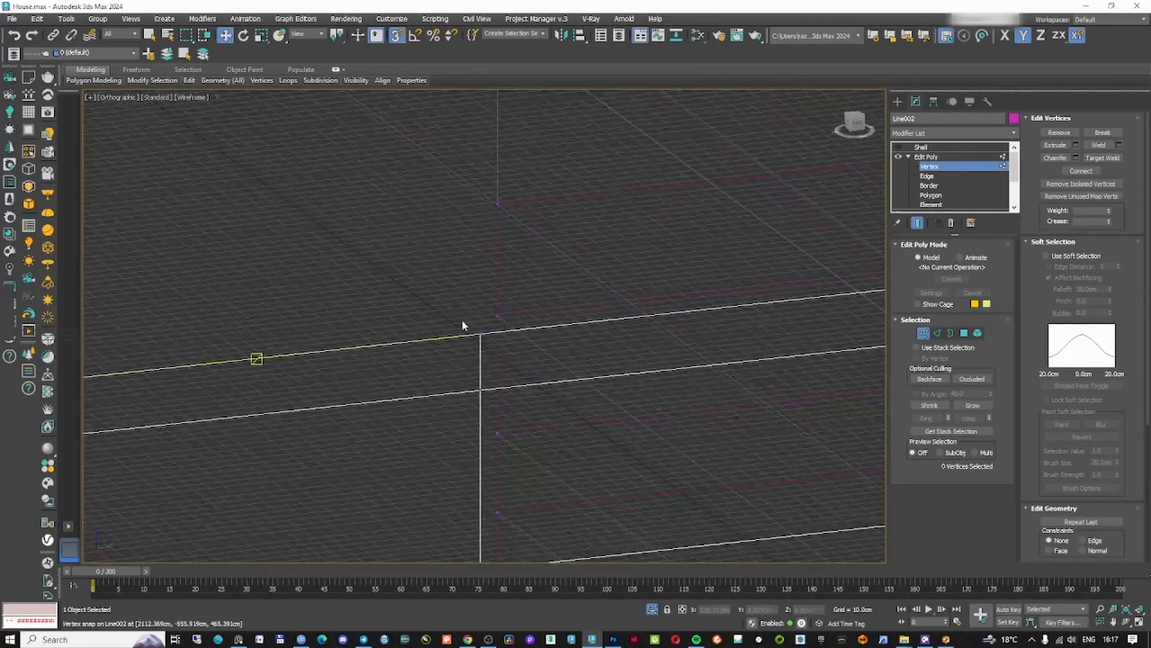
click(480, 334)
scroll(480, 336, down, 10)
scroll(372, 258, up, 7)
key(F3)
scroll(428, 358, up, 5)
key(F3)
ctrl+click(426, 361)
scroll(428, 358, down, 8)
key(F3)
key(f)
scroll(532, 366, down, 4)
scroll(521, 354, up, 4)
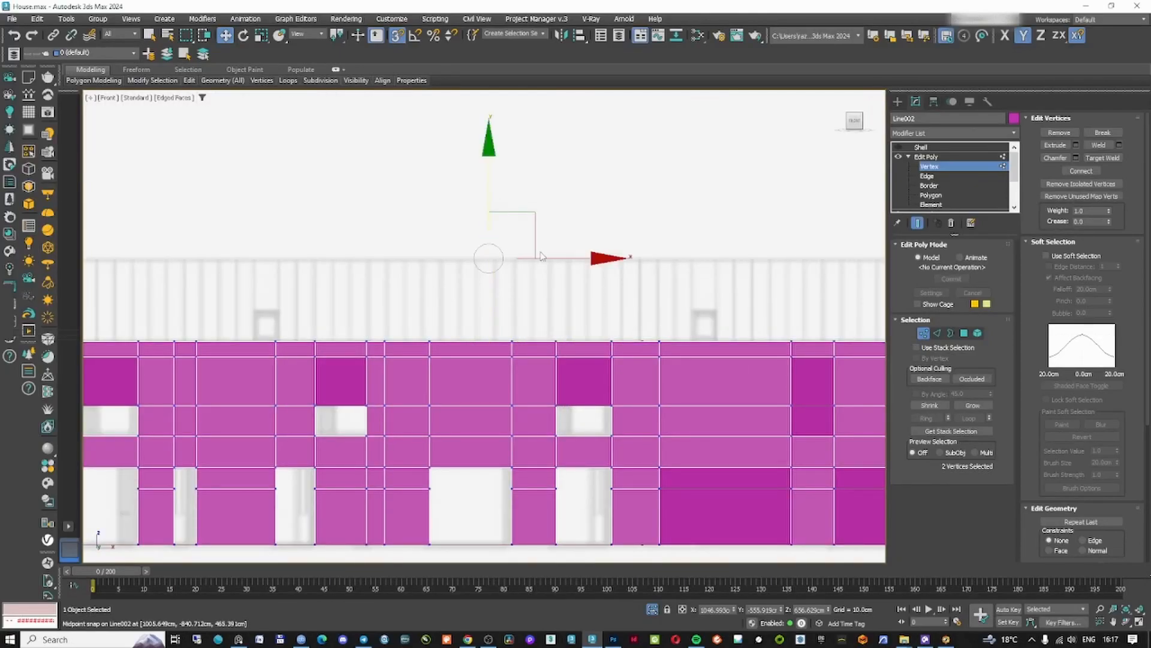
scroll(452, 195, down, 2)
scroll(445, 204, up, 2)
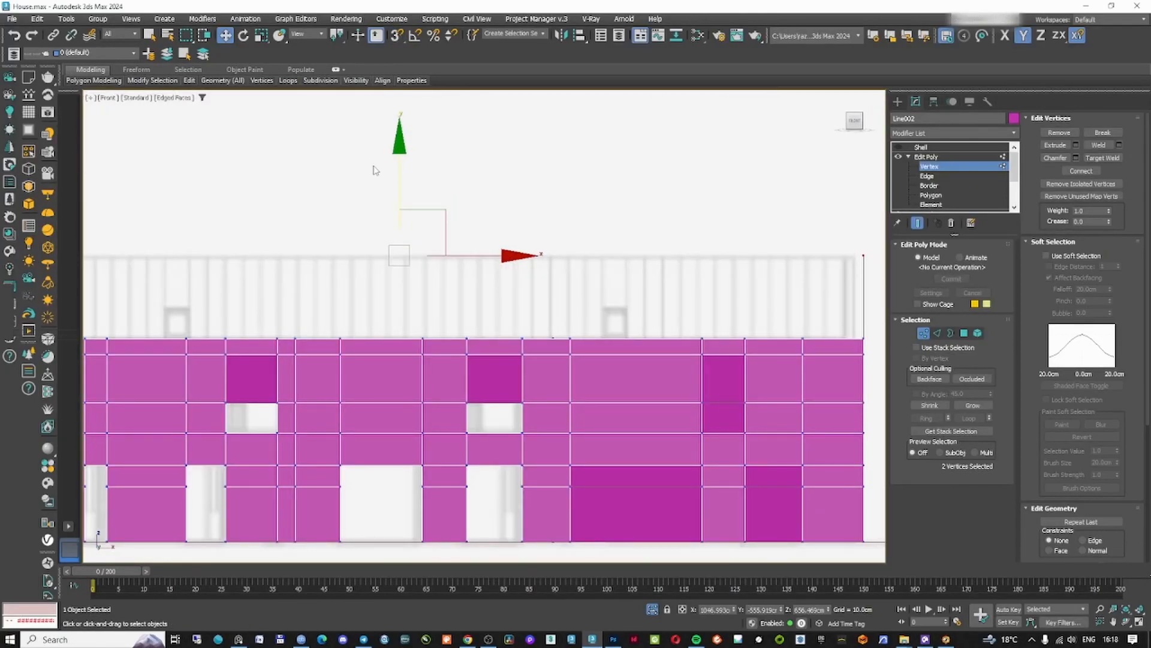
middle_drag(374, 170, 556, 300)
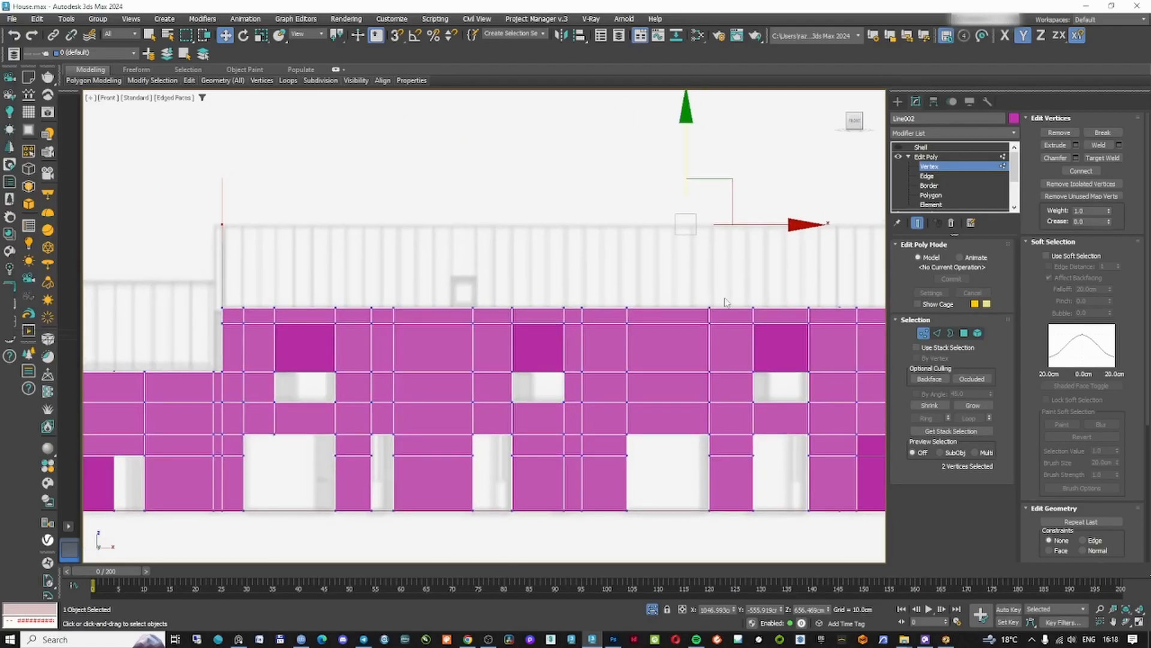
- Turn the Shell back on and set its Inner Amount to 30 cm
click(923, 333)
click(922, 146)
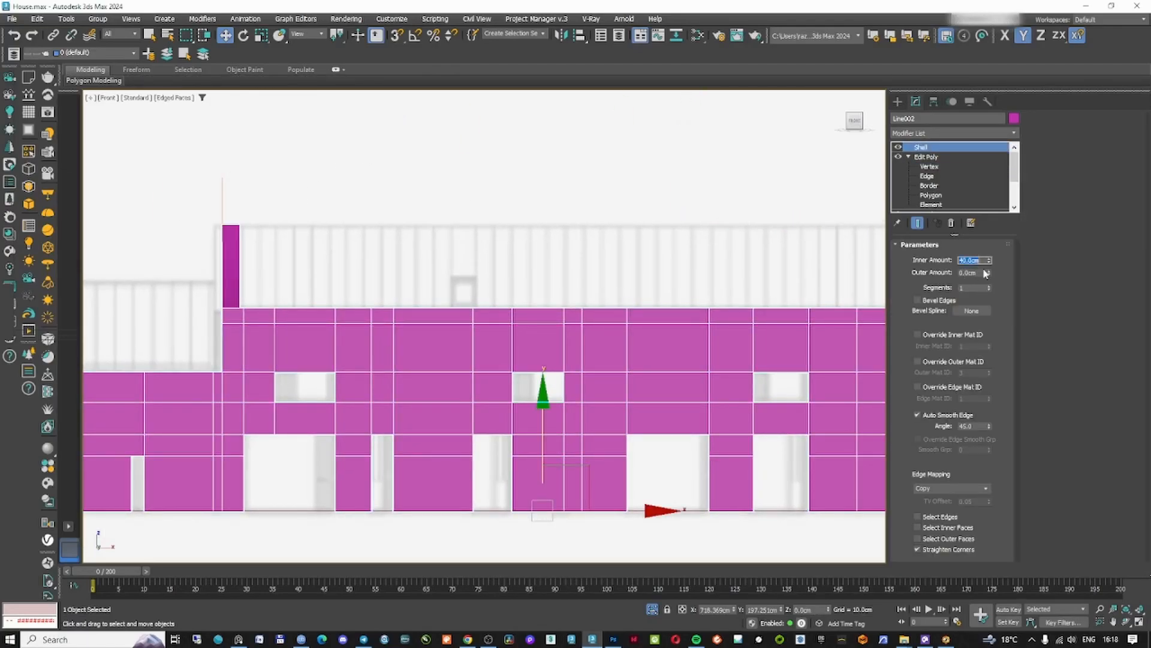
middle_drag(646, 383, 629, 365)
scroll(627, 363, down, 3)
alt+middle_drag(546, 330, 574, 335)
scroll(509, 341, up, 5)
click(898, 148)
click(899, 149)
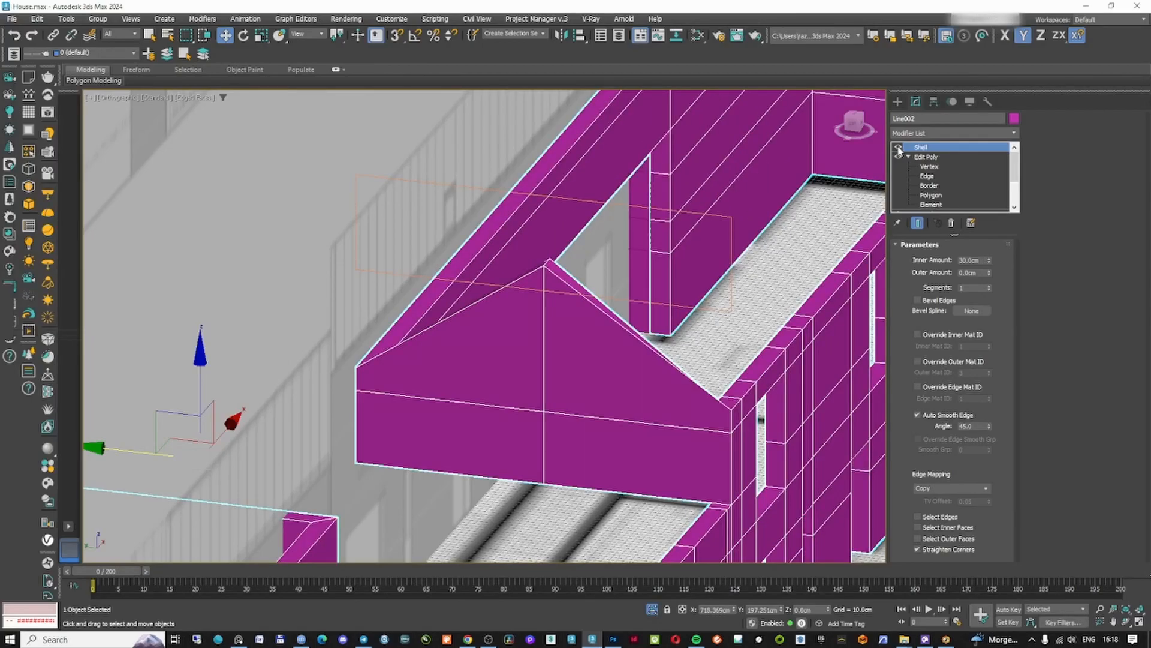
- Add an Edit Poly modifier above the Shell on the walls
middle_drag(762, 316, 719, 355)
scroll(735, 344, down, 5)
scroll(684, 343, up, 5)
scroll(684, 343, up, 4)
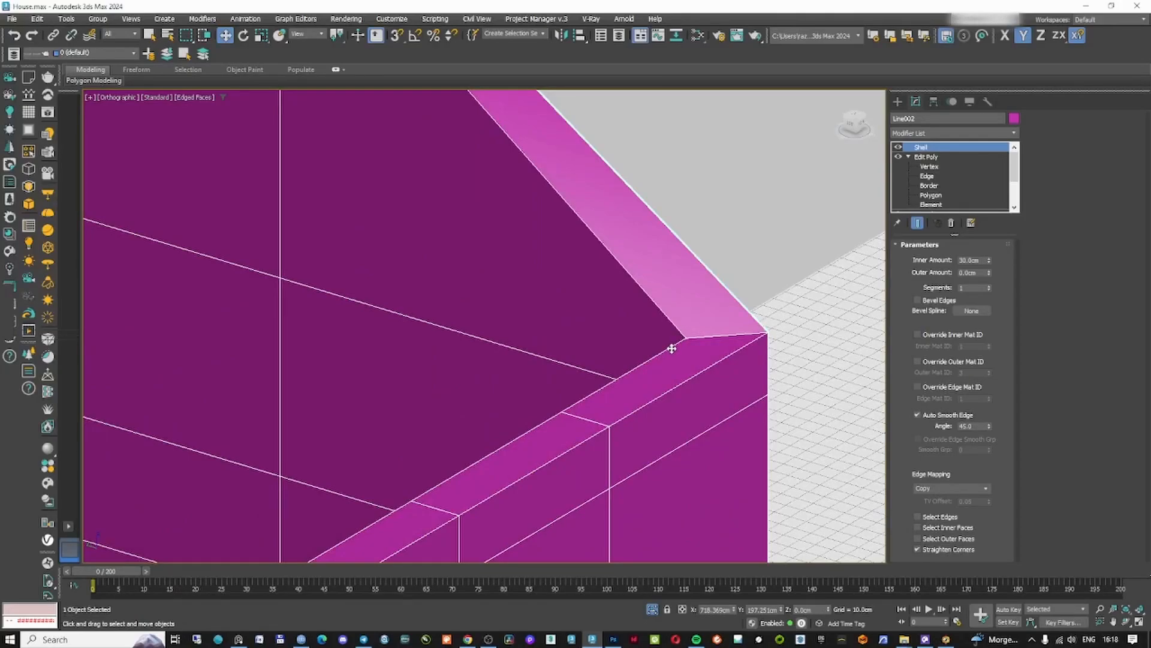
key(t)
key(F3)
scroll(765, 288, up, 4)
click(931, 133)
text(cd)
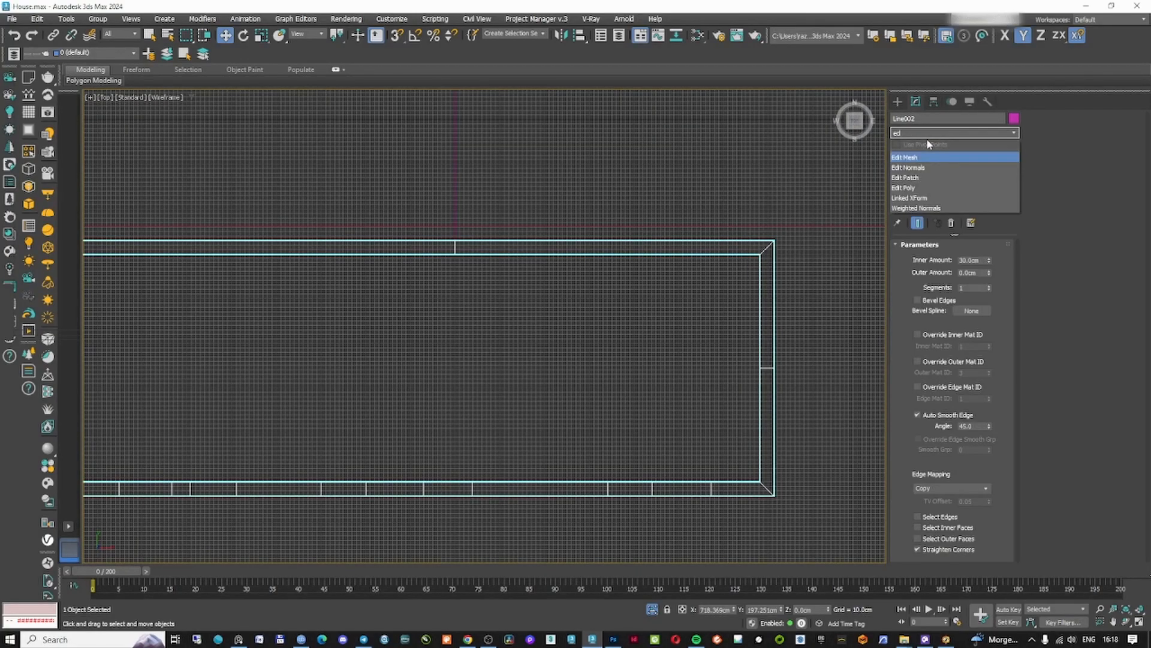
click(921, 188)
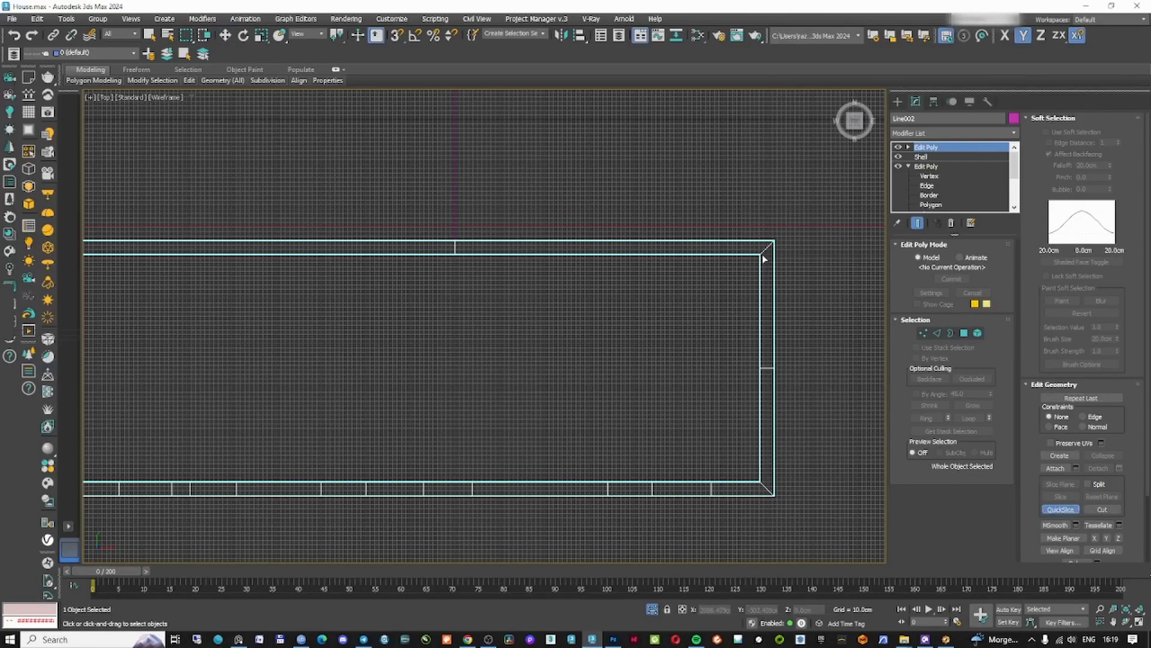
- Enter vertex editing in the new Edit Poly and select the inner top vertices at the first gable corner
scroll(756, 481, down, 5)
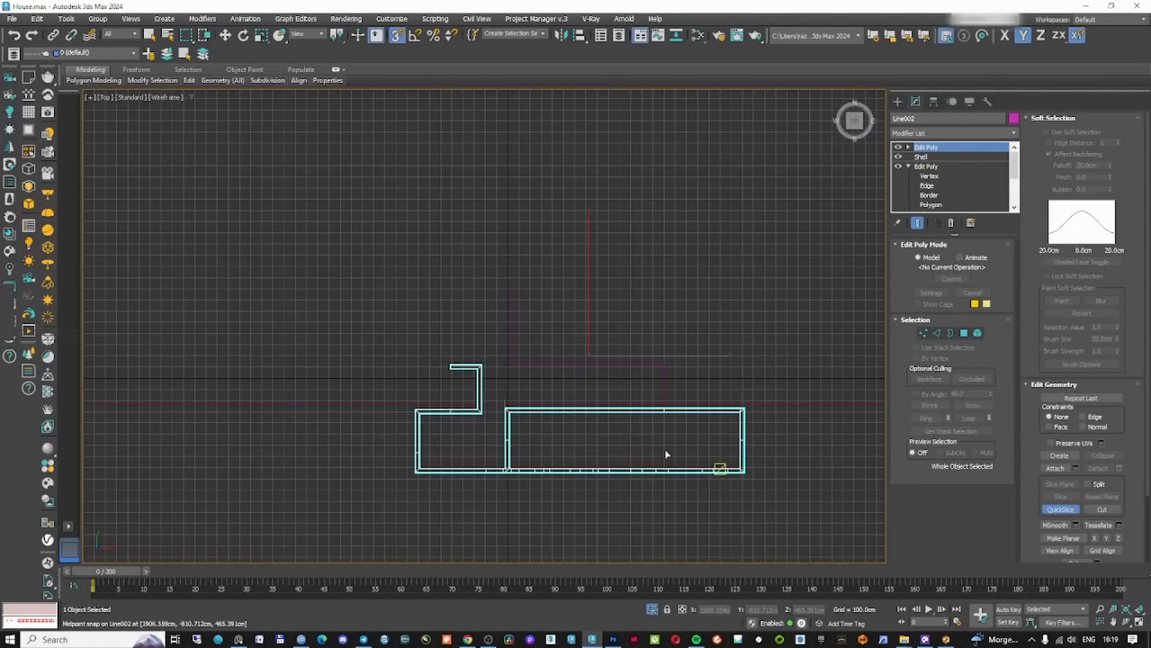
scroll(630, 341, up, 3)
alt+middle_drag(638, 432, 581, 388)
key(F3)
scroll(581, 388, up, 8)
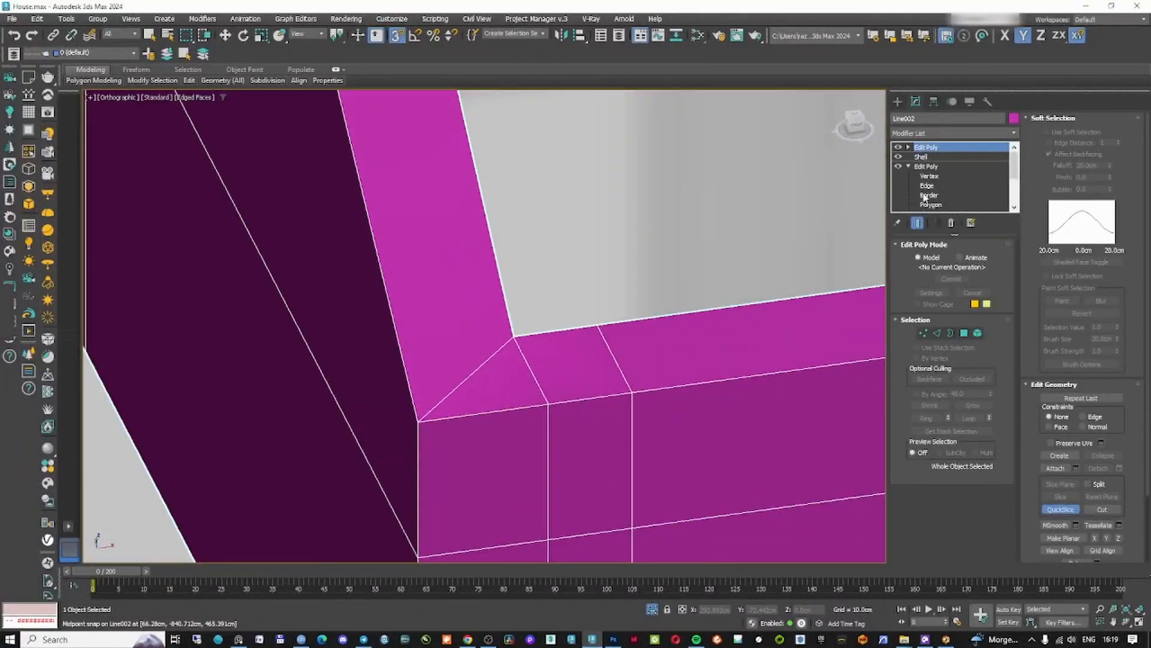
click(924, 332)
right_click(527, 308)
click(540, 331)
right_click(527, 337)
click(545, 349)
drag(557, 340, 503, 364)
alt+middle_drag(521, 335, 593, 315)
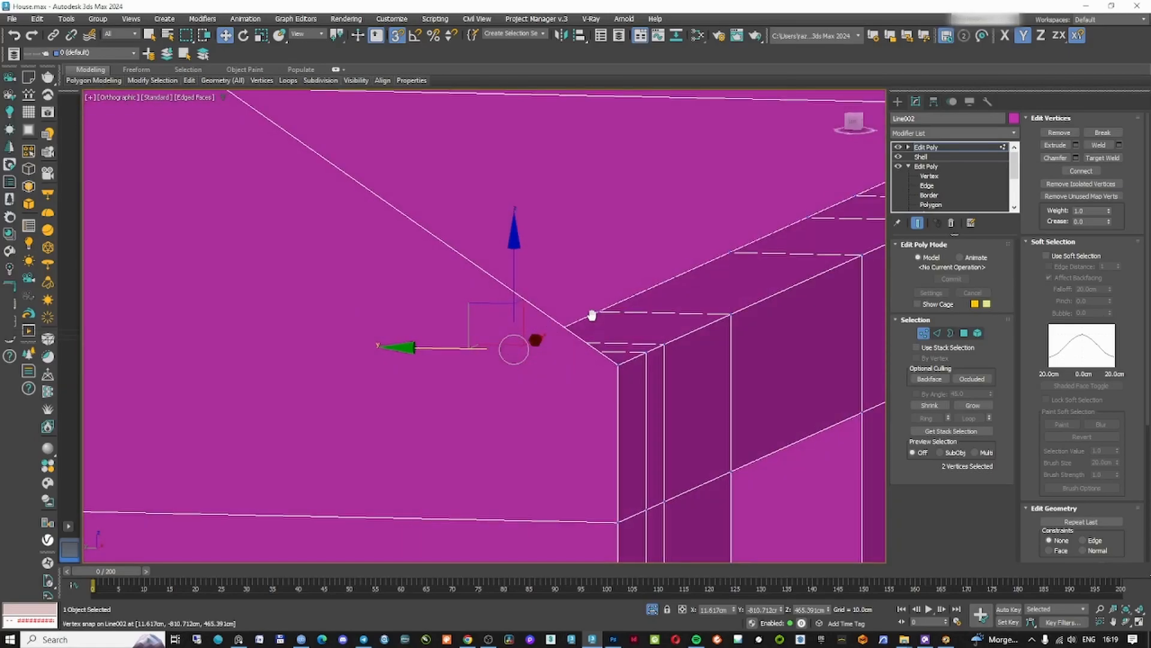
- Add the inner top vertices at the remaining gable corners to the selection
key(F3)
key(f)
scroll(463, 347, up, 4)
key(l)
middle_drag(467, 352, 486, 390)
scroll(486, 390, up, 2)
scroll(530, 233, down, 6)
alt+middle_drag(480, 258, 558, 355)
scroll(457, 354, up, 5)
scroll(479, 353, up, 3)
scroll(486, 352, down, 3)
middle_drag(557, 355, 617, 362)
scroll(617, 363, down, 5)
scroll(515, 339, up, 7)
ctrl+click(544, 267)
scroll(544, 270, down, 3)
scroll(557, 285, up, 4)
ctrl+click(483, 311)
scroll(495, 322, down, 8)
scroll(497, 322, down, 3)
alt+middle_drag(497, 323, 397, 289)
scroll(360, 352, up, 8)
middle_drag(360, 352, 446, 316)
ctrl+click(441, 315)
scroll(440, 318, down, 8)
scroll(366, 389, up, 8)
middle_drag(366, 390, 668, 302)
ctrl+click(449, 293)
scroll(470, 323, down, 5)
- Raise the selected inner corner vertices in the left view to meet the gable slopes
key(f)
key(l)
drag(650, 258, 637, 224)
mouse_move(637, 222)
alt+middle_down()
mouse_move(609, 260)
mouse_move(506, 318)
alt+middle_up()
key(F3)
scroll(506, 319, up, 3)
scroll(360, 321, up, 7)
middle_drag(360, 321, 539, 378)
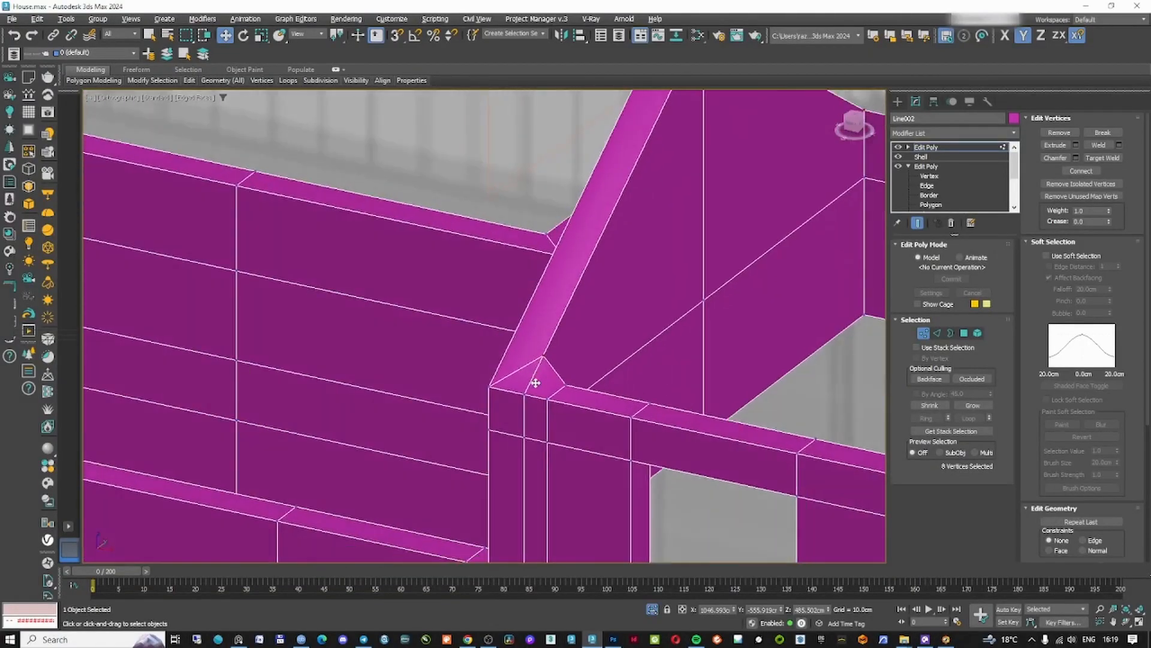
- Try to move the top vertex beside the gable corner along the wall, and undo the move
key(F3)
scroll(615, 333, up, 3)
key(F3)
drag(658, 336, 573, 319)
key(ctrl+z)
scroll(573, 318, down, 6)
mouse_move(573, 318)
alt+middle_down()
mouse_move(653, 314)
mouse_move(666, 351)
mouse_move(589, 355)
alt+middle_up()
scroll(650, 325, down, 7)
scroll(665, 350, down, 3)
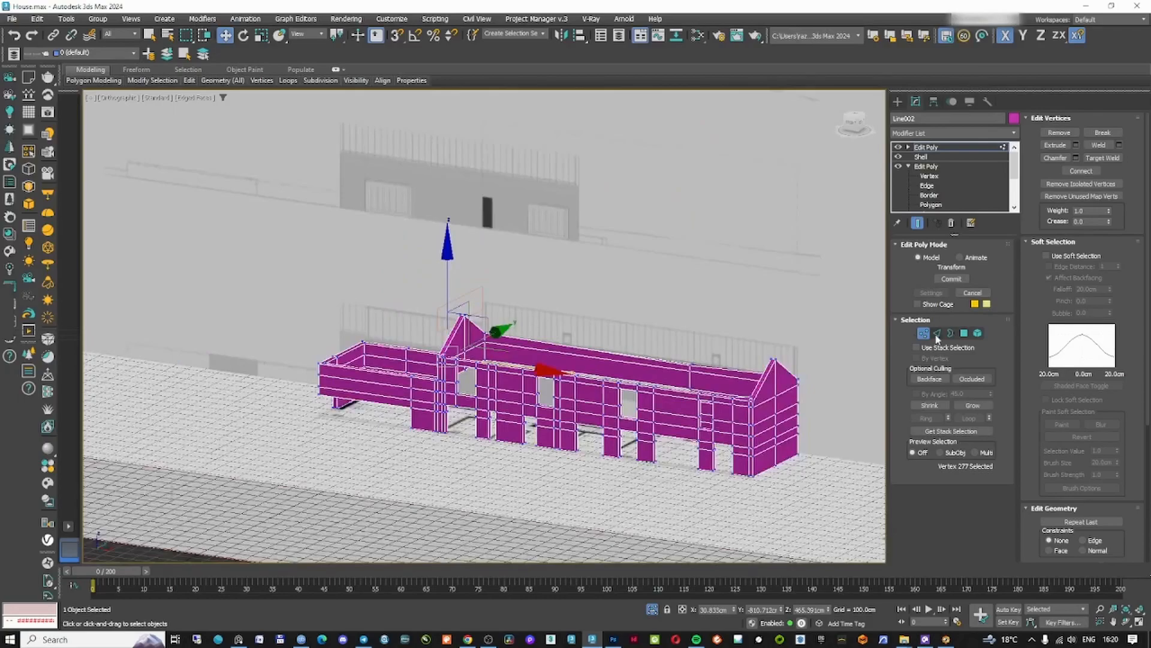
- In the left view, draw a snapped line along the gable's roof profile from eave to eave
click(924, 333)
click(897, 102)
alt+middle_drag(581, 247, 628, 291)
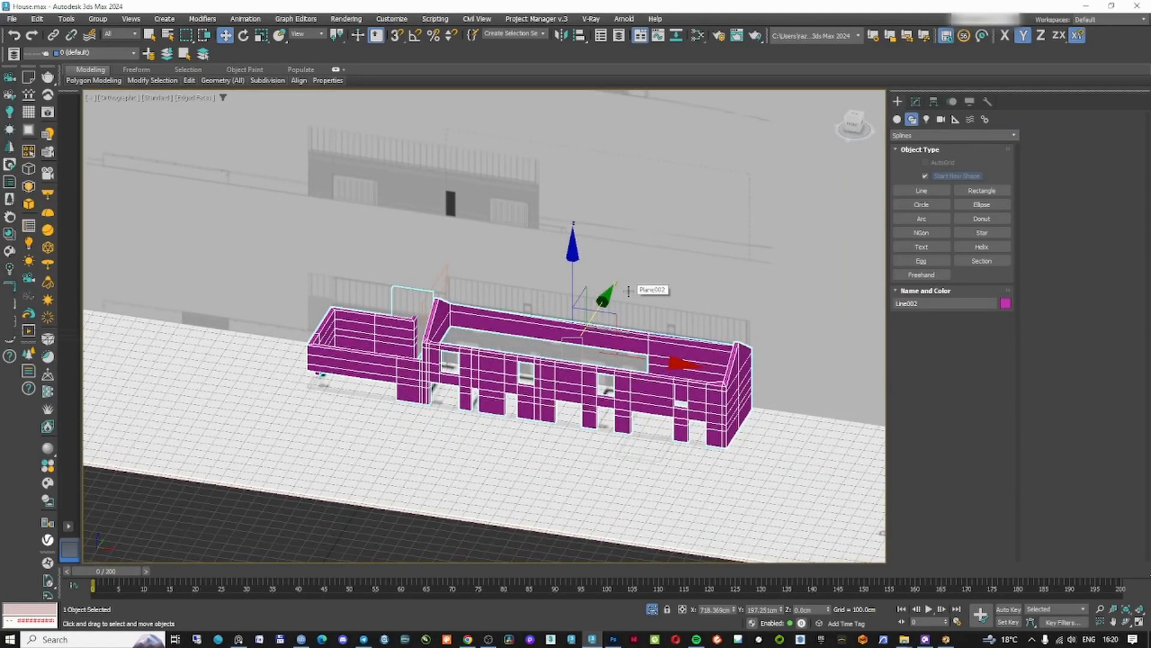
click(851, 128)
key(l)
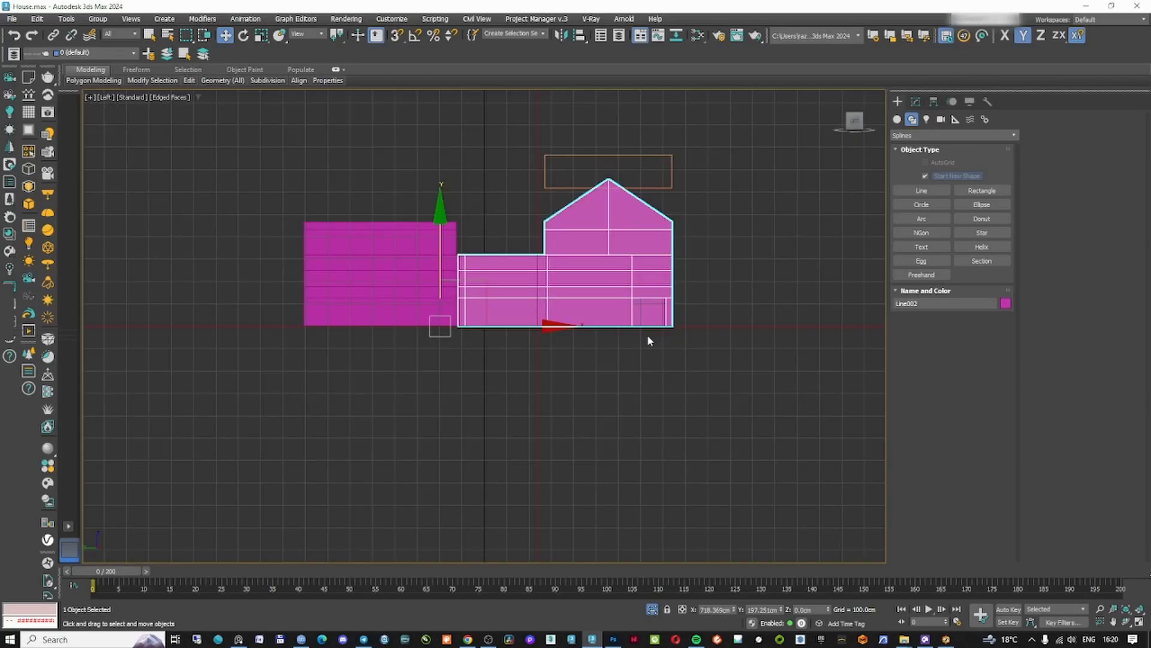
scroll(611, 186, up, 5)
key(F3)
click(922, 190)
click(397, 36)
click(440, 278)
click(776, 278)
right_click(773, 275)
- Move the roof profile line onto the near gable wall with snapping
scroll(697, 212, down, 2)
alt+middle_drag(694, 218, 673, 221)
key(F3)
key(w)
scroll(673, 221, up, 5)
mouse_move(455, 318)
alt+middle_down()
mouse_move(361, 350)
mouse_move(395, 329)
alt+middle_up()
key(F3)
drag(399, 88, 399, 90)
drag(403, 333, 317, 242)
- Extrude the roof profile along the house and add an Edit Poly modifier on top
click(915, 102)
click(931, 135)
text(e)
click(924, 154)
scroll(584, 279, down, 6)
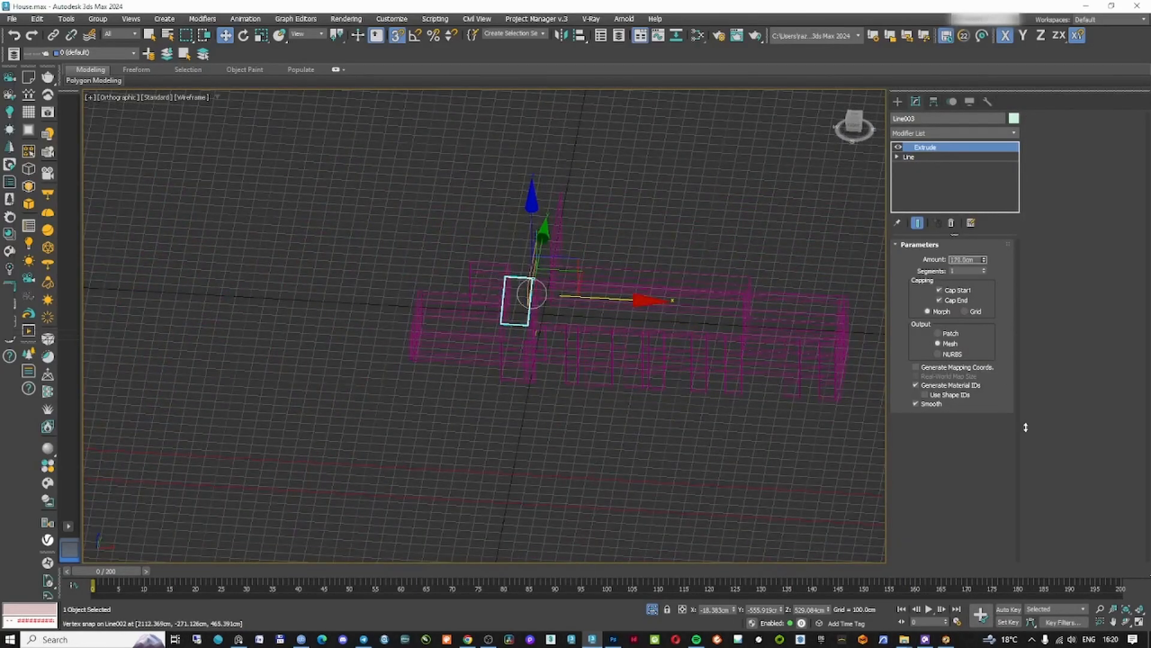
click(917, 133)
text(ed)
click(915, 188)
click(937, 332)
middle_drag(850, 332, 691, 322)
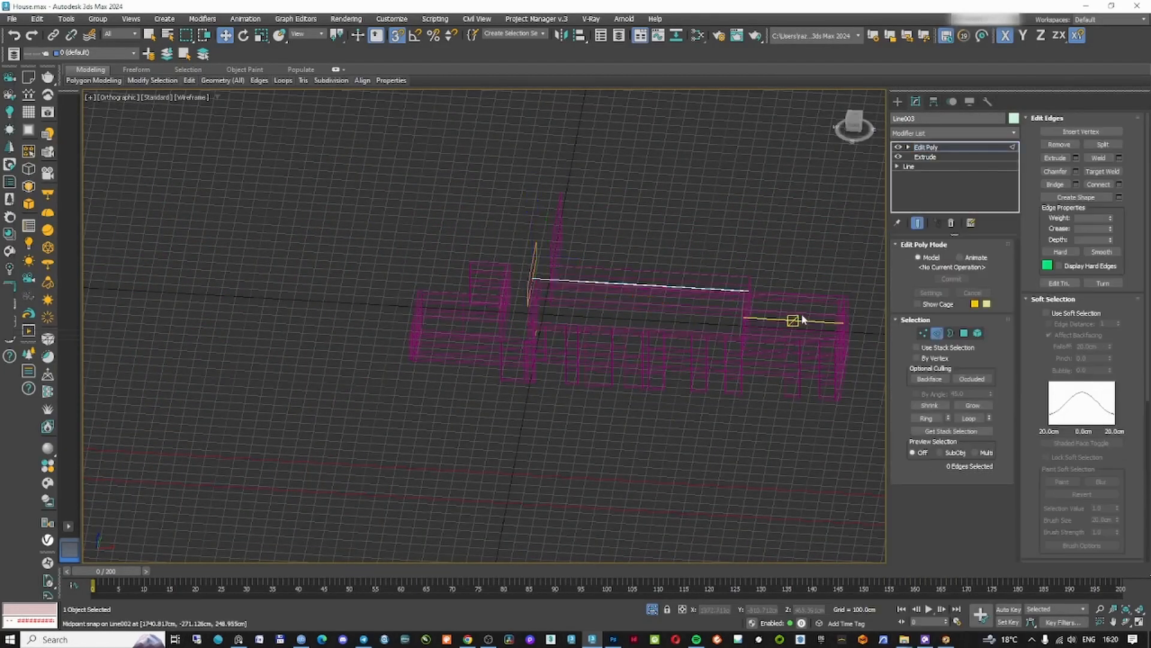
- Select the roof's far-end vertices and snap them to the far gable wall
click(924, 333)
drag(566, 200, 638, 355)
scroll(638, 288, up, 5)
key(F3)
drag(562, 377, 745, 311)
scroll(768, 336, up, 6)
key(F3)
scroll(746, 336, down, 5)
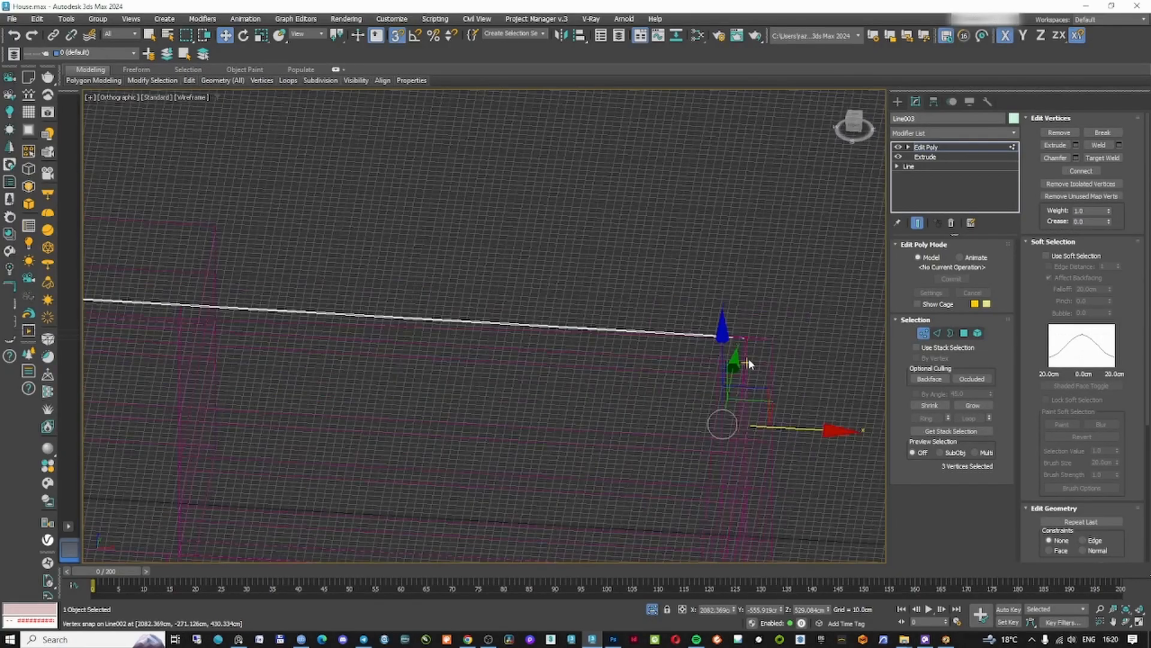
key(F3)
click(923, 333)
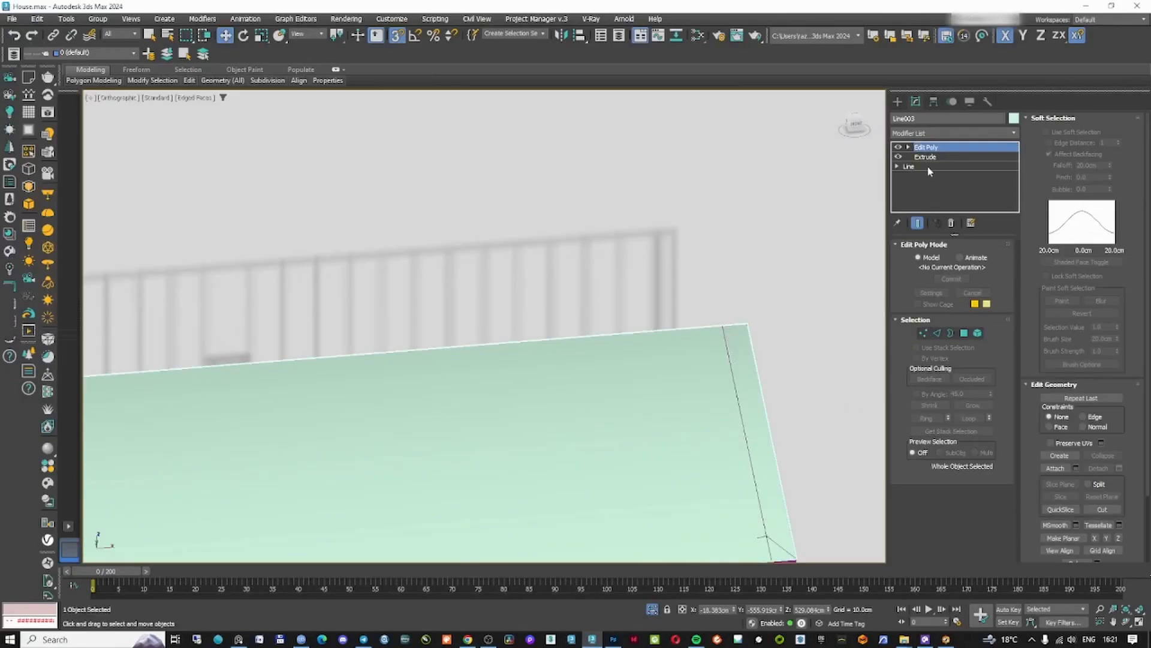
- Add a Shell modifier to the roof with an inner amount of 1 cm
click(938, 132)
text(sh)
key(Return)
double_click(972, 261)
text(1)
key(Return)
key(z)
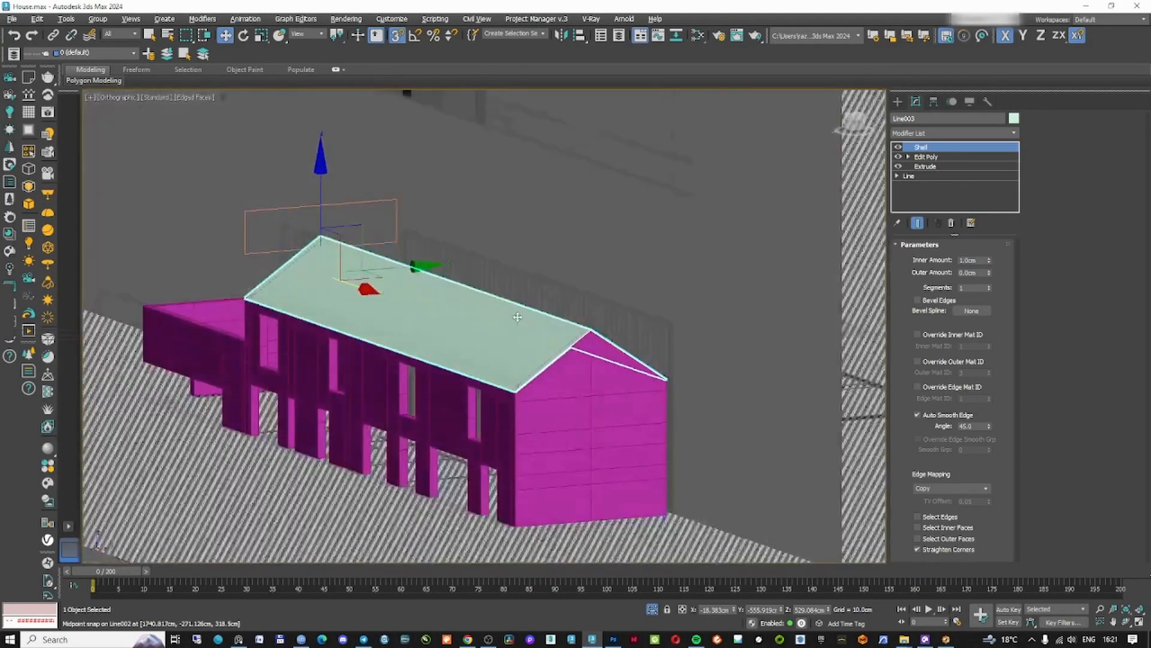
- Insert a Smooth modifier and a second Edit Poly modifier beneath the Shell in the roof's stack
click(926, 156)
click(957, 133)
text(sm)
key(Return)
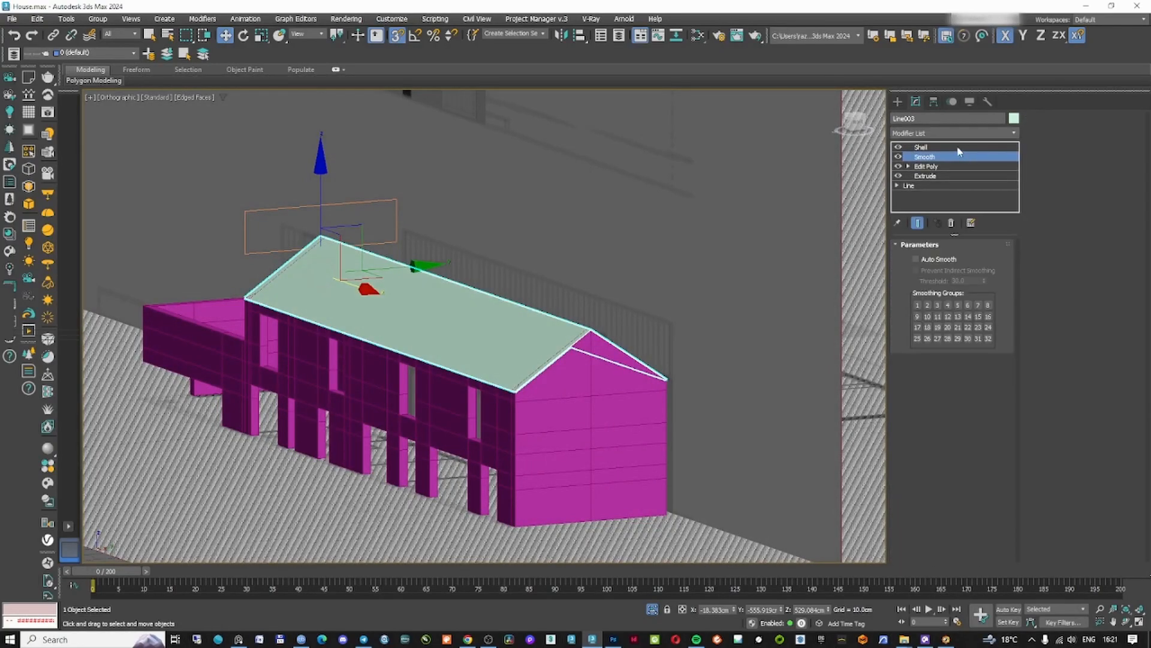
click(945, 135)
click(944, 138)
click(943, 134)
text(ed)
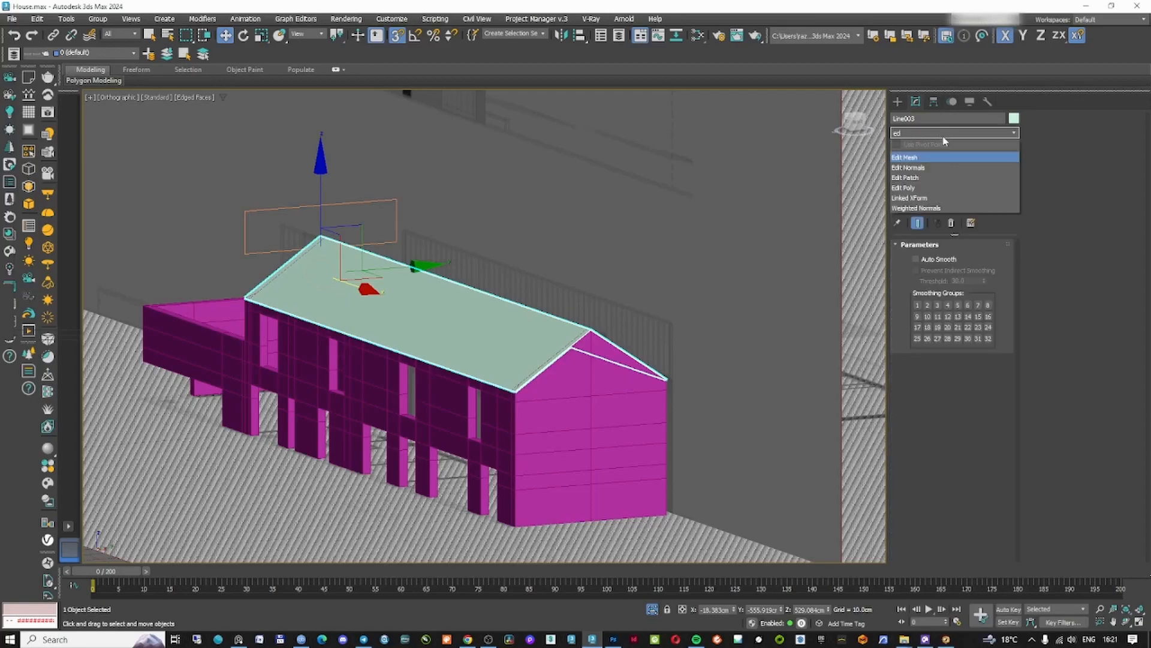
click(926, 190)
- Turn off the roof's Shell modifier in the stack without deleting it
alt+middle_drag(597, 314, 707, 295)
scroll(732, 252, up, 8)
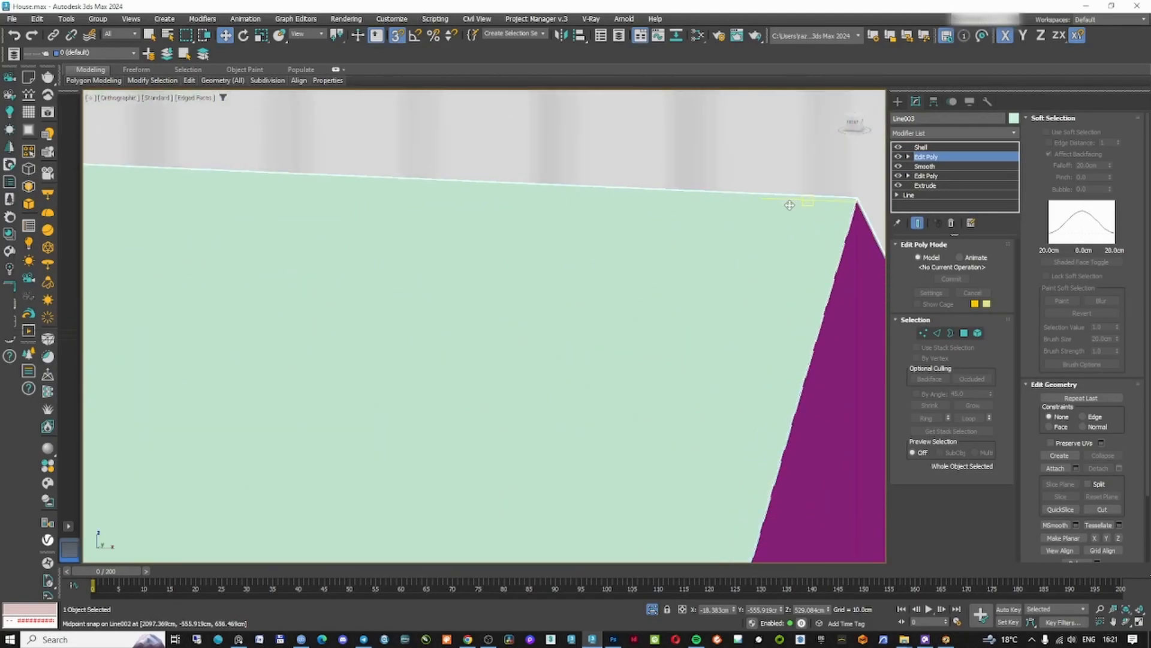
key(F3)
alt+middle_drag(746, 206, 786, 275)
scroll(785, 275, up, 4)
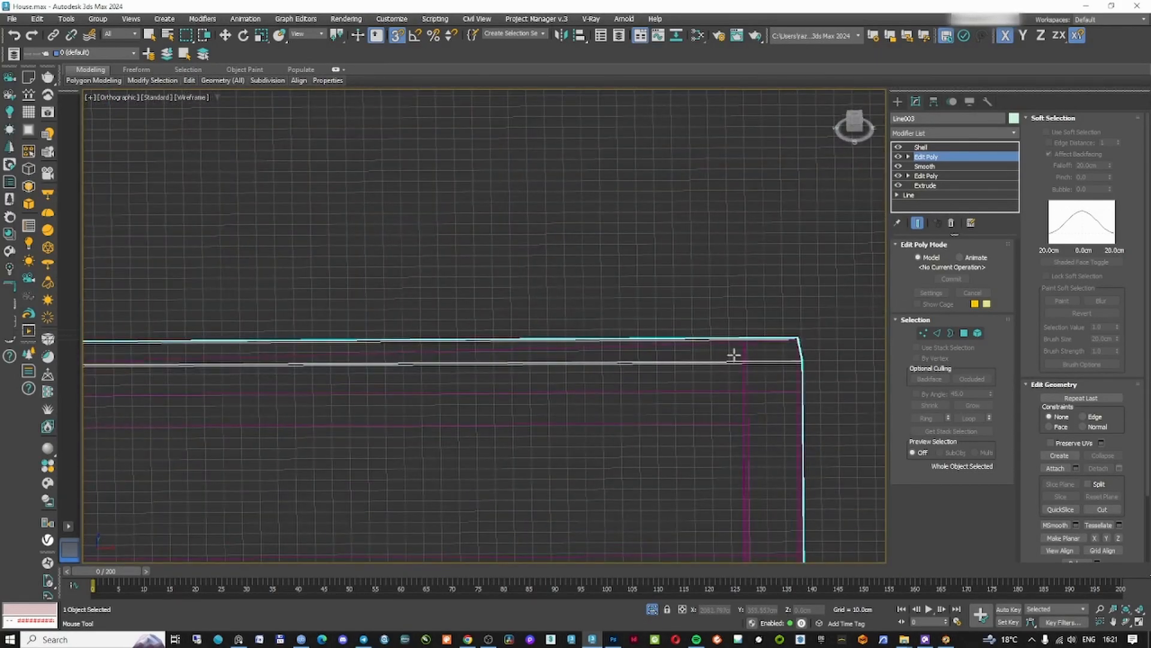
click(898, 148)
middle_drag(740, 362, 719, 319)
scroll(723, 319, down, 2)
key(F3)
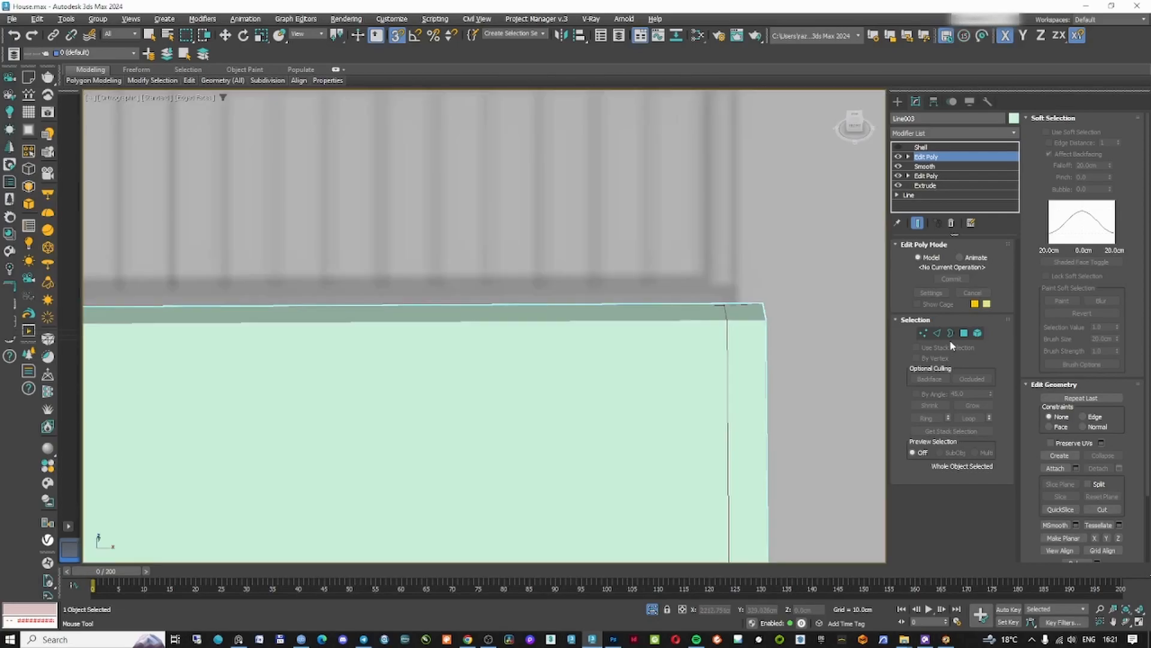
click(964, 333)
click(698, 375)
scroll(689, 364, down, 2)
scroll(701, 335, up, 2)
click(964, 333)
click(928, 135)
text(no)
key(Return)
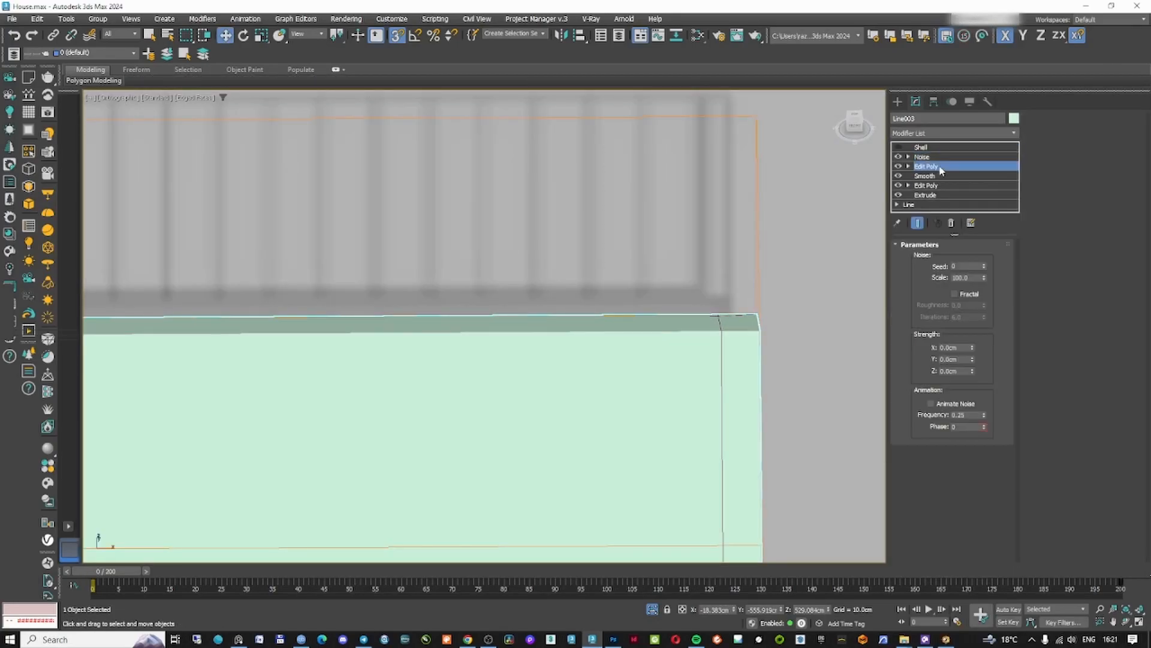
drag(940, 167, 937, 159)
right_click(926, 156)
click(948, 174)
click(935, 132)
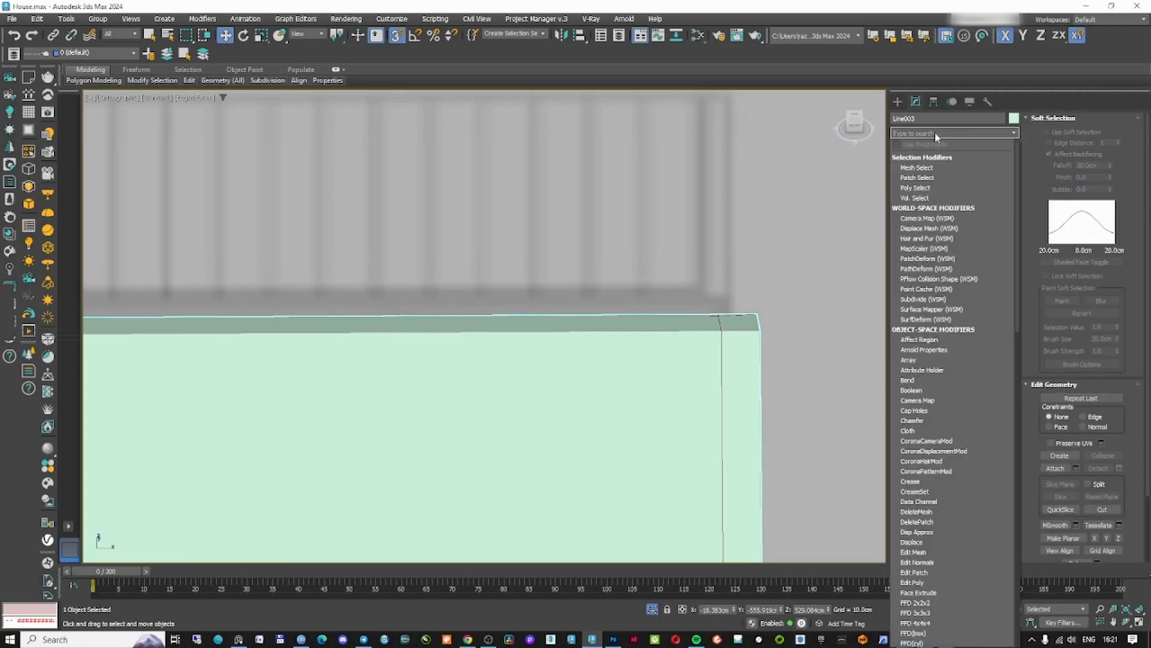
text(no)
key(Return)
- Flip the roof's normals with a Normal modifier and start polygon editing in a new Edit Poly above it
click(965, 132)
text(normal)
key(Return)
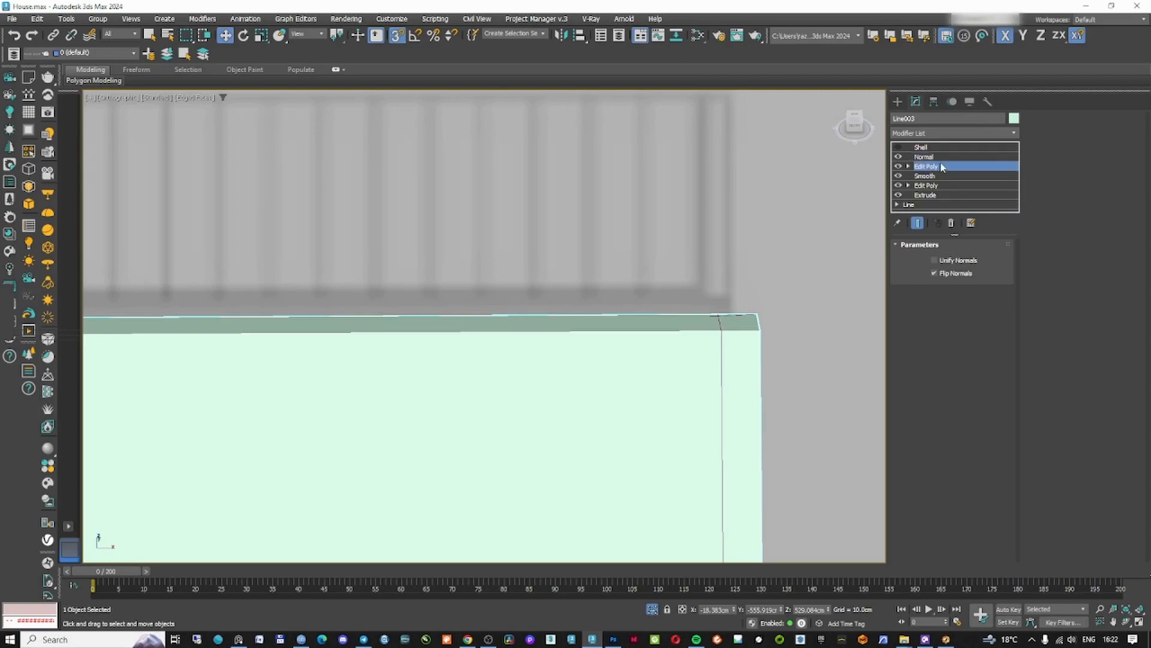
click(964, 333)
- Insert SwiftLoop edge loops across the roof just inside both gable ends
middle_drag(729, 271, 730, 253)
click(730, 255)
key(alt+1)
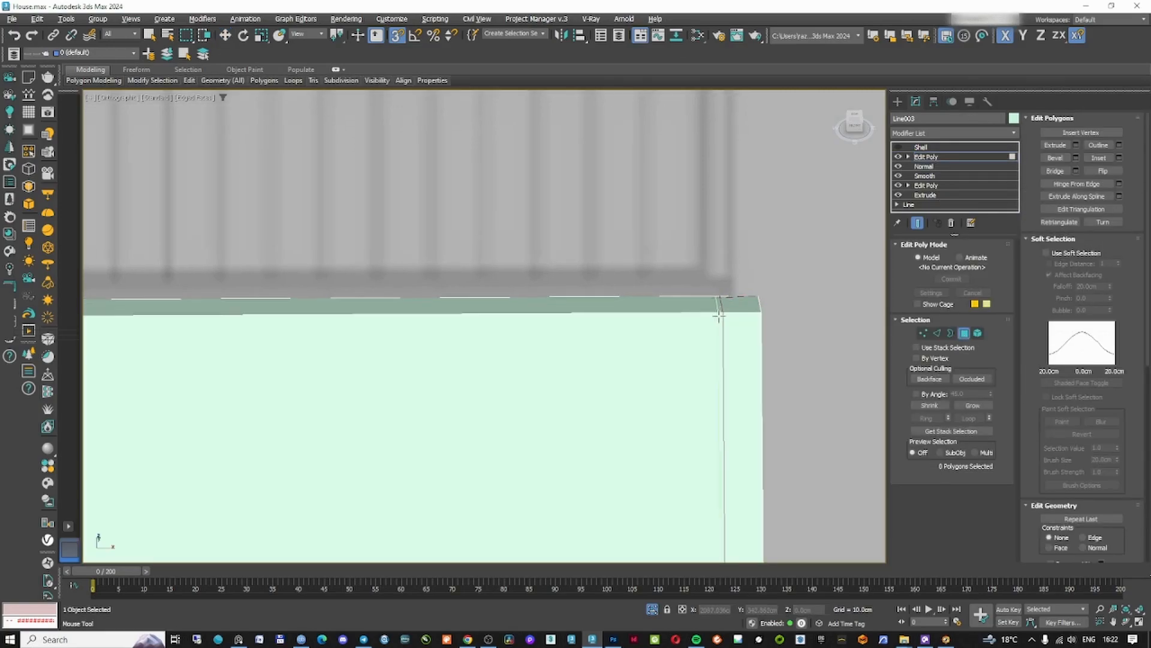
scroll(720, 314, up, 6)
ctrl+click(728, 307)
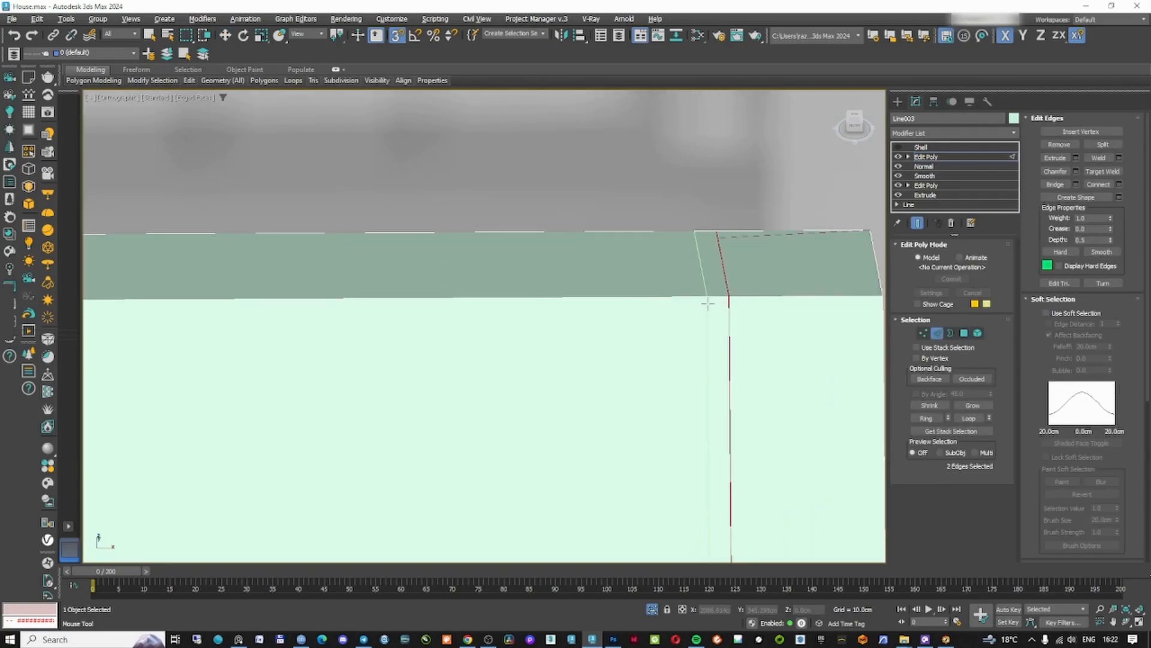
scroll(608, 259, down, 6)
scroll(617, 258, up, 7)
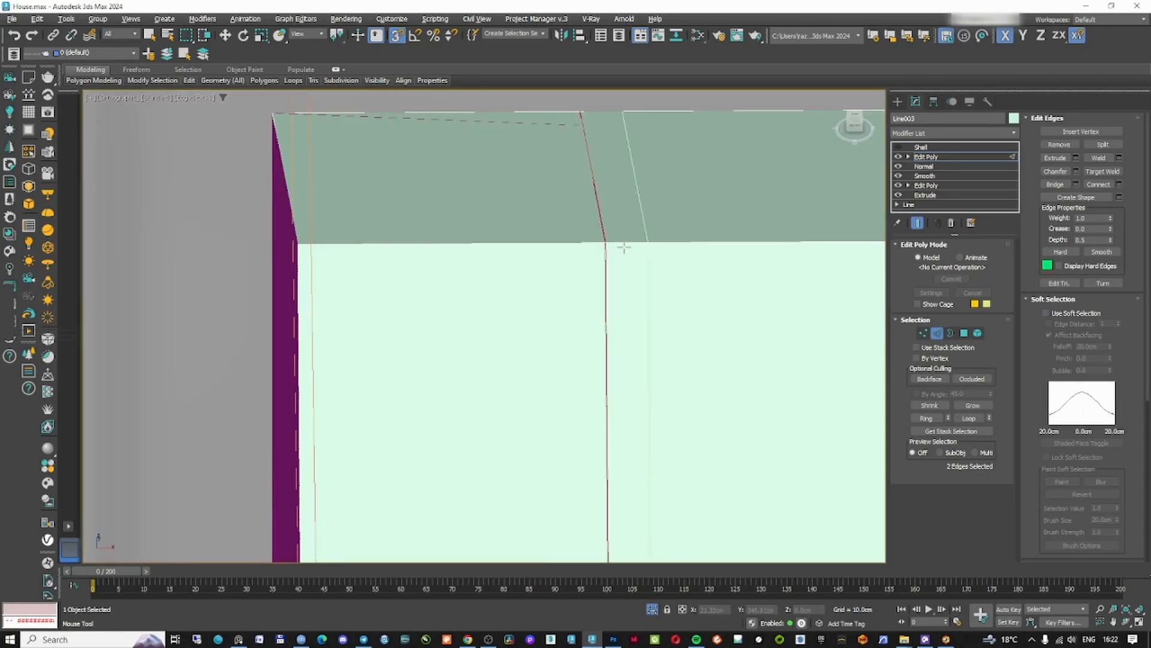
scroll(668, 258, down, 7)
key(w)
middle_drag(671, 347, 605, 413)
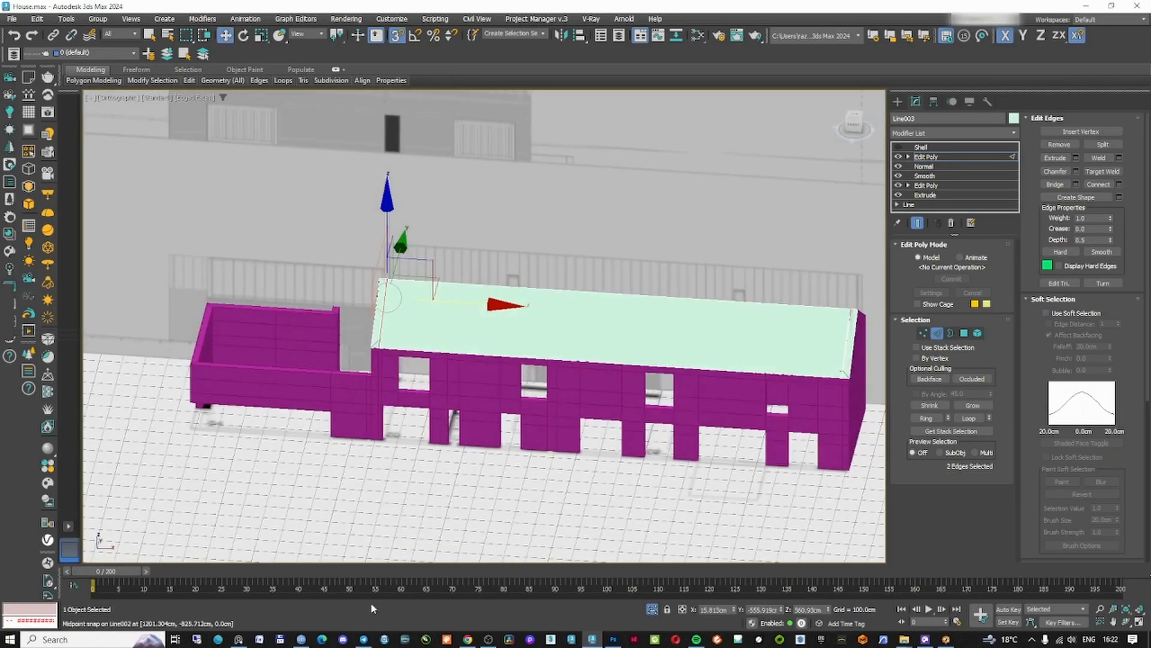
- Check the reference and insert edge loops running lengthwise close to the roof's eaves
click(238, 641)
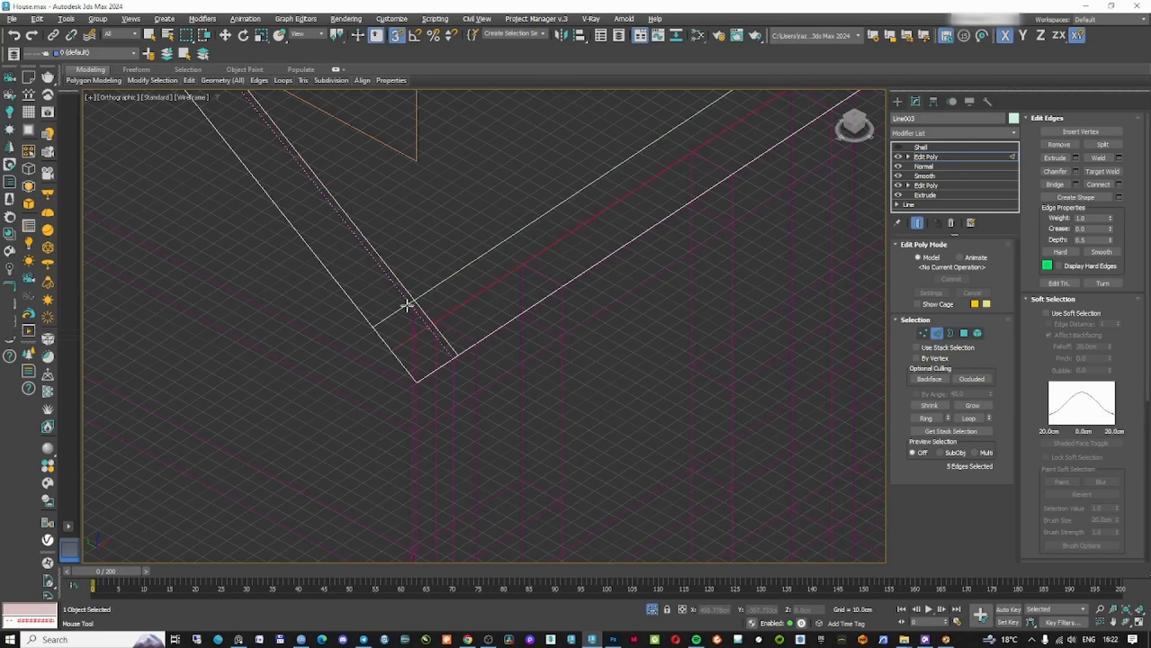
scroll(441, 383, down, 5)
key(w)
key(F3)
alt+middle_drag(442, 386, 547, 342)
scroll(509, 347, down, 2)
key(f)
scroll(545, 336, up, 4)
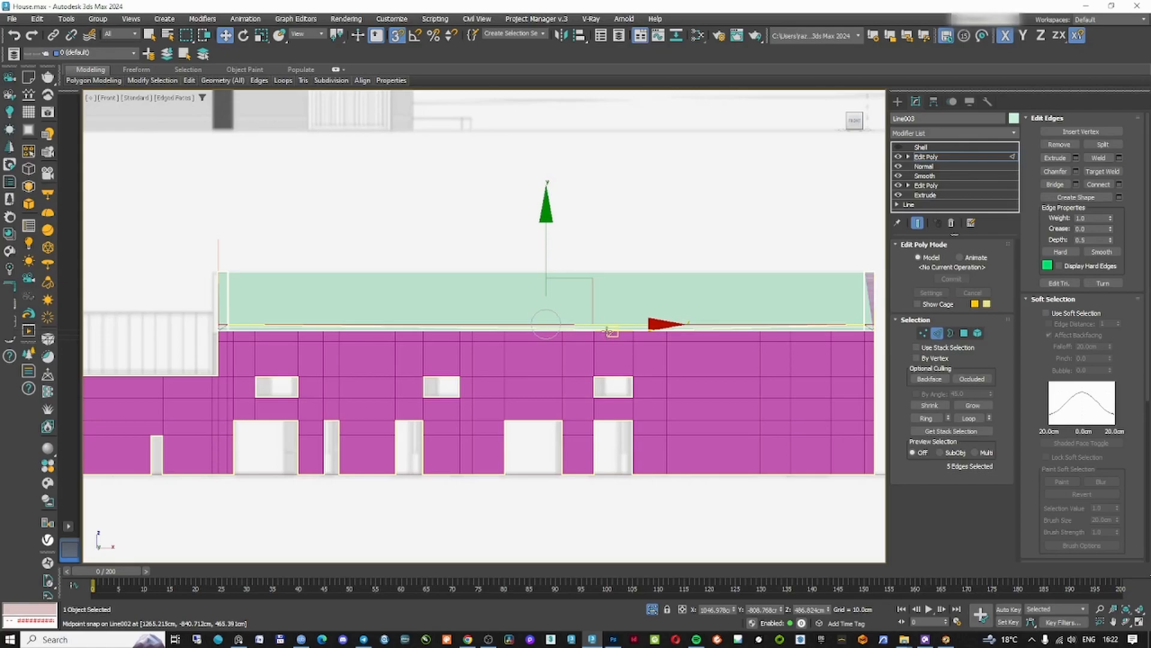
- Insert edge loops across the roof at the sides of the skylights shown on the front elevation drawing
scroll(578, 329, up, 5)
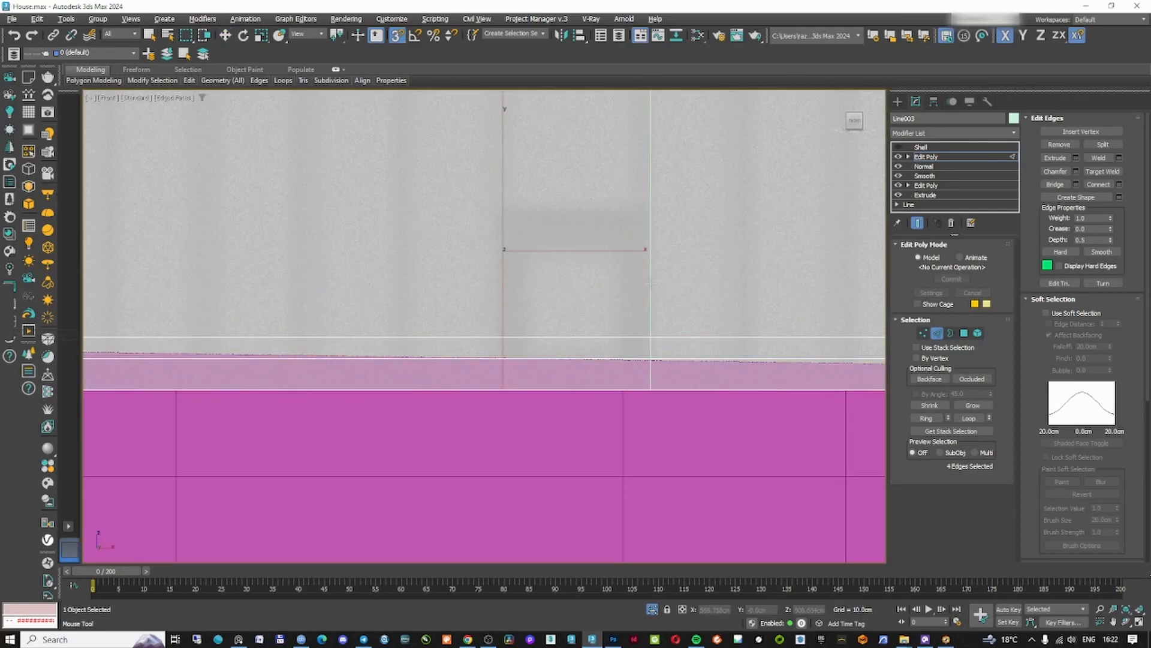
ctrl+double_click(638, 214)
scroll(637, 214, down, 6)
middle_drag(637, 214, 457, 272)
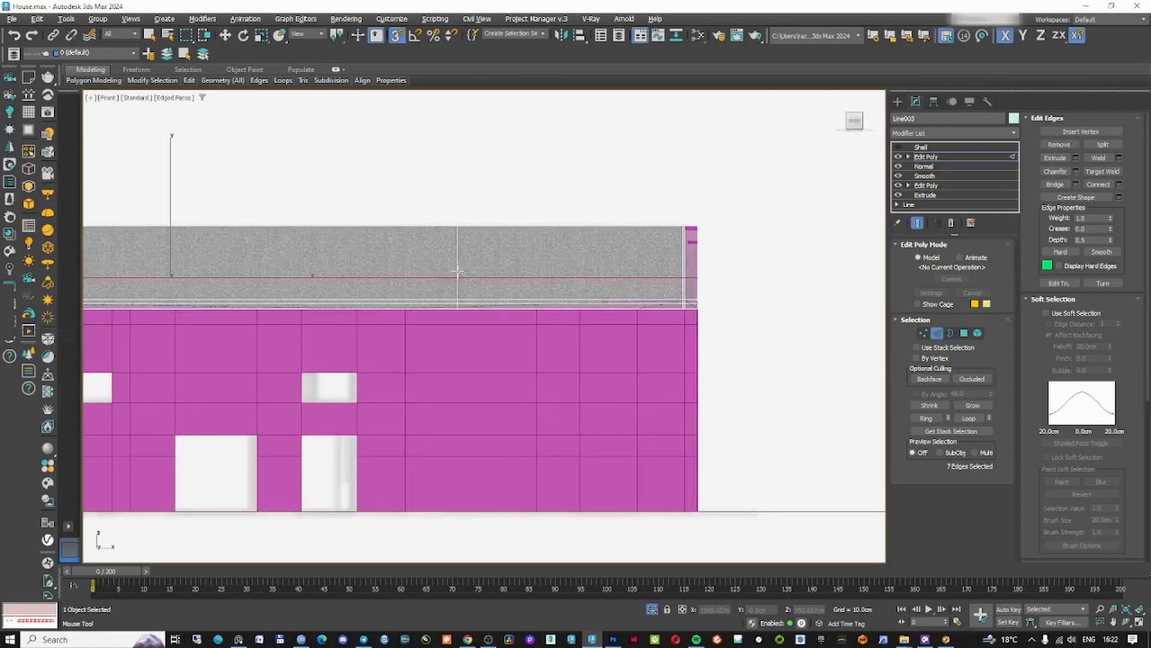
scroll(457, 280, up, 7)
double_click(366, 294)
drag(367, 295, 465, 303)
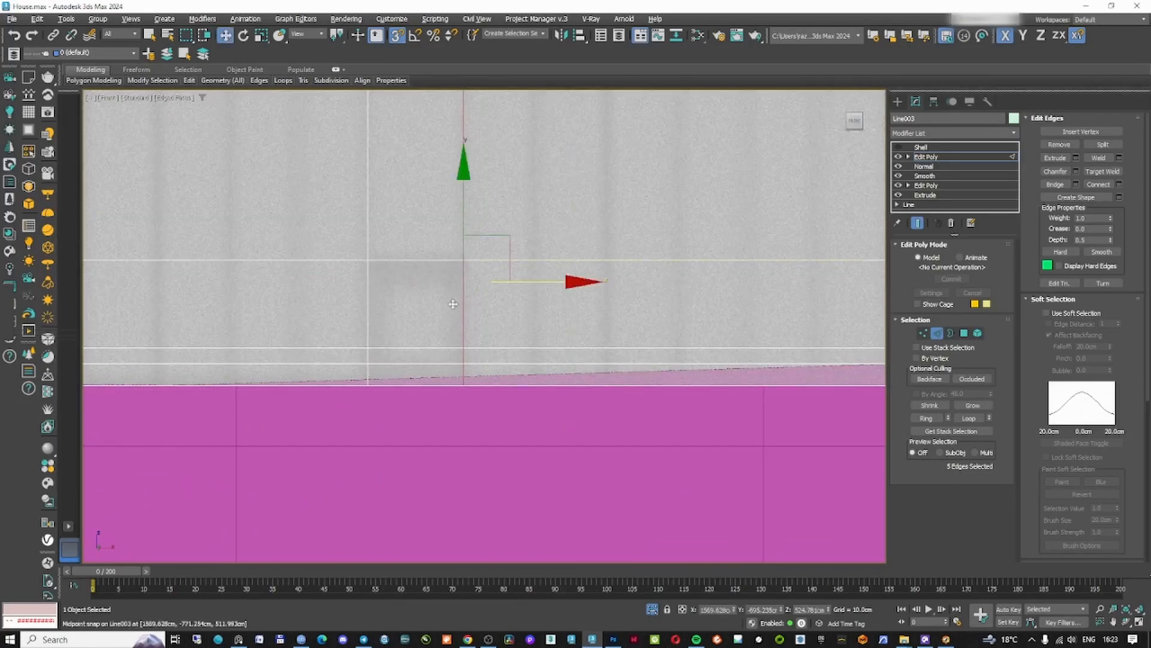
- Select the narrow strip of polygons along the front eave and lower it about 8 cm to form a gutter
key(u)
scroll(471, 303, up, 4)
click(964, 333)
click(635, 265)
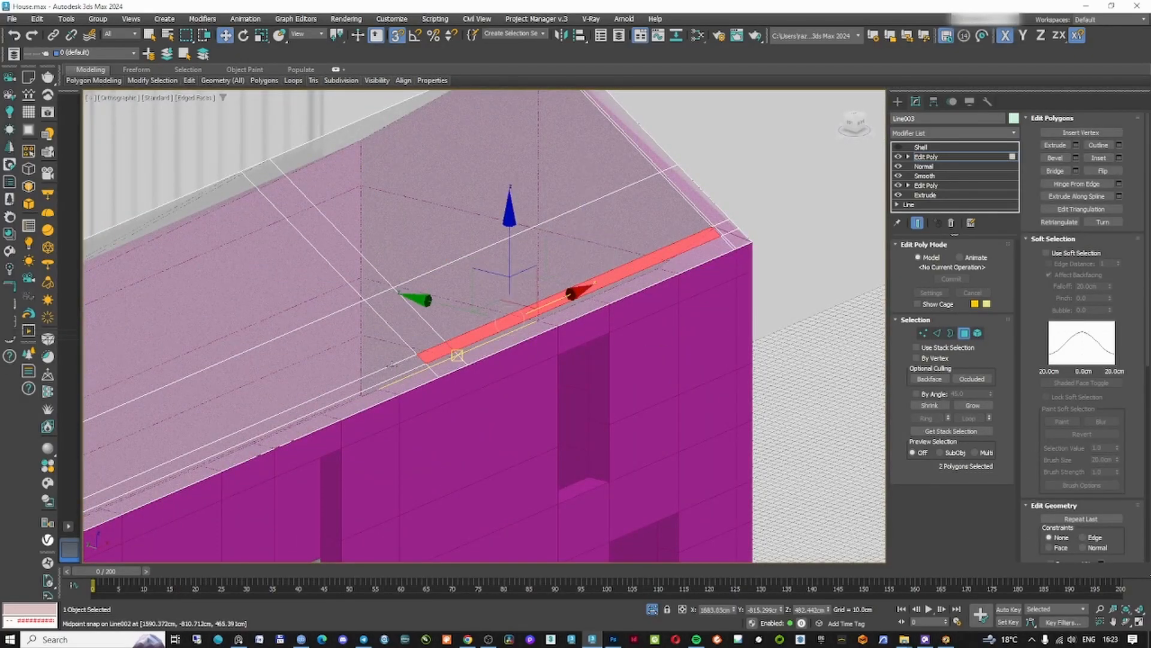
ctrl+click(408, 363)
scroll(409, 363, down, 4)
scroll(176, 473, up, 7)
middle_drag(177, 473, 419, 345)
ctrl+click(350, 372)
scroll(349, 372, down, 6)
scroll(552, 255, up, 5)
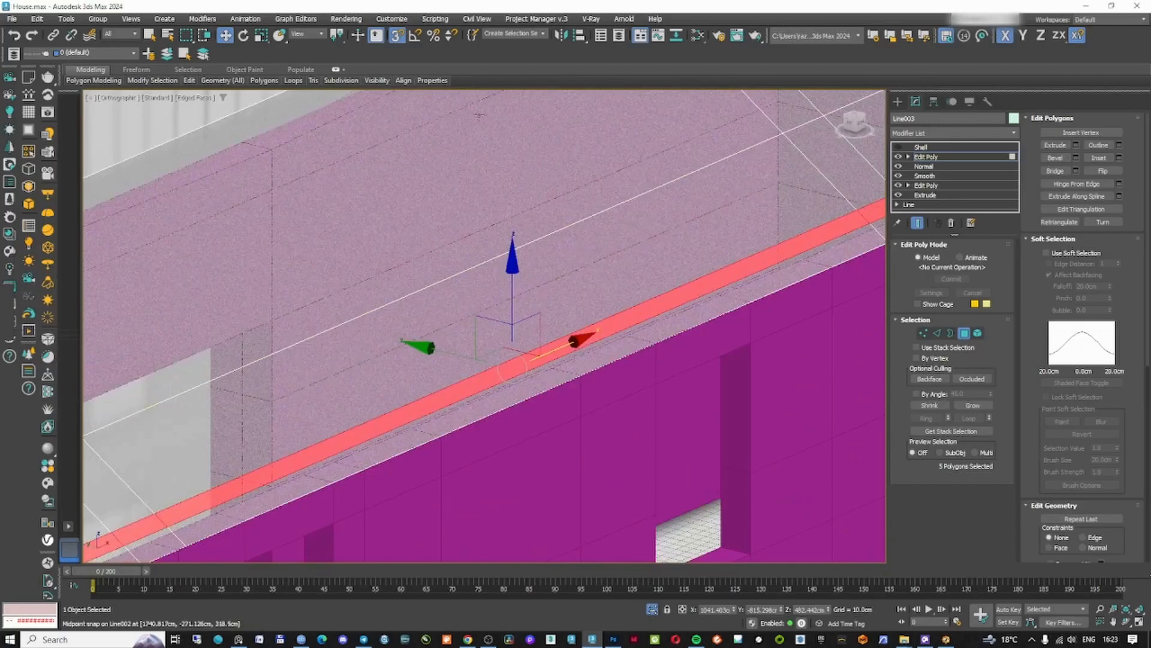
alt+middle_drag(524, 294, 448, 305)
key(f)
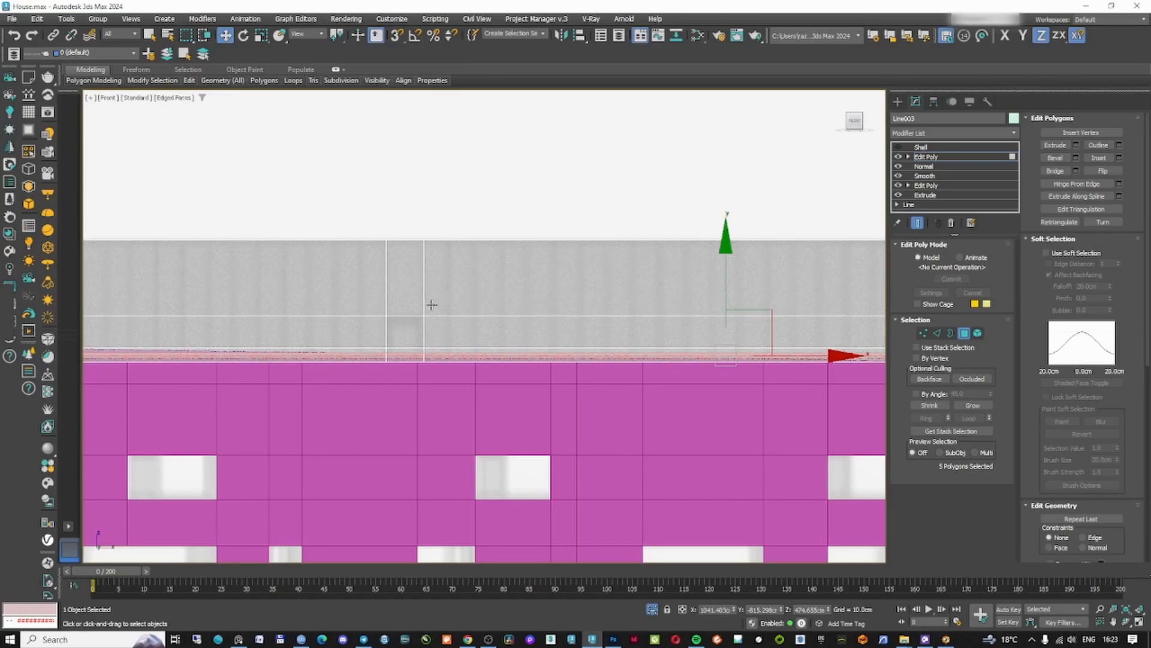
scroll(432, 305, down, 3)
drag(593, 256, 581, 368)
middle_drag(776, 301, 646, 305)
ctrl+drag(700, 236, 676, 388)
ctrl+drag(256, 238, 223, 339)
scroll(246, 317, up, 4)
middle_drag(246, 317, 407, 312)
key(F2)
right_click(406, 307)
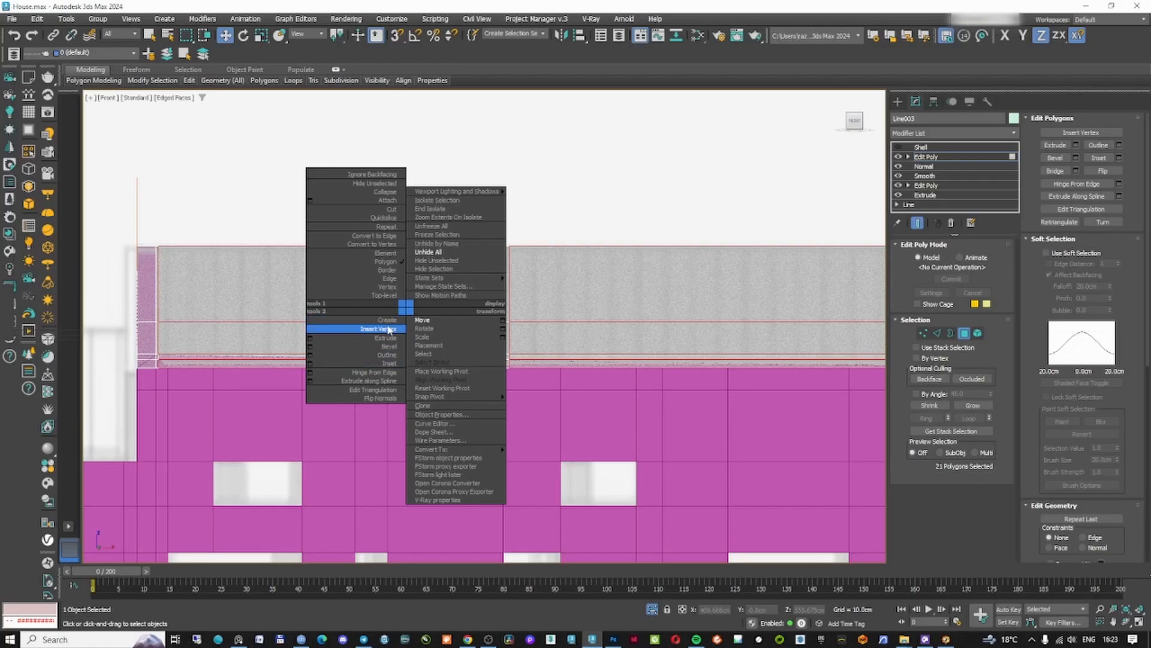
- Connect the lengthwise roof edges between the two skylights with 23 segments to match the drawn seams
click(936, 332)
drag(373, 221, 386, 393)
ctrl+drag(698, 225, 721, 440)
scroll(721, 441, down, 5)
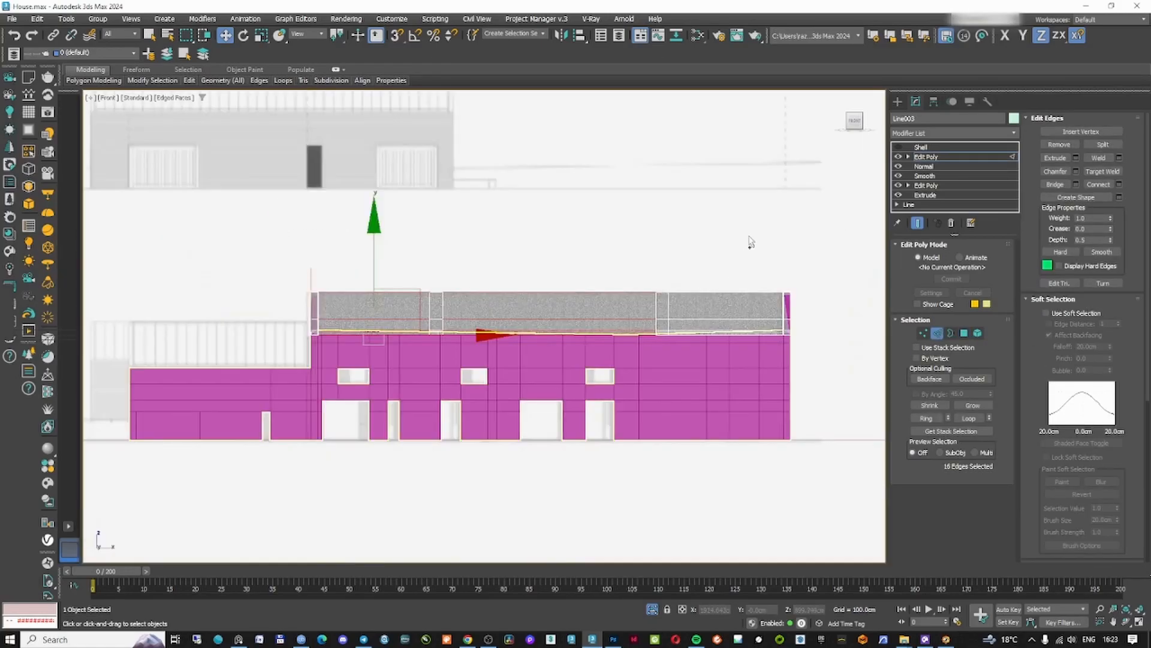
ctrl+drag(749, 249, 735, 360)
scroll(730, 306, up, 3)
right_click(731, 306)
click(689, 320)
drag(492, 334, 519, 280)
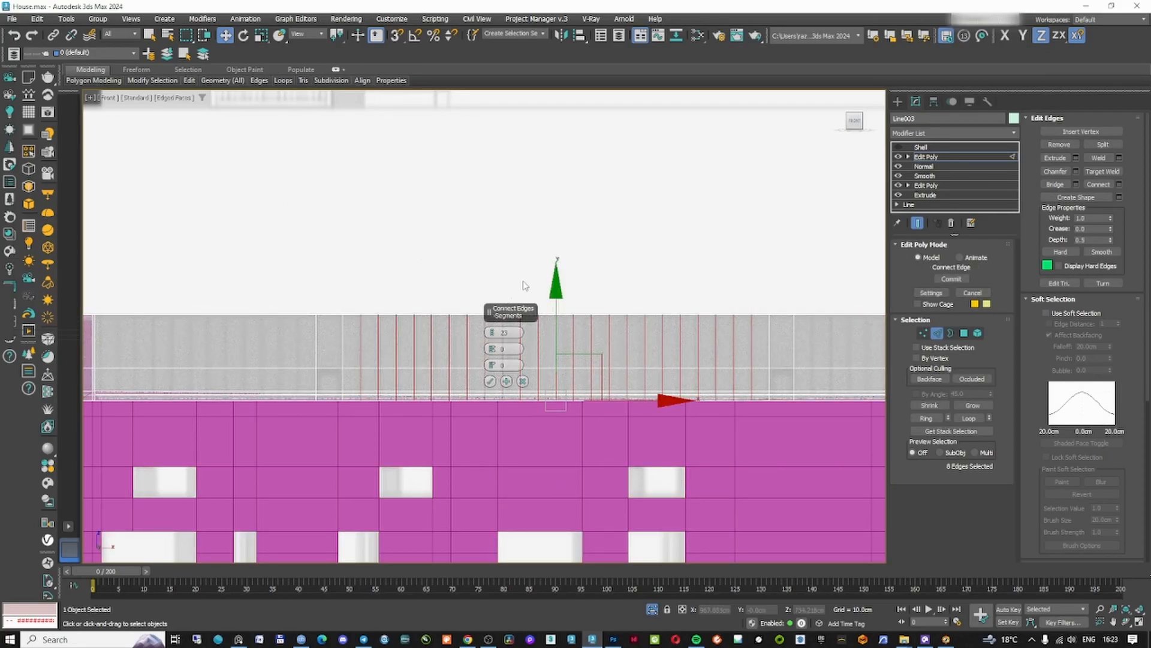
click(491, 382)
- Connect the lengthwise edges of the roof section between the left gable and the first skylight with 11 segments
middle_drag(294, 358, 509, 331)
scroll(509, 331, up, 3)
drag(423, 211, 408, 401)
right_click(435, 307)
click(407, 339)
drag(493, 334, 501, 357)
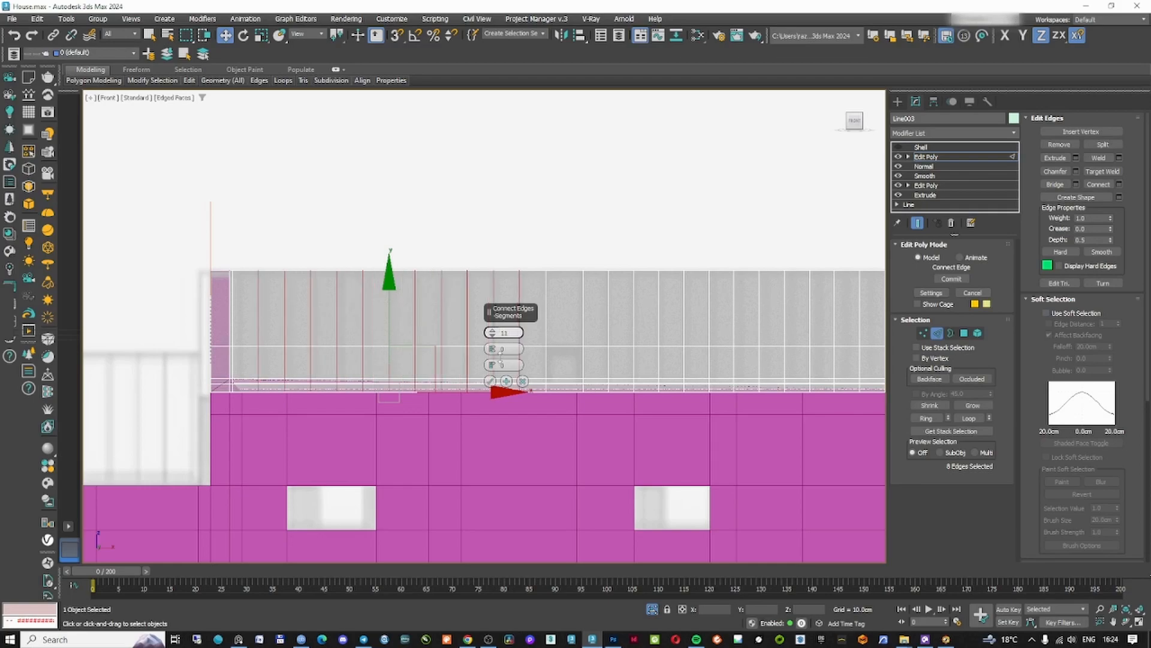
click(491, 382)
- Connect the lengthwise edges of the roof section between the second skylight and the right gable with 11 segments
middle_drag(840, 335, 107, 381)
drag(612, 264, 595, 446)
right_click(595, 363)
click(498, 401)
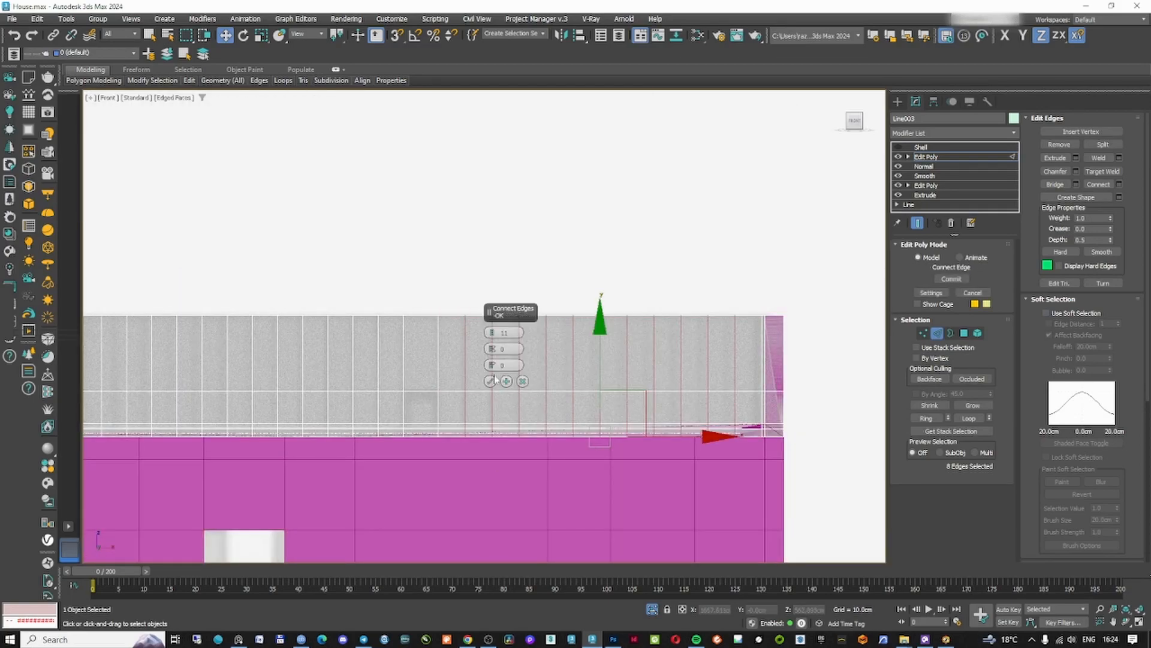
click(491, 381)
- Examine the metal roof seams and skylights in the reference photo of the house
alt+middle_drag(658, 376, 796, 367)
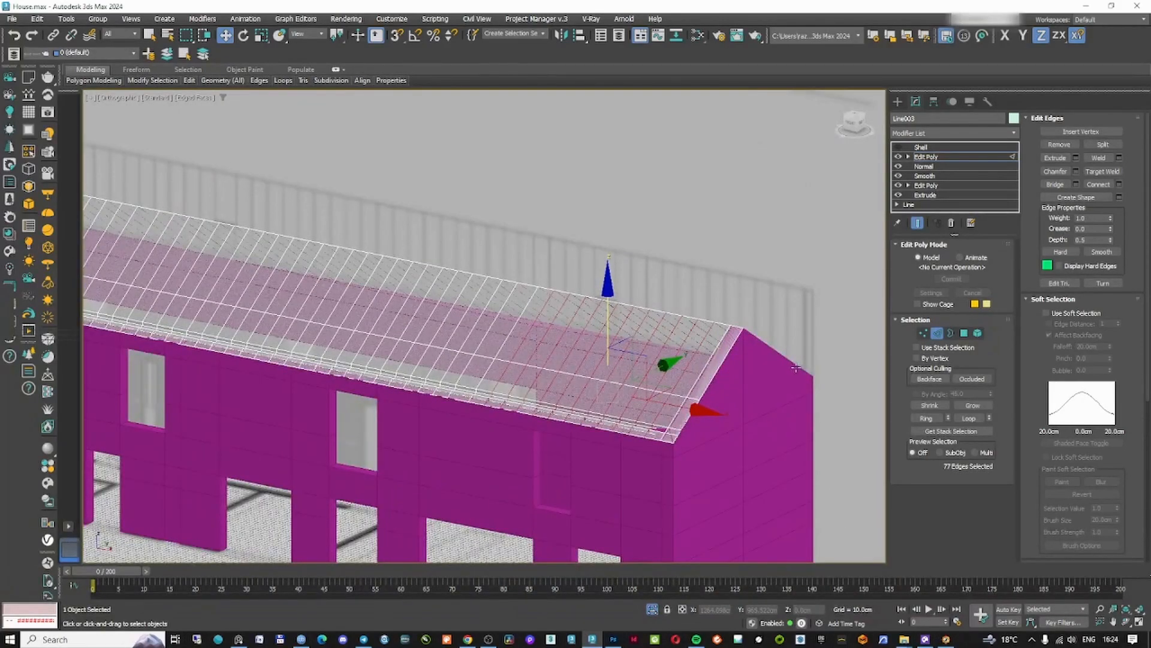
click(239, 641)
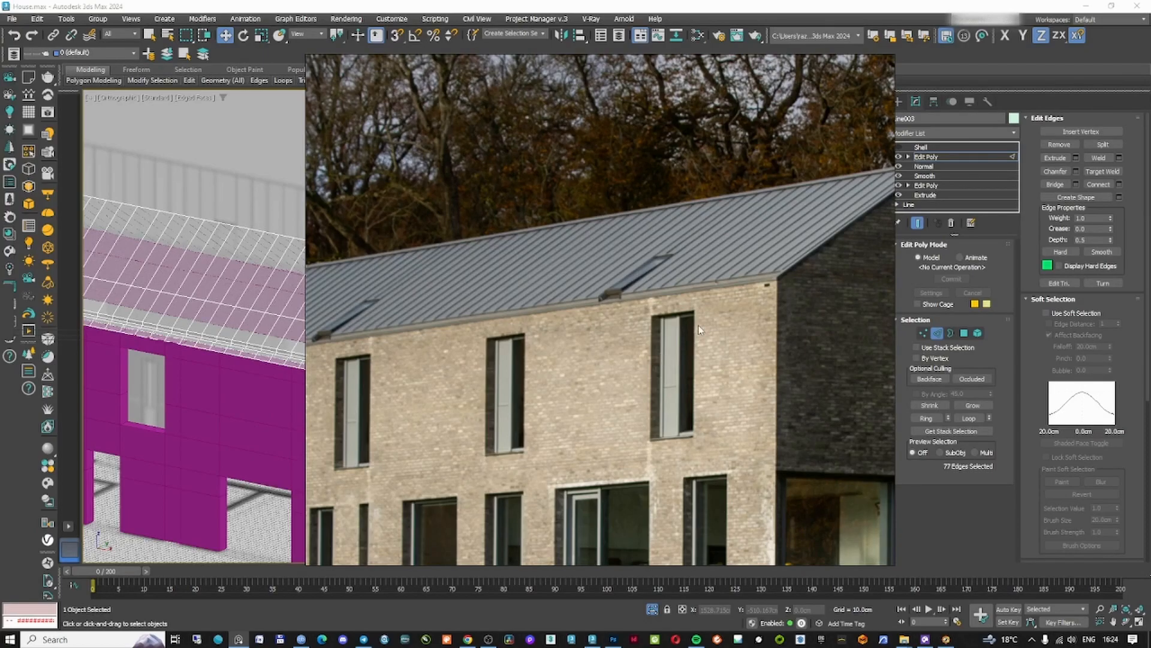
click(1086, 6)
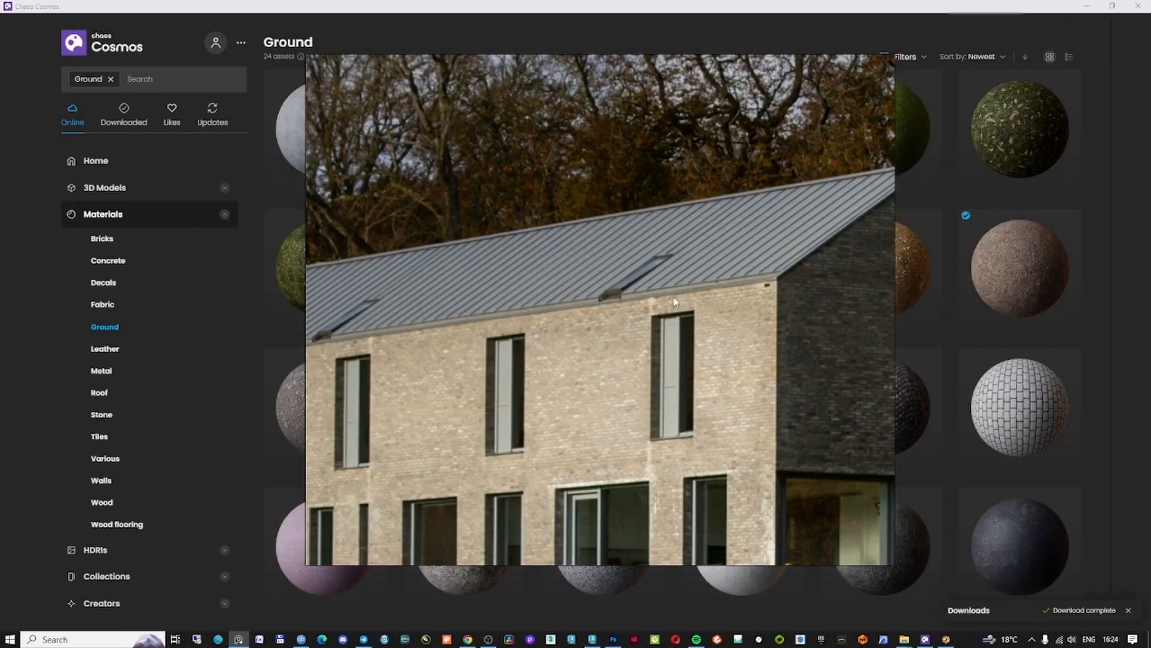
click(593, 639)
scroll(614, 345, up, 3)
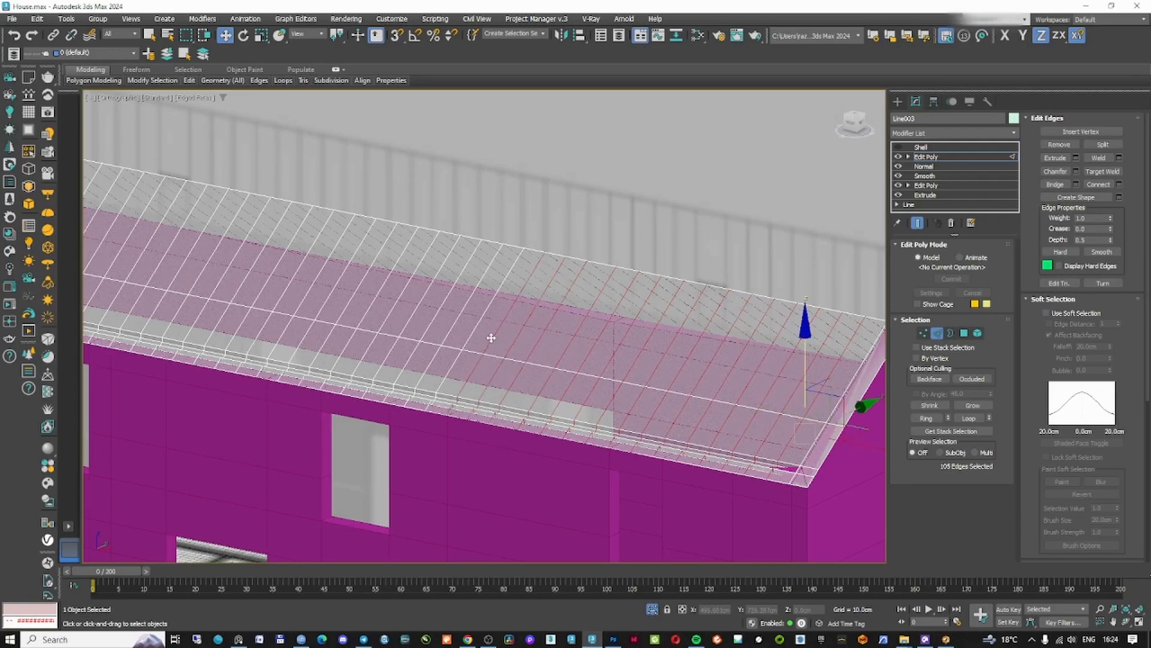
- Select the roof's panel polygons along with the edge strip at the right gable
click(964, 334)
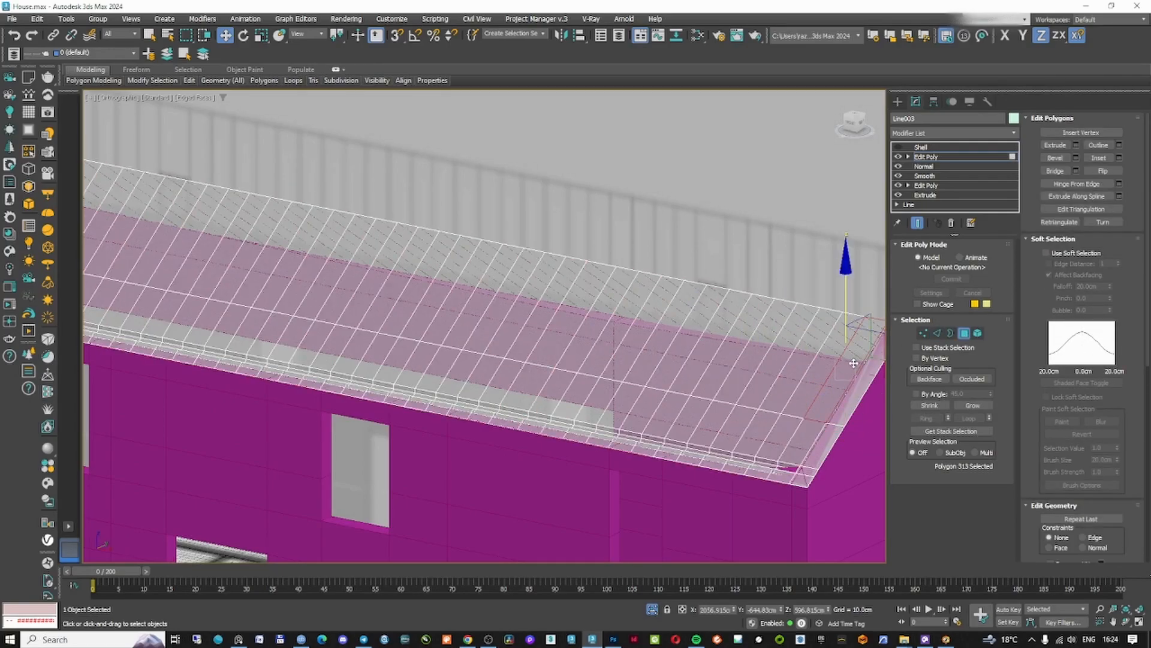
double_click(853, 363)
alt+middle_drag(854, 363, 748, 377)
key(f)
scroll(710, 324, up, 8)
key(F3)
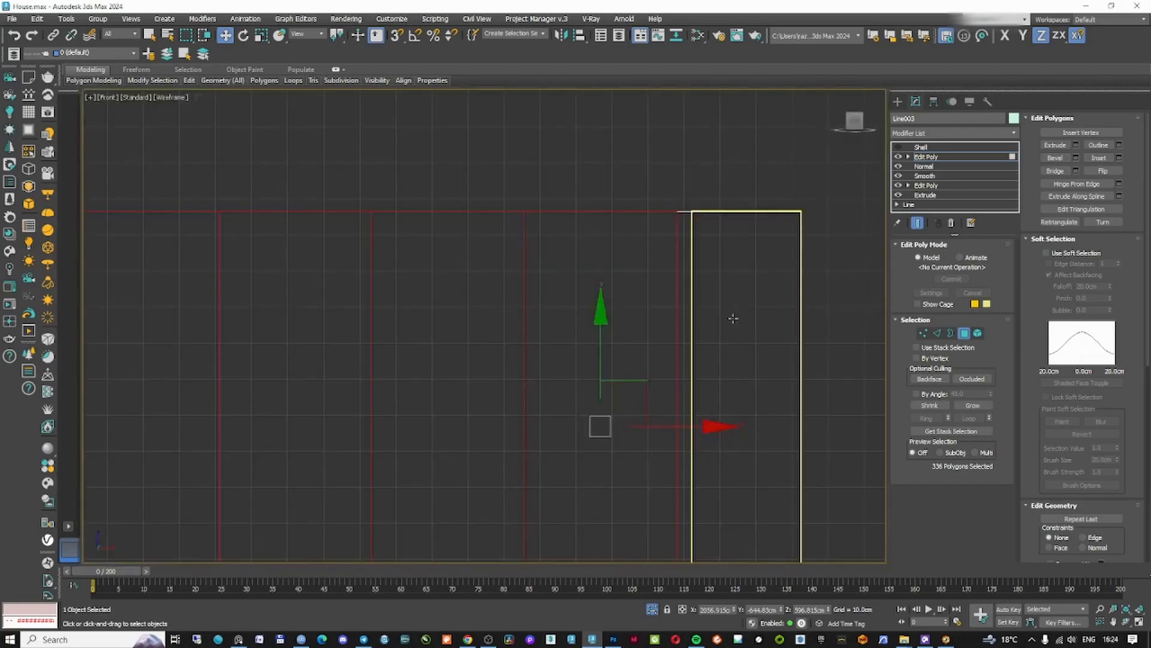
scroll(737, 304, down, 6)
scroll(750, 429, up, 5)
scroll(720, 428, down, 7)
alt+middle_drag(716, 422, 699, 449)
key(F3)
scroll(702, 420, up, 8)
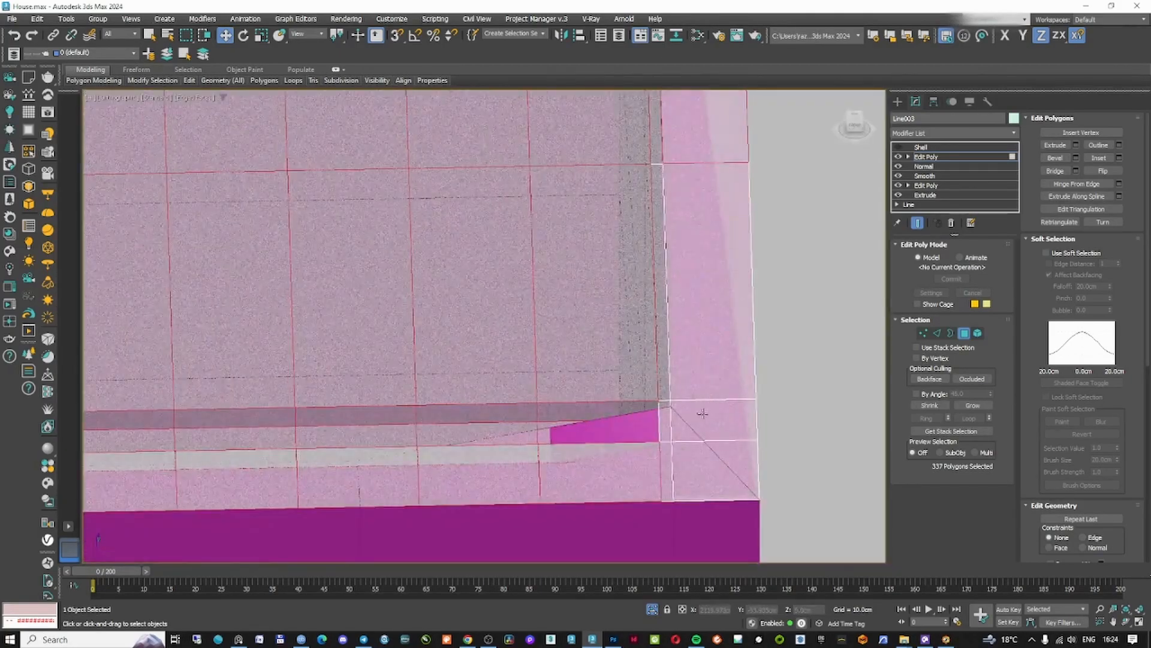
- Add the remaining corner and edge polygons at both gable ends to the roof selection
ctrl+click(708, 477)
scroll(710, 451, down, 10)
scroll(622, 429, up, 9)
ctrl+click(592, 420)
ctrl+click(590, 329)
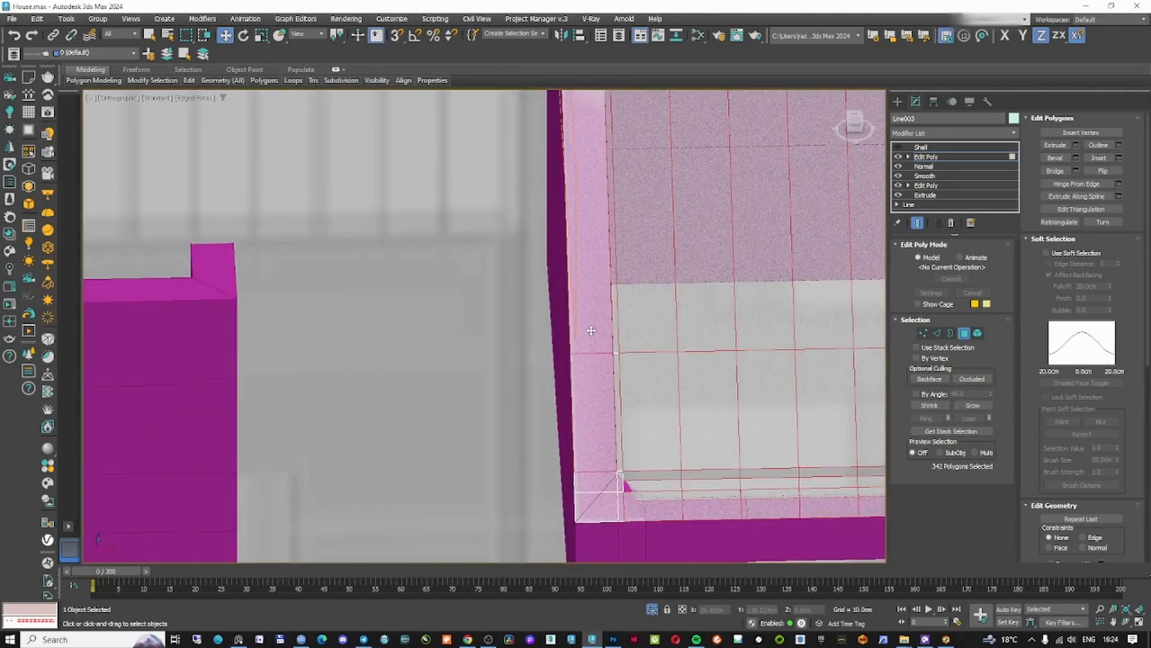
ctrl+click(597, 499)
scroll(607, 437, down, 4)
scroll(608, 434, down, 6)
scroll(627, 409, up, 10)
scroll(567, 419, down, 6)
scroll(575, 453, up, 4)
- Detach the two skylight polygons from the front slope of the roof and leave the polygon level
click(545, 451)
middle_drag(571, 452, 521, 428)
scroll(648, 419, down, 6)
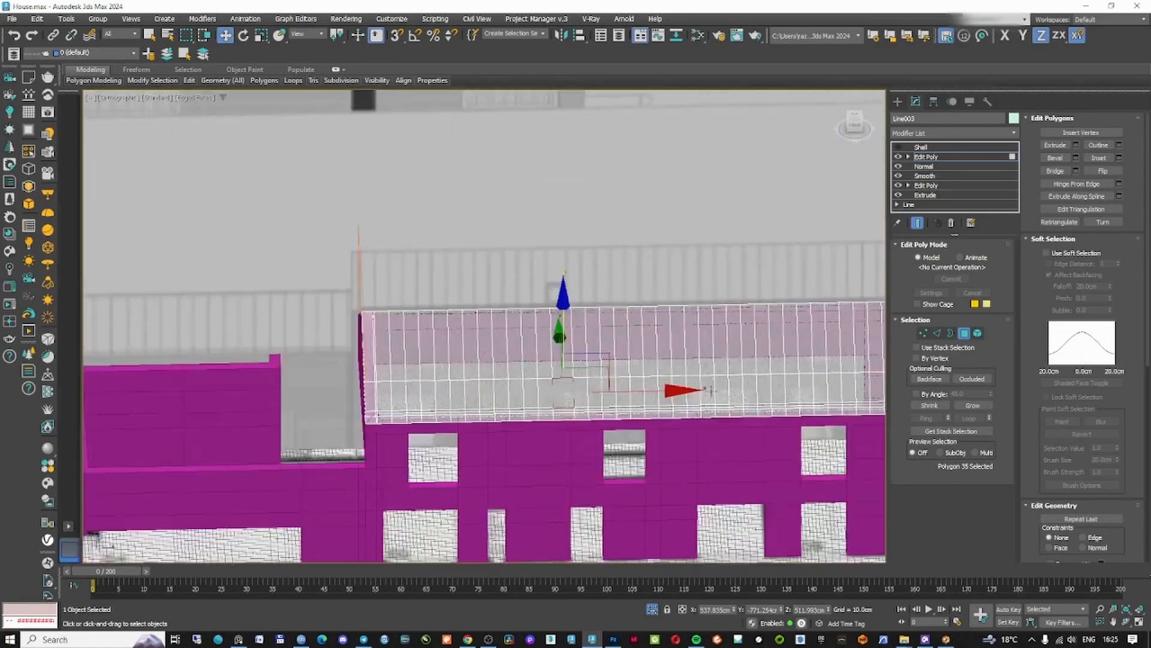
scroll(713, 393, up, 6)
scroll(716, 391, down, 6)
scroll(667, 401, up, 3)
ctrl+click(676, 400)
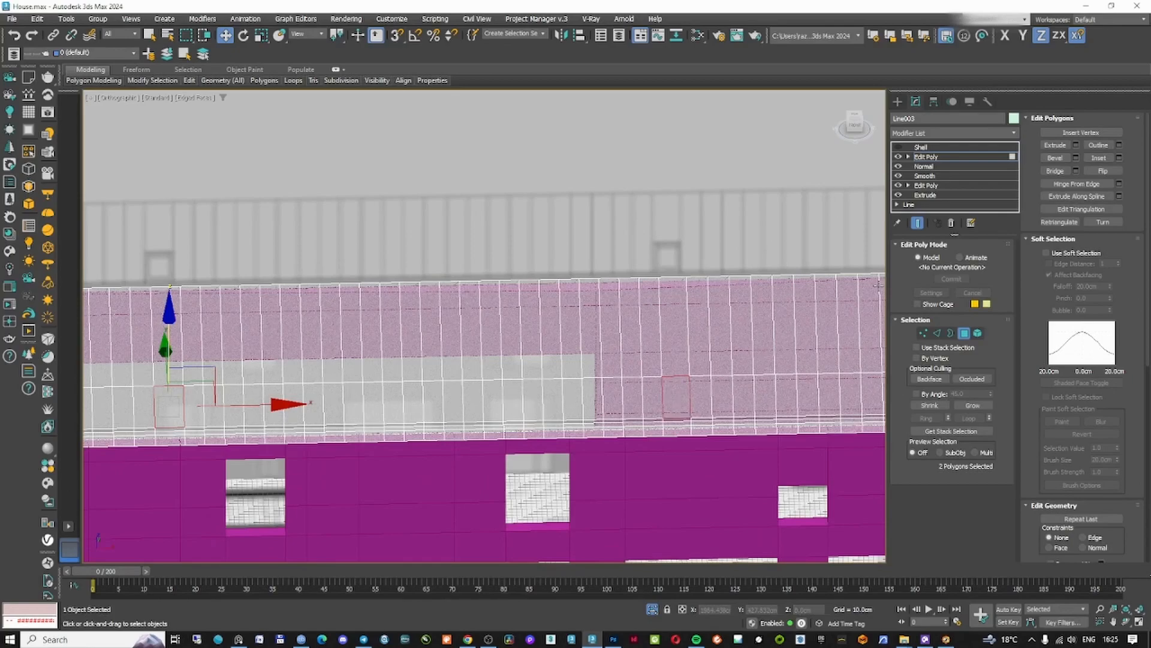
scroll(1061, 440, down, 5)
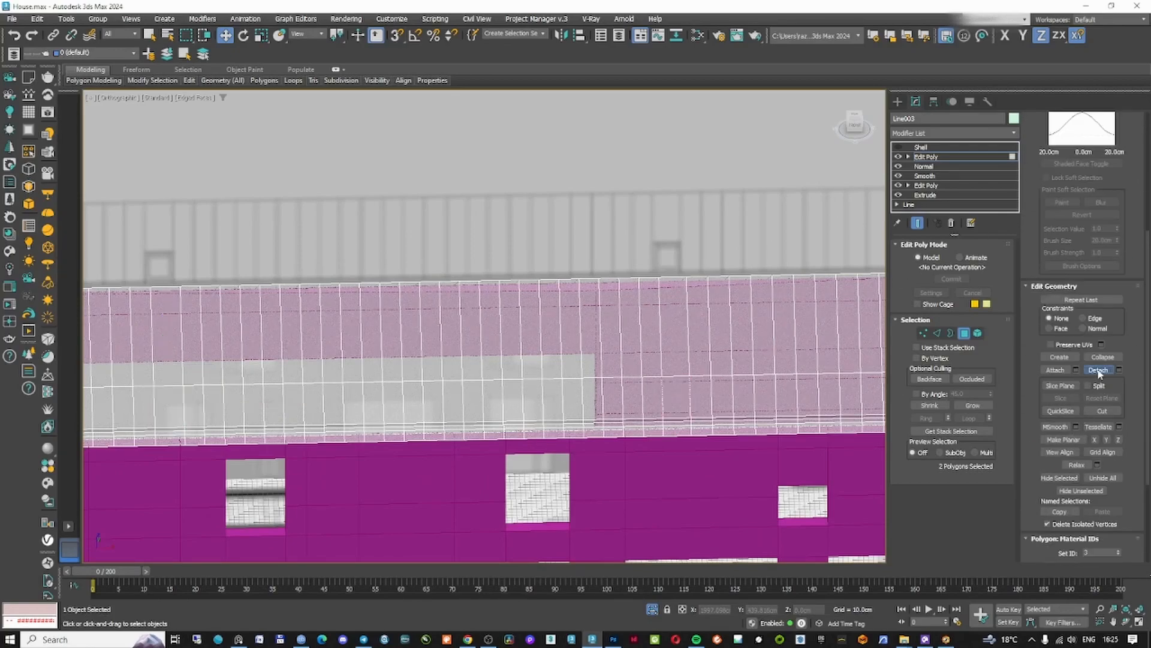
click(964, 334)
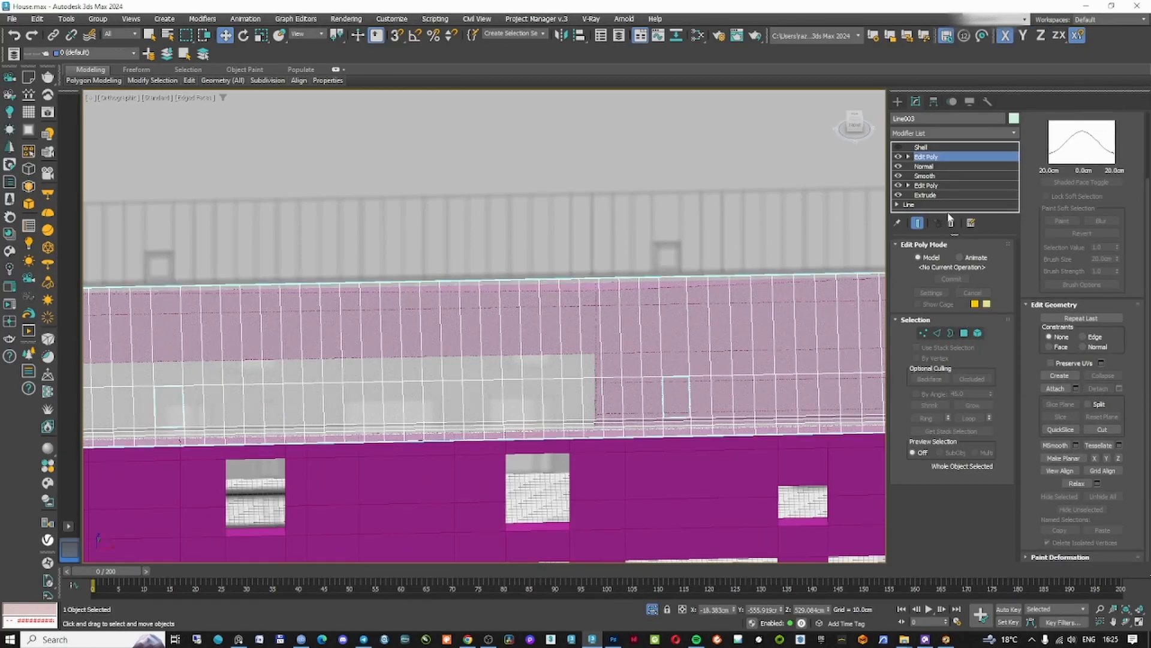
- Add an Edit Poly modifier above the roof's Shell modifier and open its polygon level
click(923, 147)
click(930, 133)
text(ed)
click(916, 189)
click(964, 334)
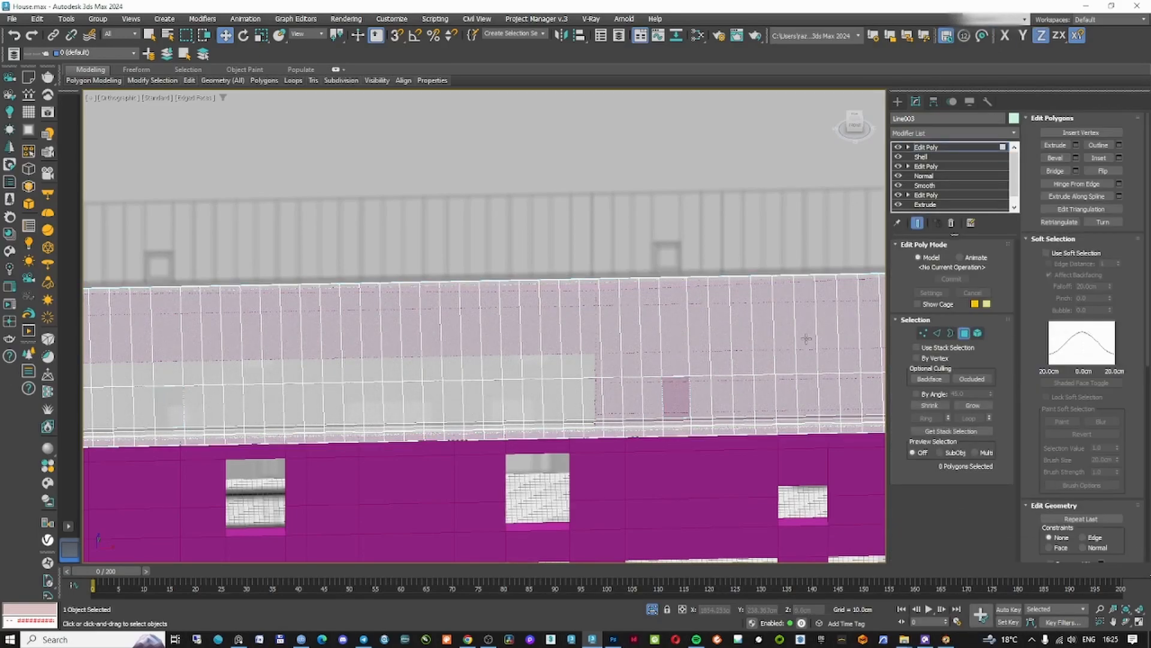
- Select all polygons of the roof, excluding those at the upper corner of the right gable
middle_drag(814, 336, 560, 344)
key(ctrl+a)
scroll(695, 387, up, 9)
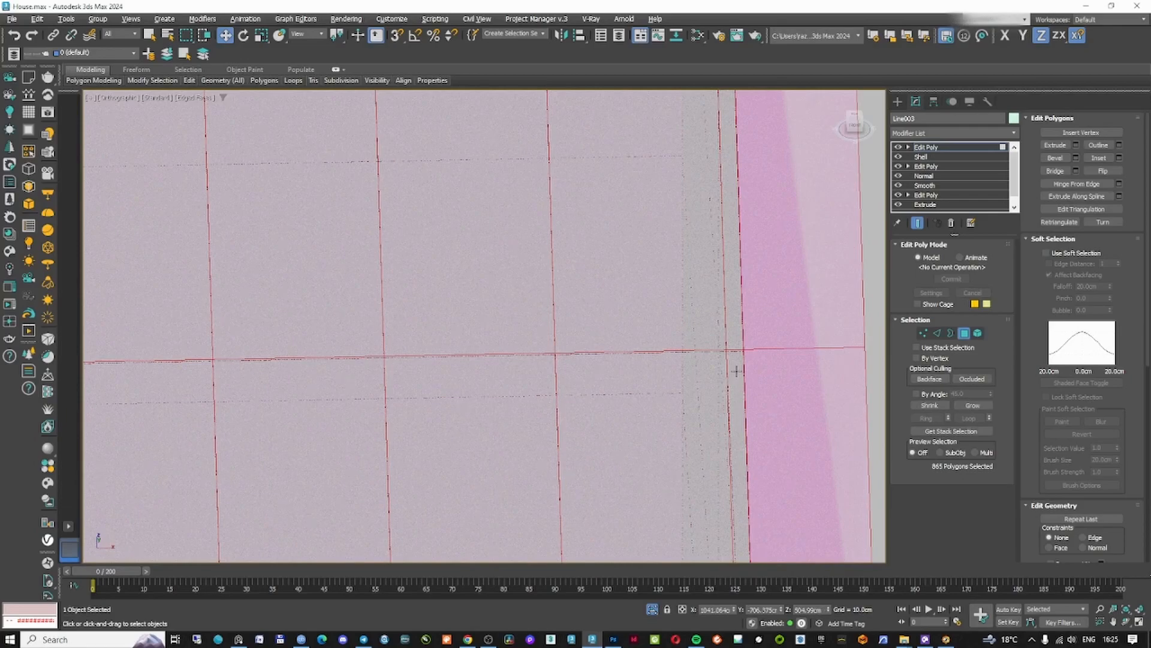
scroll(736, 349, down, 5)
scroll(621, 192, up, 6)
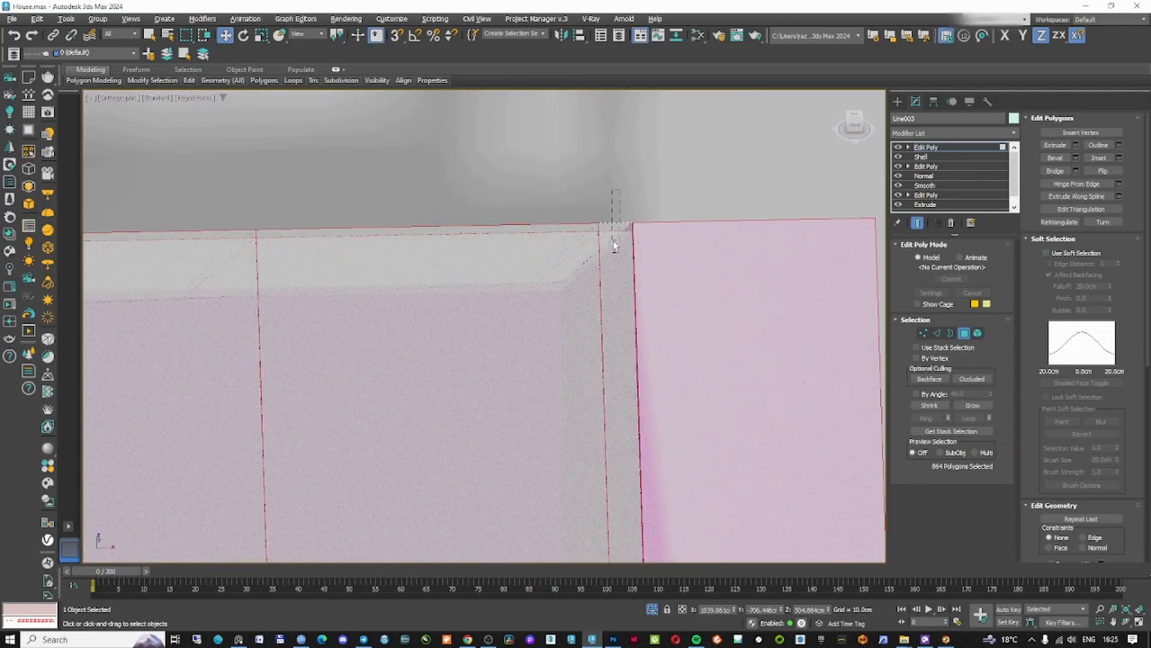
alt+drag(610, 241, 610, 242)
- Remove the remaining gable edge polygons from the roof selection, working in the wireframe front view
key(f)
key(z)
scroll(809, 298, up, 11)
key(F3)
alt+drag(658, 196, 647, 253)
scroll(648, 254, down, 8)
scroll(648, 360, up, 12)
alt+click(655, 416)
- Expand the seam edge selection with Ring and add the missing edges near the left gable
scroll(658, 244, down, 10)
scroll(447, 125, up, 10)
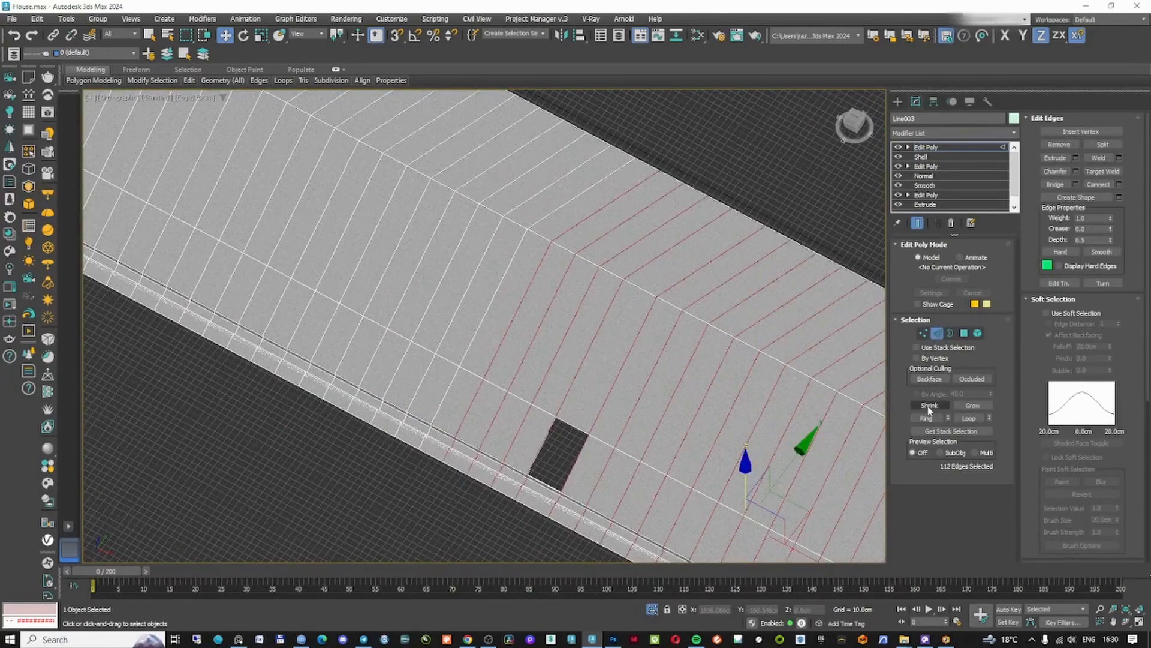
click(926, 418)
scroll(574, 337, down, 6)
scroll(384, 260, up, 8)
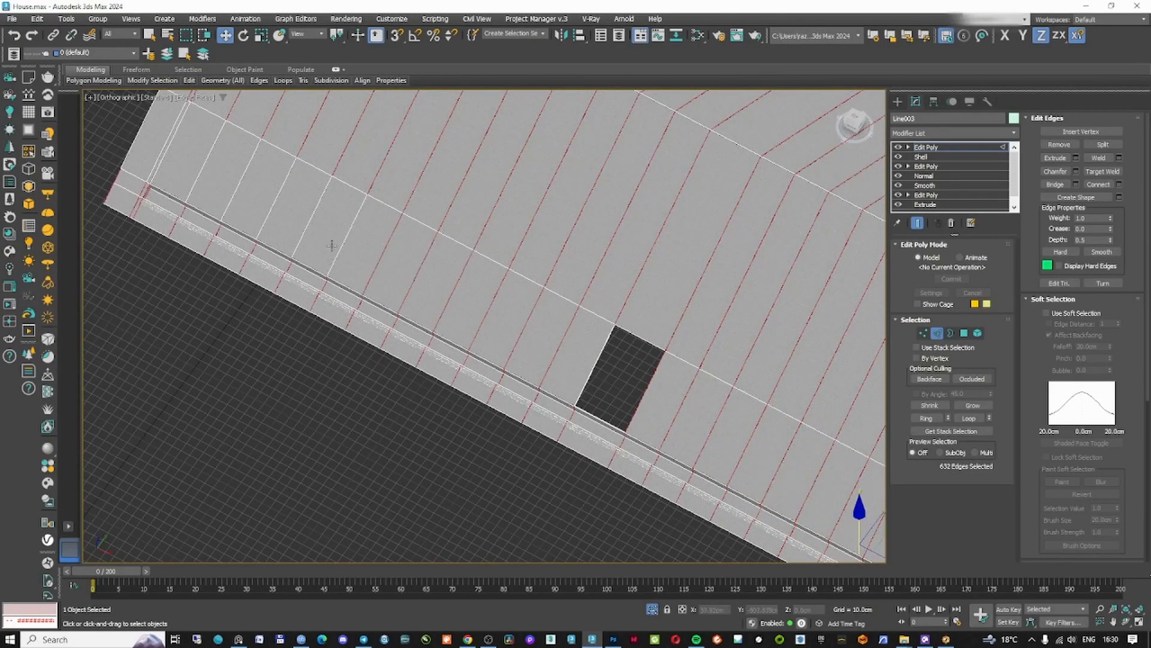
ctrl+click(200, 175)
middle_drag(201, 175, 263, 337)
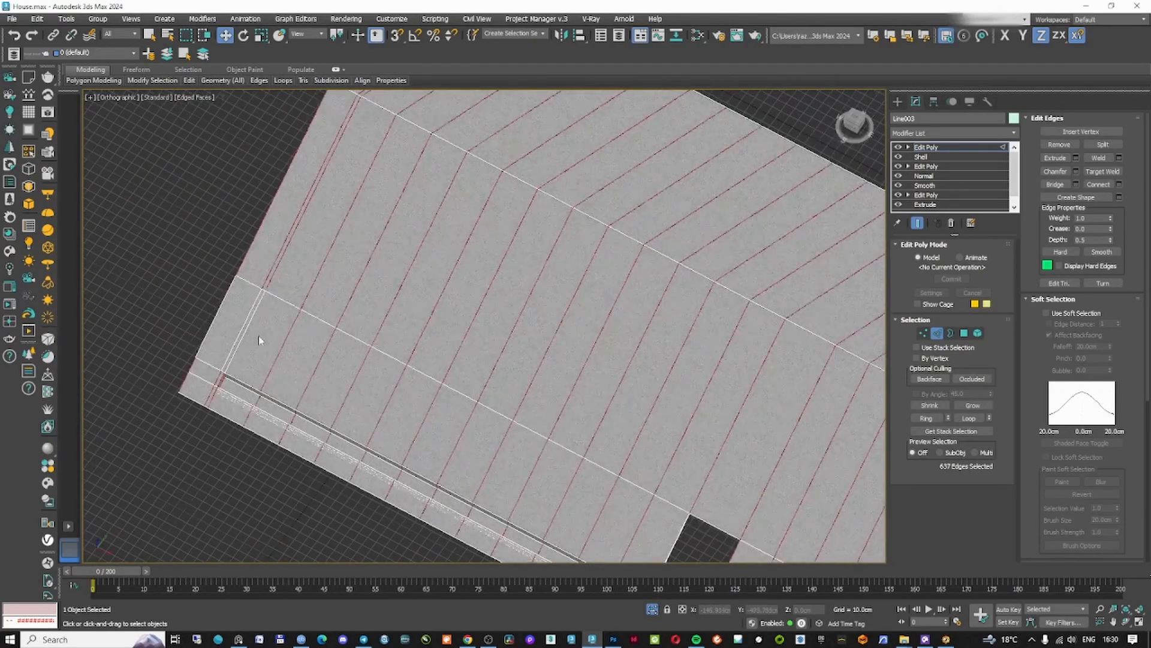
- Exclude the unwanted edges along the left gable's edge strip from the seam selection
scroll(260, 314, up, 4)
scroll(259, 313, down, 3)
scroll(386, 240, up, 5)
key(F3)
key(F3)
alt+drag(393, 284, 295, 247)
scroll(401, 204, down, 8)
- Exclude the leftover edges at the left eave corner beside the gutter from the selection
alt+middle_drag(401, 204, 356, 273)
scroll(321, 367, up, 12)
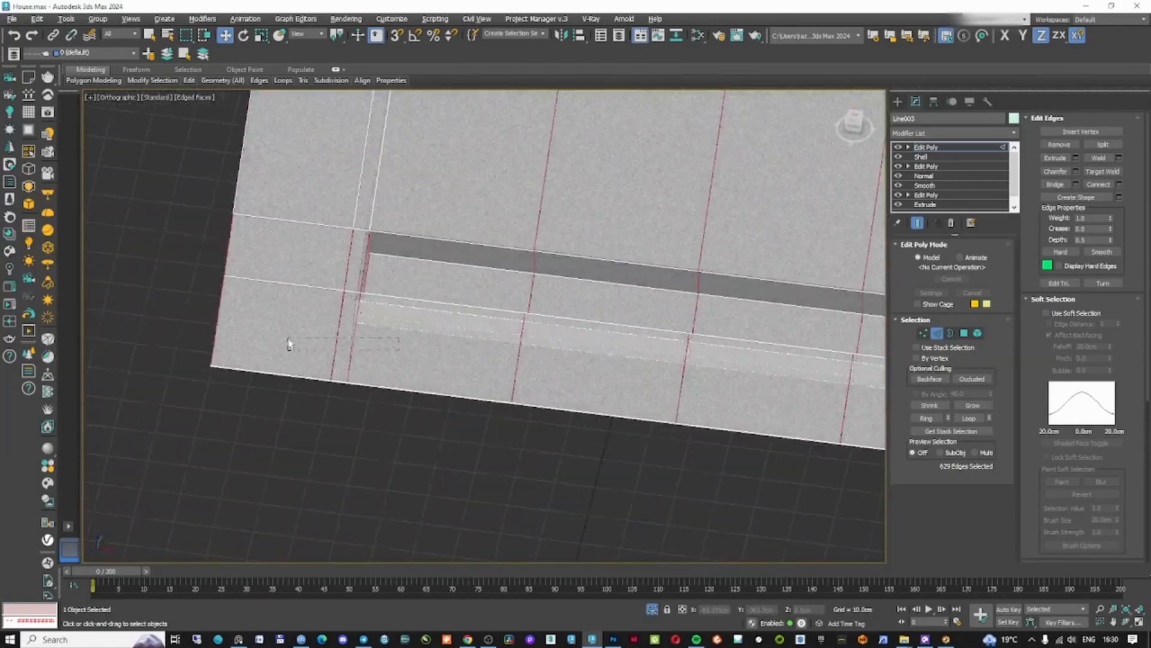
alt+drag(419, 362, 306, 323)
middle_drag(337, 259, 342, 291)
scroll(343, 294, up, 5)
key(F3)
- Exclude the unwanted edges along the right gable's edge strip and eave corner from the seam selection
scroll(275, 414, down, 6)
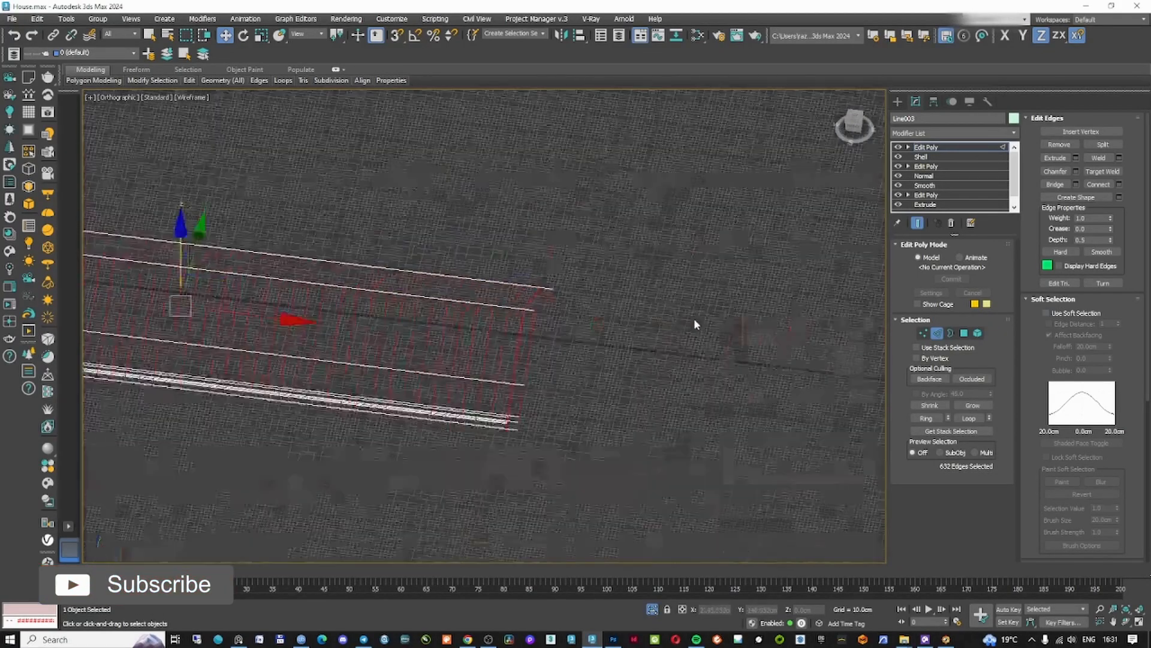
scroll(434, 293, down, 4)
scroll(398, 362, up, 5)
middle_drag(367, 398, 391, 312)
key(F3)
key(F3)
alt+click(380, 245)
alt+drag(378, 342, 379, 342)
middle_drag(379, 342, 369, 266)
alt+drag(353, 338, 353, 339)
scroll(397, 288, down, 8)
scroll(419, 301, up, 4)
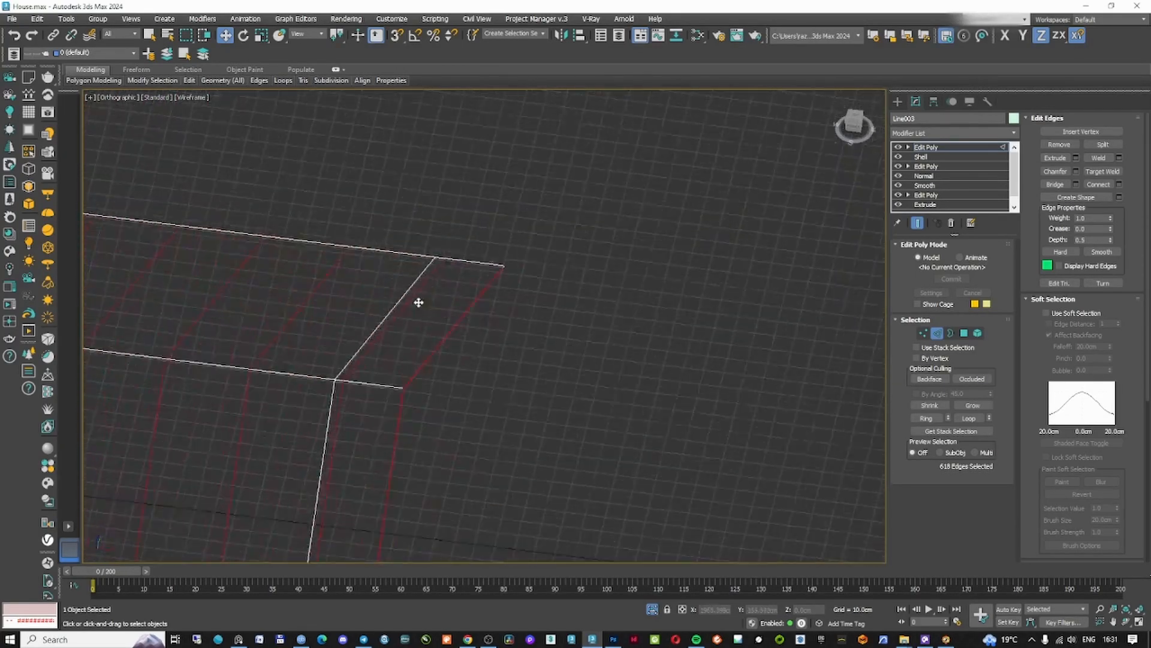
- Add the missing edge at the roof's edge strip to the seam selection
middle_drag(484, 249, 395, 273)
scroll(480, 281, down, 5)
scroll(437, 322, up, 8)
ctrl+click(407, 295)
scroll(436, 260, up, 5)
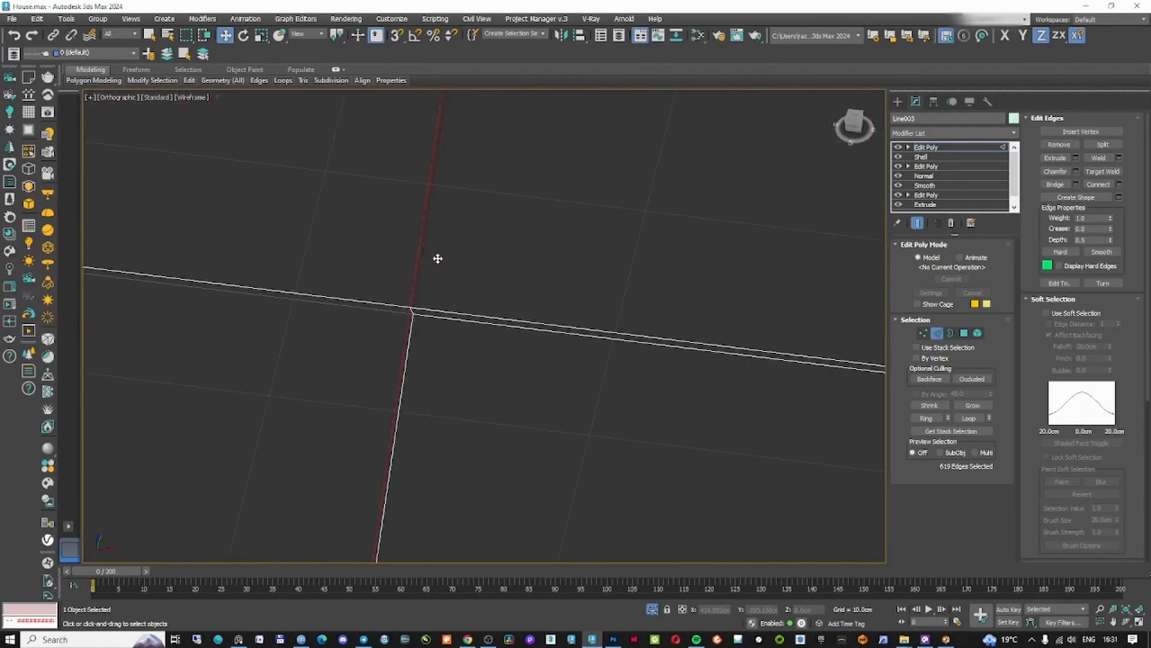
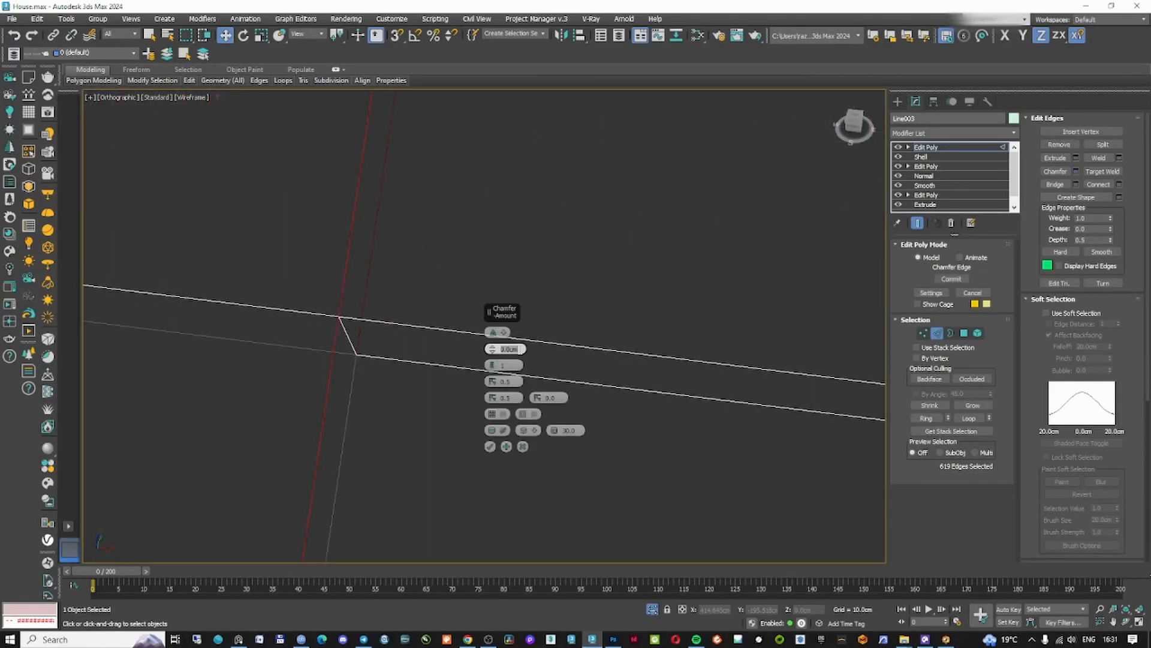
- Chamfer the selected seam edges by 1.0 cm with 0 segments
click(494, 367)
scroll(330, 321, down, 10)
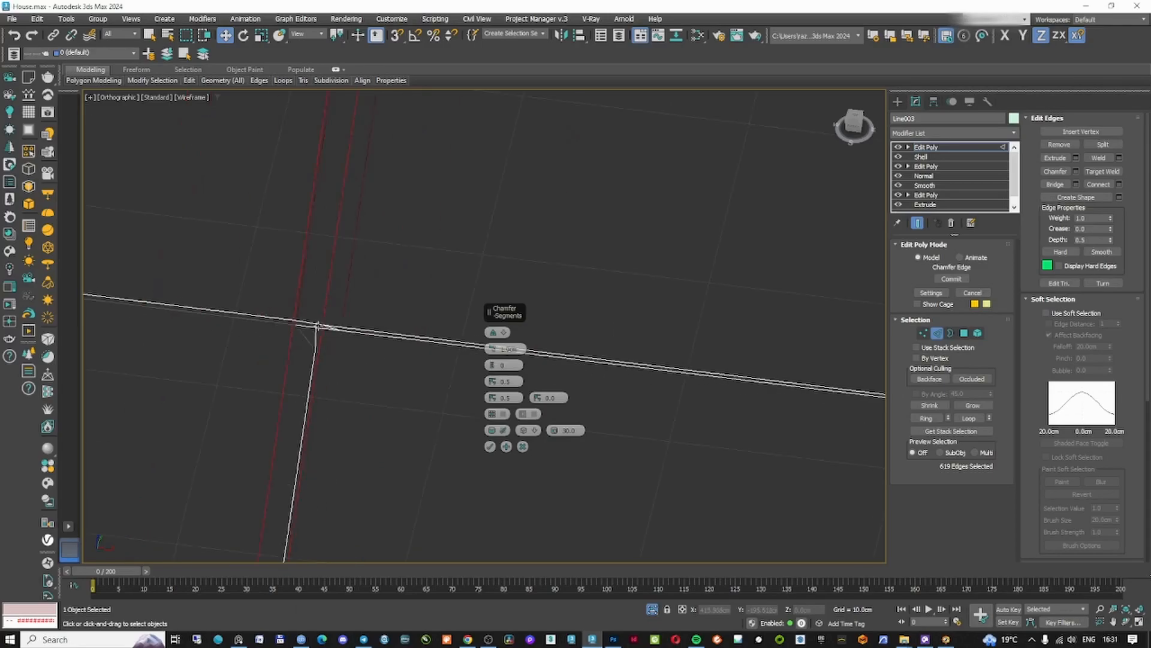
mouse_move(373, 214)
middle_down()
mouse_move(334, 288)
mouse_move(351, 226)
middle_up()
key(F3)
scroll(351, 228, down, 8)
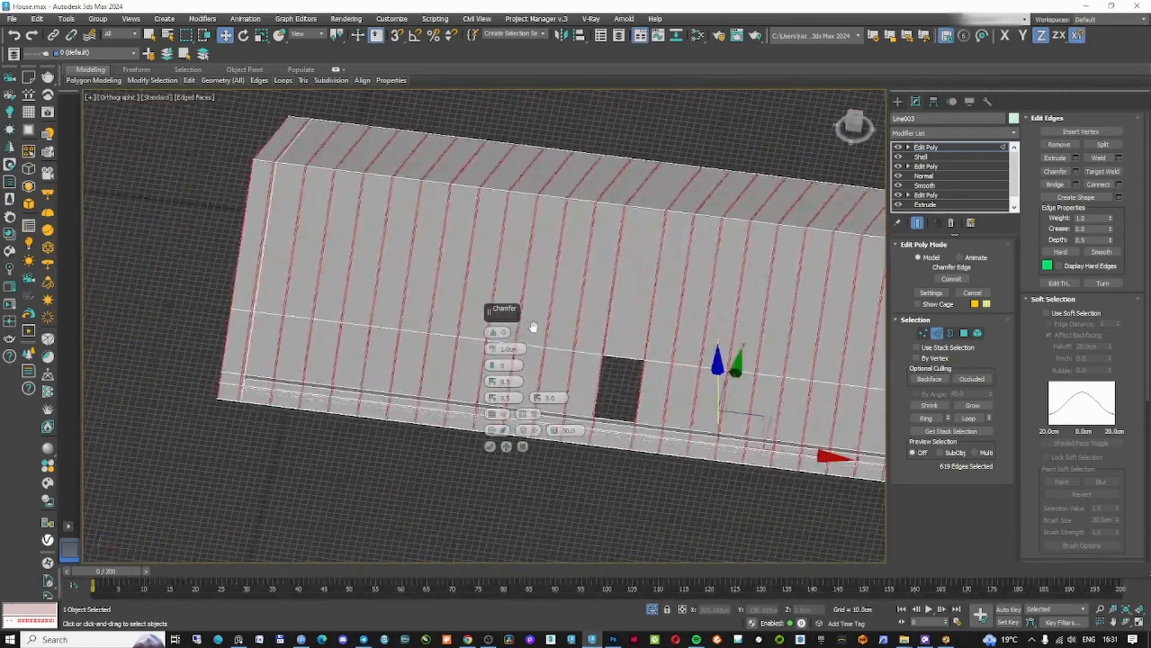
scroll(292, 334, up, 10)
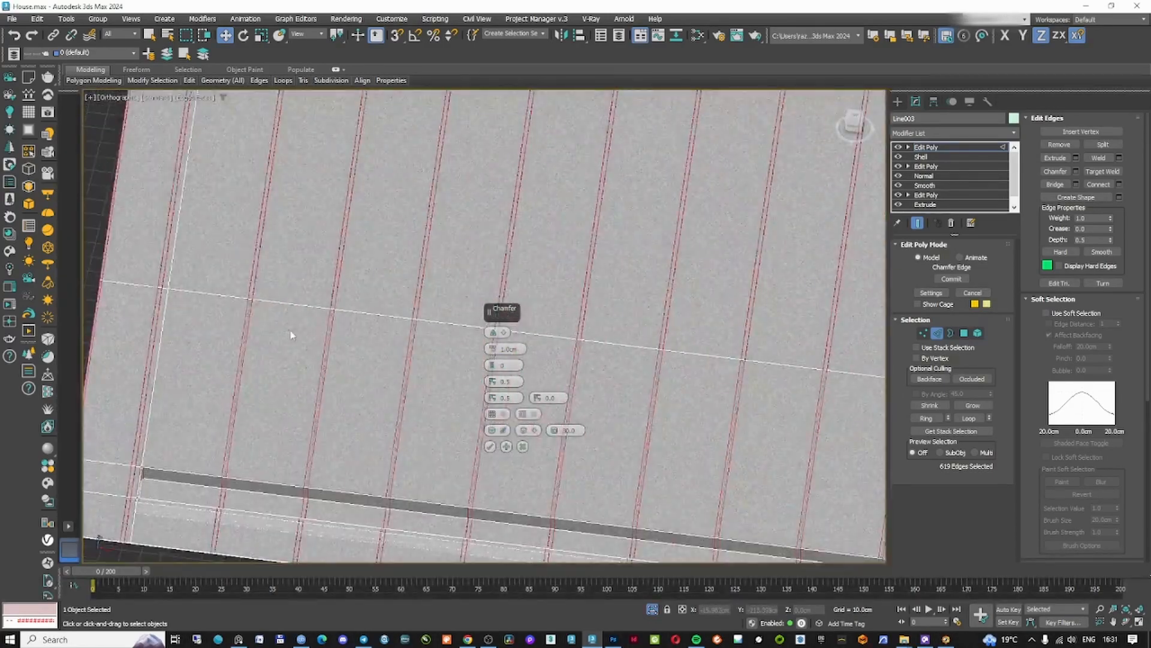
- At the polygon level, select the narrow chamfered seam strips on both roof slopes, starting from the right gable
click(965, 334)
scroll(663, 396, down, 8)
middle_drag(818, 423, 643, 378)
scroll(639, 376, up, 10)
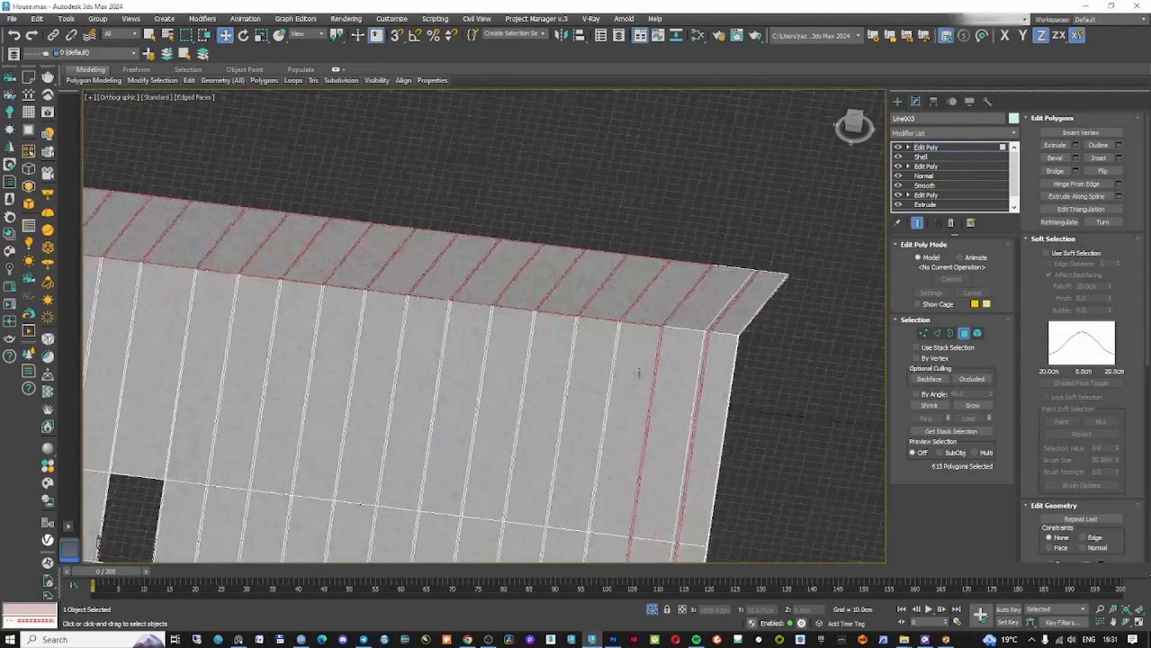
key(F3)
scroll(753, 308, up, 3)
key(ctrl+a)
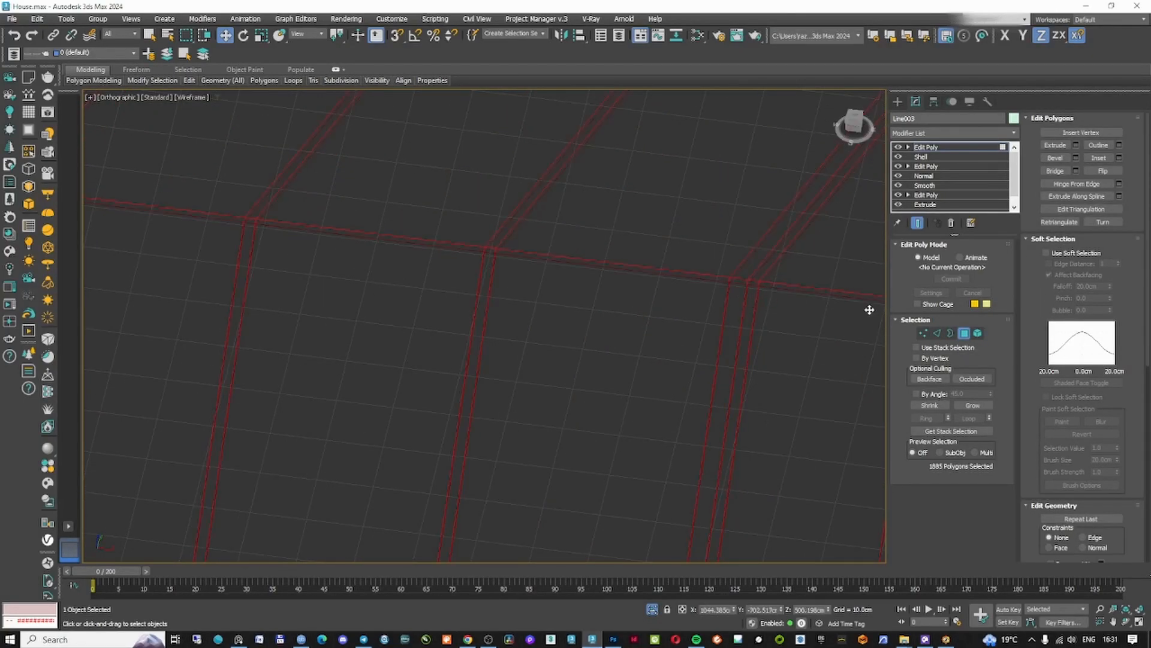
scroll(750, 253, down, 10)
scroll(682, 223, up, 10)
ctrl+drag(713, 208, 726, 197)
ctrl+click(240, 142)
scroll(240, 144, down, 10)
scroll(450, 273, up, 10)
ctrl+click(144, 234)
scroll(144, 234, down, 6)
scroll(306, 255, up, 6)
ctrl+click(382, 217)
scroll(382, 217, down, 8)
scroll(254, 195, up, 8)
ctrl+drag(606, 297, 619, 285)
ctrl+drag(268, 256, 282, 243)
- Add the next chamfered seam strips along the ridge to the polygon selection, continuing toward the left gable
scroll(275, 247, down, 8)
scroll(149, 236, up, 8)
ctrl+drag(611, 314, 624, 302)
ctrl+drag(367, 283, 380, 272)
ctrl+click(430, 253)
ctrl+click(422, 266)
ctrl+click(206, 225)
ctrl+click(198, 239)
middle_drag(159, 256, 834, 353)
ctrl+click(256, 246)
ctrl+click(662, 313)
middle_drag(211, 264, 687, 332)
ctrl+click(687, 332)
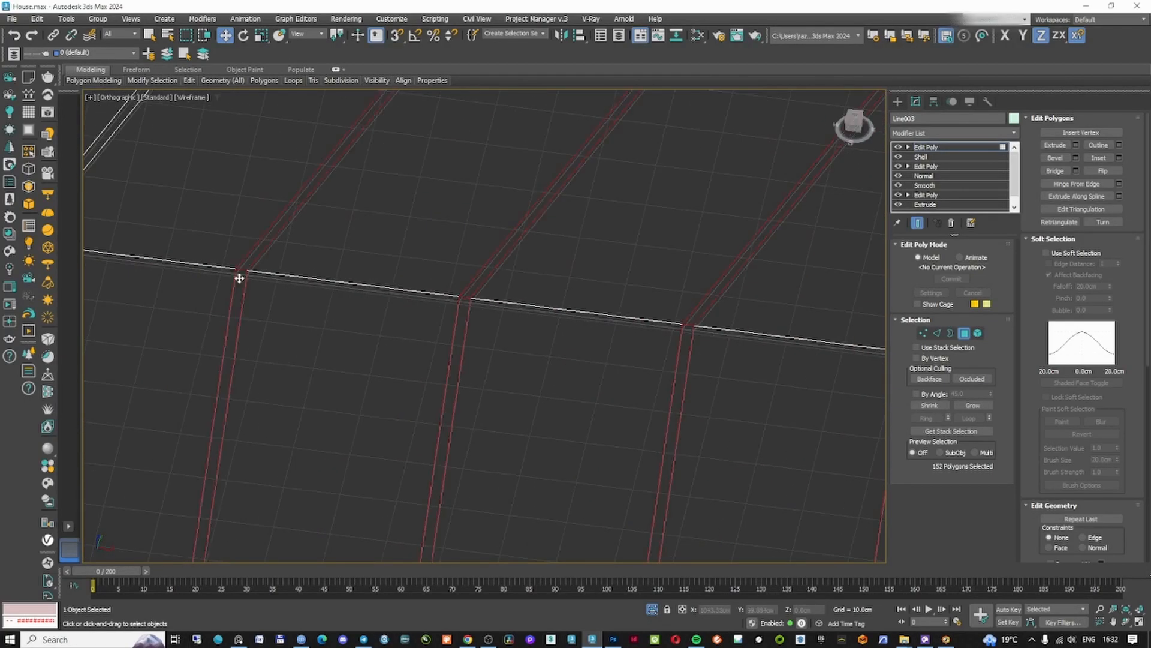
- Add the seam strips along the middle stretch of the ridge to the polygon selection
middle_drag(240, 278, 699, 324)
ctrl+click(251, 250)
middle_drag(126, 258, 773, 341)
ctrl+click(678, 330)
scroll(180, 291, down, 3)
middle_drag(182, 291, 618, 330)
ctrl+click(578, 302)
middle_drag(268, 268, 493, 285)
ctrl+click(493, 279)
ctrl+click(175, 240)
scroll(176, 240, down, 4)
middle_drag(176, 240, 748, 311)
scroll(748, 311, up, 5)
ctrl+click(108, 240)
middle_drag(108, 240, 571, 313)
ctrl+click(320, 255)
scroll(320, 255, up, 5)
middle_drag(320, 255, 597, 282)
shift+click(575, 304)
middle_drag(377, 282, 569, 306)
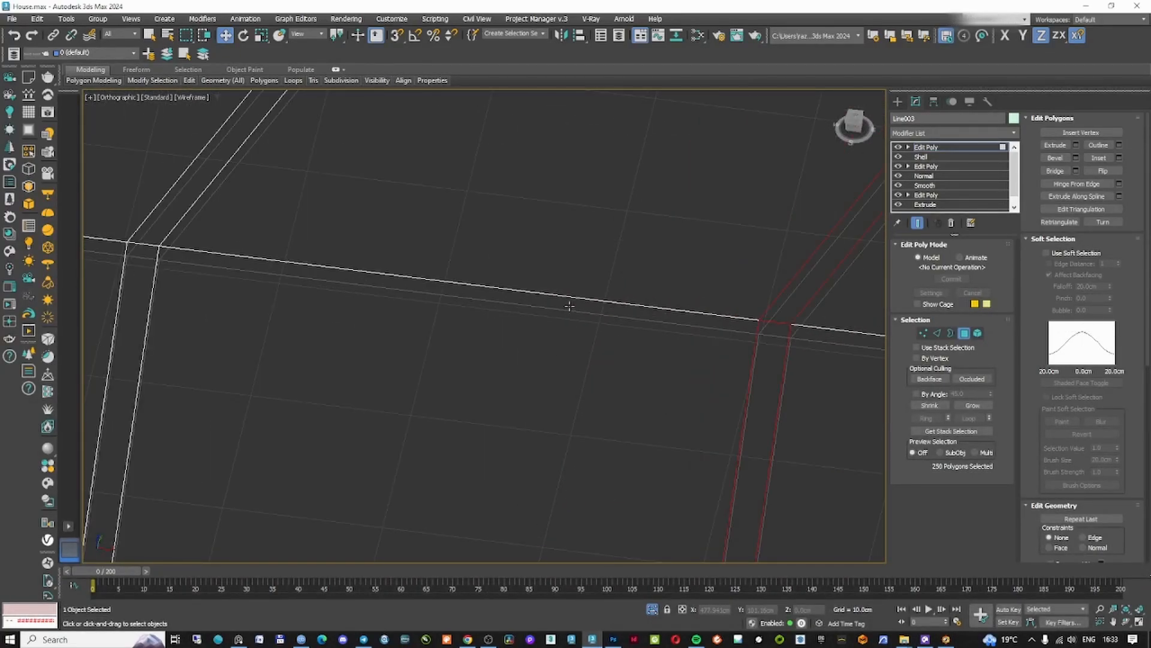
- Add the remaining seam strips on both slopes up to the left gable to the polygon selection
ctrl+click(144, 245)
scroll(144, 245, down, 4)
middle_drag(144, 245, 768, 285)
scroll(149, 218, up, 3)
ctrl+click(149, 217)
middle_drag(149, 217, 848, 298)
ctrl+click(517, 259)
middle_drag(198, 217, 618, 271)
ctrl+click(616, 271)
shift+click(612, 280)
scroll(612, 280, down, 5)
ctrl+click(478, 264)
shift+click(473, 275)
middle_drag(149, 210, 514, 287)
ctrl+click(517, 286)
shift+click(513, 298)
middle_drag(281, 290, 621, 312)
scroll(622, 311, up, 3)
ctrl+click(628, 302)
shift+click(623, 316)
middle_drag(119, 240, 594, 282)
ctrl+click(596, 276)
shift+click(588, 288)
scroll(586, 288, down, 3)
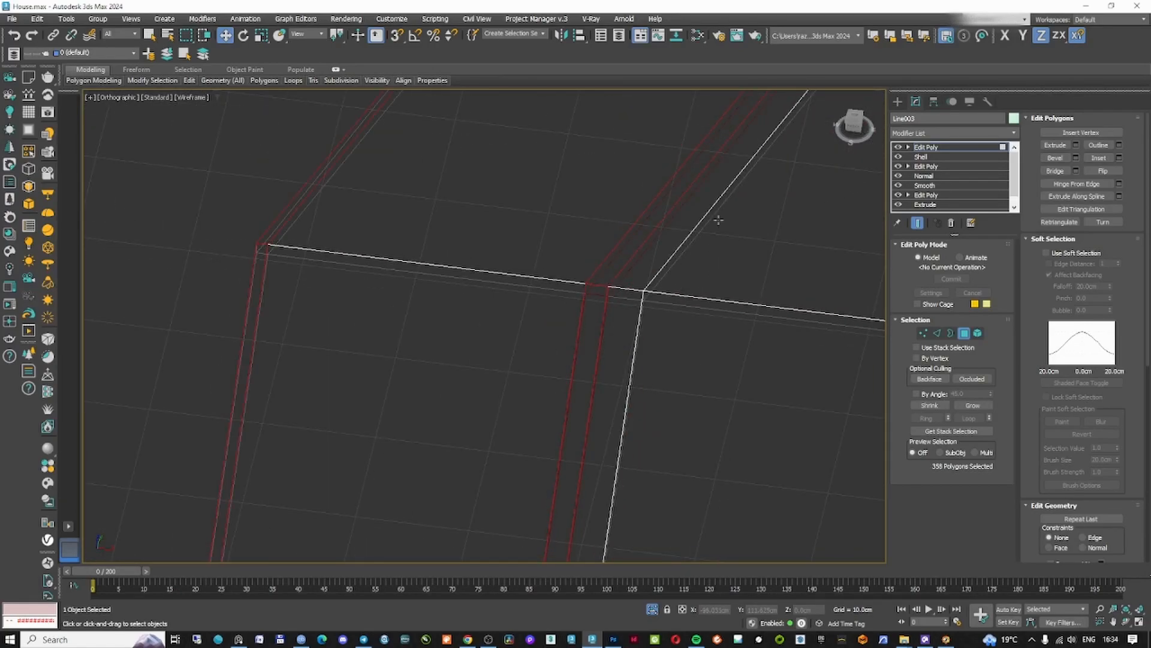
- Apply a Face Extrude modifier to the selected seam strips
click(977, 133)
text(fa)
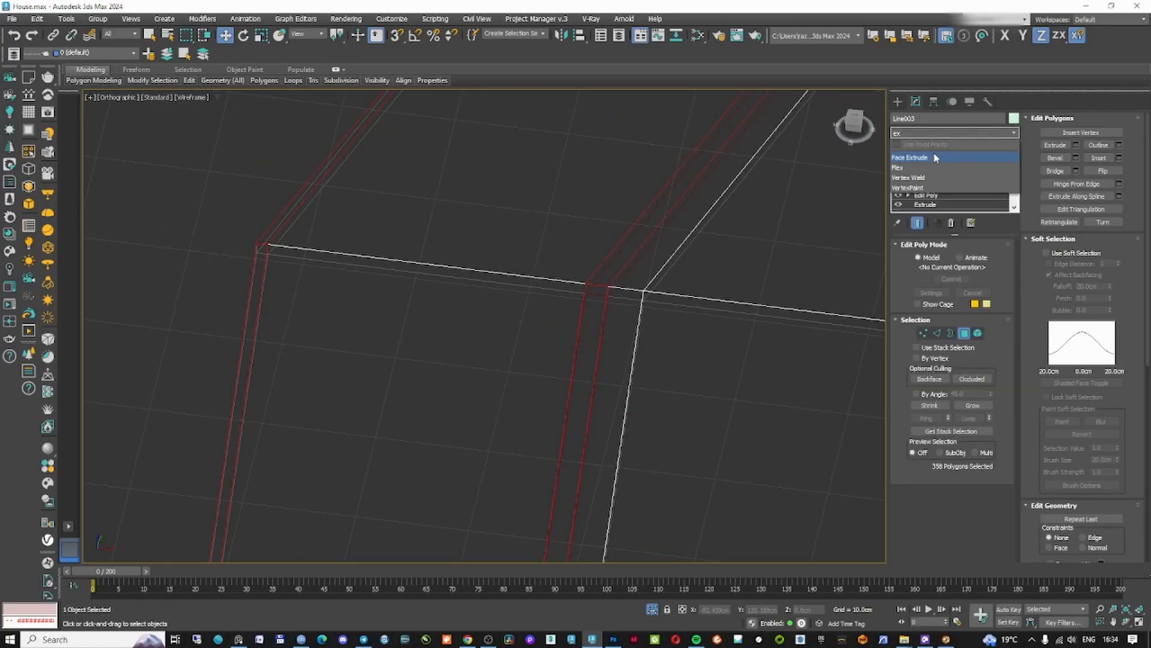
click(936, 157)
scroll(545, 308, up, 7)
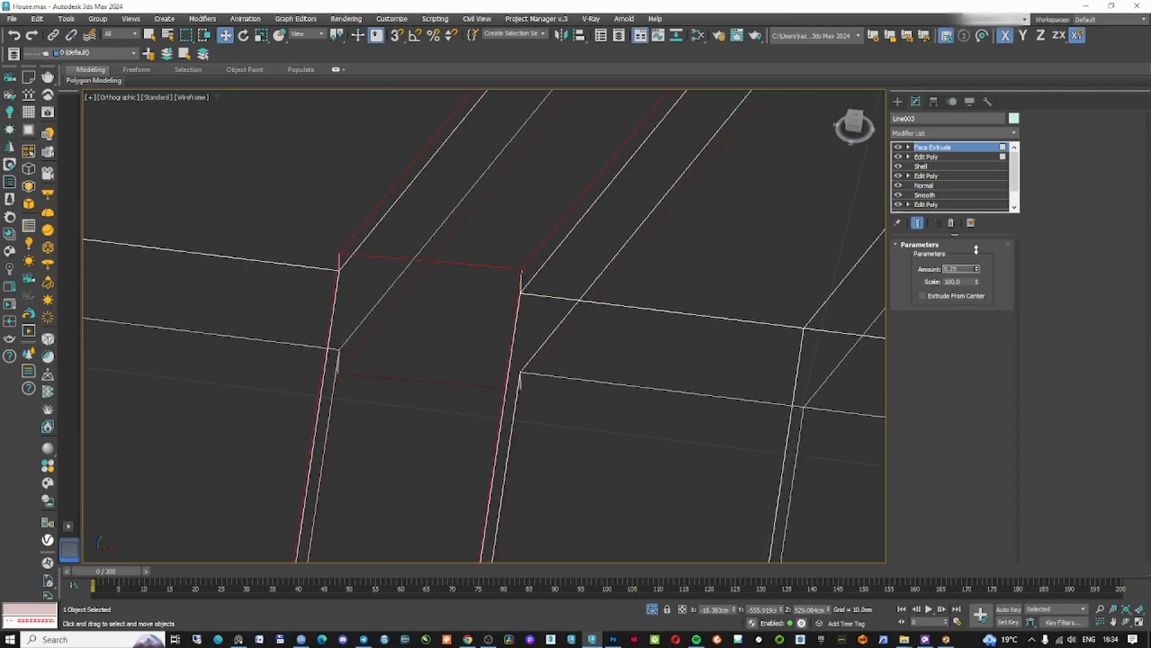
- Try extruding the seam strips with the Extrude From Center option and check them in shaded and wireframe display
scroll(591, 318, down, 4)
middle_drag(360, 288, 596, 318)
key(F3)
middle_drag(780, 336, 279, 240)
scroll(555, 293, down, 6)
scroll(566, 289, down, 5)
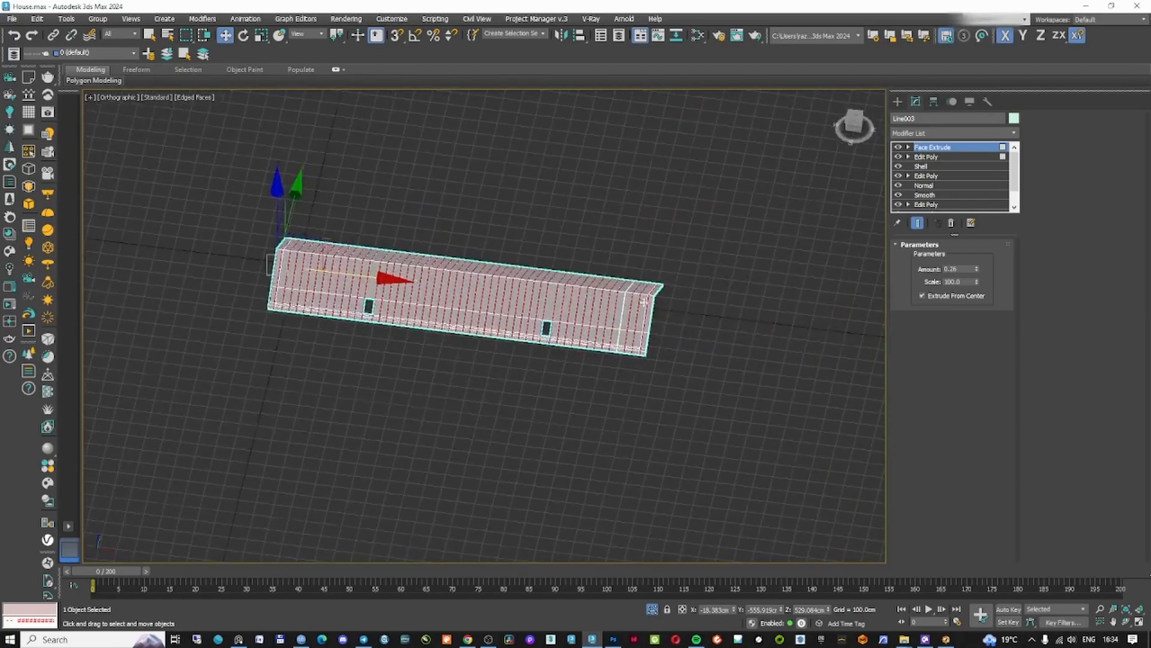
alt+middle_drag(648, 284, 604, 329)
scroll(604, 329, up, 6)
scroll(511, 341, up, 3)
middle_drag(511, 340, 480, 305)
scroll(413, 292, up, 2)
middle_drag(413, 292, 617, 291)
scroll(617, 284, up, 3)
key(F3)
scroll(617, 282, down, 7)
scroll(561, 270, up, 8)
key(F3)
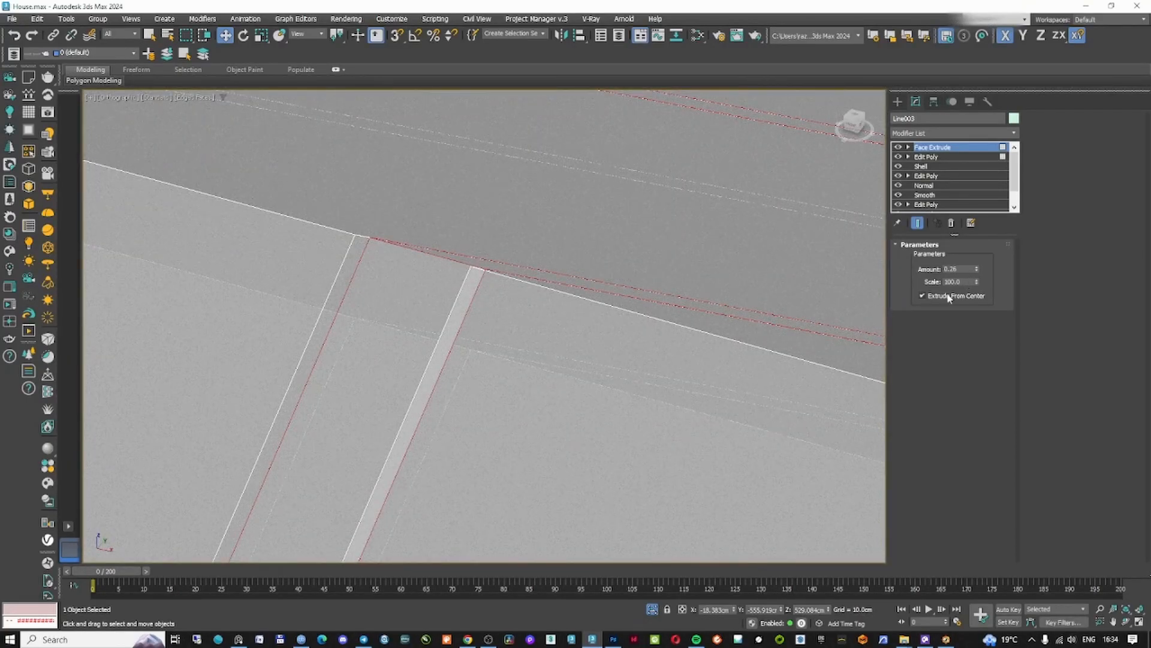
- Turn off Extrude From Center and set the Face Extrude amount to 0.54 for the seam strips
drag(978, 271, 975, 255)
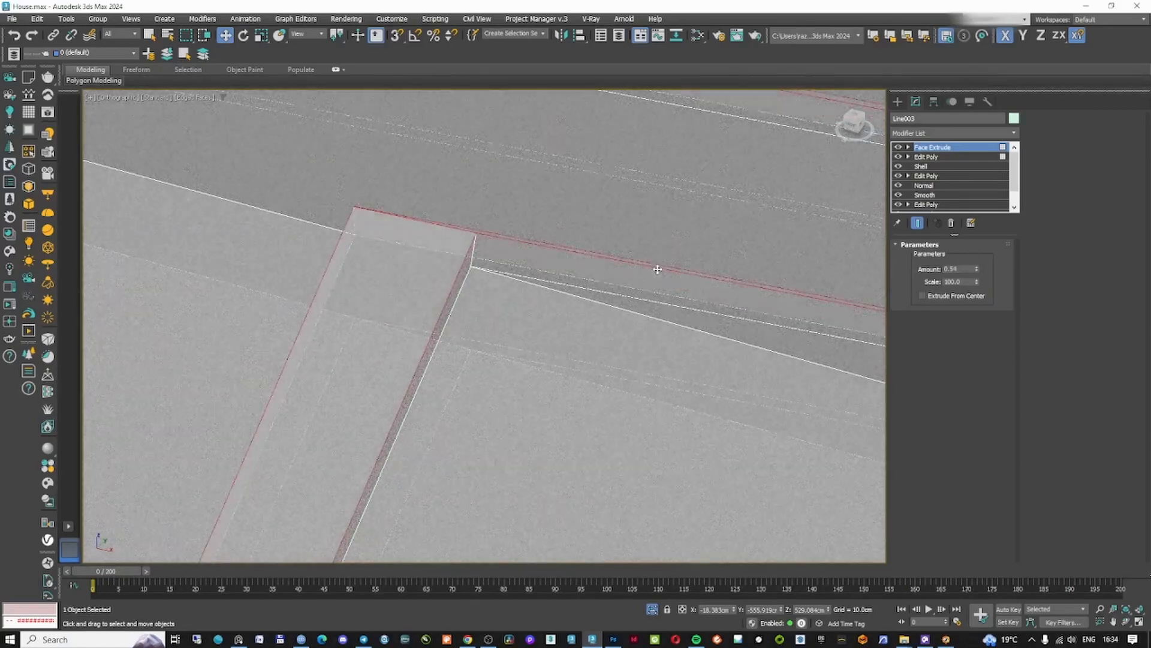
scroll(694, 272, down, 7)
middle_drag(694, 272, 812, 235)
scroll(459, 151, up, 6)
scroll(459, 151, down, 4)
scroll(499, 201, up, 2)
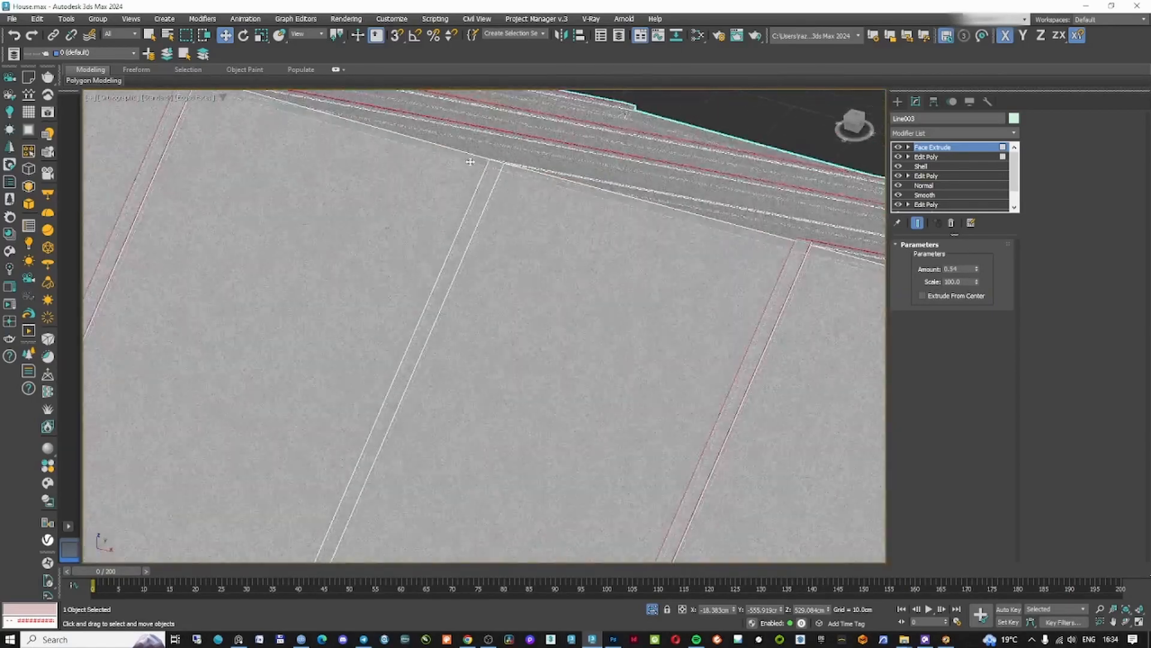
- Examine the raised seams along the ridge and slopes from several angles in shaded and wireframe display
key(F3)
scroll(522, 198, down, 5)
scroll(477, 323, up, 6)
scroll(532, 319, down, 2)
scroll(533, 319, down, 6)
click(935, 149)
alt+middle_drag(686, 292, 611, 242)
scroll(612, 242, up, 7)
key(F3)
scroll(601, 316, down, 5)
alt+middle_drag(601, 315, 722, 305)
scroll(654, 325, down, 5)
alt+middle_drag(655, 324, 592, 253)
scroll(592, 253, up, 6)
scroll(668, 278, down, 7)
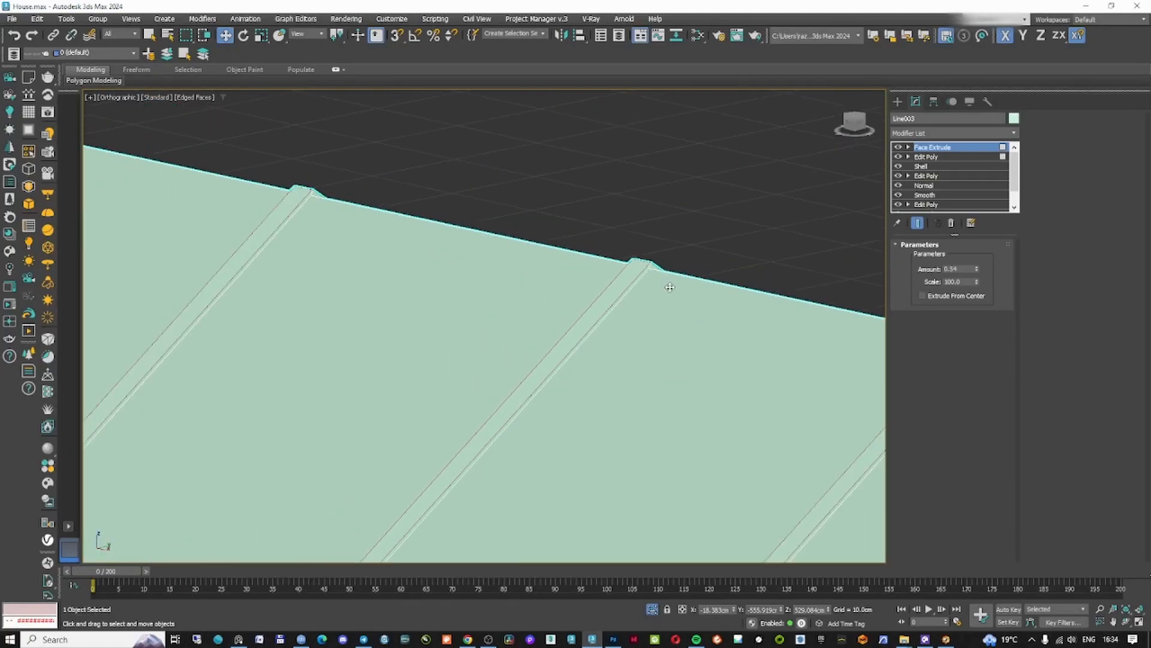
- Add a Chamfer modifier to the raised seams with an amount of 0.14 cm
scroll(672, 285, up, 3)
scroll(719, 326, up, 4)
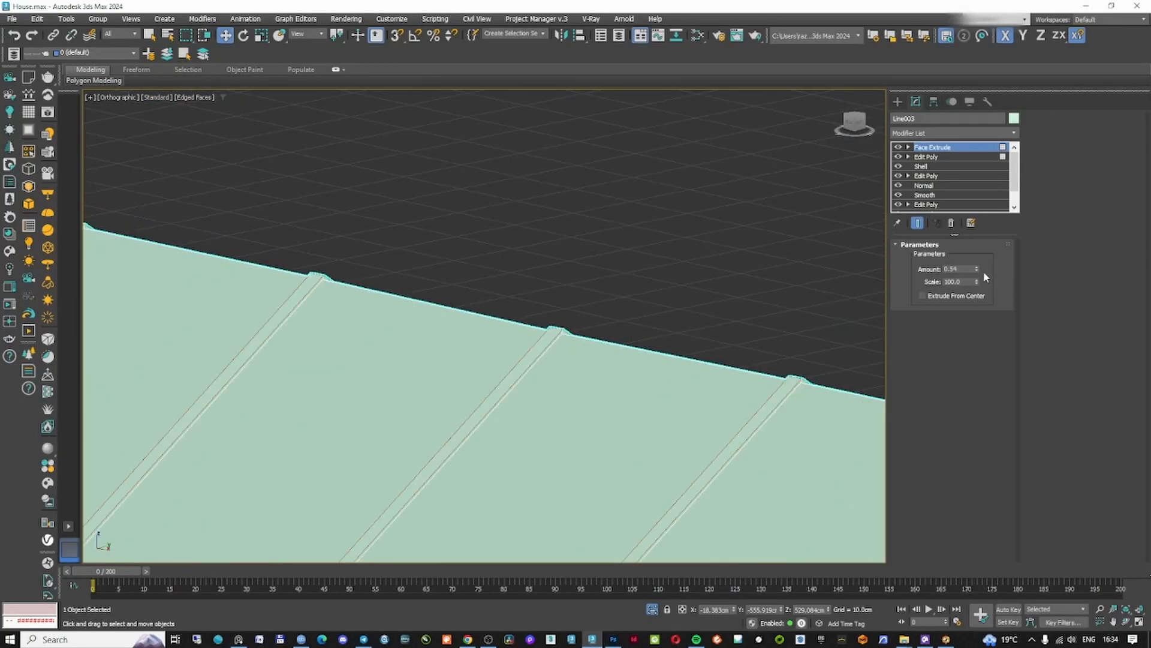
click(958, 132)
text(ch)
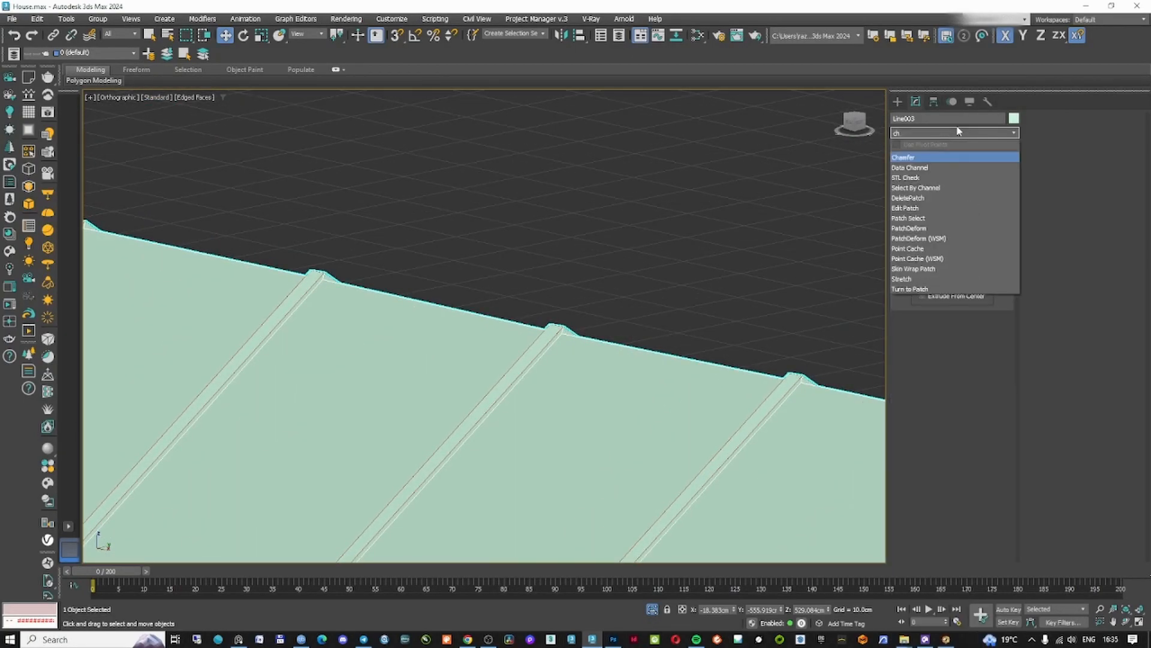
key(Return)
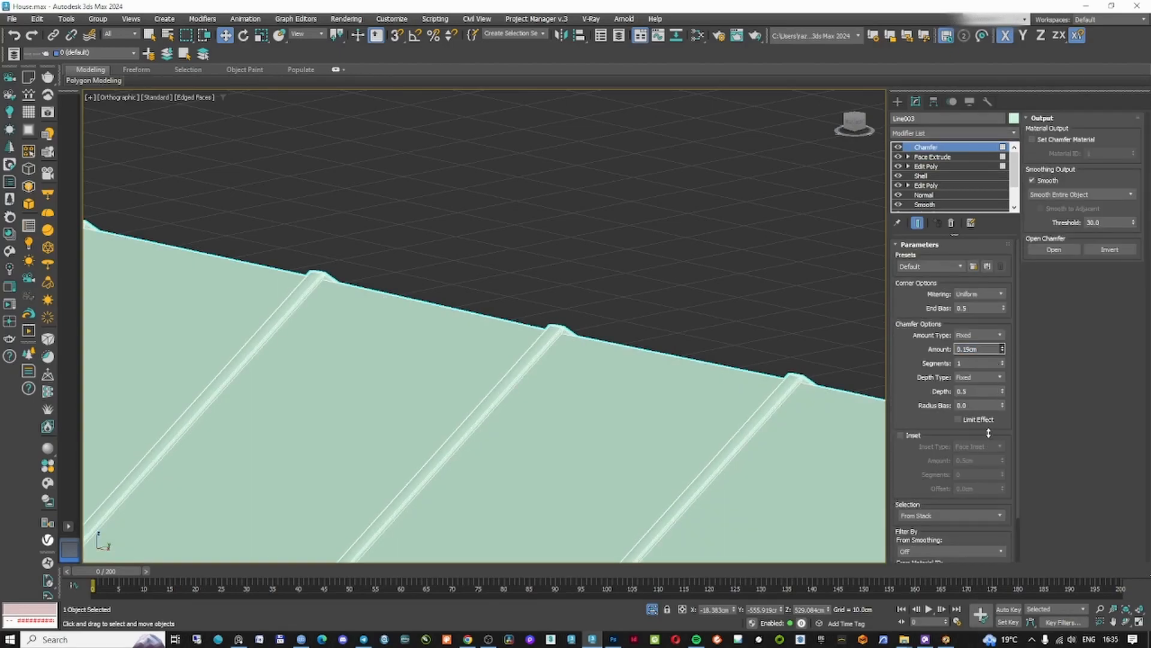
scroll(799, 352, down, 5)
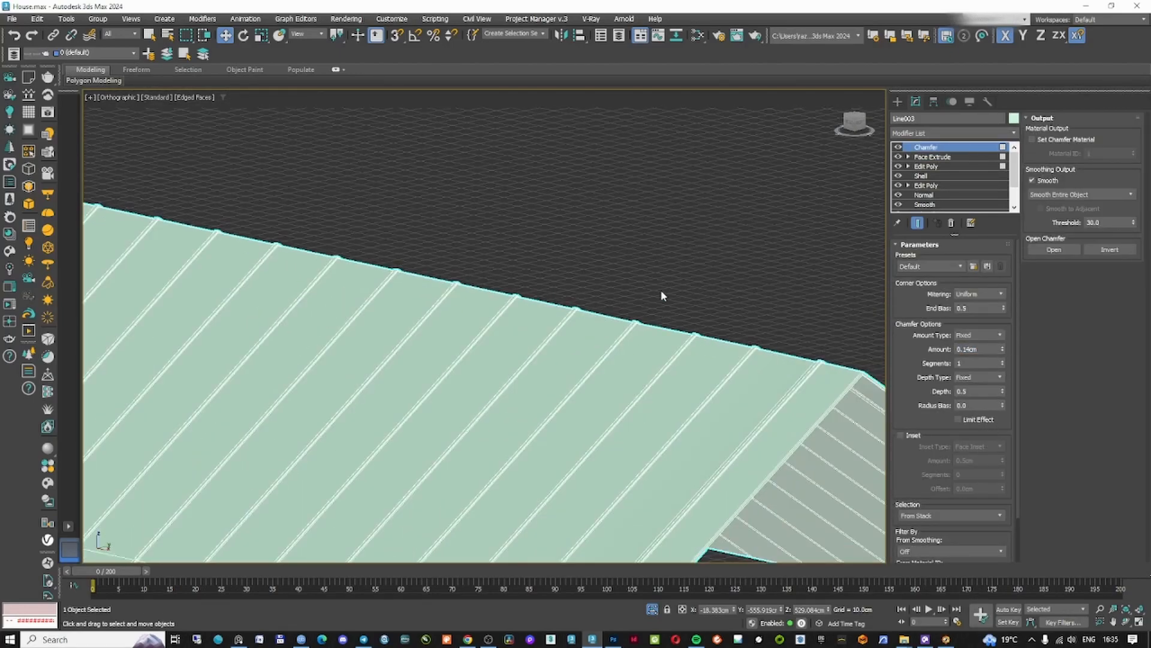
- Inspect how the chamfered seams meet at the ridge in the front and left wireframe views
click(663, 300)
click(898, 102)
scroll(725, 312, down, 5)
key(F3)
scroll(751, 322, up, 8)
key(F3)
click(818, 349)
key(f)
key(z)
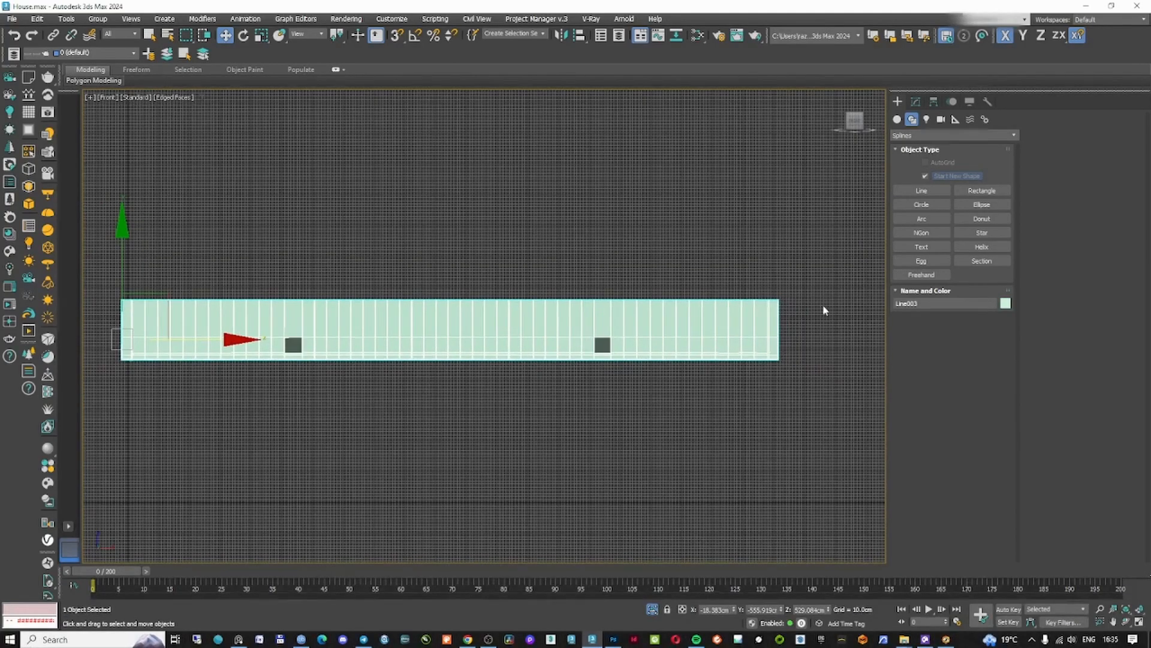
key(l)
key(z)
key(F3)
scroll(528, 294, up, 5)
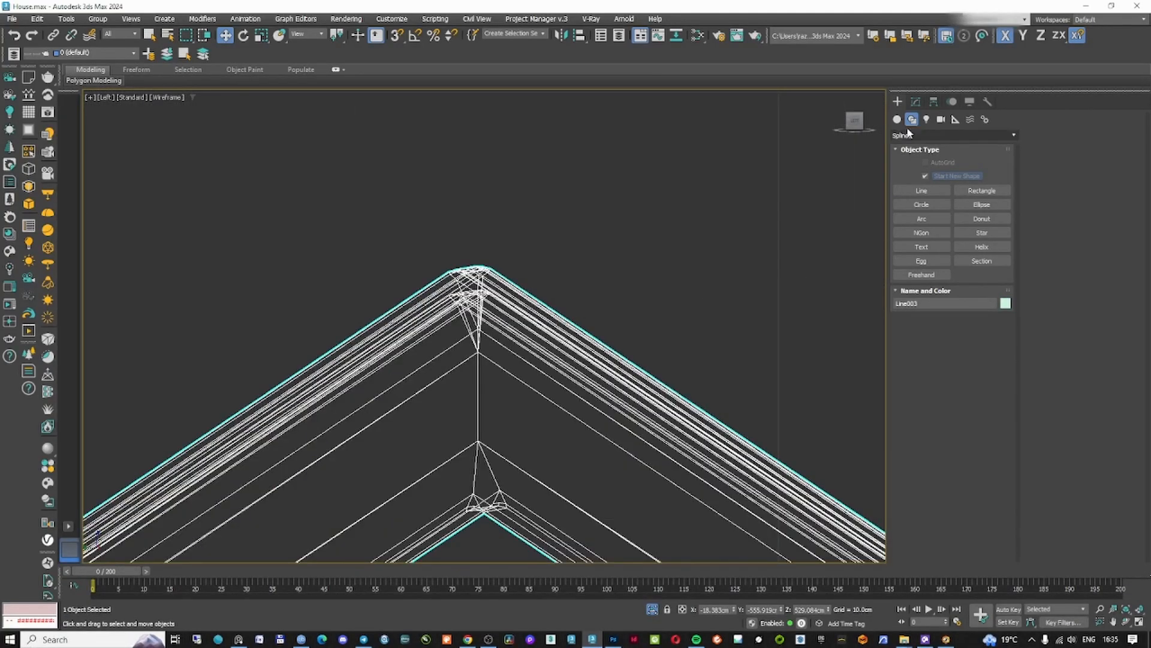
- Turn off the roof's Chamfer in the viewport and disable its Face Extrude modifier
click(916, 102)
right_click(919, 147)
click(953, 313)
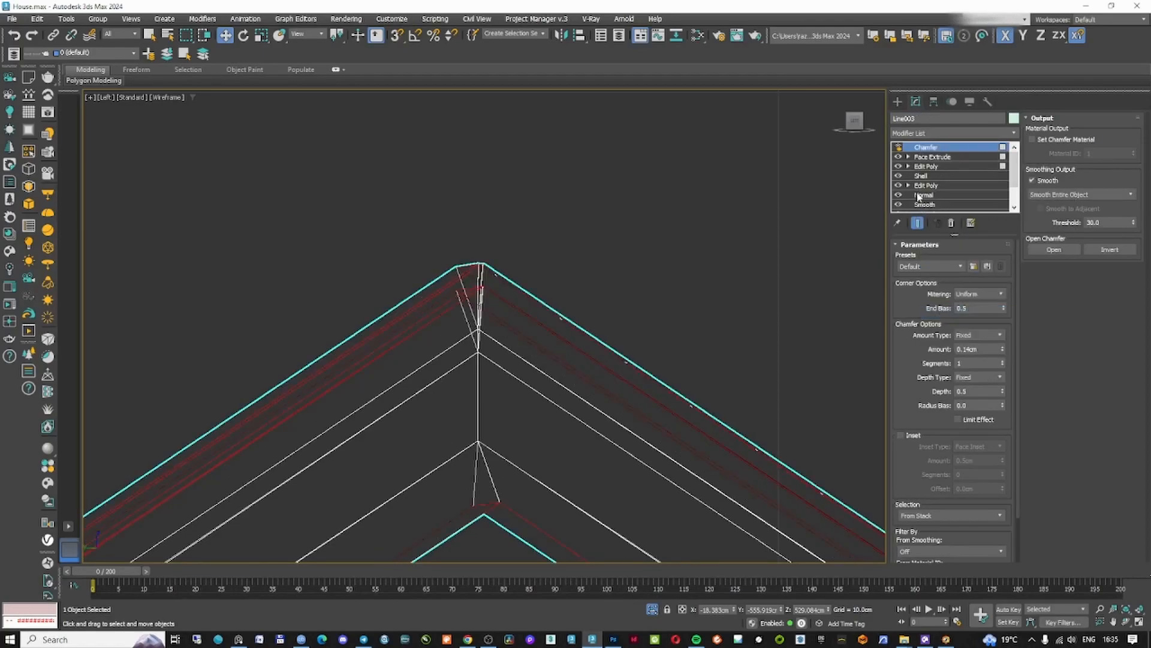
click(669, 232)
scroll(670, 232, down, 4)
scroll(669, 233, up, 2)
click(899, 103)
click(608, 300)
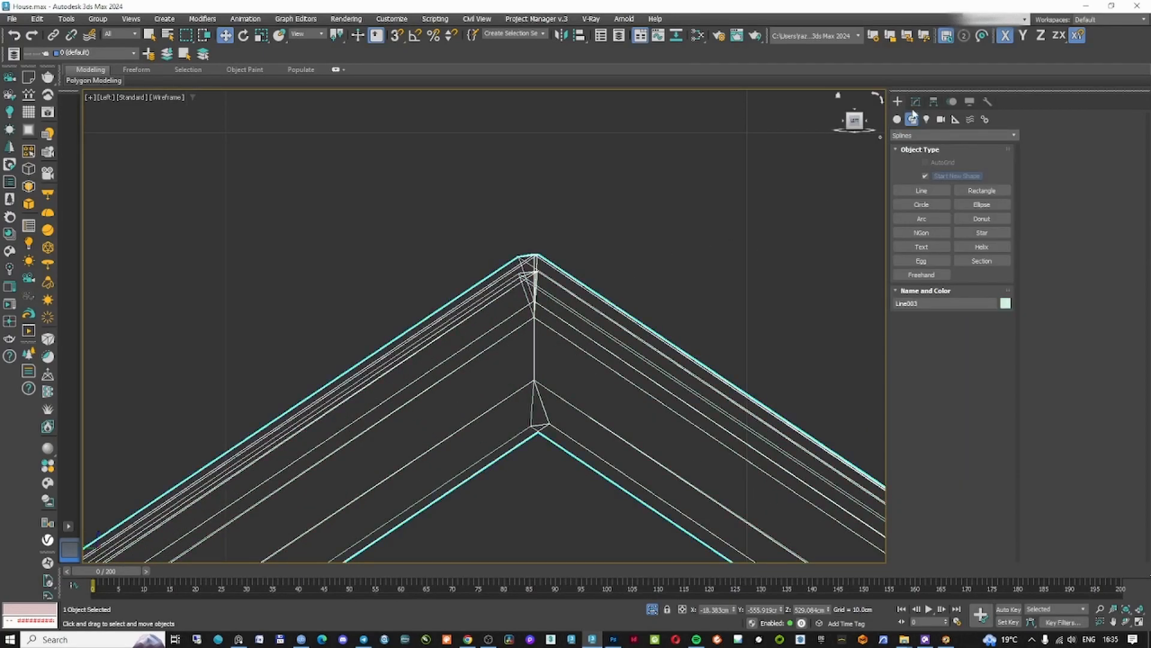
click(916, 102)
click(898, 157)
- Add an Edit Poly modifier below Face Extrude and extrude the selected seam polygons, then return to the Chamfer level
scroll(533, 295, down, 5)
alt+middle_drag(533, 295, 757, 382)
click(927, 166)
click(953, 132)
click(951, 308)
click(965, 334)
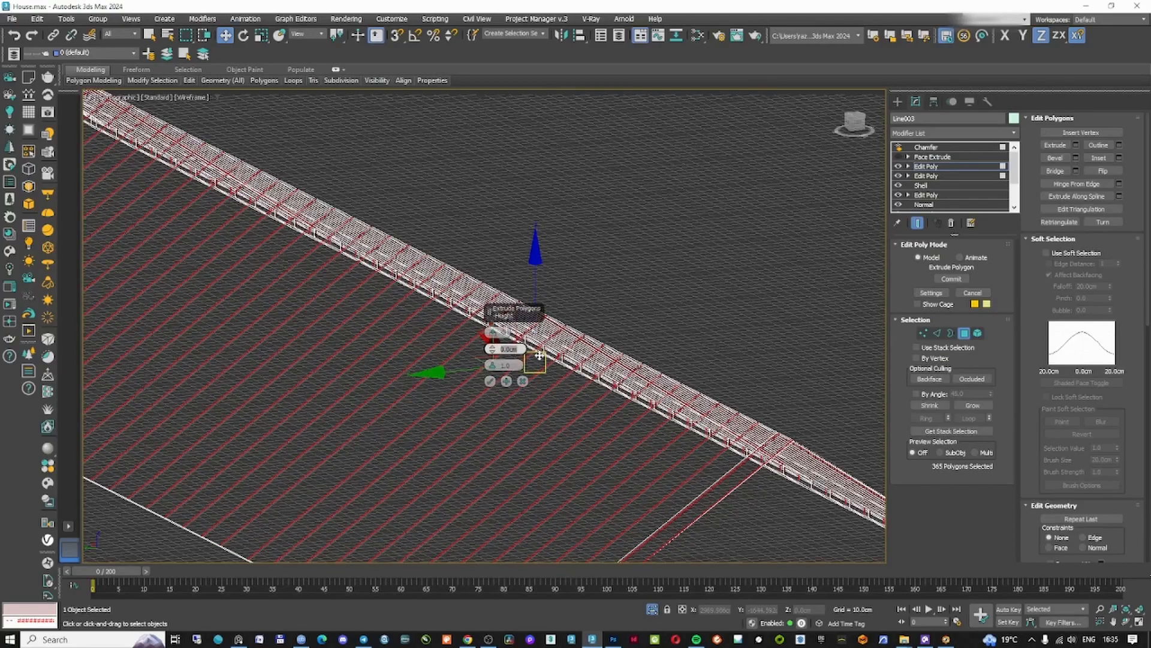
key(Return)
scroll(779, 412, up, 4)
key(F3)
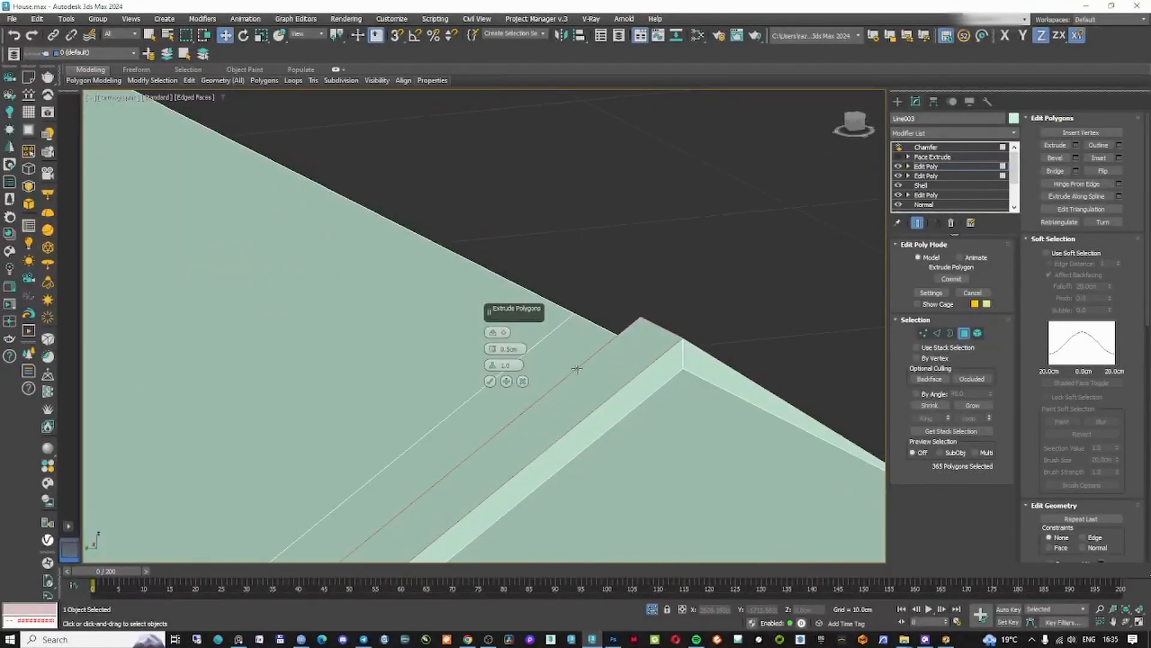
click(926, 147)
- In the left view, draw an inverted-V line over the ridge with Edge/Segment snapping enabled and Vertex snapping disabled
key(l)
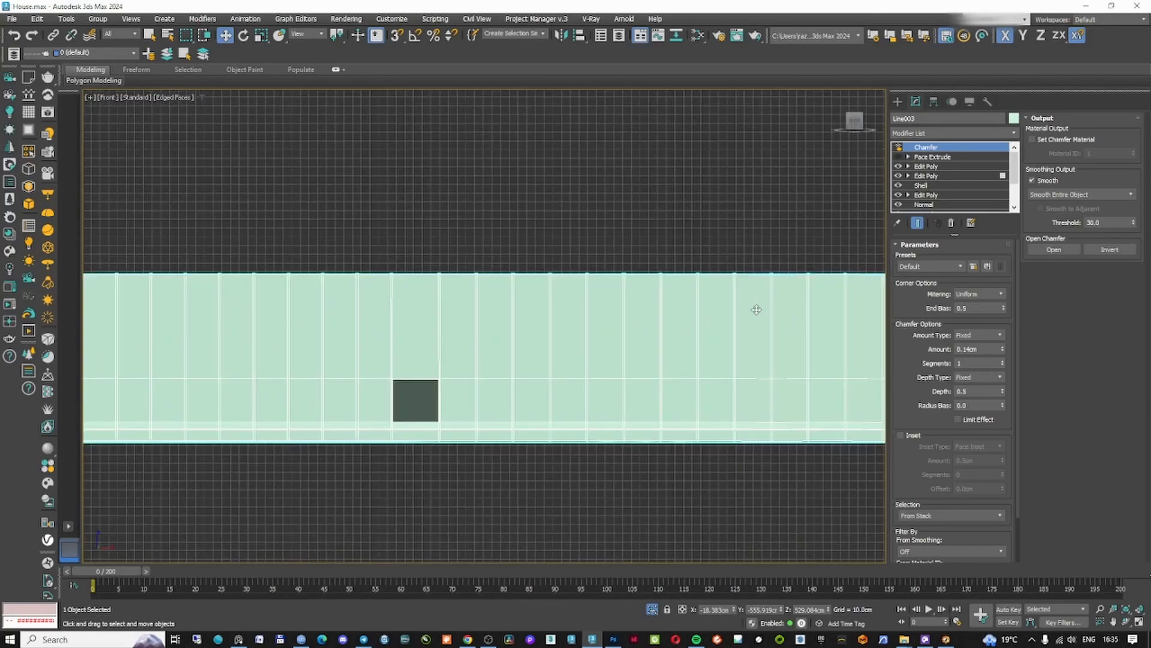
scroll(500, 232, up, 6)
middle_drag(422, 154, 556, 386)
scroll(556, 386, up, 5)
key(F3)
scroll(556, 386, down, 2)
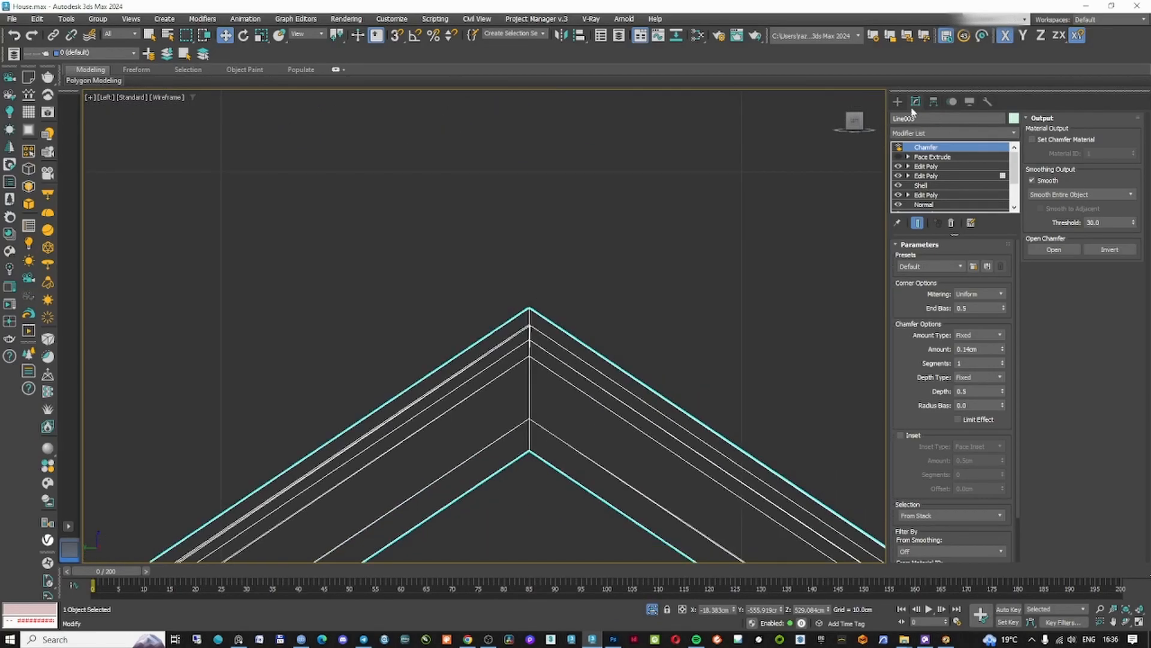
click(898, 102)
click(921, 194)
scroll(451, 367, down, 7)
scroll(444, 381, up, 5)
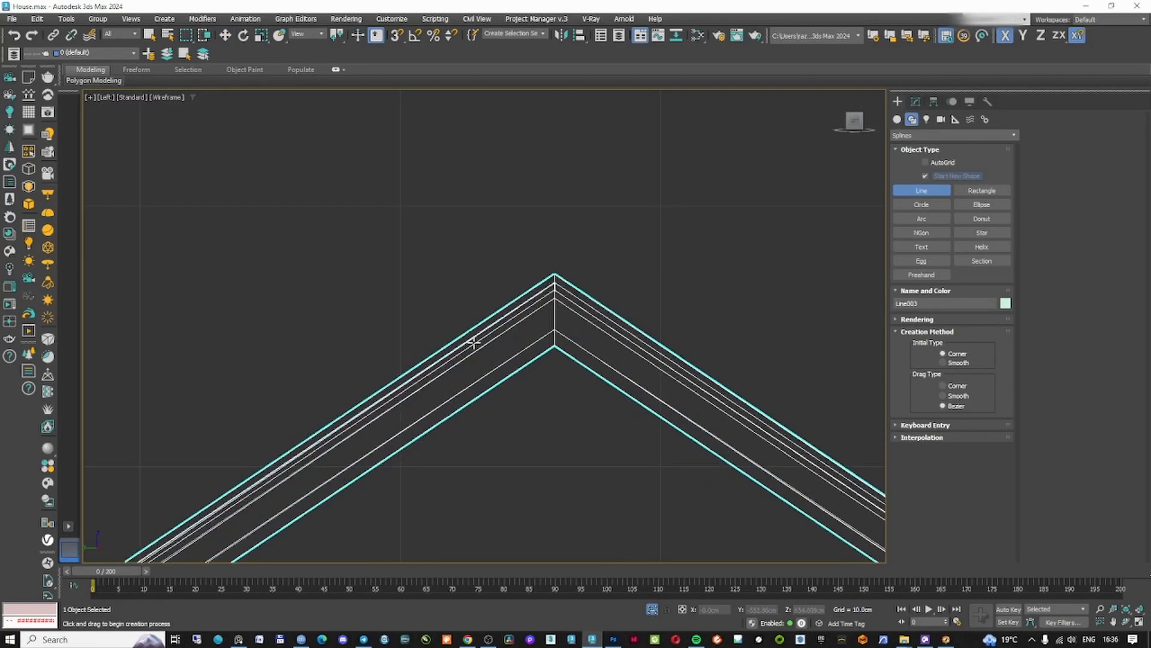
right_click(396, 36)
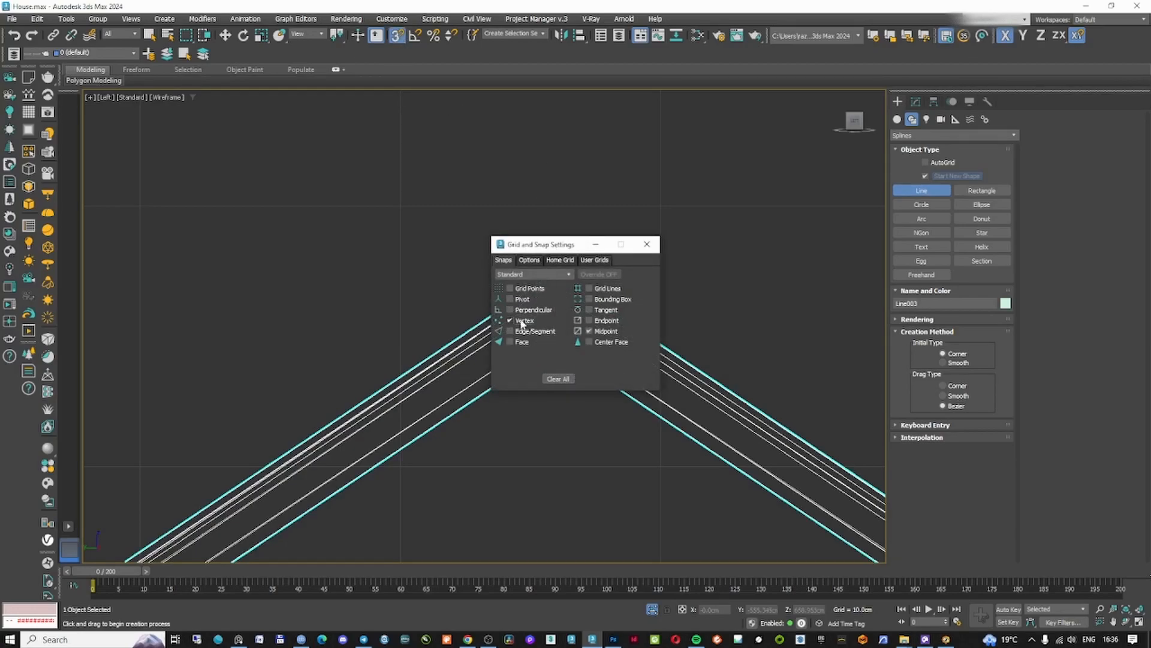
click(453, 340)
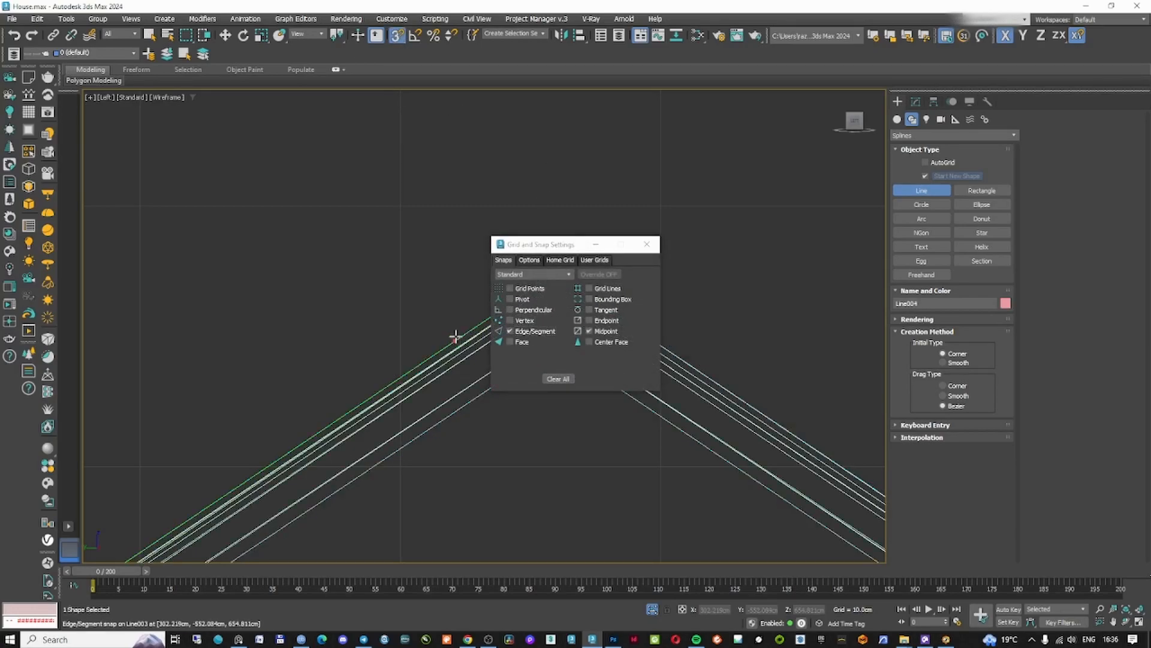
click(649, 245)
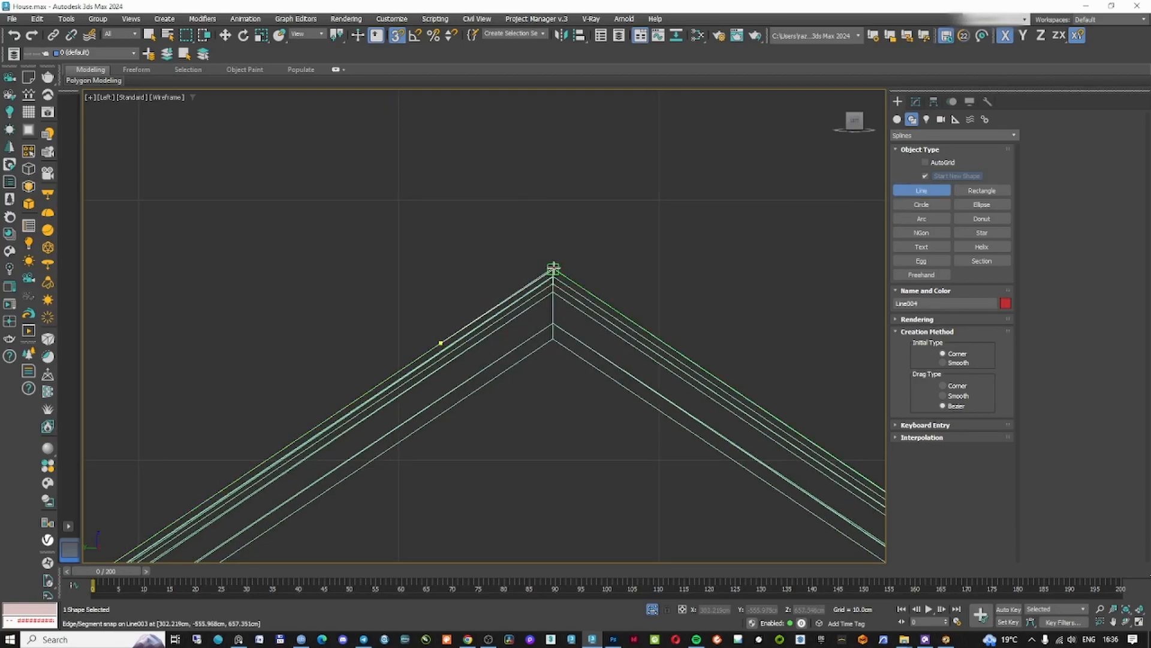
- Move the middle vertex of the new line onto the roof's ridge point
click(916, 101)
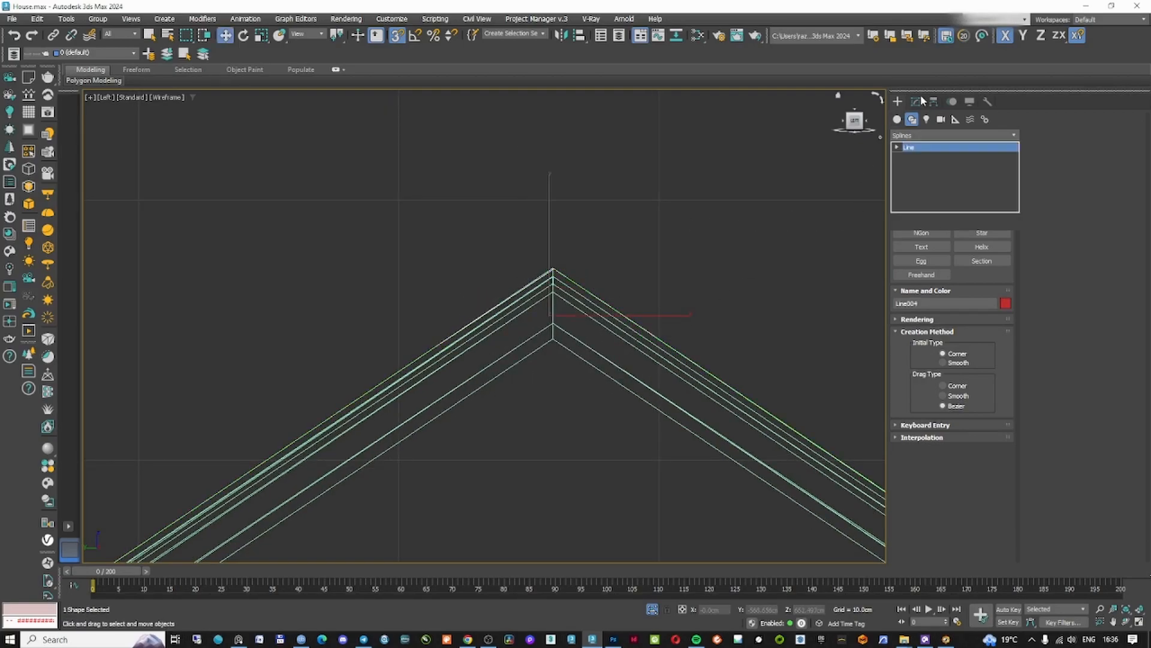
click(939, 273)
scroll(522, 265, up, 5)
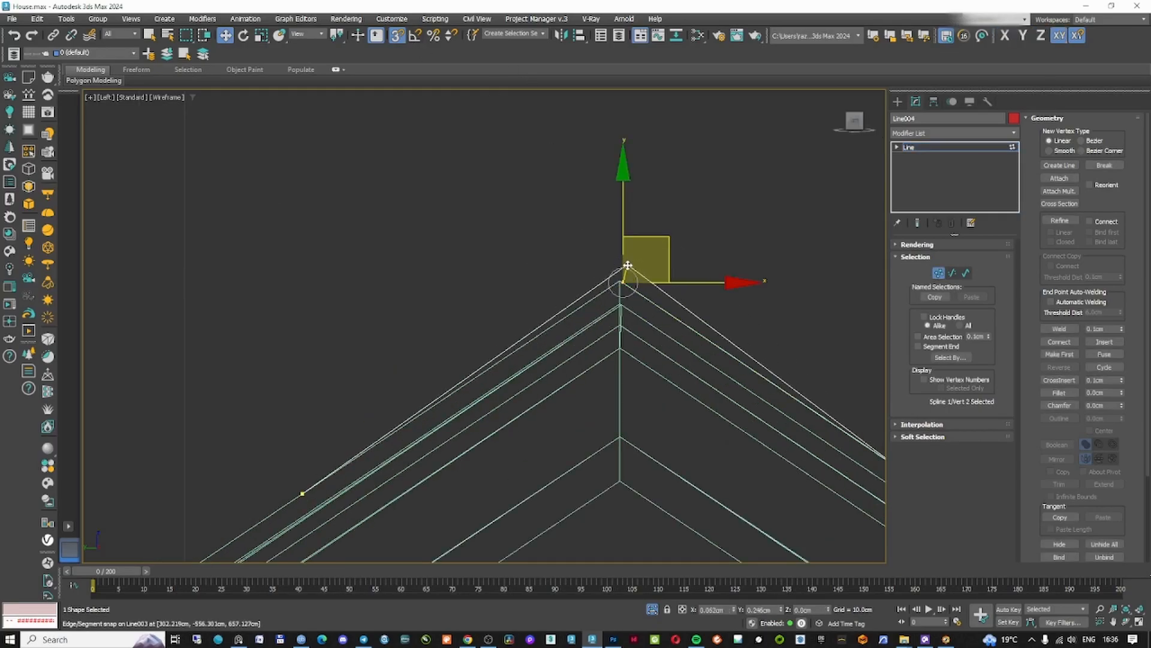
drag(618, 280, 620, 281)
scroll(642, 279, down, 3)
click(939, 273)
- Isolate the ridge line in an orthographic wireframe view to check its shape
scroll(677, 303, down, 3)
key(F3)
mouse_move(663, 302)
alt+middle_down()
mouse_move(716, 315)
mouse_move(596, 311)
alt+middle_up()
key(F3)
scroll(596, 312, down, 3)
key(alt+q)
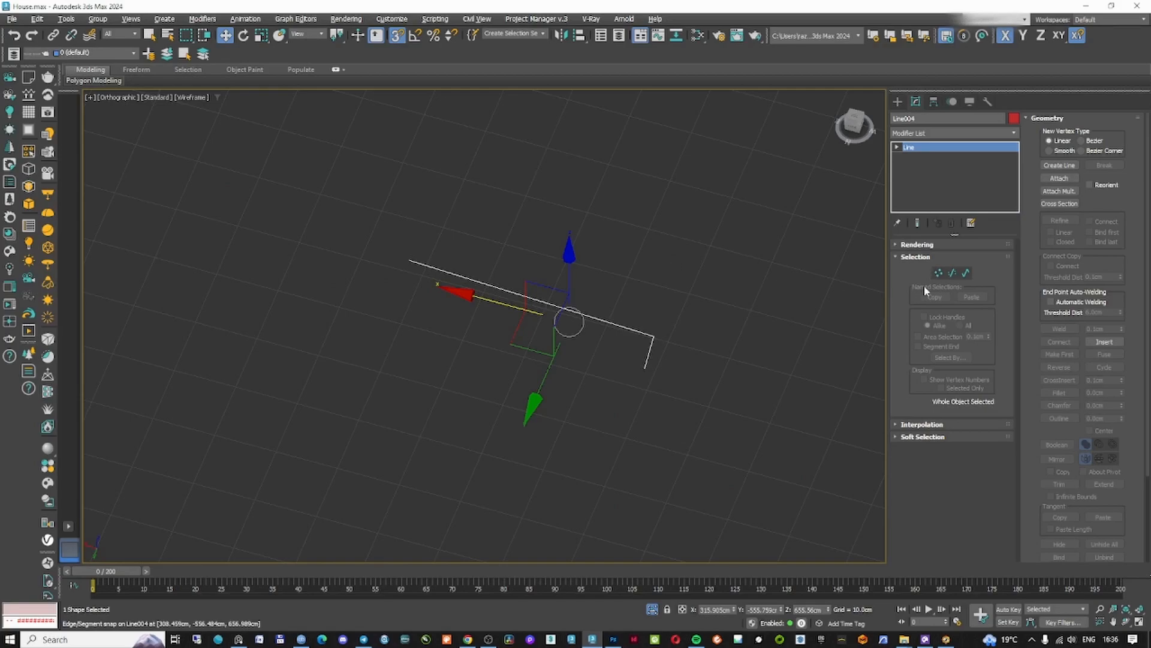
- Switch snapping from Edge/Segment to Vertex and align the line's displaced end vertex with its other vertices along X
click(939, 273)
drag(381, 235, 472, 281)
right_click(637, 366)
right_click(397, 35)
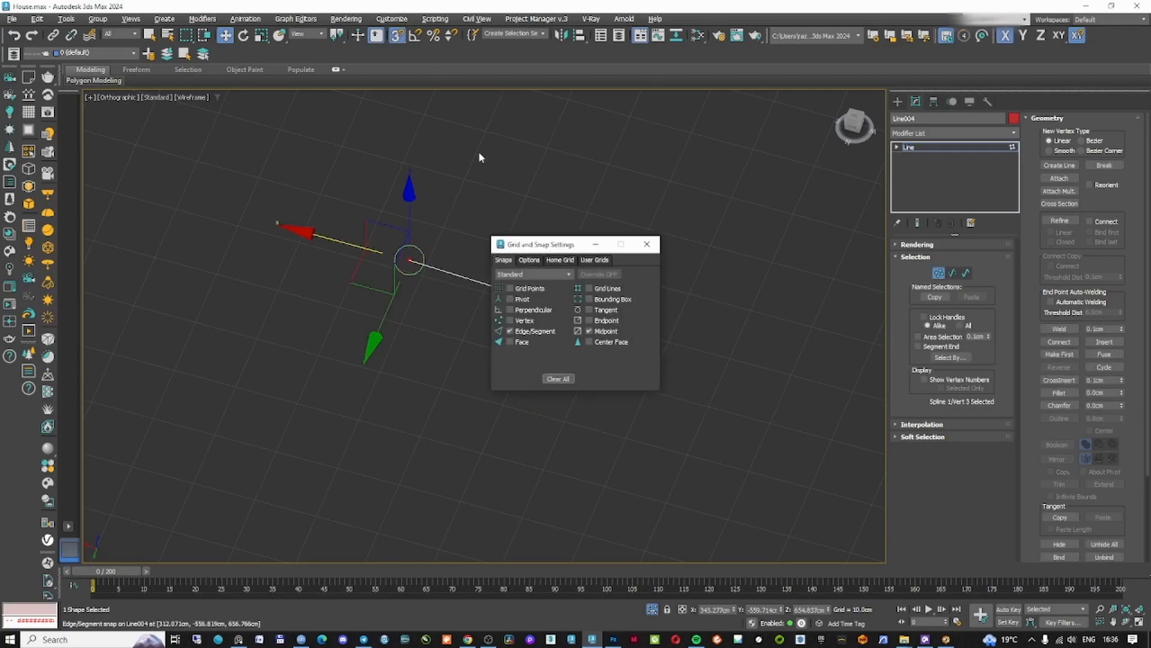
click(528, 332)
click(646, 245)
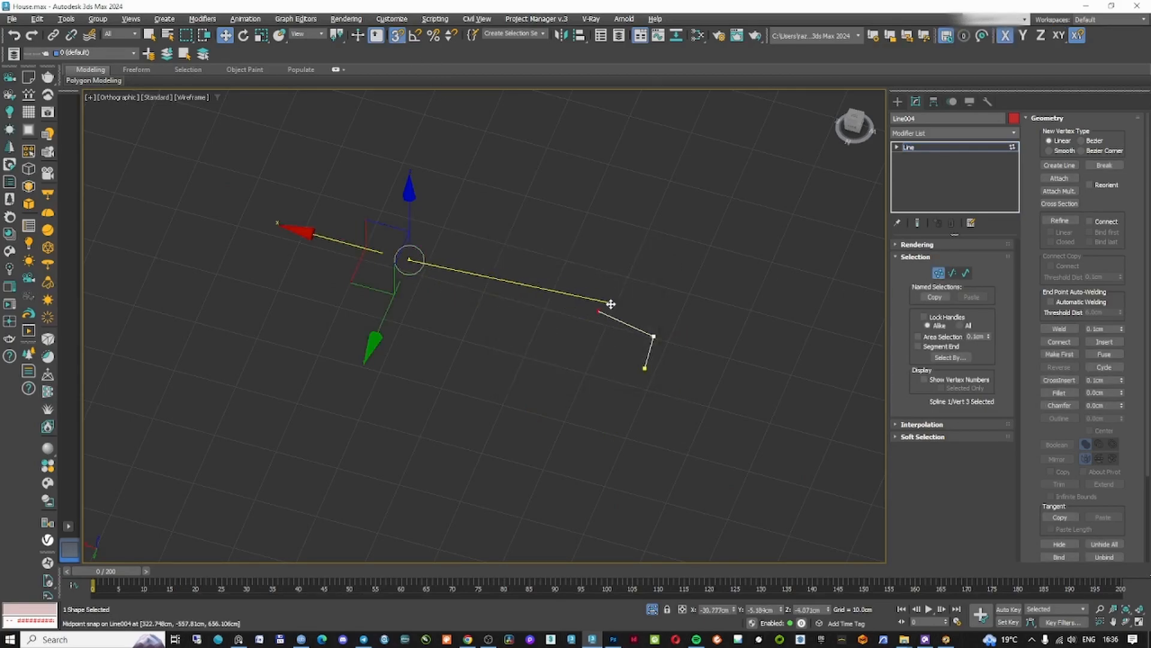
key(l)
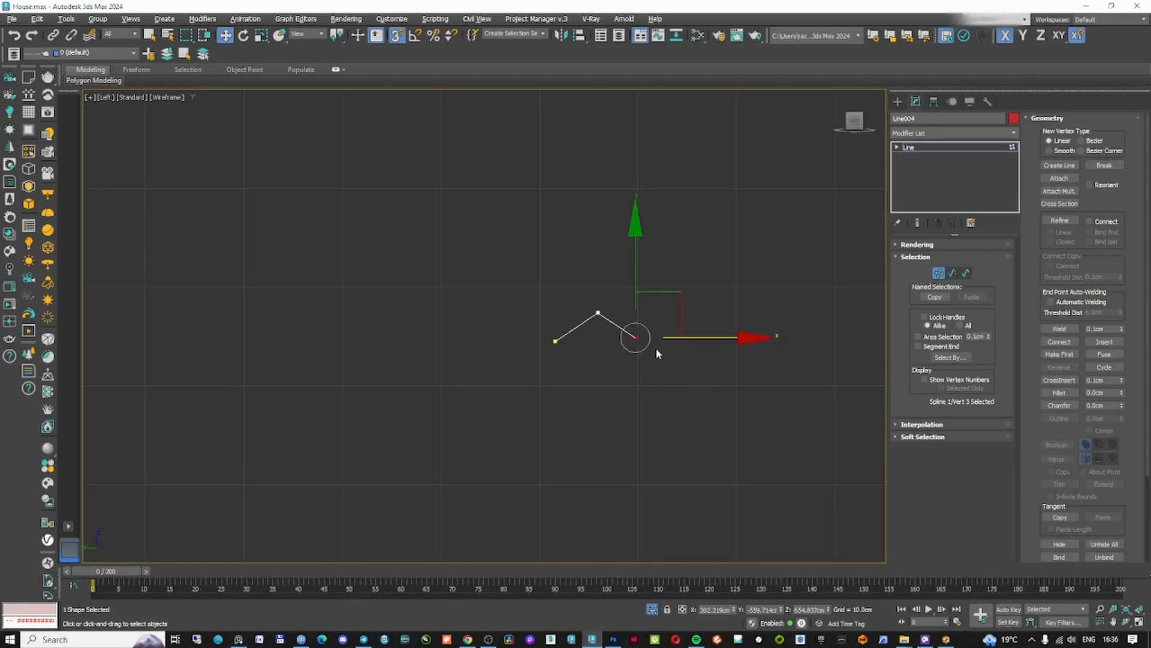
- Retrace the ridge profile with a new line snapped to its three vertices and draw a horizontal line from its lower end
key(1)
key(shift+l)
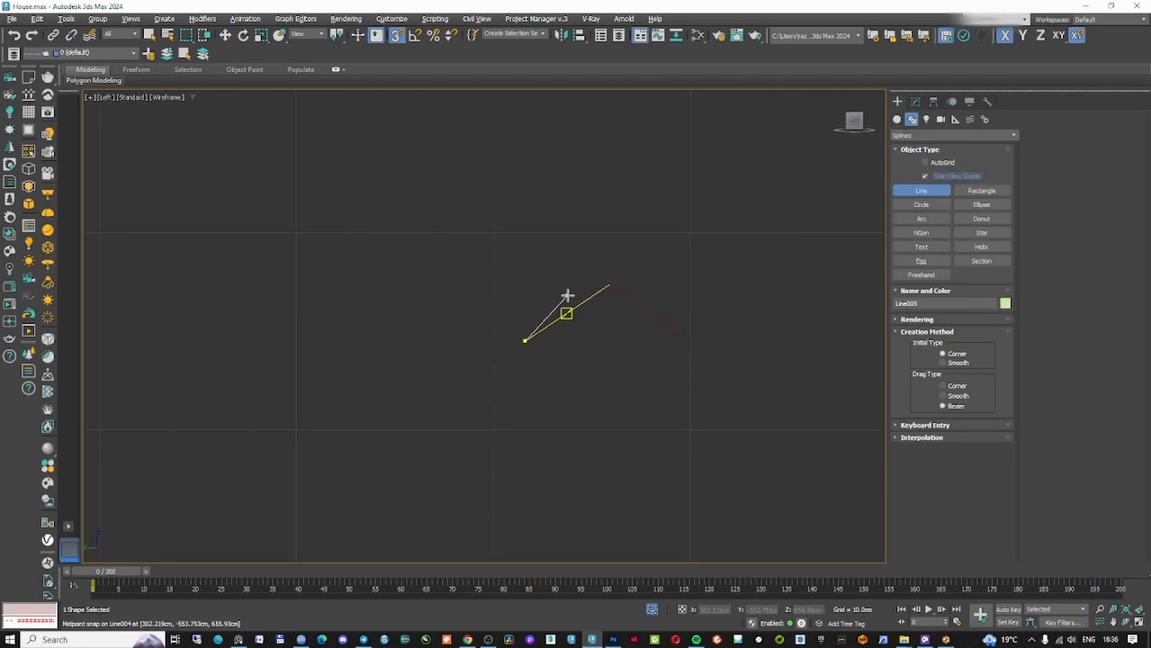
right_click(753, 341)
key(1)
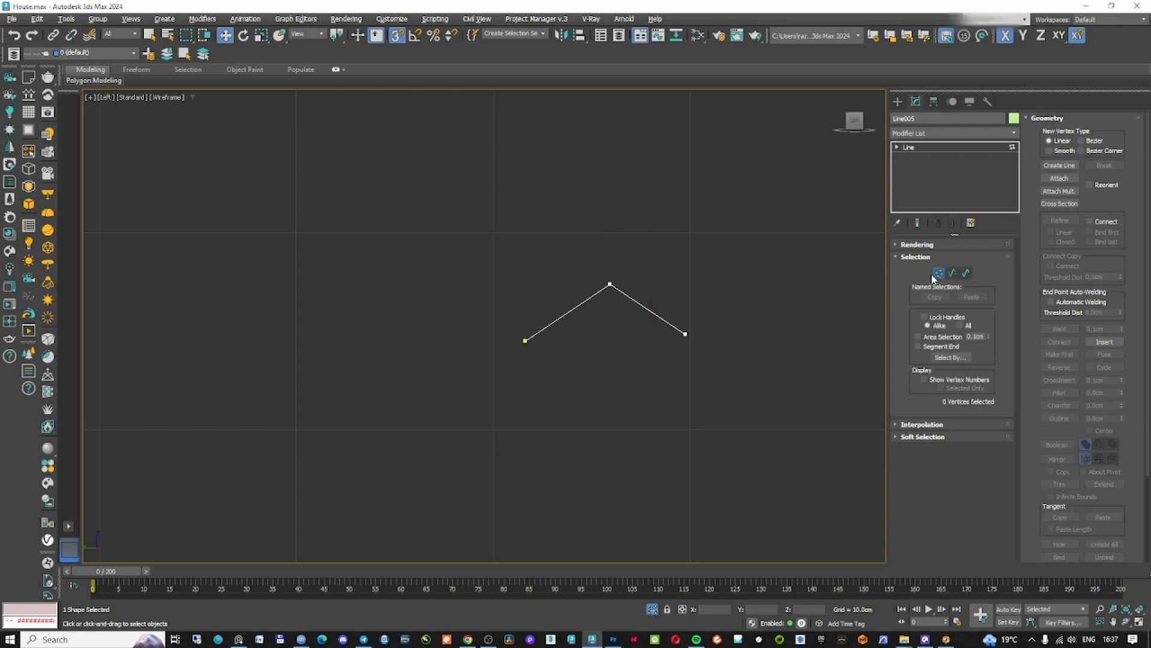
key(shift+l)
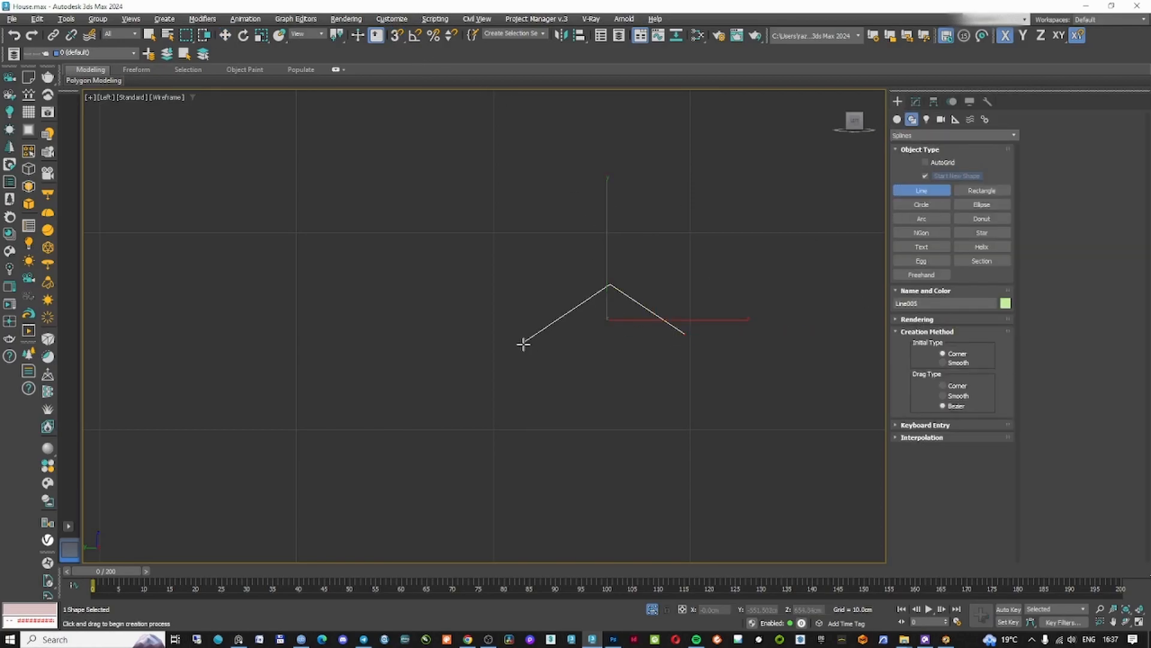
key(w)
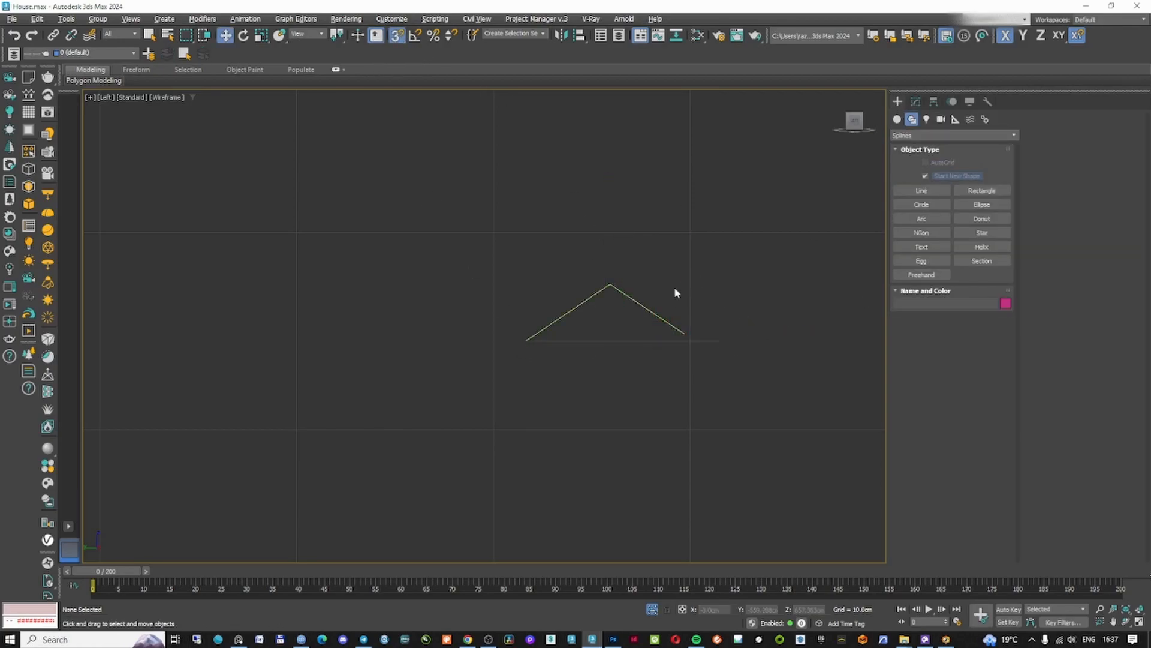
- Apply an Extrude modifier to the new ridge profile to form a long ridge strip
click(916, 102)
click(938, 133)
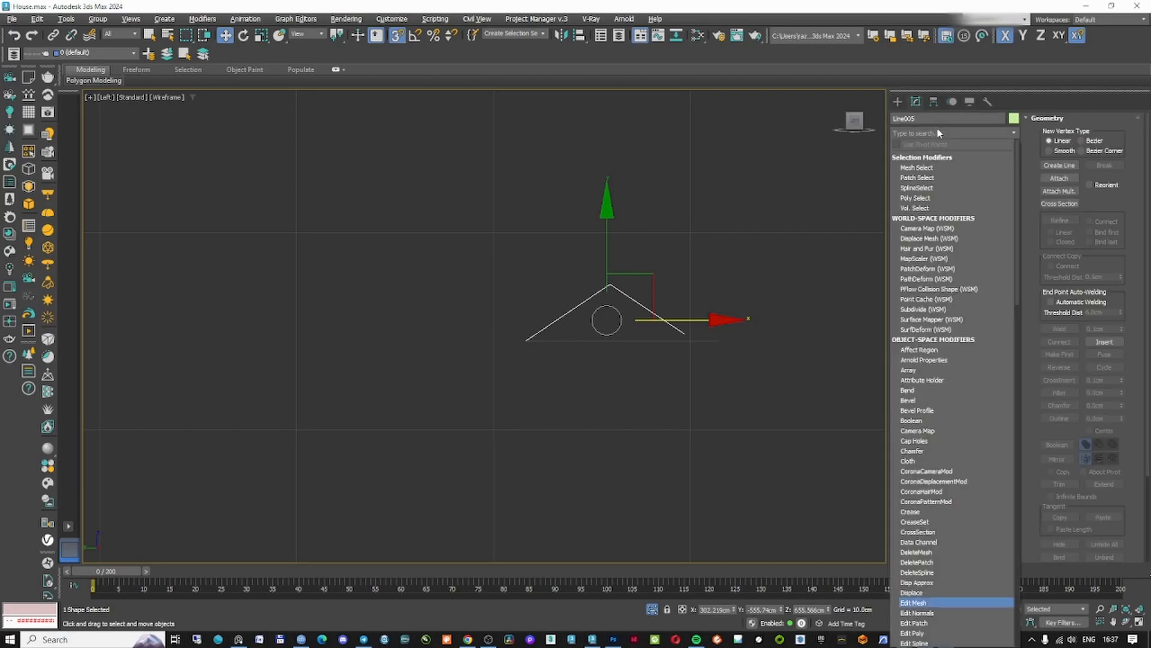
click(929, 641)
alt+middle_drag(579, 348, 660, 397)
scroll(660, 398, down, 5)
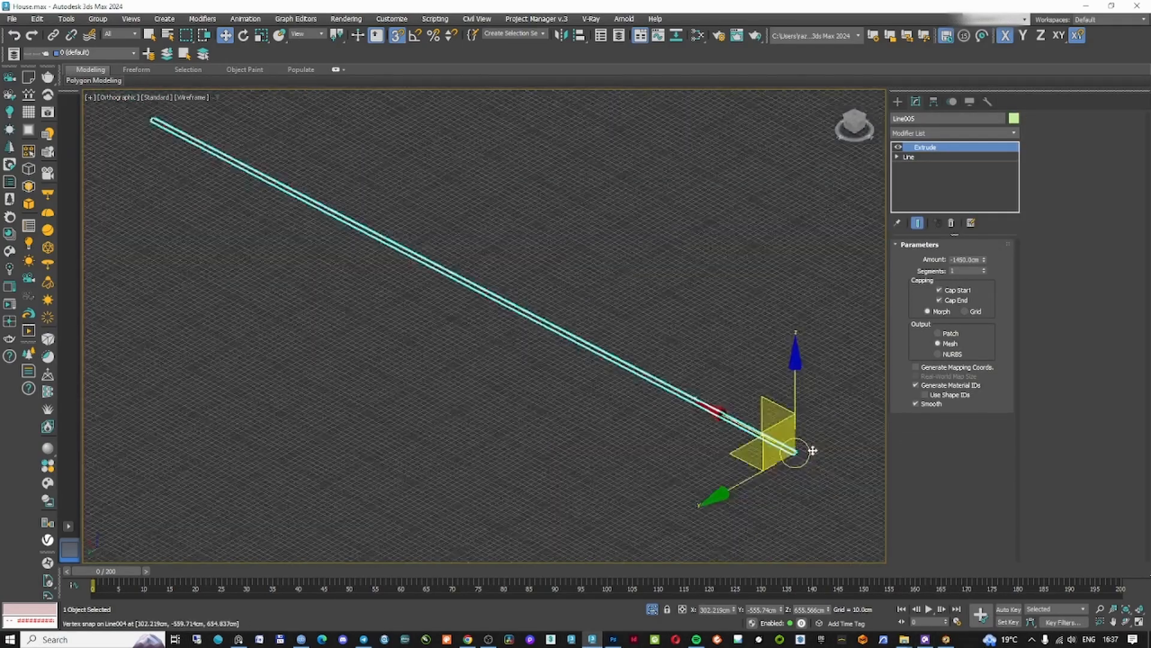
scroll(811, 450, up, 6)
scroll(788, 406, down, 4)
- Exit isolation and move the extruded ridge strip along X, snapping it to the end of the roof
right_click(788, 407)
click(806, 352)
scroll(579, 312, down, 6)
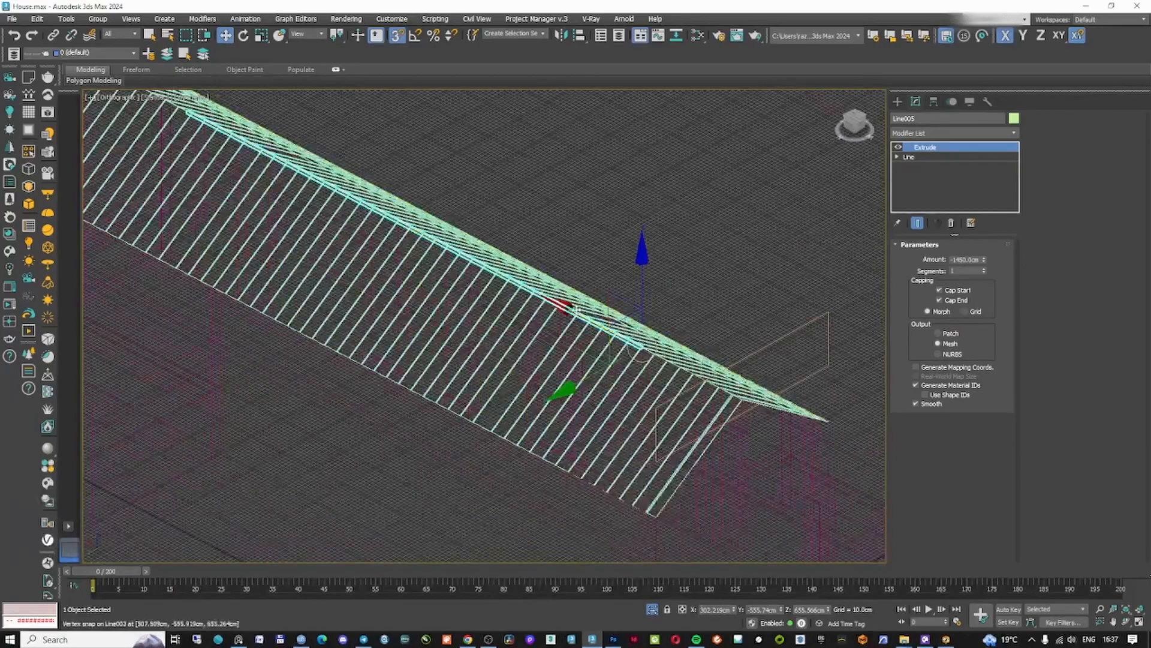
drag(748, 404, 743, 401)
key(F3)
scroll(675, 364, down, 4)
alt+middle_drag(628, 345, 833, 351)
scroll(552, 346, up, 10)
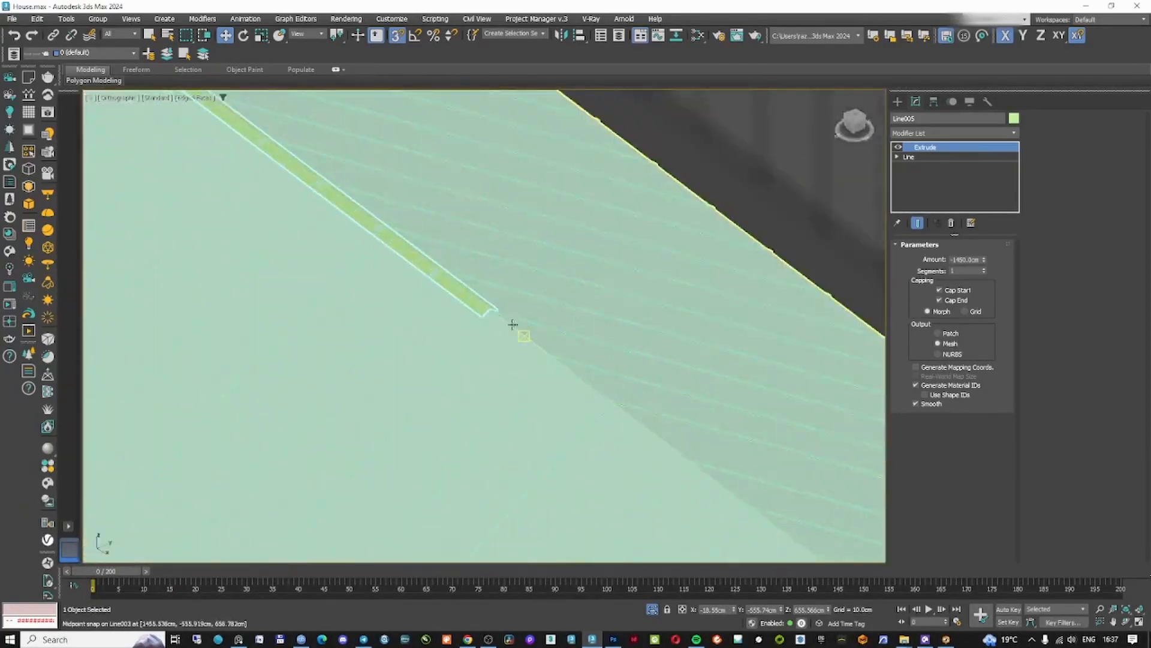
- Apply a Shell modifier to the extruded ridge strip to give it thickness
click(953, 133)
text(sh)
click(993, 150)
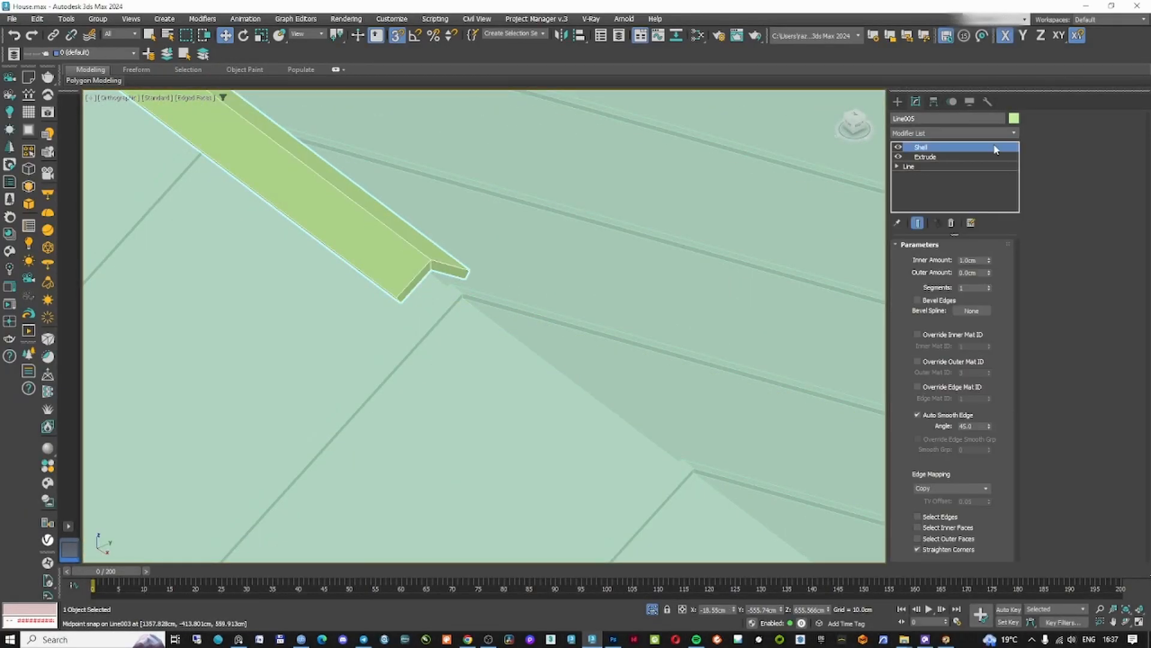
- Add an Edit Poly modifier to the ridge strip and extend its end vertices to the far end of the roof
click(943, 133)
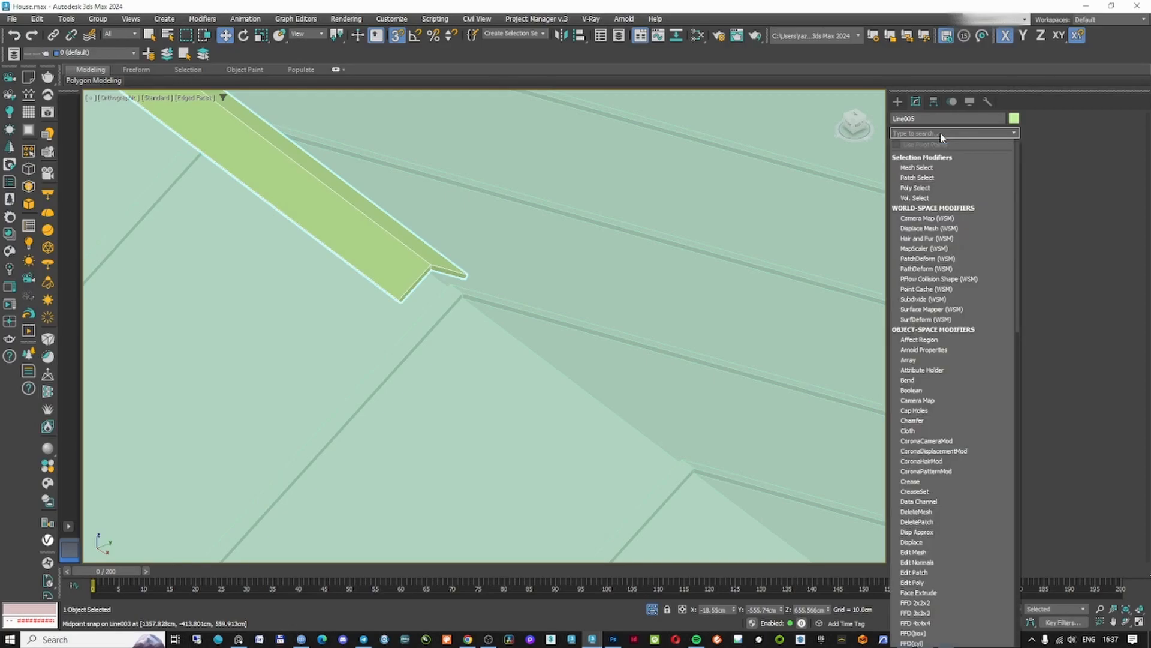
text(ed1)
drag(520, 235, 365, 328)
key(F3)
scroll(393, 320, down, 10)
scroll(517, 389, up, 8)
key(F3)
scroll(424, 373, up, 3)
mouse_move(406, 372)
alt+middle_down()
mouse_move(417, 326)
mouse_move(403, 299)
mouse_move(584, 240)
alt+middle_up()
scroll(408, 303, down, 5)
key(F3)
key(F3)
click(924, 333)
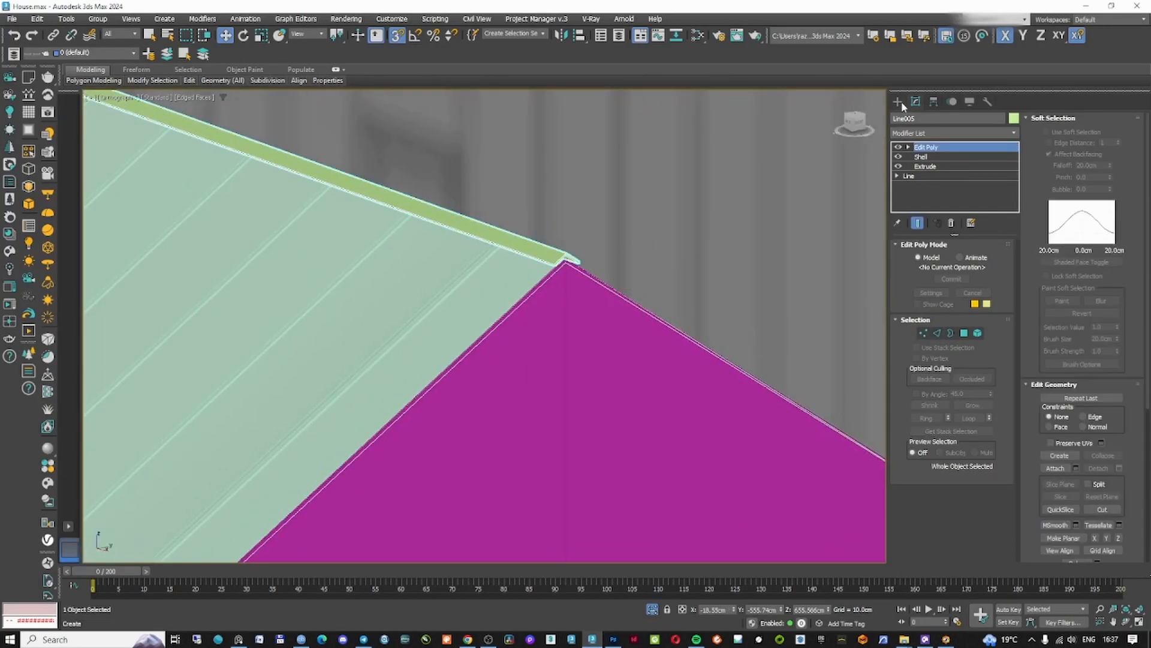
- Select the roof and adjust the raised seams' extrusion settings in its modifier stack
click(897, 102)
click(537, 277)
scroll(537, 275, up, 4)
click(538, 273)
scroll(539, 270, up, 6)
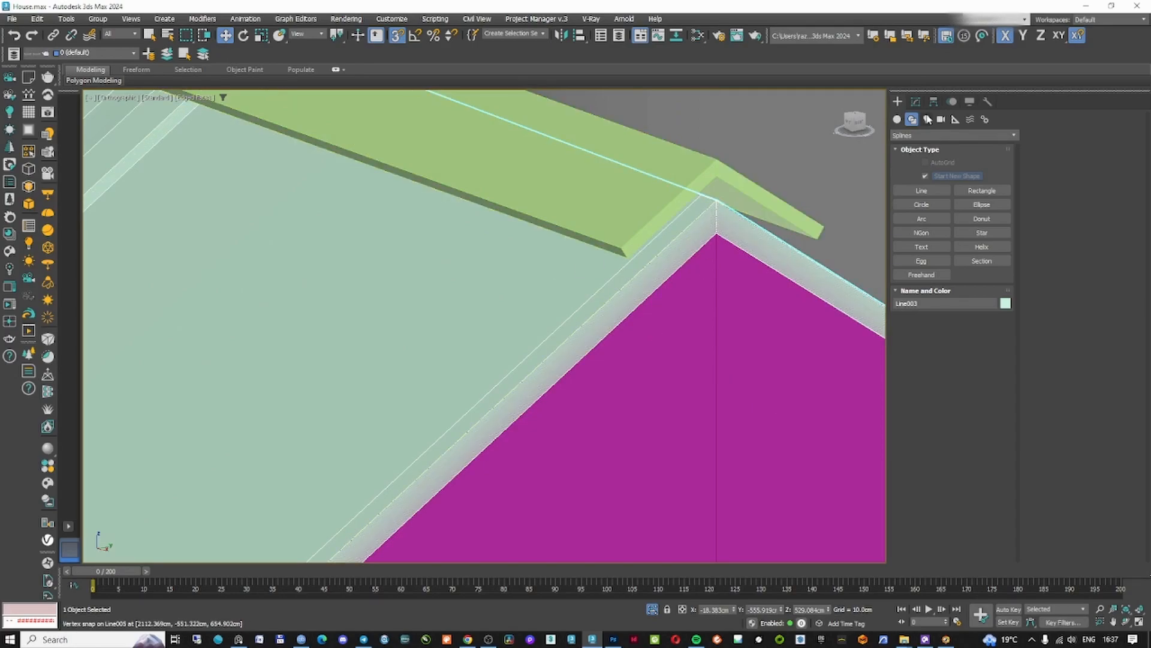
click(915, 101)
drag(989, 274, 1002, 301)
key(F3)
drag(987, 260, 992, 275)
click(937, 177)
click(933, 167)
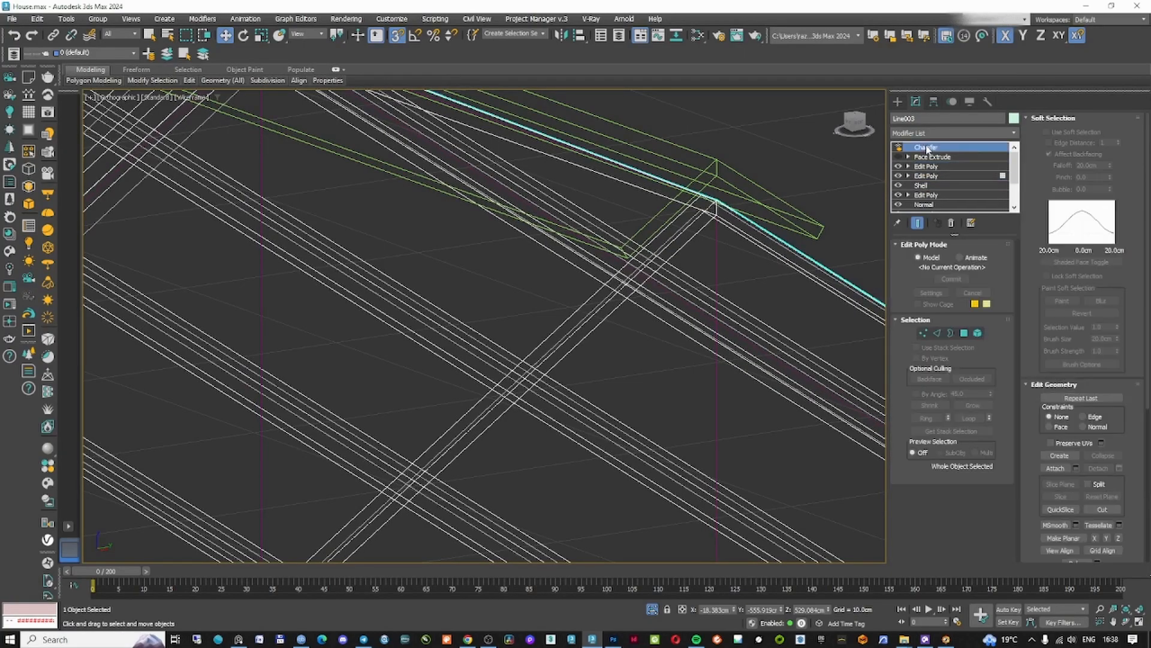
- Isolate the roof together with its ridge strip and show them in the Left view
click(897, 102)
middle_drag(731, 158, 706, 203)
key(F3)
click(716, 195)
scroll(683, 235, down, 10)
scroll(681, 237, down, 5)
scroll(547, 376, up, 13)
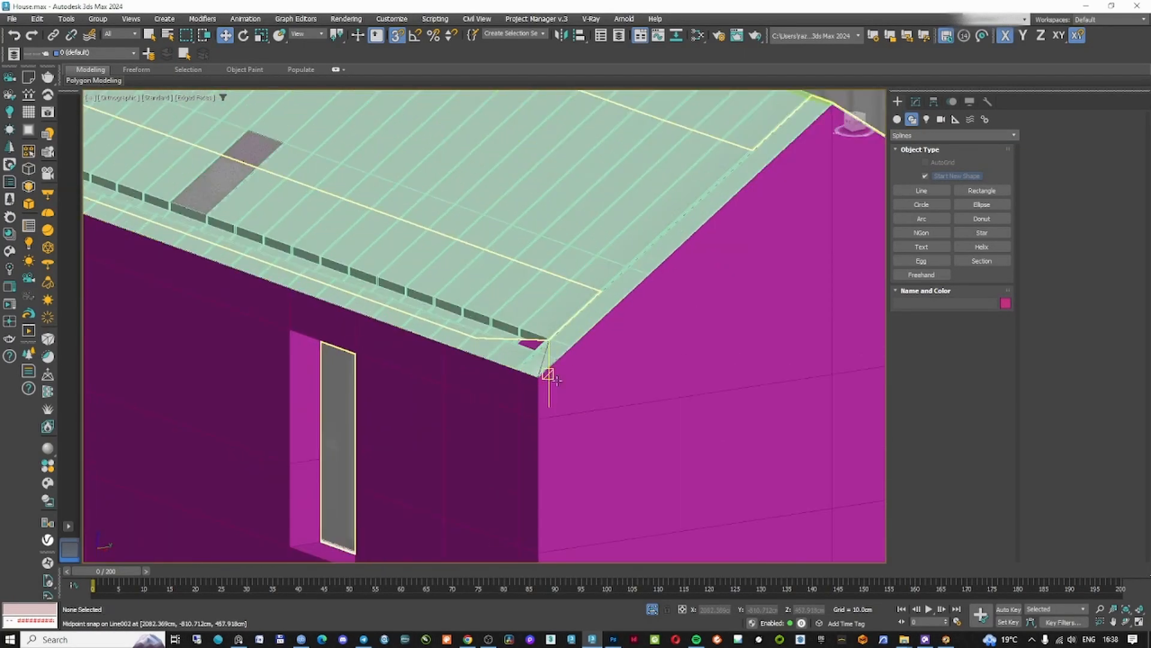
key(F3)
key(f)
key(l)
key(z)
click(915, 102)
click(897, 102)
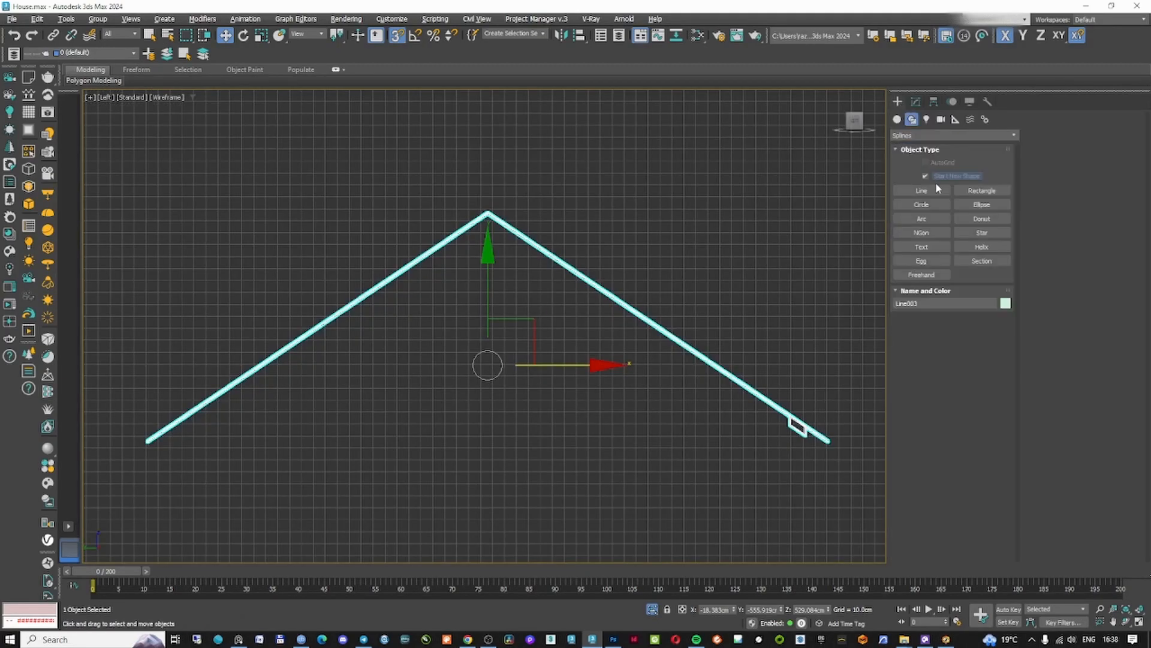
- Draw a line along both roof slopes, snapped from one eave over the ridge to the opposite eave
click(923, 191)
middle_drag(98, 457, 319, 453)
scroll(368, 433, up, 12)
click(393, 423)
scroll(452, 376, down, 8)
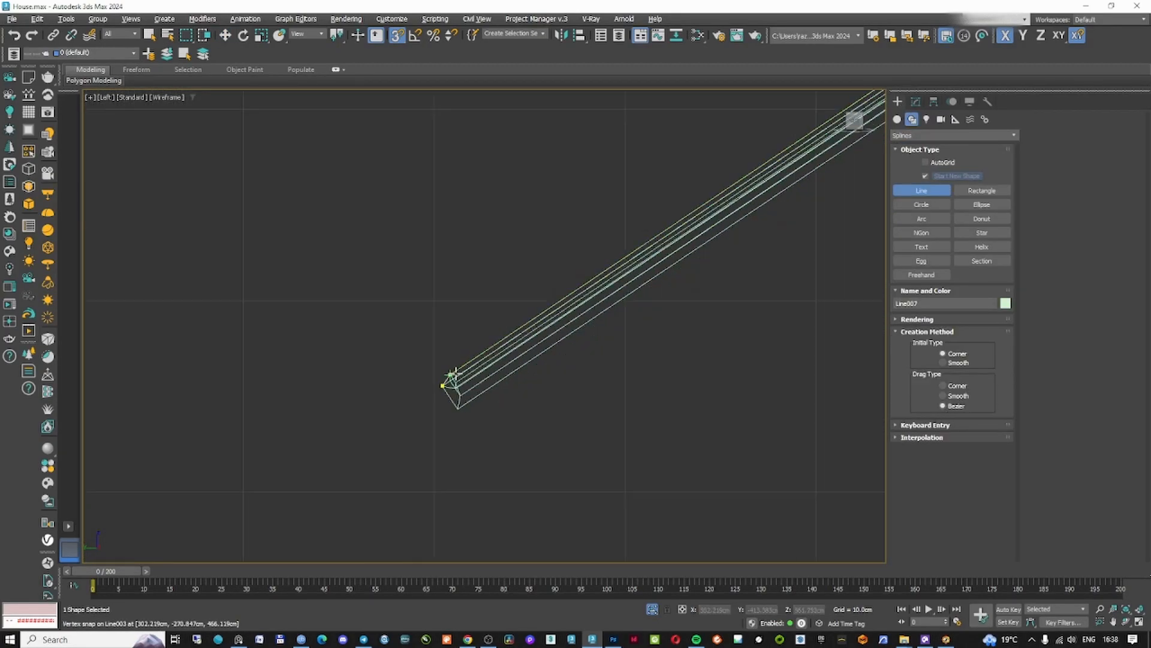
scroll(784, 186, up, 10)
click(624, 361)
scroll(686, 351, down, 6)
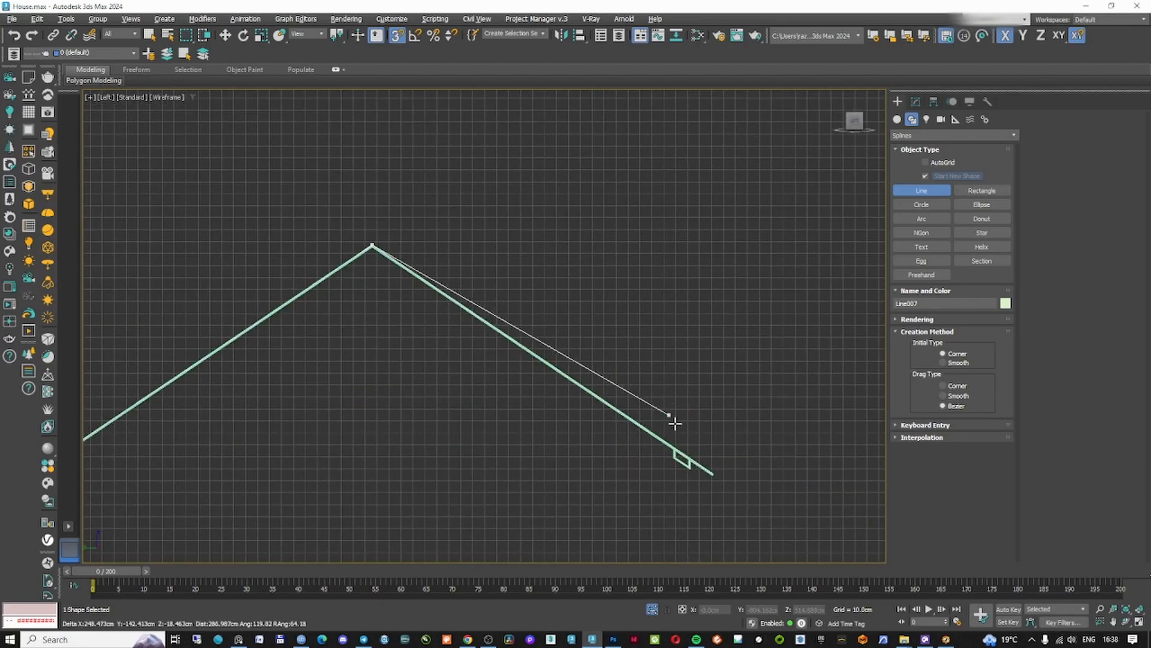
scroll(677, 395, up, 8)
alt+middle_drag(710, 310, 625, 312)
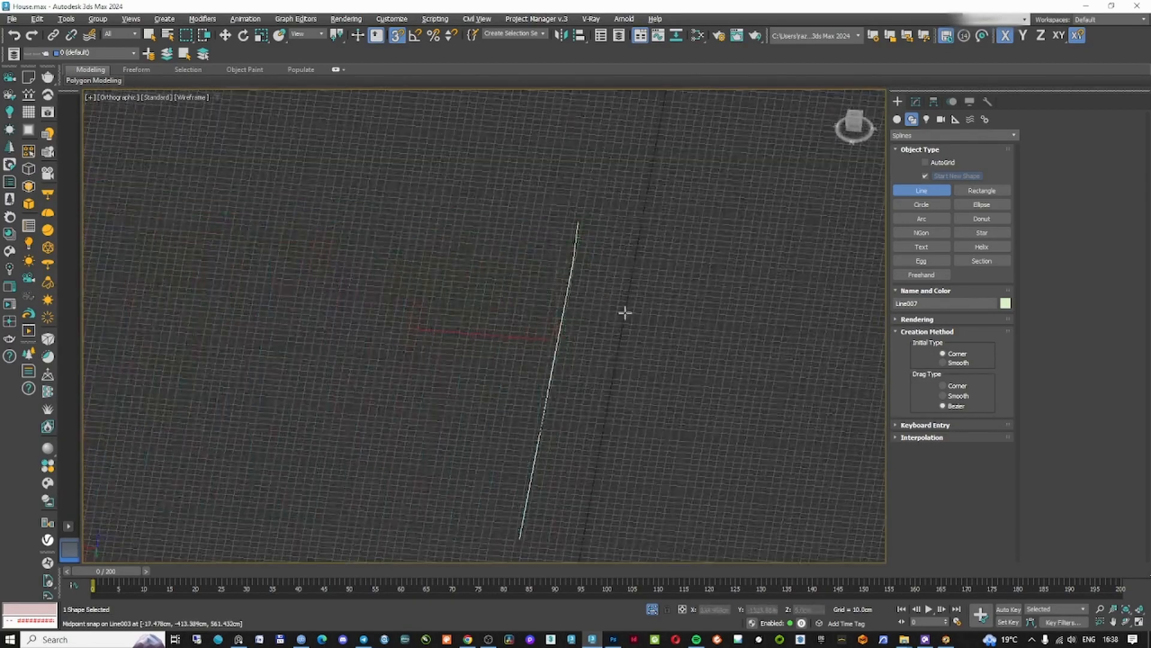
- Apply a Sweep modifier with the built-in Angle section to the gable line and mirror the section on the XY plane
click(916, 102)
click(939, 273)
click(573, 262)
click(937, 272)
click(939, 133)
text(sw)
click(928, 157)
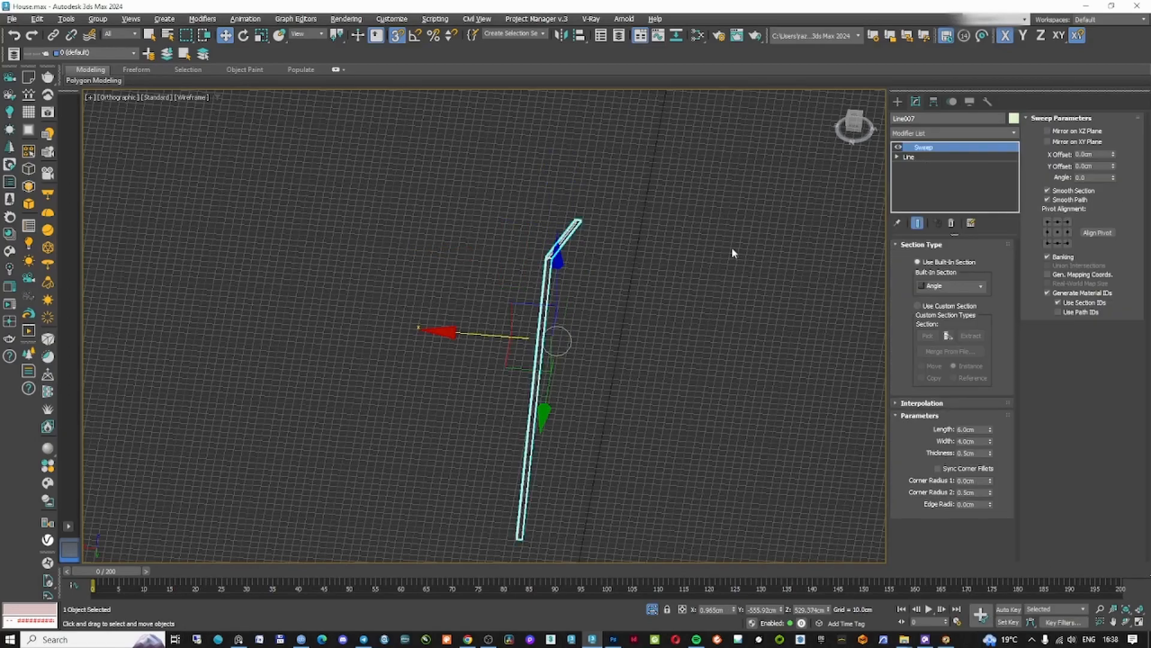
scroll(548, 250, up, 8)
key(F3)
click(1067, 132)
click(1067, 133)
click(1072, 143)
- Bring the roof and ridge strip back into view and examine how the swept trim sits against them
right_click(743, 353)
click(752, 316)
middle_drag(677, 309, 681, 340)
key(f)
key(z)
middle_drag(550, 311, 566, 326)
key(l)
key(z)
middle_drag(431, 244, 460, 294)
scroll(518, 257, up, 8)
key(F3)
scroll(538, 283, down, 8)
alt+middle_drag(536, 289, 570, 317)
scroll(544, 301, up, 8)
key(F3)
key(F3)
scroll(580, 316, down, 2)
- Move the swept trim along X, snapping it against the roof's end, and set its Corner Radius 2 to 0 cm
key(ctrl+a)
scroll(688, 296, down, 5)
middle_drag(648, 243, 563, 247)
click(527, 285)
scroll(527, 286, up, 7)
key(F3)
alt+middle_drag(527, 285, 512, 388)
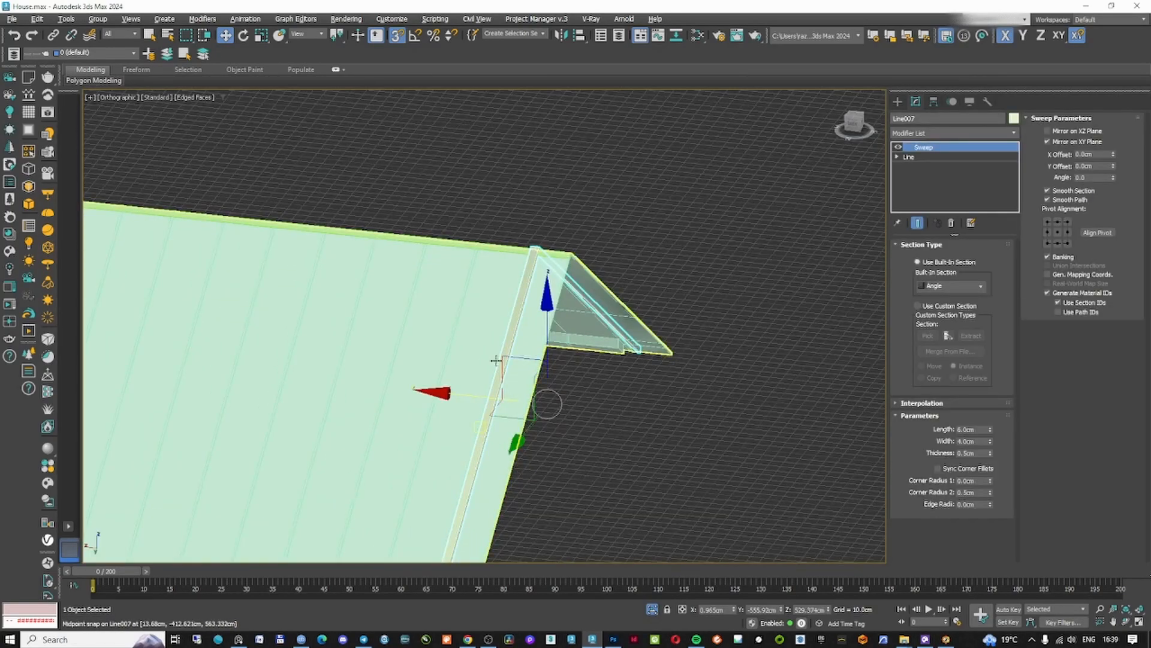
scroll(536, 239, up, 8)
key(F3)
scroll(470, 303, down, 5)
drag(458, 355, 590, 327)
scroll(593, 328, up, 5)
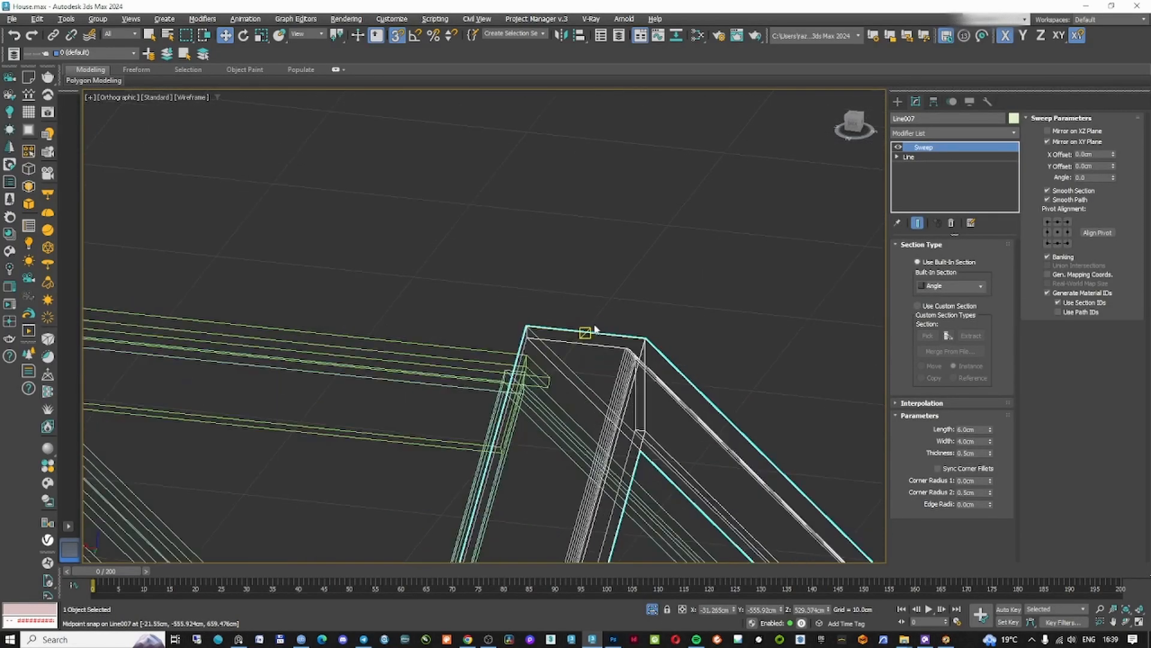
scroll(596, 329, up, 4)
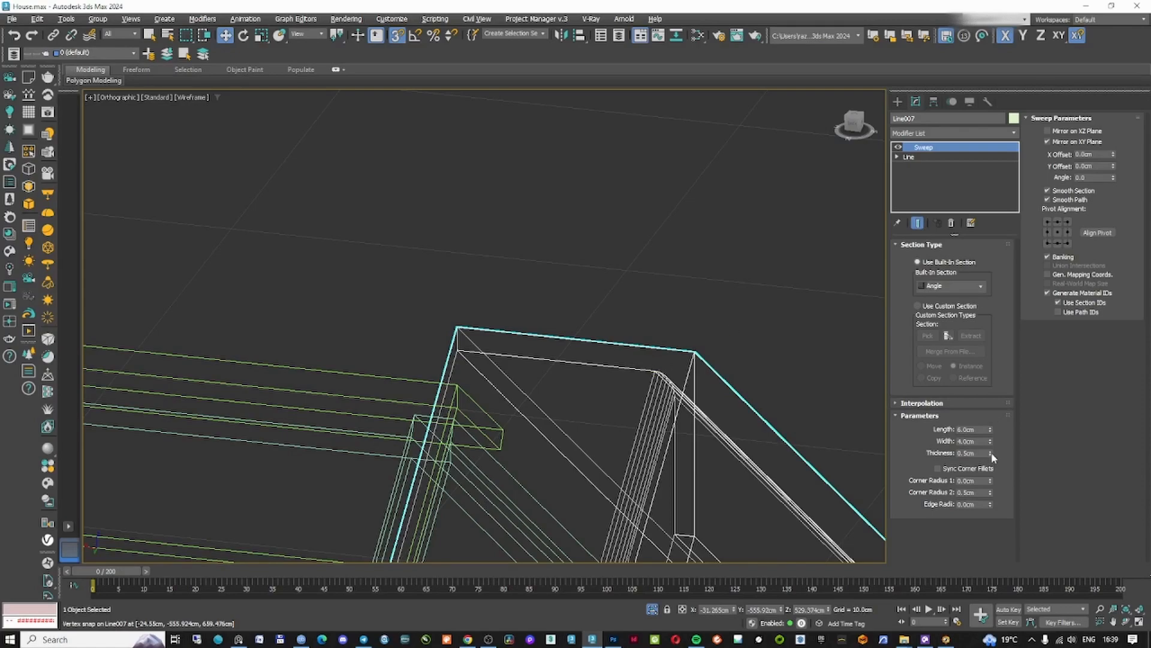
drag(675, 373, 462, 386)
- Set the trim's Sweep X Offset to 0.62 cm in the Front view so it sits over the ridge strip
key(F3)
scroll(462, 386, down, 10)
key(f)
mouse_move(515, 335)
middle_down()
mouse_move(522, 289)
mouse_move(440, 318)
middle_up()
key(F3)
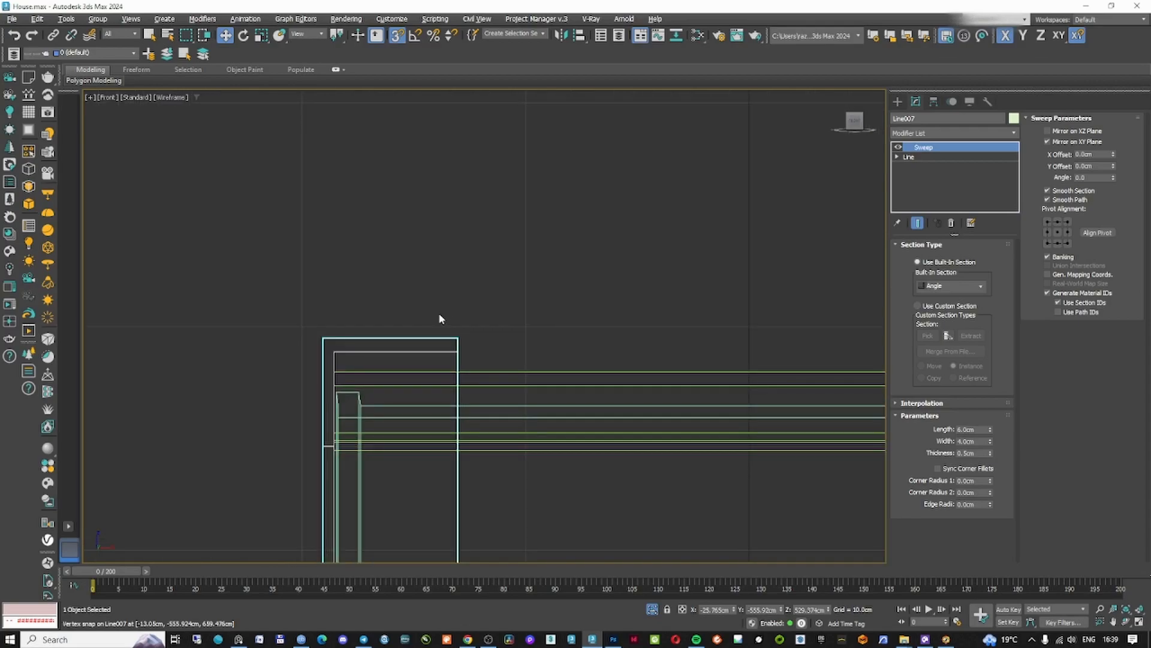
click(937, 158)
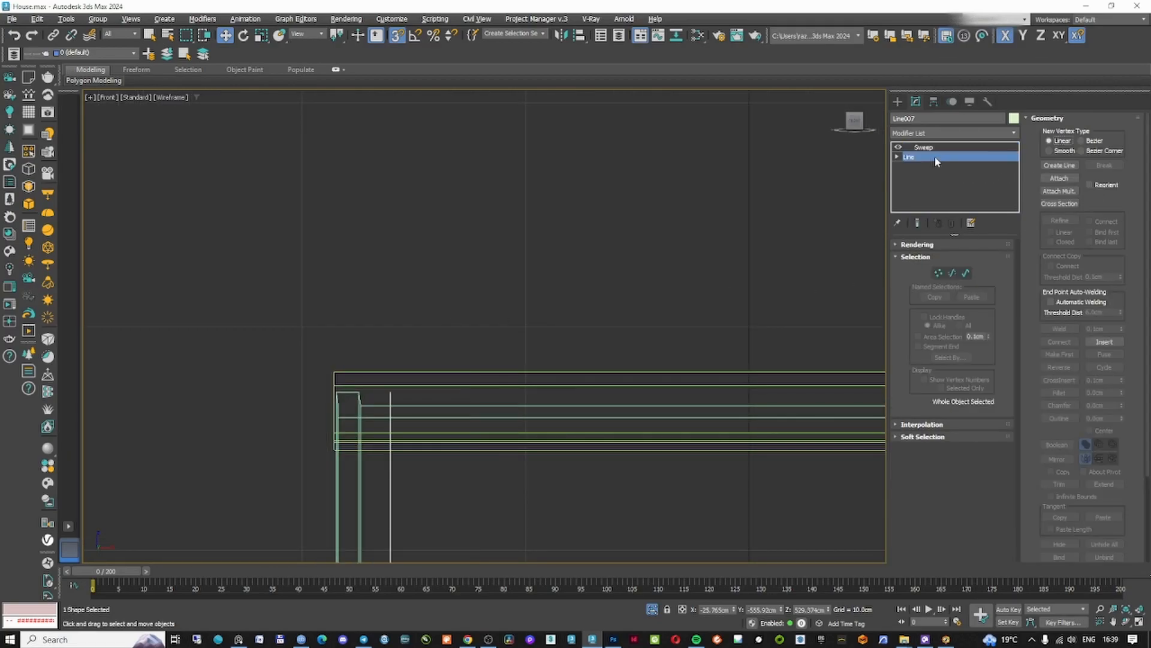
click(924, 147)
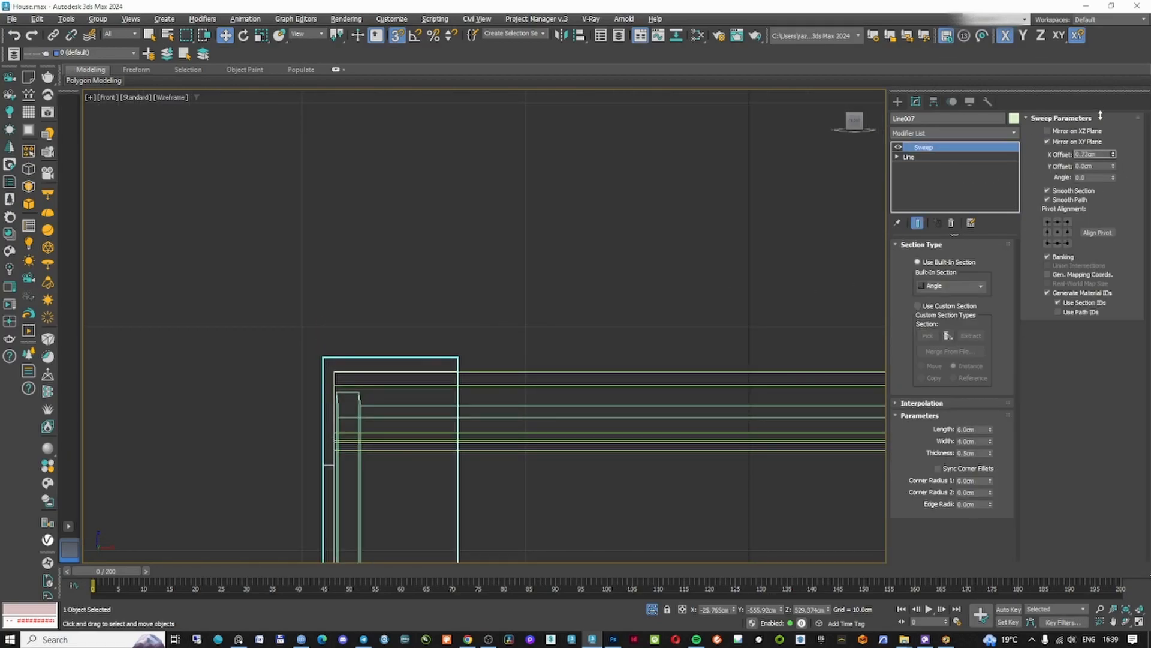
text(0.62)
key(Return)
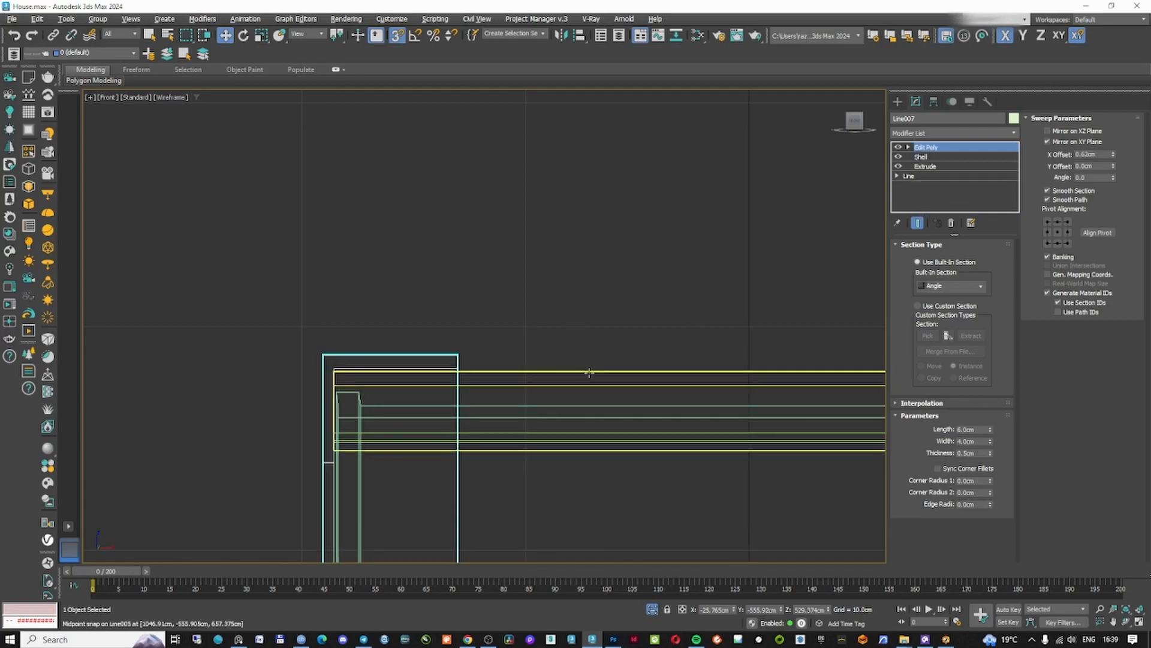
- Apply a Chamfer modifier to the ridge strip with an amount of 0.2 cm
click(589, 372)
click(956, 134)
text(ch)
key(Return)
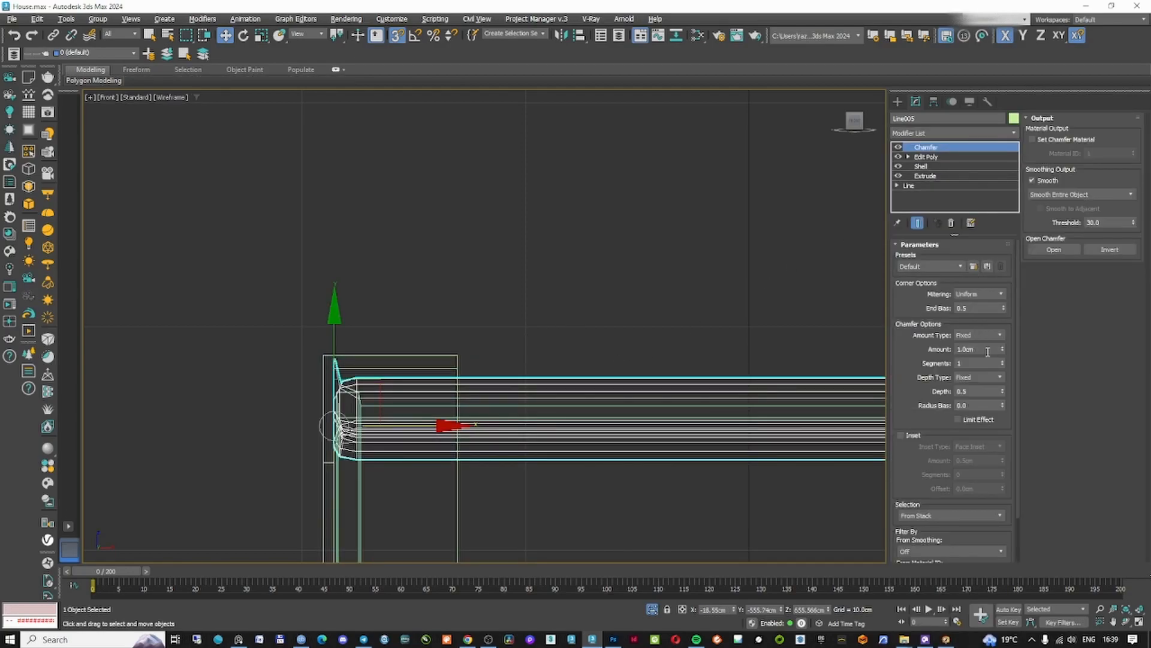
text(0.1)
key(Return)
- Copy the ridge strip's Chamfer modifier and paste it onto the swept gable trim
right_click(931, 147)
click(951, 197)
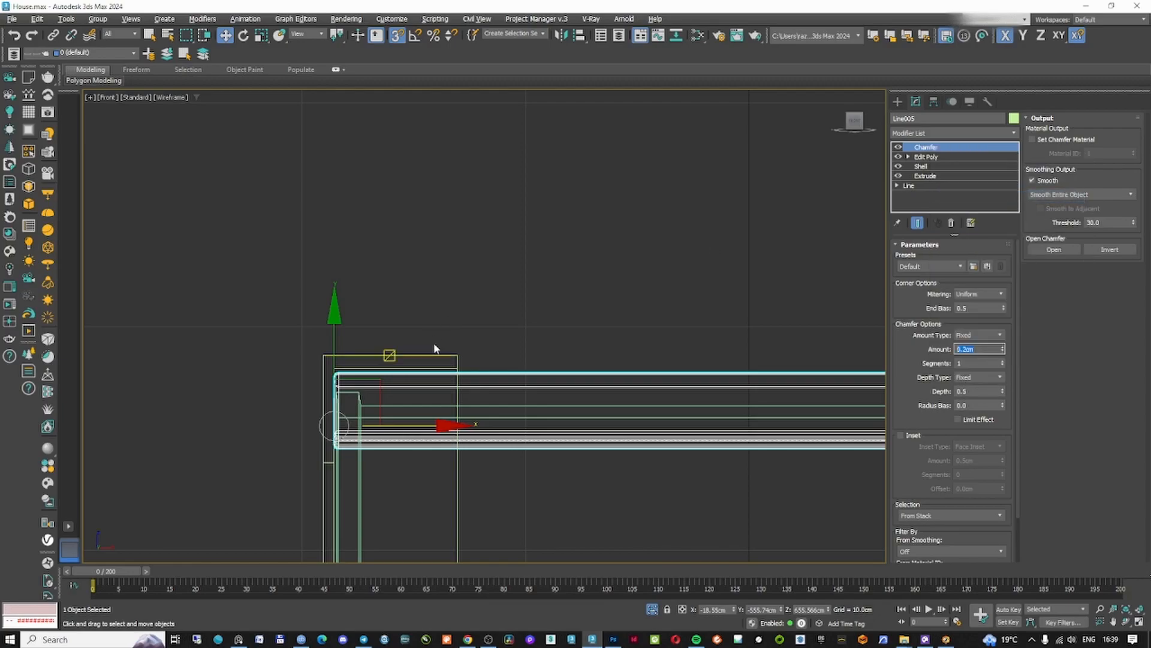
click(435, 355)
right_click(962, 147)
click(986, 208)
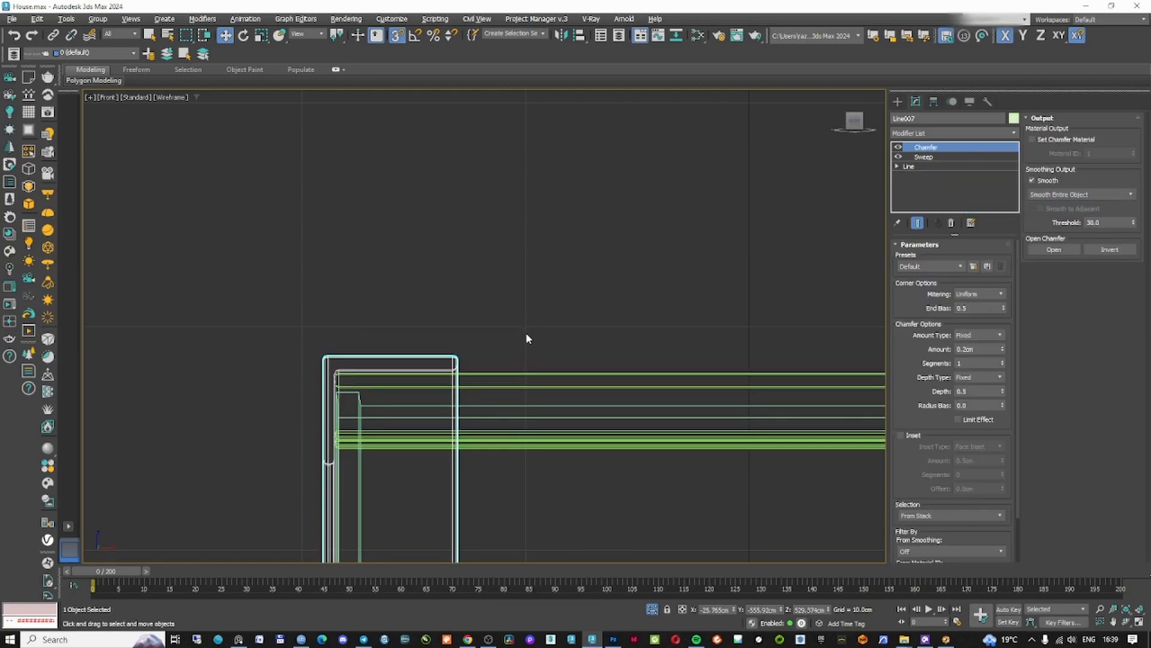
- Check the chamfered trim in a shaded 3D view and unhide all objects of the house
scroll(527, 337, down, 10)
key(F3)
scroll(474, 332, up, 5)
mouse_move(484, 314)
alt+middle_down()
mouse_move(594, 344)
mouse_move(566, 366)
alt+middle_up()
right_click(566, 366)
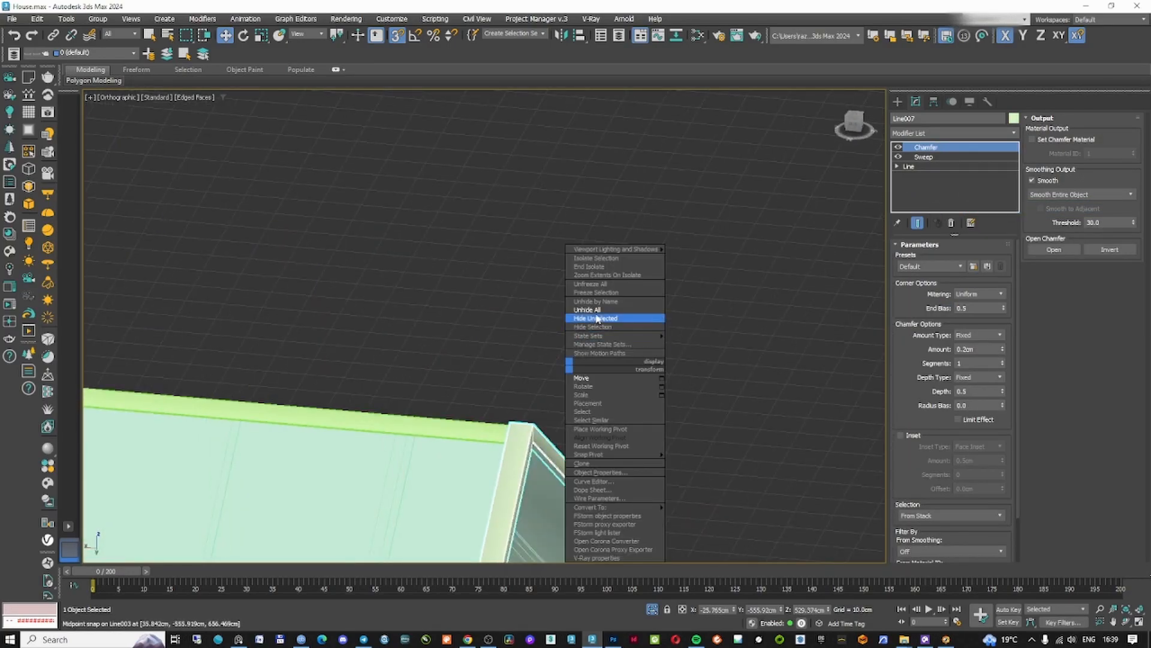
click(592, 309)
key(F3)
scroll(592, 317, down, 10)
scroll(557, 354, up, 7)
- Apply a Symmetry modifier to the gable trim with Z as the mirror axis, working in the Top view
click(924, 138)
text(sym)
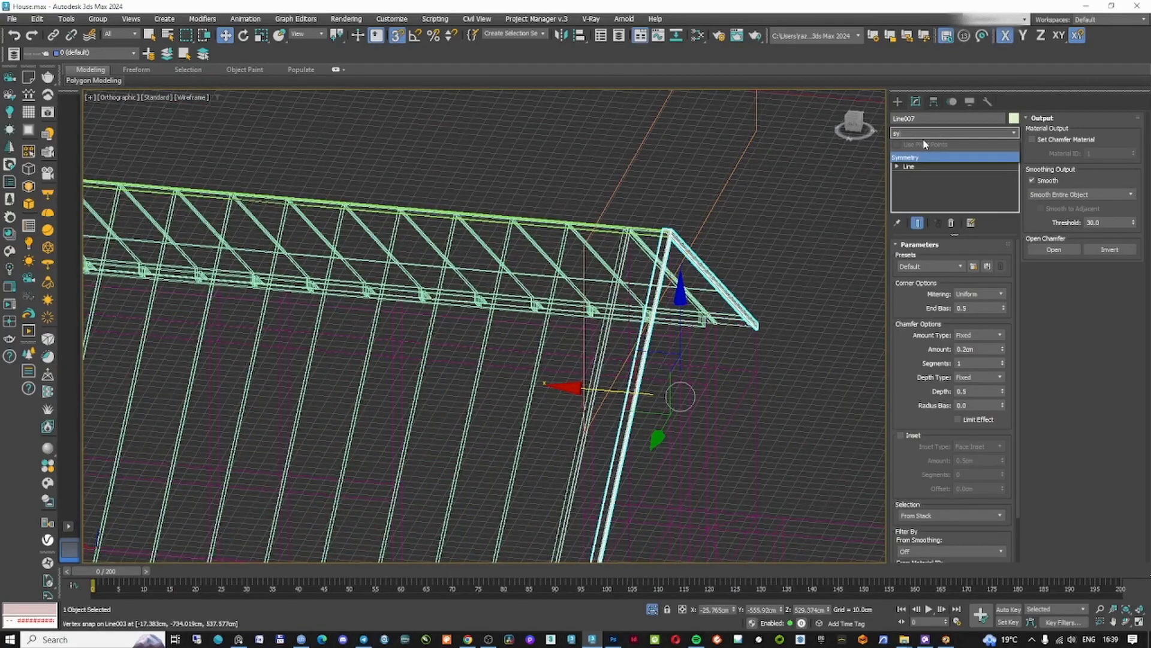
key(Return)
middle_drag(566, 261, 574, 277)
key(t)
click(924, 293)
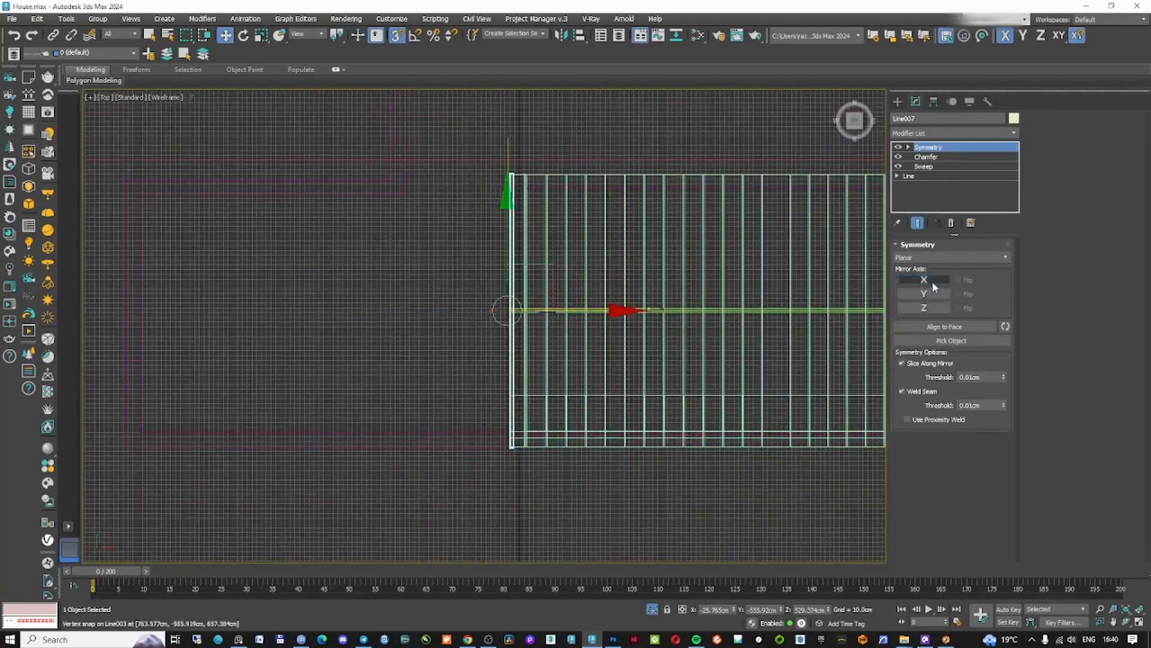
scroll(774, 300, up, 2)
click(935, 310)
scroll(437, 310, down, 3)
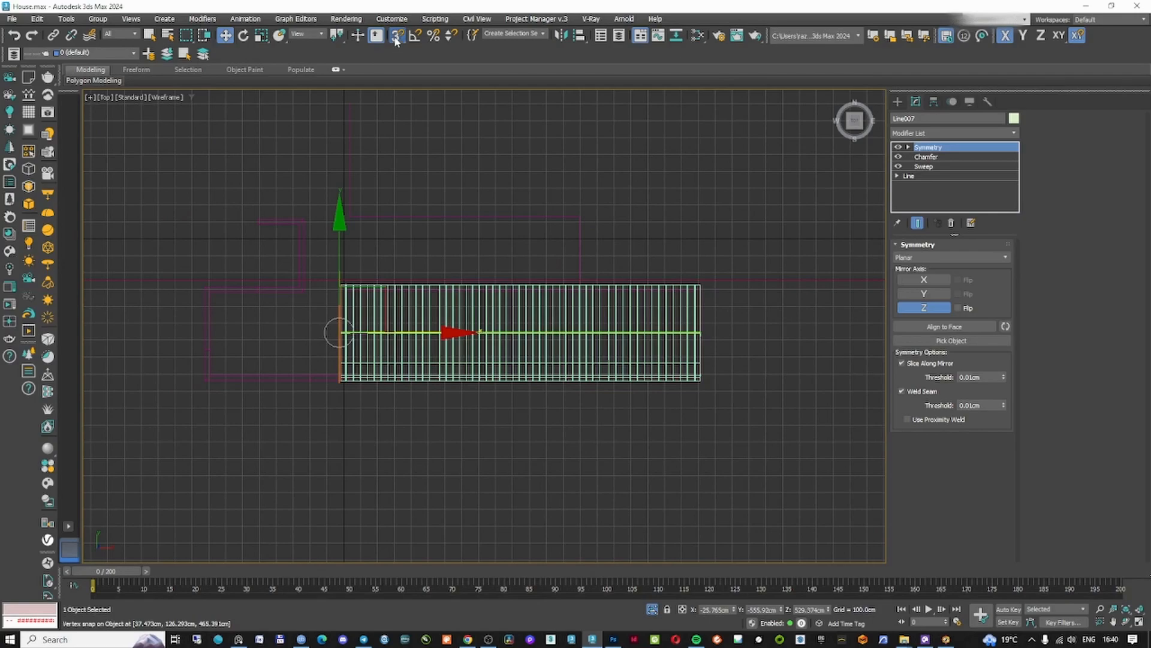
- Try shifting the trim and its mirror plane along X with flipped Z mirroring, and undo these changes
drag(412, 334, 586, 333)
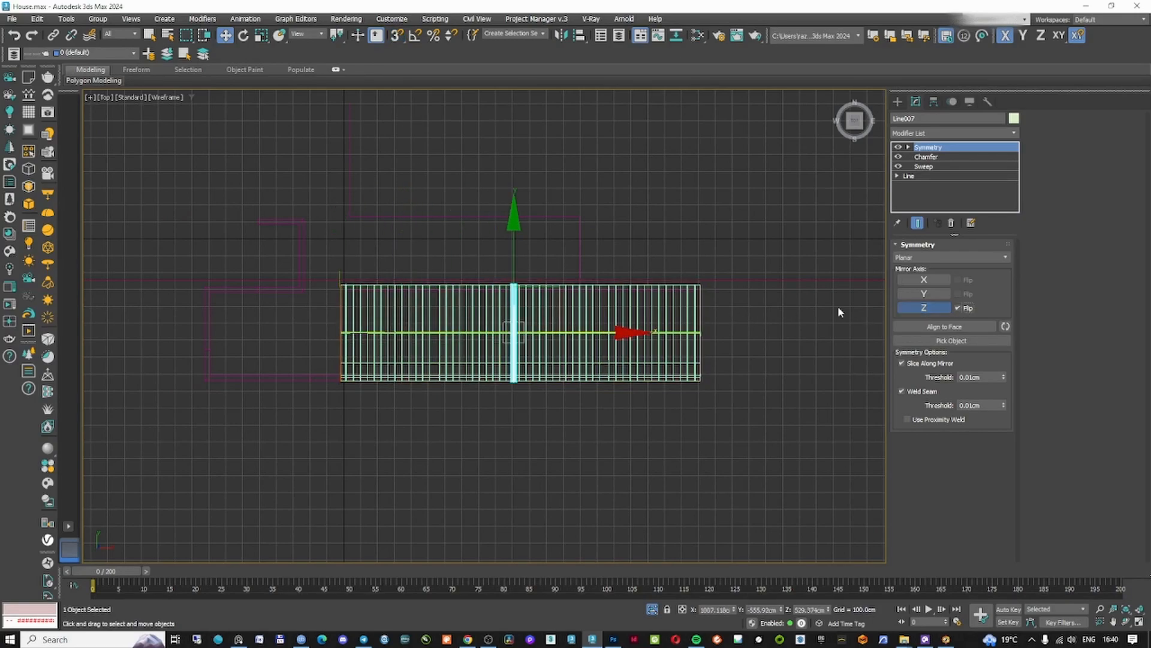
click(957, 308)
scroll(557, 316, up, 3)
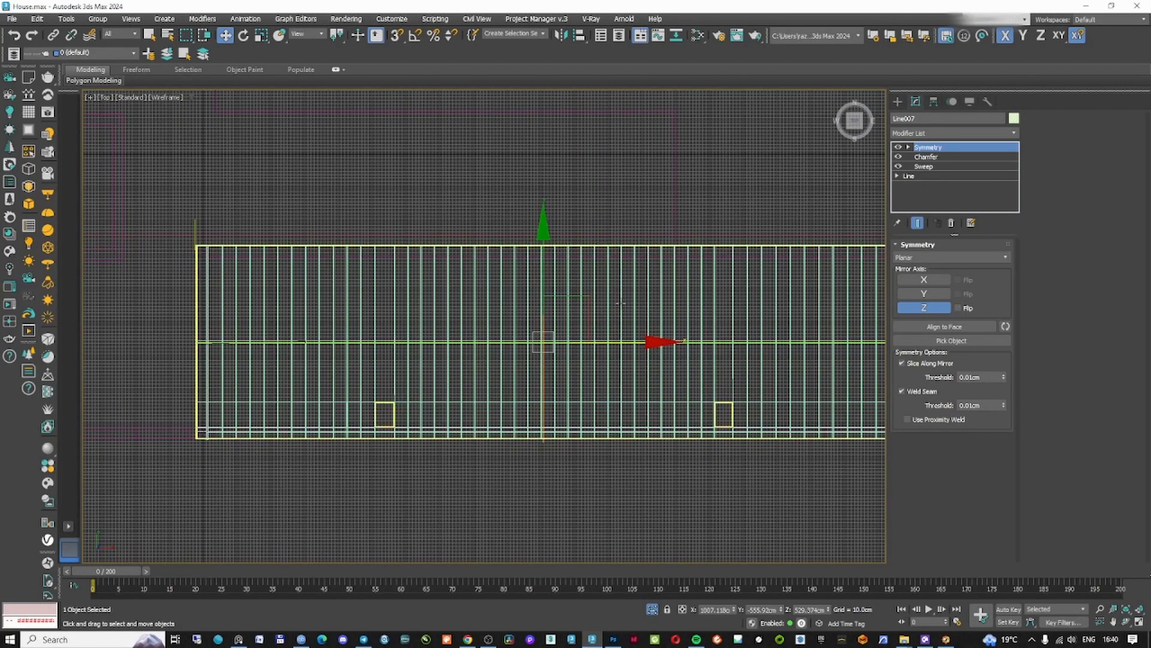
drag(610, 342, 672, 339)
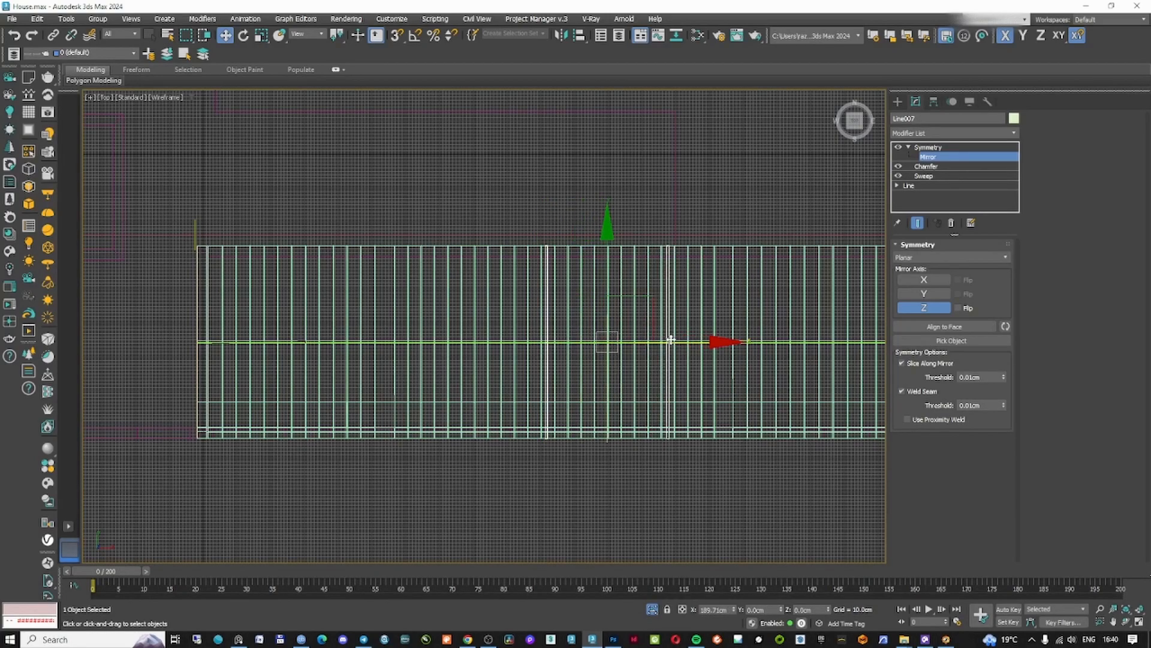
key(ctrl+z)
key(ctrl+z)
- Move the Symmetry mirror plane along X and fine-tune it so the mirrored trim lines up with the roof's far end
middle_drag(614, 333, 634, 330)
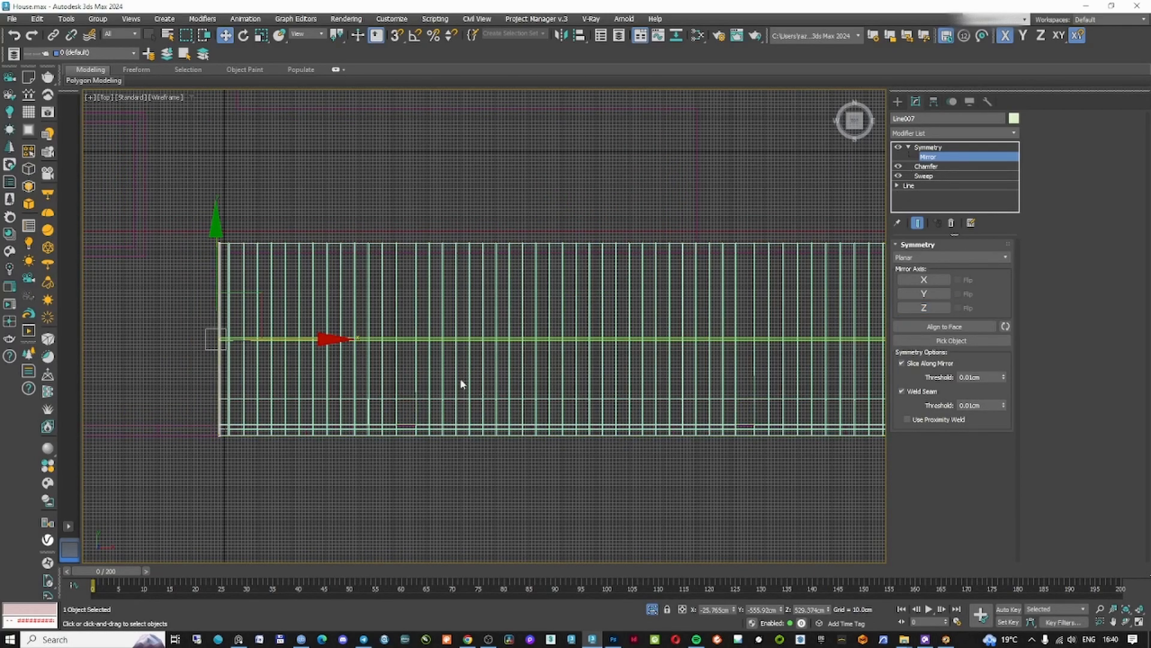
drag(309, 339, 663, 339)
middle_drag(662, 339, 325, 370)
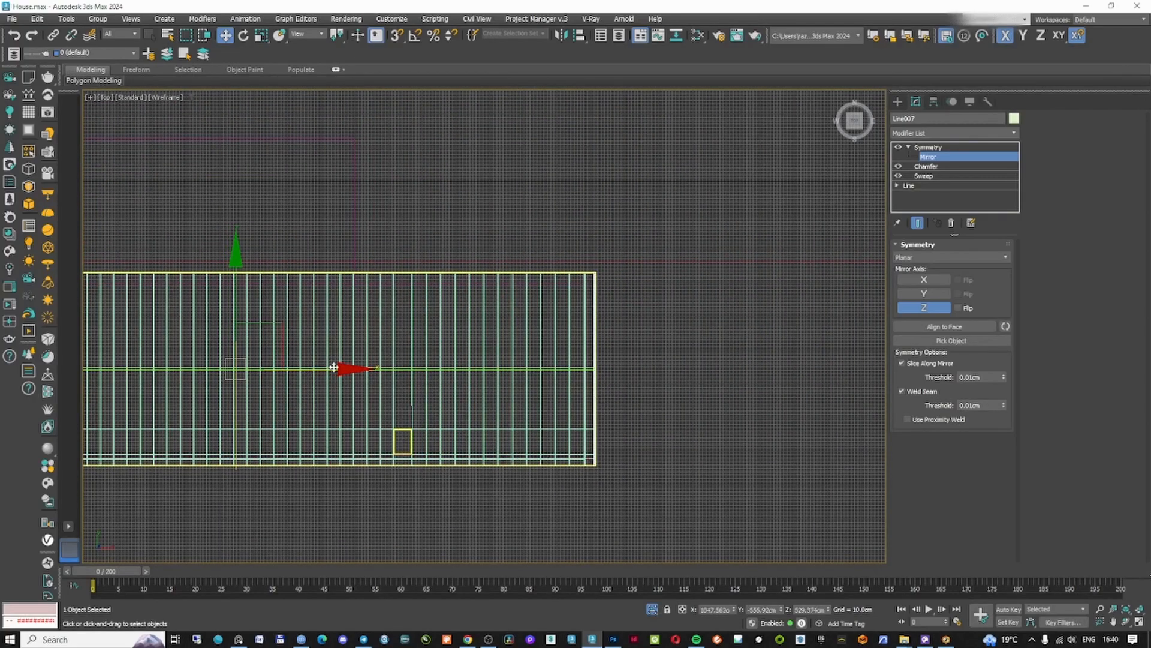
scroll(558, 369, up, 6)
middle_drag(807, 396, 658, 399)
scroll(658, 399, up, 2)
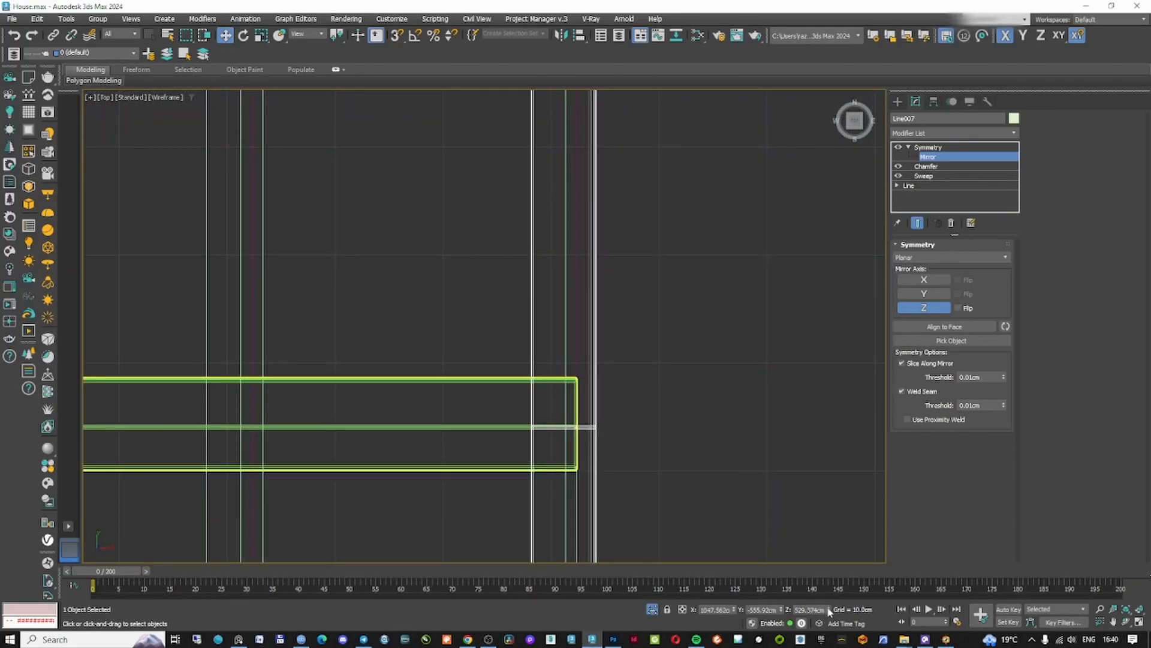
mouse_move(733, 609)
mouse_down()
mouse_move(734, 578)
mouse_move(737, 614)
mouse_up()
- Examine the mirrored trim at the roof's end and the whole house in a shaded 3D view
middle_drag(545, 346, 601, 368)
key(F3)
scroll(600, 376, down, 10)
scroll(526, 390, up, 8)
alt+middle_drag(527, 390, 728, 356)
scroll(576, 384, up, 6)
scroll(550, 337, down, 2)
scroll(550, 340, down, 6)
scroll(621, 334, down, 3)
scroll(520, 377, up, 8)
scroll(531, 354, down, 6)
middle_drag(537, 420, 495, 384)
alt+middle_drag(495, 384, 440, 372)
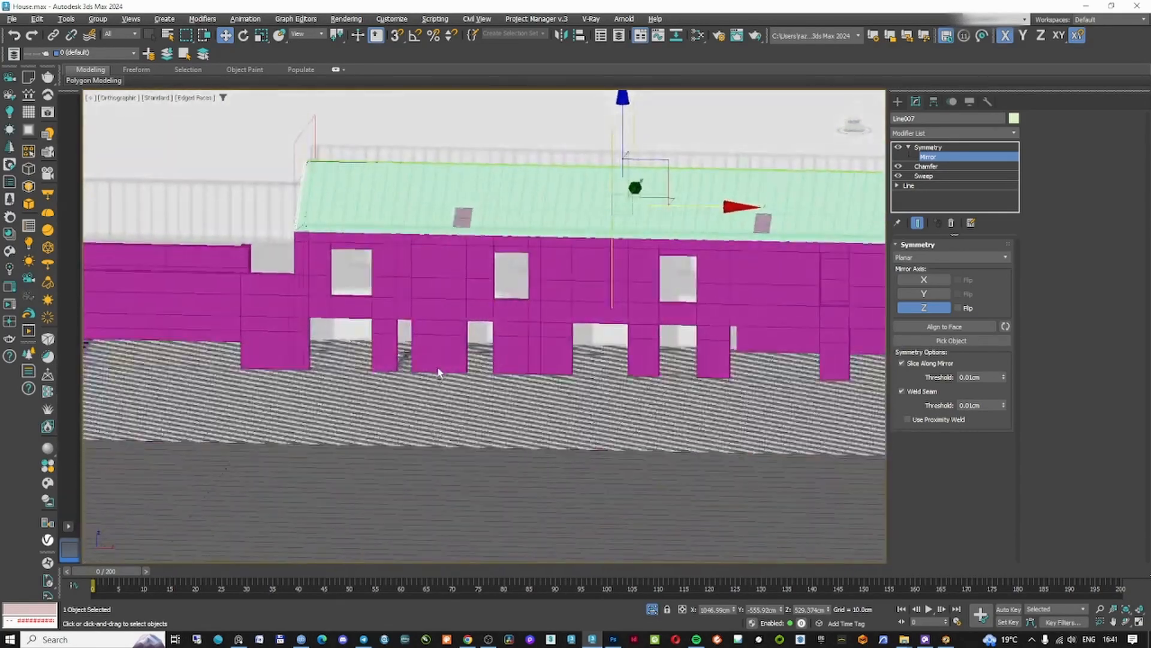
- Exit the trim's mirror editing, switch the viewport to Clay shading and examine the house from several sides
click(897, 103)
click(193, 99)
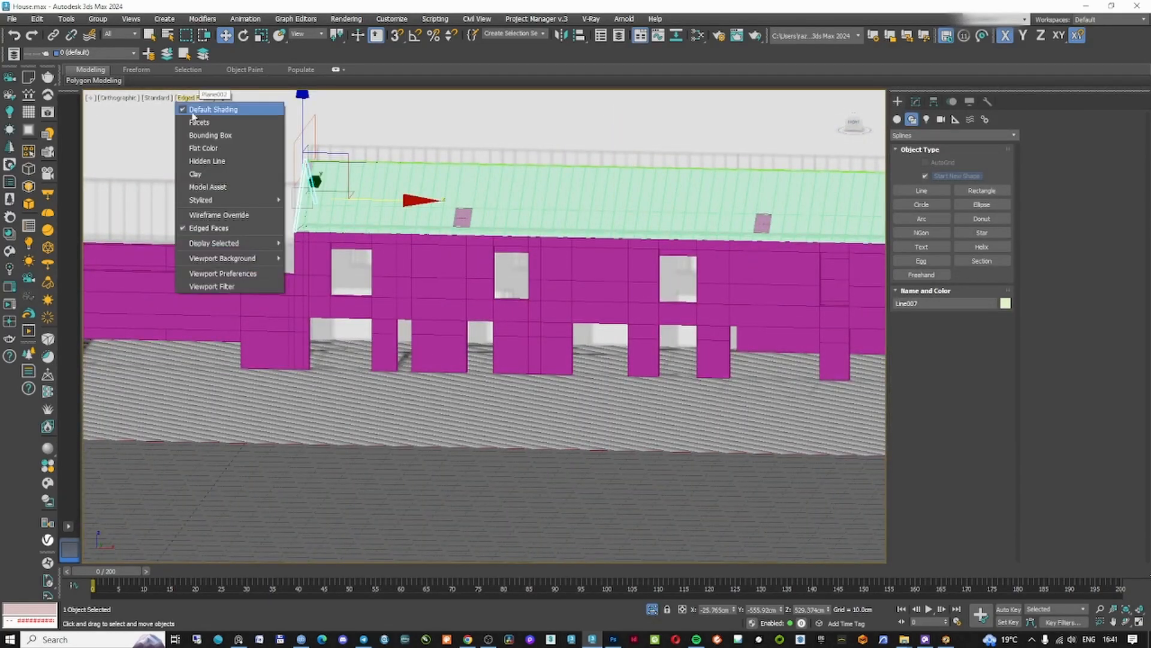
click(213, 174)
scroll(473, 281, down, 6)
scroll(474, 281, up, 4)
alt+middle_drag(406, 277, 456, 296)
click(455, 296)
scroll(455, 297, up, 5)
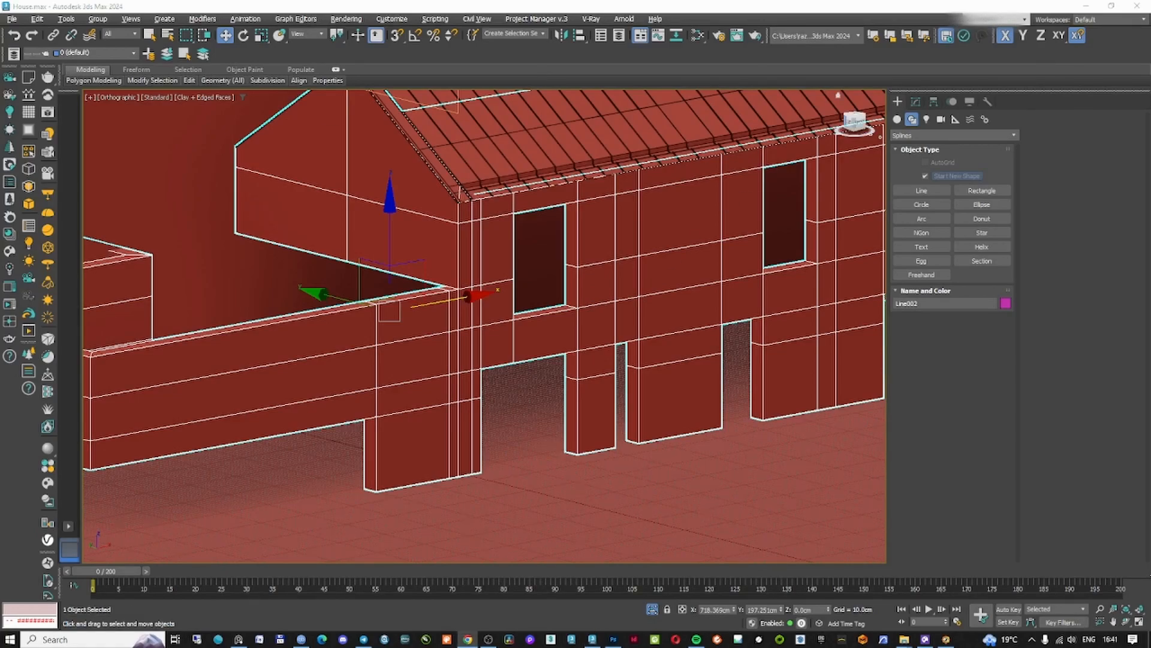
scroll(650, 321, down, 5)
scroll(471, 300, up, 4)
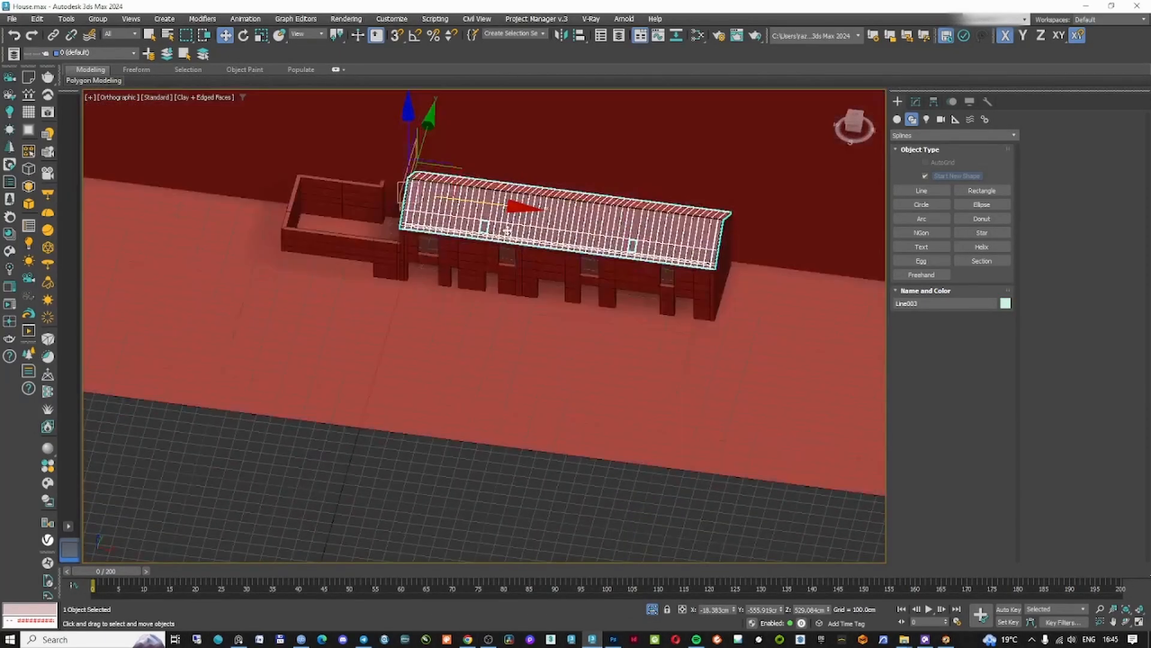
- Copy the main roof together with its gable trims along X toward the lower wing and view them shaded from the front
alt+middle_drag(479, 300, 432, 300)
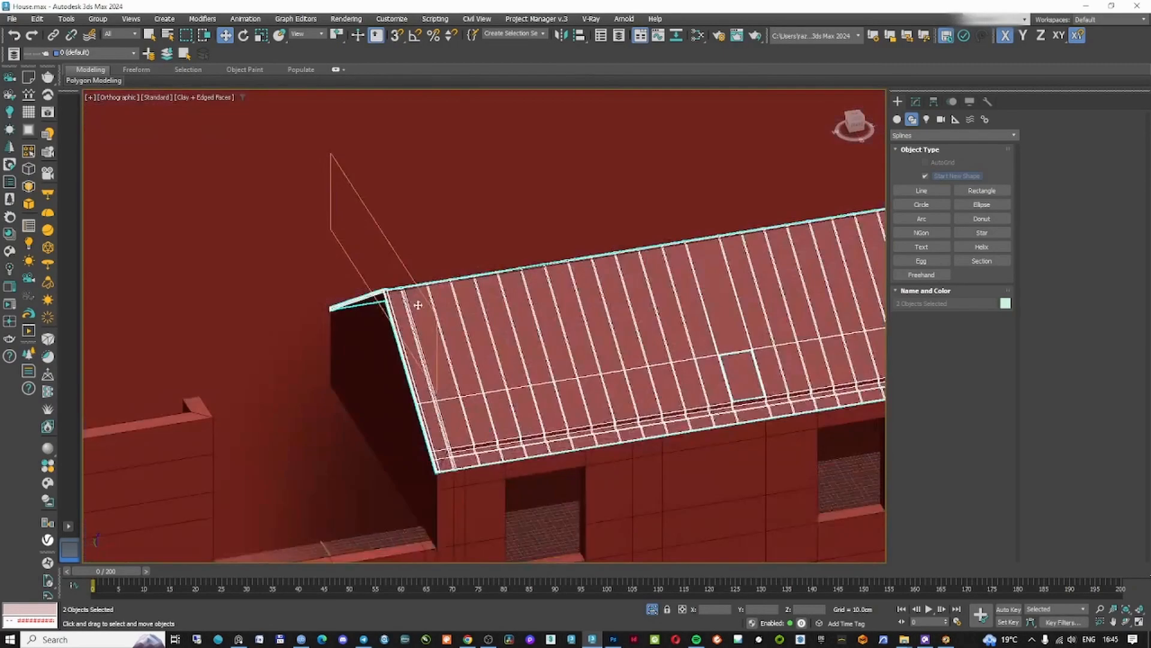
alt+middle_drag(479, 300, 779, 276)
scroll(800, 274, up, 2)
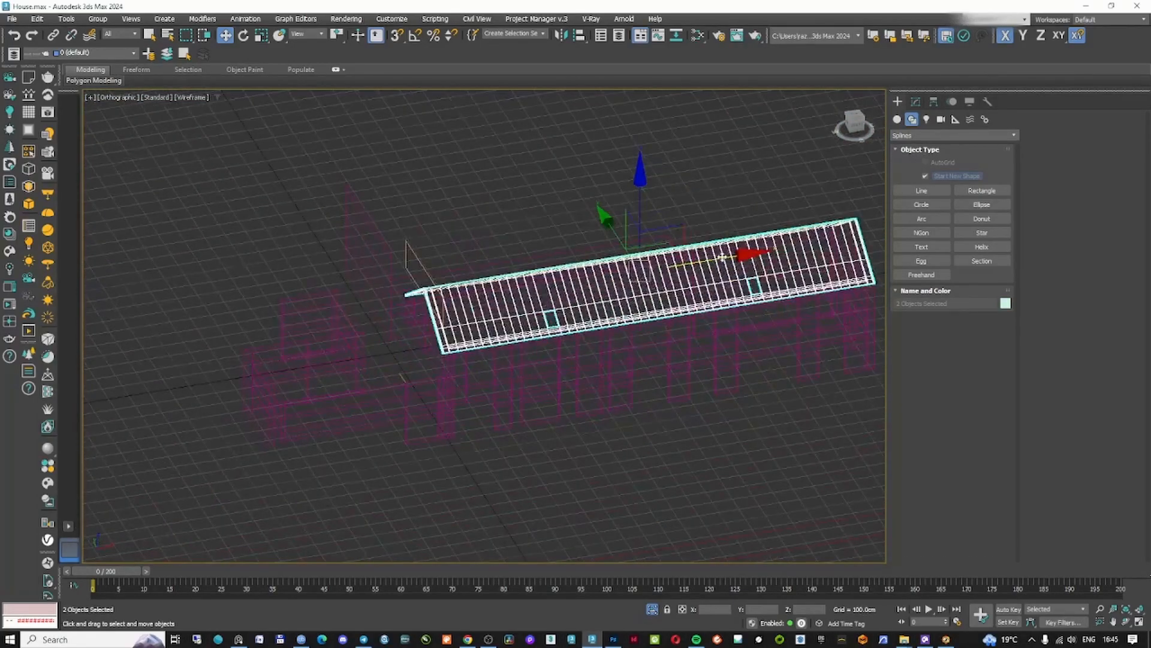
shift+drag(527, 264, 548, 329)
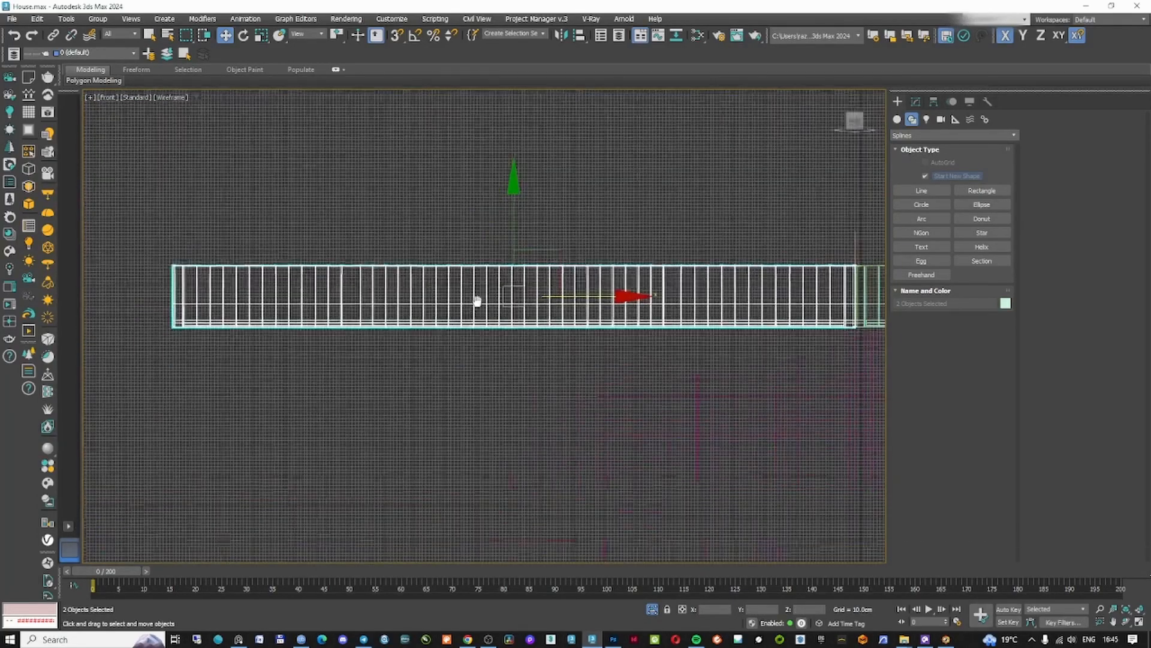
middle_drag(477, 301, 334, 272)
key(F3)
scroll(337, 272, down, 2)
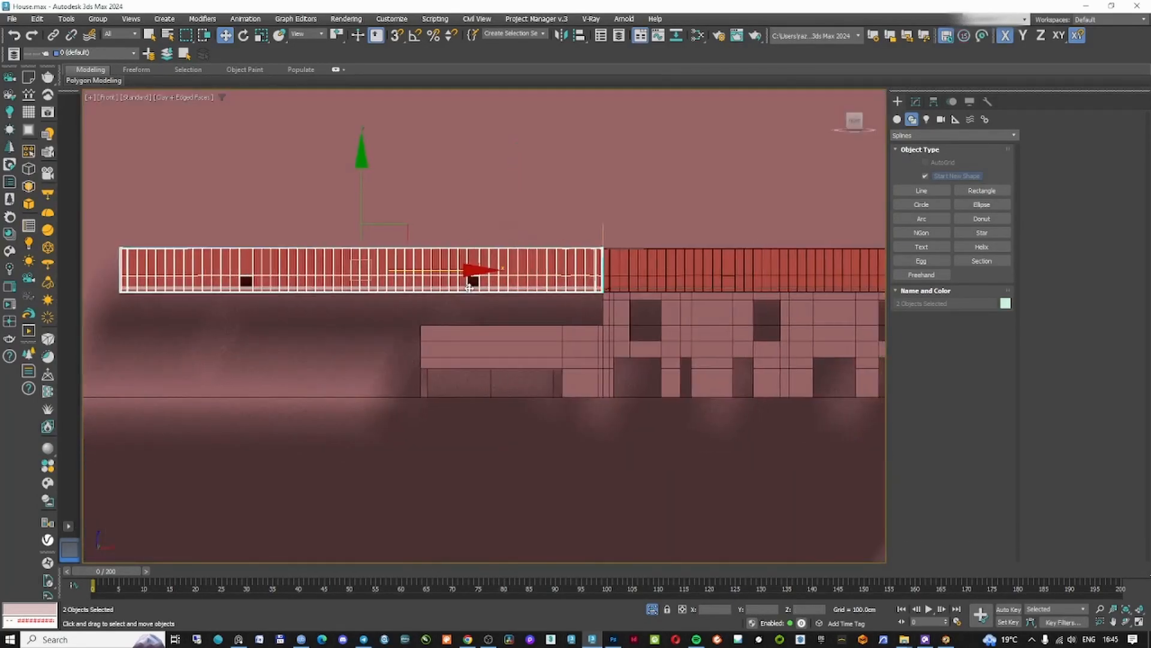
- Lower the copied roof and trims in the Front view, using vertex snap to seat their eaves on the lower wing's wall
scroll(440, 278, up, 2)
drag(332, 177, 332, 214)
scroll(671, 310, up, 2)
scroll(667, 337, up, 5)
drag(648, 345, 642, 418)
key(ctrl+z)
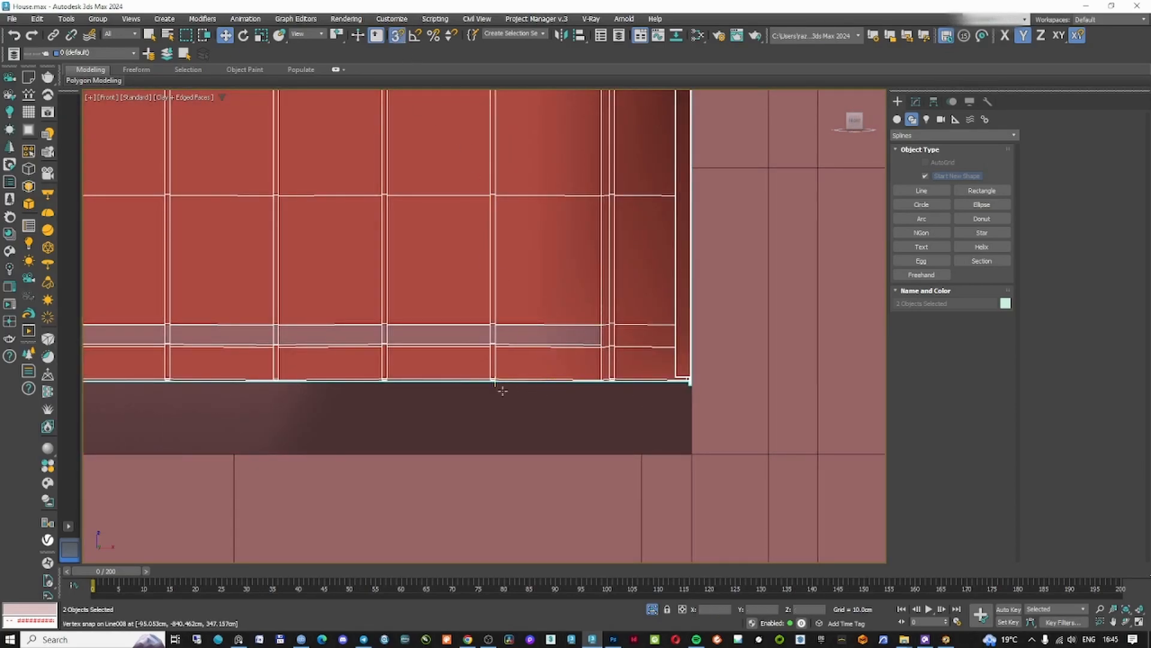
drag(503, 385, 646, 446)
scroll(635, 443, down, 6)
middle_drag(606, 418, 725, 357)
- Add a Symmetry modifier above the copied roof's upper Edit Poly, with Z as the mirror axis and Flip on
click(619, 324)
click(622, 330)
click(917, 102)
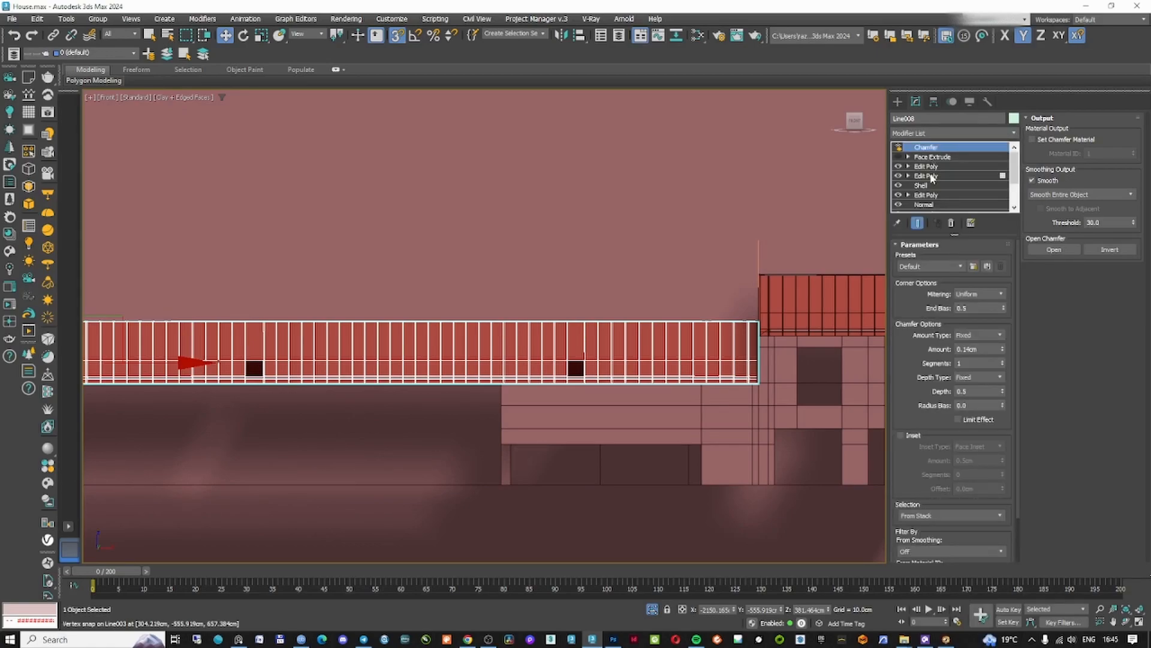
click(931, 167)
click(939, 131)
text(sy)
key(Return)
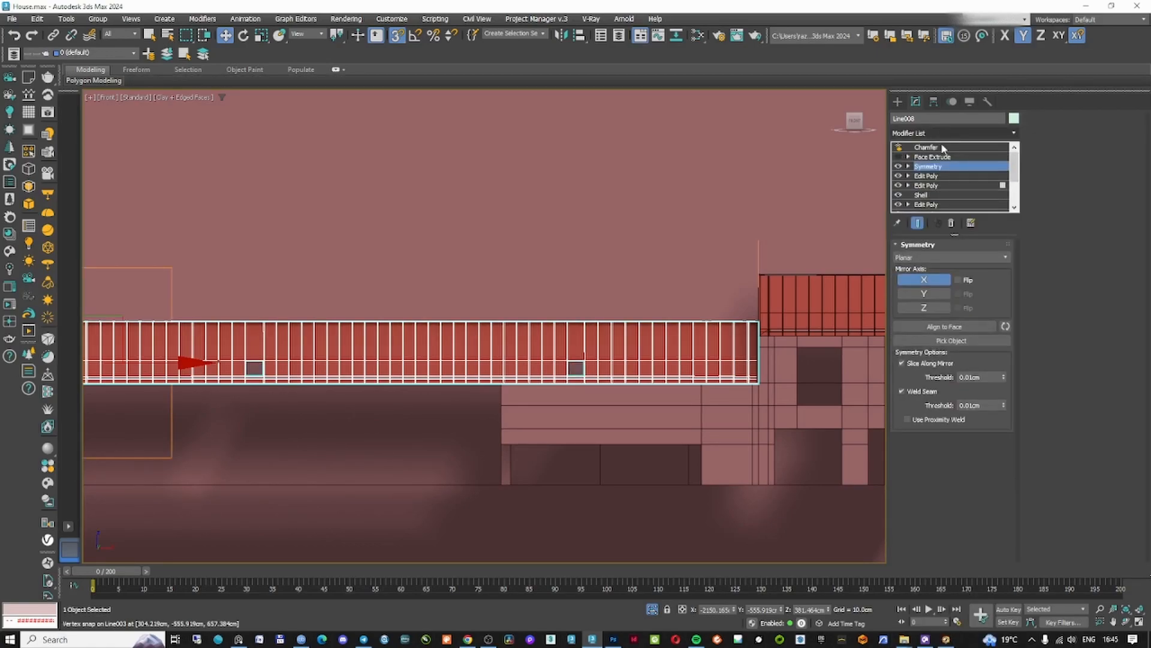
click(924, 294)
click(924, 307)
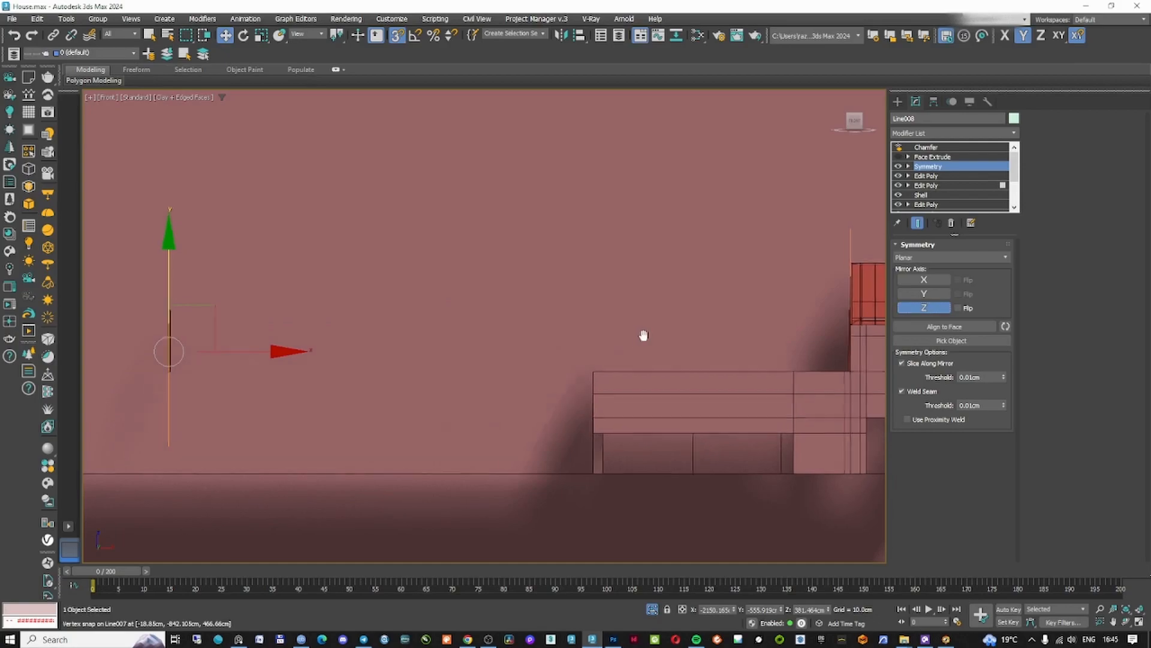
middle_drag(645, 336, 638, 334)
click(958, 308)
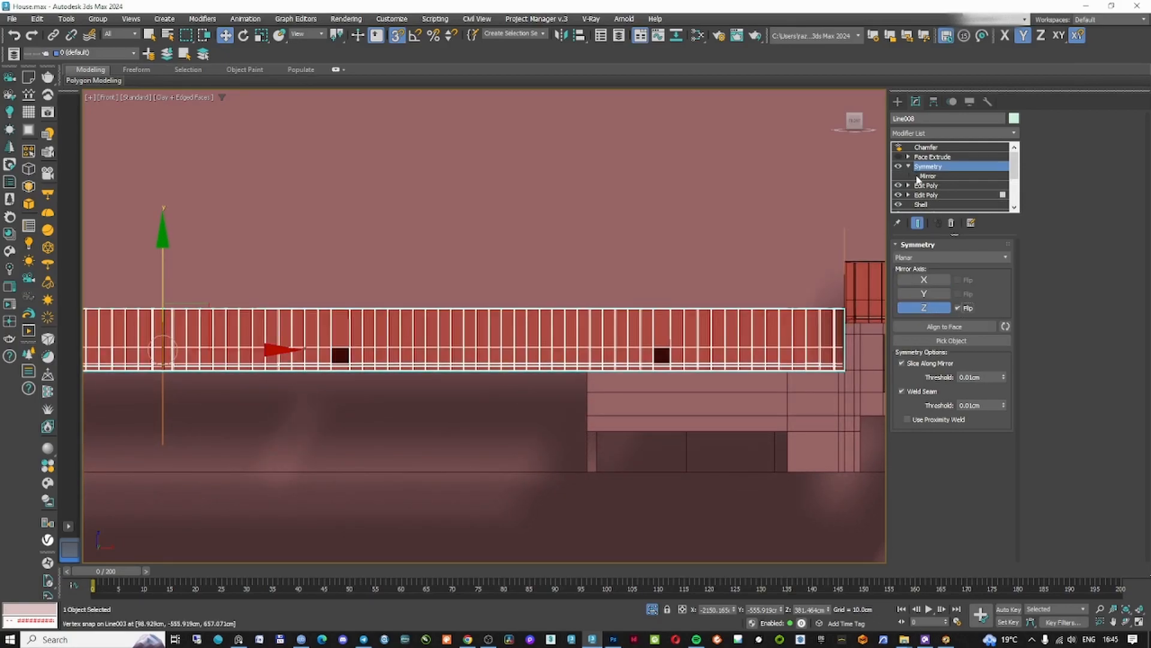
- Move the roof copy's Symmetry mirror plane along X until the roof is shortened to roughly the lower wing's length
click(927, 176)
drag(223, 354, 717, 254)
scroll(699, 363, up, 5)
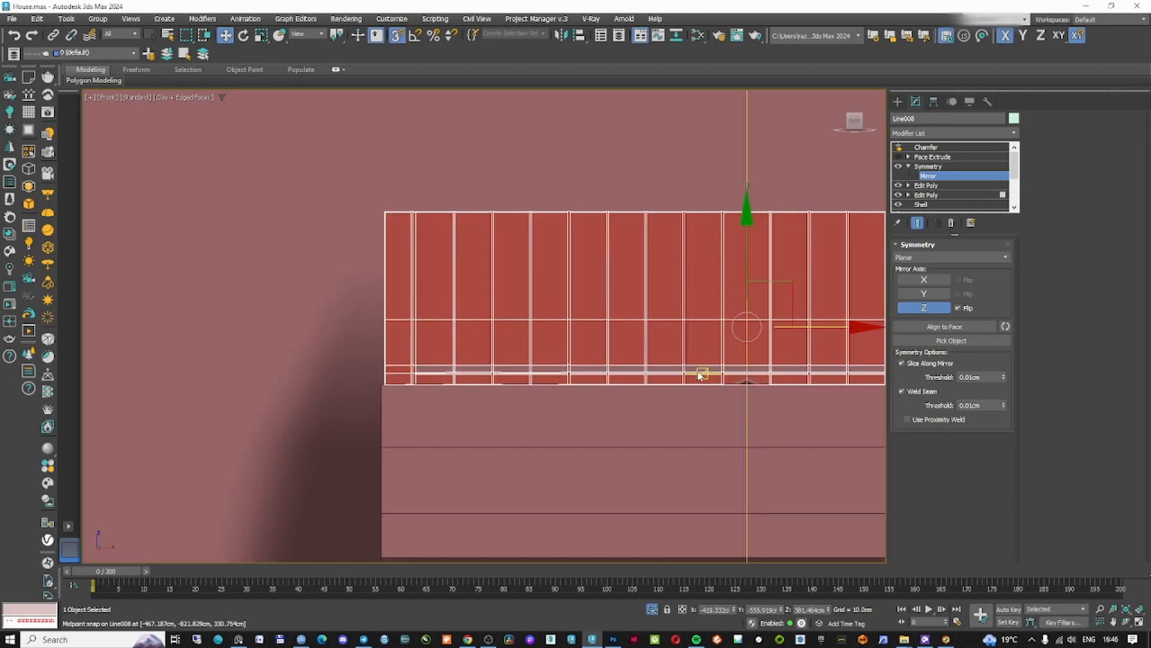
middle_drag(585, 257, 547, 261)
drag(767, 328, 772, 324)
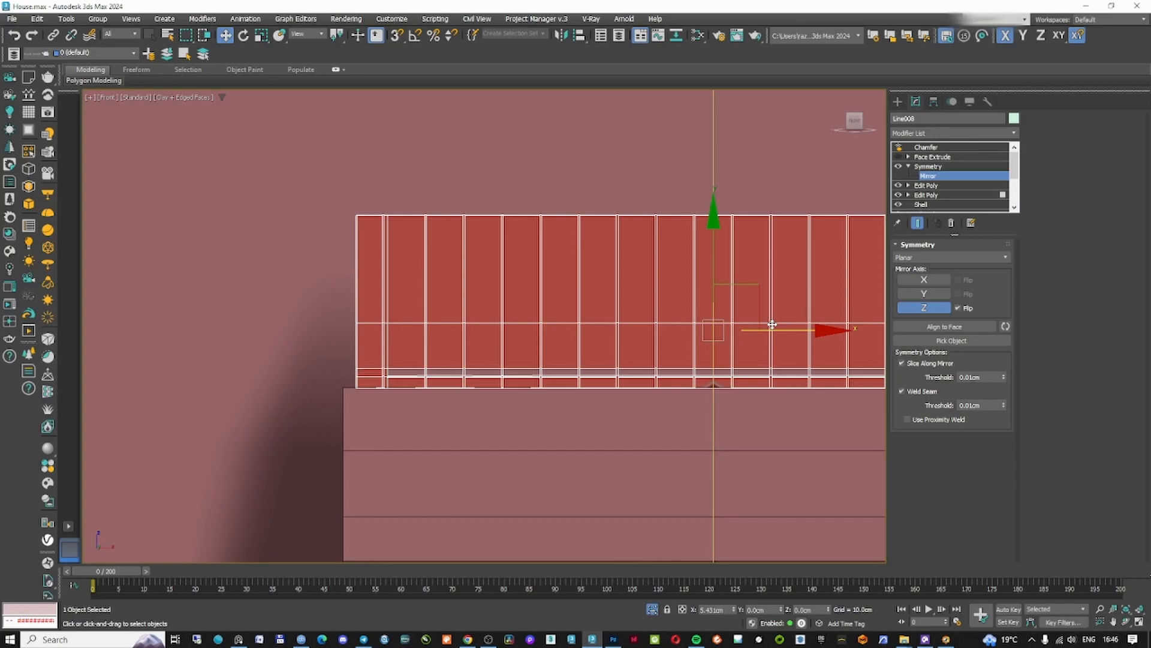
- Add an FFD 2x2x2 modifier to the lower roof and move its outer control points along X to the wing's end wall
click(938, 134)
text(f)
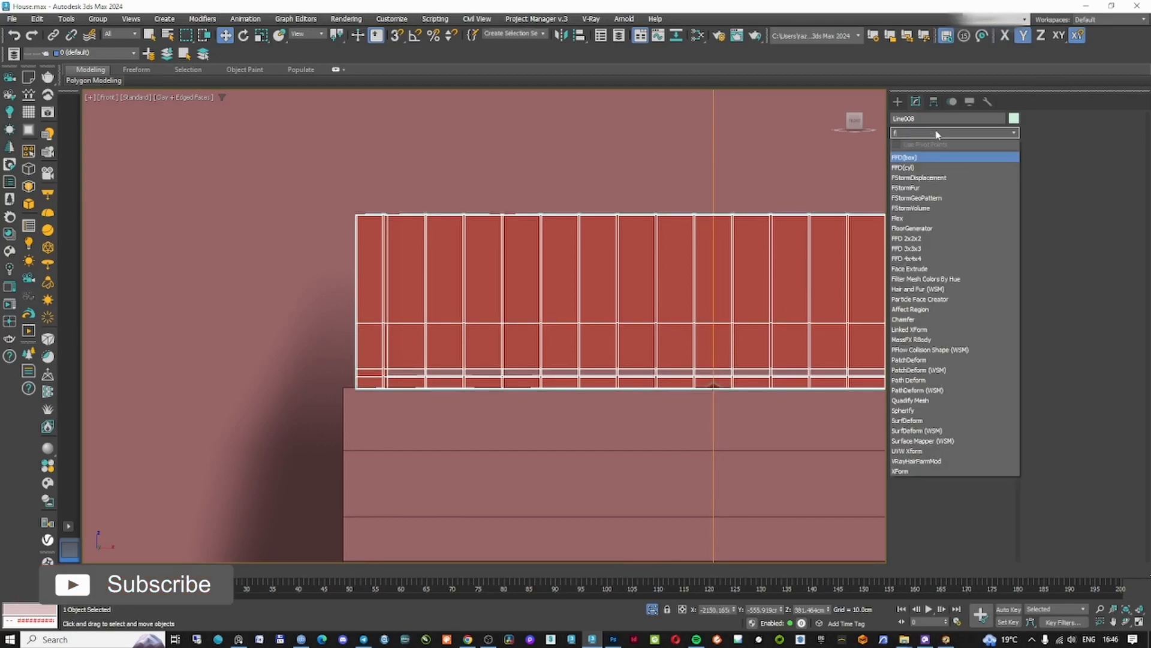
text(f)
click(918, 179)
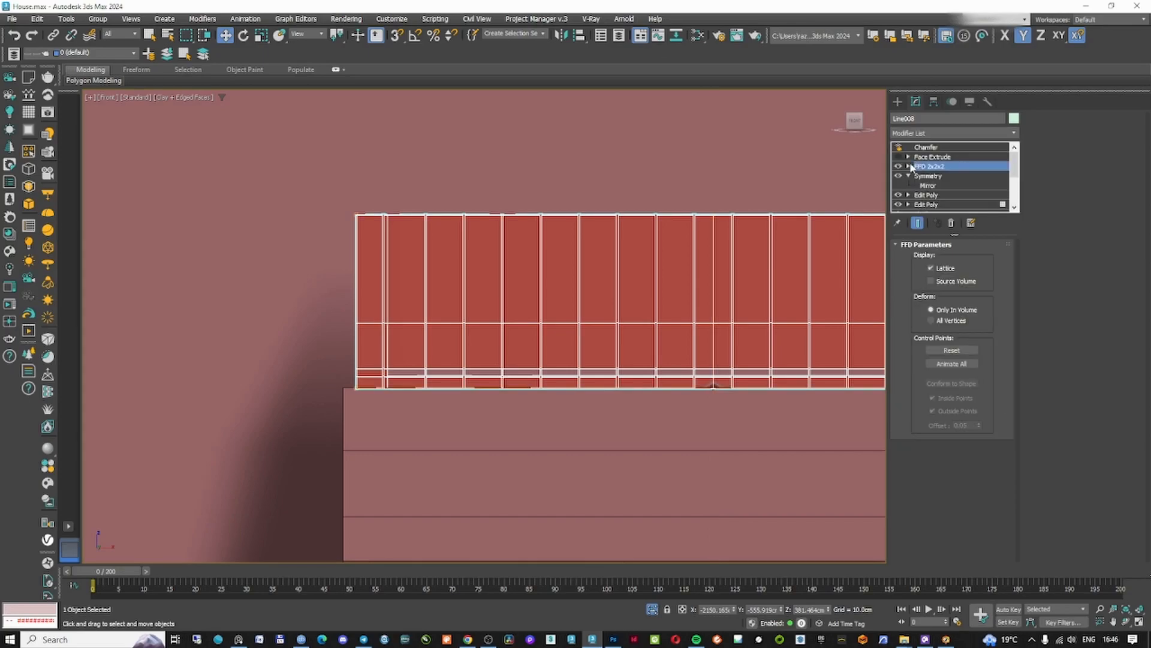
click(908, 166)
click(936, 175)
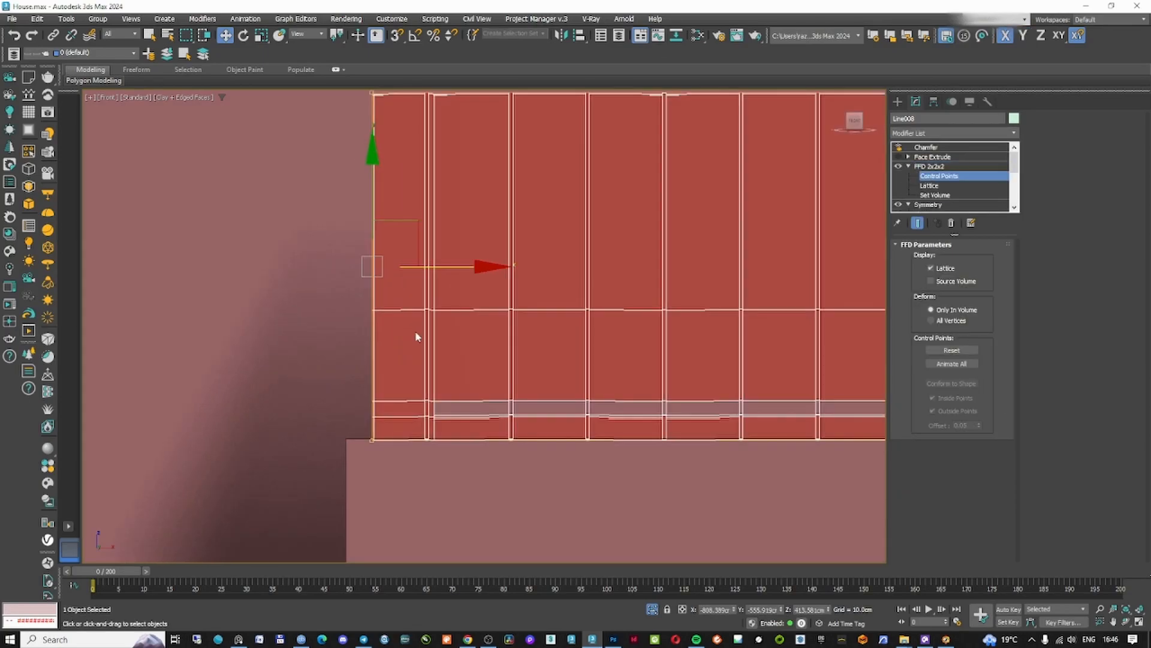
drag(456, 266, 431, 273)
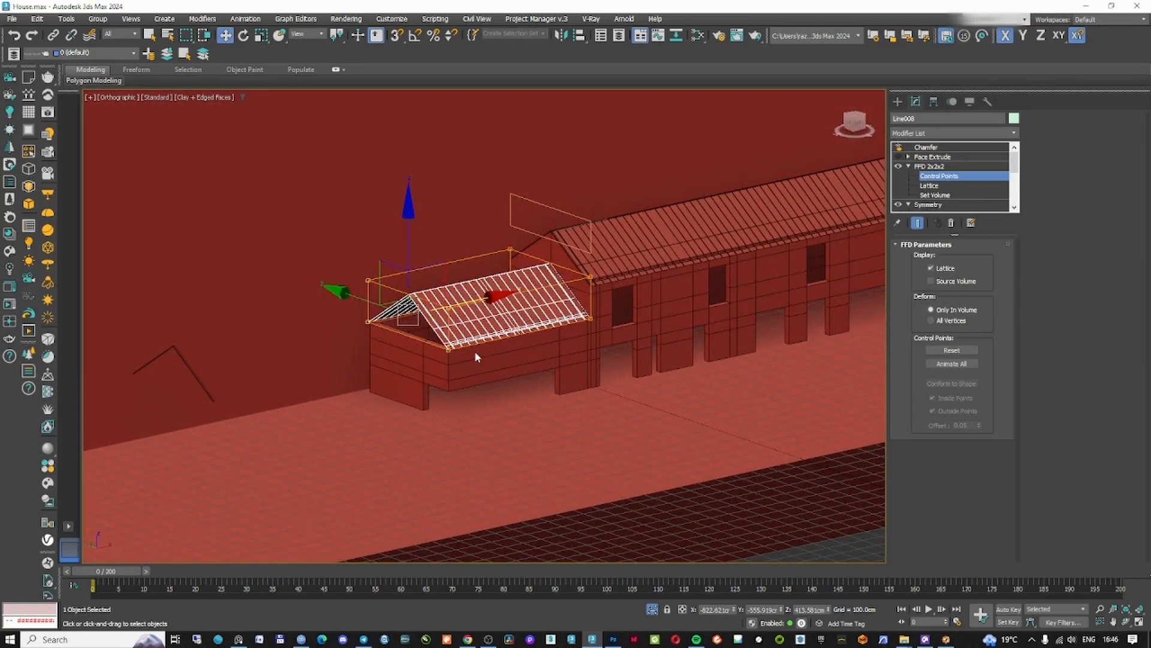
- Select the copied gable trim and move it along X to the lower roof's outer end
click(898, 102)
click(192, 370)
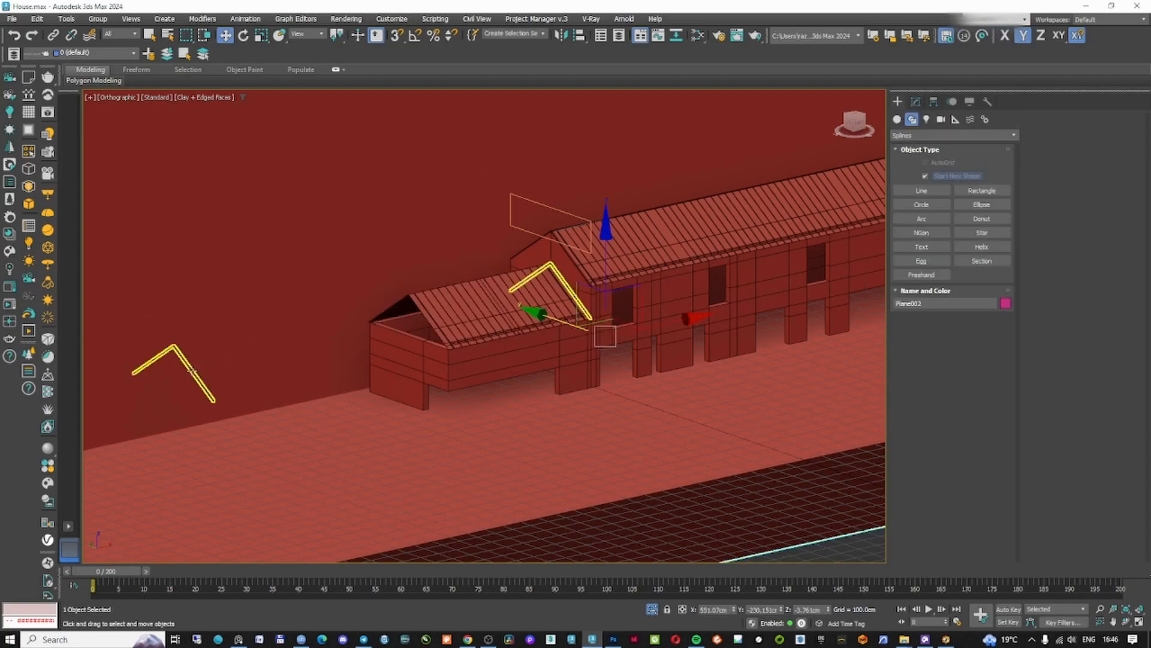
click(916, 101)
click(908, 148)
click(930, 157)
drag(419, 320, 440, 293)
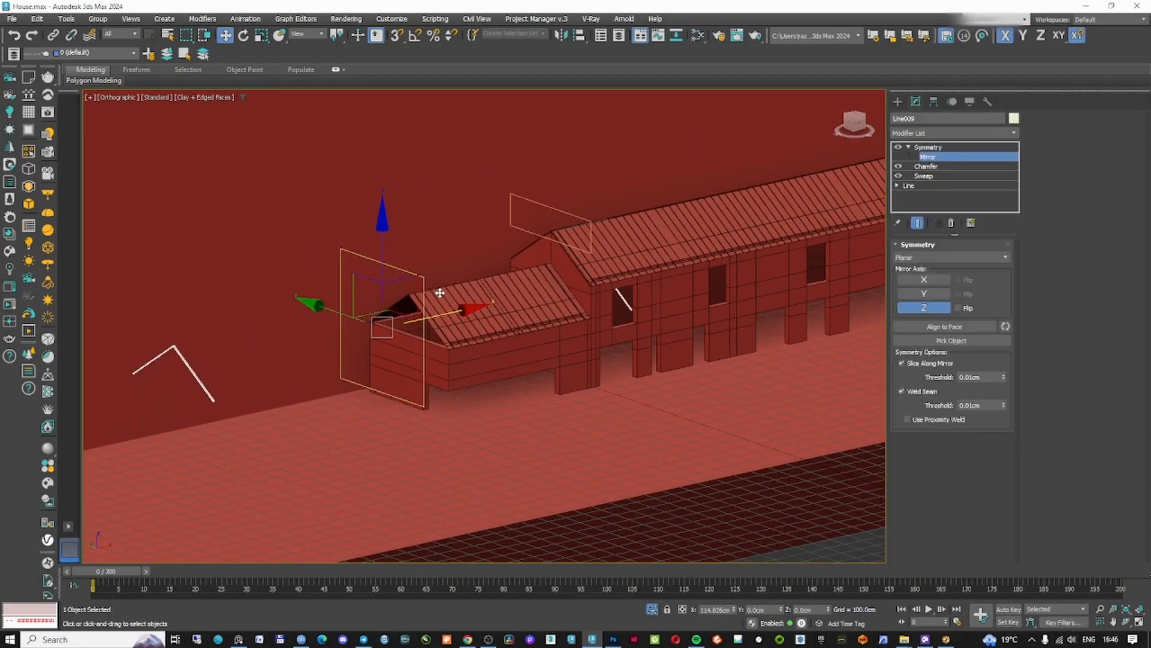
right_click(440, 293)
click(927, 149)
drag(236, 358, 465, 283)
- Fine-tune the copied trim's X position in the Front view so it lines up with the lower roof's outer edge
key(f)
scroll(158, 325, up, 10)
middle_drag(158, 324, 397, 293)
drag(426, 300, 398, 299)
key(F3)
scroll(364, 341, up, 5)
drag(401, 221, 408, 222)
scroll(356, 278, down, 12)
- Move the trim's Symmetry mirror plane along X so the mirrored trim sits at the lower roof's end beside the main house
click(927, 157)
middle_drag(884, 277, 863, 282)
drag(863, 283, 544, 282)
key(F3)
scroll(655, 256, up, 5)
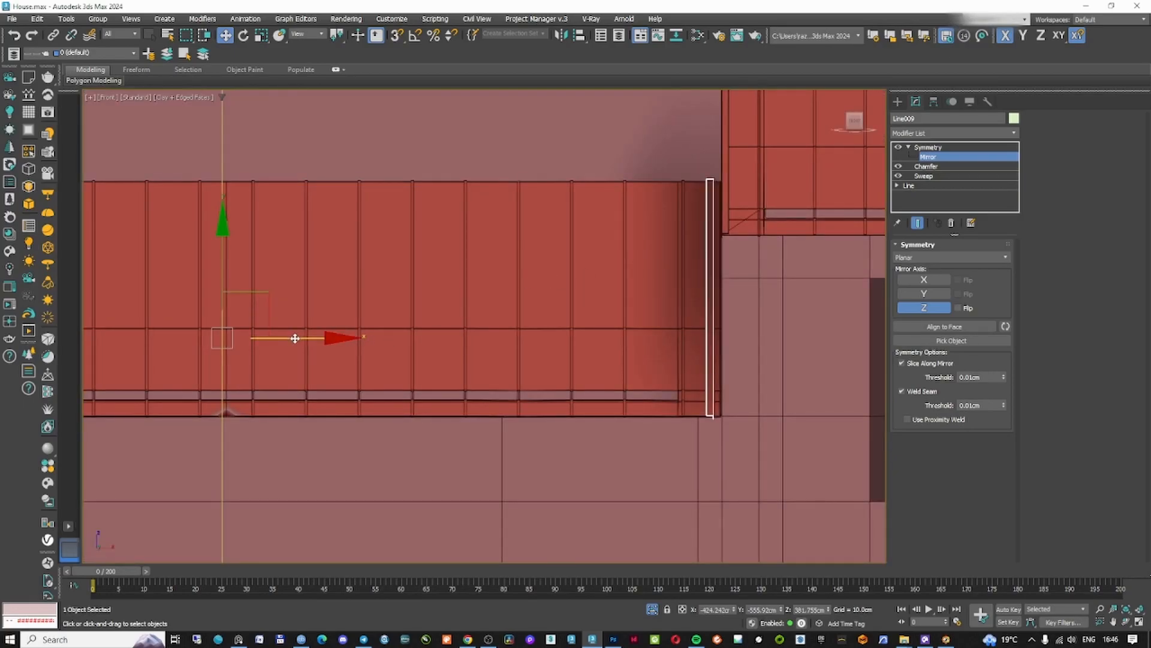
scroll(300, 336, down, 3)
alt+middle_drag(300, 336, 350, 371)
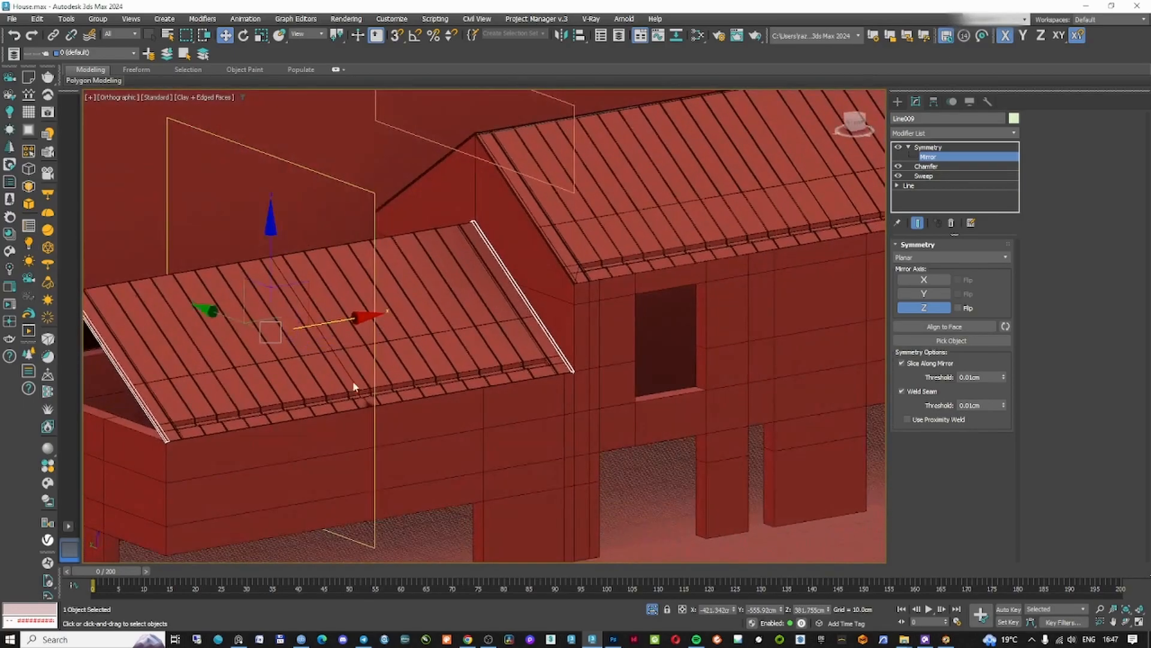
- Select the lower roof and turn on its Face Extrude modifier while working at the Symmetry level
scroll(438, 470, up, 5)
key(F3)
click(441, 469)
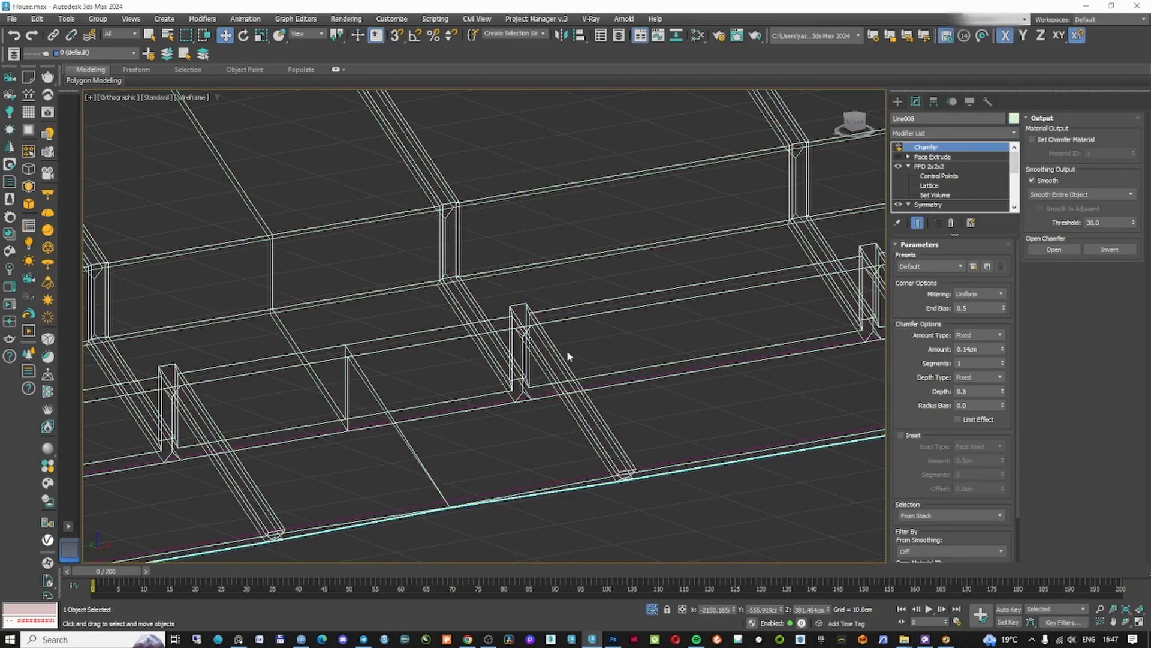
click(910, 167)
click(927, 177)
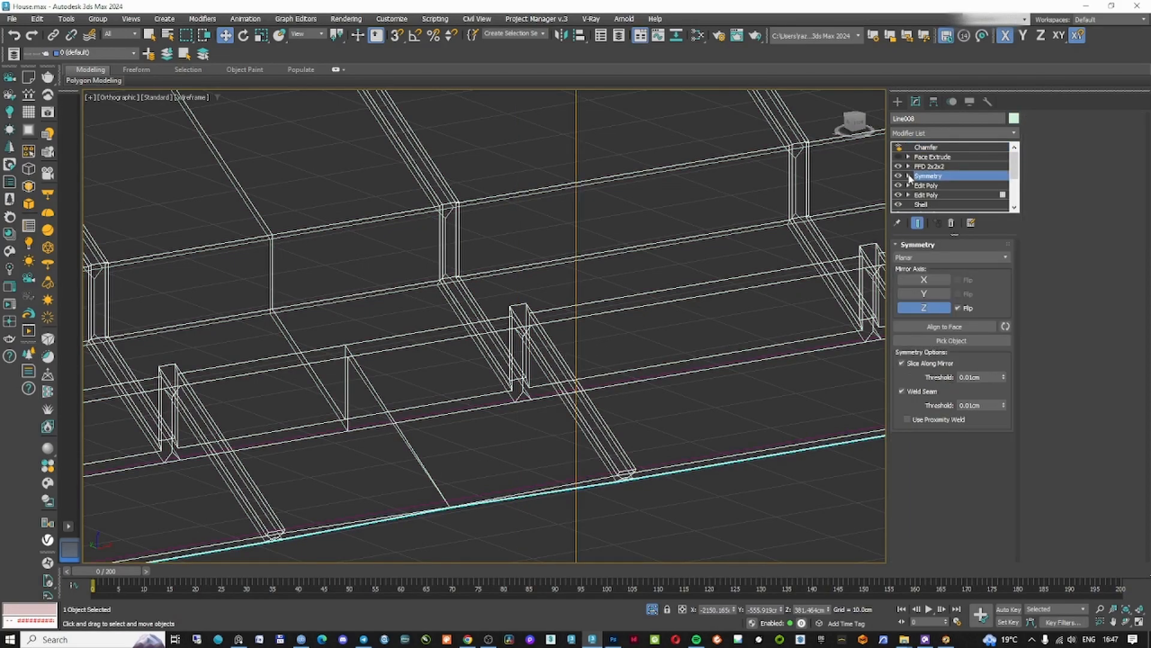
click(898, 157)
key(F3)
- Turn off Weld Seam in the lower roof's Symmetry while keeping Slice Along Mirror on
mouse_move(640, 274)
middle_down()
mouse_move(658, 319)
mouse_move(825, 197)
middle_up()
scroll(629, 423, up, 5)
key(F3)
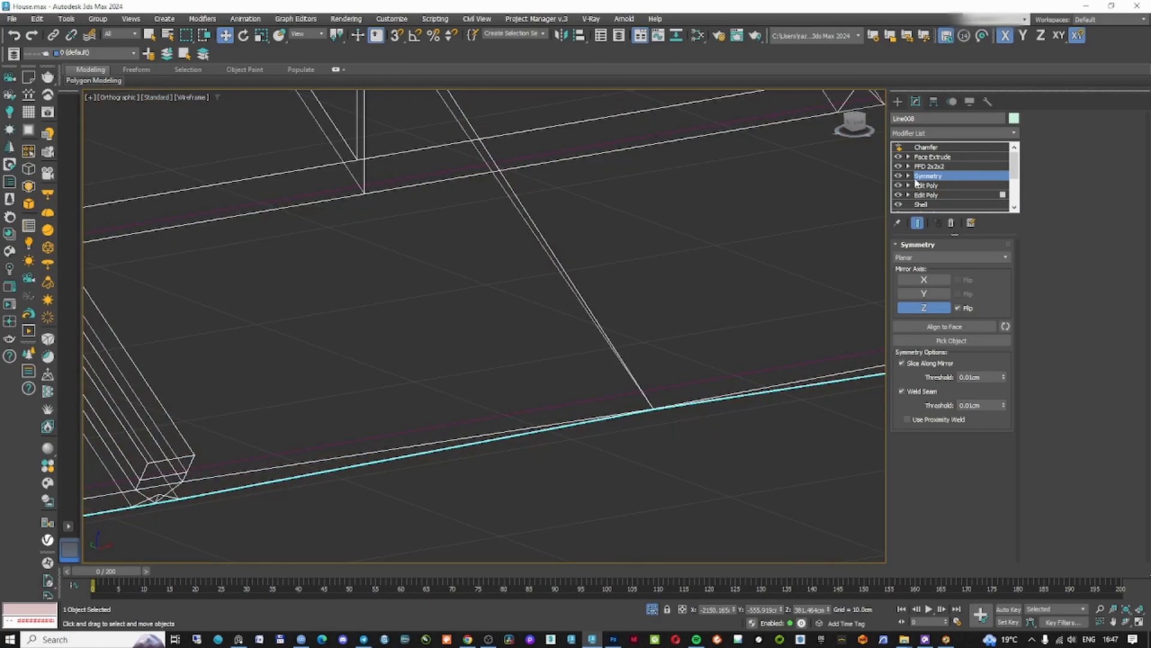
click(901, 363)
scroll(854, 373, down, 5)
click(902, 362)
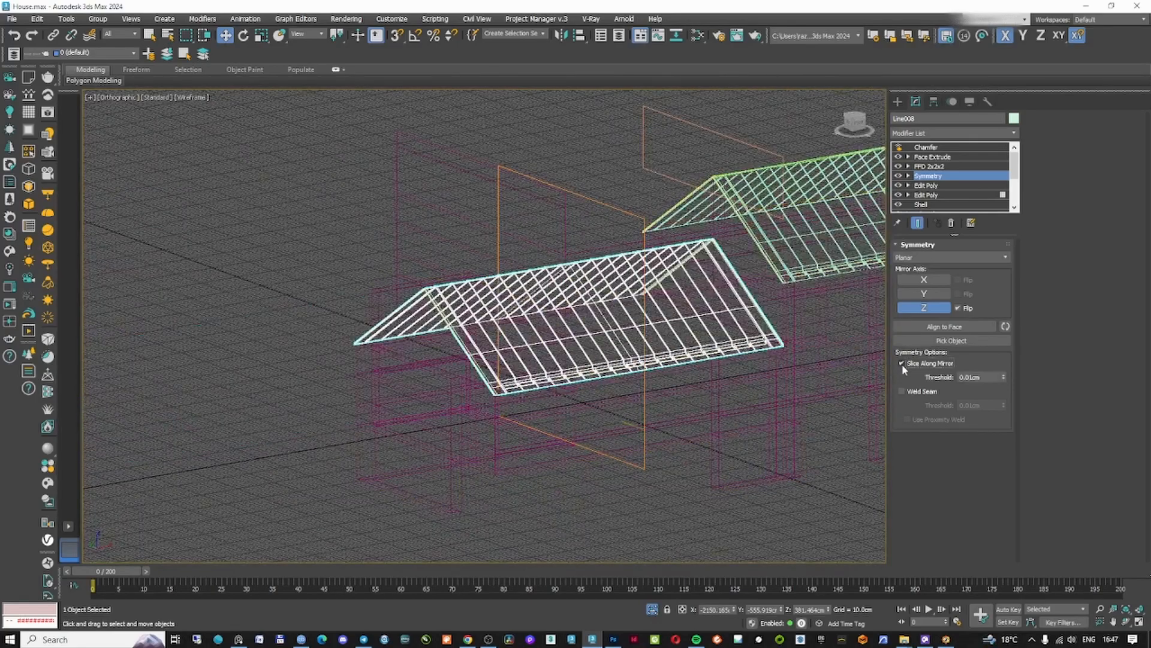
- Try moving the Symmetry modifier below Shell in the lower roof's stack, and undo the reordering
scroll(804, 262, up, 6)
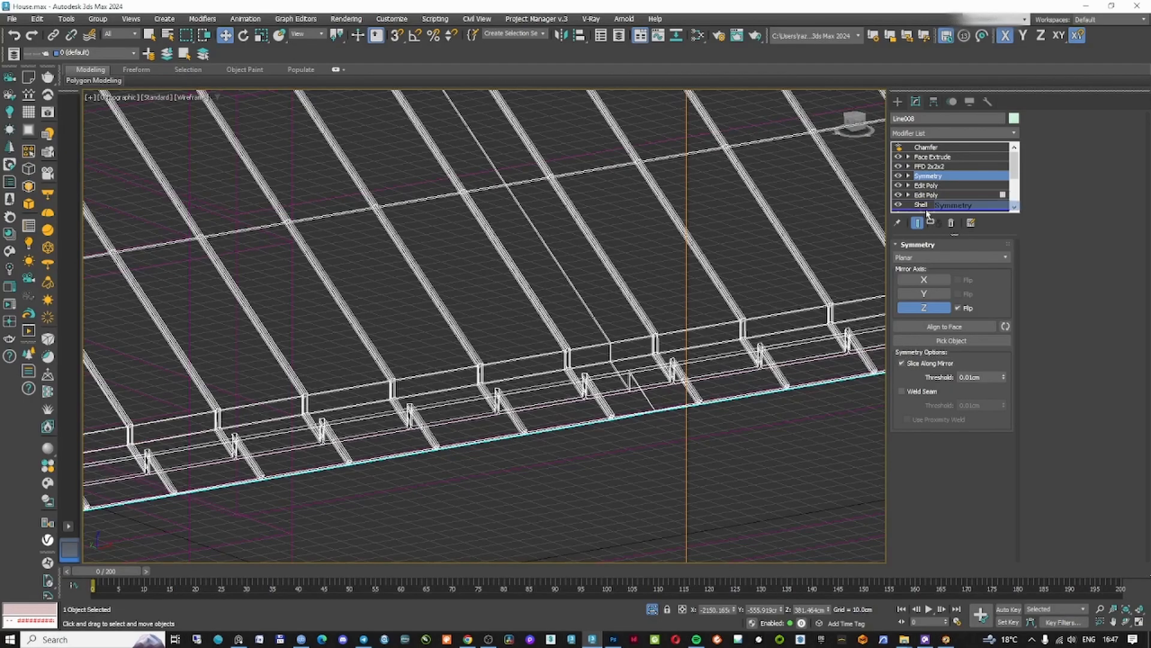
drag(926, 214, 926, 214)
scroll(627, 381, up, 3)
key(F3)
scroll(674, 324, down, 5)
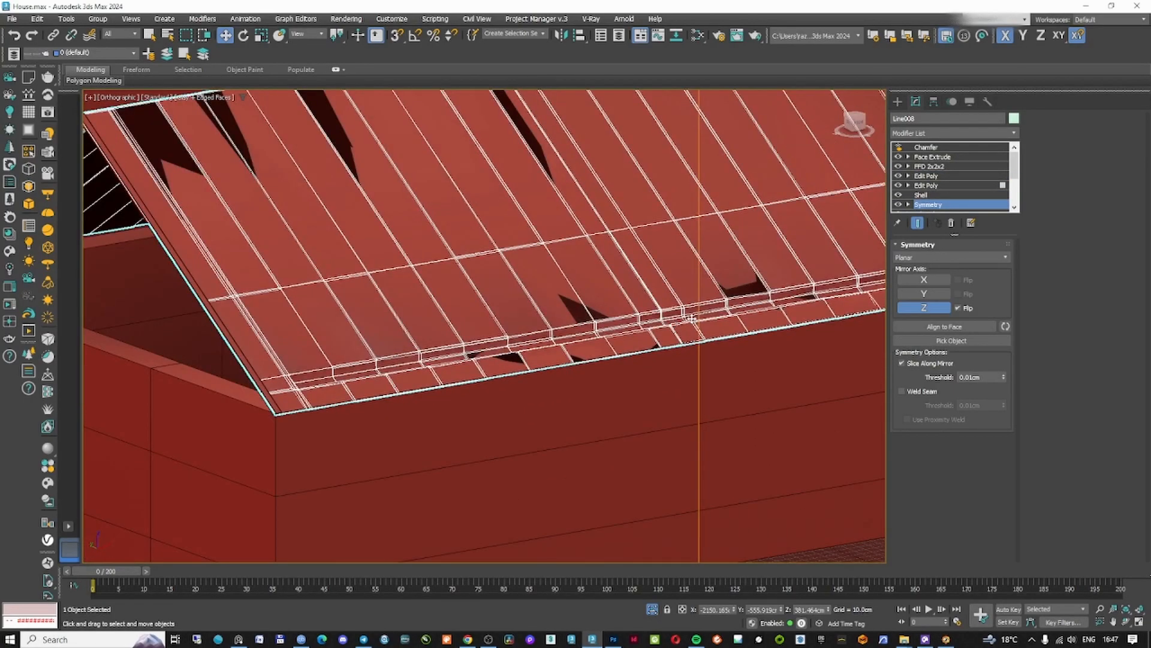
middle_drag(758, 227, 747, 250)
key(ctrl+z)
click(934, 177)
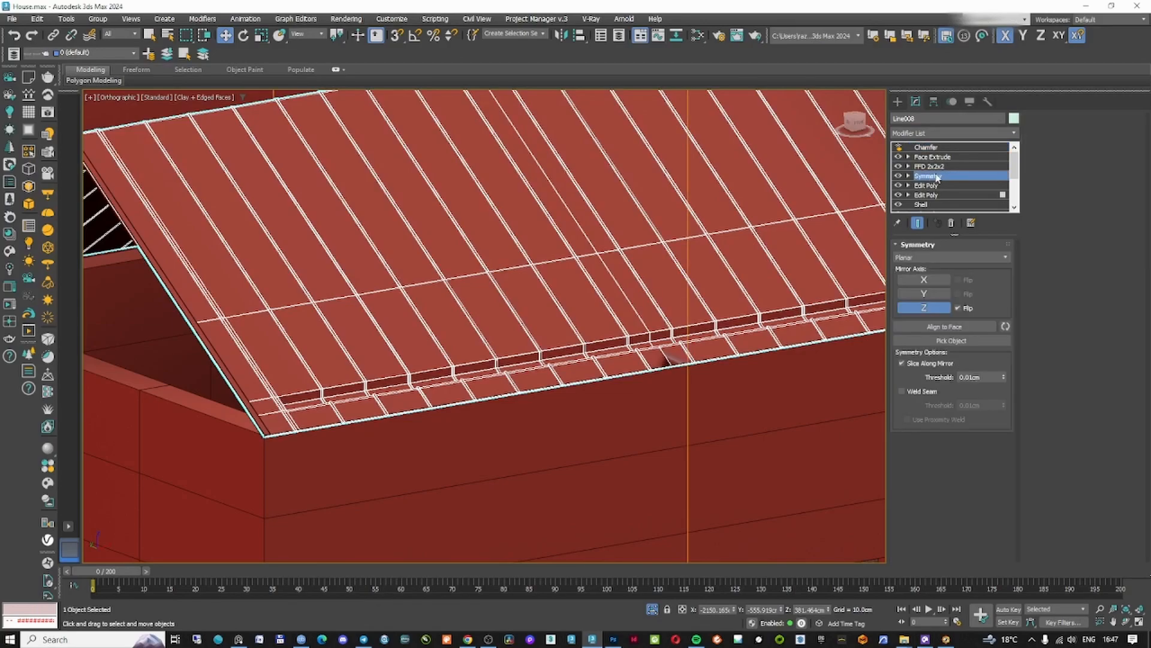
- Select the house walls, go to the Edit Poly below the Shell modifier and isolate the walls in wireframe
middle_drag(361, 270, 491, 320)
scroll(370, 381, down, 6)
scroll(370, 380, up, 4)
click(384, 374)
key(F3)
middle_drag(384, 372, 389, 365)
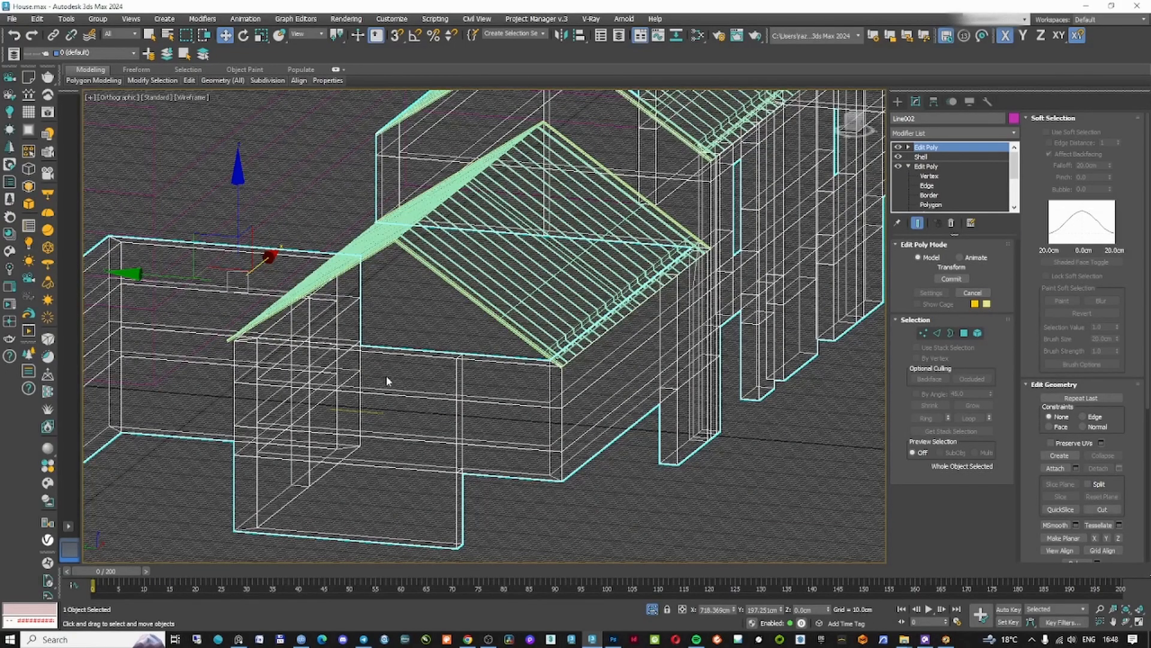
key(alt+q)
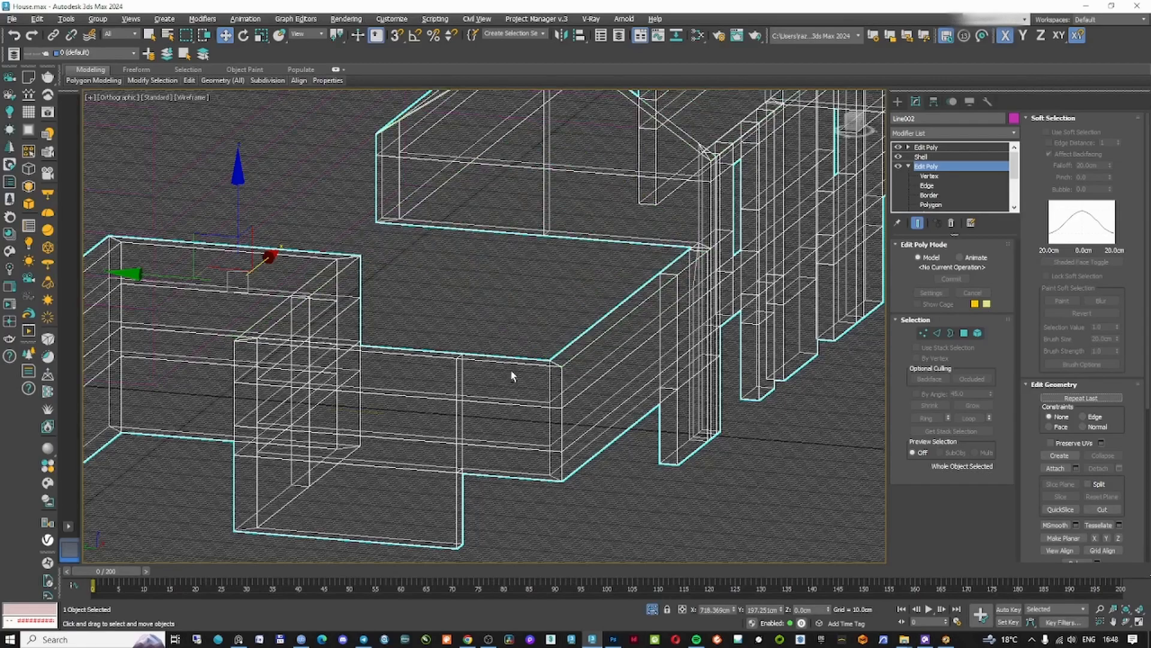
key(alt+q)
click(936, 175)
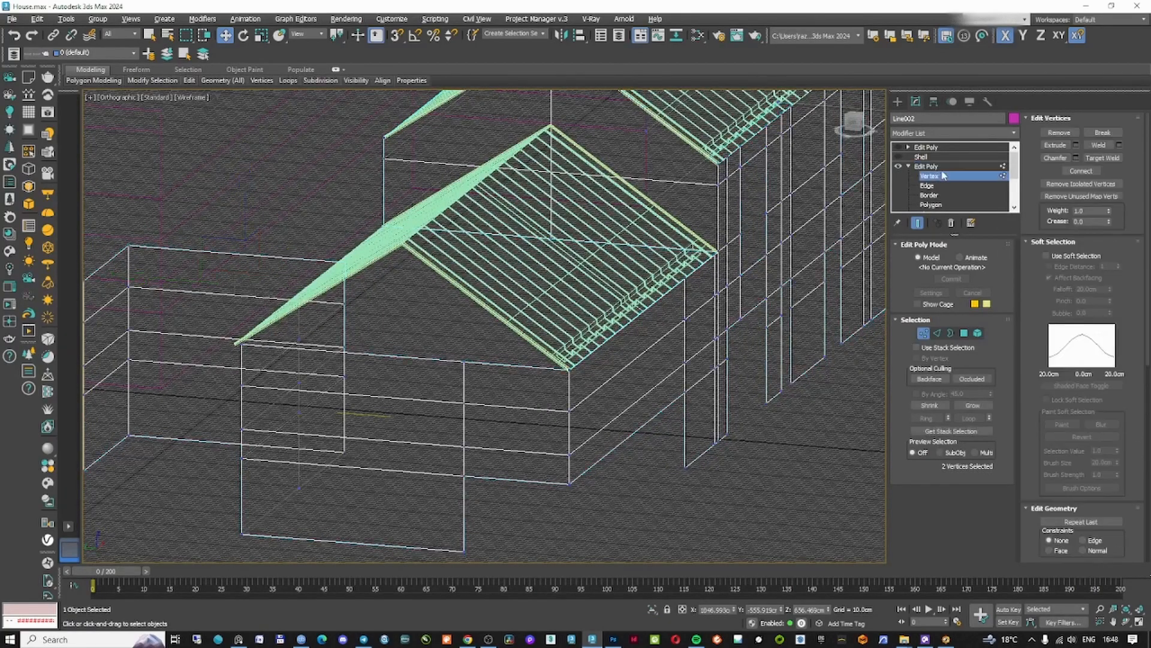
click(939, 168)
key(alt+q)
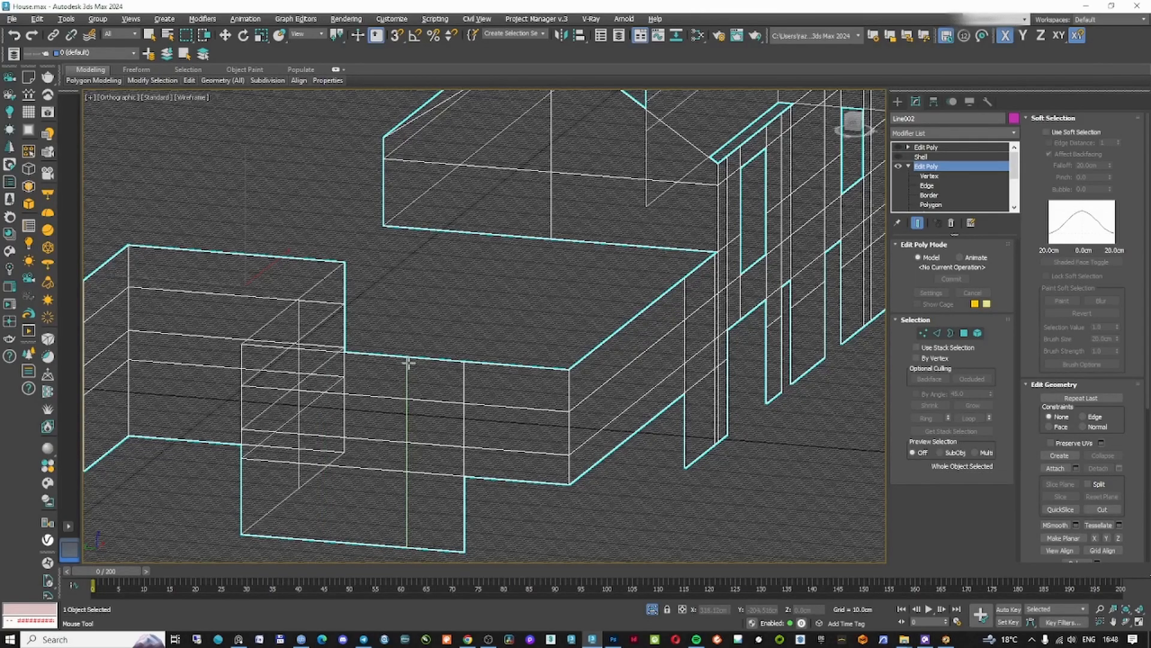
- Insert a vertical edge loop in the lower wing's gable wall, shift it along Y to the wall's middle and return to Shell
click(408, 362)
right_click(407, 362)
alt+middle_drag(407, 362, 431, 384)
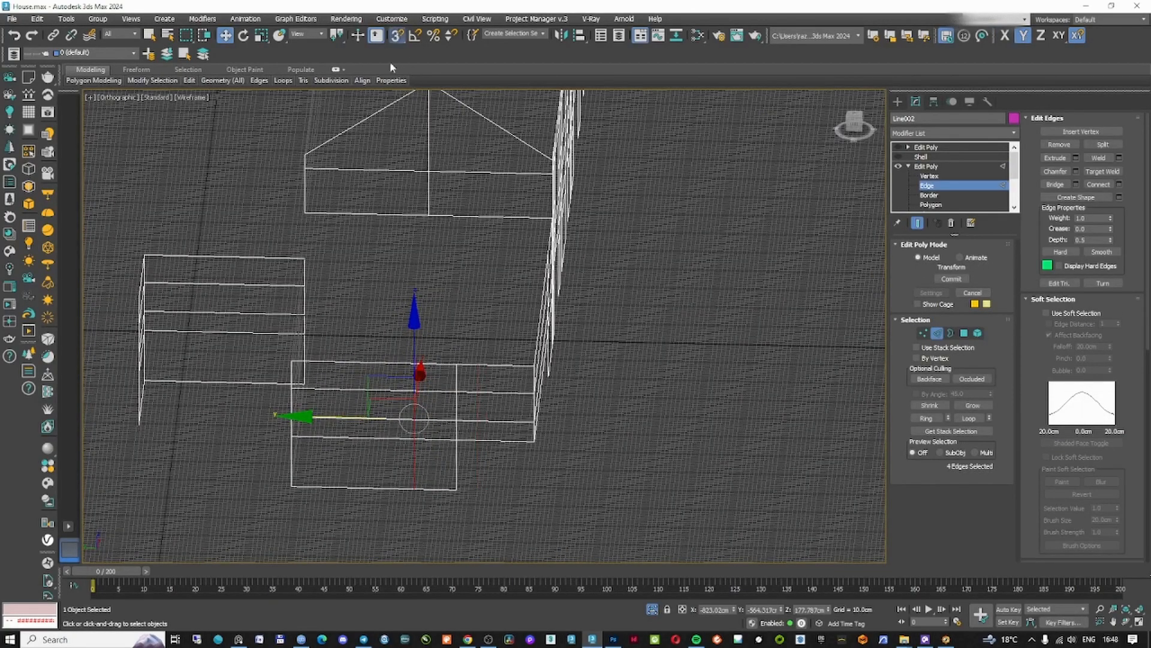
click(937, 332)
click(921, 157)
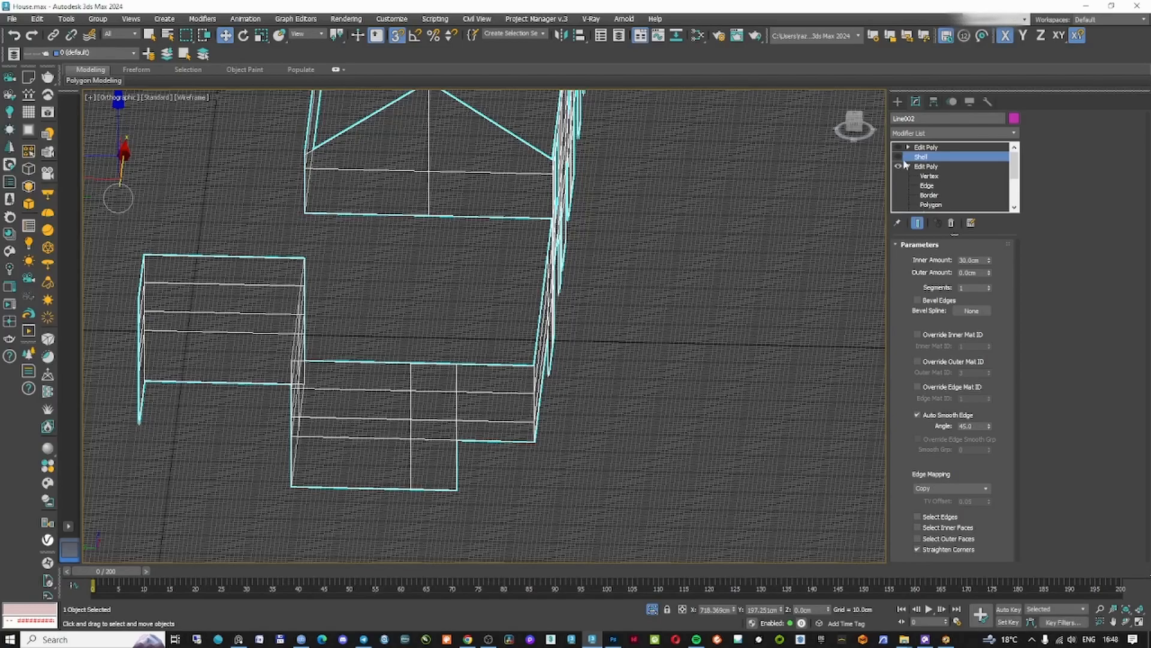
- Select the vertex at the top middle of the lower wing's gable wall and end isolation to show the roofs
click(929, 175)
scroll(410, 379, up, 3)
click(409, 346)
scroll(422, 363, down, 4)
right_click(411, 327)
click(462, 275)
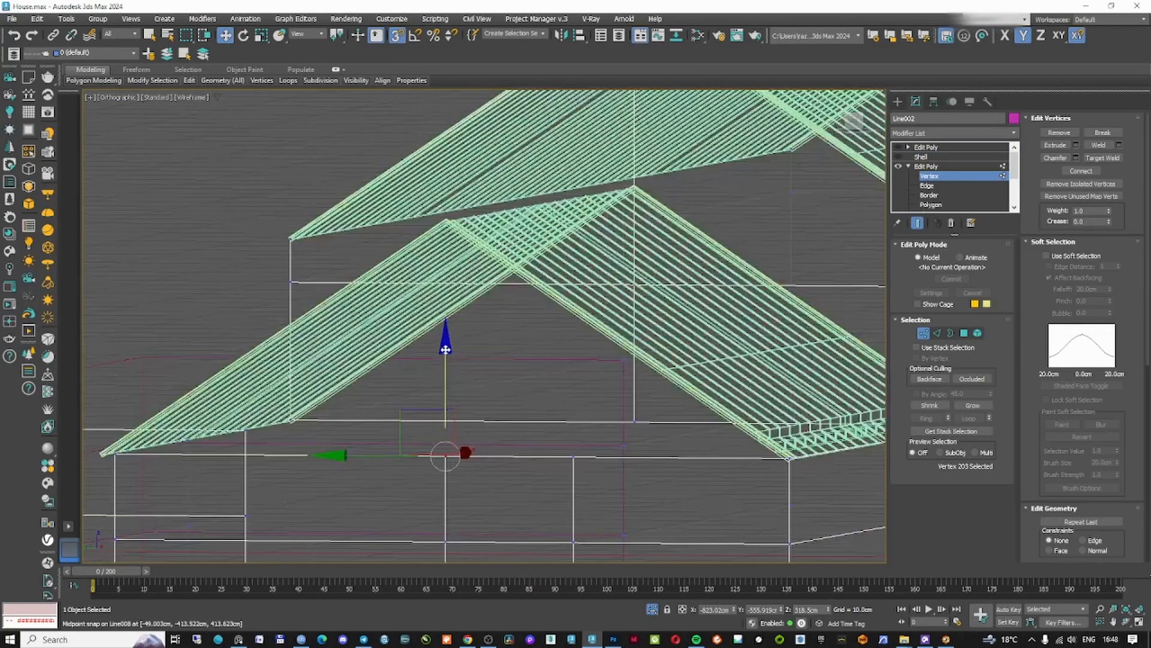
- Raise the lower wing's middle gable vertex along Z towards the roof ridge to form the wall's peak
key(F3)
scroll(506, 323, down, 4)
key(F3)
key(F3)
alt+middle_drag(506, 323, 454, 372)
scroll(453, 373, up, 2)
scroll(420, 225, up, 5)
alt+middle_drag(494, 252, 515, 244)
middle_drag(647, 467, 524, 327)
drag(584, 424, 660, 525)
middle_drag(638, 450, 599, 392)
drag(600, 393, 564, 174)
- In the wireframe left view, turn off snapping and lower the raised gable vertex to the roof's slope
key(t)
key(l)
scroll(586, 267, down, 5)
middle_drag(587, 266, 542, 313)
key(F3)
scroll(542, 313, up, 5)
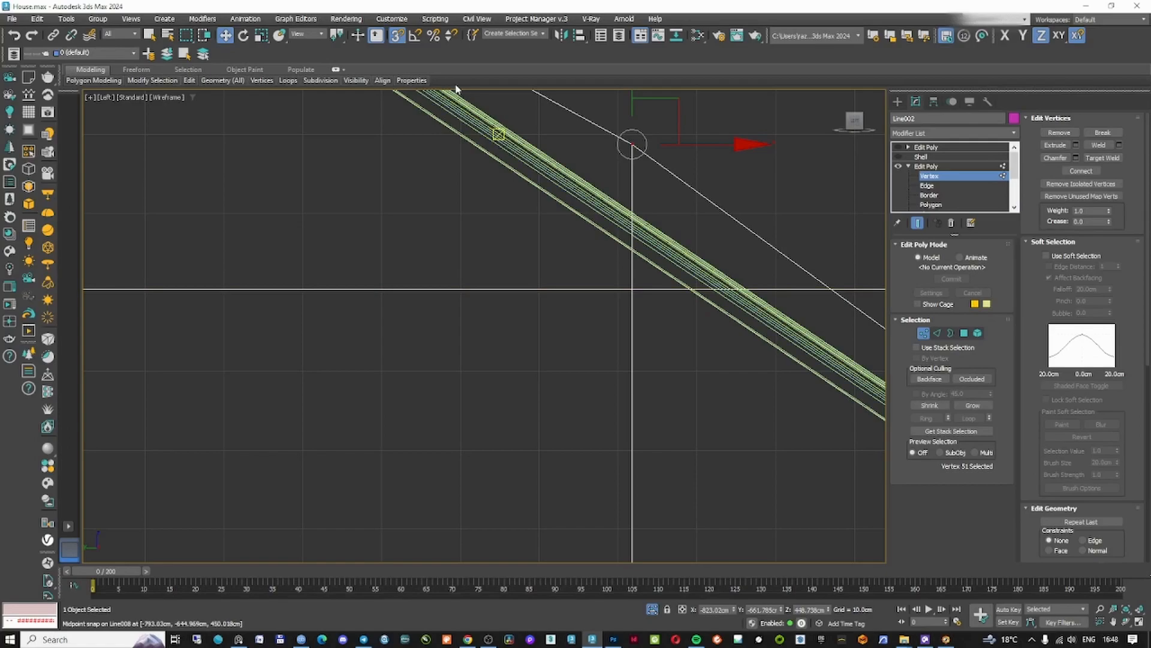
click(397, 36)
scroll(627, 171, up, 1)
middle_drag(627, 171, 627, 239)
drag(633, 127, 617, 285)
- Fine-tune the heights of the other gable wall vertices along Z to meet the underside of the roof
scroll(616, 286, down, 8)
middle_drag(616, 286, 525, 233)
scroll(791, 399, up, 7)
key(F3)
scroll(695, 393, down, 6)
middle_drag(427, 244, 685, 395)
mouse_move(705, 346)
middle_down()
mouse_move(517, 262)
mouse_move(774, 382)
middle_up()
key(F3)
scroll(659, 329, up, 4)
scroll(662, 380, down, 3)
scroll(530, 288, up, 5)
drag(530, 286, 529, 264)
scroll(529, 264, down, 4)
middle_drag(529, 264, 817, 458)
scroll(515, 276, up, 5)
click(575, 328)
drag(574, 281, 576, 248)
scroll(547, 301, down, 5)
scroll(268, 505, up, 3)
- In the left view, select the side wall's vertices and snap them horizontally to the lower end of the roof slope
key(F3)
scroll(344, 428, down, 5)
mouse_move(350, 426)
alt+middle_down()
mouse_move(375, 444)
mouse_move(410, 387)
alt+middle_up()
key(F3)
key(f)
key(z)
key(l)
drag(425, 562, 427, 563)
scroll(466, 420, up, 4)
click(398, 41)
mouse_move(455, 453)
mouse_down()
mouse_move(480, 415)
mouse_move(532, 453)
mouse_move(450, 451)
mouse_up()
right_click(451, 451)
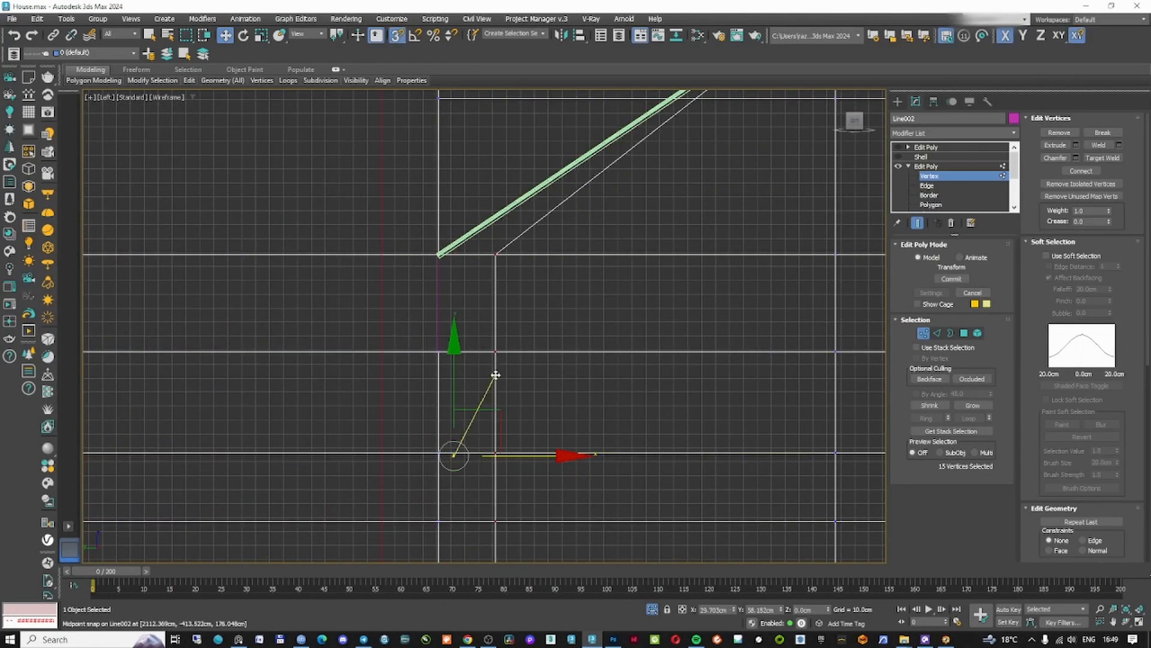
drag(464, 104, 439, 255)
- Leave vertex editing, show the Shell and upper Edit Poly results again and inspect the thickened lower wing walls
click(922, 332)
click(921, 157)
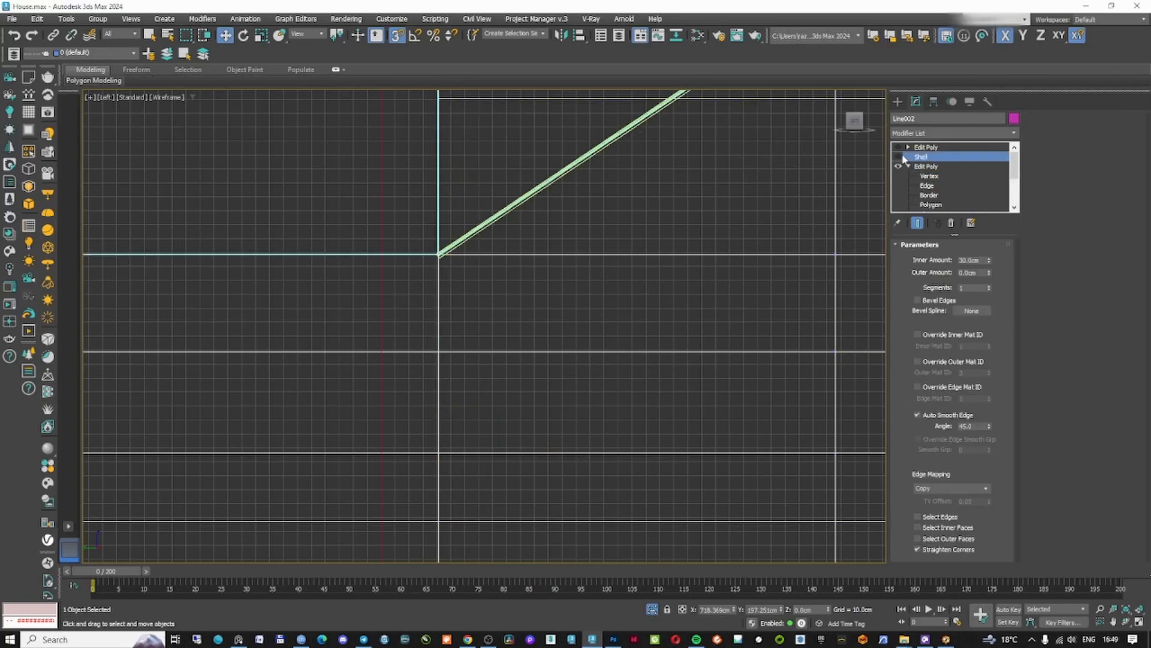
scroll(537, 316, down, 5)
key(F3)
key(F3)
alt+middle_drag(538, 316, 606, 368)
key(F3)
scroll(606, 369, up, 6)
alt+middle_drag(639, 315, 760, 355)
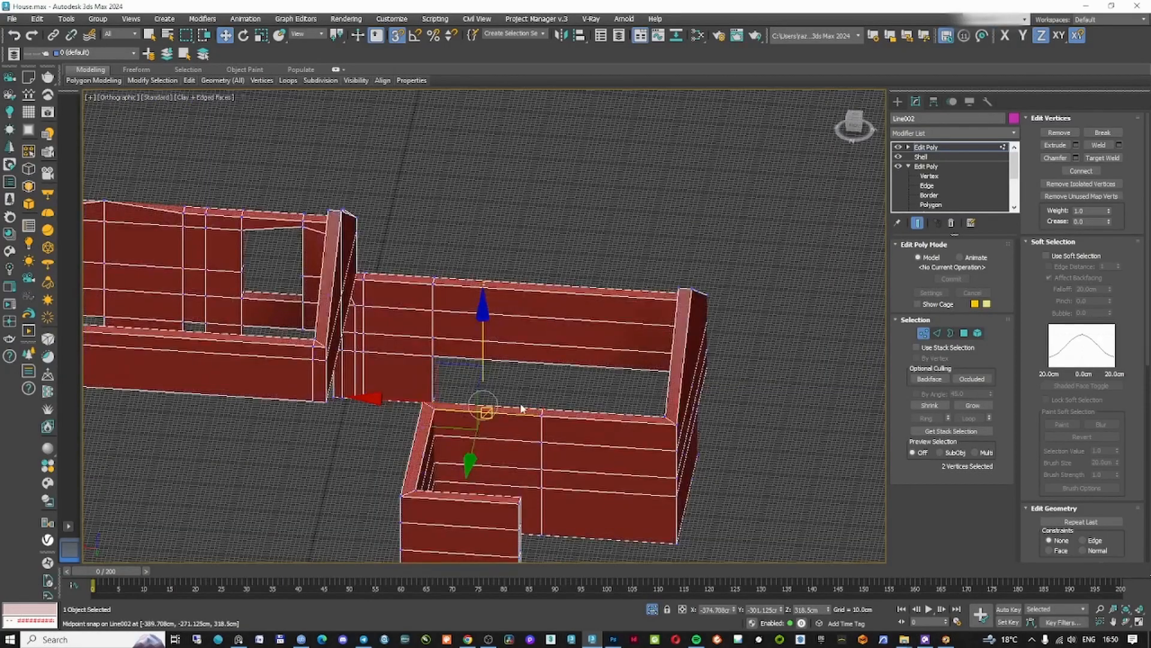
alt+middle_drag(480, 396, 513, 371)
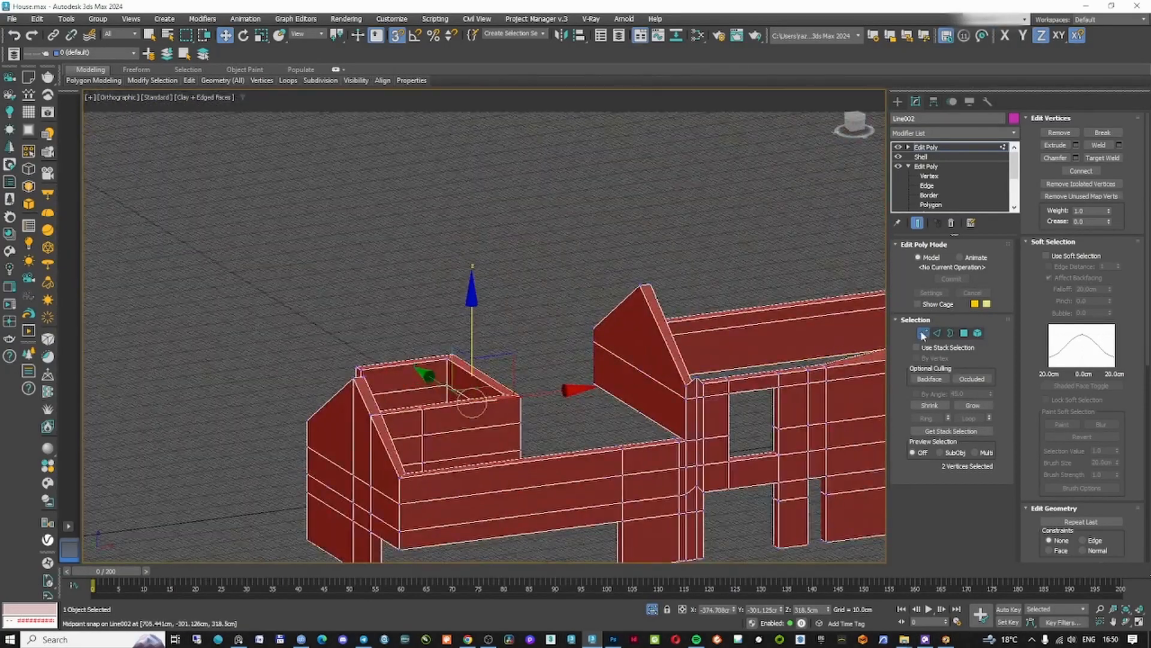
- Select the roof and examine how its edge meets the top of the gable wall
click(898, 102)
click(691, 200)
scroll(590, 271, down, 2)
alt+middle_drag(590, 271, 480, 300)
scroll(429, 357, up, 7)
key(F3)
key(F3)
click(240, 292)
scroll(160, 283, up, 5)
scroll(240, 274, up, 2)
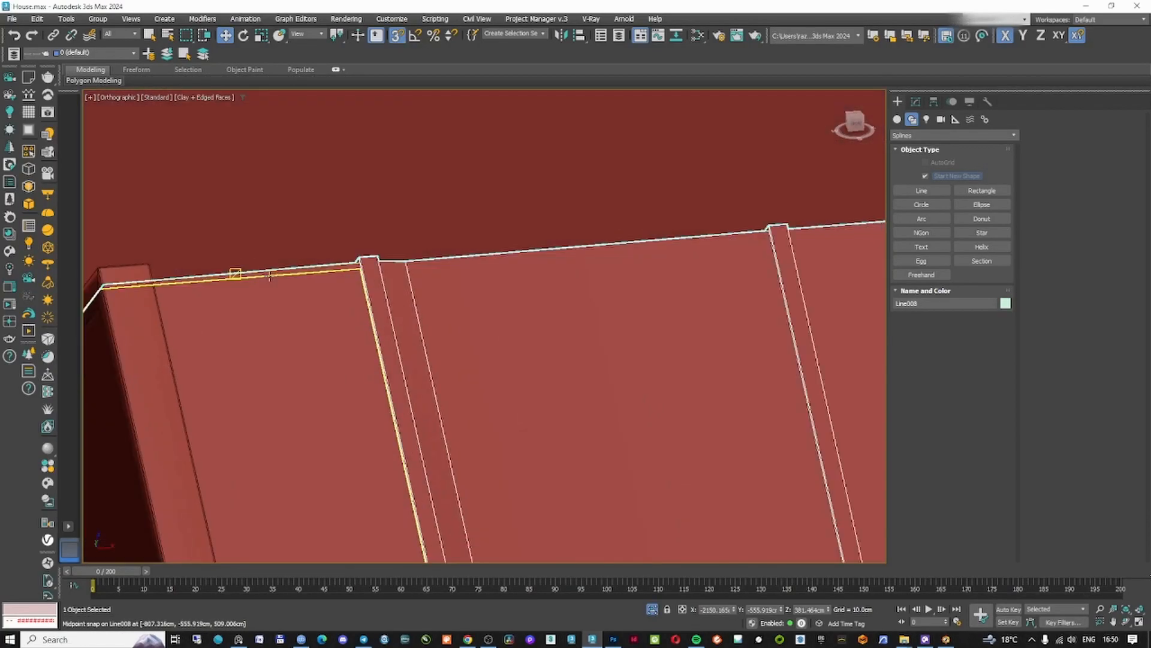
- Review the whole house from the camera and in perspective, and compare it with the reference photos
scroll(270, 276, down, 10)
alt+middle_drag(441, 314, 386, 334)
scroll(440, 321, down, 5)
scroll(437, 326, up, 4)
scroll(393, 335, down, 4)
key(c)
key(p)
scroll(510, 340, down, 8)
alt+middle_drag(509, 339, 535, 352)
scroll(510, 336, up, 4)
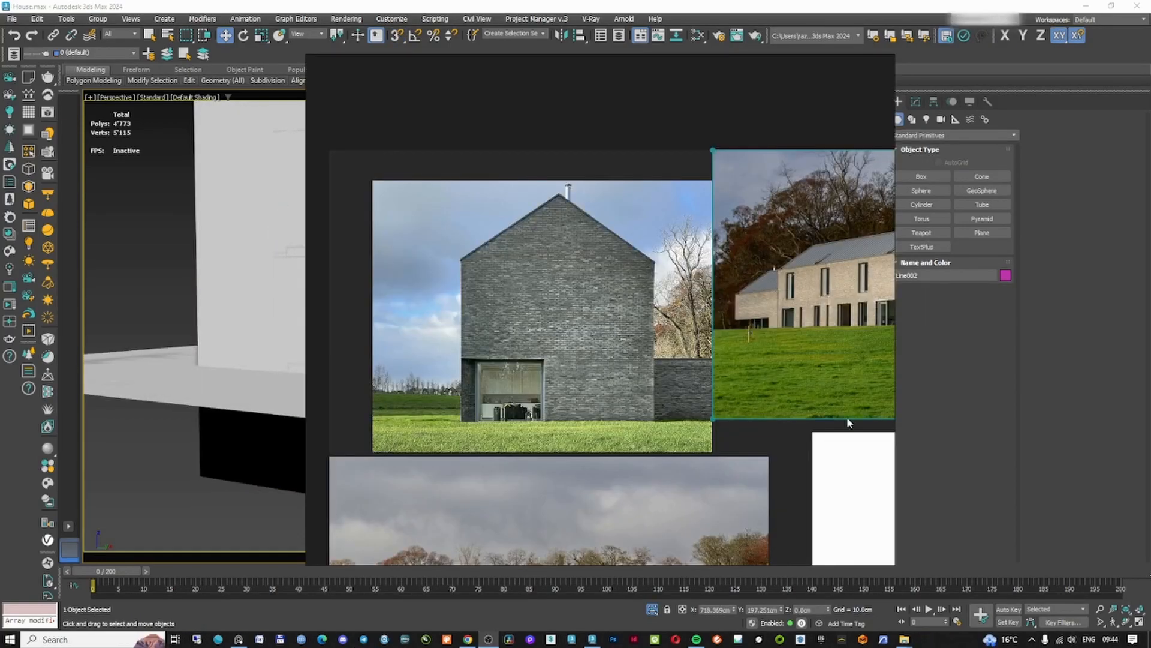
- Select the house walls and inspect the parameters of their Shell modifier
click(505, 374)
scroll(501, 375, up, 6)
middle_drag(462, 382, 488, 348)
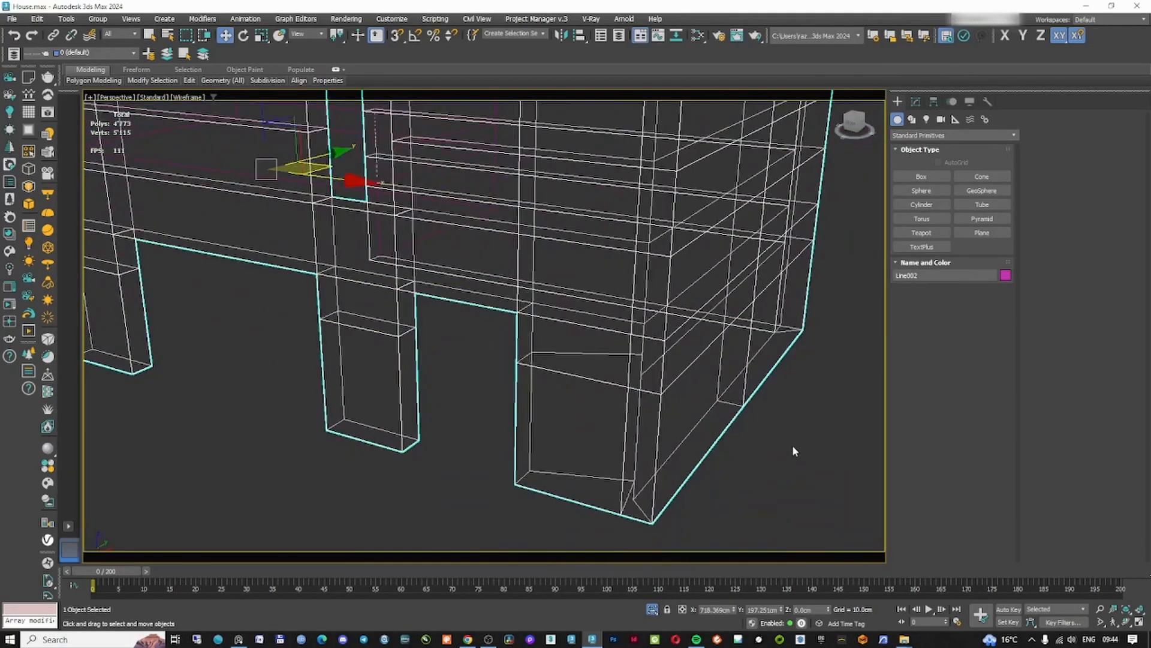
key(F3)
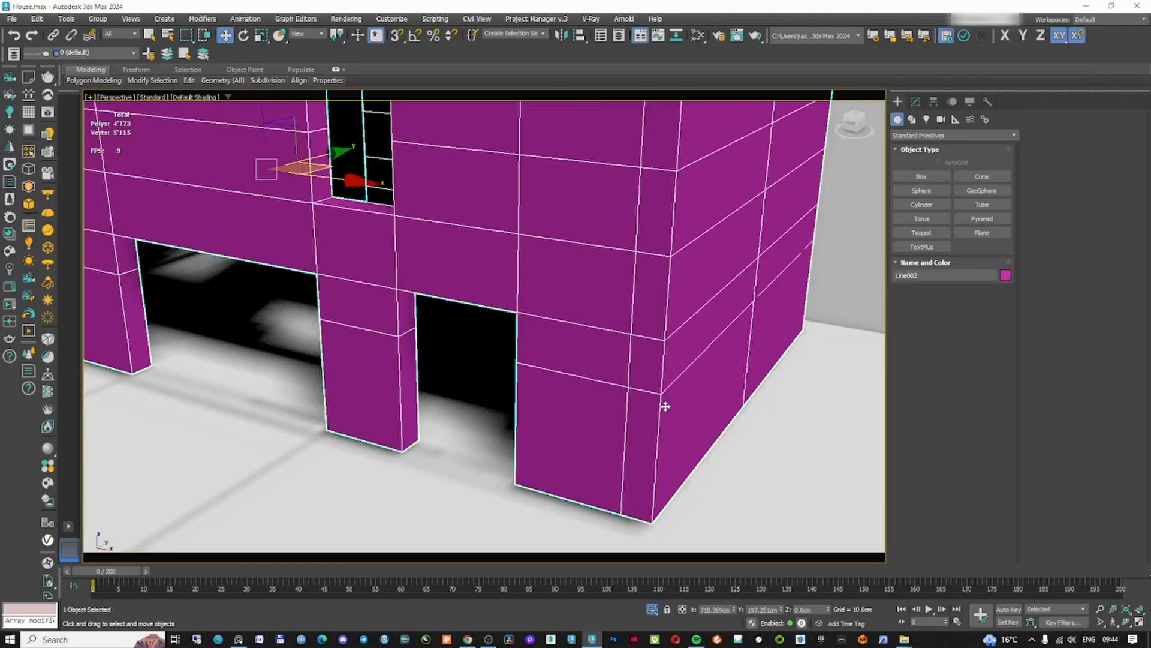
click(916, 102)
click(934, 157)
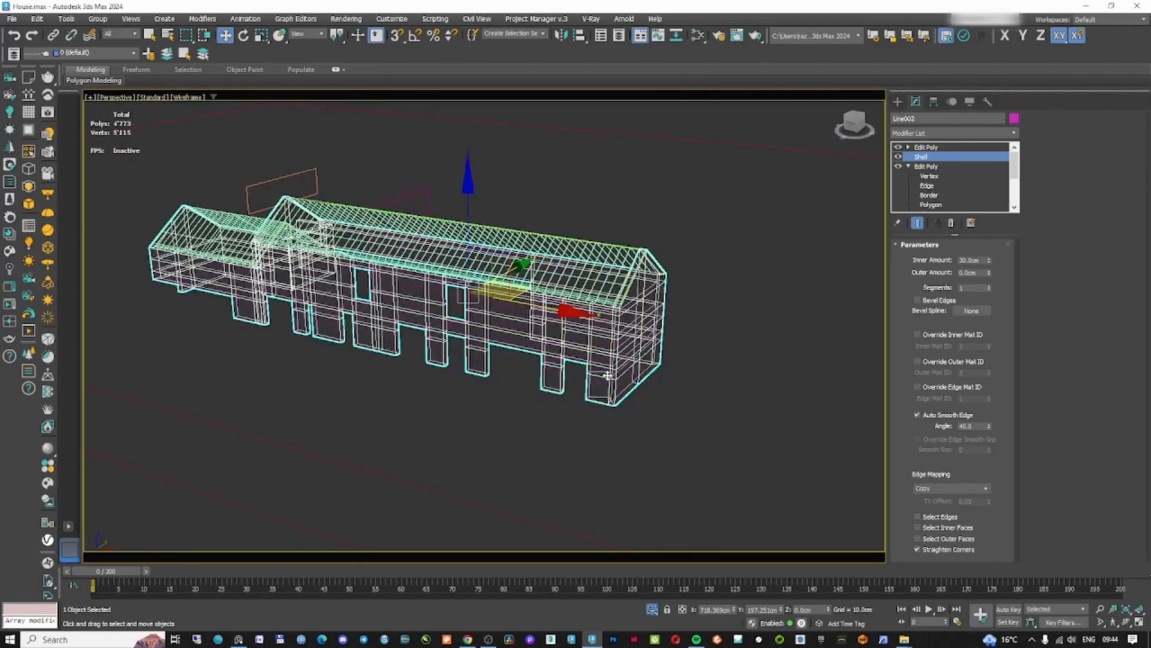
- Examine the end-wall corner on the uncovered floor plan and unhide all objects
key(F3)
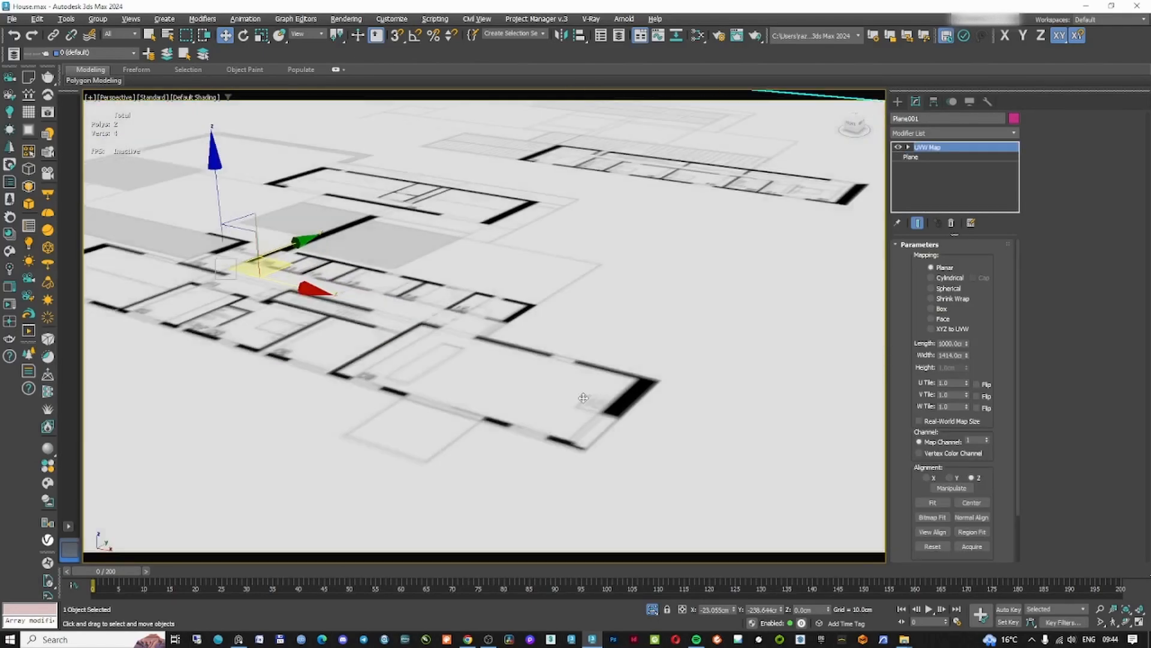
alt+middle_drag(583, 398, 606, 460)
scroll(607, 452, up, 3)
scroll(606, 451, down, 3)
right_click(617, 434)
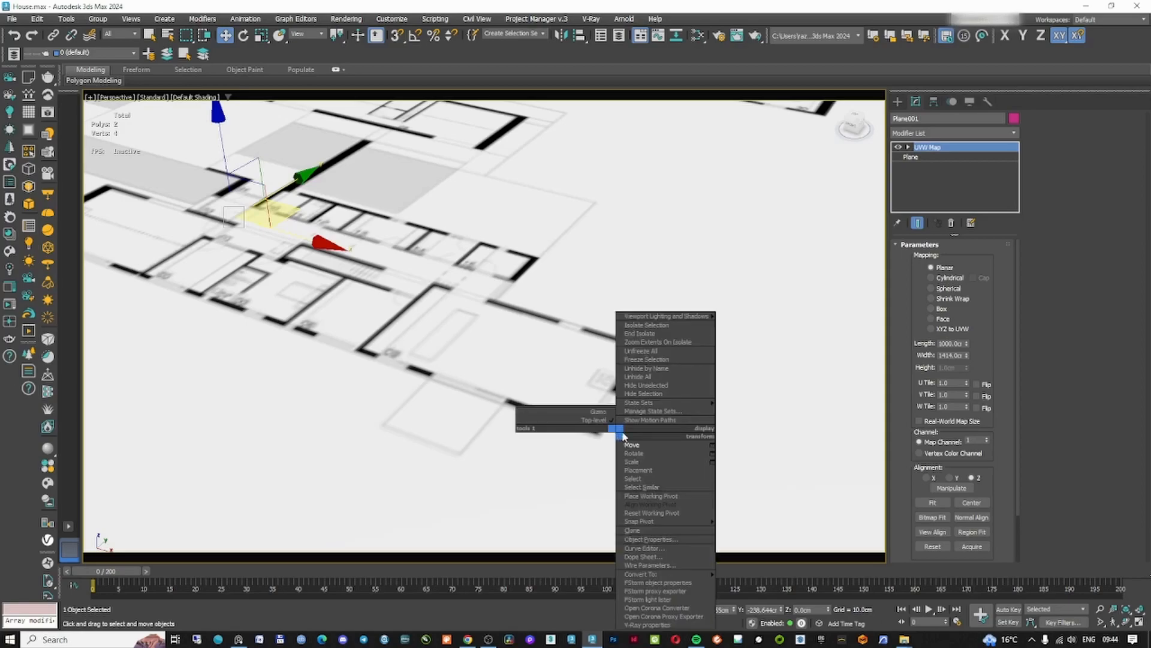
click(642, 384)
scroll(621, 398, up, 3)
- Select the house walls, isolate them and bring their end corner into view
click(620, 394)
key(F3)
key(F3)
alt+middle_drag(628, 402, 591, 379)
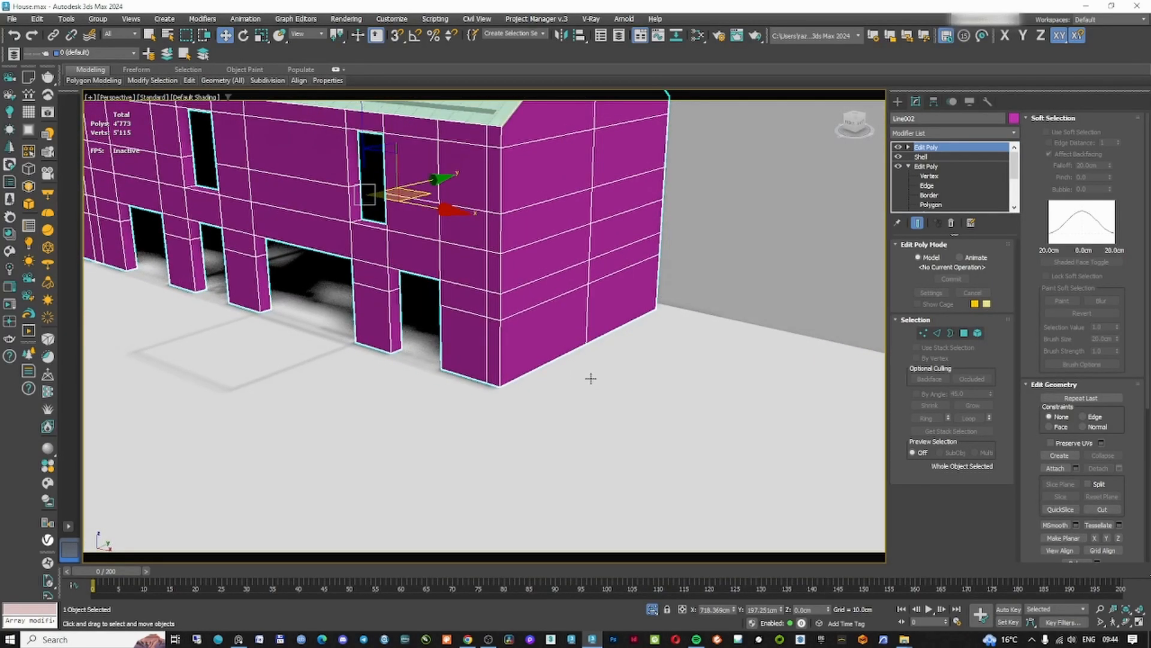
key(F3)
mouse_move(528, 339)
alt+middle_down()
mouse_move(560, 390)
mouse_move(577, 377)
mouse_move(524, 326)
alt+middle_up()
key(t)
scroll(779, 397, up, 6)
scroll(724, 401, down, 7)
alt+middle_drag(725, 401, 698, 330)
scroll(693, 444, up, 4)
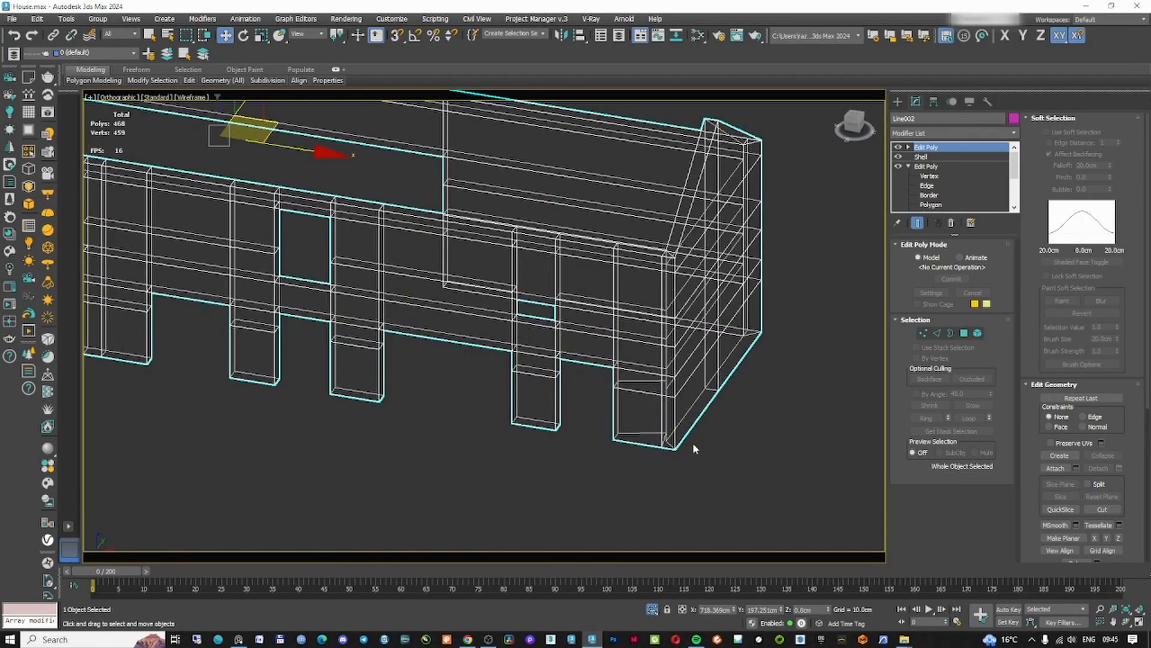
- Turn off the walls' Shell and upper Edit Poly modifiers and make the lower Edit Poly active
scroll(680, 491, down, 6)
key(F3)
mouse_move(600, 474)
alt+middle_down()
mouse_move(532, 447)
mouse_move(645, 495)
alt+middle_up()
key(F3)
mouse_move(645, 495)
middle_down()
mouse_move(646, 454)
mouse_move(802, 329)
middle_up()
click(898, 156)
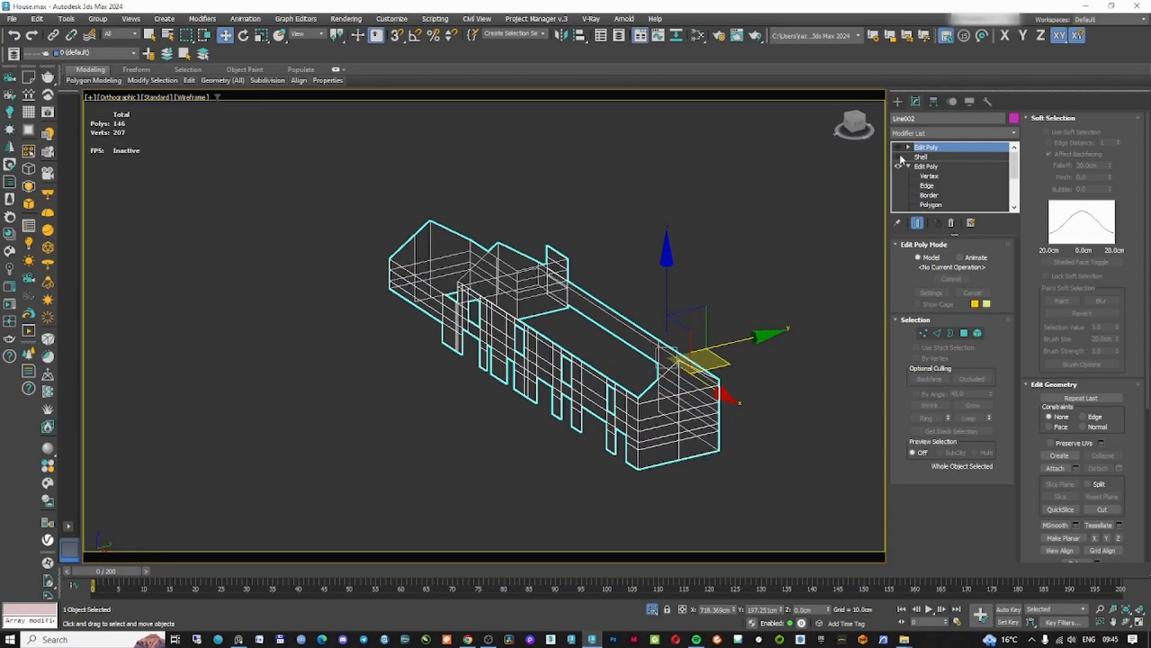
click(929, 167)
scroll(645, 324, up, 3)
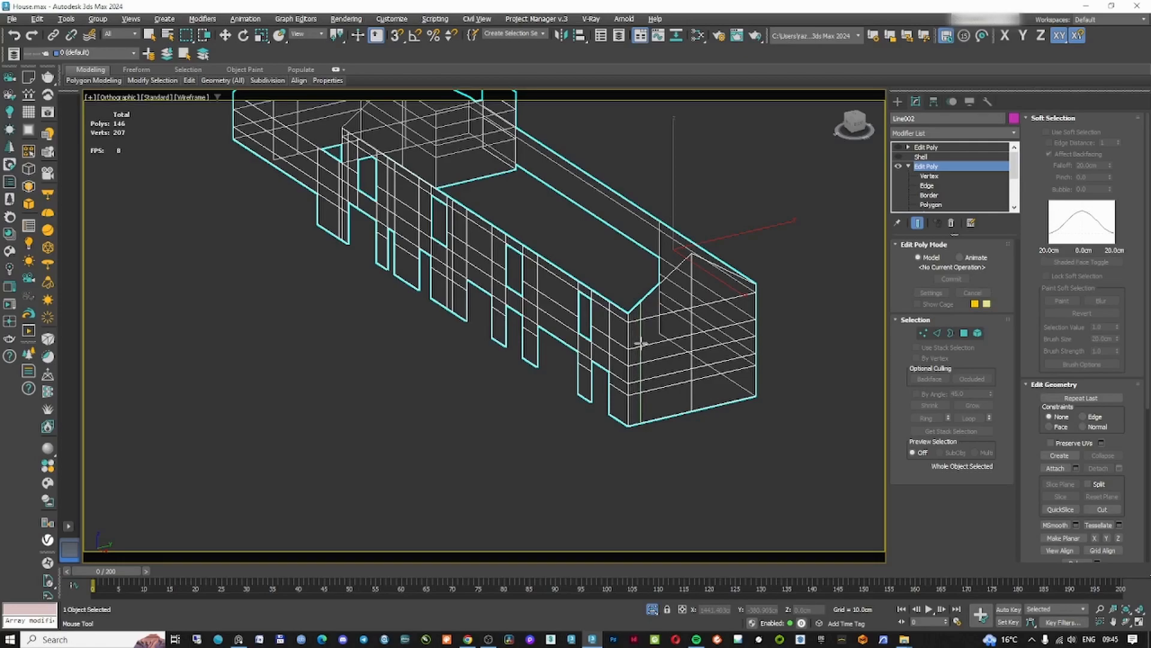
- Connect the horizontal edges of the end wall with a new vertical edge line near the corner and unhide all objects
click(641, 343)
scroll(677, 377, up, 5)
right_click(676, 376)
right_click(676, 375)
click(699, 328)
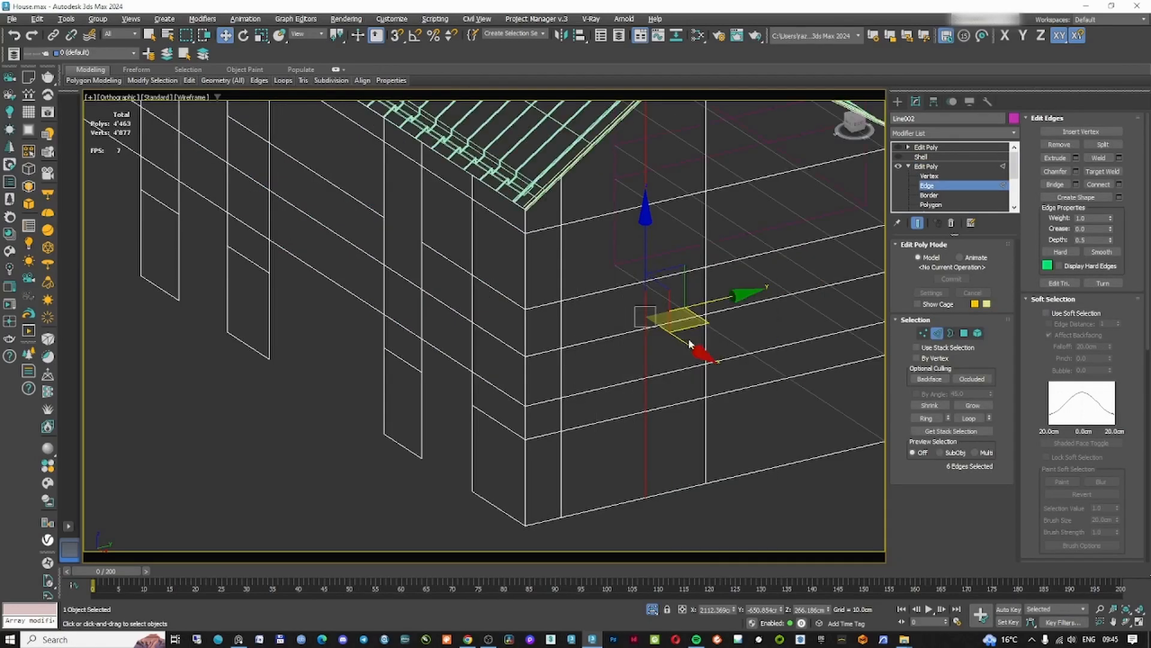
- Isolate the walls together with the floor plan plane and make the walls see-through
scroll(666, 328, down, 7)
key(F3)
click(937, 333)
ctrl+click(709, 390)
key(alt+q)
scroll(674, 358, up, 5)
key(F3)
key(F3)
key(alt+x)
key(alt+x)
scroll(655, 318, down, 8)
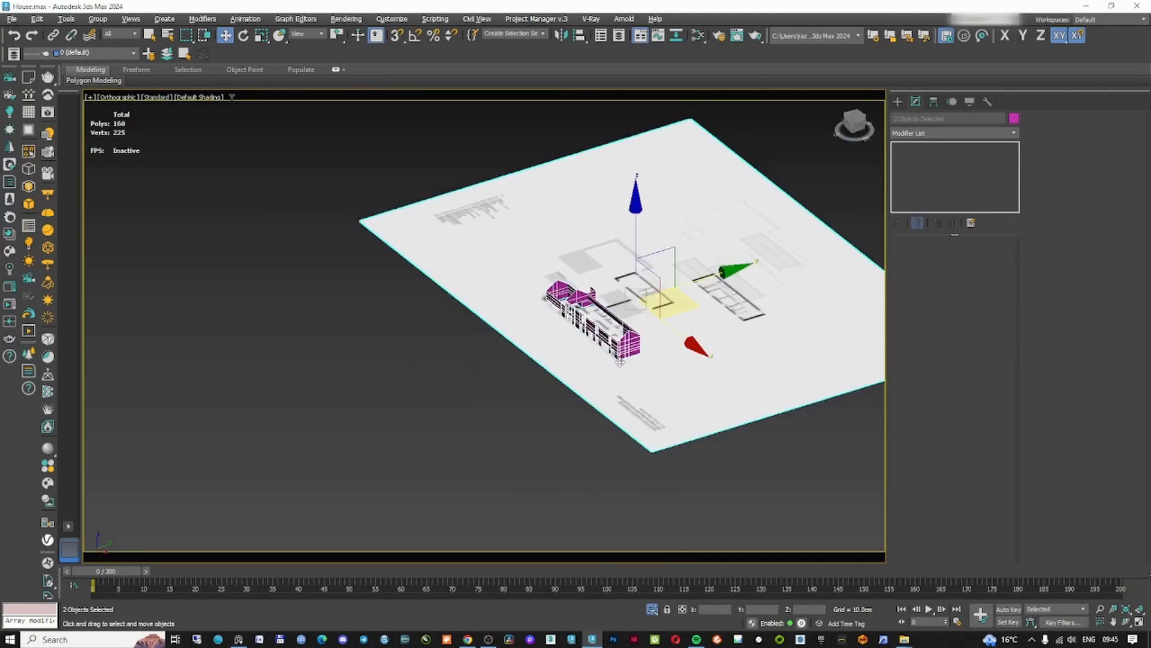
click(632, 344)
scroll(632, 343, up, 4)
key(alt+x)
- Move the new vertical edge loop on the end wall along Y to match the corner opening on the floor plan
scroll(632, 342, up, 8)
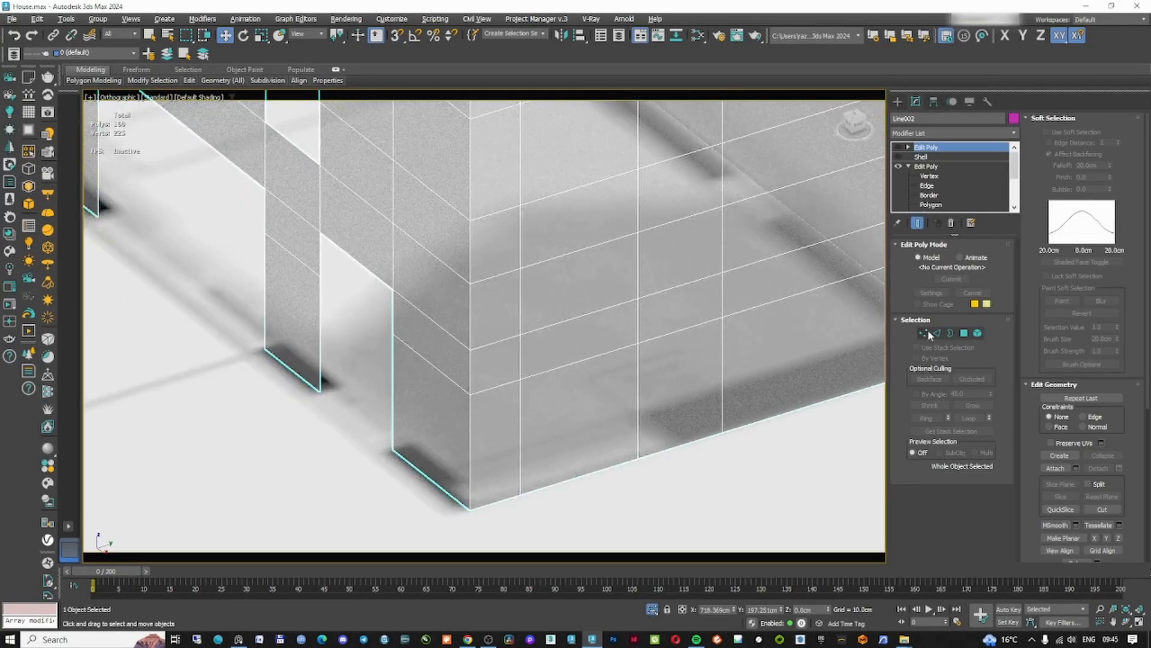
click(937, 333)
double_click(638, 280)
scroll(674, 282, down, 5)
alt+middle_drag(715, 280, 686, 284)
scroll(686, 285, up, 5)
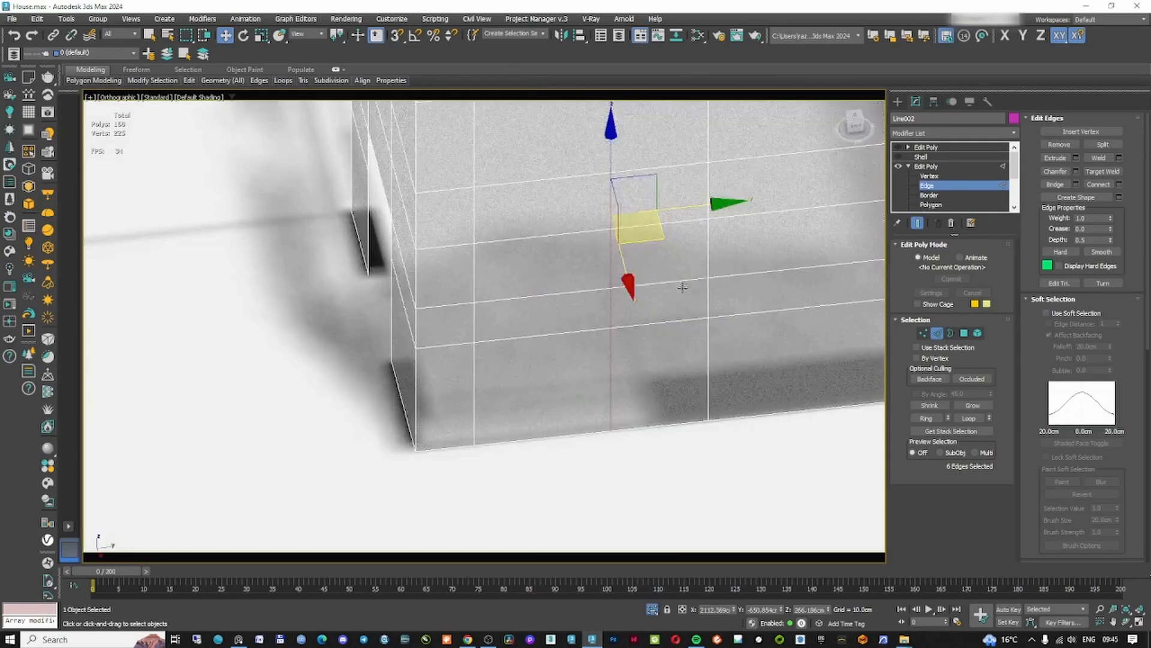
drag(691, 208, 743, 196)
- Connect the horizontal edges of the long wall's corner pier with a new vertical edge loop
click(472, 397)
scroll(472, 397, down, 5)
alt+middle_drag(472, 397, 468, 397)
scroll(468, 397, up, 5)
scroll(468, 397, up, 2)
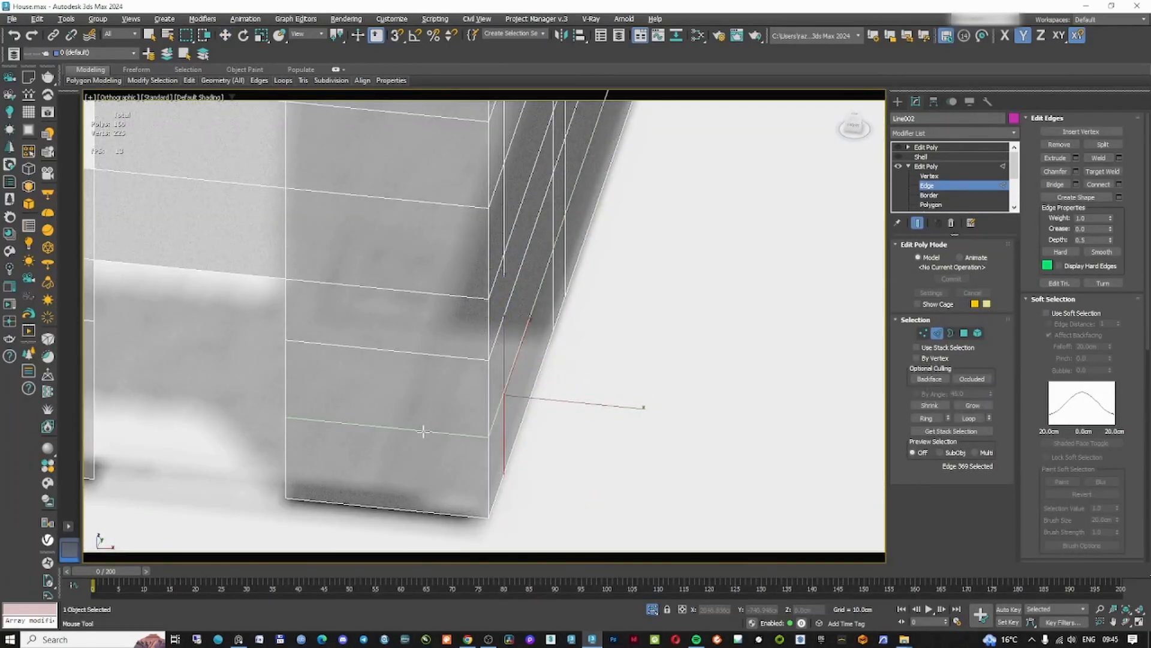
click(413, 500)
right_click(415, 498)
scroll(451, 422, down, 6)
alt+middle_drag(461, 423, 447, 438)
scroll(447, 437, up, 6)
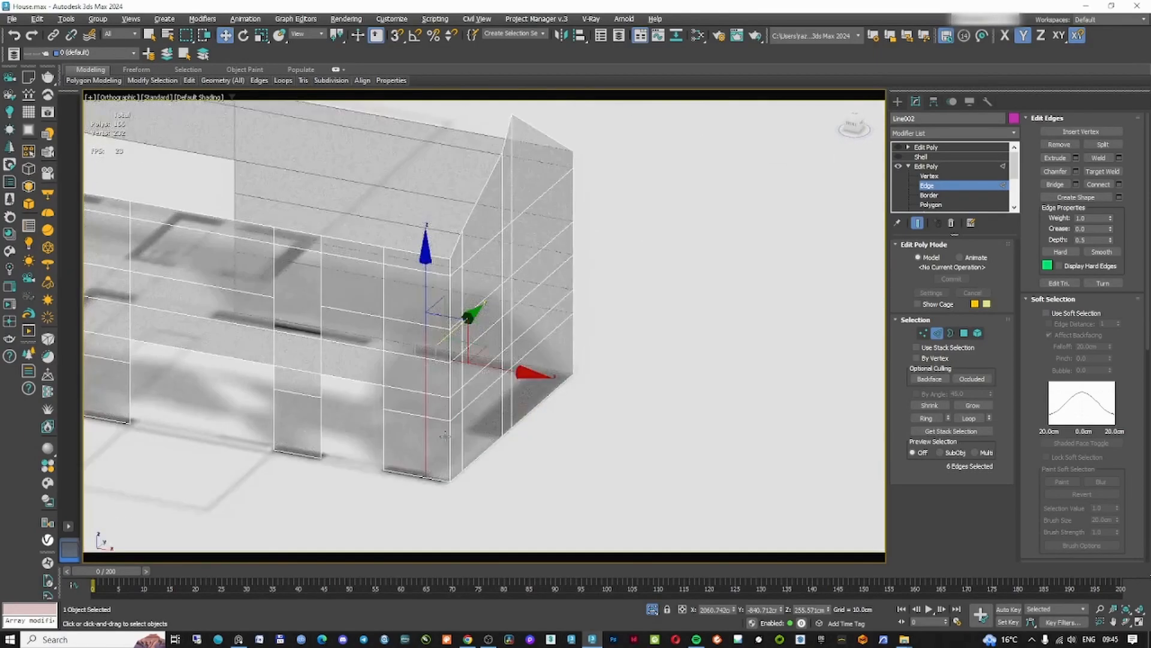
- Delete the three bottom polygons wrapping around the corner to create the corner opening
click(964, 334)
ctrl+click(423, 463)
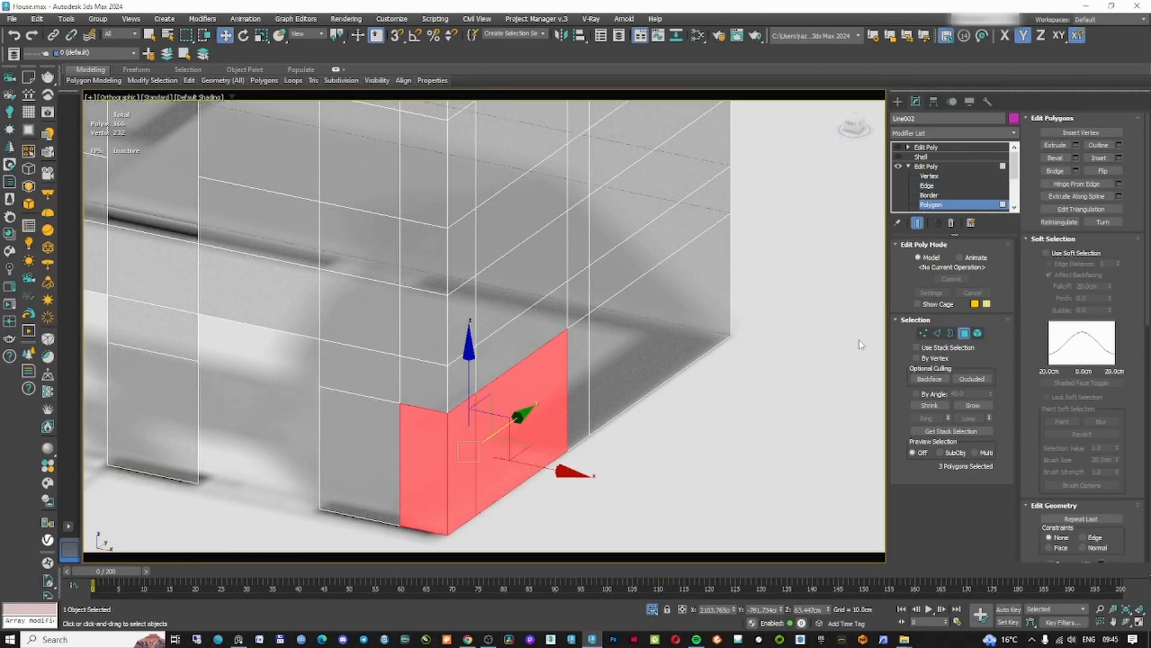
key(Delete)
click(964, 334)
- Turn the Shell modifier back on, try an inner amount of 40 cm and settle on 35 cm
click(921, 157)
click(898, 157)
middle_drag(604, 328, 602, 335)
key(F3)
key(F3)
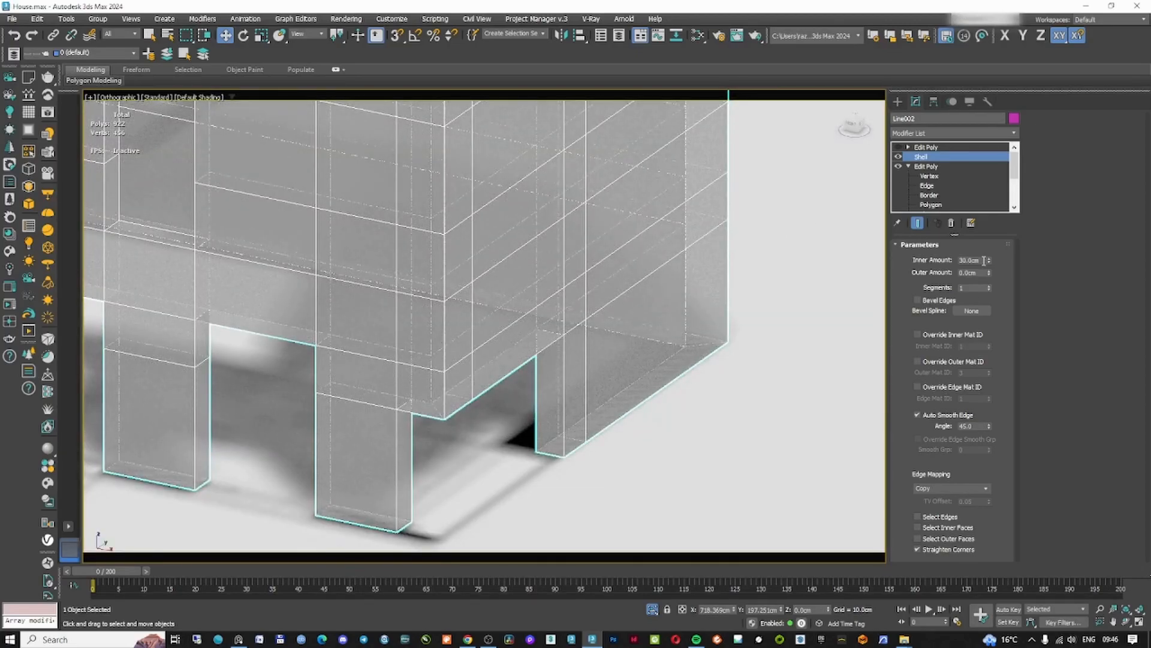
text(40)
key(Return)
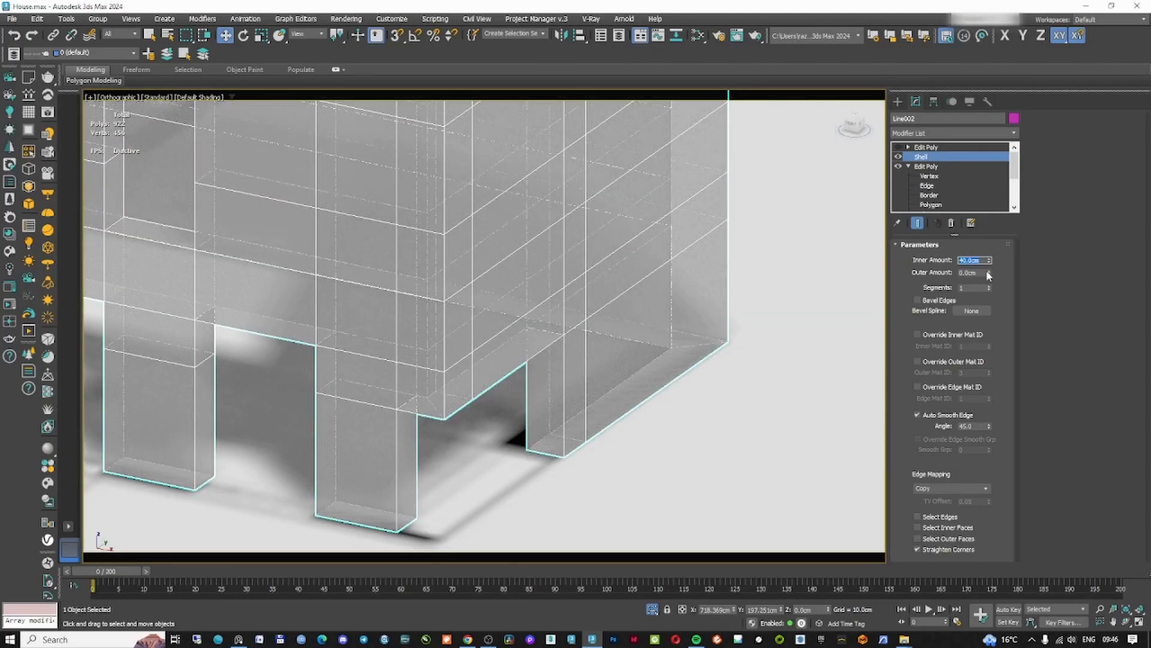
text(35)
key(Return)
- Compare the walls with the upper Edit Poly on and off, and examine the inner corner at the wall top
key(2)
scroll(561, 261, down, 8)
scroll(562, 282, up, 7)
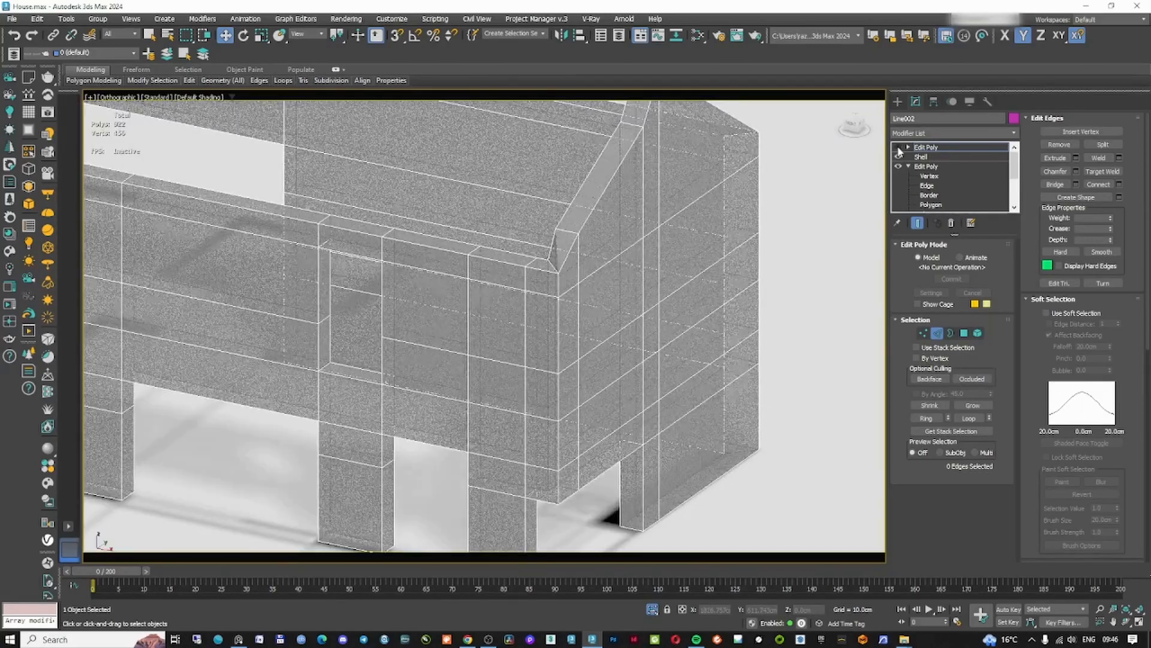
click(898, 147)
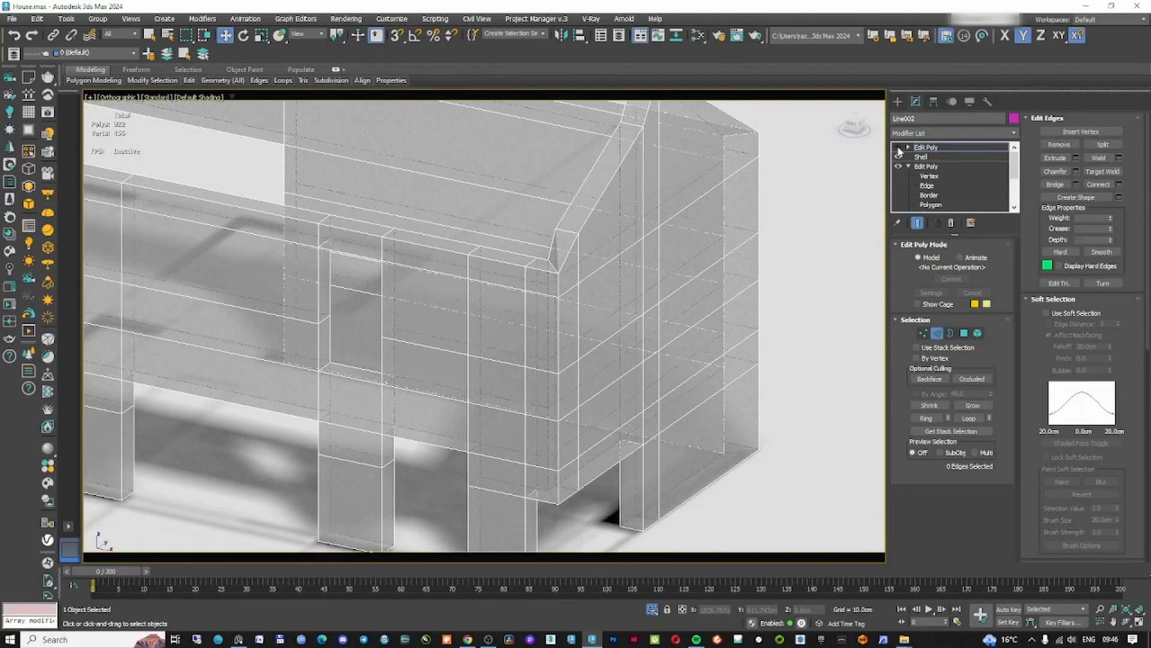
click(898, 148)
scroll(599, 348, down, 5)
alt+middle_drag(599, 360, 574, 323)
scroll(570, 281, up, 4)
scroll(576, 324, up, 10)
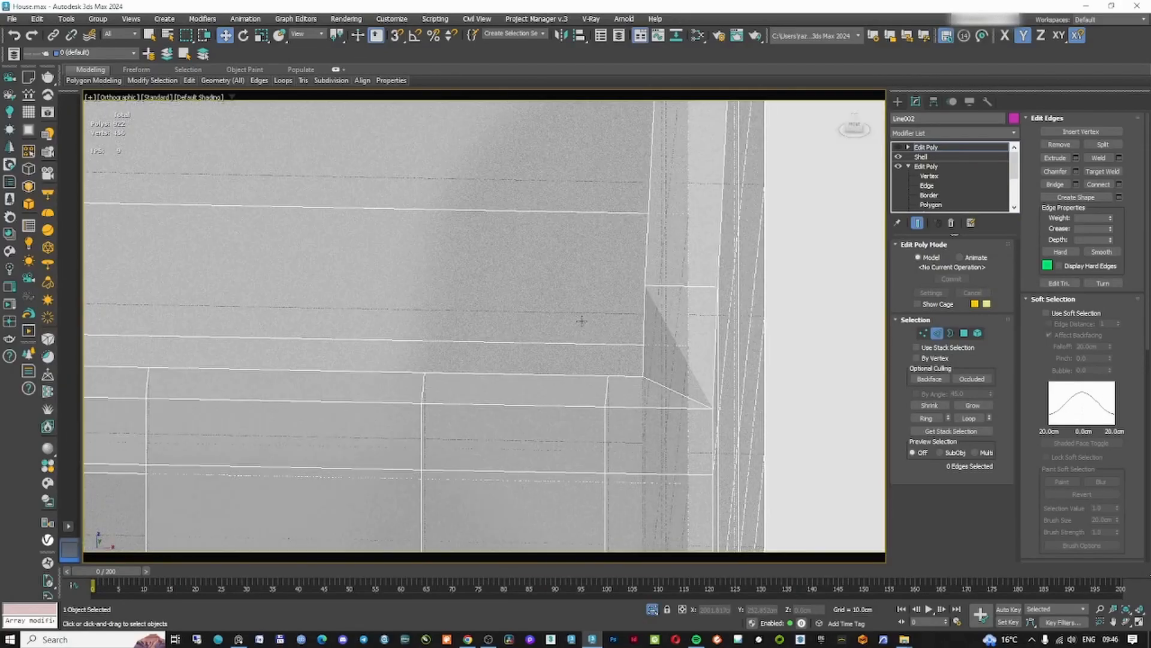
scroll(582, 321, down, 7)
key(F3)
right_click(601, 318)
click(619, 259)
scroll(618, 231, up, 4)
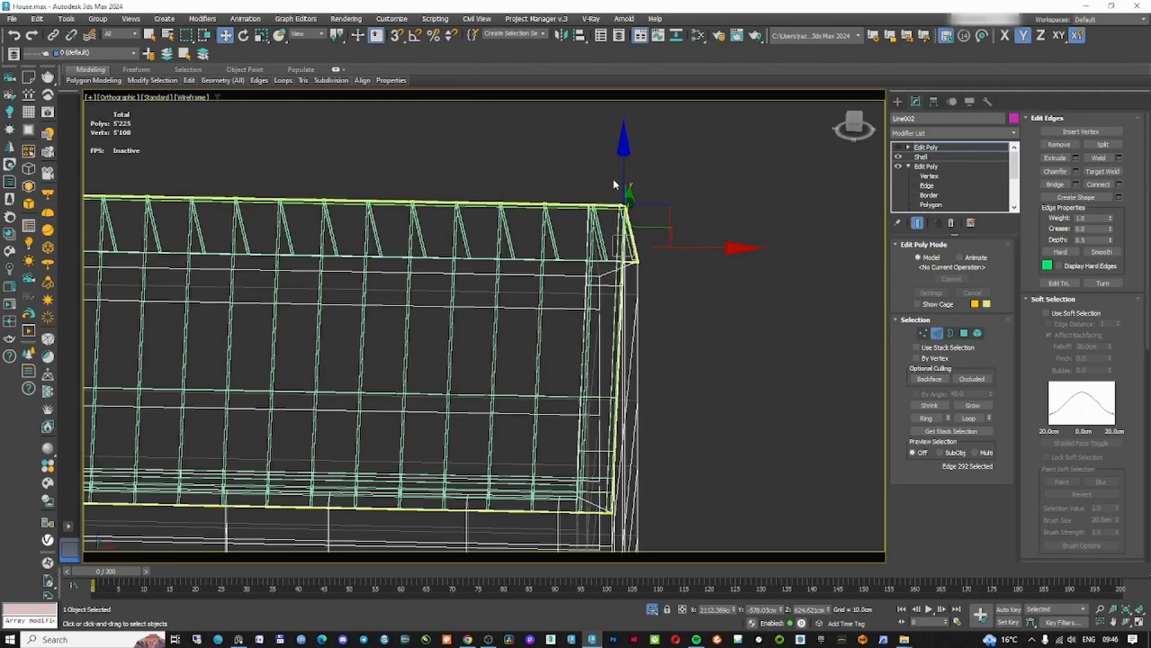
click(612, 178)
key(F3)
key(alt+q)
right_click(631, 316)
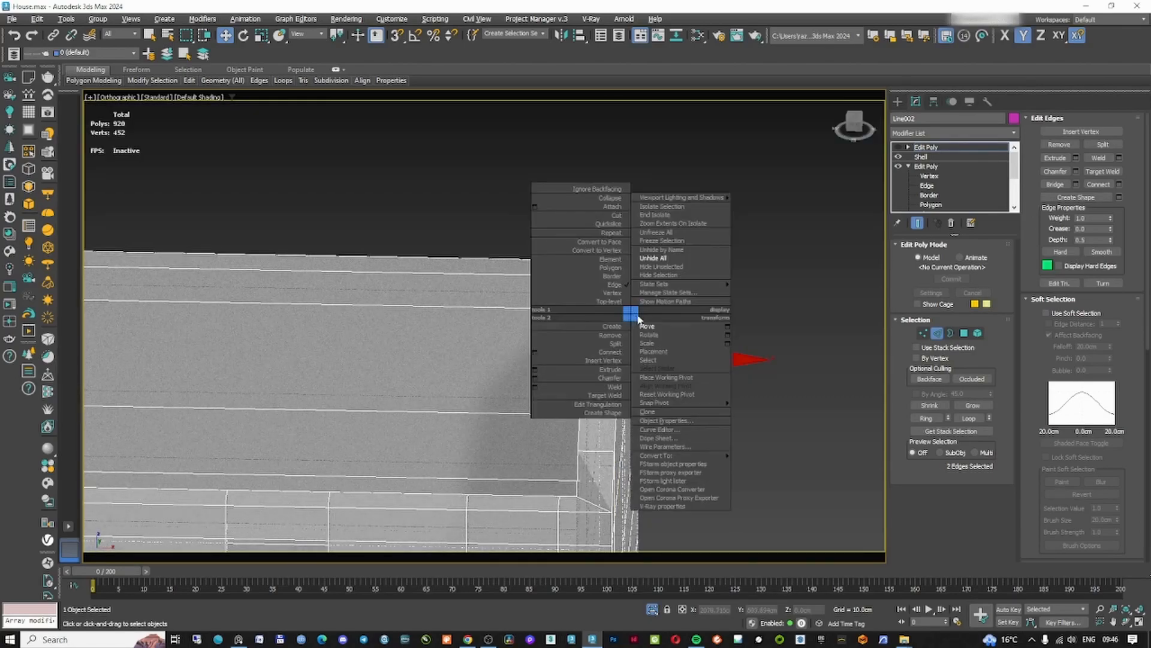
- Unhide all objects, isolate the walls together with the roof and switch to the left view
click(645, 260)
key(F3)
click(938, 333)
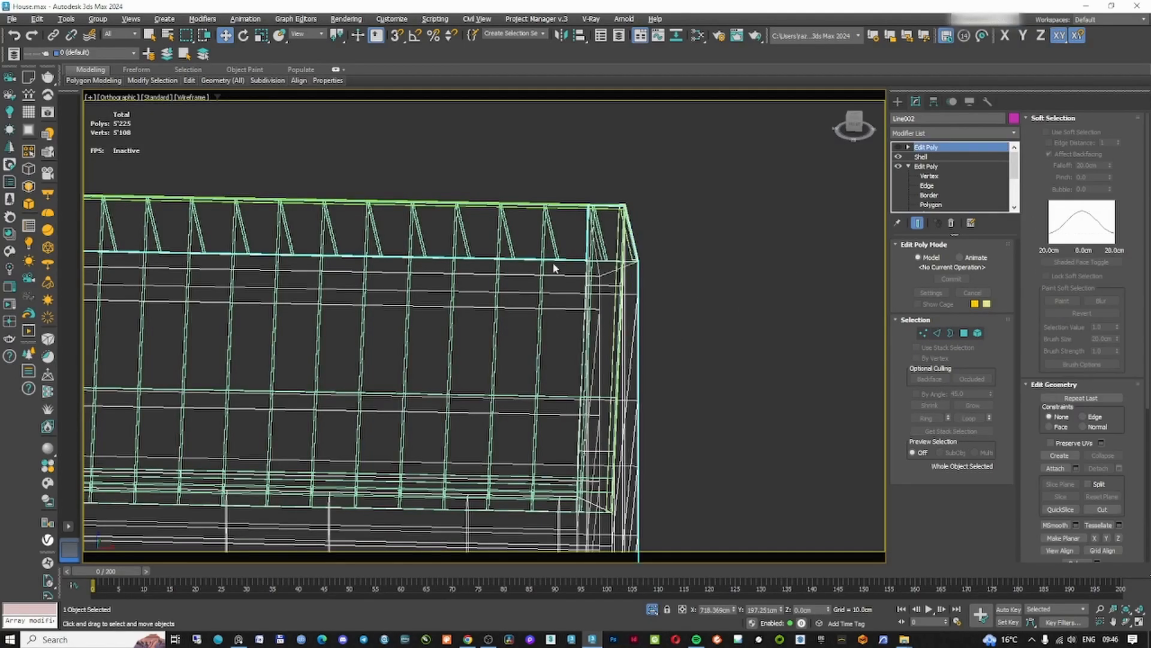
ctrl+click(556, 247)
scroll(561, 230, up, 6)
key(F3)
scroll(520, 241, down, 3)
key(l)
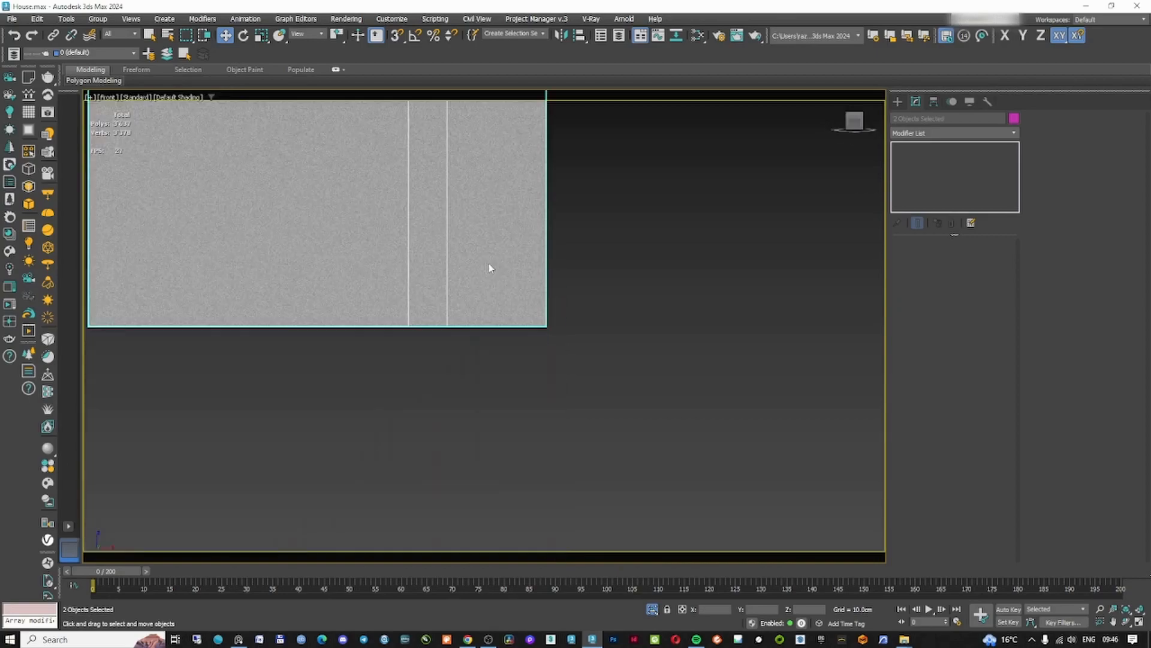
key(z)
- Select the walls and replace the Edit Poly modifier above the Shell with a new Edit Poly
key(F3)
click(463, 215)
scroll(463, 215, up, 2)
key(F3)
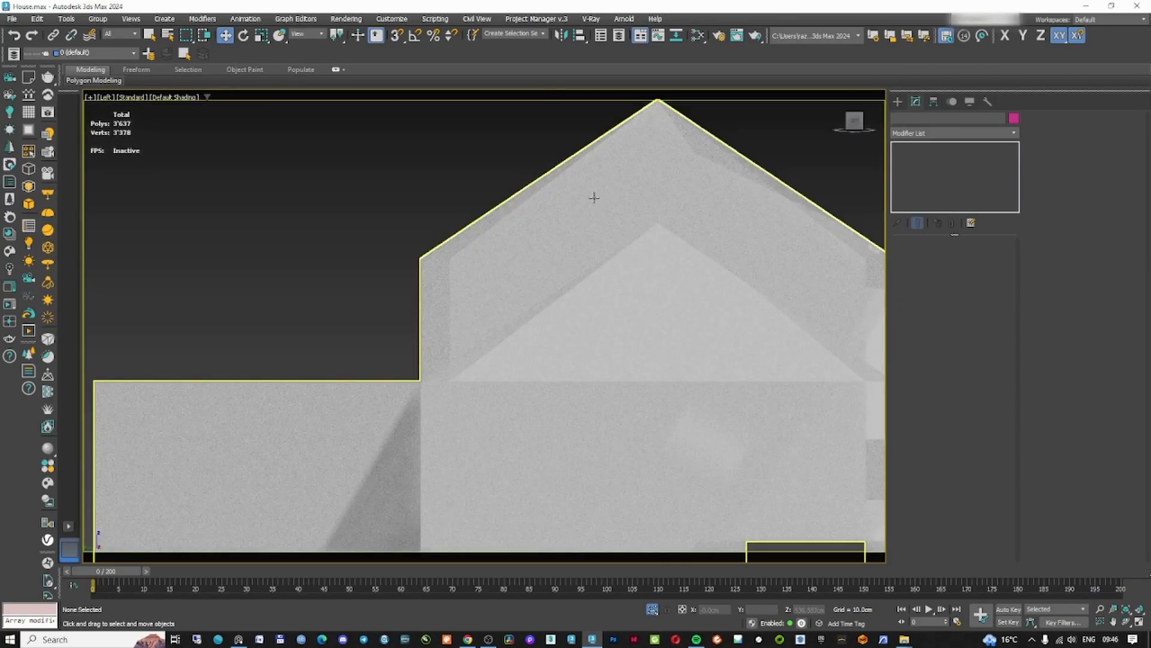
click(595, 200)
scroll(591, 209, down, 6)
scroll(642, 198, up, 6)
key(F3)
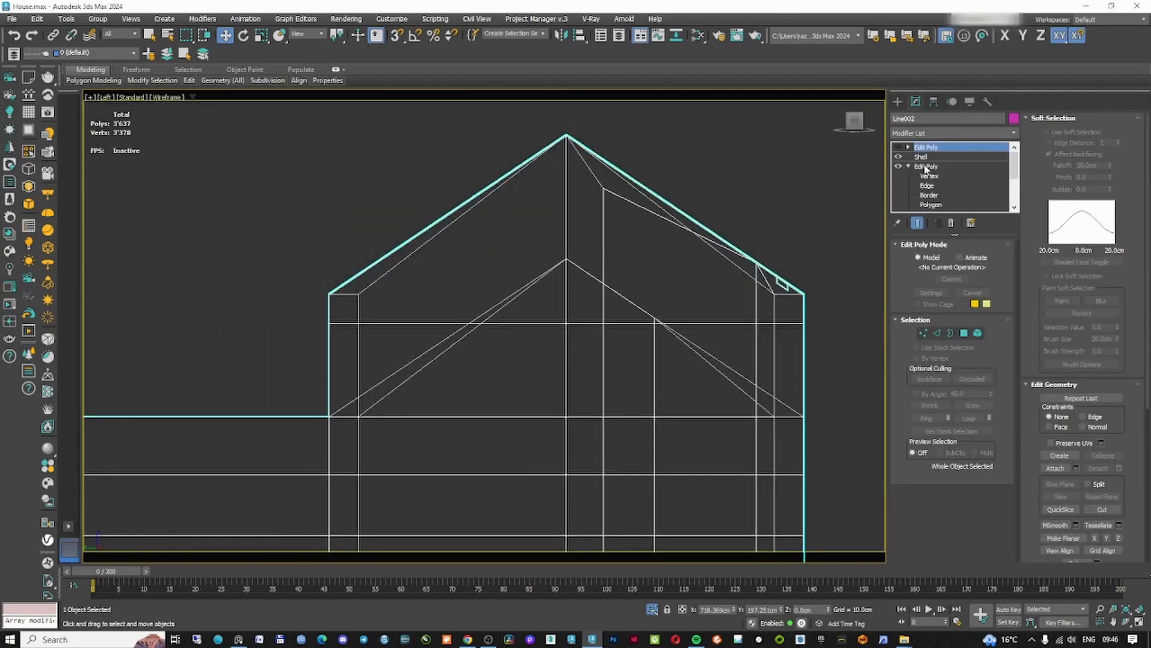
click(898, 148)
right_click(921, 146)
click(936, 160)
click(937, 135)
text(ed)
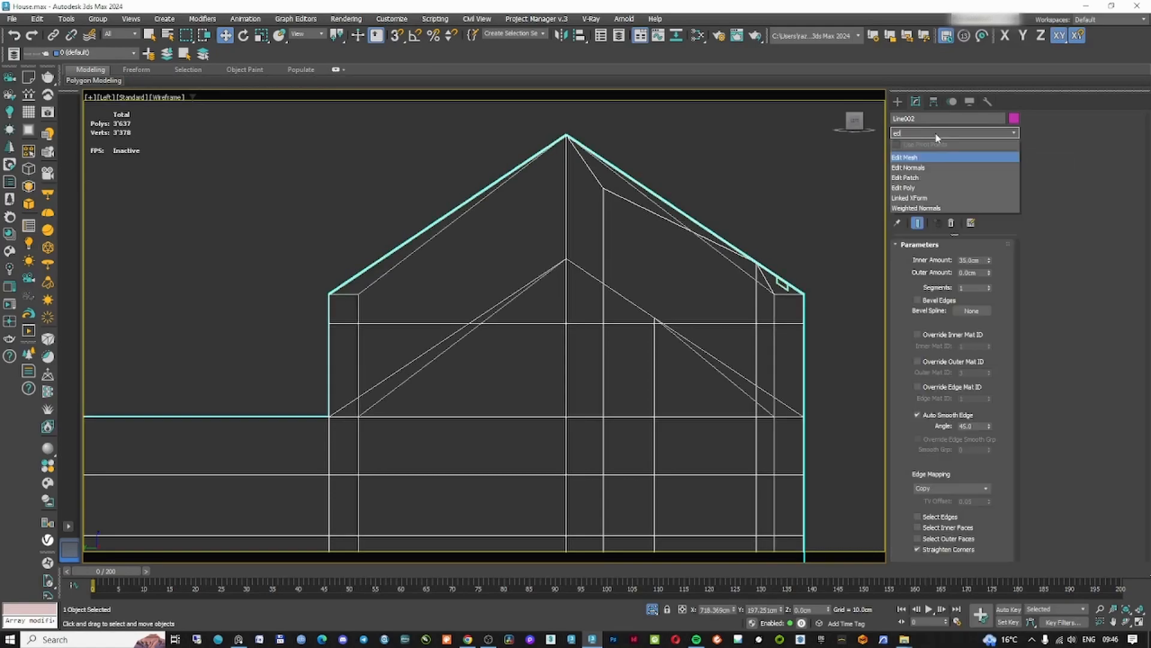
click(920, 188)
- Select the two low vertices beside the gable peak and raise them vertically to the roof slope
click(923, 331)
scroll(604, 190, up, 4)
drag(622, 167, 583, 206)
middle_drag(581, 205, 544, 315)
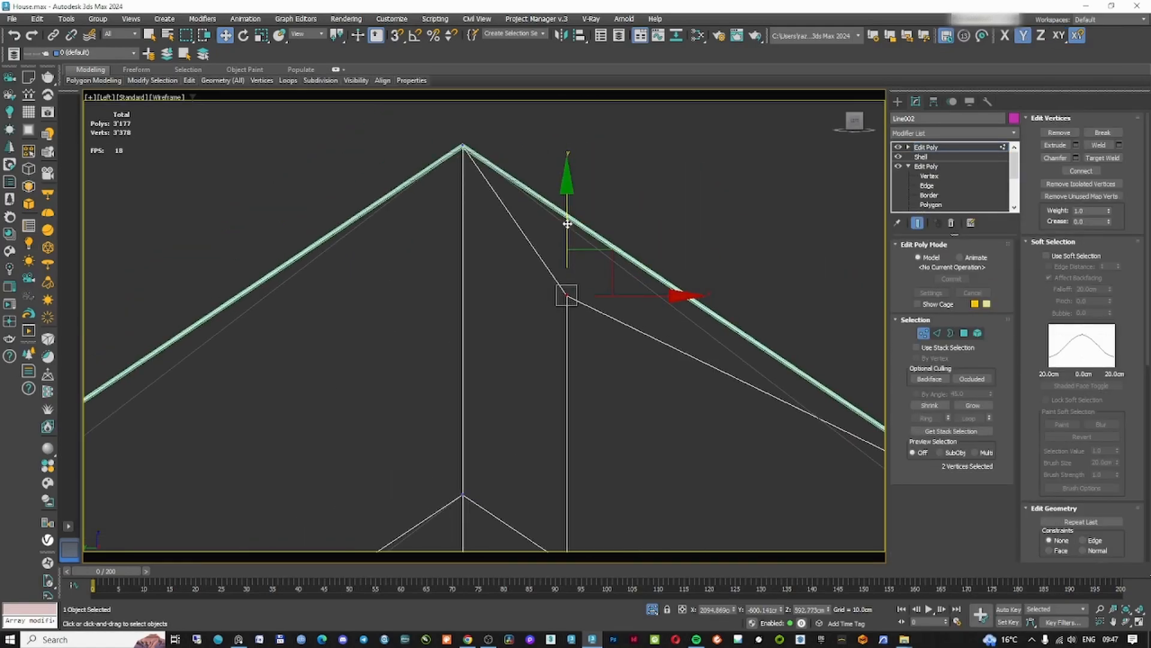
scroll(552, 171, up, 6)
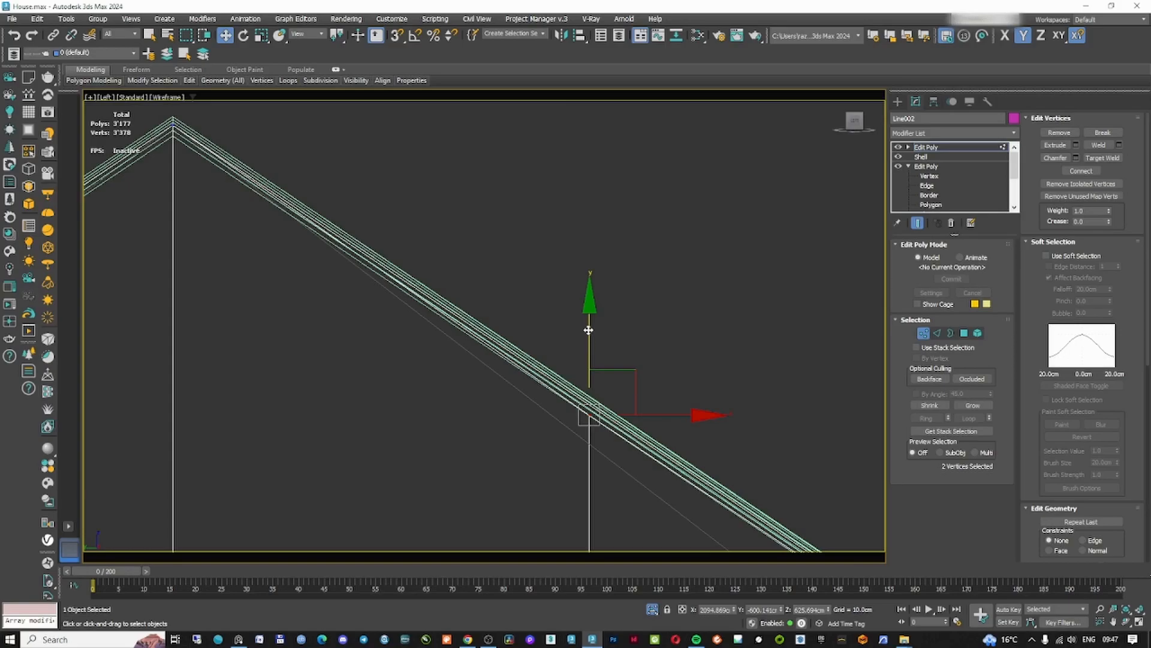
- Lower the two gable vertices along Z by about 0.6 cm so the wall sits beneath the roof edge
scroll(687, 380, down, 8)
alt+middle_drag(707, 411, 503, 373)
scroll(503, 373, up, 10)
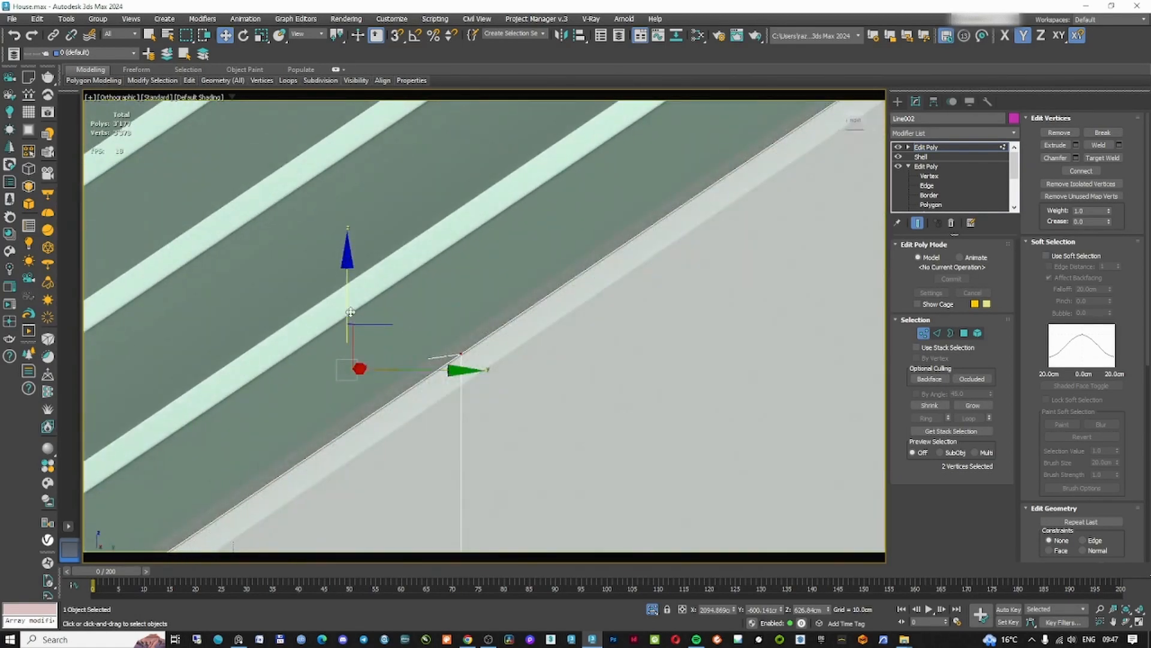
drag(350, 307, 356, 328)
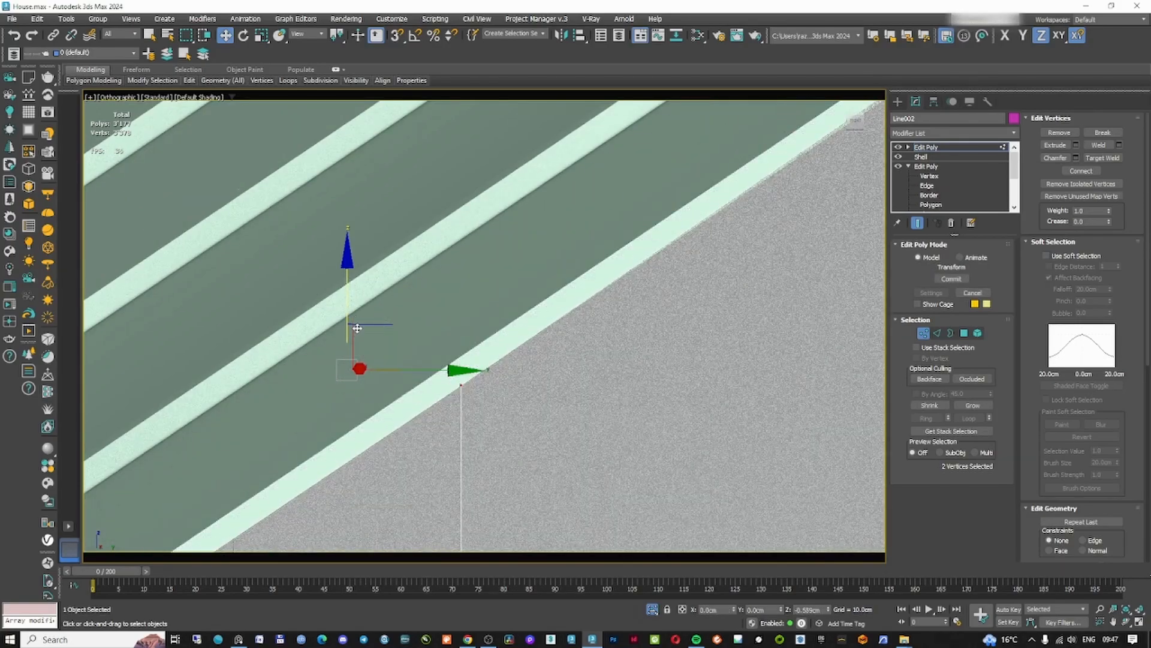
click(924, 337)
scroll(612, 336, down, 10)
alt+middle_drag(599, 336, 660, 324)
scroll(704, 355, up, 8)
scroll(718, 337, down, 10)
scroll(657, 320, up, 10)
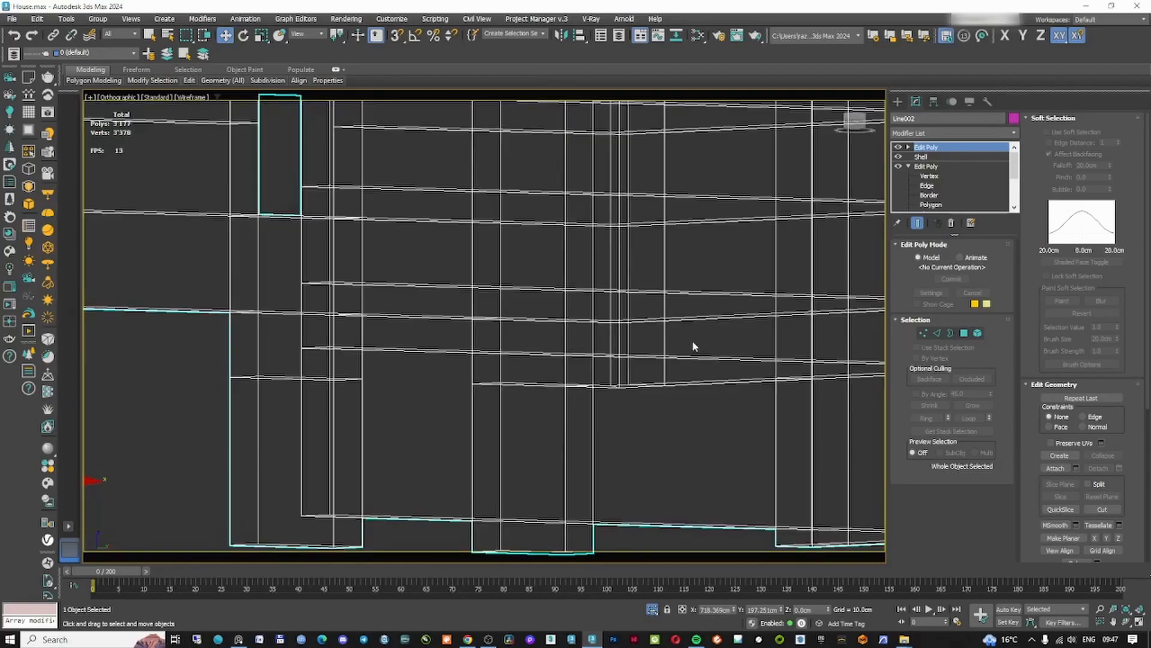
- Delete the wall polygon above the ground-floor opening beside the house corner and remove the Edit Poly modifier above the Shell
click(964, 333)
click(667, 359)
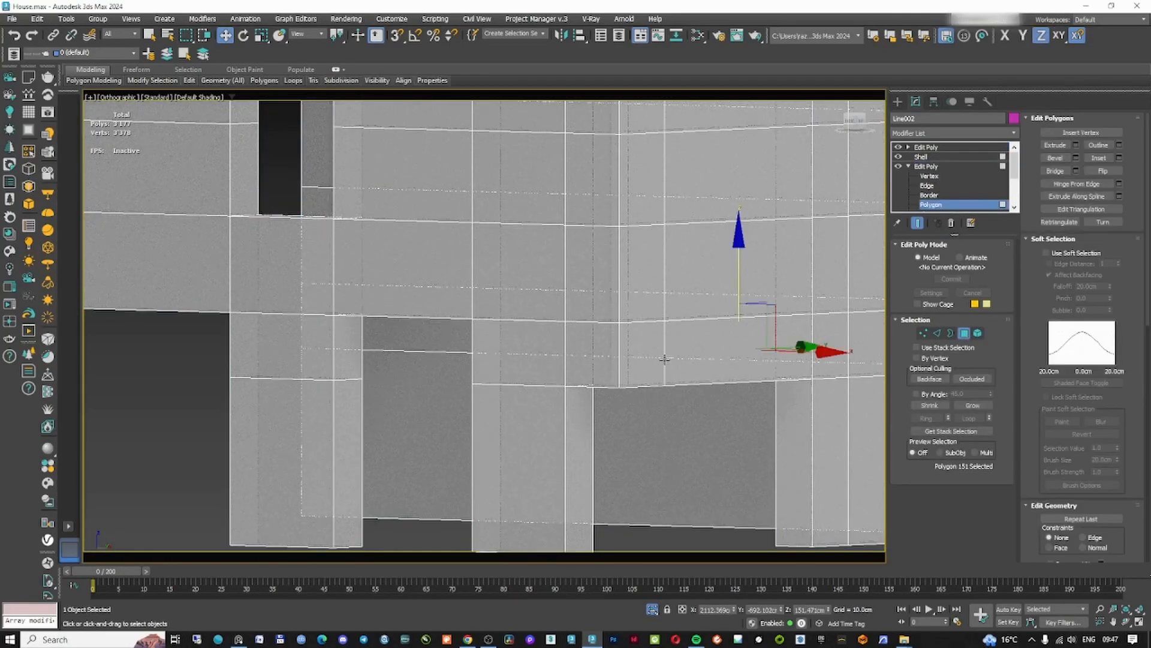
key(Delete)
scroll(610, 355, down, 5)
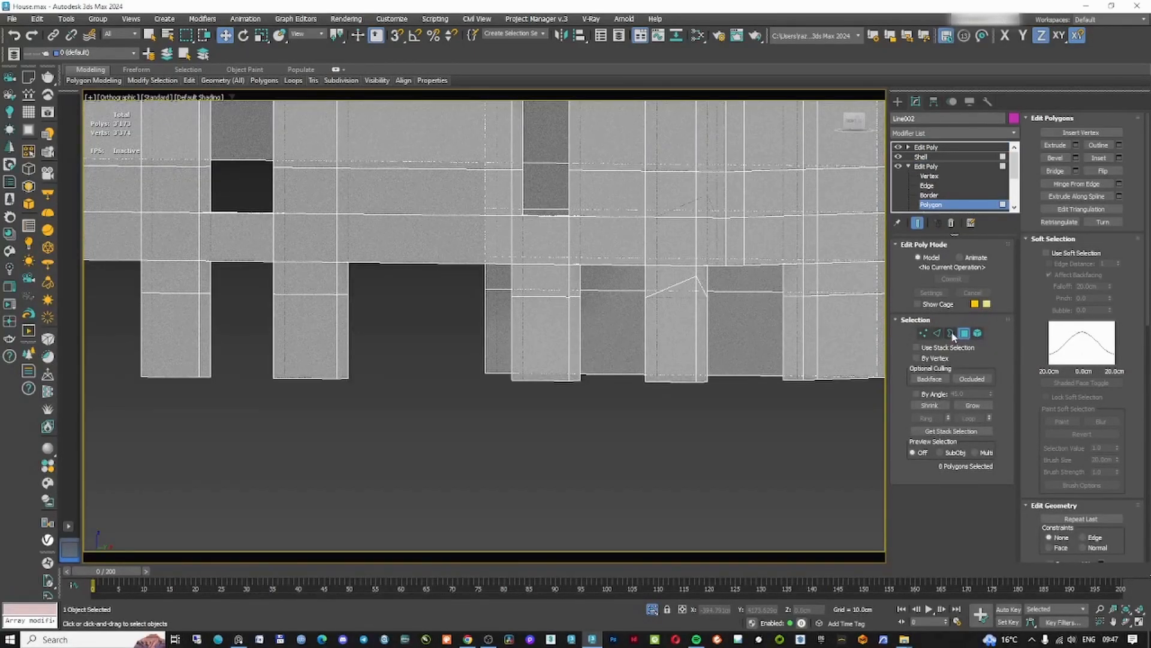
click(926, 147)
key(z)
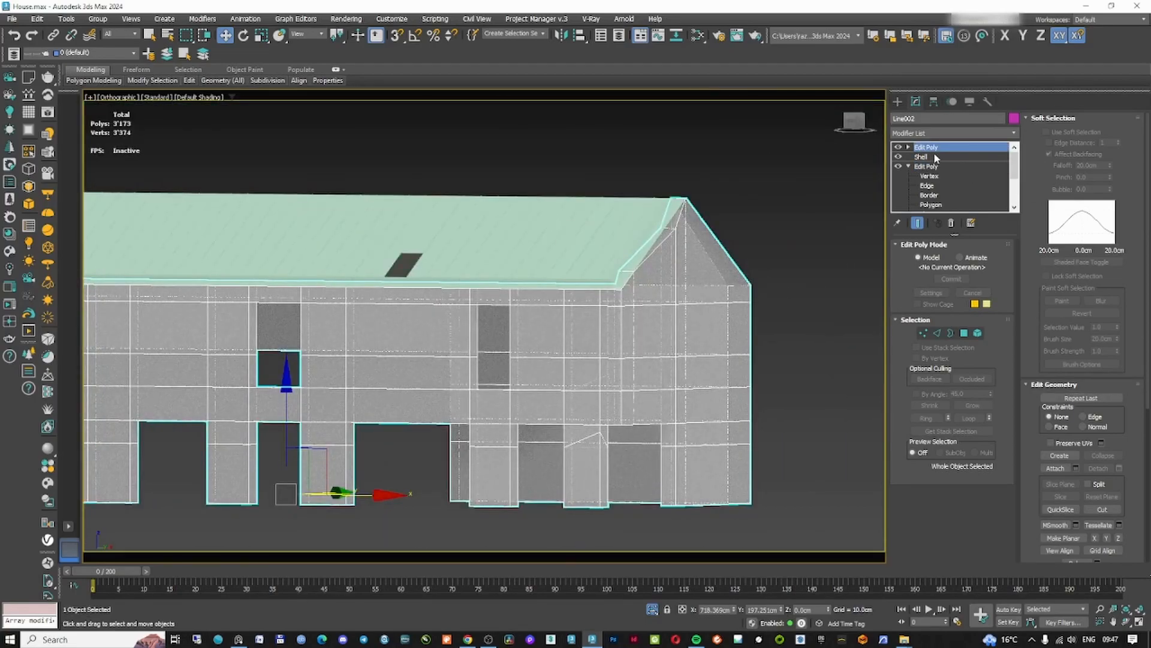
right_click(935, 149)
click(966, 164)
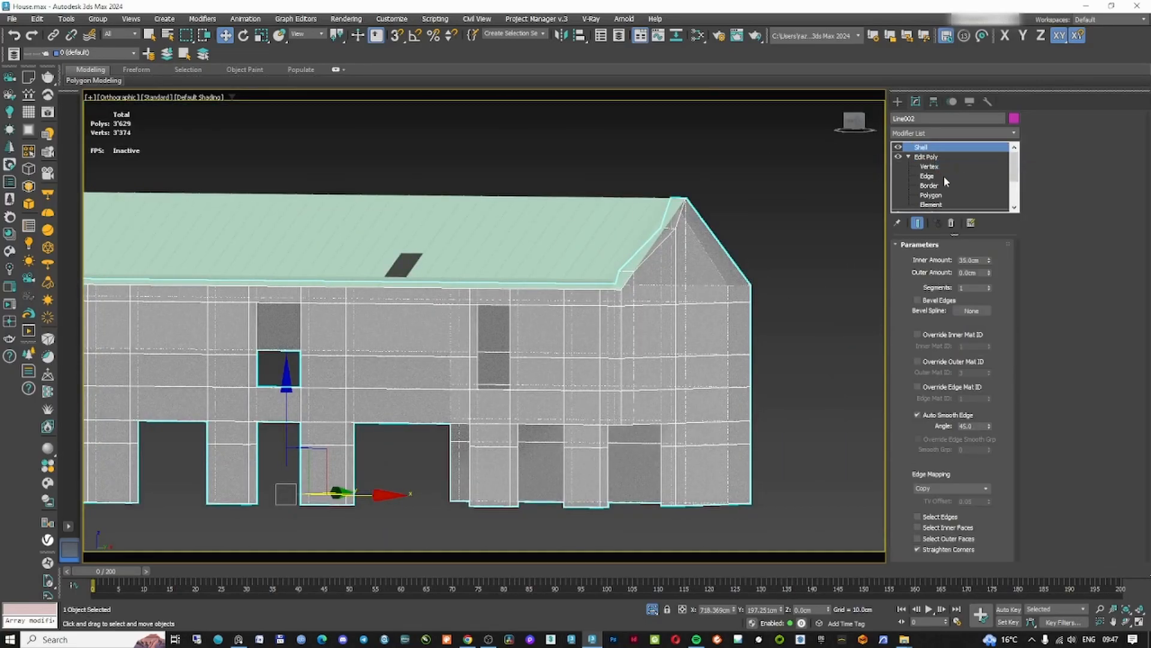
- Raise the low wall vertex beside the gable peak vertically to the roof slope, at about Z 626.3 cm, and finish vertex editing
click(930, 166)
scroll(676, 228, up, 5)
click(676, 229)
drag(678, 175, 678, 131)
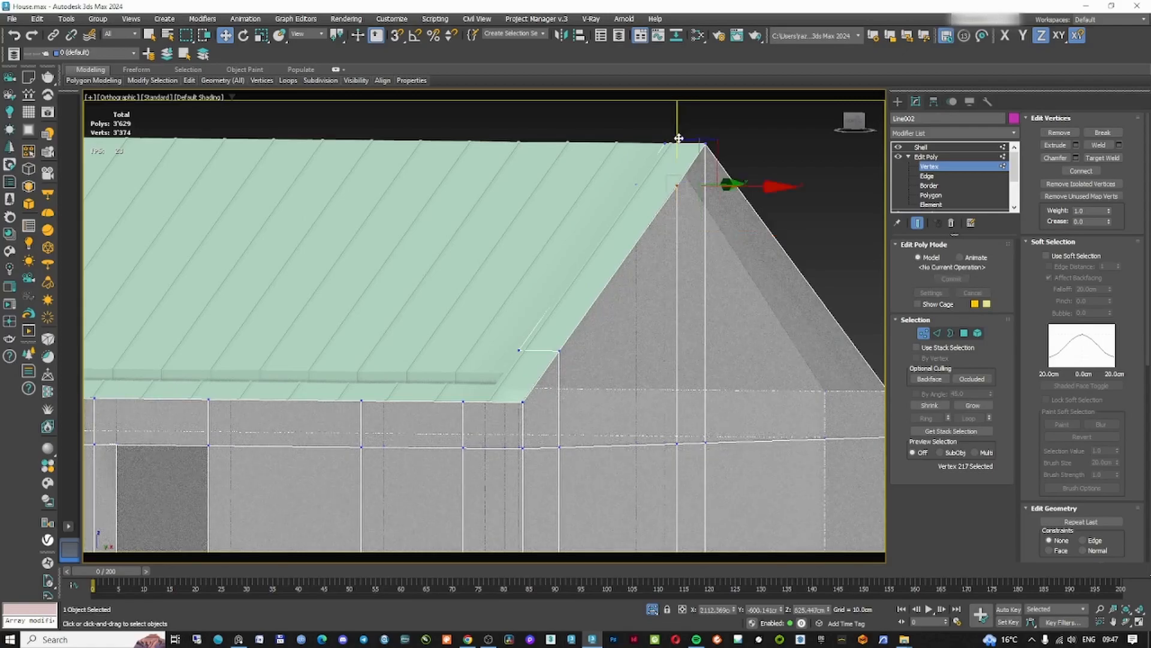
scroll(682, 139, up, 6)
drag(635, 382, 634, 365)
scroll(634, 365, down, 10)
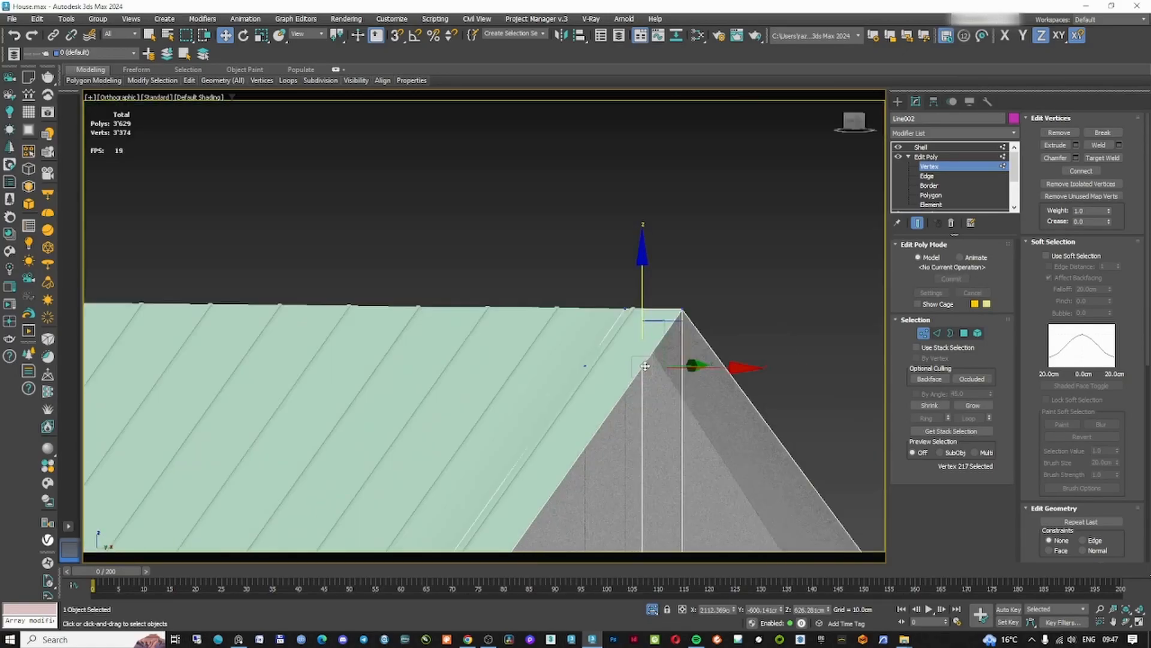
middle_drag(426, 415, 414, 309)
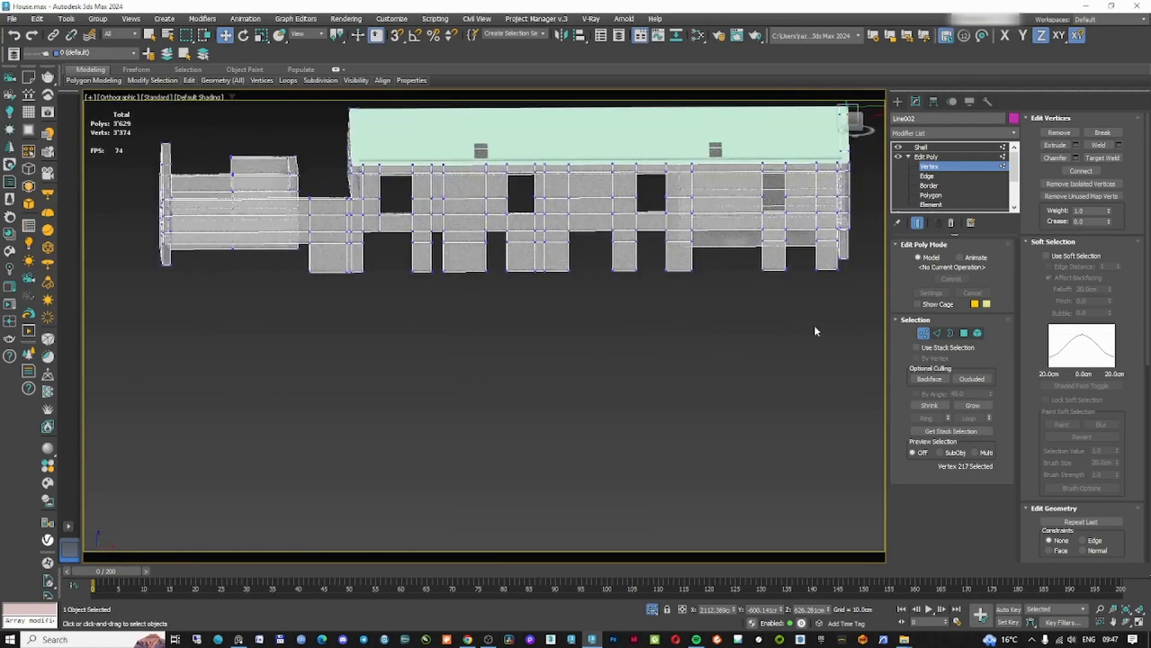
click(924, 334)
click(923, 148)
click(899, 101)
click(761, 294)
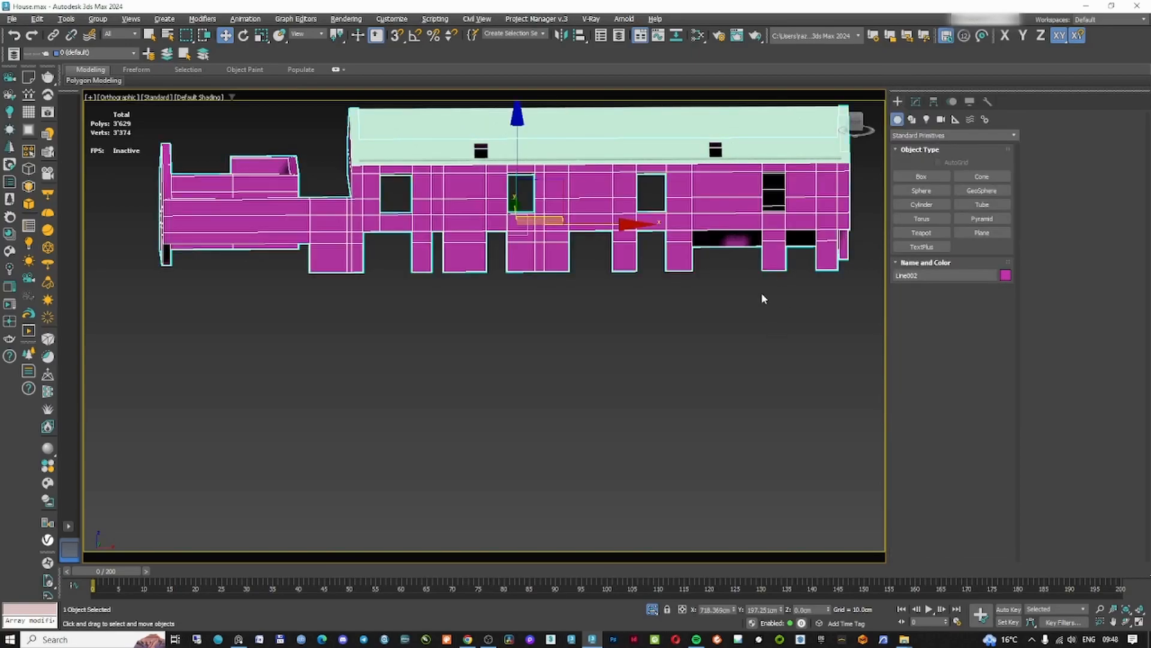
- Select the roof and examine its panel seams, eaves and modifier stack
alt+middle_drag(760, 294, 585, 352)
scroll(584, 351, up, 5)
click(584, 351)
scroll(584, 351, up, 8)
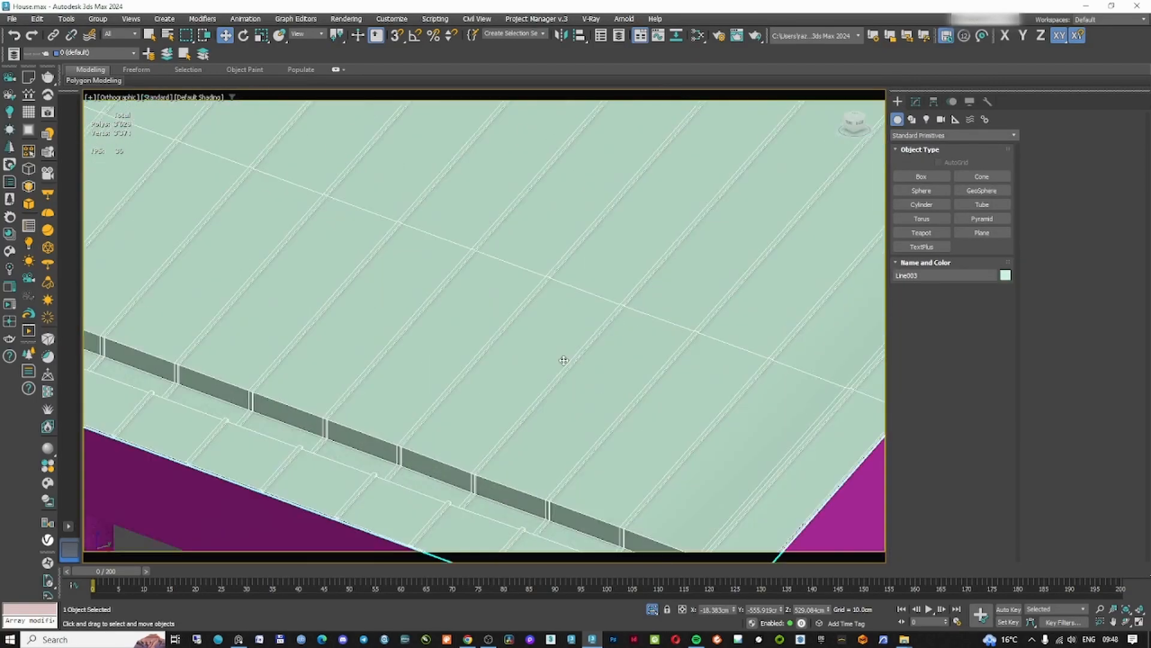
scroll(469, 376, down, 6)
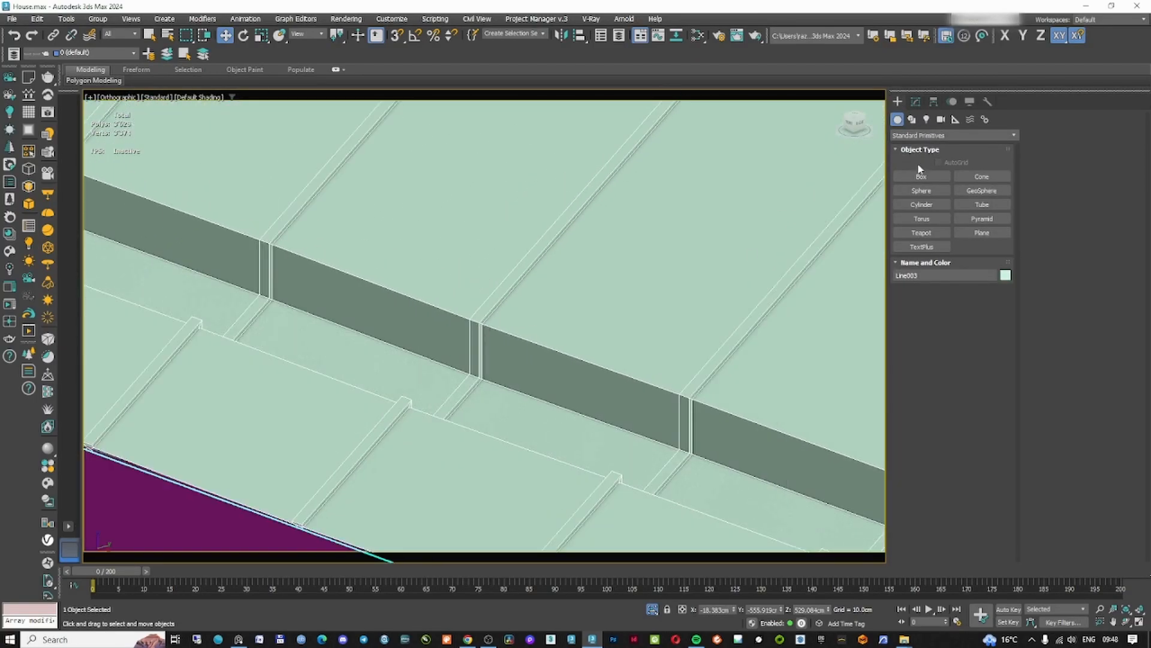
click(916, 102)
scroll(659, 268, down, 10)
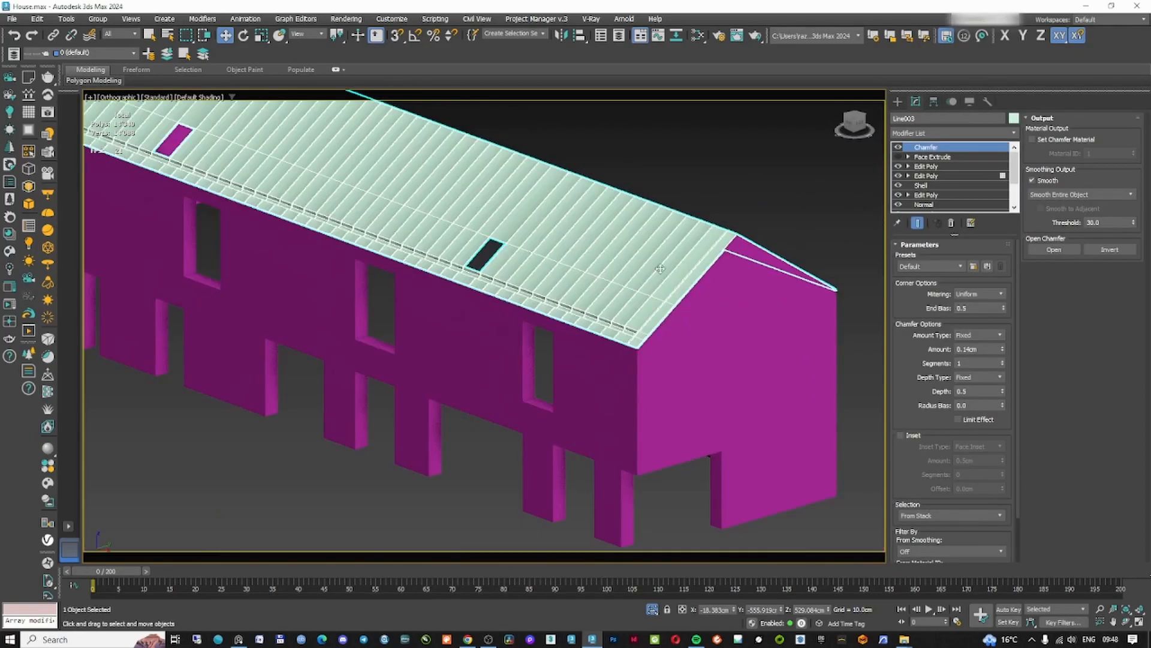
mouse_move(660, 269)
alt+middle_down()
mouse_move(709, 240)
mouse_move(611, 274)
mouse_move(657, 264)
alt+middle_up()
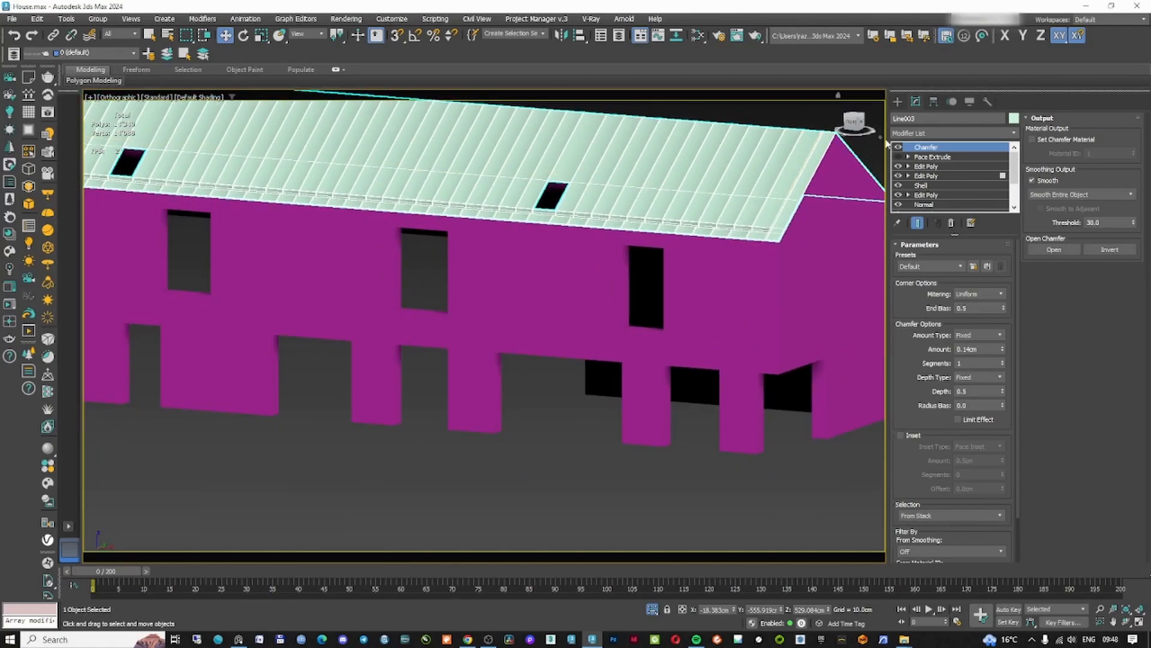
- Check the reference photo of the brick facade's large ground-floor window, then return to the whole house model
click(238, 639)
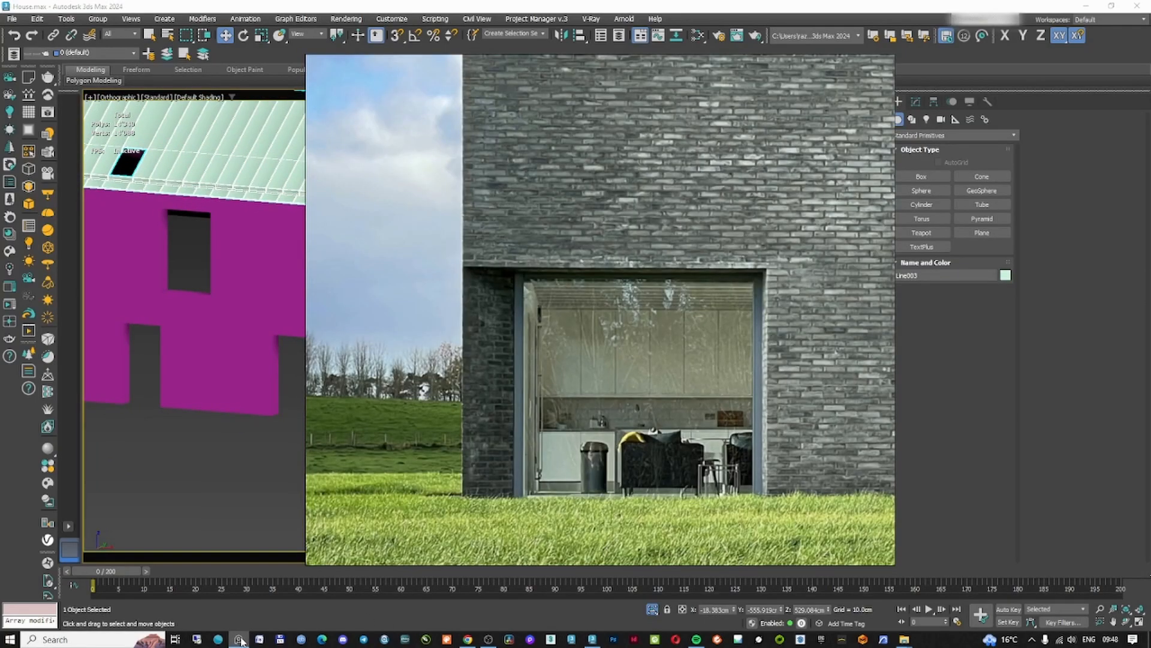
click(865, 5)
scroll(637, 451, down, 6)
alt+middle_drag(639, 456, 659, 485)
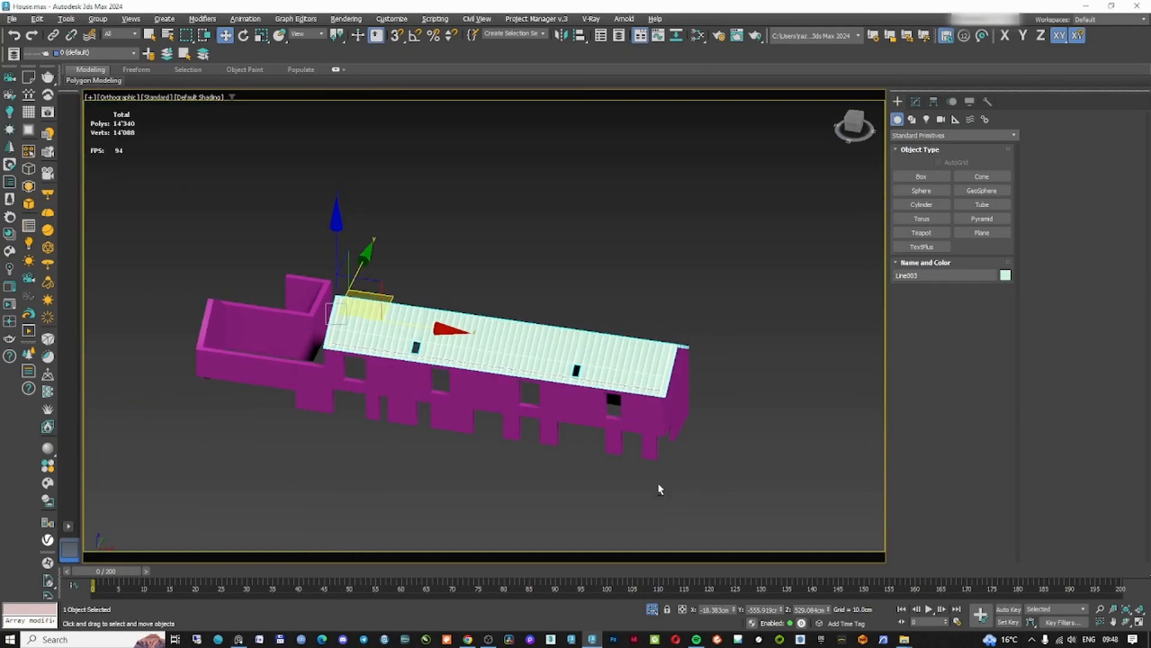
- Isolate the walls and frame them in the top view
scroll(659, 484, up, 3)
click(662, 483)
click(679, 402)
key(alt+q)
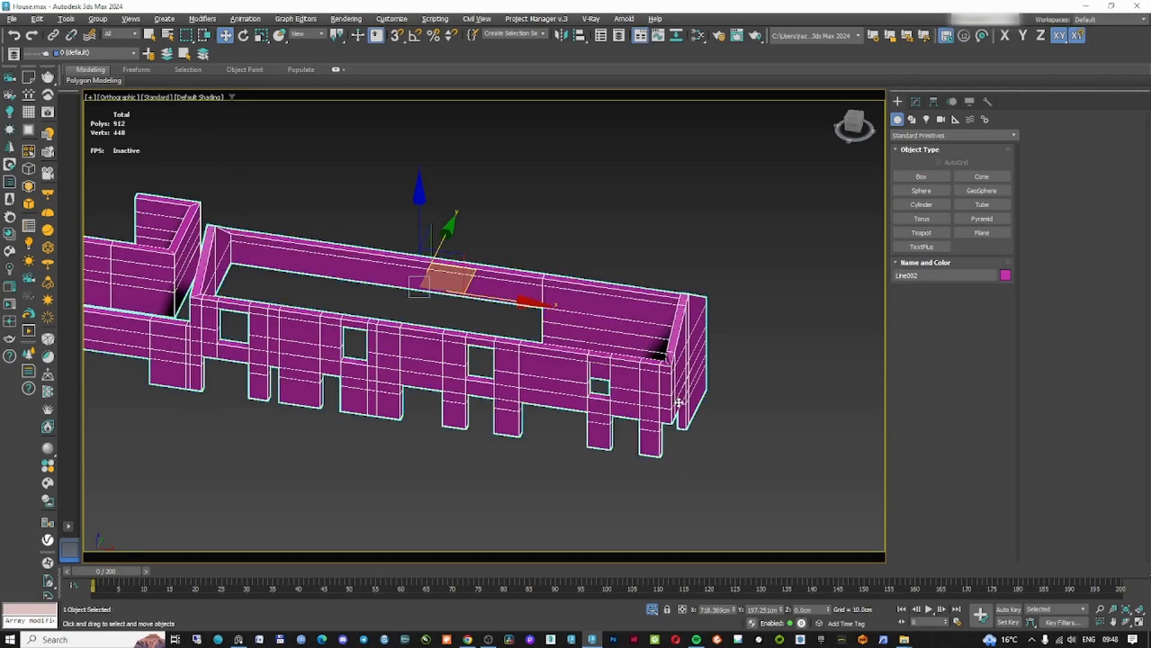
key(t)
key(z)
middle_drag(678, 402, 667, 374)
click(921, 176)
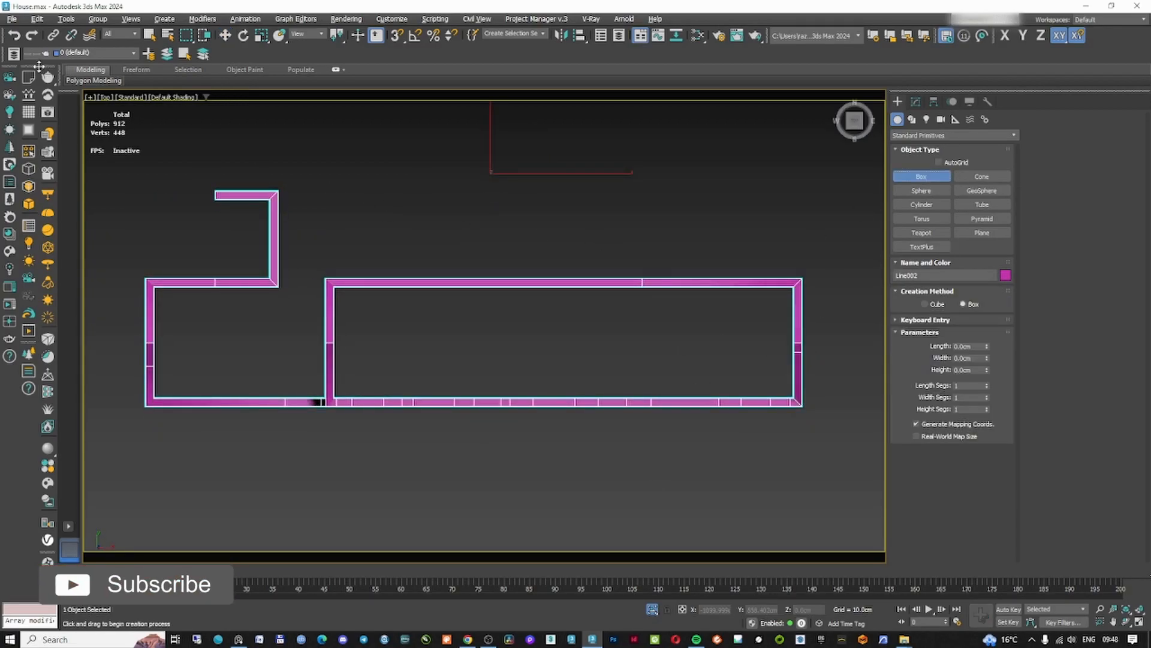
- Create a House layer with a nested Walls layer and place the wall object in Walls
click(14, 54)
drag(122, 154, 385, 416)
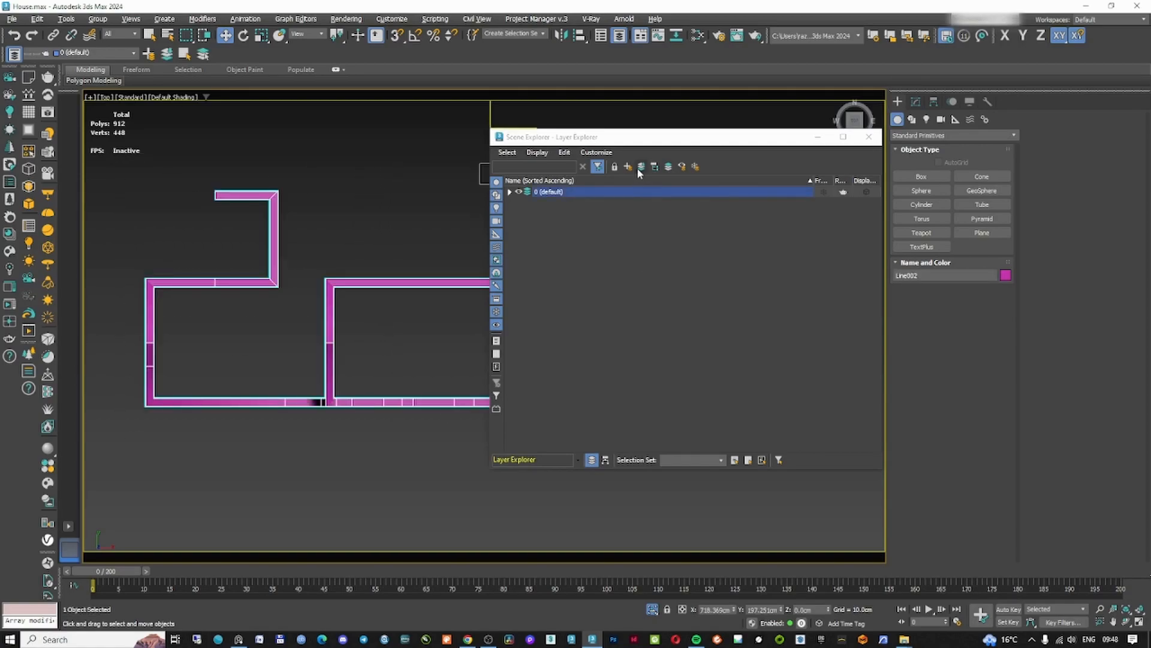
double_click(585, 204)
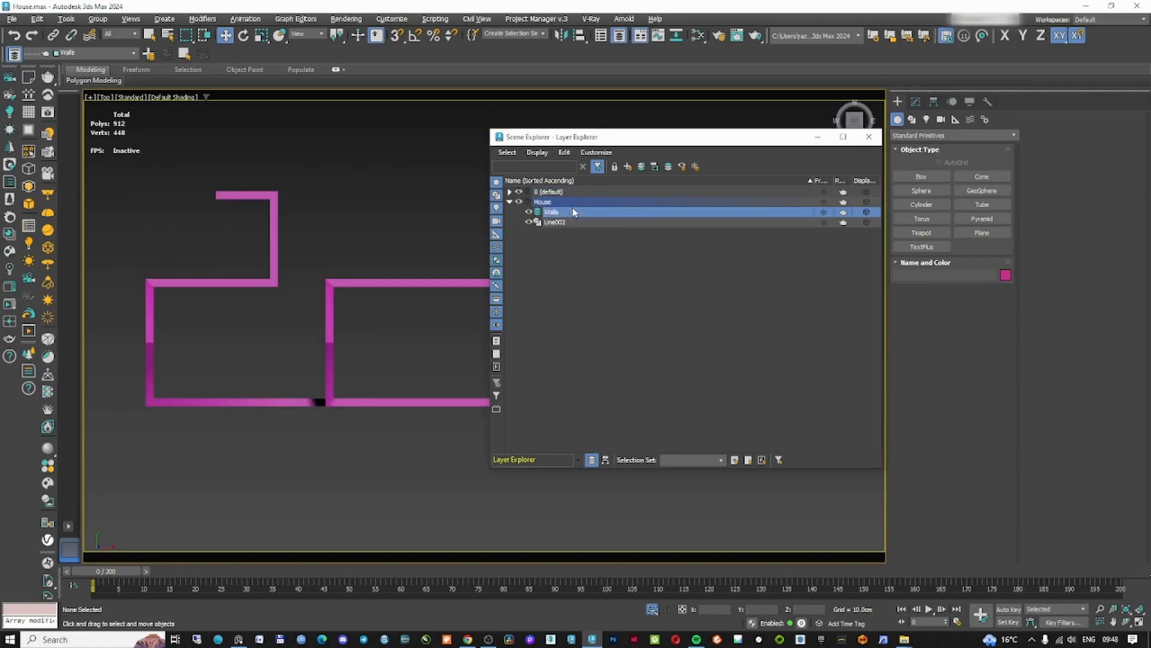
drag(224, 377, 225, 375)
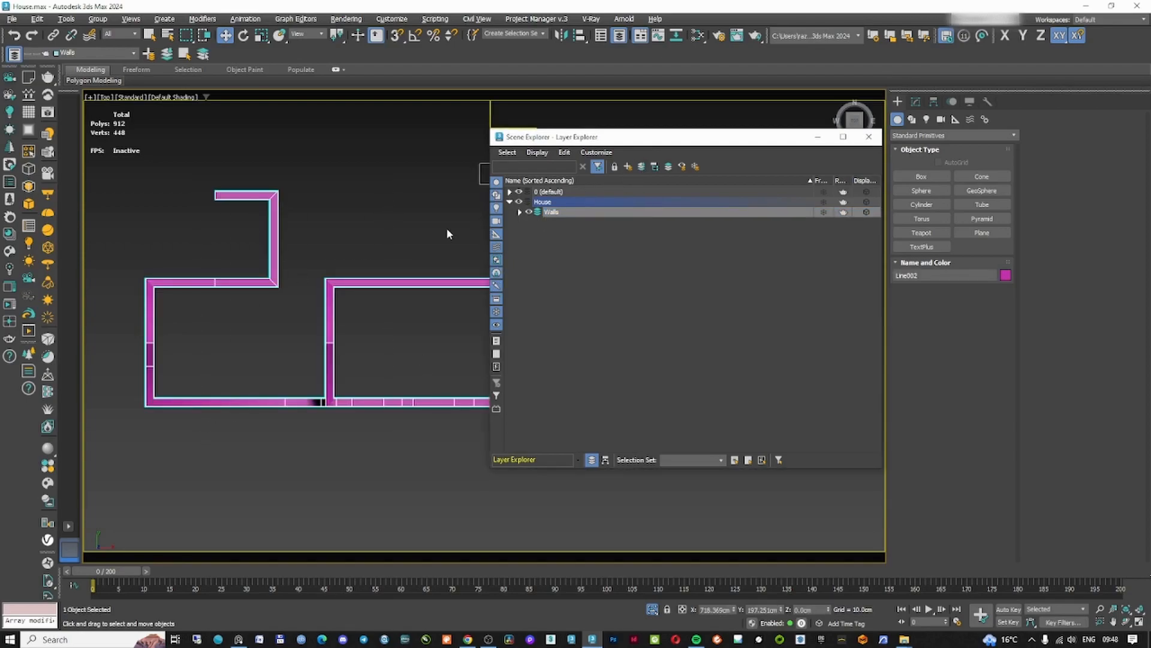
click(412, 224)
right_click(408, 242)
click(392, 220)
click(819, 138)
- Draw a plane with one length and one width segment covering the inside of the large room
click(981, 233)
drag(786, 294, 333, 399)
key(ctrl+z)
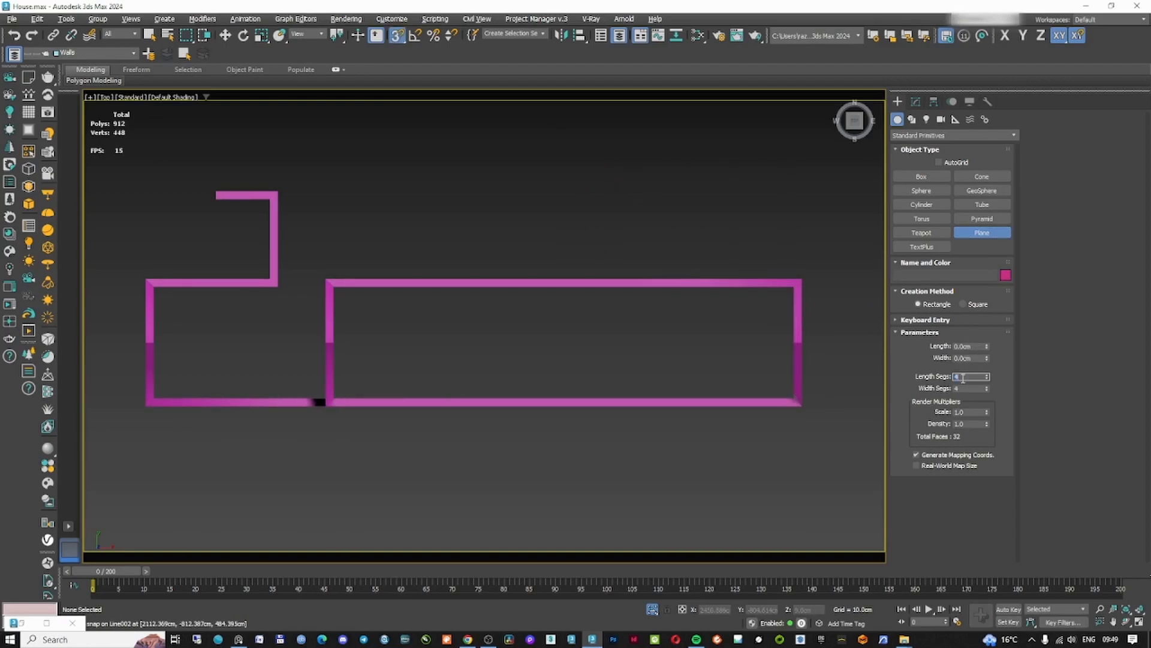
drag(796, 284, 327, 395)
- Draw a second snapped plane, about 499.6 by 790.1 cm, inside the smaller room
key(F3)
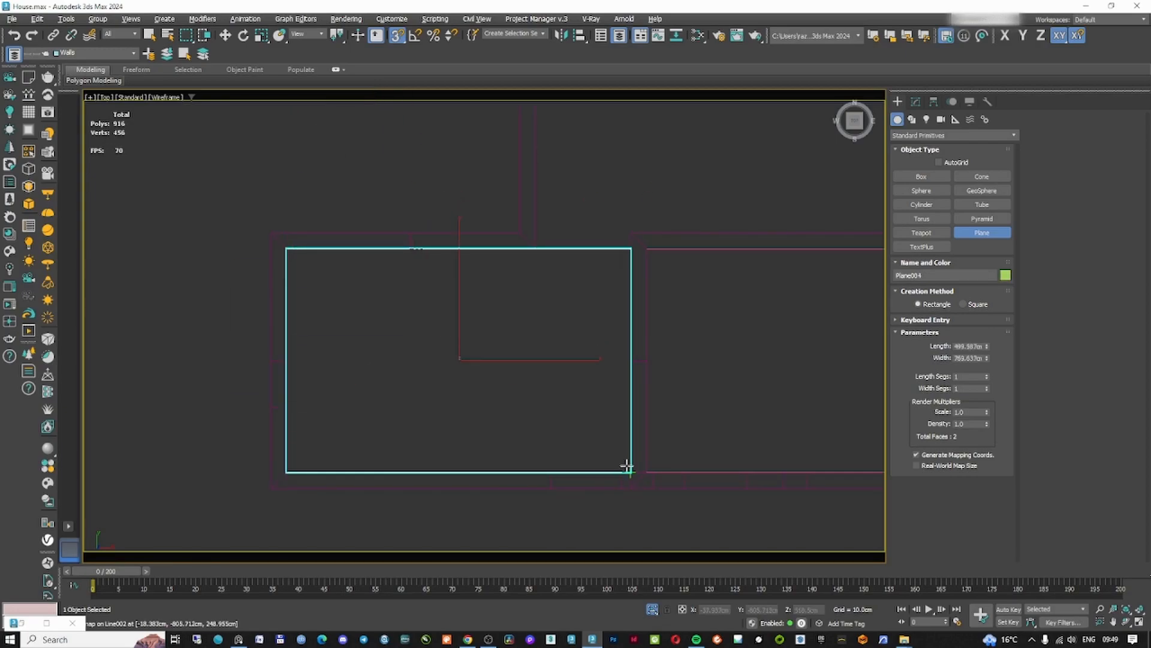
drag(626, 466, 624, 467)
key(w)
- Add Edit Poly to the smaller plane and extend its two vertices at the dividing wall to the wall's large-room face
click(916, 101)
click(940, 134)
text(ed)
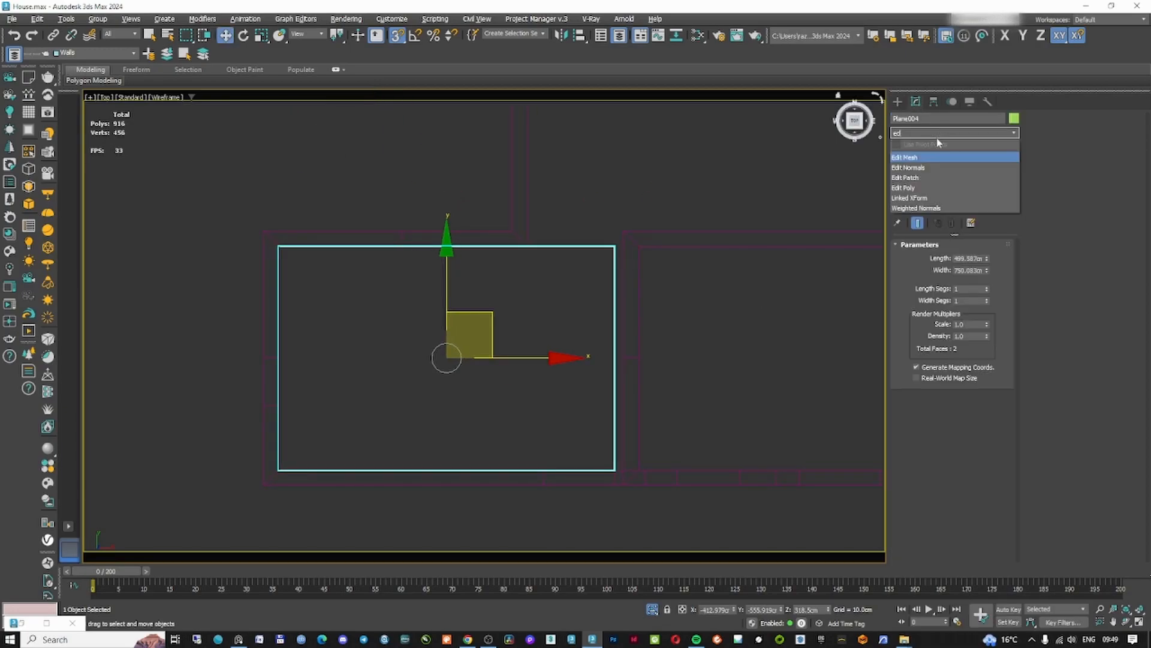
click(928, 188)
click(924, 332)
drag(556, 207, 621, 452)
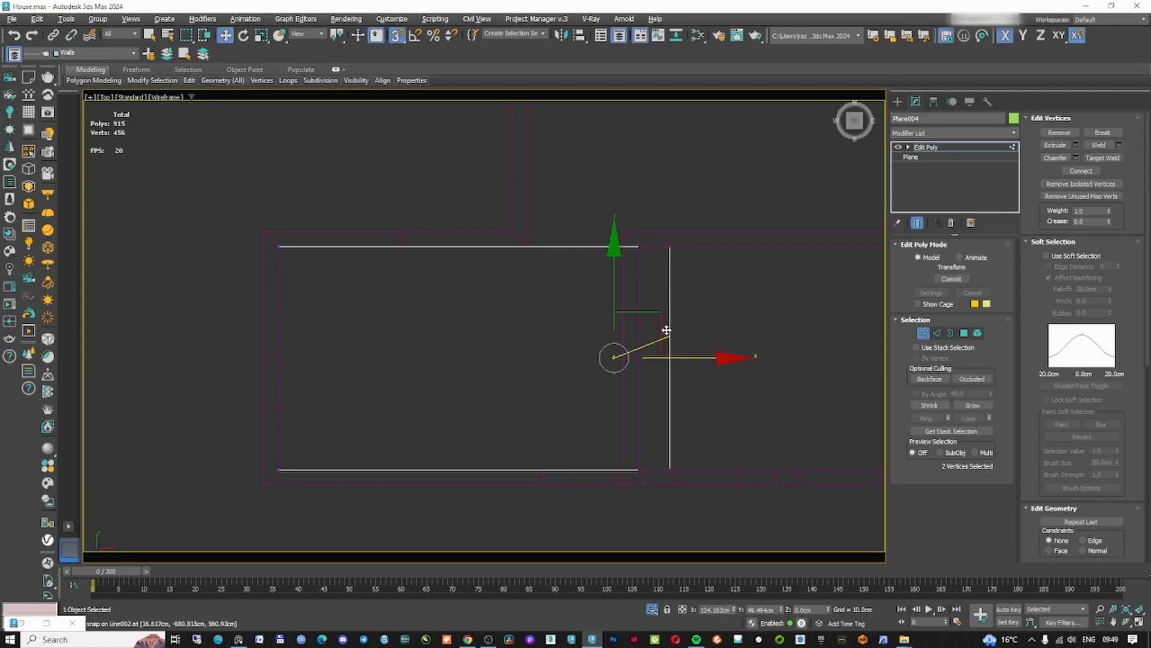
middle_drag(658, 311, 471, 309)
key(F3)
scroll(471, 309, down, 5)
alt+middle_drag(629, 395, 595, 283)
click(924, 148)
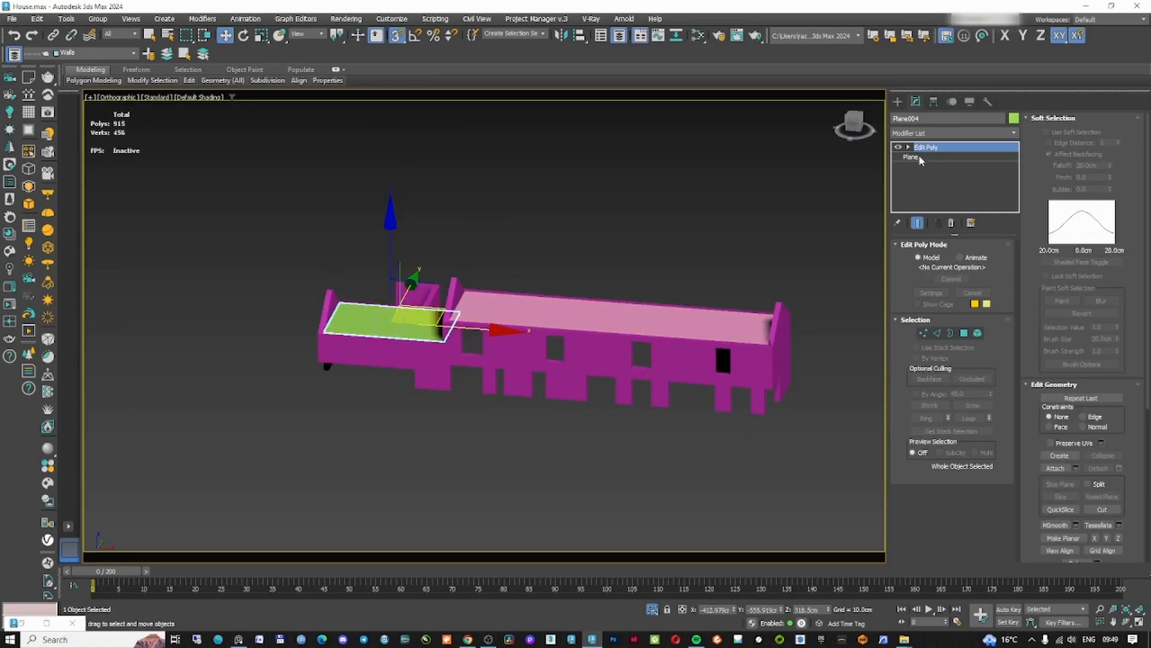
- Lower the smaller room's plane vertically to the base of the walls
scroll(402, 288, up, 4)
drag(414, 236, 260, 406)
mouse_move(287, 401)
alt+middle_down()
mouse_move(287, 432)
mouse_move(307, 397)
mouse_move(404, 401)
mouse_move(372, 403)
alt+middle_up()
key(F3)
middle_drag(462, 329, 416, 367)
key(F3)
scroll(480, 300, down, 2)
- Select the large room's plane and lower it vertically to the base of the walls
click(506, 253)
scroll(527, 238, down, 2)
drag(596, 135, 532, 328)
scroll(515, 348, up, 5)
- Add a Shell modifier to the large floor plane with an Inner Amount of 20 cm
click(528, 354)
click(581, 289)
click(926, 133)
text(sh)
key(Return)
double_click(982, 260)
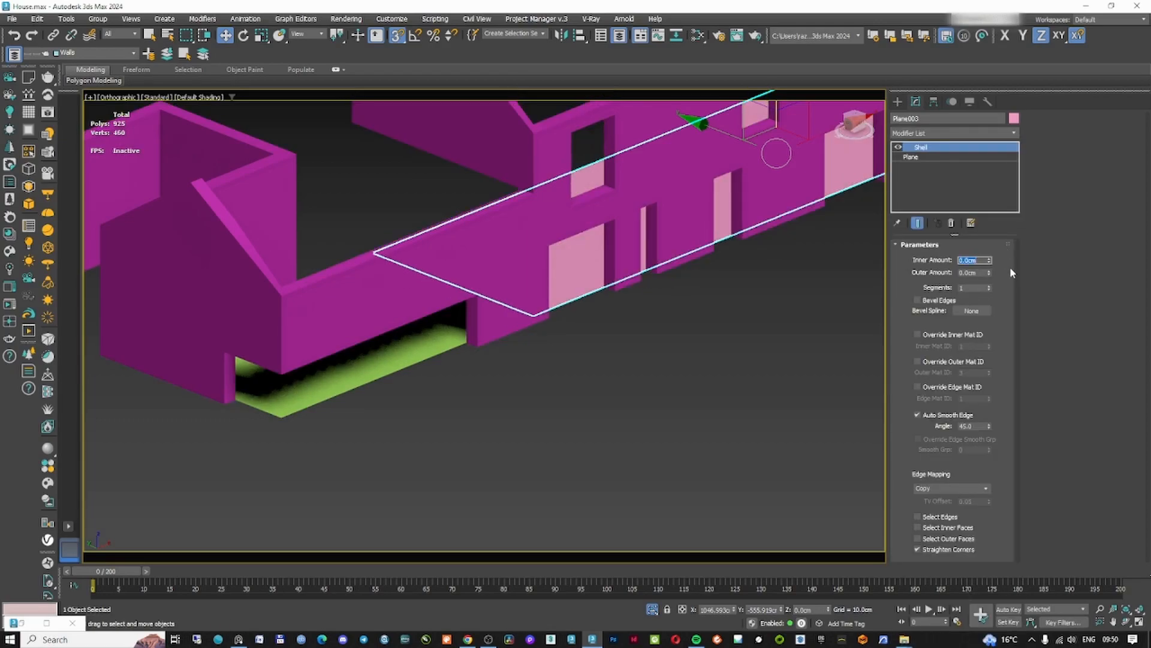
- Copy the Shell modifier from the large floor plane onto the smaller floor plane
right_click(927, 147)
click(975, 191)
click(420, 351)
right_click(928, 148)
click(975, 204)
scroll(287, 332, down, 4)
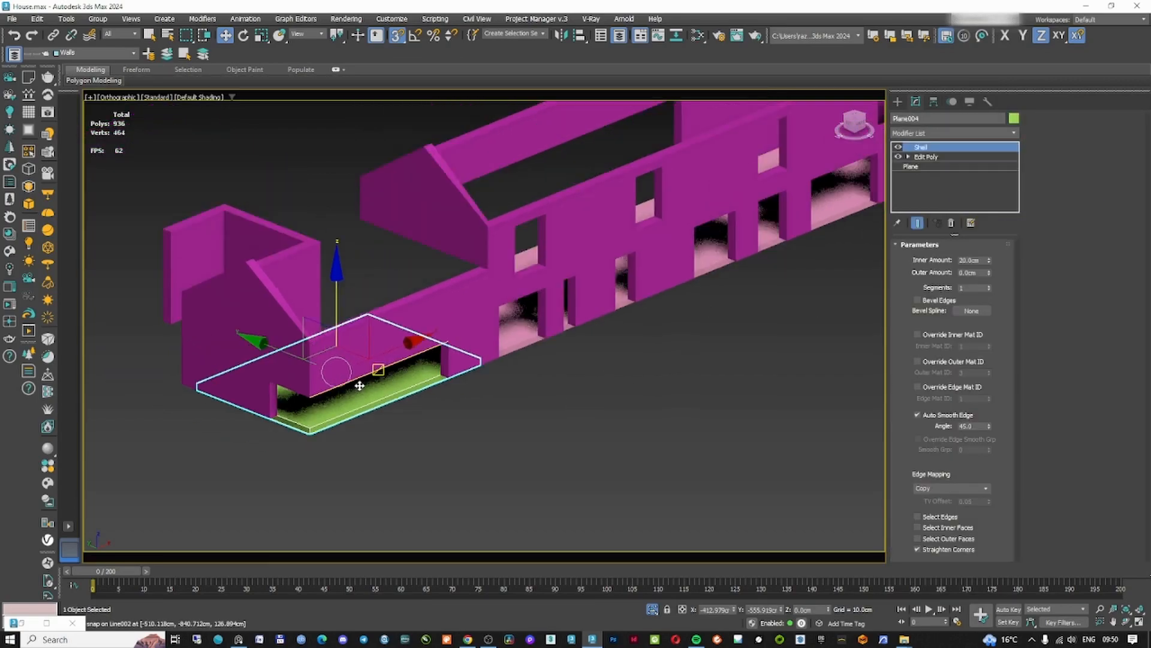
- Select the walls, isolate them without the floor planes and switch to the framed top view
click(287, 331)
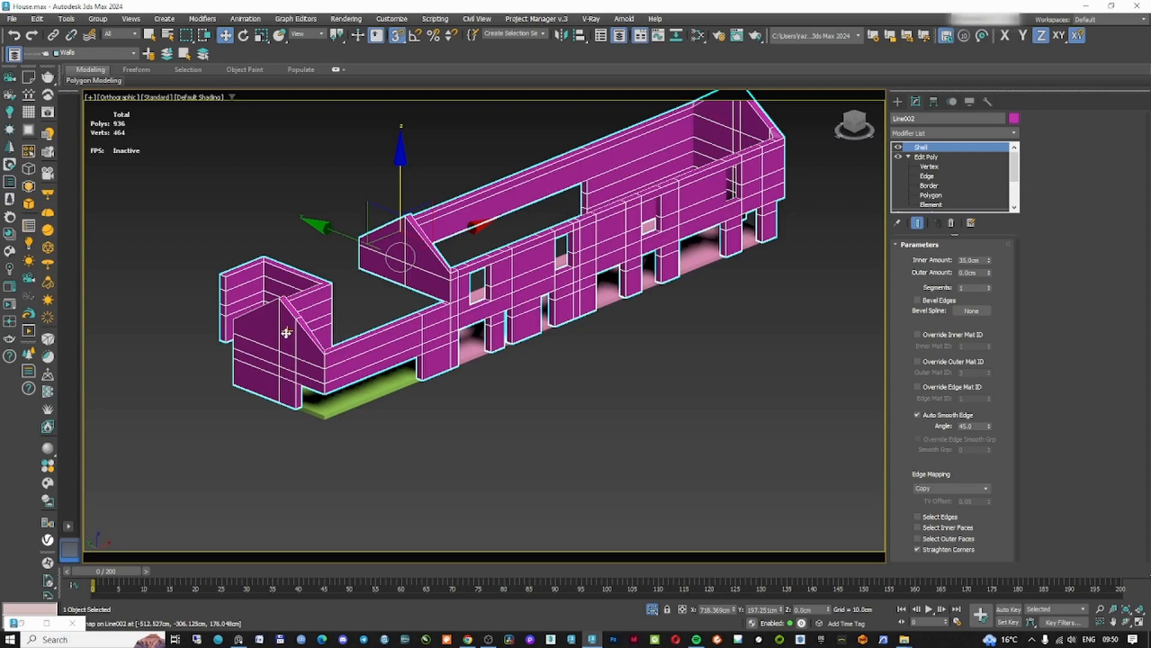
key(alt+q)
key(alt+q)
key(t)
key(z)
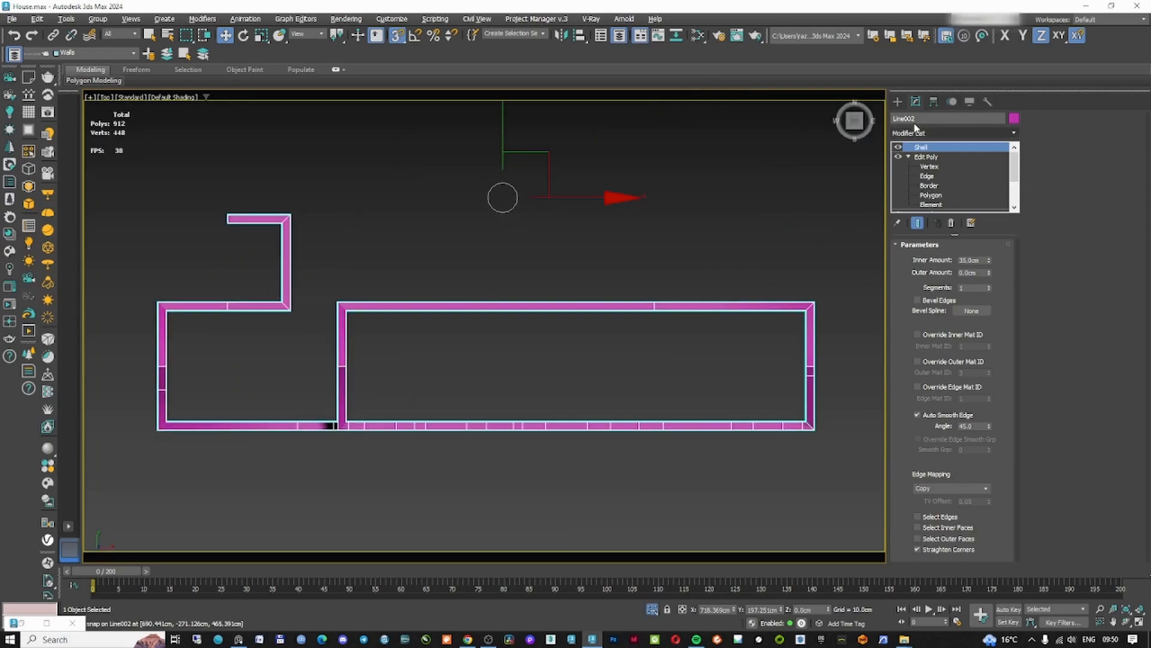
- Trace the outer outline of the walls with a Line spline using 2.5D snapping
click(897, 102)
click(931, 188)
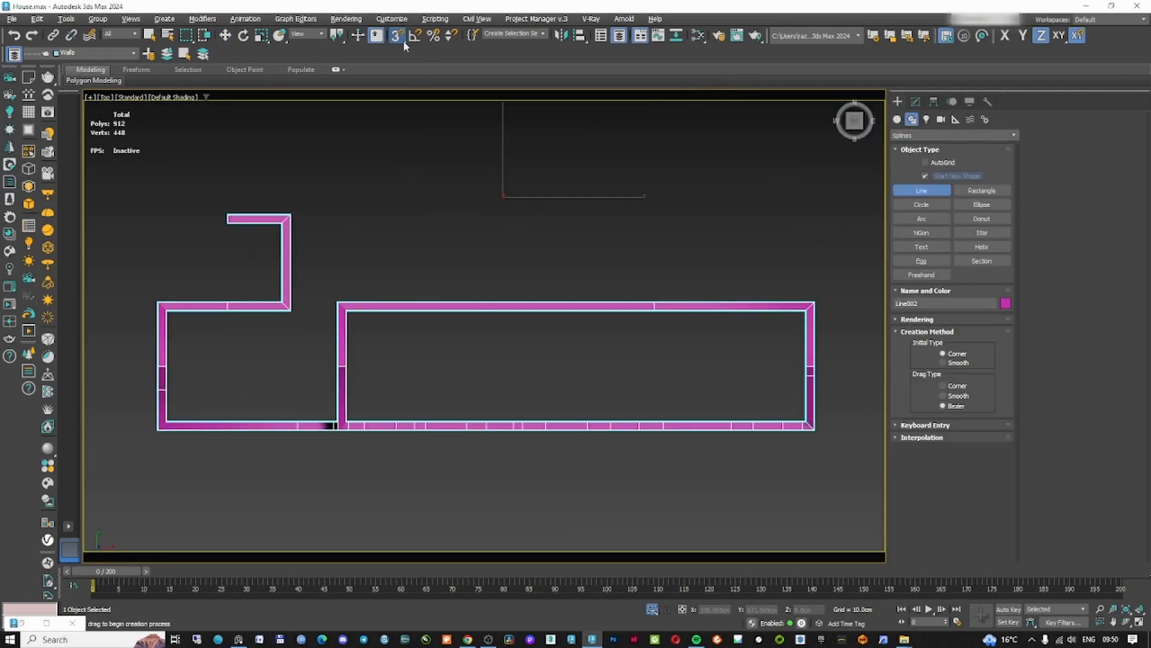
drag(403, 77, 401, 72)
click(338, 302)
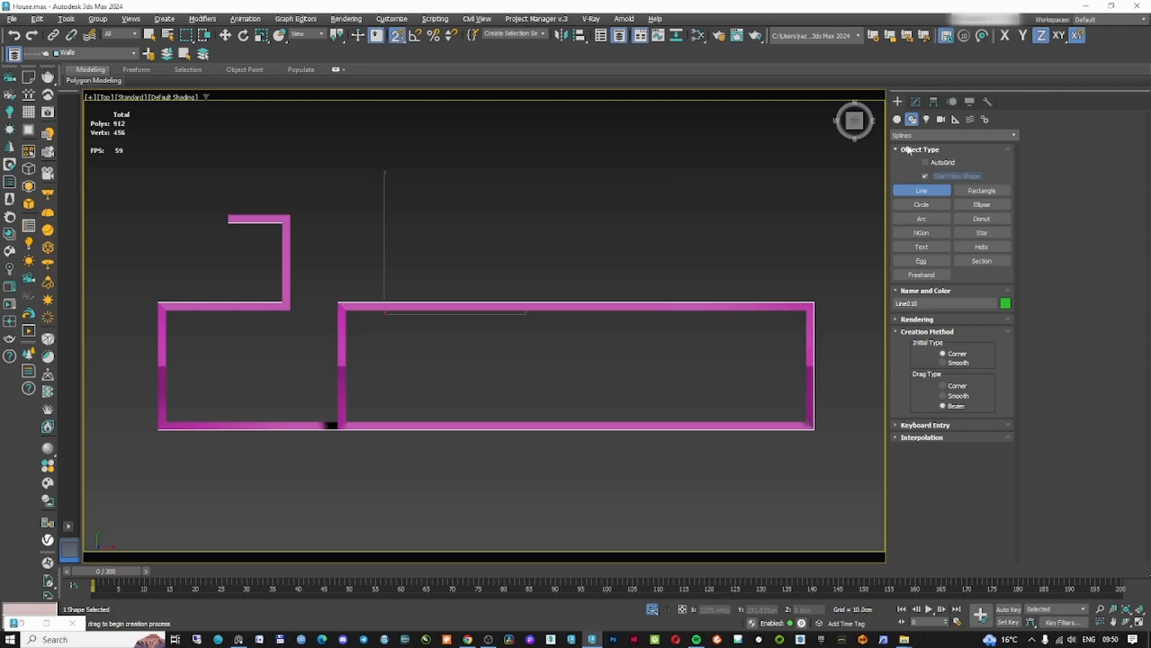
click(916, 102)
click(606, 299)
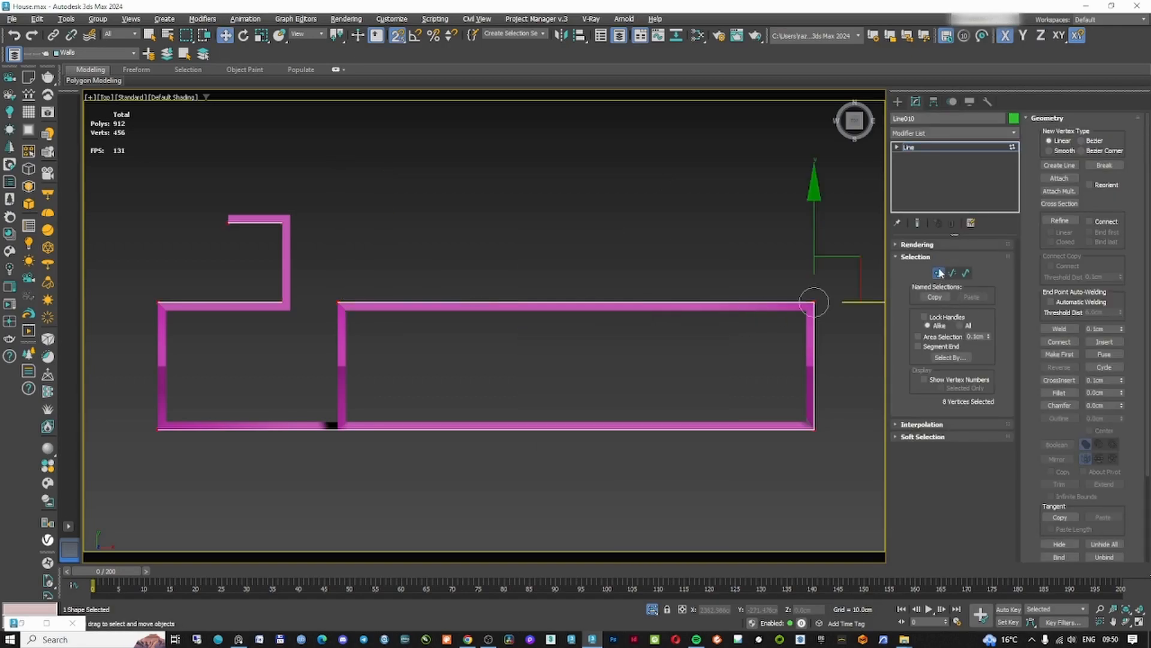
click(939, 273)
scroll(600, 378, down, 2)
- Apply a Sweep modifier to the wall outline spline using the built-in Bar section
alt+middle_drag(576, 383, 605, 311)
scroll(468, 366, up, 2)
click(929, 134)
text(sw)
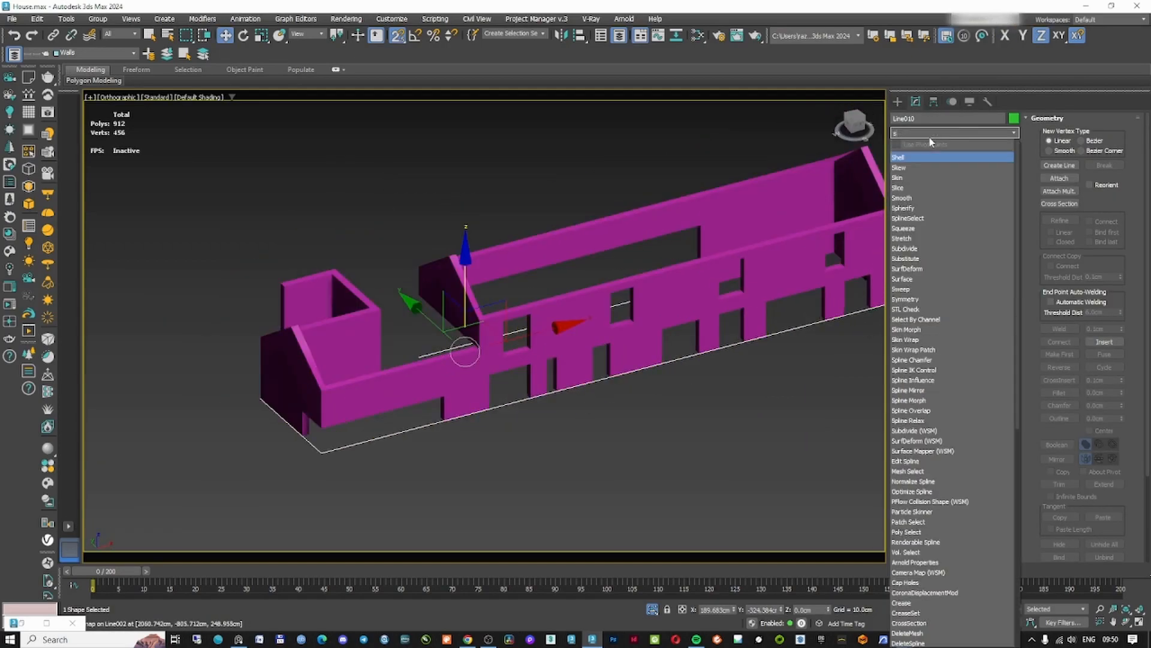
click(923, 155)
middle_drag(863, 288, 689, 316)
scroll(781, 319, up, 5)
scroll(466, 340, up, 3)
click(954, 285)
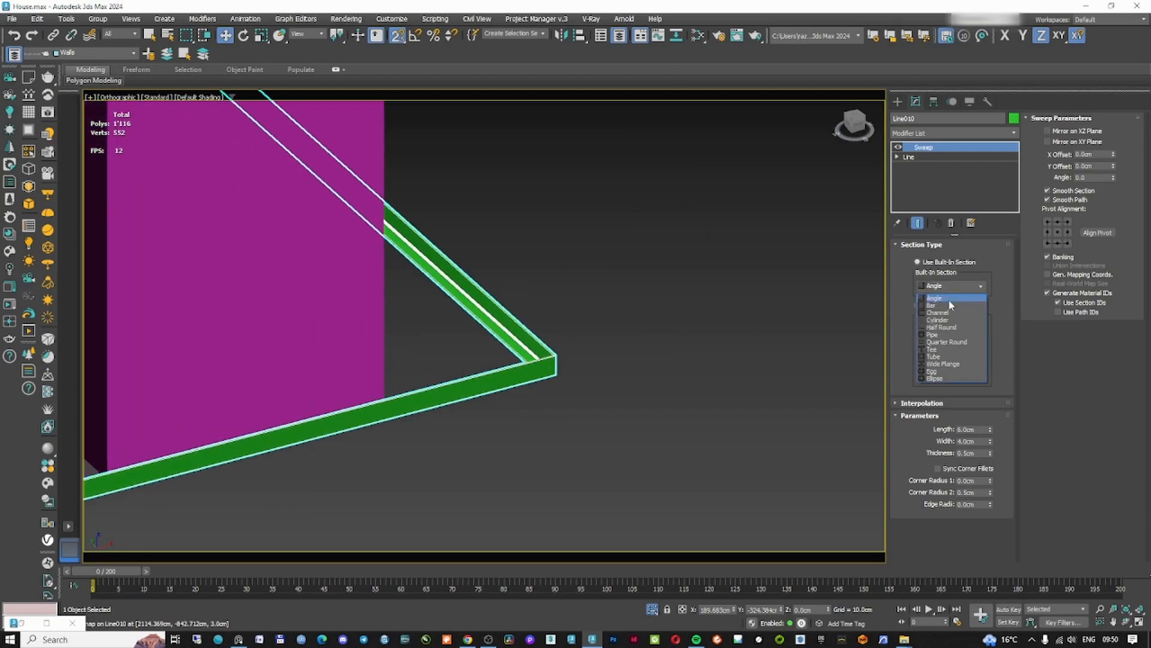
click(939, 303)
- Set the sweep's pivot alignment to the section's upper-left corner and size the bar to 3.6 cm length and 34.96 cm width
click(1047, 223)
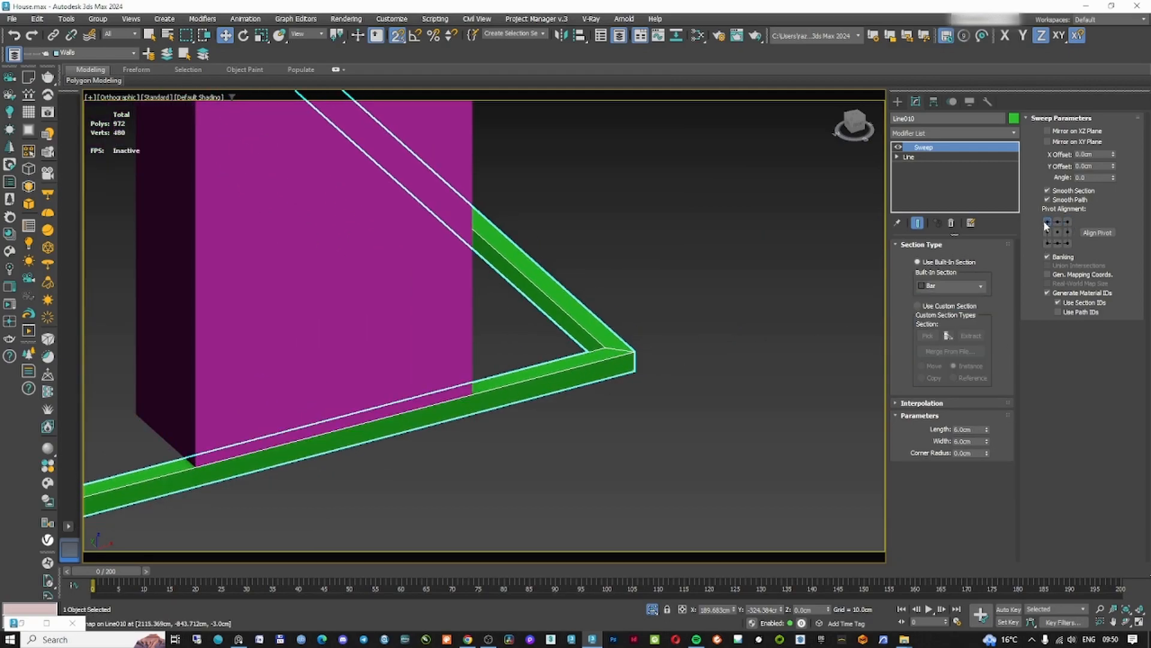
drag(987, 431, 911, 173)
scroll(686, 320, down, 12)
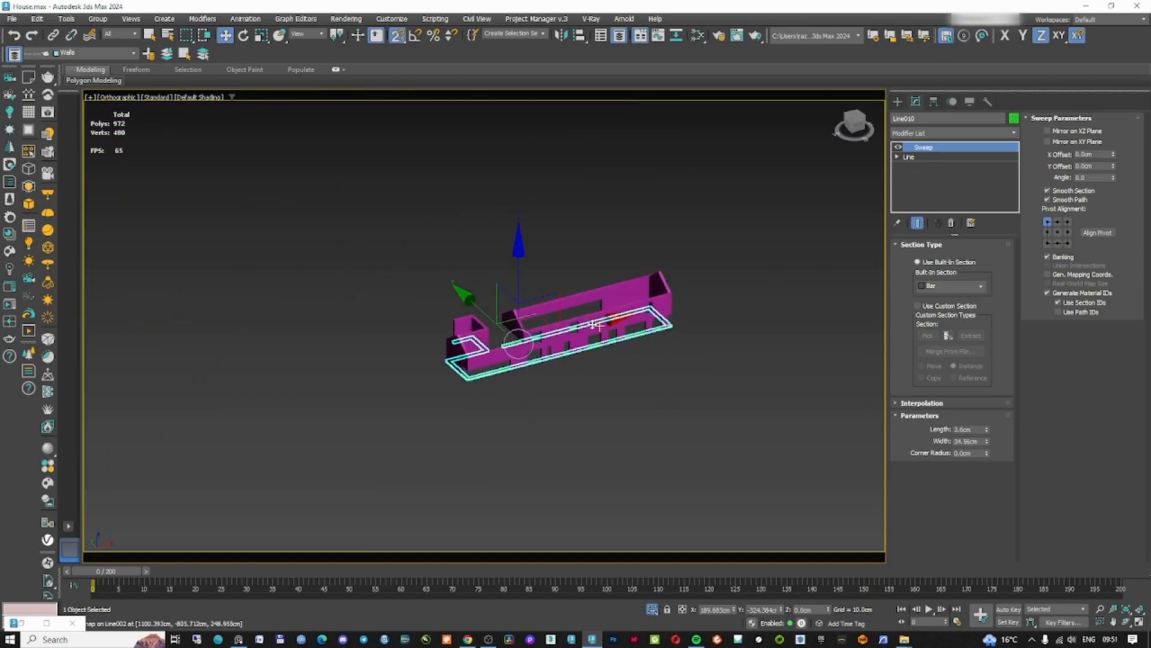
scroll(447, 372, up, 8)
scroll(504, 354, down, 5)
alt+middle_drag(622, 341, 548, 324)
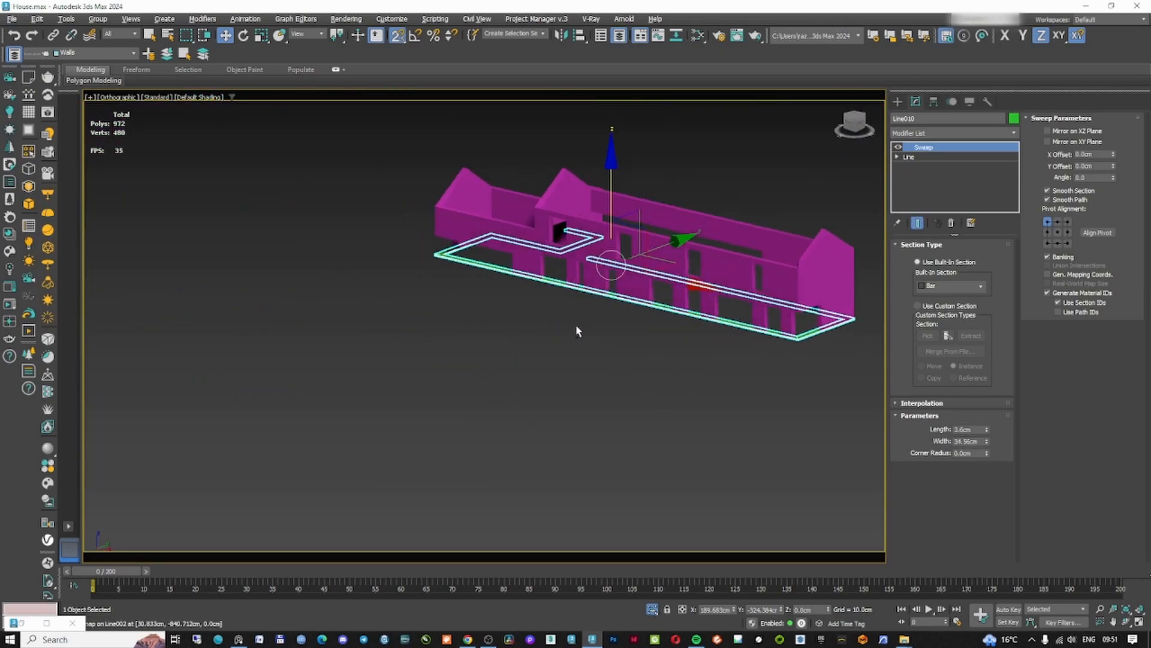
scroll(629, 383, up, 8)
click(728, 321)
key(f)
middle_drag(730, 355, 704, 262)
key(l)
key(F3)
click(897, 102)
click(972, 193)
scroll(797, 348, up, 4)
right_click(675, 287)
scroll(633, 346, down, 4)
drag(635, 344, 609, 438)
mouse_move(600, 360)
alt+middle_down()
mouse_move(480, 363)
mouse_move(517, 301)
alt+middle_up()
key(F3)
- Bring all hidden objects back into view, including the roof and the plan and elevation planes
right_click(524, 380)
click(539, 325)
scroll(602, 261, up, 7)
ctrl+click(601, 262)
key(alt+q)
scroll(599, 301, down, 8)
key(F3)
click(678, 360)
click(744, 410)
click(670, 334)
right_click(281, 243)
click(293, 184)
key(F3)
scroll(294, 177, down, 8)
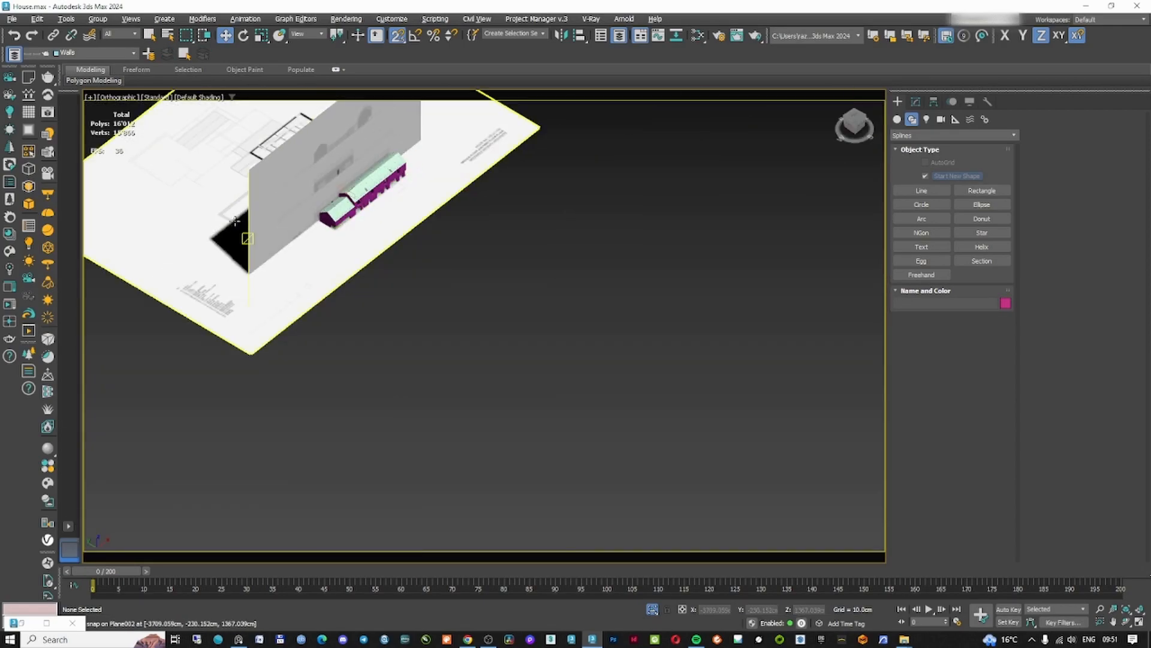
- Put the plan and elevation planes on a new layer named "Plans and elevations" and hide that layer
middle_drag(294, 177, 319, 223)
click(321, 240)
ctrl+click(312, 291)
click(13, 54)
click(13, 54)
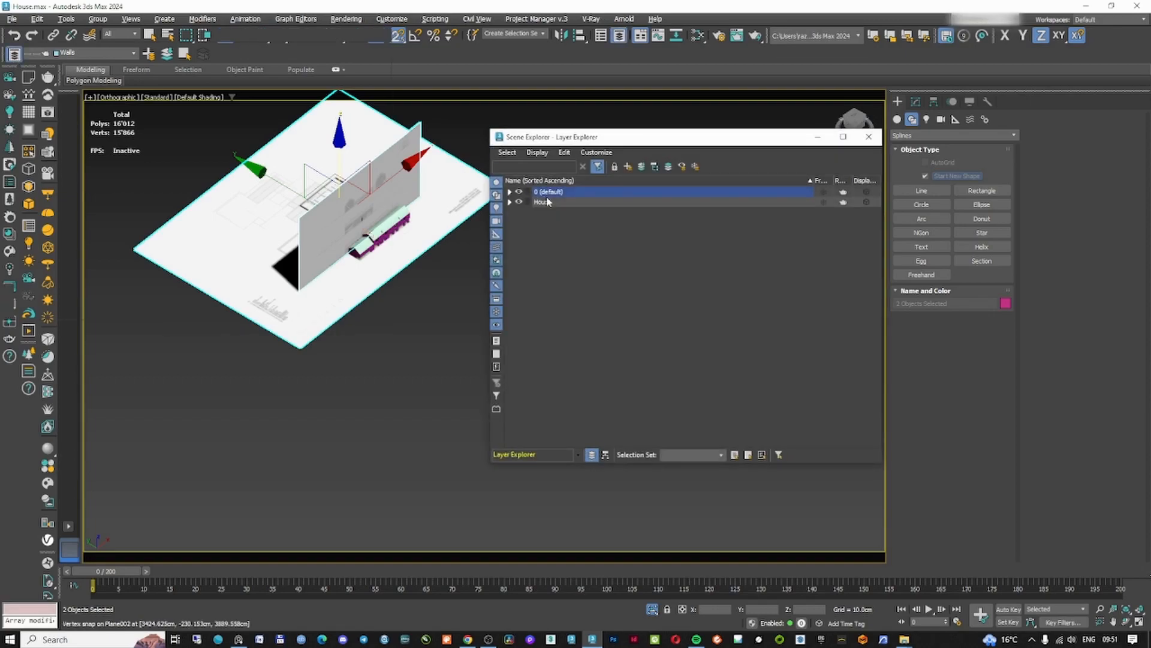
click(628, 168)
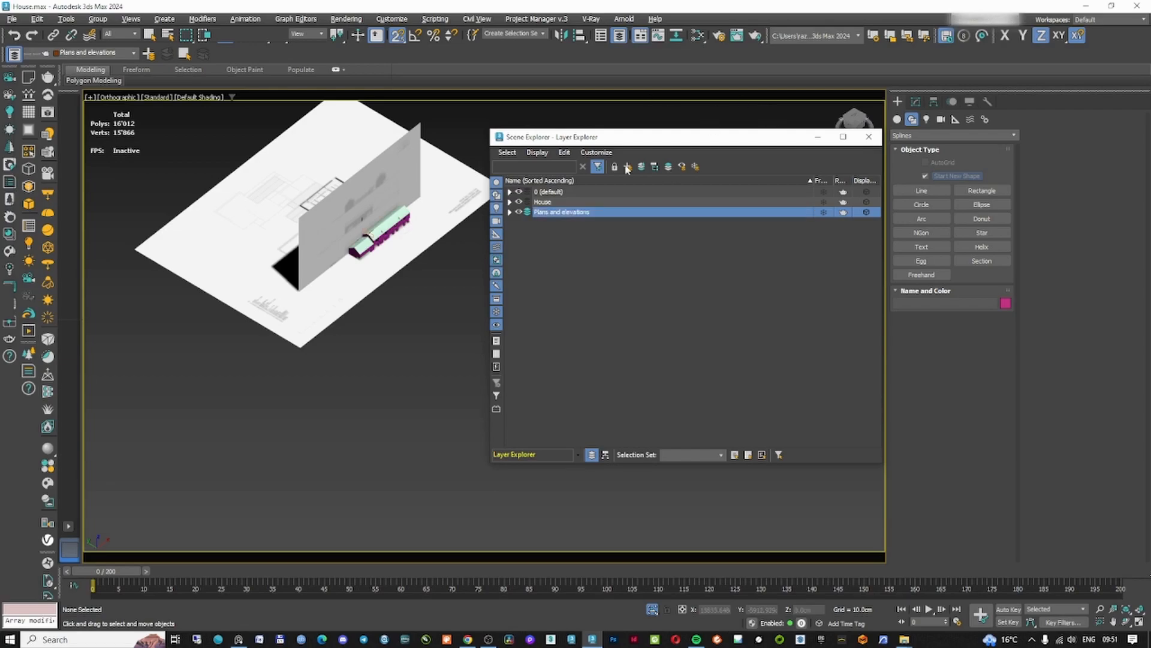
click(519, 212)
click(818, 137)
- Reduce the Shell inner amount of the floor slab beneath the walls
scroll(373, 248, up, 8)
middle_drag(372, 247, 454, 268)
right_click(455, 274)
click(483, 229)
click(626, 334)
middle_drag(419, 224, 559, 385)
scroll(458, 380, down, 6)
scroll(559, 385, up, 5)
click(577, 383)
scroll(555, 409, up, 8)
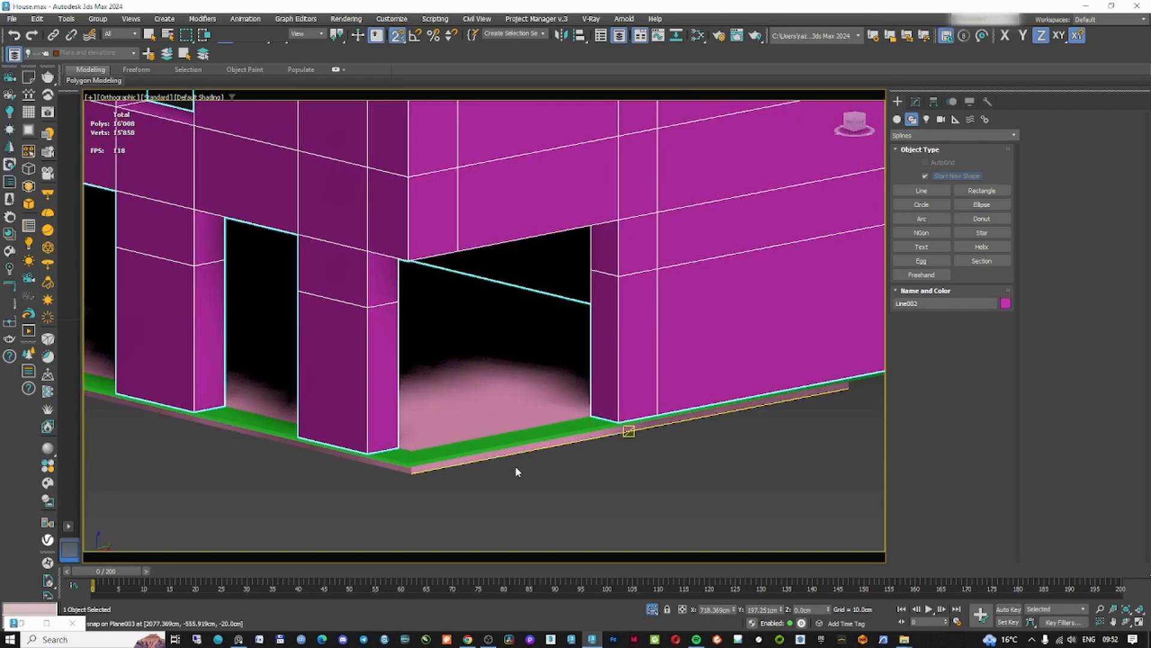
middle_drag(519, 464, 509, 355)
click(381, 353)
click(916, 102)
mouse_move(989, 262)
mouse_down()
mouse_move(977, 189)
mouse_move(980, 276)
mouse_up()
key(F3)
- Set the section length of the bar swept along the wall outline to 20 cm
click(619, 321)
key(F3)
drag(987, 429, 941, 267)
double_click(974, 430)
text(20)
key(Return)
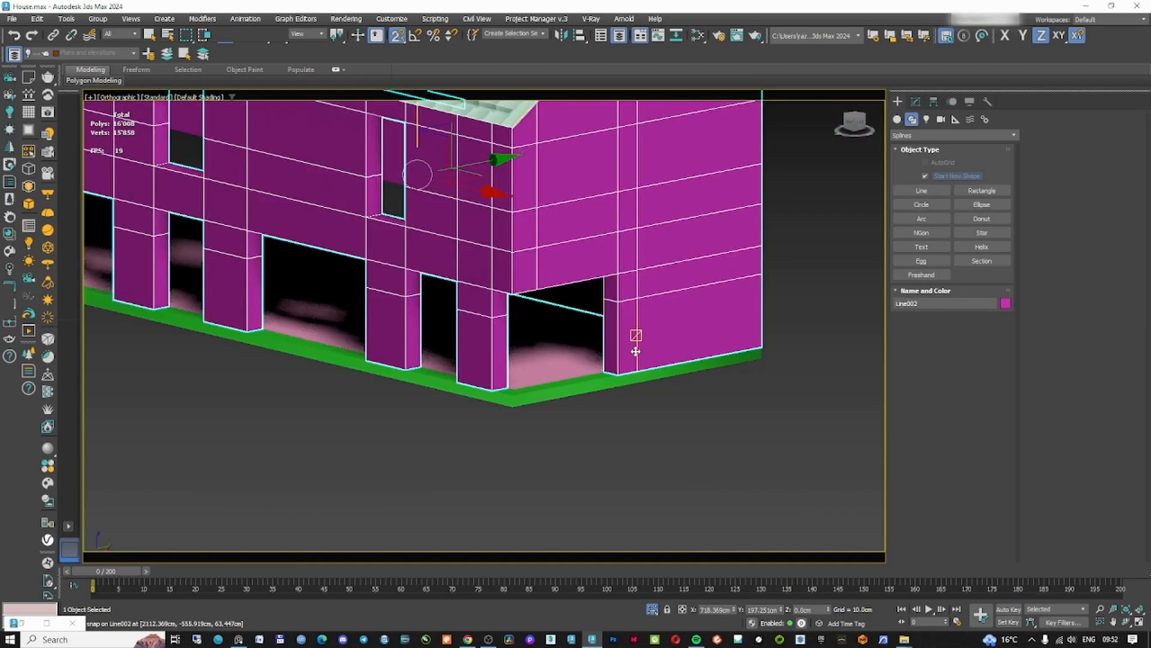
- Isolate the walls and show them in the Left view, framed on the ground-floor corner opening
key(f)
key(alt+q)
key(l)
scroll(615, 240, up, 4)
middle_drag(615, 240, 575, 166)
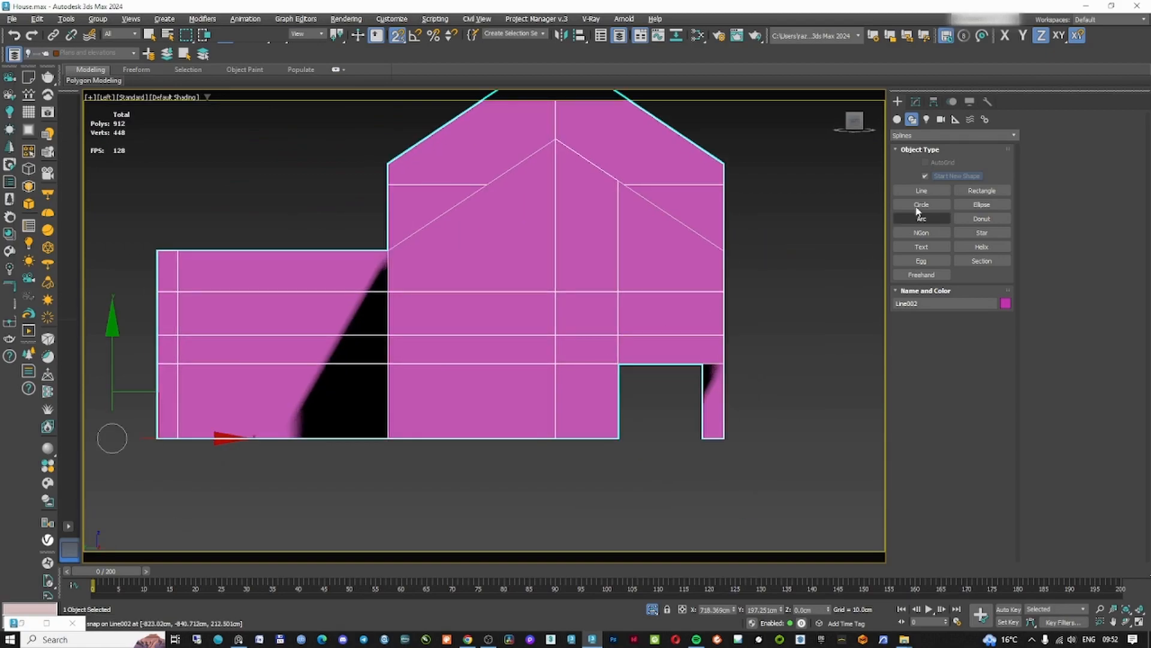
click(982, 191)
scroll(664, 402, up, 3)
drag(571, 316, 732, 458)
click(619, 336)
- Create a new layer named "Windows" and nest it under the House layer
click(14, 55)
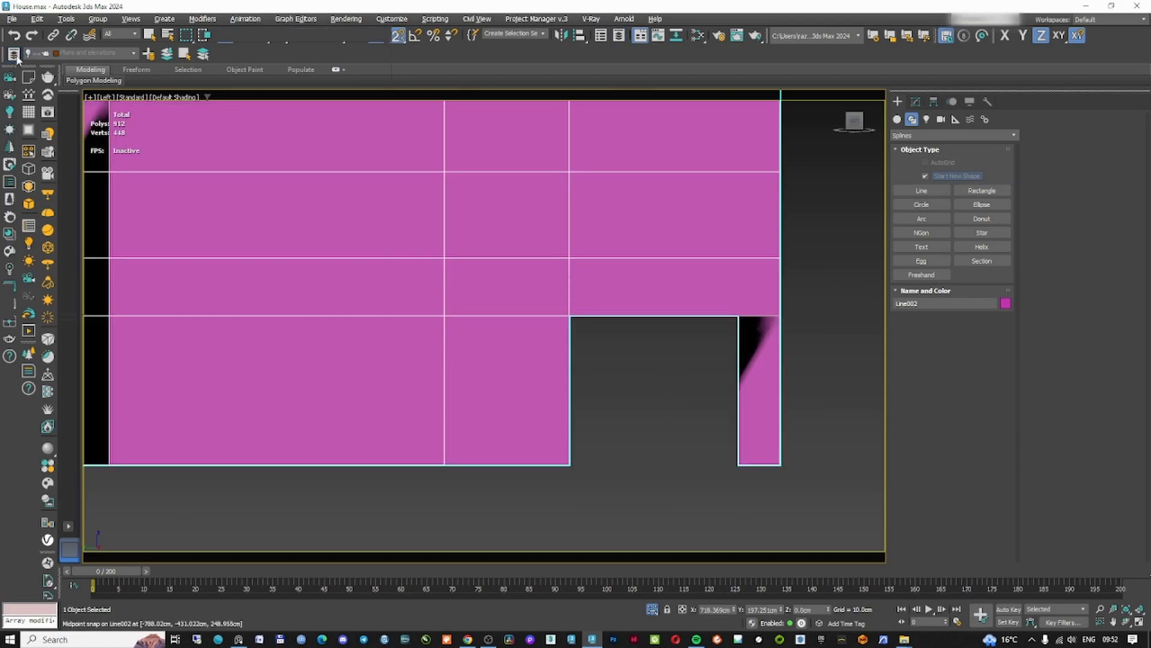
click(13, 55)
click(628, 167)
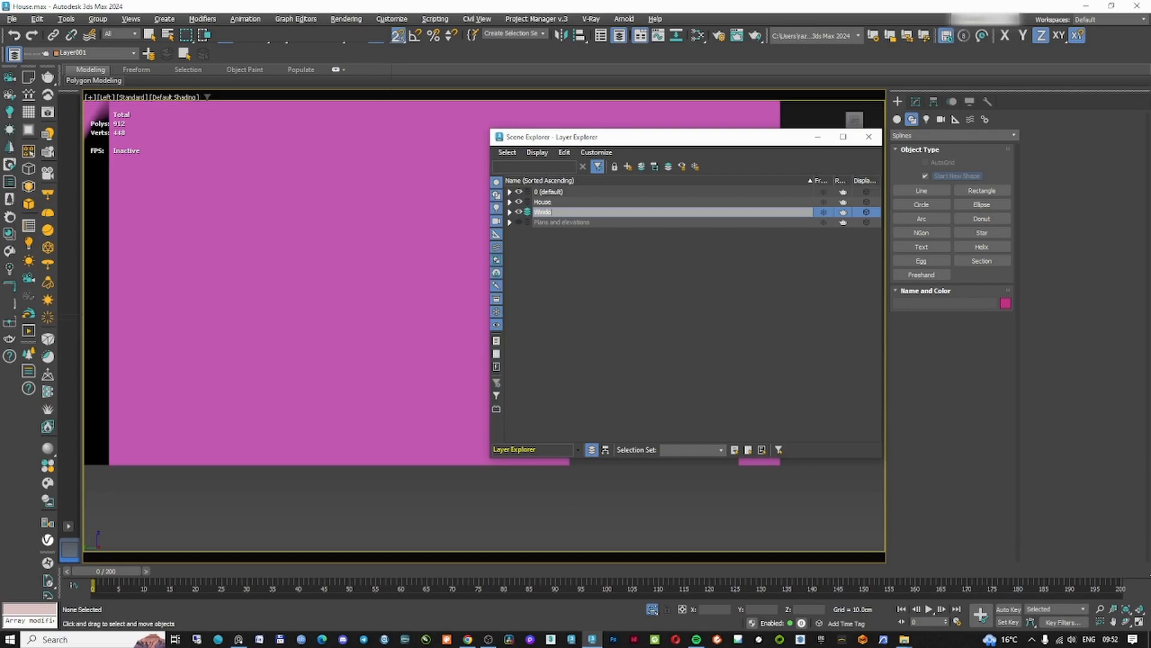
drag(552, 206, 549, 203)
click(510, 202)
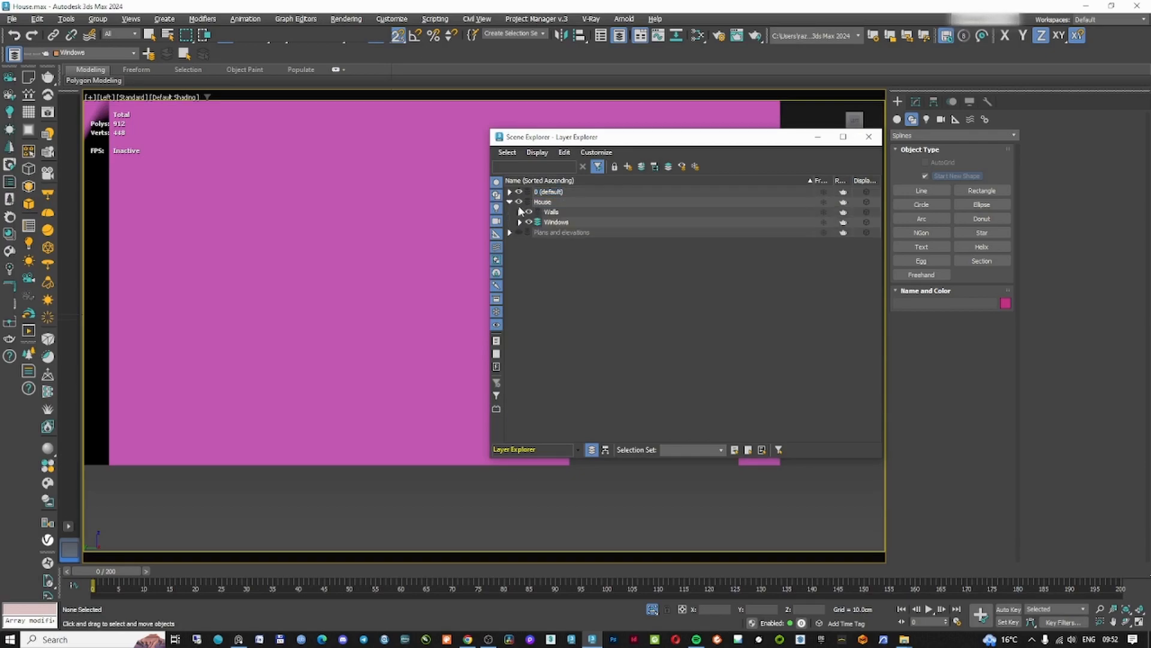
click(814, 139)
- Draw a rectangle about 127 cm long and 144 cm wide over the gable wall's ground-floor opening, using snapping
click(982, 190)
key(F3)
middle_drag(637, 350, 572, 266)
drag(505, 233, 669, 380)
key(ctrl+z)
drag(505, 233, 672, 382)
- Copy the window rectangle along X to the wall opening at the far end of the house
scroll(612, 318, down, 5)
mouse_move(613, 317)
alt+middle_down()
mouse_move(578, 344)
mouse_move(385, 357)
alt+middle_up()
key(w)
scroll(385, 358, down, 4)
middle_drag(329, 327, 241, 306)
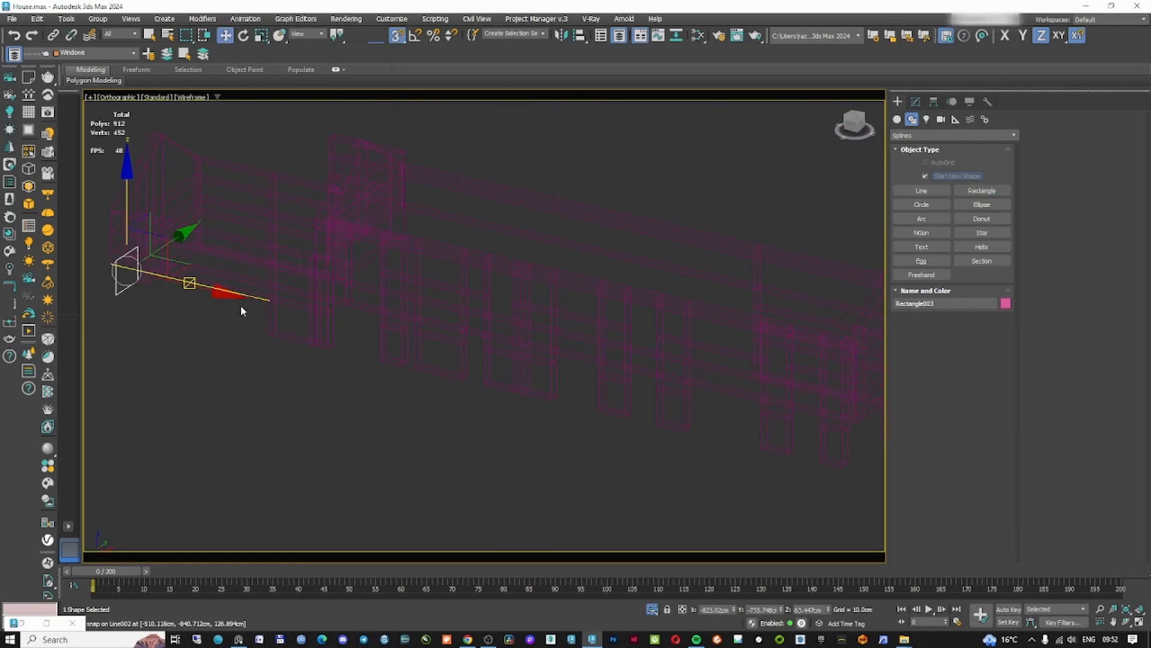
shift+drag(199, 290, 721, 409)
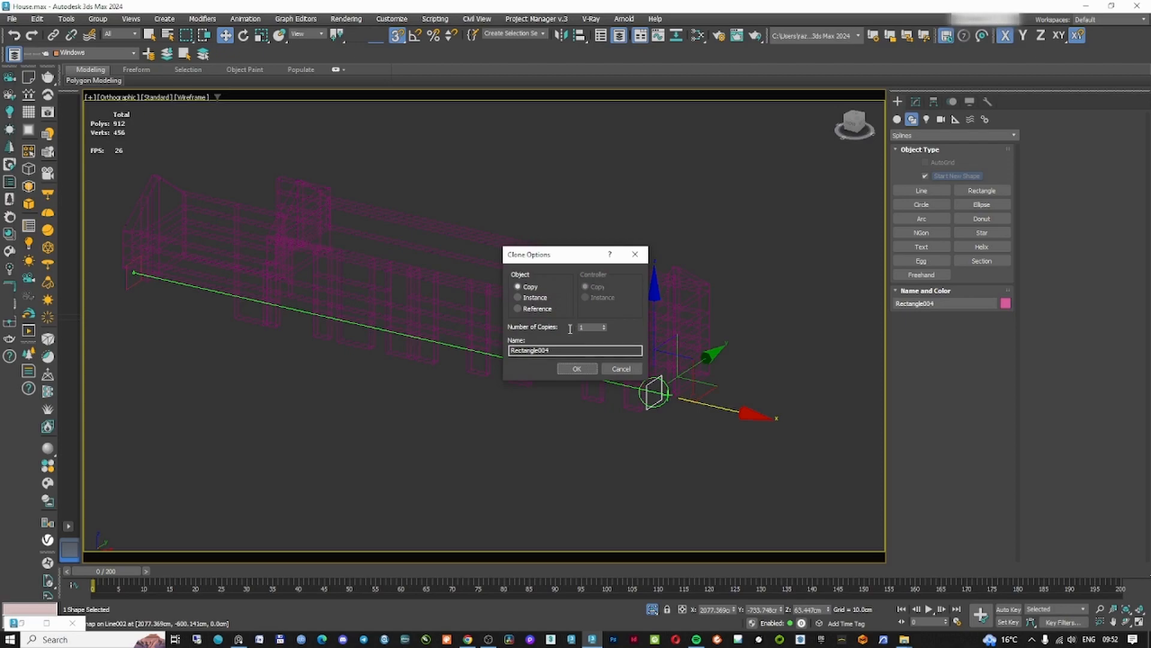
click(565, 369)
- Apply an Edit Spline modifier to the copied rectangle and enter vertex editing
key(z)
scroll(627, 371, down, 3)
mouse_move(627, 371)
alt+middle_down()
mouse_move(529, 380)
mouse_move(534, 352)
alt+middle_up()
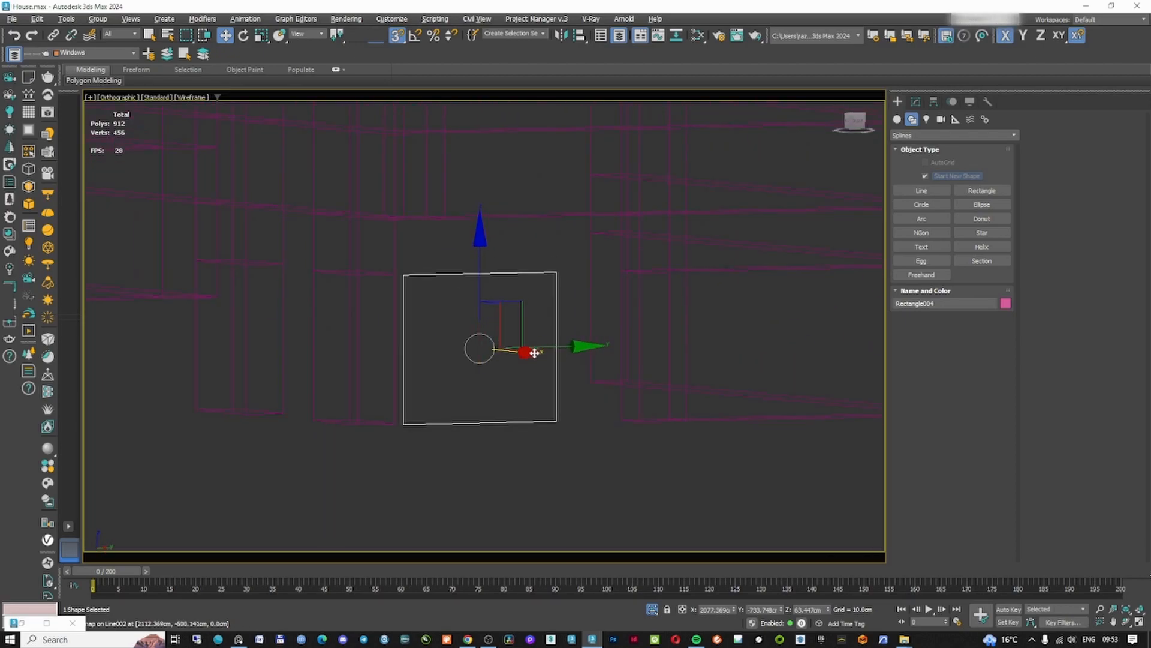
click(916, 101)
click(940, 133)
text(ed)
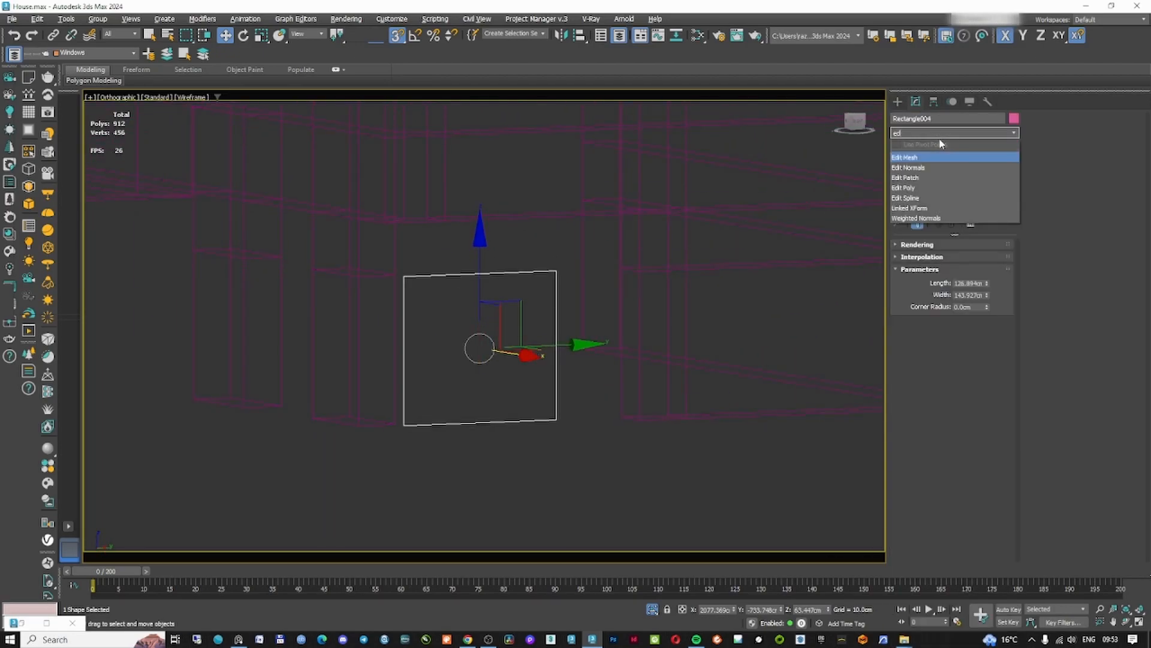
click(925, 199)
click(938, 261)
- Convert all the rectangle's vertices to Corner and move its two side vertices along Y to fit the opening
middle_drag(690, 323, 681, 373)
key(ctrl+a)
right_click(508, 339)
click(492, 276)
scroll(462, 372, down, 2)
scroll(540, 379, up, 1)
alt+middle_drag(565, 301, 581, 351)
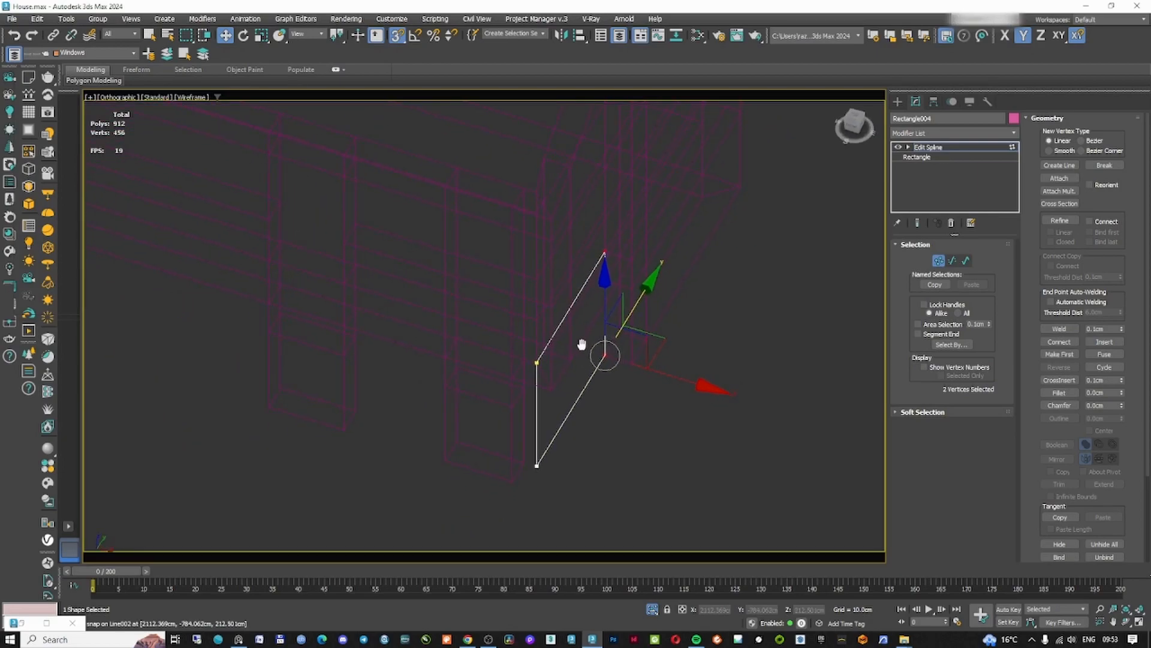
click(939, 263)
- Apply a Sweep modifier with the built-in Bar section to the rectangle and align its pivot to the section's upper-right corner
click(945, 133)
text(sw)
click(932, 157)
alt+middle_drag(663, 480, 635, 447)
scroll(634, 447, up, 5)
click(1068, 222)
alt+middle_drag(653, 302, 849, 321)
alt+middle_drag(501, 313, 480, 311)
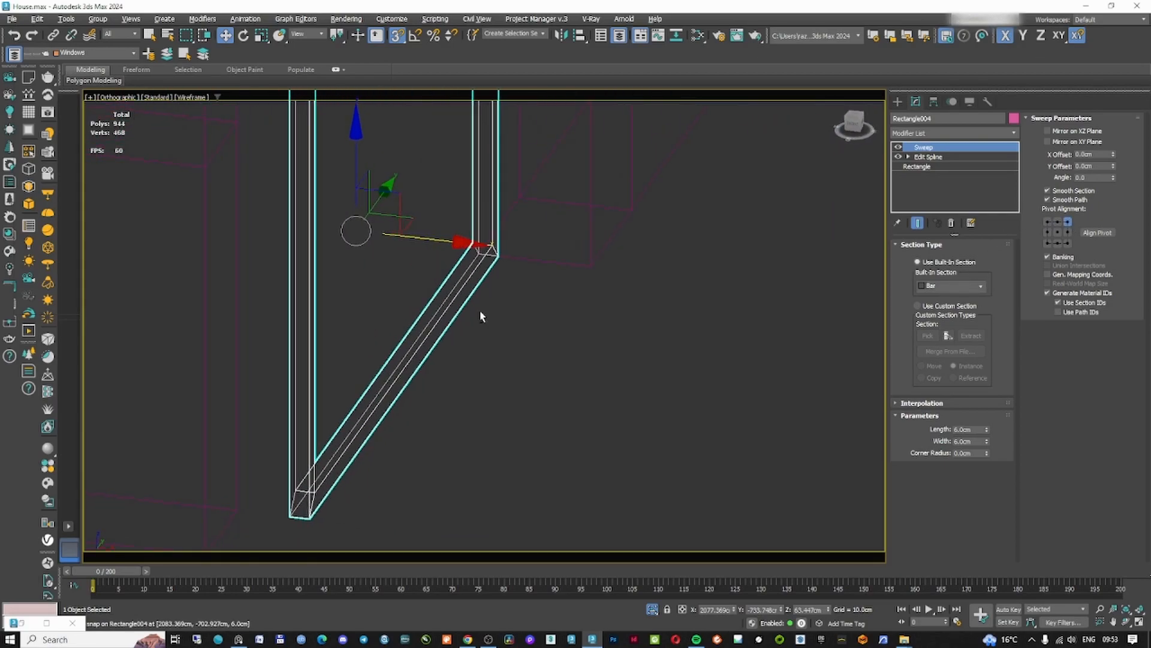
- Size the window frame's swept bar to 6 cm length and 8 cm width
text(10)
key(Return)
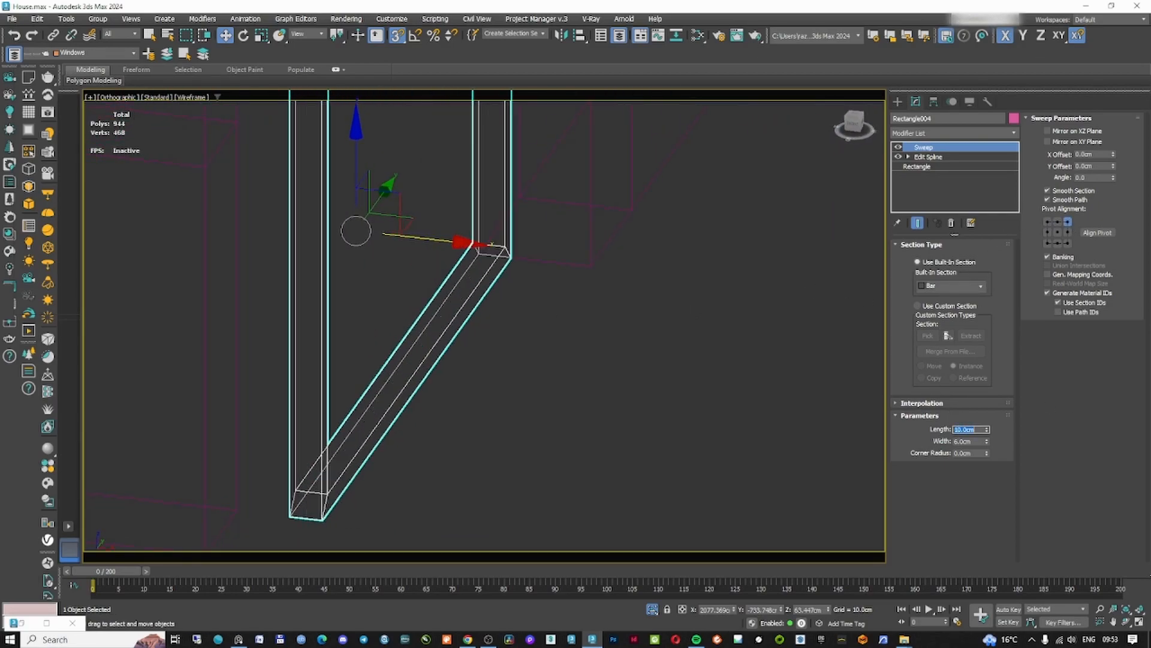
text(6)
key(Tab)
text(10)
key(Return)
scroll(713, 311, down, 4)
key(F3)
mouse_move(729, 296)
alt+middle_down()
mouse_move(612, 263)
mouse_move(624, 258)
mouse_move(636, 287)
alt+middle_up()
scroll(612, 261, up, 1)
double_click(971, 444)
text(8)
key(Return)
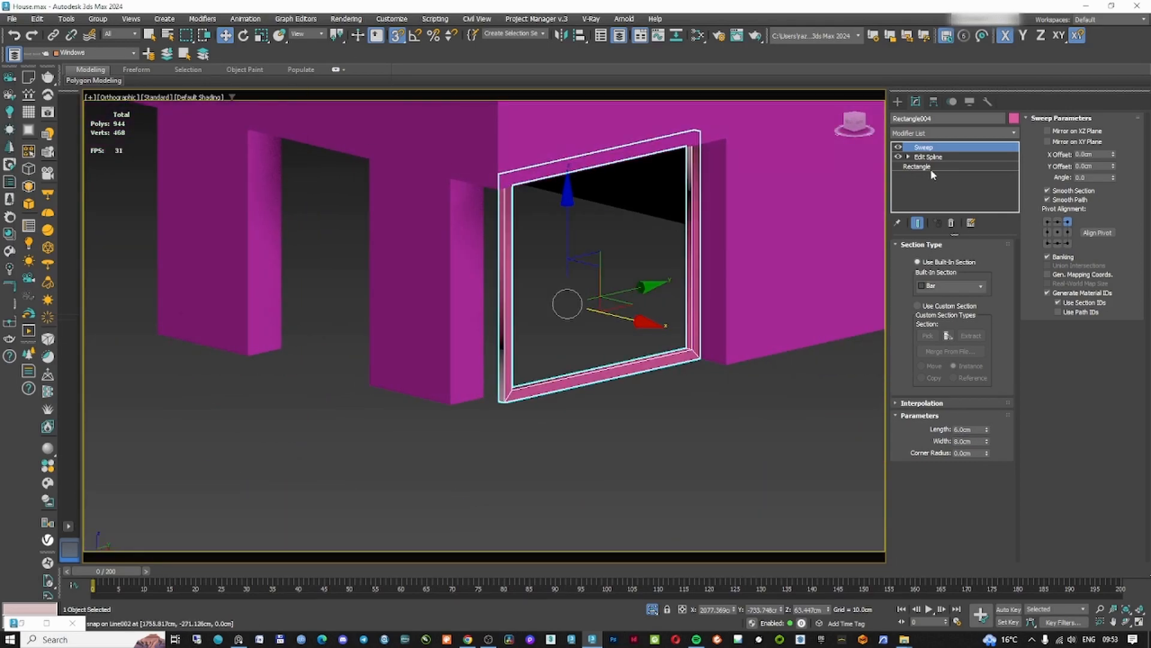
- Add a Chamfer modifier to the window frame with an amount of 0.5 cm
click(934, 131)
click(936, 279)
click(968, 350)
text(.5)
key(Return)
click(1057, 195)
click(1058, 214)
- Move the wall's vertical edges beside the corner window along X, snapping them in line with the window frame
alt+middle_drag(654, 295, 609, 332)
click(532, 317)
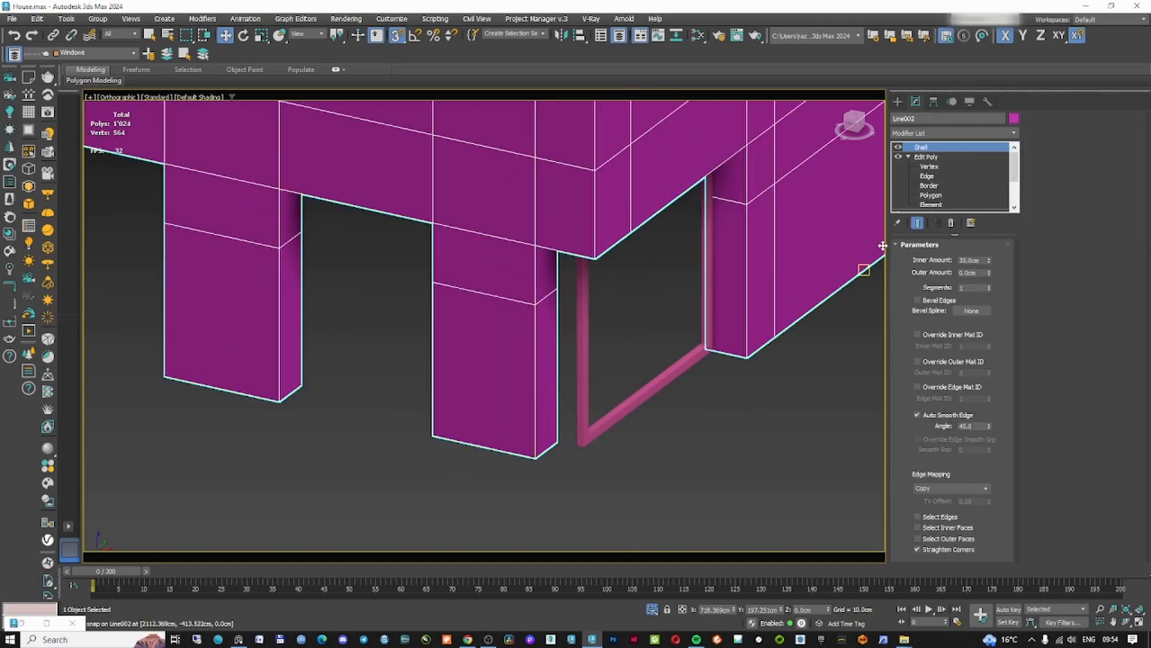
click(931, 176)
key(F3)
scroll(527, 282, up, 5)
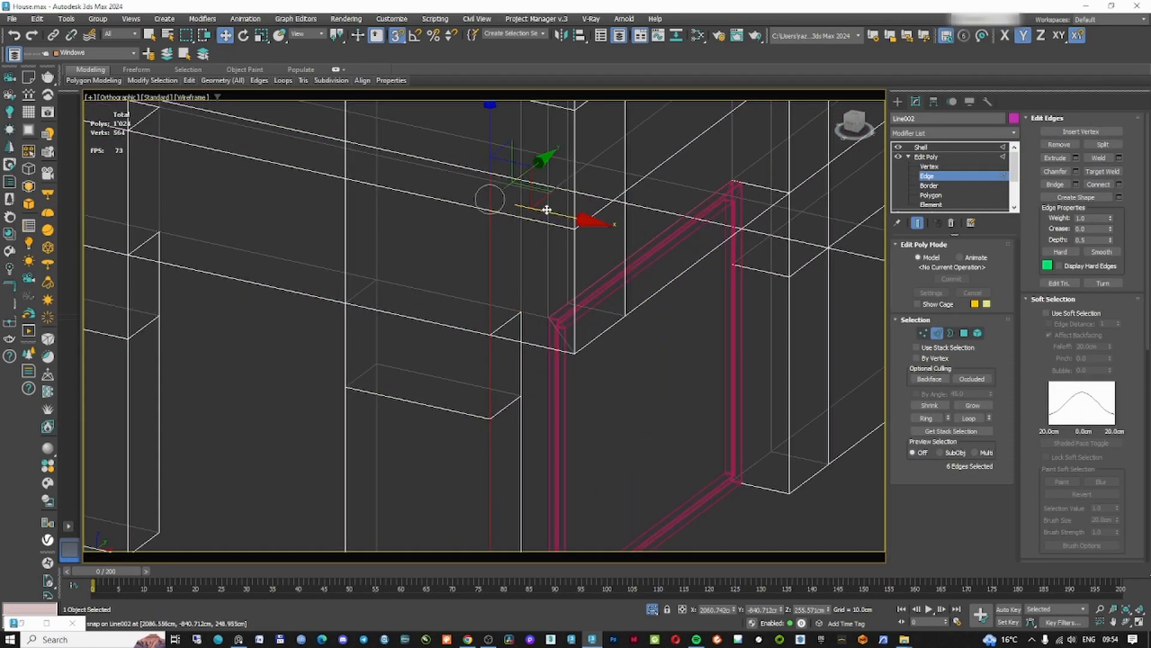
drag(544, 316, 545, 317)
key(F3)
scroll(601, 364, down, 4)
alt+middle_drag(601, 365, 586, 339)
scroll(587, 339, up, 2)
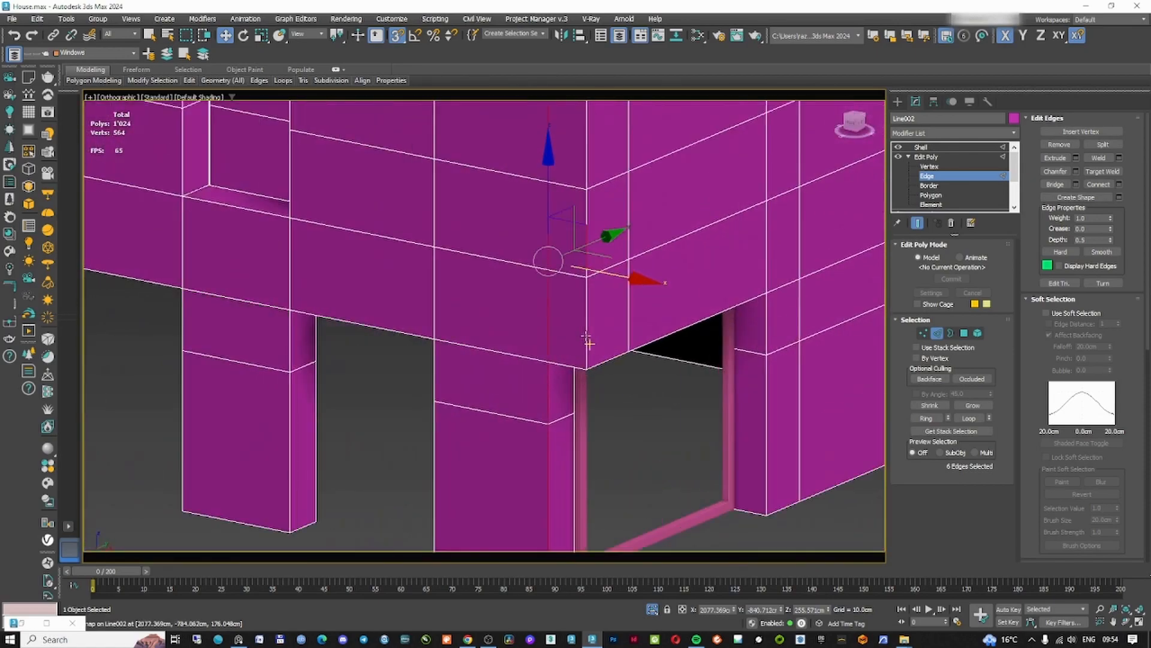
key(F3)
drag(569, 319, 593, 358)
- Examine the reference photos for how the corner window and its frame meet the brick walls
scroll(593, 358, down, 5)
scroll(593, 359, up, 4)
key(F3)
mouse_move(586, 288)
middle_down()
mouse_move(594, 254)
mouse_move(563, 270)
middle_up()
click(239, 641)
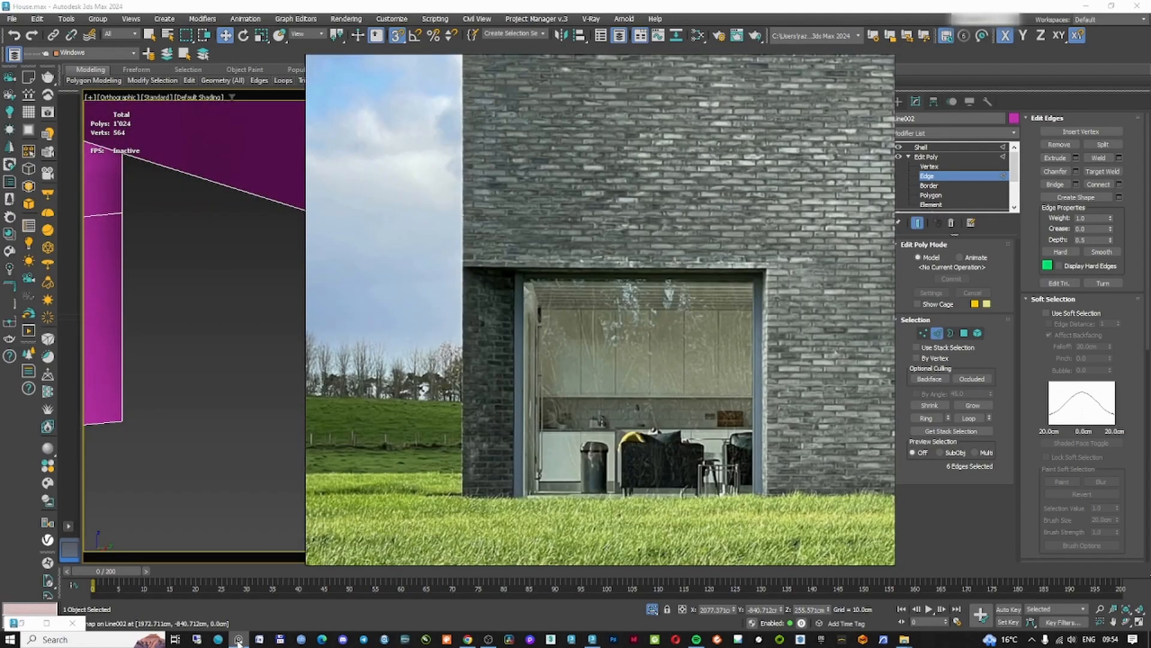
scroll(597, 403, down, 5)
scroll(788, 316, up, 6)
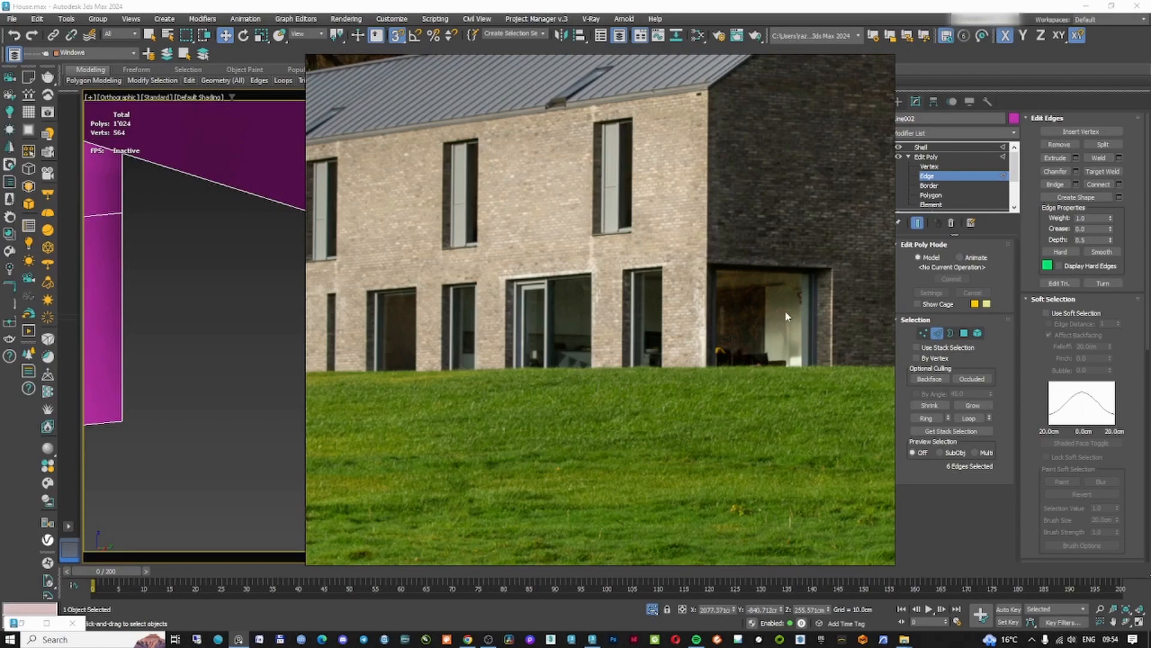
click(1087, 7)
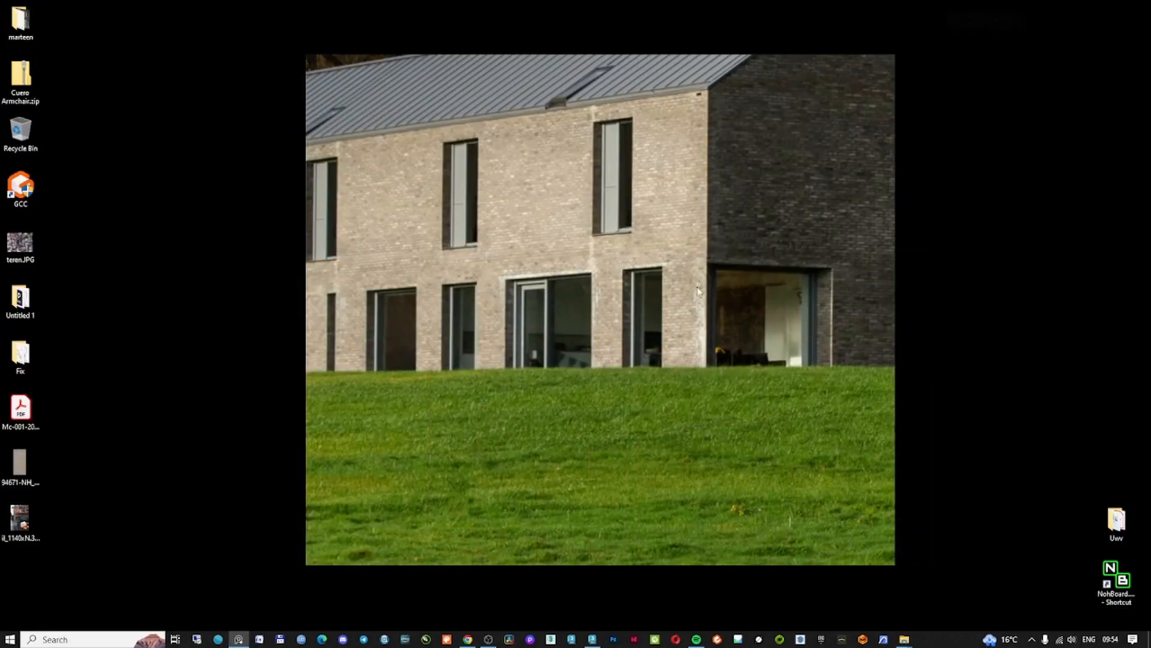
click(593, 638)
click(820, 139)
scroll(617, 322, down, 4)
alt+middle_drag(617, 321, 671, 264)
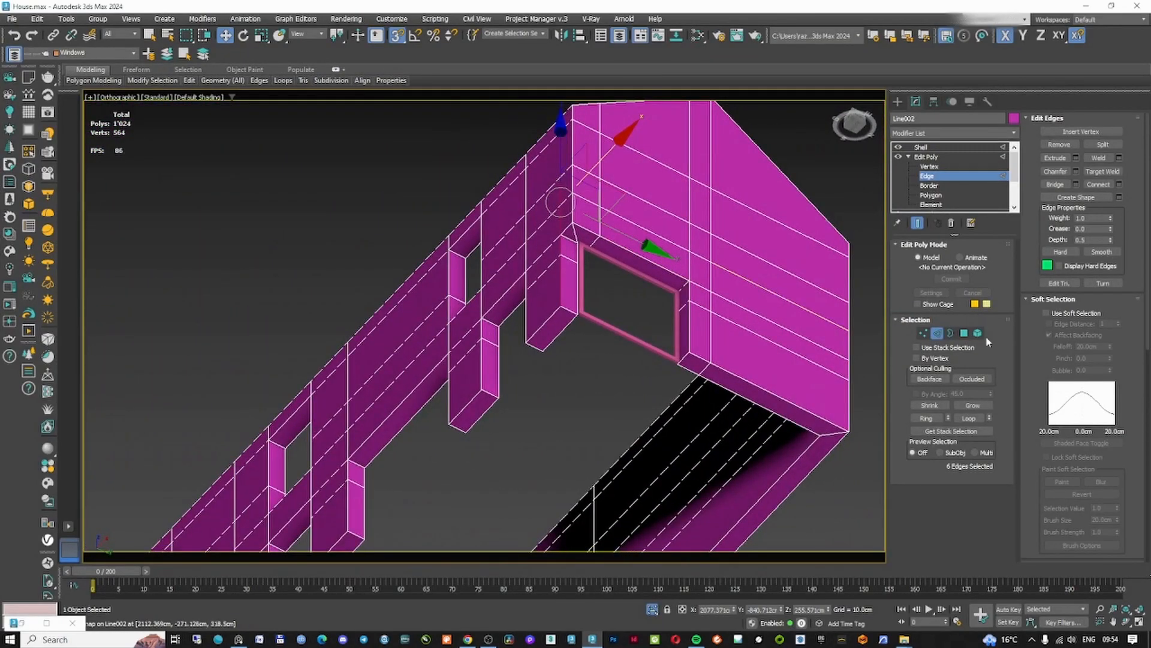
- Add an Edit Poly modifier above the wall's Shell and delete the small corner faces beside the window frame
scroll(581, 239, up, 5)
click(920, 147)
click(954, 132)
text(ed)
click(904, 187)
click(964, 332)
click(578, 243)
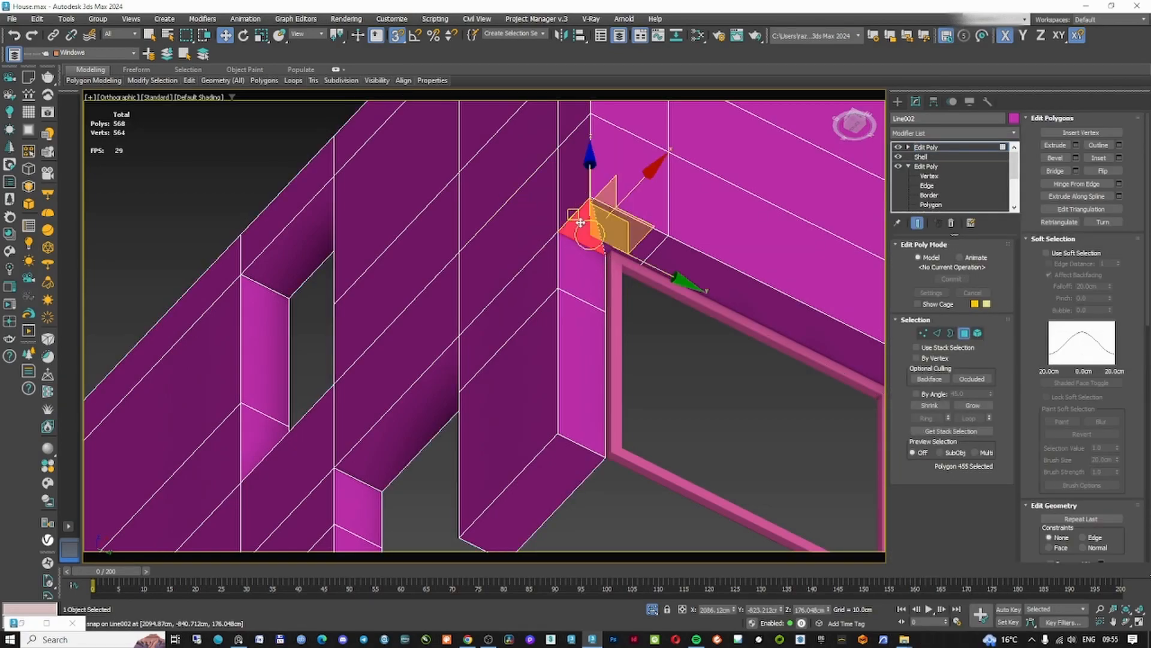
key(F3)
click(546, 316)
drag(582, 234, 552, 496)
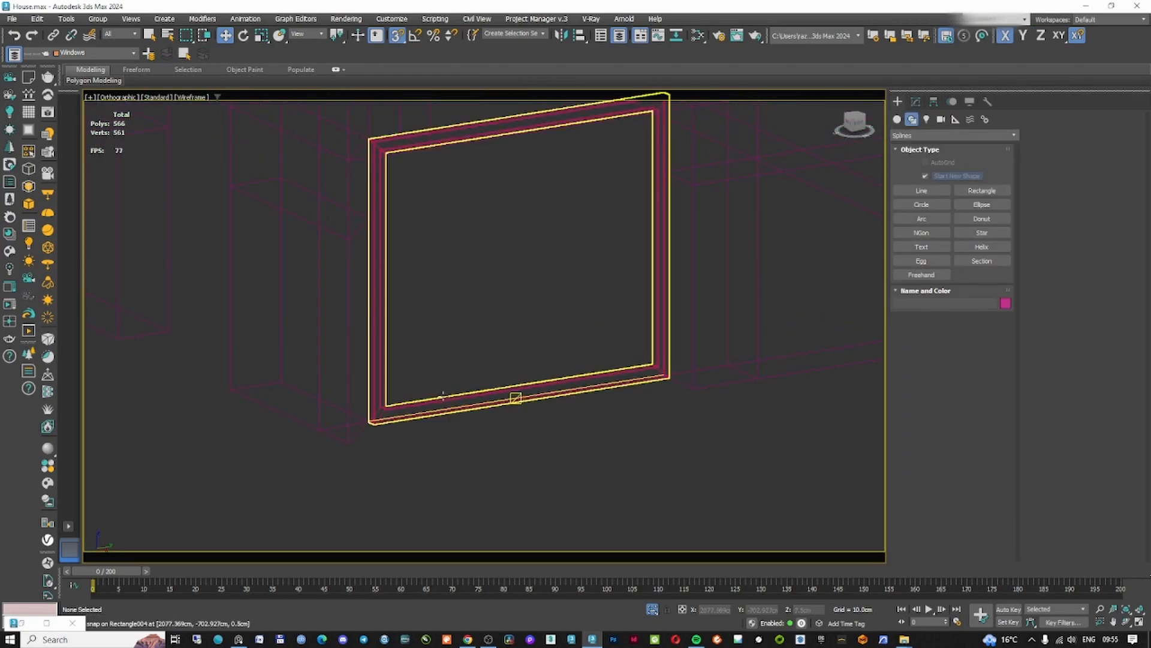
- Isolate the window frame in the Left view and turn its Chamfer modifier off in the viewport
click(514, 397)
key(z)
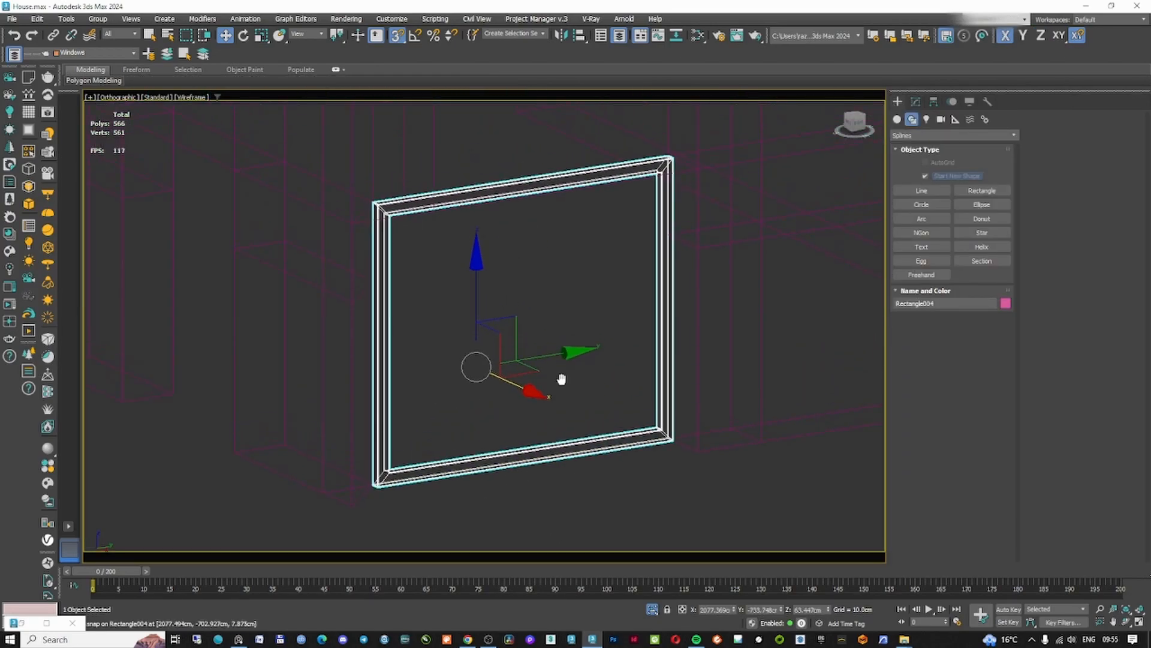
key(l)
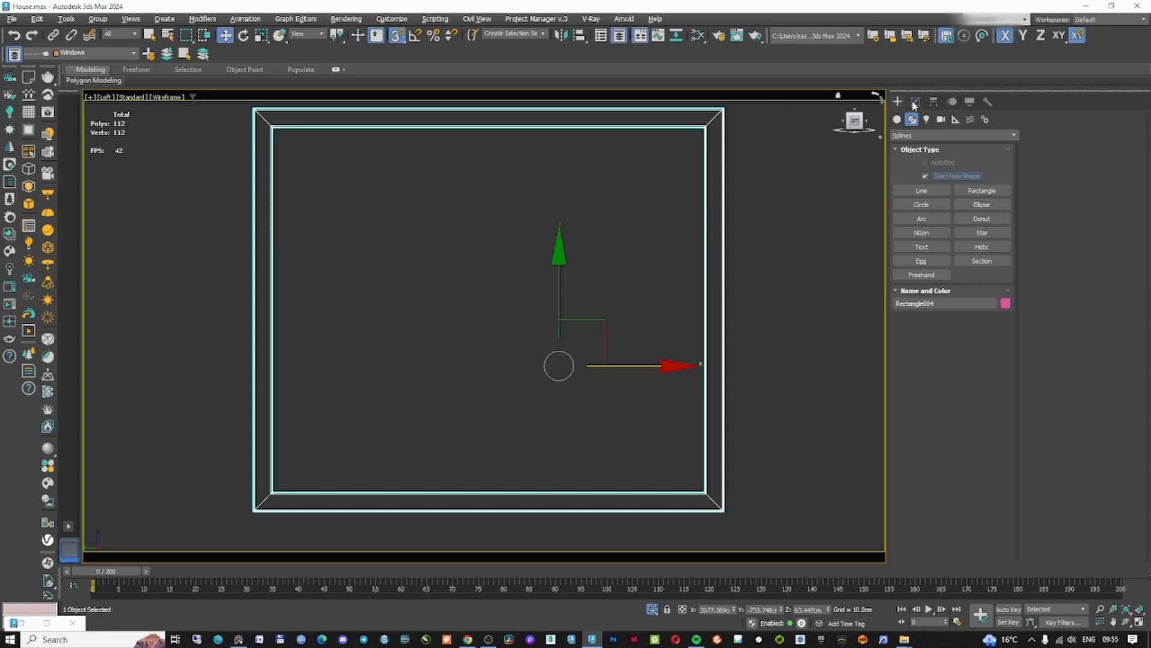
click(915, 101)
right_click(926, 147)
click(978, 310)
- Draw a glass pane rectangle snapped to the frame's inner corners and move it along X into the frame
click(898, 102)
click(979, 193)
drag(705, 126, 273, 492)
alt+middle_drag(347, 412, 496, 347)
key(w)
drag(517, 198, 424, 296)
middle_drag(453, 327, 448, 354)
scroll(822, 256, up, 1)
- Add a Shell modifier to the glass pane rectangle to give it thickness
click(916, 103)
click(924, 134)
text(sh)
key(Return)
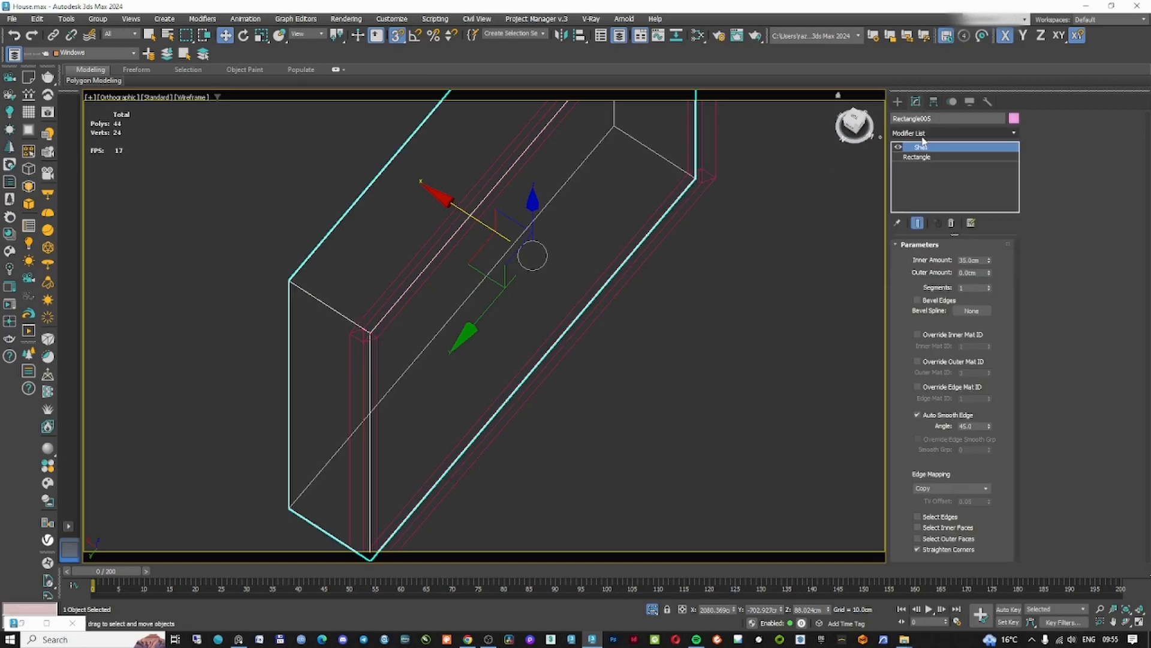
key(Tab)
mouse_move(501, 246)
middle_down()
mouse_move(496, 295)
mouse_move(479, 280)
middle_up()
key(F3)
mouse_move(479, 280)
alt+middle_down()
mouse_move(462, 236)
mouse_move(483, 258)
alt+middle_up()
- Check the windows in the reference photo and create a new Slate material view named "windows materials"
click(899, 103)
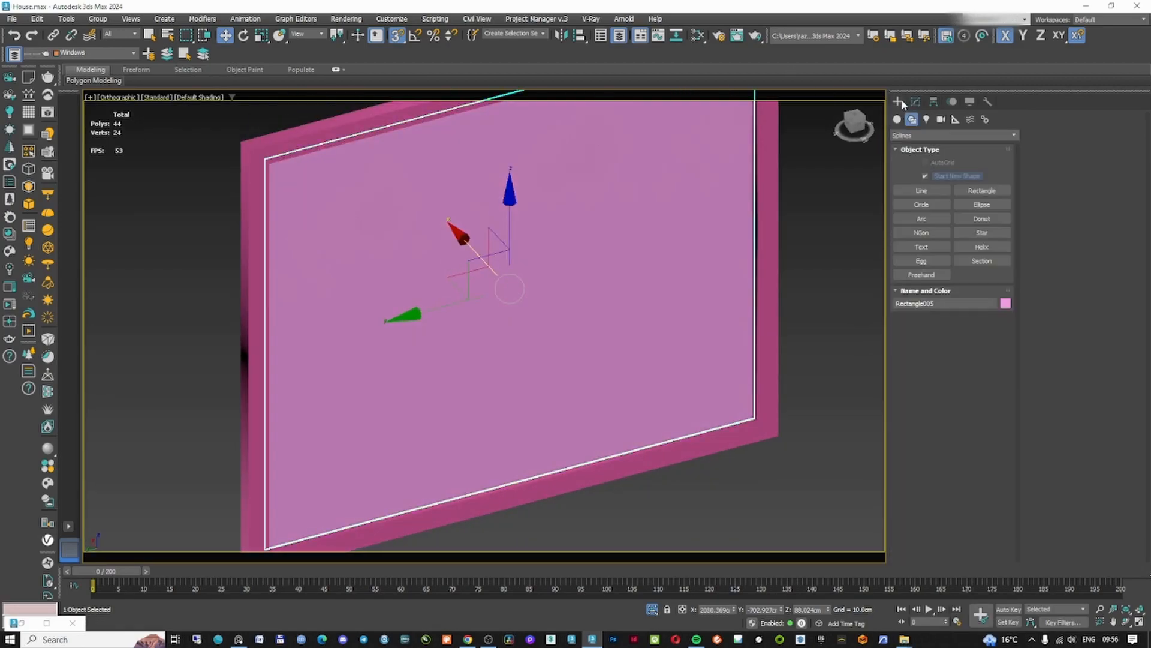
click(234, 641)
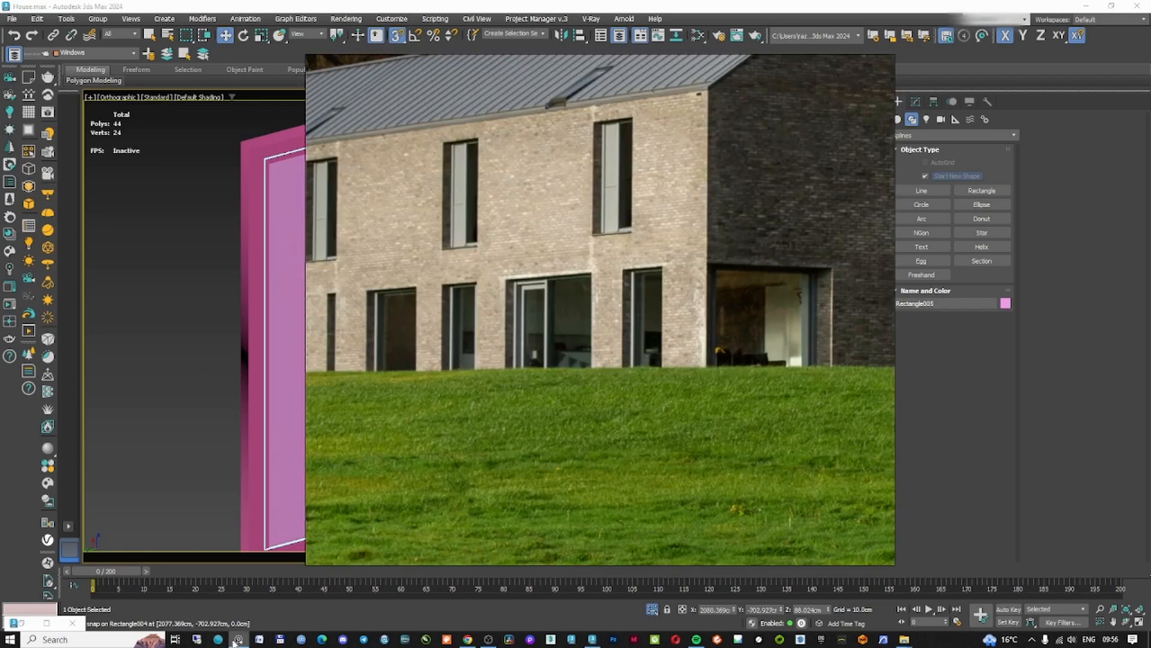
click(1086, 11)
click(592, 639)
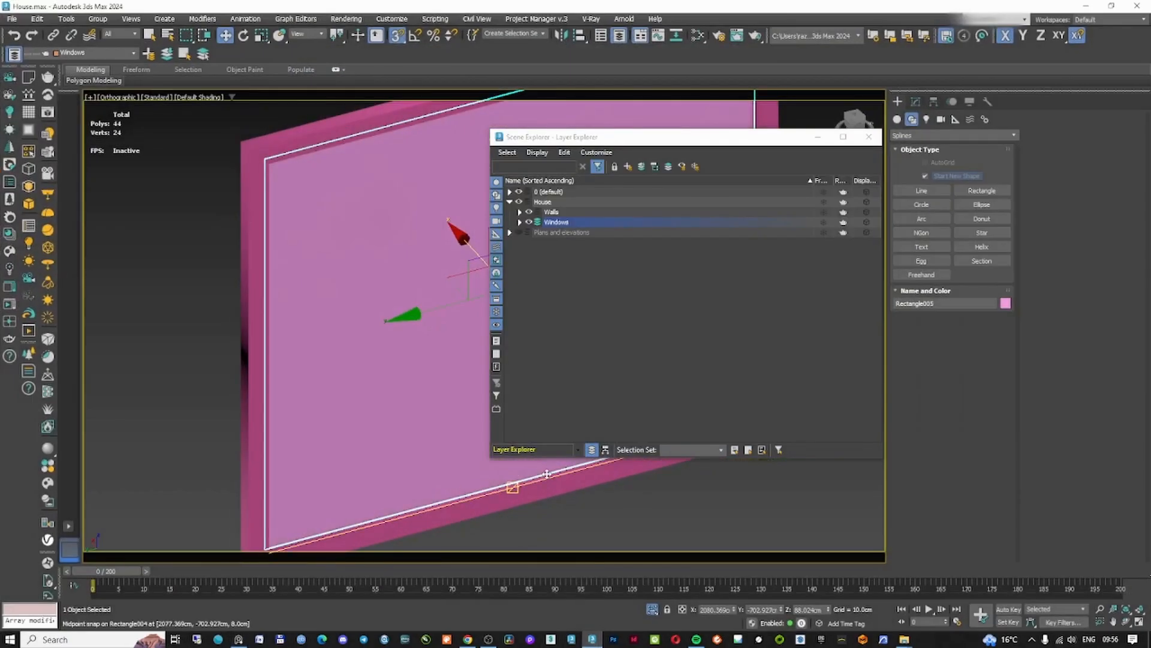
middle_drag(518, 277, 518, 300)
key(m)
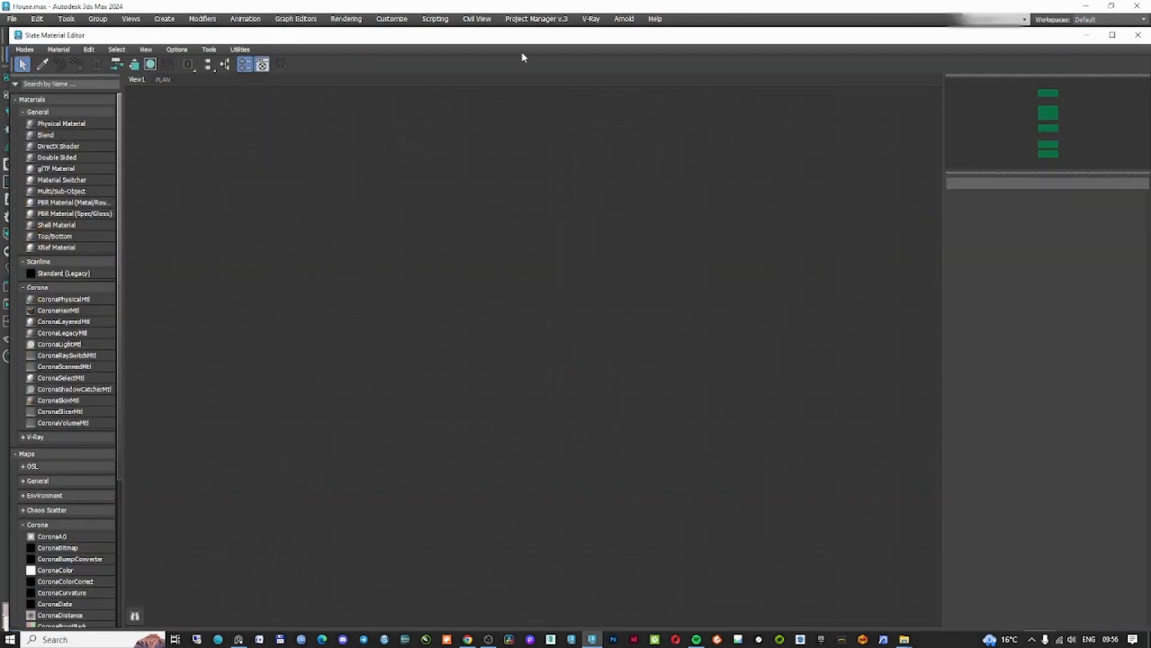
click(195, 53)
text(windows m,aterials)
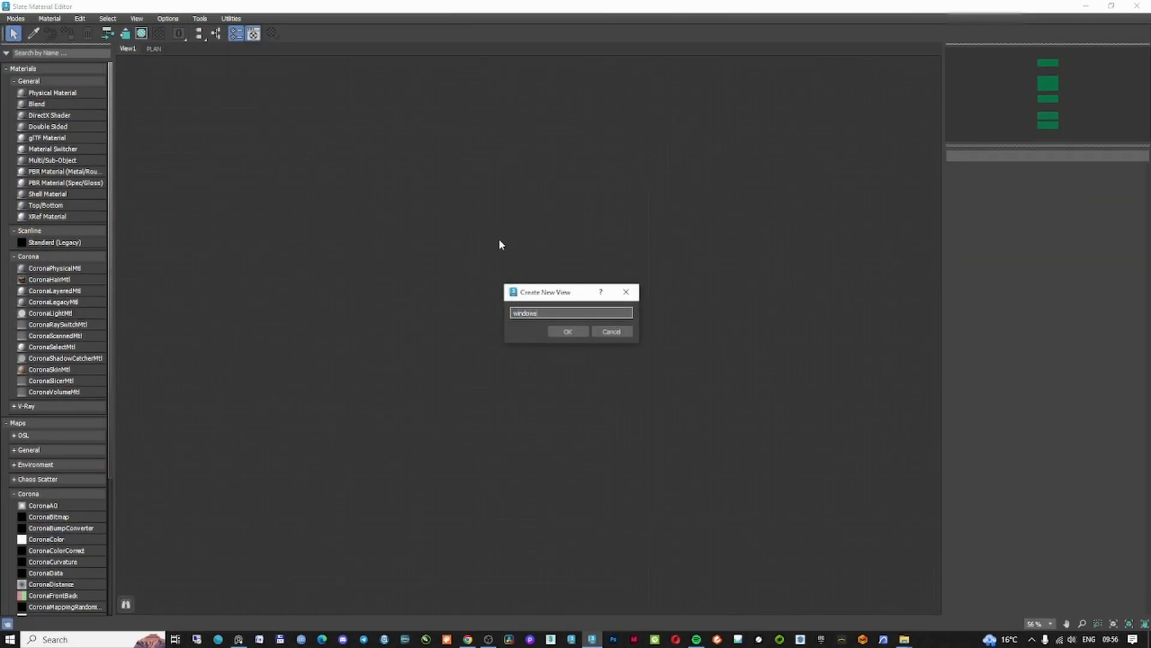
key(BackSpace)
key(BackSpace)
key(BackSpace)
key(BackSpace)
key(BackSpace)
key(BackSpace)
key(BackSpace)
key(BackSpace)
key(BackSpace)
text(aterials)
key(Return)
- Create a CoronaPhysicalMtl in the new view and set its base color to dark grey 434343
double_click(55, 268)
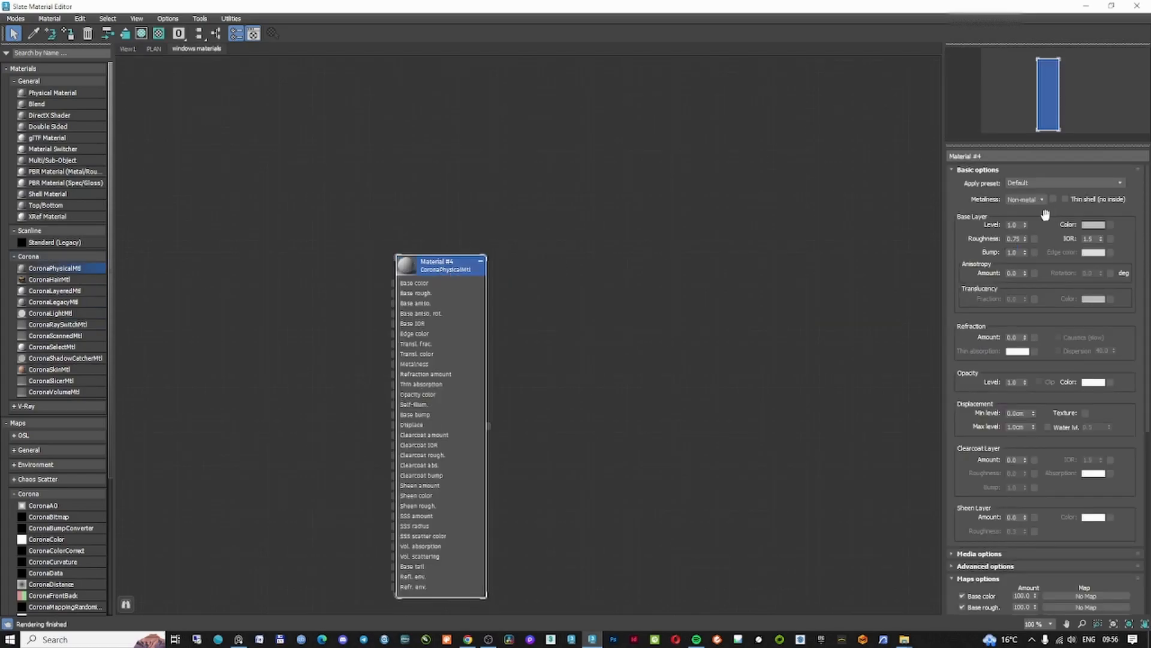
click(1093, 225)
drag(910, 149, 909, 108)
drag(869, 187, 854, 176)
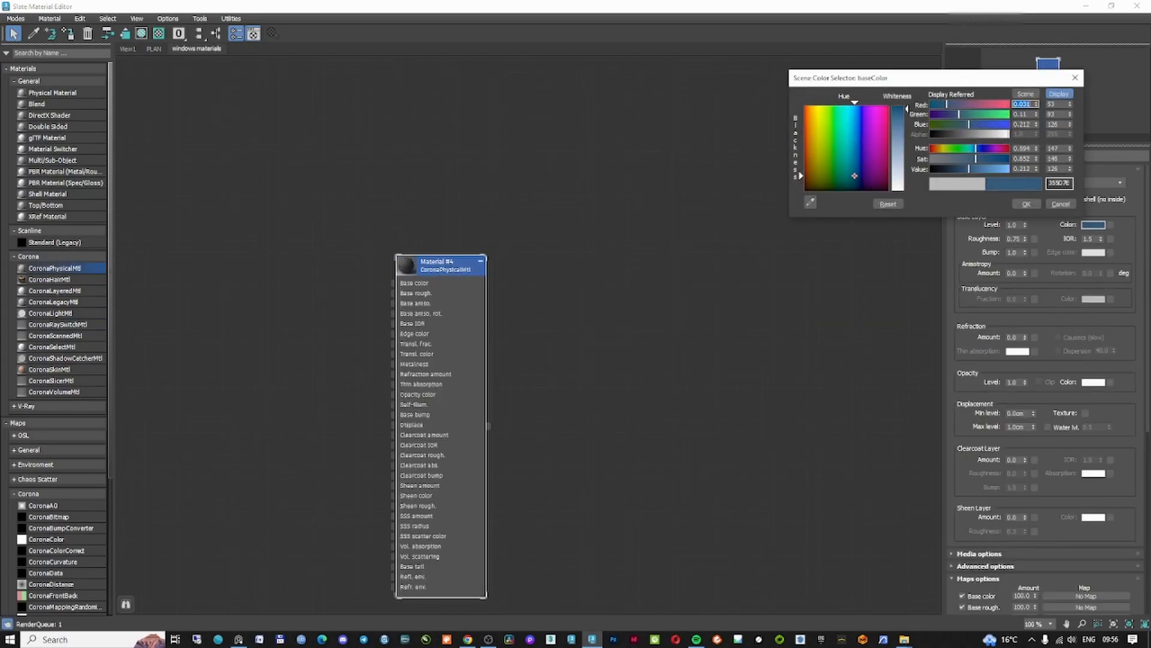
drag(908, 109, 907, 110)
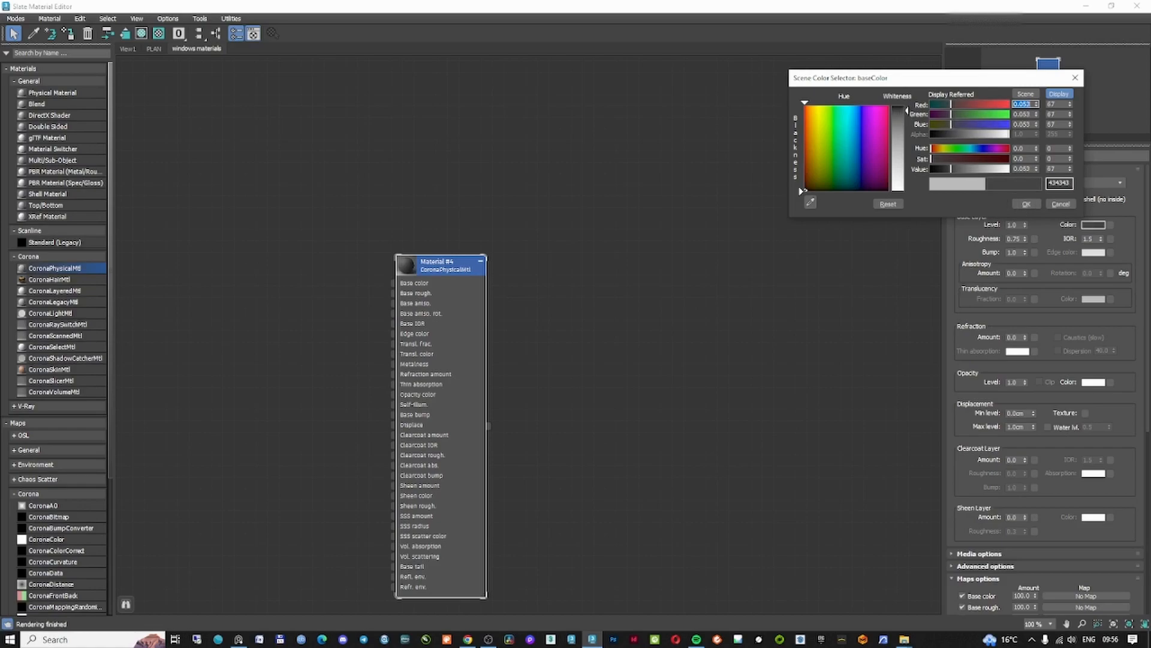
click(1027, 204)
- Set the dark grey material's roughness to 0.6 and enlarge its node preview
drag(444, 273, 478, 262)
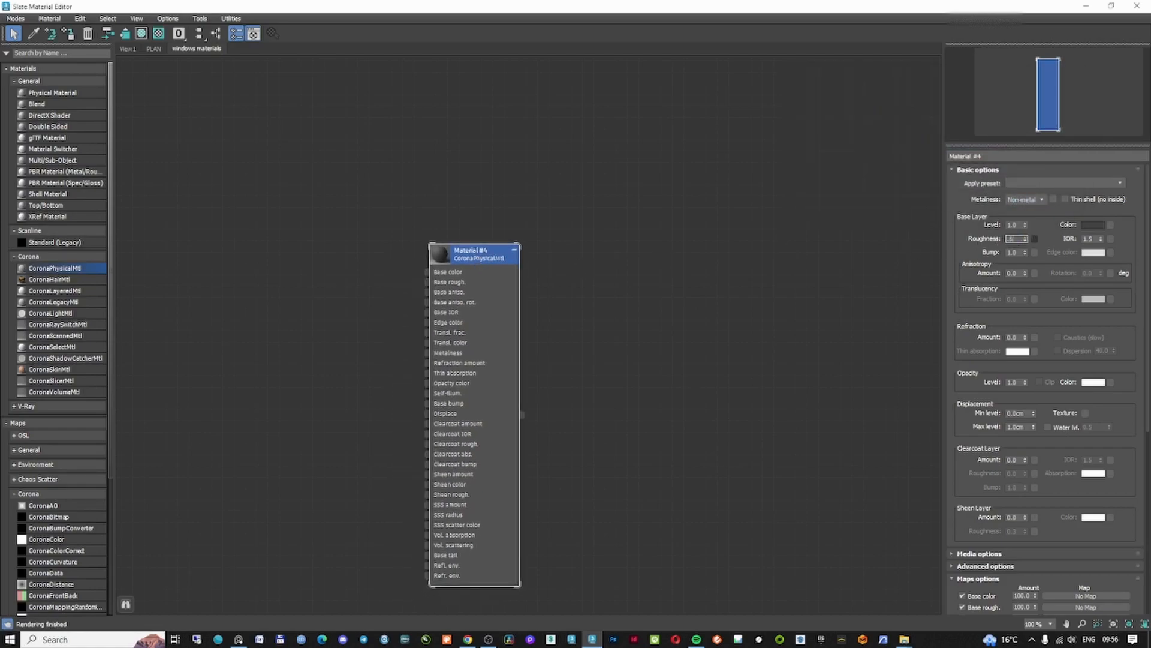
double_click(440, 255)
middle_drag(553, 313, 672, 238)
click(462, 243)
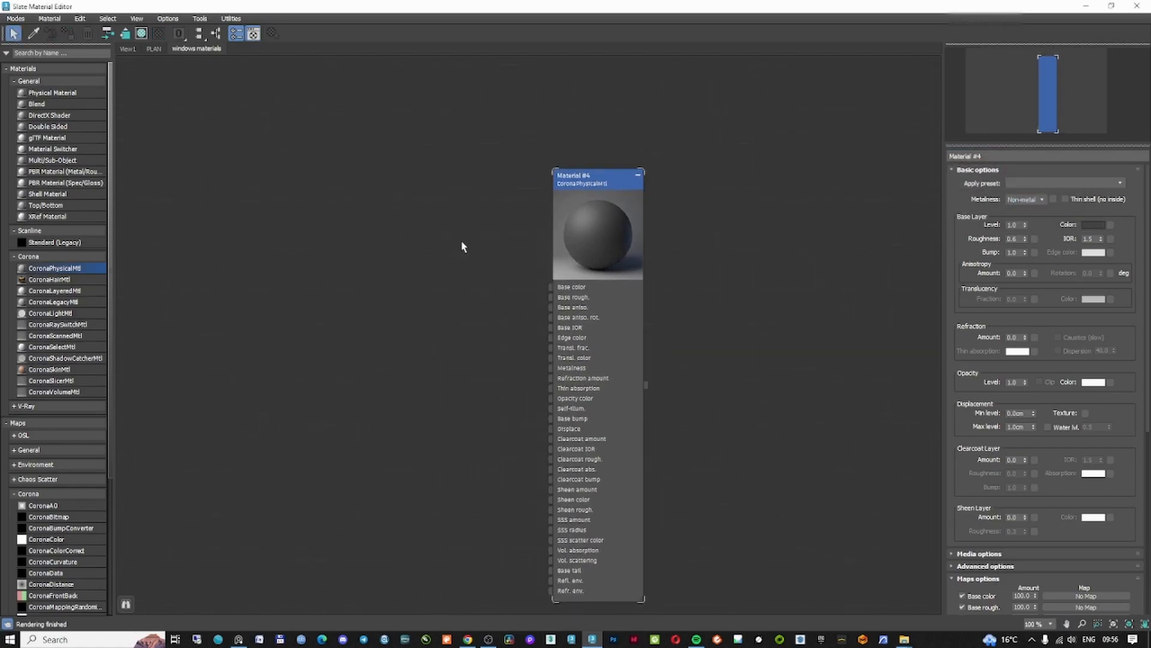
double_click(696, 6)
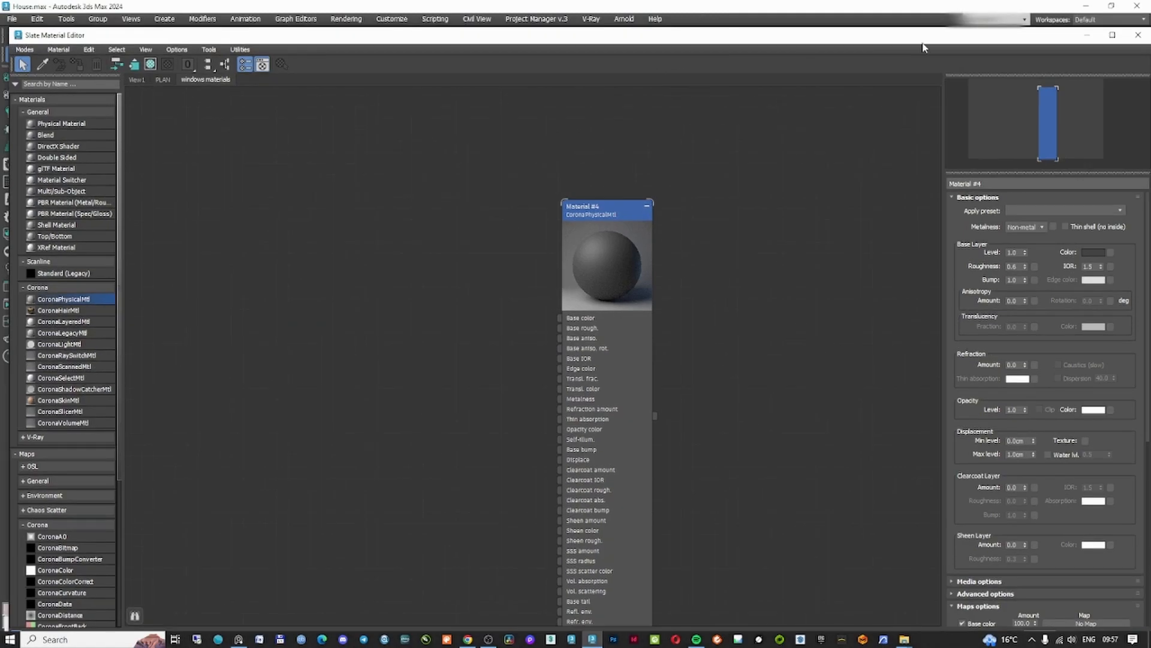
- Create a second CoronaPhysicalMtl with a glass preset and set its volumetric absorption distance to 5 cm
drag(65, 324, 308, 470)
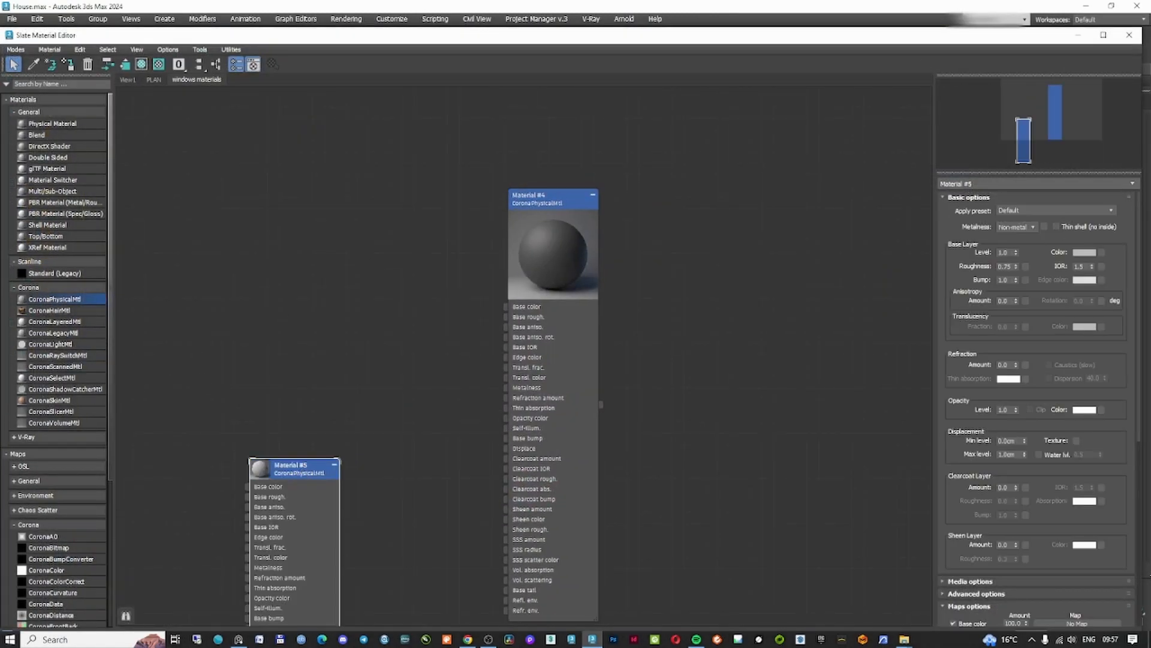
click(1047, 211)
scroll(1034, 327, down, 1)
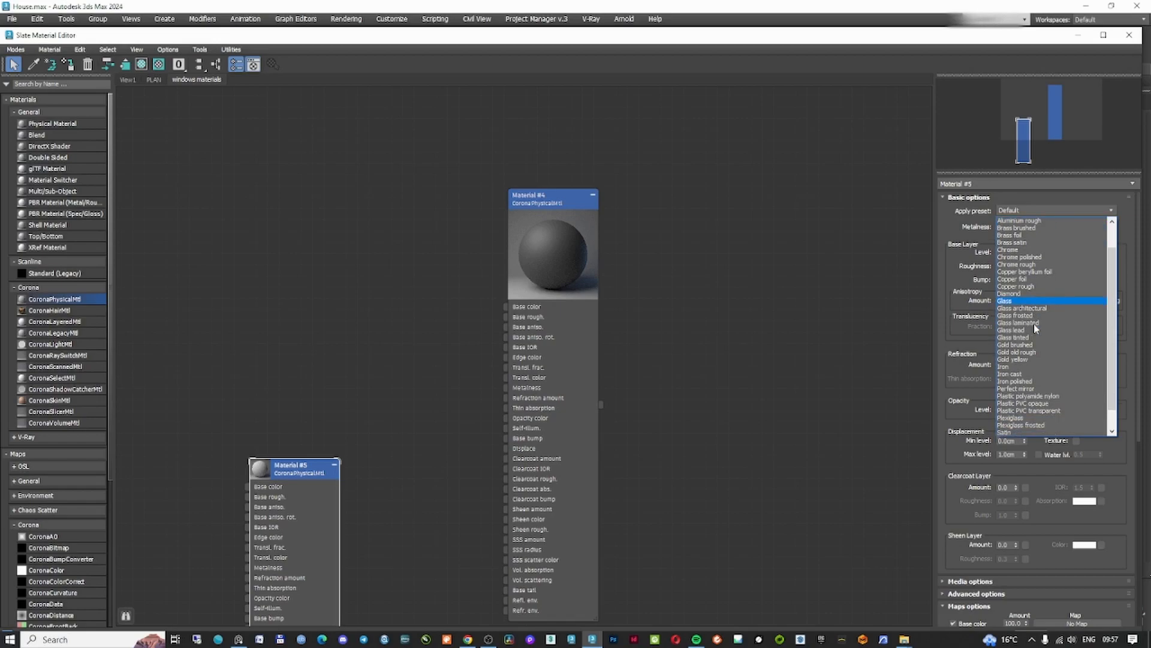
click(1031, 331)
scroll(986, 480, down, 5)
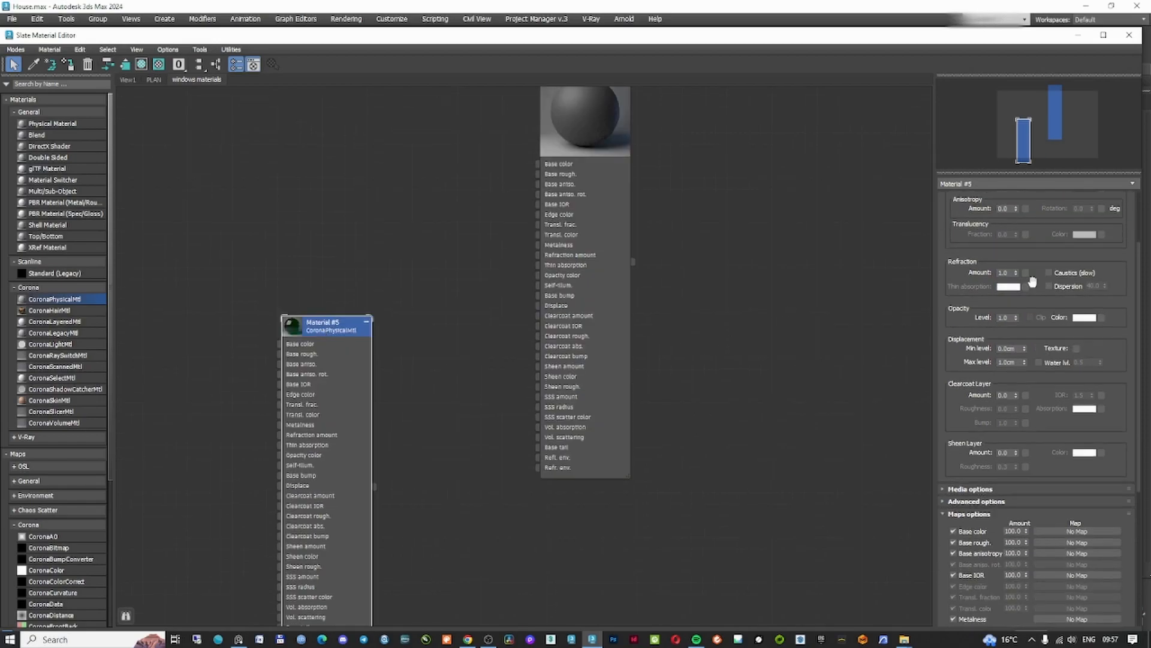
click(1021, 477)
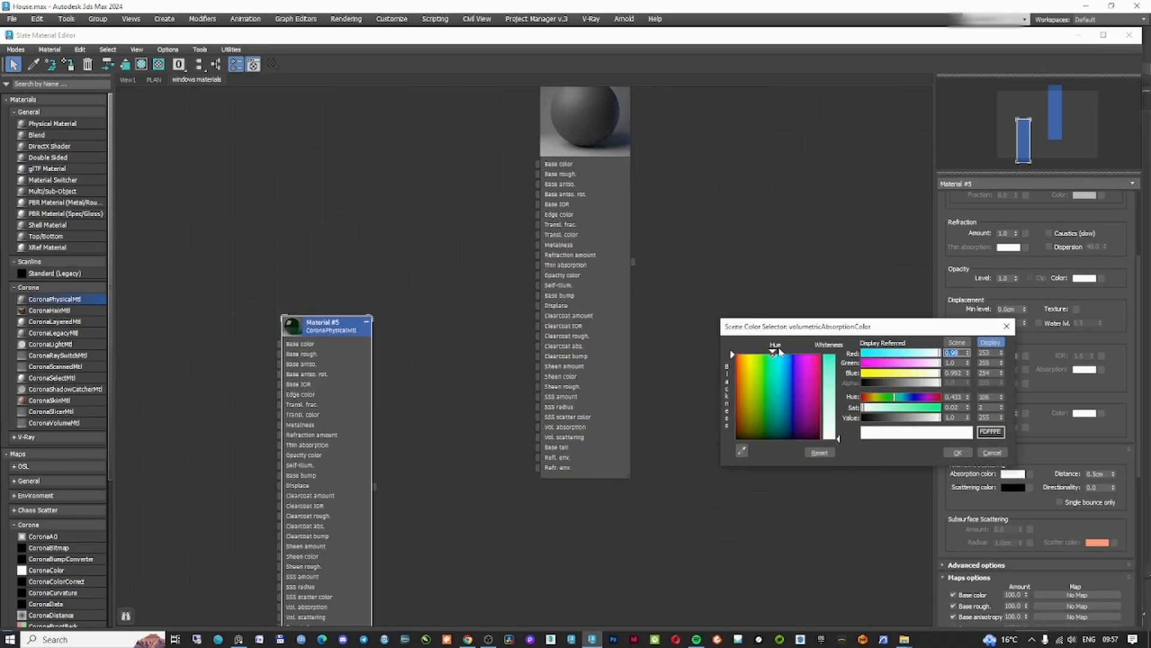
click(956, 454)
double_click(1098, 473)
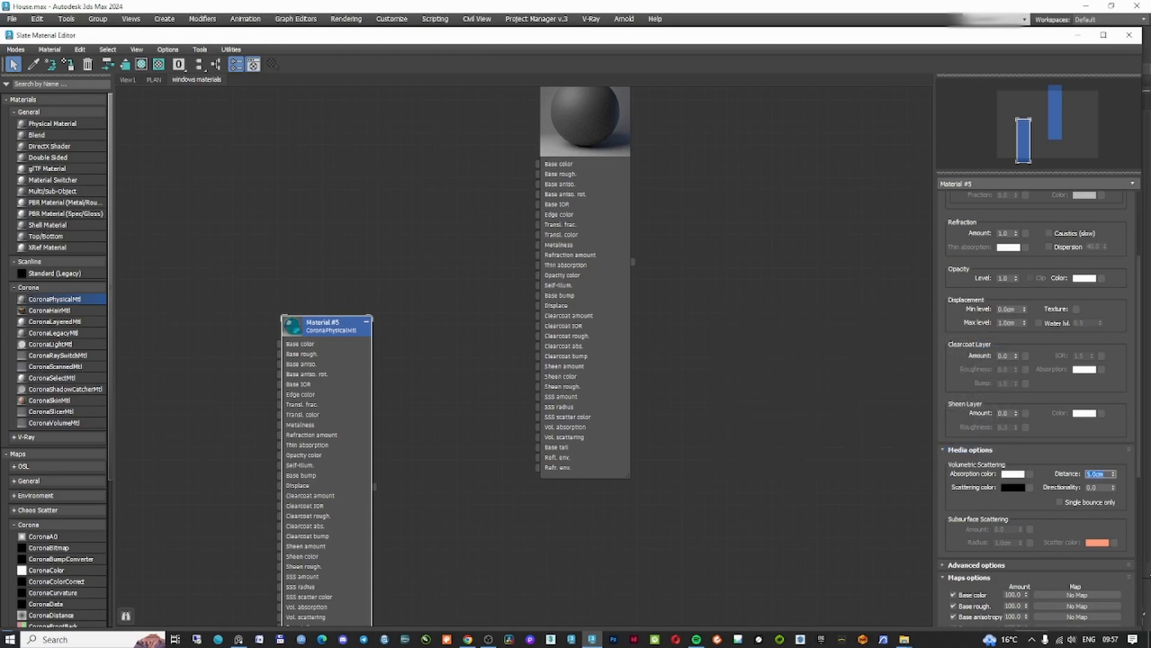
- Build a Multi/Sub-Object material with dark grey in slot 1 and glass in slot 2, and assign it to the frame and pane
middle_drag(374, 355, 429, 301)
scroll(429, 301, down, 7)
drag(415, 291, 490, 384)
click(235, 282)
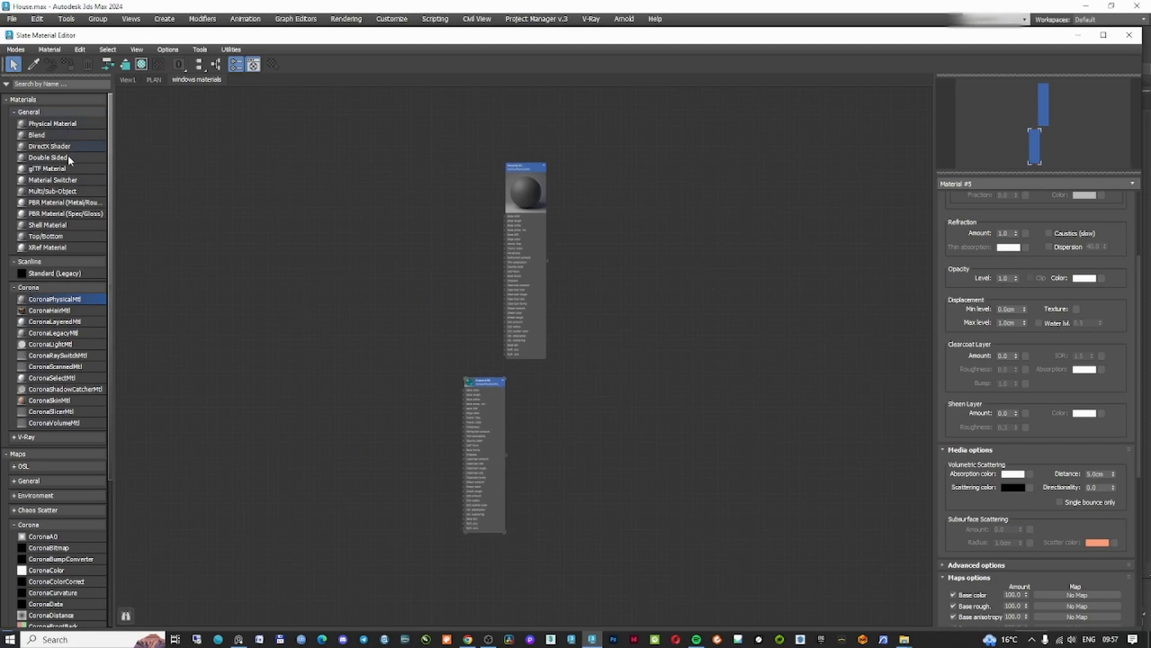
click(54, 190)
drag(511, 230, 586, 301)
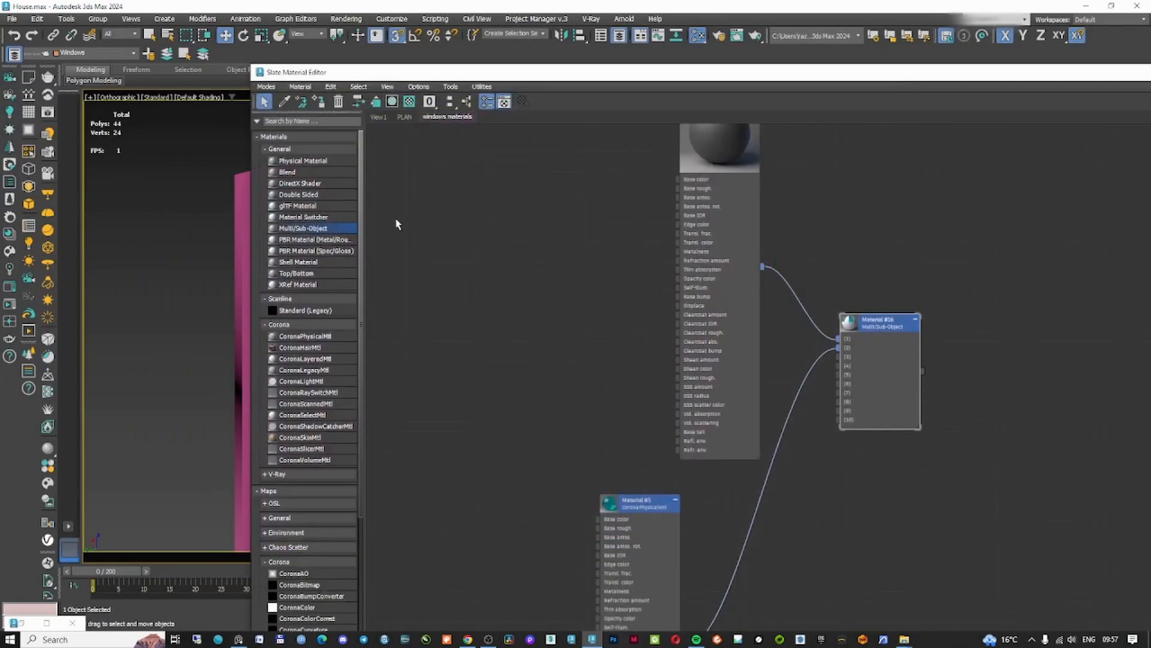
scroll(399, 224, down, 2)
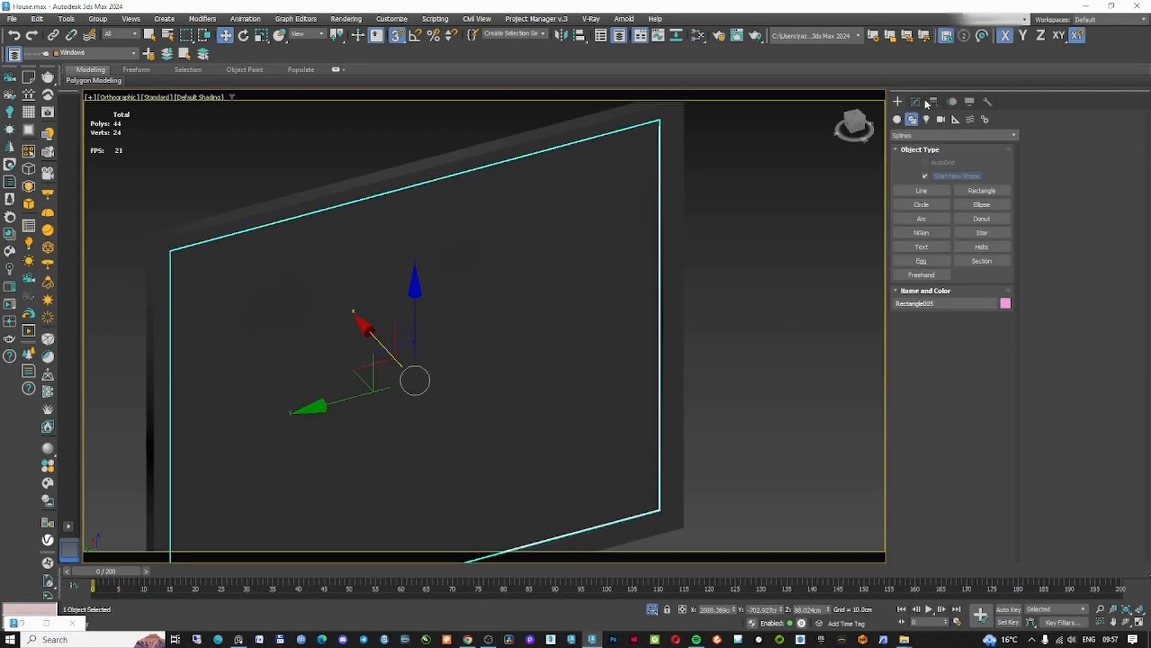
- Add a Material modifier to the glass pane and another to the window frame, using material ID 1 for the frame
click(915, 101)
click(936, 132)
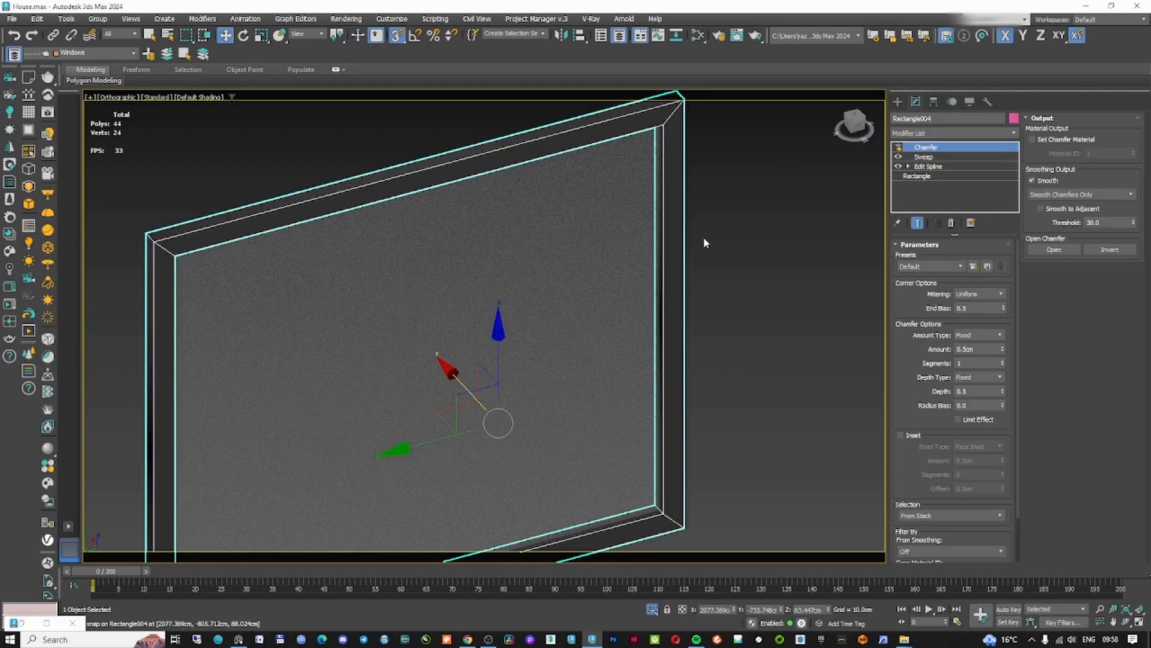
click(958, 135)
text(mat)
key(Return)
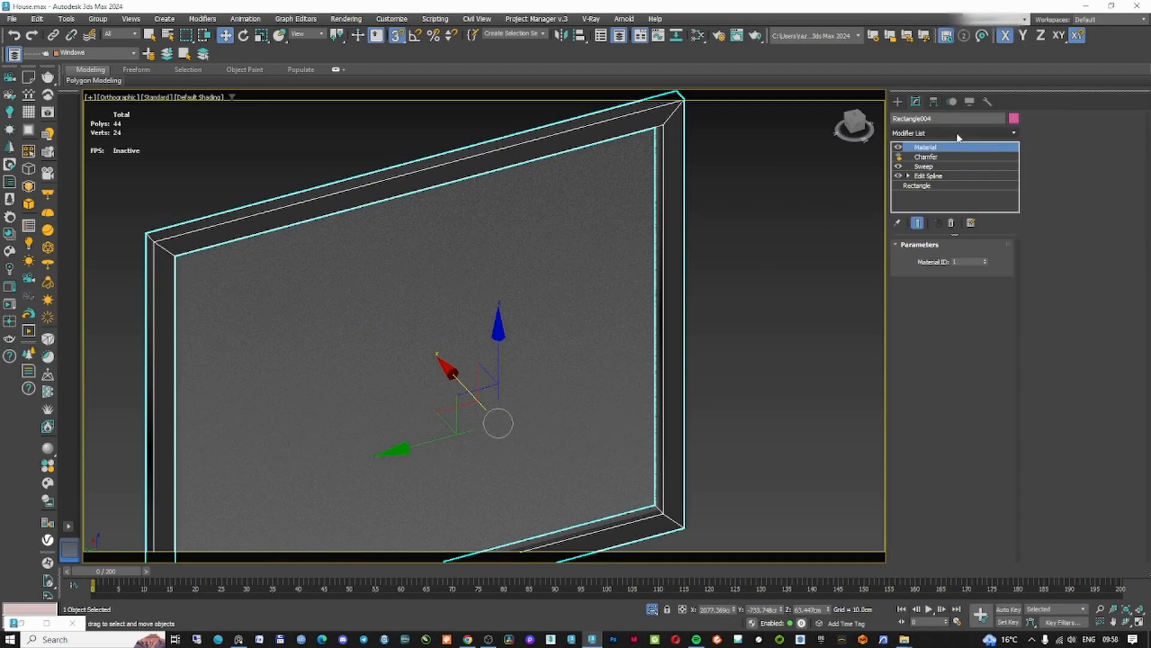
- Reorder the frame's modifier stack so that Chamfer sits above the Material modifier
scroll(705, 269, down, 3)
click(722, 260)
click(659, 254)
scroll(697, 209, up, 3)
click(700, 207)
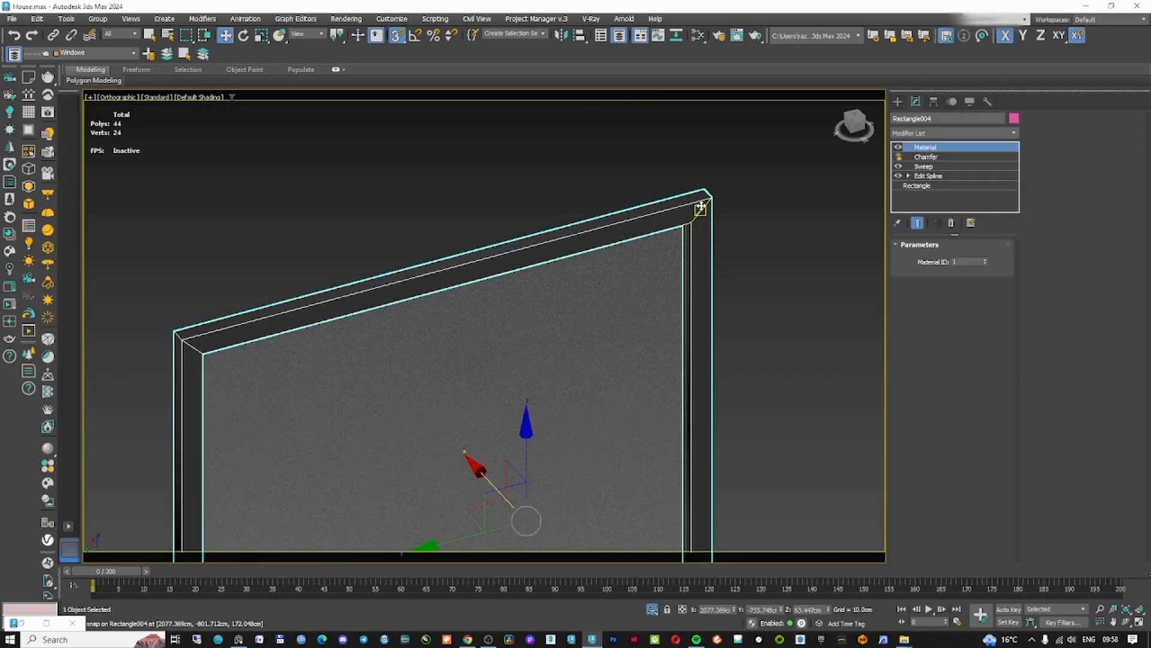
scroll(699, 210, down, 5)
scroll(655, 247, up, 5)
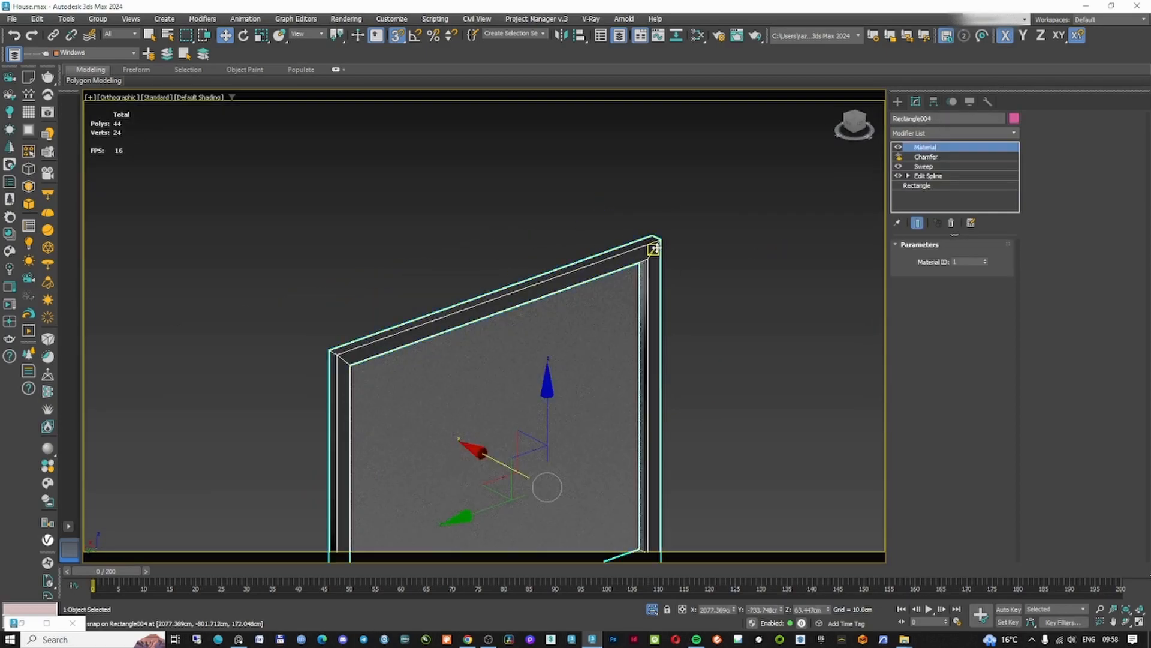
click(928, 147)
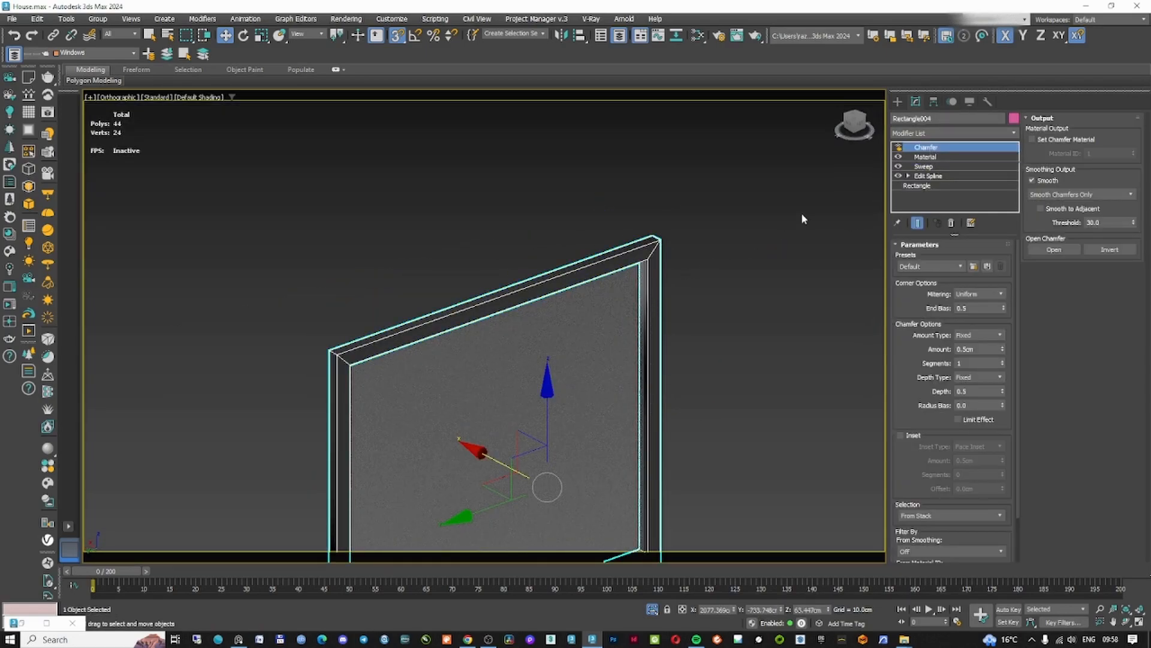
- Add an Edit Poly modifier to the window frame and attach the glass pane to it
click(924, 133)
key(e)
key(Return)
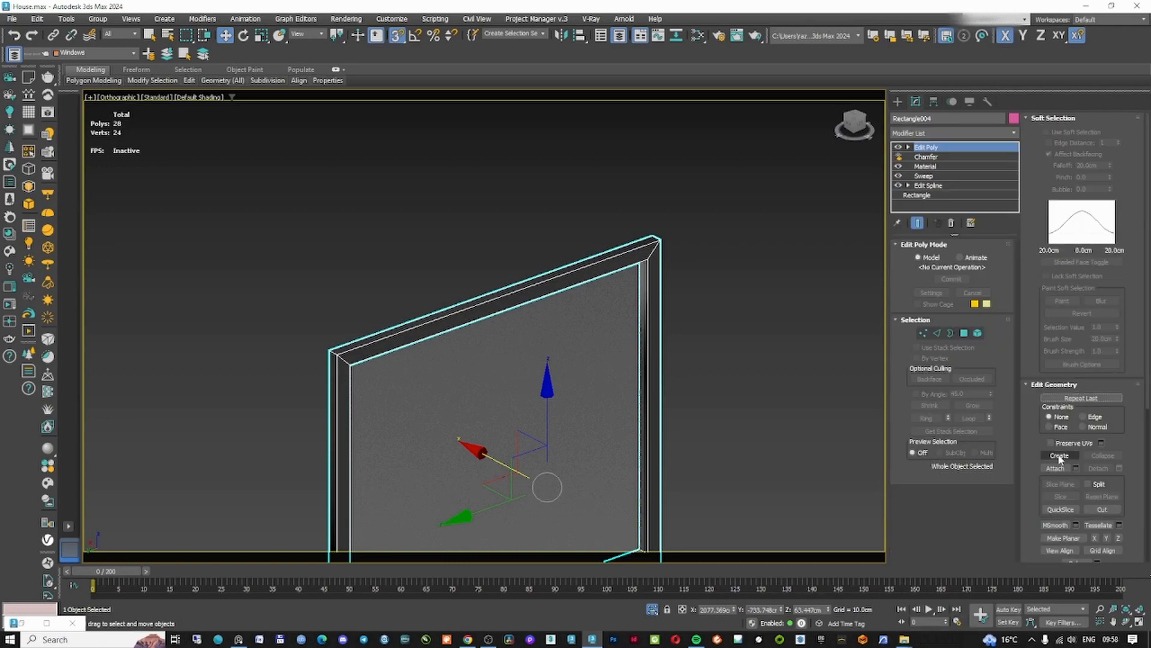
click(1057, 466)
click(551, 415)
right_click(552, 415)
- Exit isolation and copy the finished window to the neighbouring ground-floor opening on the long facade
click(677, 297)
click(636, 313)
scroll(625, 321, down, 4)
key(alt+q)
scroll(625, 327, down, 3)
alt+middle_drag(625, 326, 660, 359)
shift+drag(654, 361, 475, 334)
click(577, 369)
- Rotate the copied window about Z so that it runs parallel to the long facade
right_click(482, 342)
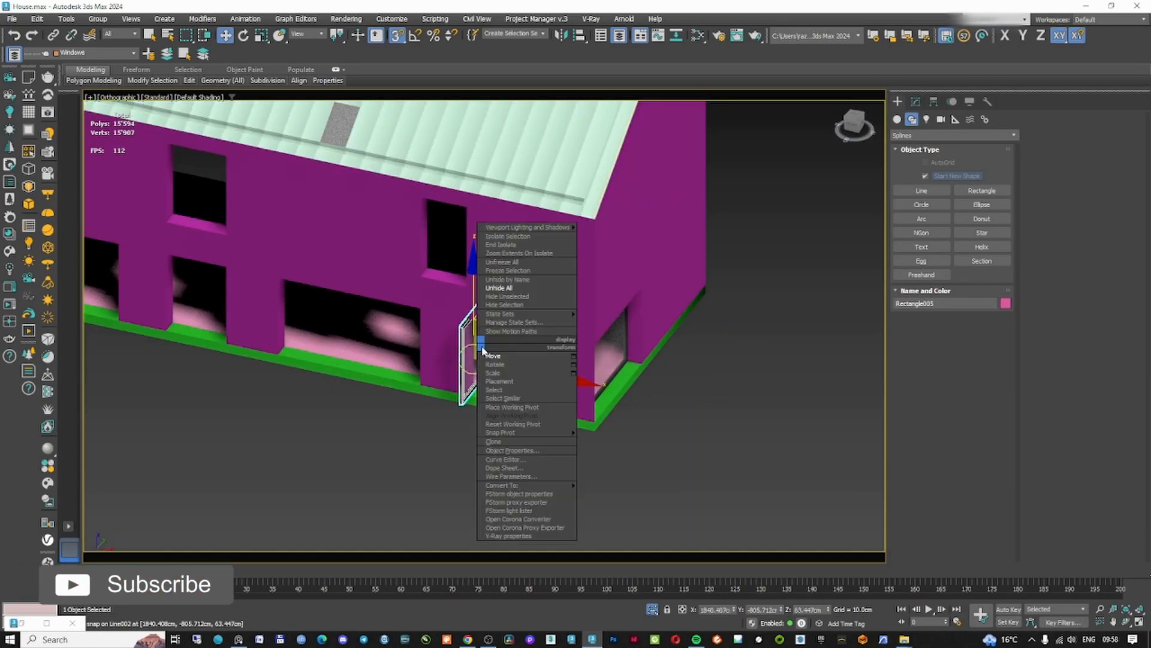
click(496, 367)
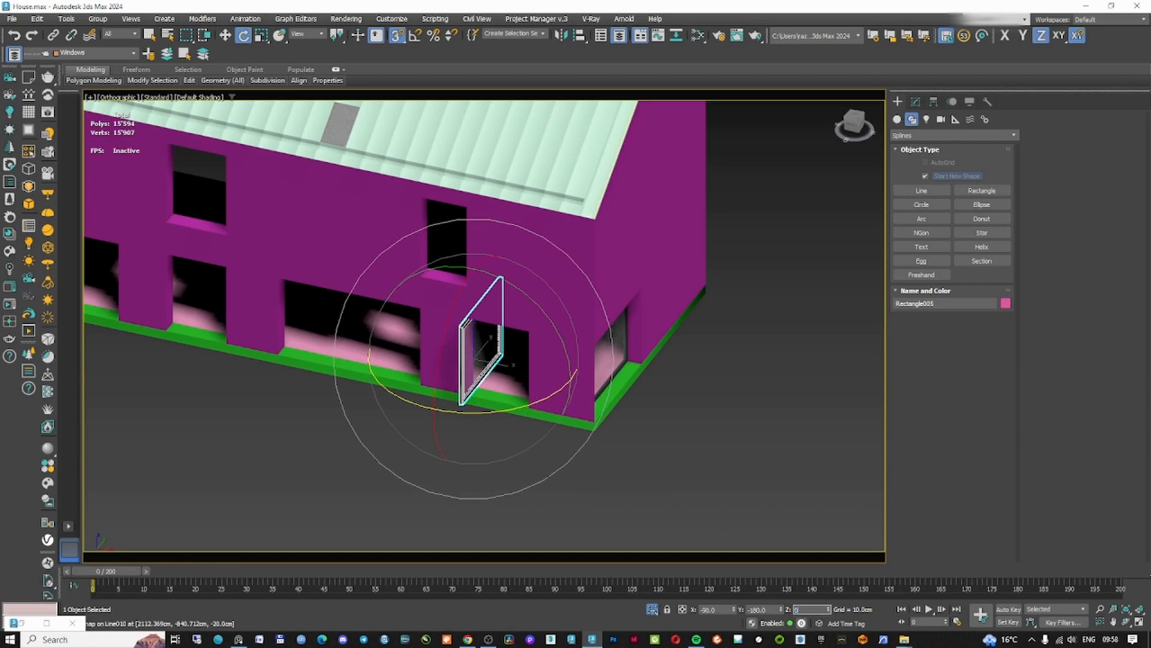
scroll(600, 413, up, 2)
right_click(507, 381)
alt+middle_drag(599, 413, 444, 389)
click(522, 390)
key(F3)
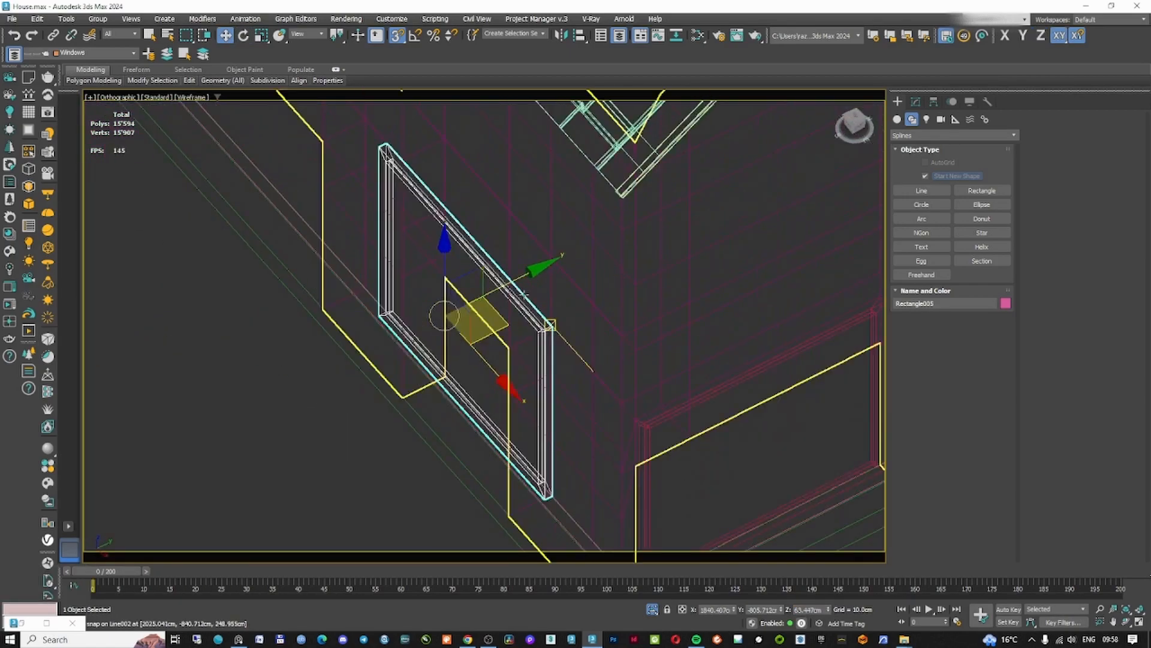
scroll(393, 305, up, 4)
scroll(389, 316, up, 2)
scroll(542, 486, down, 4)
key(F3)
mouse_move(542, 485)
alt+middle_down()
mouse_move(624, 429)
mouse_move(595, 417)
alt+middle_up()
- Isolate the copied window with the wall in Front view and move it along X, snapping its side to the opening's edge
ctrl+click(690, 385)
key(alt+q)
key(f)
click(780, 436)
scroll(776, 399, up, 5)
middle_drag(761, 393, 738, 439)
key(F3)
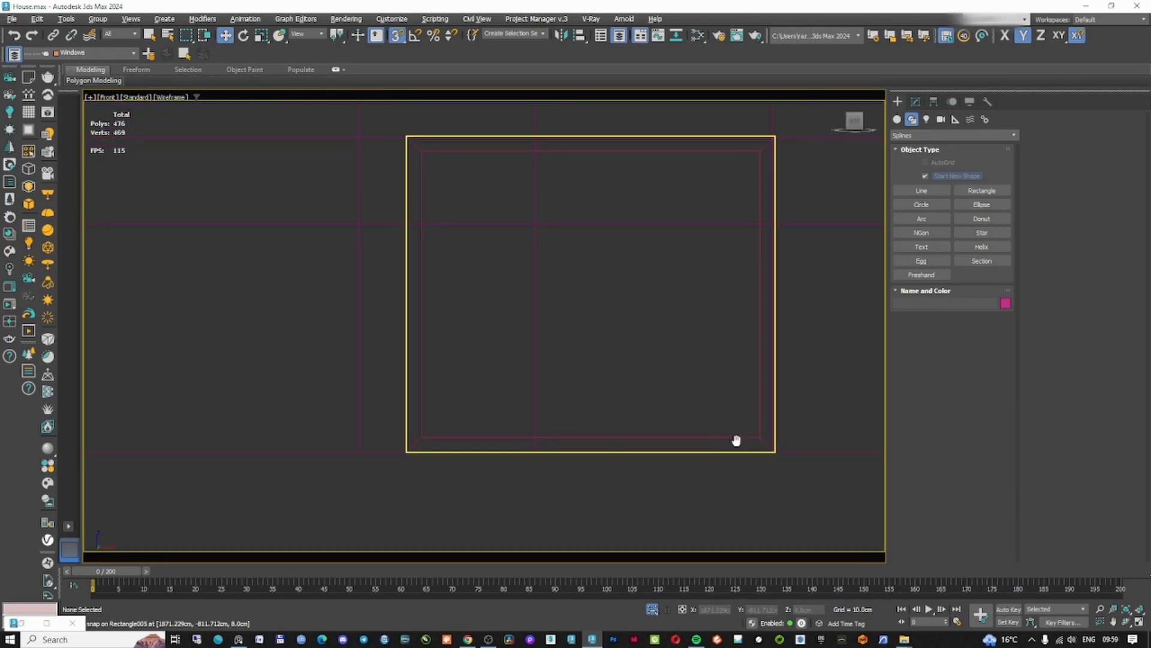
click(737, 439)
key(F5)
scroll(785, 439, up, 2)
scroll(705, 446, down, 3)
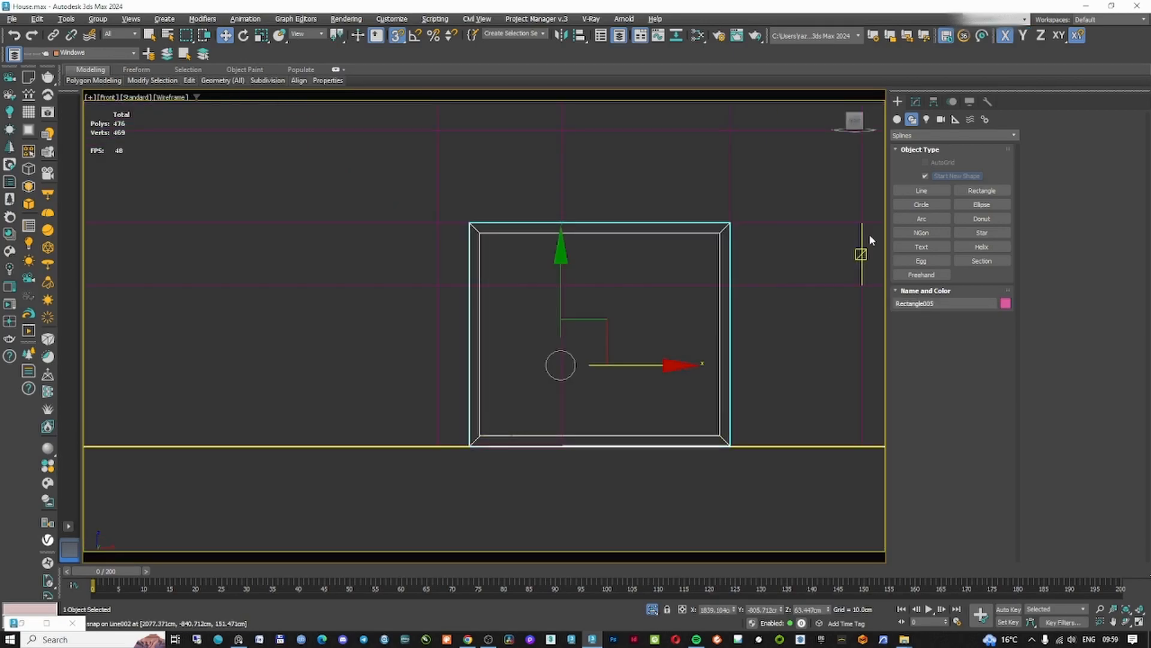
- Move the isolated window's side vertices along X to snap the frame to the ground-floor opening's edge
click(915, 103)
click(925, 331)
drag(405, 175, 510, 477)
scroll(526, 290, up, 1)
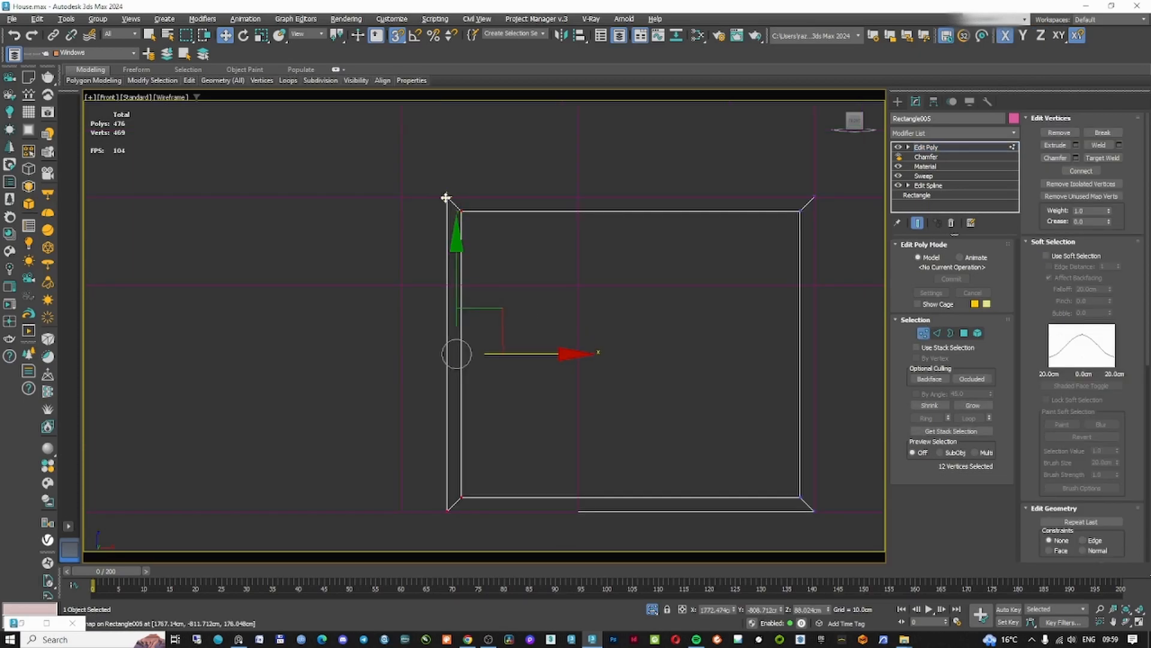
key(F3)
scroll(669, 224, down, 4)
click(924, 336)
- Copy the fitted window along X to the neighbouring wide ground-floor opening and stretch its side vertices to the opening's edges
middle_drag(681, 284, 688, 320)
shift+drag(646, 323, 489, 340)
key(Return)
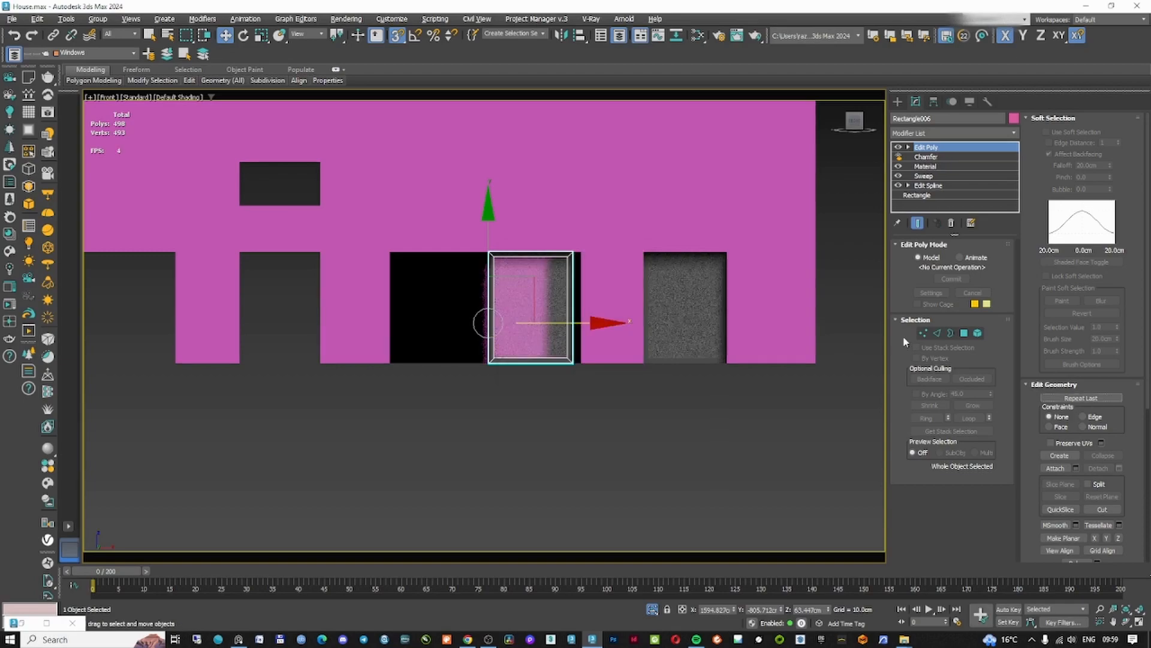
click(923, 332)
key(F3)
scroll(560, 288, up, 4)
drag(338, 162, 450, 471)
drag(683, 270, 285, 270)
key(F3)
scroll(720, 308, down, 6)
click(924, 333)
- Copy the wide window along X to the following narrower ground-floor opening and fit its side vertices to the wall edges
mouse_move(709, 348)
shift+mouse_down()
mouse_move(524, 308)
mouse_move(339, 312)
shift+mouse_up()
key(Return)
click(924, 333)
key(F3)
drag(510, 443, 393, 442)
drag(752, 443, 622, 442)
click(923, 332)
- Copy that window to the next wide opening on the long facade and snap its side vertices to both edges
shift+drag(645, 365, 481, 365)
key(Return)
click(923, 333)
scroll(240, 413, up, 4)
drag(519, 398, 481, 398)
drag(678, 398, 718, 398)
key(F3)
scroll(646, 378, down, 5)
click(898, 101)
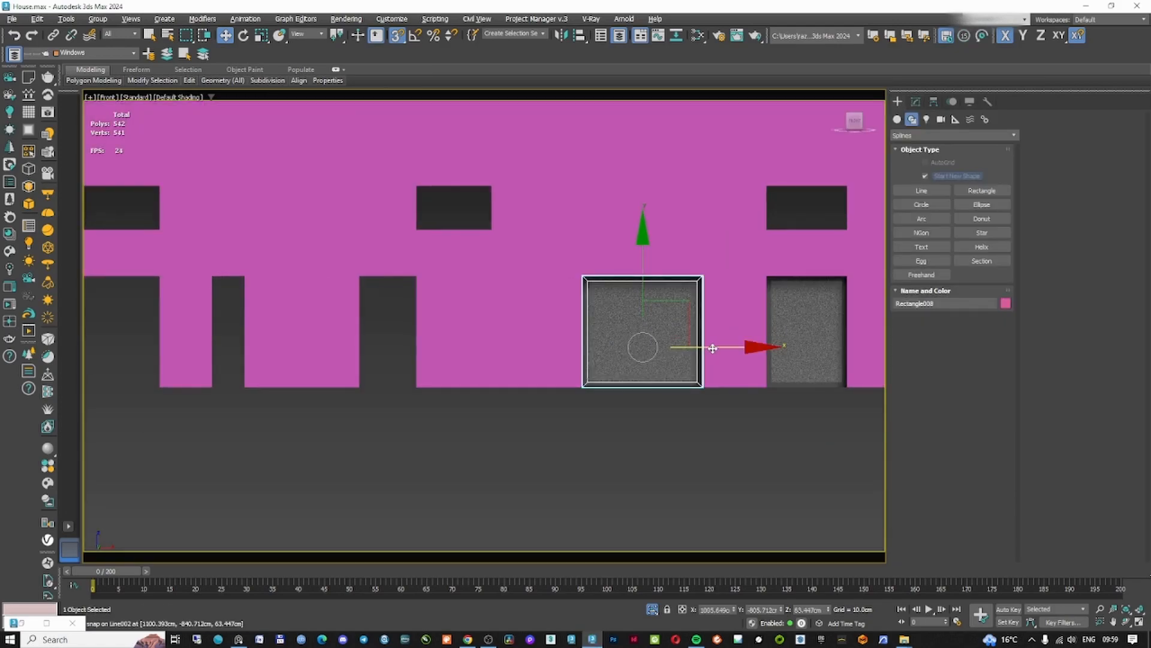
- Copy the wide window to the adjacent narrow ground-floor opening and shrink its width by moving the side vertices
shift+drag(708, 346, 484, 347)
key(Return)
key(1)
key(F3)
scroll(496, 448, up, 5)
drag(472, 446, 495, 448)
scroll(496, 448, down, 5)
drag(617, 419, 630, 419)
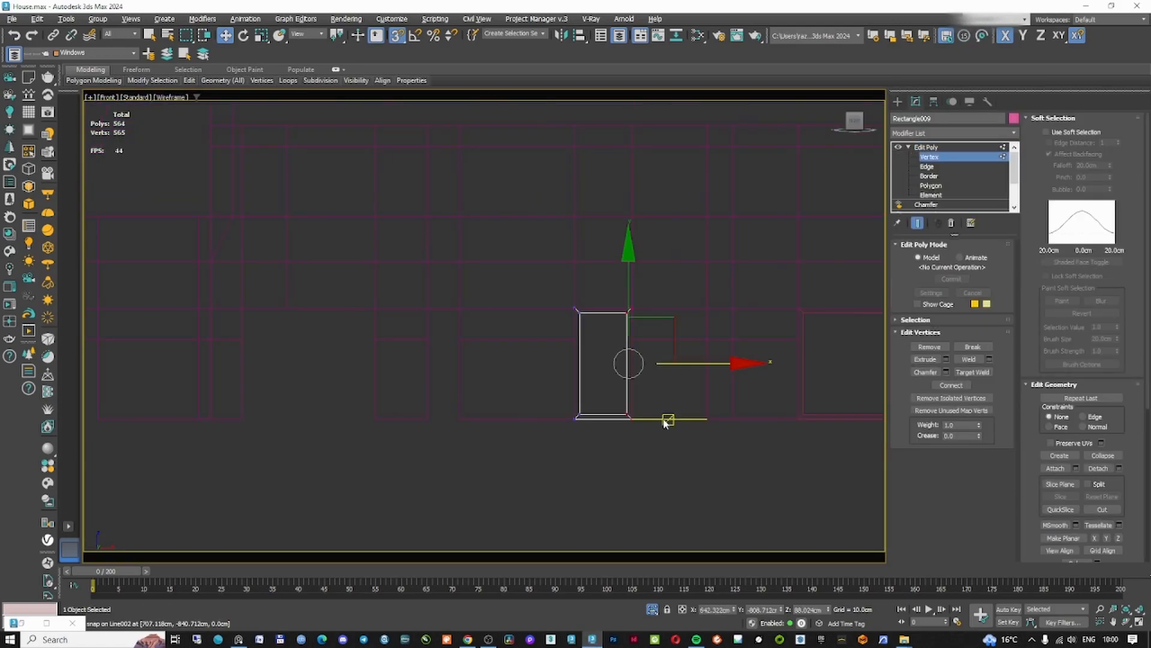
click(898, 101)
- Copy the narrow window along X to the narrowest ground-floor opening and fit its side vertices to that opening
shift+drag(740, 393, 568, 393)
click(915, 101)
key(1)
scroll(473, 439, up, 4)
mouse_move(414, 424)
mouse_down()
mouse_move(400, 421)
mouse_move(469, 427)
mouse_up()
click(926, 146)
scroll(682, 406, down, 4)
- Copy the narrowest window to the wider opening beside it and stretch its side vertices to the opening's edges
shift+drag(656, 358, 448, 358)
key(Return)
click(929, 156)
drag(592, 416, 660, 416)
drag(590, 281, 445, 282)
click(897, 101)
key(F3)
alt+middle_drag(540, 336, 606, 366)
- Copy the last window along X to the long corner opening at the facade's end and snap it in Front view
shift+drag(642, 360, 398, 374)
key(Return)
key(F3)
scroll(396, 388, up, 5)
mouse_move(630, 396)
mouse_down()
mouse_move(533, 409)
mouse_move(546, 401)
mouse_up()
key(f)
key(z)
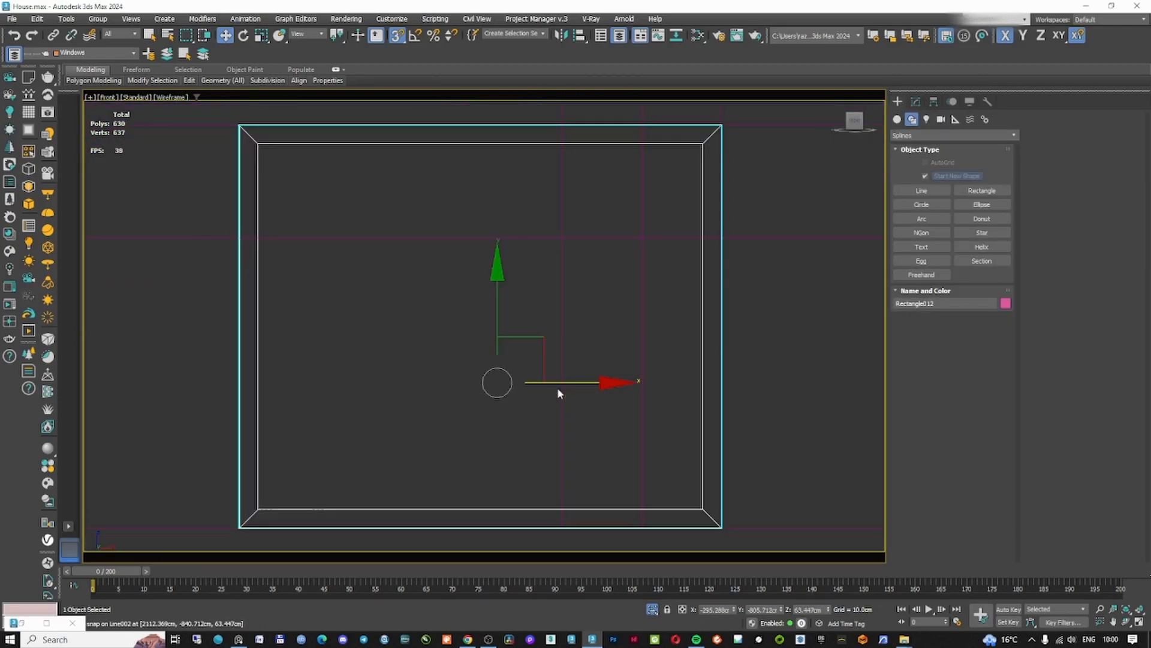
- Stretch the corner window's side vertices along X so the frame spans the corner opening's front side
scroll(556, 389, down, 5)
key(1)
drag(411, 269, 474, 457)
middle_drag(804, 290, 876, 272)
scroll(324, 306, up, 2)
mouse_move(609, 275)
mouse_down()
mouse_move(164, 264)
mouse_move(157, 458)
mouse_up()
key(F3)
scroll(290, 427, down, 5)
mouse_move(290, 427)
alt+middle_down()
mouse_move(353, 443)
mouse_move(332, 436)
alt+middle_up()
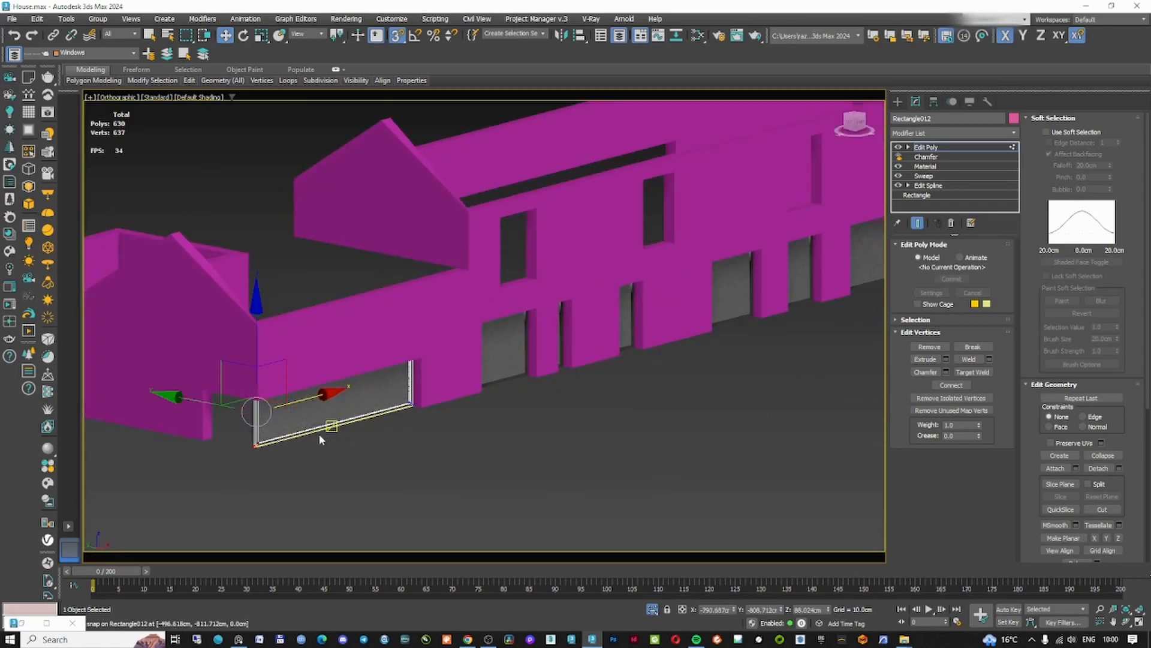
scroll(579, 367, down, 5)
alt+middle_drag(579, 367, 576, 393)
click(897, 101)
- Add a Symmetry modifier to the corner window
middle_drag(348, 402, 384, 370)
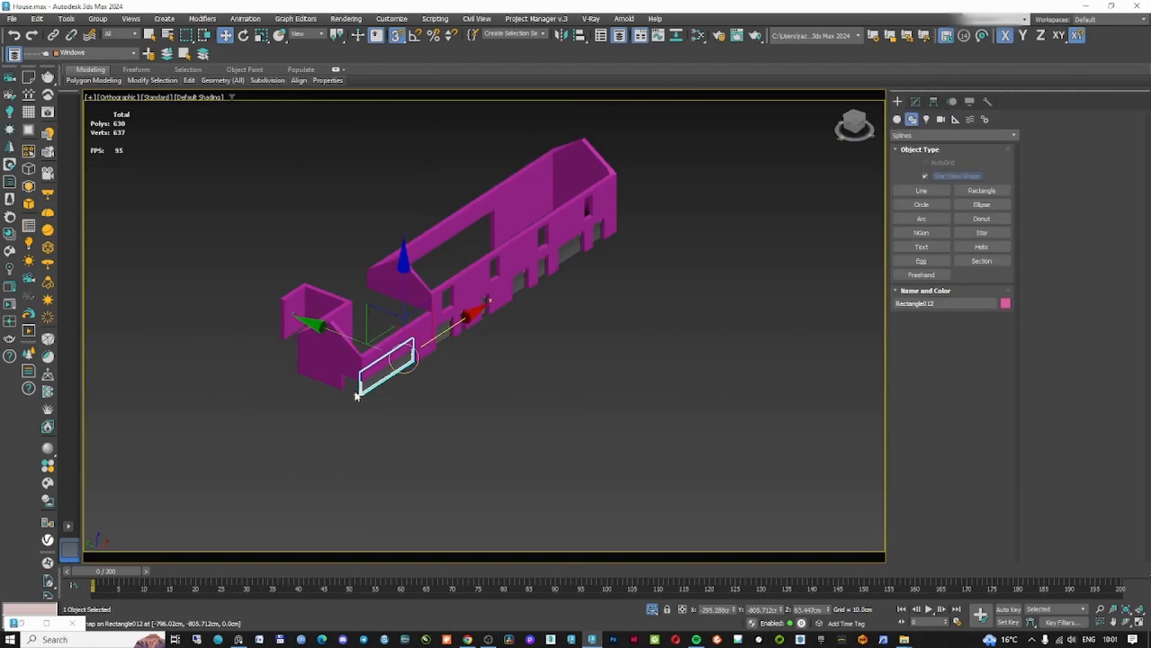
scroll(383, 370, up, 5)
middle_drag(446, 291, 459, 316)
click(915, 101)
click(950, 133)
text(sy)
key(Return)
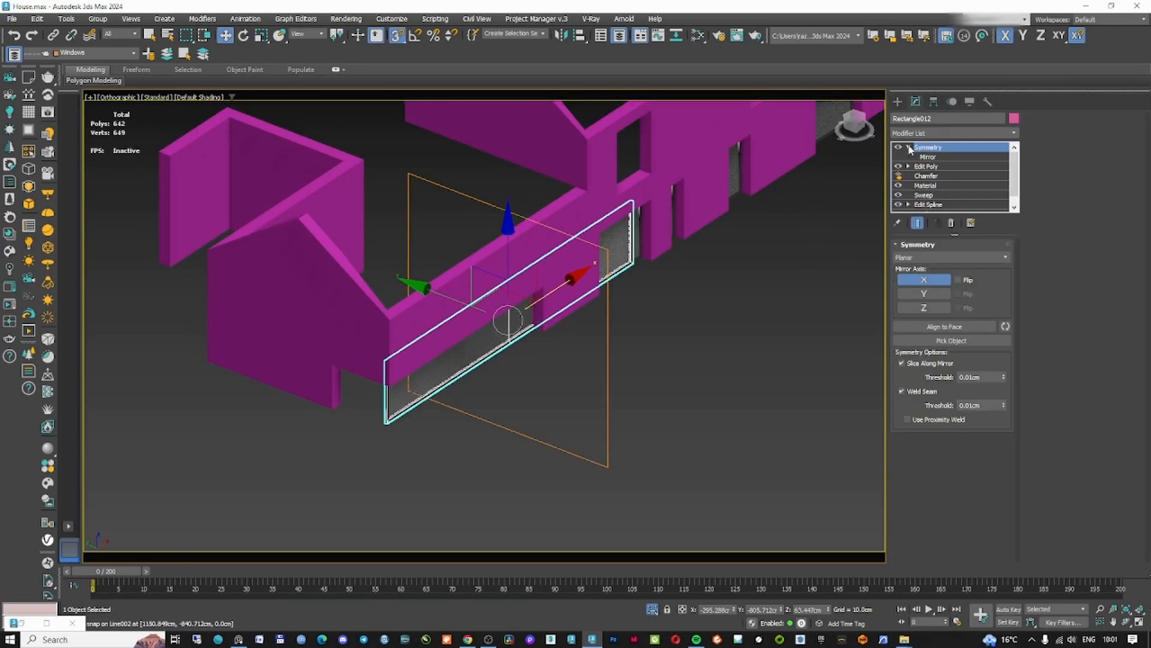
- Rotate the Symmetry modifier's mirror plane diagonally and flip its X mirror axis
click(928, 157)
right_click(638, 305)
click(651, 327)
right_click(496, 350)
click(506, 362)
- Move the mirror plane in Top view onto the window's outer corner to form an L-shaped corner window
key(t)
key(F3)
scroll(474, 320, down, 2)
middle_drag(473, 321, 773, 338)
scroll(778, 341, up, 1)
drag(779, 342, 454, 337)
scroll(454, 337, up, 5)
scroll(497, 376, down, 4)
middle_drag(501, 377, 493, 453)
click(939, 149)
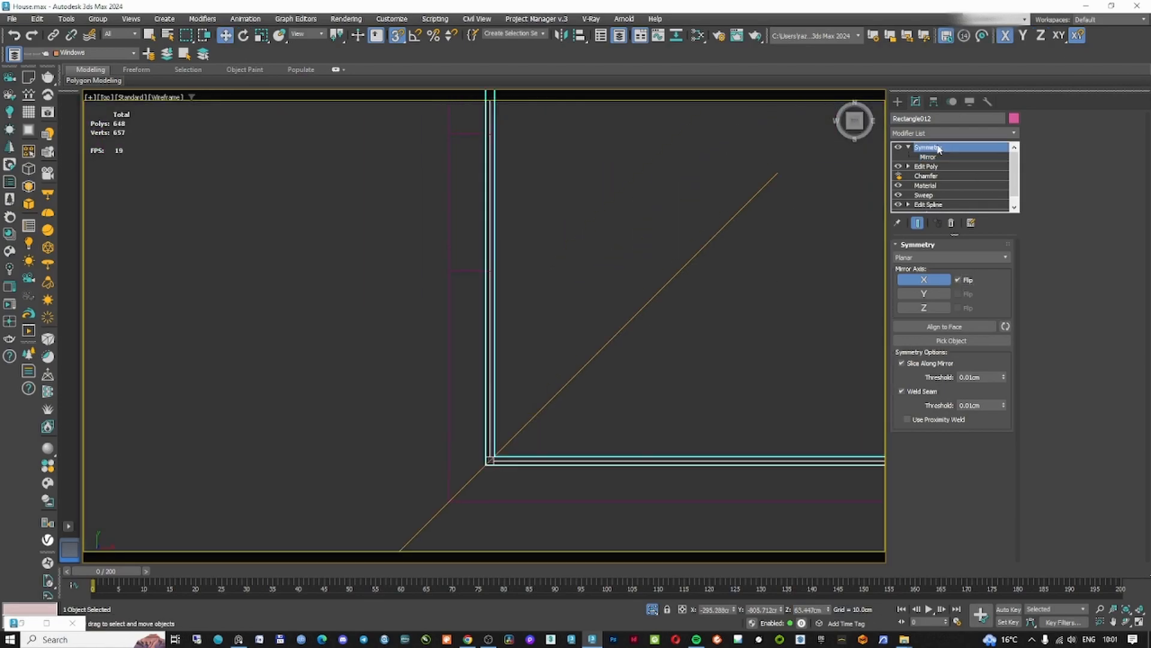
- Add an Edit Poly modifier above Symmetry on the corner window
click(942, 133)
text(ed)
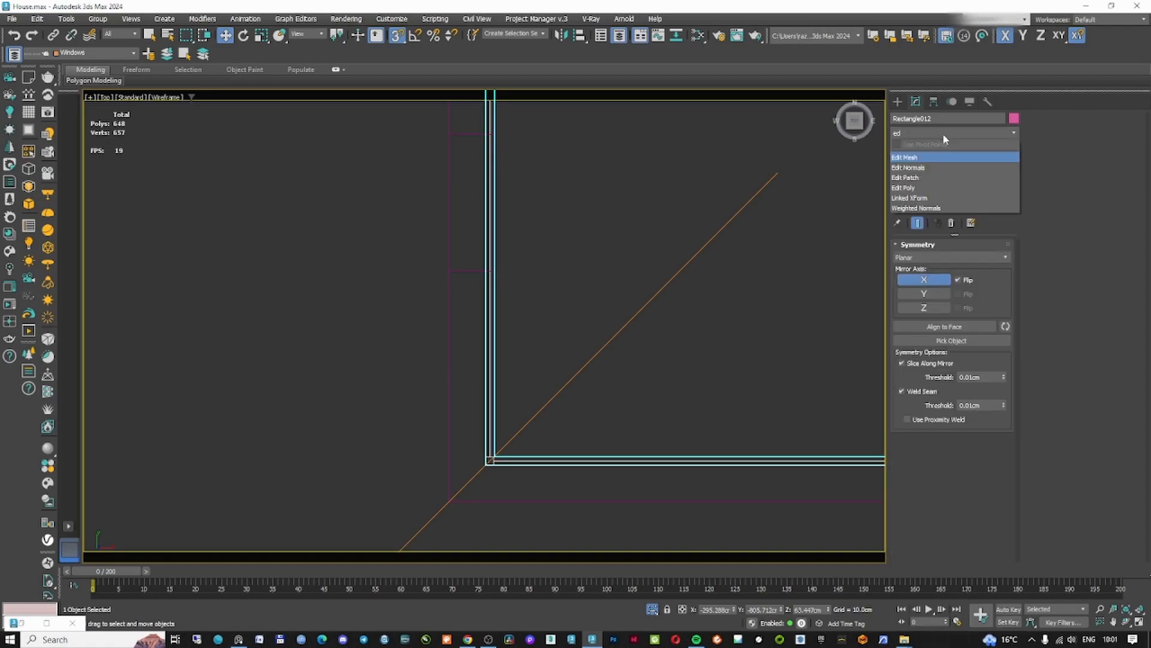
key(Down)
key(Down)
key(Down)
key(Return)
- Move the end vertices of the corner window's mirrored wing to fit the side wall's opening
key(1)
scroll(514, 333, down, 6)
drag(469, 187, 562, 257)
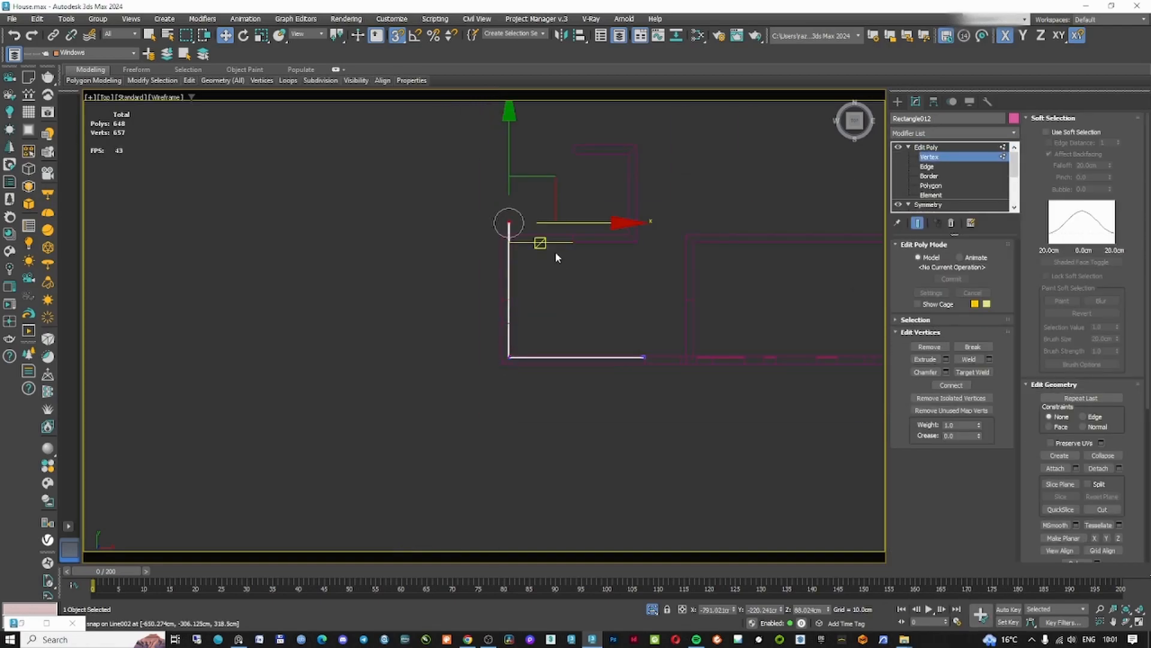
drag(368, 351, 368, 351)
mouse_move(520, 414)
alt+middle_down()
mouse_move(600, 333)
mouse_move(635, 344)
alt+middle_up()
key(F3)
click(928, 157)
click(897, 102)
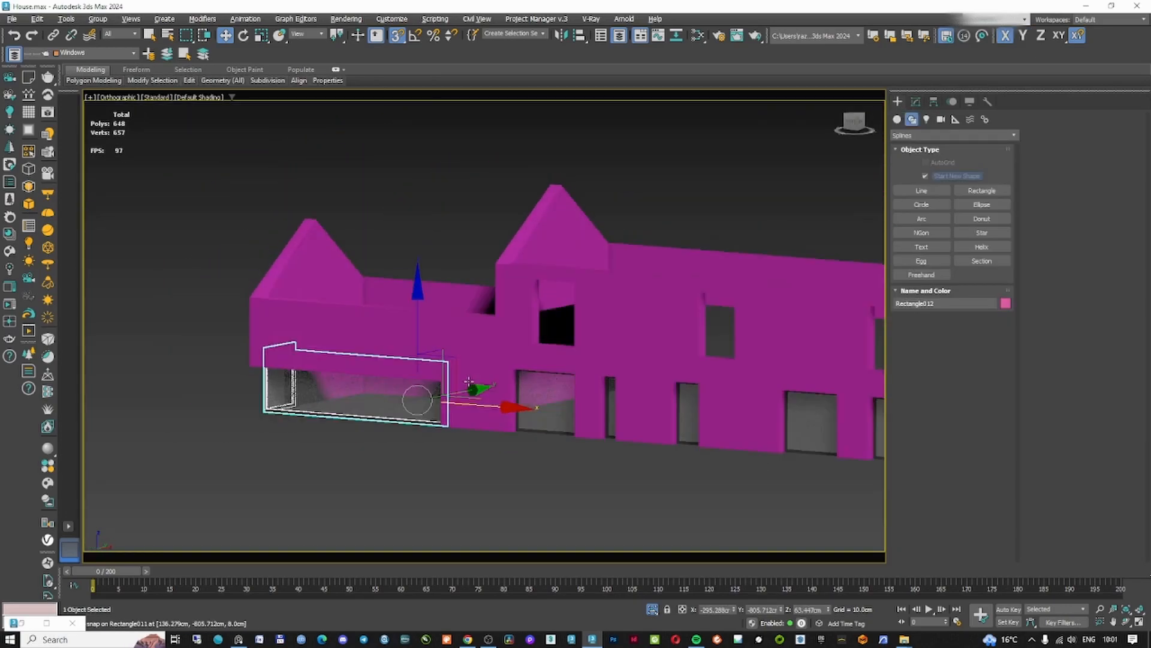
- Create a new material editor view named brick material
key(m)
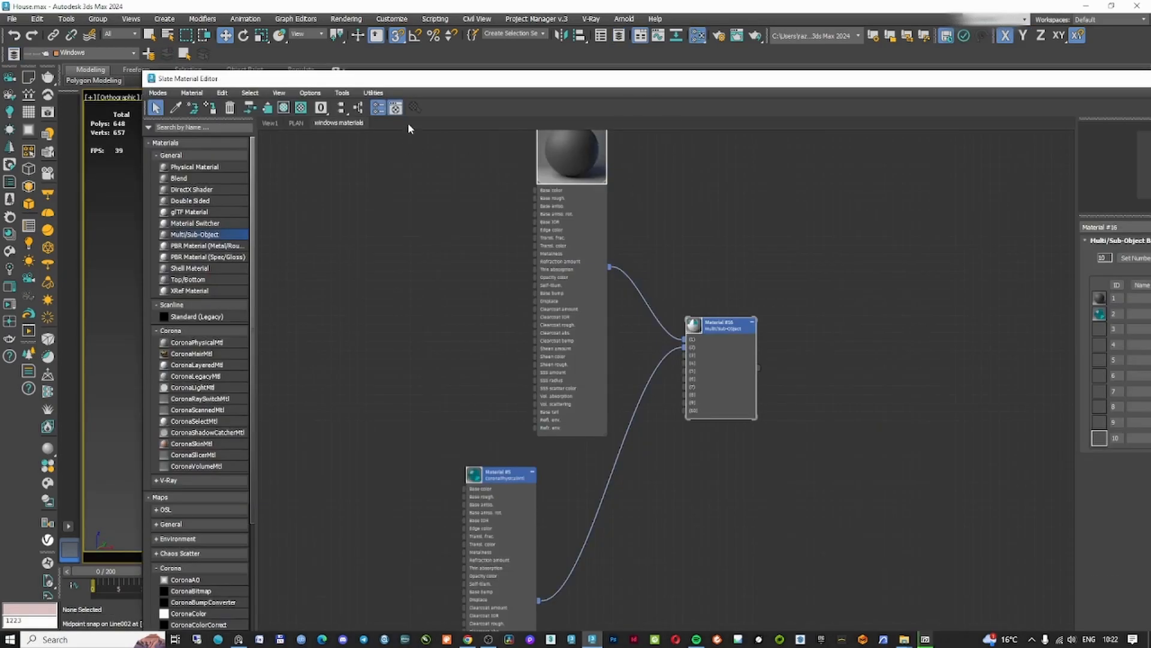
right_click(441, 123)
click(442, 130)
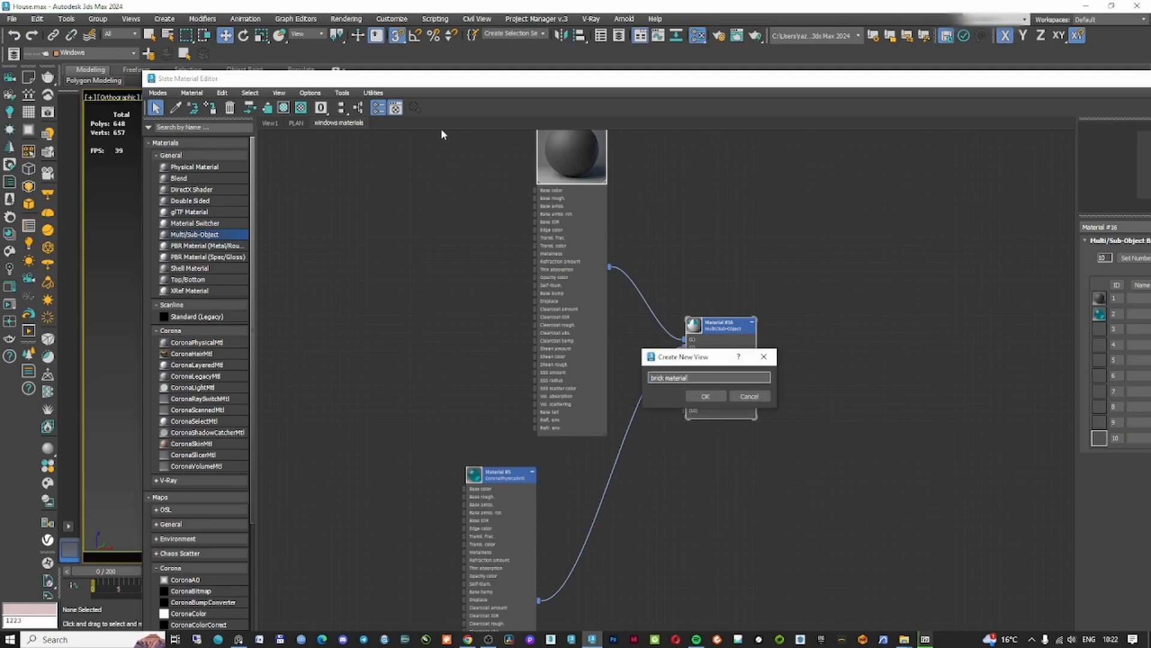
key(Return)
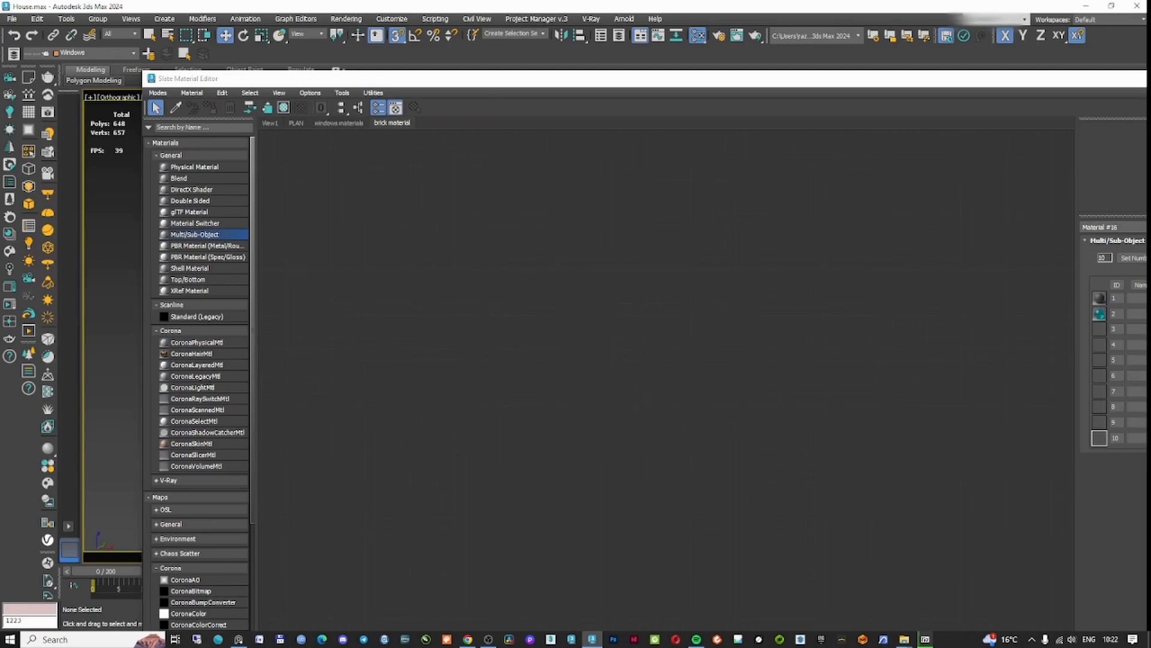
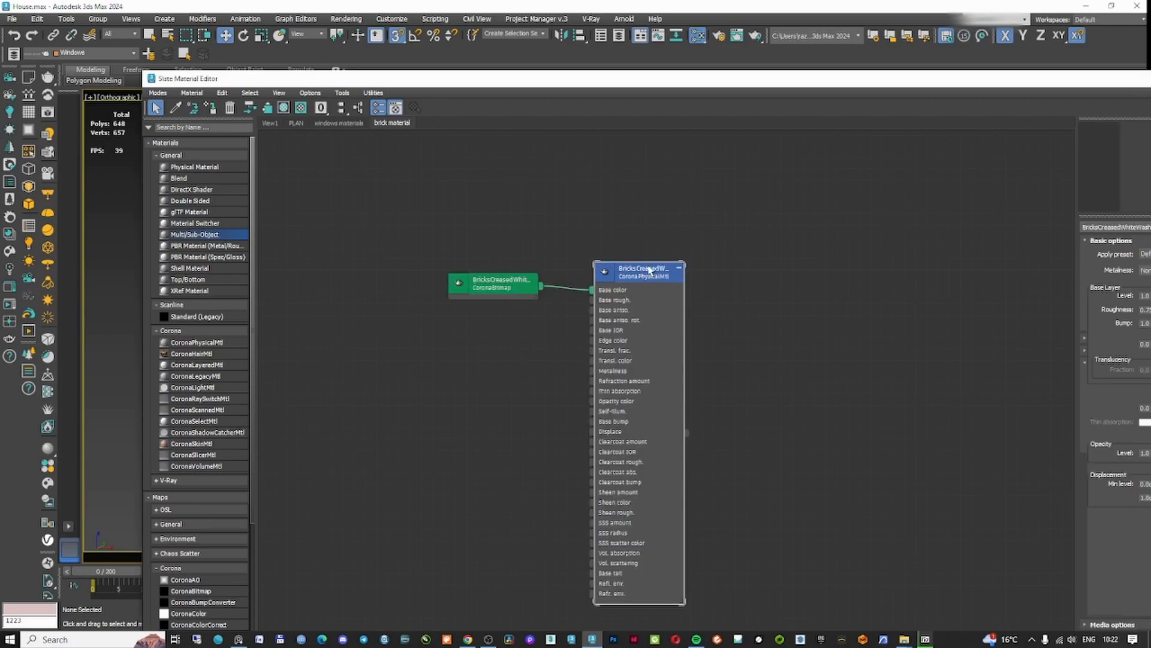
- Open the BricksCreasedWhiteWashed001 colour bitmap's settings and examine the brick texture image
scroll(496, 278, up, 4)
double_click(496, 280)
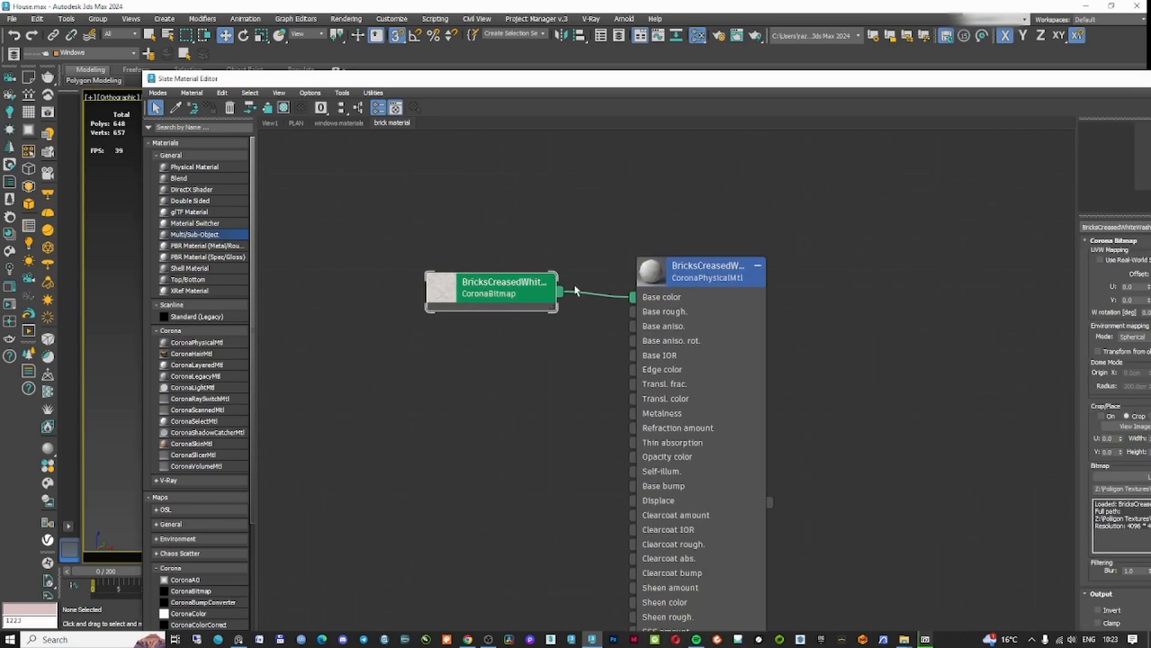
double_click(1044, 84)
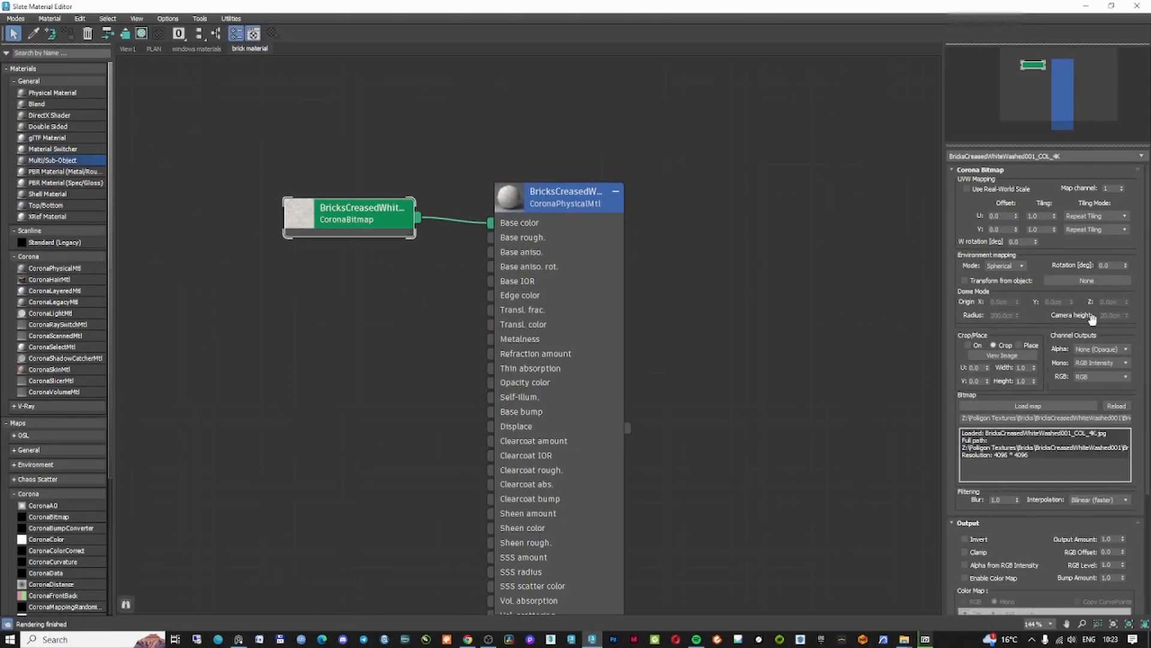
scroll(1023, 346, down, 2)
click(1012, 334)
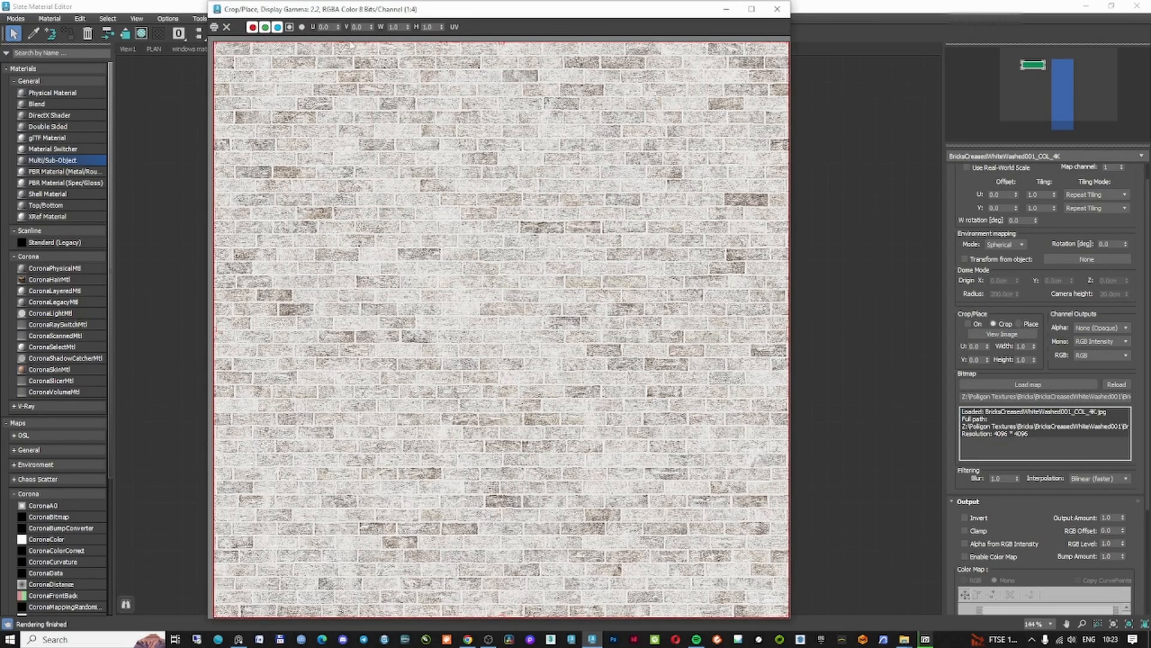
click(776, 11)
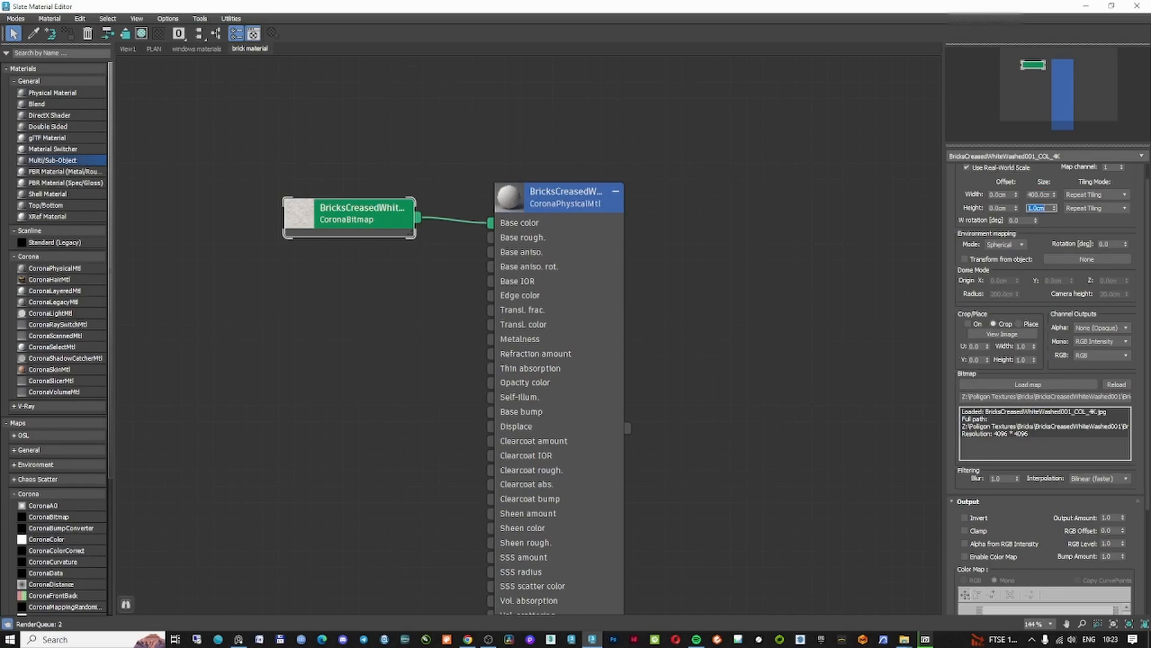
- Set the brick bitmap to real-world scale with a 400 cm width and assign the brick material to the house walls
drag(547, 198, 594, 196)
double_click(623, 6)
click(386, 207)
drag(1054, 245, 1054, 245)
click(519, 82)
key(m)
click(538, 186)
- Add a UVW Map modifier to the walls using Box mapping and Real-World Map Size
click(555, 240)
click(916, 102)
click(941, 133)
text(uv)
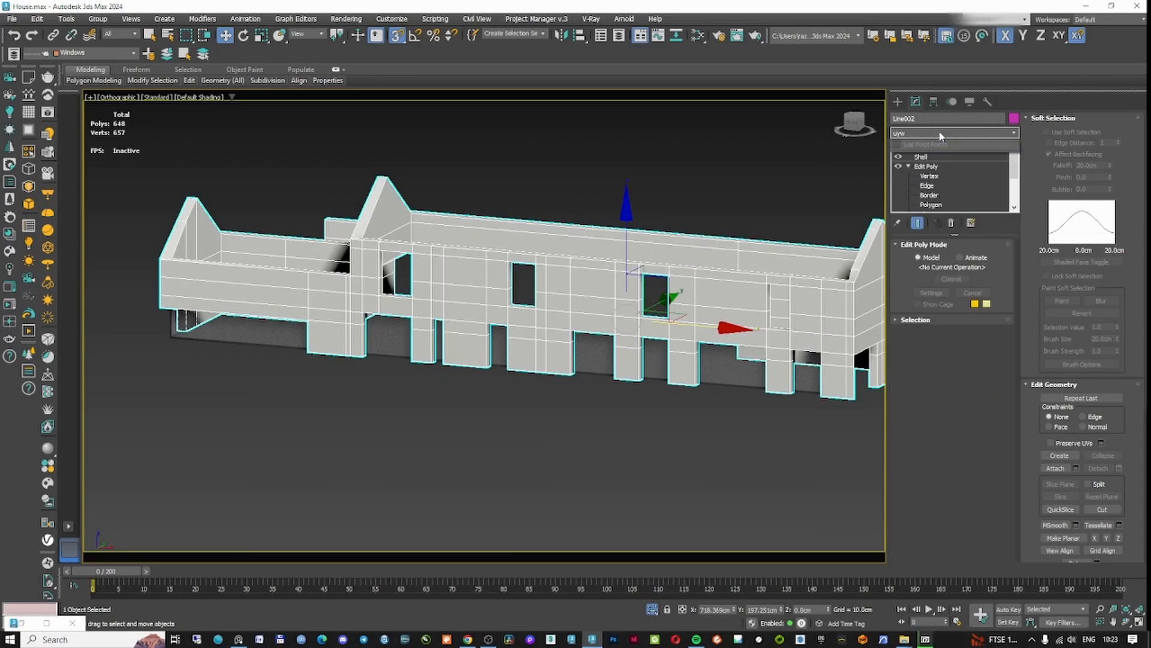
click(924, 198)
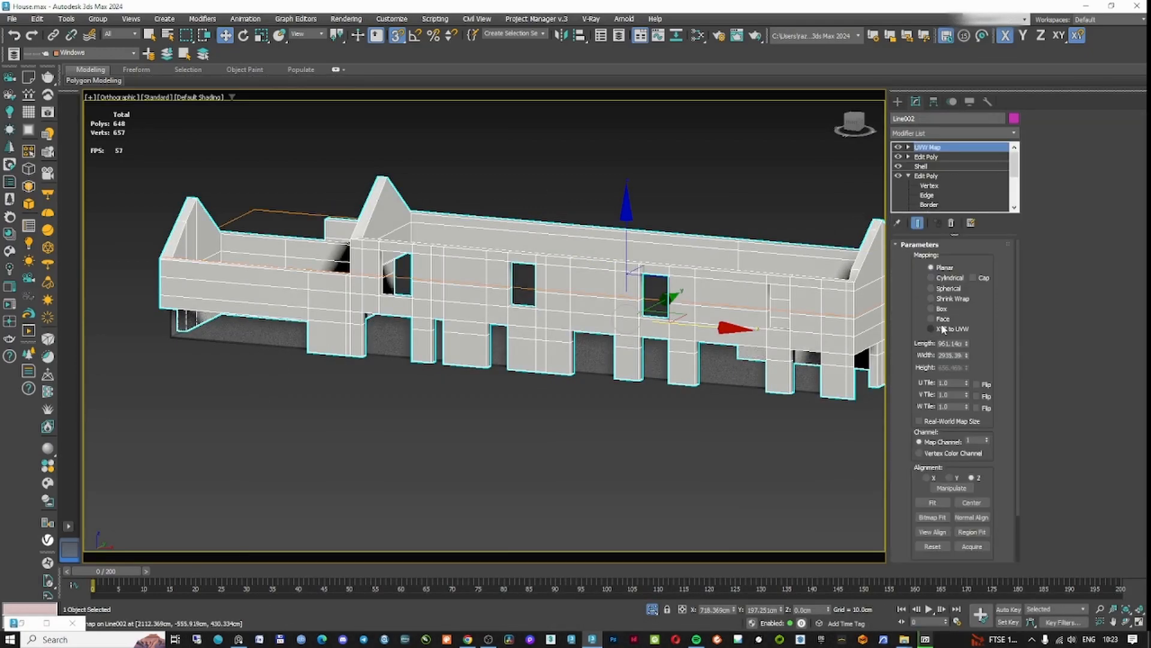
click(934, 420)
scroll(694, 354, up, 10)
middle_drag(855, 354, 554, 246)
scroll(694, 354, down, 7)
scroll(660, 308, down, 3)
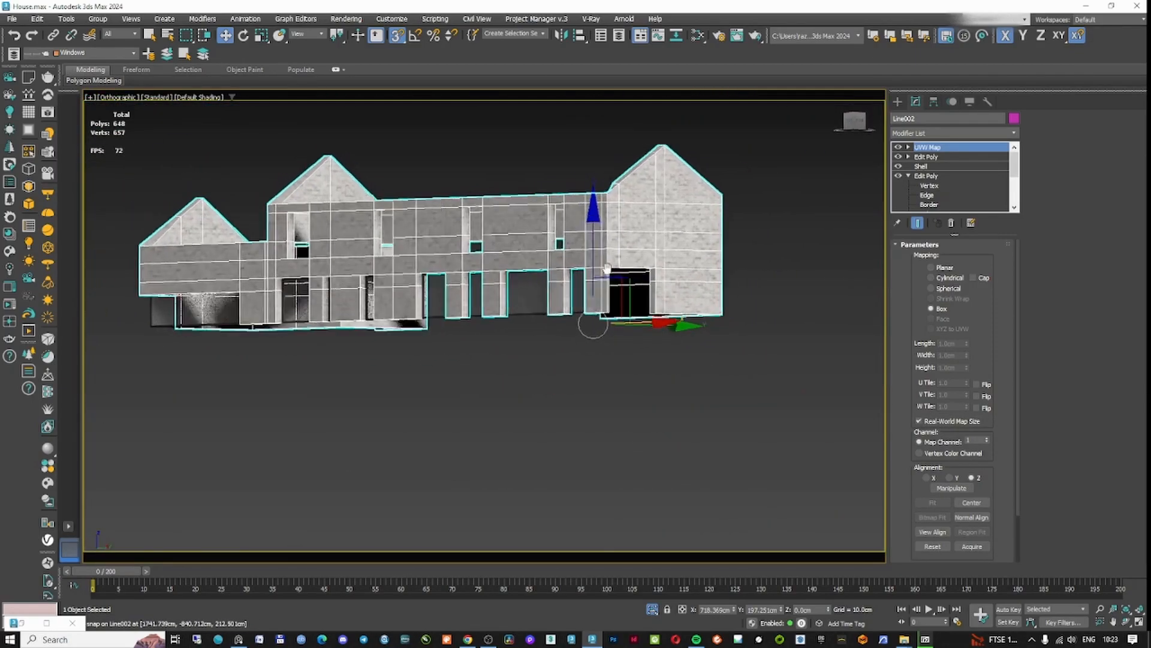
- Set the brick bitmap's real-world width and height to 300 cm and check the brick scale on the walls
scroll(685, 243, up, 10)
scroll(685, 242, down, 6)
scroll(653, 275, down, 2)
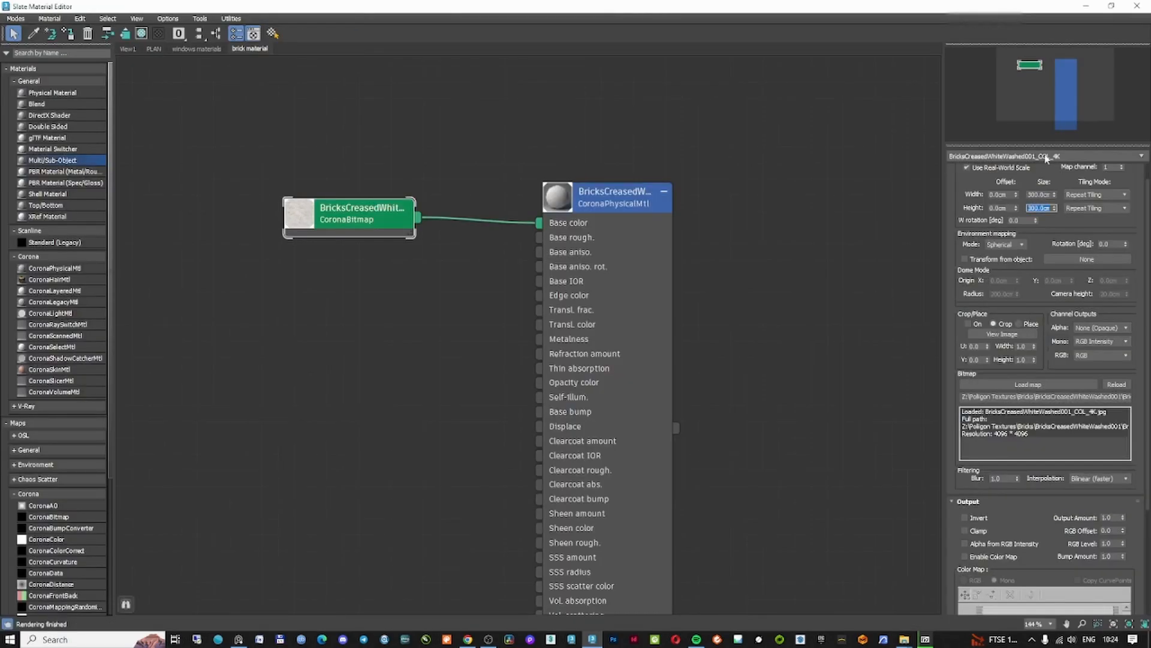
click(1085, 6)
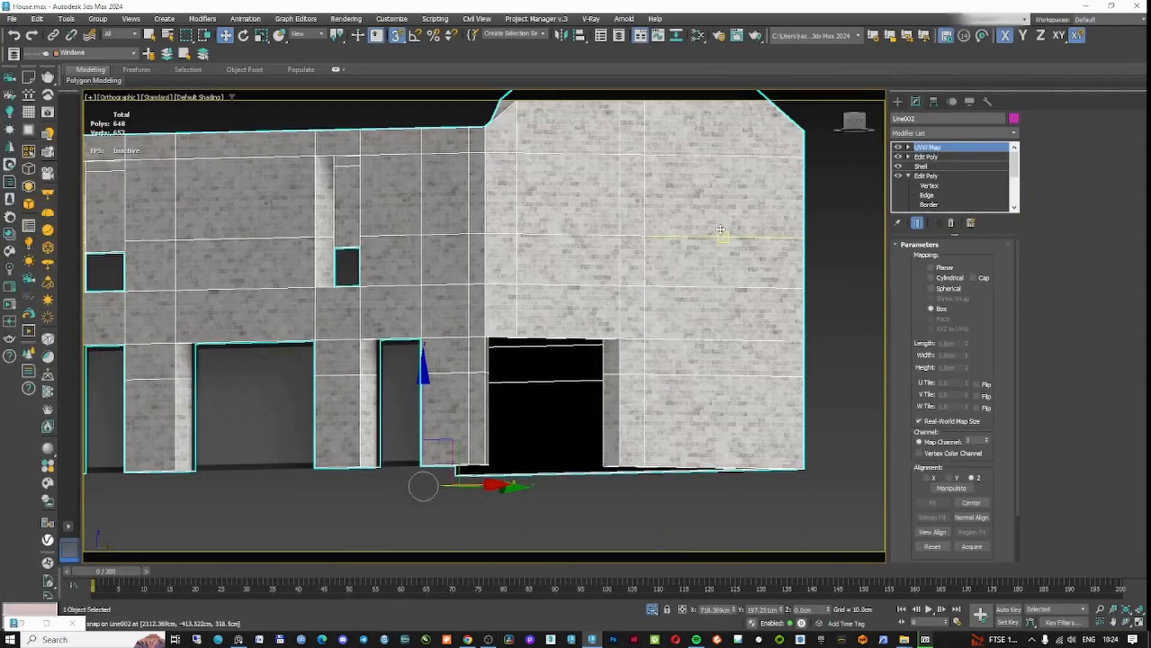
middle_drag(722, 239, 665, 255)
click(812, 272)
scroll(499, 323, up, 6)
scroll(499, 322, down, 6)
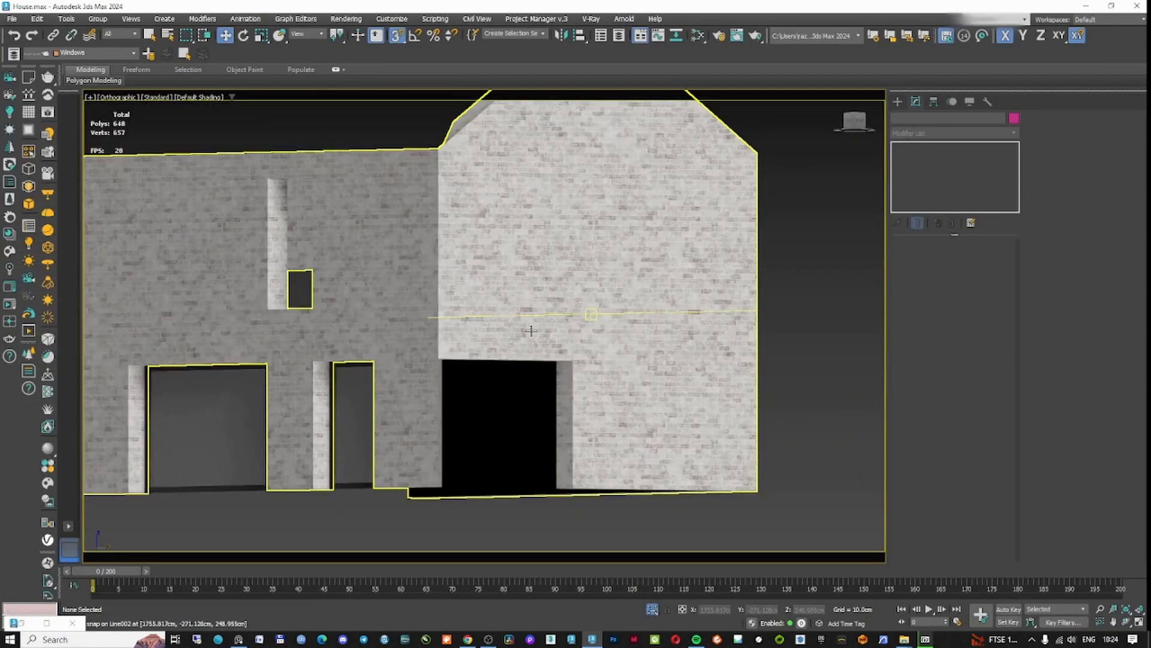
middle_drag(518, 325, 502, 314)
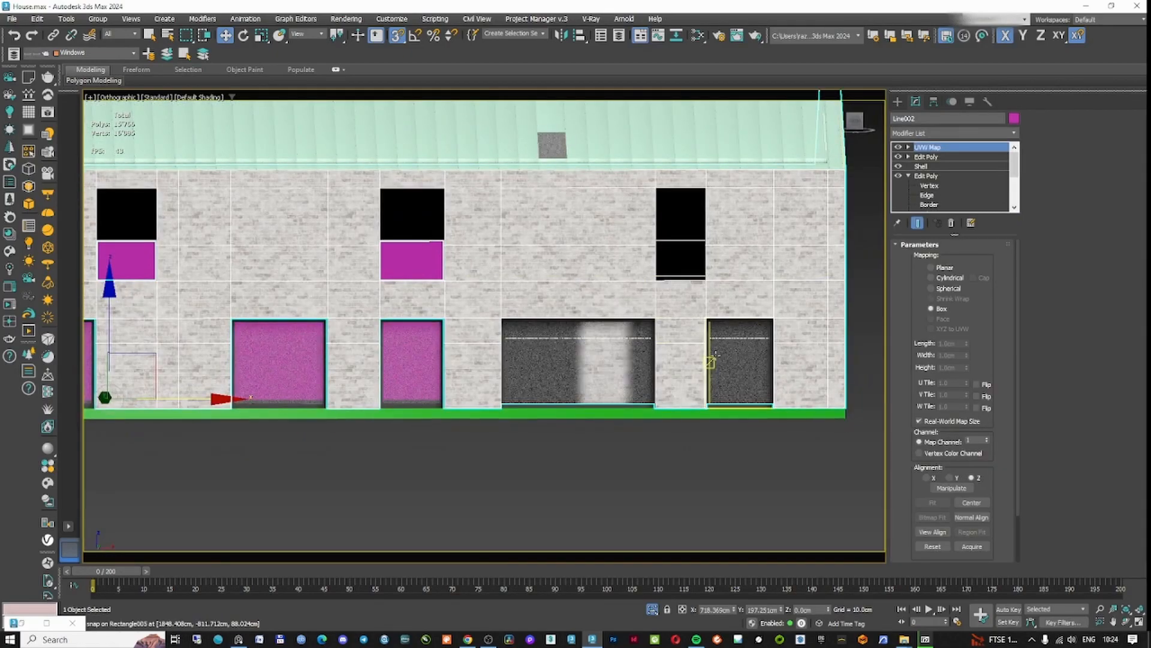
- Copy the end ground-floor window up along Z towards the upper-floor opening and isolate it with the wall
click(715, 355)
scroll(716, 356, up, 4)
middle_drag(717, 357, 654, 397)
shift+drag(630, 380, 632, 245)
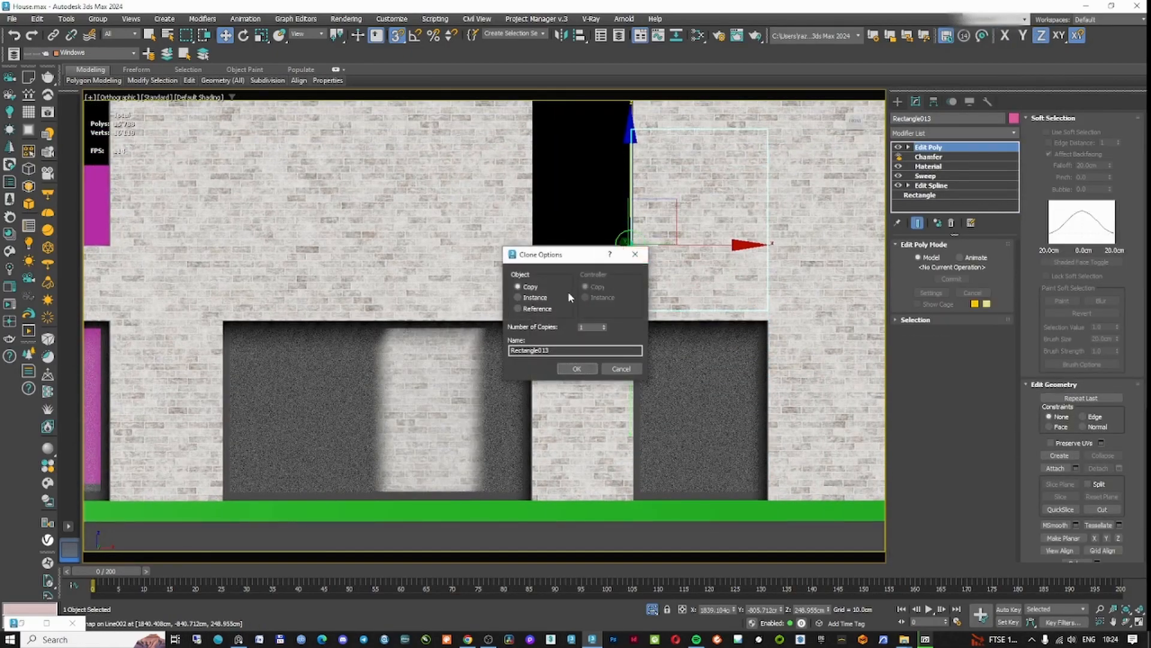
key(Return)
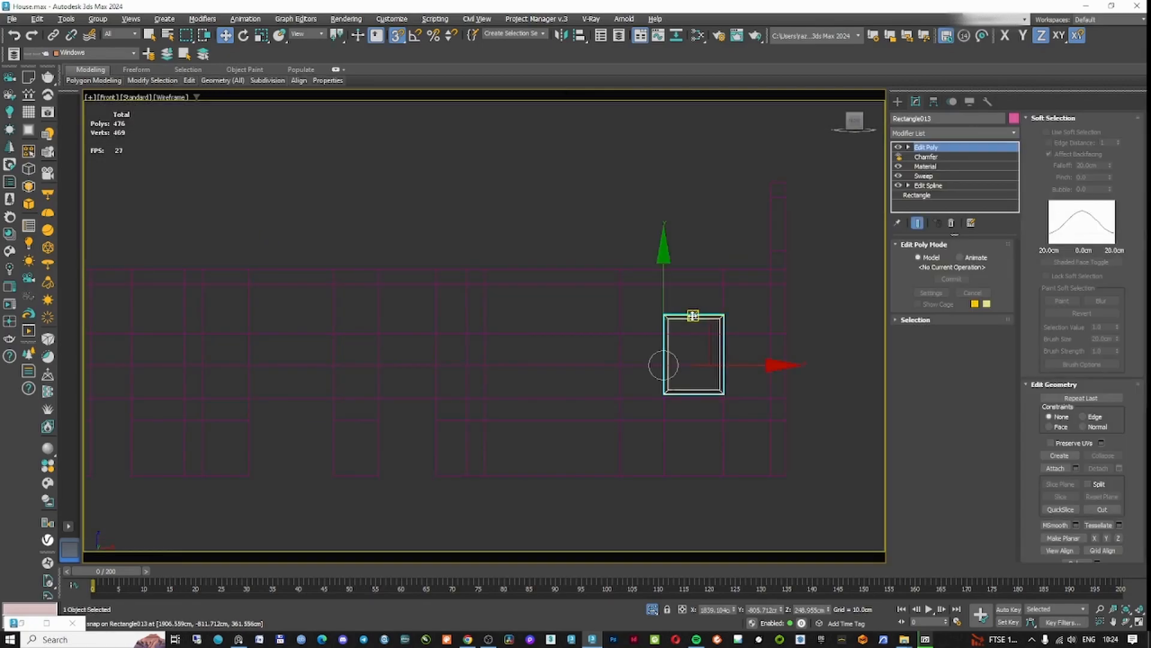
scroll(687, 315, up, 3)
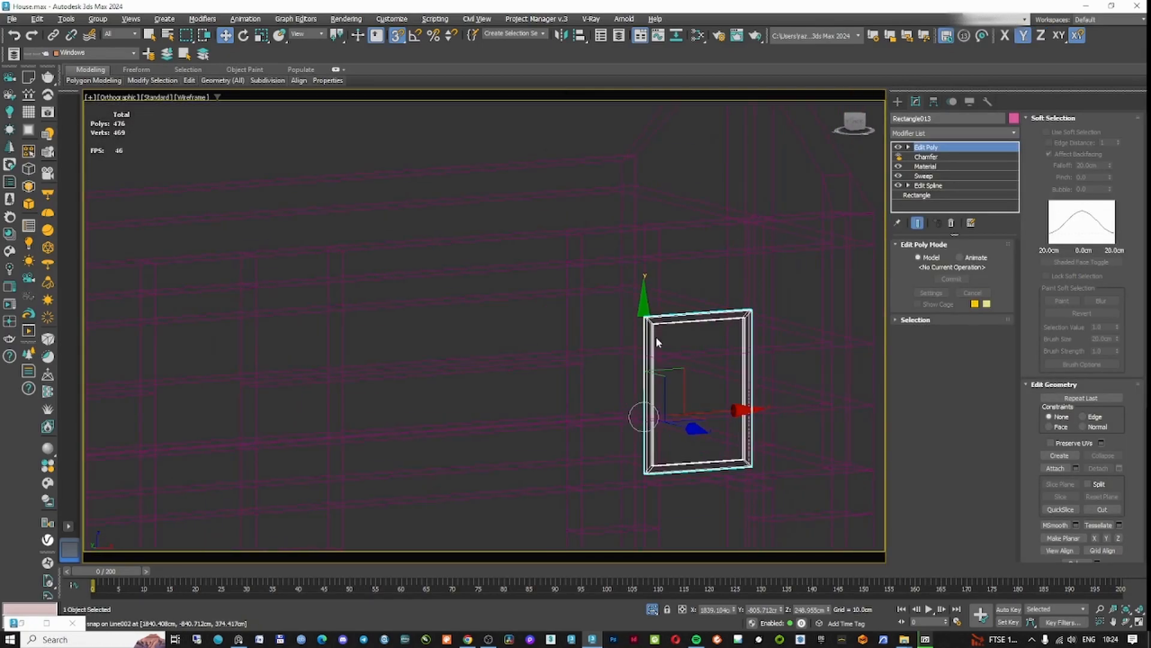
- Snap the copied window vertically and along X into the end upper-floor opening, comparing its width with the opening in plan
alt+middle_drag(658, 329, 674, 220)
drag(674, 220, 636, 426)
scroll(646, 316, up, 4)
drag(617, 285, 656, 286)
key(F3)
scroll(636, 285, down, 7)
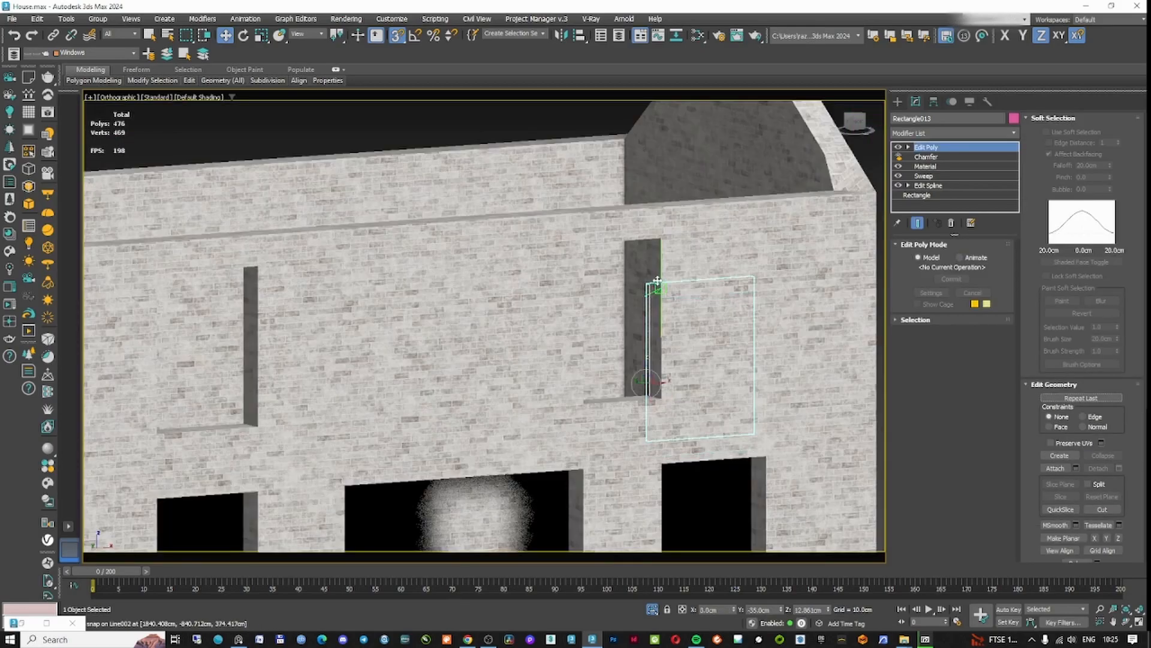
alt+middle_drag(654, 291, 614, 345)
drag(651, 325, 573, 326)
alt+middle_drag(584, 328, 560, 368)
key(t)
key(z)
key(F3)
middle_drag(530, 306, 780, 311)
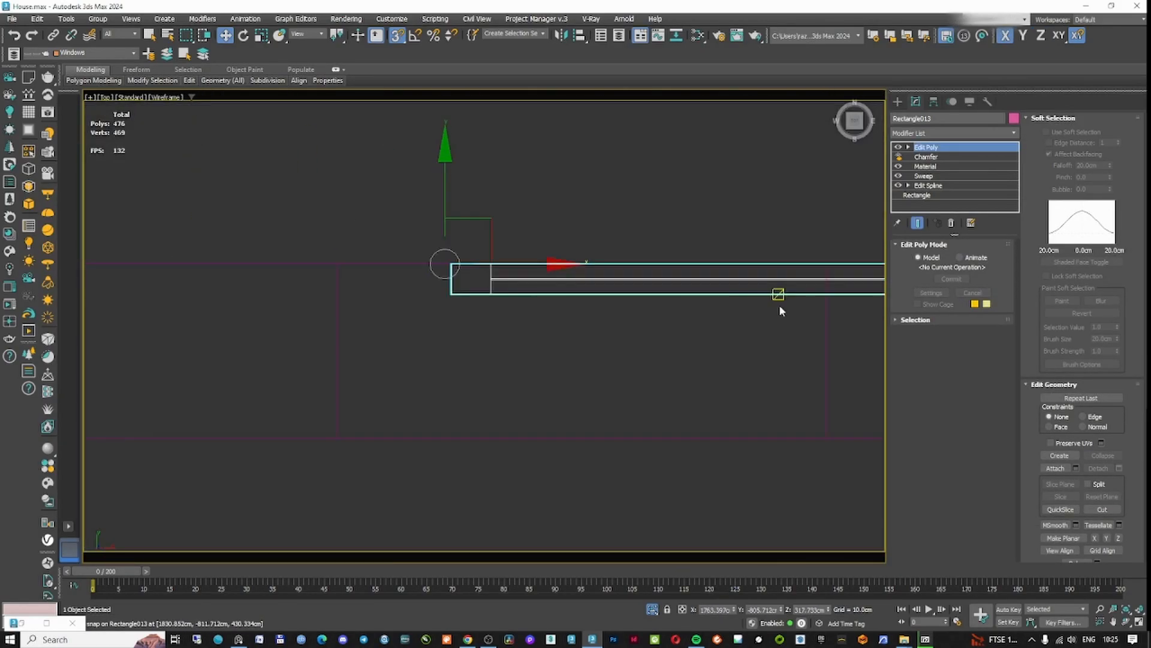
- Move the side vertices of the end upper-floor window frame so that its width matches the opening's side edges
click(908, 147)
key(1)
drag(450, 294, 568, 288)
drag(453, 264, 339, 264)
scroll(414, 278, down, 5)
drag(631, 257, 672, 295)
drag(446, 261, 452, 262)
scroll(451, 264, down, 5)
mouse_move(451, 263)
alt+middle_down()
mouse_move(417, 239)
mouse_move(527, 262)
mouse_move(529, 336)
alt+middle_up()
scroll(416, 239, up, 5)
key(F3)
scroll(420, 239, down, 4)
key(f)
key(F3)
scroll(509, 318, up, 3)
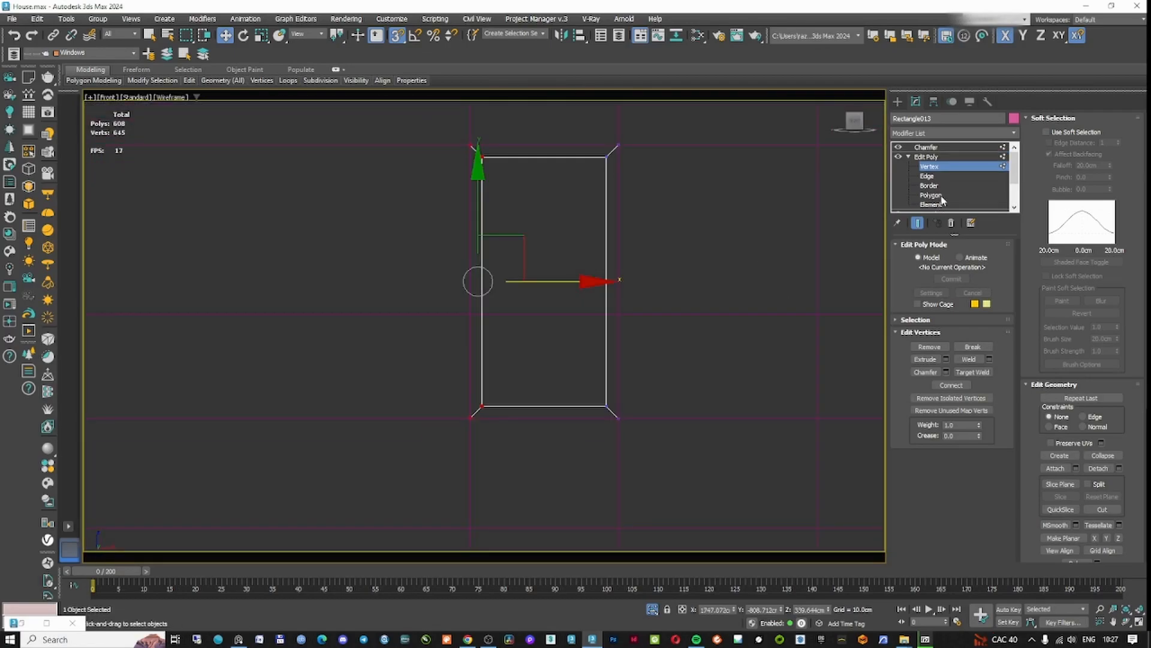
- Turn off the window's Chamfer modifier in the viewport
click(932, 195)
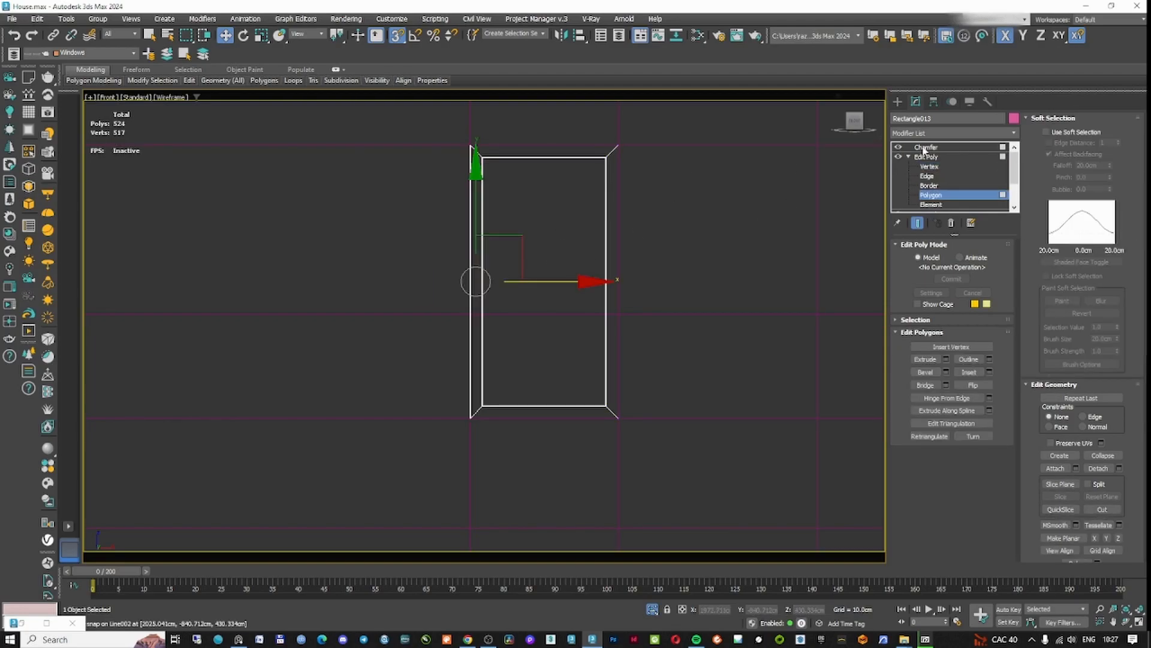
click(921, 148)
right_click(920, 147)
click(961, 311)
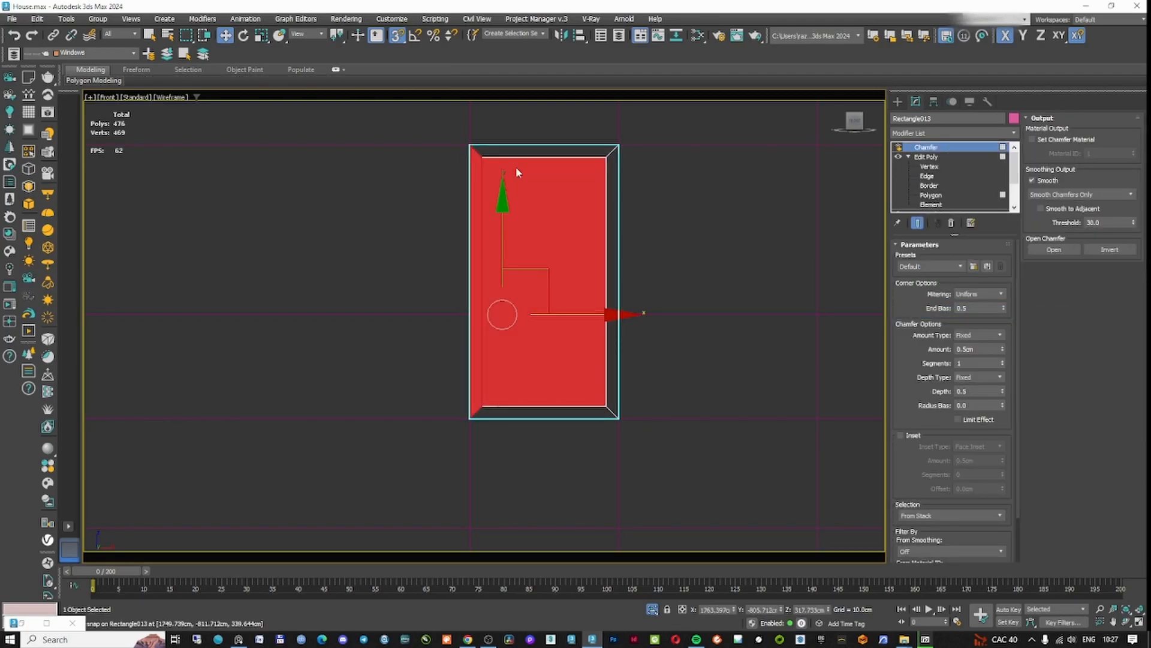
- Select the frame's left side member without the glass and copy it towards the window's middle as a mullion element
click(510, 453)
click(483, 195)
click(676, 246)
click(484, 248)
click(927, 157)
alt+click(535, 276)
mouse_move(536, 277)
alt+middle_down()
mouse_move(483, 332)
mouse_move(550, 290)
mouse_move(577, 292)
alt+middle_up()
scroll(479, 412, up, 8)
scroll(499, 342, down, 6)
scroll(551, 290, down, 5)
scroll(577, 293, up, 4)
shift+drag(552, 279, 630, 291)
click(622, 332)
key(f)
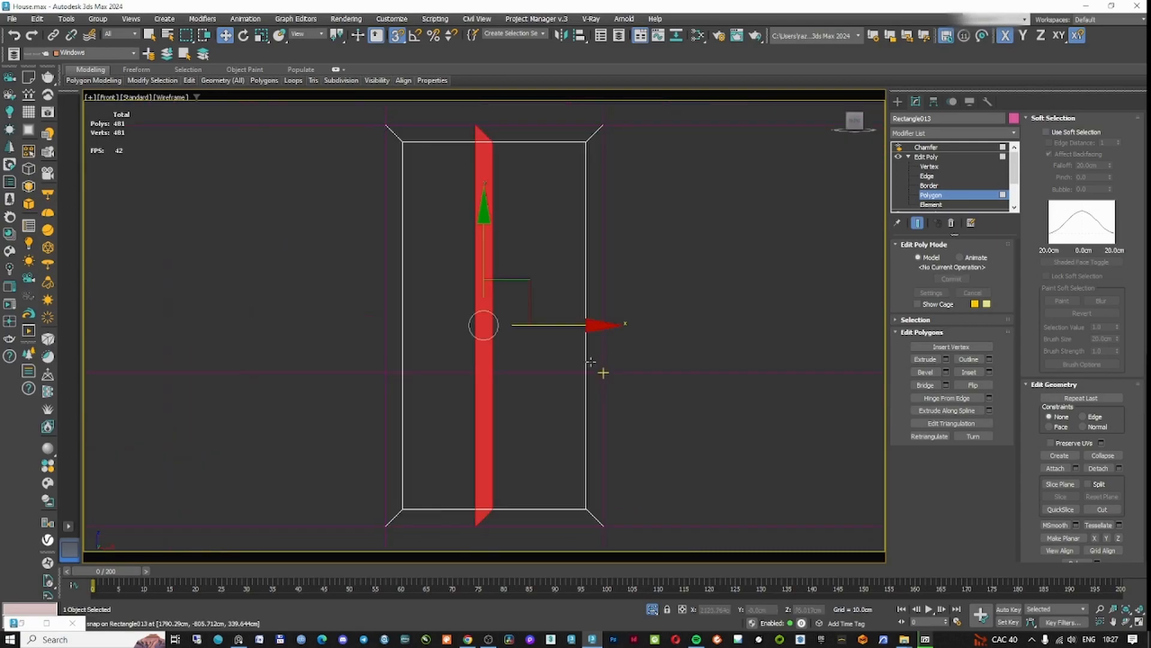
- Move the mullion's bottom and top corner vertices vertically to square off its ends at the frame's inner edges
key(z)
scroll(744, 343, down, 2)
click(929, 176)
scroll(596, 369, up, 5)
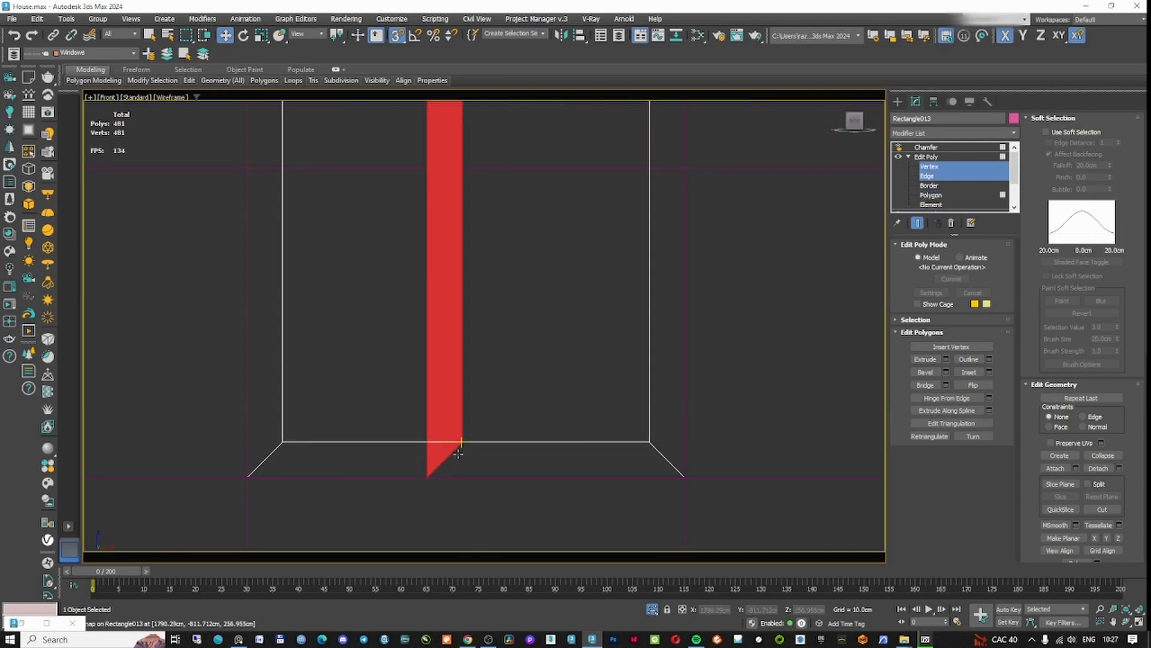
click(936, 169)
drag(425, 426, 461, 440)
scroll(456, 434, down, 5)
scroll(463, 310, up, 4)
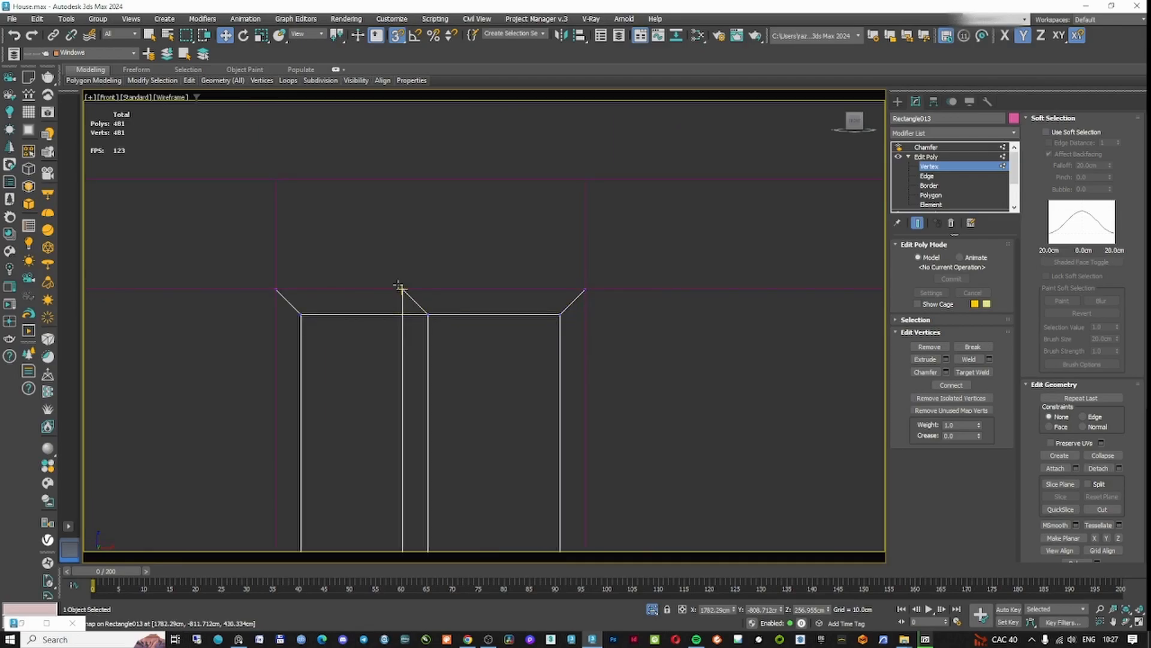
drag(427, 311, 428, 313)
- Examine the mullion's joints with the frame in shaded and wireframe display
scroll(454, 335, down, 3)
key(F3)
middle_drag(474, 436, 531, 293)
mouse_move(531, 294)
middle_down()
mouse_move(569, 314)
mouse_move(540, 297)
middle_up()
click(931, 195)
key(F3)
scroll(488, 240, up, 5)
middle_drag(488, 198, 468, 288)
click(474, 193)
scroll(450, 154, up, 3)
middle_drag(451, 154, 508, 244)
click(411, 278)
key(F3)
key(F3)
click(411, 279)
- Move the glass pane's left vertices along X to the mullion so the pane covers only the right-hand part
key(ctrl+a)
key(t)
key(z)
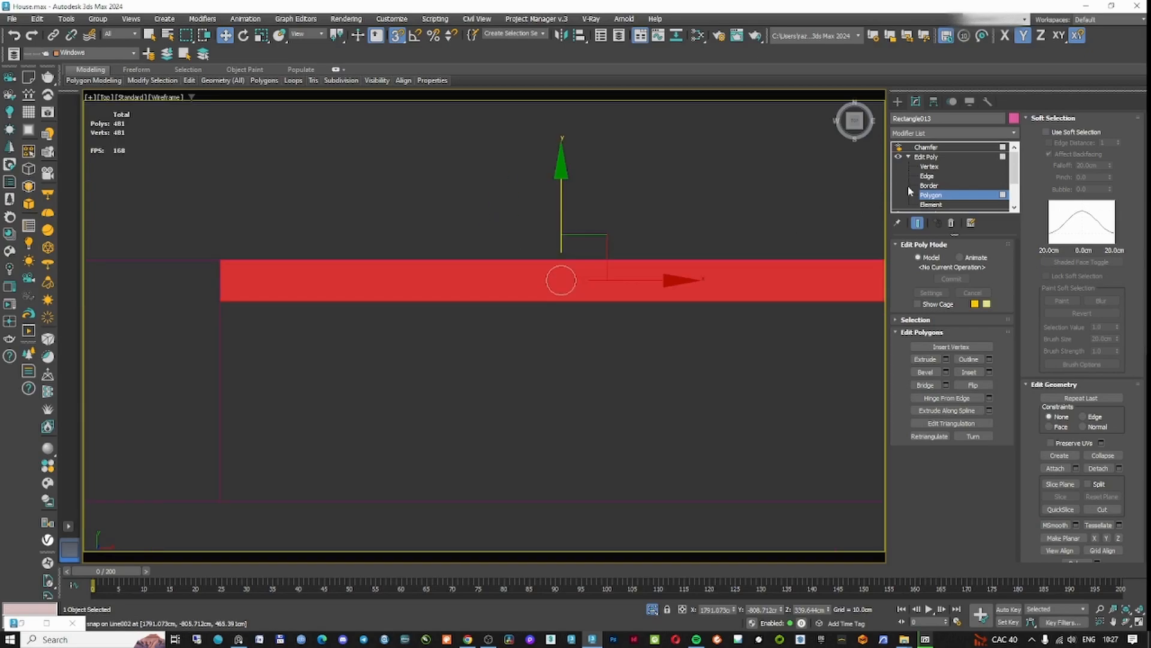
click(930, 166)
scroll(302, 287, up, 3)
drag(225, 266, 662, 259)
scroll(304, 290, down, 2)
scroll(662, 263, down, 5)
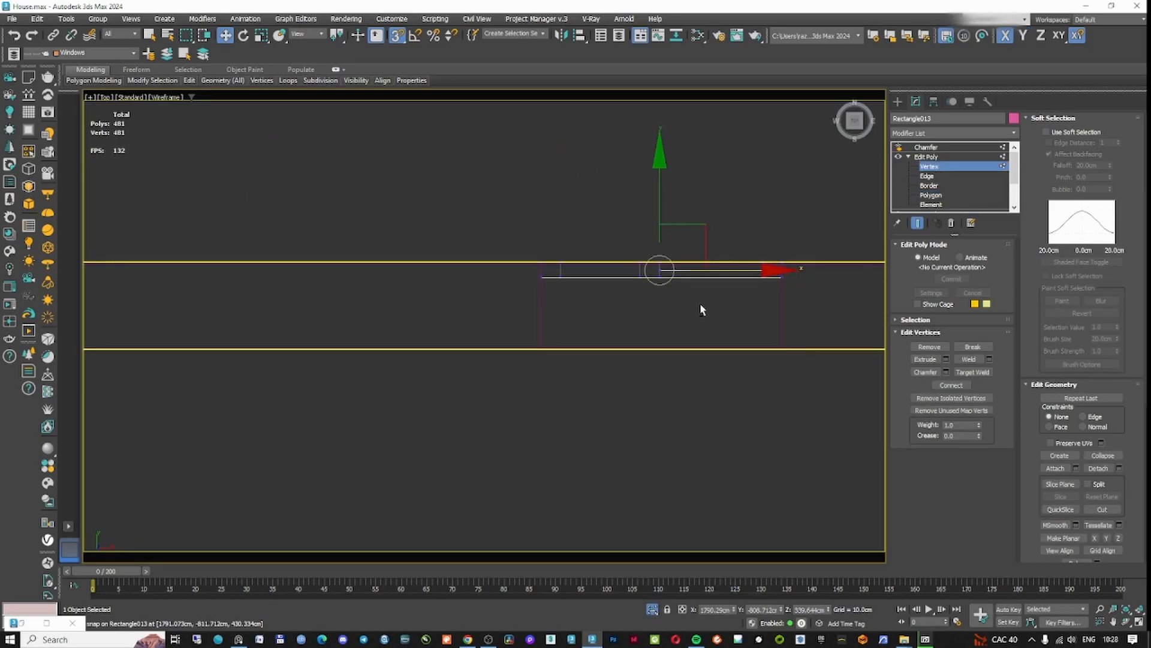
- Copy the glass pane as an element along X into the left-hand part of the window
alt+middle_drag(697, 304, 815, 229)
click(949, 196)
middle_drag(756, 256, 694, 273)
click(936, 204)
click(684, 270)
shift+drag(739, 281, 532, 313)
click(621, 332)
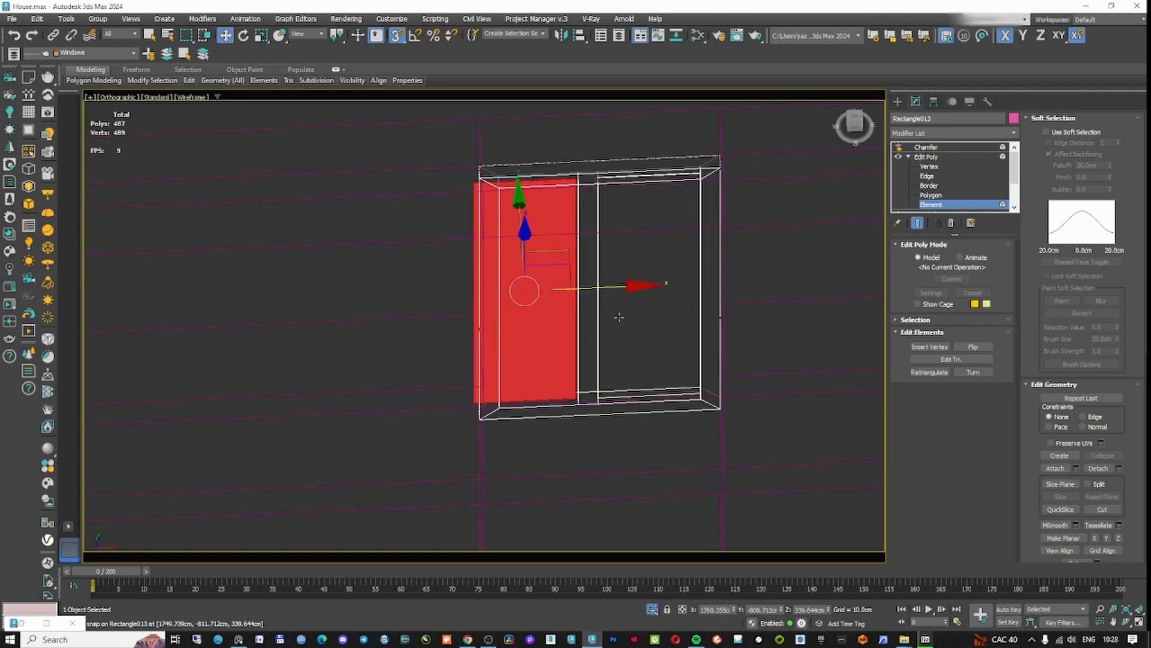
- Fit the copied glass pane's side vertices between the left frame member and the mullion
key(1)
key(t)
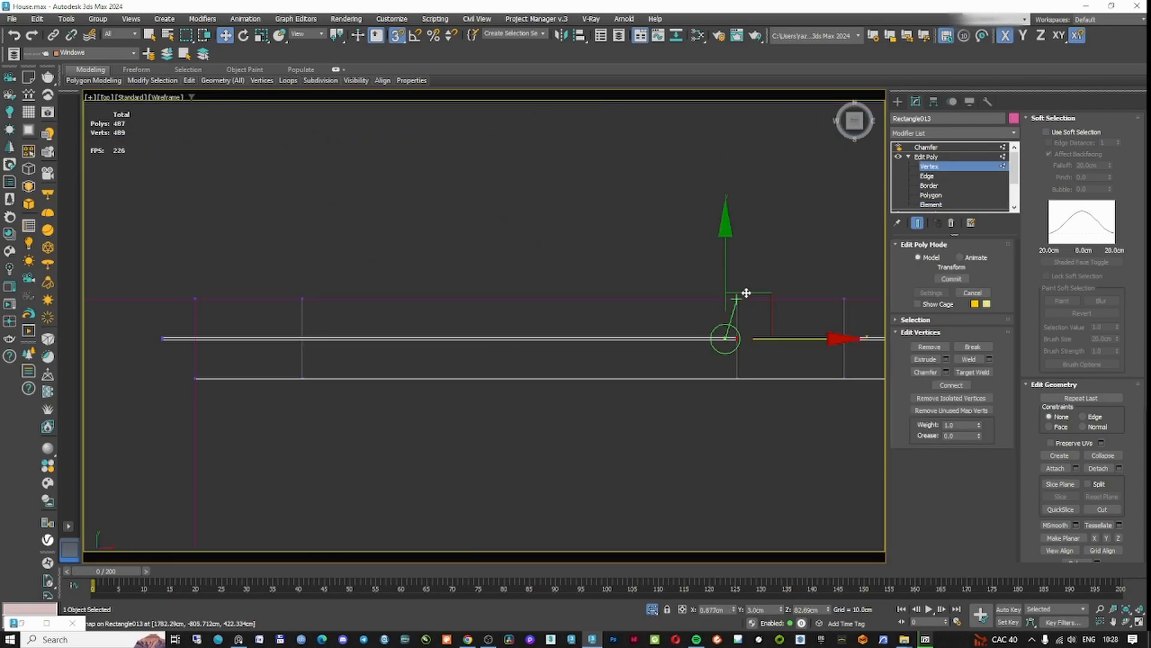
drag(246, 338, 304, 338)
scroll(335, 313, down, 5)
alt+middle_drag(359, 336, 462, 251)
- Select the left glass element, set its material ID to 1, and check the window in shaded display
click(939, 205)
scroll(1099, 424, down, 5)
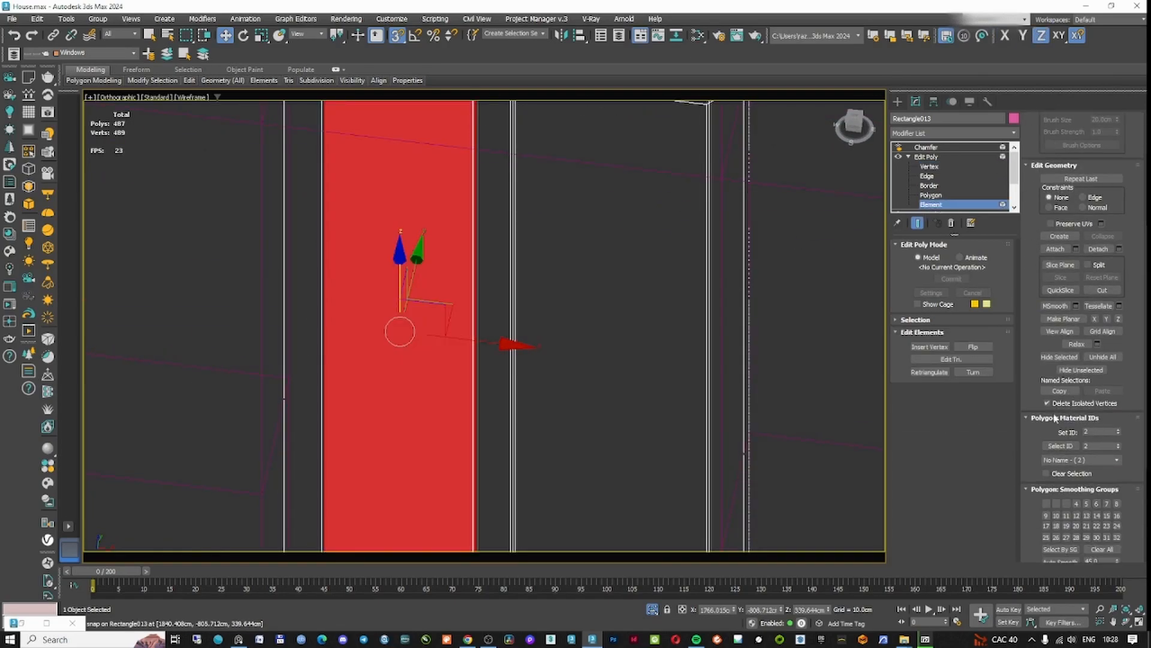
key(F3)
scroll(570, 381, down, 6)
alt+middle_drag(571, 381, 594, 314)
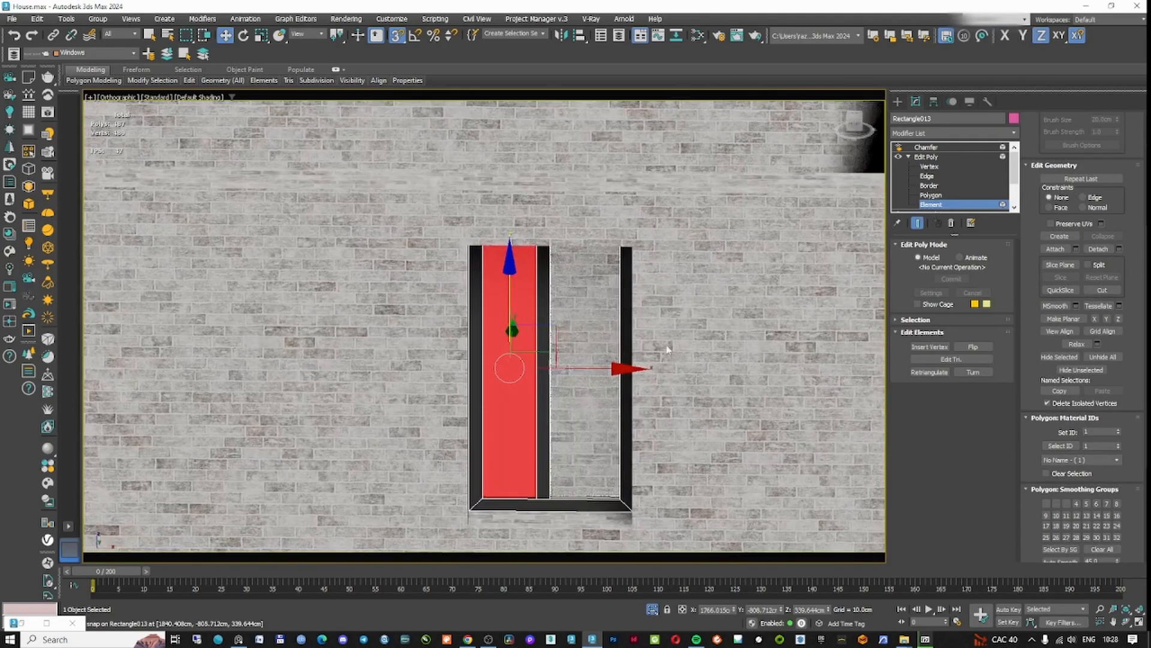
scroll(597, 309, down, 2)
click(776, 315)
- Copy the finished two-pane window along X to the next upper-floor opening and snap it to the opening's left edge
click(925, 148)
scroll(639, 280, down, 6)
key(f)
key(z)
key(F3)
scroll(589, 350, down, 5)
middle_drag(589, 350, 725, 293)
key(F3)
shift+drag(724, 293, 495, 345)
click(575, 368)
key(F3)
key(z)
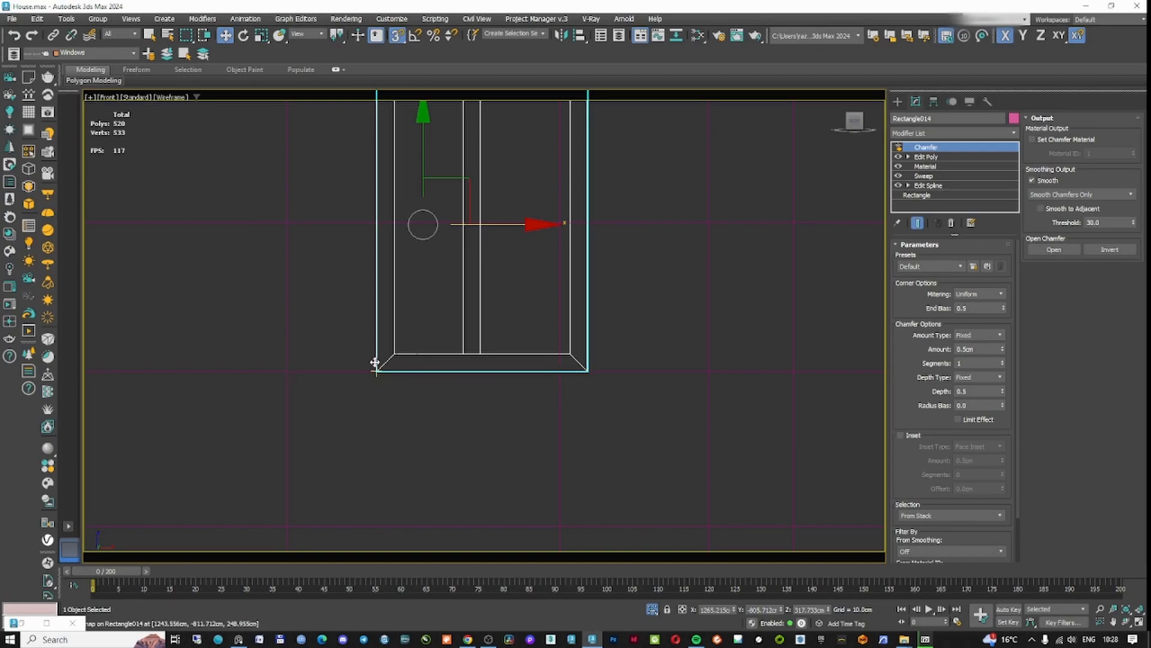
scroll(385, 378, down, 4)
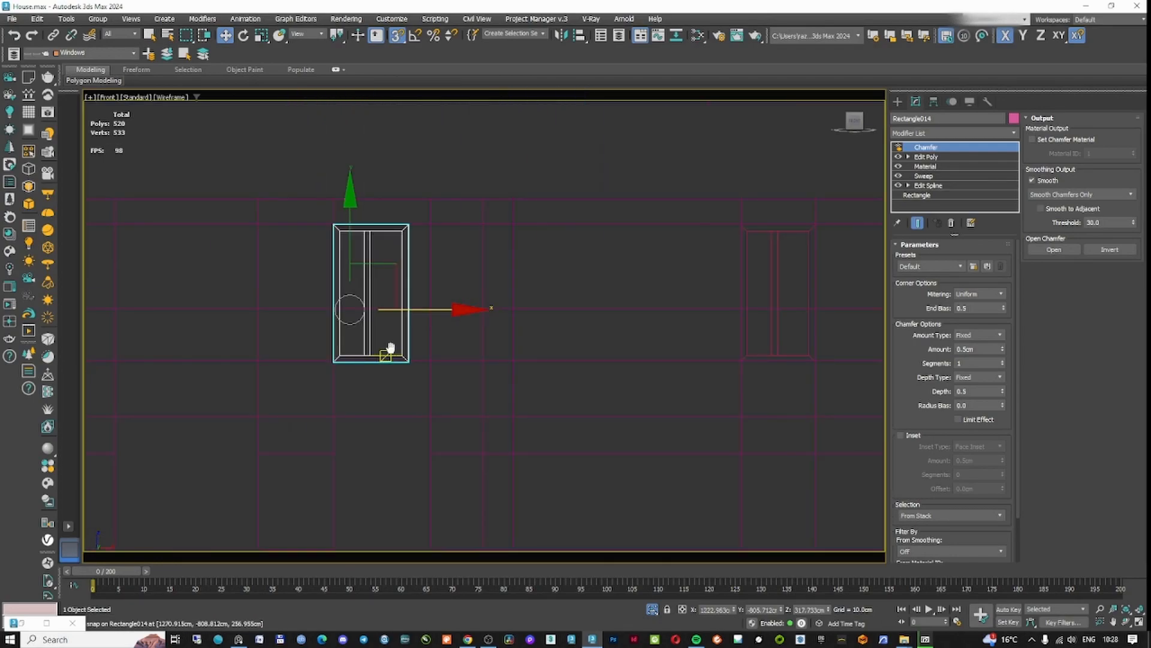
- Fit the second upper-floor window's right side vertices to the opening's edge and return to the Chamfer level
scroll(433, 258, up, 4)
scroll(409, 234, up, 2)
key(F5)
drag(470, 143, 477, 141)
scroll(480, 162, down, 7)
key(F3)
key(F3)
mouse_move(402, 216)
middle_down()
mouse_move(448, 232)
mouse_move(507, 281)
middle_up()
click(928, 147)
key(F3)
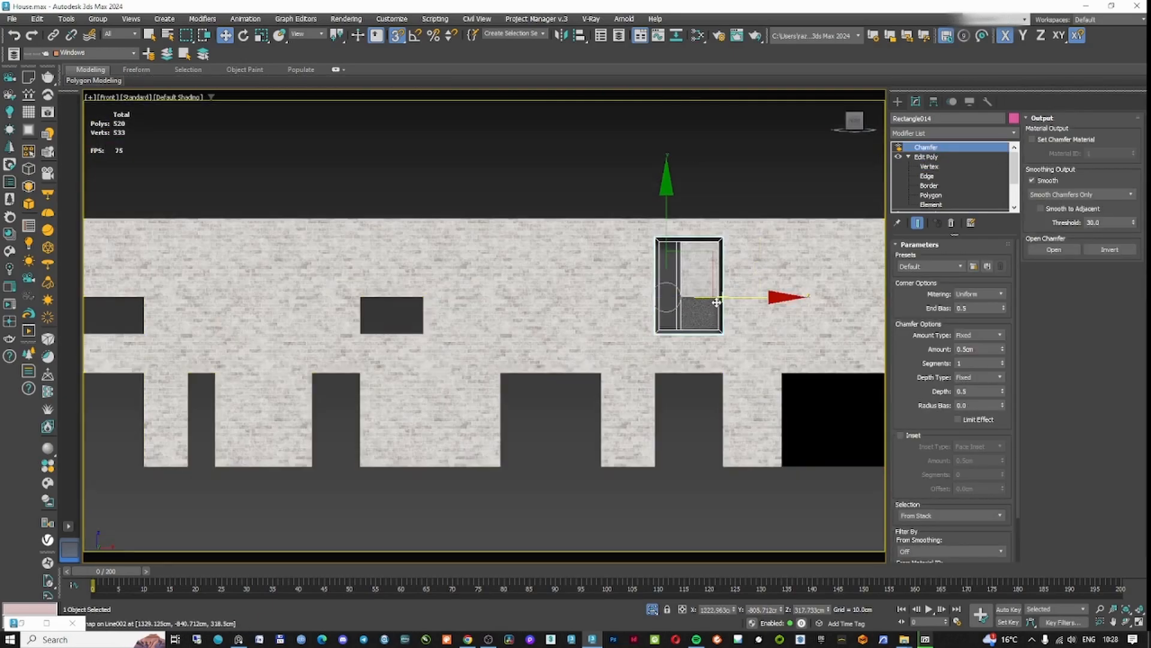
- Copy the window along X to the third upper-floor opening and snap its lower-left corner to the opening
shift+drag(665, 298, 393, 298)
click(566, 368)
mouse_move(413, 345)
middle_down()
mouse_move(440, 348)
mouse_move(434, 357)
middle_up()
key(F3)
scroll(403, 367, up, 9)
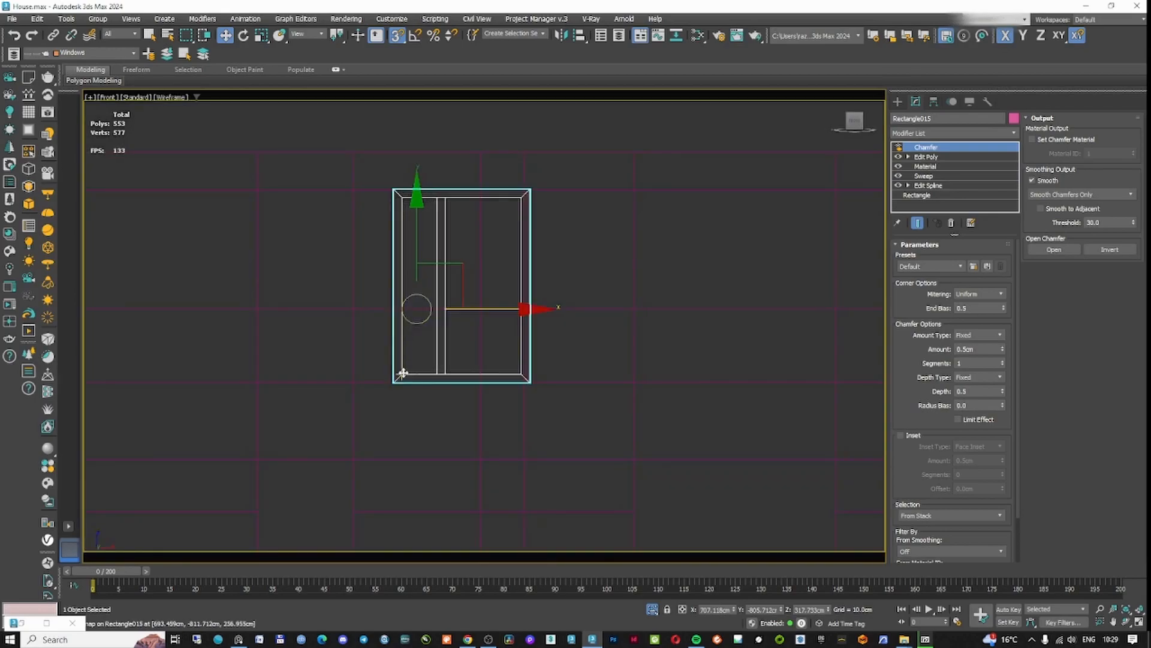
drag(386, 386, 272, 387)
- Move the third window's right side vertices along X to match its opening and check the fit in shaded display
click(930, 166)
scroll(560, 232, up, 3)
scroll(568, 290, down, 5)
scroll(519, 308, up, 10)
drag(589, 313, 593, 313)
key(F3)
scroll(593, 312, down, 6)
mouse_move(591, 311)
middle_down()
mouse_move(569, 272)
mouse_move(533, 269)
mouse_move(547, 284)
middle_up()
key(F3)
scroll(569, 272, up, 5)
key(F3)
scroll(515, 258, down, 8)
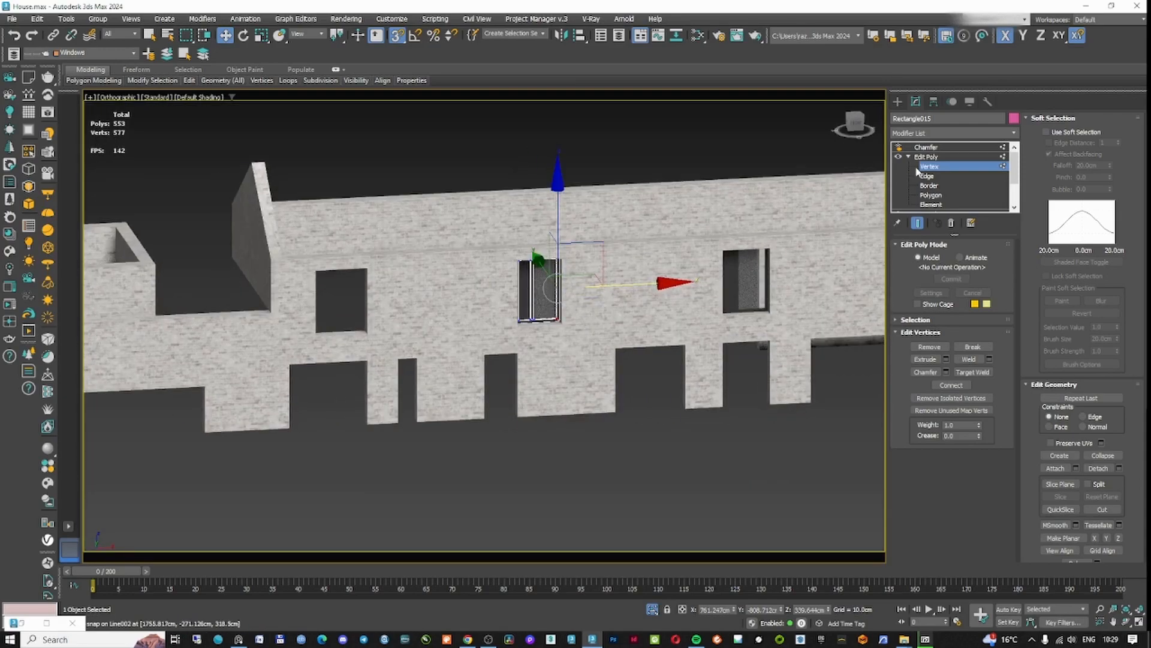
- Copy the window along X to the last upper-floor opening beside the gable and snap it to the opening's left edge
click(927, 147)
middle_drag(641, 249, 640, 272)
shift+drag(520, 322, 377, 290)
click(580, 362)
key(F3)
scroll(394, 344, up, 8)
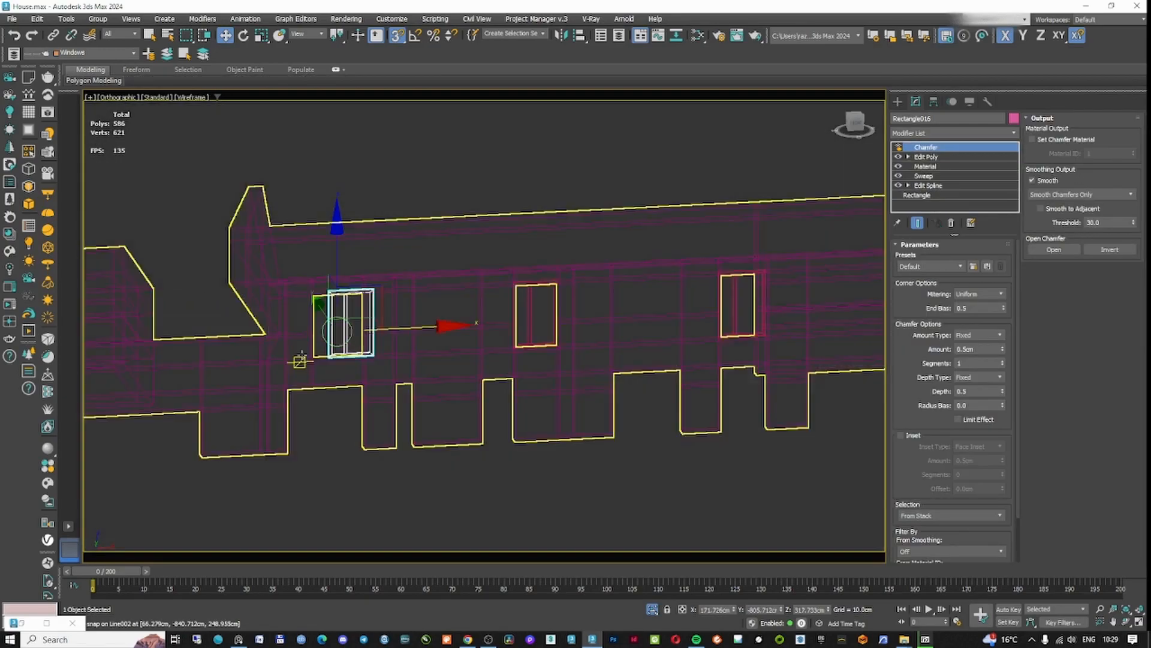
scroll(396, 347, down, 6)
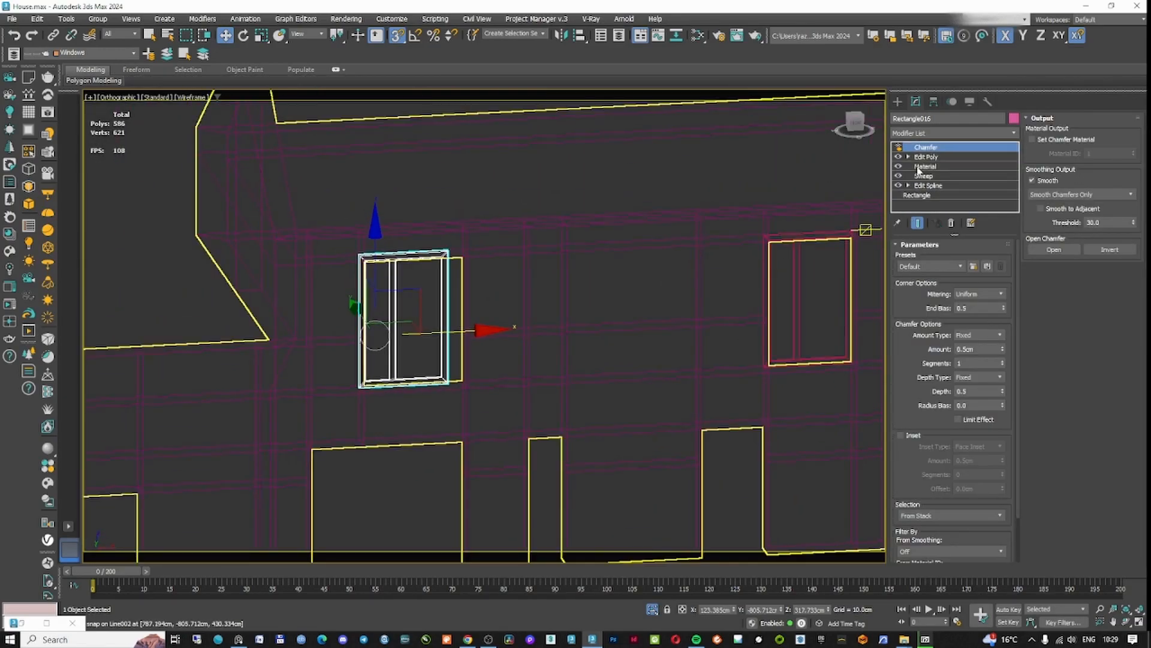
- Move the last upper-floor window's right side vertices along X to the opening's edge and return to the Chamfer level
key(1)
scroll(453, 263, up, 6)
drag(427, 220, 503, 218)
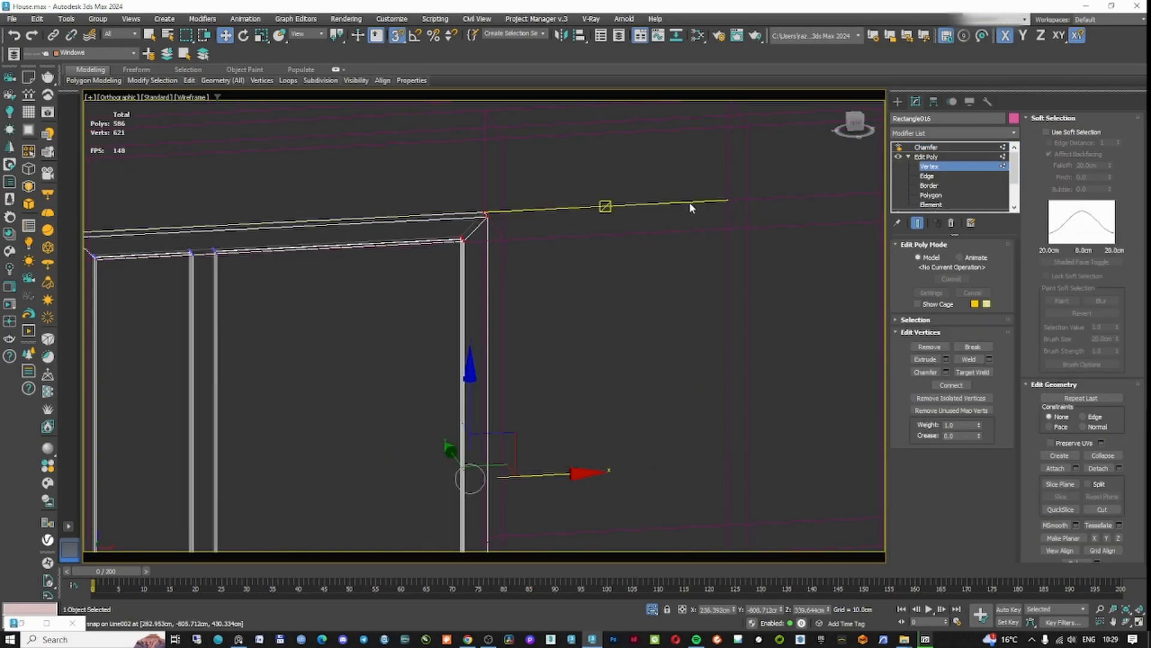
click(924, 148)
key(F3)
- End the isolation and bring the whole house with its extension walls into view
scroll(635, 288, down, 10)
mouse_move(642, 288)
alt+middle_down()
mouse_move(676, 293)
mouse_move(636, 290)
alt+middle_up()
right_click(682, 285)
click(703, 235)
middle_drag(711, 251, 530, 217)
alt+middle_drag(531, 217, 604, 275)
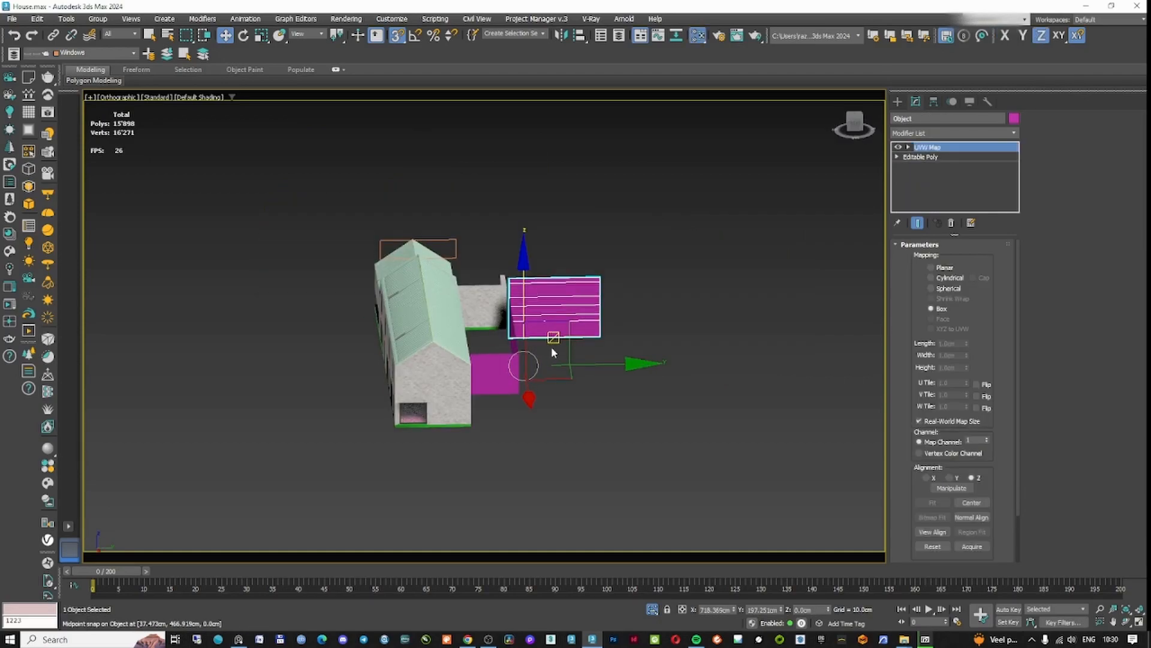
- Assign the brick material to the extension walls and copy the Box UVW Map modifier for reuse on the lower wall
key(m)
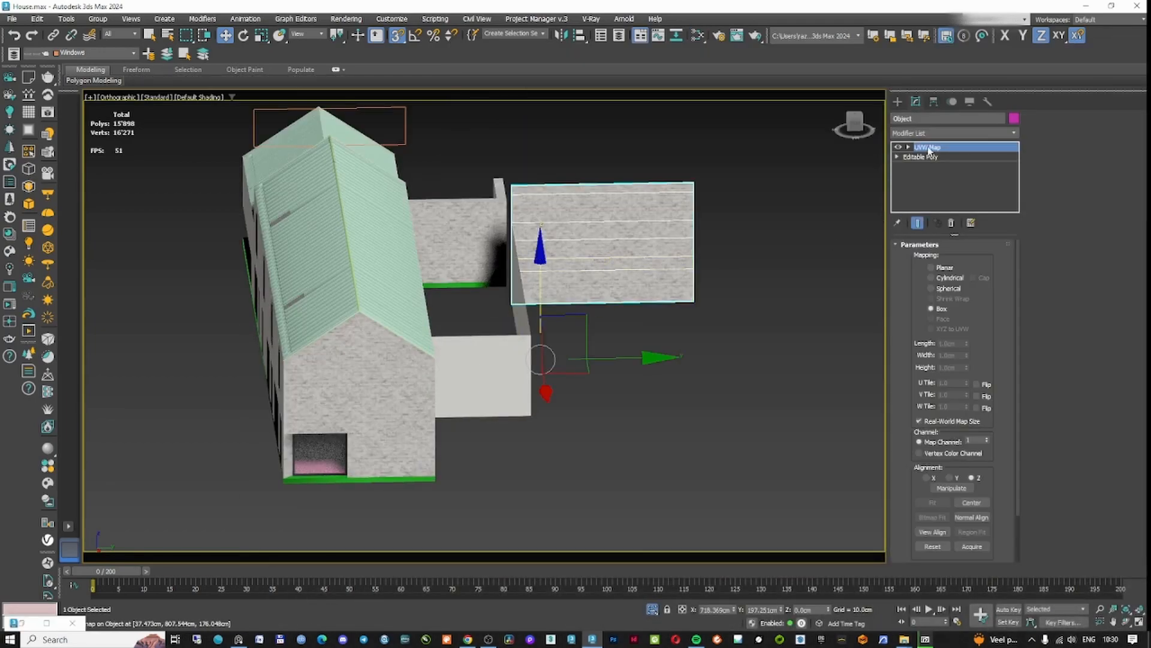
right_click(928, 150)
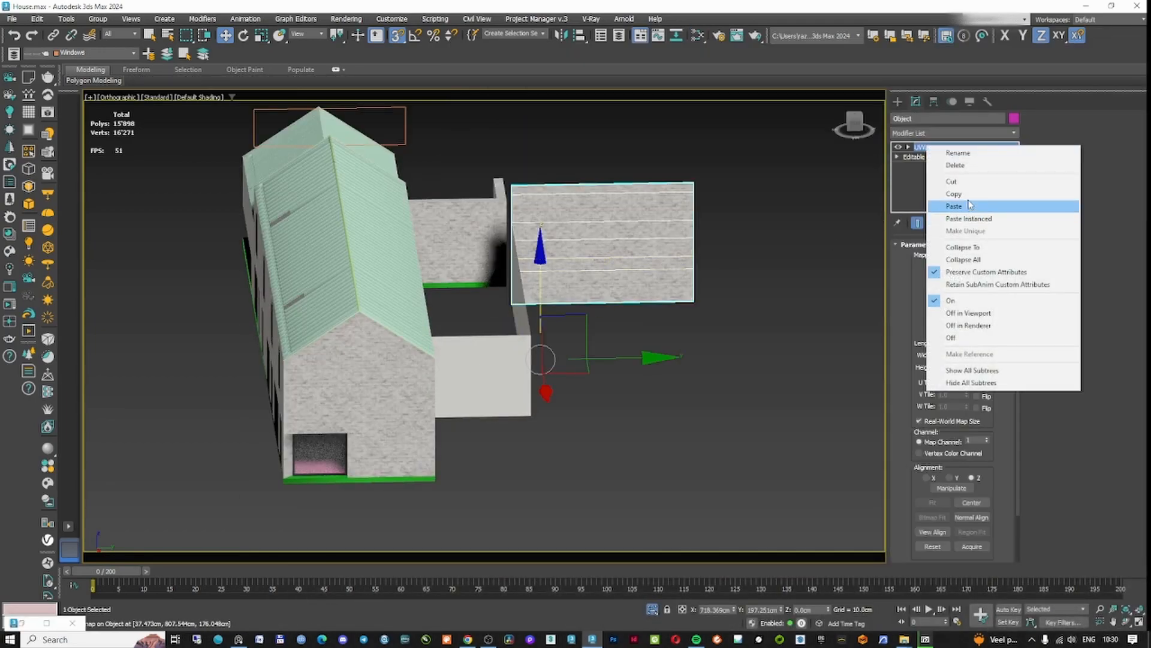
click(966, 194)
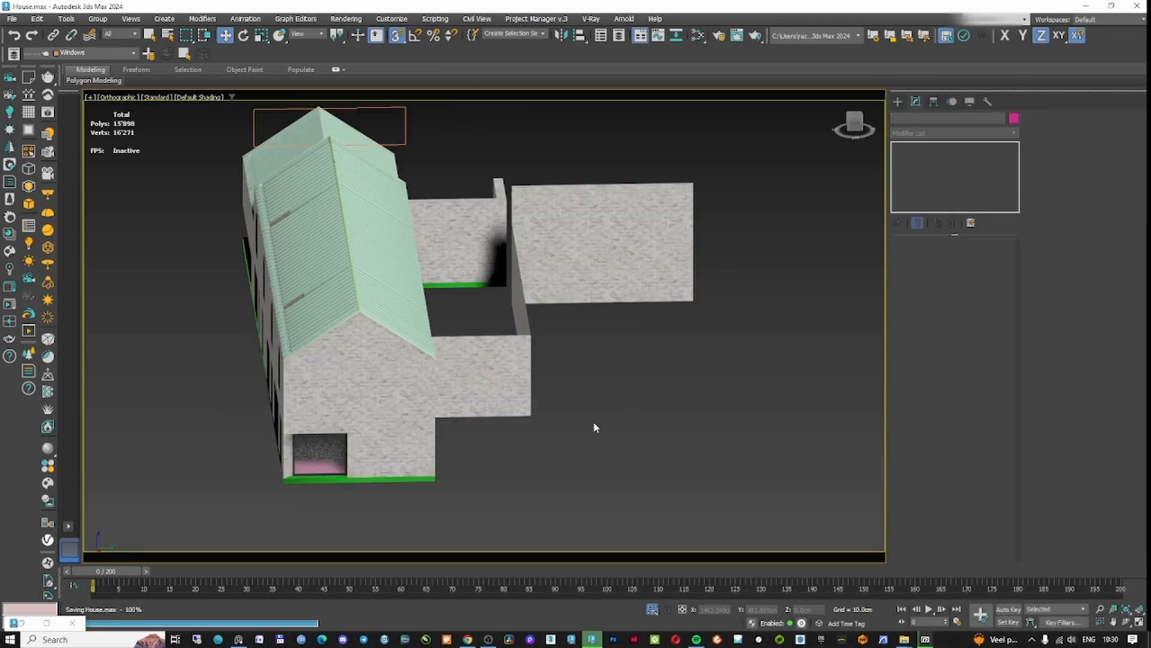
- Set the window frame material's base colour to a bluish grey (127, 129, 140), guided by the reference photo
alt+middle_drag(593, 427, 732, 389)
click(238, 639)
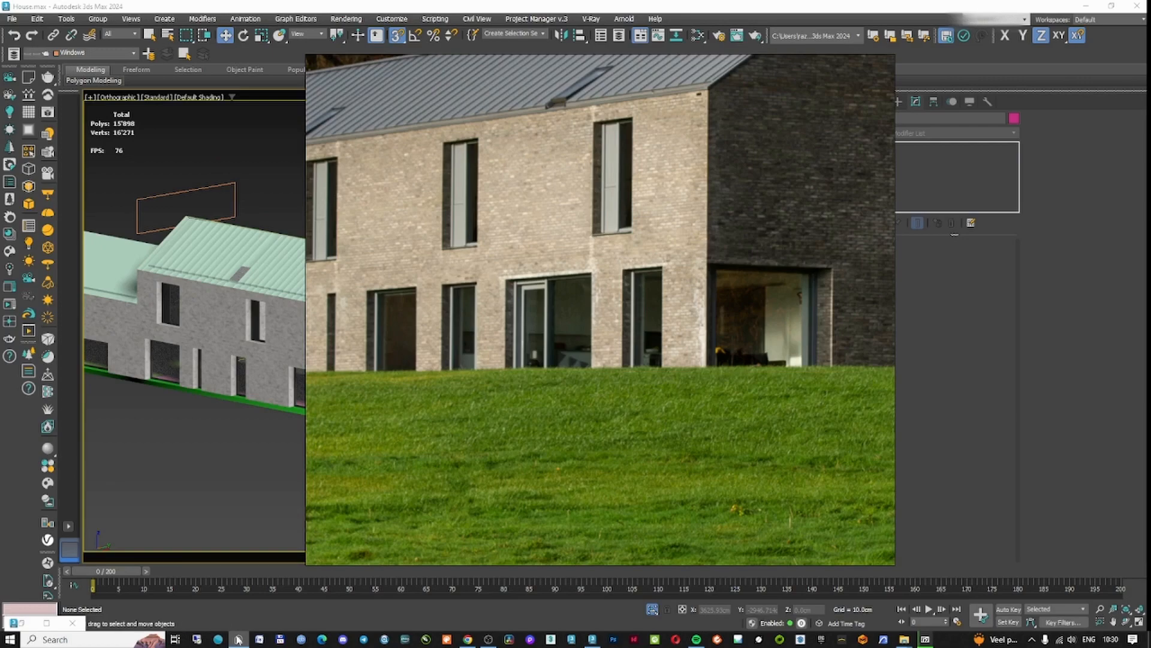
middle_drag(264, 366, 257, 368)
key(m)
click(648, 95)
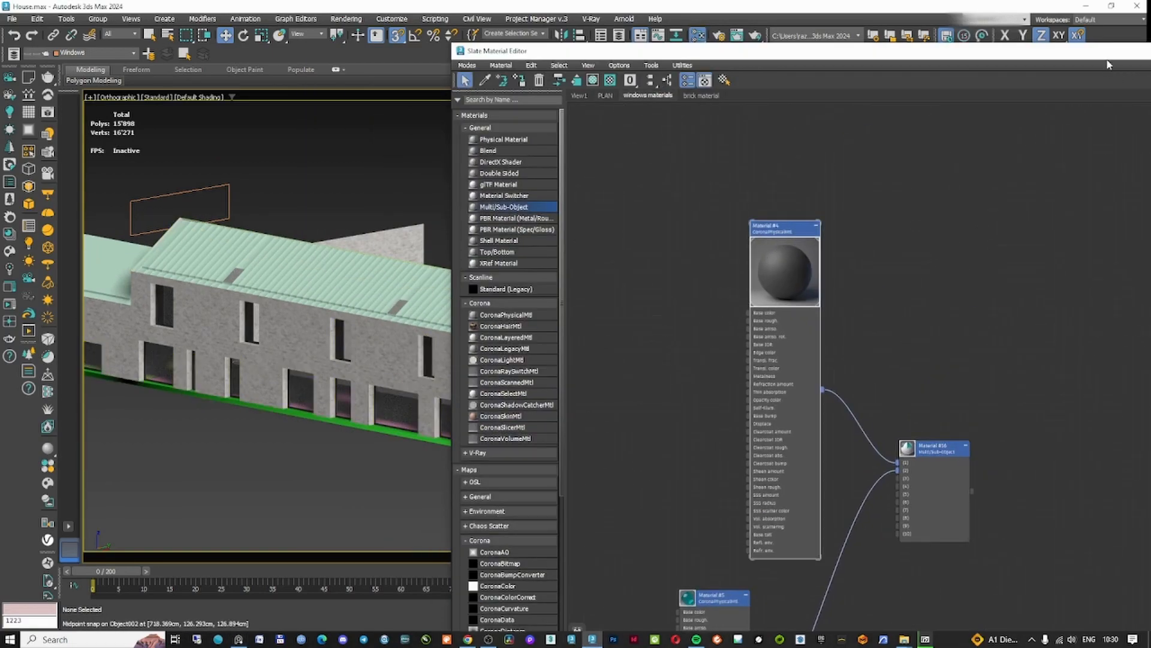
double_click(1109, 53)
click(1092, 224)
drag(903, 126, 903, 123)
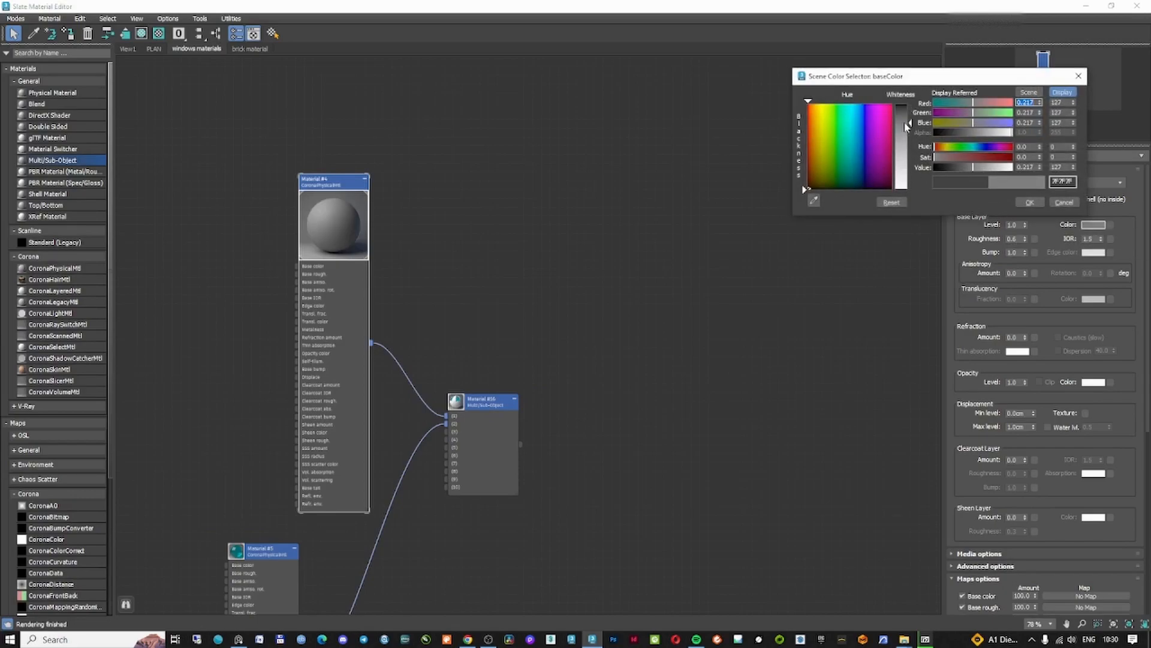
click(1029, 203)
click(1094, 225)
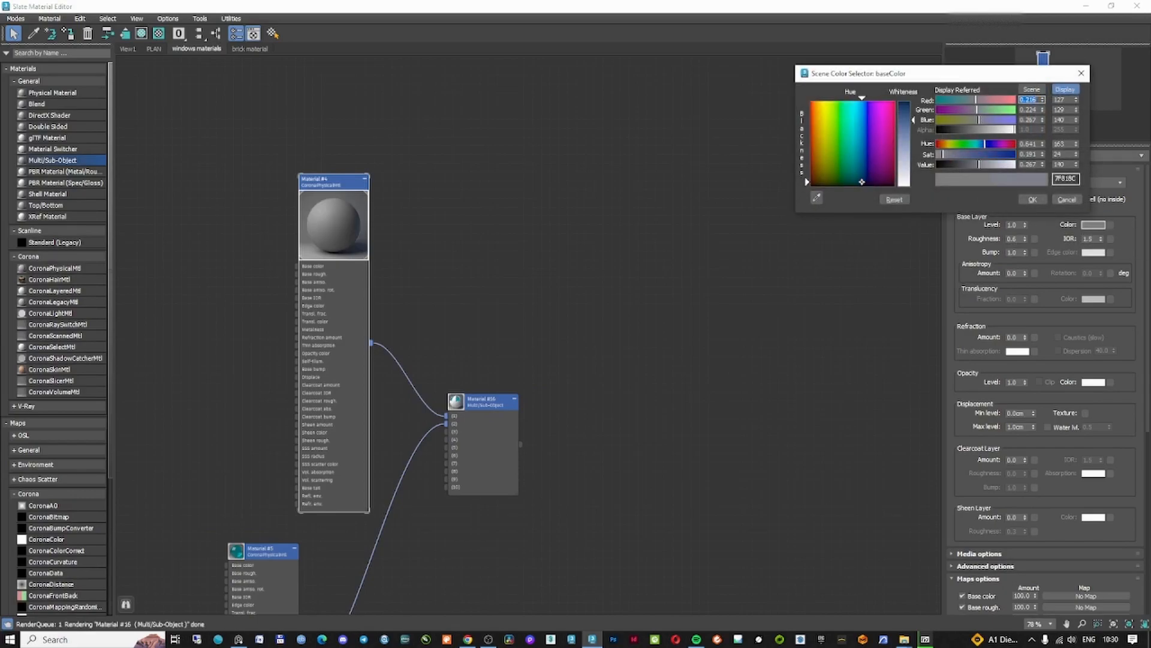
click(1032, 200)
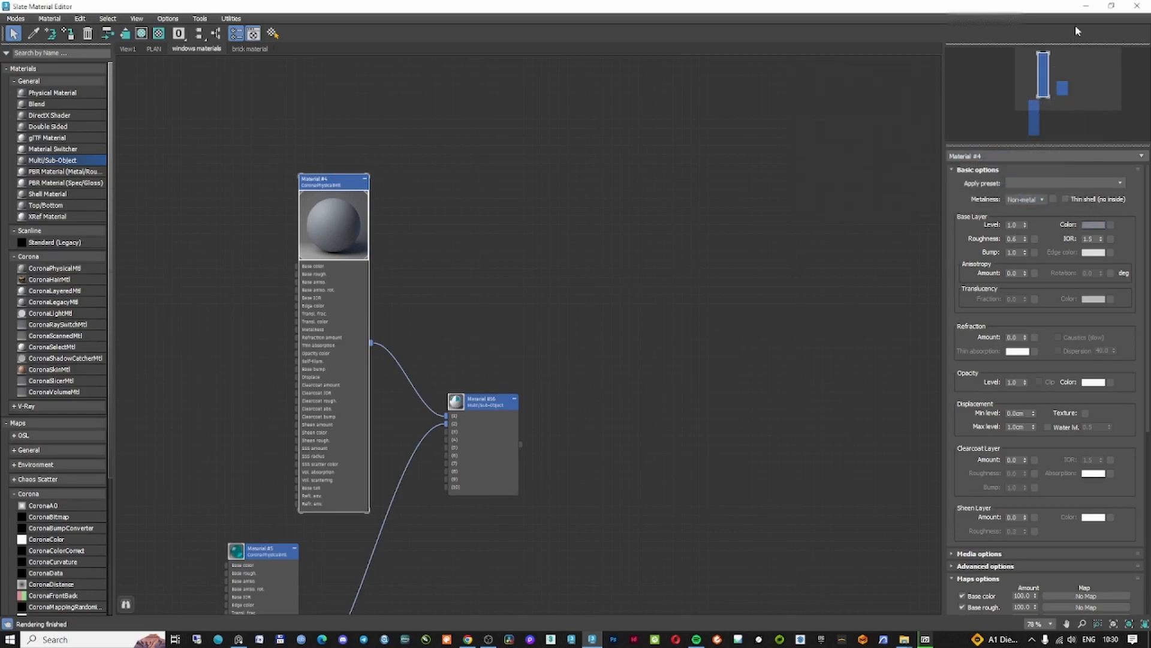
click(1085, 6)
- Select the roof at its skylight opening and turn its Chamfer modifier off in the viewport
scroll(480, 300, up, 3)
click(488, 307)
scroll(471, 302, down, 8)
scroll(456, 299, up, 10)
alt+middle_drag(422, 296, 447, 299)
scroll(537, 271, up, 3)
alt+middle_drag(537, 271, 570, 227)
scroll(540, 174, up, 3)
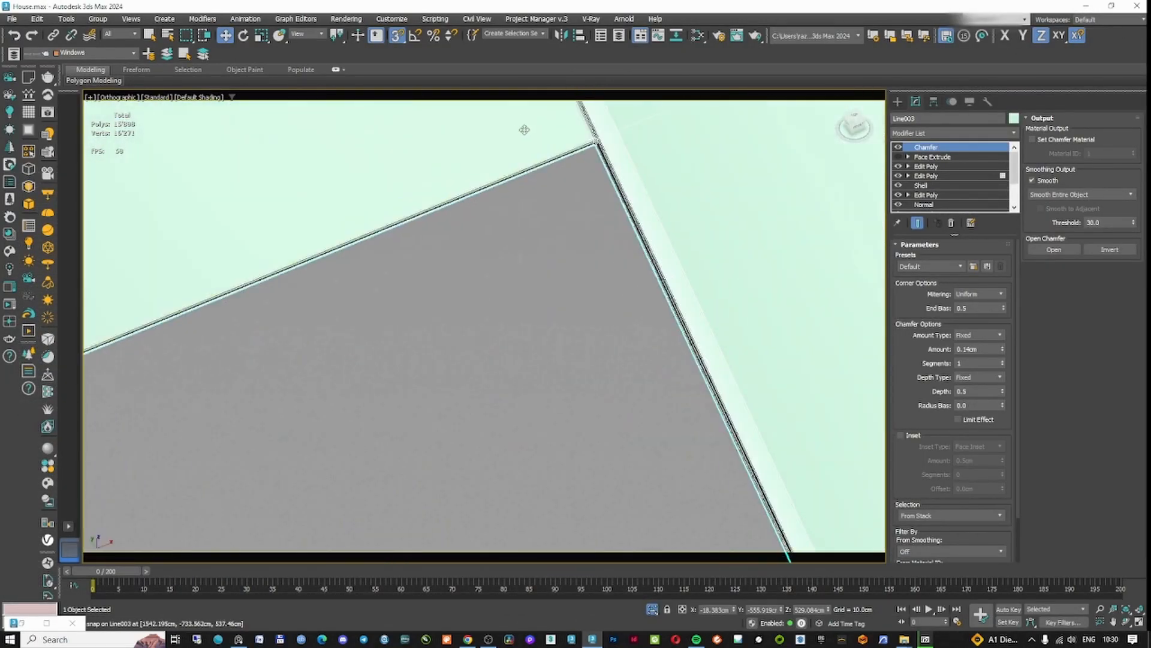
key(t)
scroll(369, 342, down, 6)
scroll(369, 342, up, 10)
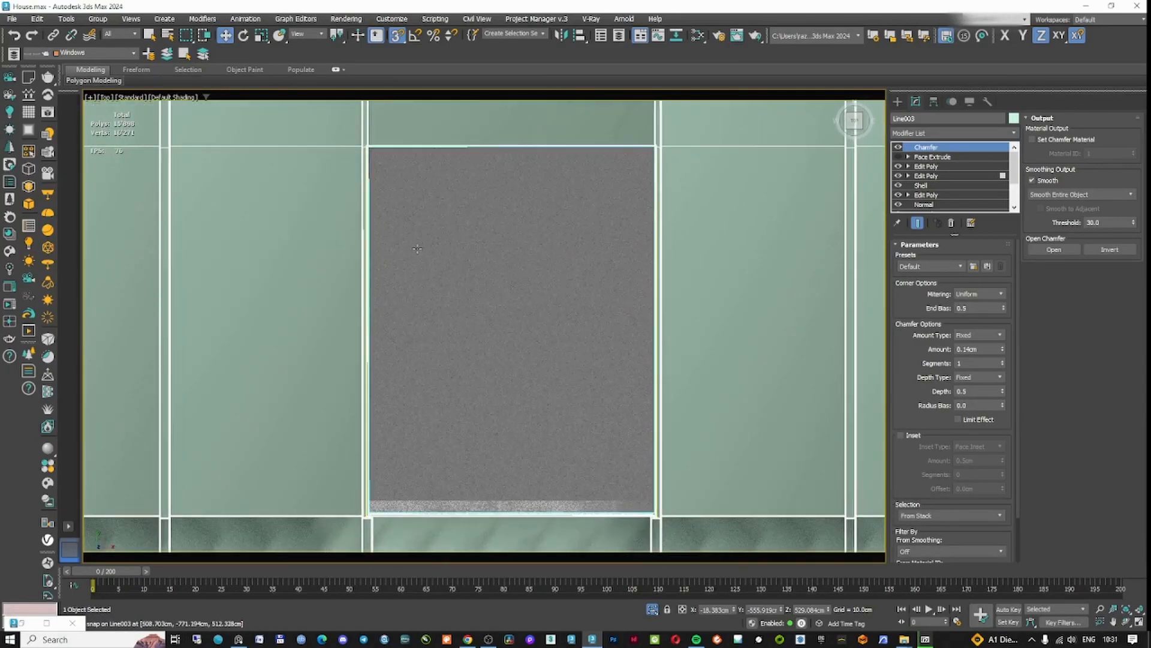
scroll(369, 342, down, 2)
right_click(927, 147)
click(962, 312)
- Draw a rectangle about 75 by 57 cm over the skylight opening in top view and add an Edit Spline modifier
click(898, 101)
click(912, 120)
click(982, 190)
drag(396, 197, 533, 374)
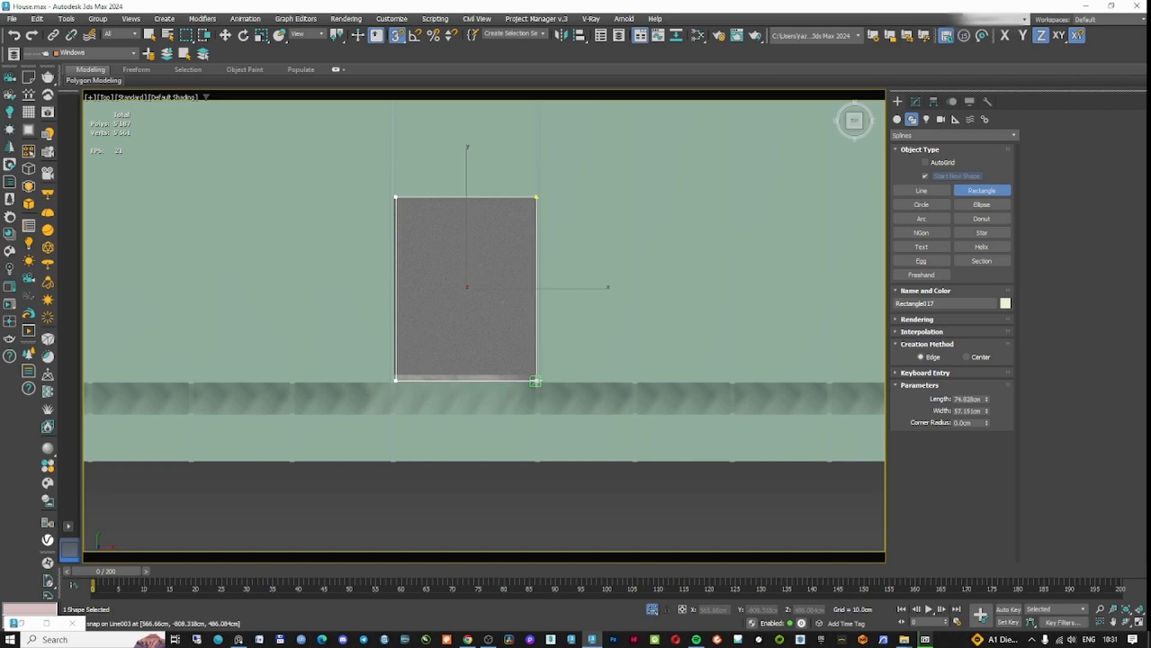
click(915, 101)
click(953, 133)
text(ed)
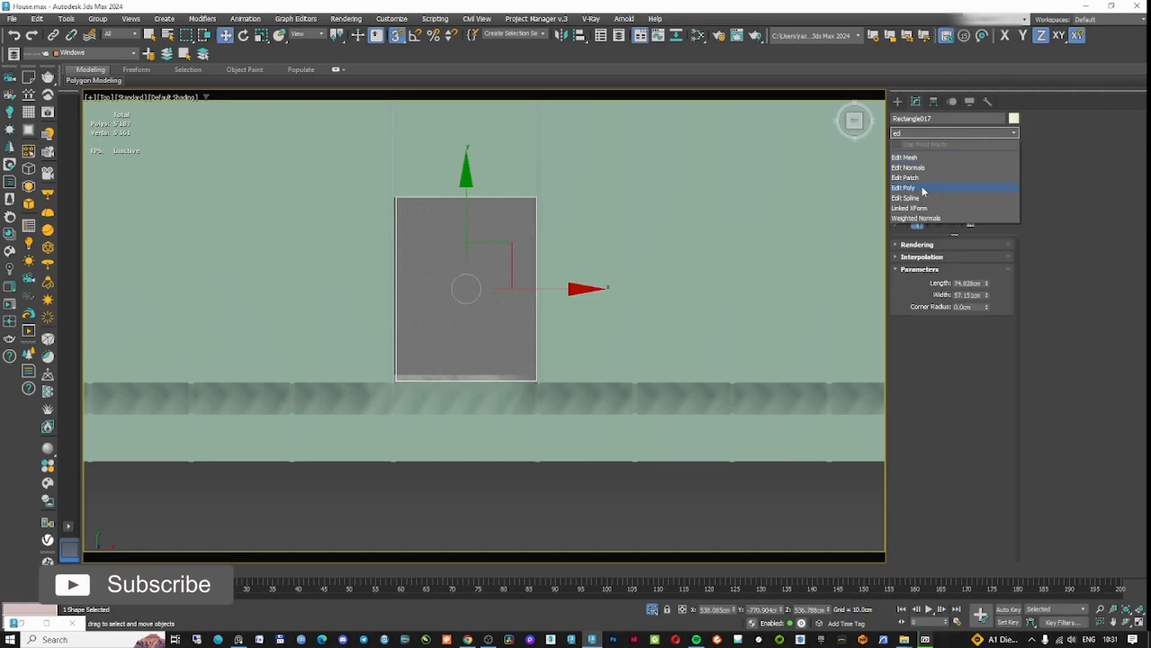
key(Return)
- Move the rectangle's left vertices along X to snap to the skylight opening's left edge
key(1)
drag(420, 410, 382, 184)
scroll(387, 188, up, 12)
key(F3)
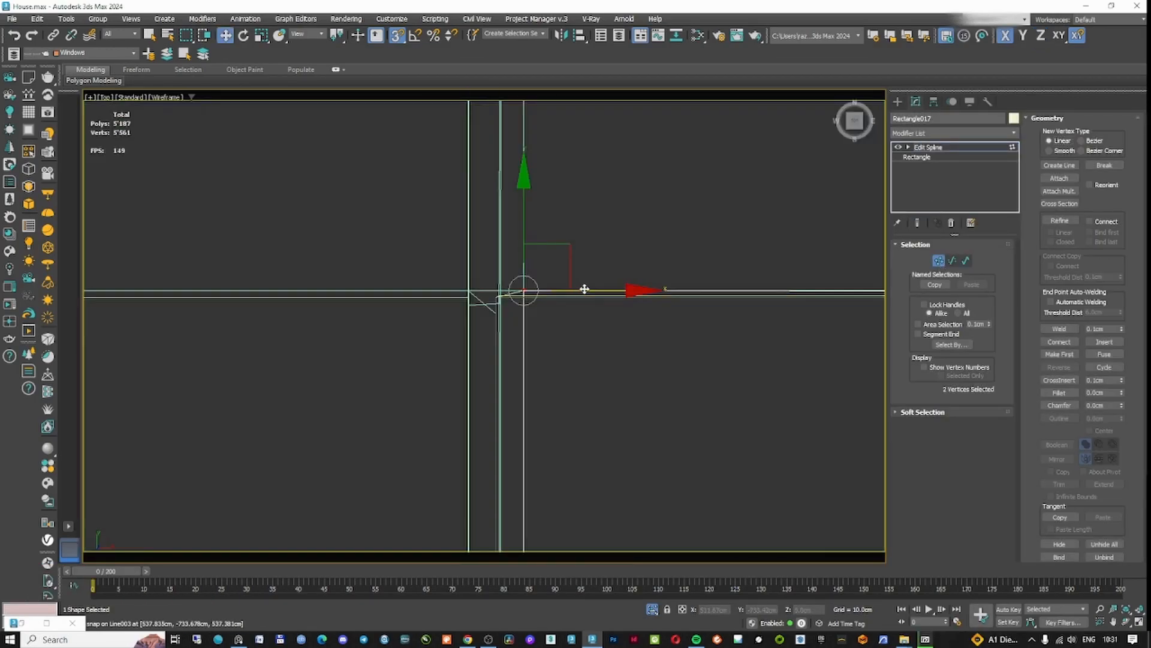
scroll(501, 293, up, 8)
drag(502, 288, 464, 348)
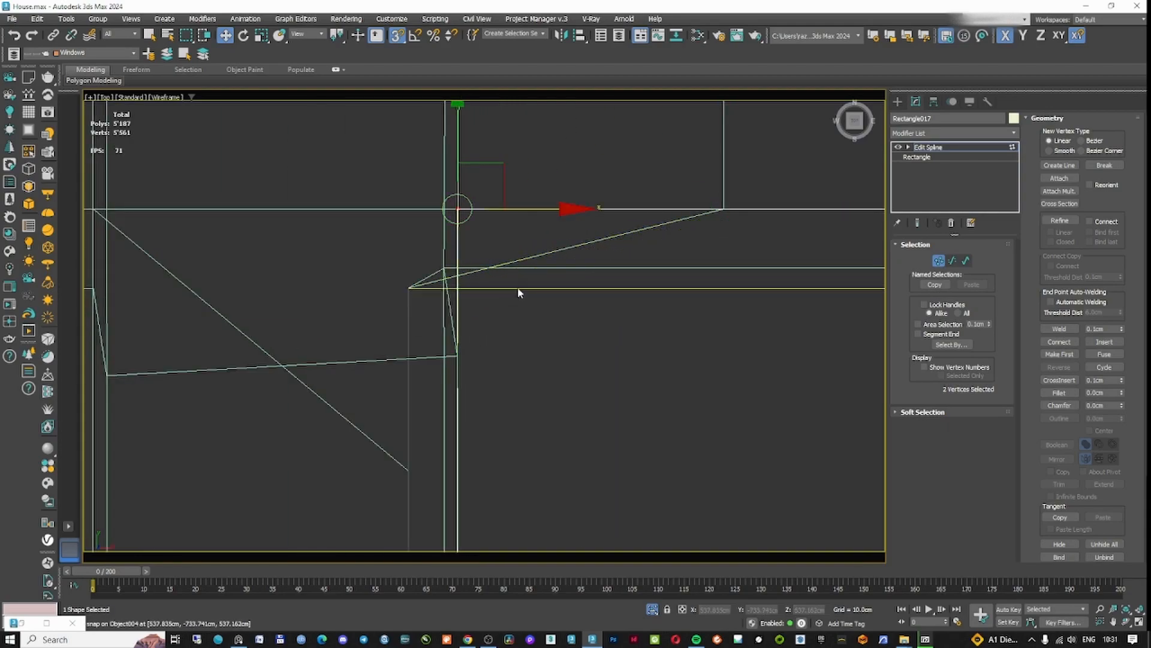
- Align the rectangle's right vertices along X with the skylight opening's right edge
scroll(517, 289, down, 14)
middle_drag(517, 289, 458, 221)
right_click(574, 275)
click(570, 224)
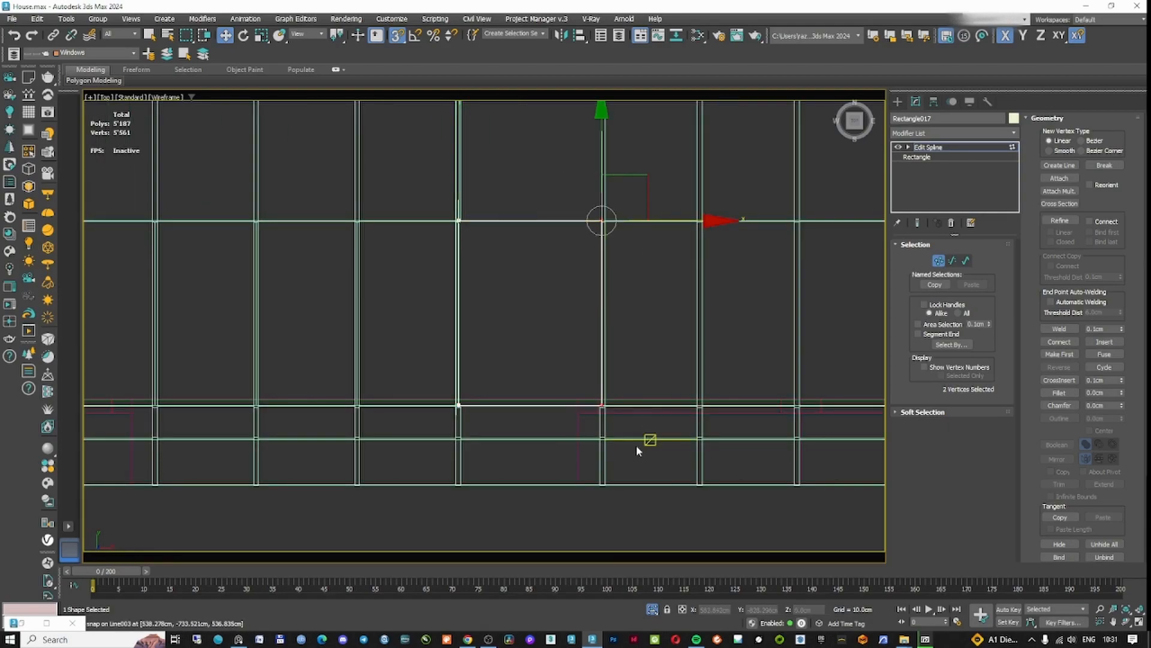
drag(645, 460, 565, 197)
scroll(565, 196, up, 5)
scroll(677, 276, up, 8)
mouse_move(678, 275)
middle_down()
mouse_move(718, 257)
mouse_move(652, 254)
mouse_move(693, 288)
mouse_move(545, 321)
mouse_move(502, 252)
mouse_move(552, 318)
middle_up()
key(F3)
scroll(512, 256, down, 5)
- Lower the rectangle's eaves-side vertices and snap them to the opening's lower corner so the outline follows the roof slope
drag(594, 214, 828, 354)
alt+middle_drag(762, 407, 617, 365)
middle_drag(689, 399, 640, 361)
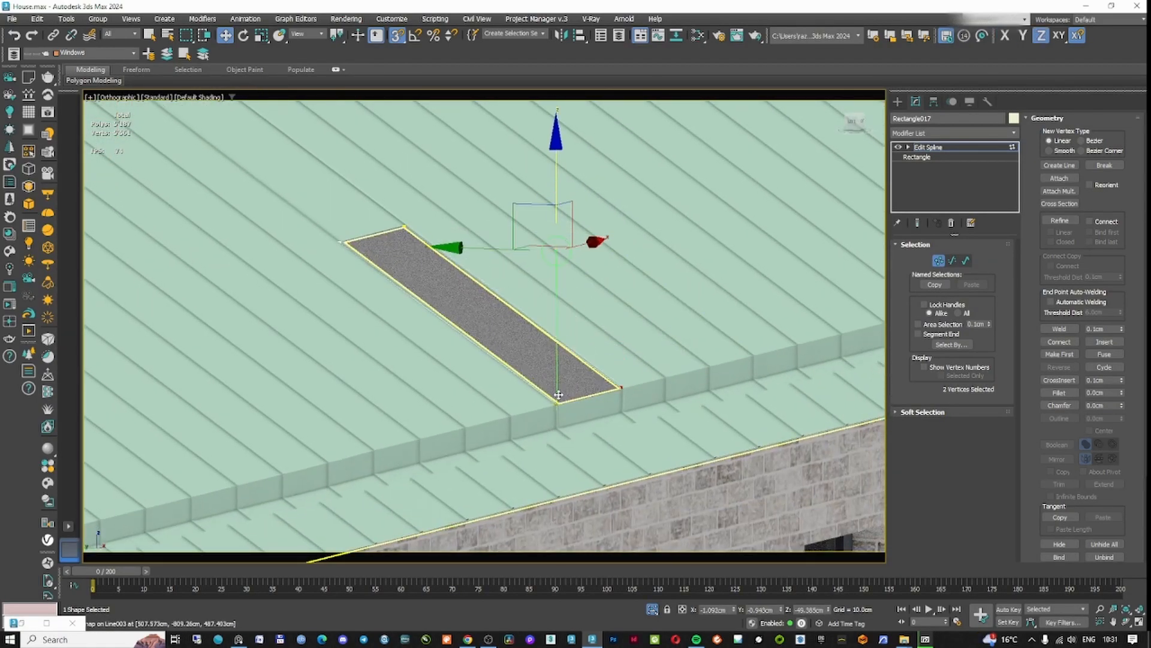
scroll(558, 394, up, 8)
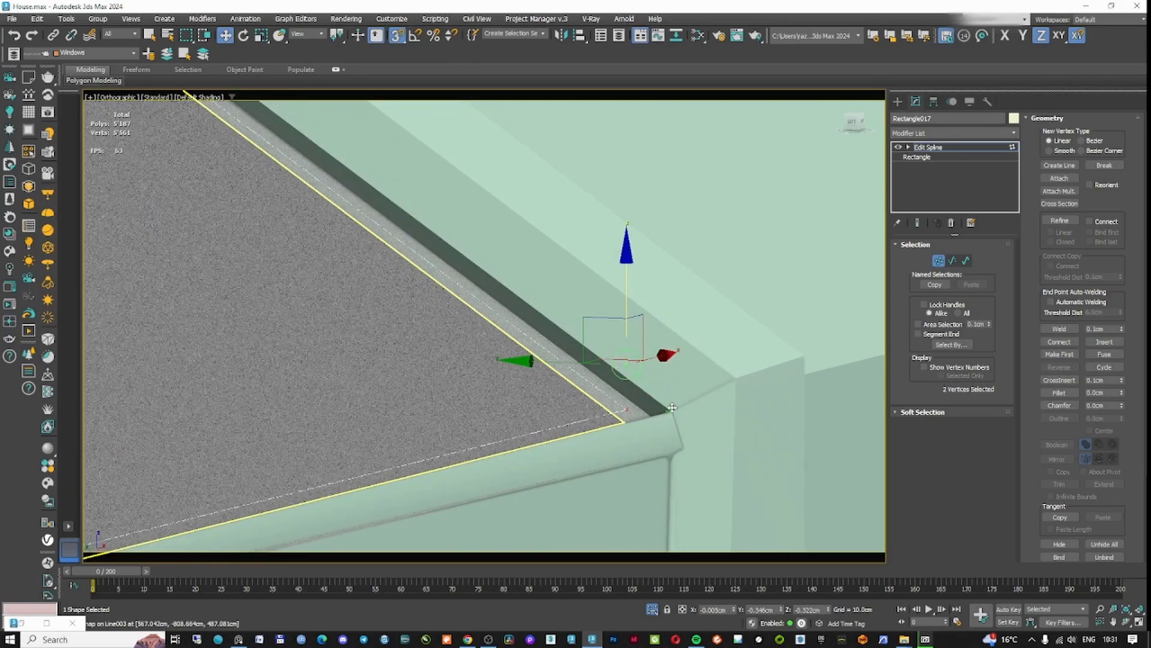
drag(672, 408, 671, 410)
scroll(650, 404, down, 5)
alt+middle_drag(644, 387, 533, 327)
scroll(673, 390, down, 5)
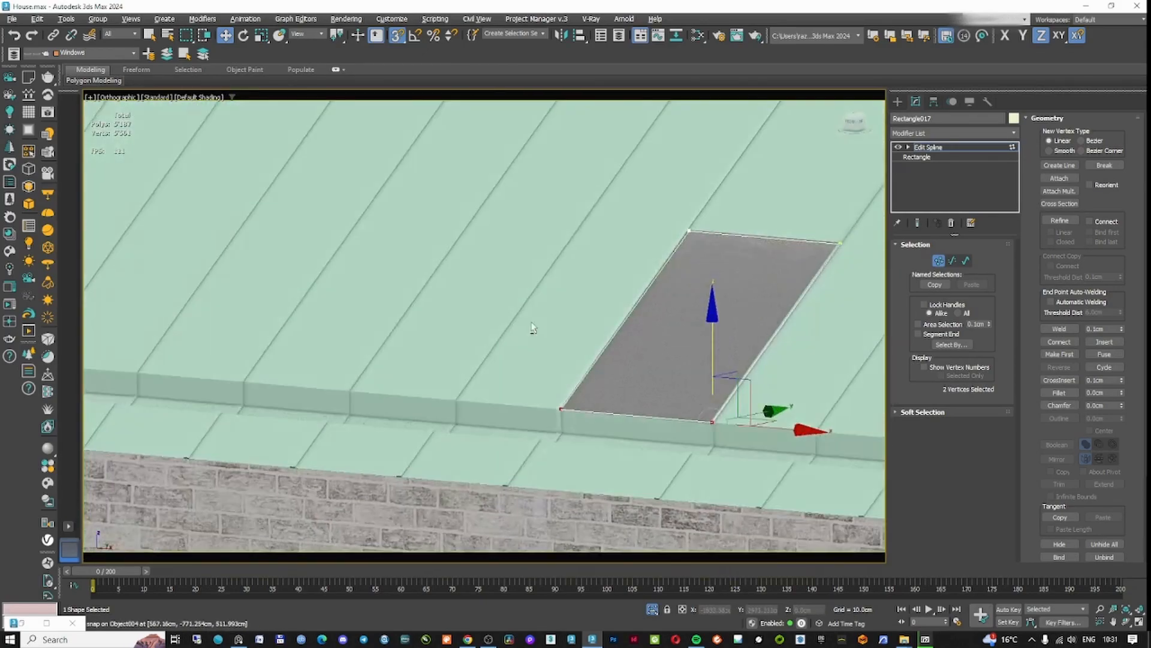
- Examine how the rectangle's upper and lower corners fit the skylight opening in the orthographic and top views
scroll(705, 216, up, 8)
scroll(657, 299, down, 4)
middle_drag(632, 321, 493, 294)
scroll(493, 312, down, 5)
drag(432, 288, 735, 384)
scroll(493, 332, up, 4)
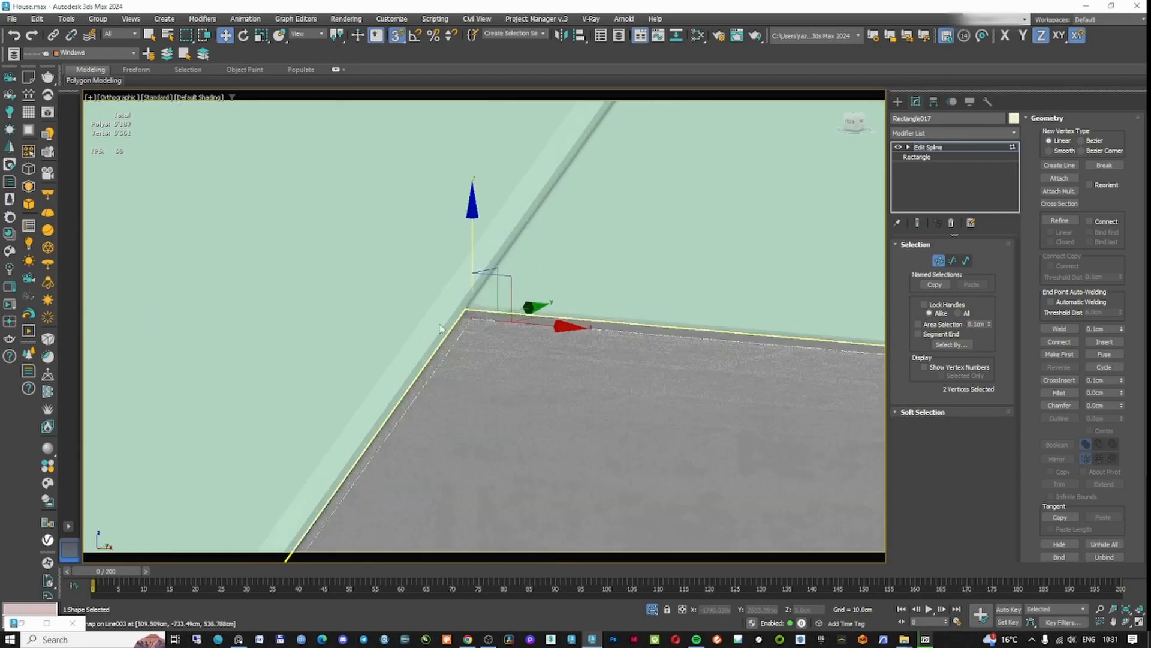
scroll(478, 335, up, 4)
middle_drag(478, 335, 637, 354)
key(F3)
key(t)
scroll(626, 341, down, 5)
scroll(609, 415, up, 8)
key(F3)
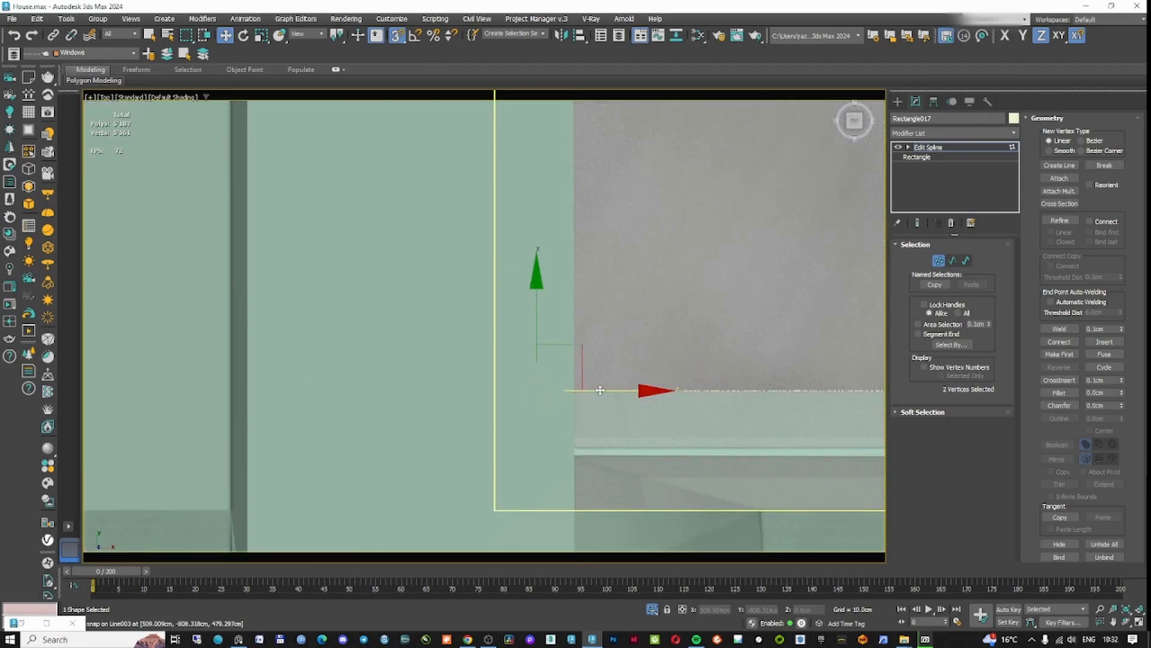
key(F3)
key(F3)
key(F3)
- Move the rectangle's lower vertices along Y onto the opening's lower edge and check the corner fit
drag(407, 423, 702, 480)
scroll(703, 481, down, 5)
scroll(704, 487, up, 5)
scroll(526, 389, up, 5)
key(F3)
key(F3)
drag(514, 313, 648, 408)
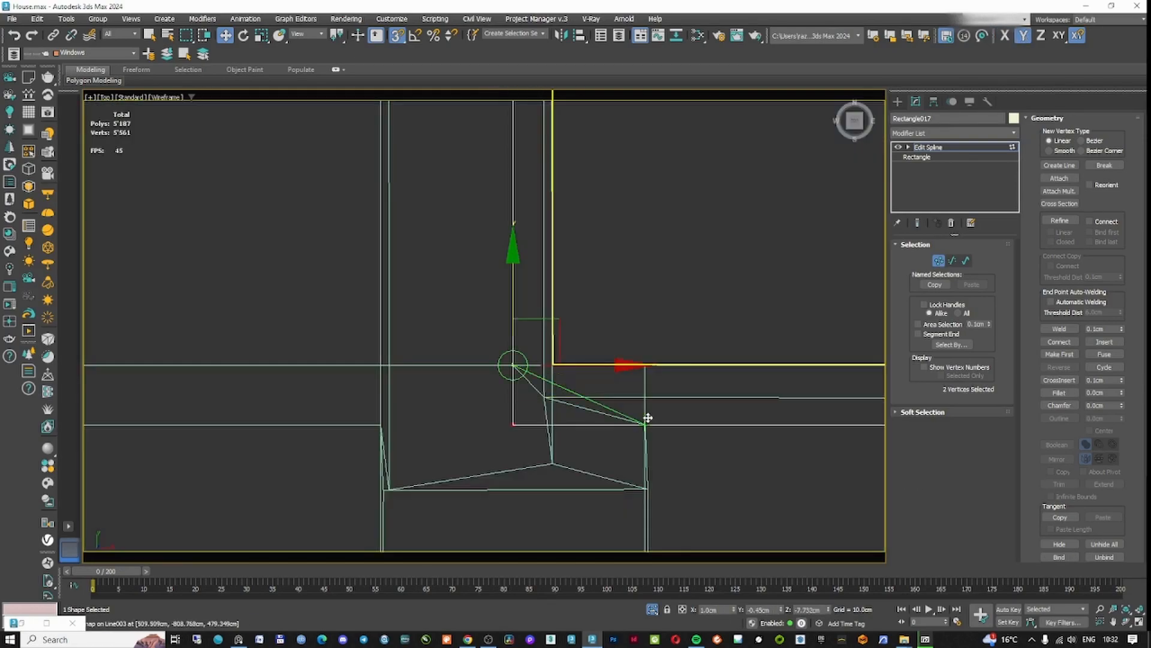
drag(375, 491, 377, 492)
scroll(608, 425, down, 8)
scroll(636, 373, up, 6)
drag(360, 336, 778, 384)
scroll(778, 370, up, 5)
key(F3)
scroll(650, 362, down, 8)
alt+middle_drag(650, 362, 699, 263)
scroll(713, 492, up, 7)
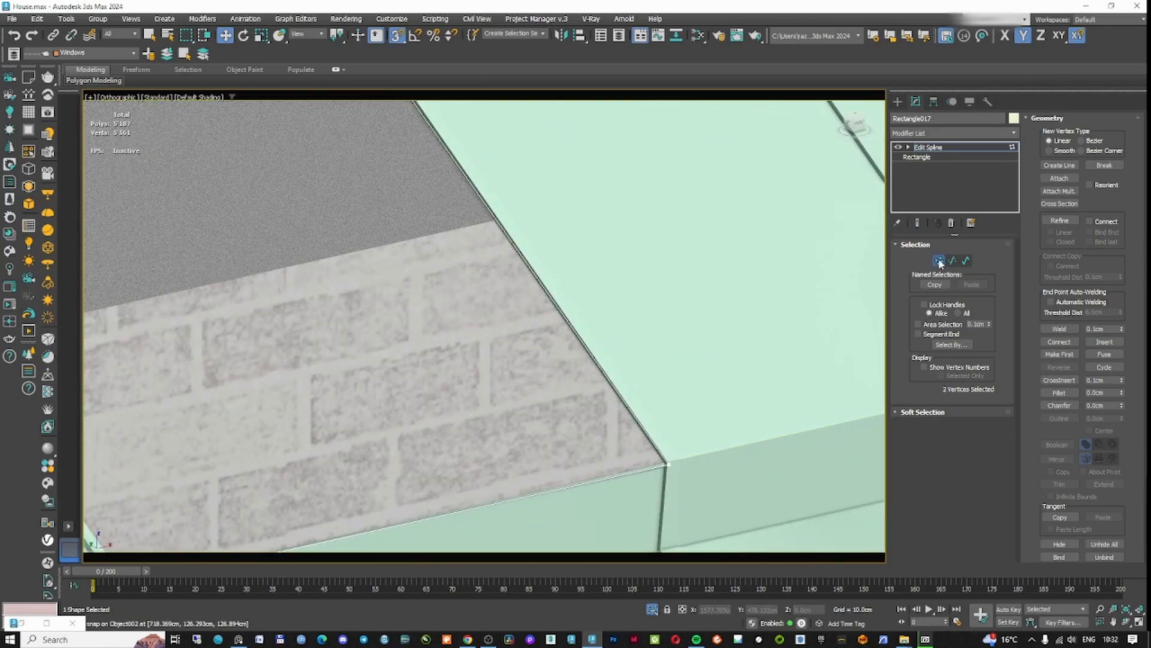
- Leave vertex editing and apply a Sweep modifier to the skylight outline with the Bar section
click(940, 263)
click(939, 134)
text(sw)
click(938, 159)
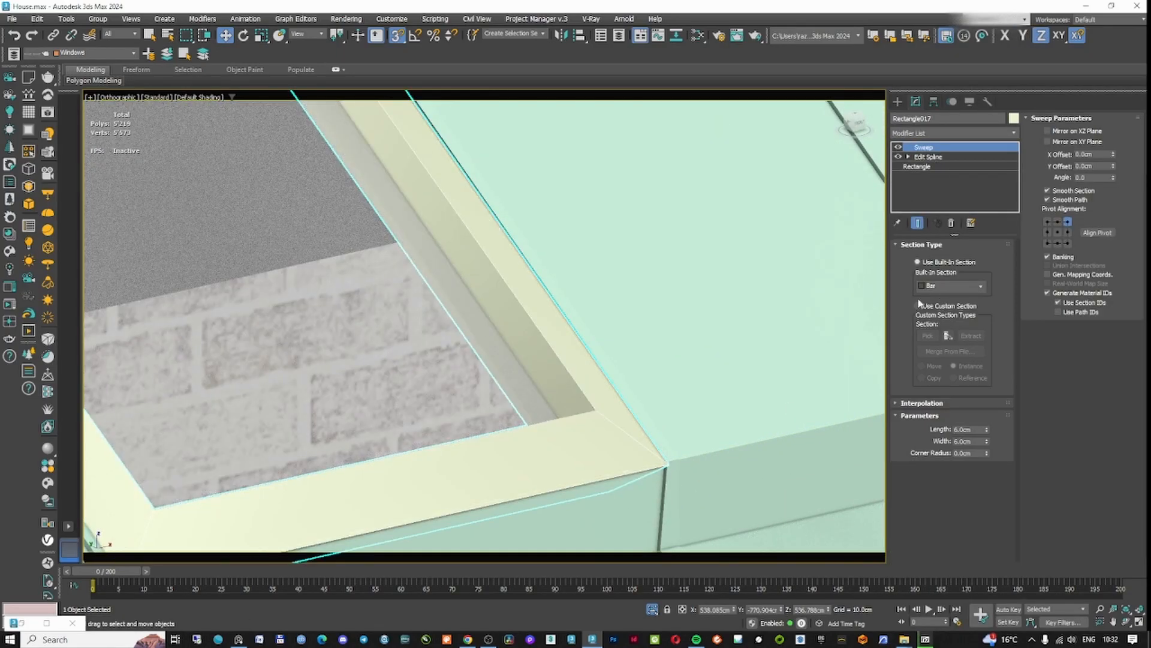
- Rotate the sweep section to an angle of 25.5 so the skylight frame aligns with the roof slope
scroll(584, 360, down, 7)
alt+middle_drag(579, 357, 548, 342)
scroll(572, 291, up, 7)
alt+middle_drag(650, 300, 593, 309)
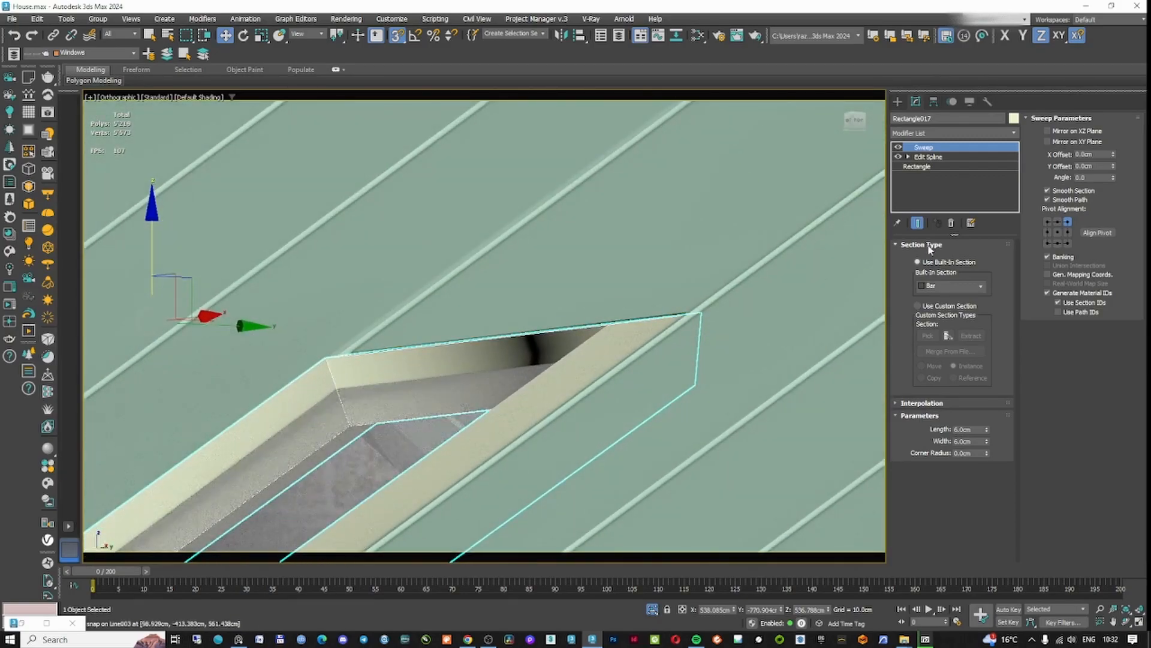
drag(1113, 178, 1083, 102)
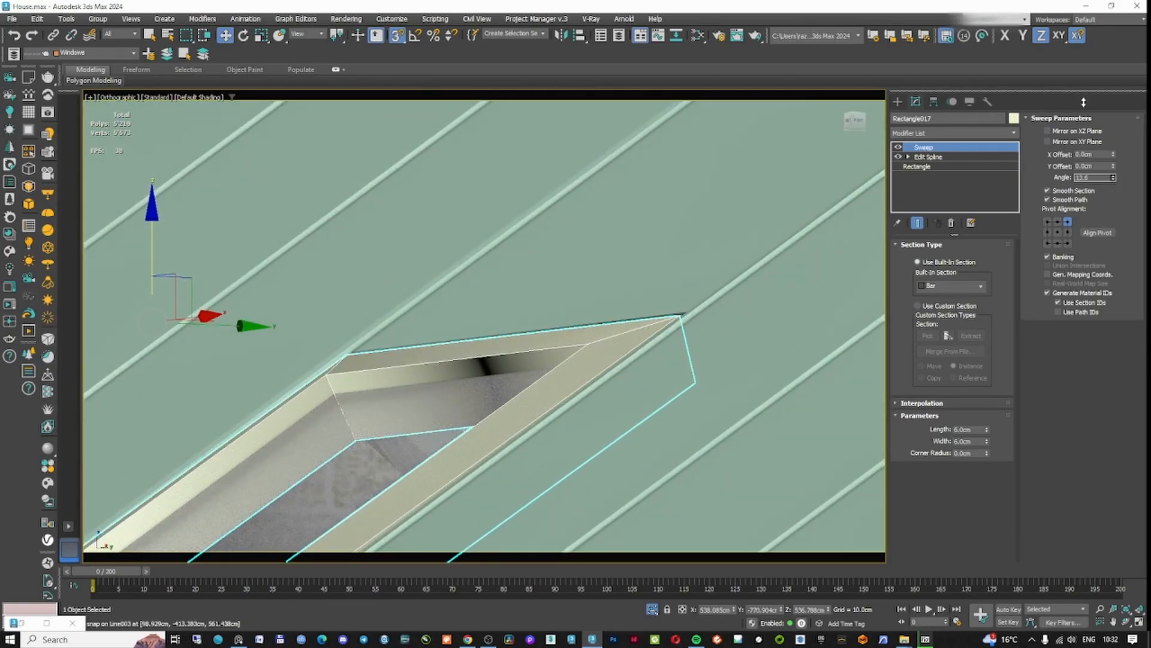
scroll(766, 238, down, 6)
alt+middle_drag(599, 354, 617, 351)
key(l)
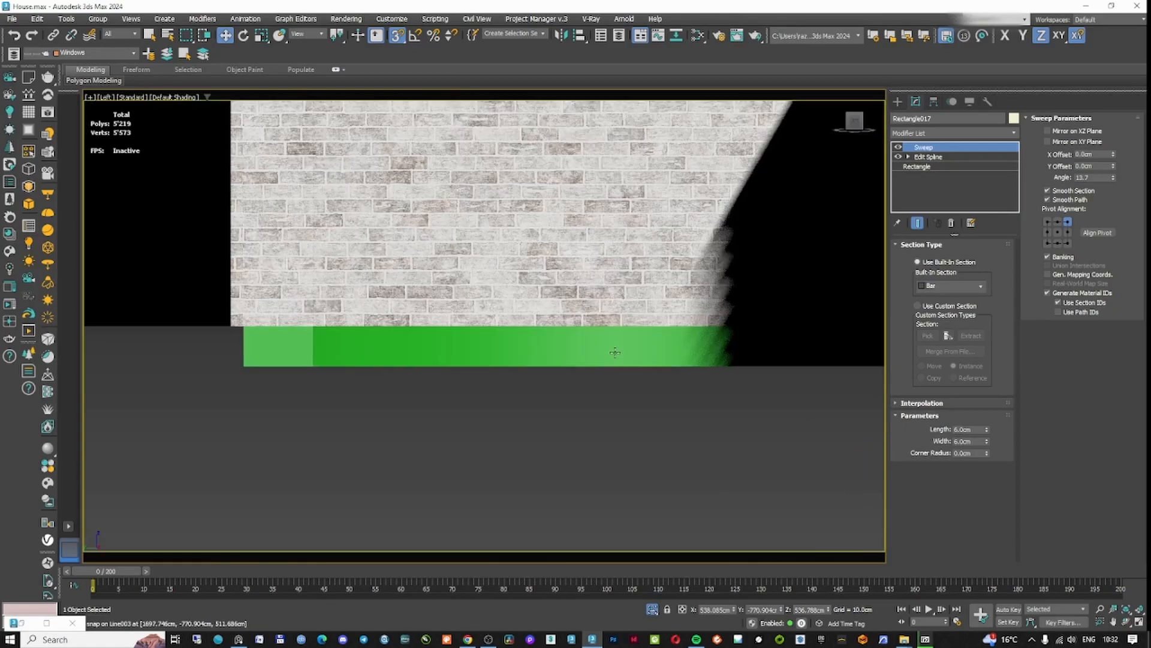
key(F3)
drag(1114, 182, 1113, 139)
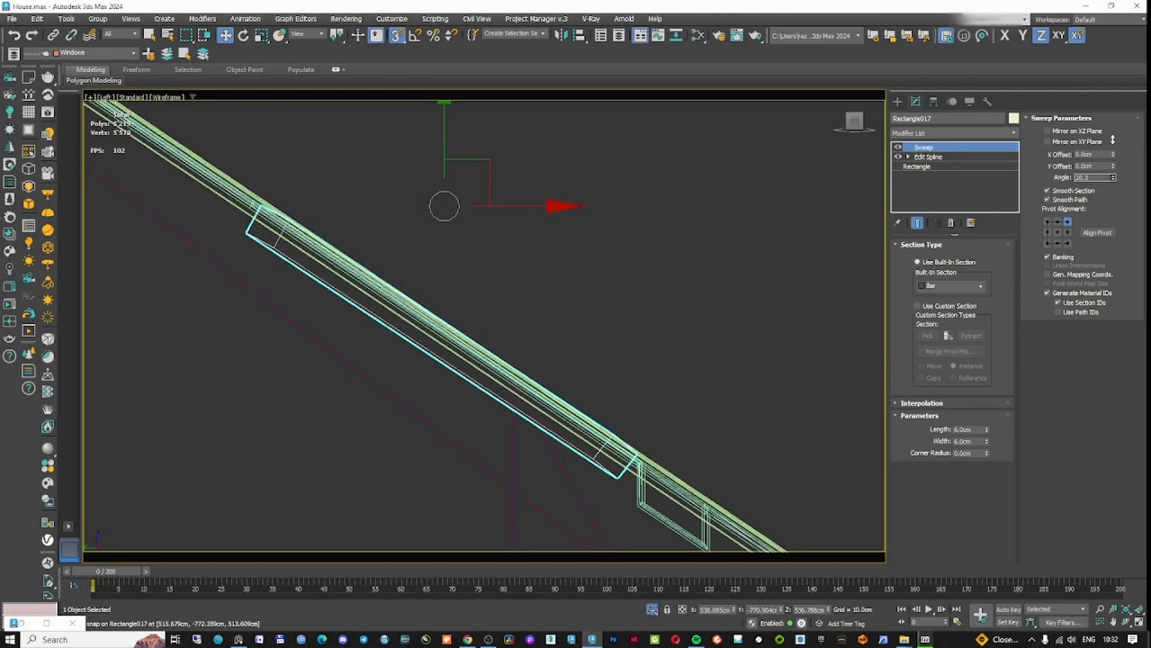
key(F3)
key(u)
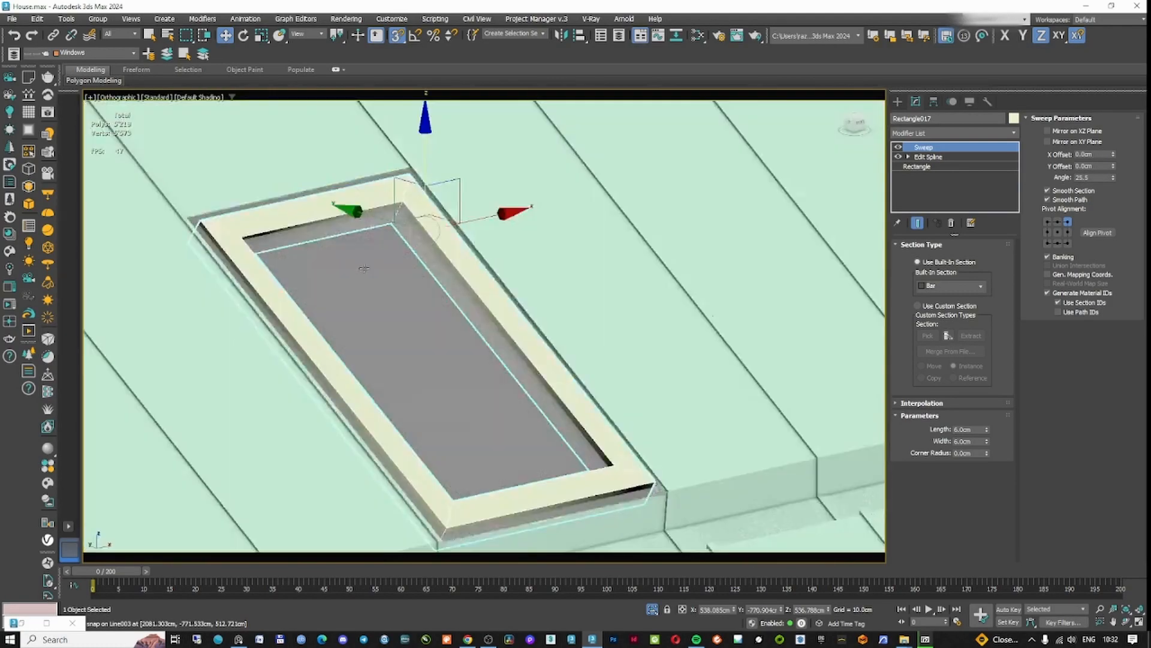
- Offset the sweep section by 2.24 cm in X and 0.65 cm in Y to seat the frame in the opening
mouse_move(420, 252)
alt+middle_down()
mouse_move(439, 239)
mouse_move(357, 273)
mouse_move(800, 197)
alt+middle_up()
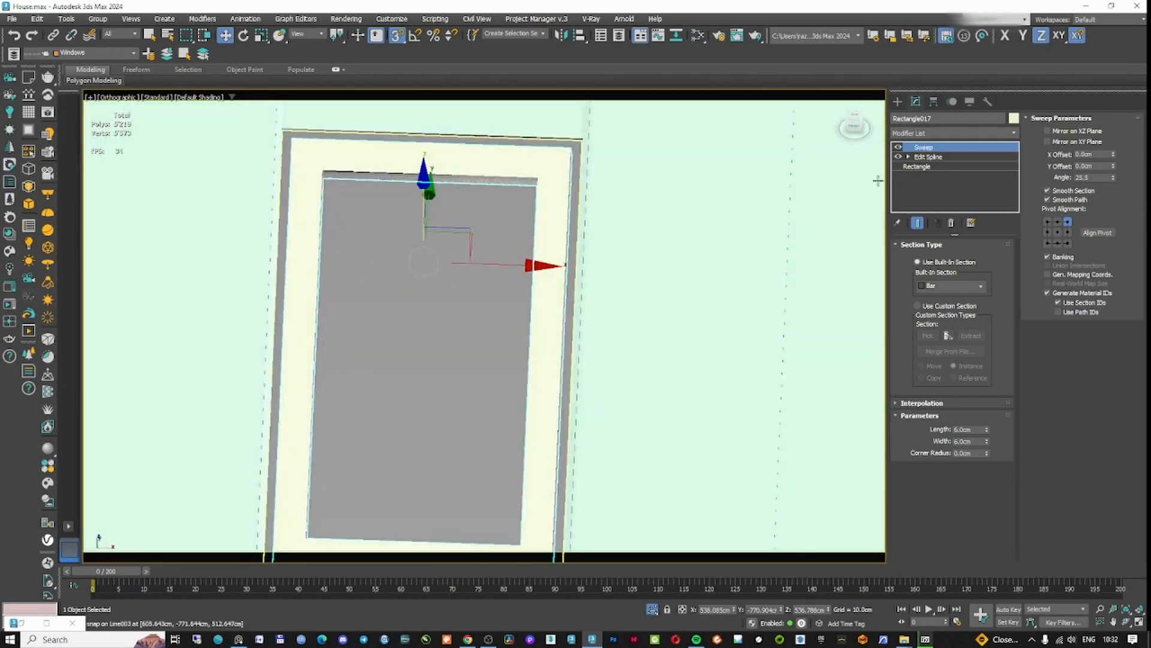
drag(1114, 157, 1111, 28)
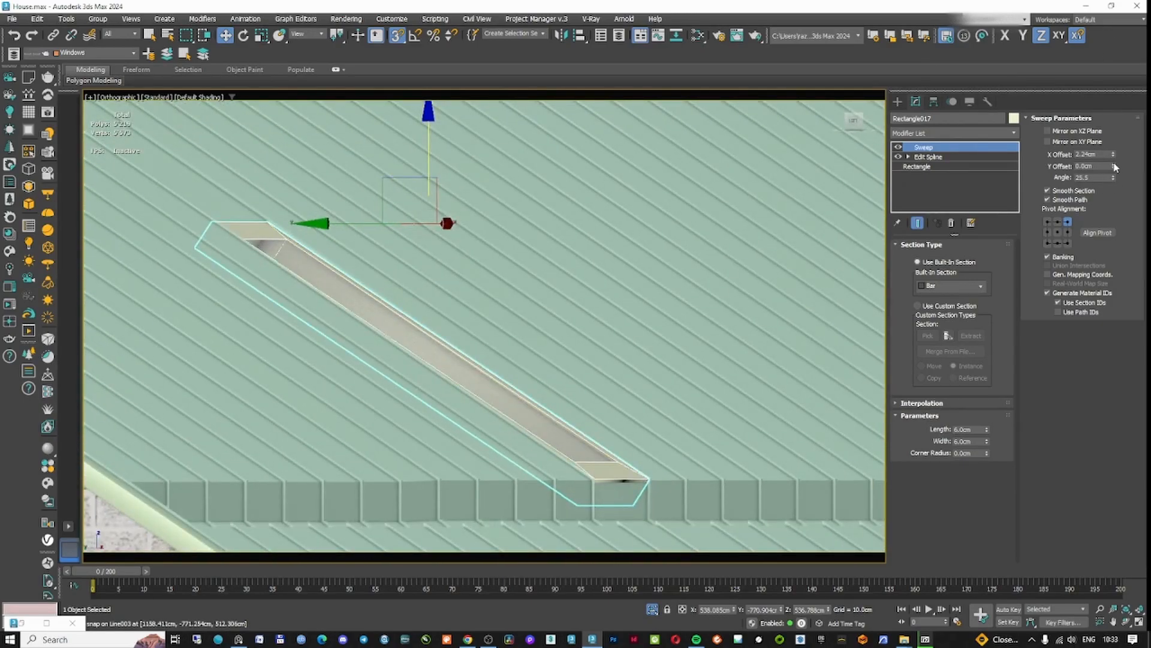
drag(1114, 166, 1114, 157)
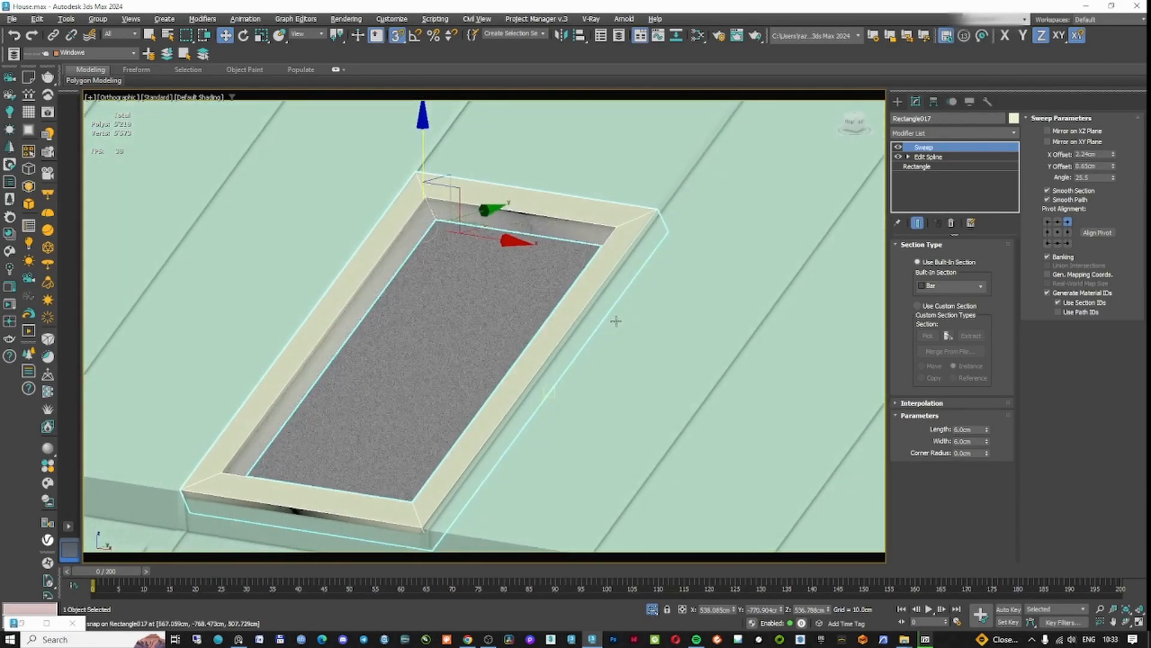
- Add a Chamfer modifier to the skylight frame with Smooth Chamfers Only and an amount of 0.3 cm
click(983, 133)
text(ch)
key(Return)
click(1091, 199)
click(1082, 216)
text(3)
key(Return)
- Assign the bluish-grey window frame material to the skylight frame
click(898, 102)
middle_drag(433, 204, 463, 282)
scroll(412, 257, up, 7)
scroll(419, 252, down, 9)
key(m)
drag(792, 229, 781, 240)
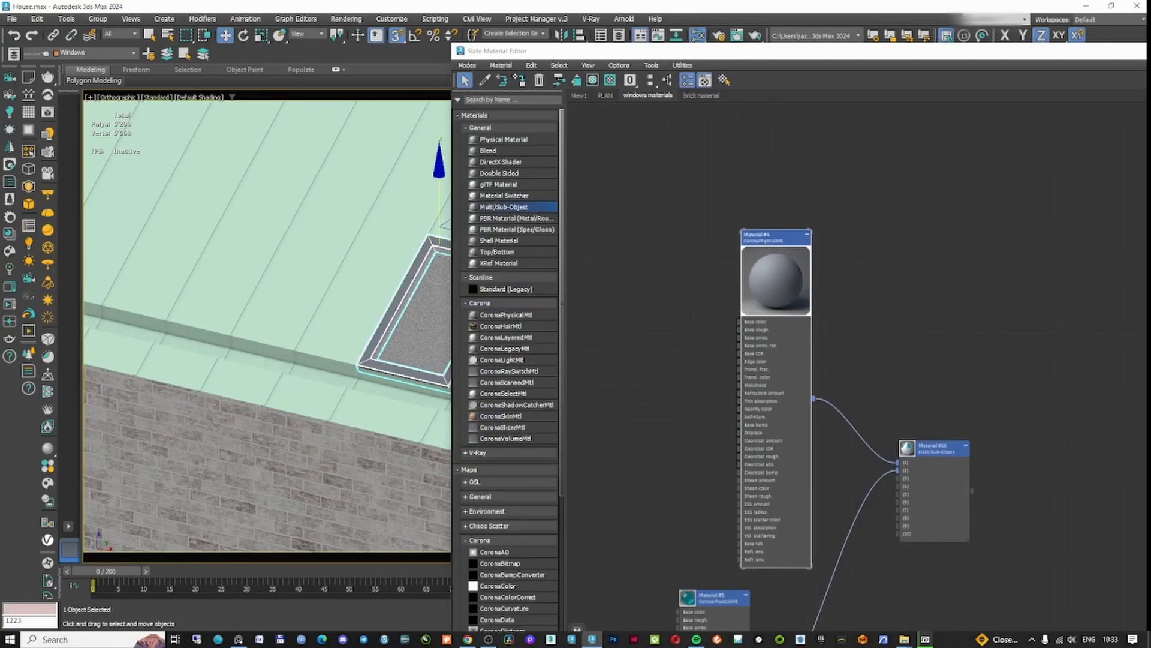
key(m)
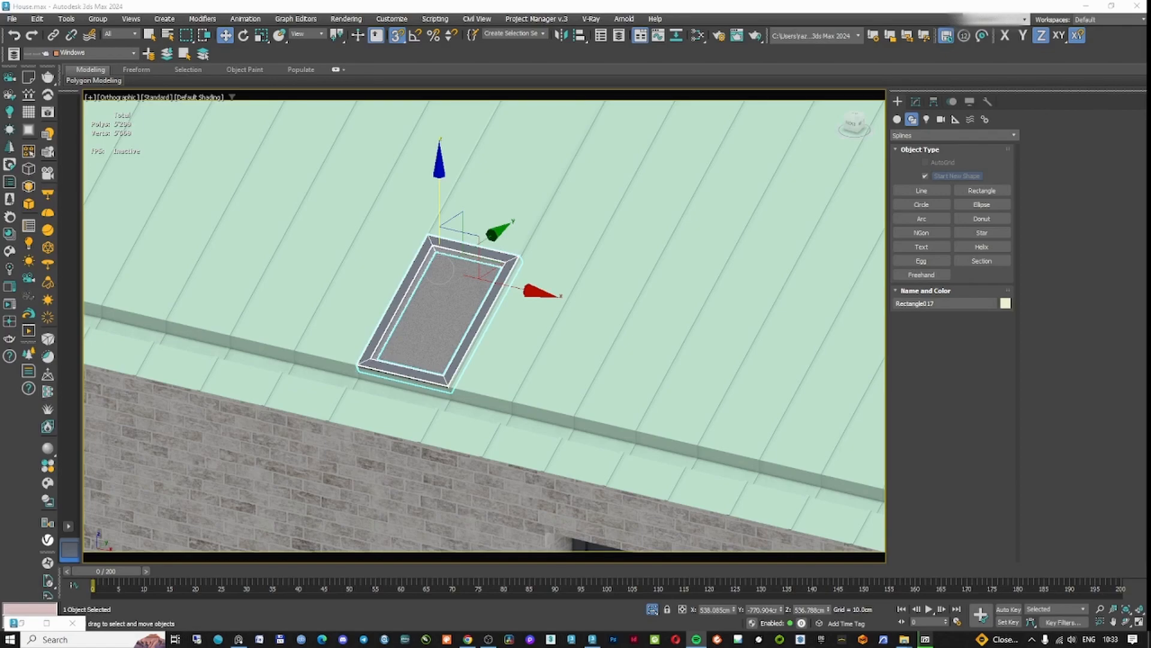
- Isolate the skylight frame and insert an Edit Poly modifier between its Sweep and Chamfer
scroll(376, 267, up, 10)
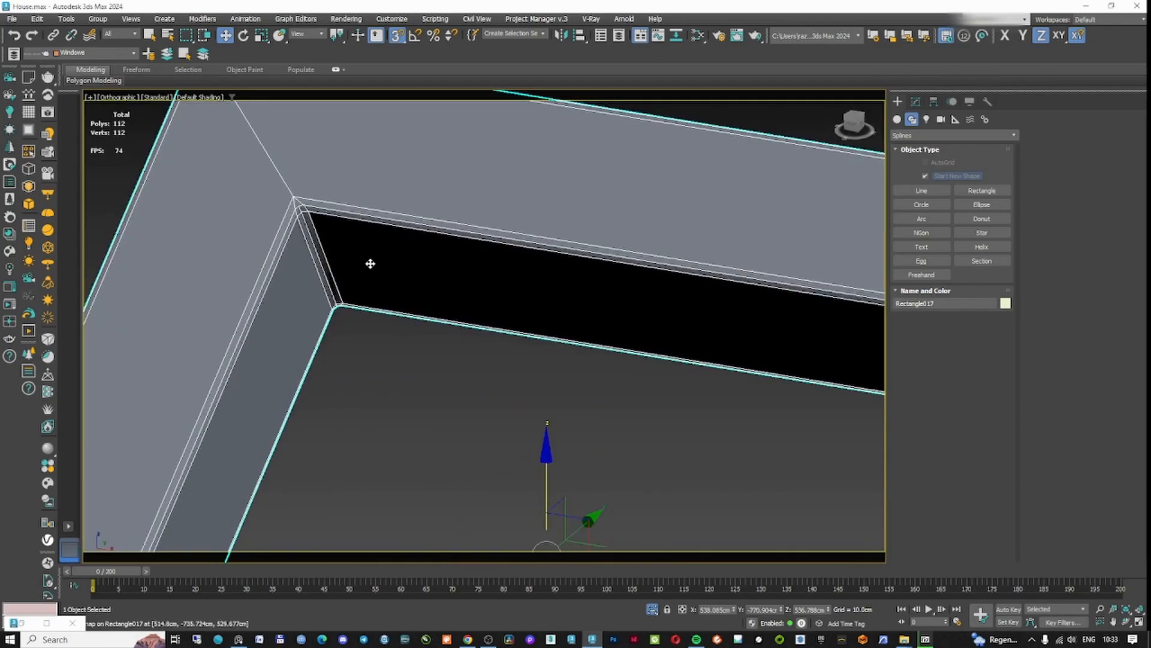
click(916, 102)
click(953, 133)
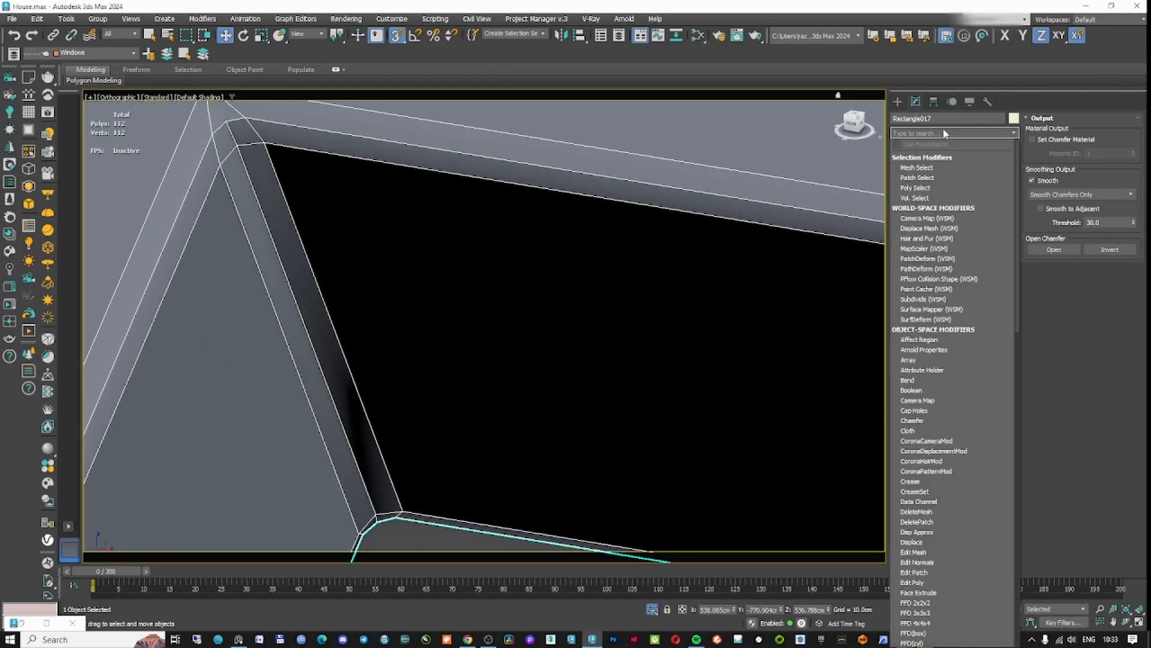
click(944, 133)
click(942, 156)
click(938, 134)
text(ed)
click(938, 188)
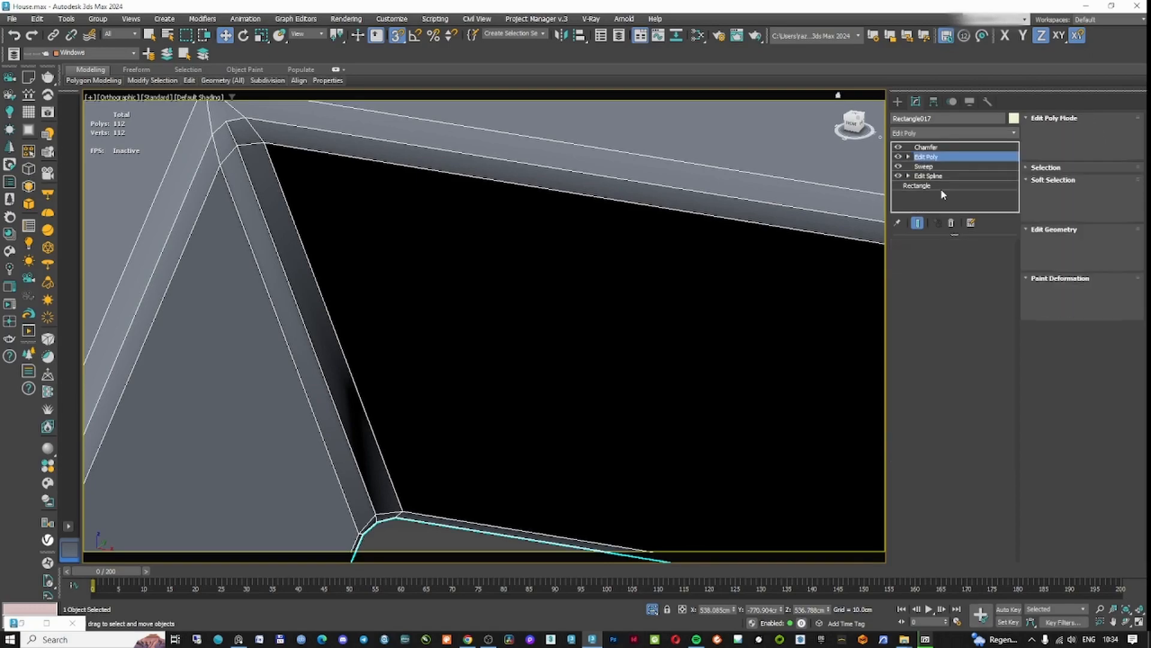
- Enter the Edit Poly's Edge level and turn the frame's Chamfer modifier off in the viewport
click(937, 177)
right_click(929, 147)
click(974, 307)
- Select the skylight frame's inner edge loop, create a shape from it and return to the Chamfer level
key(F3)
ctrl+click(352, 145)
scroll(357, 146, down, 10)
scroll(424, 225, up, 2)
ctrl+click(424, 236)
scroll(1079, 360, down, 3)
scroll(1089, 453, up, 3)
click(1027, 118)
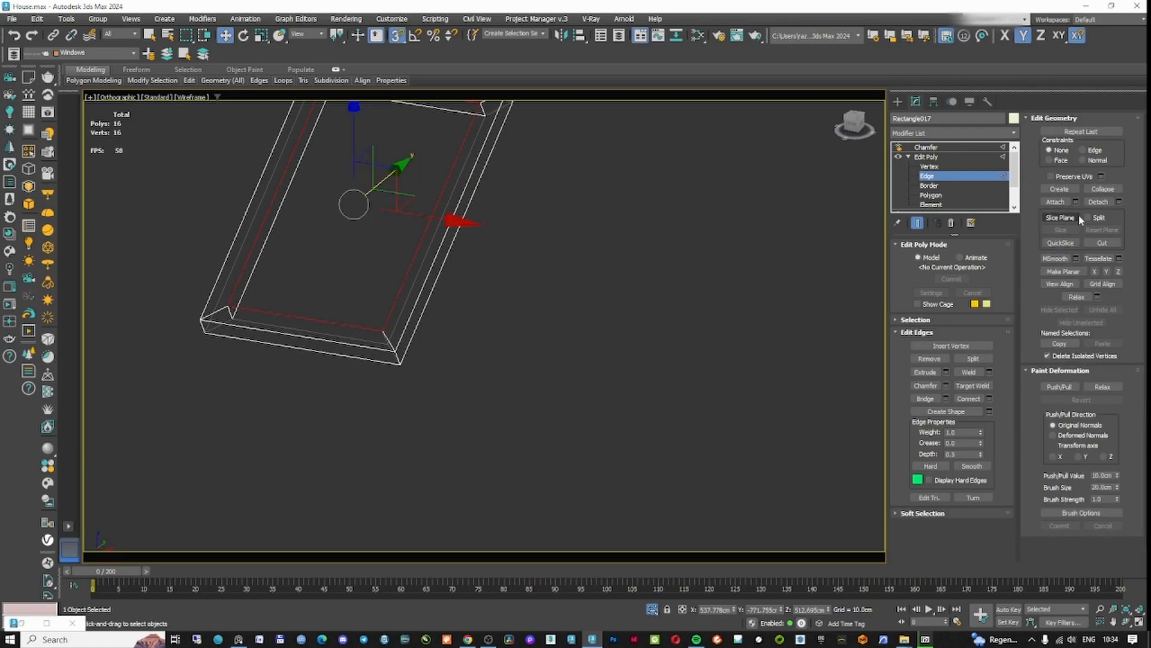
click(928, 148)
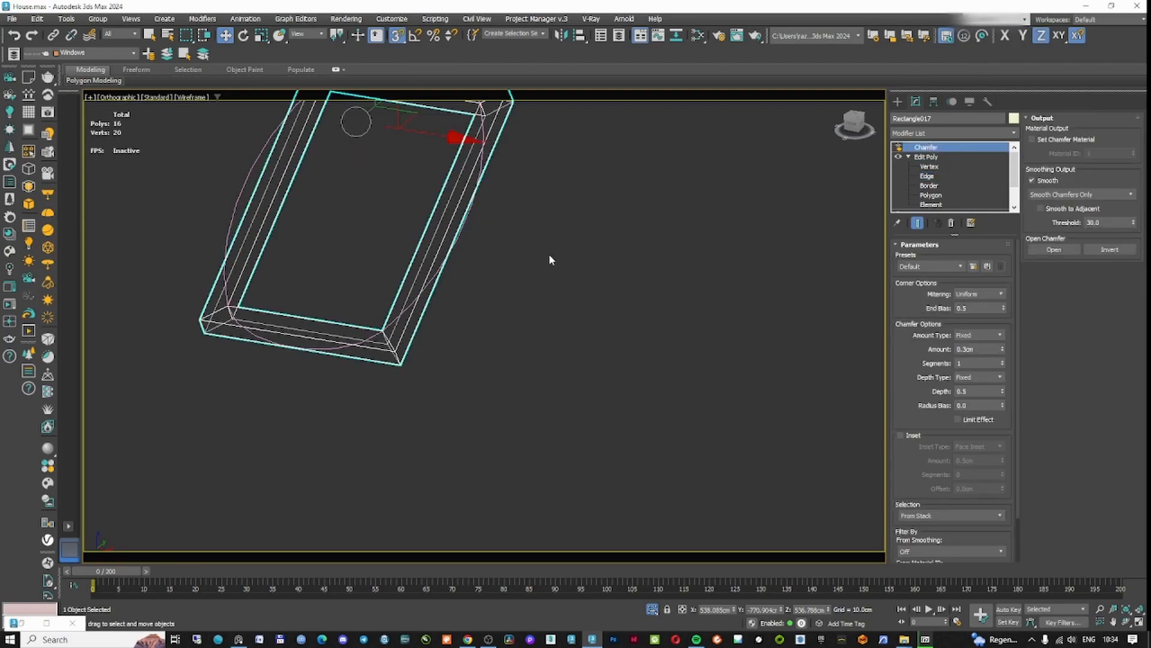
- Select the shape extracted from the skylight frame and straighten all its vertices into a rectangular glazing outline
click(653, 228)
click(236, 206)
click(938, 285)
key(ctrl+a)
right_click(496, 310)
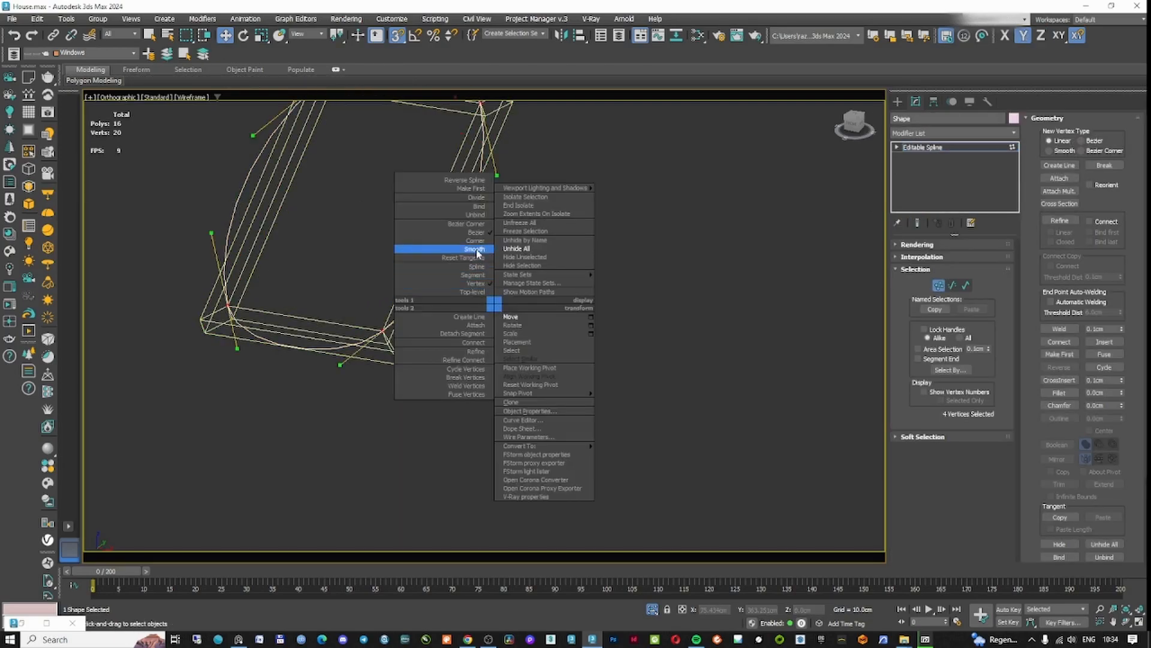
click(455, 257)
click(939, 285)
- Add a Shell modifier to the glazing outline to form a thin pane
click(953, 132)
text(sh)
click(902, 158)
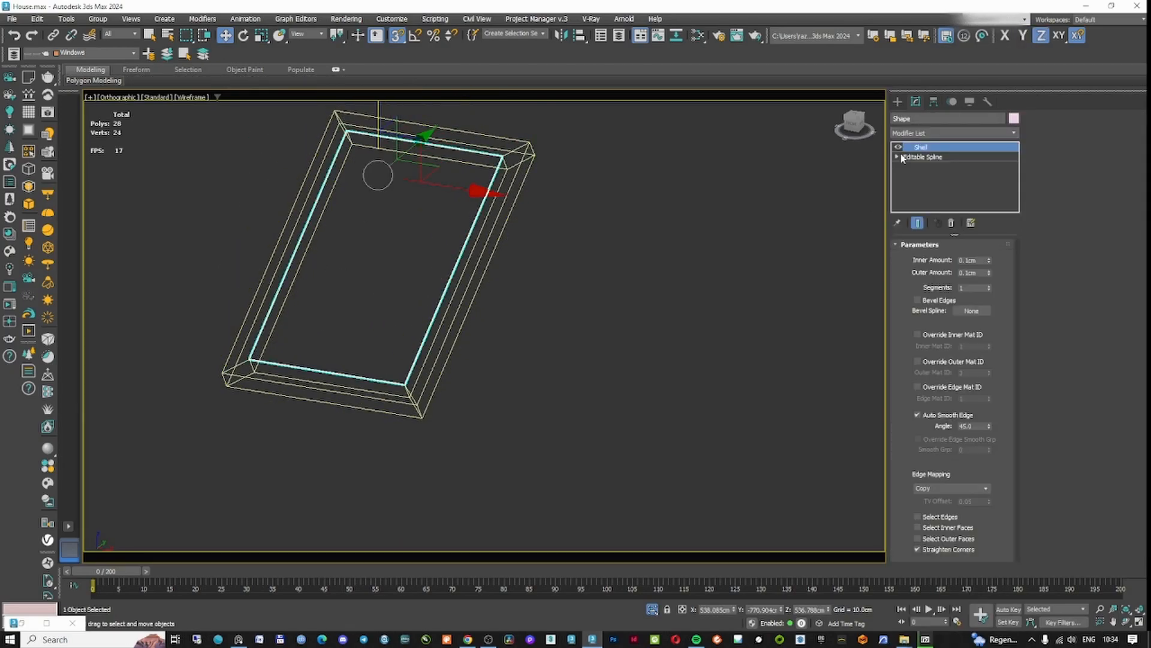
scroll(340, 368, up, 5)
scroll(478, 324, down, 10)
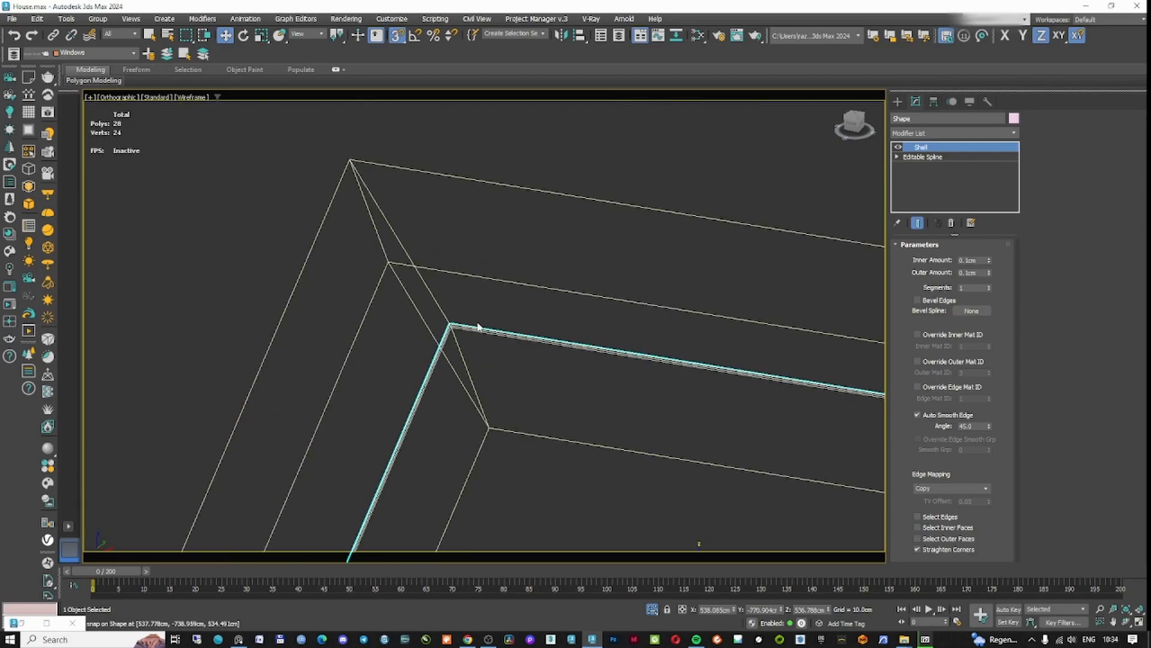
- Switch to the left view and snap the glass pane to the middle of the skylight frame's thickness
alt+middle_drag(513, 340, 312, 49)
click(312, 103)
click(298, 44)
key(f)
key(l)
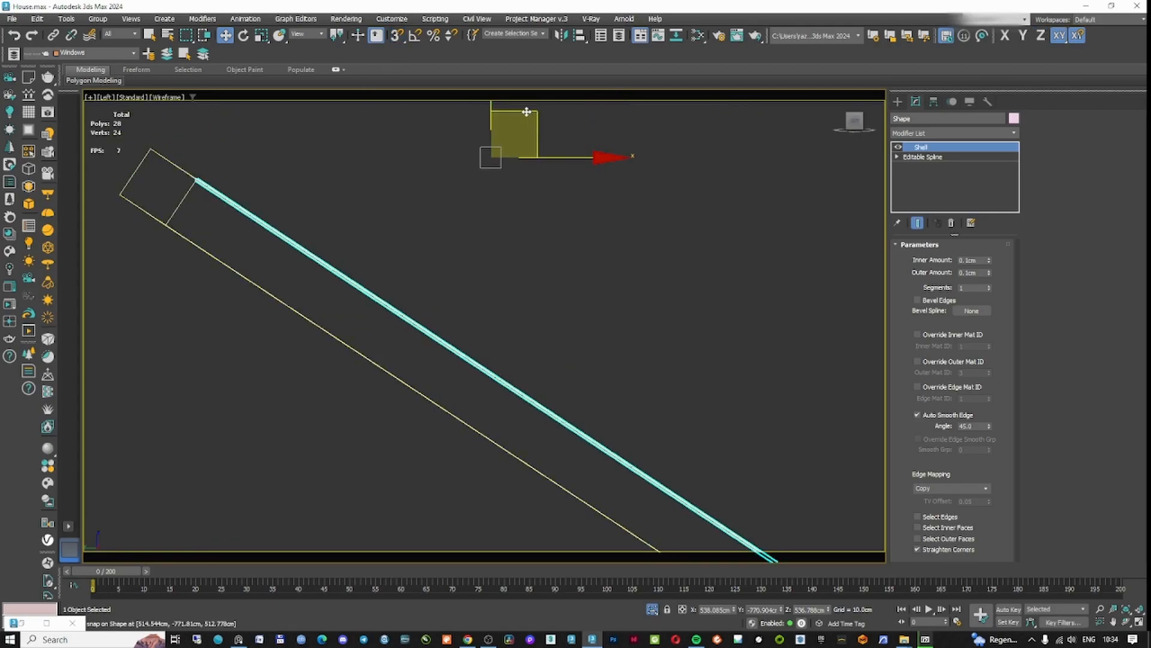
scroll(174, 171, up, 10)
mouse_move(383, 231)
mouse_down()
mouse_move(358, 267)
mouse_move(373, 247)
mouse_up()
scroll(412, 243, down, 13)
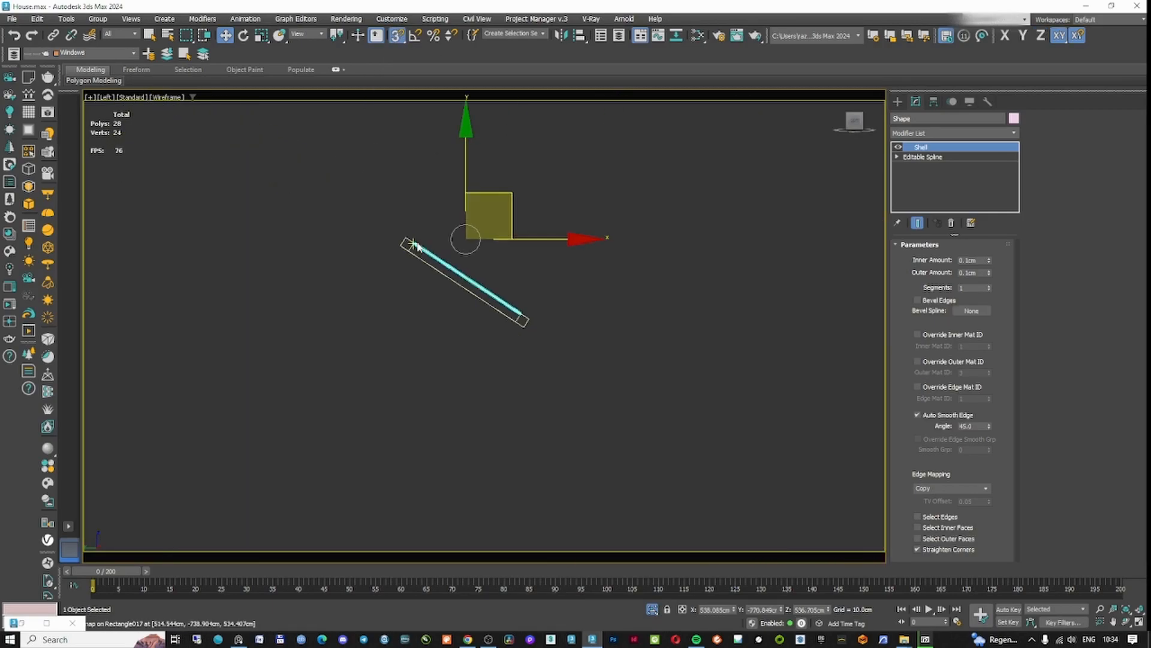
- Assign the transparent window glass material to the skylight pane
alt+middle_drag(605, 180, 488, 203)
key(F3)
scroll(488, 203, up, 8)
key(m)
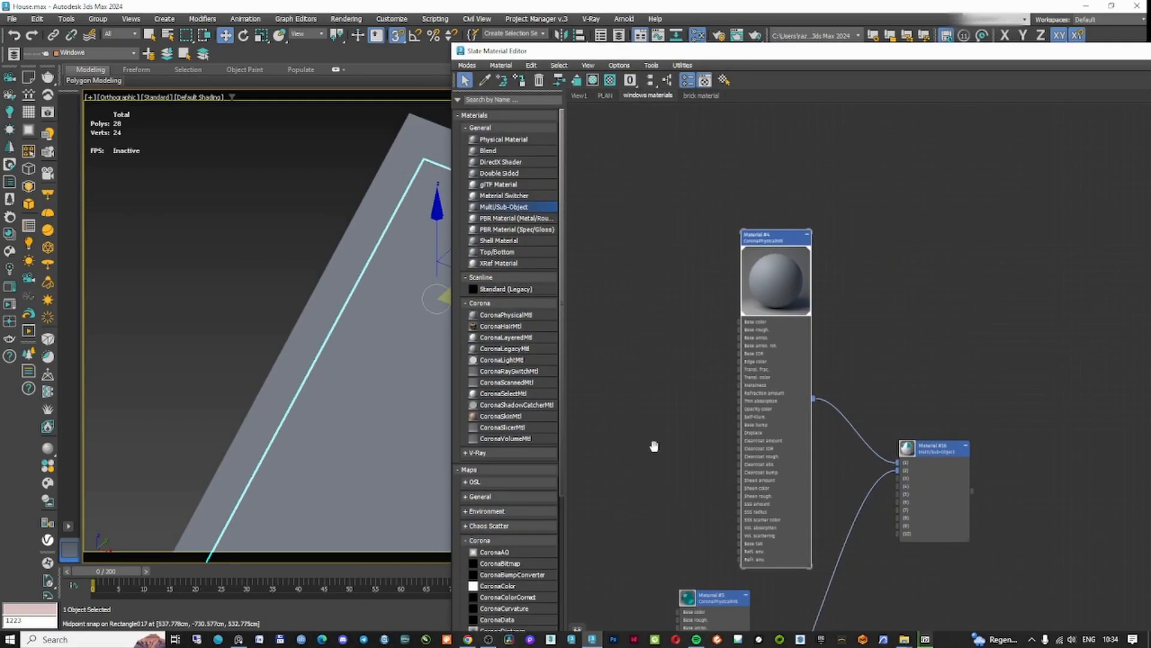
scroll(653, 448, up, 3)
key(m)
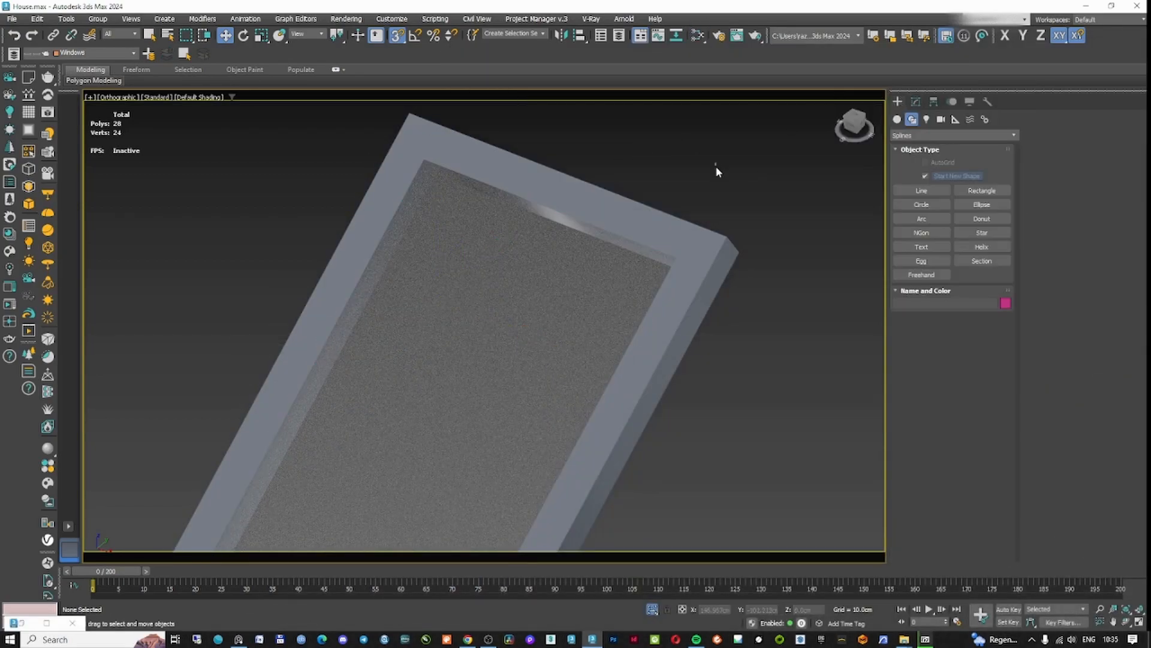
- Select the skylight frame, open its modifier stack and leave isolation to show the whole house
key(F3)
click(579, 219)
key(F3)
scroll(578, 218, down, 4)
alt+middle_drag(556, 213, 564, 191)
click(917, 101)
click(908, 156)
click(924, 166)
mouse_move(462, 299)
alt+middle_down()
mouse_move(541, 307)
mouse_move(441, 321)
mouse_move(459, 331)
alt+middle_up()
scroll(440, 321, down, 5)
- Group the skylight frame and its glass pane under the name skylight
scroll(456, 333, up, 3)
key(F3)
key(F3)
ctrl+click(456, 333)
click(98, 19)
click(108, 29)
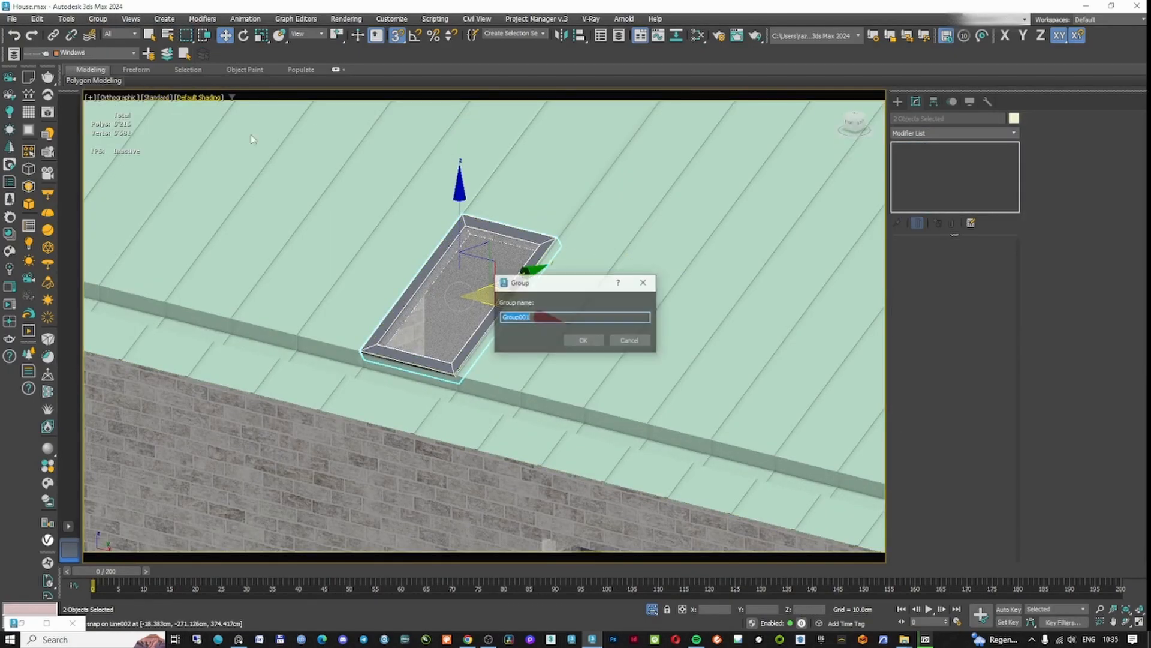
text(skylight)
key(Return)
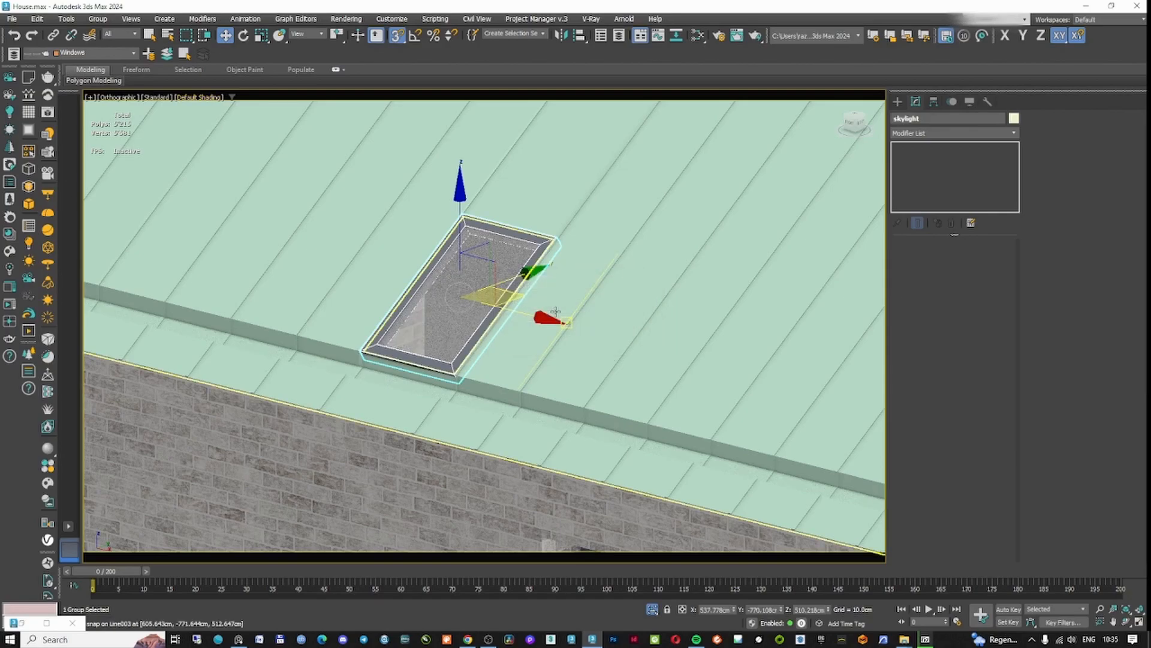
- Copy the skylight group along the roof to the second roof opening, at X about 1542 cm
key(t)
key(z)
scroll(516, 327, down, 6)
middle_drag(516, 326, 327, 316)
mouse_move(345, 316)
shift+mouse_down()
mouse_move(730, 295)
mouse_move(751, 304)
shift+mouse_up()
key(Return)
scroll(762, 309, up, 8)
scroll(675, 262, down, 3)
mouse_move(678, 263)
alt+middle_down()
mouse_move(666, 282)
mouse_move(660, 252)
alt+middle_up()
scroll(658, 250, up, 4)
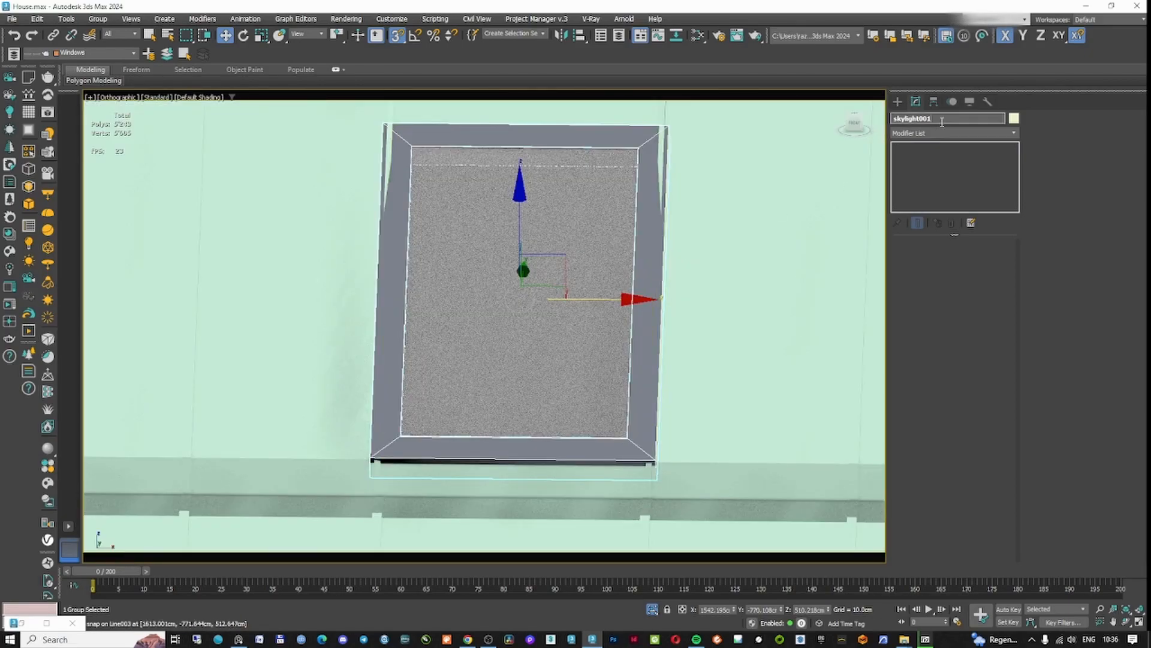
- Add an FFD 2x2x2 modifier to the copied skylight and enter its Control Points level
click(941, 133)
text(e)
key(BackSpace)
text(ffd)
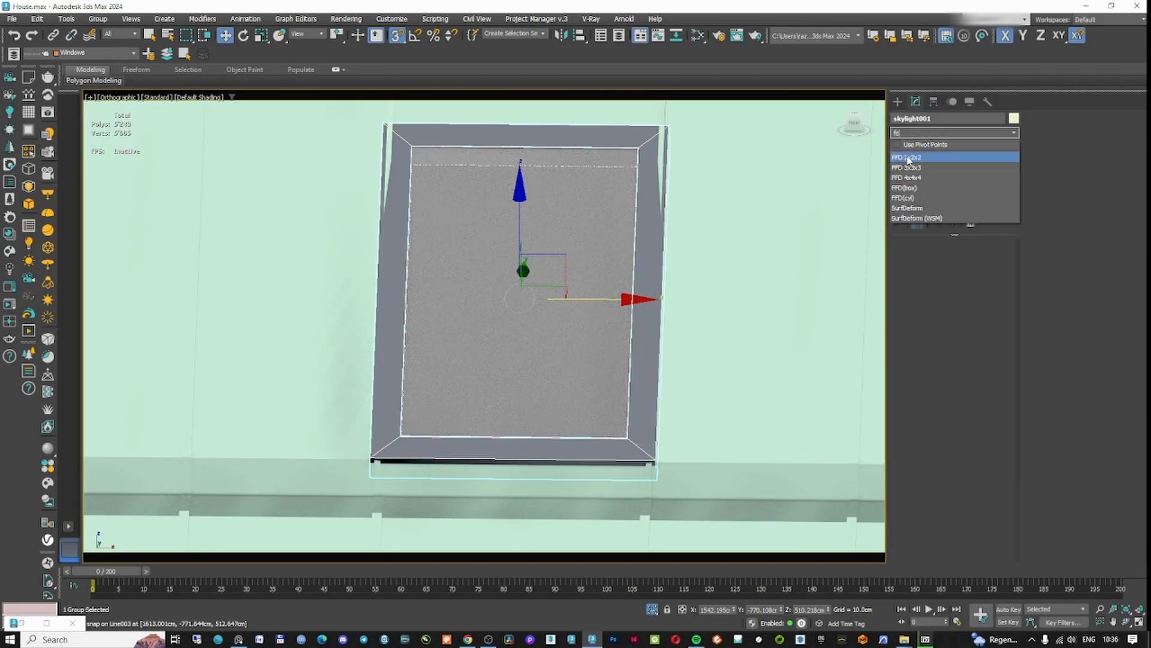
click(908, 159)
click(908, 147)
click(936, 156)
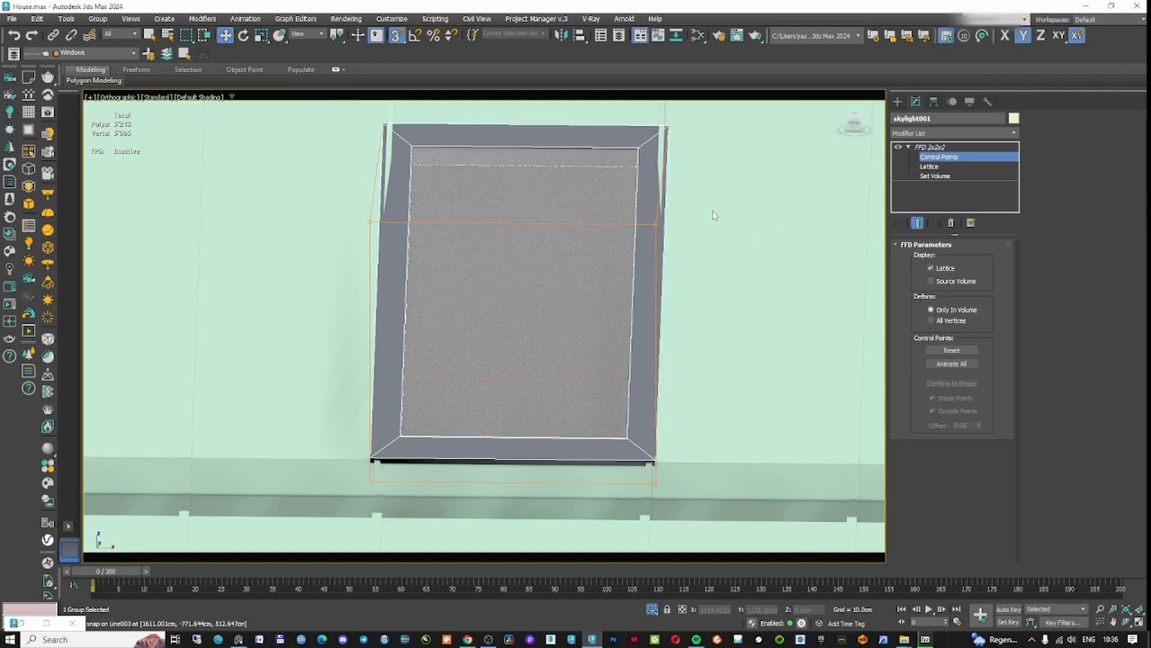
- Move the FFD control points on both sides of the copied skylight along X to fit the opening's width
key(t)
scroll(630, 171, down, 3)
drag(610, 139, 651, 318)
scroll(618, 171, up, 5)
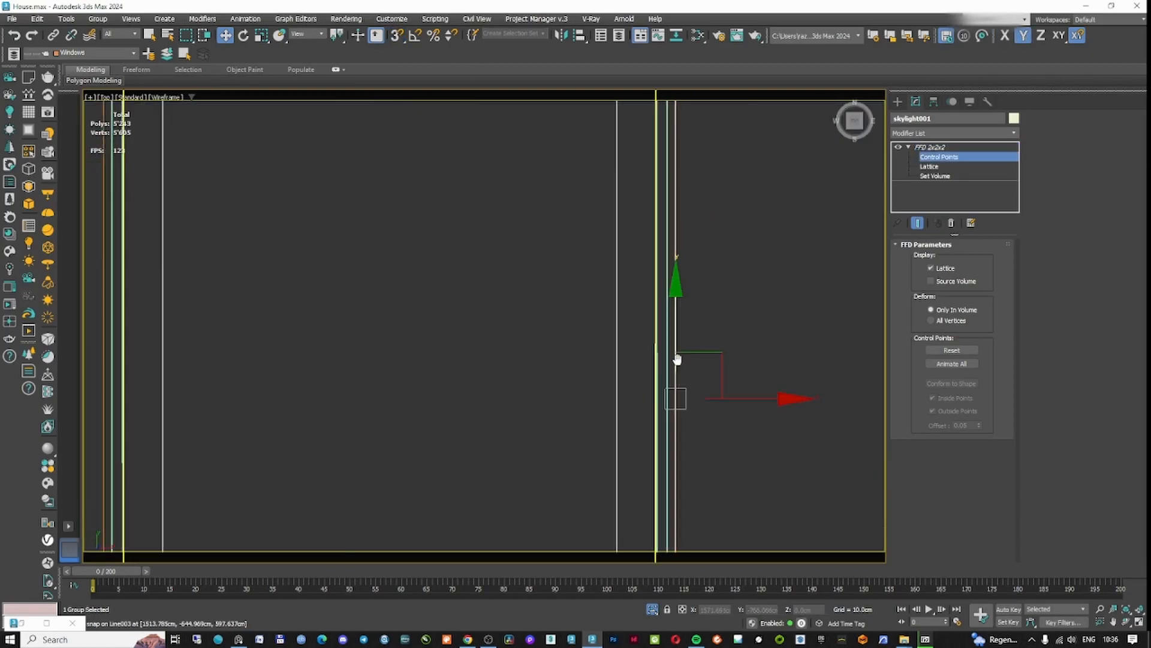
key(F3)
scroll(572, 341, down, 5)
scroll(540, 461, up, 7)
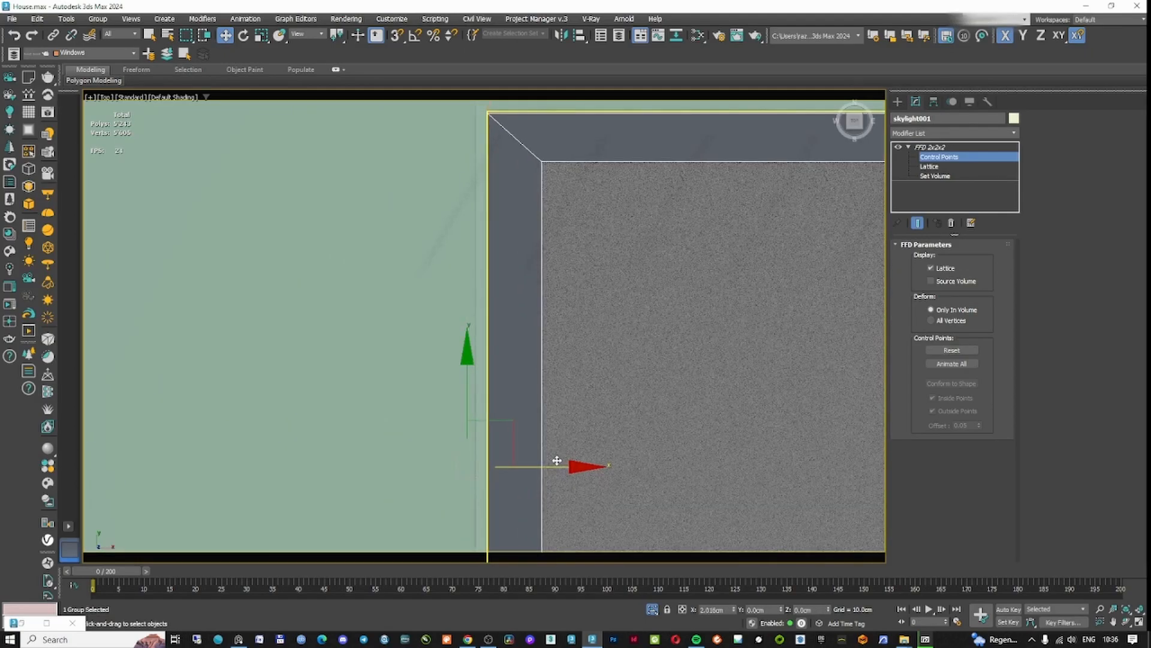
scroll(557, 460, down, 8)
alt+middle_drag(557, 460, 588, 290)
scroll(592, 384, up, 7)
alt+middle_drag(592, 384, 590, 374)
click(952, 148)
click(898, 102)
- Examine the whole house in perspective with both skylights on the roof
middle_drag(642, 209, 640, 215)
scroll(640, 216, down, 10)
click(594, 330)
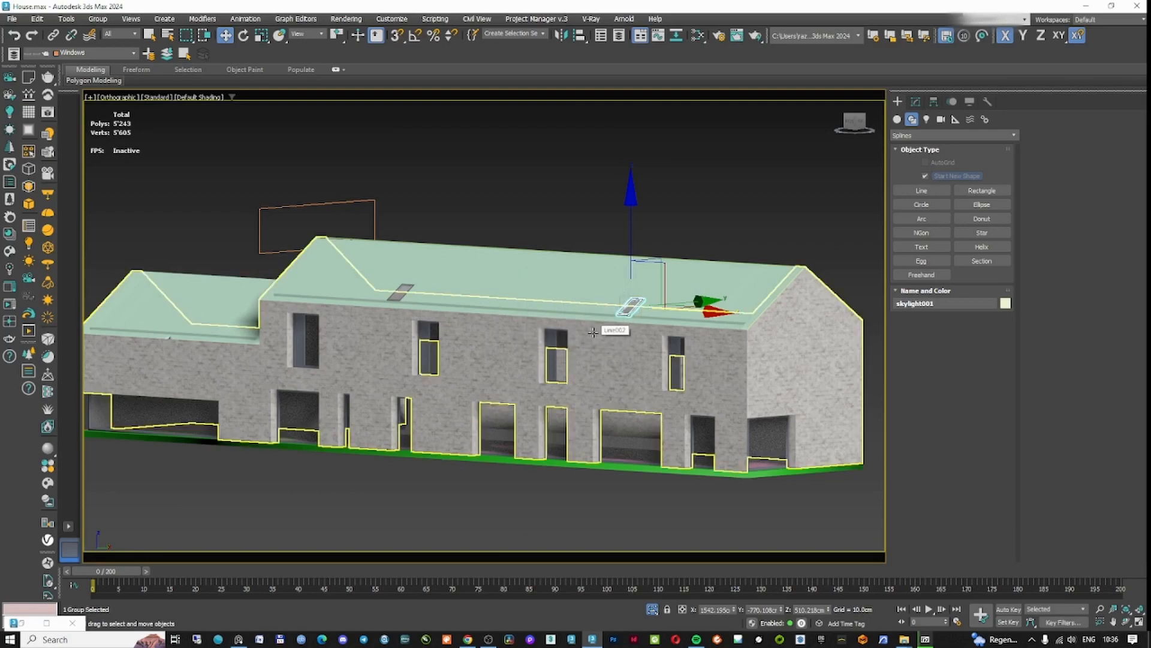
key(p)
key(z)
scroll(593, 333, down, 9)
alt+middle_drag(593, 332, 606, 304)
scroll(671, 373, up, 6)
scroll(671, 373, down, 6)
alt+middle_drag(670, 373, 583, 316)
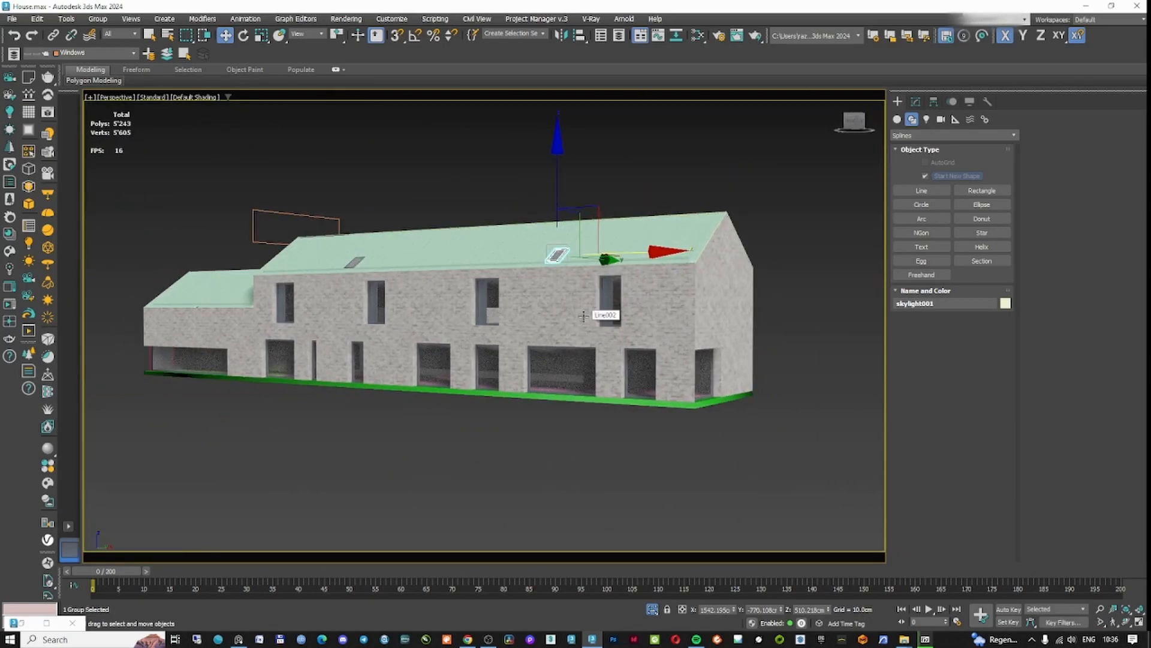
scroll(743, 273, up, 3)
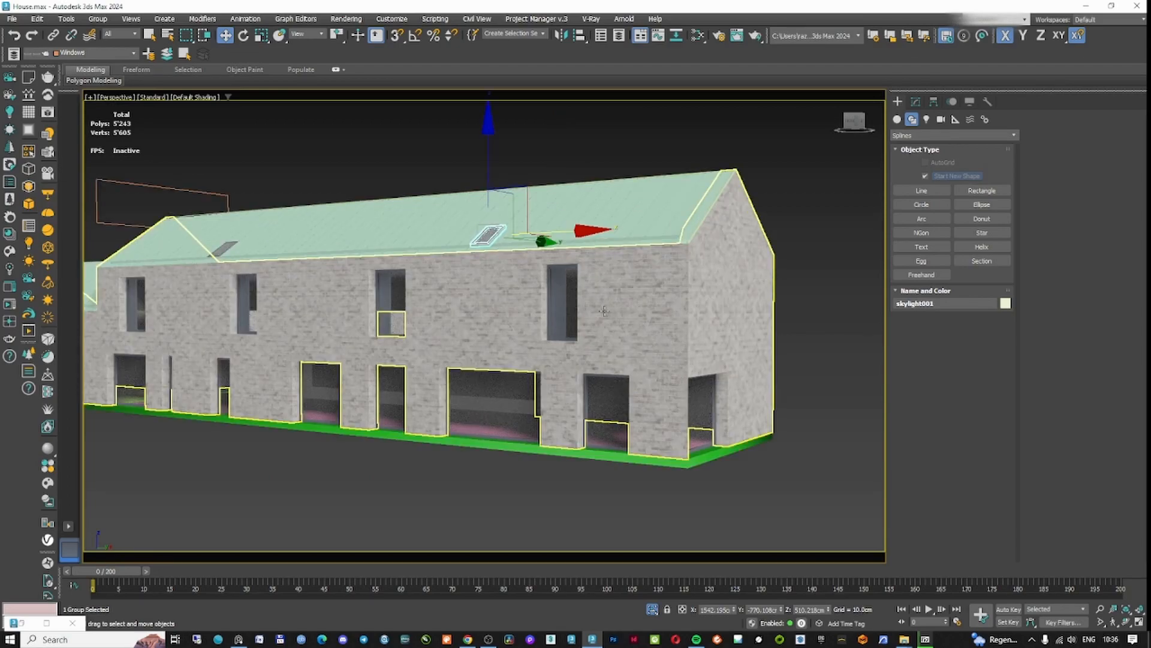
- Duplicate the bluish-grey window frame material and name the copy metal roof
key(m)
scroll(717, 280, down, 2)
mouse_move(756, 150)
middle_down()
mouse_move(712, 298)
mouse_move(709, 391)
middle_up()
scroll(704, 335, up, 1)
shift+drag(683, 334, 887, 134)
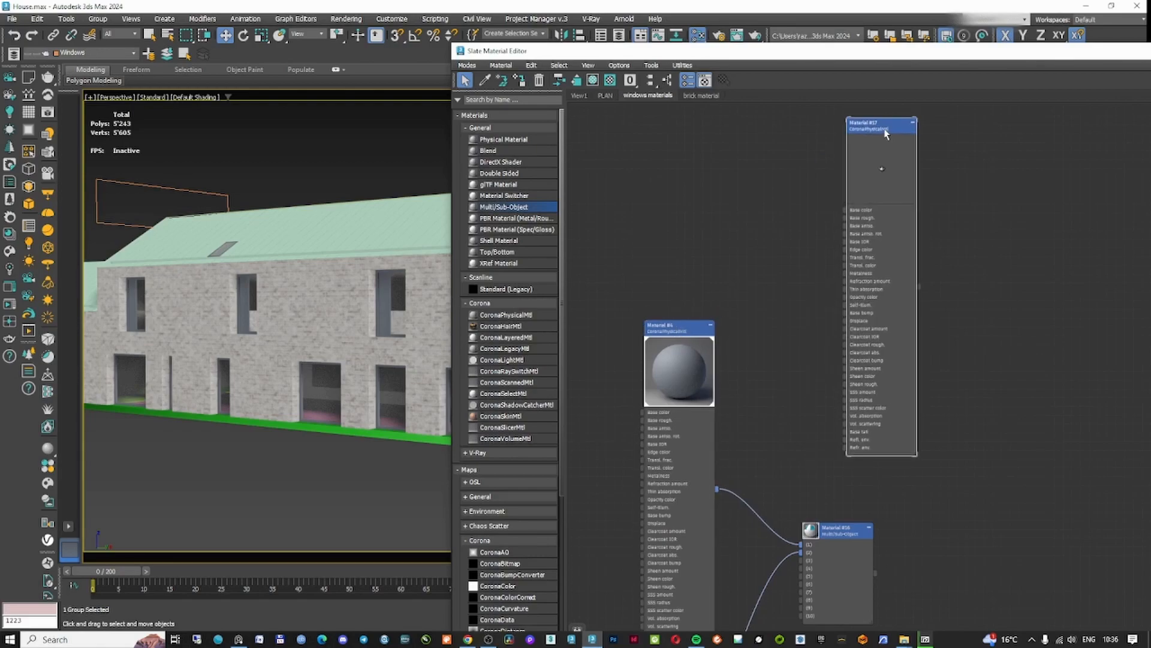
double_click(895, 51)
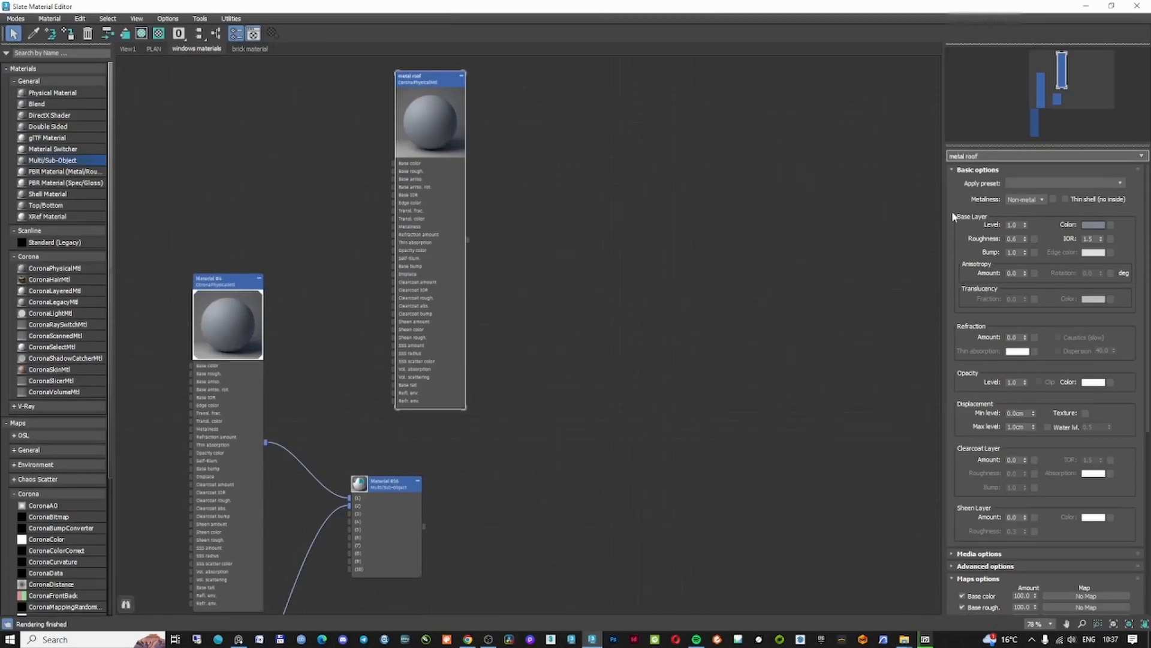
drag(437, 83, 491, 85)
double_click(958, 8)
- Assign the metal roof material to the main roof and the lower wing's roof
click(349, 207)
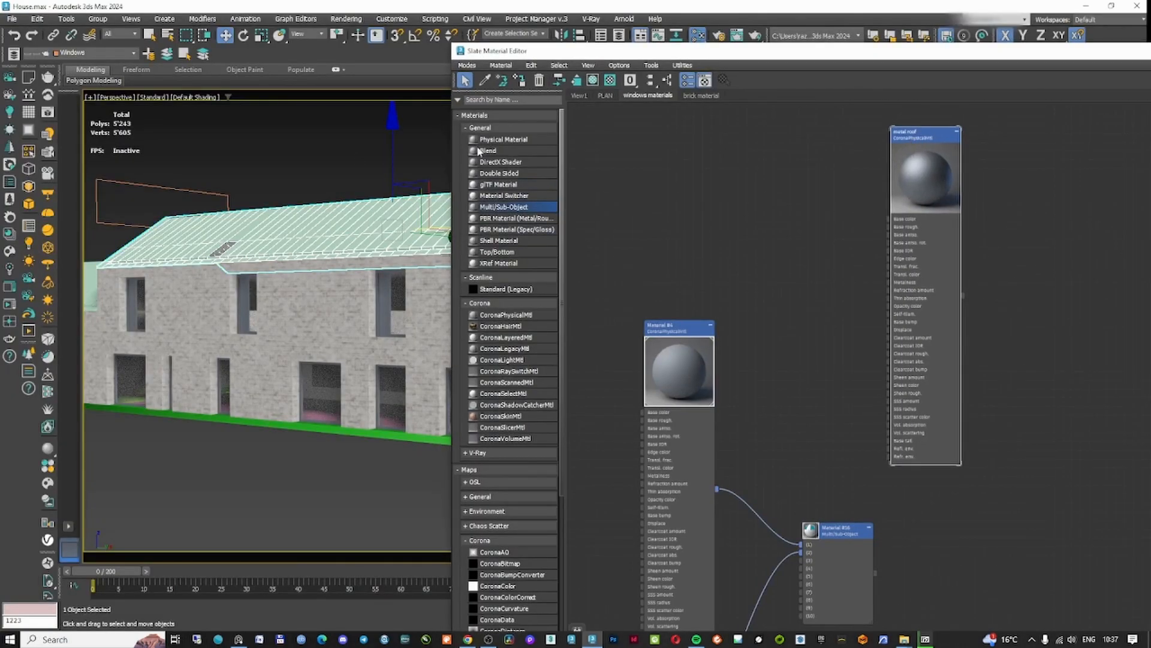
key(m)
click(548, 130)
click(511, 305)
middle_drag(511, 305, 576, 235)
scroll(576, 235, down, 3)
click(202, 244)
key(m)
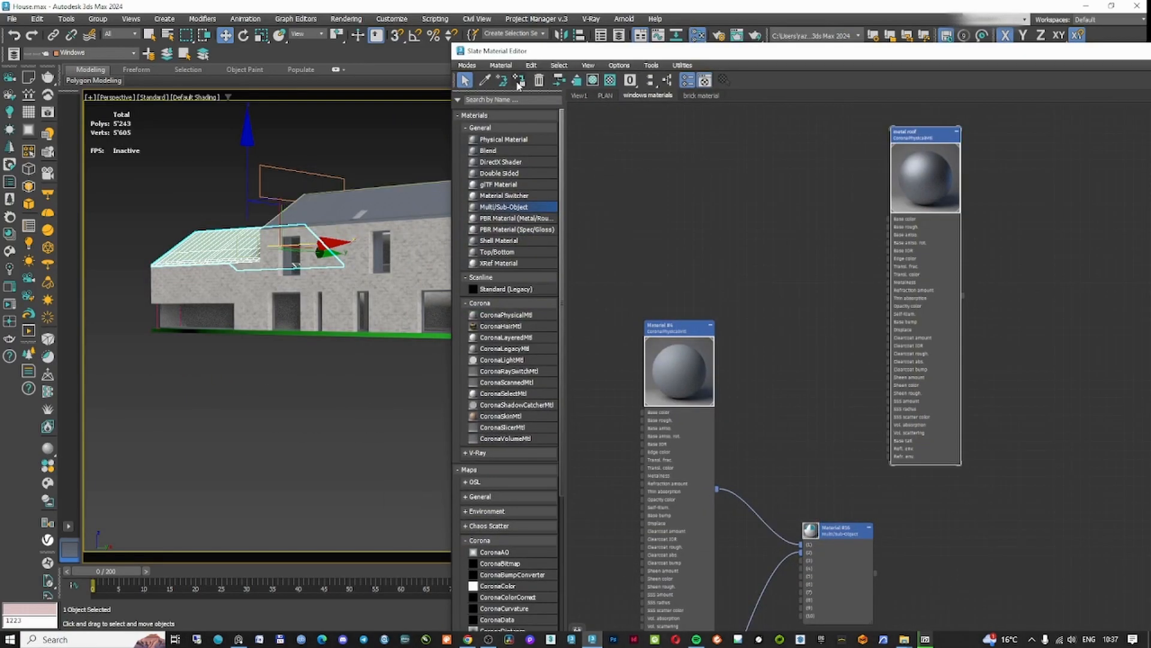
key(m)
click(551, 120)
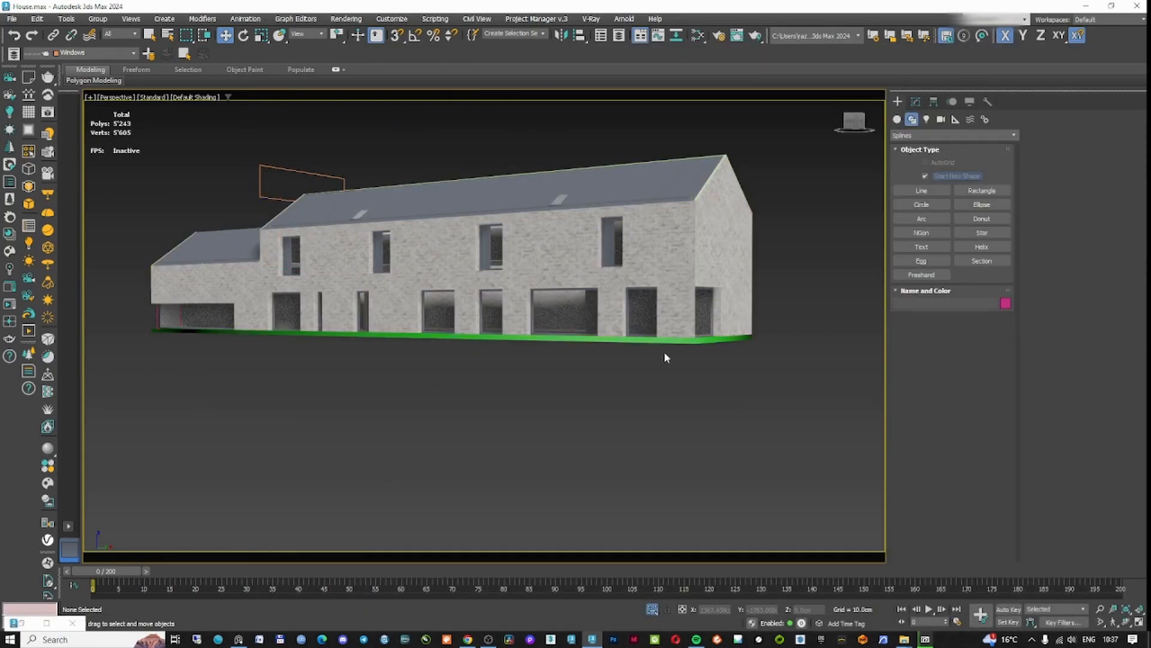
- Open the Corona Material Library's Wood category and preview the Oak Honey Floor material
click(687, 341)
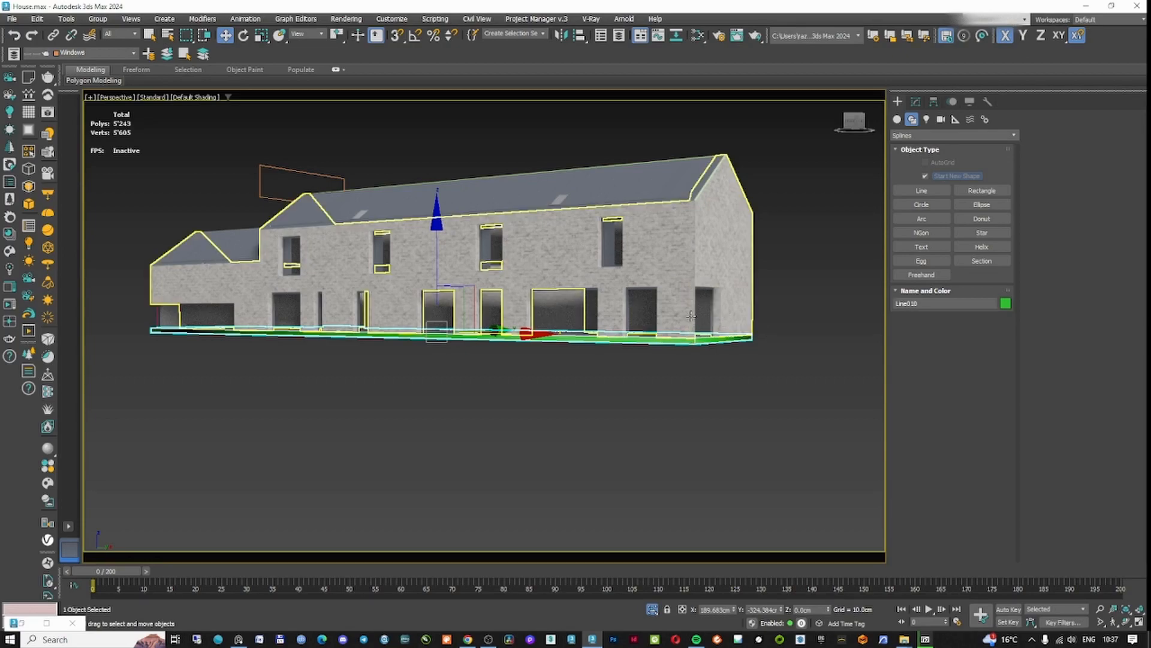
click(9, 235)
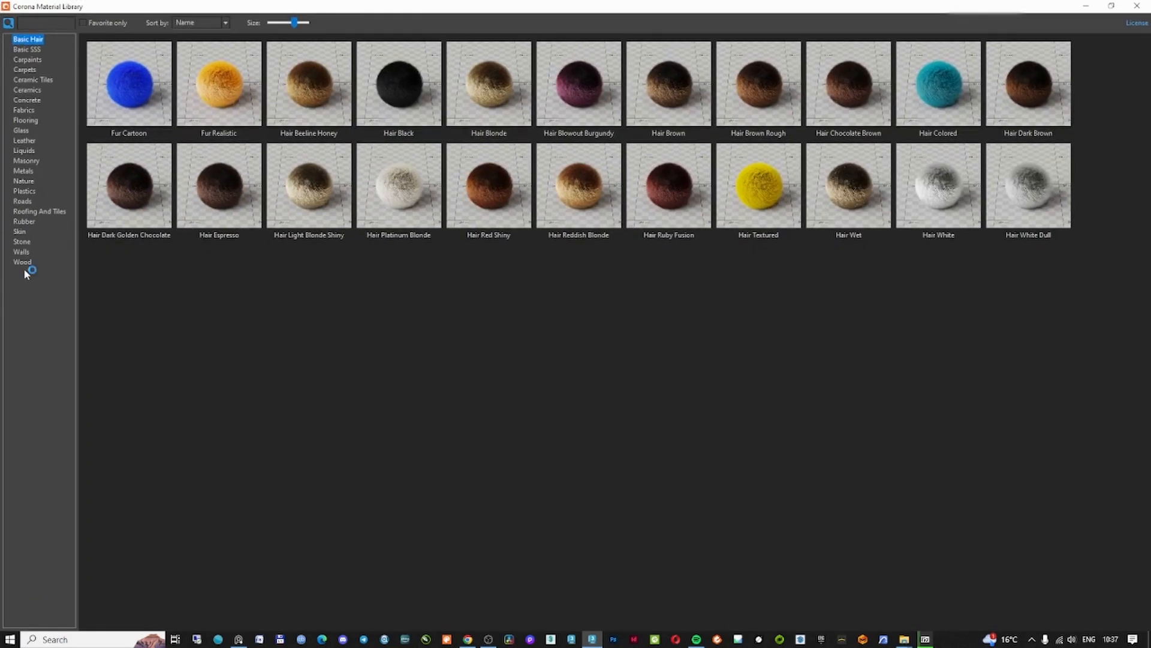
click(22, 252)
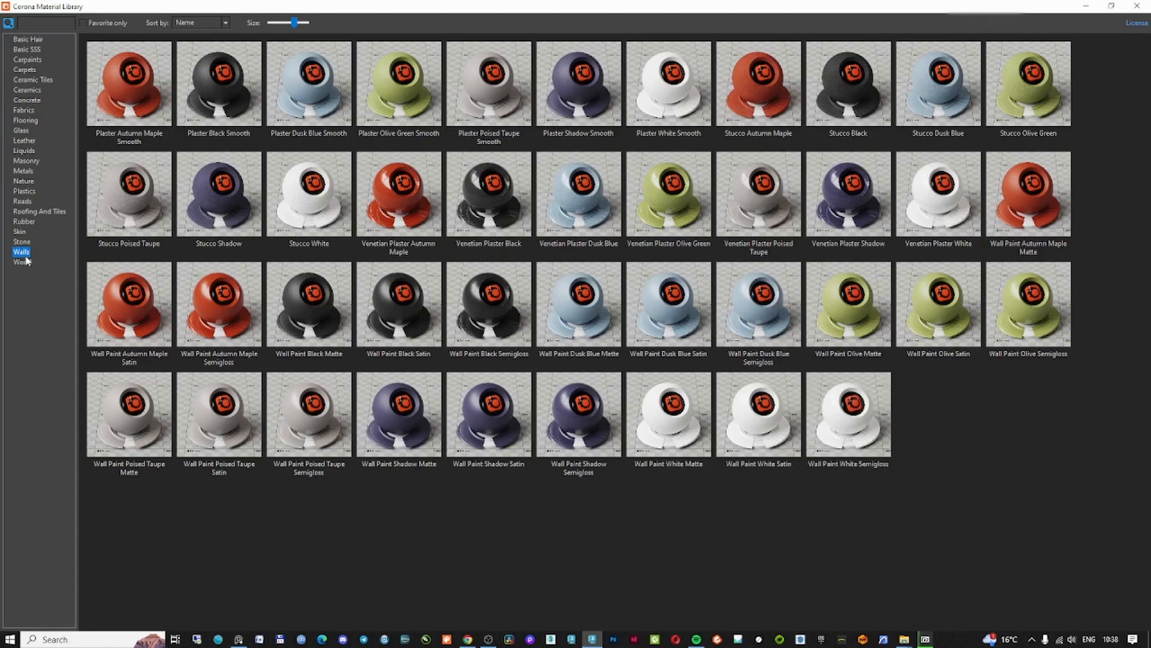
key(Down)
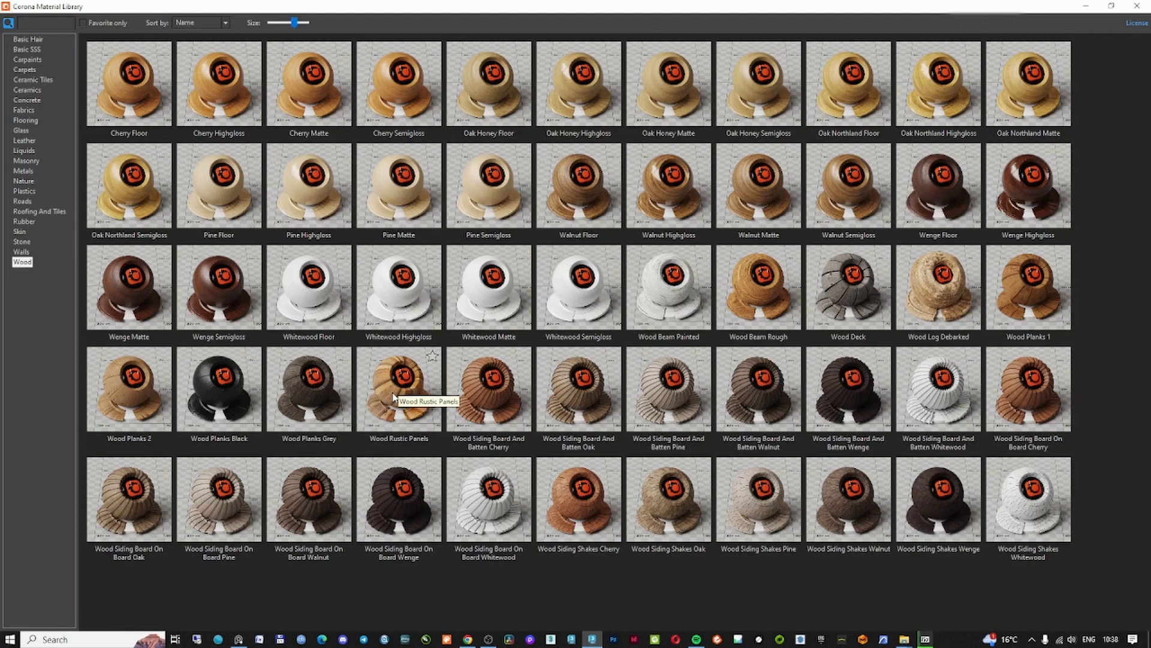
click(490, 107)
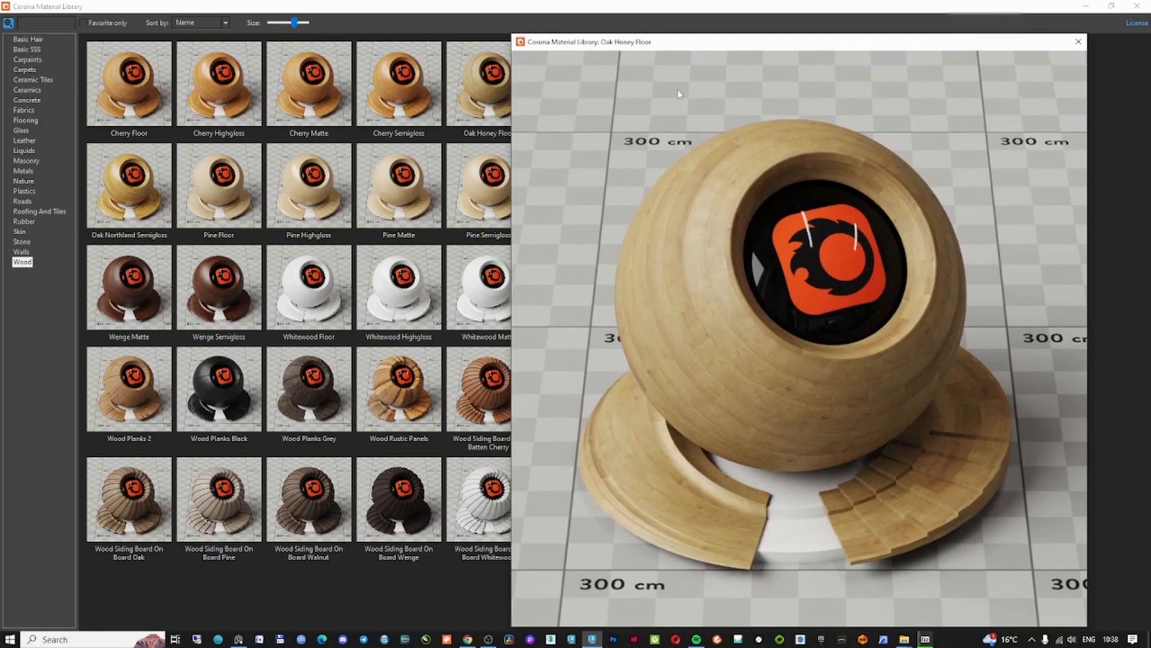
click(1078, 42)
click(1109, 7)
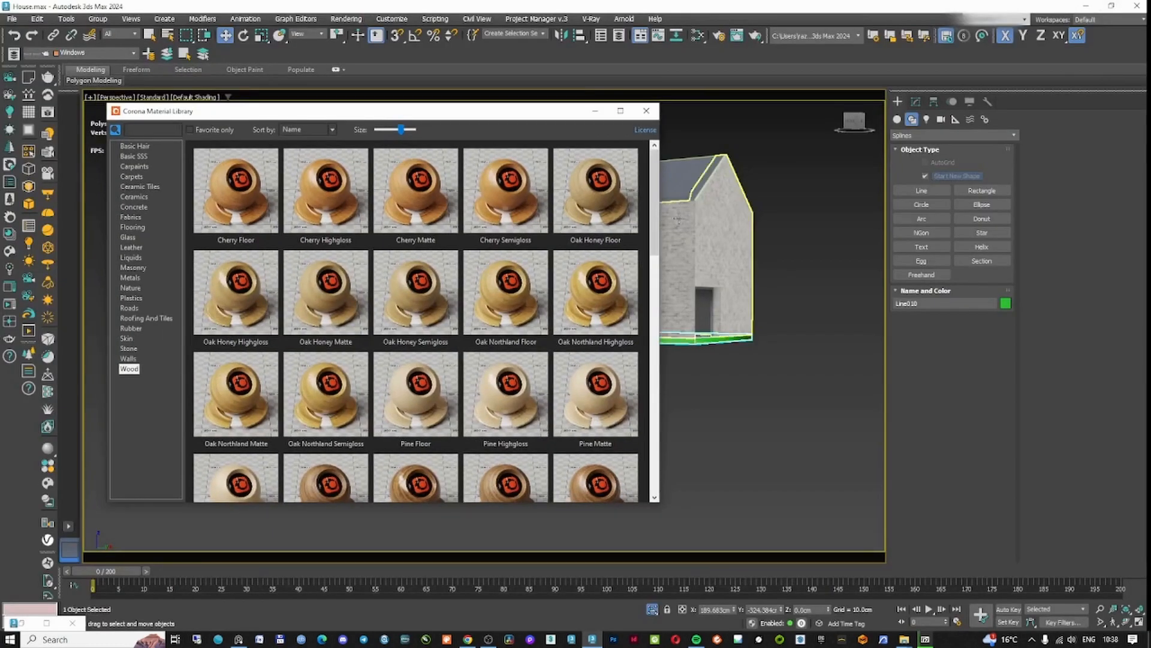
- Isolate the house's two adjoining floor slabs and assign the Oak Honey Semigloss material to them
click(712, 259)
ctrl+click(809, 316)
key(alt+q)
scroll(810, 315, down, 5)
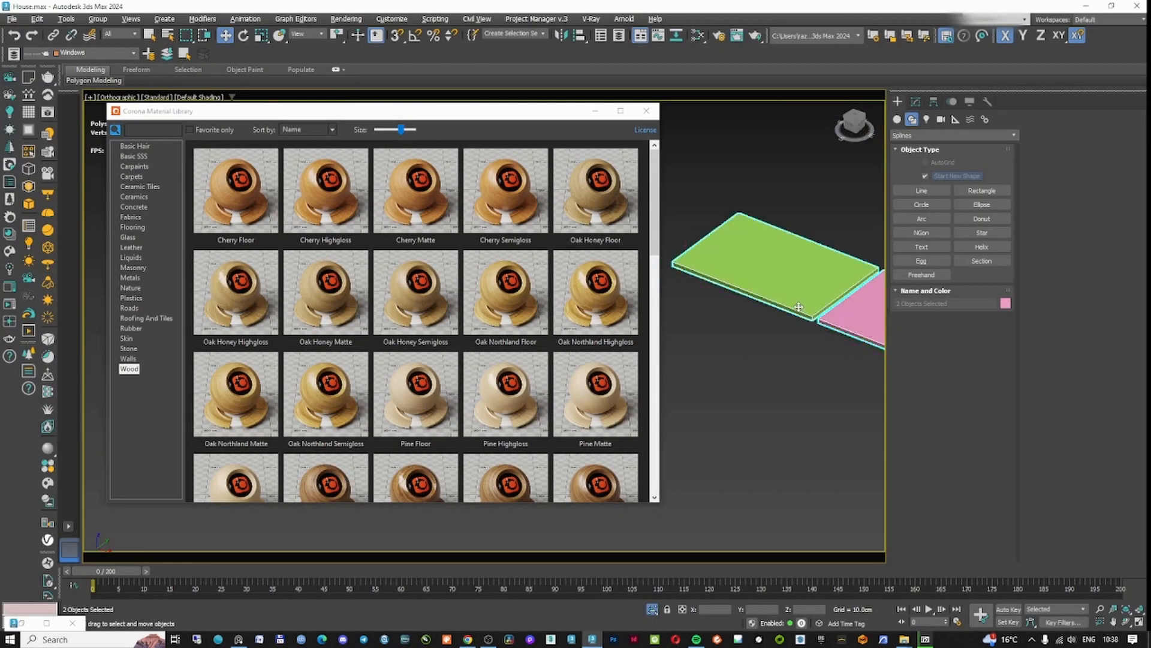
middle_drag(809, 315, 641, 318)
click(418, 205)
right_click(416, 285)
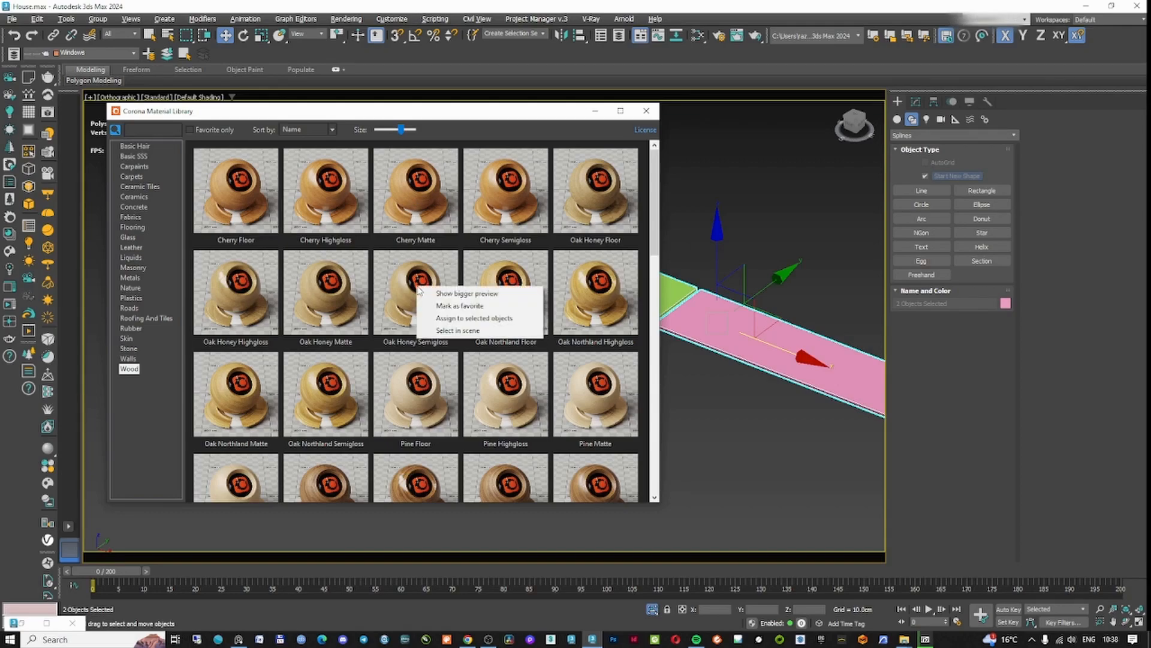
click(465, 319)
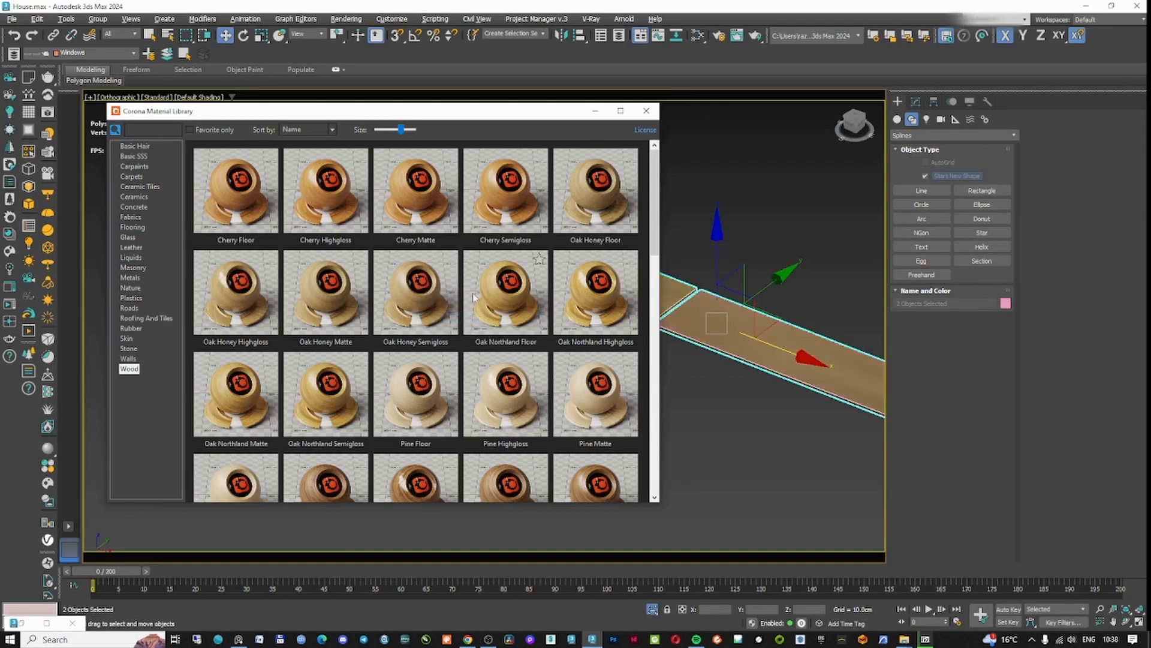
- Add a UVW Map modifier to both floor slabs with Box mapping and Real-World Map Size enabled
click(595, 110)
click(916, 101)
click(924, 133)
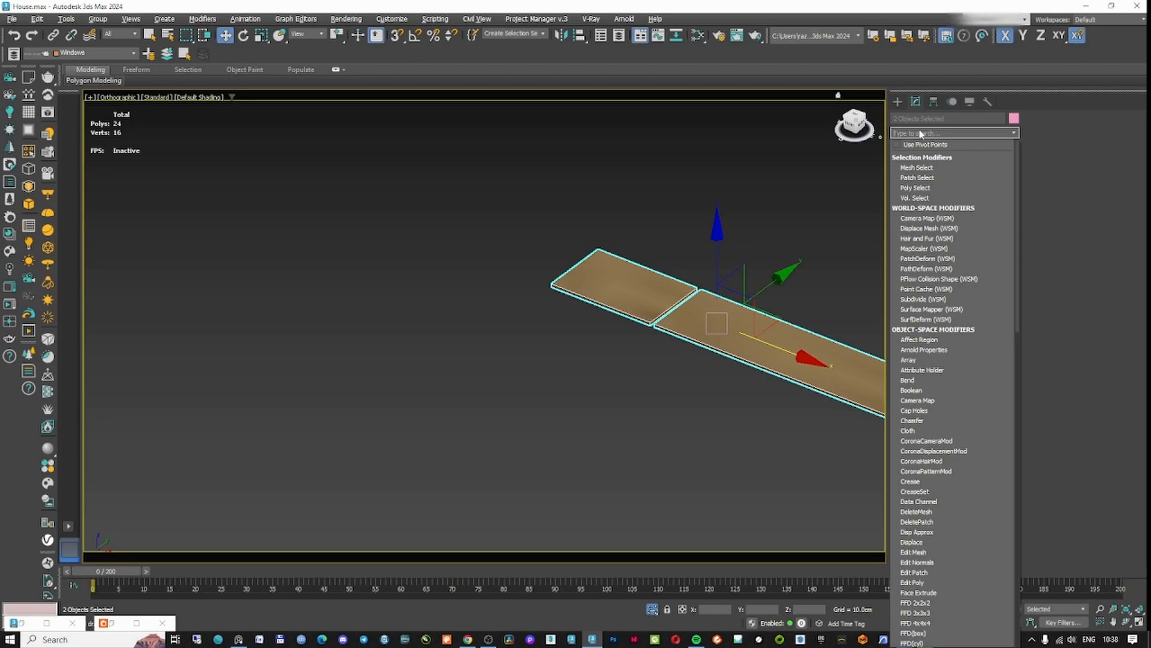
text(uvw)
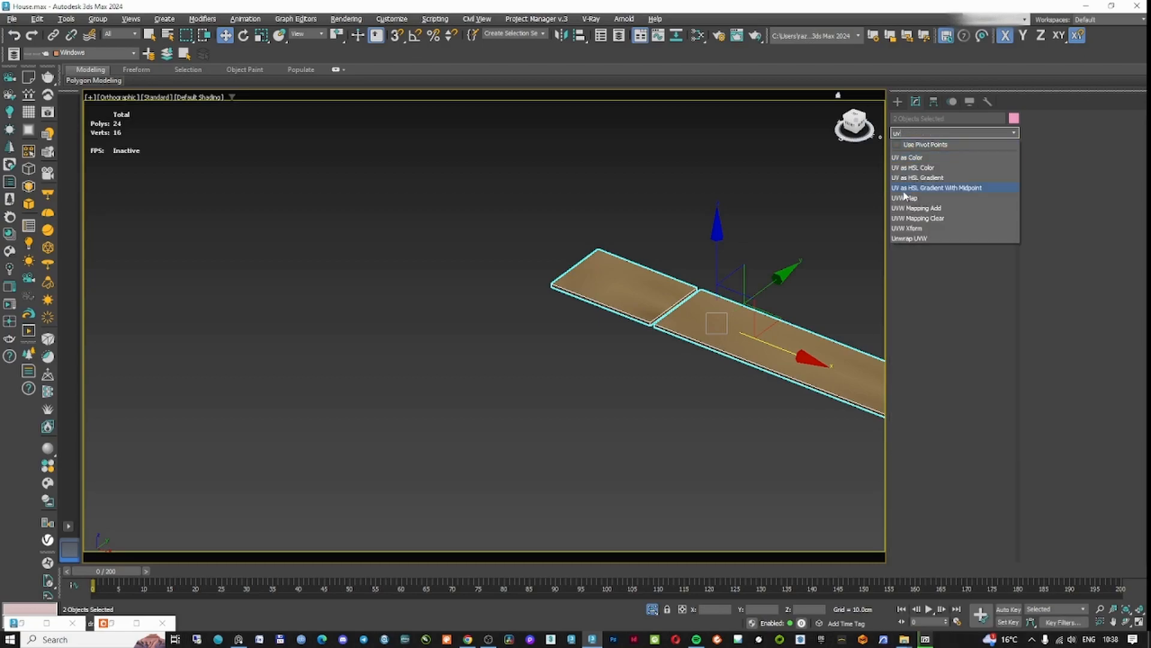
click(905, 191)
click(931, 423)
click(782, 196)
scroll(762, 327, up, 8)
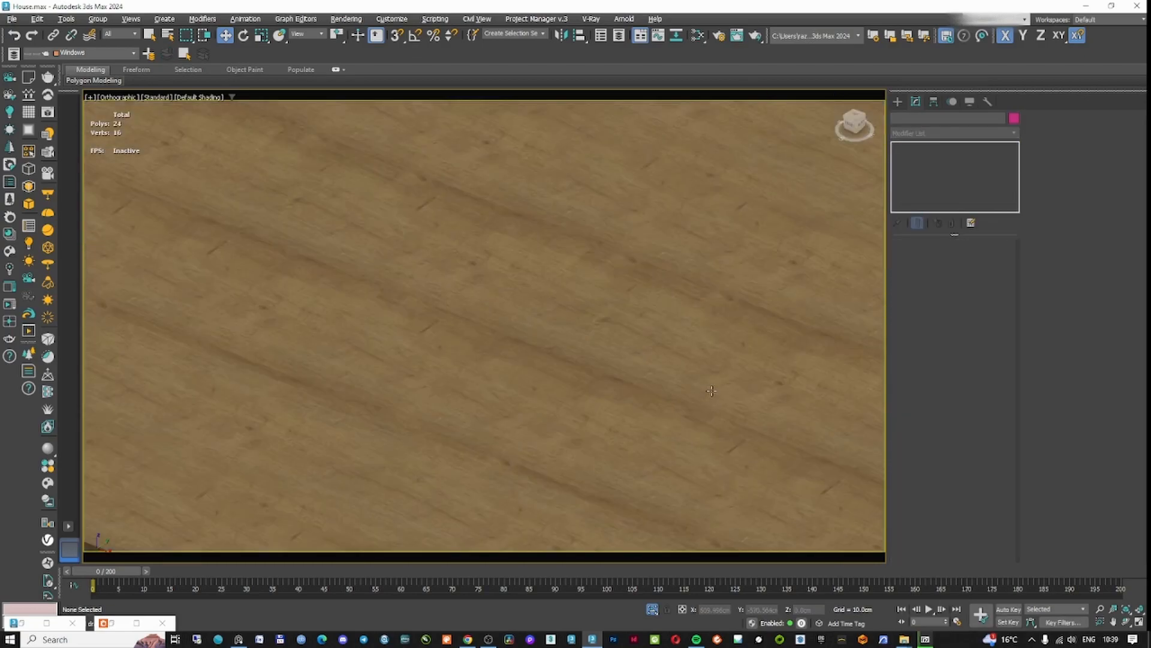
- Select both wood floor slabs and end their isolation to bring back the whole house
scroll(666, 401, down, 5)
scroll(674, 403, up, 2)
middle_drag(707, 412, 576, 337)
click(575, 337)
ctrl+click(252, 198)
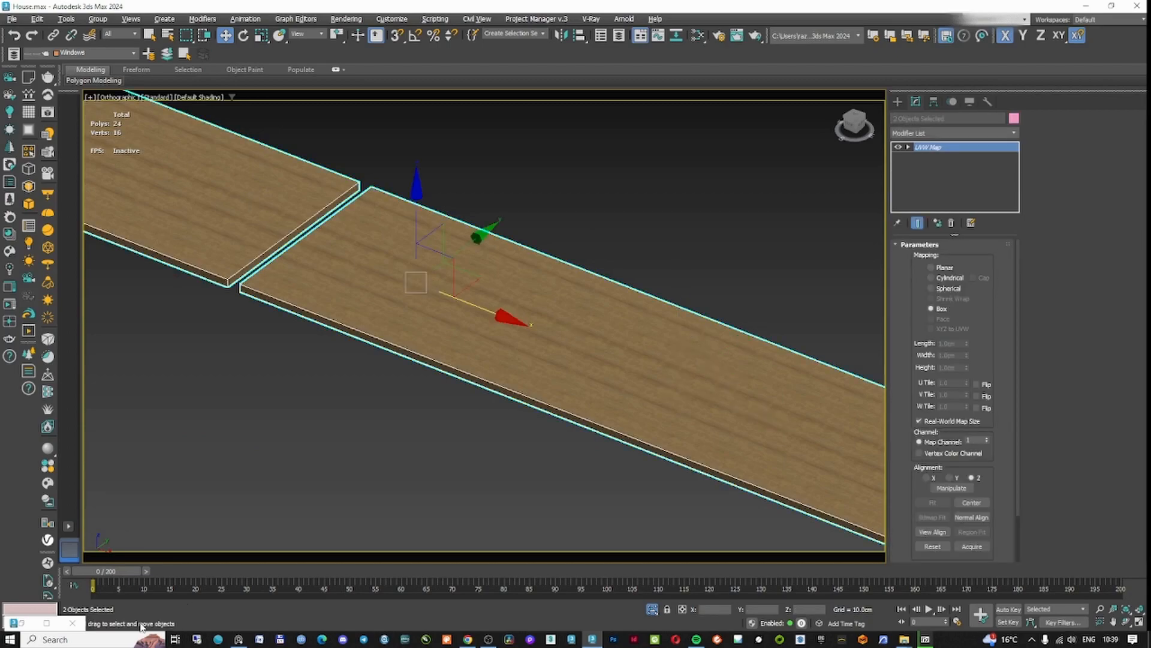
click(140, 625)
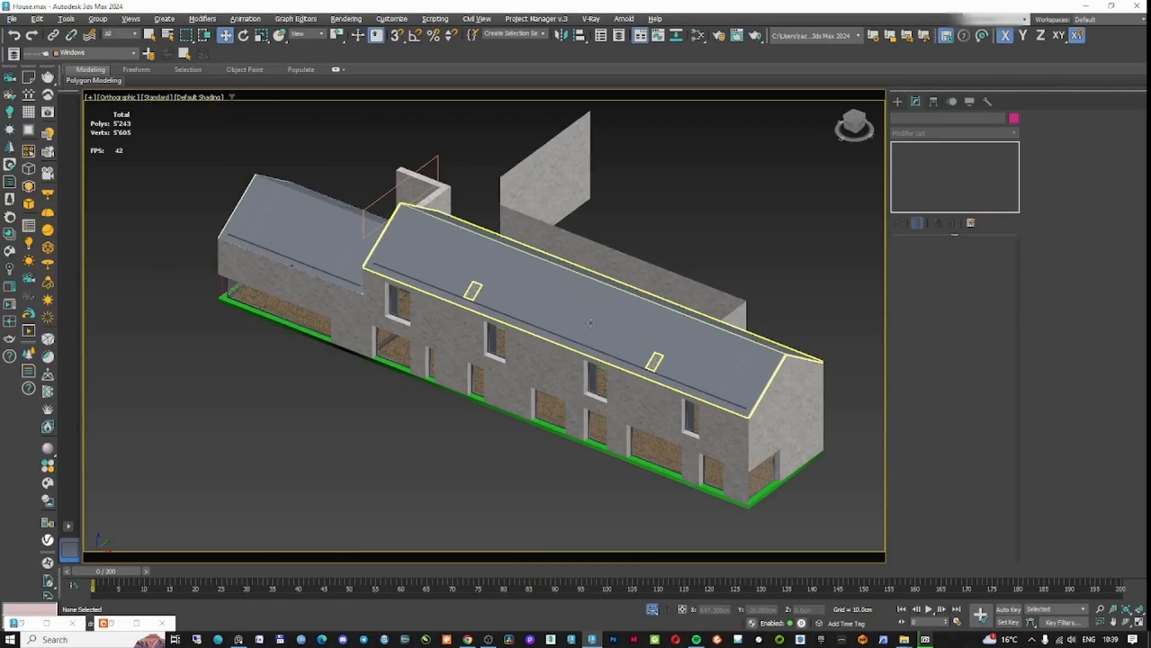
- Select the house walls and inspect their brick texture around the gable corner
click(590, 323)
alt+middle_drag(590, 323, 368, 450)
scroll(264, 432, up, 8)
middle_drag(264, 431, 210, 457)
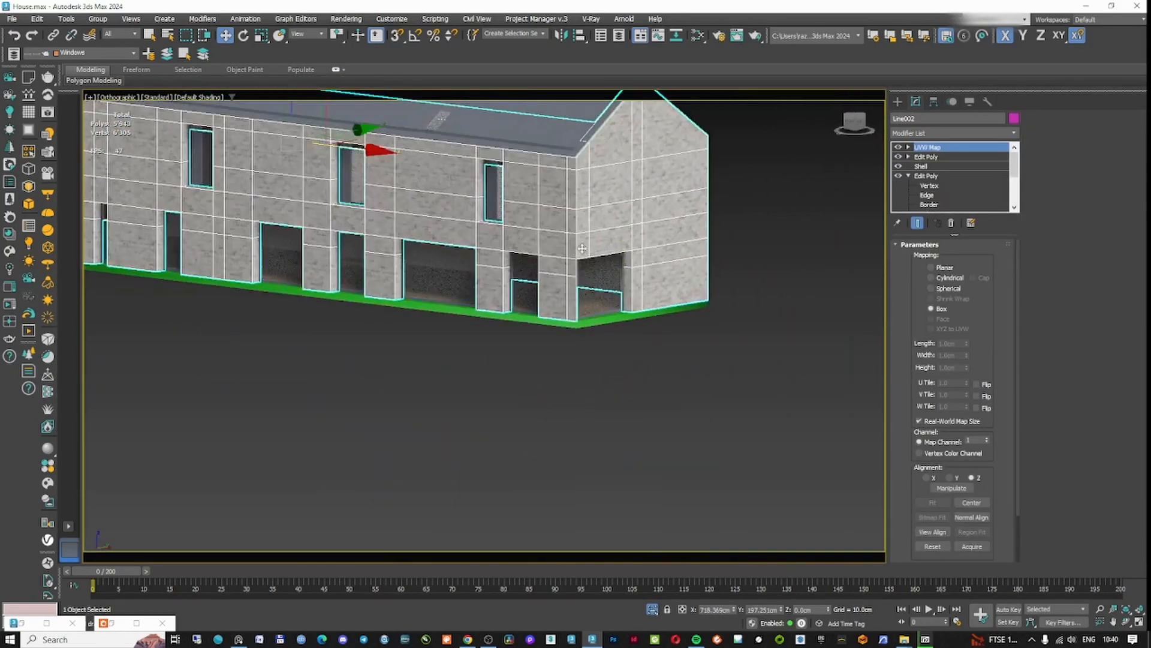
scroll(582, 248, up, 5)
scroll(582, 247, down, 3)
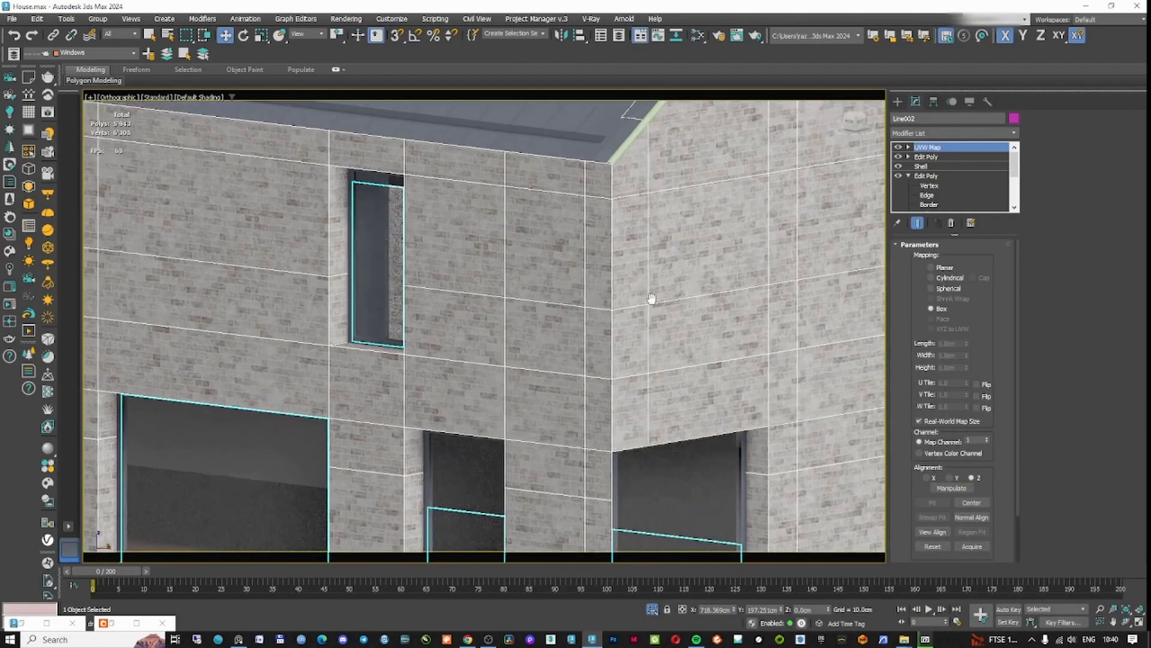
- Assign an environment map to the scene background in the environment settings
key(8)
click(363, 144)
double_click(489, 393)
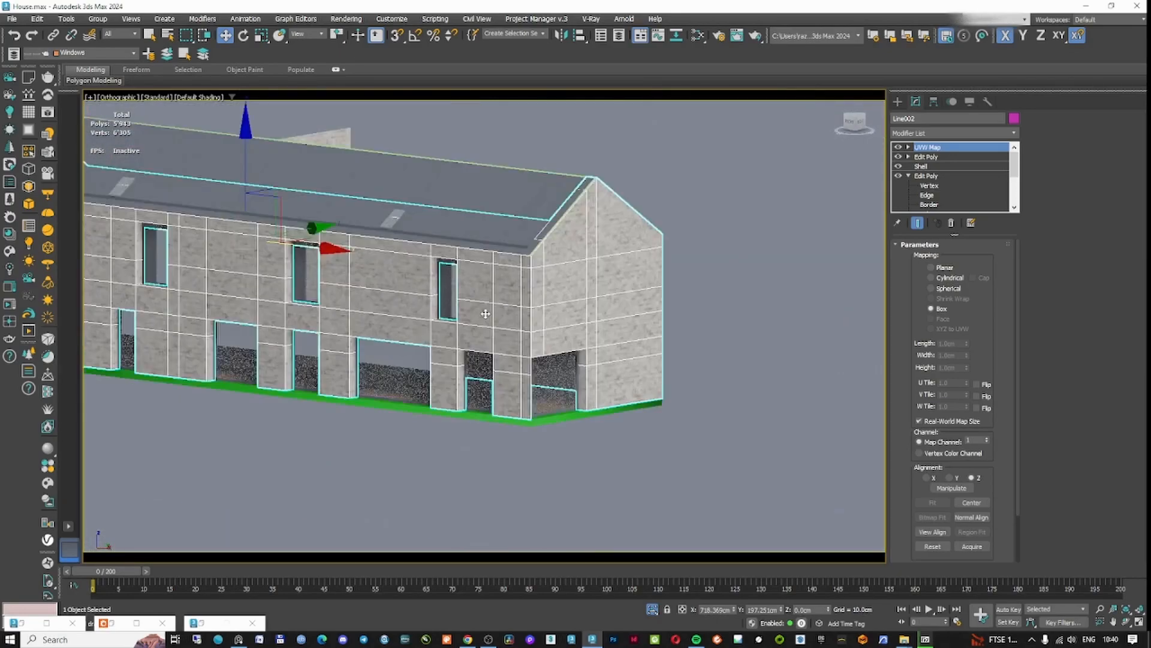
- Start Corona interactive rendering of the house, lower the tone-mapping exposure, and place the render window beside the viewport
scroll(486, 313, up, 3)
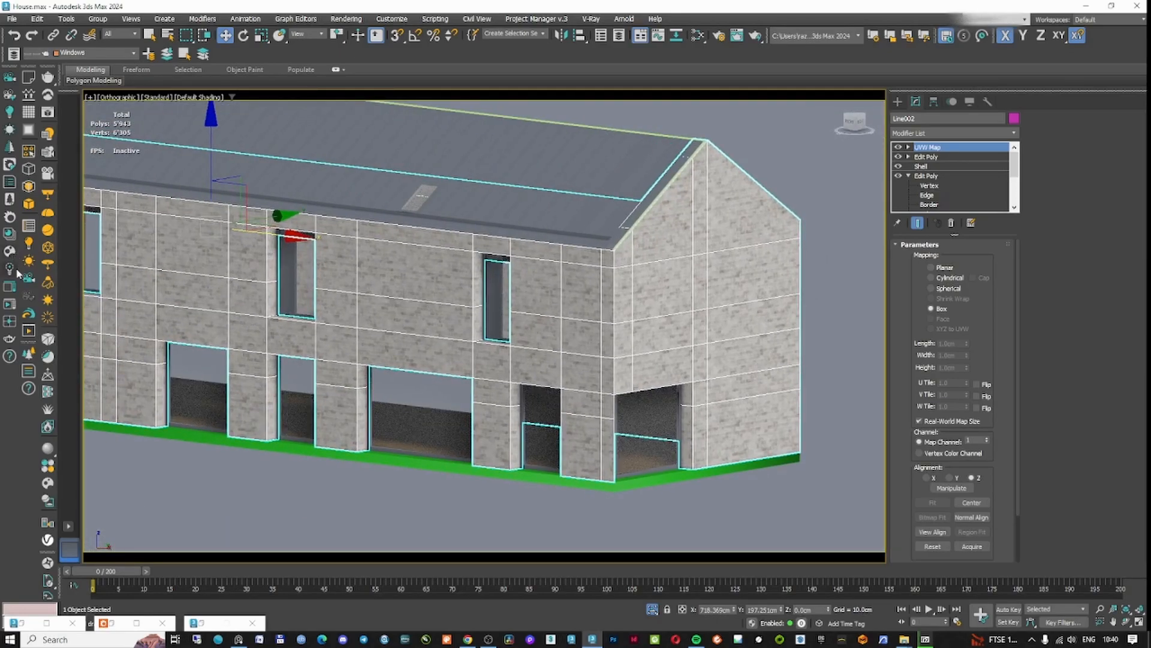
click(10, 287)
drag(978, 174, 981, 182)
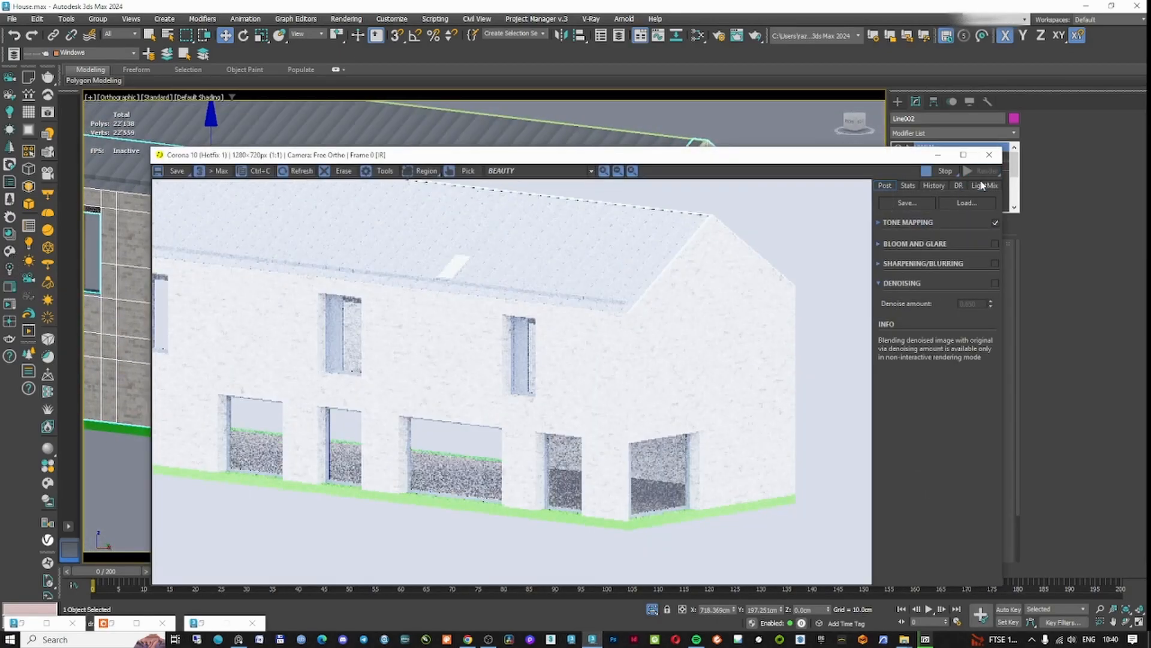
click(879, 222)
drag(942, 416, 949, 511)
drag(748, 151, 1141, 103)
- Select the three trim pieces along the main roof's edges and assign the metal roof material to them
scroll(701, 135, up, 5)
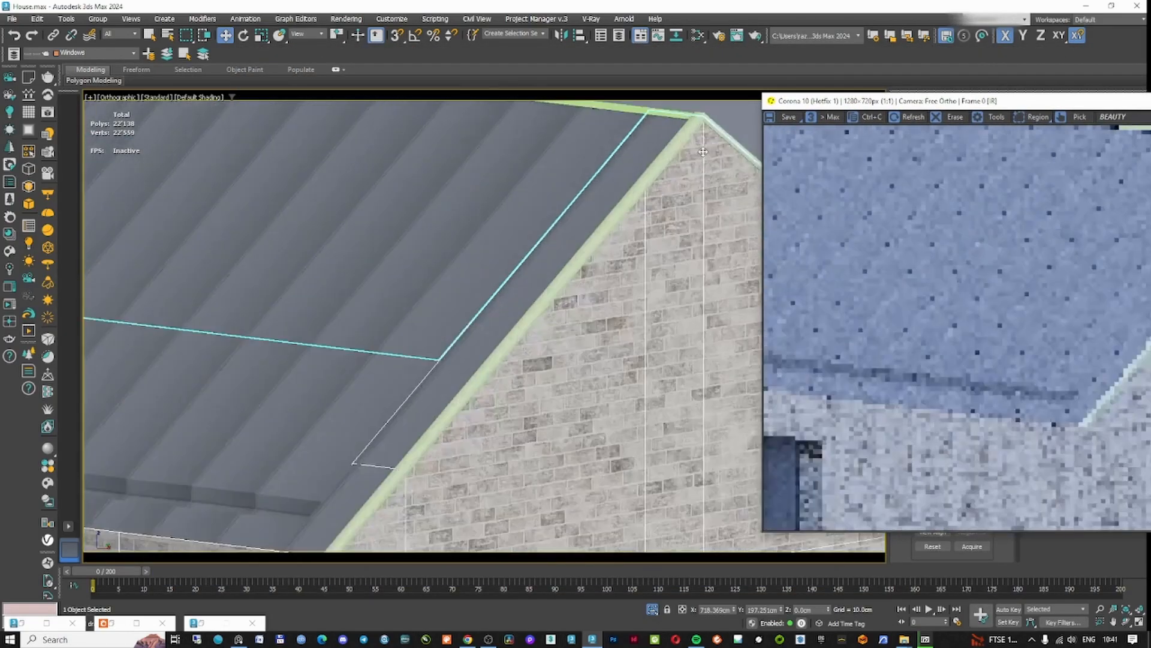
click(650, 187)
ctrl+click(629, 151)
scroll(630, 168, down, 3)
scroll(629, 168, down, 5)
middle_drag(258, 196, 417, 195)
scroll(254, 202, up, 8)
ctrl+click(353, 259)
middle_drag(389, 277, 382, 278)
key(m)
click(522, 80)
key(m)
scroll(427, 277, down, 6)
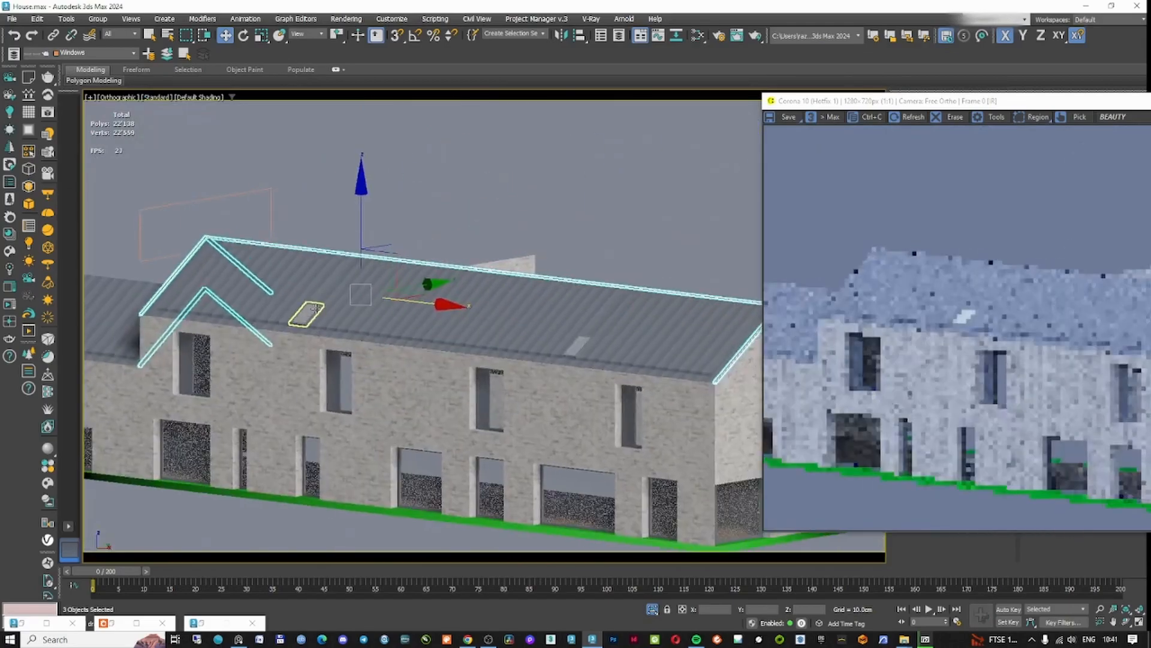
- Open the skylight group on the main roof and hide its frame to expose the pane
scroll(576, 336, up, 8)
click(580, 339)
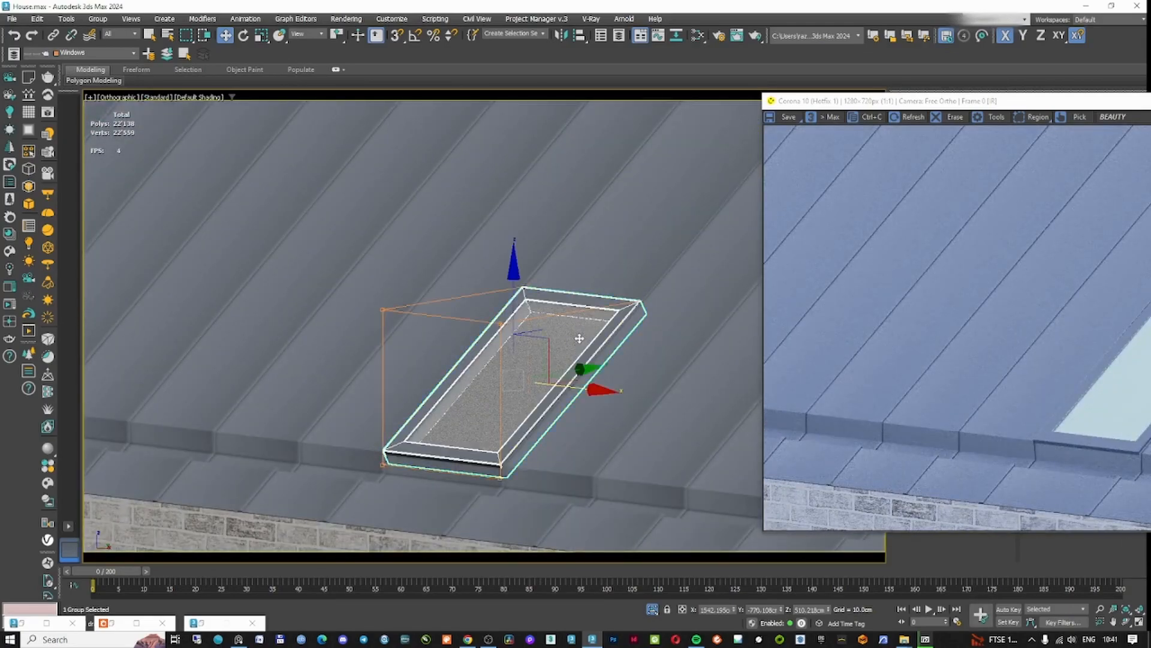
click(97, 19)
click(103, 64)
click(558, 334)
alt+middle_drag(558, 334, 503, 227)
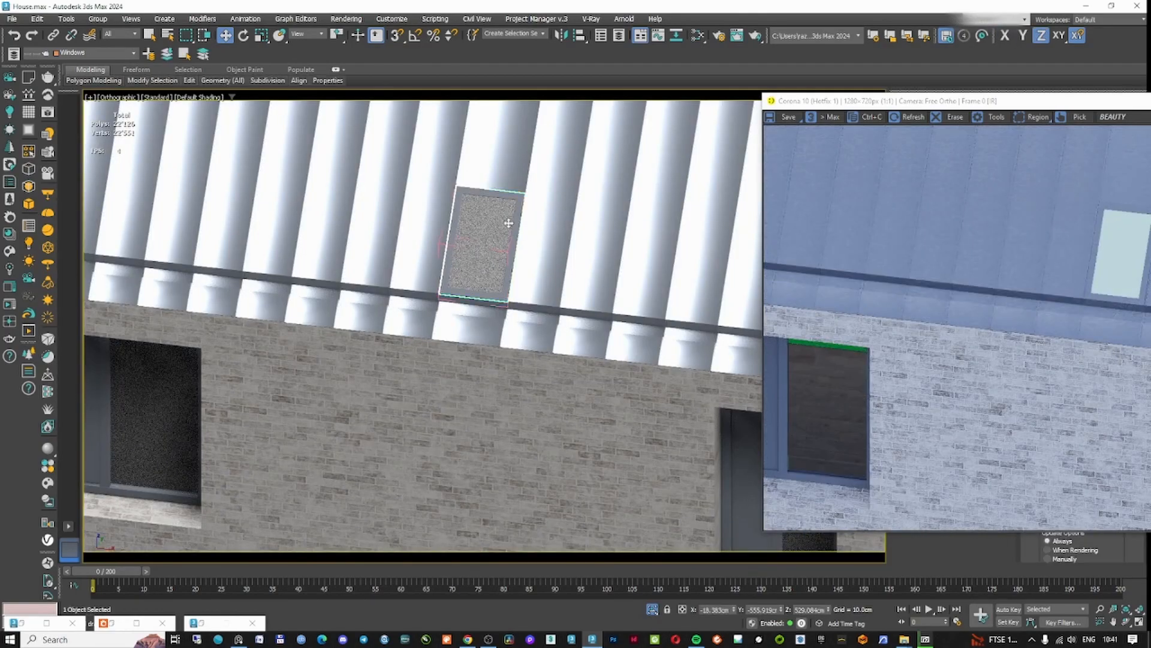
key(F3)
key(F3)
click(517, 225)
drag(531, 226, 437, 256)
key(ctrl+z)
right_click(486, 239)
click(515, 200)
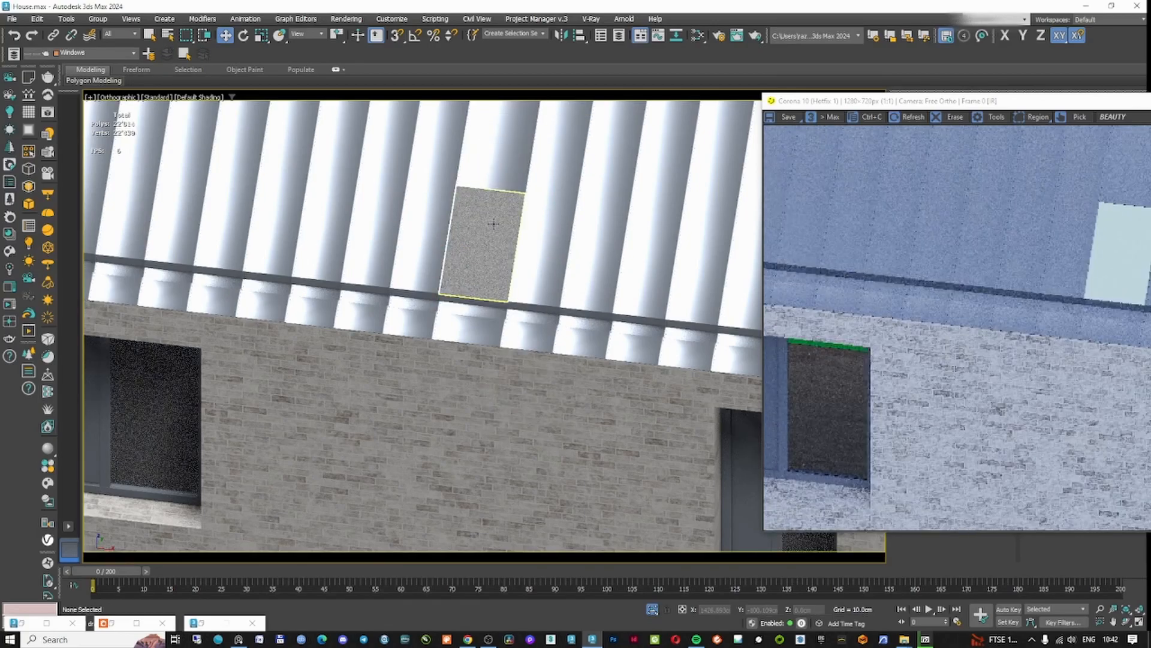
- Delete the pane covering the skylights, unhide the frames, and close the skylight group
click(493, 224)
scroll(493, 223, down, 5)
alt+middle_drag(493, 223, 299, 189)
drag(275, 178, 289, 152)
key(ctrl+z)
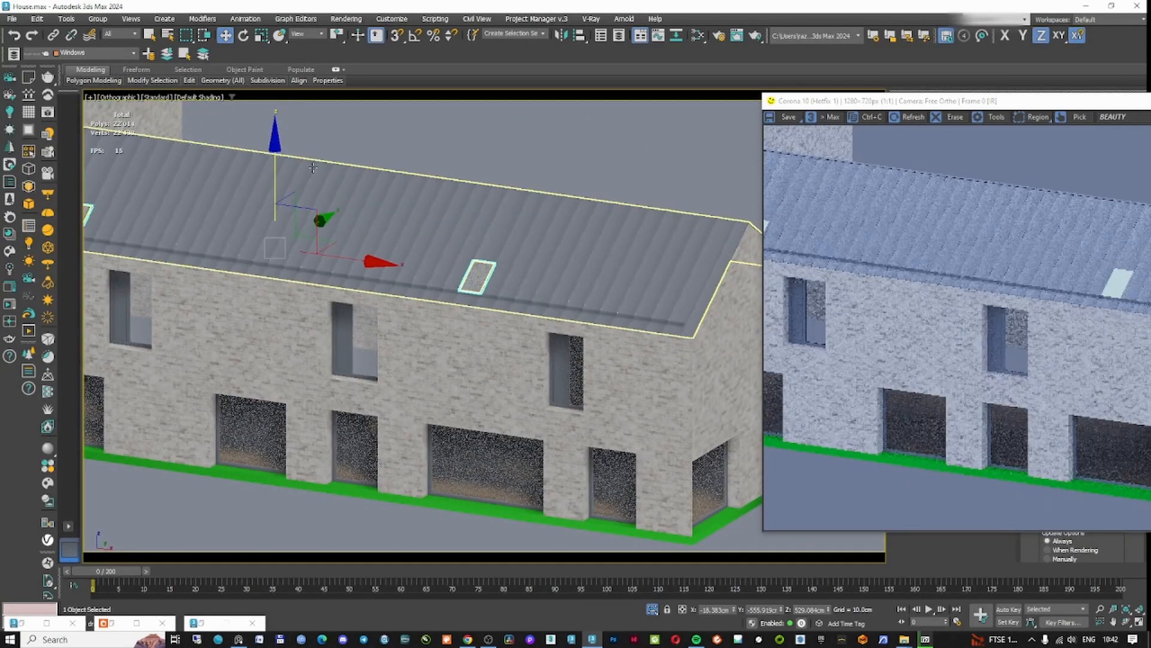
key(Delete)
right_click(458, 249)
click(481, 190)
click(479, 277)
scroll(479, 277, up, 5)
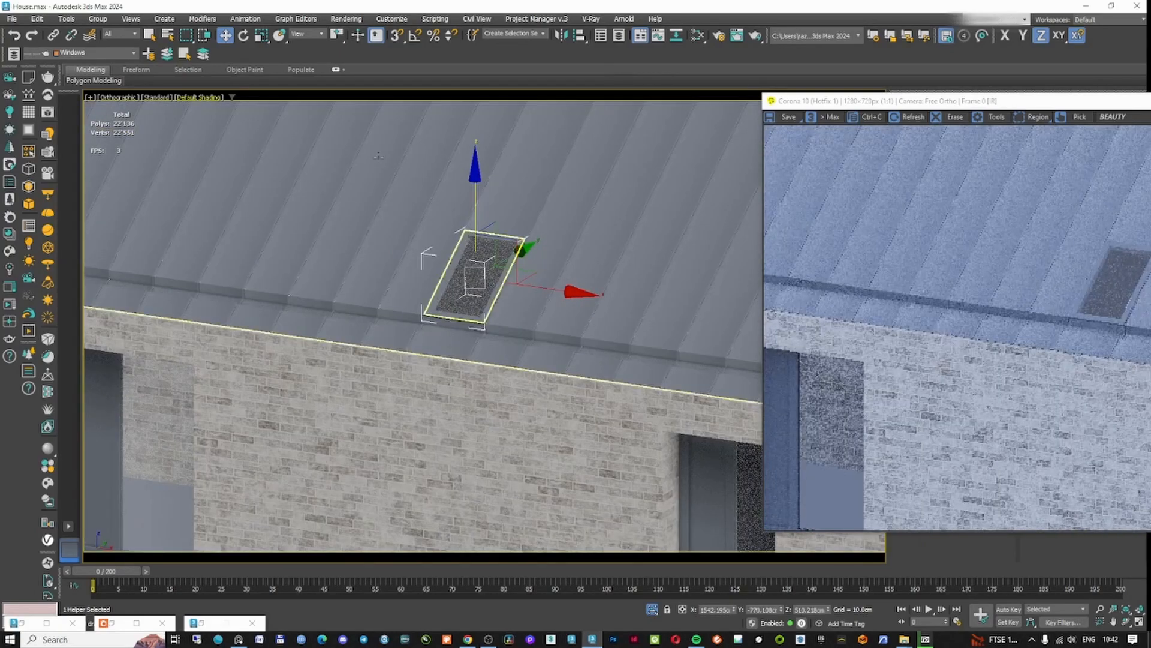
click(98, 20)
click(116, 94)
- Open the Slate Material Editor's brick material and arrange it beside the interactive render of the gable corner
scroll(524, 235, down, 6)
alt+middle_drag(524, 234, 505, 202)
scroll(568, 276, up, 5)
middle_drag(678, 315, 493, 322)
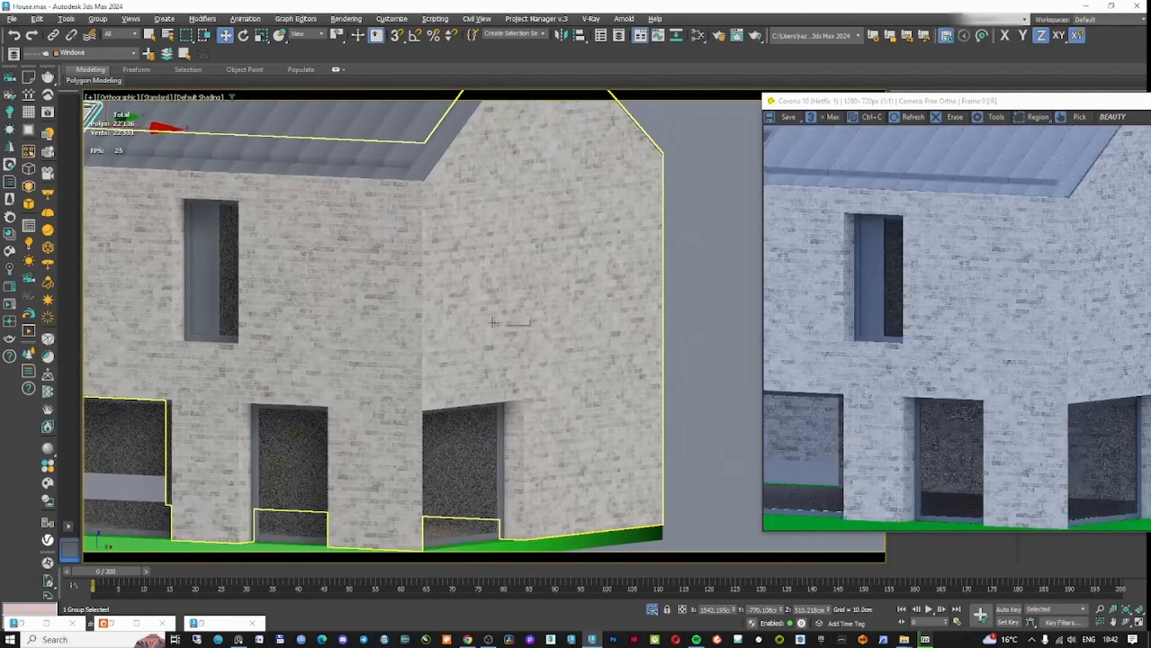
key(m)
drag(734, 57, 334, 21)
drag(848, 105, 773, 25)
drag(1150, 452, 1150, 331)
drag(926, 332, 926, 591)
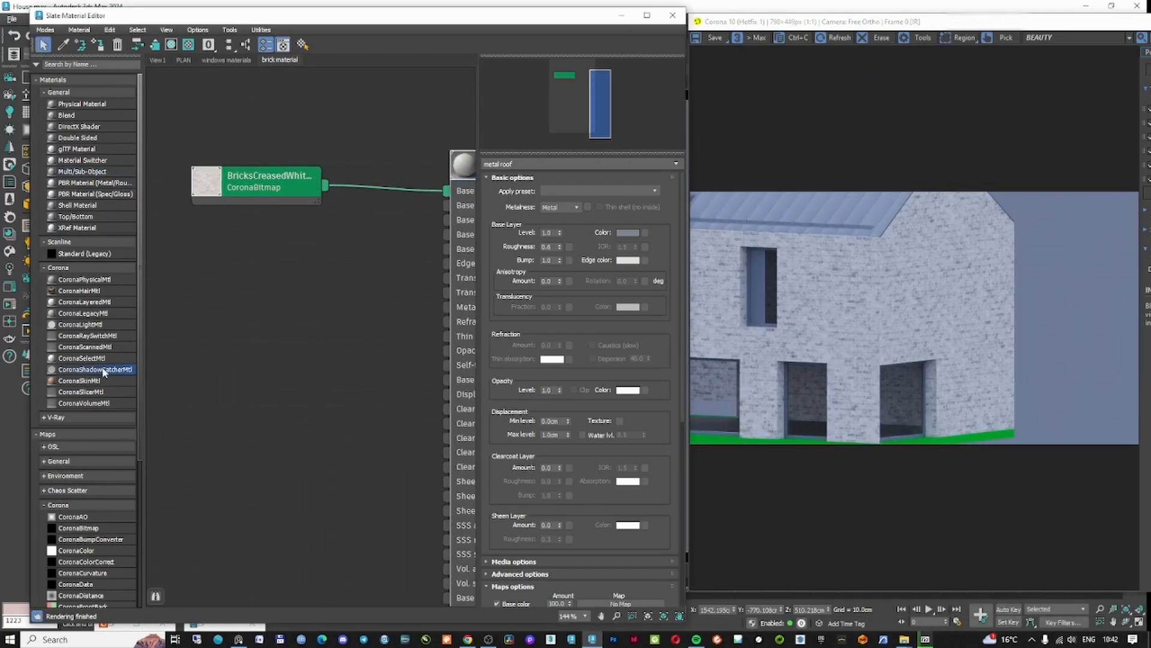
- Insert a CoronaMappingRandomizer between the brick bitmap and the material's base color, randomizing by Mesh Element instead of Instance
scroll(103, 371, down, 5)
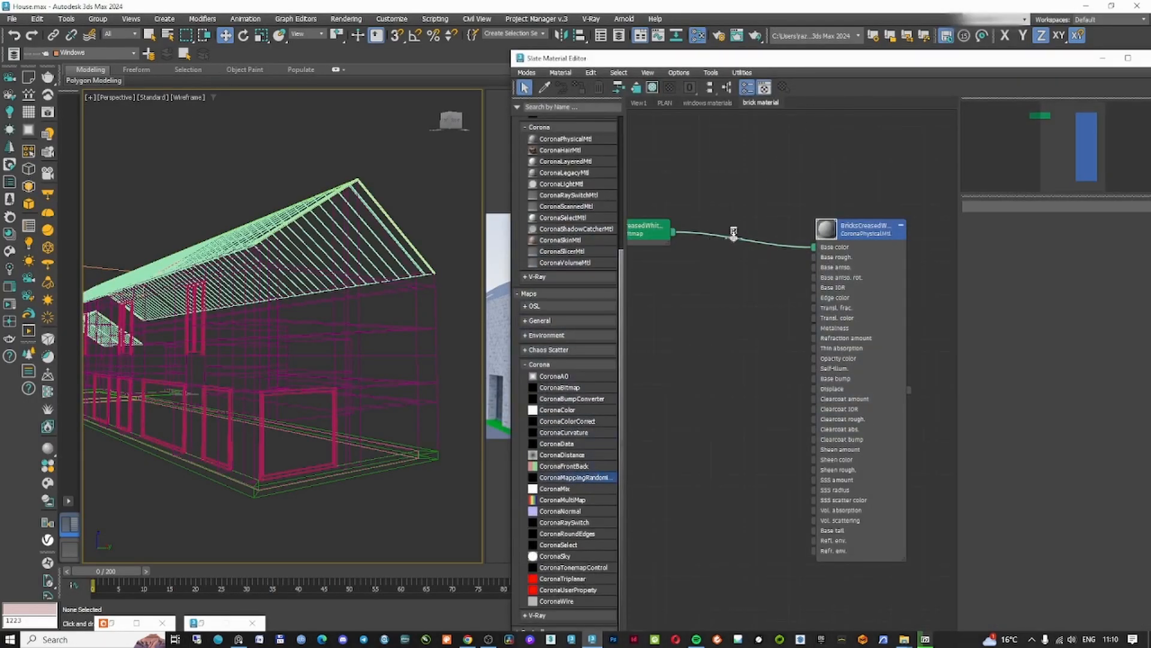
drag(732, 233, 733, 234)
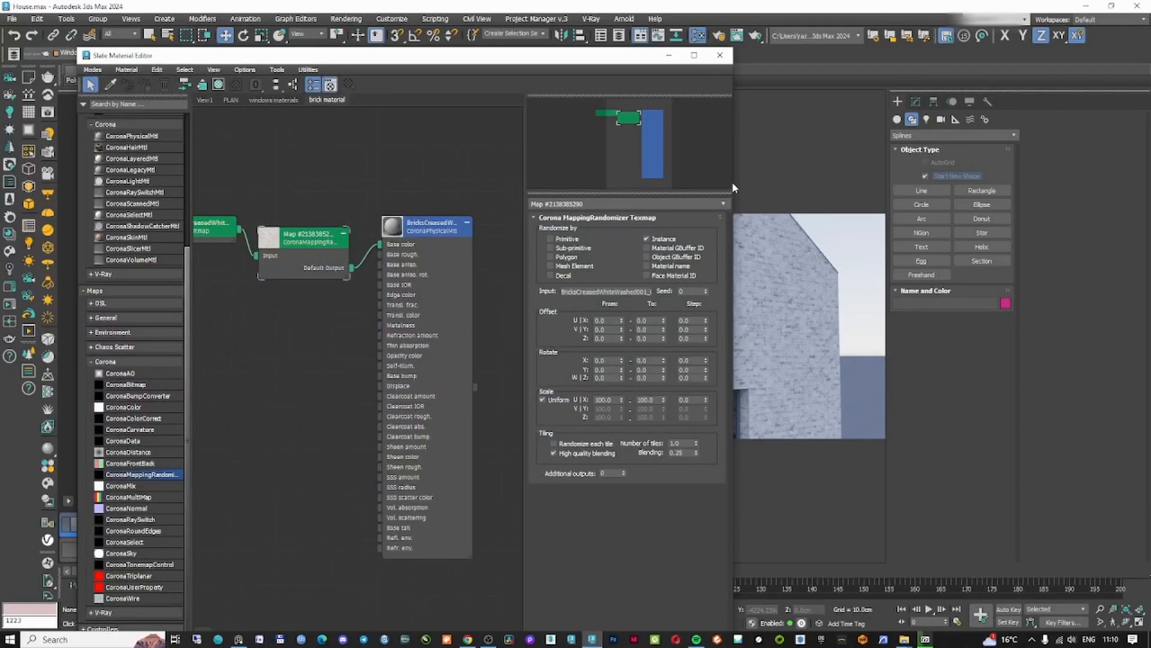
drag(733, 188, 515, 189)
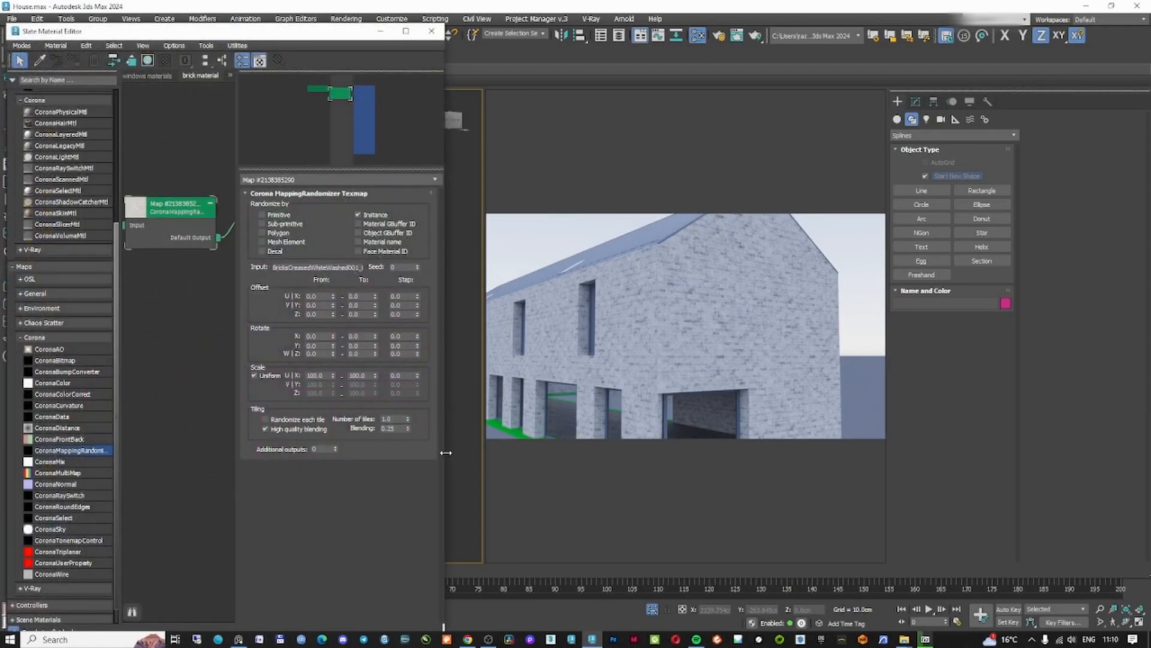
drag(448, 452, 527, 453)
click(346, 242)
click(442, 214)
- View the brick color bitmap at full size to examine its pattern
middle_drag(213, 213, 280, 218)
double_click(165, 236)
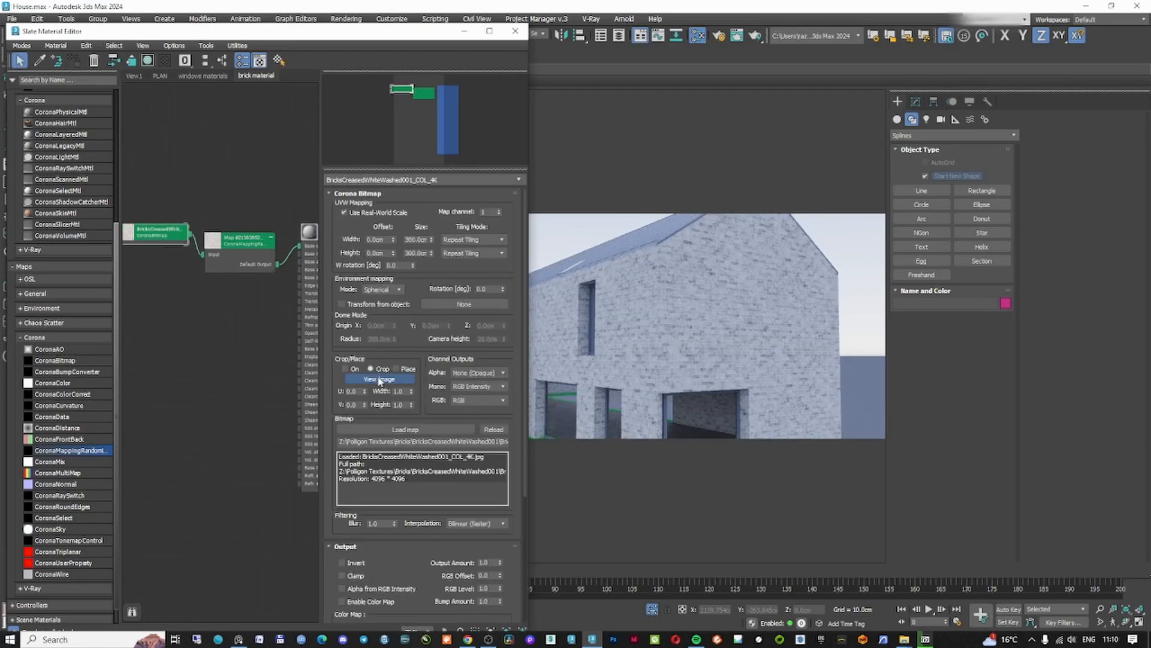
click(379, 380)
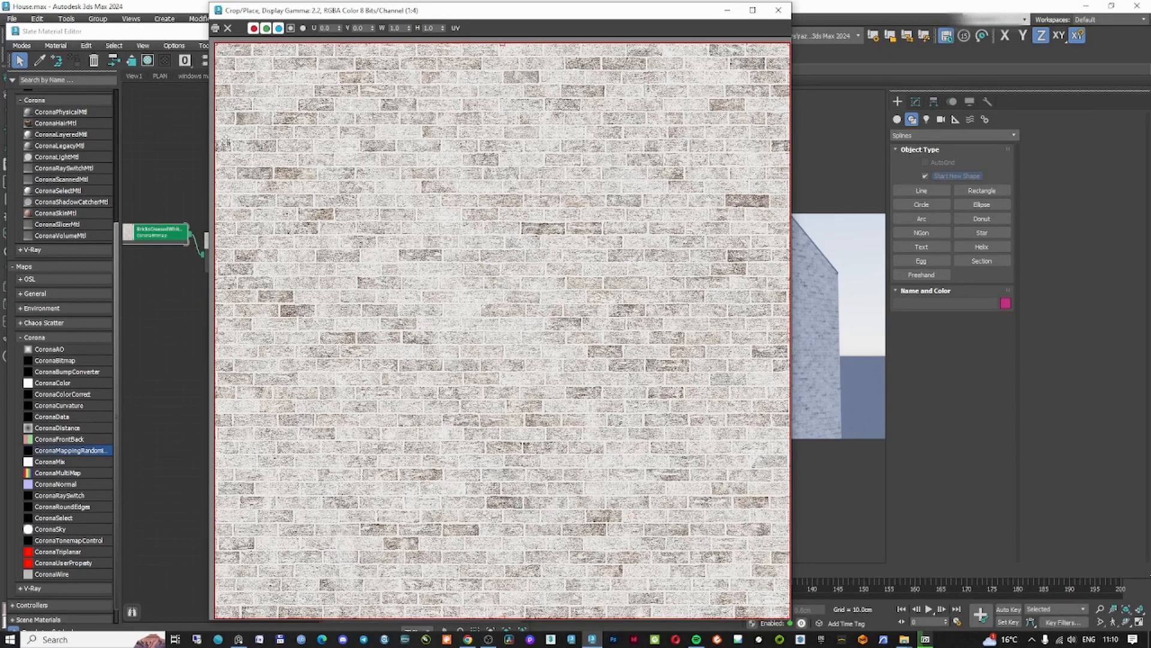
click(777, 12)
- Set the randomizer's offset steps to 0.14 for U and 0.42 for V, and enable randomizing each tile
double_click(246, 243)
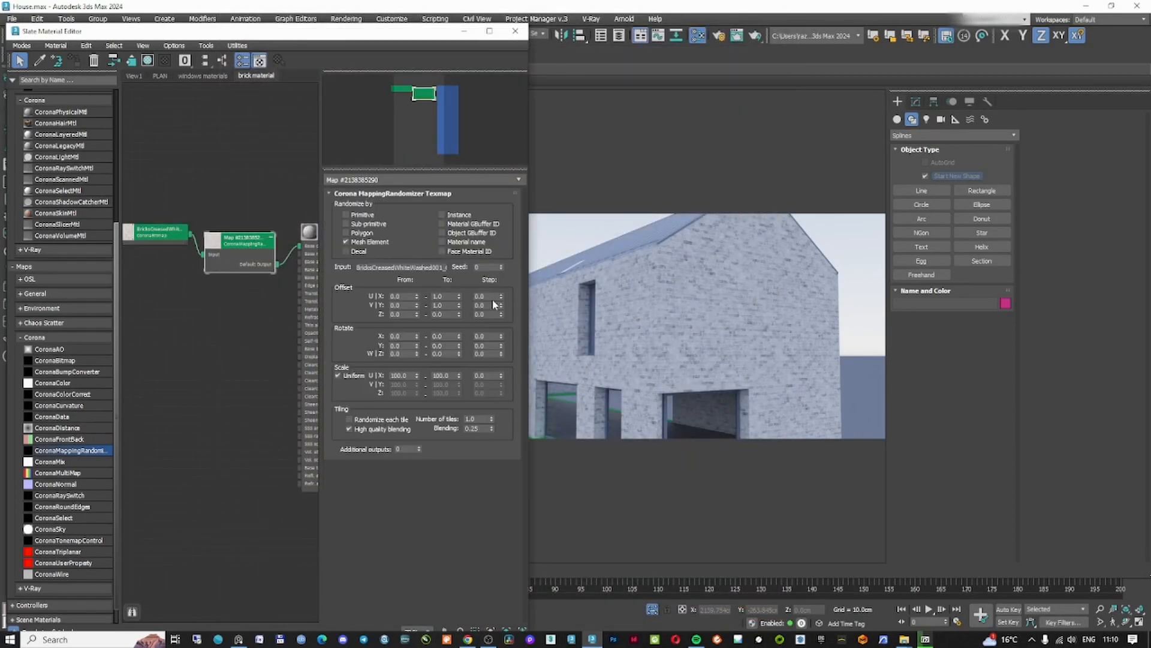
key(Tab)
text(.42)
key(Return)
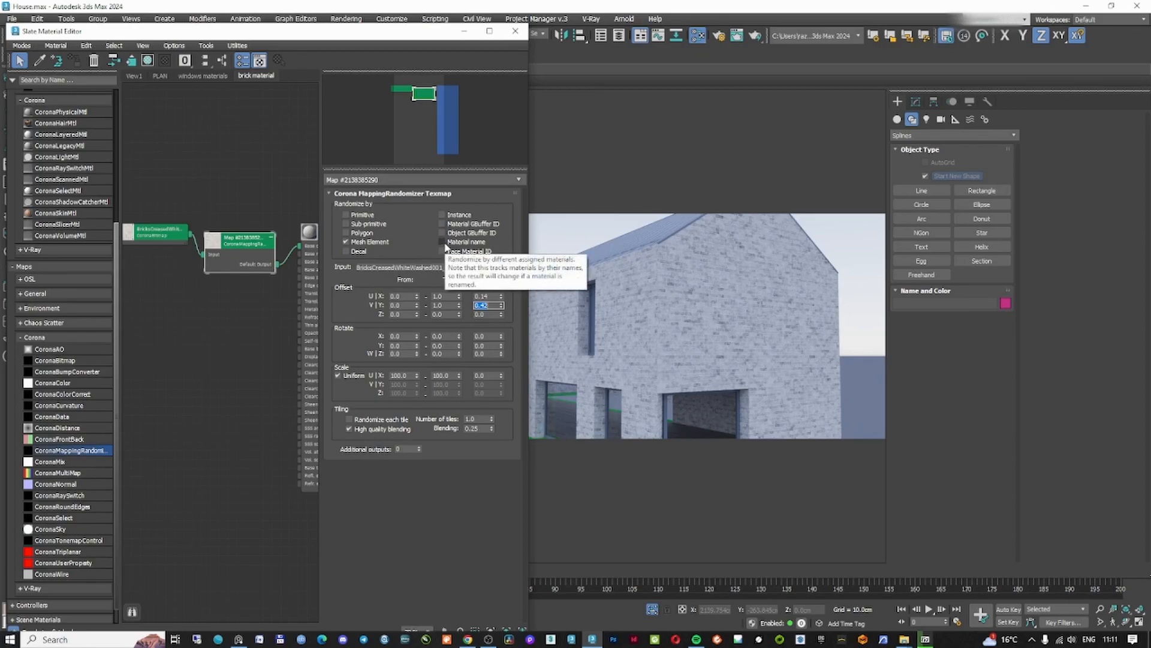
click(350, 419)
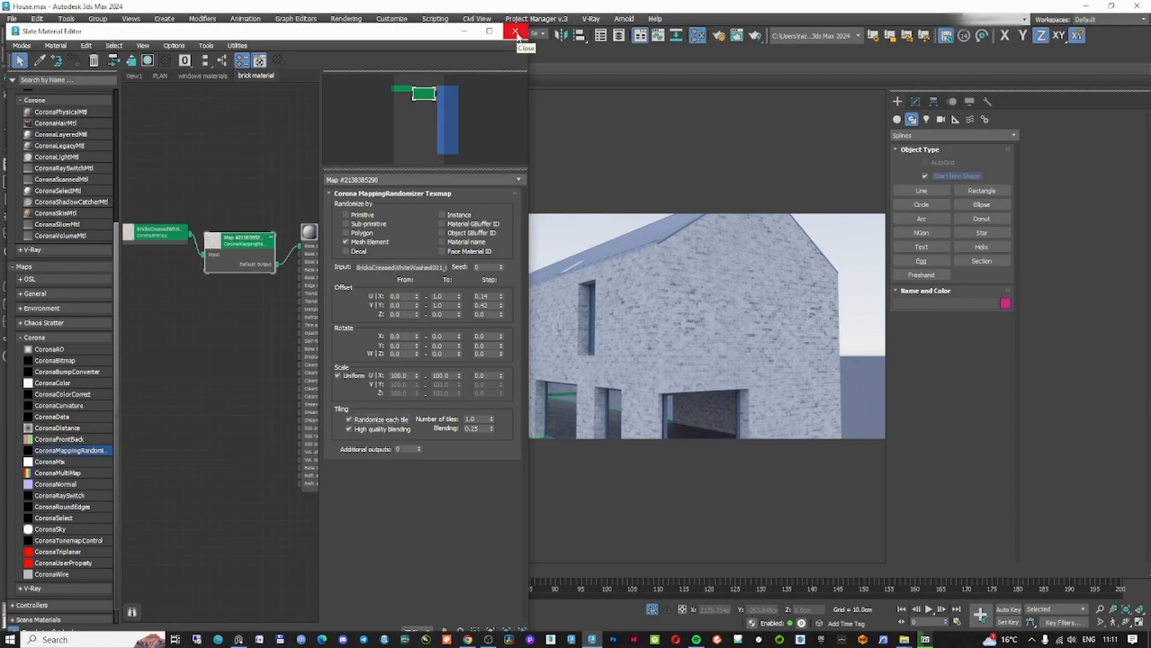
- Switch the interactive rendering viewport to Perspective and maximize the Slate Material Editor
click(489, 31)
click(1111, 7)
click(870, 99)
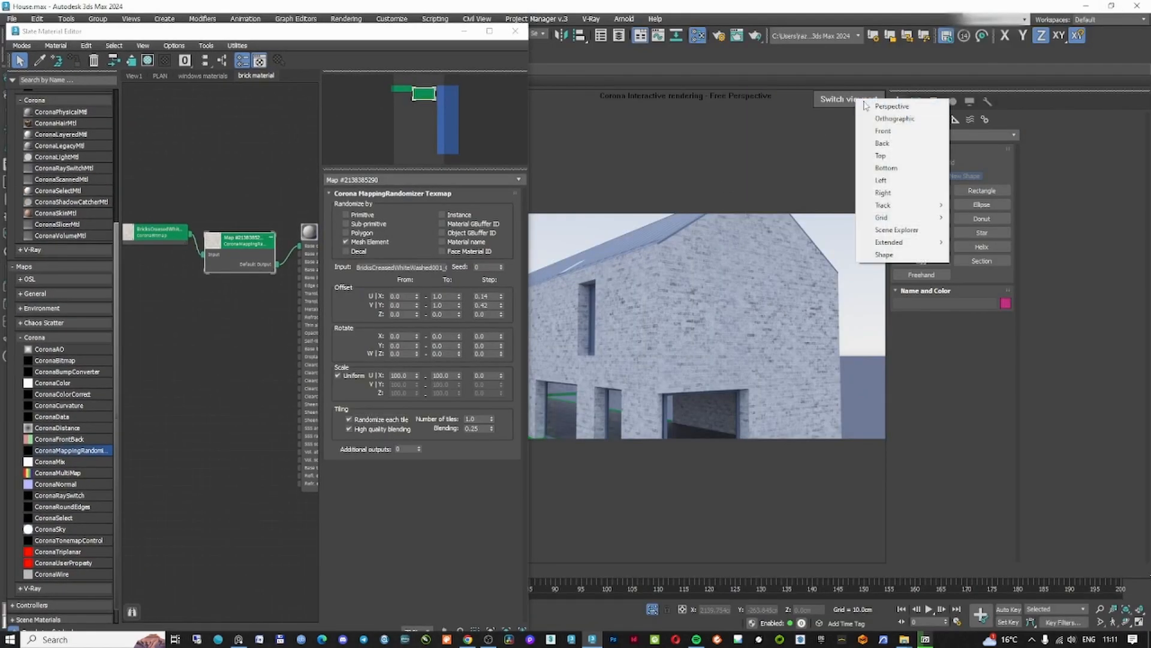
click(874, 106)
click(494, 33)
- Spread out the brick material's nodes and set the mapping randomizer's additional outputs to 4
middle_drag(508, 228, 769, 219)
scroll(419, 195, up, 2)
drag(444, 195, 371, 198)
drag(680, 193, 754, 207)
drag(553, 211, 534, 201)
click(1042, 423)
click(1042, 423)
click(1042, 423)
click(1043, 424)
middle_drag(627, 323, 596, 346)
drag(553, 308, 672, 250)
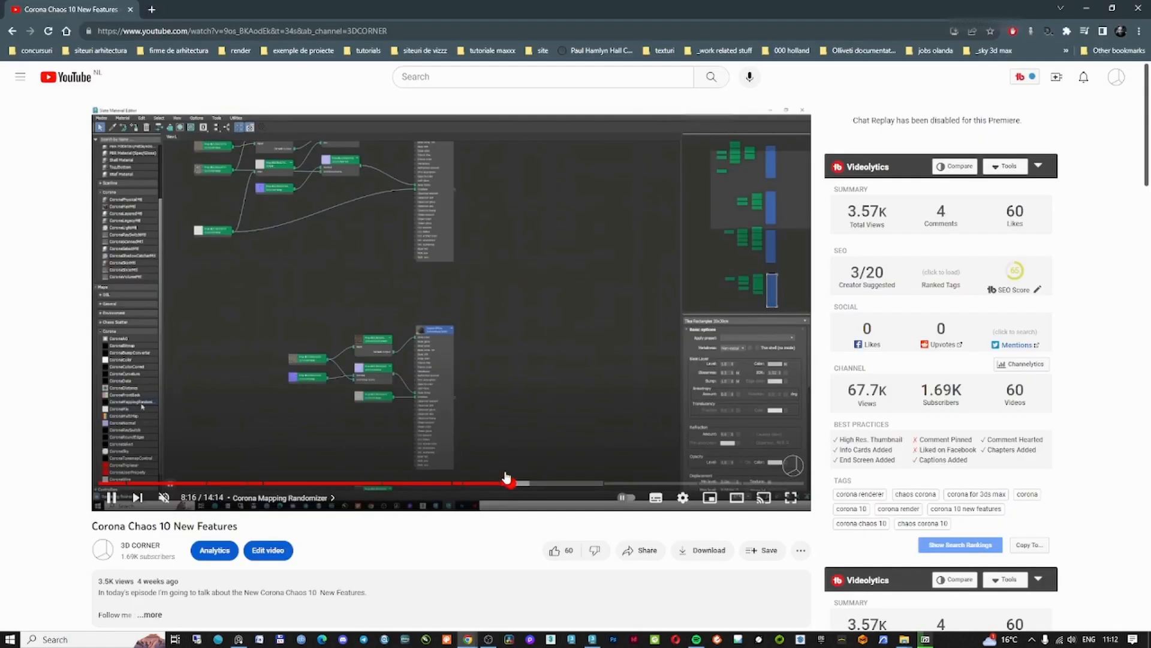
- Switch to the browser and review how the "Corona Chaos 10 New Features" video connects the Mapping Randomizer's additional outputs
click(532, 483)
click(539, 485)
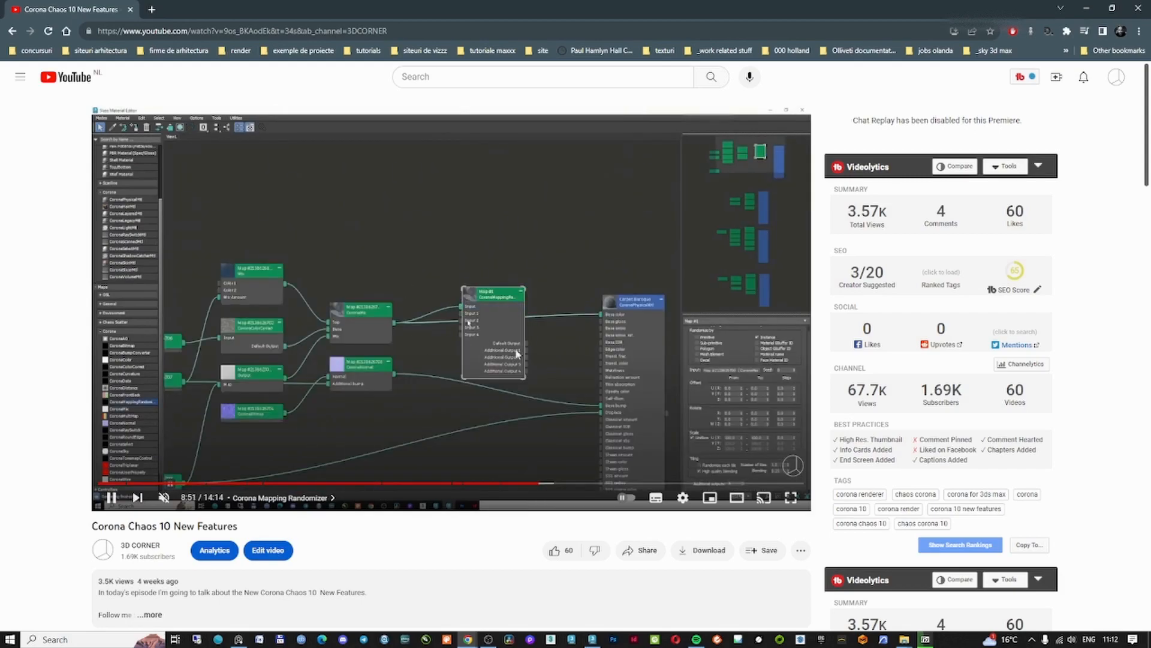
click(791, 497)
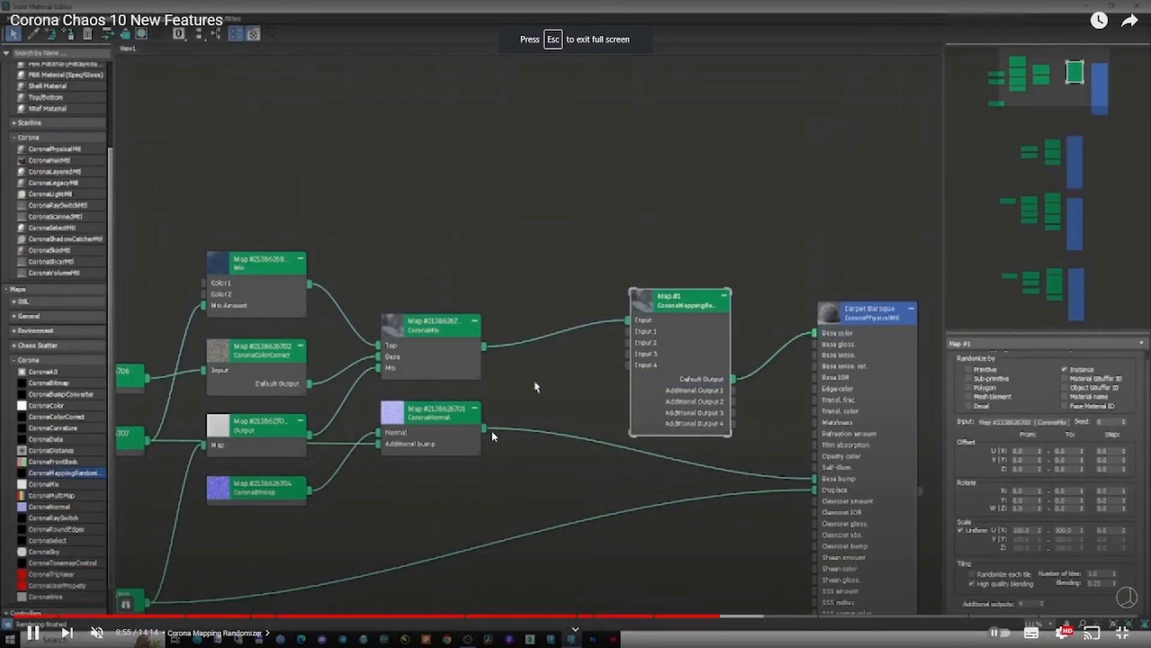
click(1123, 633)
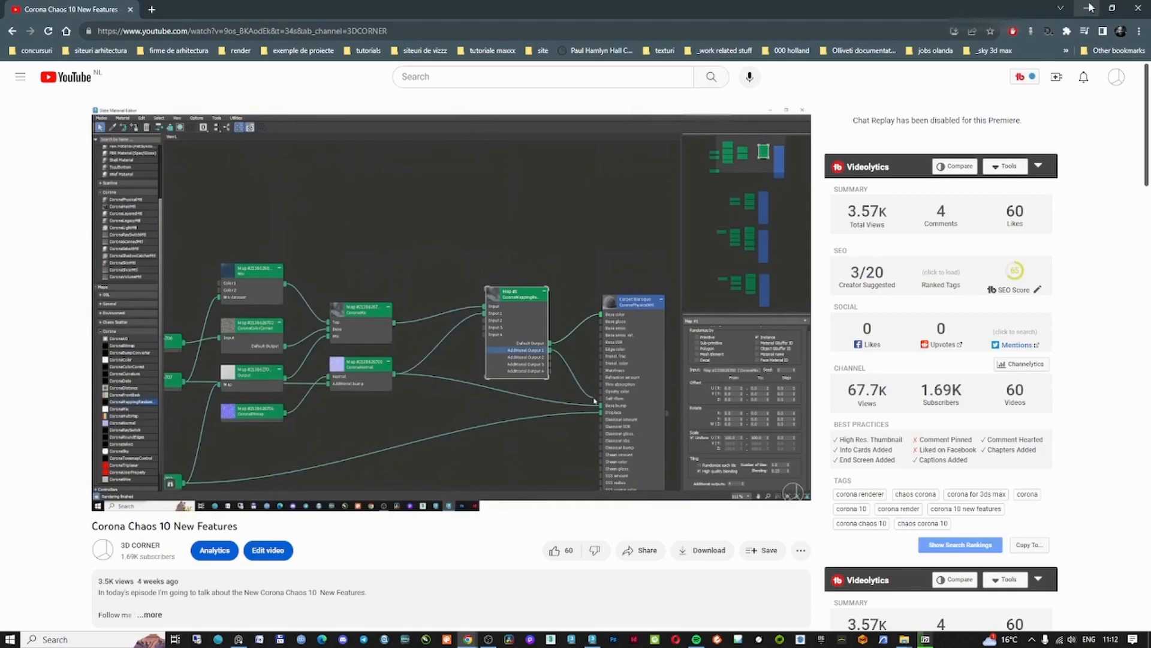
click(1089, 5)
- Rearrange the brick bitmap, randomizer and material nodes with more space between them, and enlarge the material's preview
scroll(584, 202, down, 5)
middle_drag(734, 271, 563, 330)
drag(878, 207, 292, 334)
scroll(413, 354, up, 5)
drag(636, 318, 720, 305)
drag(413, 313, 450, 300)
middle_drag(163, 322, 322, 287)
middle_drag(577, 260, 516, 258)
double_click(783, 259)
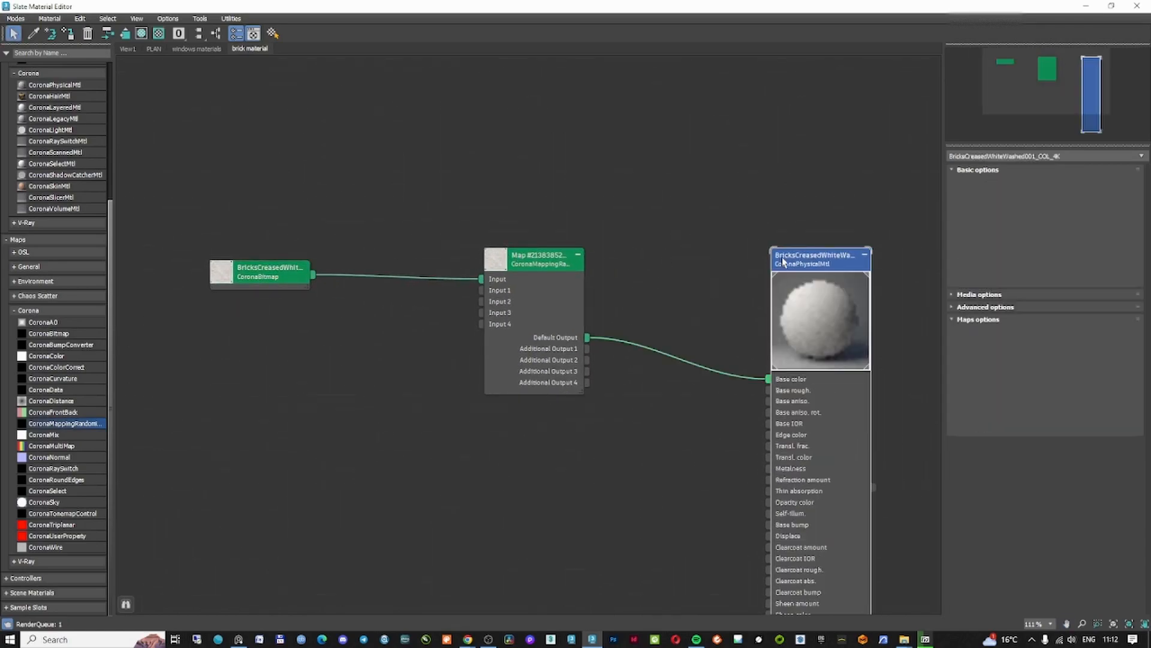
drag(759, 12, 678, 181)
double_click(678, 181)
- Duplicate the brick color bitmap node and load BricksCreasedWhiteWashed001_BUMP_4K.jpg into the copy
drag(276, 273, 262, 248)
shift+drag(248, 243, 248, 328)
double_click(248, 328)
click(1010, 408)
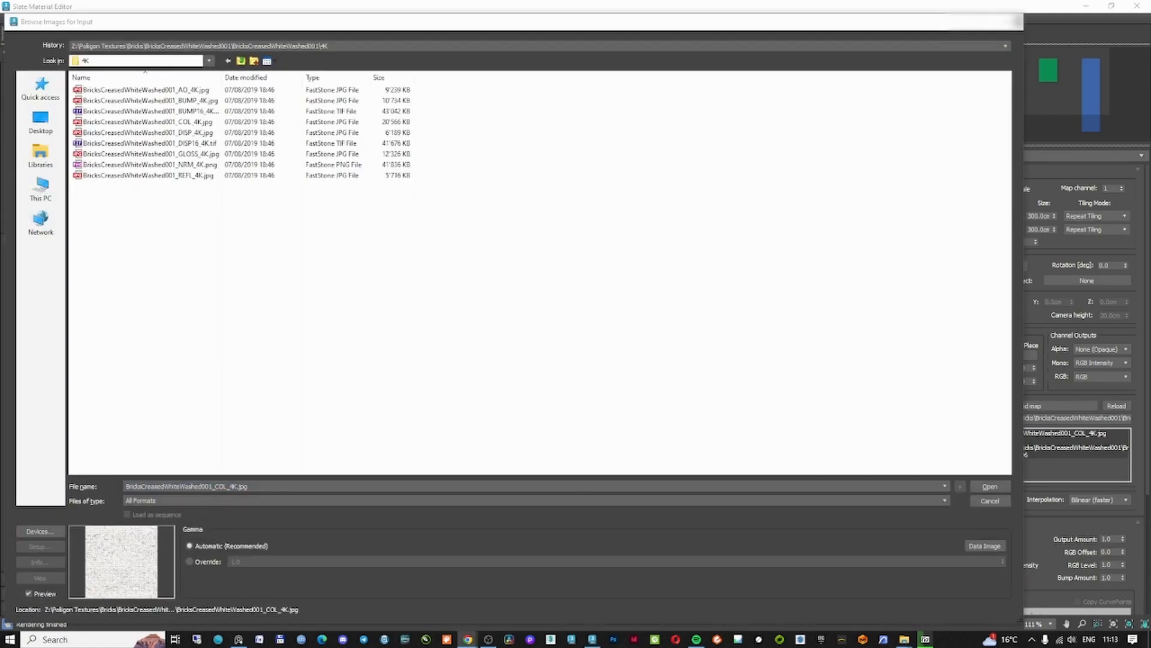
right_click(309, 258)
mouse_move(344, 268)
click(481, 268)
double_click(301, 150)
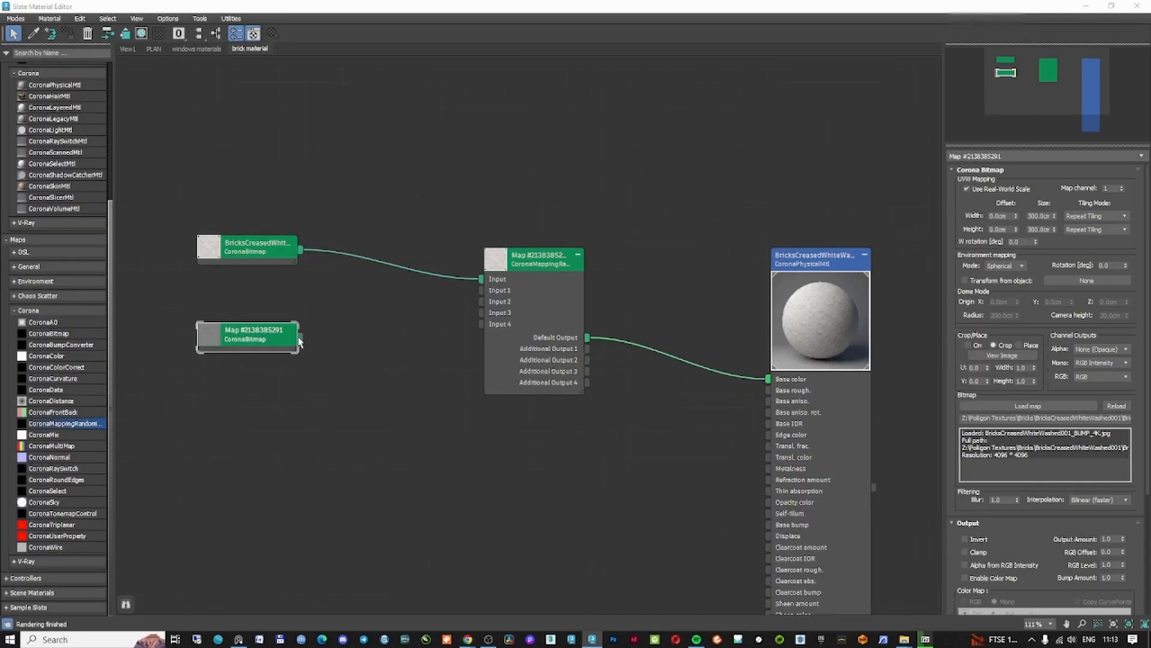
- Connect the bump bitmap to the randomizer's Input 1, and link Additional Output 1 to the brick material's base bump
drag(301, 340, 482, 290)
drag(588, 349, 694, 491)
double_click(825, 261)
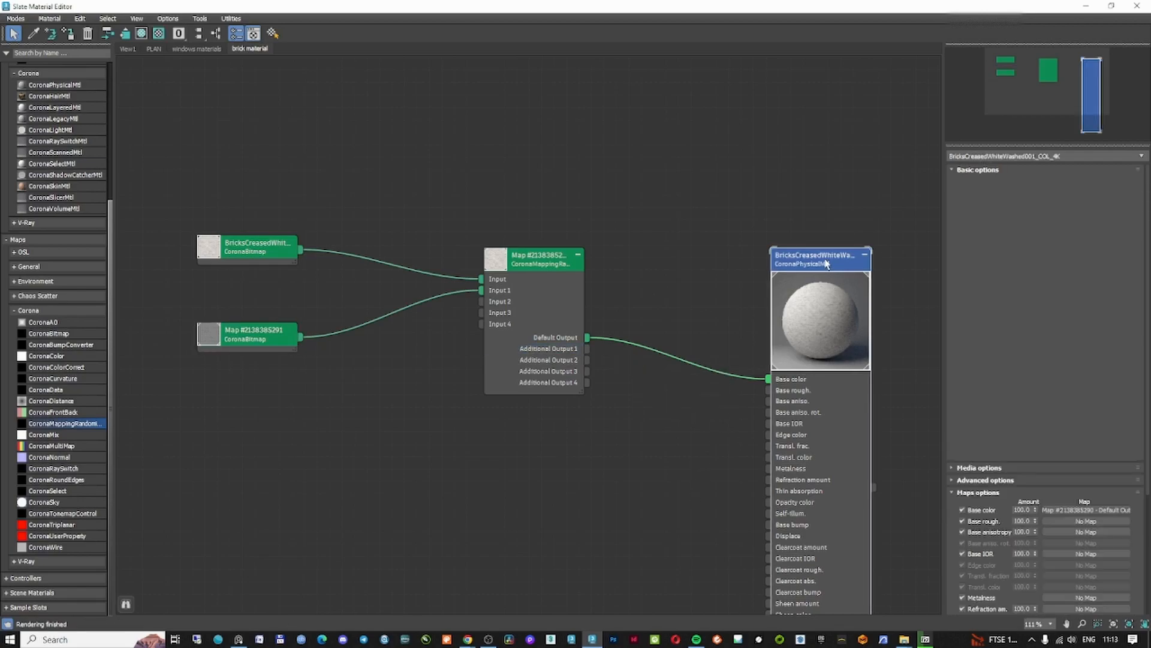
drag(587, 349, 1034, 252)
click(551, 356)
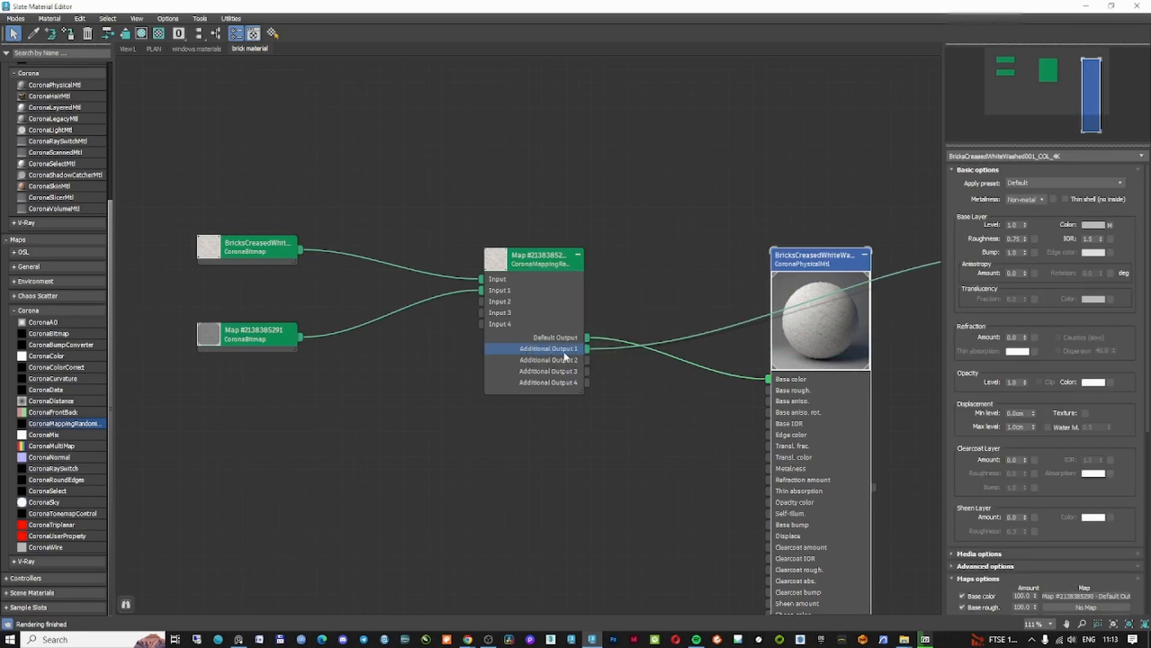
- Duplicate the bump bitmap node below the original and load BricksCreasedWhiteWashed001_GLOSS_4K.jpg into the copy
drag(246, 340, 255, 328)
shift+drag(255, 328, 260, 389)
click(1028, 406)
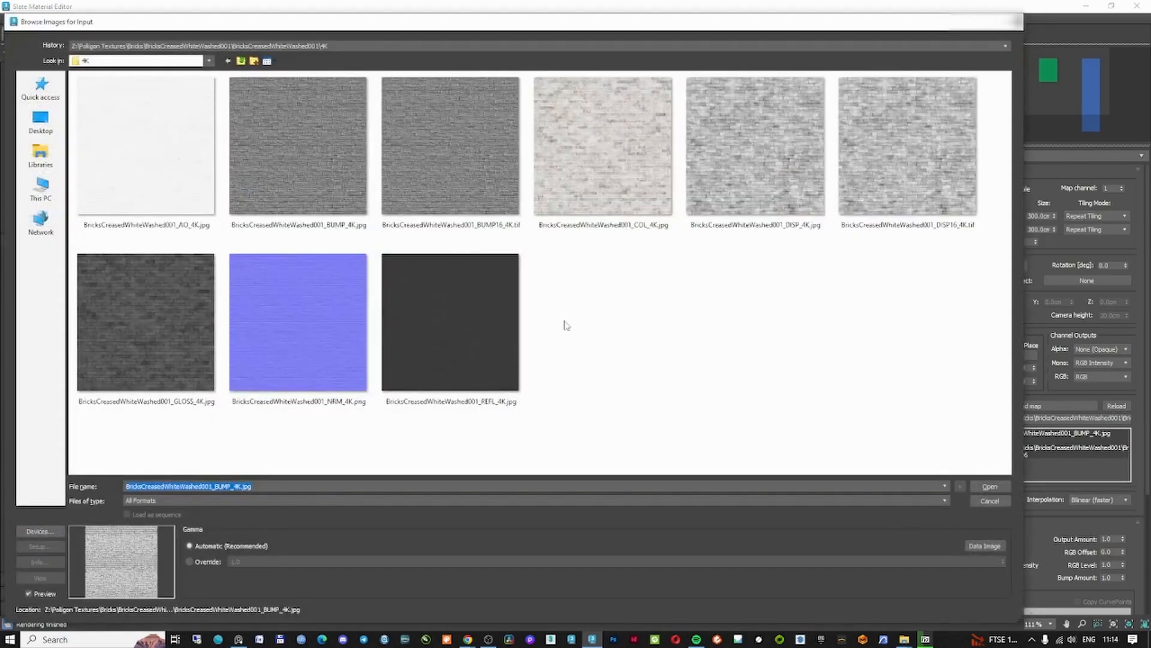
double_click(187, 336)
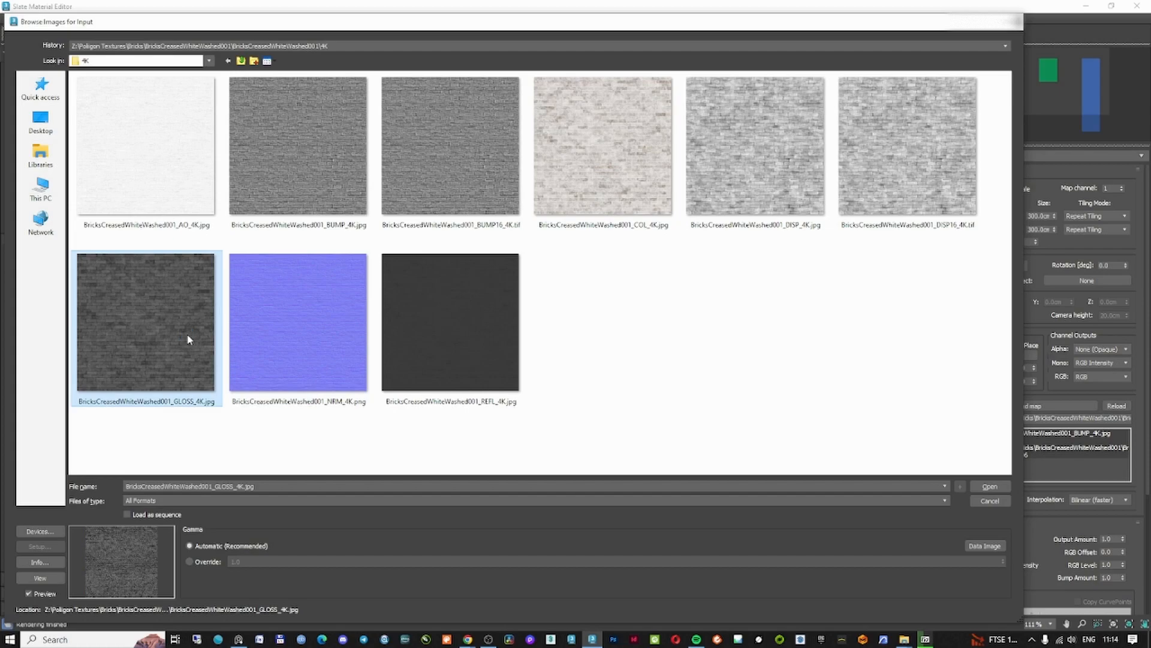
- Connect the gloss bitmap to the randomizer's Input 2, and link Additional Output 2 to the brick material's base roughness
drag(831, 272, 844, 260)
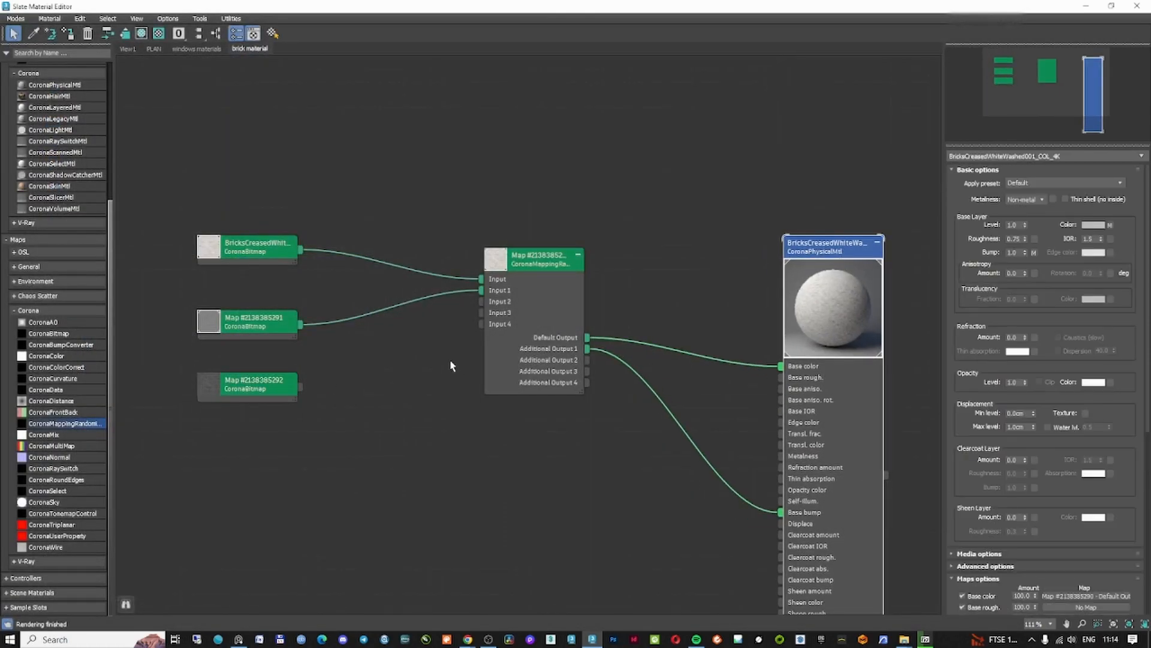
drag(298, 390, 481, 301)
drag(587, 360, 657, 381)
drag(757, 384, 781, 378)
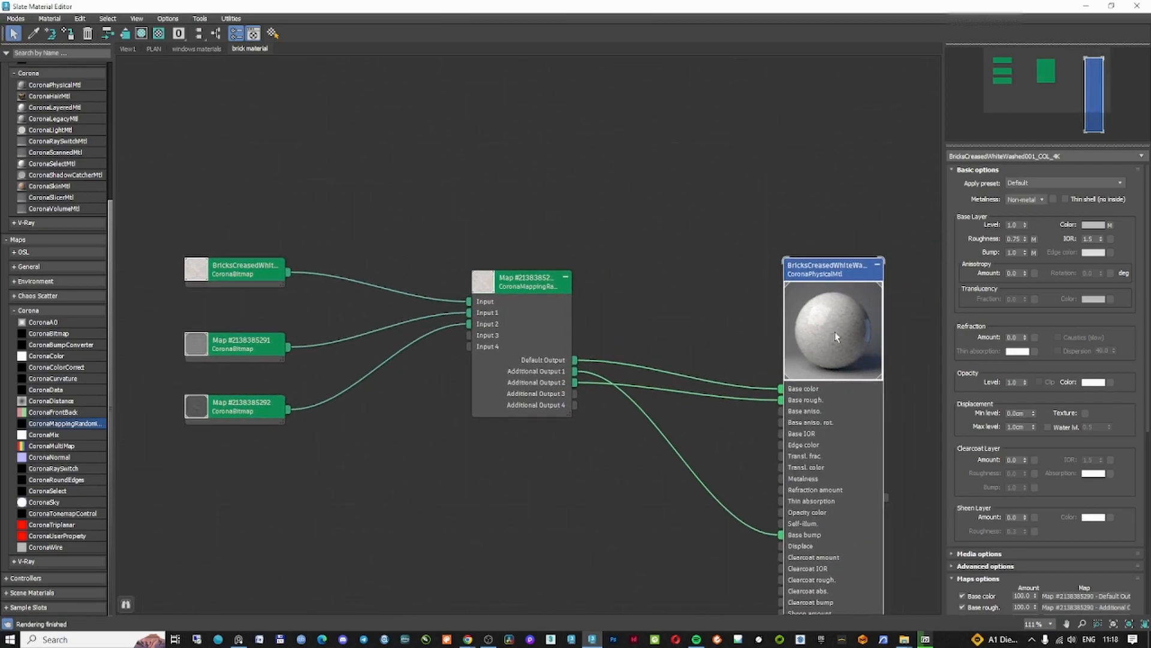
- Invert the gloss bitmap's output and set its output amount to 3.0
click(230, 414)
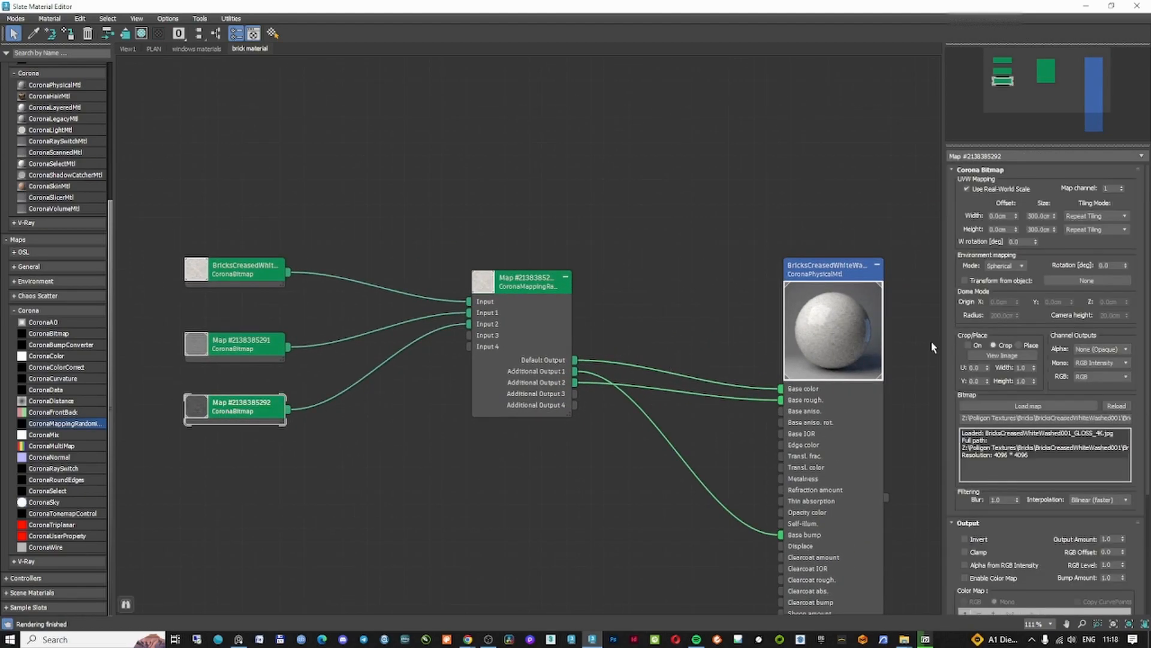
scroll(1038, 324, down, 3)
click(978, 376)
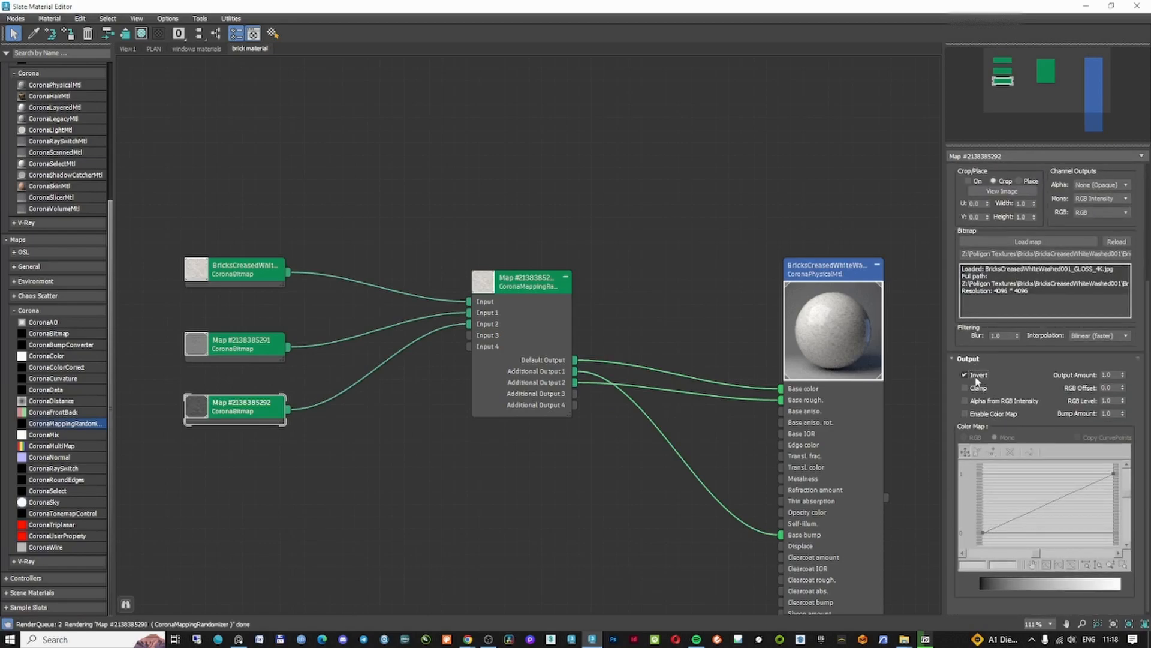
scroll(873, 343, up, 5)
scroll(874, 343, down, 5)
scroll(304, 414, up, 1)
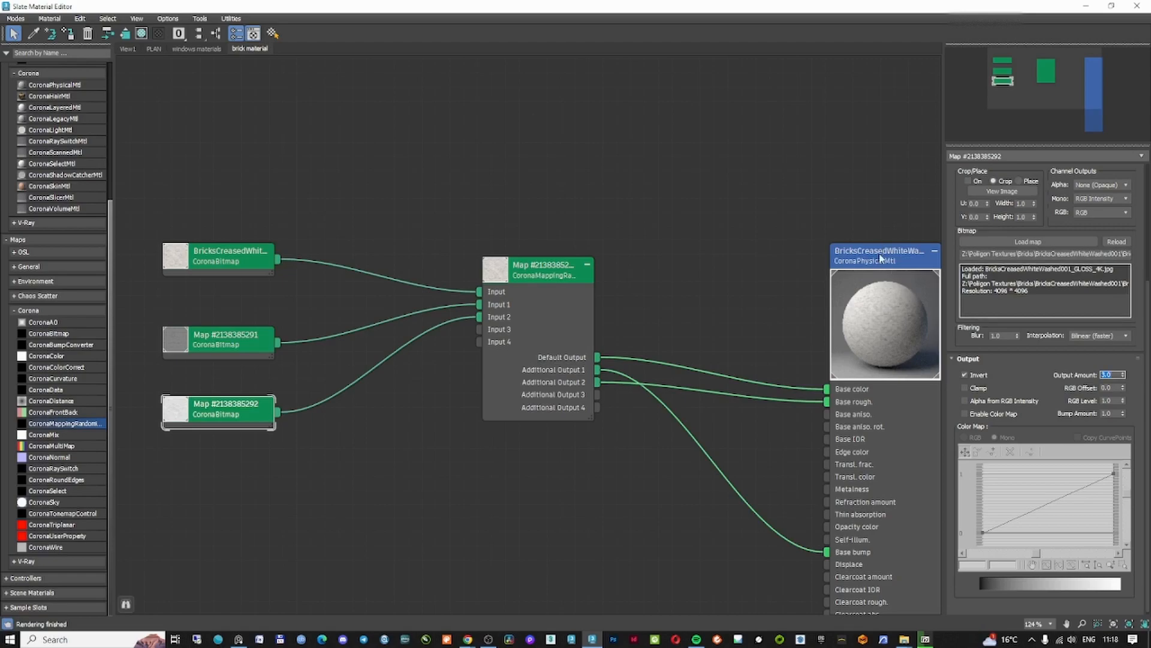
- Move the brick material node closer to the mapping randomizer and tidy the spacing between the two nodes
drag(880, 253, 797, 253)
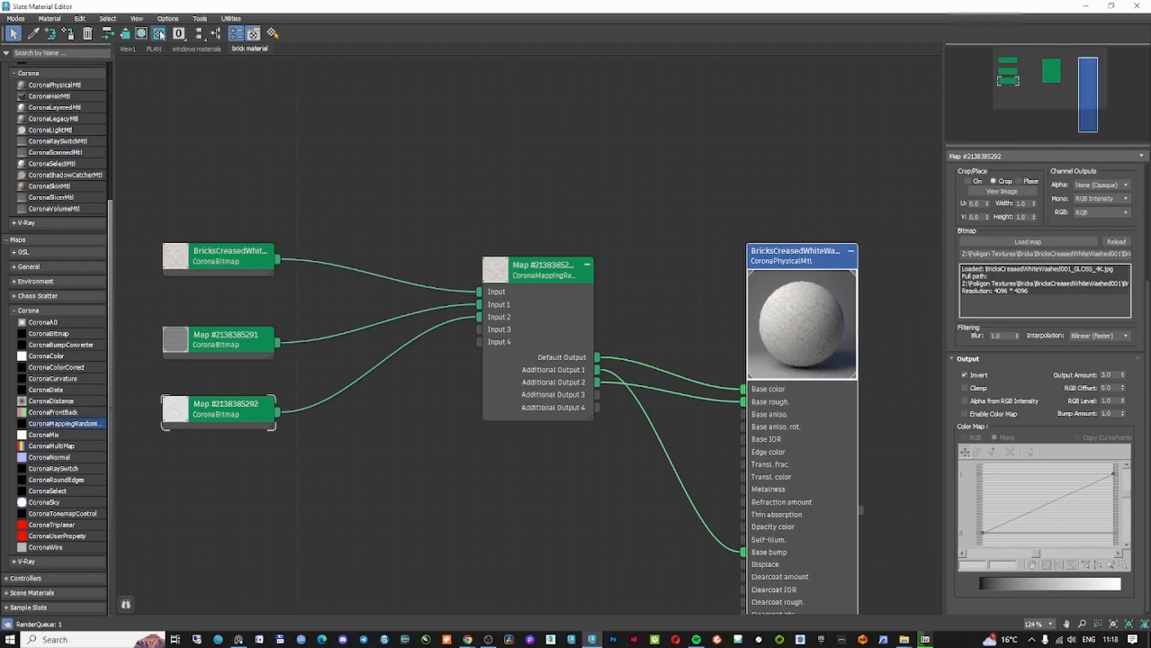
scroll(679, 337, up, 3)
scroll(683, 336, down, 6)
scroll(635, 337, up, 4)
drag(620, 319, 631, 319)
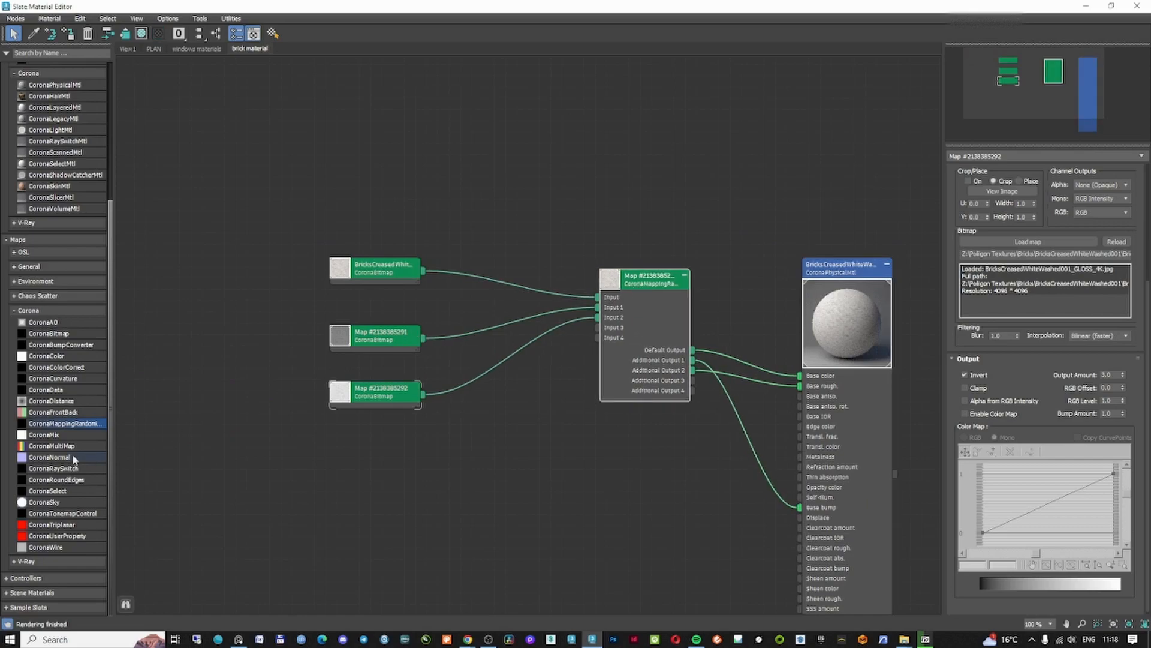
- Add a CoronaNormal map, feed the bump bitmap into its additional bump, and connect it to the randomizer's Input 1
drag(485, 347, 485, 348)
drag(400, 340, 445, 375)
drag(535, 361, 599, 308)
- Duplicate the bump bitmap, load BricksCreasedWhiteWashed001_NRM_4K.png into the copy, and connect it to the CoronaNormal map's Normal input
drag(328, 331, 238, 296)
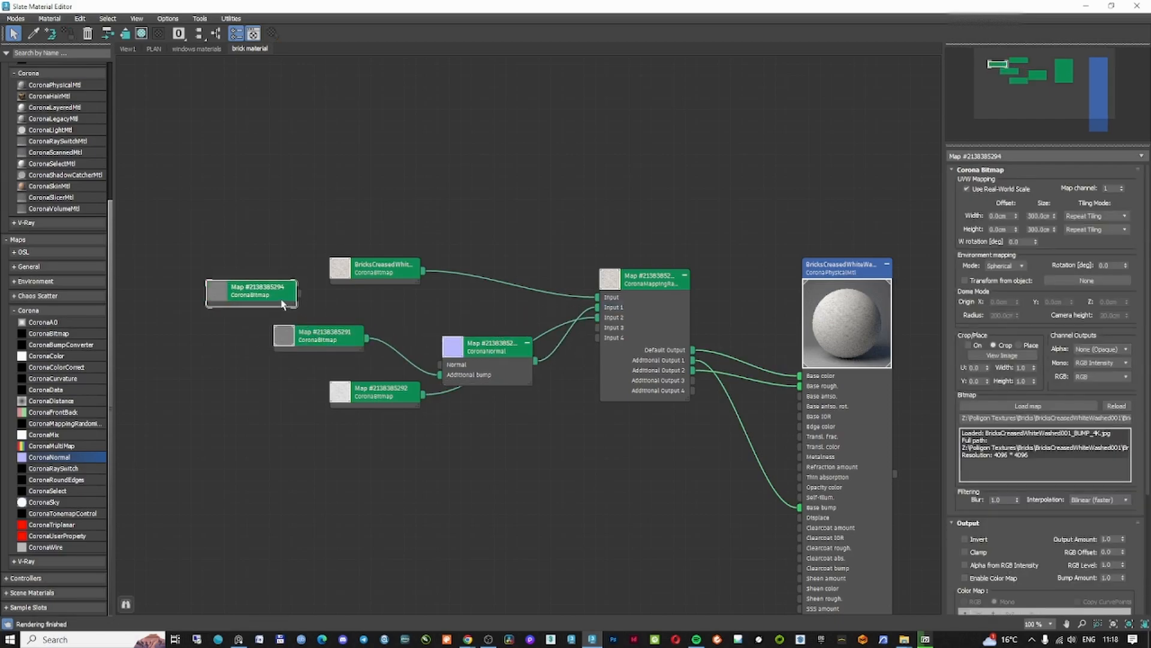
click(1029, 408)
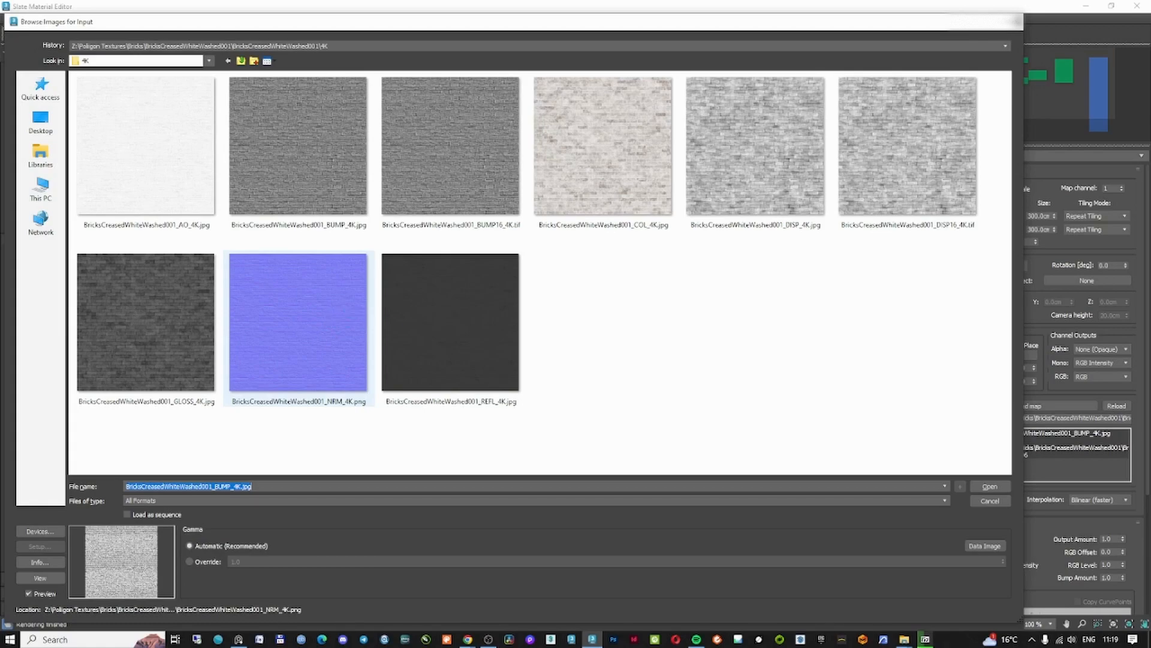
double_click(235, 274)
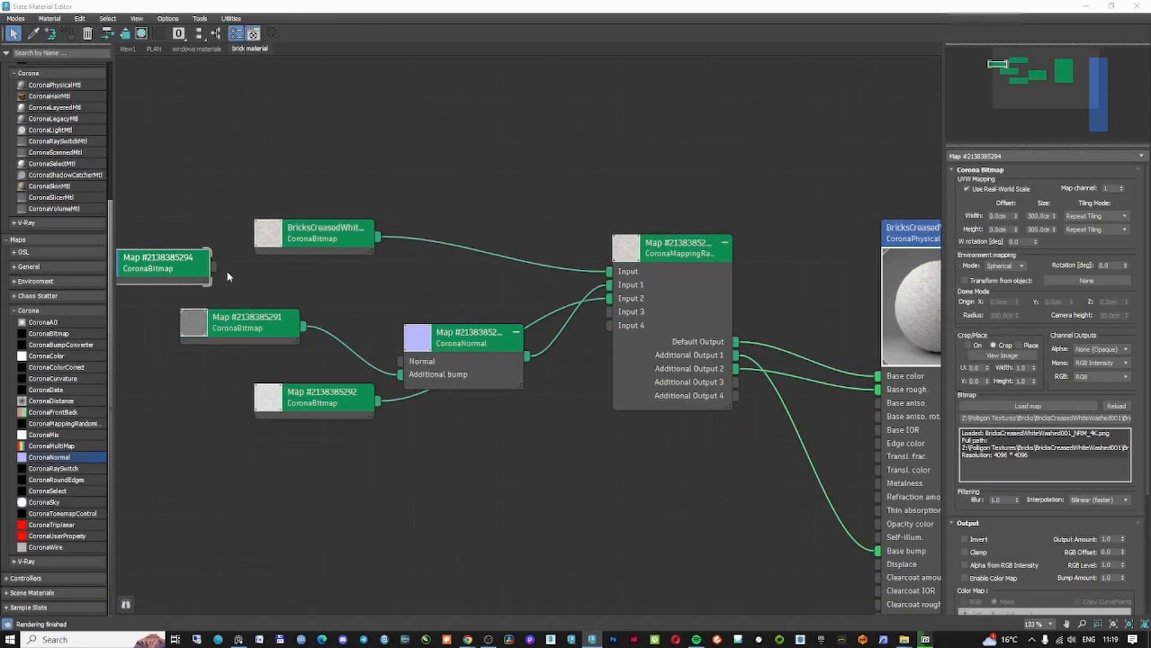
drag(214, 266, 400, 361)
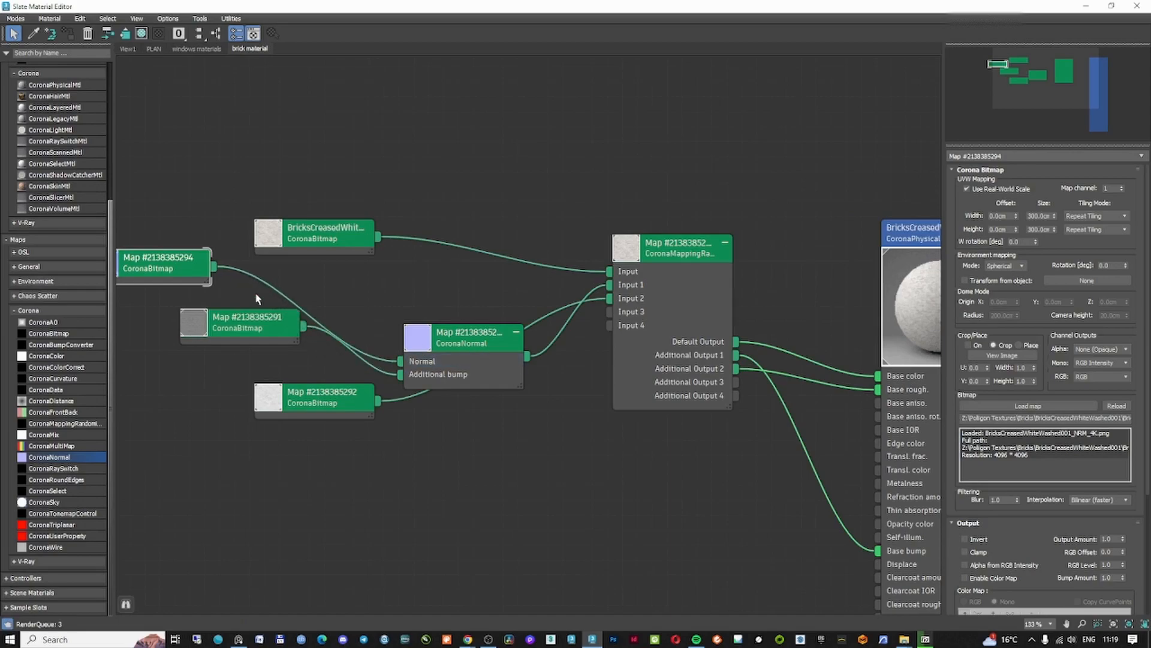
- Rearrange the bump bitmap and CoronaNormal nodes so their wires are clear, and open the CoronaNormal map's parameters
middle_drag(391, 295, 510, 304)
drag(337, 328, 262, 342)
drag(589, 349, 528, 318)
double_click(528, 317)
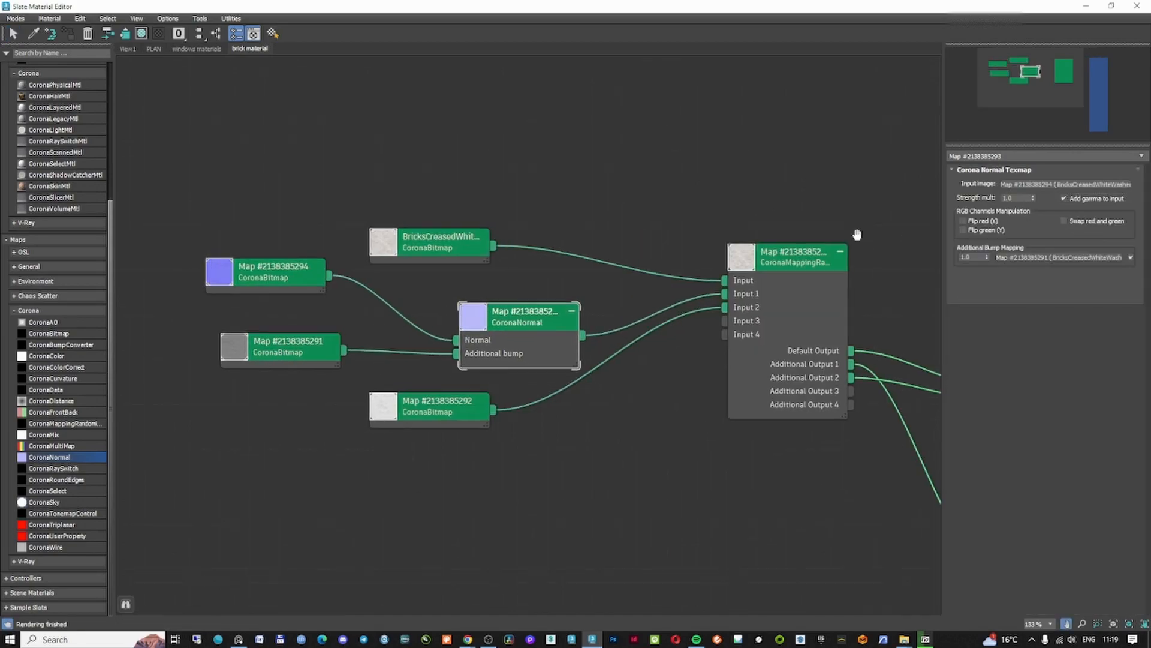
middle_drag(863, 235, 631, 231)
middle_drag(703, 247, 743, 246)
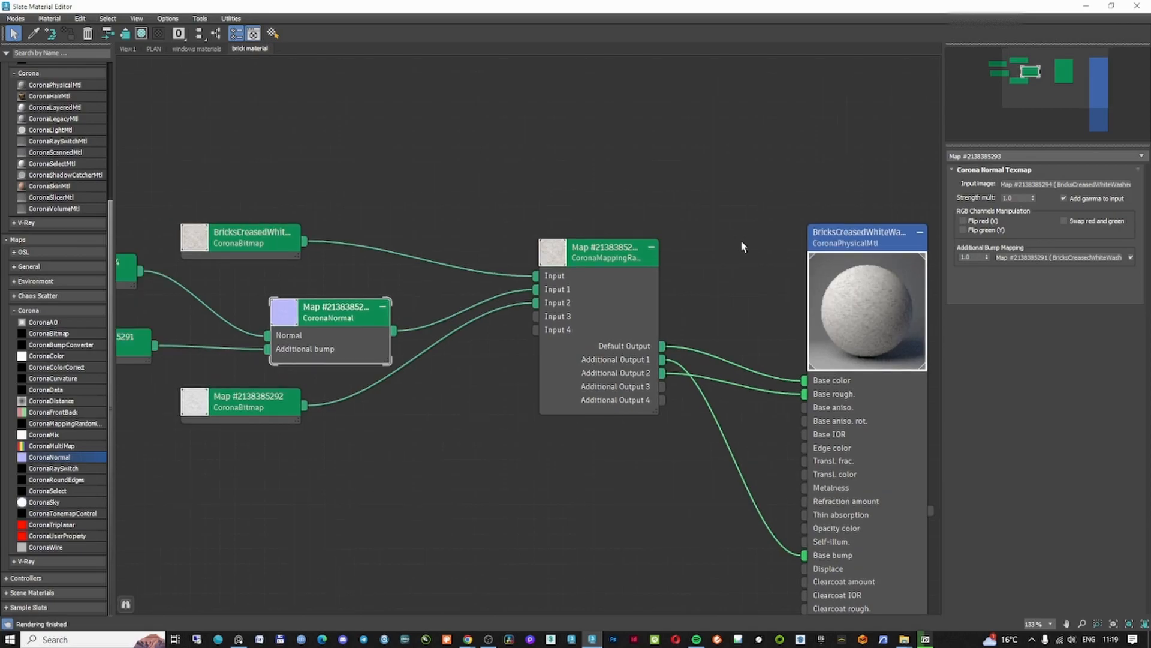
- Apply Concrete Floor Brushed from the Corona Material Library to the swept band around the house's base, and minimize the material windows
click(1086, 7)
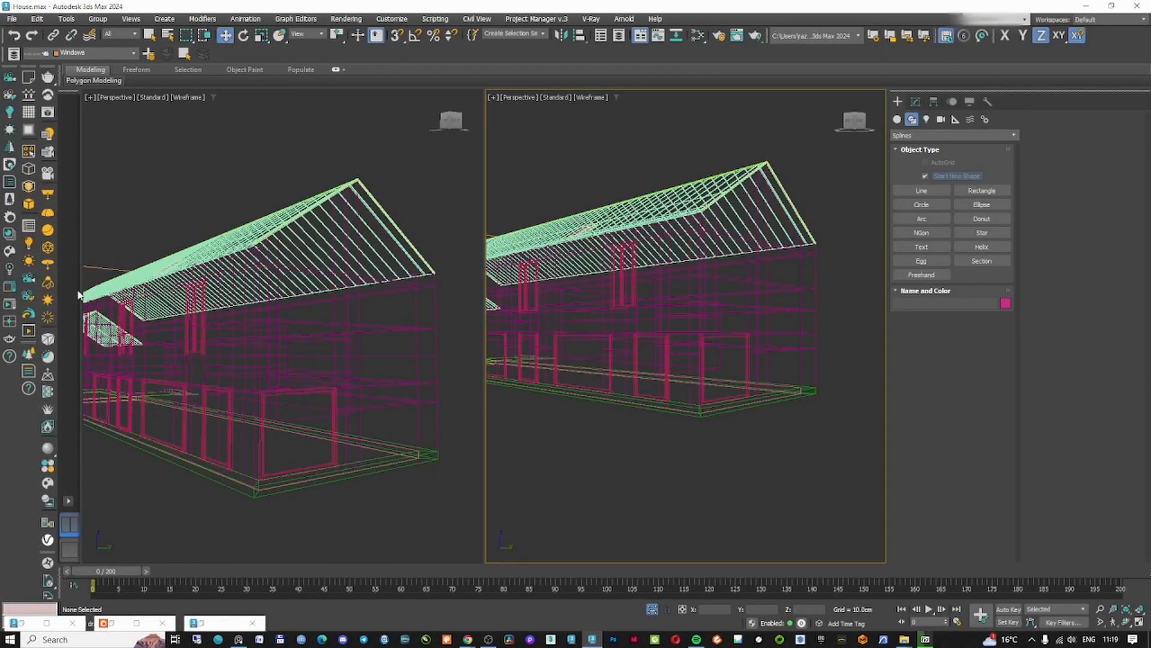
click(1105, 50)
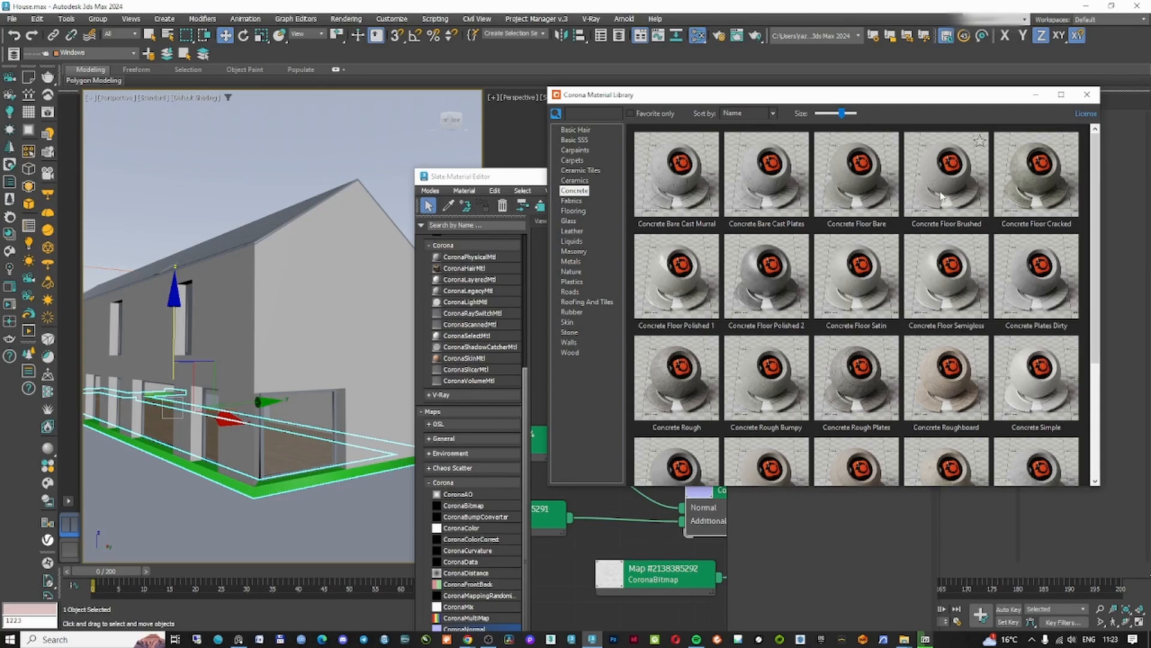
right_click(941, 191)
click(986, 226)
click(1036, 95)
click(915, 102)
click(874, 176)
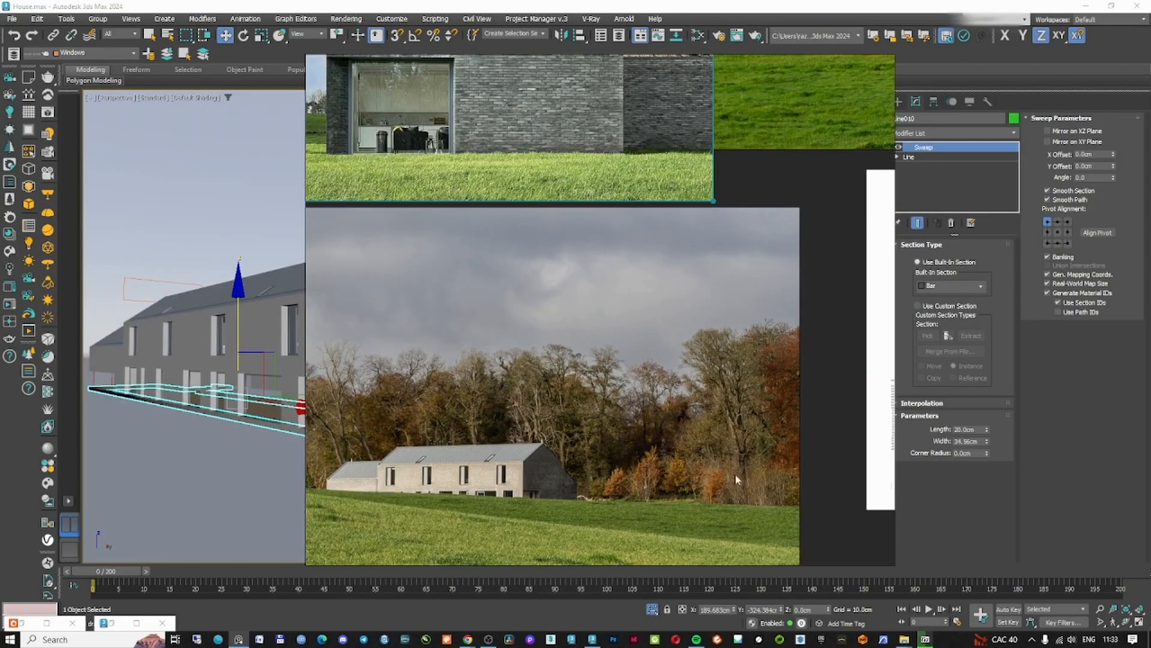
- Examine the house reference photos, focusing on the brick facade, roof and the frames of the ground-floor sliding windows
drag(567, 455, 628, 472)
scroll(650, 452, down, 3)
scroll(540, 246, up, 1)
middle_drag(467, 287, 509, 315)
scroll(510, 371, up, 3)
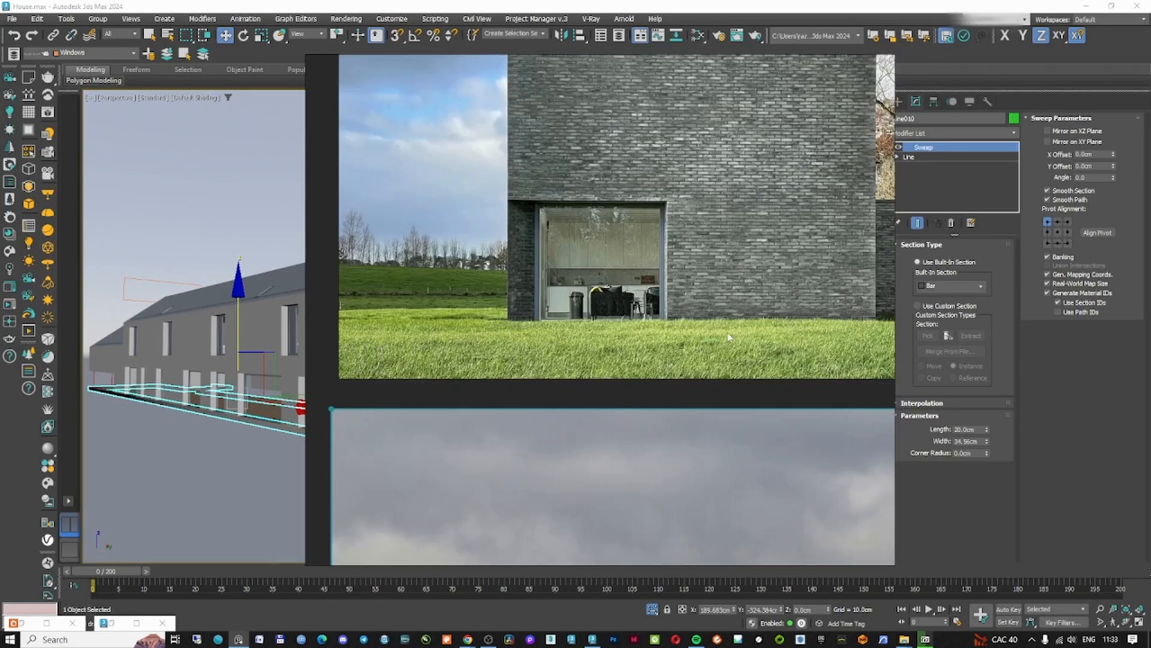
scroll(613, 332, down, 6)
scroll(672, 320, up, 2)
drag(804, 299, 781, 308)
scroll(777, 357, up, 1)
middle_drag(765, 355, 490, 400)
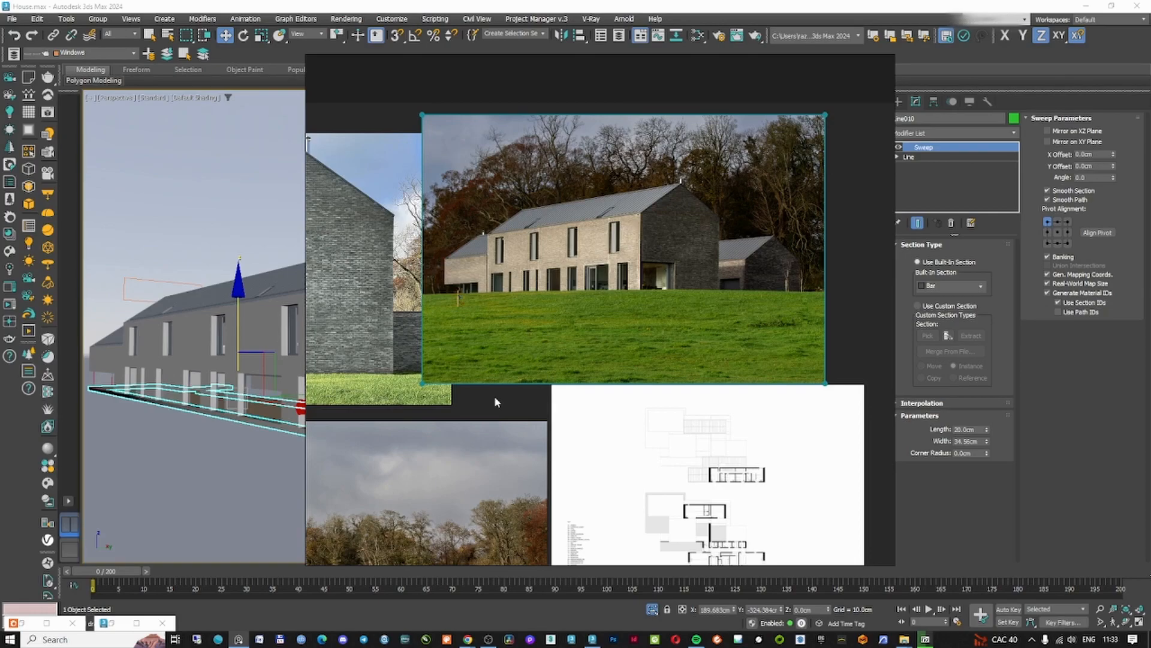
scroll(680, 183, up, 8)
scroll(675, 195, down, 8)
scroll(414, 247, up, 3)
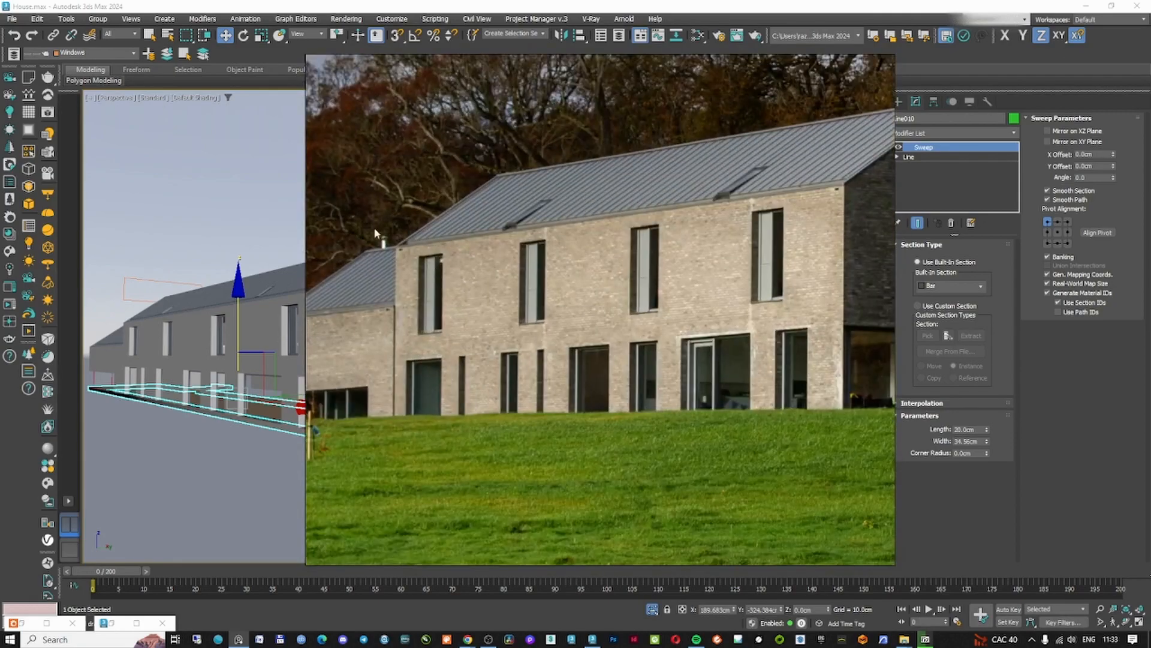
scroll(420, 240, down, 5)
scroll(595, 407, up, 7)
middle_drag(628, 327, 762, 300)
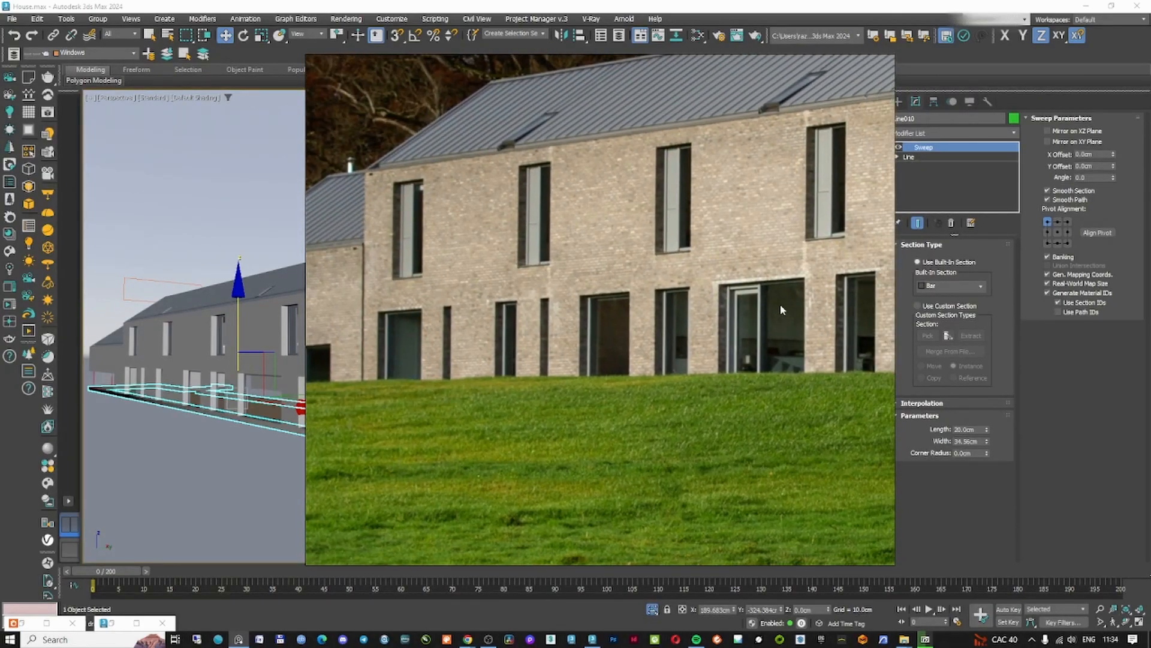
click(867, 11)
- Isolate the large ground-floor window frame with the house walls, and select the frame in a front wireframe view
click(255, 378)
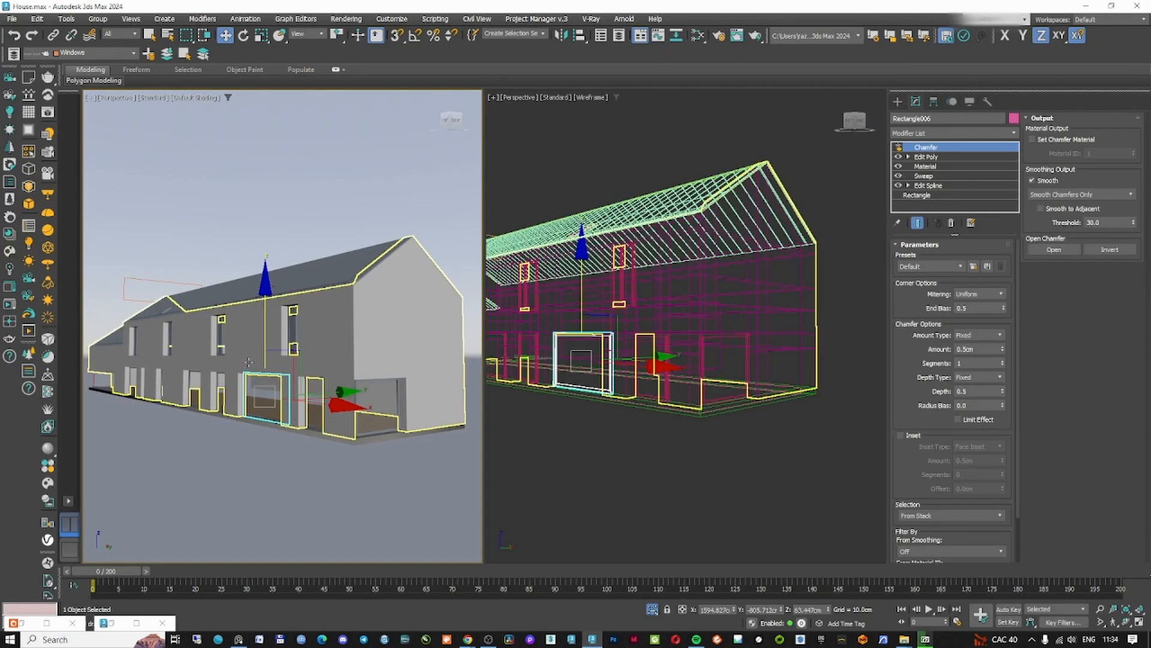
ctrl+click(293, 394)
key(alt+q)
middle_click(672, 381)
key(f)
key(F3)
scroll(746, 346, up, 8)
click(745, 321)
click(717, 291)
key(F3)
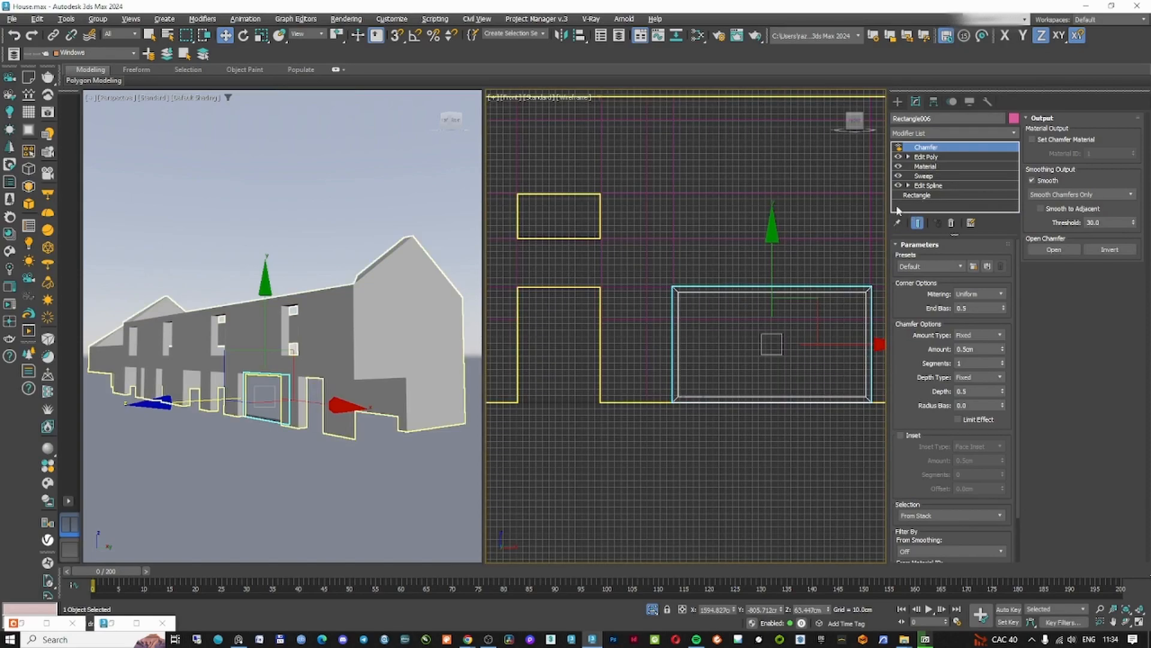
- Clone the large window frame in place as an independent copy
middle_drag(776, 305, 704, 304)
scroll(704, 303, up, 3)
shift+drag(699, 306, 697, 301)
click(580, 370)
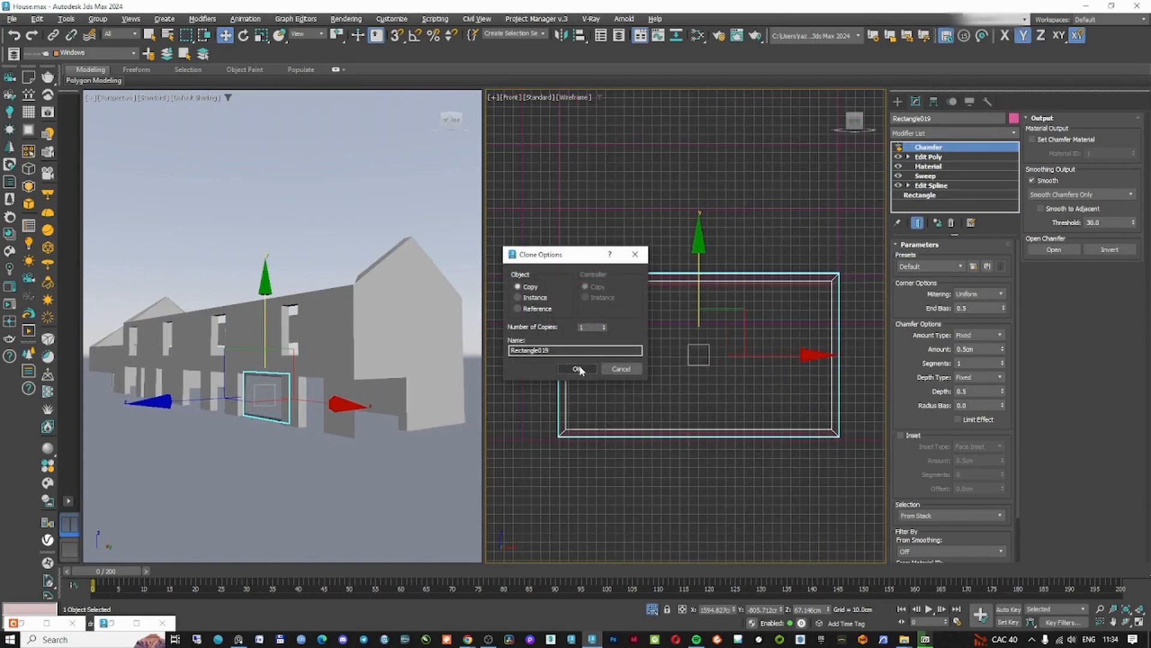
- Snap the copied frame's left-side vertices inward against the inner edge of the original frame
click(908, 157)
click(929, 166)
drag(527, 233, 566, 362)
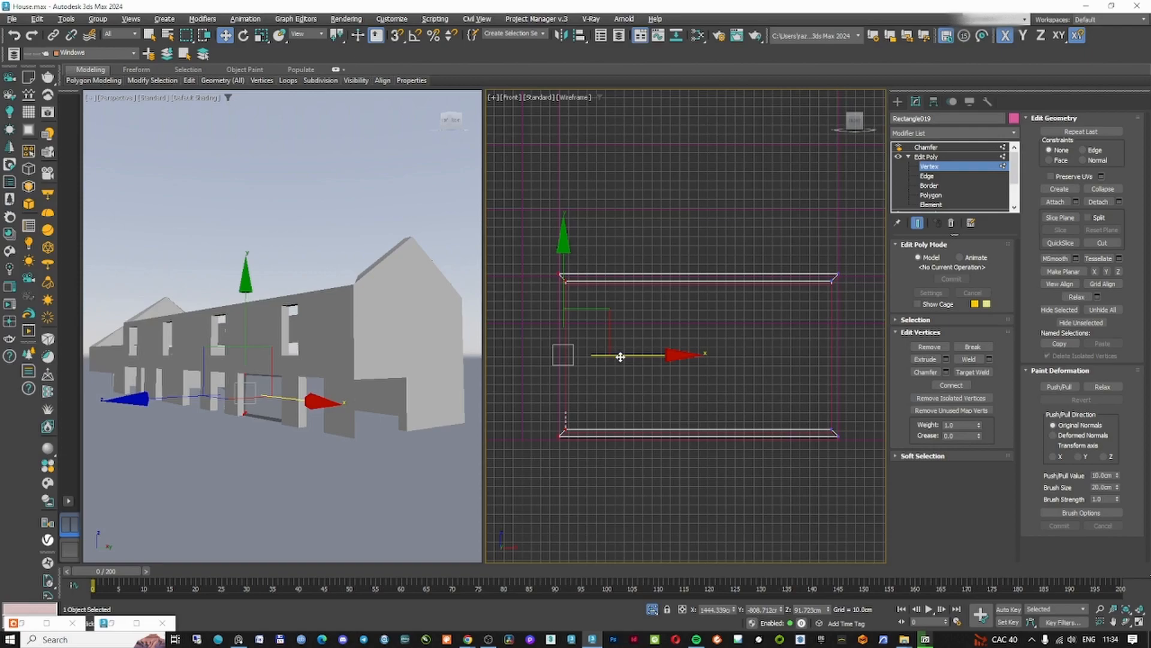
click(396, 40)
scroll(539, 279, up, 5)
drag(596, 264, 624, 296)
scroll(618, 295, down, 8)
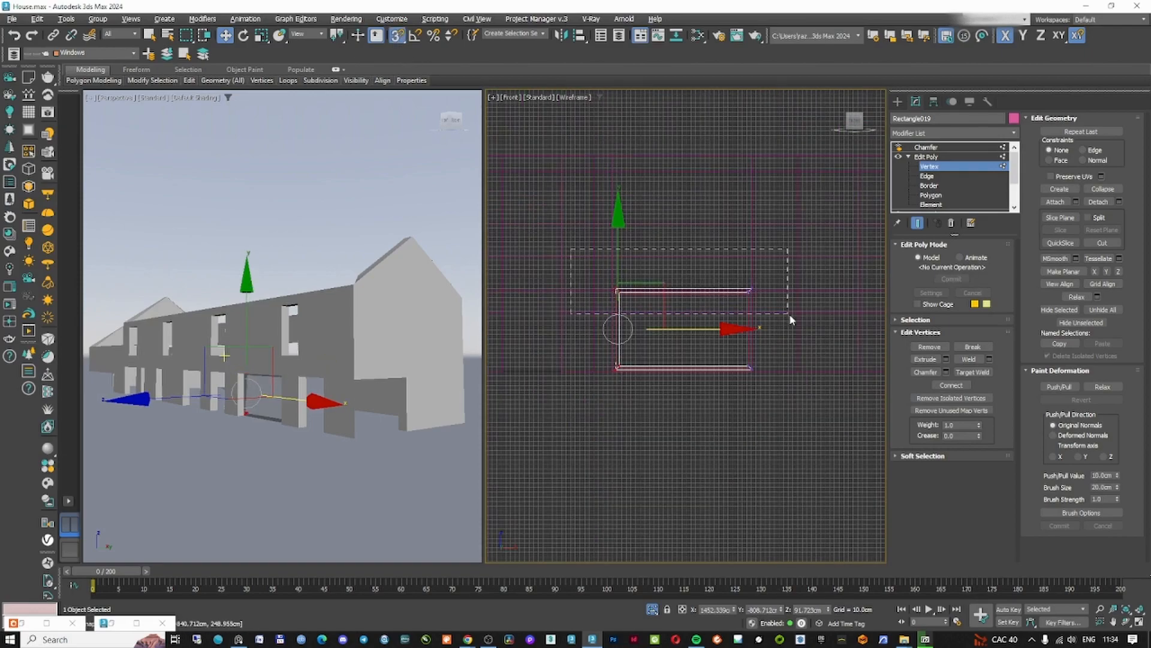
- Move the copied frame's right-side vertices left to narrow it into a sash filling under half the opening
drag(790, 264, 725, 393)
scroll(671, 331, up, 5)
drag(829, 339, 724, 324)
click(931, 176)
click(934, 166)
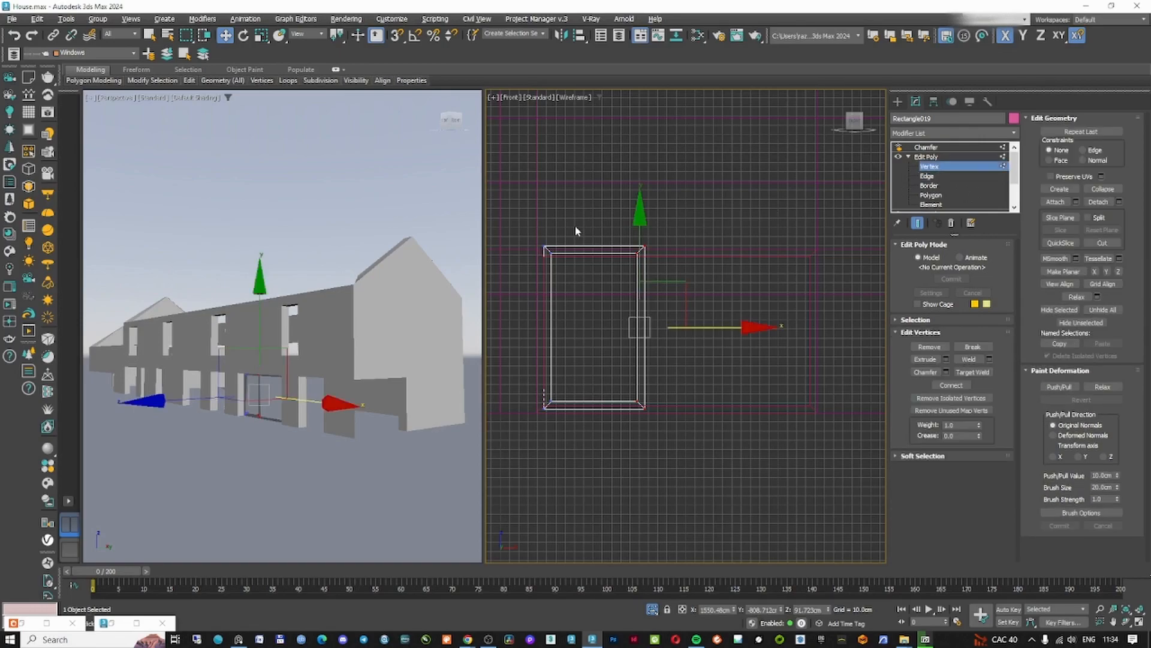
- Lower the sash's top vertices to the outer frame's inner edge and fine-tune the position of its vertices
drag(530, 227, 665, 273)
scroll(594, 259, up, 5)
drag(696, 233, 496, 260)
scroll(696, 174, down, 5)
drag(722, 336, 609, 341)
scroll(589, 368, up, 8)
scroll(608, 336, down, 8)
- Leave vertex editing and shift the narrow sash slightly in depth relative to the outer frame, with snapping off
key(F3)
mouse_move(611, 333)
alt+middle_down()
mouse_move(647, 295)
mouse_move(660, 323)
mouse_move(705, 267)
alt+middle_up()
click(927, 148)
scroll(653, 312, up, 4)
scroll(630, 287, up, 2)
drag(732, 241, 750, 232)
key(ctrl+z)
click(397, 36)
key(f)
scroll(673, 254, down, 5)
alt+middle_drag(673, 254, 671, 257)
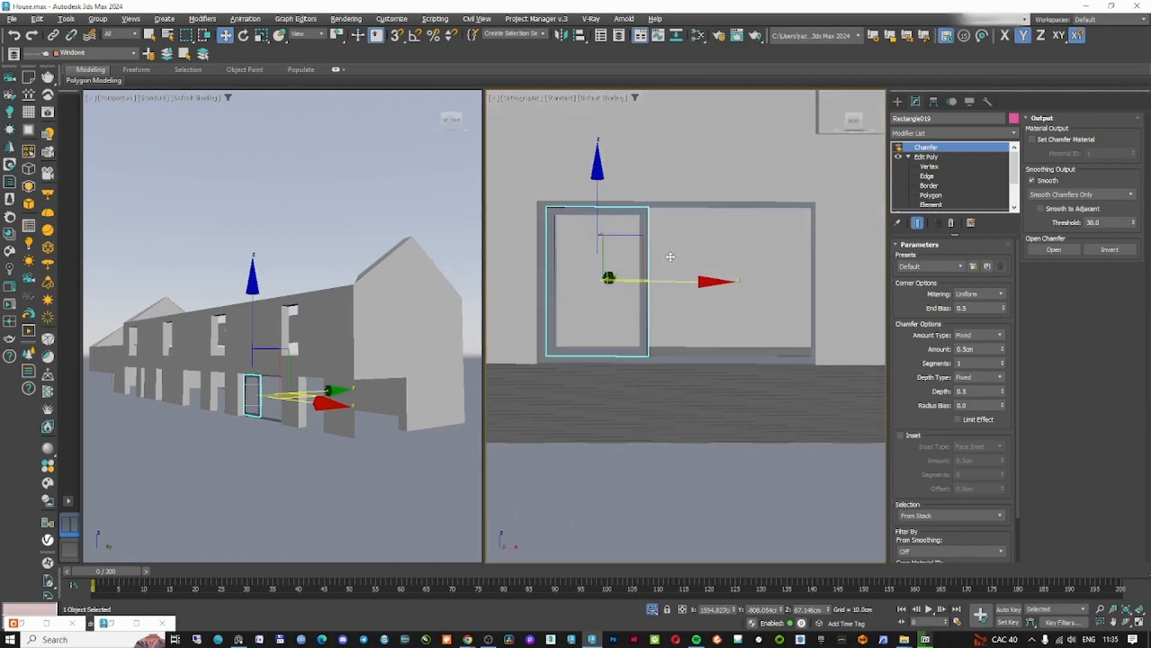
- Isolate the outer window frame together with the narrow sash in a front wireframe view
click(675, 205)
key(alt+q)
right_click(743, 251)
click(766, 197)
ctrl+click(653, 267)
key(alt+q)
key(f)
scroll(686, 267, down, 2)
middle_drag(686, 267, 694, 248)
key(F3)
- Clone the right vertical bar's polygons in the outer frame's Edit Poly to form a mullion near the opening's middle
click(802, 262)
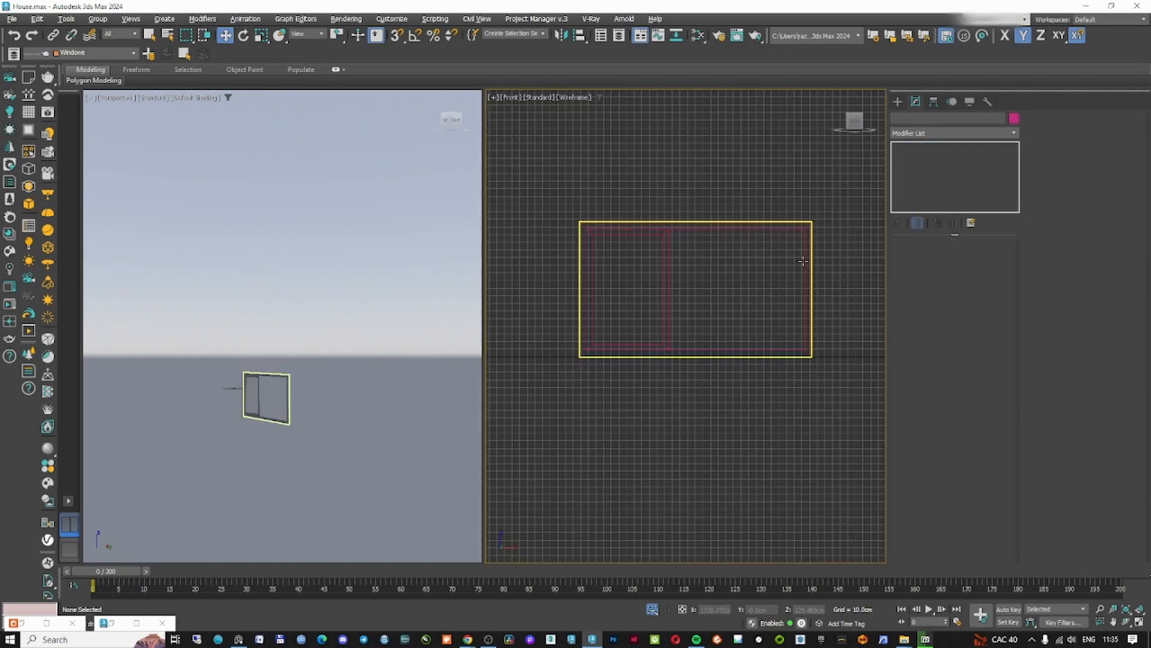
click(803, 262)
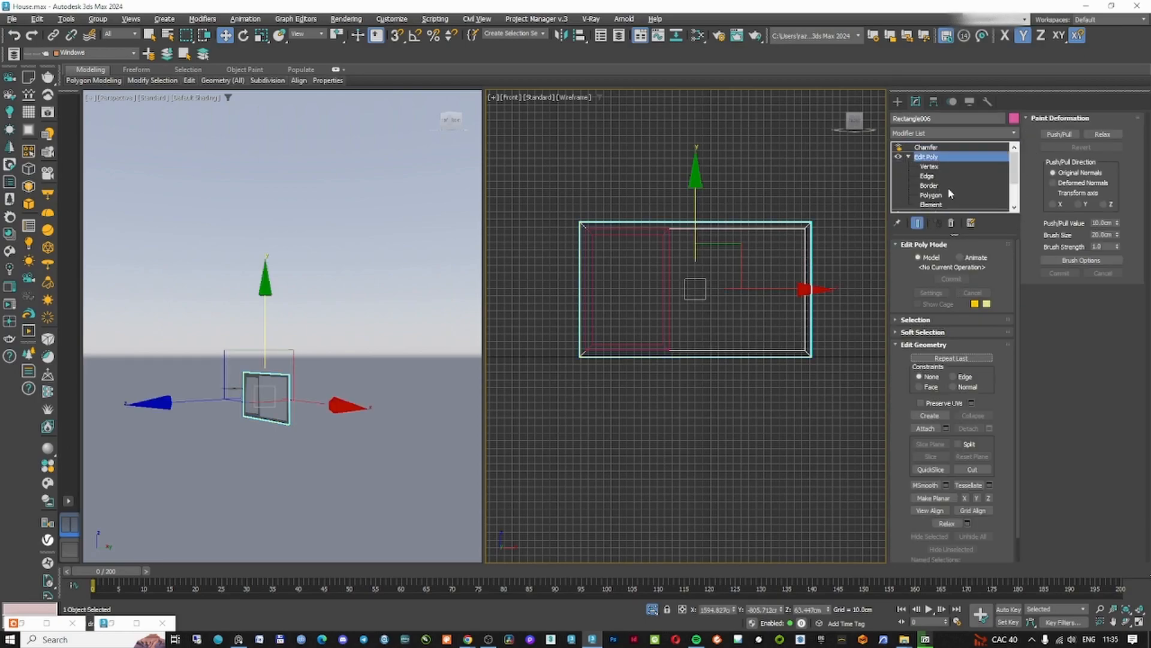
click(944, 200)
middle_drag(839, 258, 797, 261)
drag(797, 261, 720, 277)
alt+drag(702, 205, 735, 300)
mouse_move(834, 297)
mouse_down()
mouse_move(756, 298)
mouse_move(748, 279)
mouse_up()
key(ctrl+z)
click(614, 335)
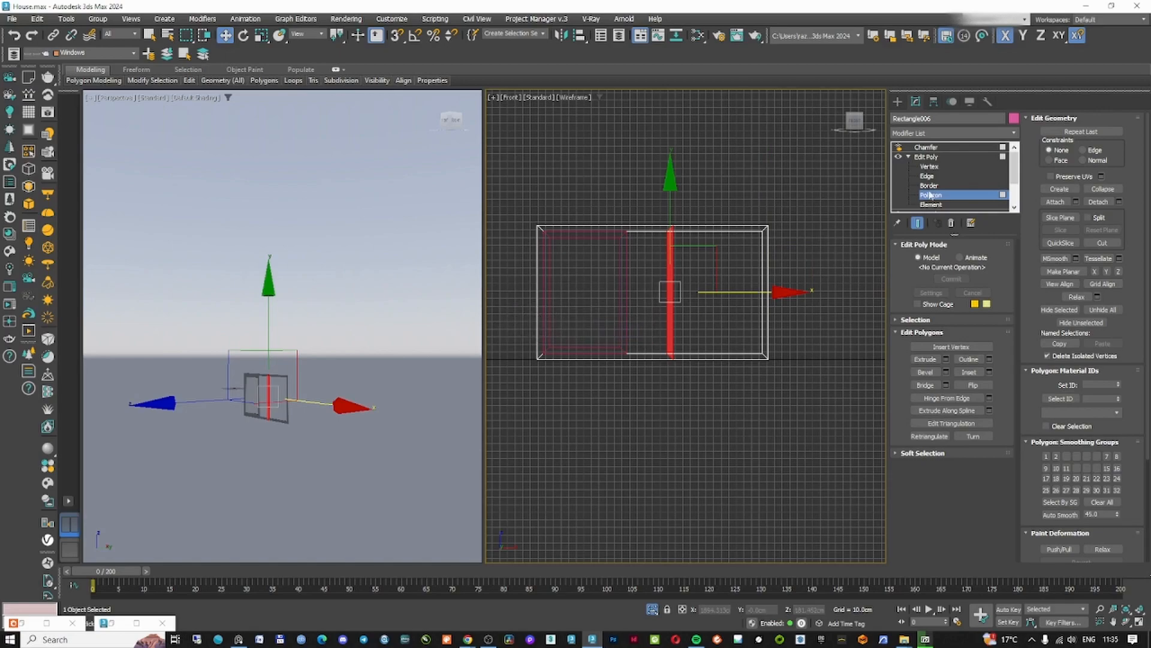
- Snap the mullion's top and bottom vertices to the outer frame's inner edges so its ends become straight
click(932, 167)
scroll(645, 218, up, 4)
drag(685, 203, 713, 239)
middle_drag(730, 232, 682, 232)
key(s)
drag(653, 162, 641, 246)
scroll(633, 527, up, 4)
drag(694, 422, 661, 499)
scroll(631, 454, down, 4)
drag(652, 421, 642, 452)
middle_drag(674, 349, 702, 349)
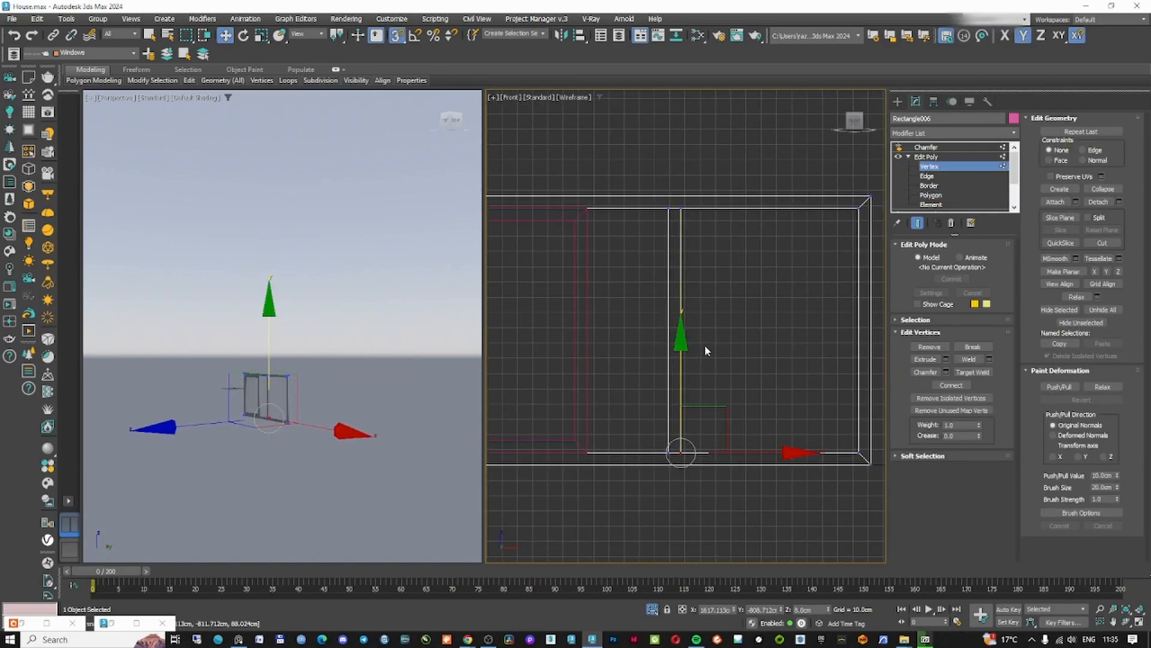
- Move the cloned mullion's polygons along X, snapping them against the narrow sash's inner side in the outer frame
key(4)
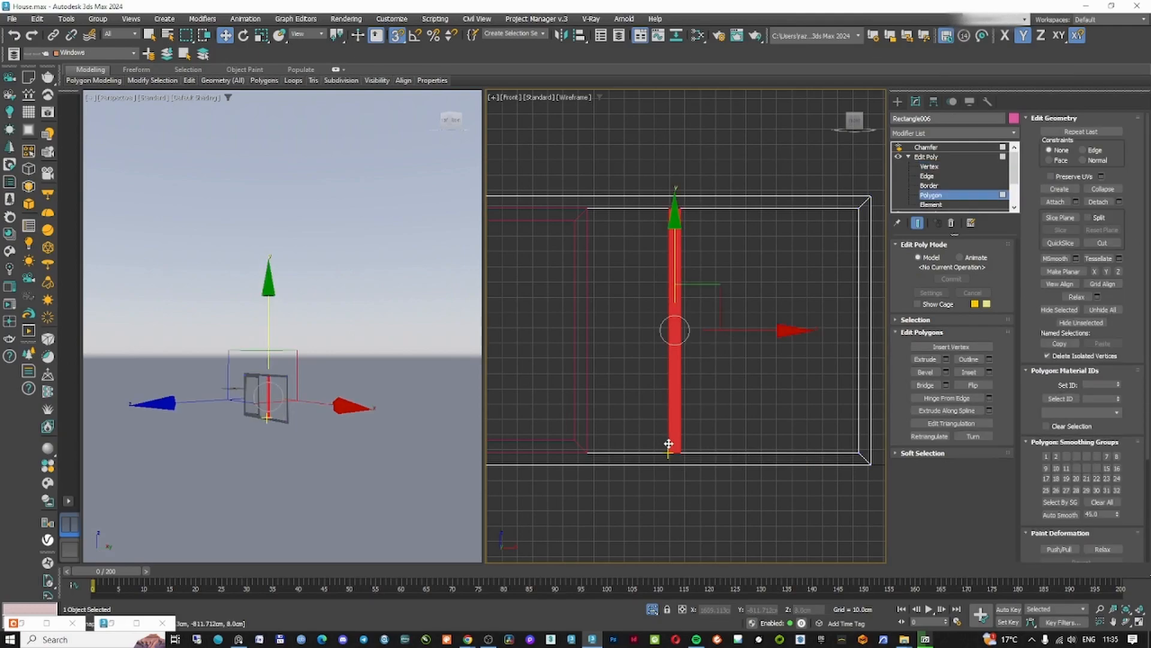
key(ctrl+a)
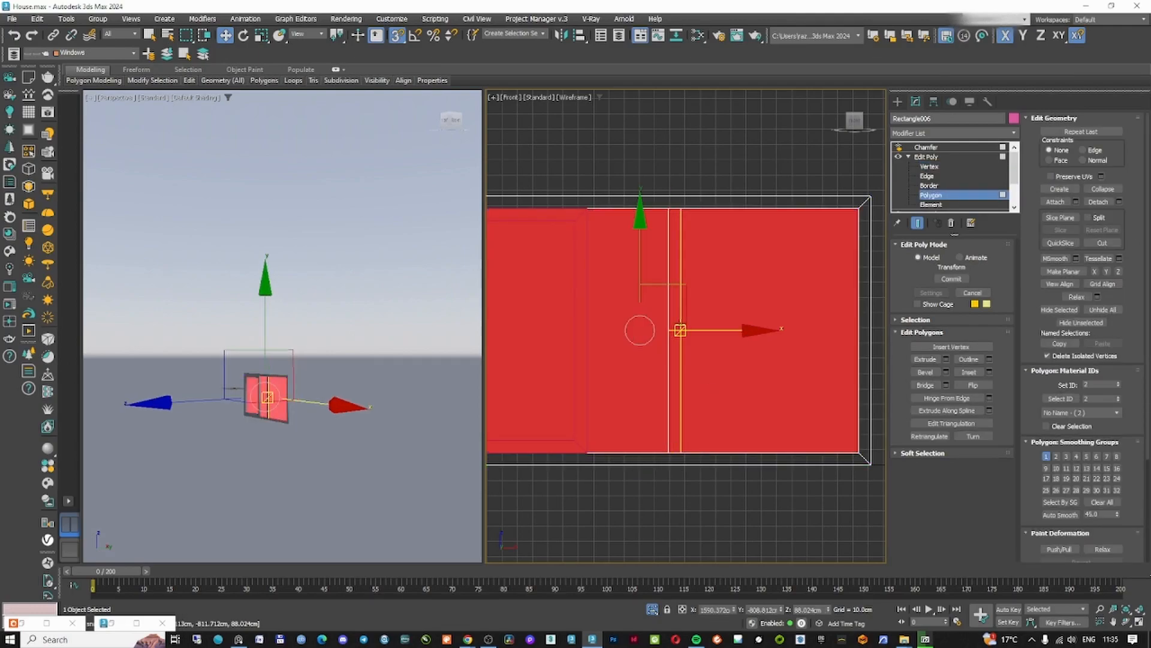
key(ctrl+z)
drag(668, 451, 588, 452)
scroll(756, 318, down, 4)
mouse_move(755, 303)
alt+middle_down()
mouse_move(681, 316)
mouse_move(825, 315)
alt+middle_up()
key(F3)
scroll(677, 317, up, 4)
click(936, 165)
scroll(817, 248, down, 4)
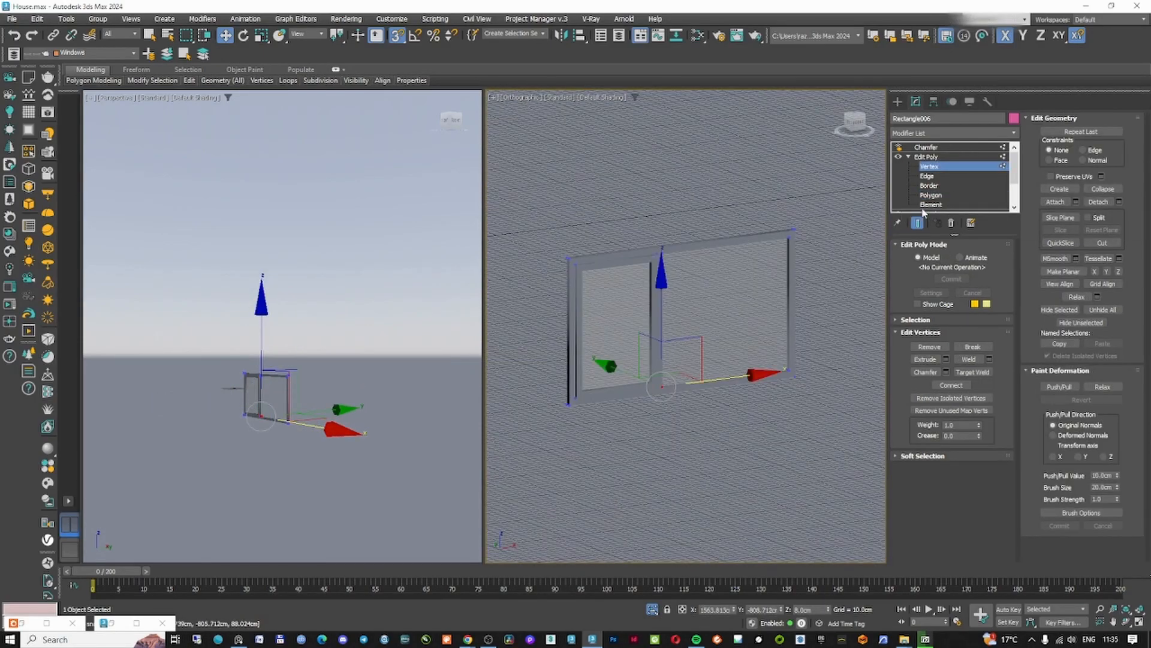
- Reposition the polygons filling the frame's opening along X with snapping in the Edit Poly modifier
click(935, 196)
key(ctrl+i)
key(F3)
middle_drag(666, 273, 657, 273)
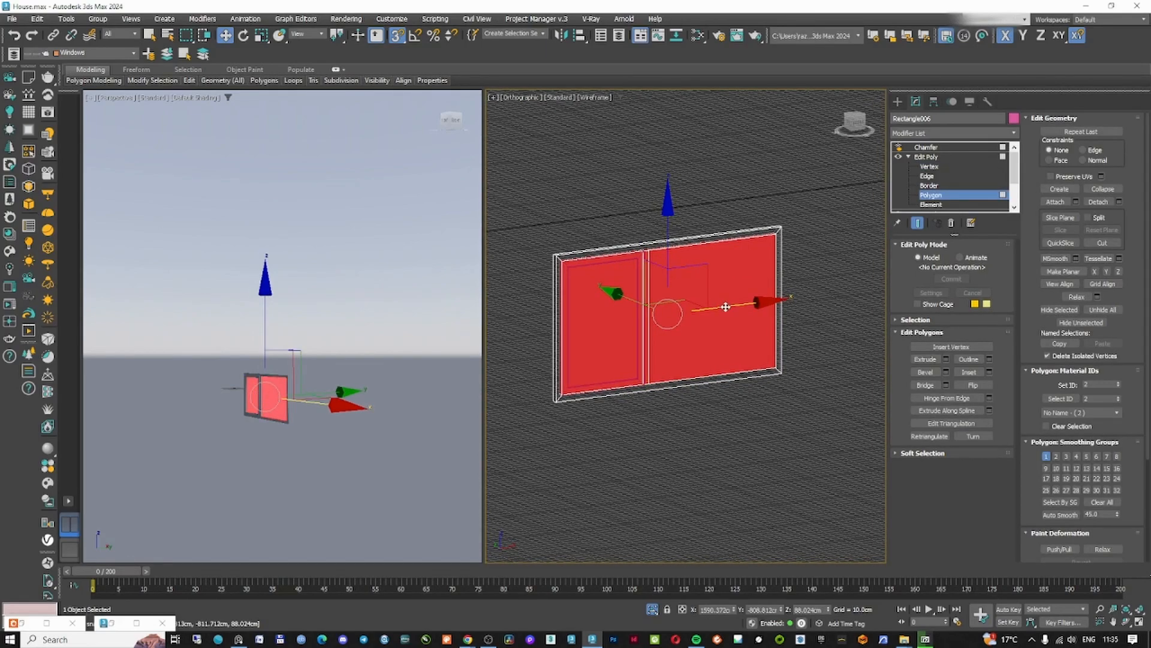
drag(725, 306, 828, 292)
scroll(662, 387, up, 7)
drag(717, 354, 527, 389)
scroll(568, 380, down, 7)
- Snap the opening's vertices nearest the mullion to the mullion's edge and leave vertex editing
click(930, 166)
drag(696, 216, 736, 388)
drag(704, 359, 650, 367)
scroll(643, 372, up, 7)
key(F3)
scroll(722, 253, down, 6)
alt+middle_drag(732, 258, 773, 326)
click(936, 156)
click(898, 101)
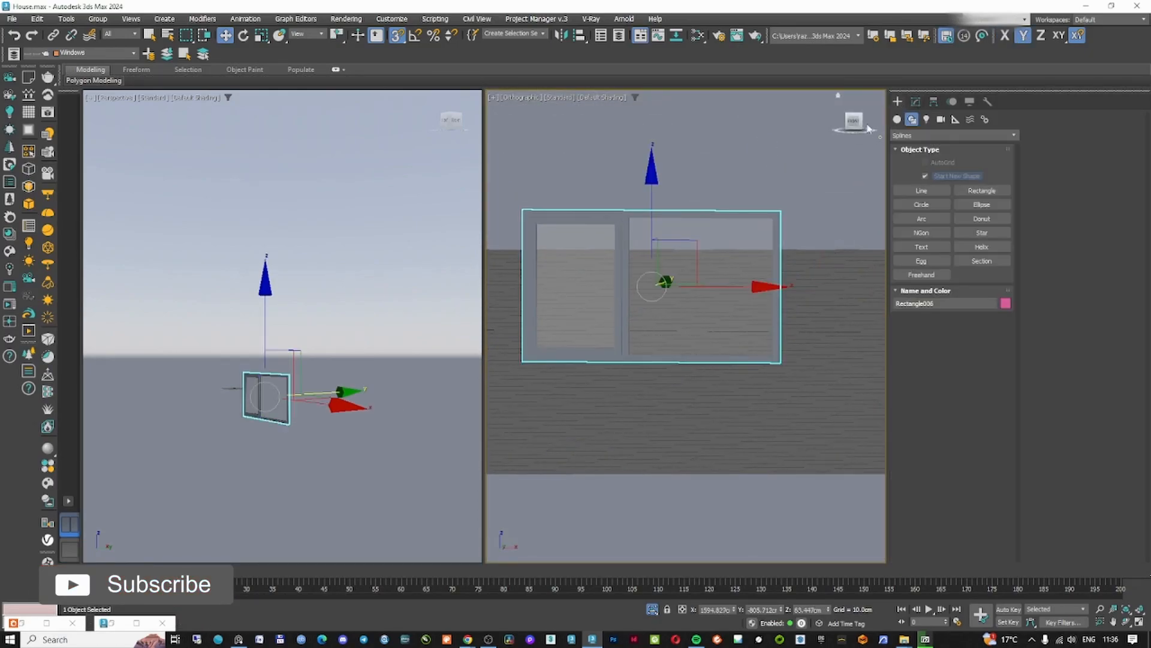
- End the isolation of the window parts so the whole house is shown again
click(703, 187)
key(alt+q)
click(589, 334)
right_click(683, 297)
click(700, 250)
scroll(668, 288, down, 10)
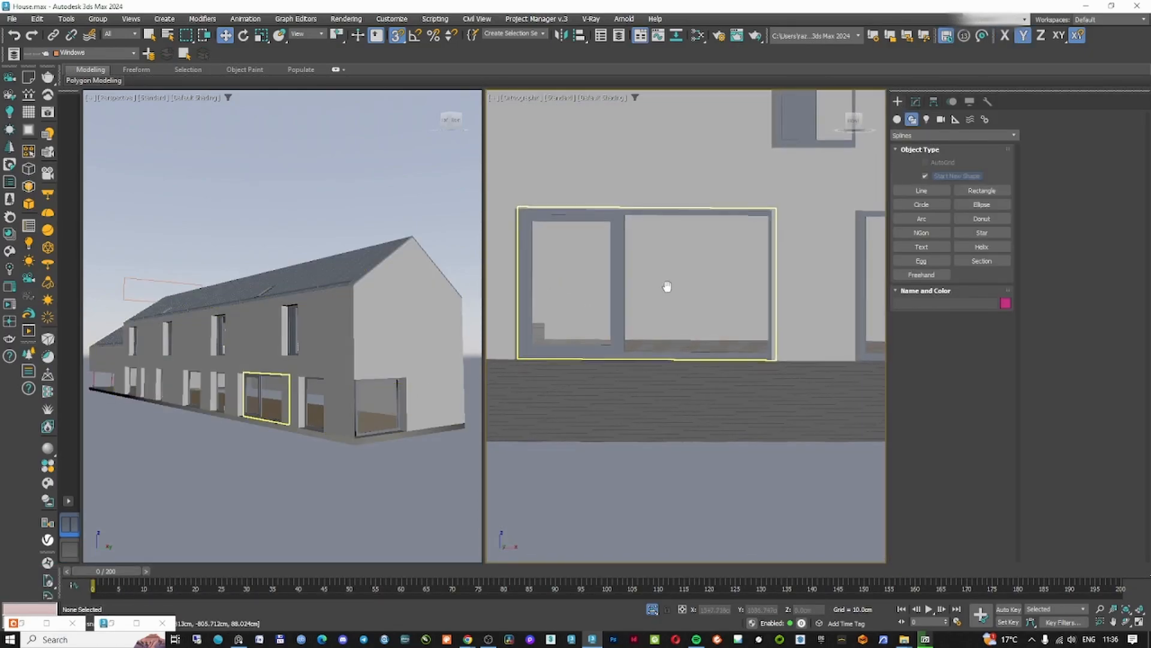
- Check which layers the selected house elements belong to in the Layer Explorer
mouse_move(630, 267)
alt+middle_down()
mouse_move(701, 301)
mouse_move(706, 292)
mouse_move(619, 285)
mouse_move(614, 269)
alt+middle_up()
key(shift+z)
click(674, 288)
ctrl+click(728, 255)
click(13, 54)
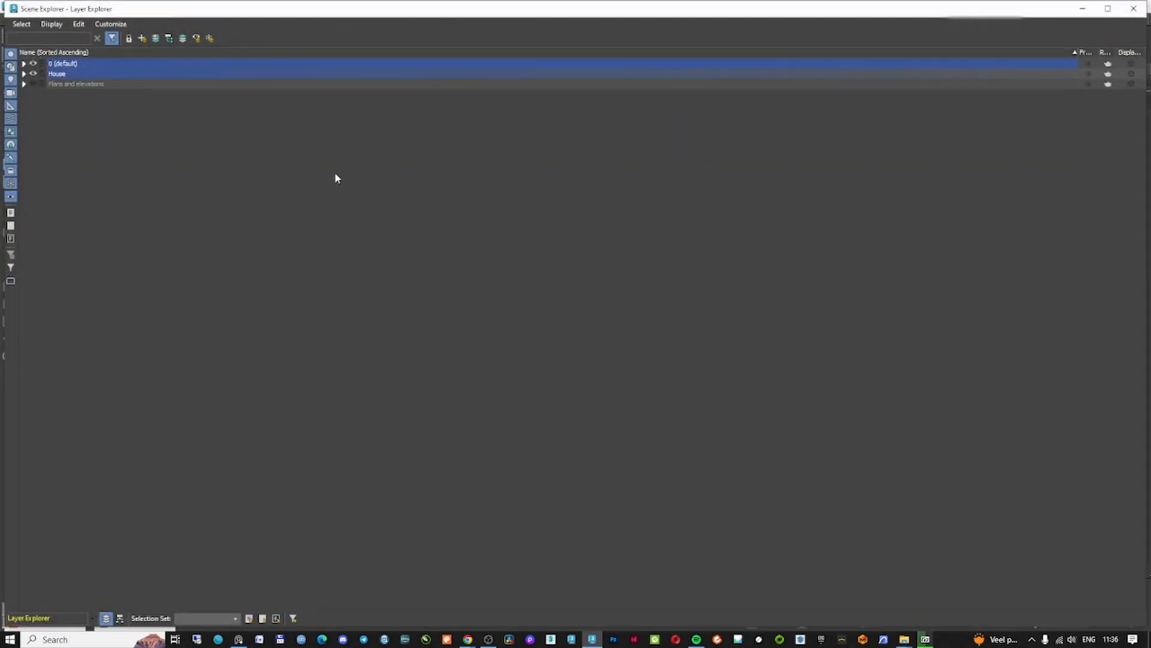
click(1083, 9)
- Unhide all objects, maximize the orthographic viewport and display the Utilities commands
scroll(725, 270, up, 4)
alt+middle_drag(677, 297, 693, 321)
click(694, 155)
right_click(694, 153)
click(733, 122)
click(670, 322)
key(alt+w)
middle_drag(617, 341, 690, 366)
click(988, 102)
click(934, 150)
key(Escape)
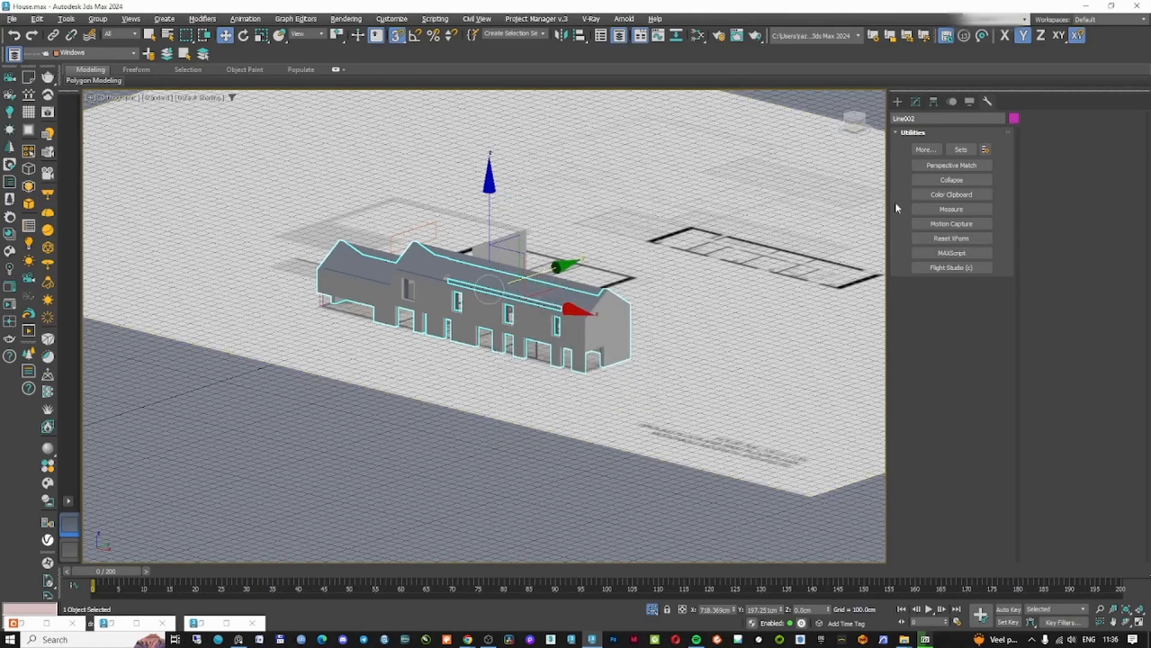
- Unhide all objects once more and keep the Plans and elevations layer hidden in the Layer Explorer
scroll(686, 344, down, 5)
click(692, 289)
right_click(612, 249)
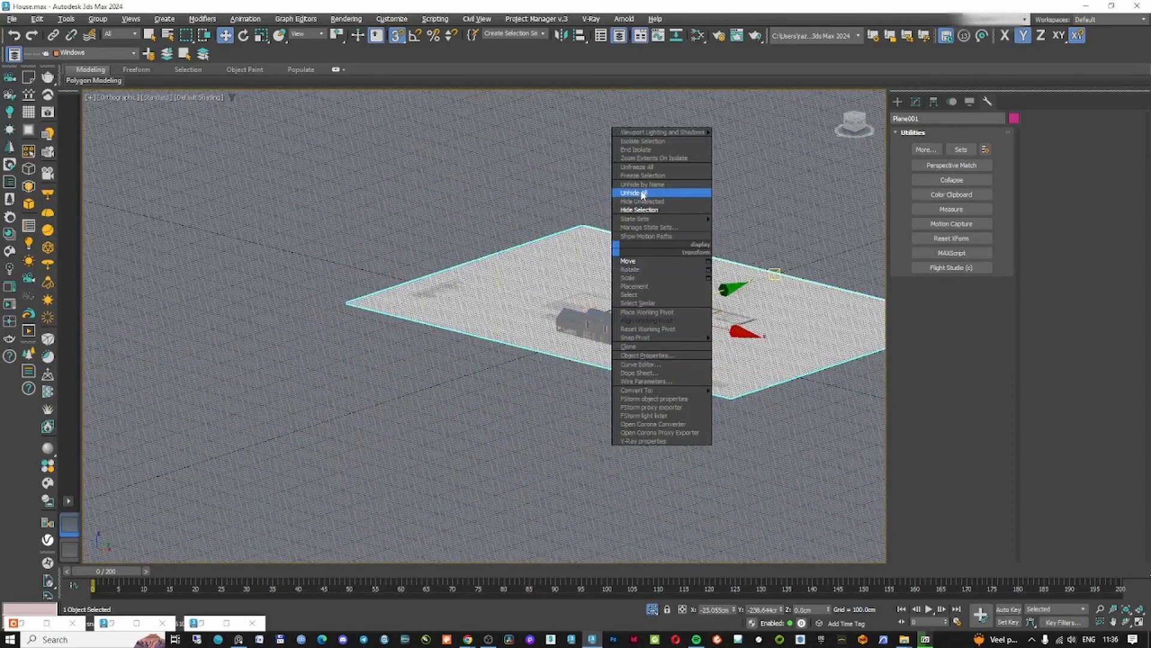
click(641, 193)
click(14, 54)
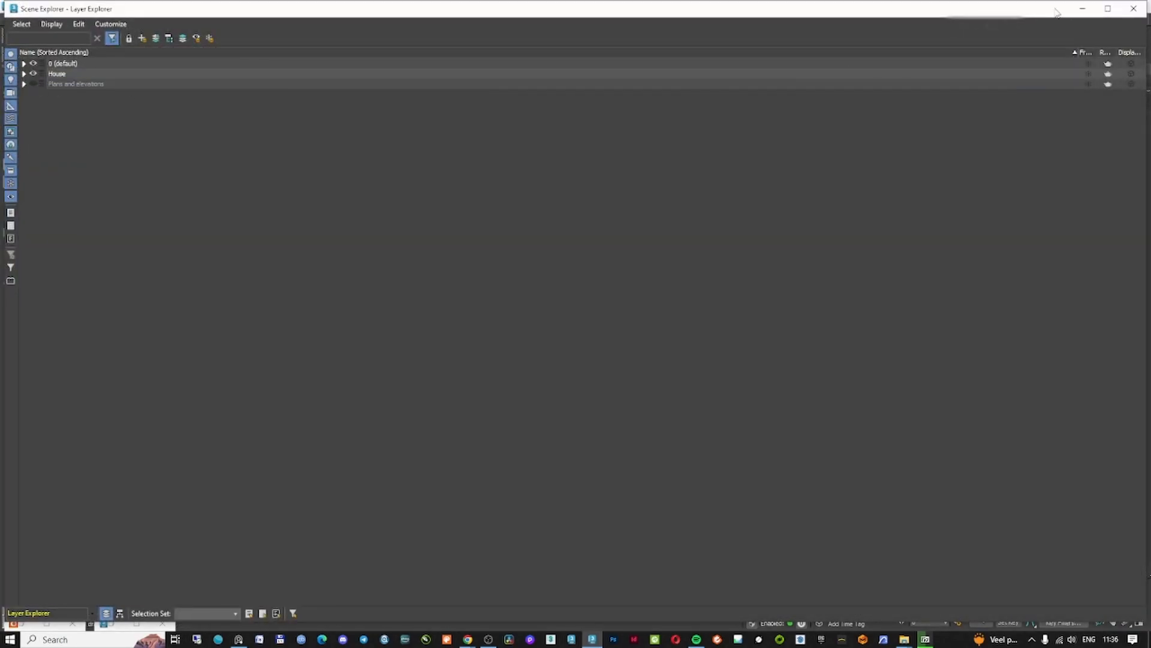
click(1082, 8)
click(643, 315)
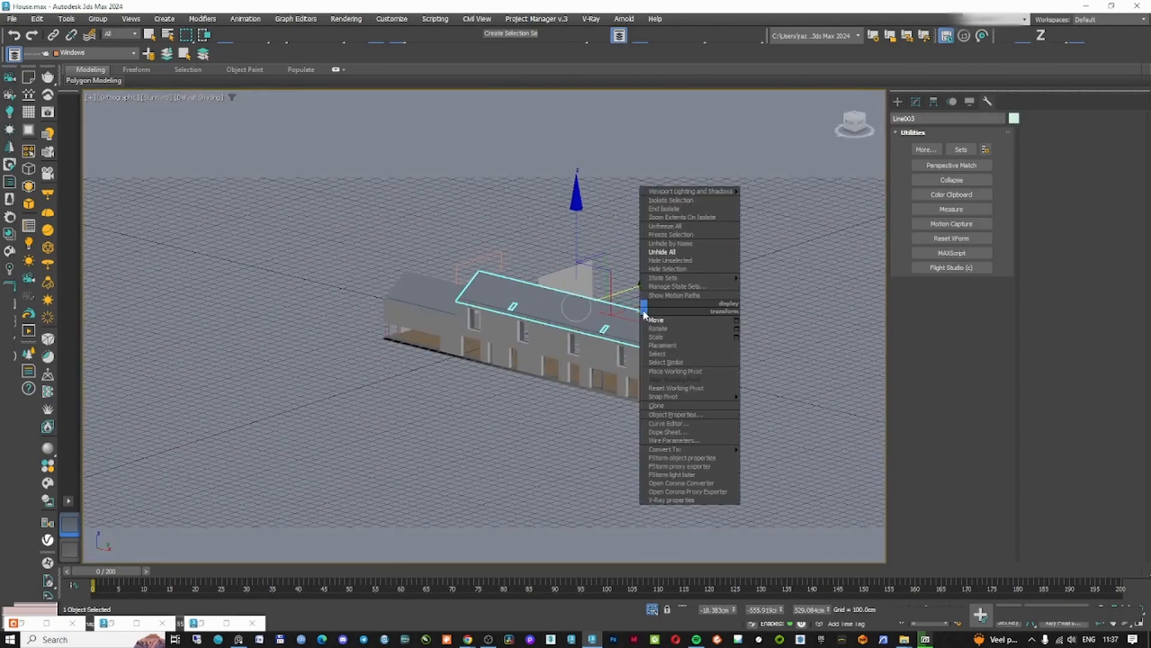
key(alt+v)
key(Escape)
click(675, 284)
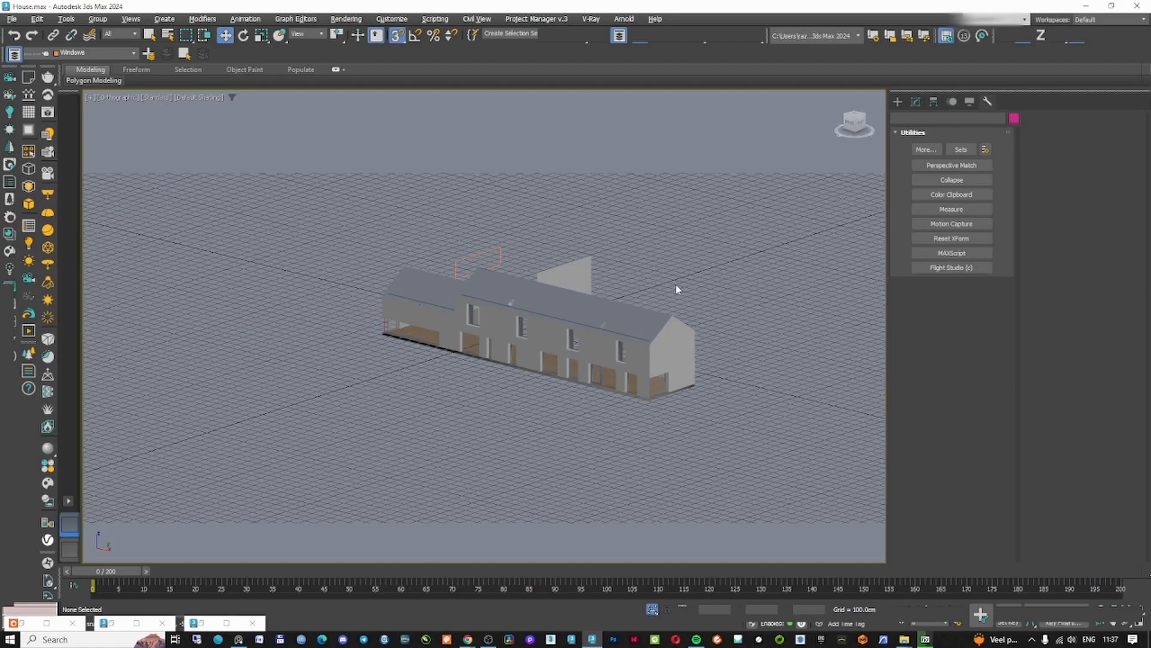
- Start choosing a viewport background file and browse to the project's HOUSE image folder
key(alt+b)
click(653, 412)
click(264, 64)
click(264, 285)
scroll(294, 246, down, 7)
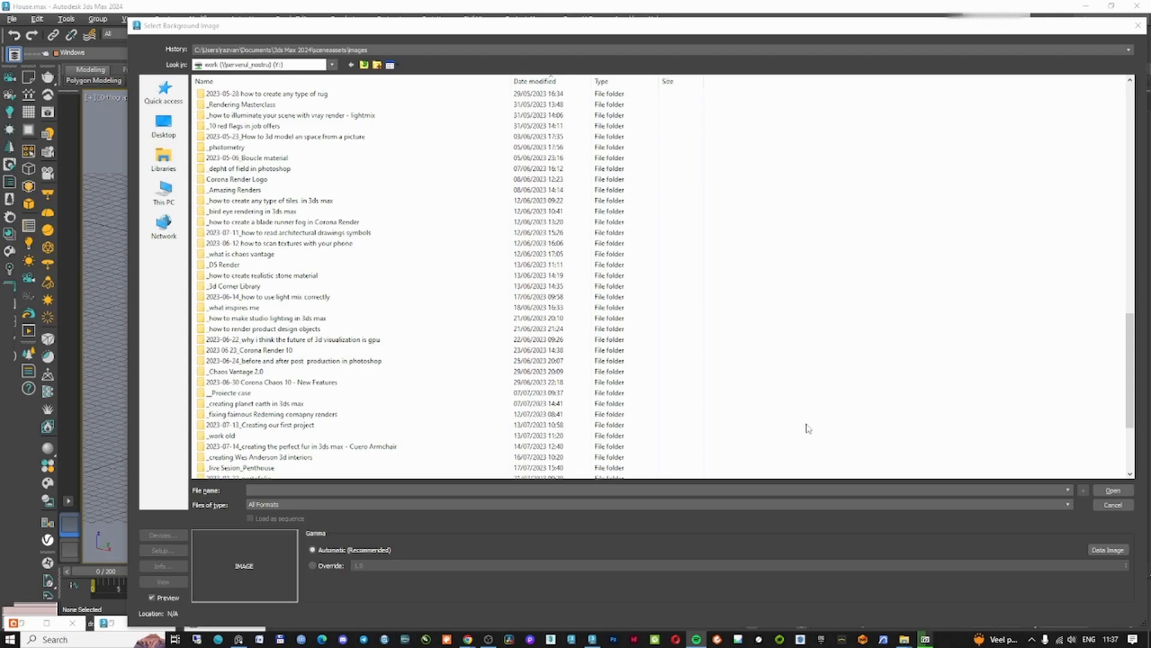
scroll(1041, 436, down, 3)
double_click(272, 415)
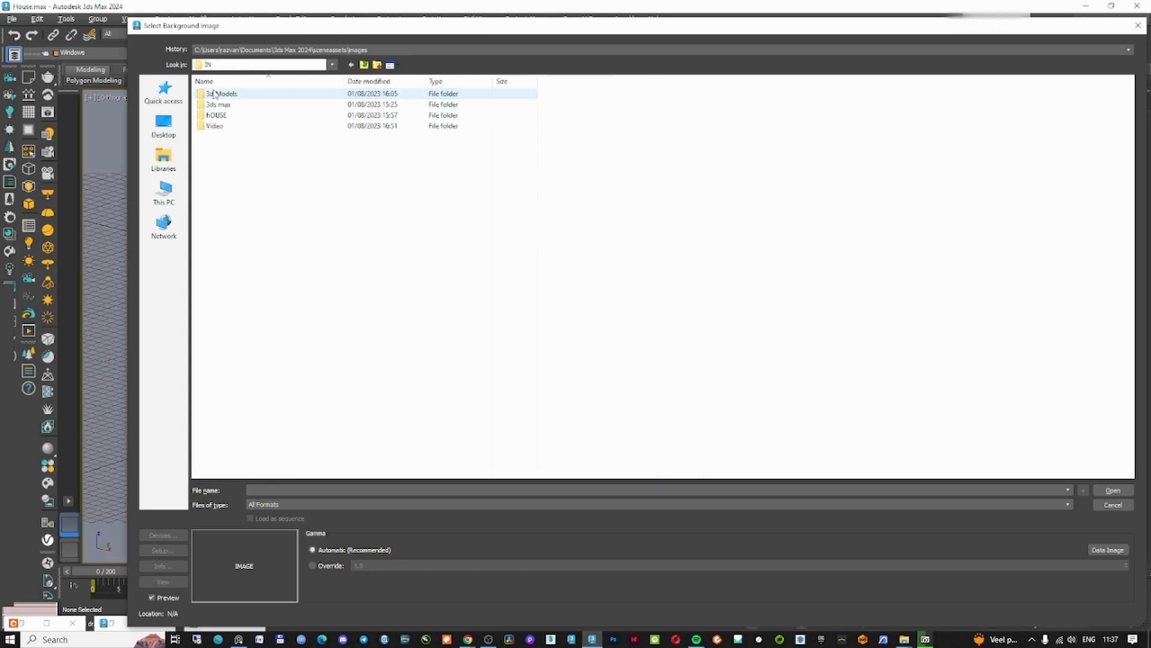
double_click(217, 113)
- Load house-at-lough-beg-mcgonigle-mcgrath_13.jpg as the background and apply it to all views in the active layout
click(1022, 196)
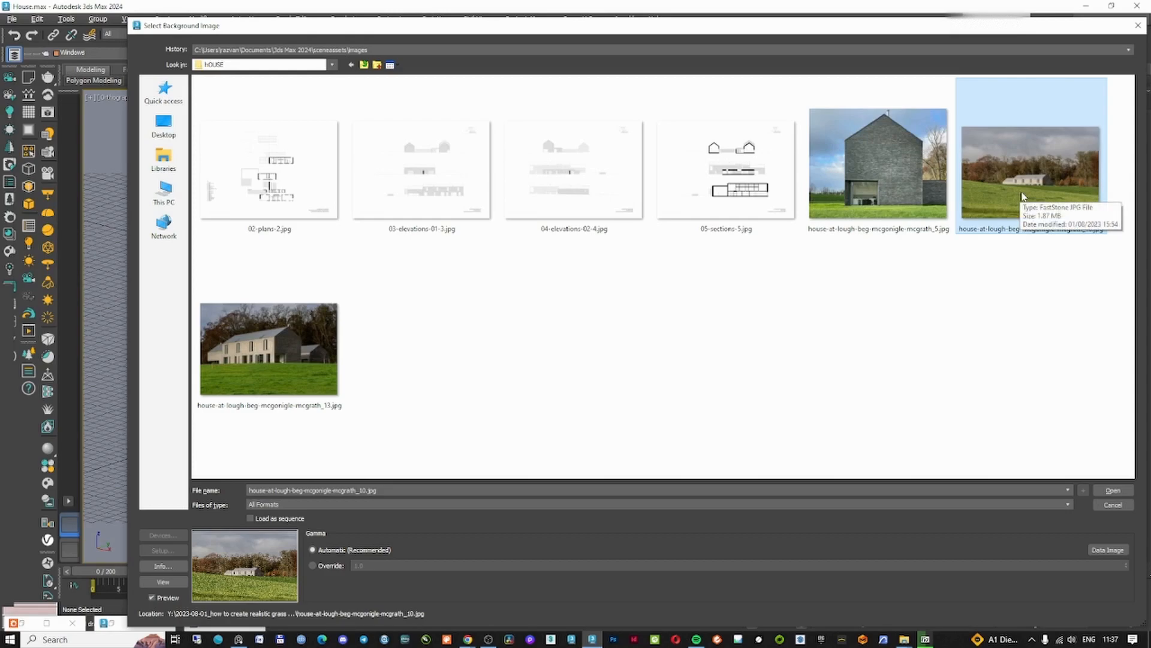
click(294, 357)
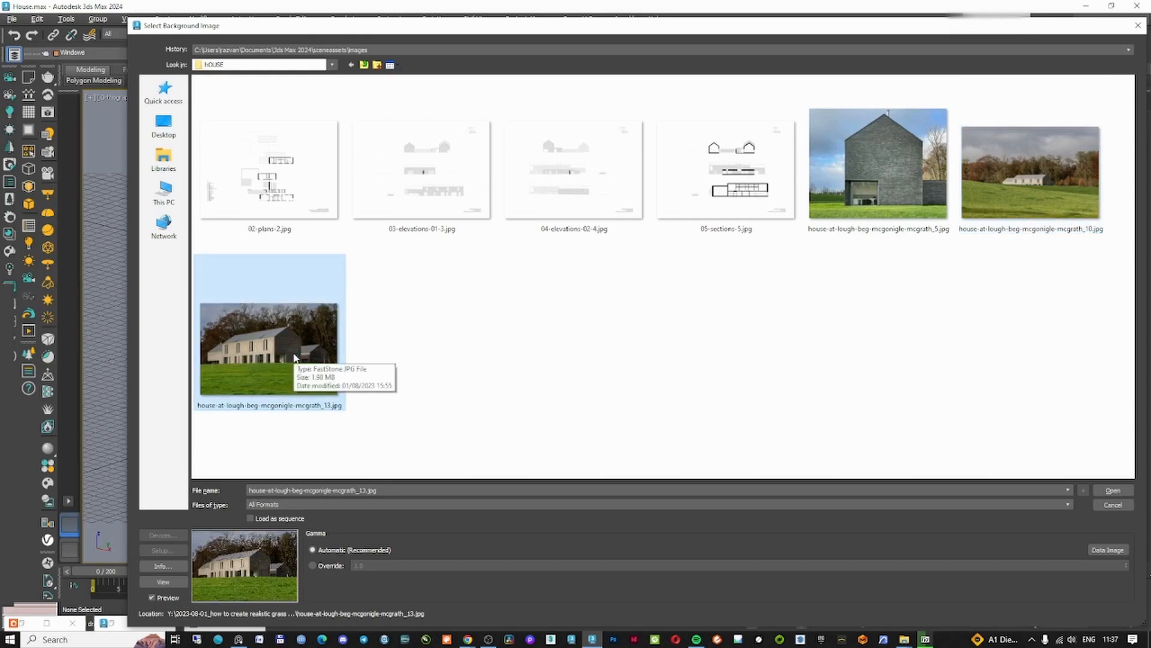
double_click(294, 358)
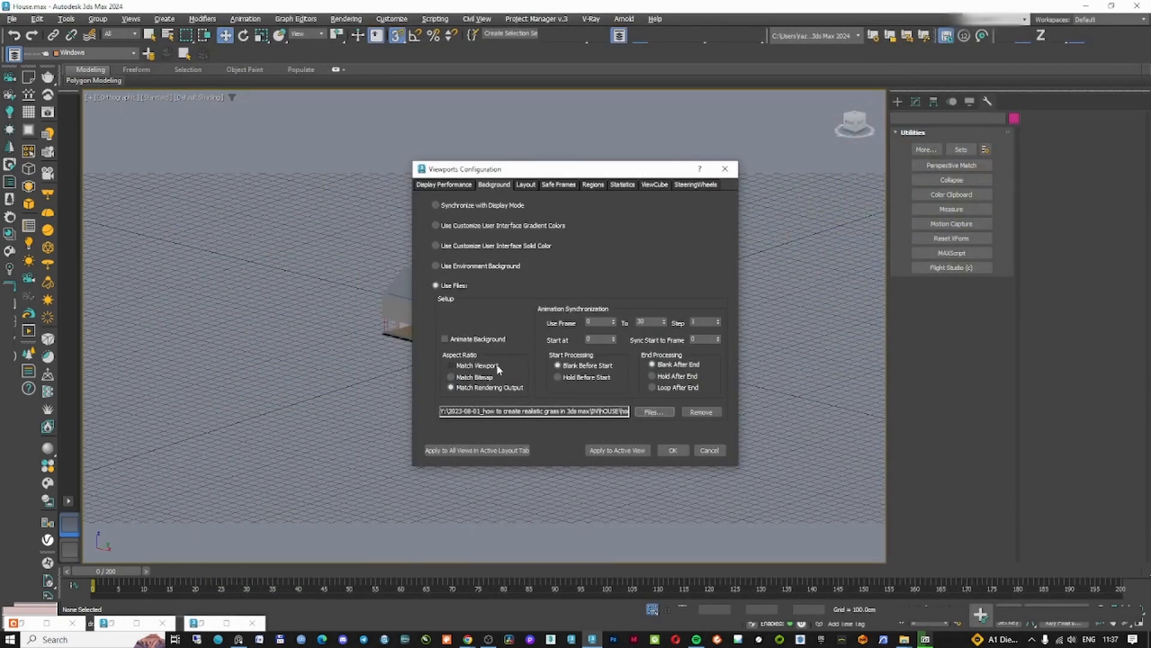
click(493, 449)
click(671, 450)
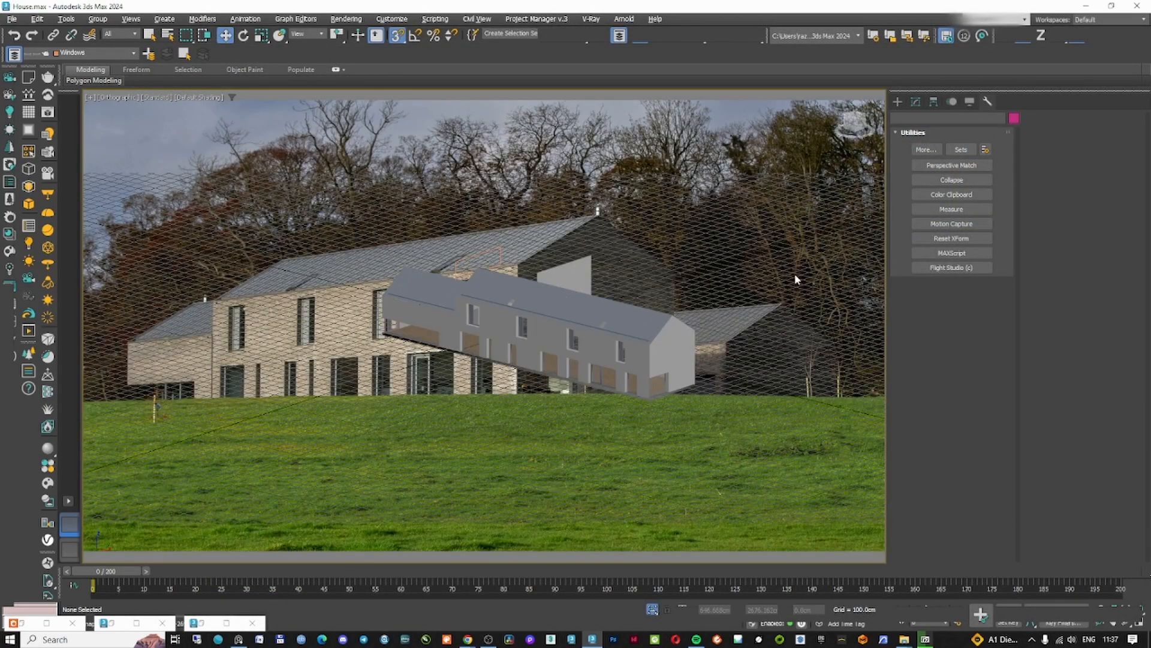
- Show the Perspective Match vanishing lines in a wireframe perspective view, with snapping off
click(959, 166)
click(948, 314)
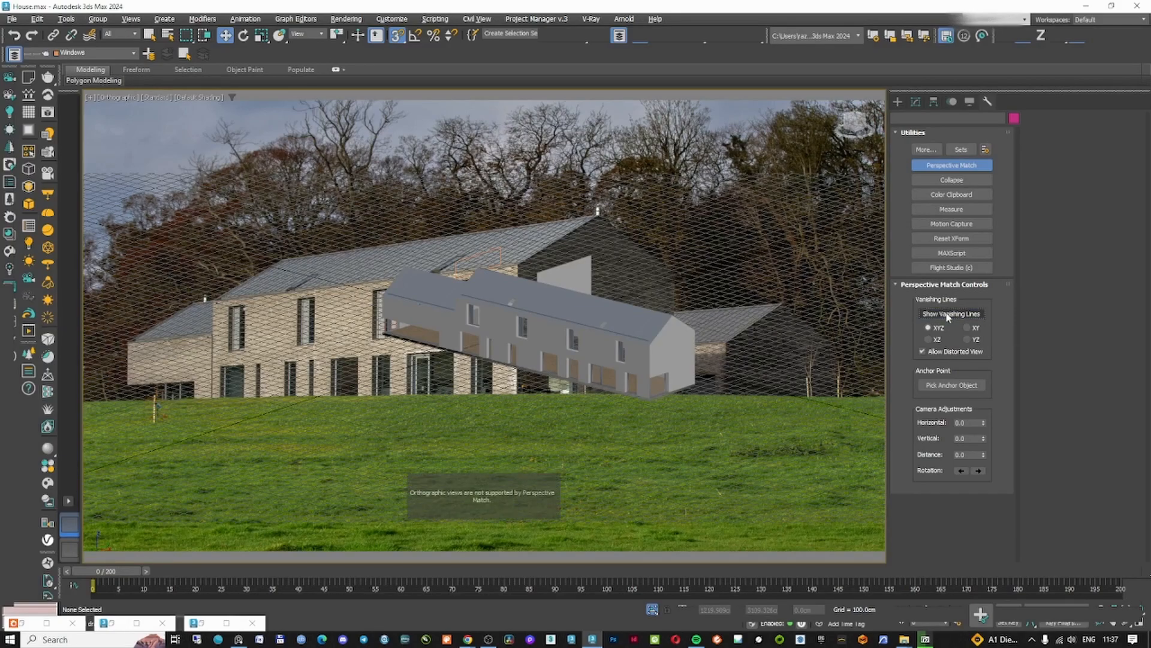
key(p)
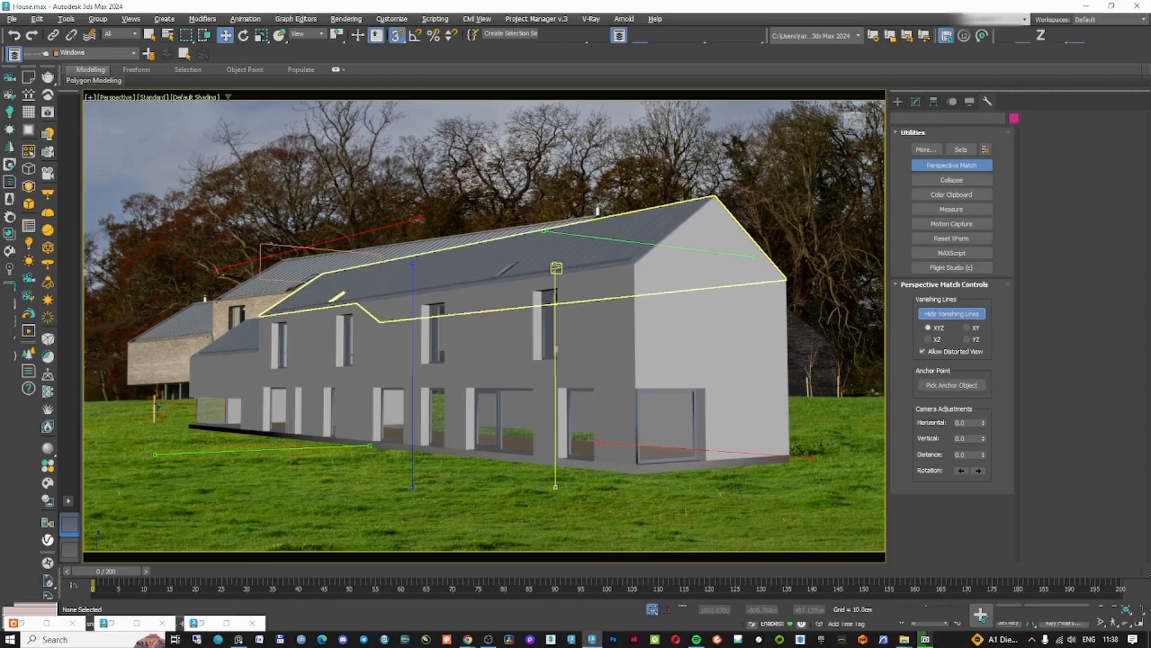
key(s)
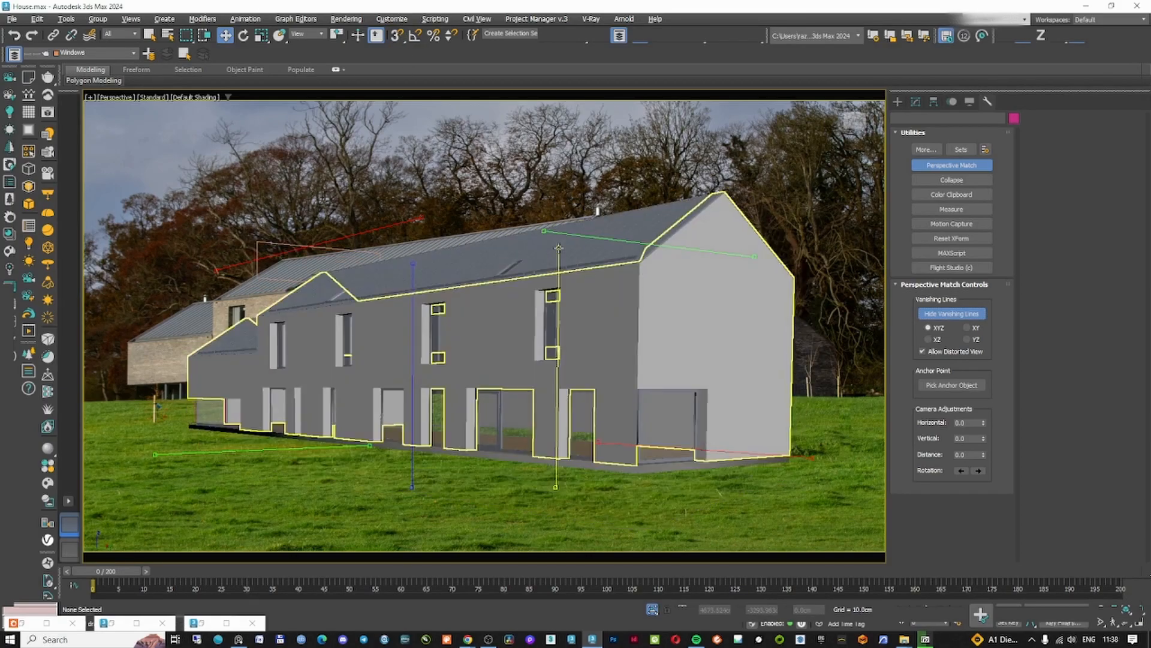
key(F3)
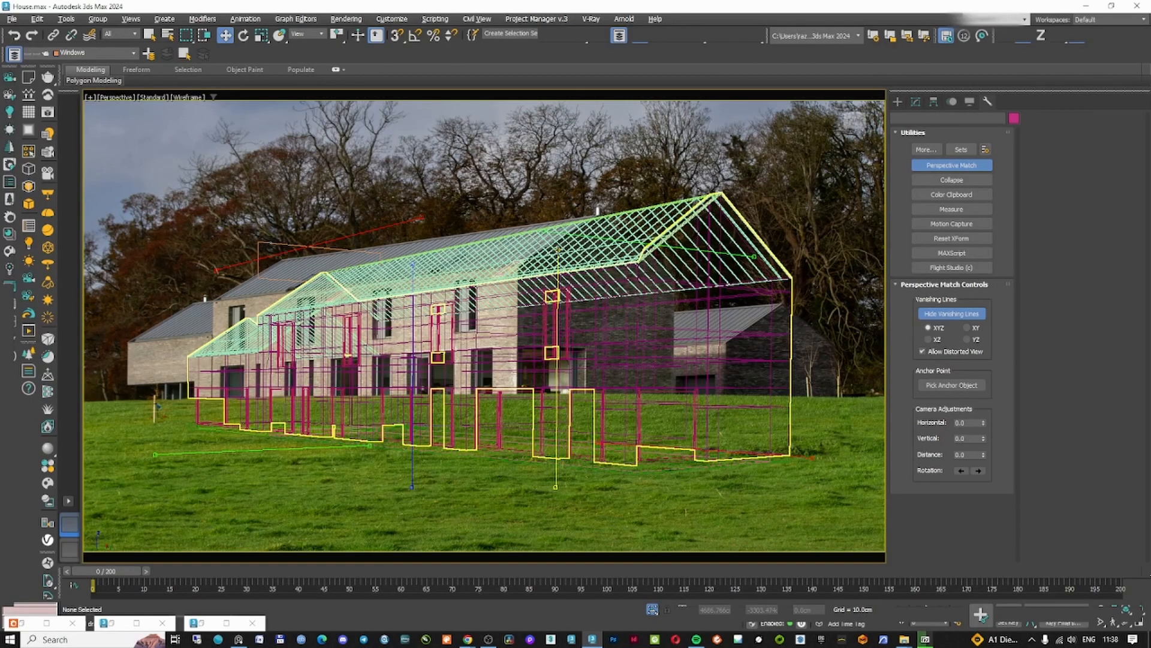
- Align the two red vanishing lines with the photo's main roof ridge and the base of the long facade
drag(423, 217, 598, 213)
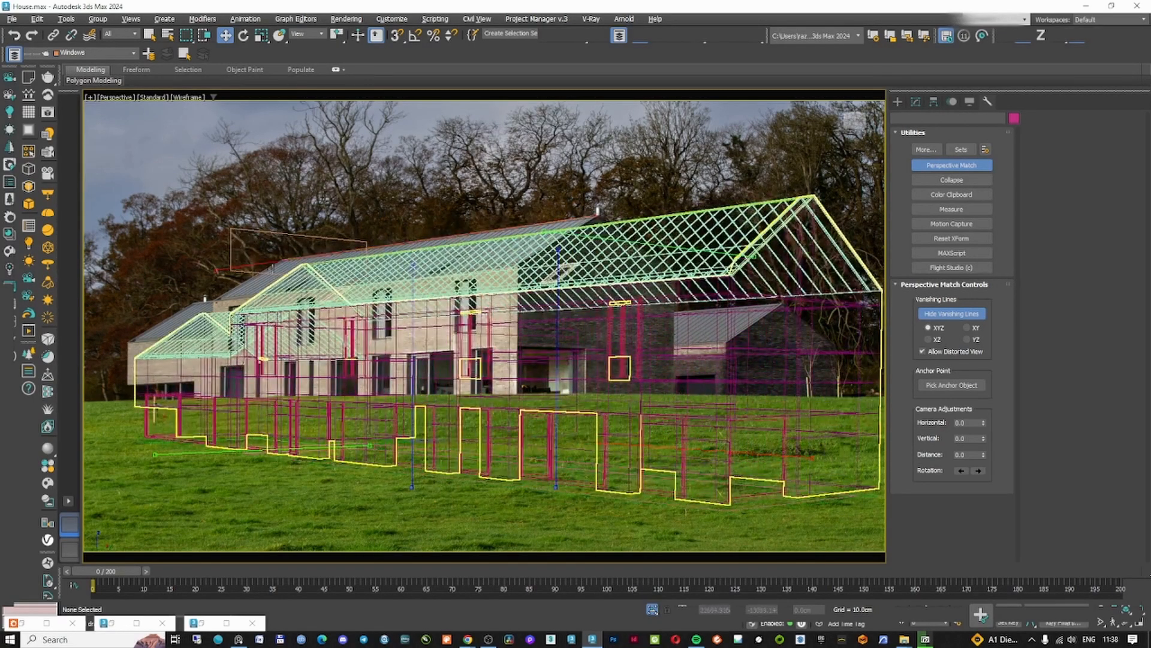
drag(216, 269, 222, 269)
key(F3)
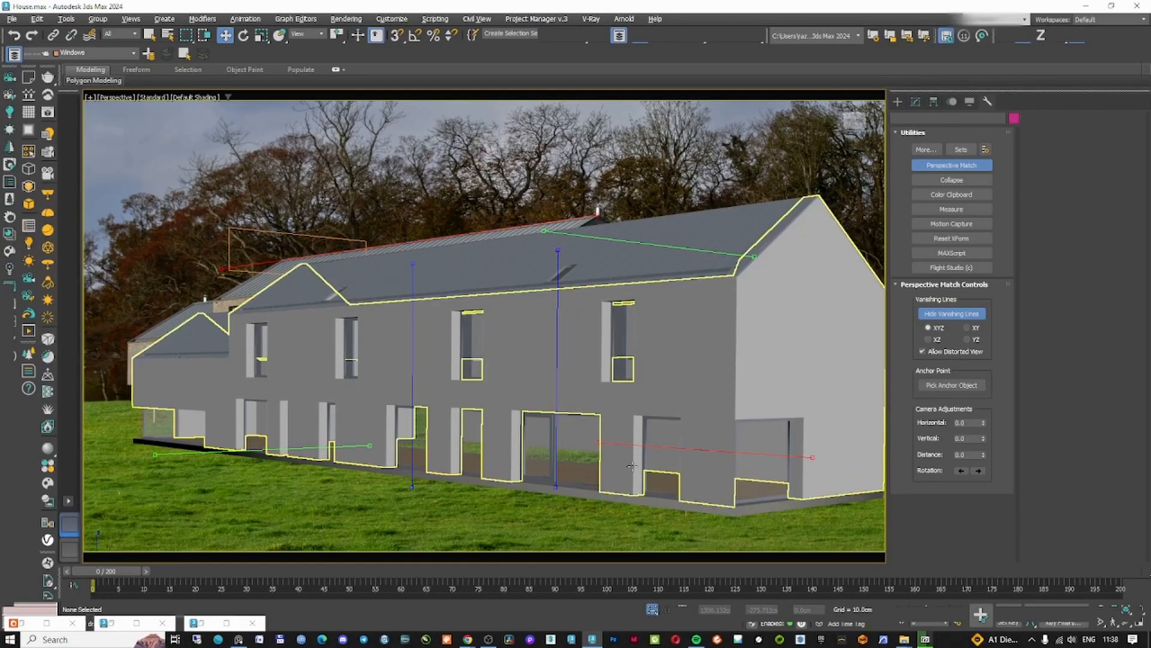
key(F3)
drag(598, 443, 214, 397)
drag(812, 458, 544, 394)
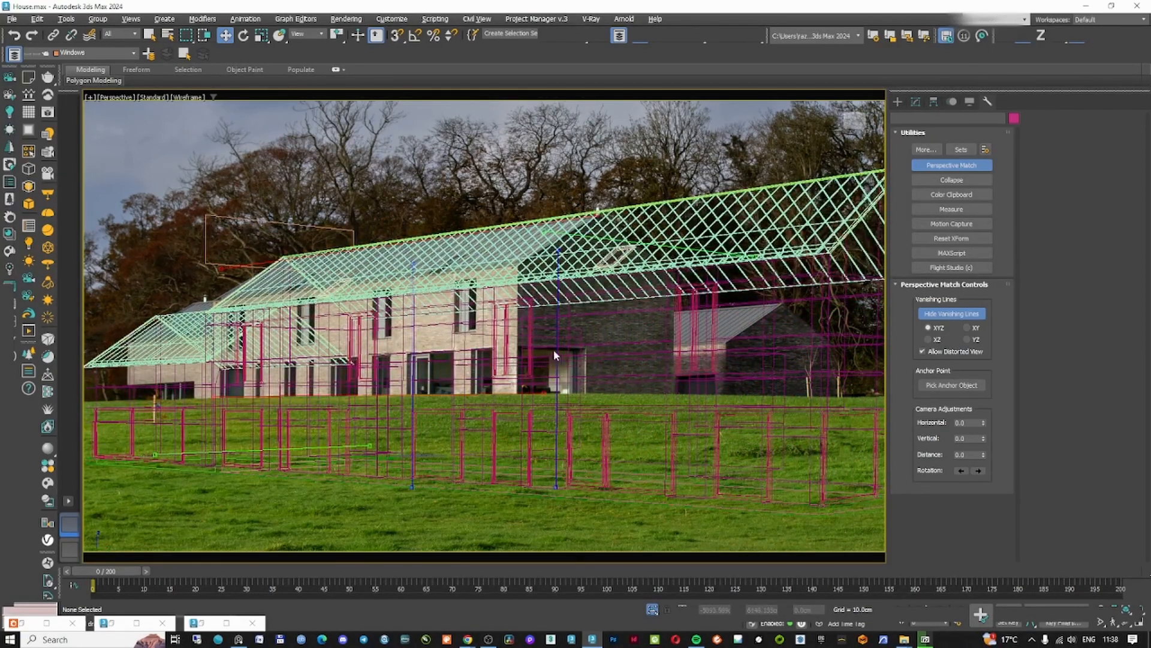
- Place the upper green vanishing line across the dark gable wall in the photo, starting at its near eaves corner
drag(545, 233, 522, 268)
drag(755, 258, 693, 272)
scroll(609, 277, down, 2)
key(F3)
scroll(609, 277, down, 2)
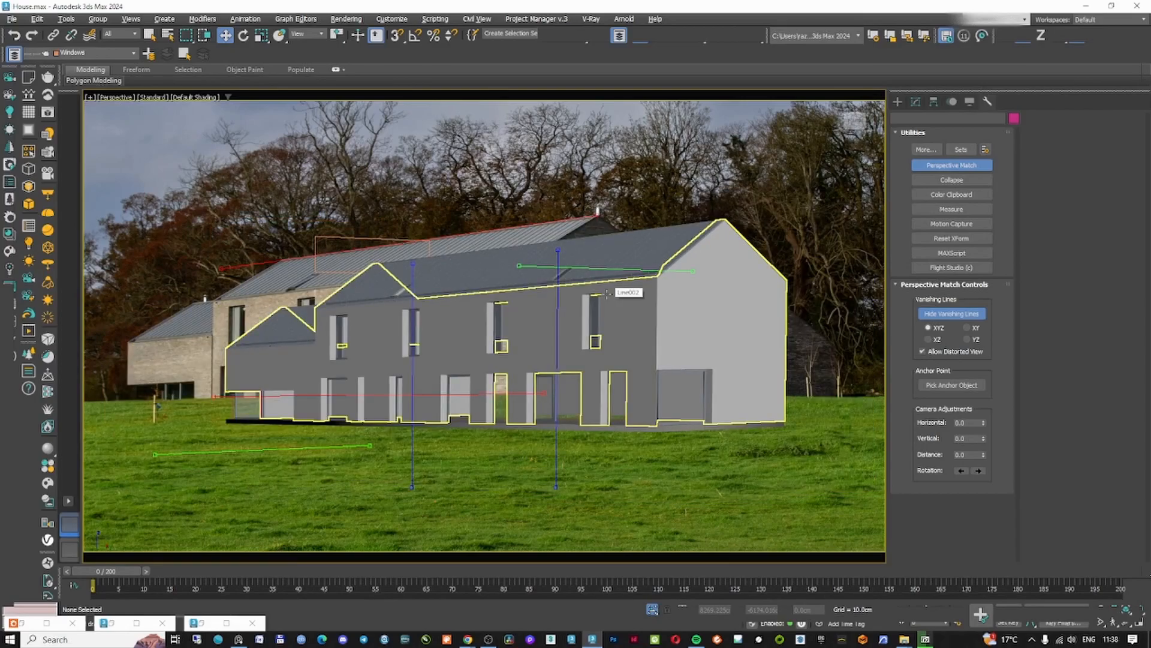
- Show the model in wireframe and place the lower green vanishing line across the photographed house's dark gable wall
key(F3)
drag(371, 446, 674, 394)
drag(156, 455, 464, 330)
drag(674, 393, 670, 361)
drag(464, 329, 466, 340)
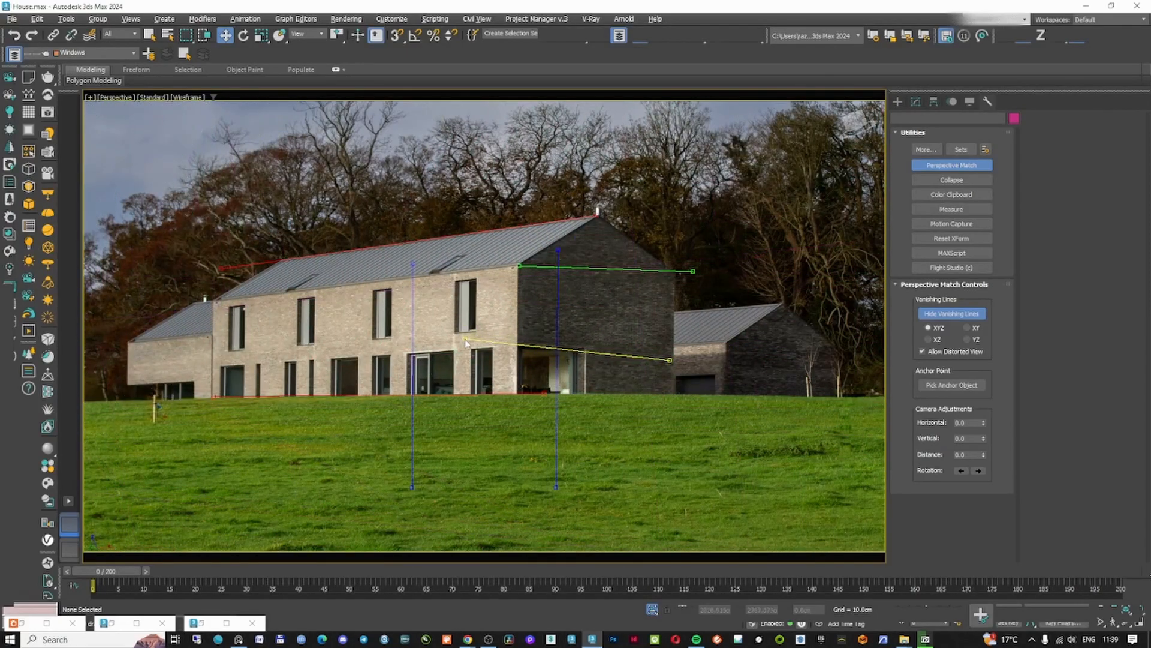
- Refine the slope and length of both green vanishing lines to follow the gable wall's perspective in the photo
drag(670, 361, 735, 344)
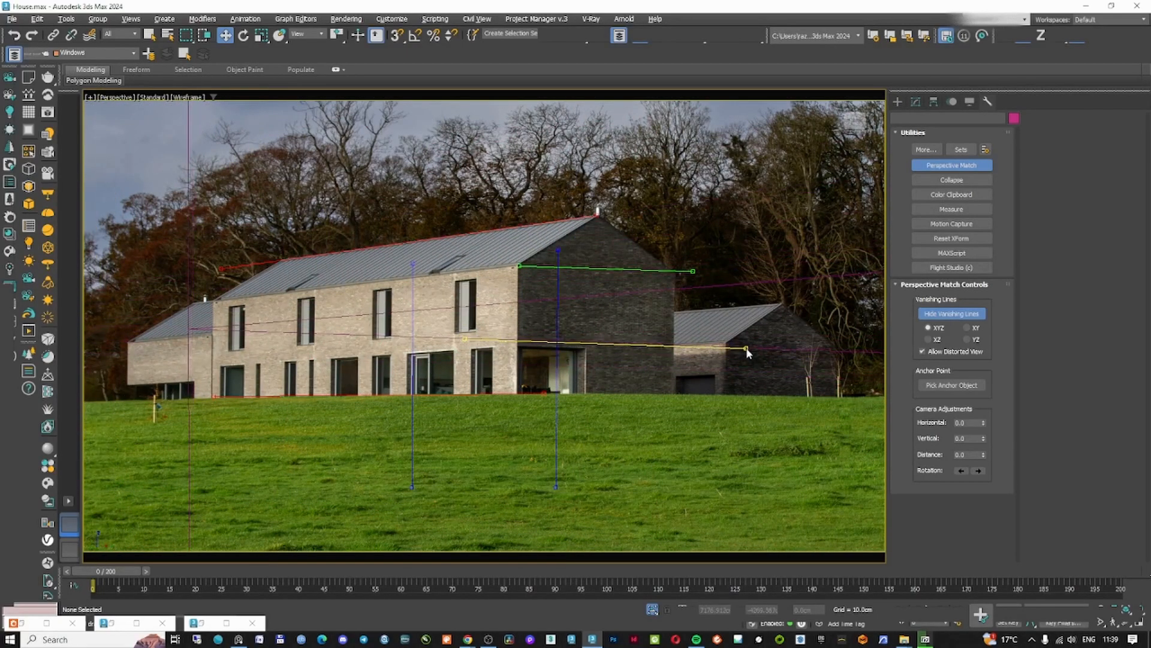
drag(693, 272, 695, 277)
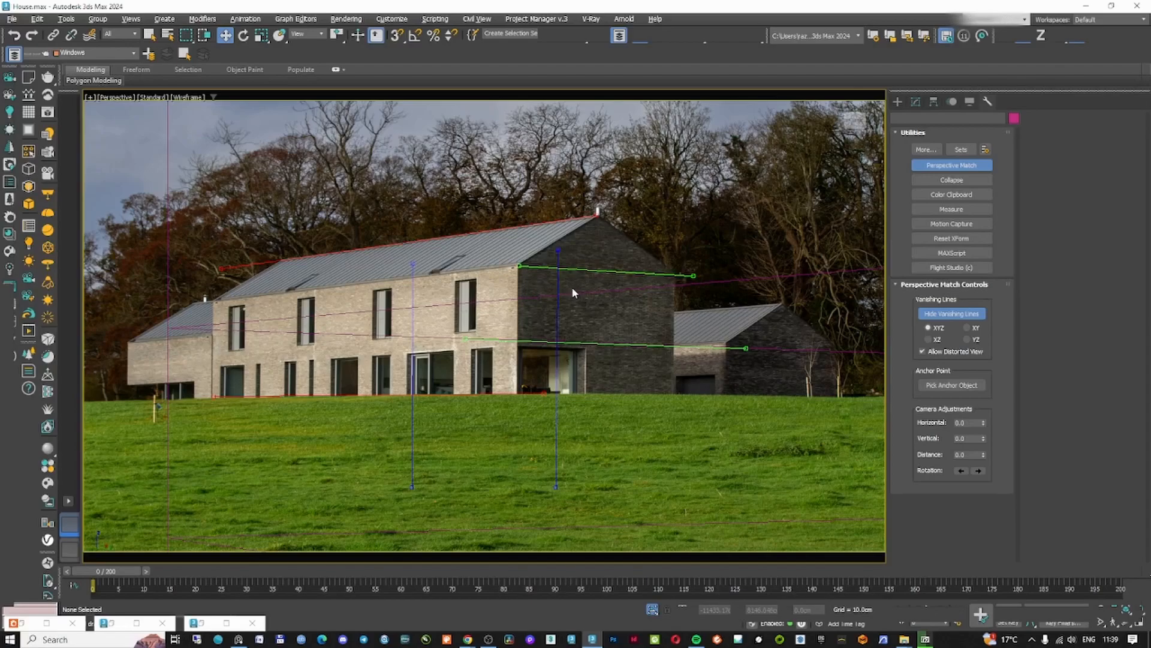
drag(521, 265, 519, 263)
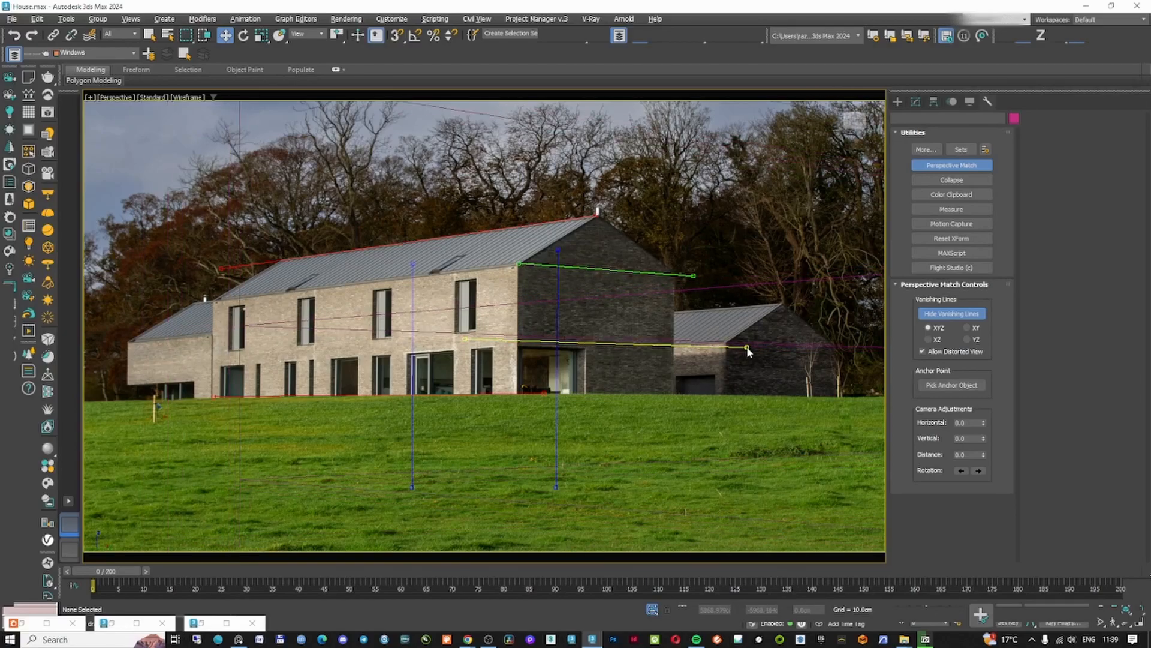
drag(465, 339, 514, 333)
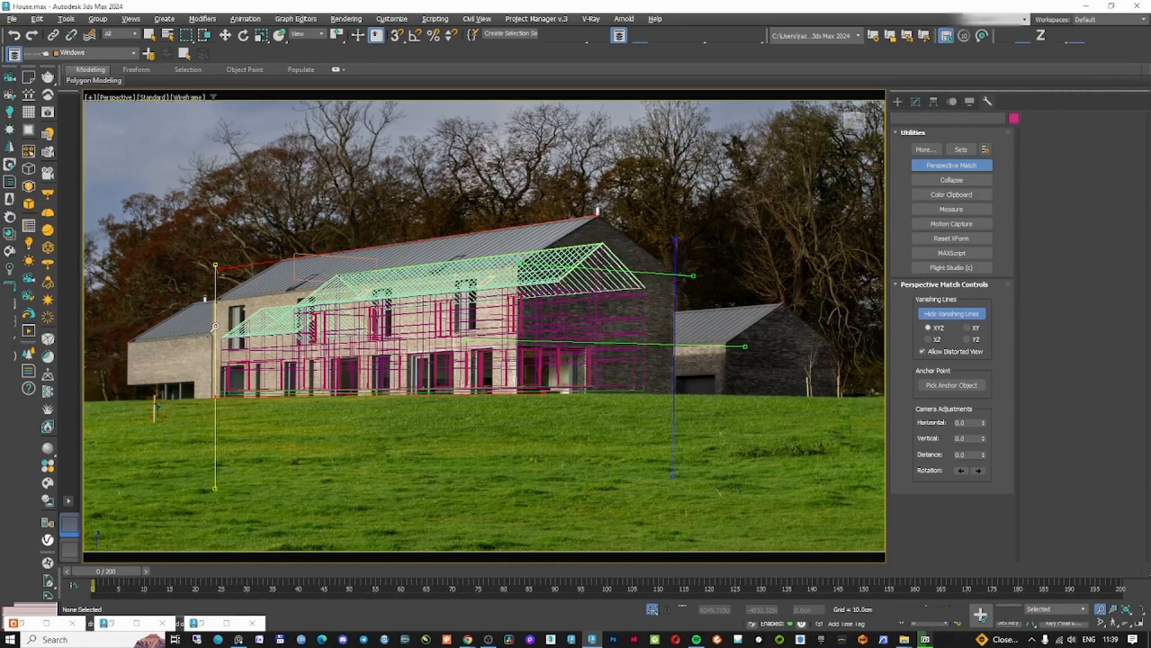
- Align the house model's roof ridge and walls with the photographed house, and nudge the upper green vanishing line's outer end
drag(401, 311, 437, 304)
middle_drag(509, 301, 469, 287)
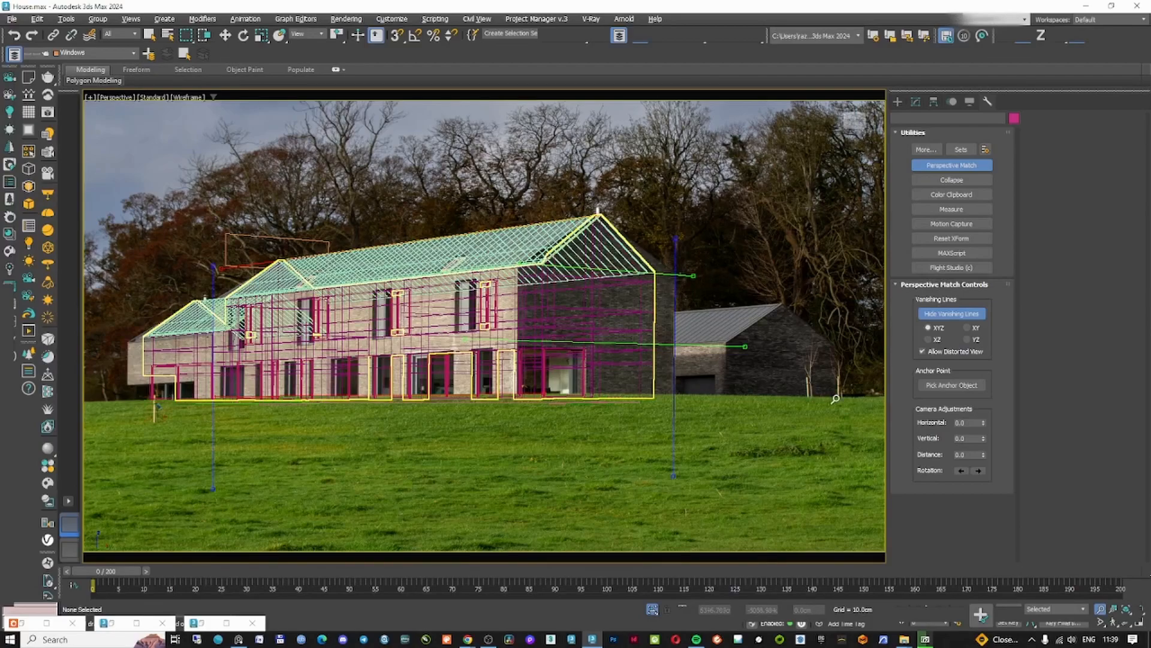
click(1100, 610)
drag(692, 277, 696, 277)
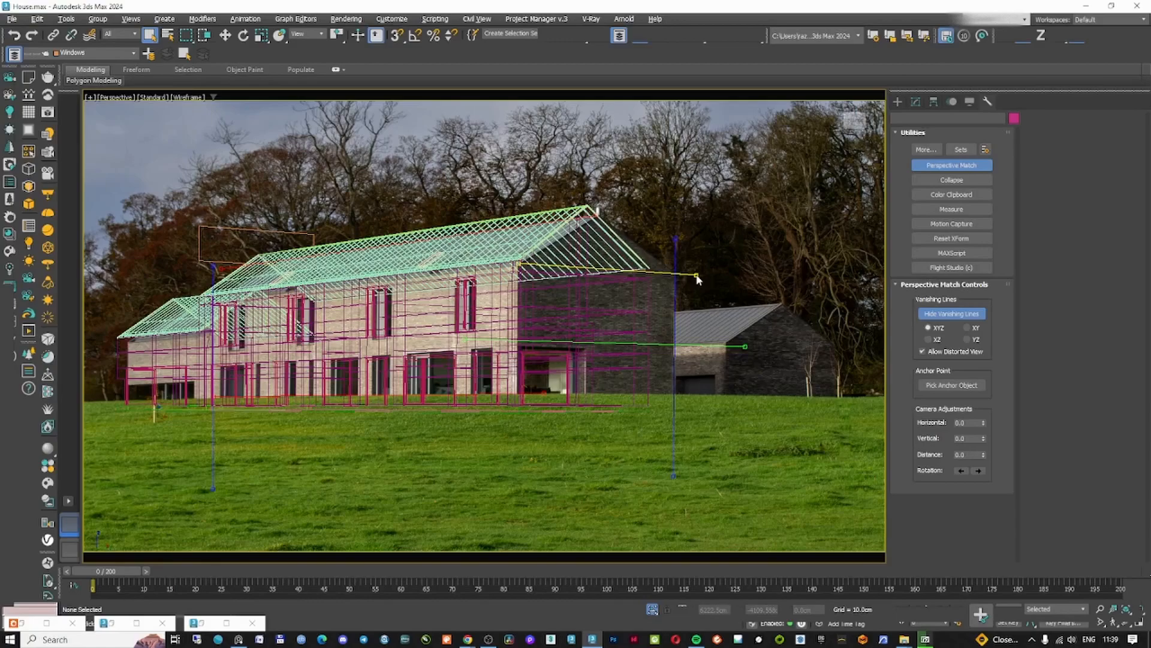
mouse_move(582, 327)
middle_down()
mouse_move(599, 324)
mouse_move(588, 326)
middle_up()
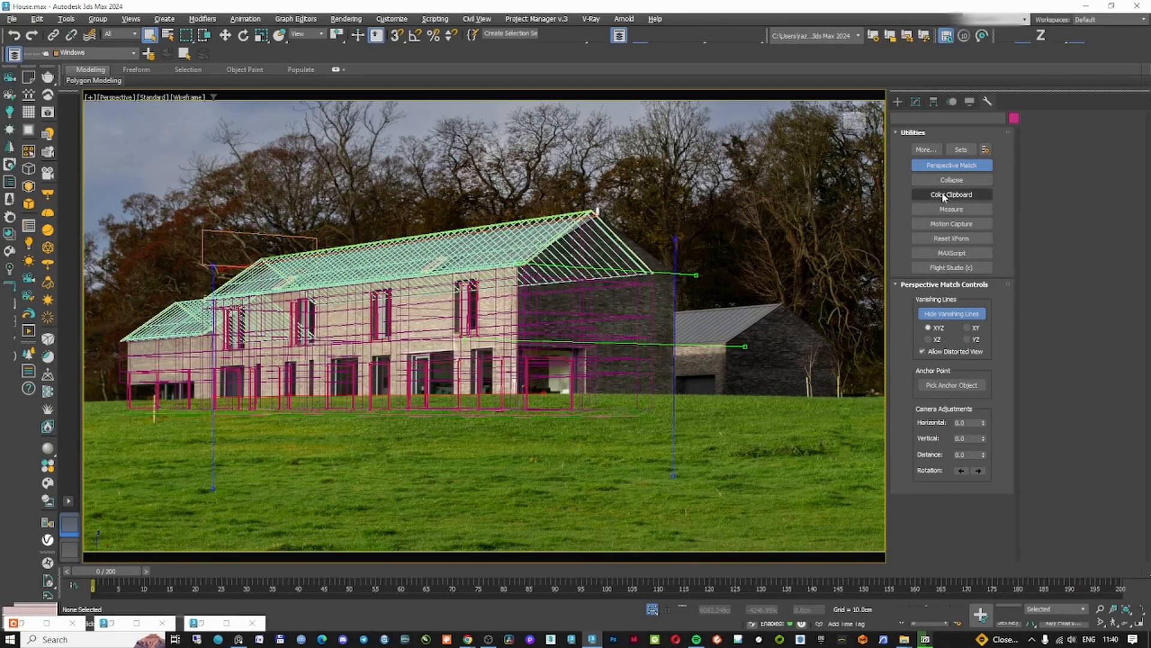
- Exit Perspective Match, create a Corona camera from the current view, and shift the framing to bring the model over the photographed house
click(947, 166)
click(898, 102)
key(F3)
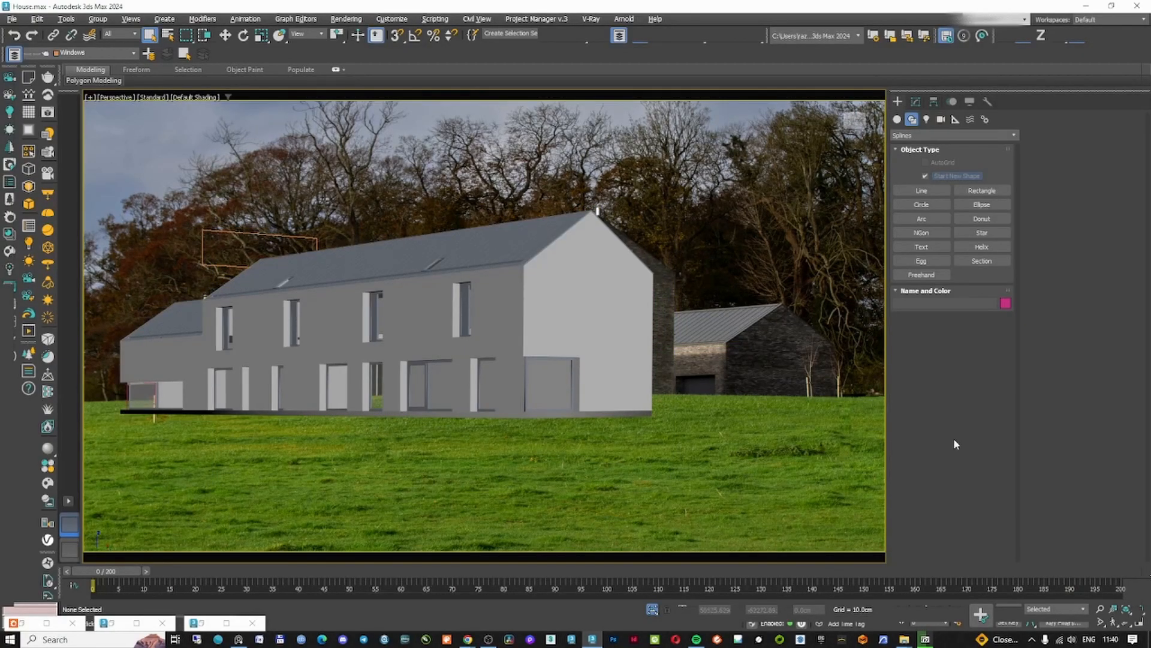
click(8, 100)
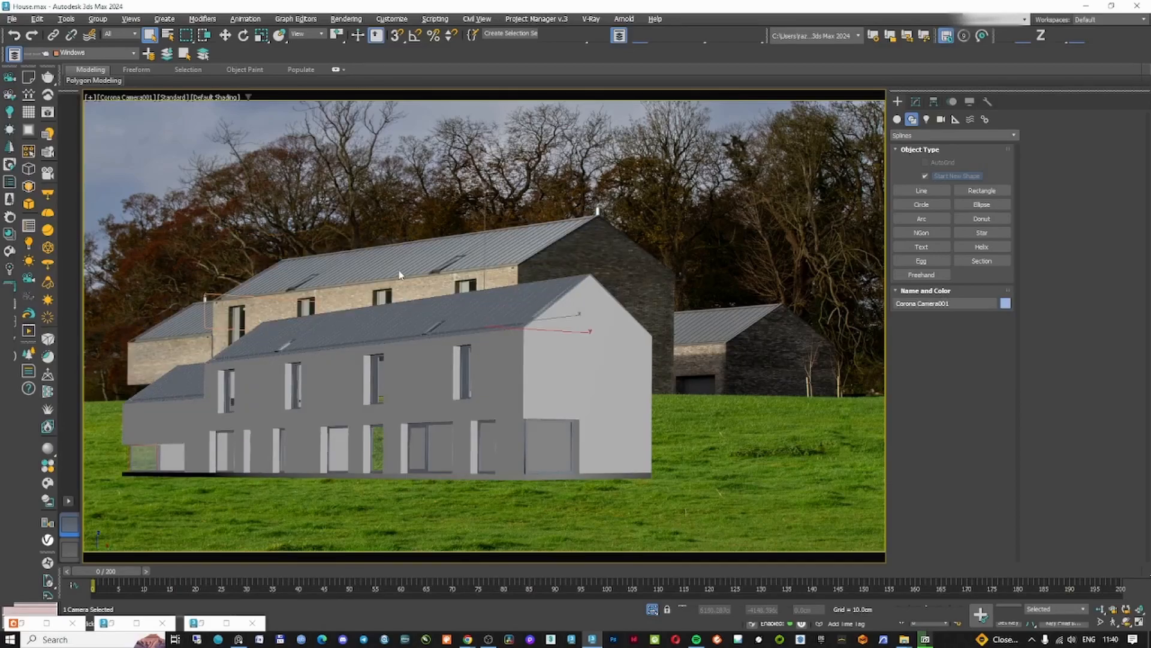
middle_drag(477, 363, 478, 291)
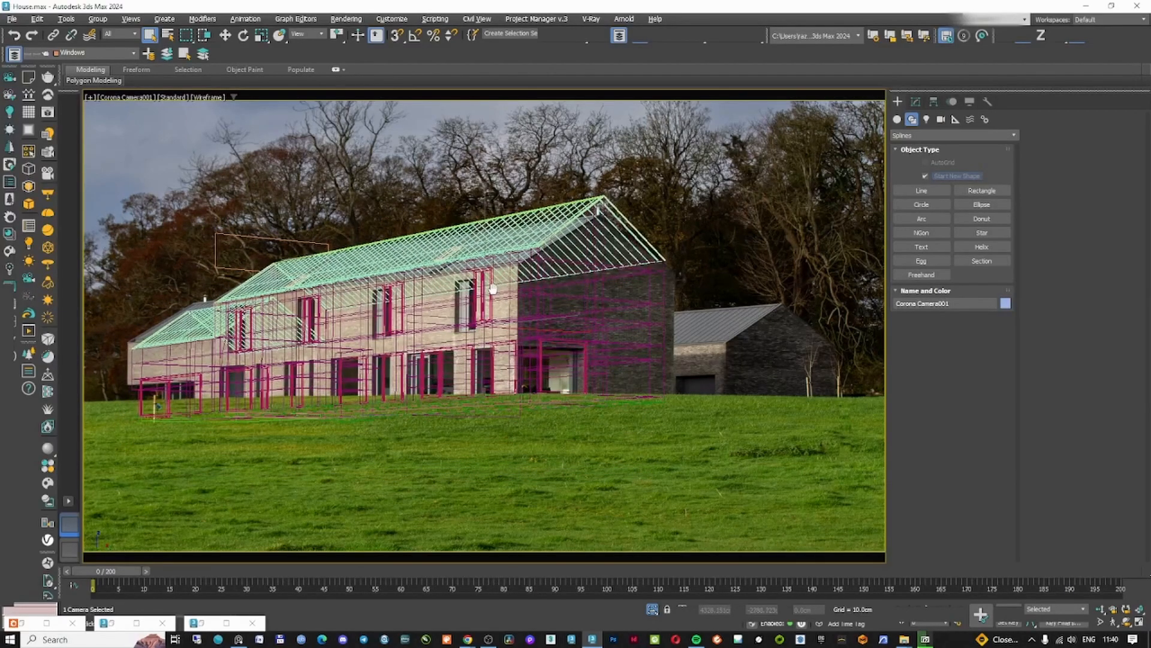
- Set the Corona camera's focal length to about 118 mm and reframe the model over the photographed house
click(915, 101)
click(126, 97)
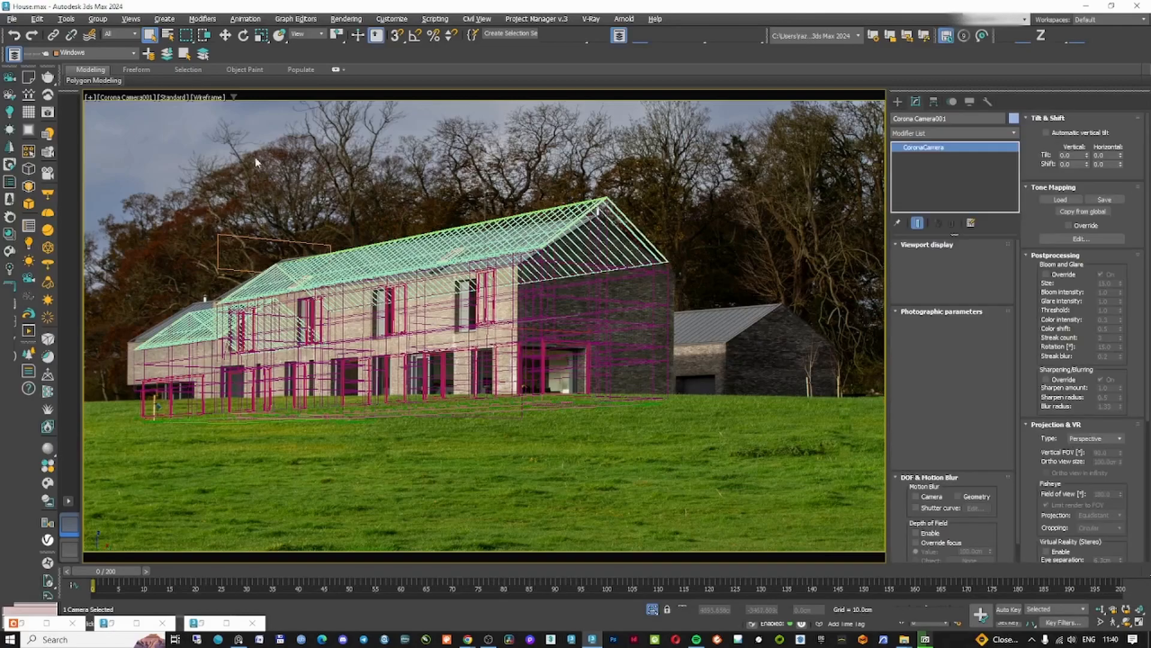
click(158, 313)
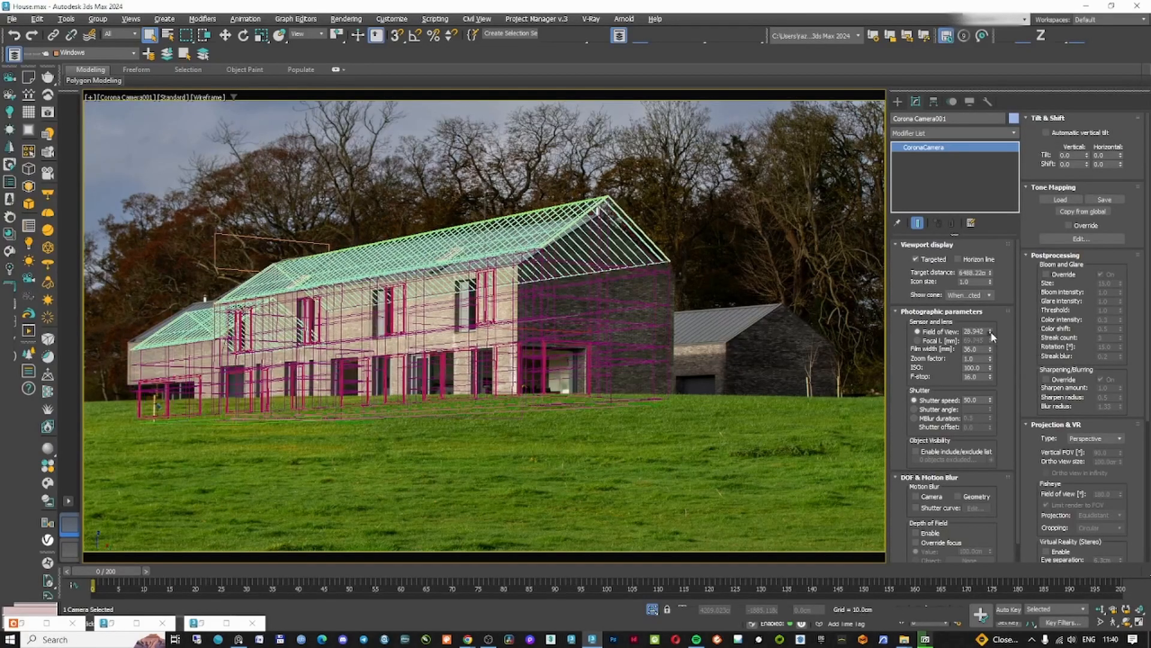
drag(992, 336, 996, 299)
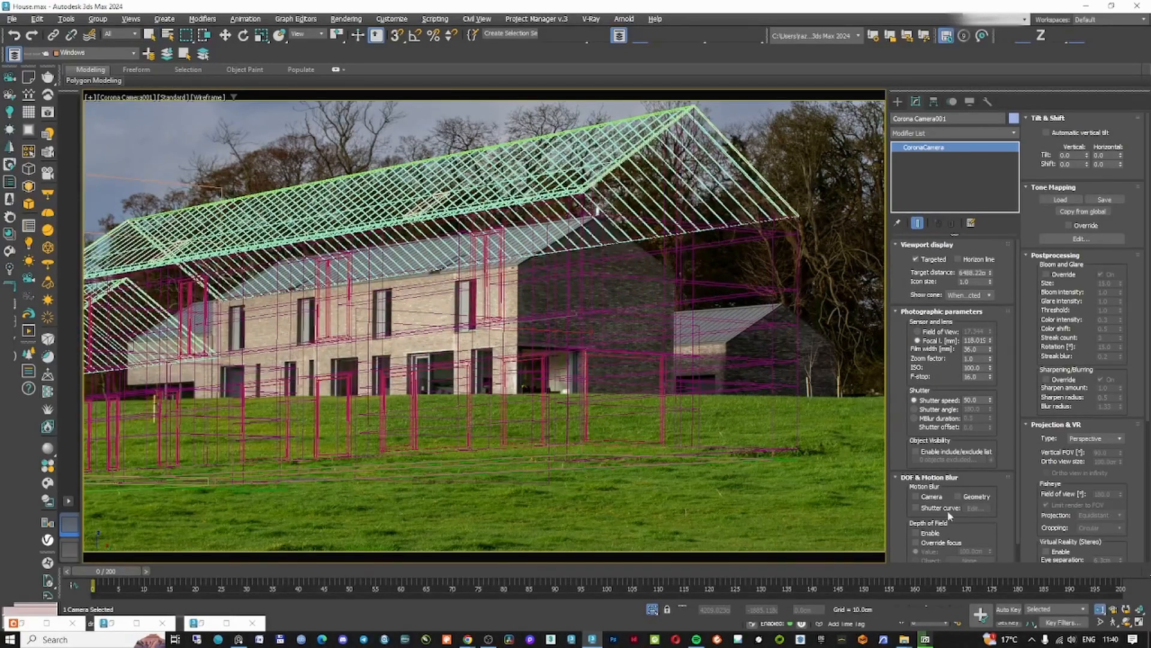
scroll(645, 369, down, 5)
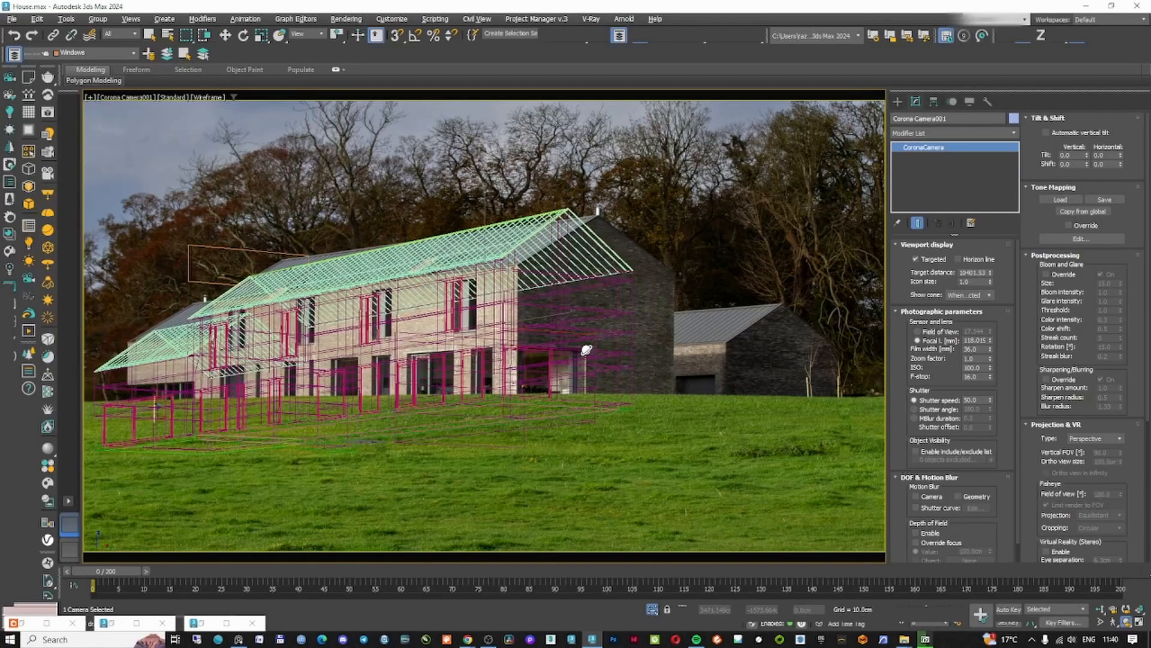
middle_drag(609, 339, 550, 346)
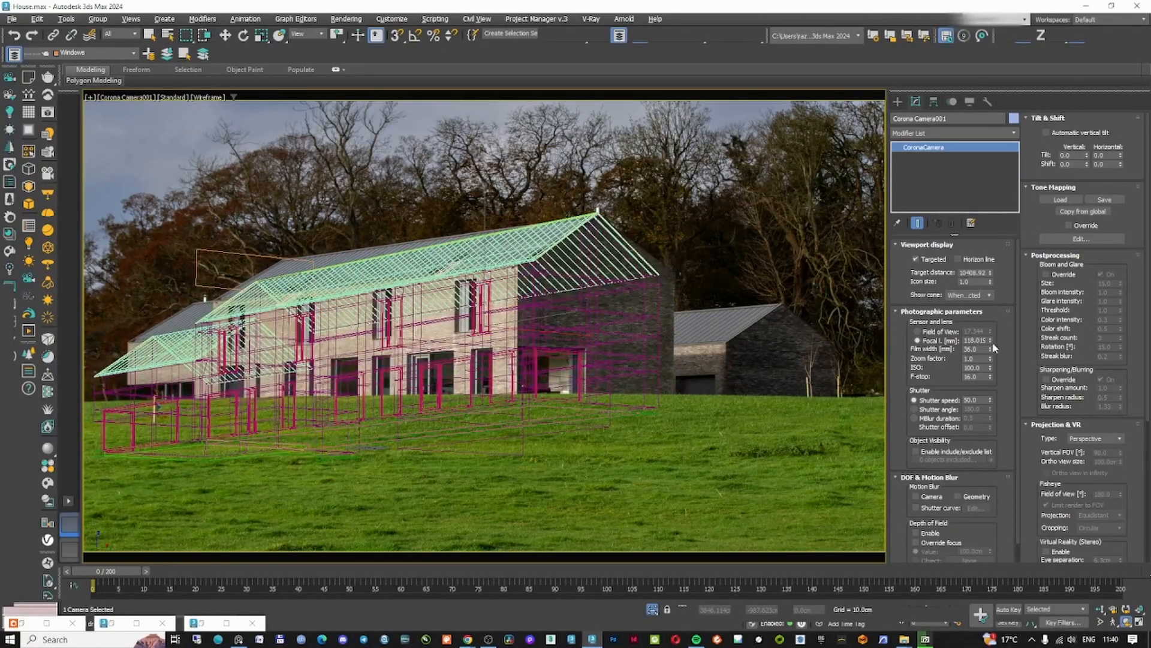
- Increase the camera's focal length to about 142.8 mm and realign the model's roof and front facade with the photo
drag(990, 342, 990, 288)
middle_drag(714, 363, 557, 345)
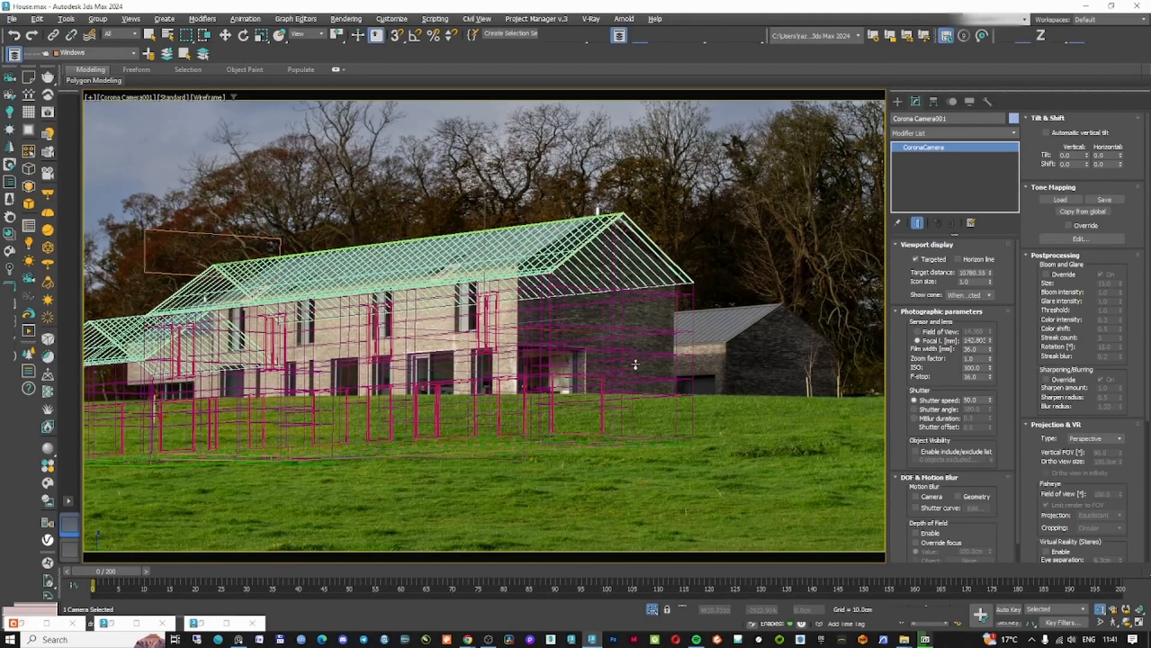
scroll(645, 370, down, 3)
middle_drag(606, 384, 579, 351)
scroll(588, 322, up, 2)
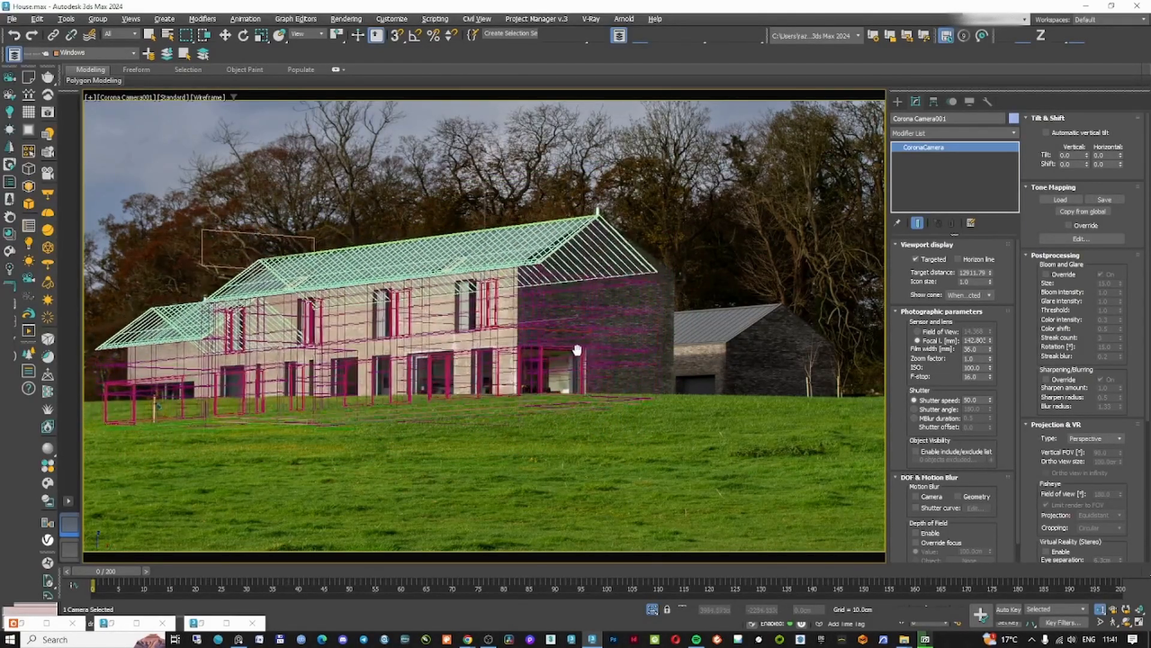
- Display the camera viewport in Clay shading
click(898, 102)
click(131, 97)
click(207, 97)
click(207, 97)
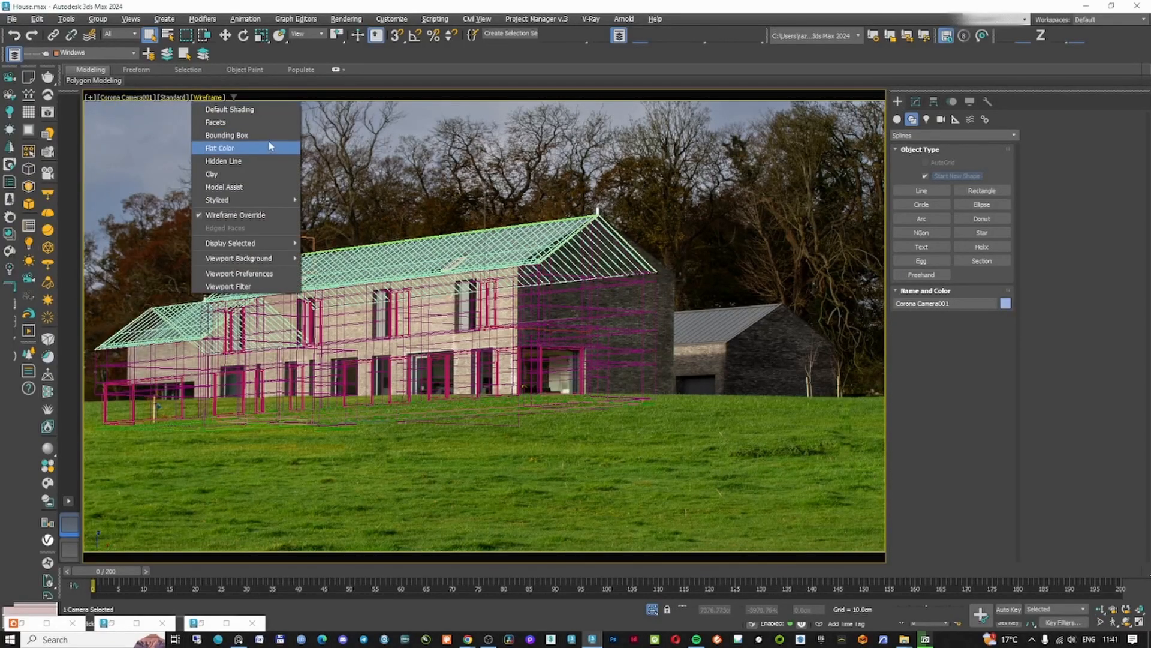
click(250, 174)
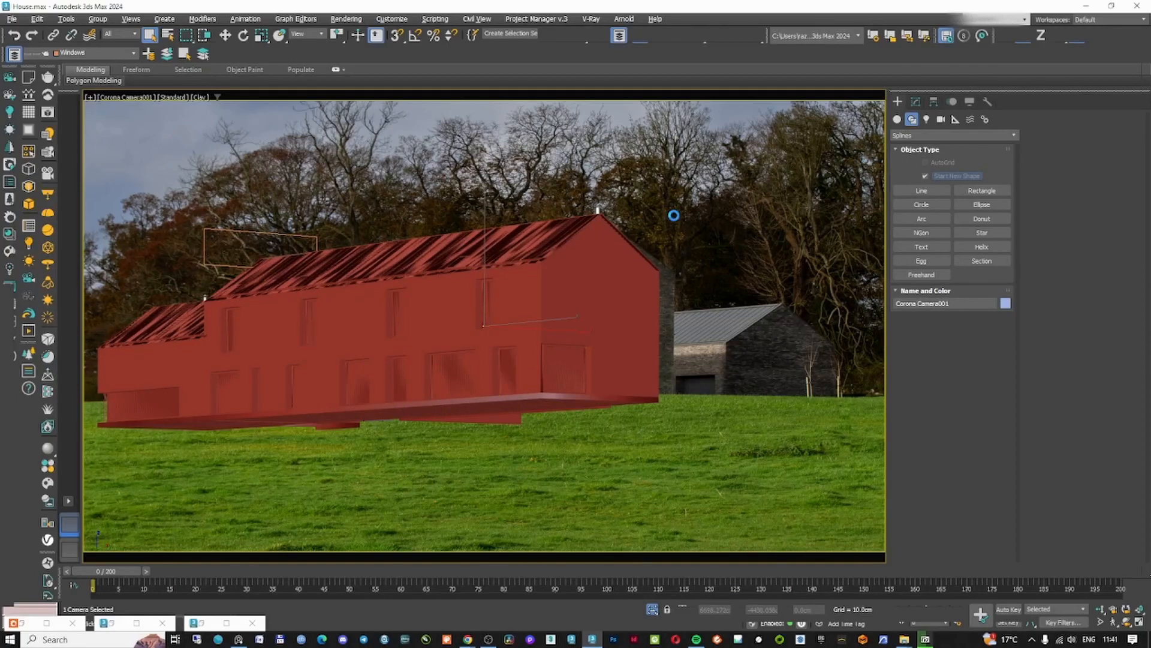
- Turn on safe frames and set the render output width to 1414 with a height matching the photo's proportions
key(Escape)
key(shift+f)
key(F10)
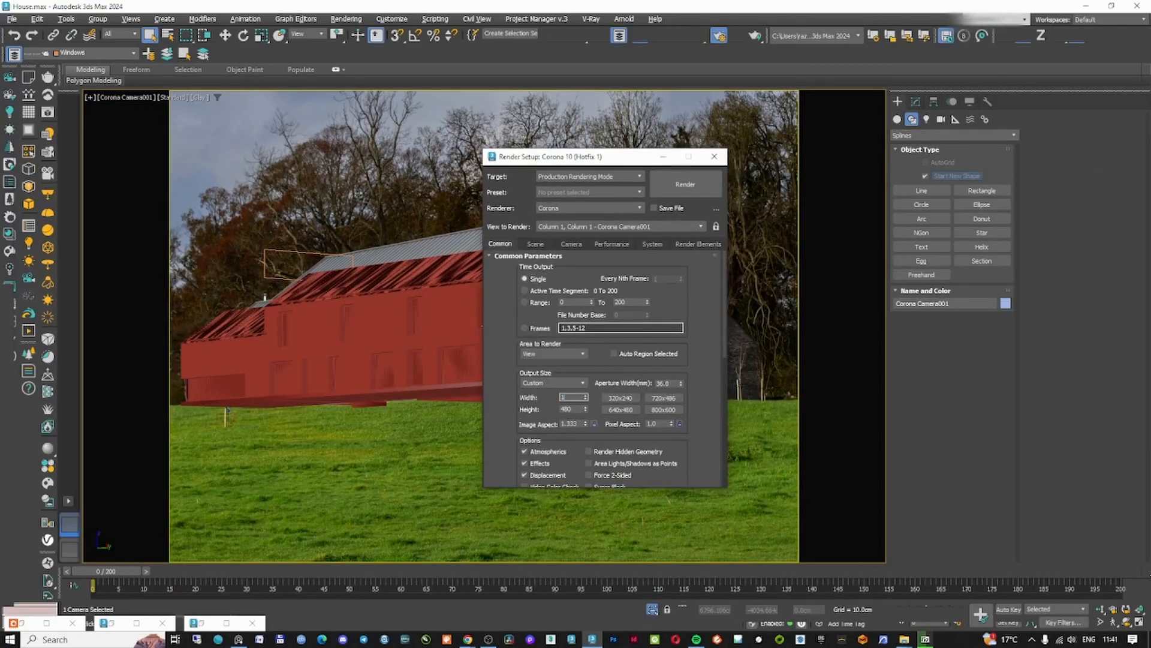
key(Tab)
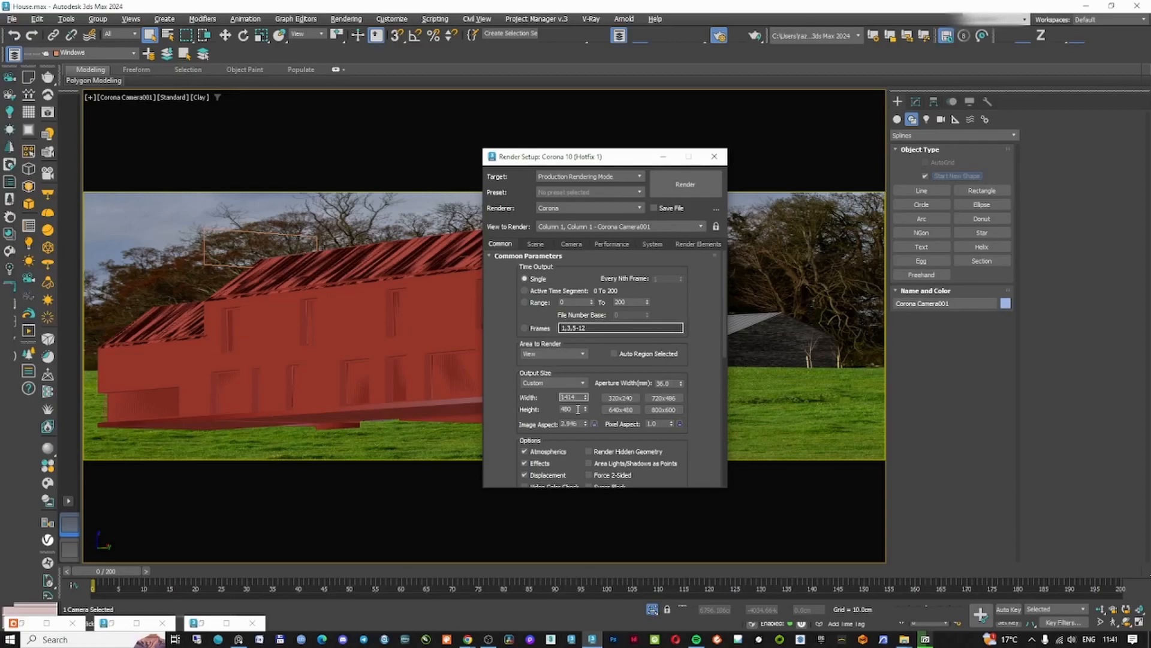
key(Tab)
click(664, 157)
- Adjust the camera to realign the house model with the photo inside the new frame, checking it in wireframe
mouse_move(557, 269)
middle_down()
mouse_move(480, 323)
mouse_move(549, 285)
middle_up()
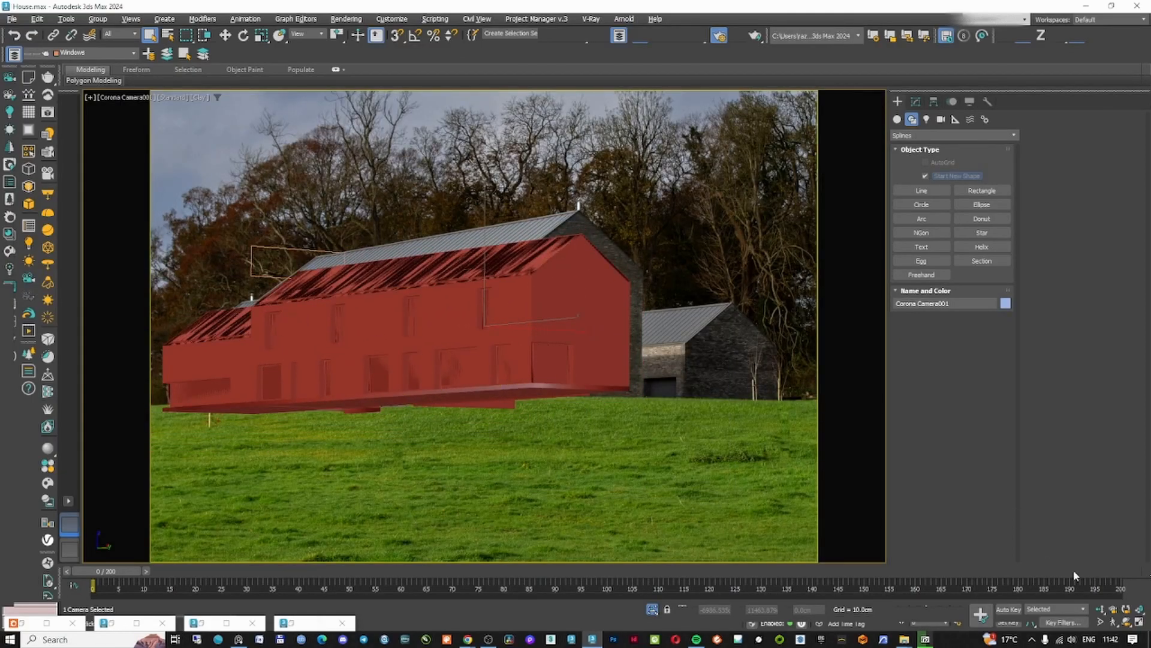
middle_drag(703, 432, 623, 334)
click(1125, 622)
drag(563, 316, 560, 306)
mouse_move(600, 354)
middle_down()
mouse_move(586, 370)
mouse_move(607, 324)
mouse_move(594, 339)
middle_up()
key(F3)
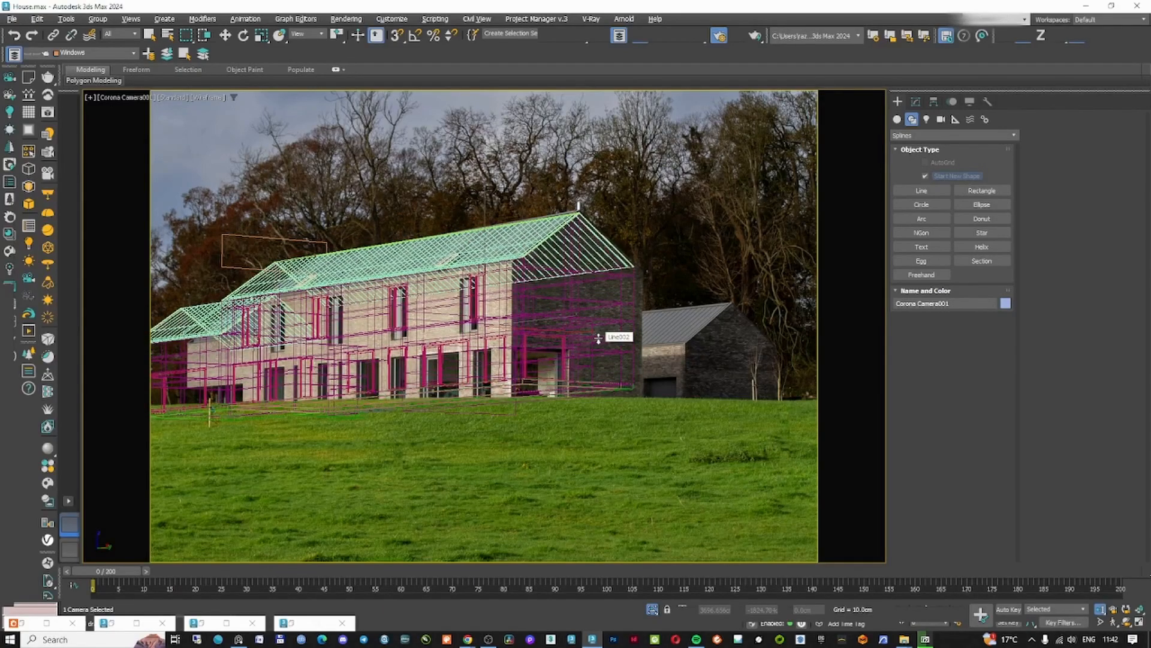
- Replace the viewport background with the wider photo showing the house in the distance across the field
click(710, 271)
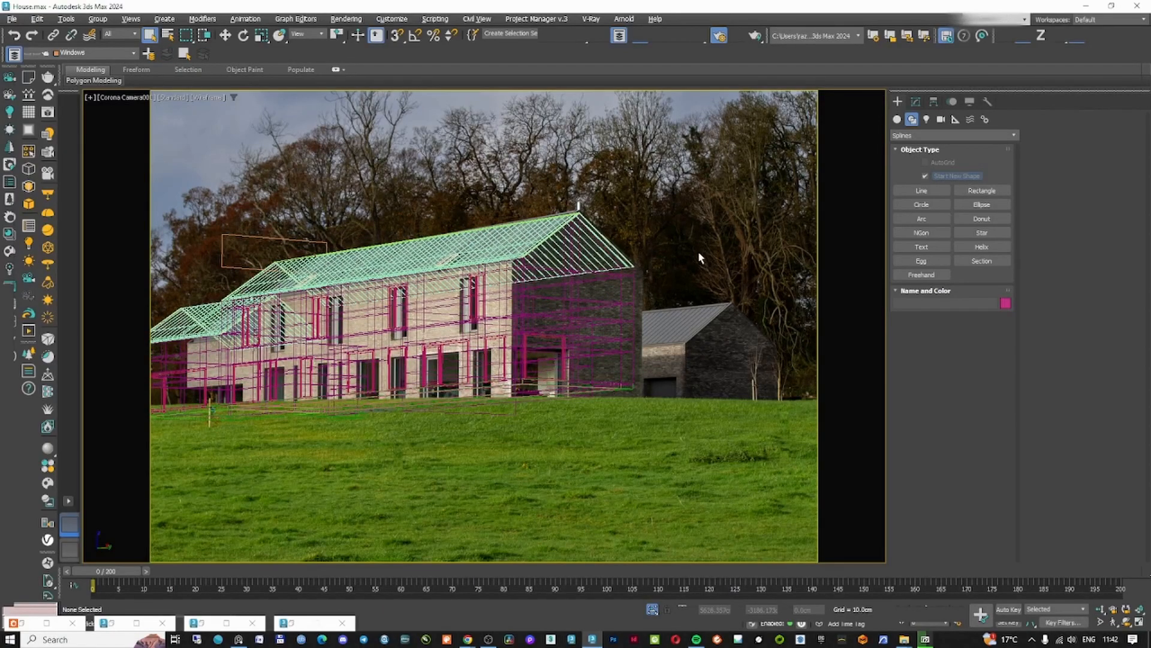
key(alt+b)
click(653, 412)
double_click(1003, 190)
click(623, 451)
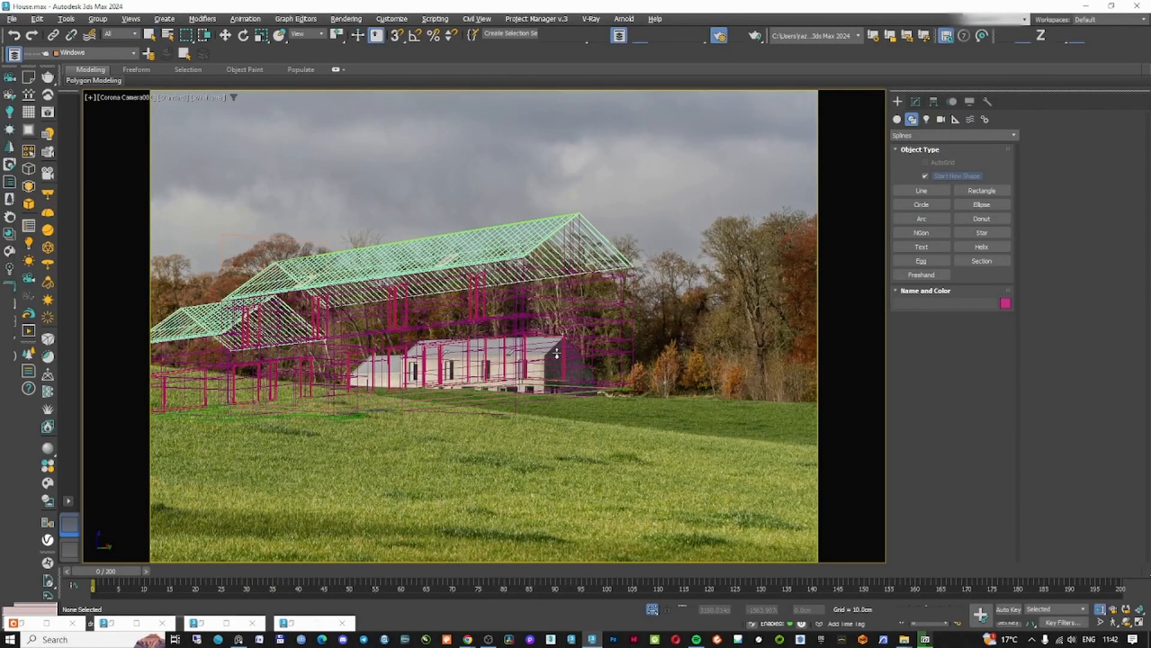
- Pull the camera back and orbit it so the model fits over the small house in the new photo
scroll(556, 354, down, 5)
alt+middle_drag(576, 389, 560, 377)
right_click(560, 375)
click(585, 383)
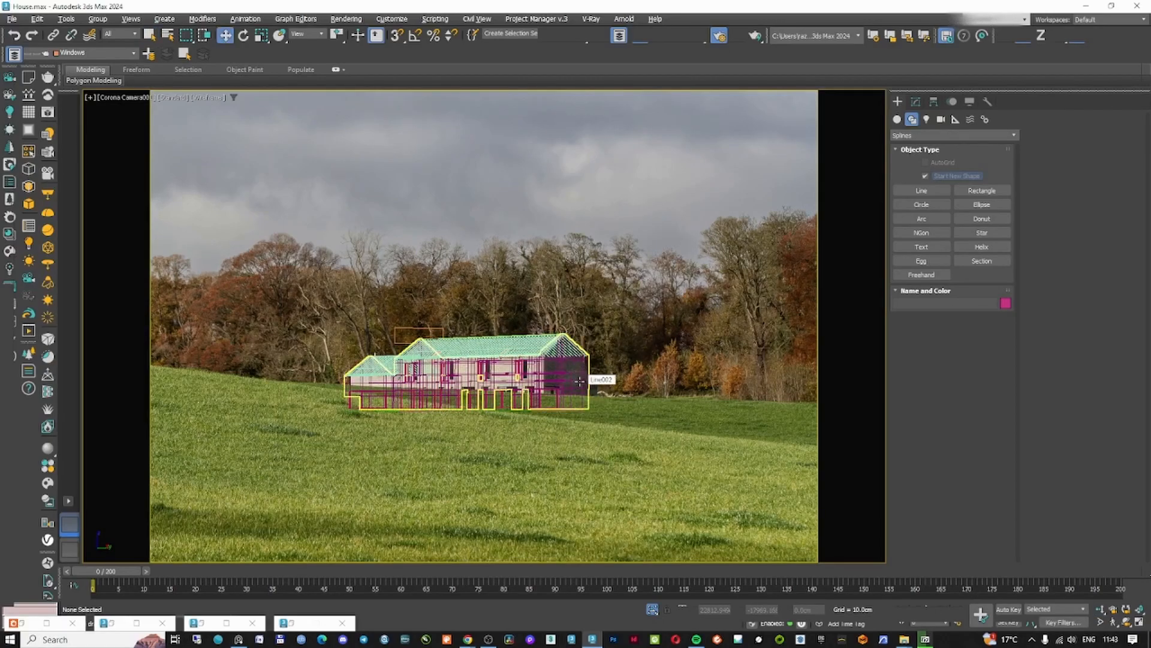
- Switch the viewport to Flat Color shading and fine-tune the camera framing against the distant house
click(206, 98)
click(248, 149)
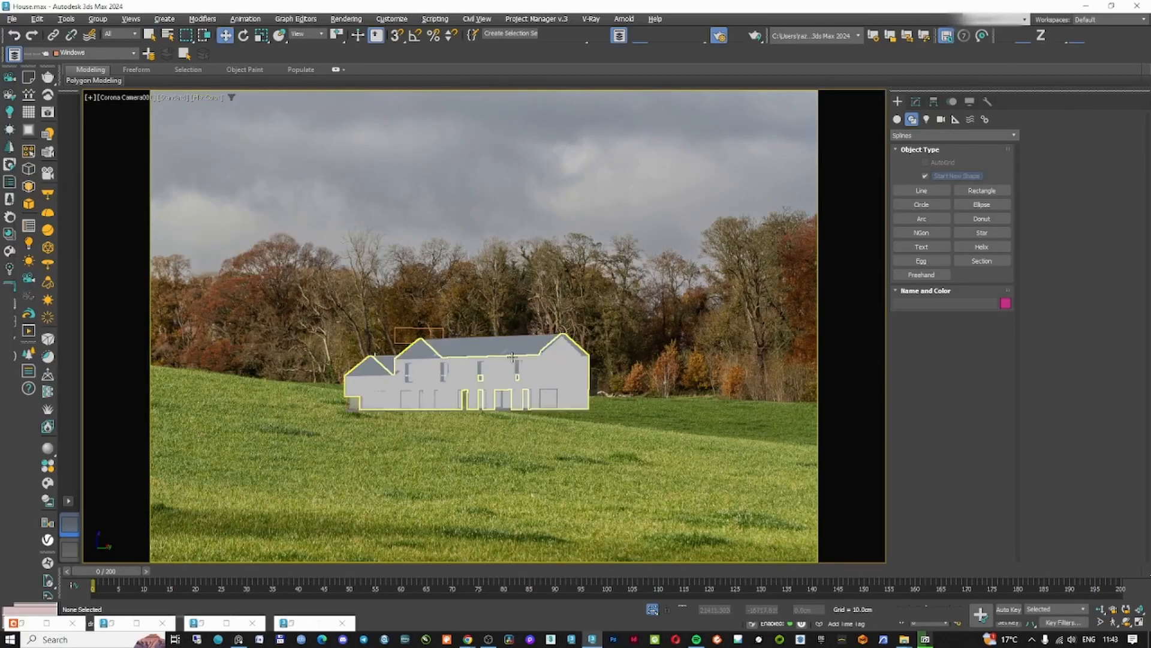
key(F3)
key(F3)
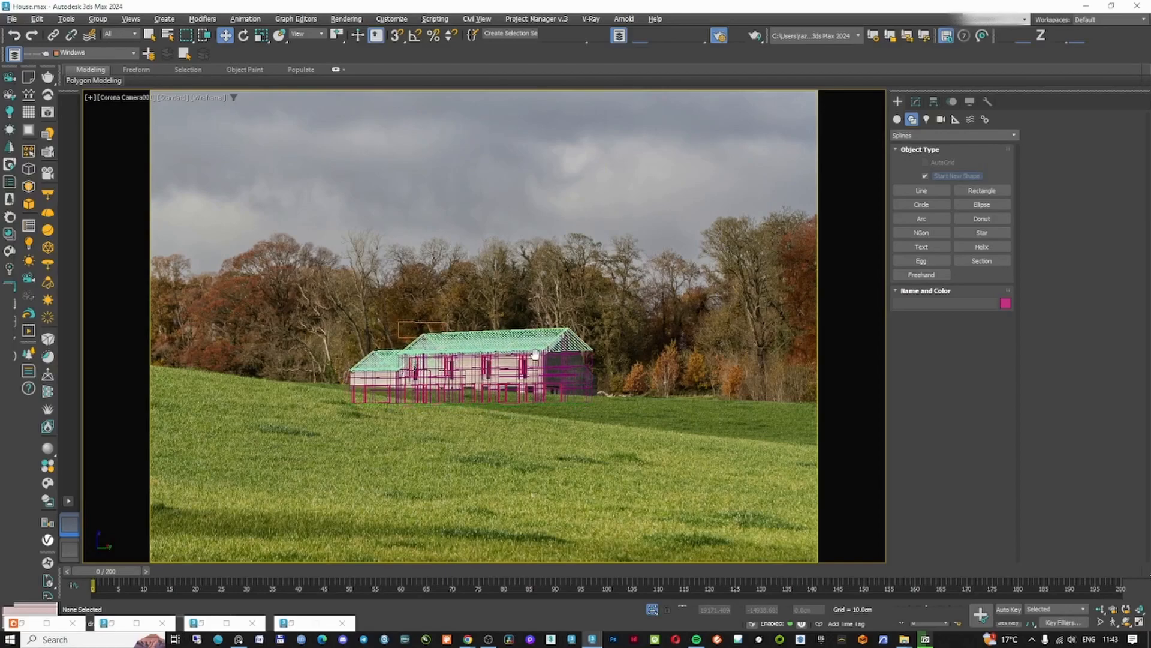
middle_drag(534, 357, 534, 355)
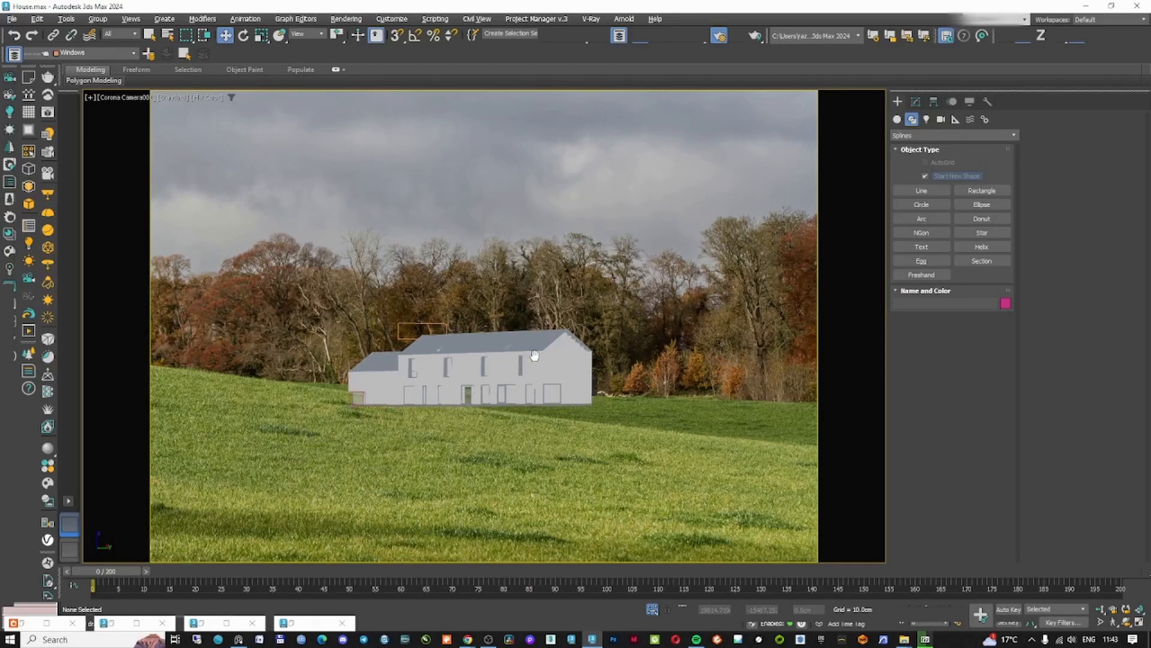
- Create a ground plane about 3724 cm long and 7790 cm wide around the house in the Top view
click(981, 191)
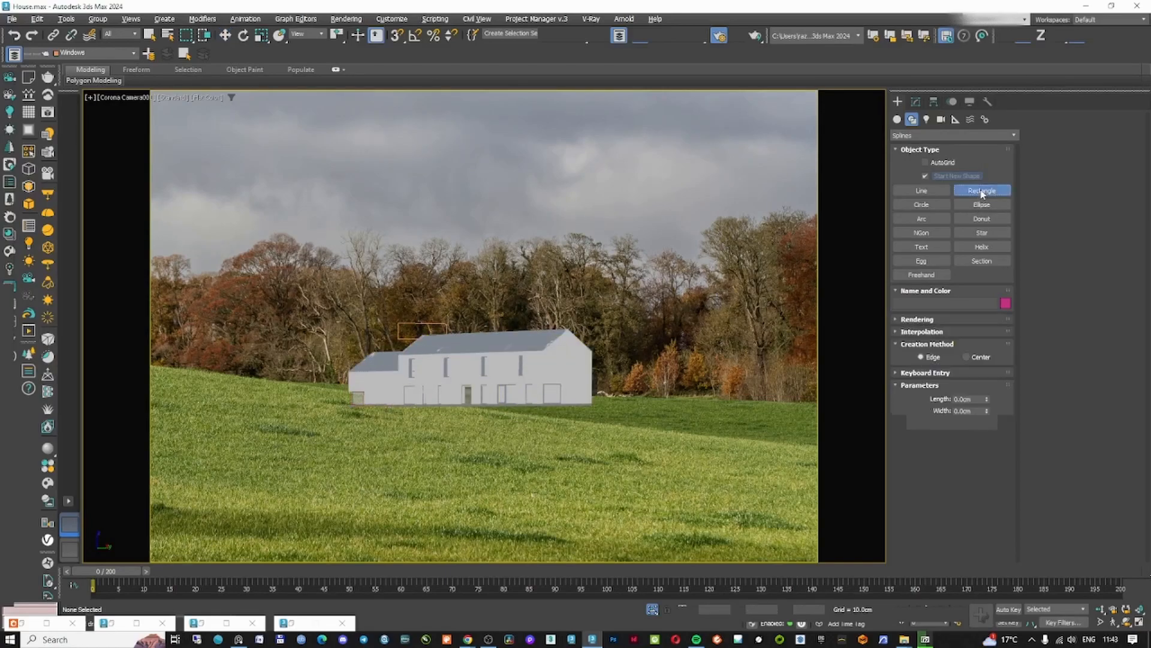
click(897, 120)
click(983, 232)
key(t)
scroll(631, 313, down, 5)
scroll(432, 213, up, 5)
middle_drag(431, 214, 504, 269)
drag(372, 211, 642, 341)
alt+middle_drag(630, 337, 543, 276)
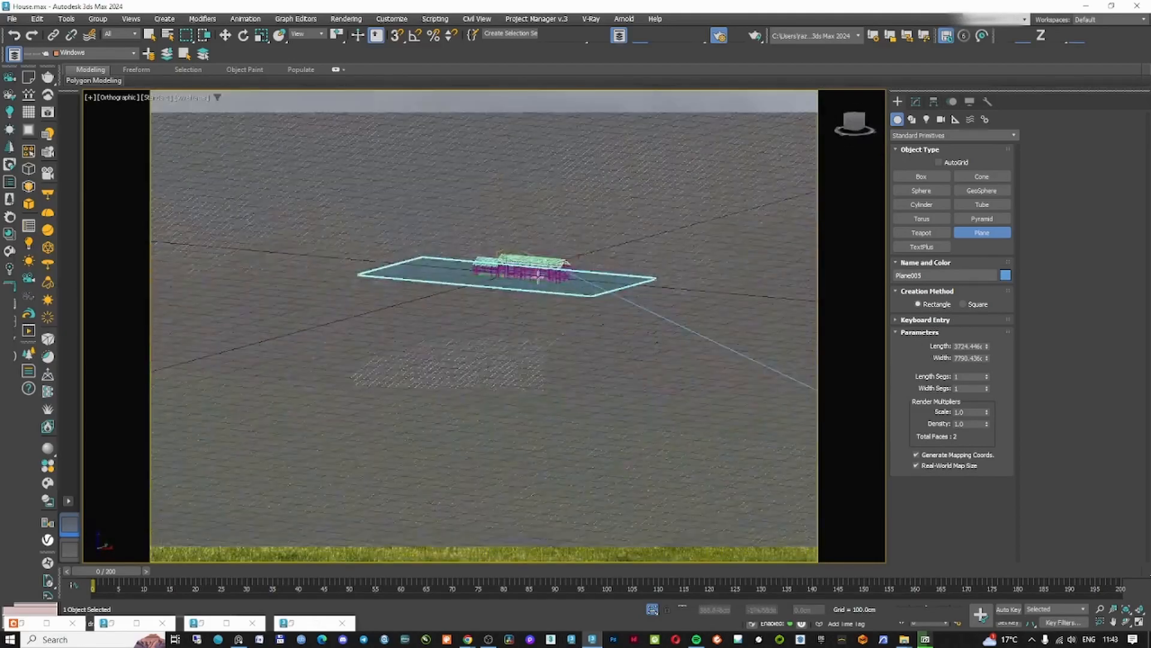
- Adjust the ground plane's height to the base of the house in the Front view
scroll(543, 276, up, 5)
key(w)
key(F3)
key(f)
key(F3)
scroll(534, 329, up, 3)
scroll(492, 248, up, 4)
key(F3)
key(F3)
key(F3)
key(F3)
drag(493, 249, 492, 248)
scroll(492, 248, down, 6)
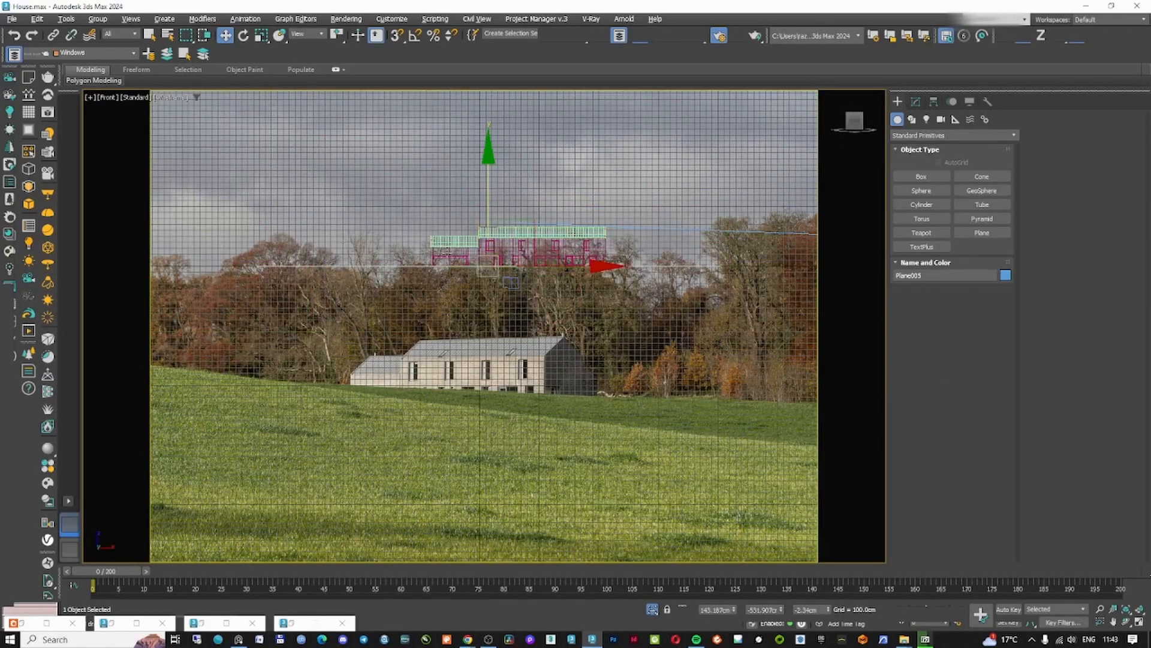
- Convert the ground plane to an Editable Poly
alt+middle_drag(474, 247, 493, 289)
scroll(485, 291, up, 2)
key(F3)
key(F3)
click(915, 102)
right_click(932, 153)
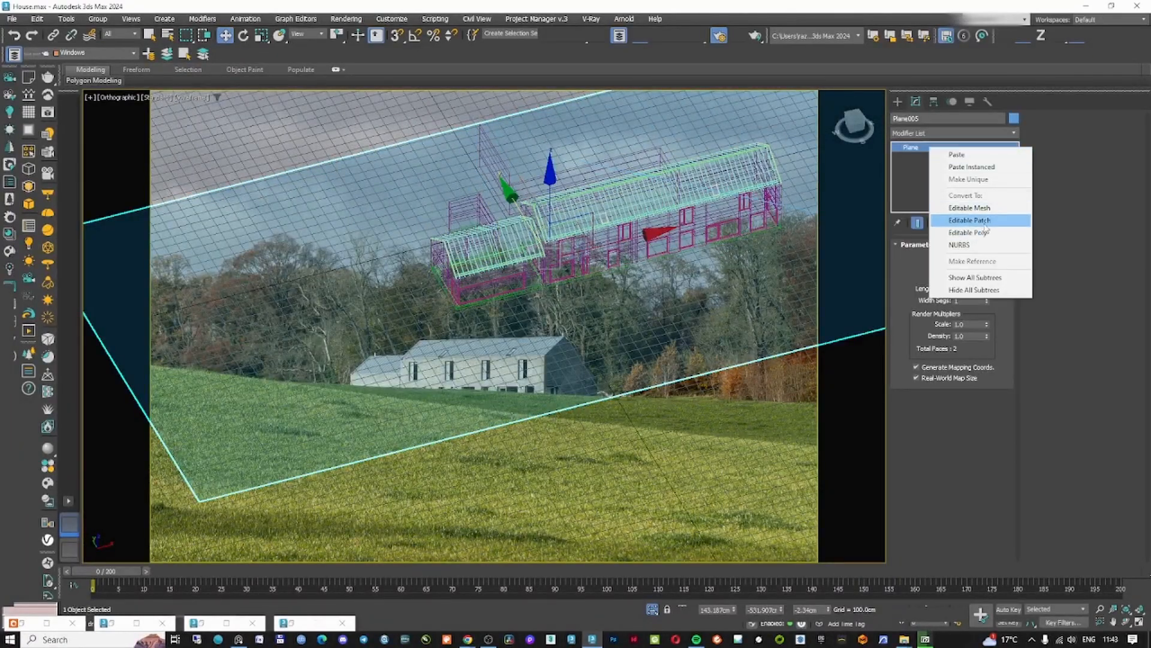
click(959, 231)
scroll(453, 324, up, 3)
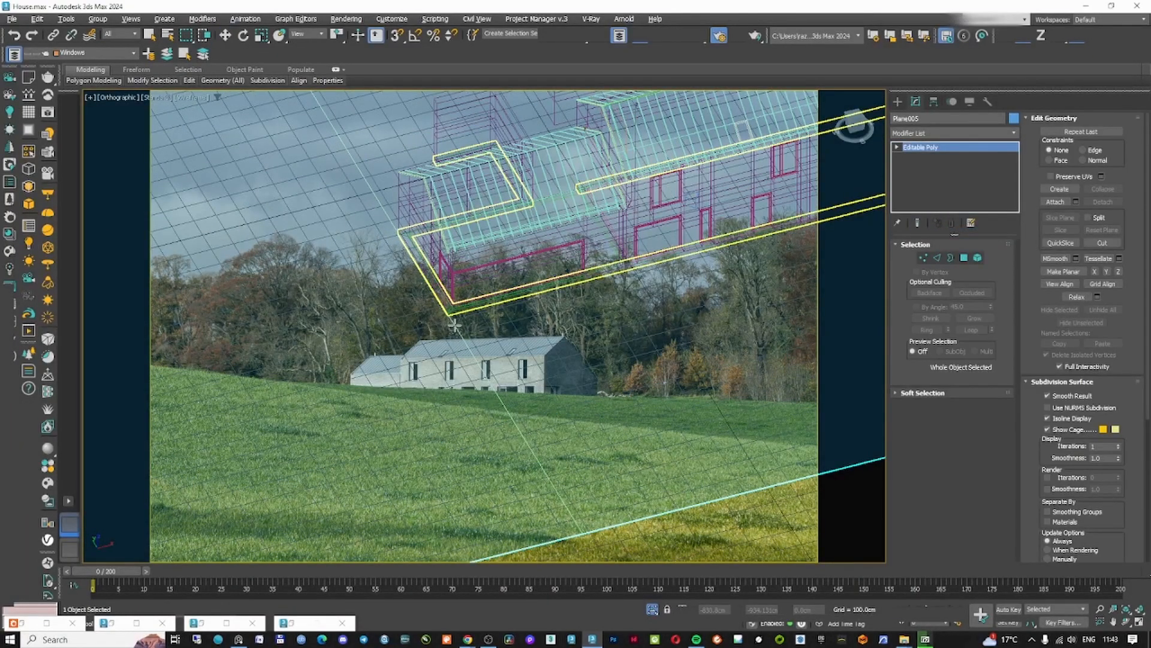
- Inspect the ground plane around the house in shaded and wireframe display, from several angles and through the camera
scroll(540, 290, down, 5)
scroll(538, 289, up, 8)
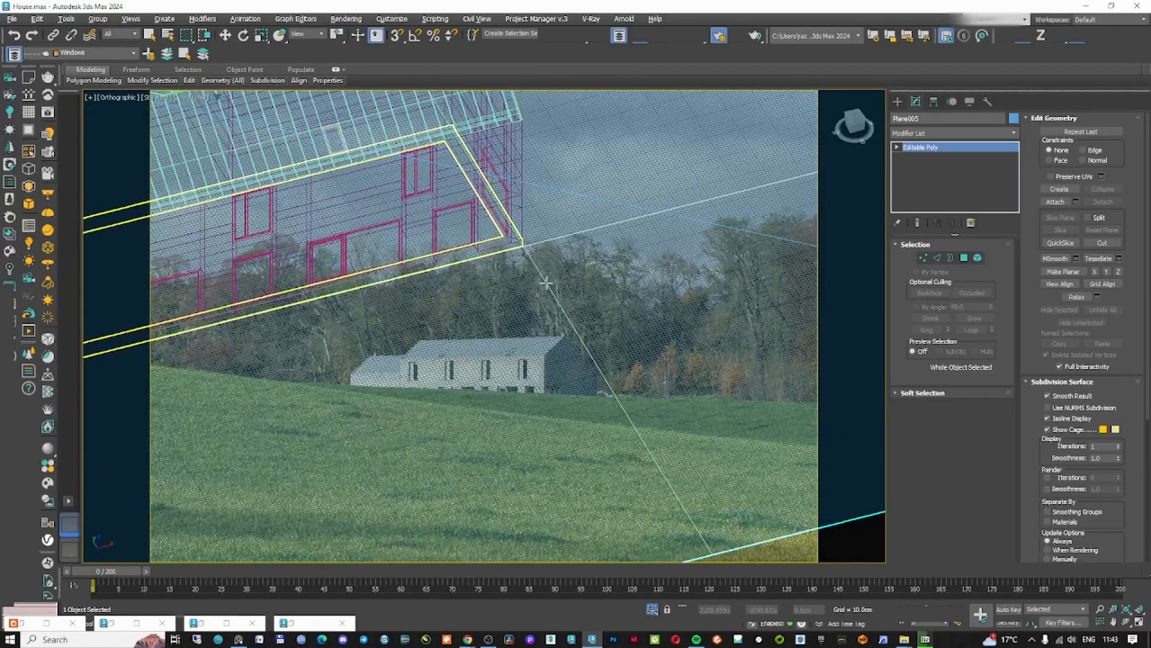
key(F3)
scroll(546, 278, down, 4)
scroll(520, 310, up, 6)
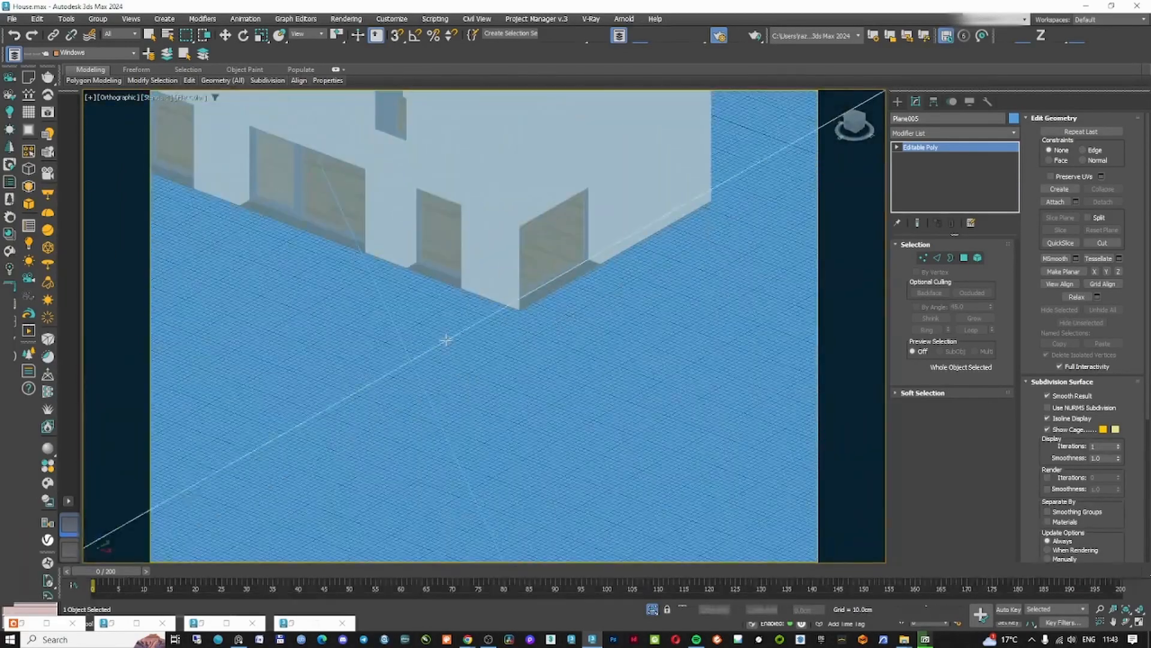
scroll(520, 310, down, 4)
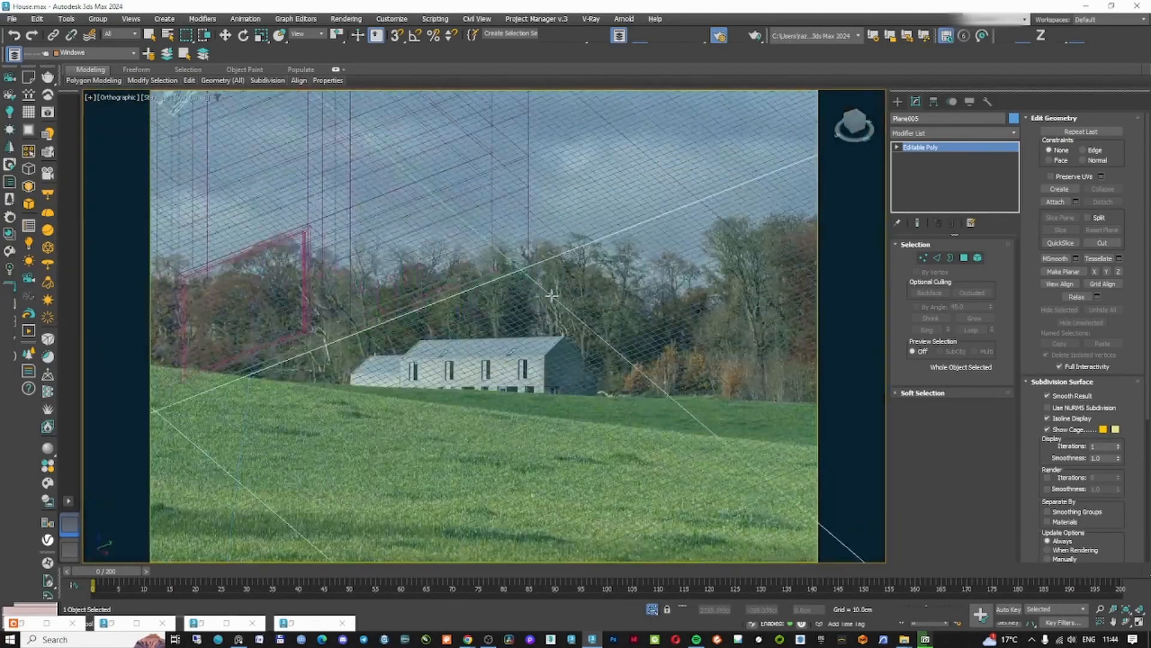
scroll(552, 288, up, 7)
key(F3)
key(w)
scroll(598, 282, down, 7)
alt+middle_drag(598, 282, 568, 267)
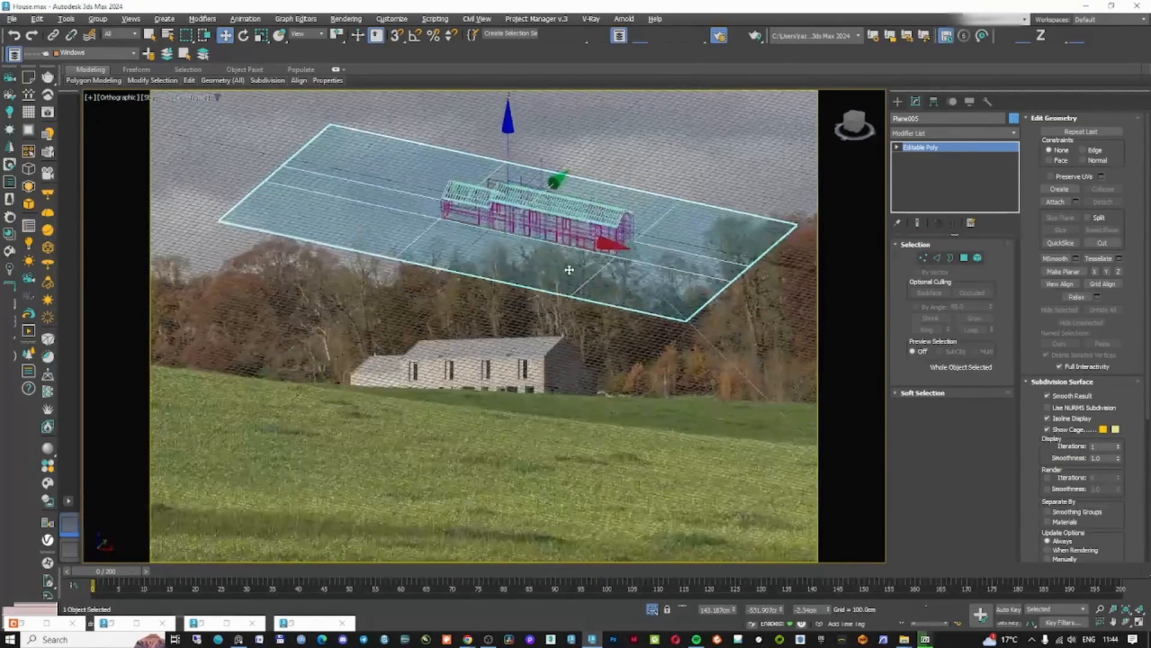
key(c)
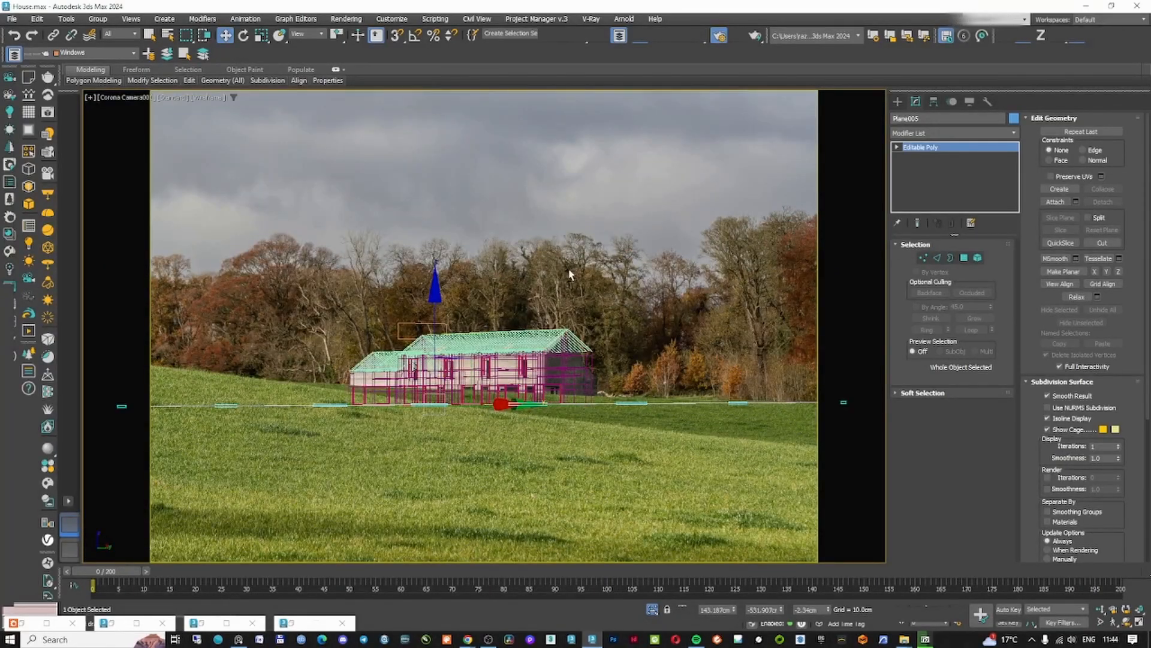
- Select the ground plane's three front edges and extend them toward the camera
click(939, 258)
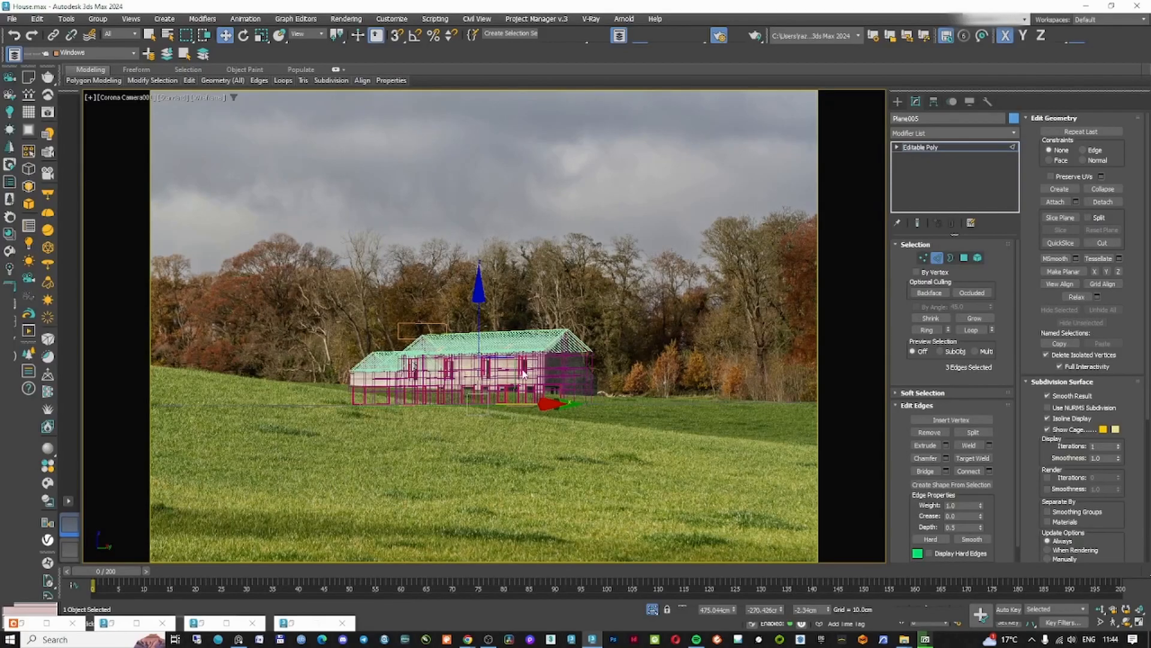
key(t)
scroll(524, 374, up, 5)
click(590, 386)
ctrl+click(510, 386)
ctrl+click(397, 386)
scroll(393, 384, down, 5)
alt+middle_drag(393, 383, 382, 348)
drag(502, 367, 452, 373)
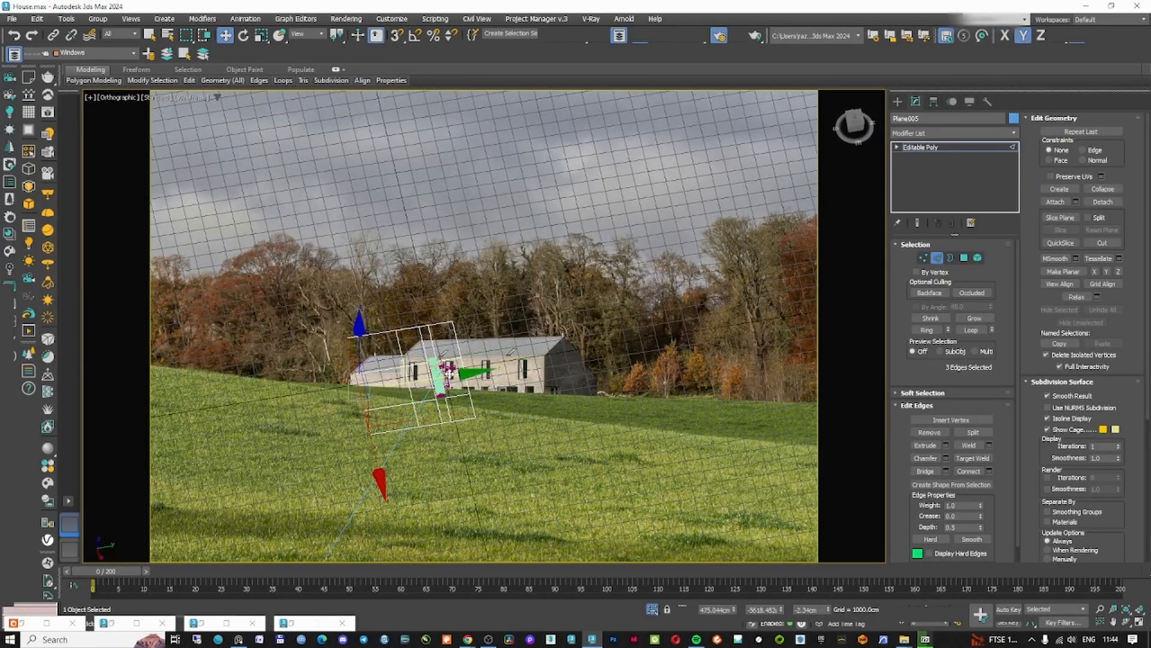
- Adjust the height of the extended front edges against the field in the camera view
key(c)
right_click(442, 376)
click(459, 388)
key(F3)
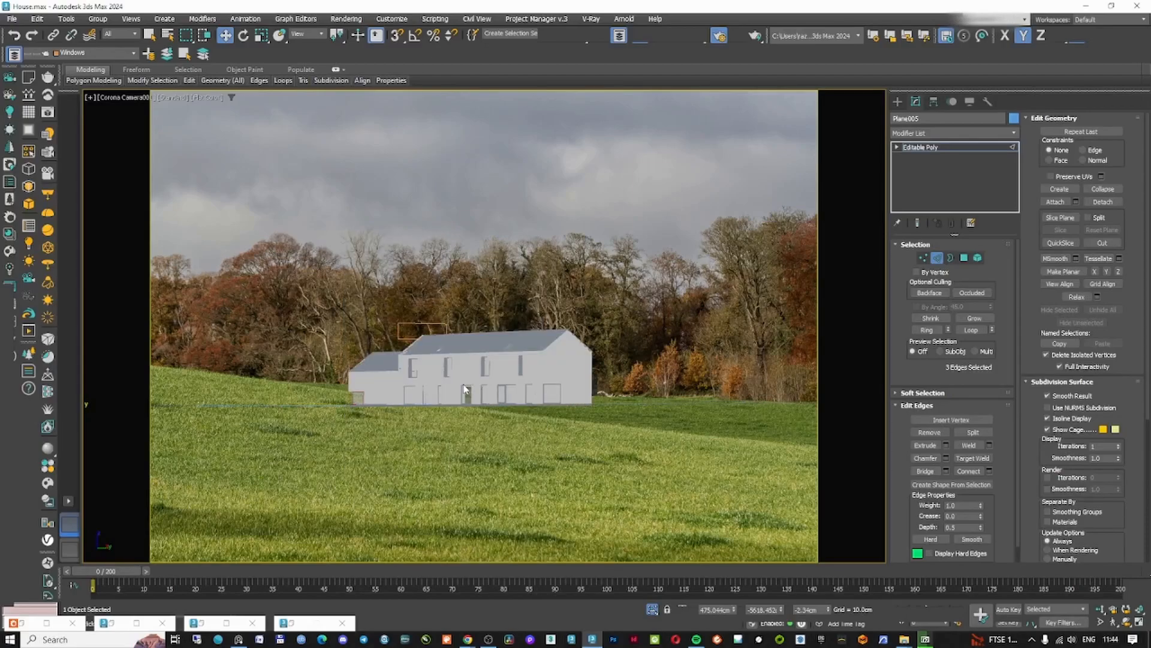
key(p)
alt+middle_drag(466, 389, 471, 357)
key(c)
drag(274, 338, 275, 346)
key(F3)
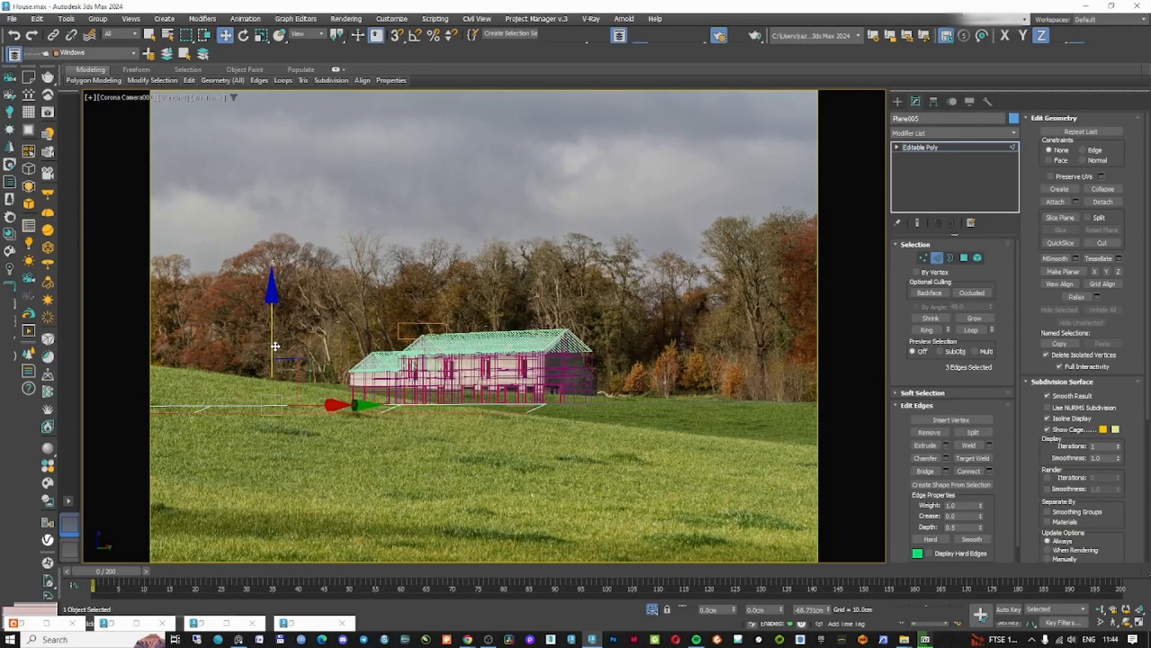
- Raise the front-left ground vertex and lower the front-right one in the camera view to follow the hill's slope
key(1)
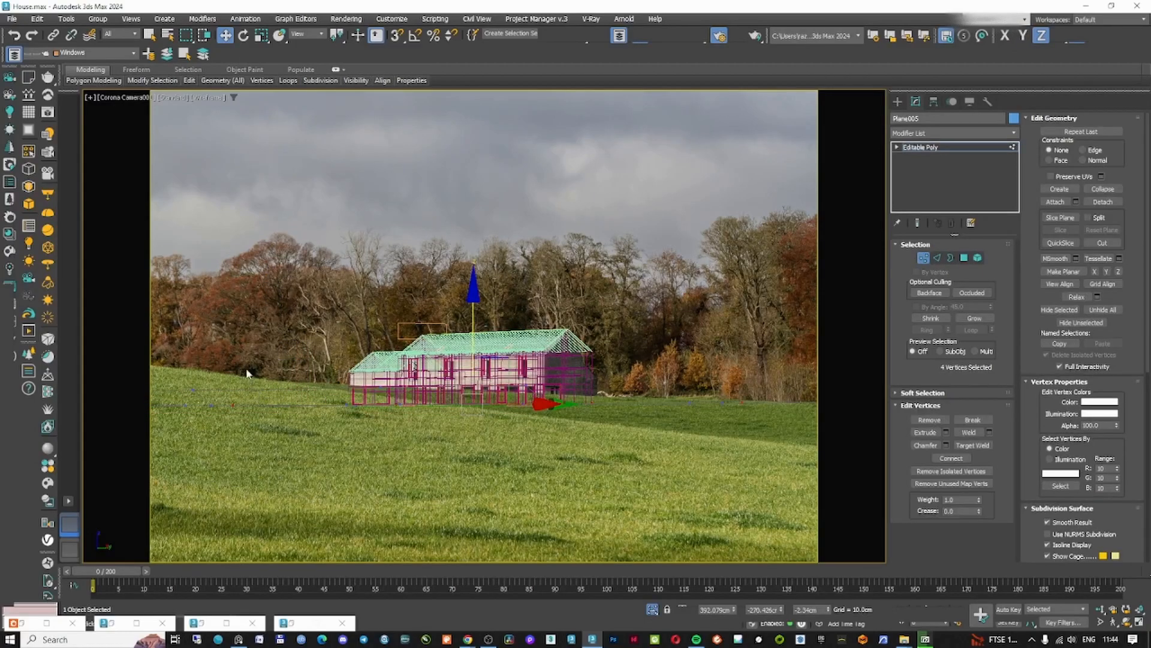
drag(250, 378, 205, 354)
key(F3)
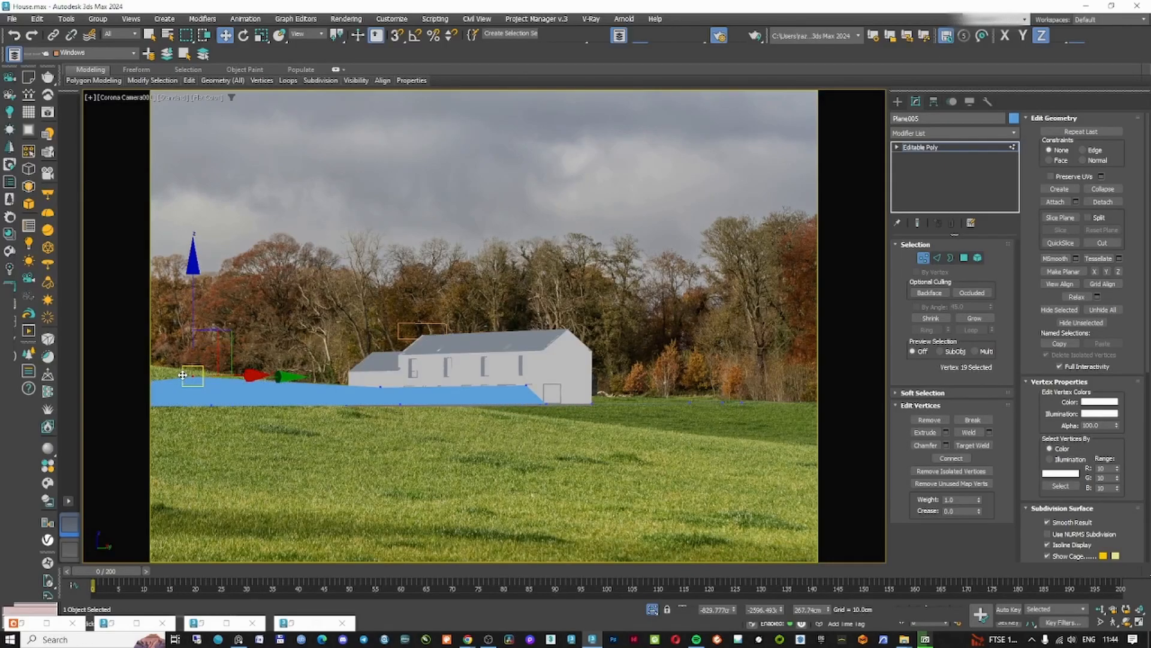
click(527, 384)
drag(528, 312, 529, 321)
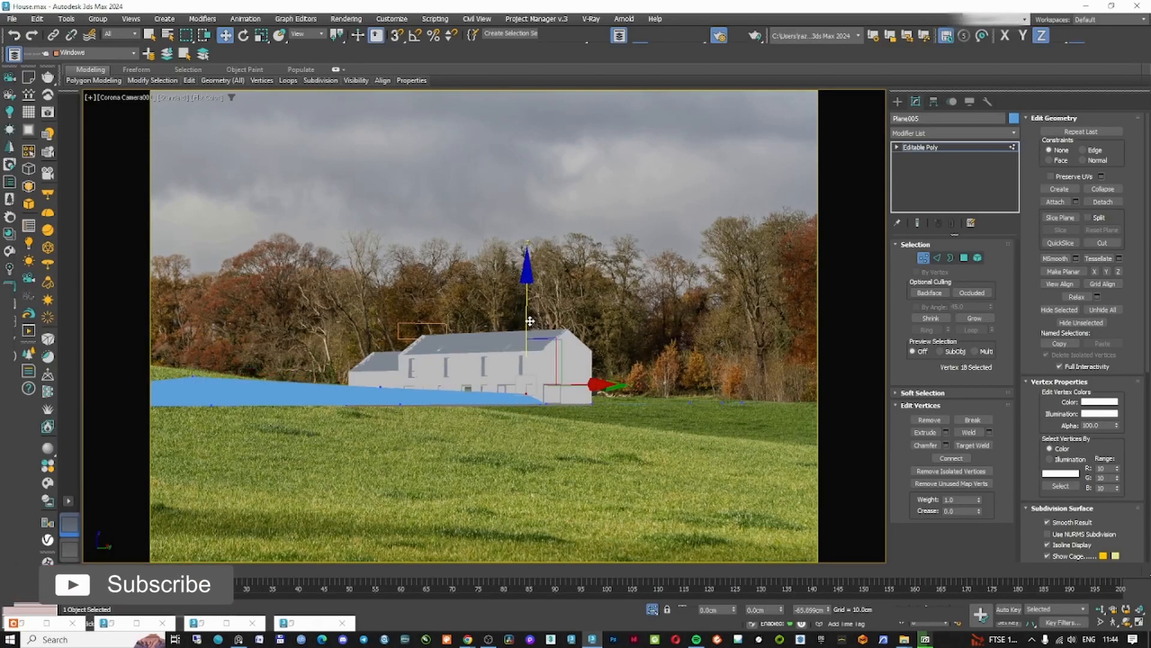
- Shift a row of three ground edges in front of the house about 598 cm along Y toward it
key(t)
mouse_move(524, 342)
alt+middle_down()
mouse_move(581, 516)
mouse_move(456, 360)
mouse_move(393, 328)
mouse_move(523, 340)
alt+middle_up()
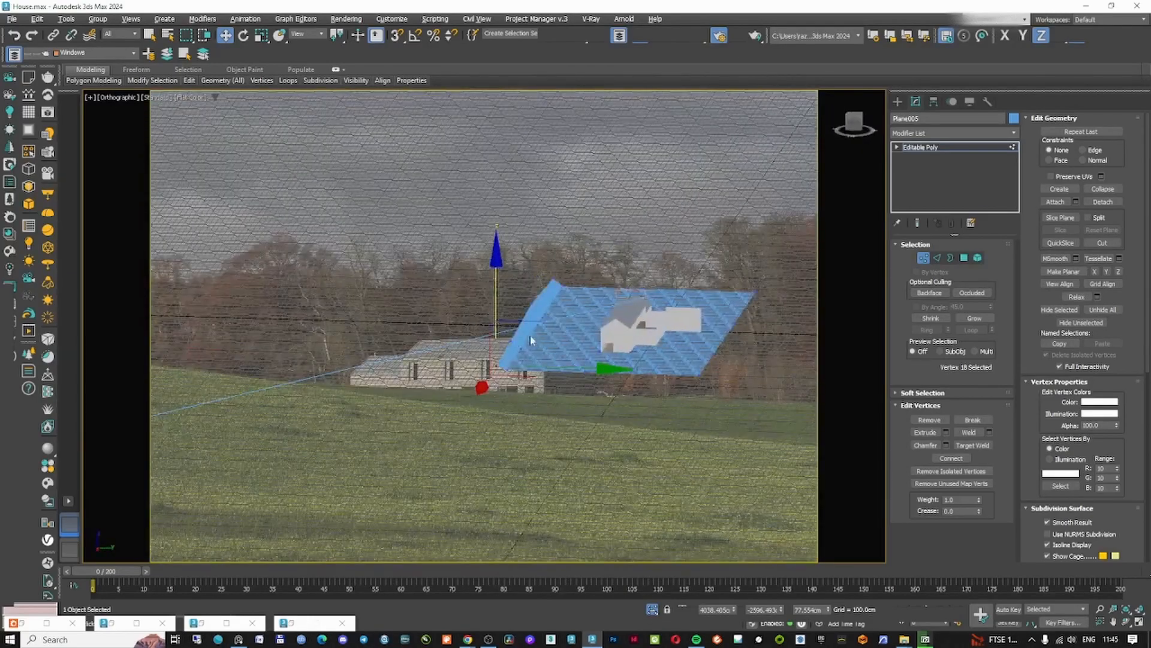
key(F3)
key(2)
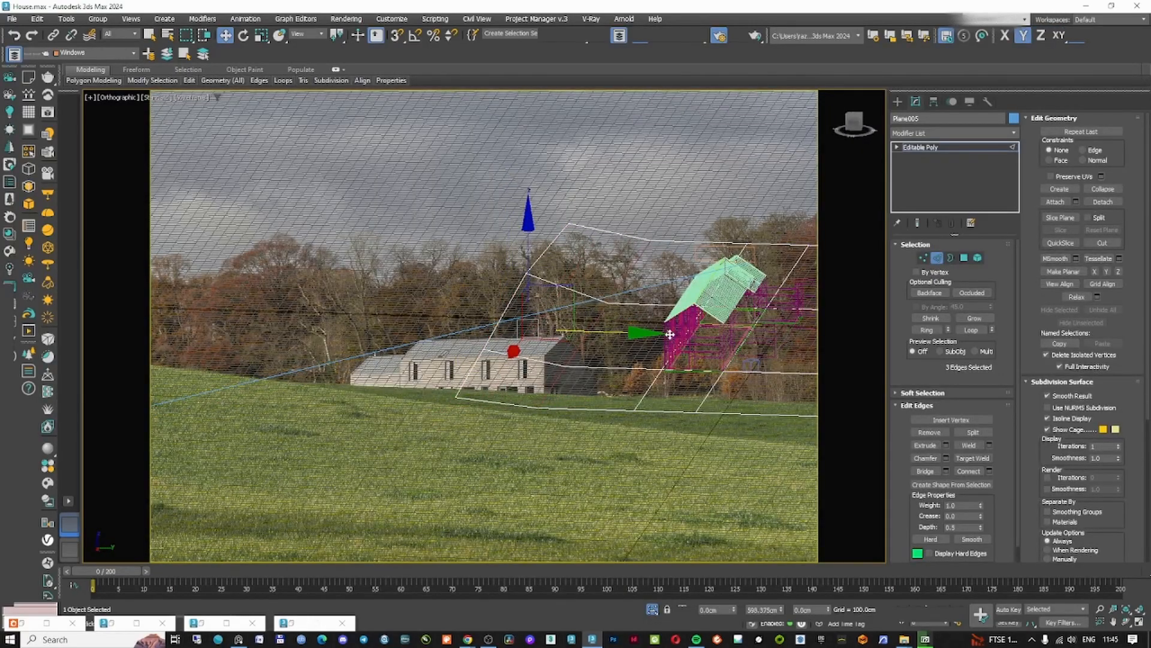
alt+middle_drag(684, 335, 451, 328)
- Raise two ground vertices along the plane's outer side, beyond the low wing of the house
key(1)
mouse_move(451, 328)
alt+middle_down()
mouse_move(477, 334)
mouse_move(440, 327)
alt+middle_up()
click(415, 335)
key(ctrl+a)
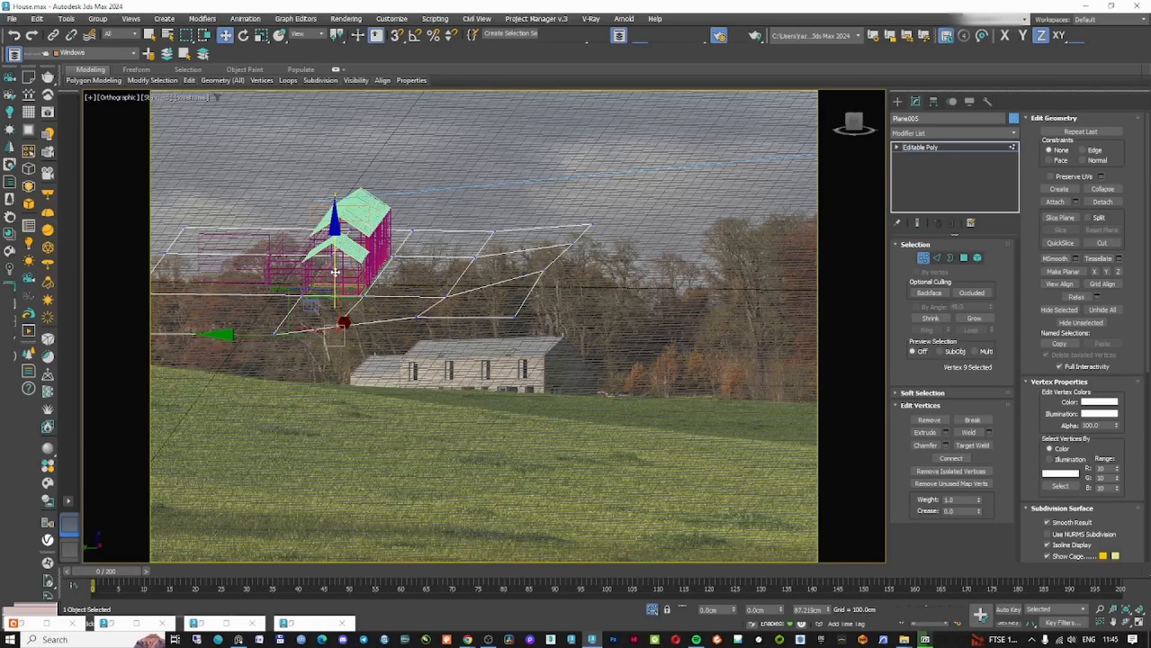
drag(335, 273, 335, 259)
middle_drag(335, 259, 561, 254)
click(499, 327)
drag(497, 275, 497, 261)
scroll(497, 261, down, 5)
alt+middle_drag(497, 264, 435, 314)
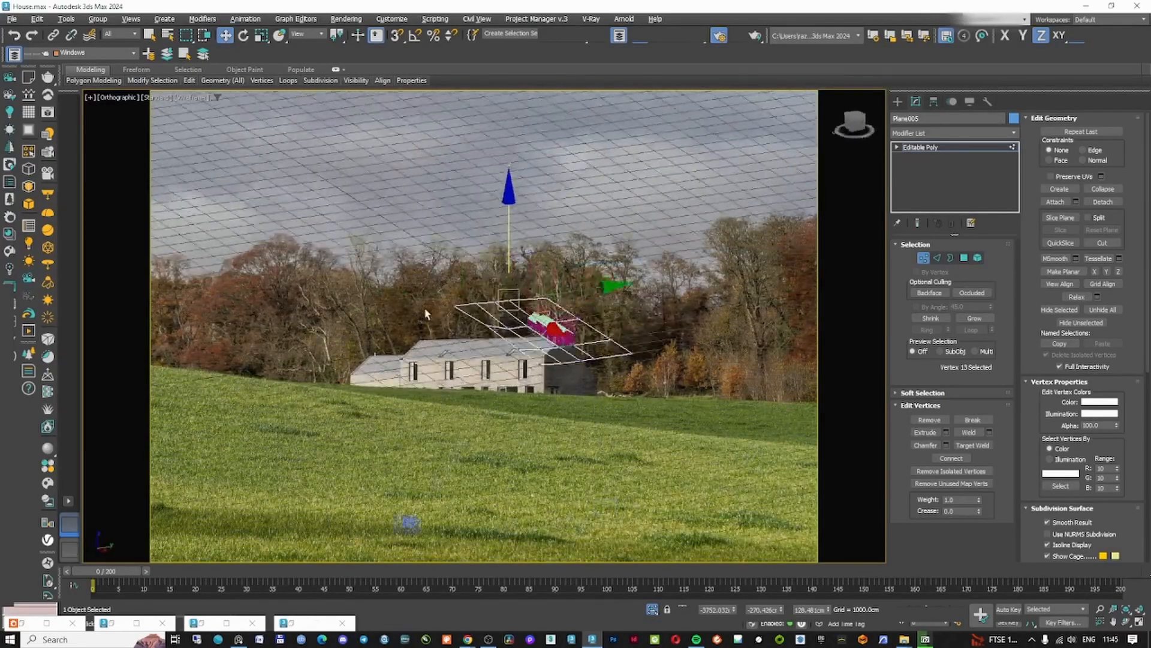
- Compare the ground with the photo through the camera and raise two further vertices to continue the slope
key(c)
key(F3)
key(F3)
key(F3)
key(t)
alt+middle_drag(427, 310, 544, 258)
scroll(544, 257, down, 2)
drag(557, 214, 557, 206)
scroll(412, 257, up, 4)
alt+middle_drag(412, 258, 447, 277)
click(432, 252)
drag(431, 199, 432, 187)
- Raise two more neighbouring ground vertices along Z and return to the camera view
middle_drag(697, 247, 583, 291)
click(630, 287)
drag(630, 241, 630, 227)
alt+middle_drag(664, 240, 618, 329)
click(574, 295)
drag(575, 233, 575, 221)
middle_drag(673, 258, 603, 271)
click(736, 267)
key(F3)
key(c)
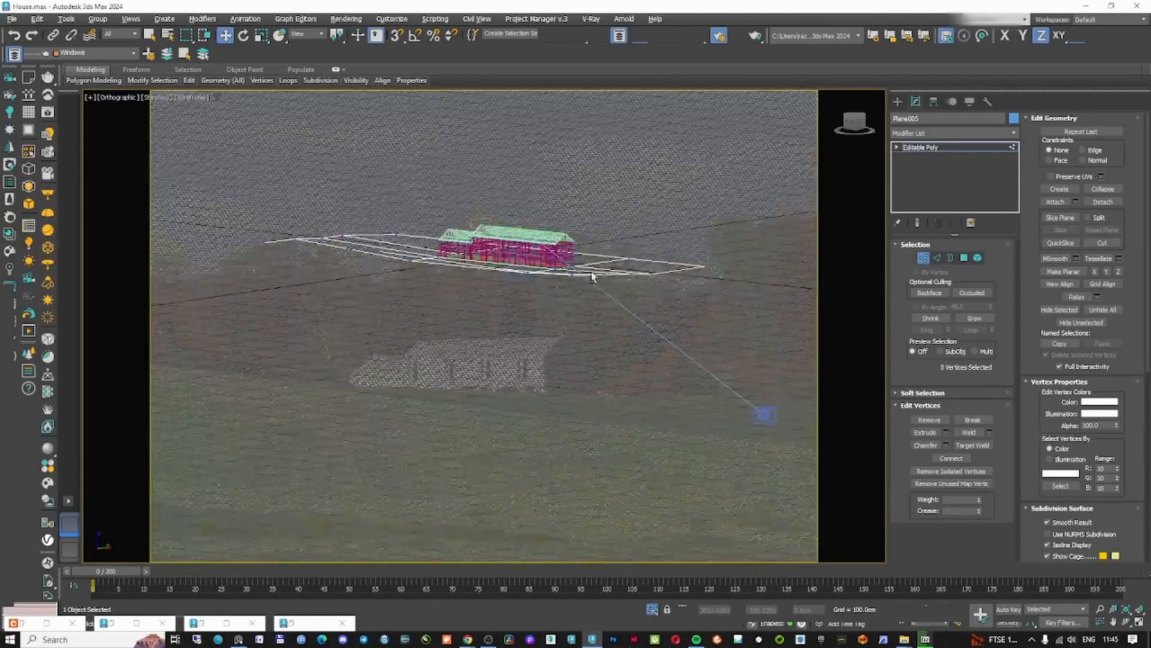
- Fine-tune the height of the ground vertex beyond the house's gable end to match the field line
key(F3)
key(F3)
click(528, 379)
click(610, 390)
click(732, 378)
key(F3)
click(689, 398)
drag(690, 329, 691, 331)
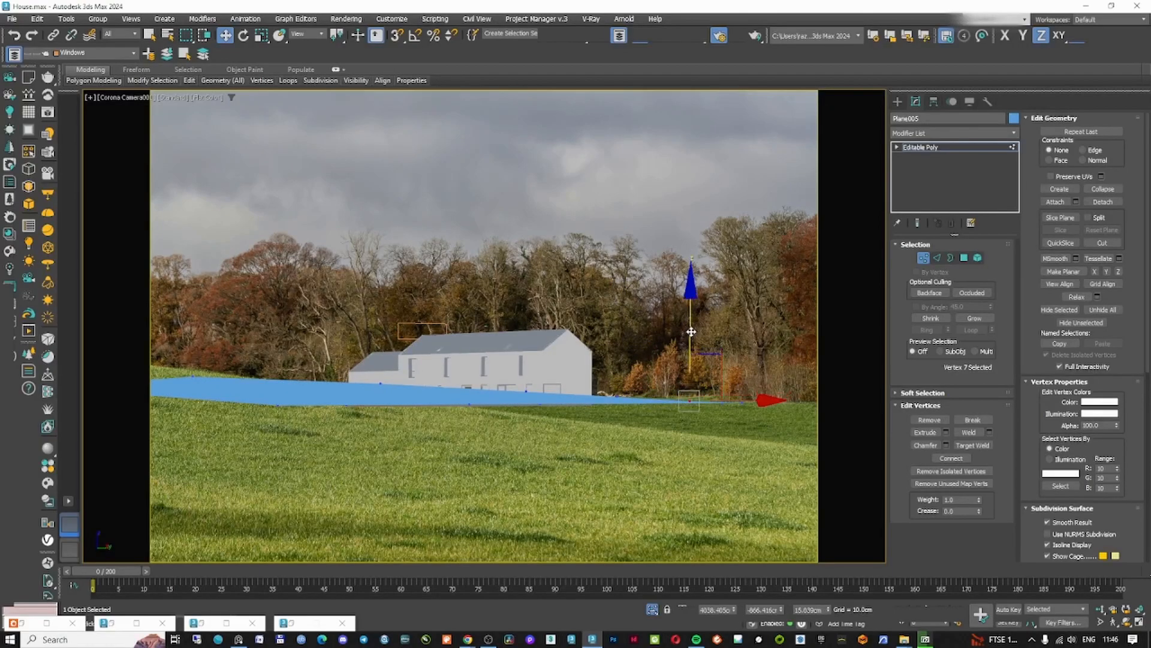
- Select the four border edges on the gable side and extend them outward to an X position of about 4927 cm
click(938, 258)
key(F3)
click(658, 396)
key(t)
double_click(638, 420)
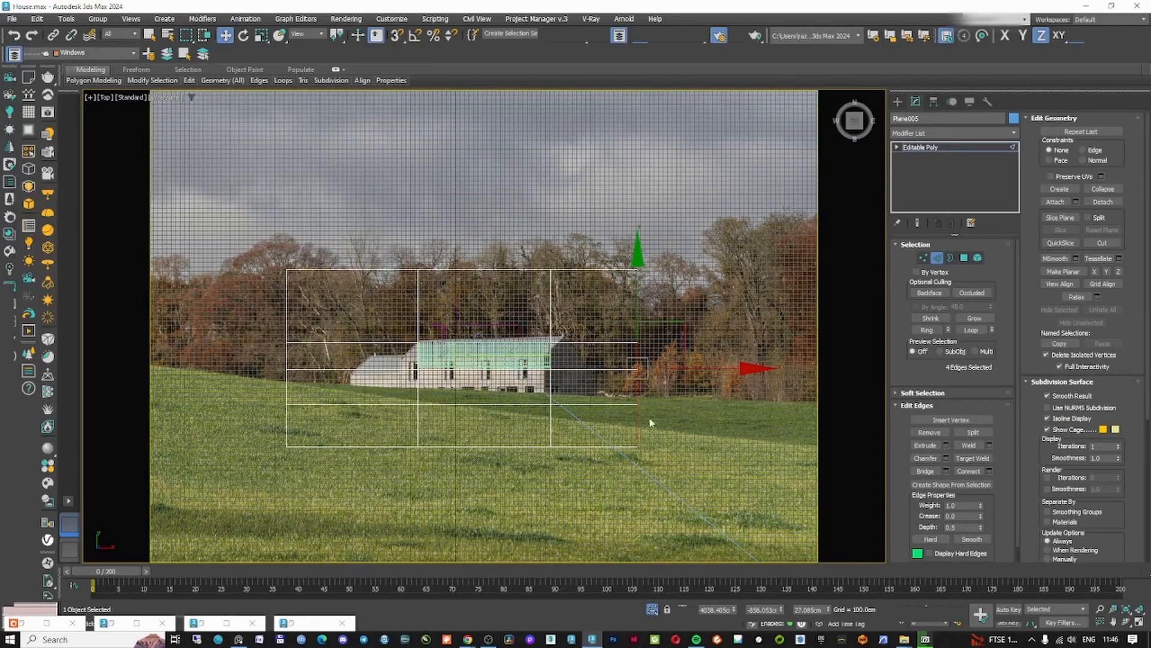
key(c)
key(F5)
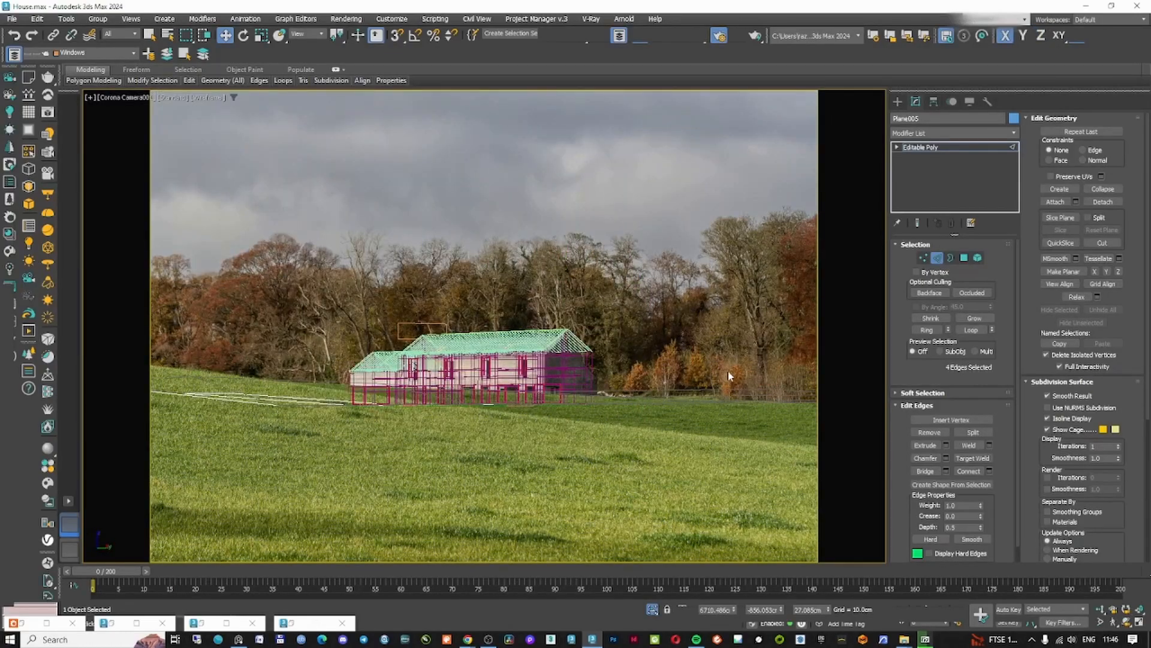
key(t)
key(c)
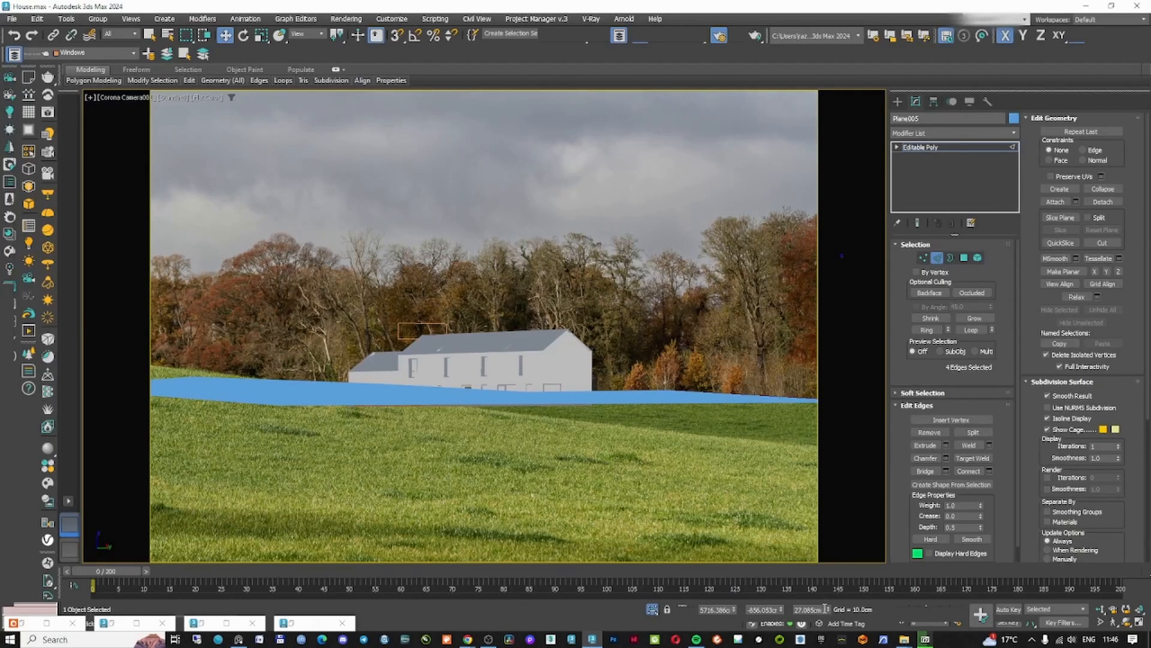
drag(719, 519, 720, 114)
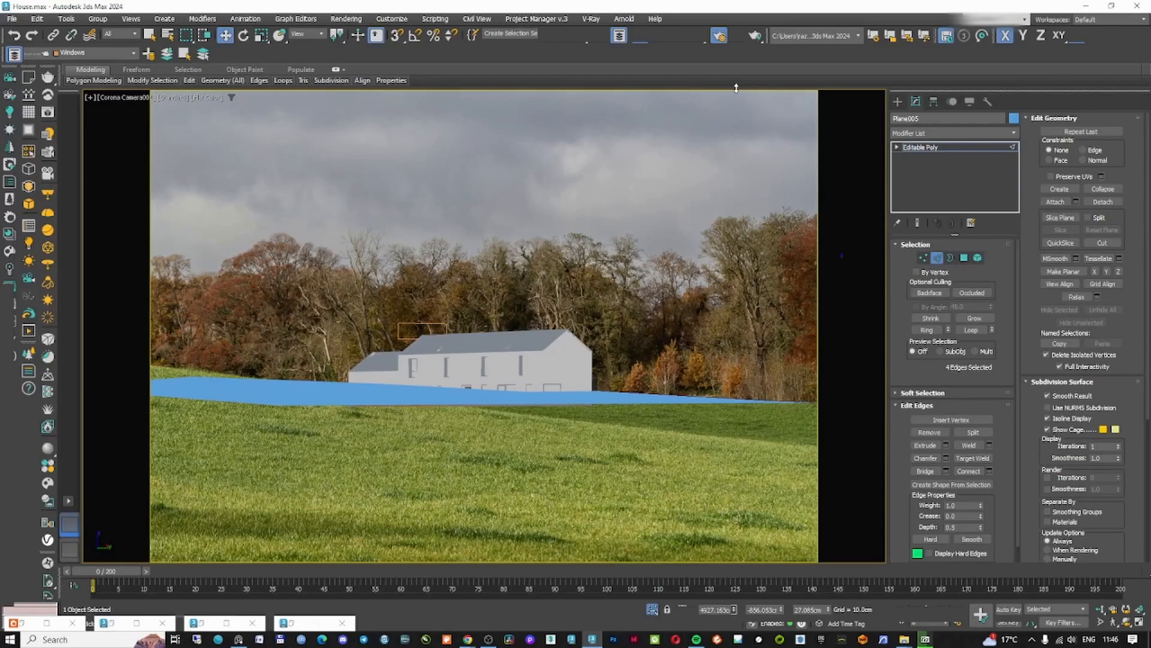
- Stretch the gable-side border farther outward and extrude the five front edges twice toward the camera
key(t)
alt+middle_drag(703, 157, 655, 231)
drag(631, 258, 805, 286)
alt+middle_drag(805, 287, 595, 248)
double_click(626, 256)
shift+drag(625, 213, 591, 212)
shift+drag(560, 171, 354, 204)
key(c)
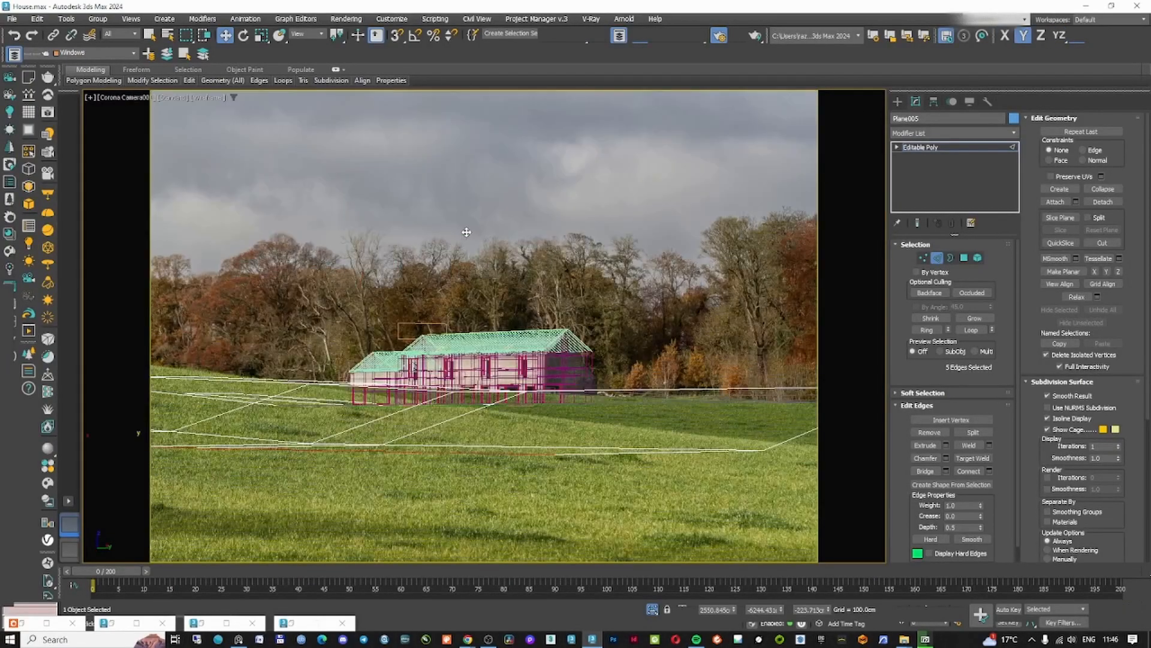
key(F3)
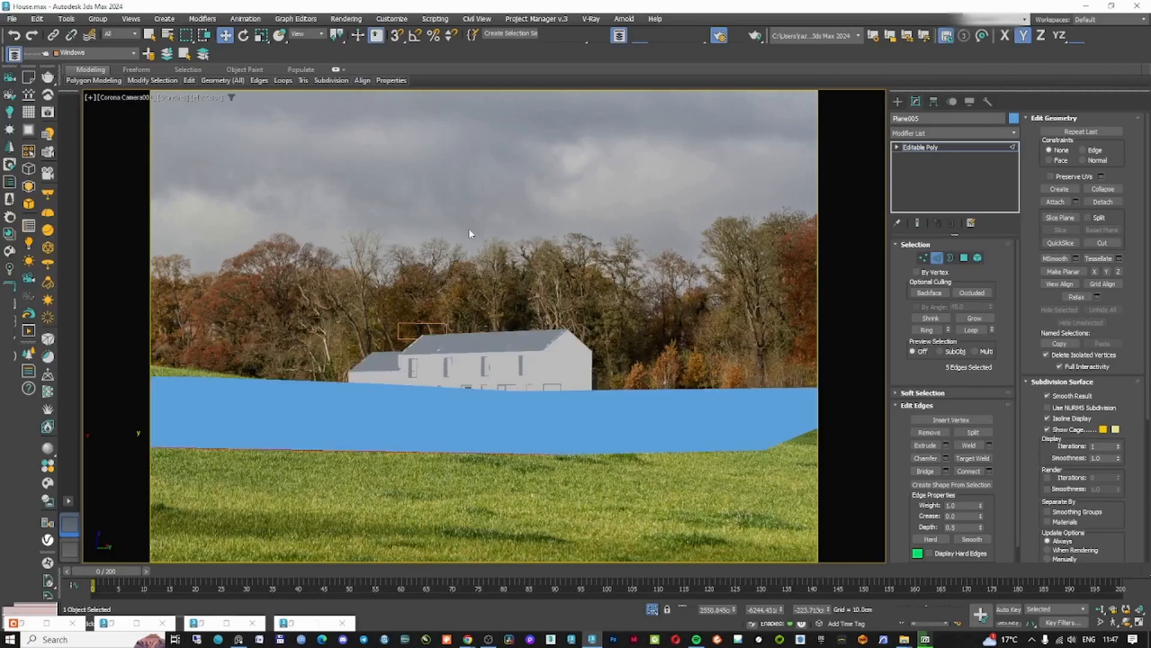
- Extend the five front edges farther toward the camera to about Y -10191 cm and raise them to about Z 331 cm
key(t)
key(F3)
scroll(469, 229, down, 4)
mouse_move(468, 229)
alt+middle_down()
mouse_move(414, 198)
mouse_move(387, 165)
alt+middle_up()
alt+middle_drag(549, 270, 486, 269)
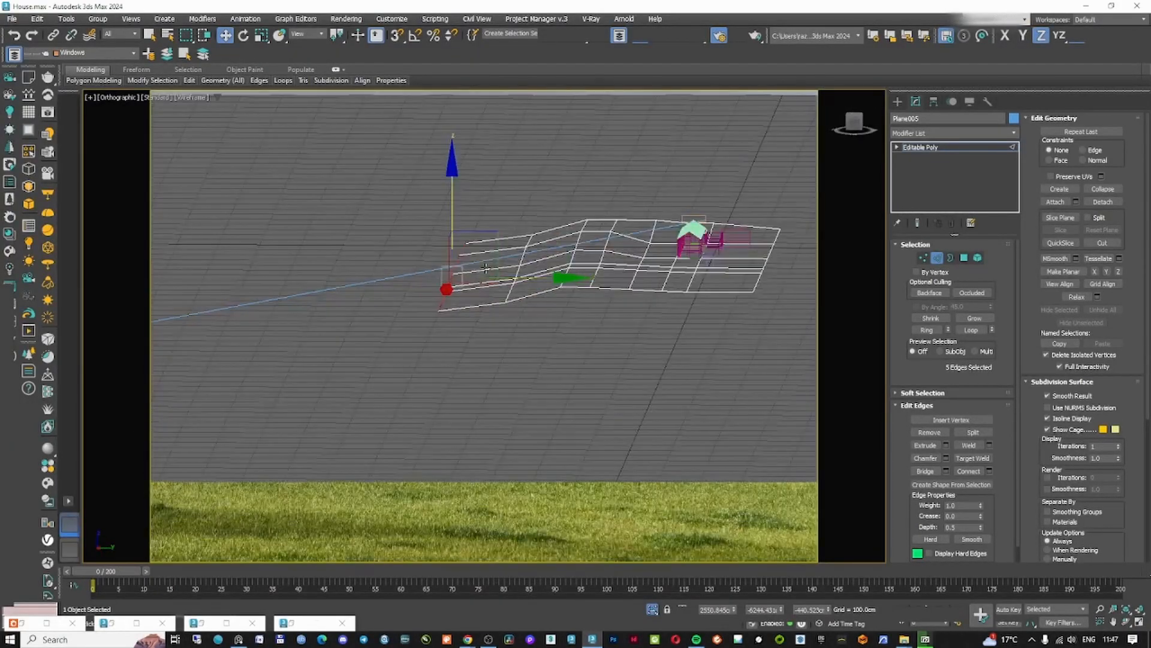
drag(517, 280, 372, 259)
key(c)
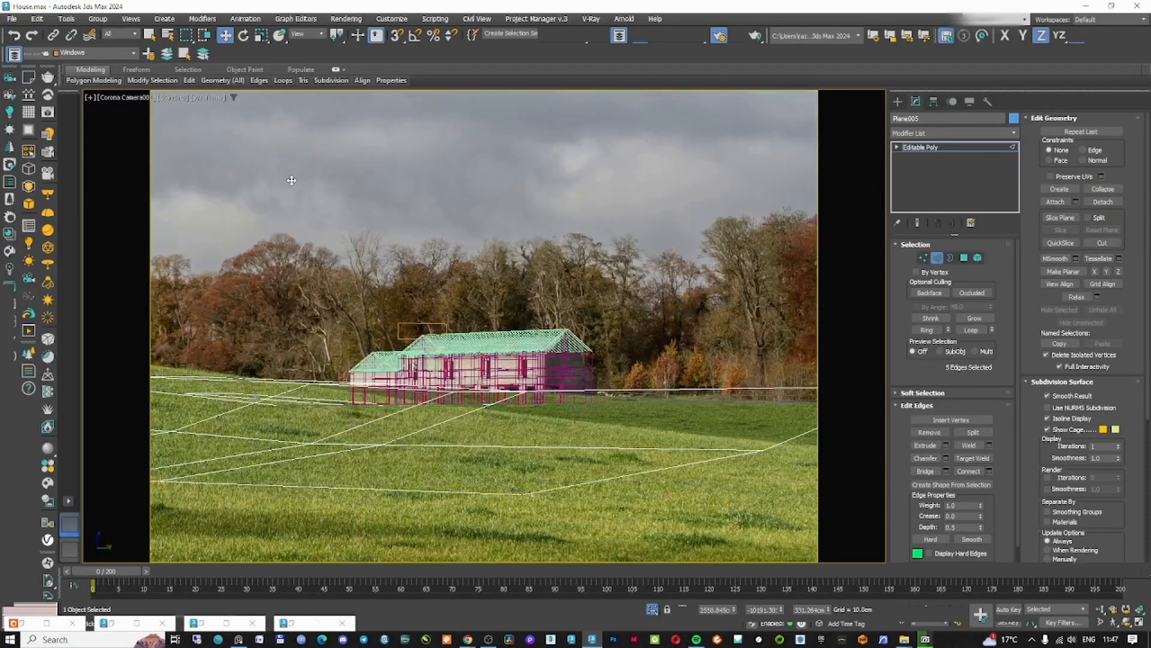
key(F3)
key(F3)
- Enable soft selection for the ground mesh's vertices with a falloff of about 1962 cm
key(t)
scroll(507, 265, up, 3)
alt+middle_drag(507, 265, 543, 233)
alt+middle_drag(669, 233, 516, 242)
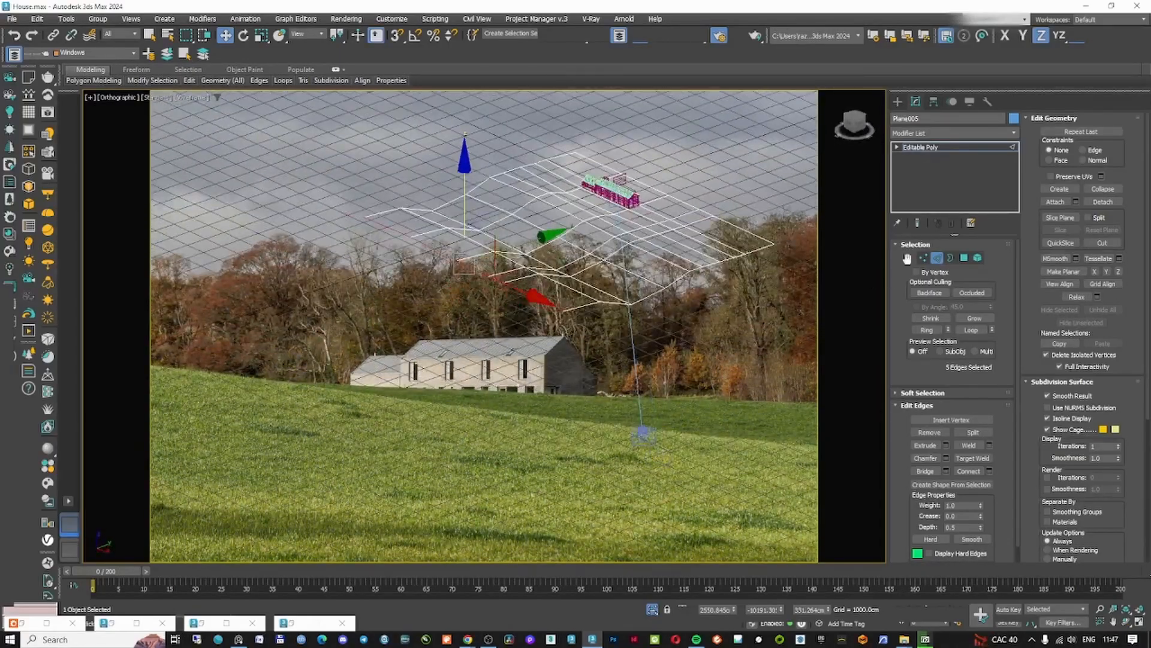
click(924, 257)
click(1047, 131)
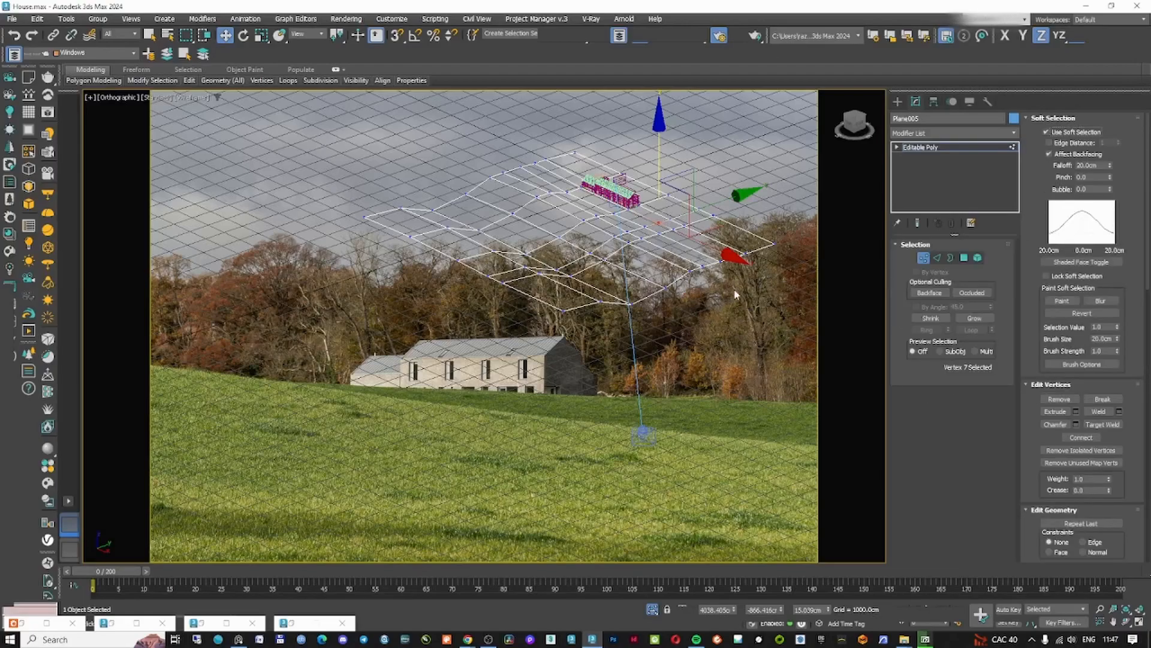
drag(1109, 165, 1102, 86)
drag(1074, 389, 726, 315)
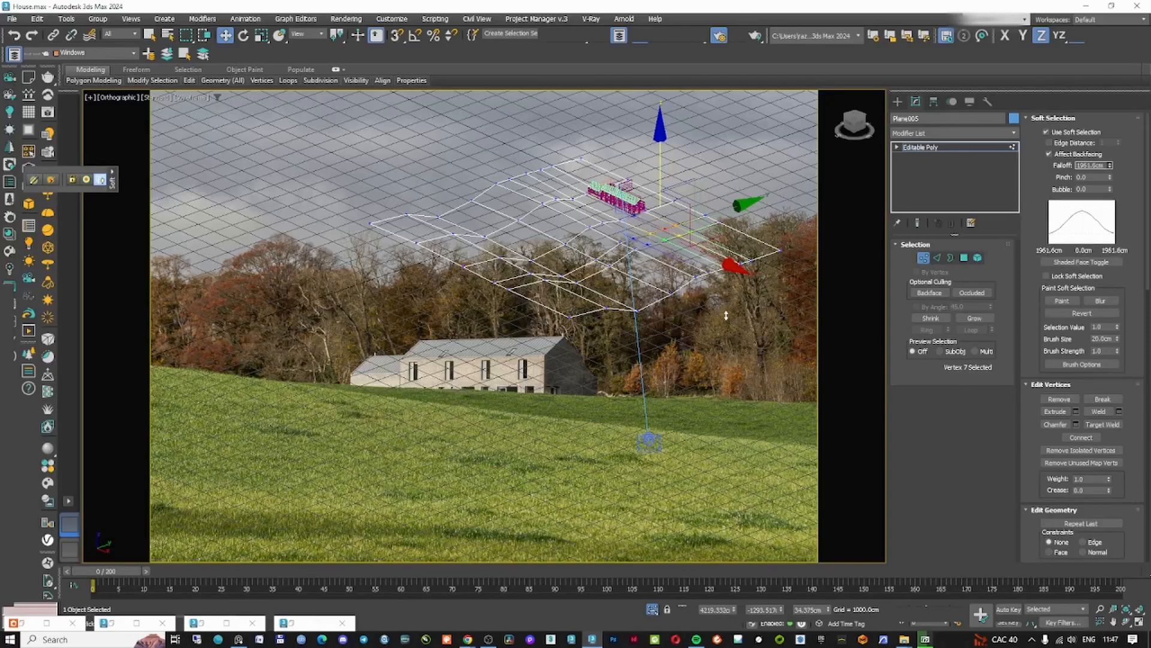
- Increase the soft selection falloff to about 7400 cm and lower a foreground vertex near the camera
alt+middle_drag(571, 301, 541, 314)
scroll(541, 314, up, 3)
click(508, 339)
drag(1110, 165, 664, 270)
alt+middle_drag(664, 270, 702, 207)
drag(547, 194, 549, 225)
key(p)
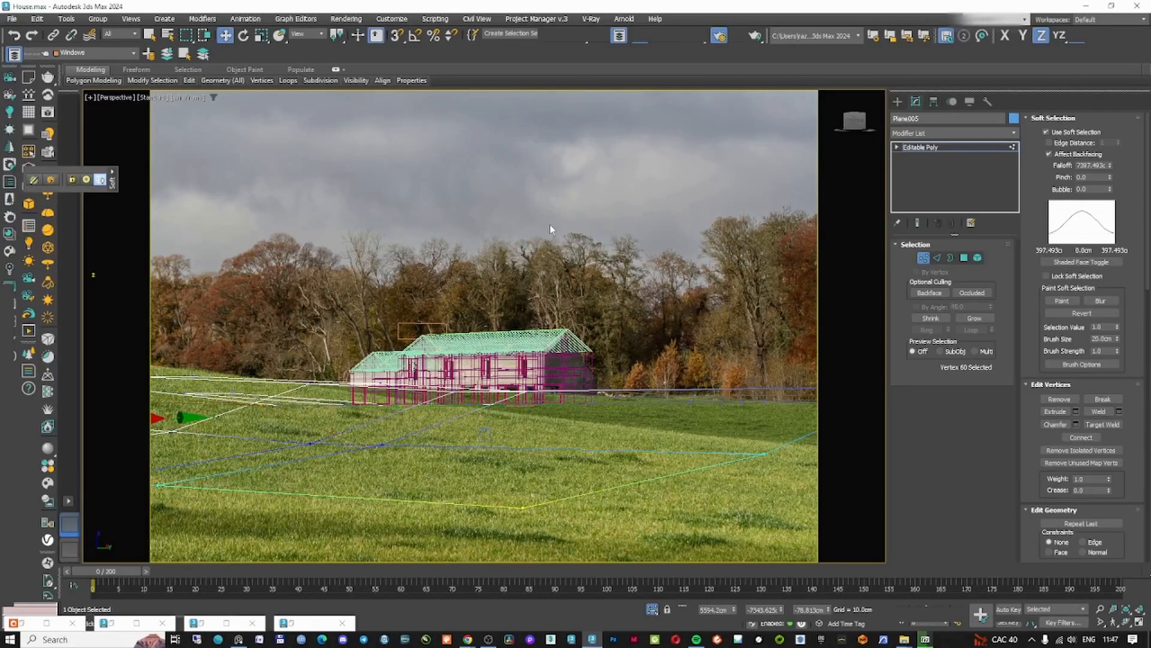
- Apply a TurboSmooth modifier to the ground mesh and show it shaded with edges in the camera view
key(t)
alt+middle_drag(537, 294, 533, 163)
scroll(533, 164, up, 4)
mouse_move(593, 293)
alt+middle_down()
mouse_move(586, 280)
mouse_move(596, 284)
alt+middle_up()
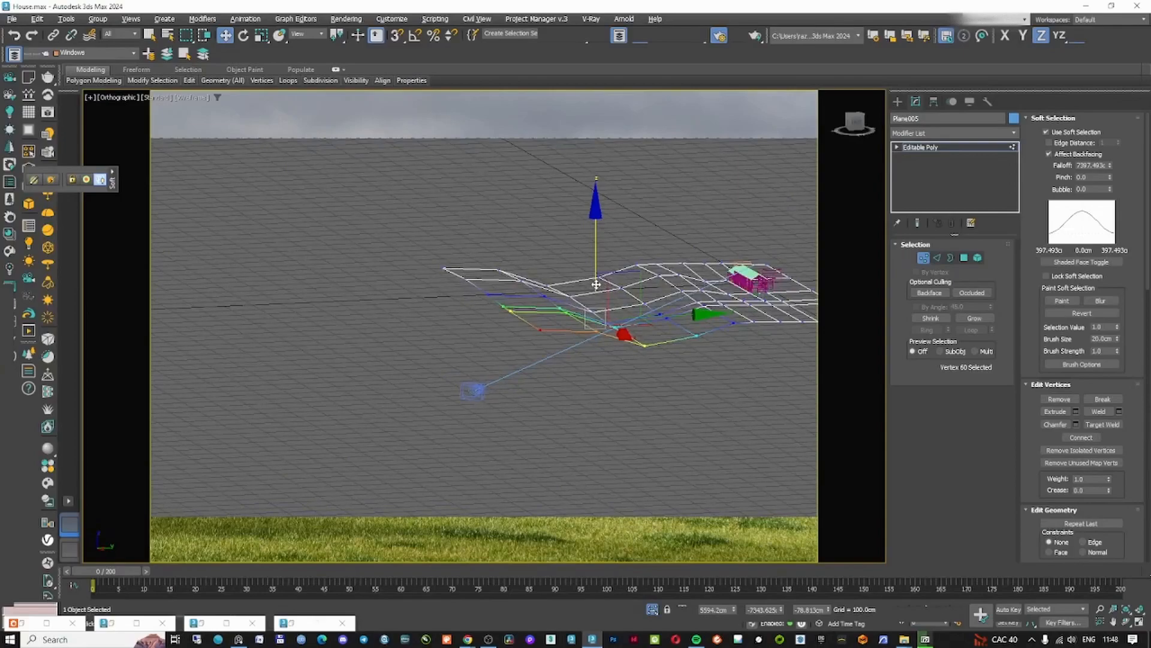
click(922, 259)
click(939, 134)
text(tu)
key(Return)
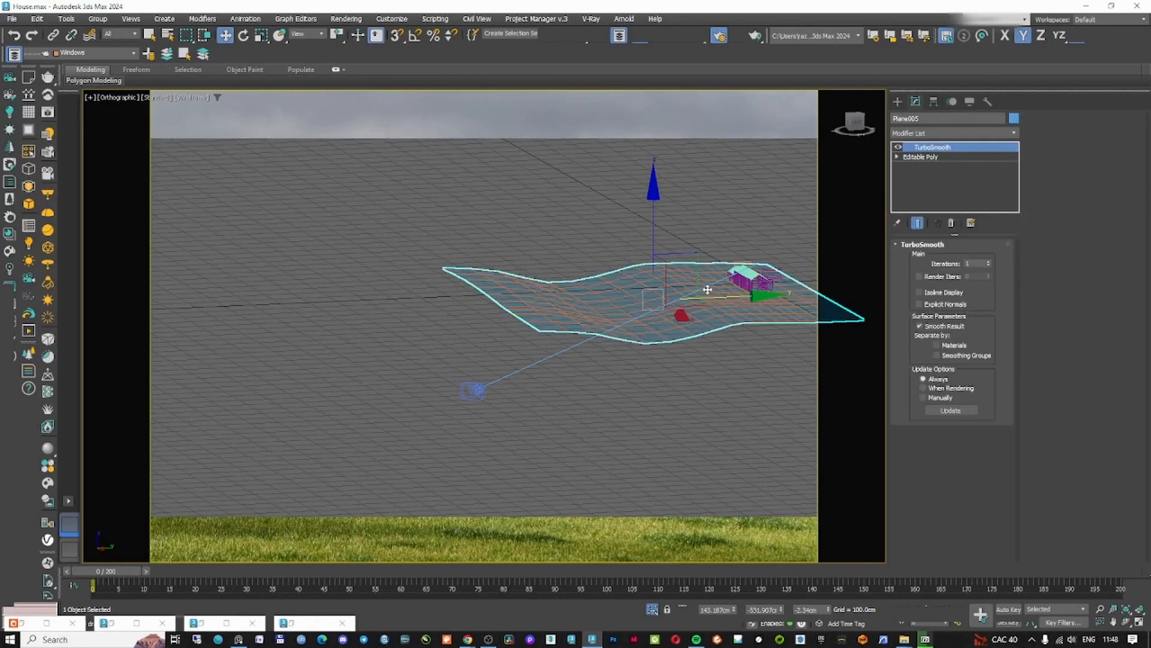
key(c)
key(F3)
key(F4)
- Turn off soft selection and extend the nine side edges of the ground mesh outward along X to about 18767 cm
click(897, 157)
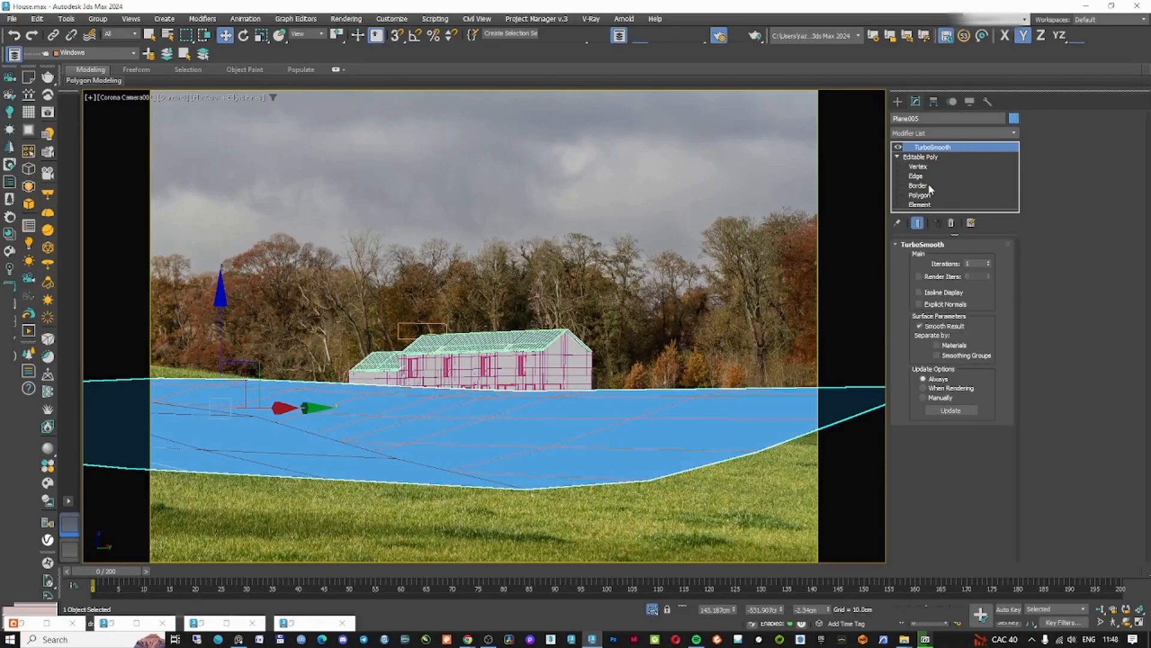
click(917, 176)
key(t)
scroll(729, 390, down, 3)
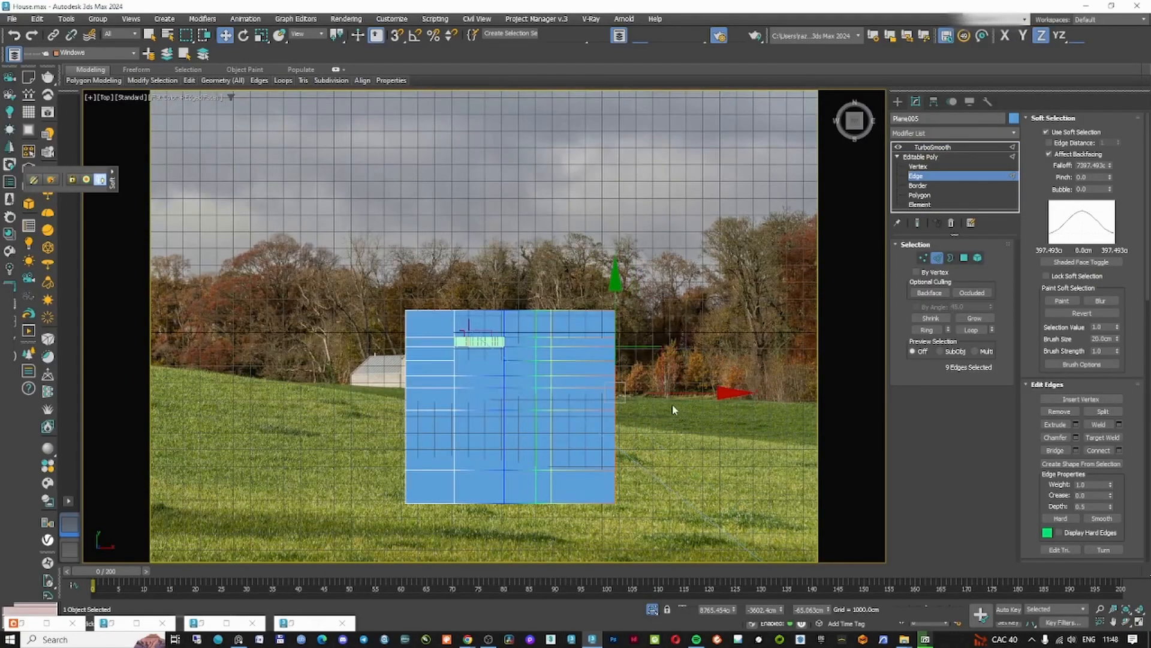
key(F3)
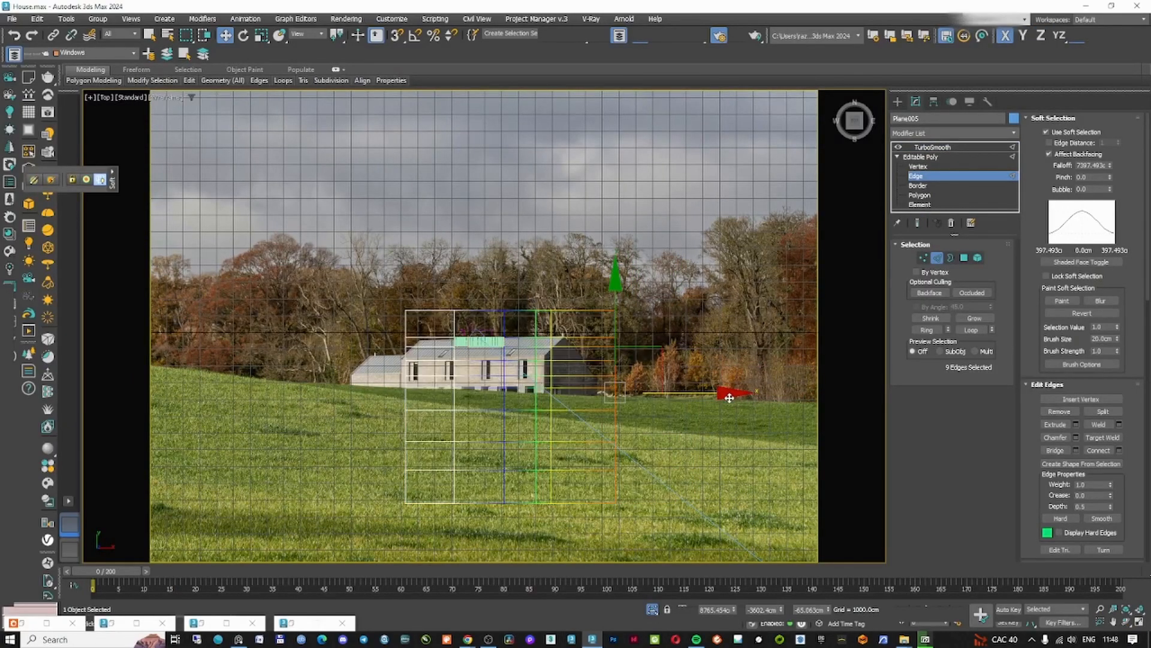
drag(748, 394, 778, 396)
click(1046, 132)
middle_drag(778, 396, 521, 388)
drag(612, 386, 712, 392)
- Lower the outer side edge row and the neighbouring edge loop to slope the ground down on that side
scroll(689, 384, down, 5)
alt+middle_drag(690, 383, 640, 328)
scroll(645, 346, up, 5)
alt+middle_drag(640, 327, 651, 308)
drag(645, 309, 645, 321)
alt+middle_drag(645, 324, 627, 366)
scroll(561, 372, up, 4)
double_click(532, 398)
drag(537, 307, 537, 323)
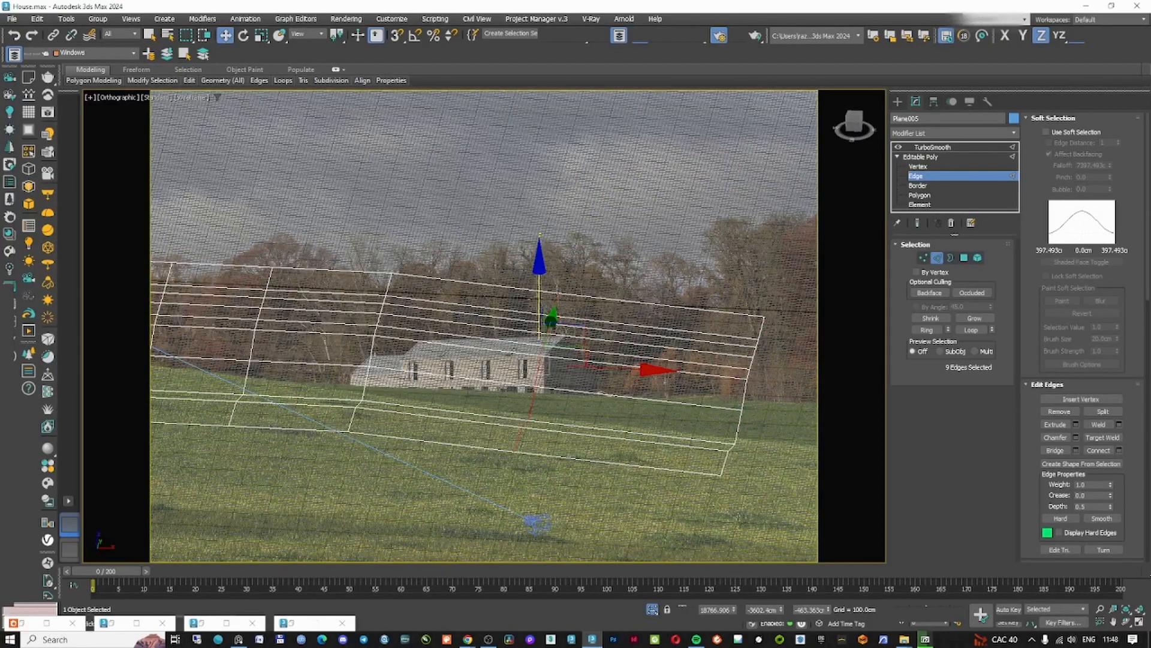
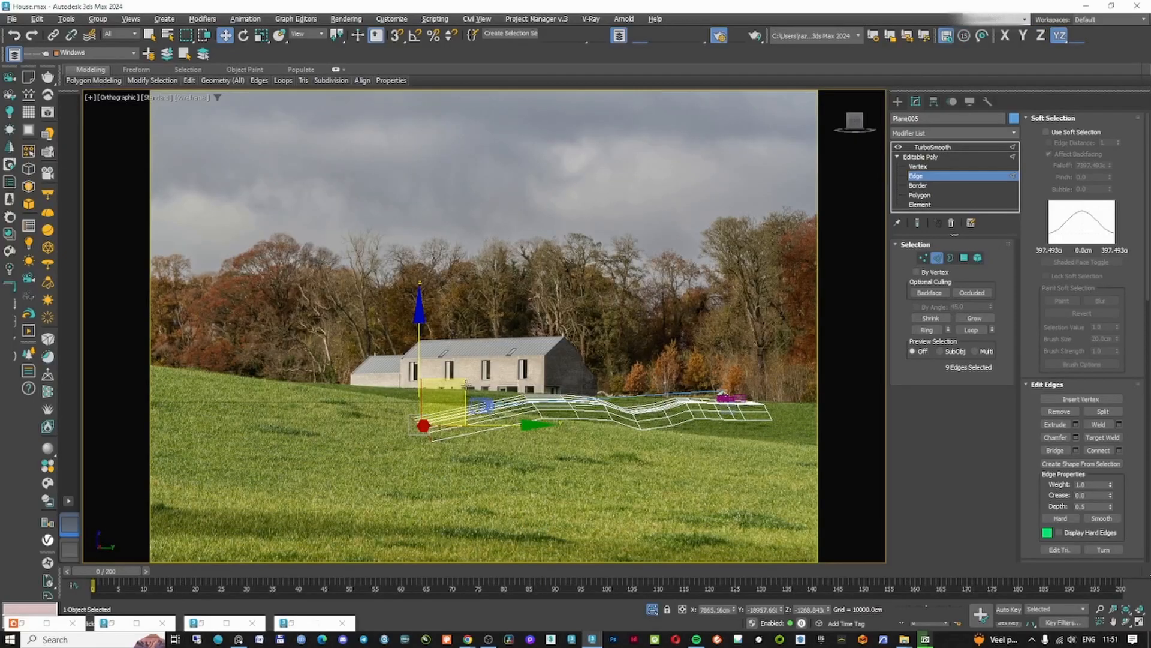
- Check the ground with TurboSmooth on in the camera view, and return to edge editing with the smoothing hidden
alt+middle_drag(431, 431, 432, 430)
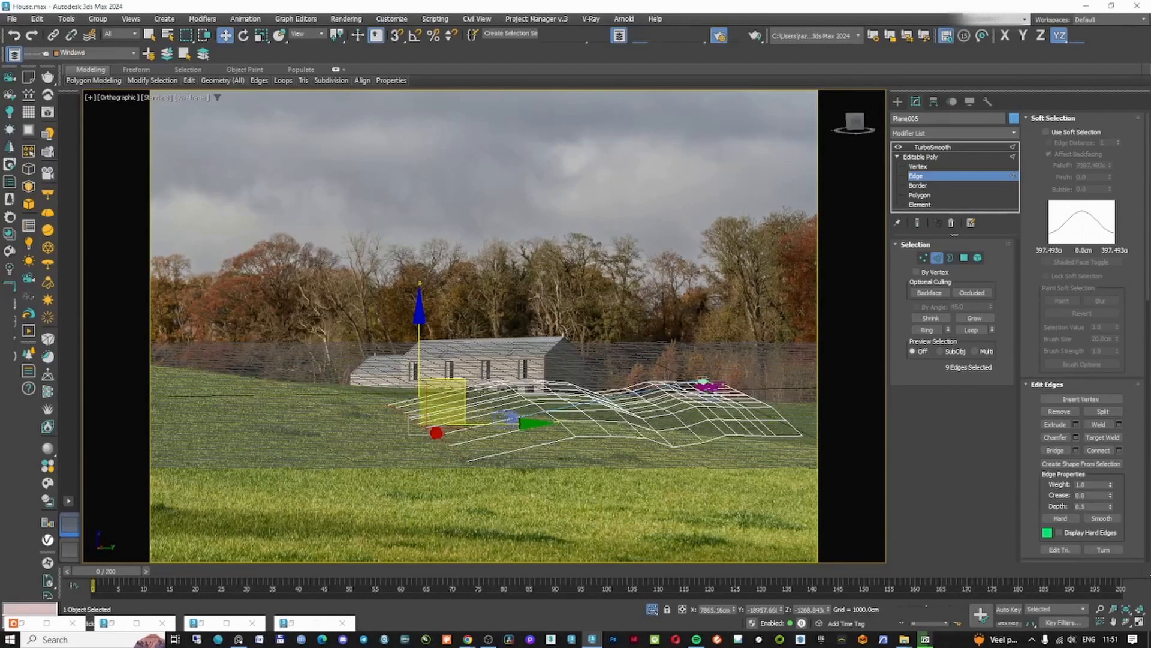
click(899, 148)
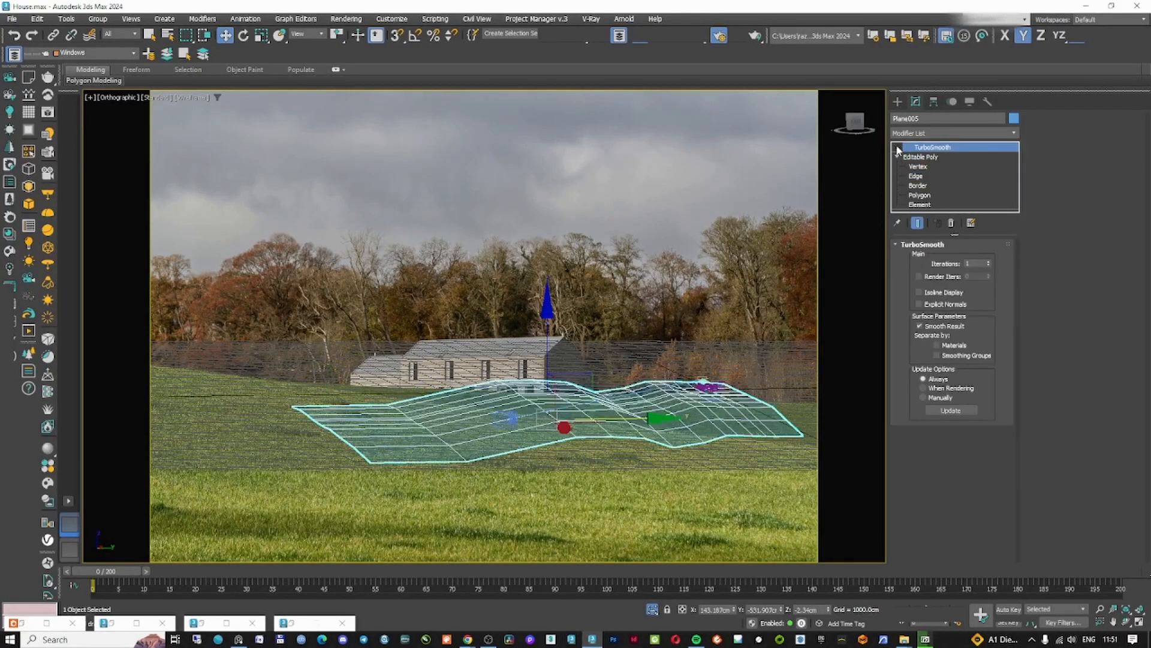
key(c)
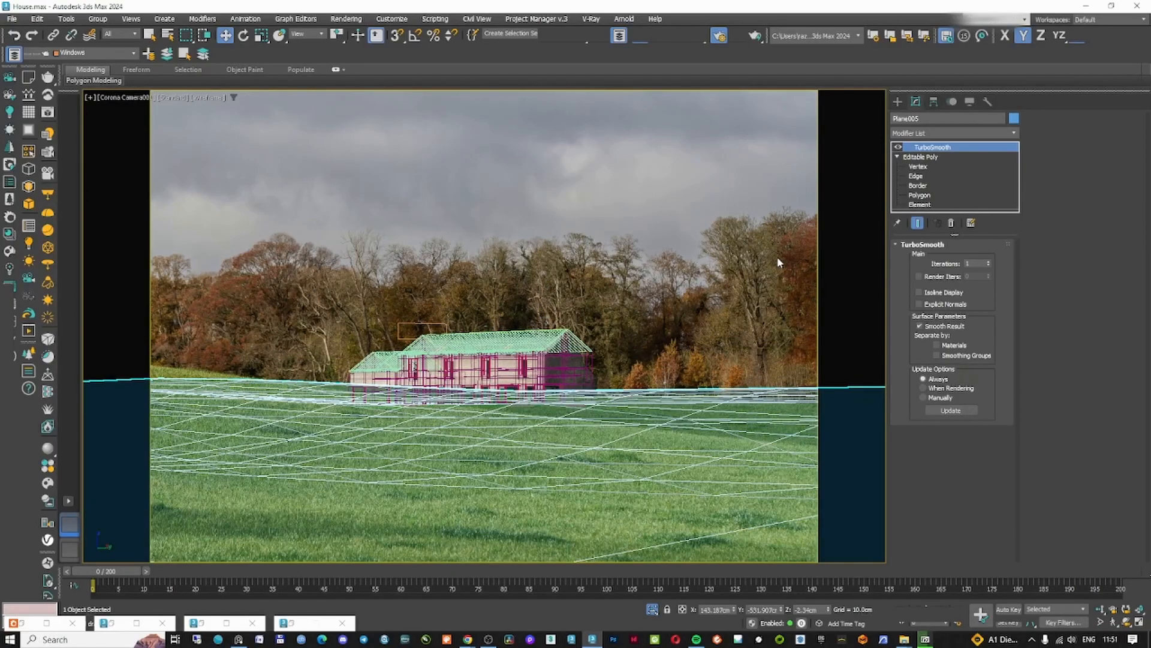
click(898, 147)
click(916, 176)
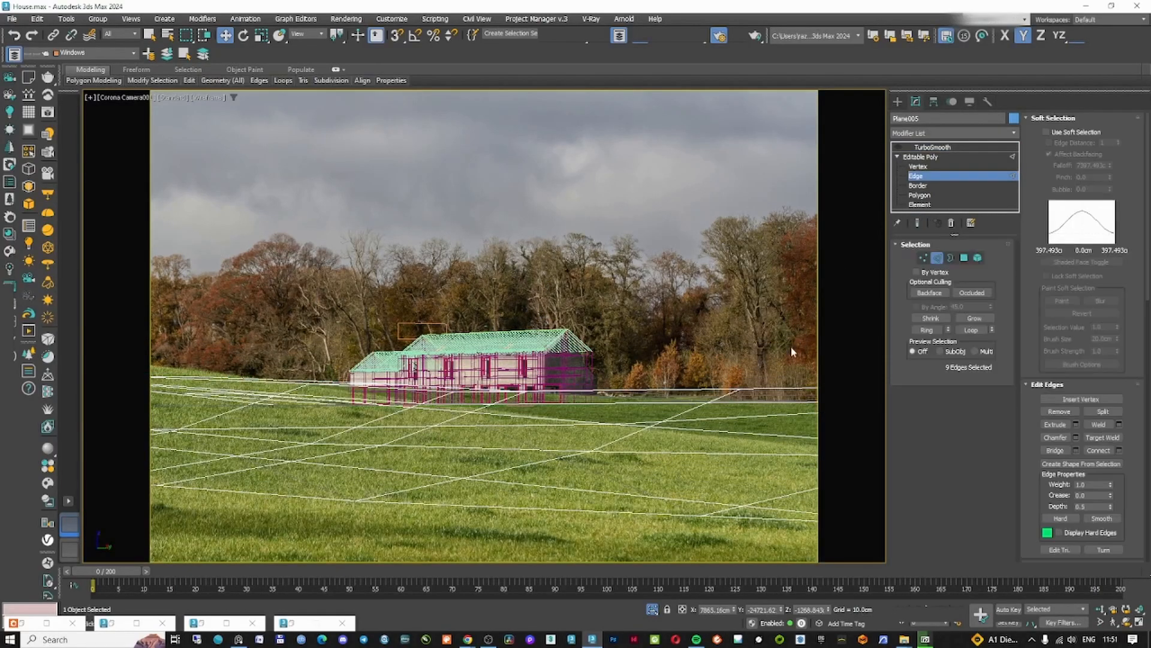
- Examine which ground edges and vertices form the horizon right of the house in the camera and orbited views
double_click(755, 390)
key(F3)
click(768, 389)
key(F3)
double_click(769, 390)
key(F3)
key(F3)
double_click(779, 390)
click(714, 390)
key(F3)
key(F3)
click(713, 390)
key(t)
scroll(640, 357, down, 5)
mouse_move(639, 357)
alt+middle_down()
mouse_move(602, 292)
mouse_move(672, 407)
alt+middle_up()
click(923, 258)
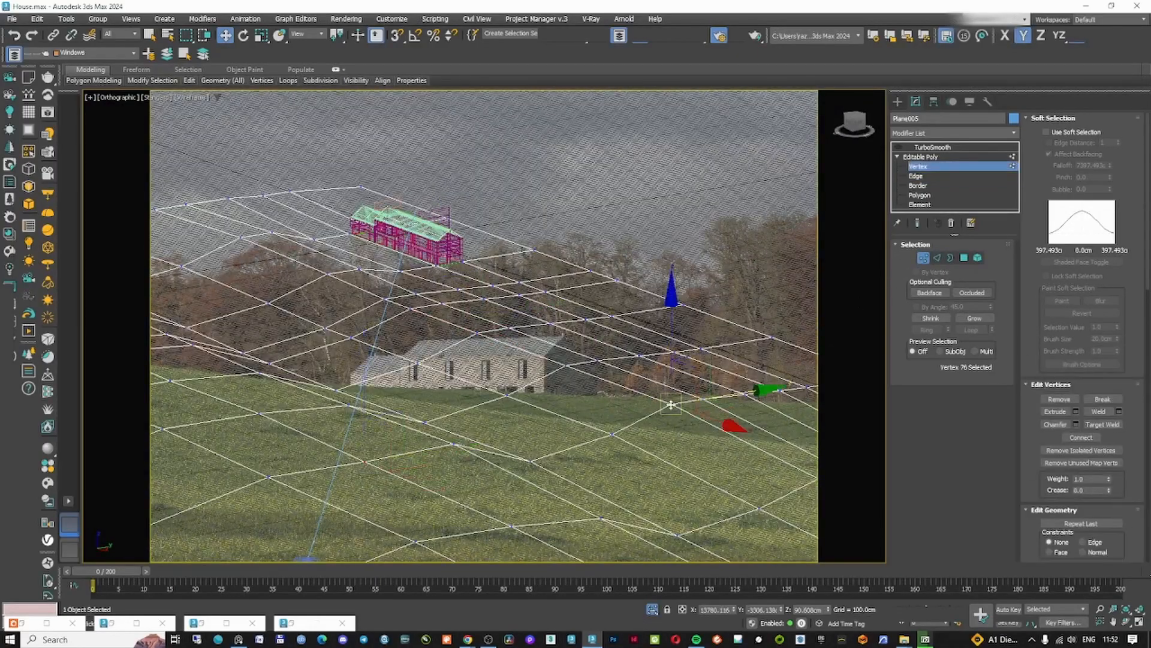
- Lower two horizon vertices right of the house in the camera view by about 71 cm and 89 cm
key(c)
click(741, 391)
drag(745, 312, 747, 324)
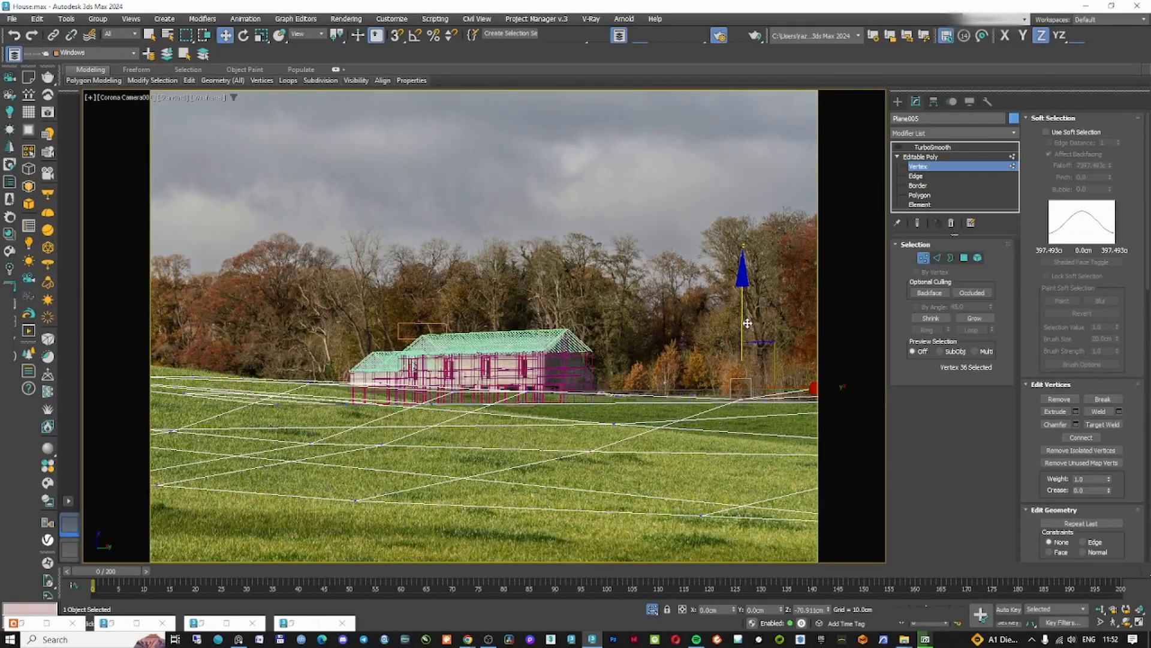
click(814, 391)
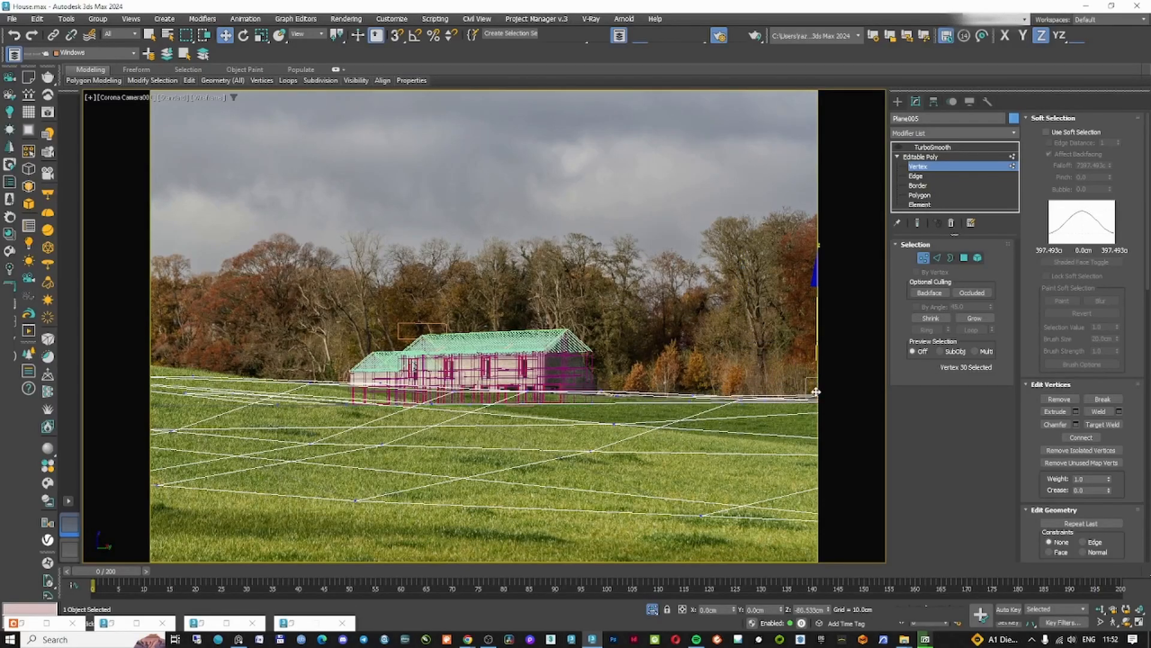
click(744, 391)
- Enable soft selection with a falloff of about 4734 cm and slightly lower a ground vertex on the far side of the house
key(t)
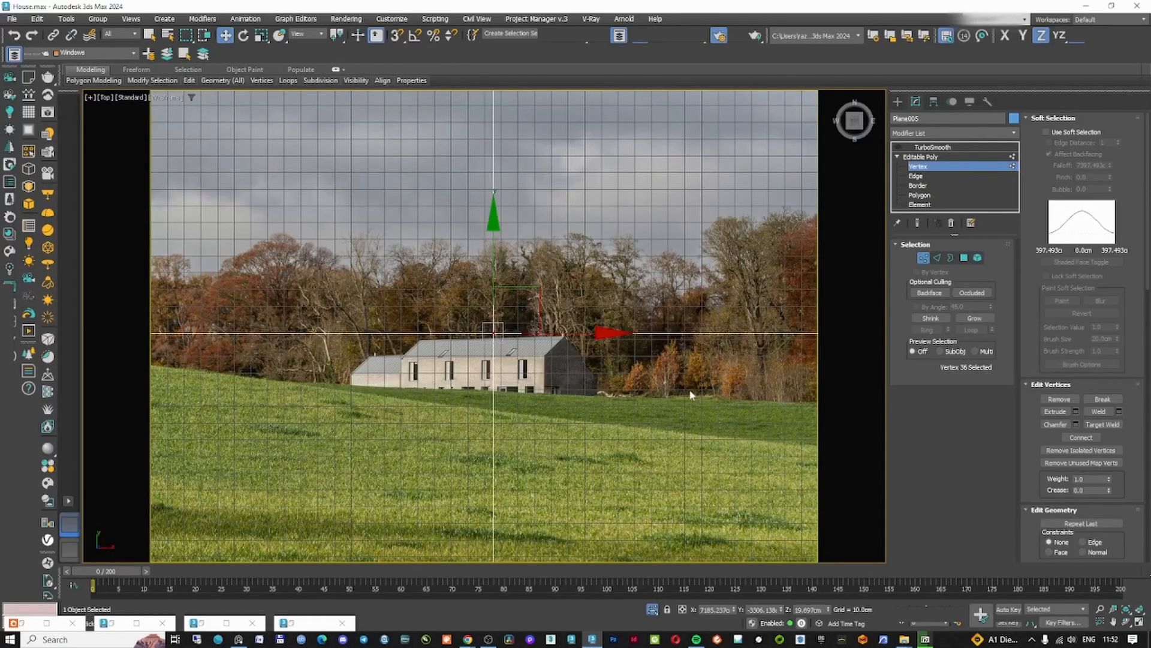
mouse_move(693, 390)
alt+middle_down()
mouse_move(698, 453)
mouse_move(673, 418)
mouse_move(673, 387)
alt+middle_up()
scroll(673, 418, up, 2)
click(651, 408)
scroll(673, 387, down, 5)
scroll(669, 384, up, 2)
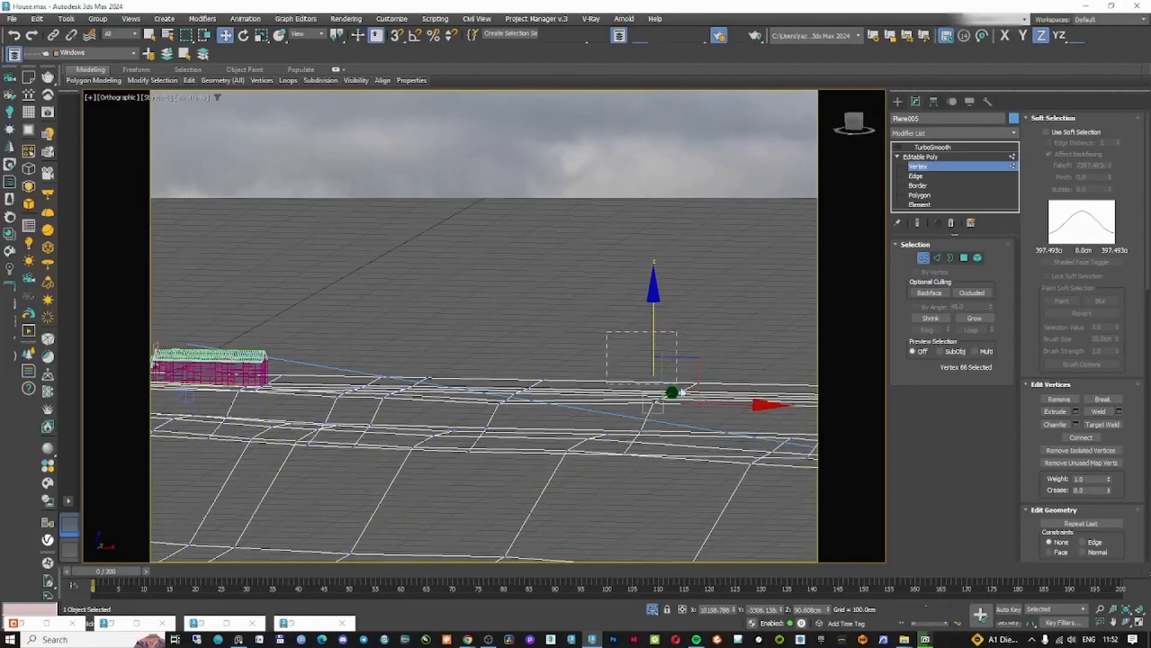
scroll(703, 394, up, 3)
scroll(654, 396, up, 3)
click(624, 398)
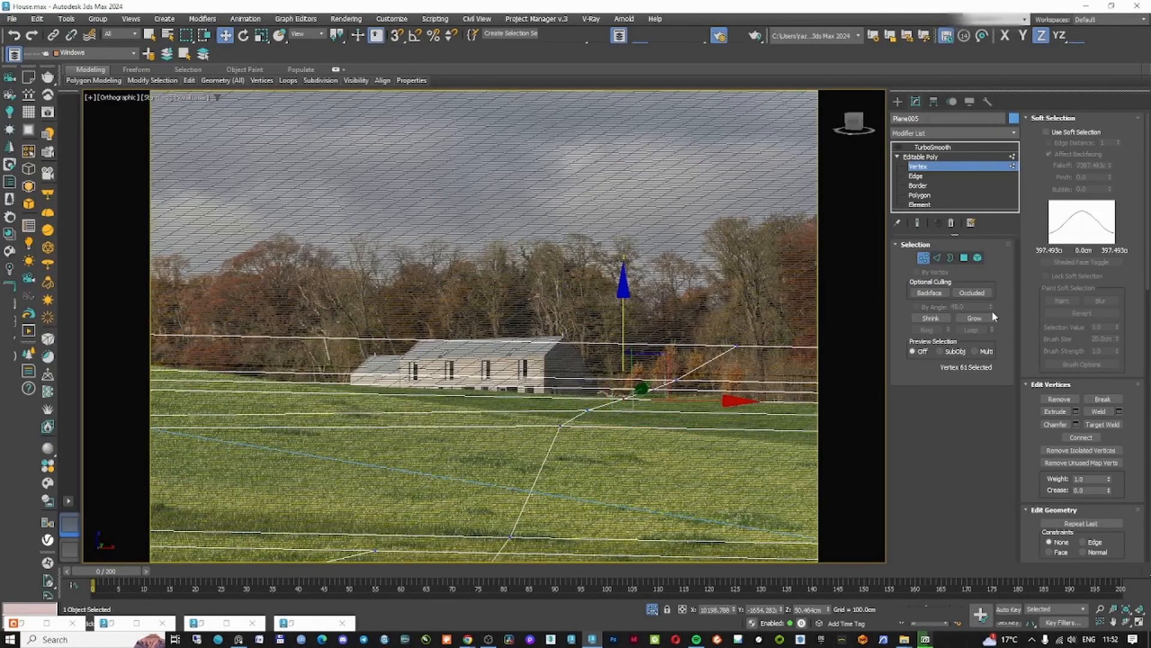
click(1057, 135)
drag(1110, 167, 1110, 191)
drag(645, 327, 645, 333)
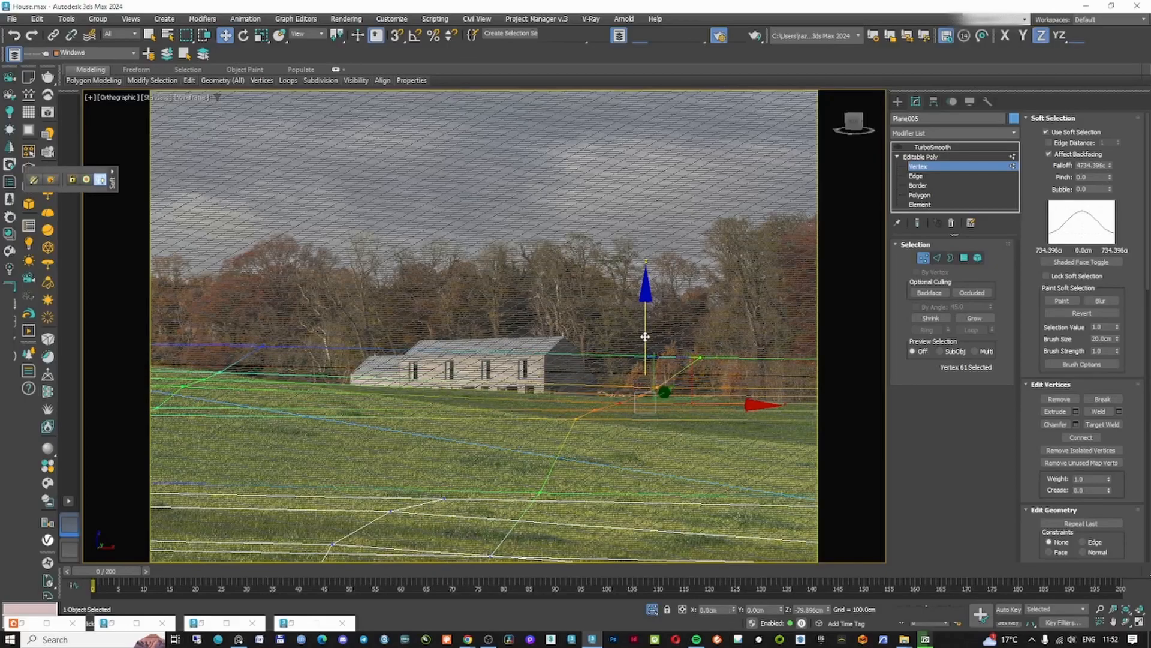
- Lower three more ground vertices beside the house slightly with soft selection to even out the slope
scroll(710, 334, down, 2)
middle_drag(710, 334, 625, 326)
click(605, 338)
drag(594, 281, 595, 287)
middle_drag(679, 322, 483, 318)
click(700, 376)
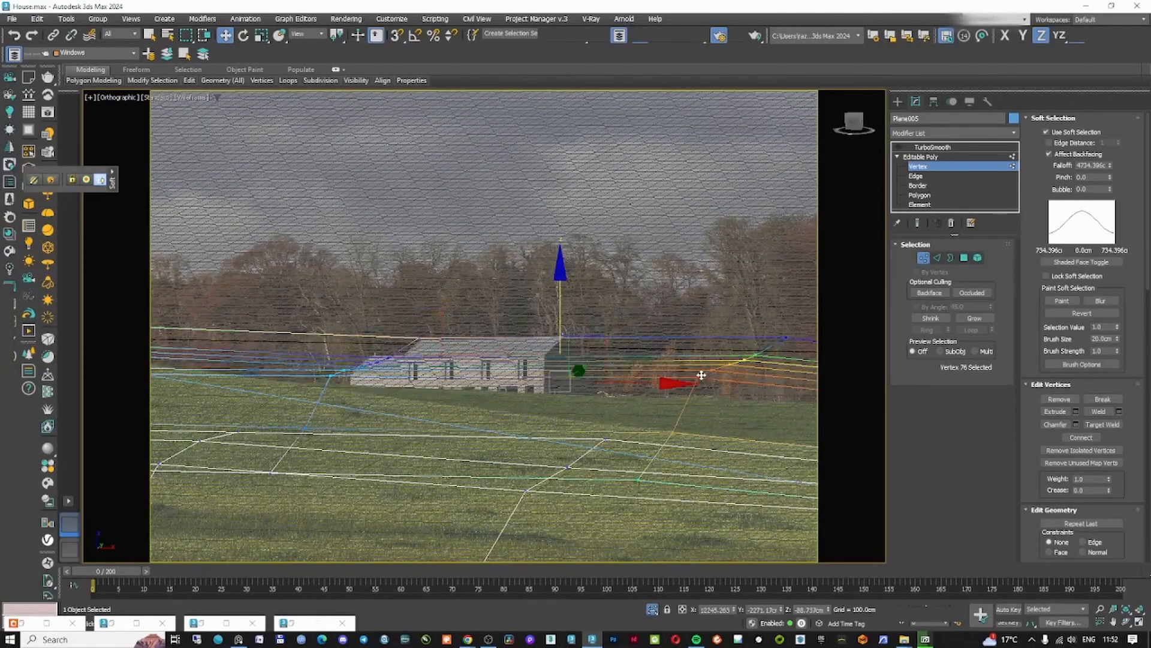
drag(562, 302, 563, 310)
scroll(564, 336, down, 6)
middle_drag(562, 348, 510, 343)
scroll(462, 343, up, 2)
drag(428, 270, 432, 276)
- Turn off soft selection and extend the back row of ground edges outward along Y behind the house
scroll(403, 324, down, 5)
alt+middle_drag(403, 324, 465, 301)
key(2)
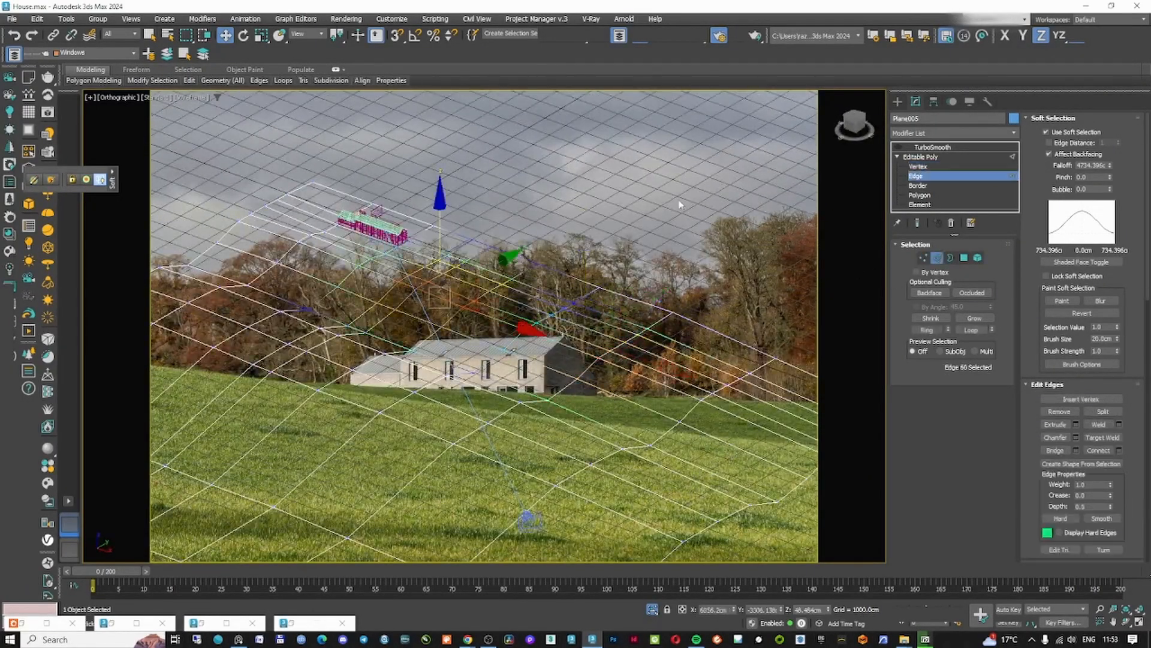
double_click(458, 233)
drag(590, 247, 693, 173)
key(ctrl+z)
click(1055, 134)
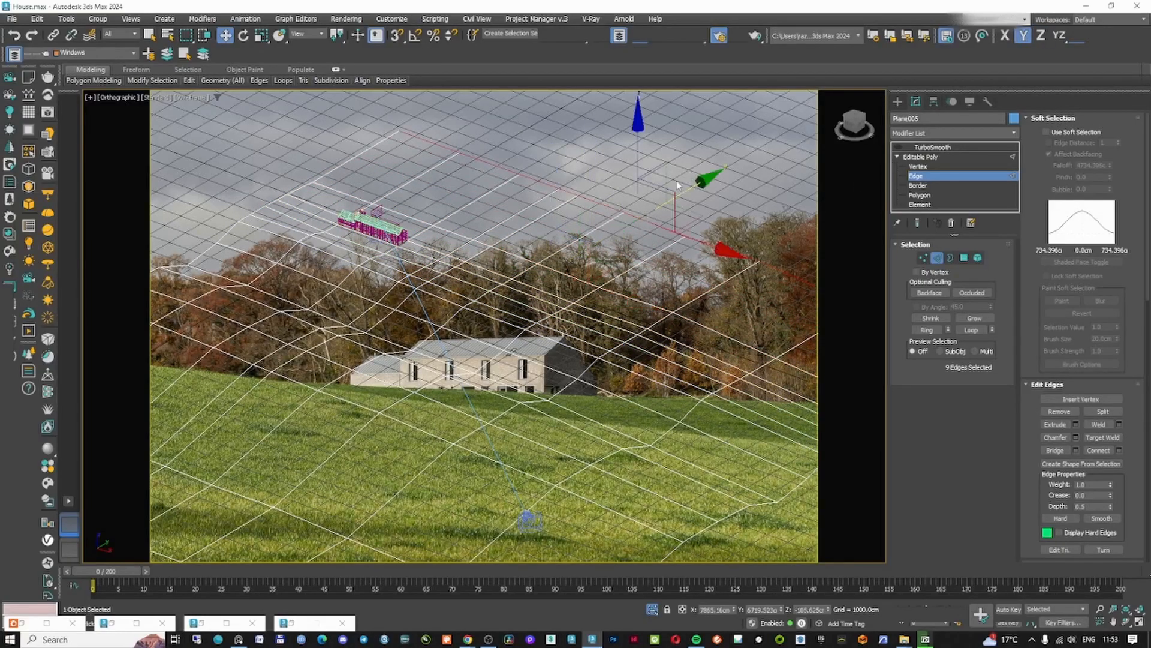
middle_drag(692, 171, 553, 200)
drag(552, 200, 700, 137)
- Extend the opposite side edge loop of the ground mesh outward along X to about -18938 cm
middle_drag(302, 189, 483, 184)
double_click(443, 158)
scroll(547, 216, down, 5)
drag(462, 261, 323, 220)
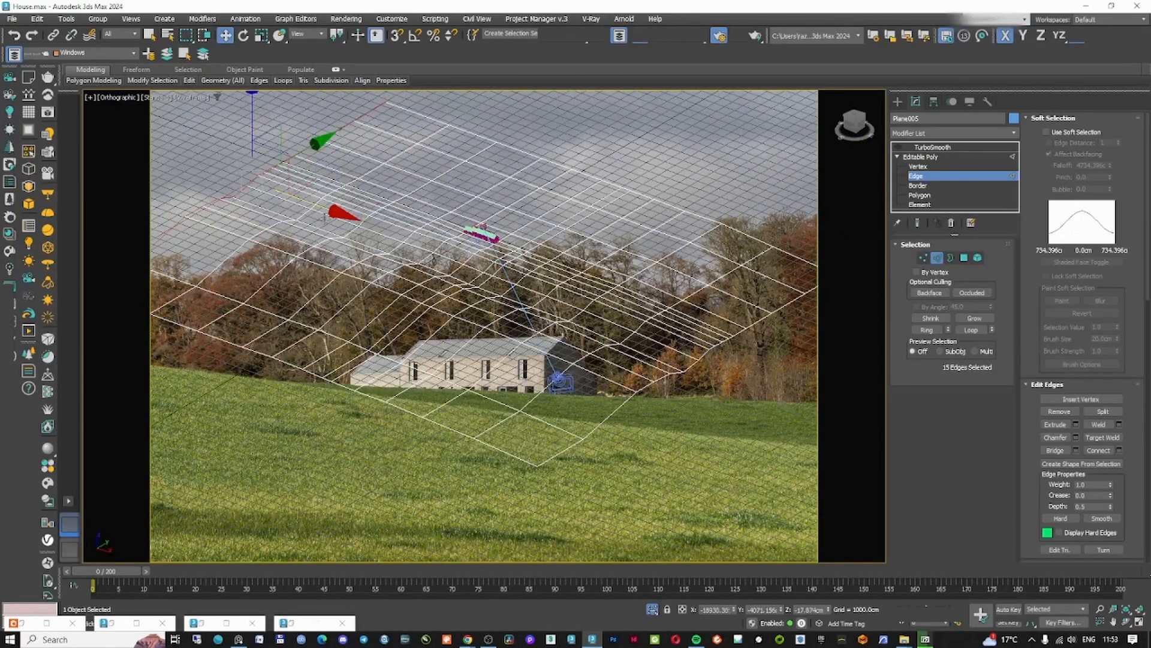
- Leave edge editing, show the ground shaded in the camera view and set TurboSmooth to 3 iterations
click(935, 257)
click(934, 148)
click(725, 156)
key(c)
key(F3)
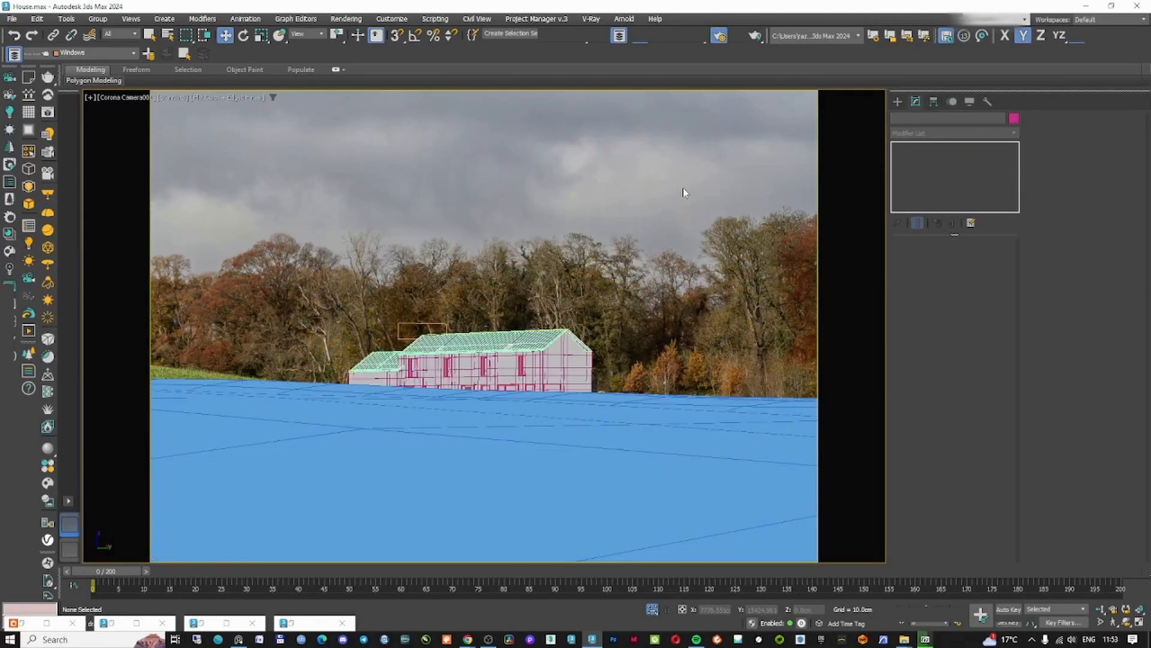
key(F3)
click(668, 426)
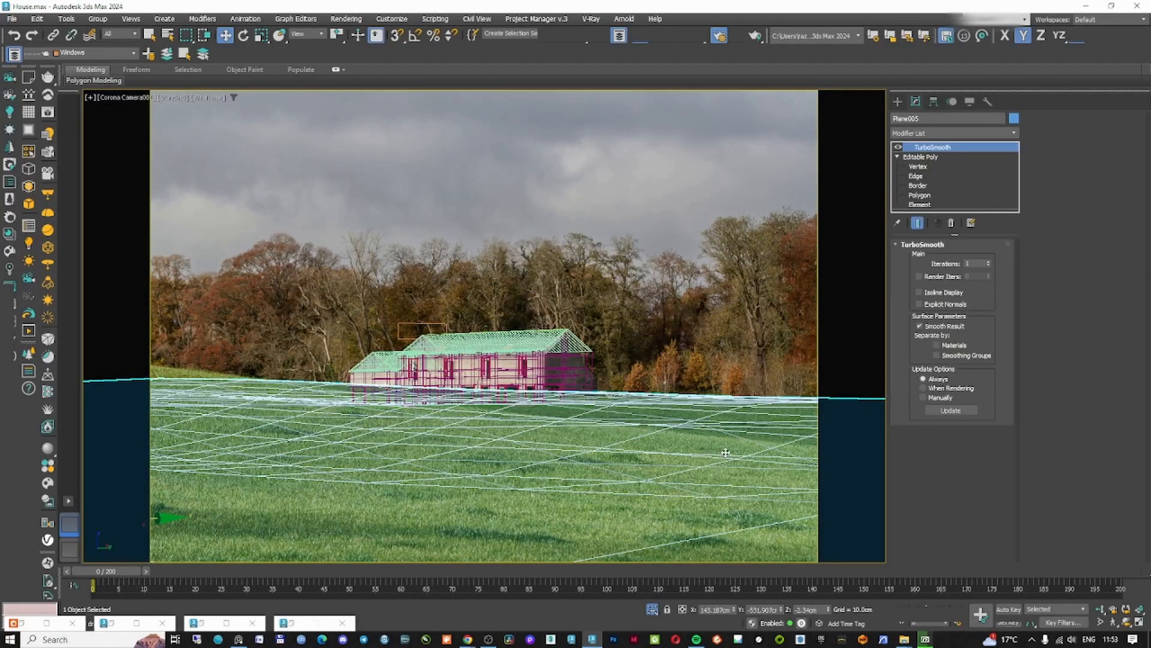
key(F3)
click(988, 262)
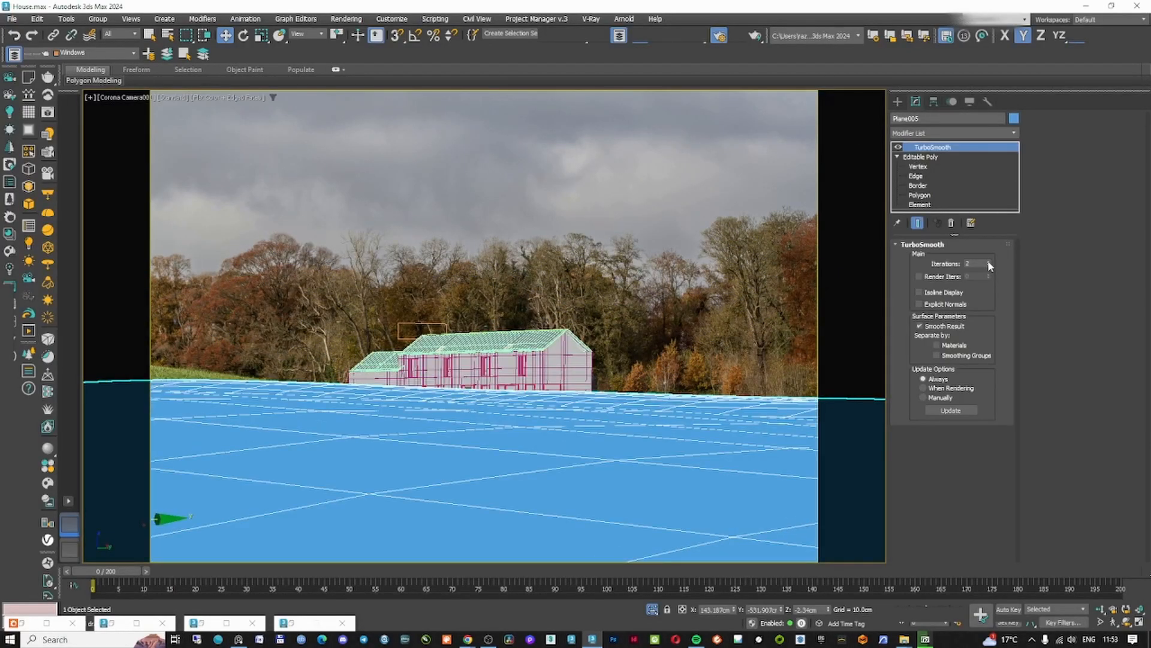
click(989, 262)
- Hide the TurboSmooth result, switch to vertex editing and show the camera view beside an orthographic view
key(t)
key(z)
alt+middle_drag(419, 407, 618, 222)
click(898, 147)
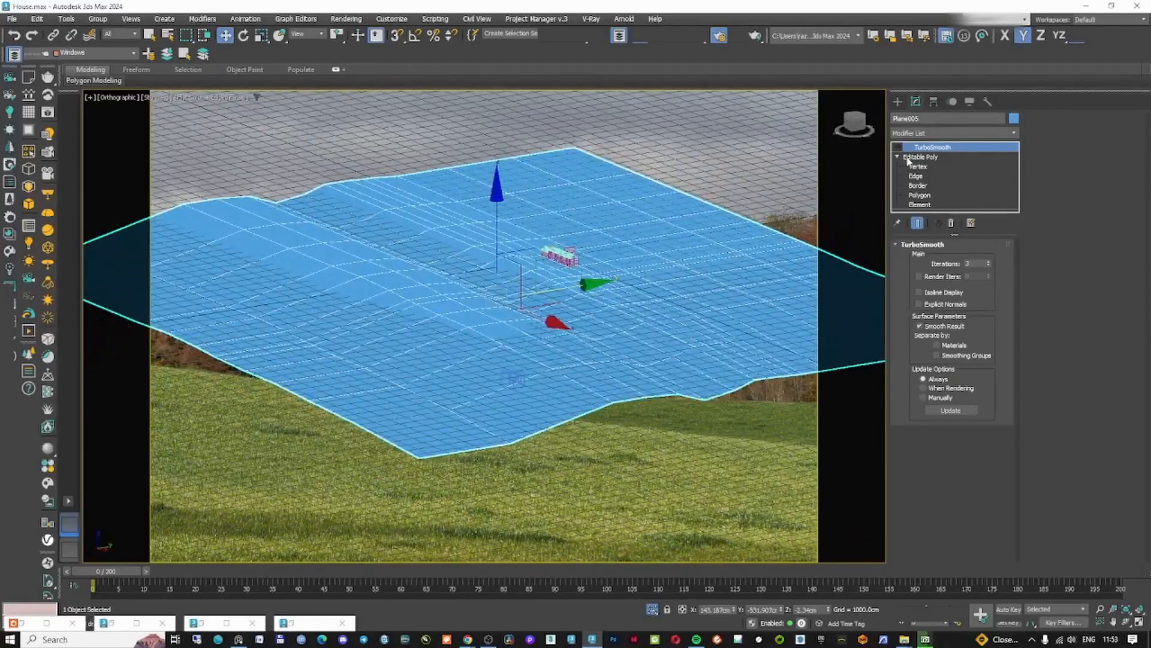
click(918, 166)
mouse_move(381, 298)
alt+middle_down()
mouse_move(407, 257)
mouse_move(399, 312)
alt+middle_up()
key(ctrl+a)
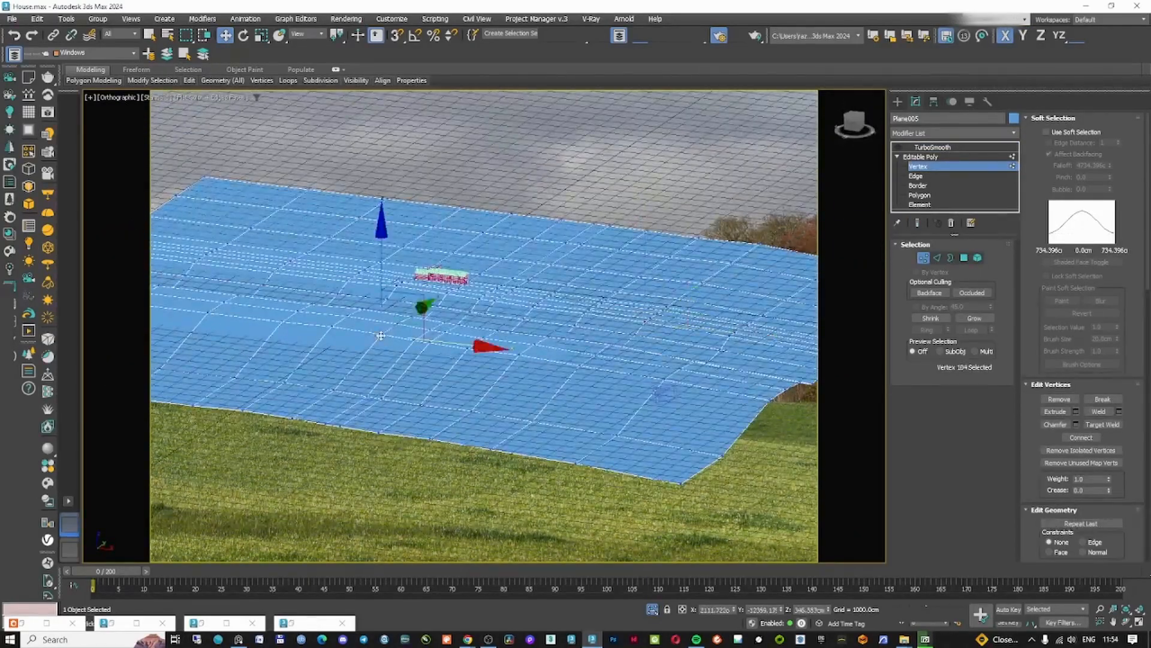
key(c)
key(alt+w)
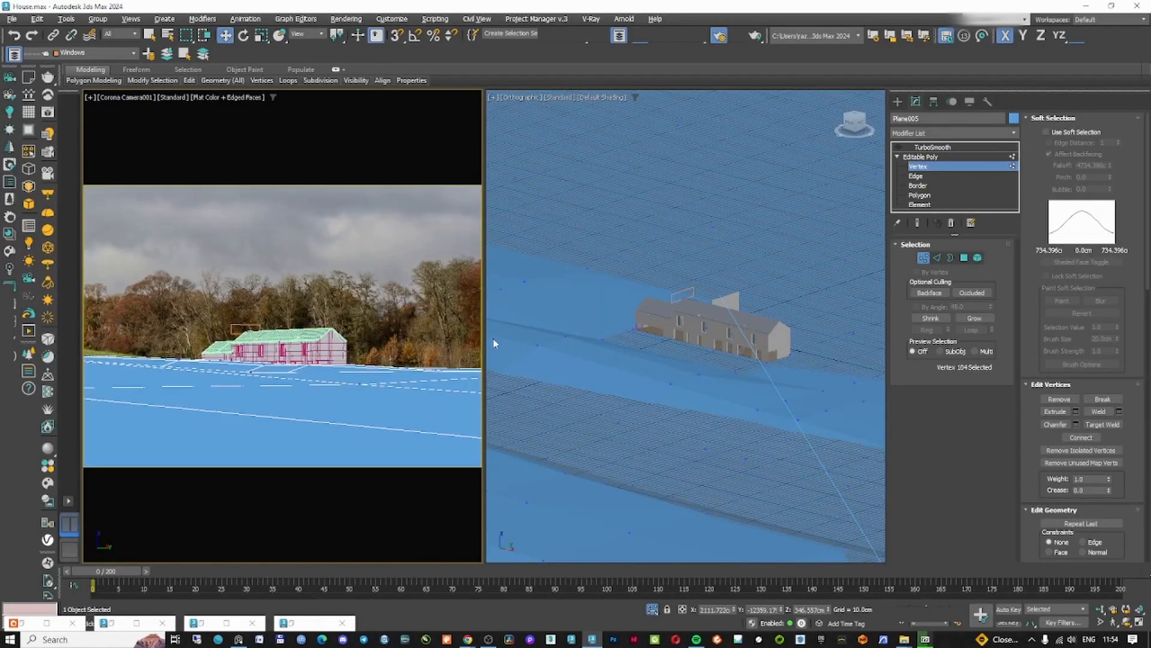
- Show the orthographic view in wireframe and raise a ground vertex between the camera and the house
middle_drag(626, 328, 730, 317)
scroll(729, 318, down, 5)
scroll(668, 361, up, 2)
middle_drag(563, 365, 606, 368)
click(580, 363)
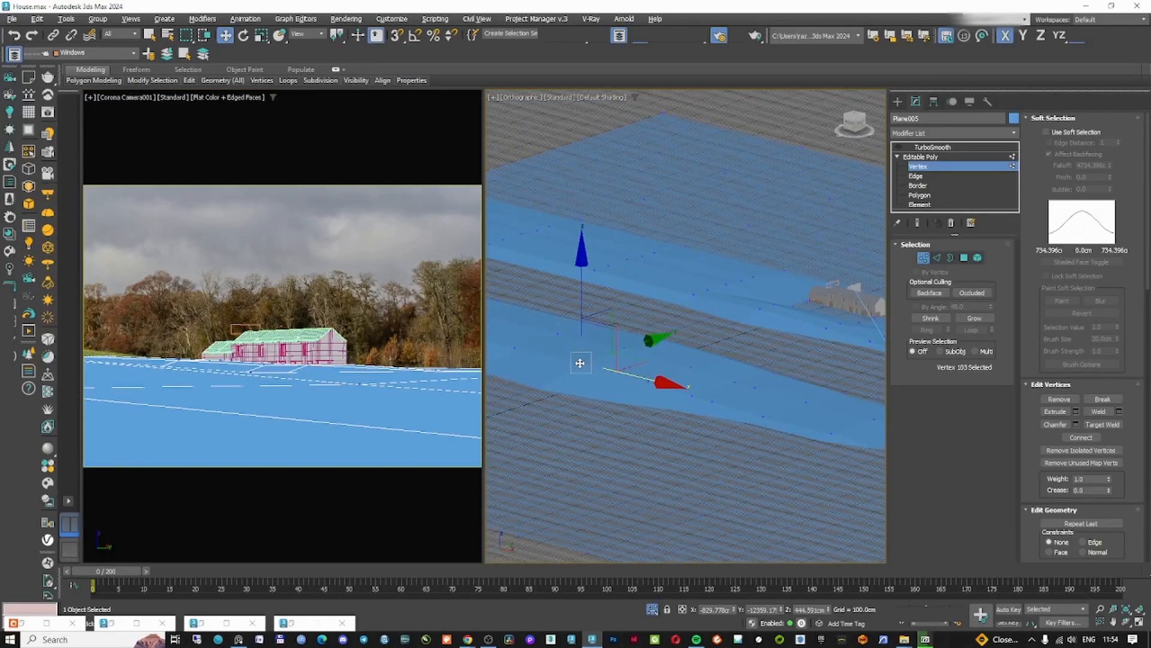
drag(582, 303, 582, 303)
middle_drag(727, 347, 590, 327)
key(F3)
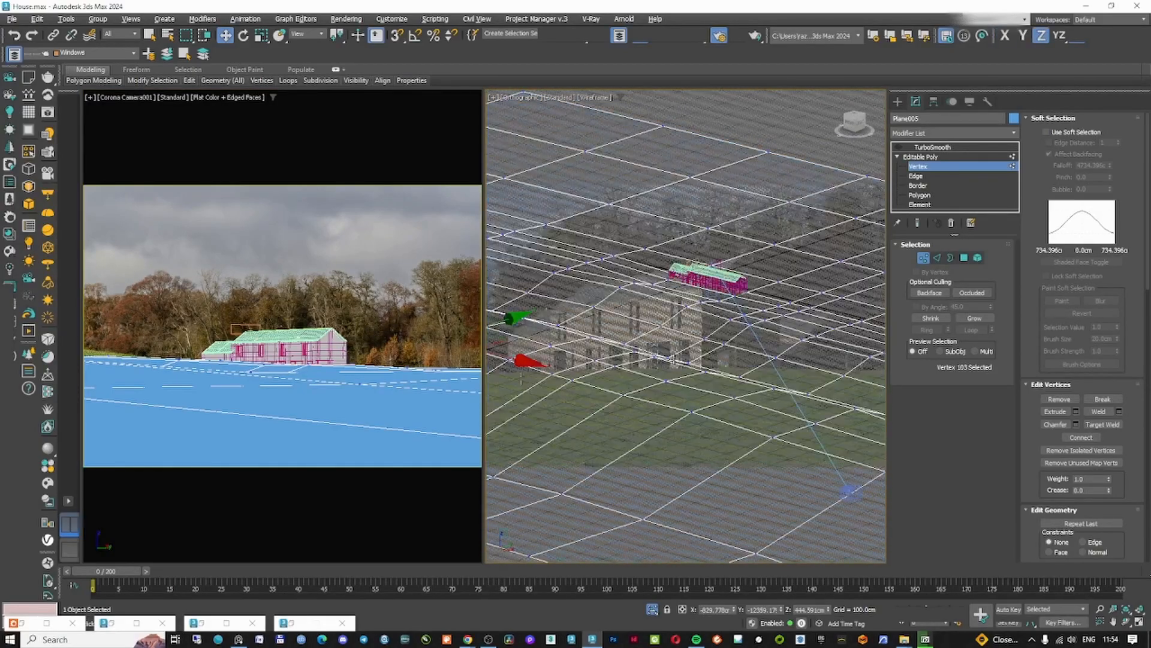
click(691, 411)
drag(691, 362, 690, 348)
- Raise the next two vertices in the same row, bringing the last one to about Z 706 cm
click(624, 380)
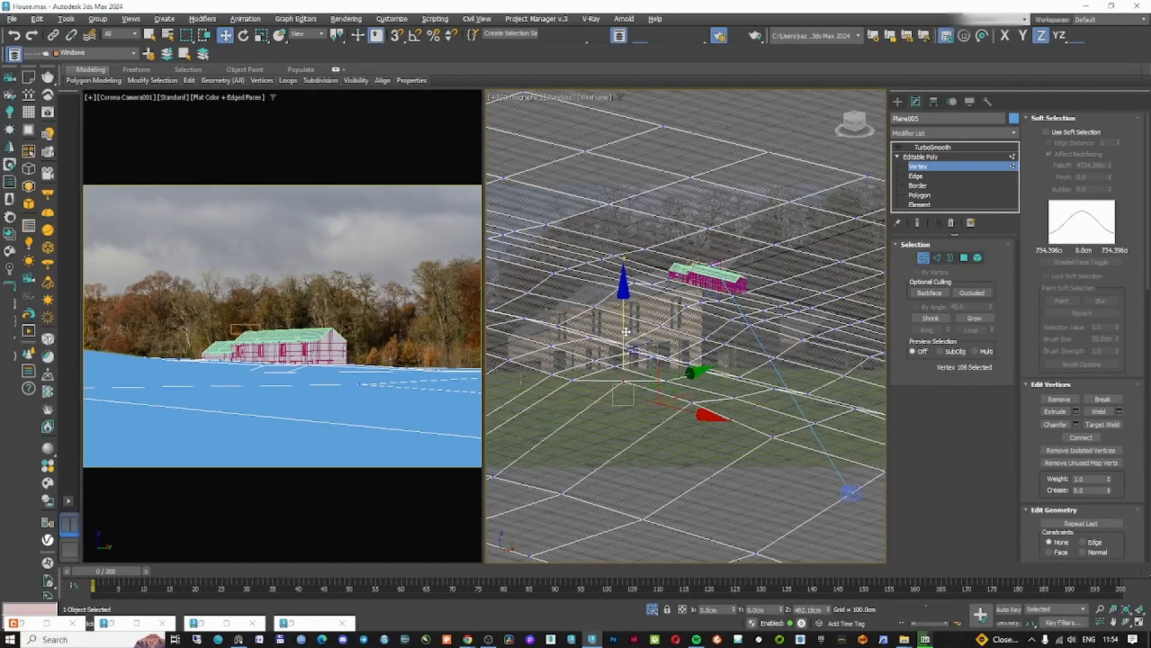
click(573, 379)
drag(573, 315, 573, 301)
- Show the camera view maximised in wireframe with no ground vertices selected
key(F3)
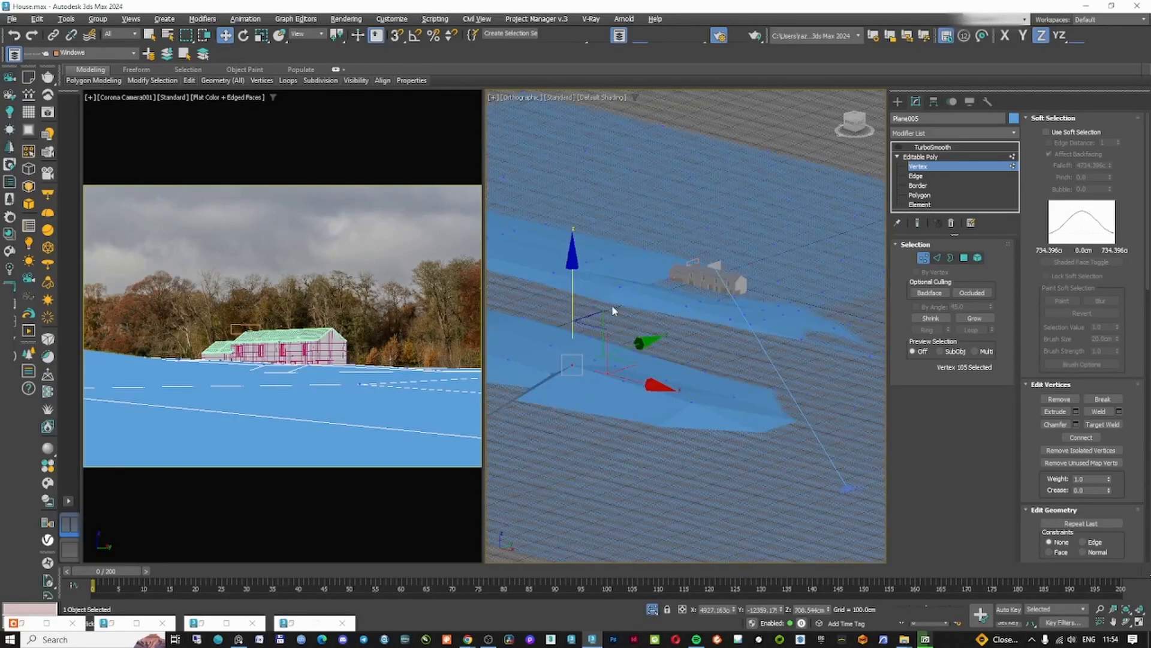
scroll(585, 312, down, 3)
alt+middle_drag(615, 313, 583, 330)
key(c)
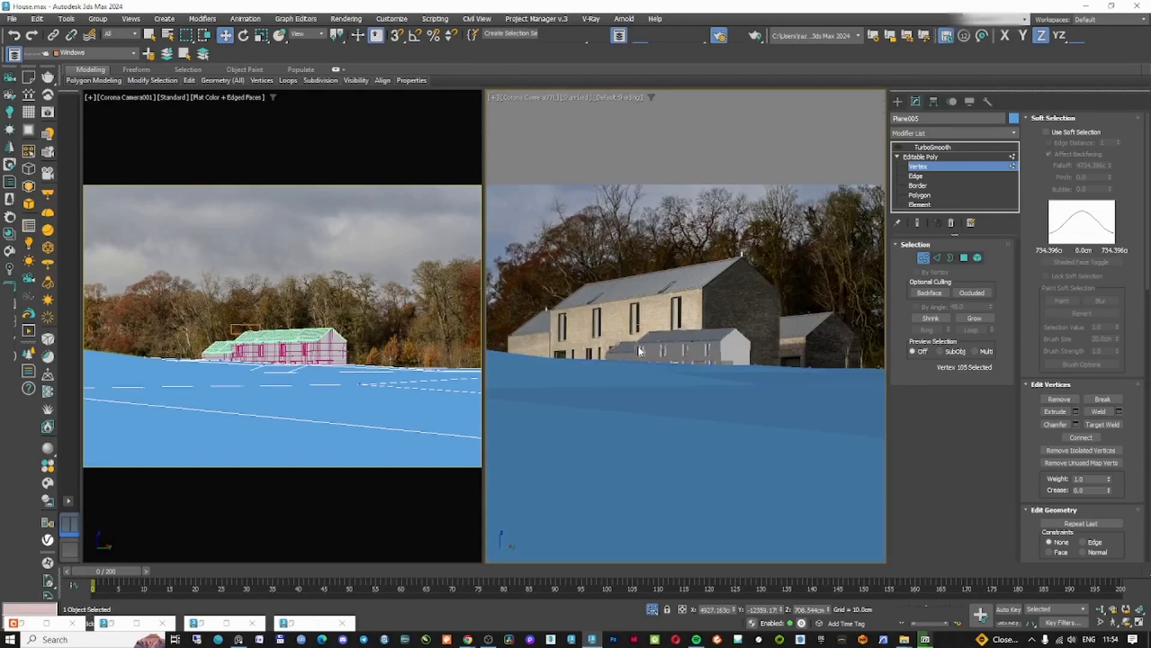
key(alt+w)
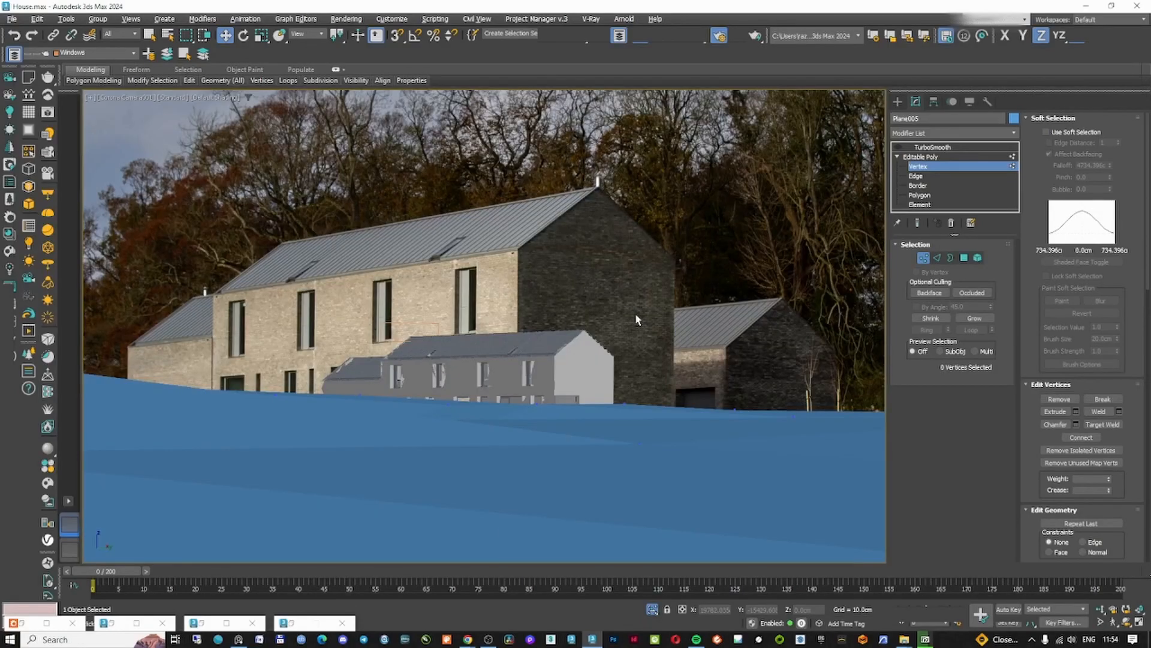
key(F3)
click(633, 317)
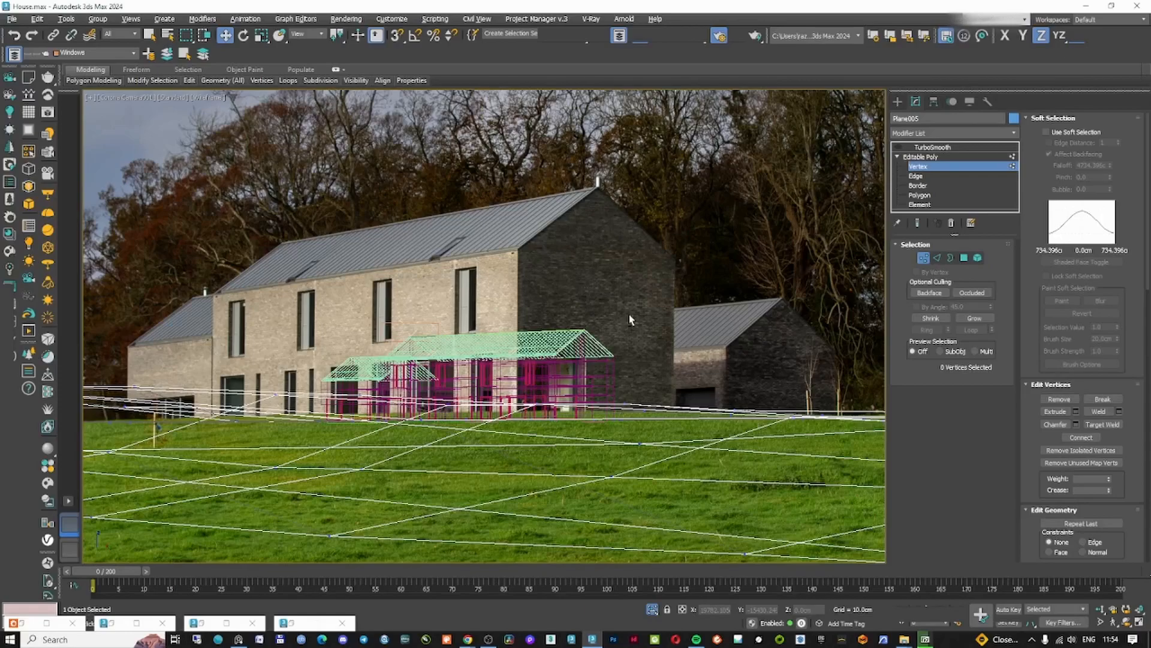
- Change the viewport background image to house-at-lough-beg-mcgonigle-mcgrath_10.jpg
key(alt+b)
click(647, 413)
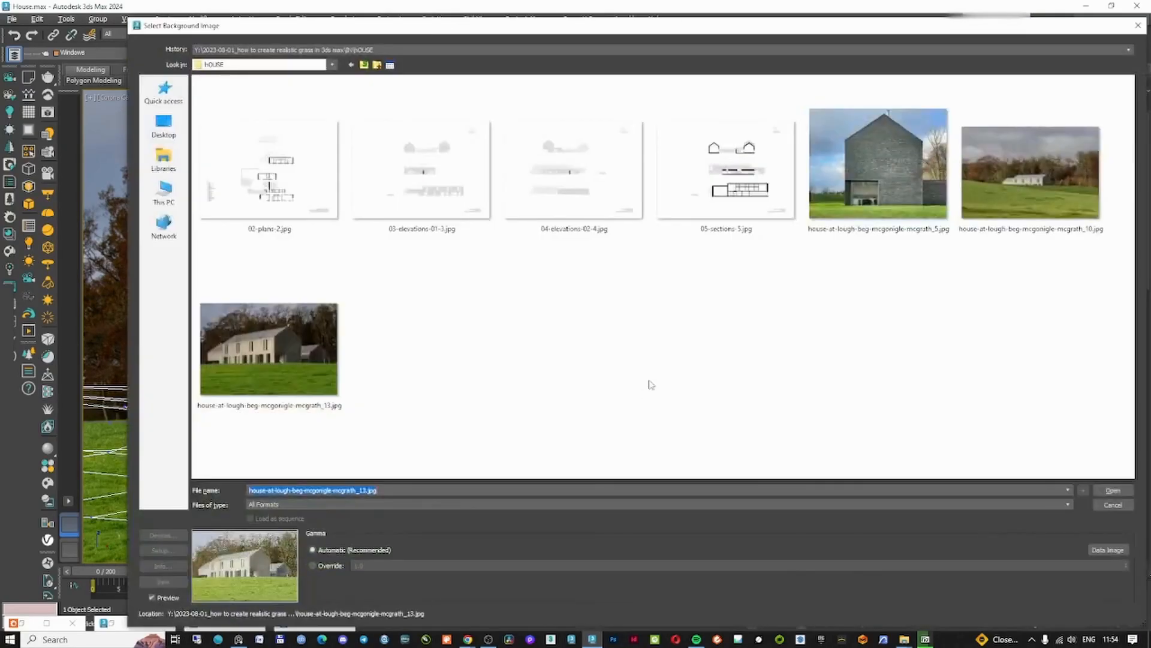
double_click(1029, 173)
click(614, 451)
click(673, 449)
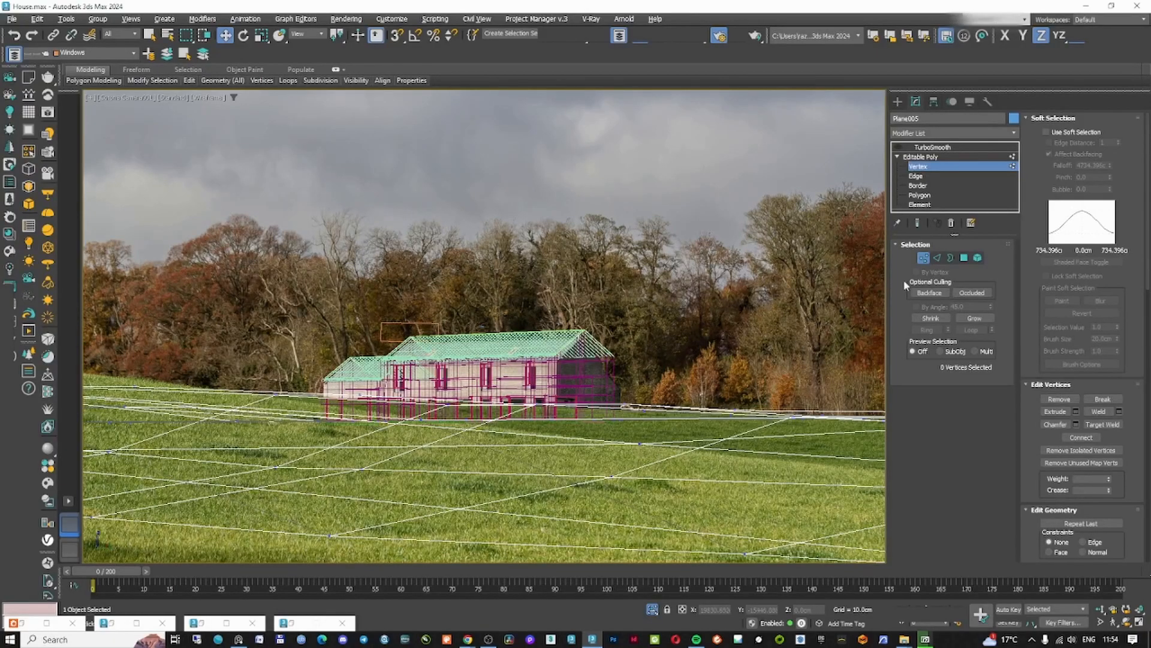
- Check the ground in shaded display and toggle its TurboSmooth, returning to wireframe with the smoothing off
key(F3)
click(924, 258)
click(924, 147)
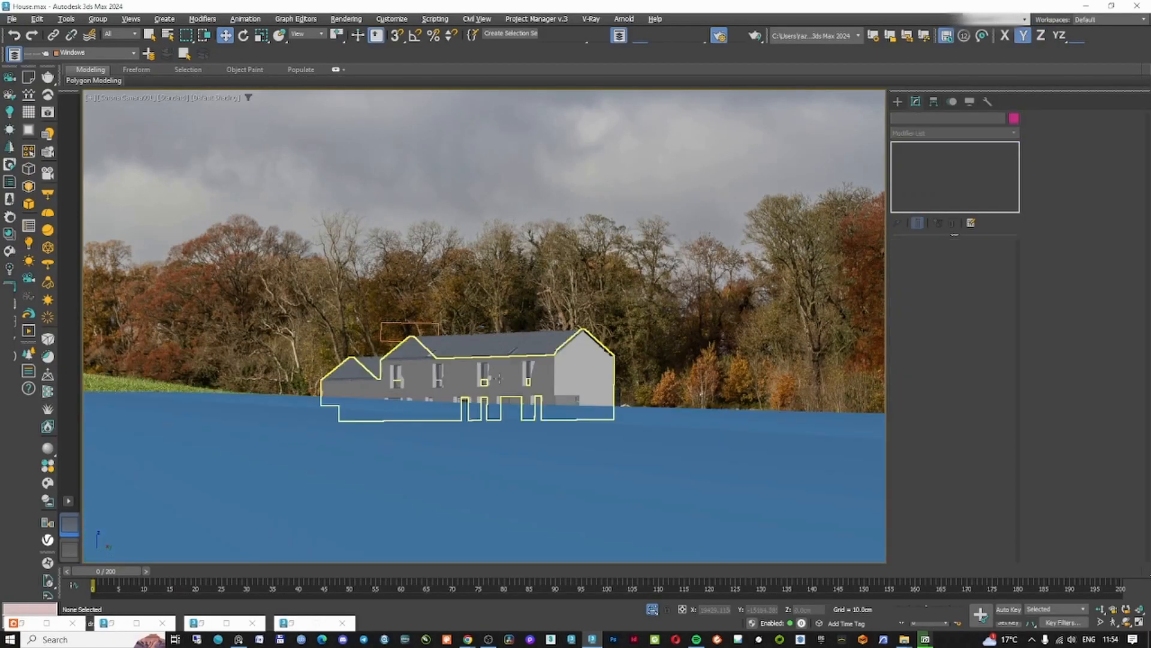
key(F3)
click(899, 148)
click(899, 148)
click(899, 148)
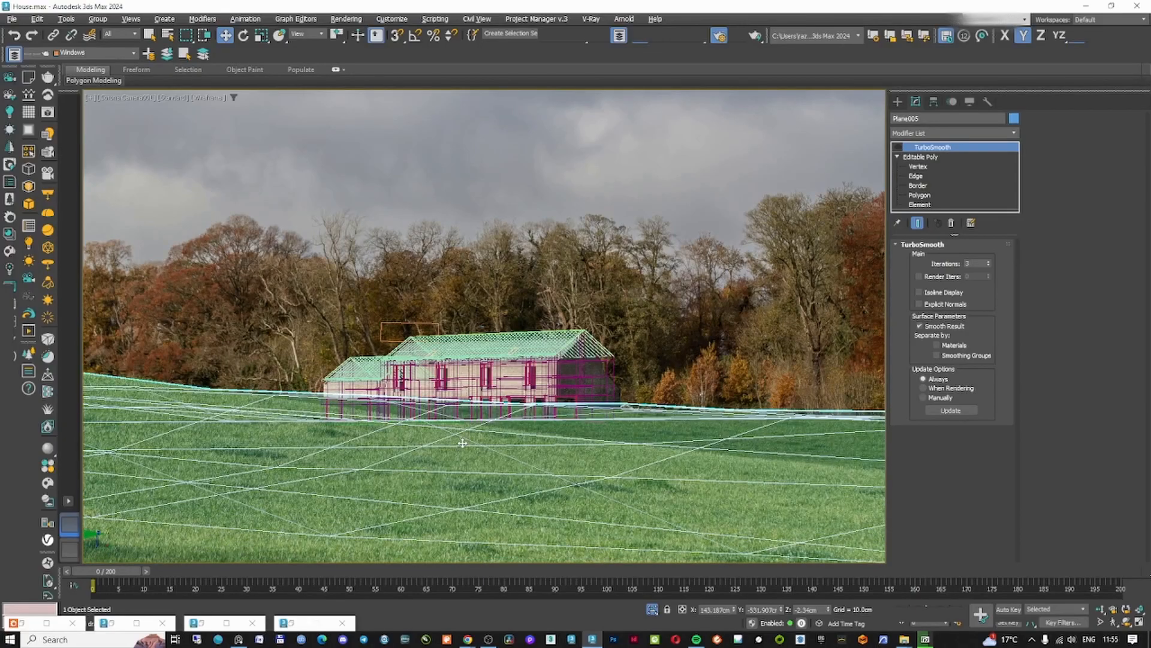
- Raise a ground vertex near the house in the orthographic view and check the result through the camera
key(u)
scroll(462, 442, up, 5)
alt+middle_drag(591, 401, 582, 362)
click(918, 167)
scroll(510, 384, up, 6)
drag(564, 320, 587, 340)
alt+middle_drag(587, 341, 628, 316)
drag(575, 248, 575, 230)
key(c)
- Raise two neighbouring ground vertices slightly, switching to the orthographic view for the second and checking against the camera view
click(614, 345)
drag(614, 287, 614, 275)
key(u)
middle_drag(663, 330, 639, 336)
click(627, 333)
drag(628, 269, 628, 264)
key(c)
- Continue along the ground row in the orthographic view, adjusting and raising the next vertices
key(u)
alt+middle_drag(534, 278, 593, 293)
middle_drag(438, 240, 555, 318)
drag(550, 334, 566, 315)
drag(559, 251, 501, 210)
click(499, 289)
middle_drag(395, 235, 465, 303)
click(478, 309)
drag(478, 256, 478, 240)
- Raise the last two vertices of the row and return to the camera view
click(386, 270)
drag(386, 213, 386, 192)
click(251, 205)
drag(252, 153, 251, 141)
alt+middle_drag(312, 242, 374, 197)
key(c)
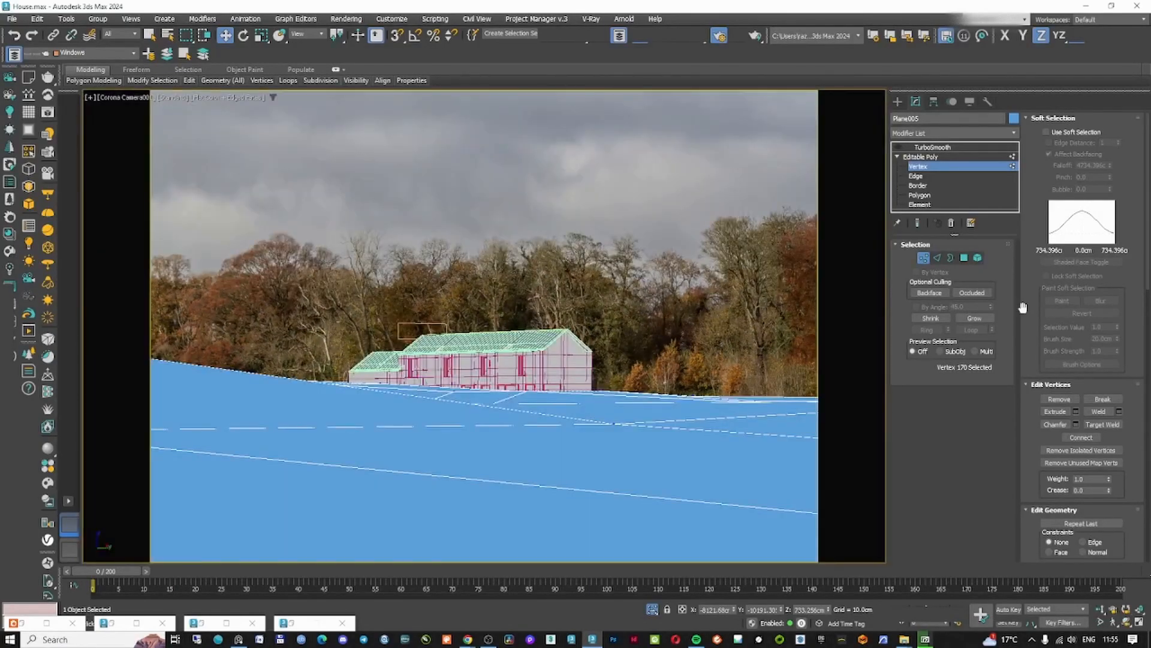
- Leave vertex editing with TurboSmooth turned on and deselect the ground
click(922, 257)
click(932, 147)
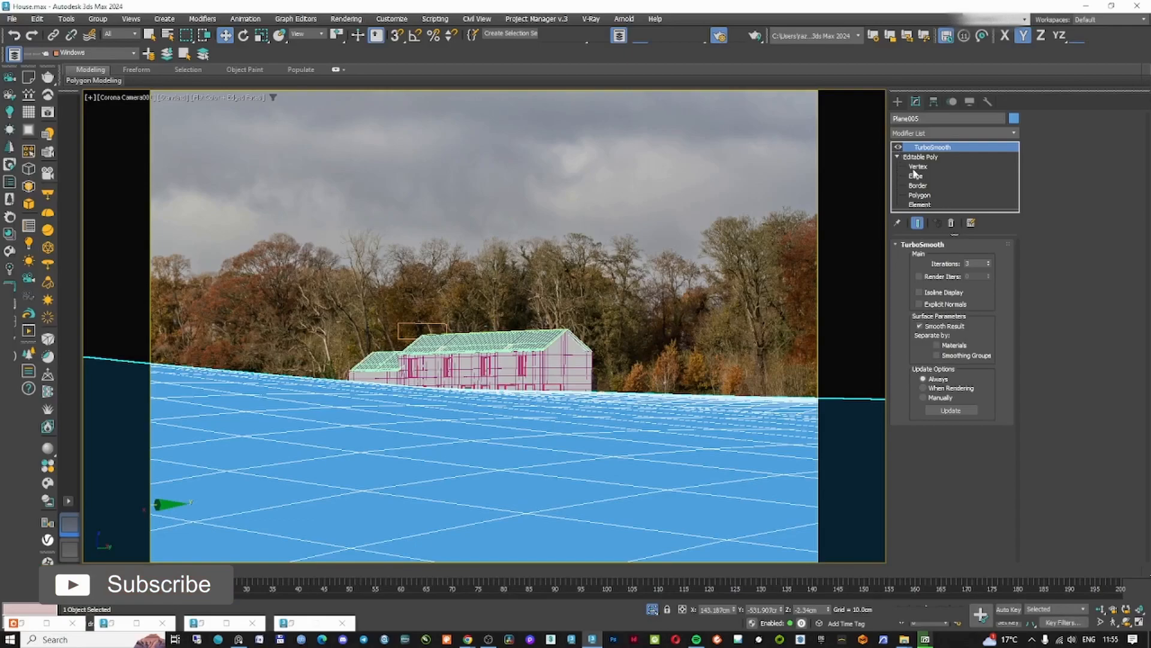
click(594, 246)
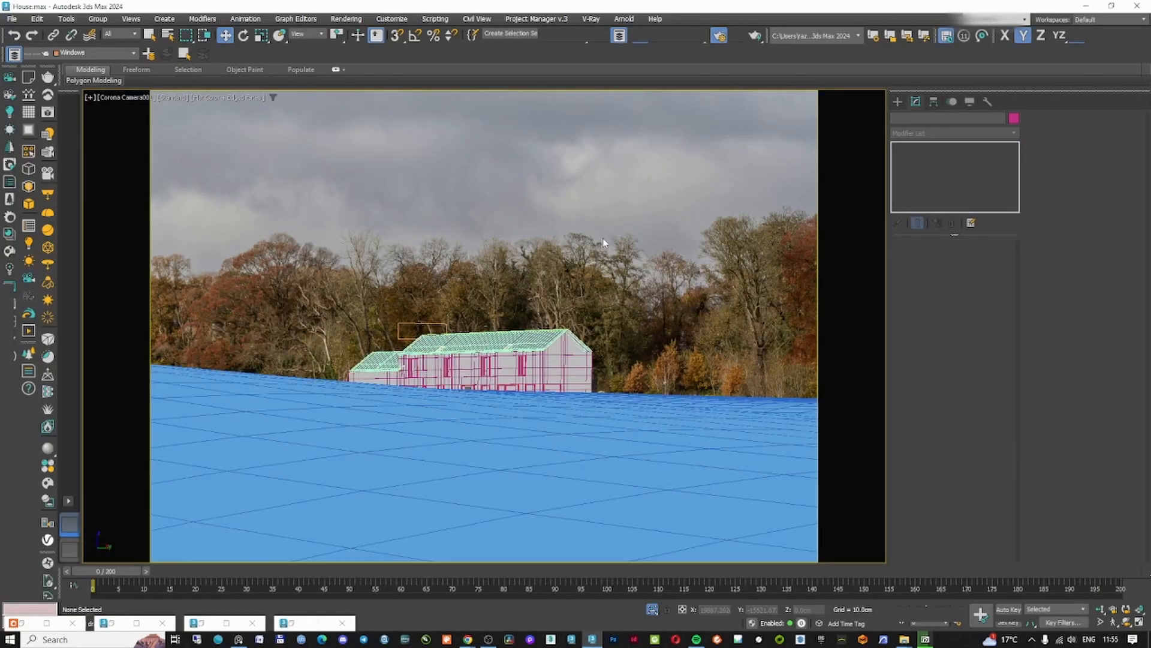
- Add a UVW Map modifier with real-world map size to the ground plane
click(557, 466)
click(962, 134)
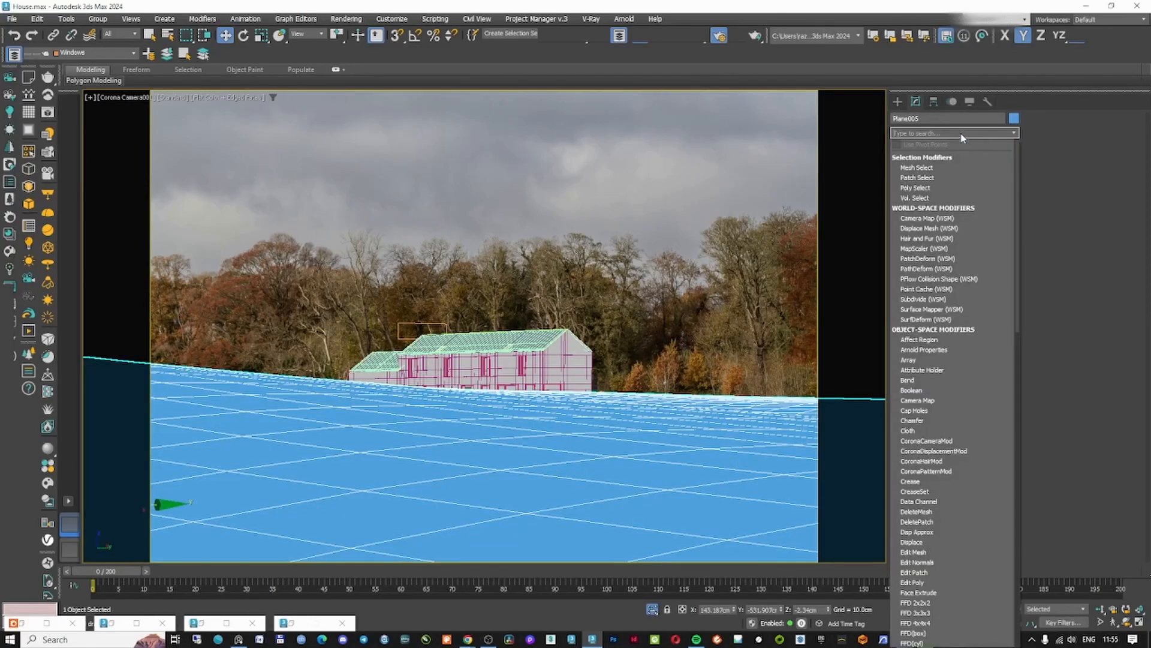
text(uv)
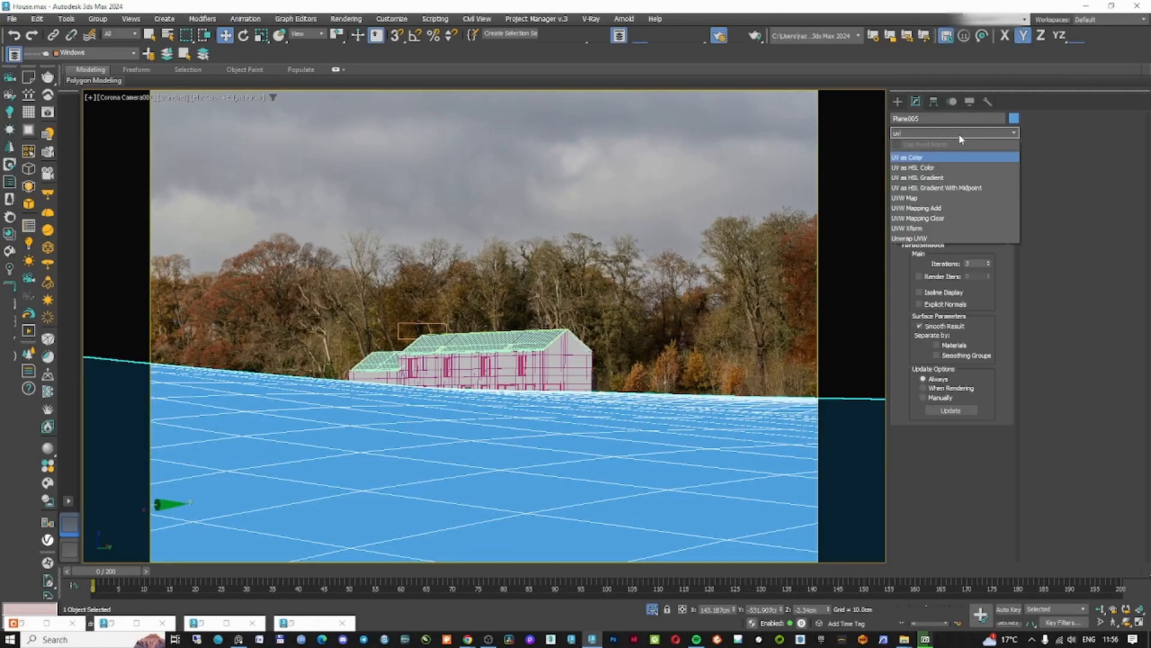
click(939, 200)
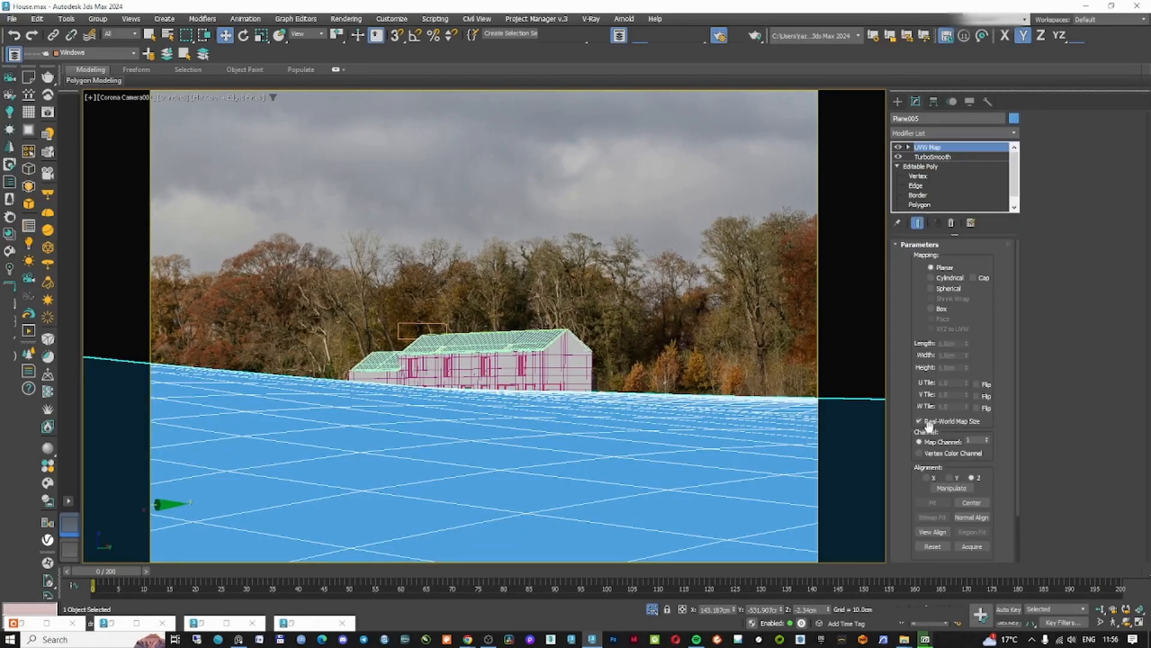
click(898, 101)
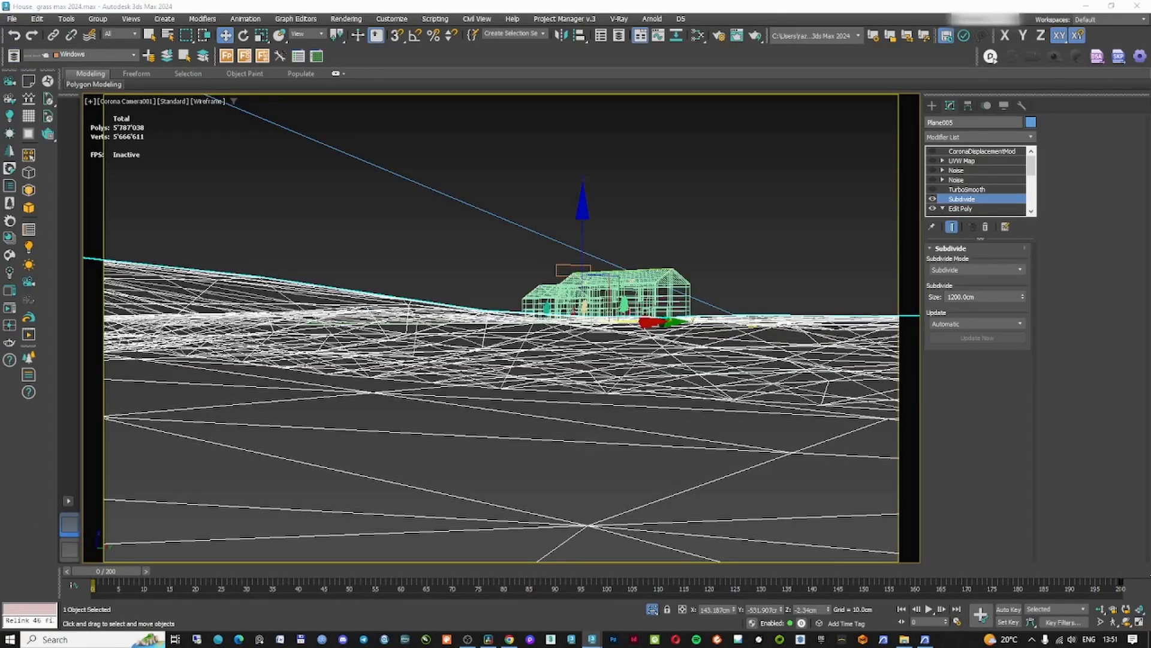
- Replace the ground's Subdivide modifier with Retopology and compute it at a face count of 15000
right_click(971, 199)
click(983, 220)
click(967, 137)
text(re)
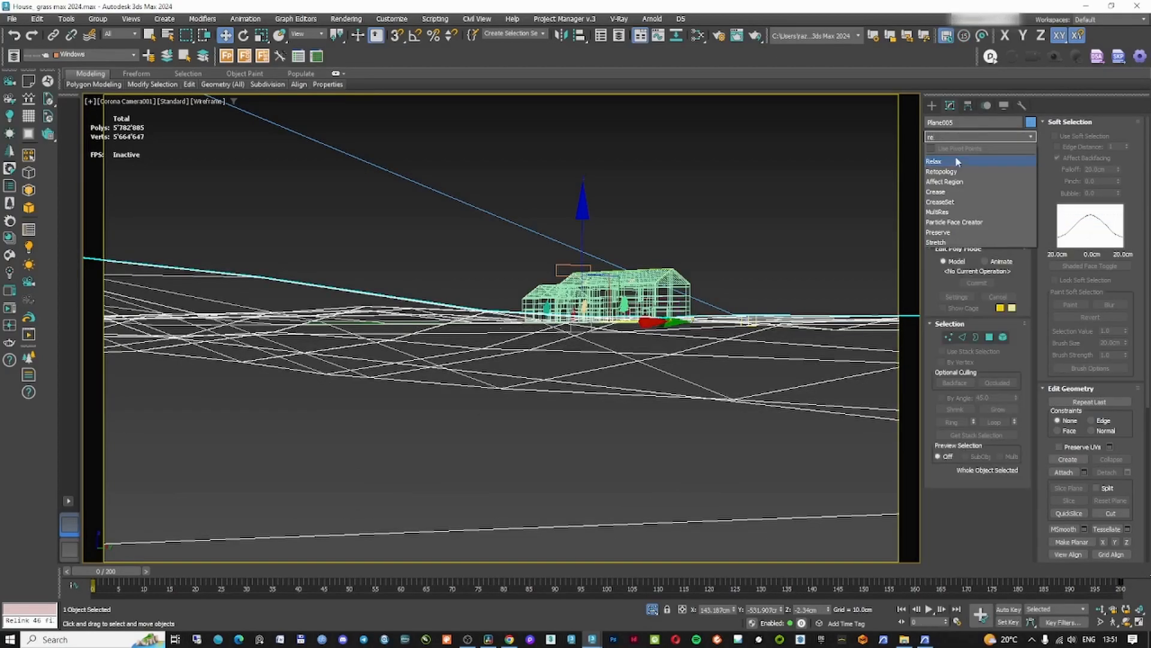
click(955, 173)
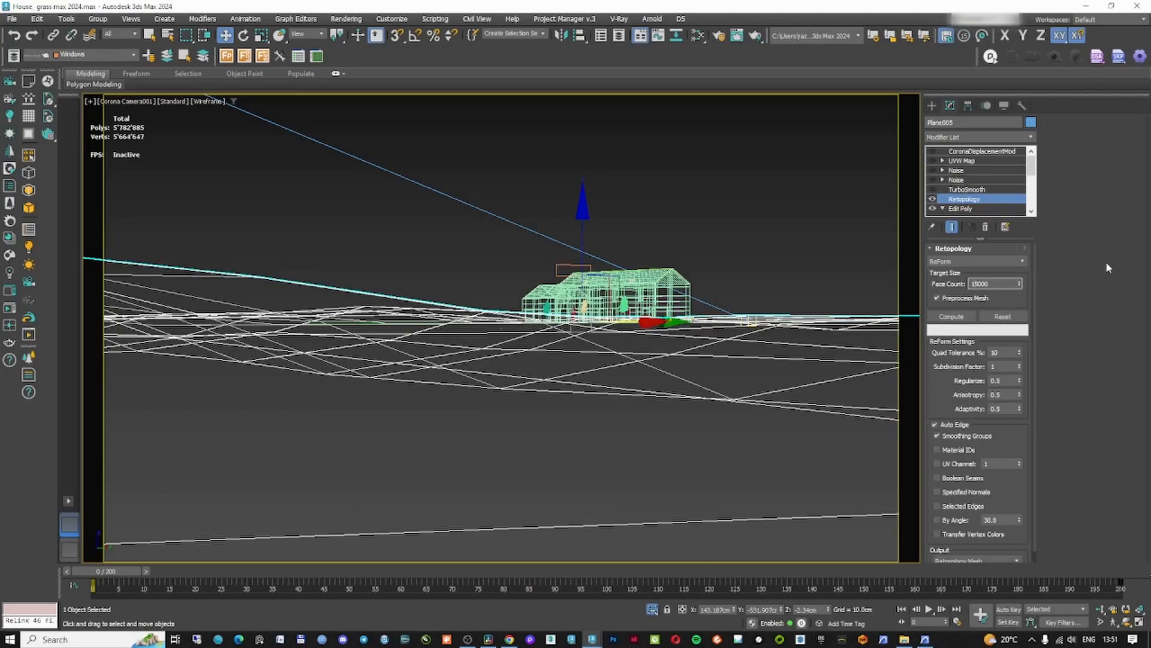
click(960, 317)
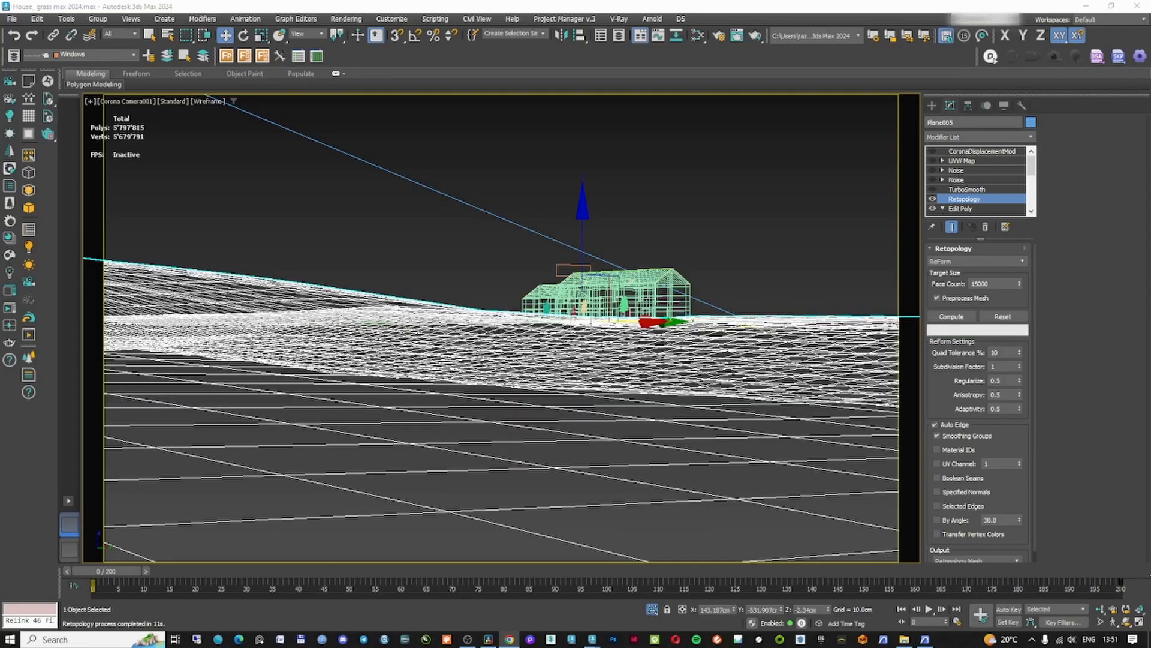
- Turn on the ground's TurboSmooth with one more iteration and enable both Noise modifiers
click(953, 189)
click(933, 190)
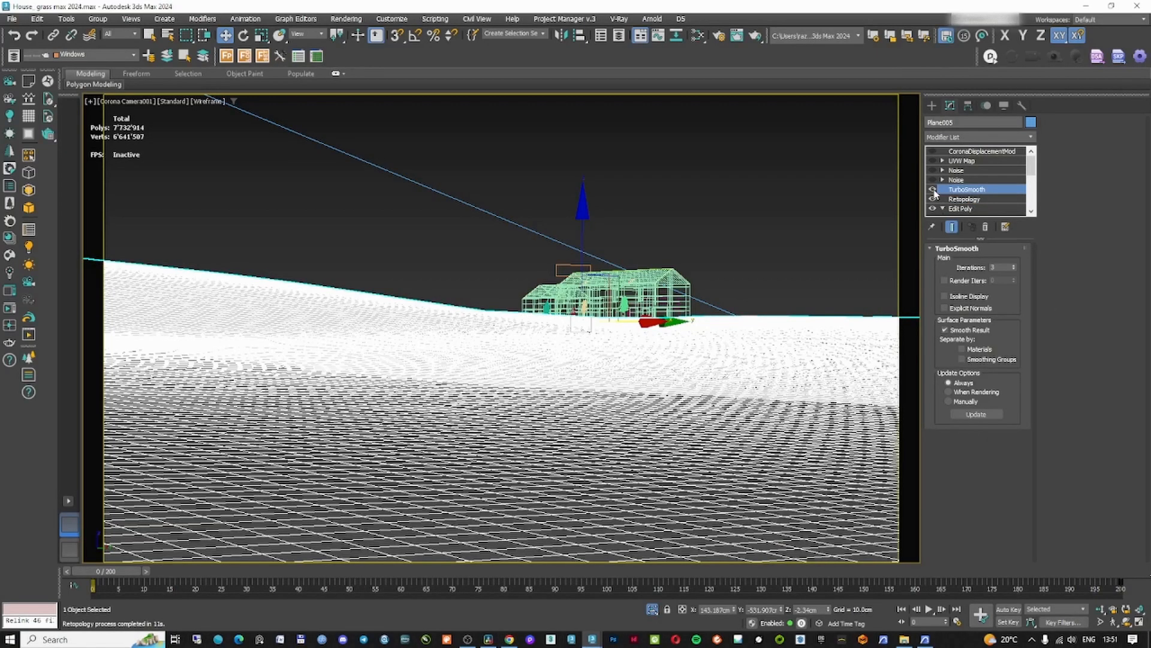
click(1013, 265)
click(957, 180)
click(933, 180)
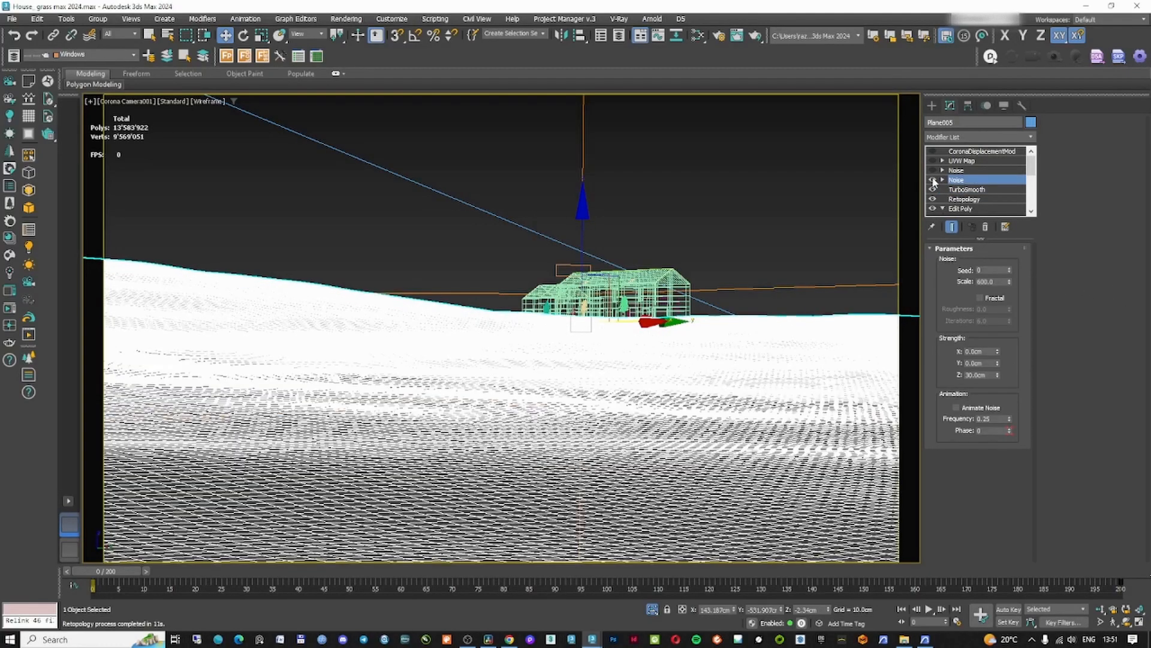
click(933, 171)
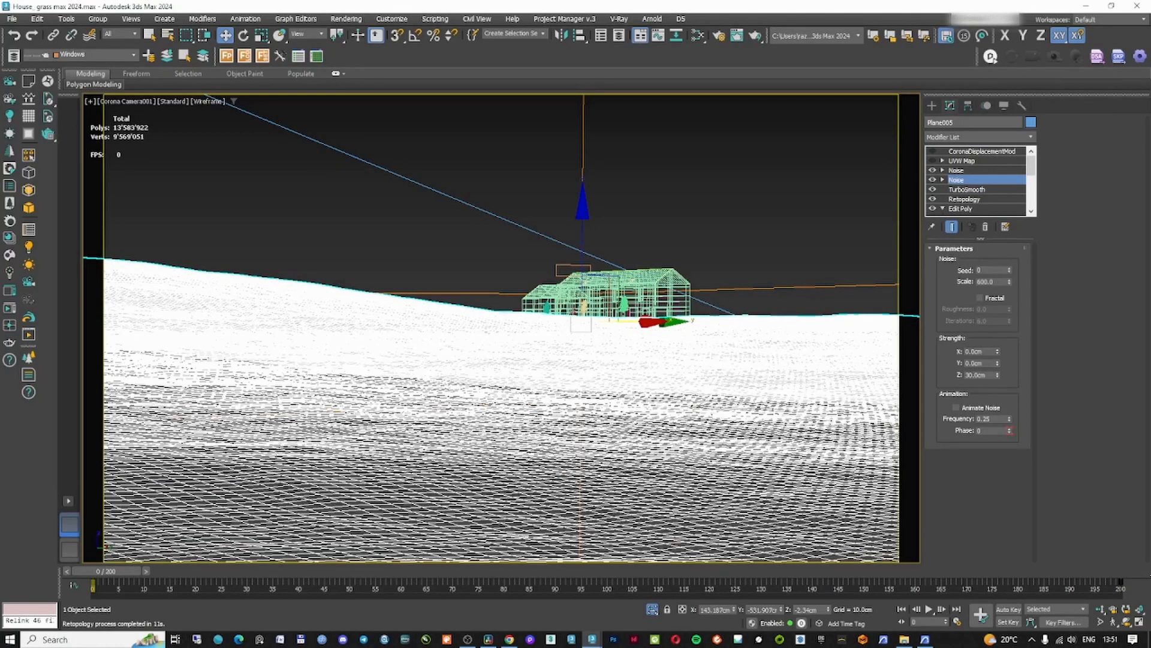
- Set the upper Noise modifier's Z strength to 10 cm
click(957, 170)
double_click(975, 374)
text(10)
key(Return)
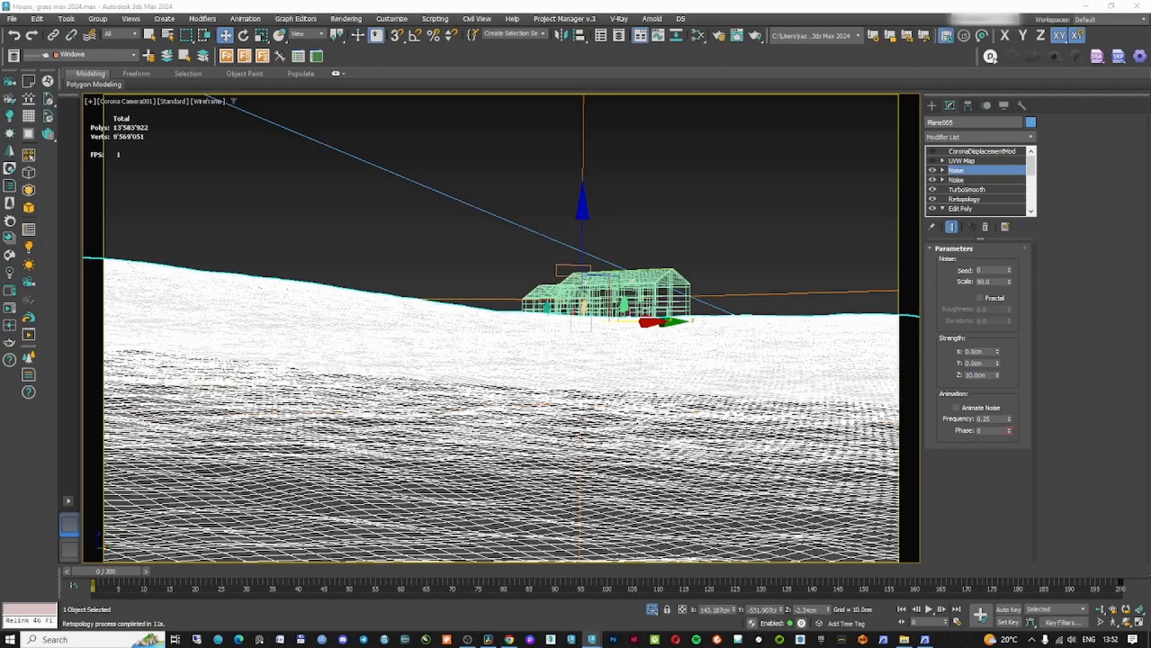
- Turn on the ground's UVW Map, delete the CoronaDisplacementMod modifier and show the view shaded
click(936, 161)
click(968, 136)
text(uv)
click(966, 163)
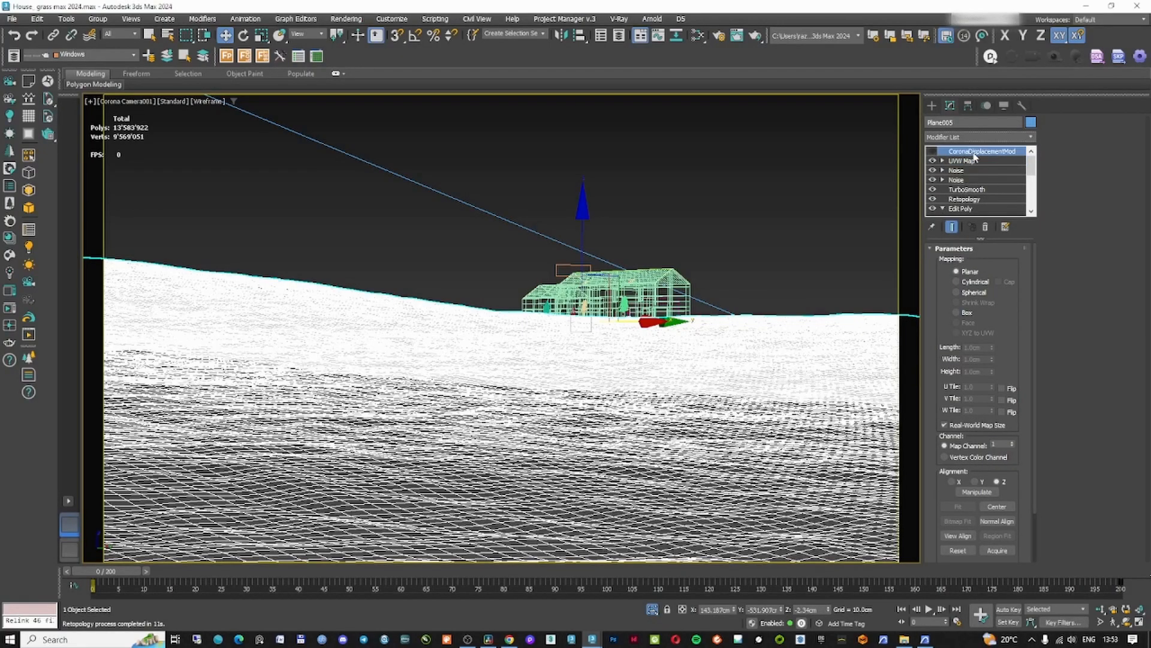
right_click(971, 151)
click(997, 170)
click(786, 294)
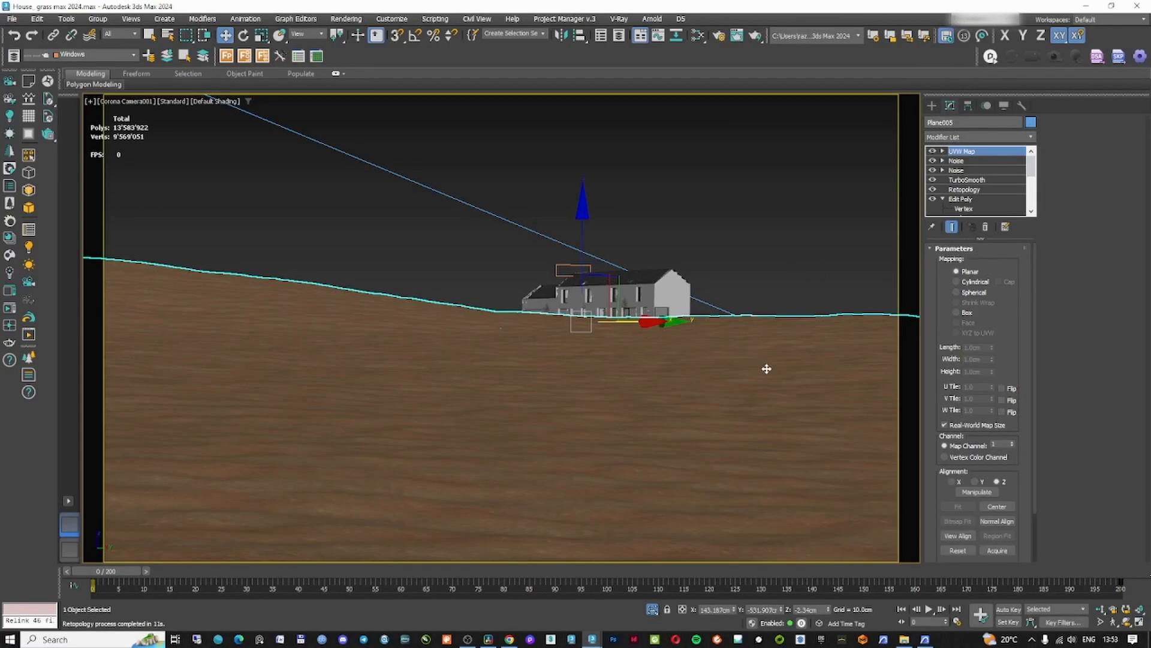
- Disconnect the Gradient Ramp from the ground material's base bump and load rocky_trail_02_ao_4k.jpg into a copy of the CoronaBitmap
key(m)
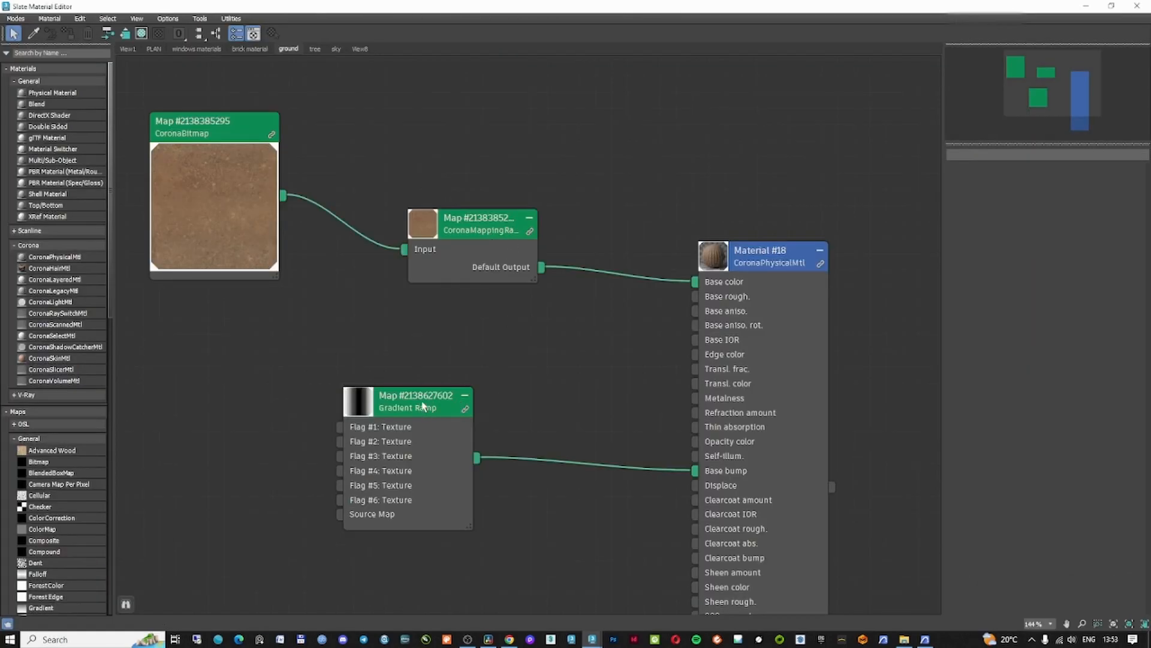
drag(425, 408, 359, 497)
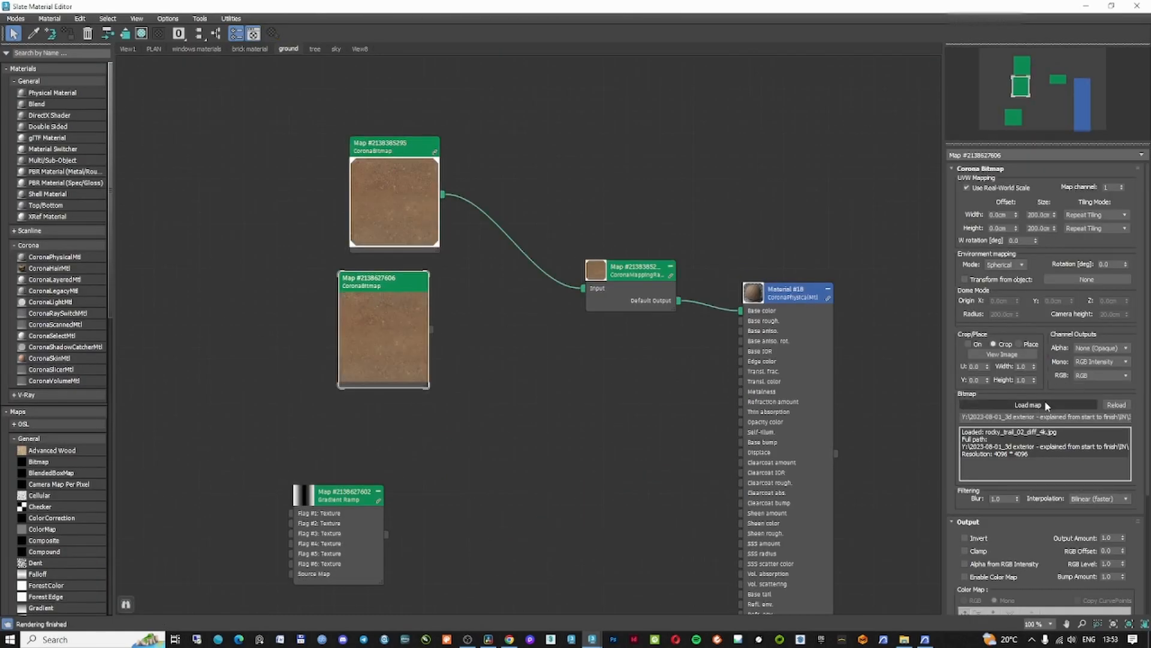
click(1046, 405)
right_click(319, 233)
click(506, 240)
double_click(159, 169)
- Insert a CoronaMix before the mapping randomizer, with the diffuse bitmap as base and the AO bitmap as top
scroll(70, 500, down, 8)
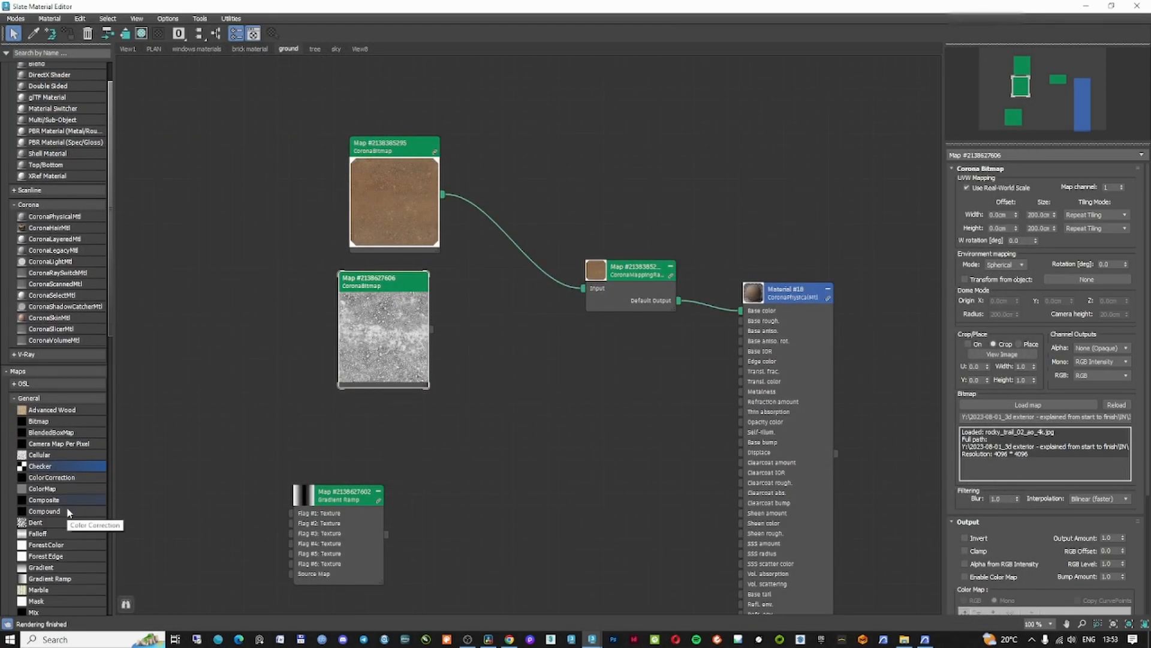
scroll(71, 500, down, 8)
drag(44, 525, 515, 243)
click(532, 268)
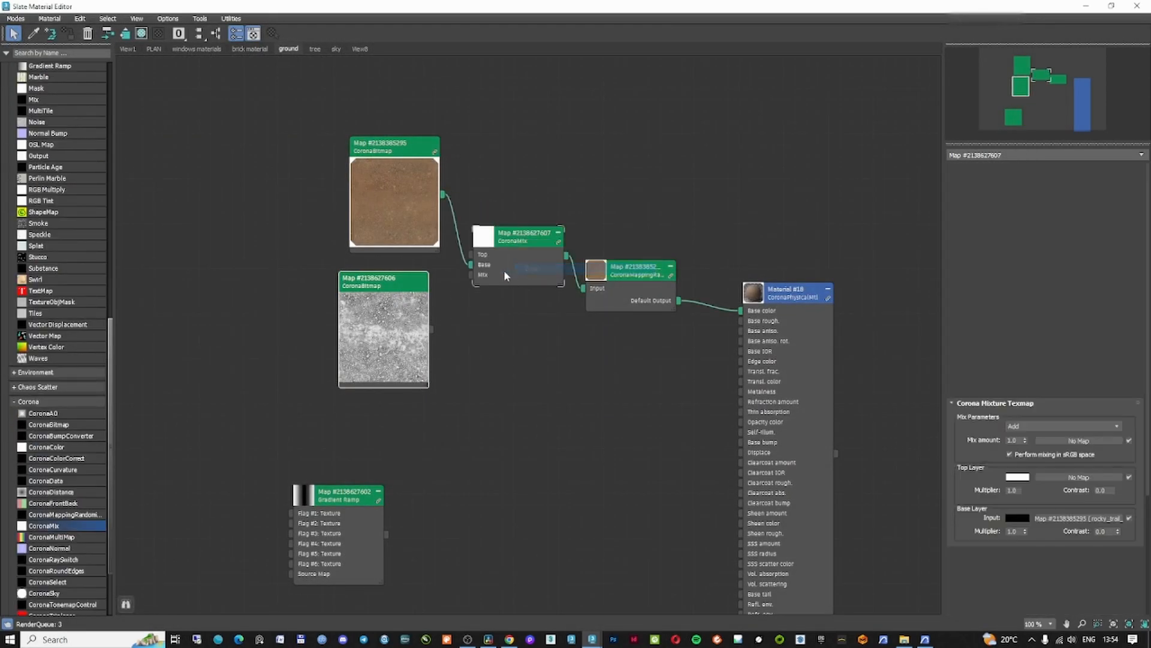
drag(431, 328, 471, 254)
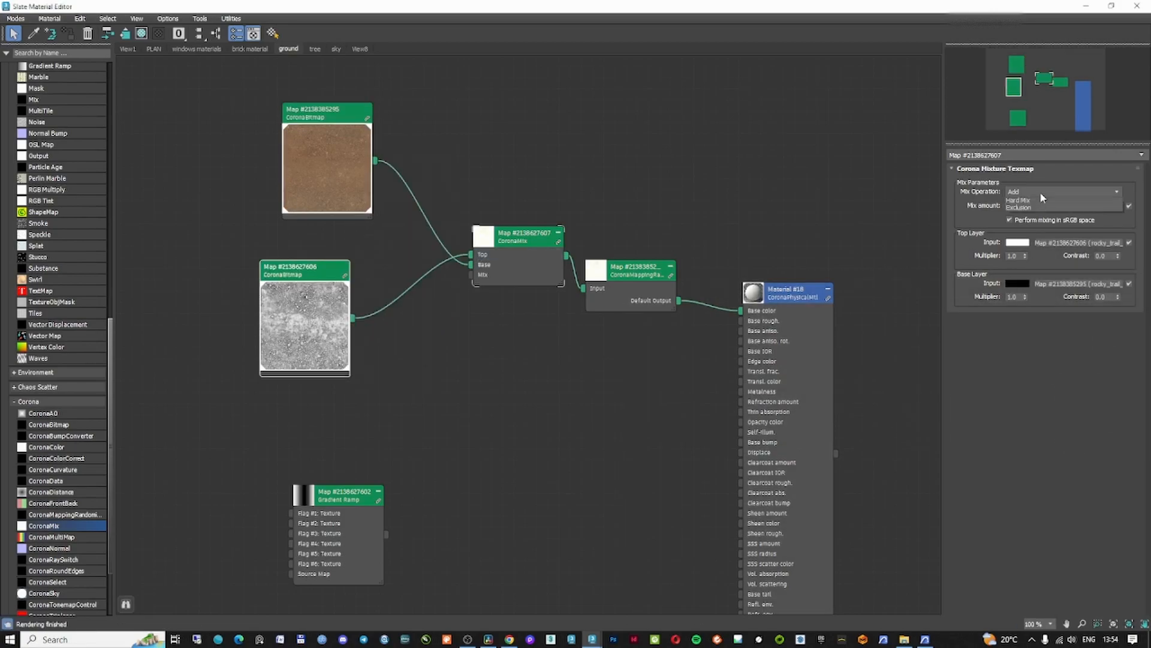
- Change the CoronaMix blending operation from Add and enlarge the ground material's preview
click(1040, 192)
click(1034, 213)
double_click(803, 292)
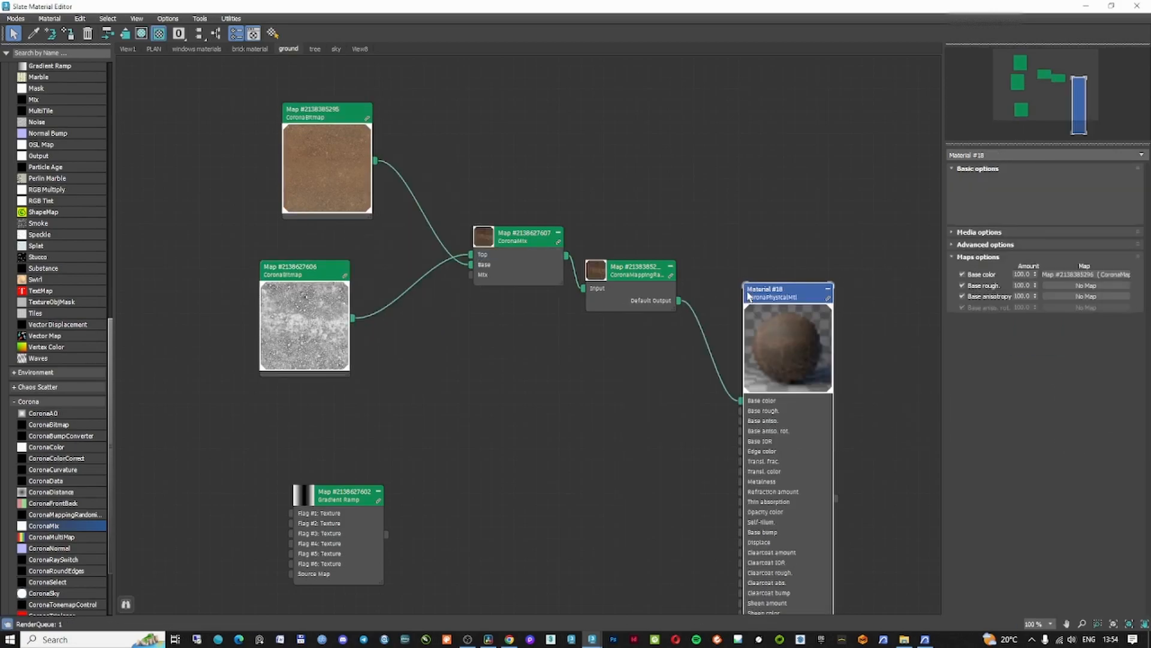
- Give the CoronaMappingRandomizer one additional output and route the AO bitmap through it into the material's Displace input
double_click(635, 269)
click(1043, 424)
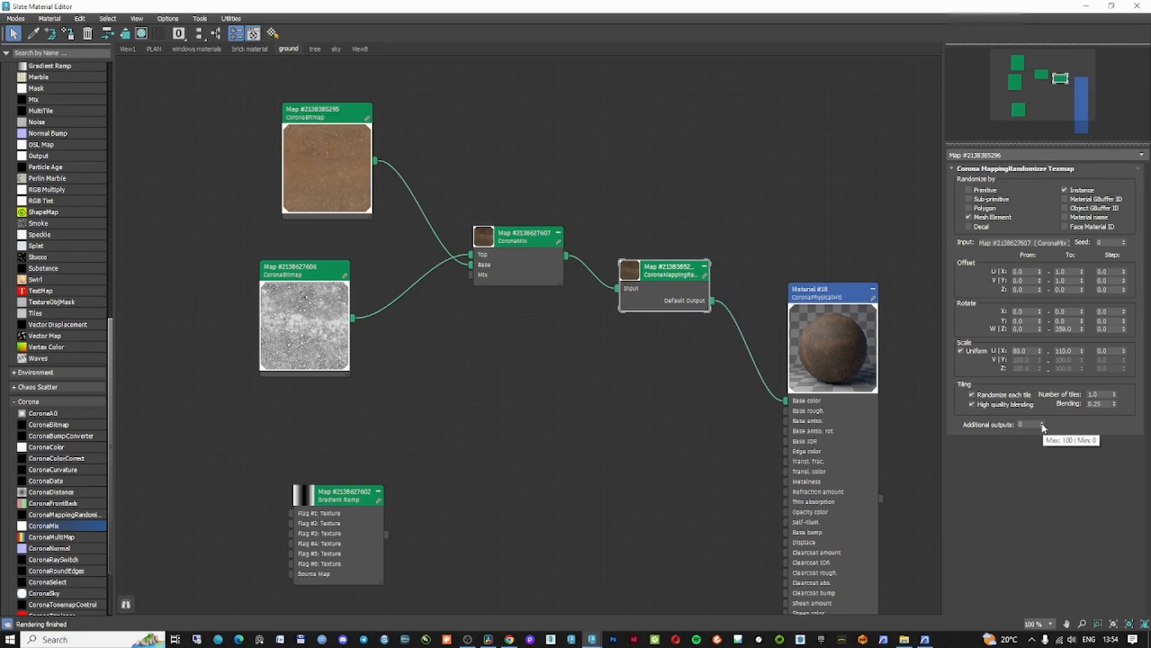
drag(678, 276, 678, 287)
drag(711, 324, 785, 400)
drag(353, 317, 616, 310)
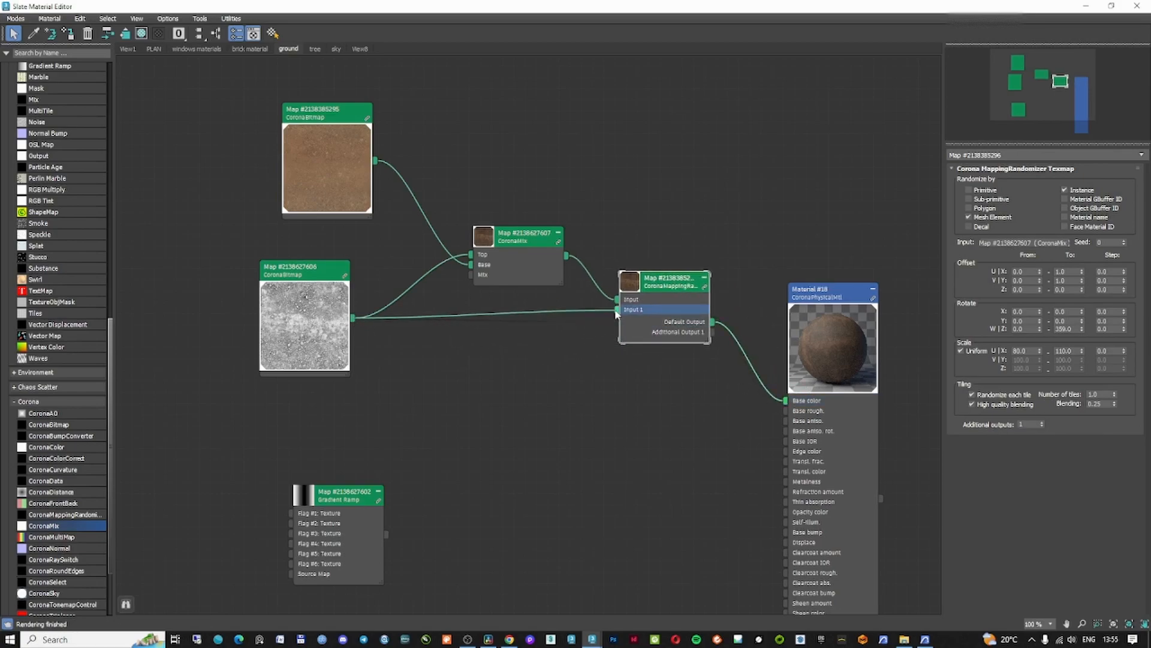
drag(713, 332, 793, 542)
click(634, 501)
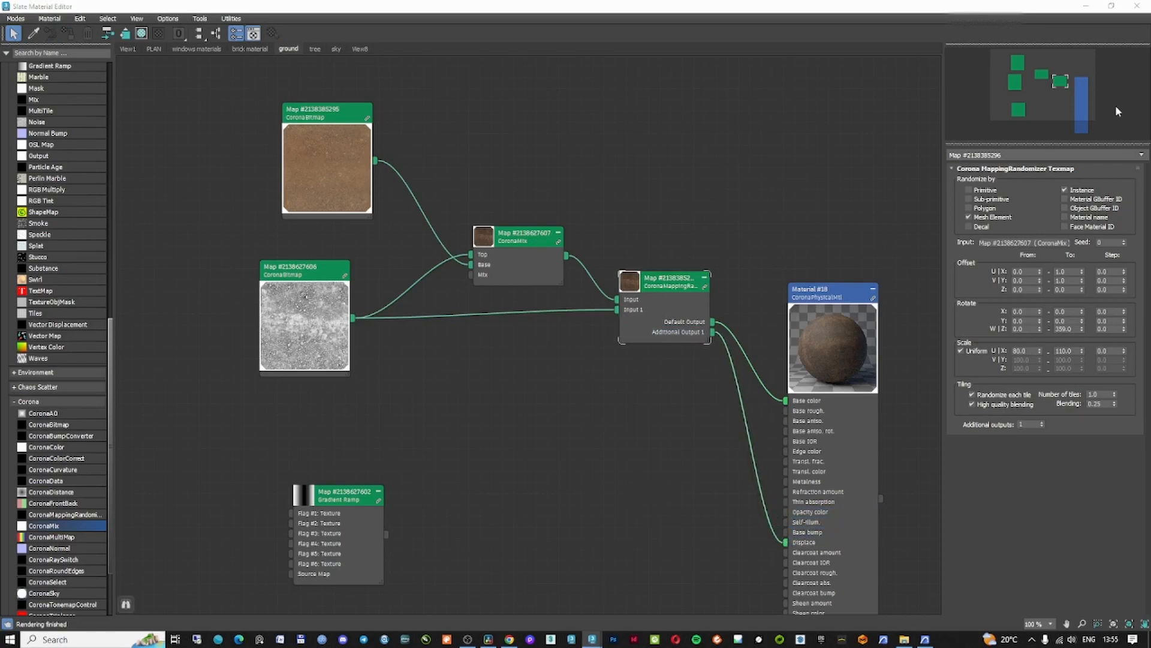
drag(345, 502, 301, 539)
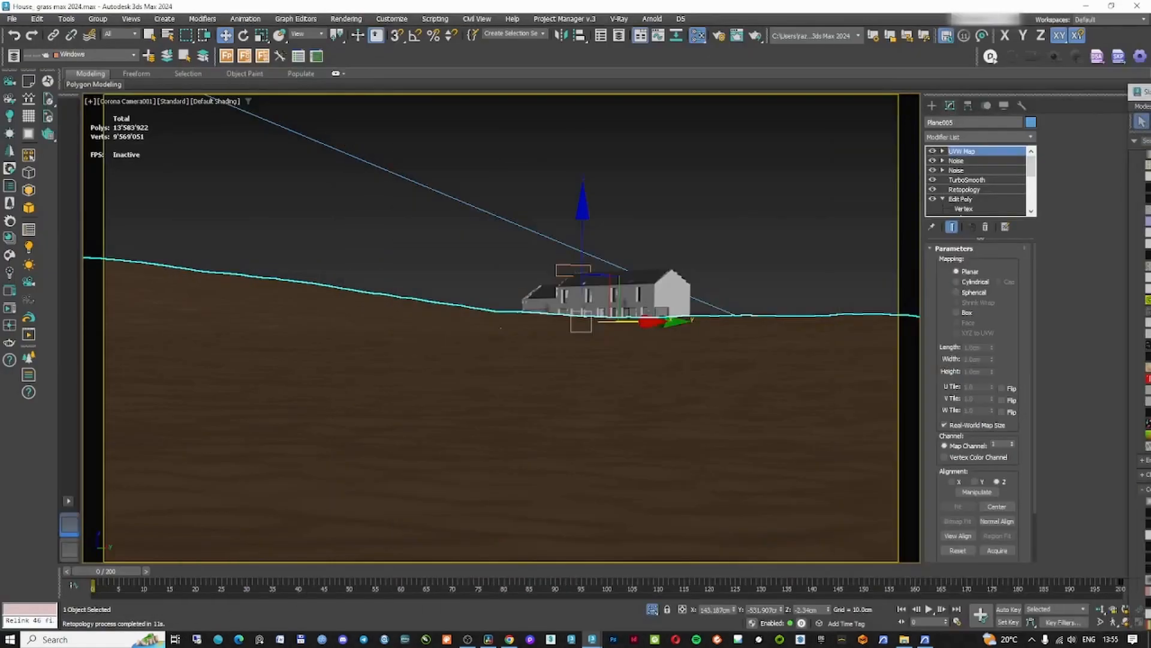
- Save the scene as a new file named House_grass max 2024_final.max
key(ctrl+shift+s)
text(final)
key(Return)
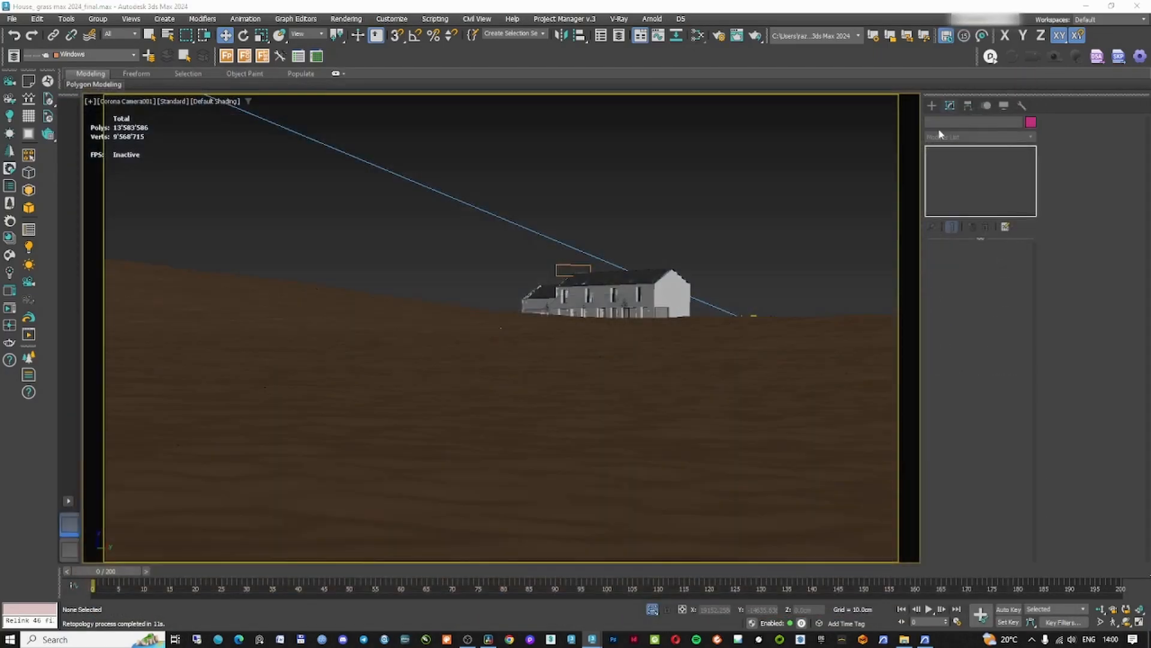
- Switch to the top view, raise the Gradient Ramp's U tiling into the thousands and enlarge the map's preview
click(784, 342)
key(t)
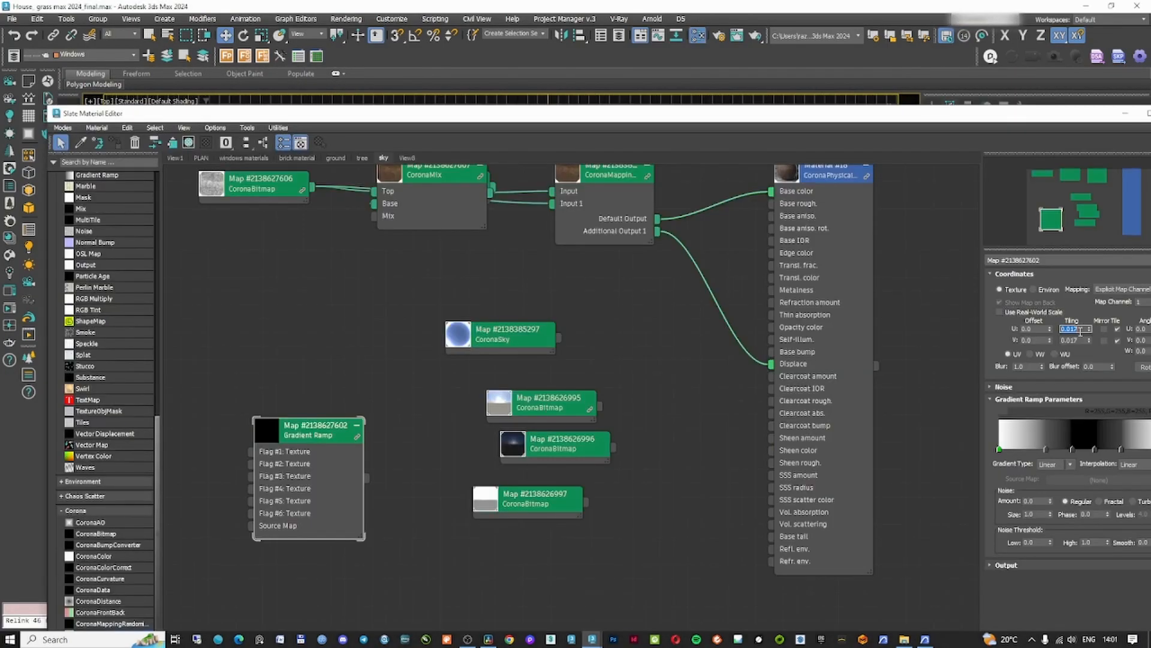
text(00)
key(Return)
double_click(272, 434)
drag(303, 429, 290, 323)
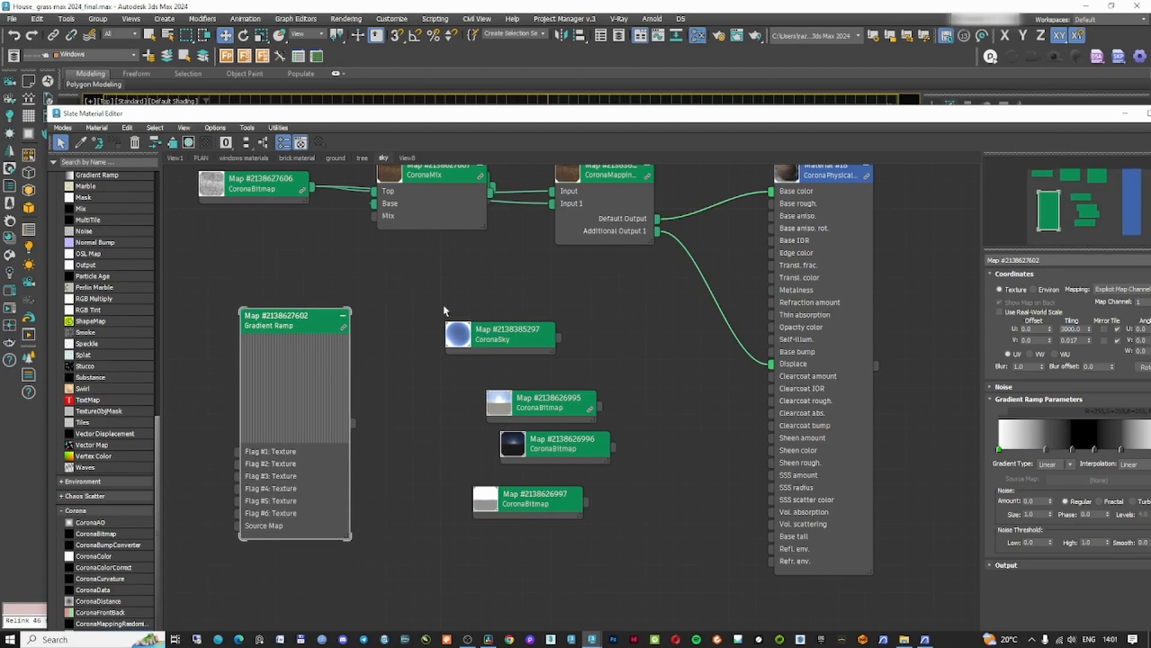
drag(795, 116, 737, 48)
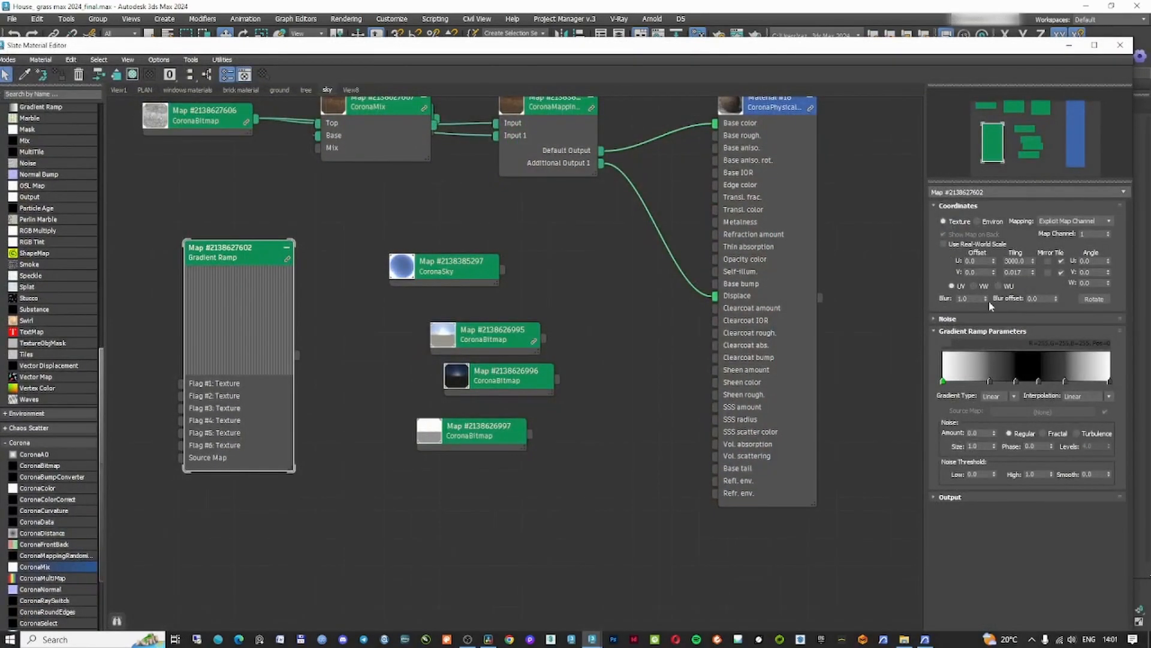
- Set the Gradient Ramp's V tiling to -0.001 and its interpolation to Ease In Out
double_click(1026, 272)
key(BackSpace)
click(1067, 397)
click(1092, 426)
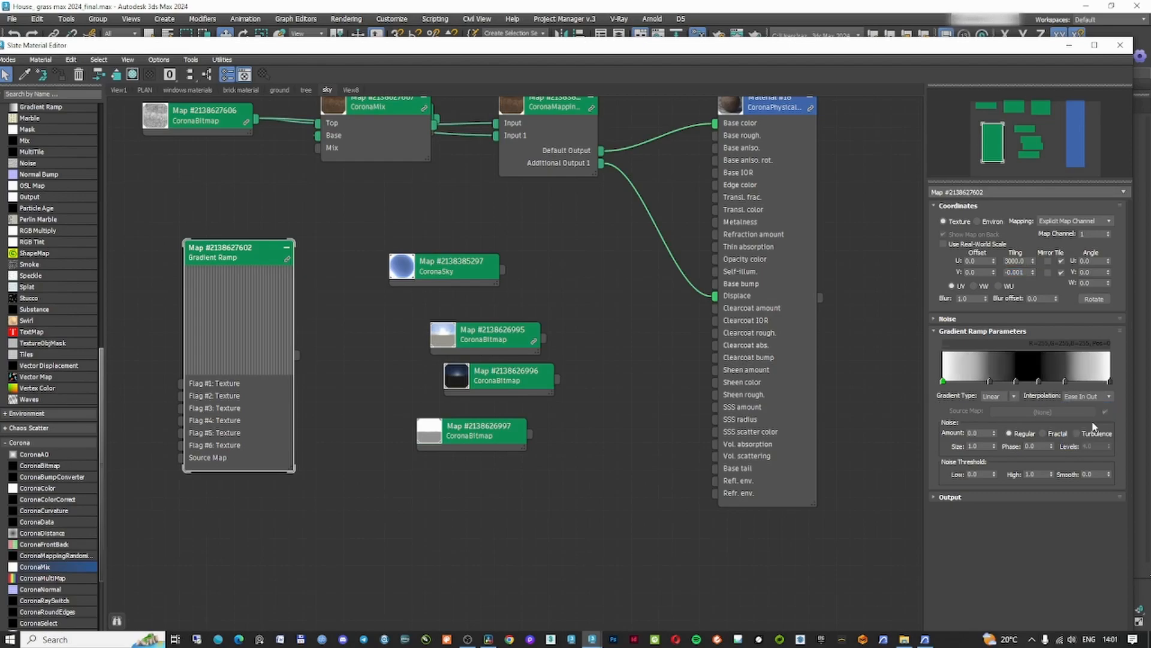
- Add a white flag near each end of the Gradient Ramp and shift the neighbouring inner flags slightly towards the black centre
drag(235, 264, 262, 265)
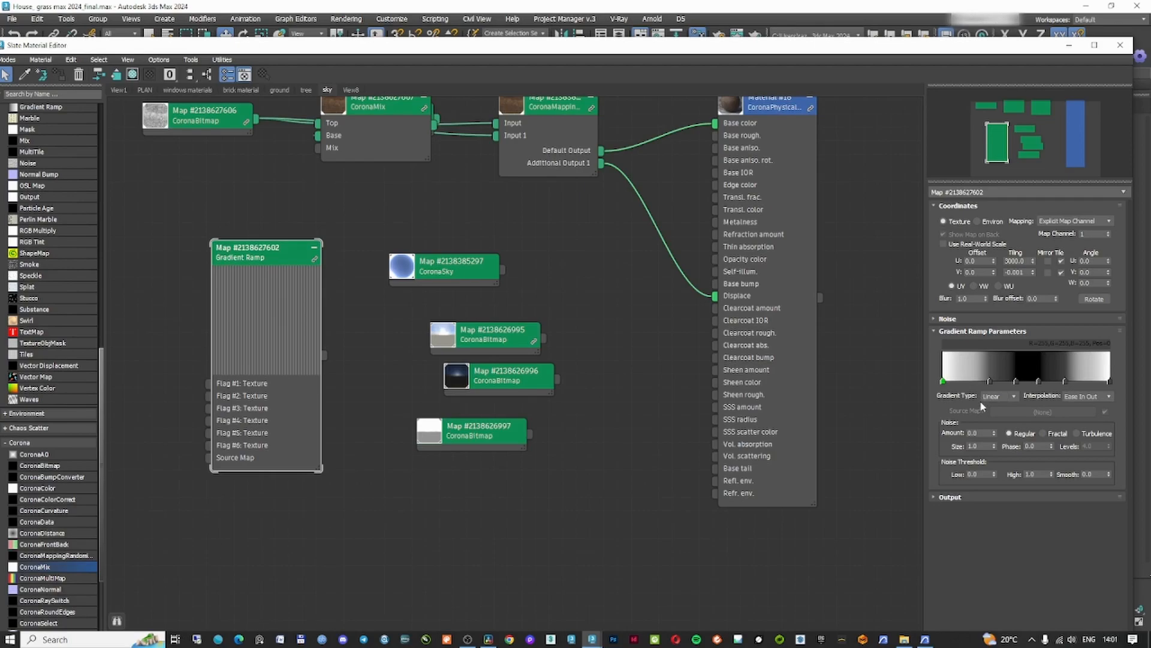
click(1082, 382)
double_click(1083, 382)
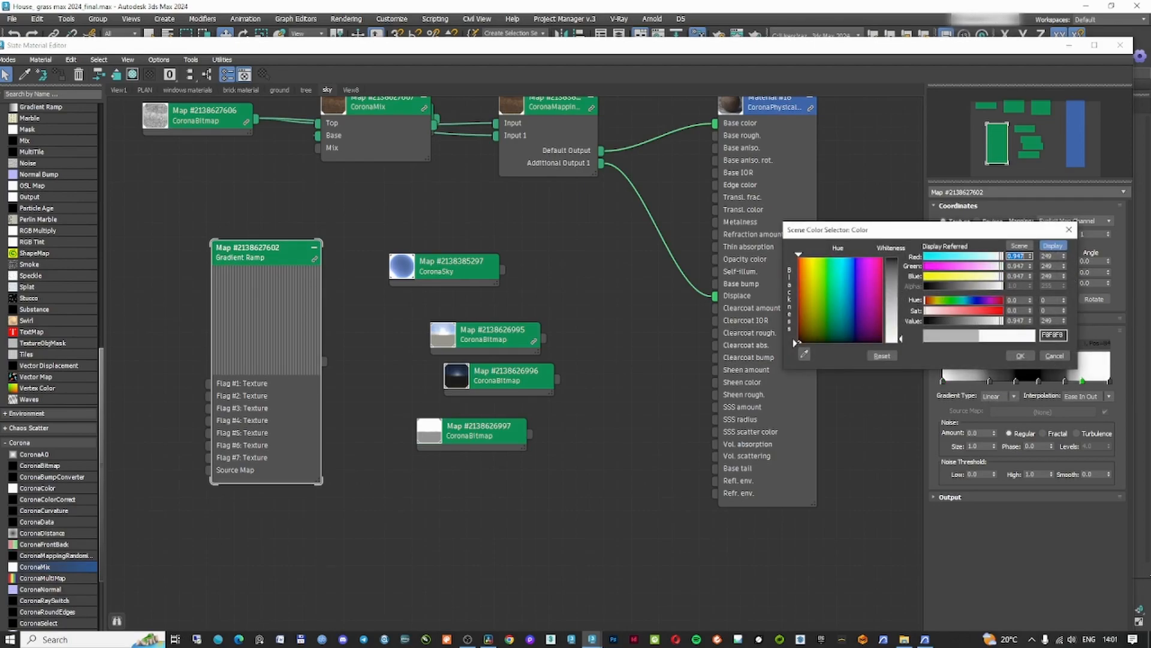
click(1018, 355)
click(969, 382)
double_click(969, 382)
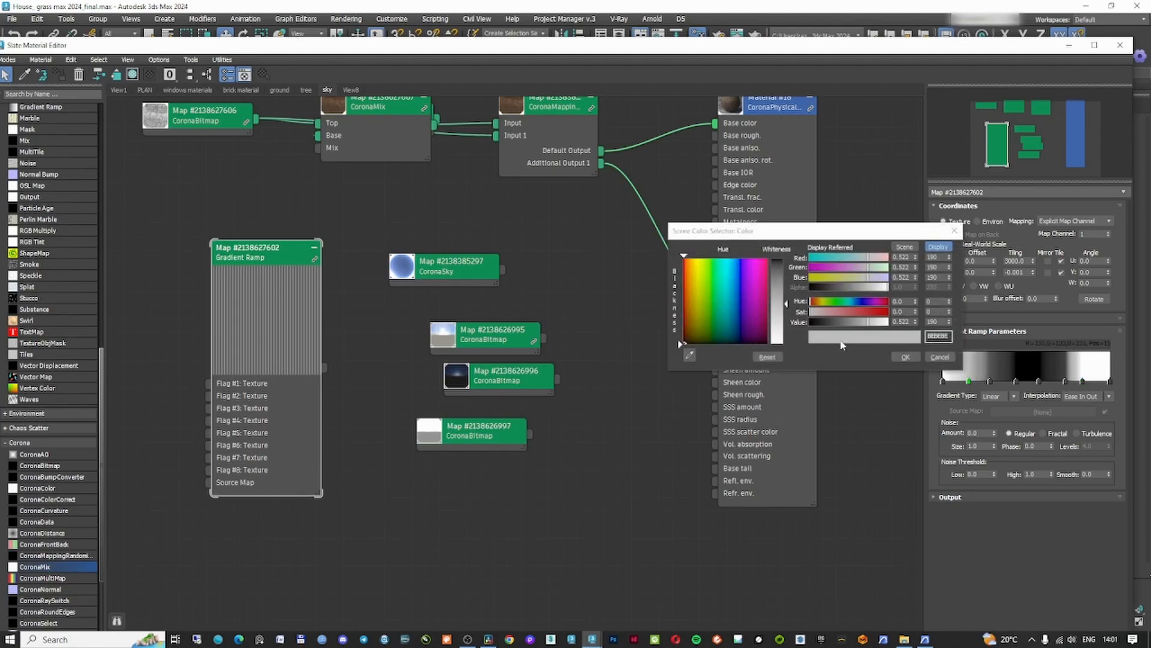
click(904, 357)
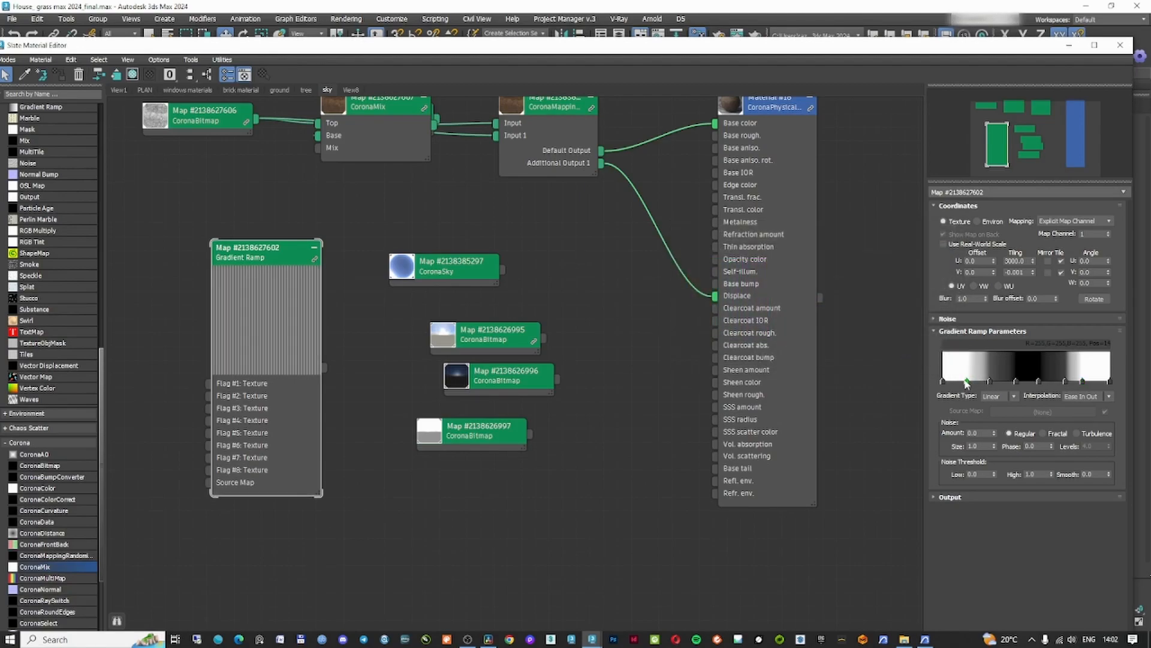
drag(991, 382, 1085, 382)
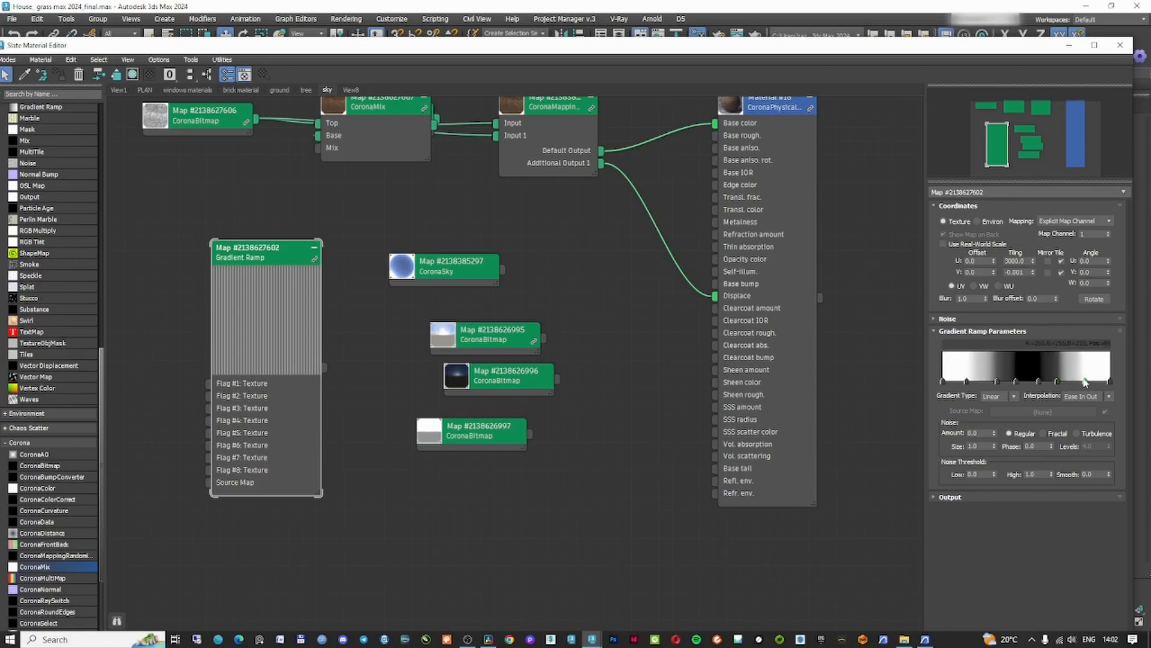
- Assign the Gradient Ramp as the map of the ground's Displace modifier and set the ramp's map channel to 2
drag(664, 48, 720, 376)
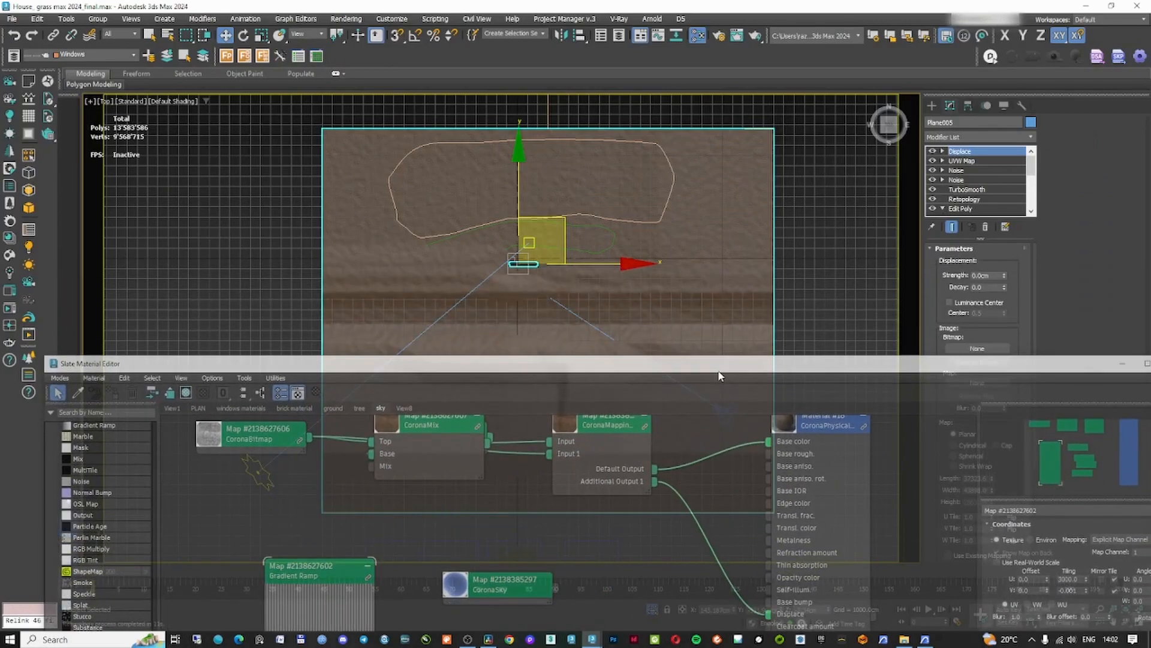
scroll(979, 331, down, 1)
drag(960, 367, 932, 388)
middle_drag(525, 526, 502, 434)
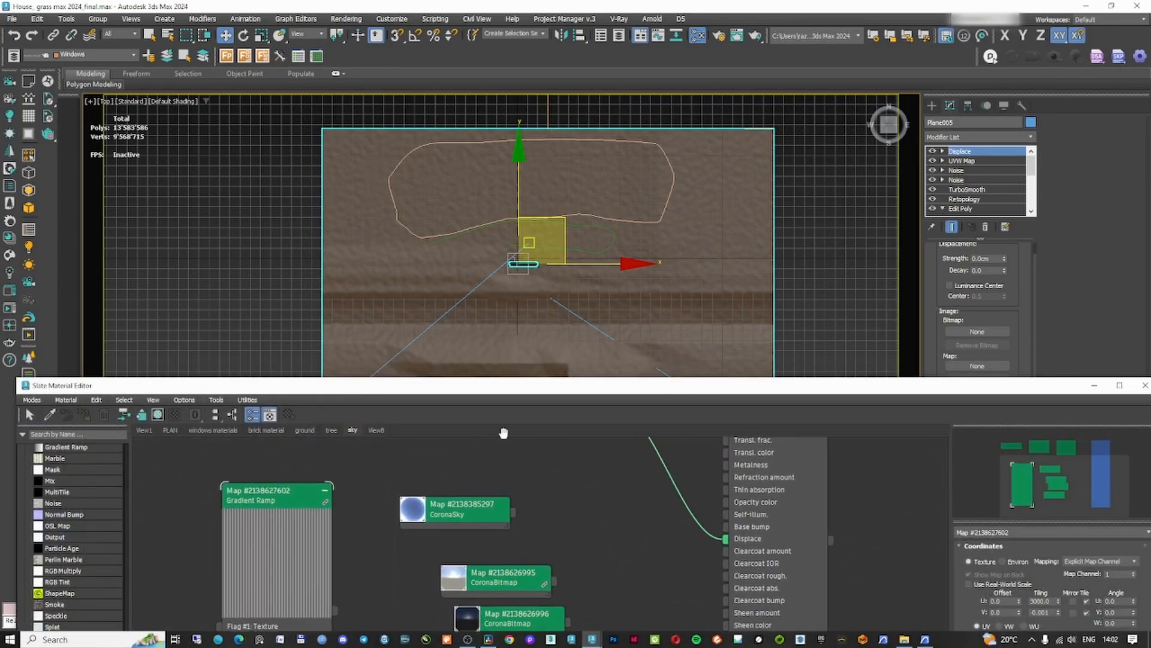
click(377, 430)
middle_drag(509, 493, 514, 376)
scroll(514, 375, down, 2)
click(352, 431)
drag(336, 610, 969, 365)
click(551, 355)
drag(599, 385, 476, 367)
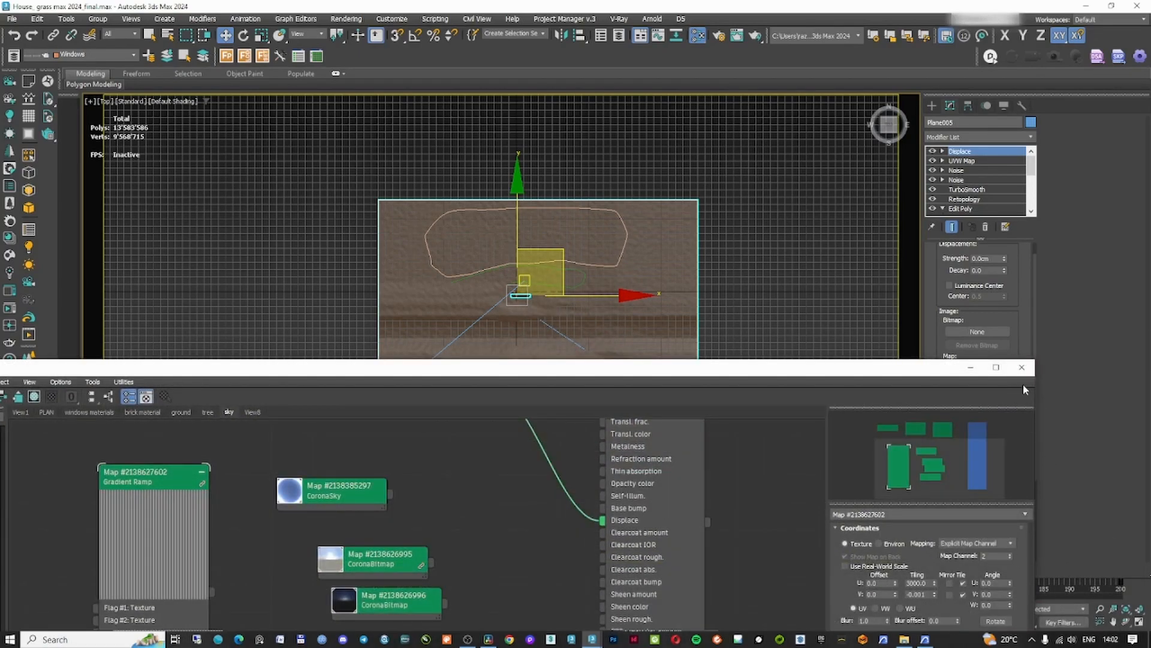
click(1021, 367)
- Add a planar UVW Map modifier beneath Displace on the ground, with Real-World Map Size off and map channel 2
click(975, 137)
text(uvw)
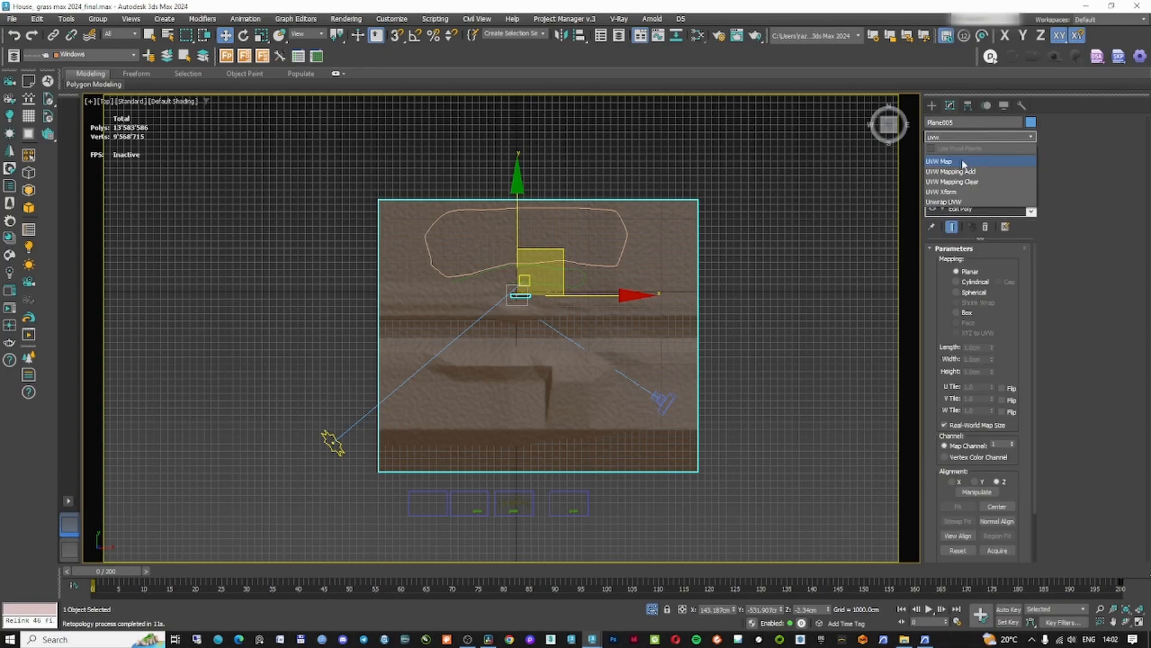
key(Return)
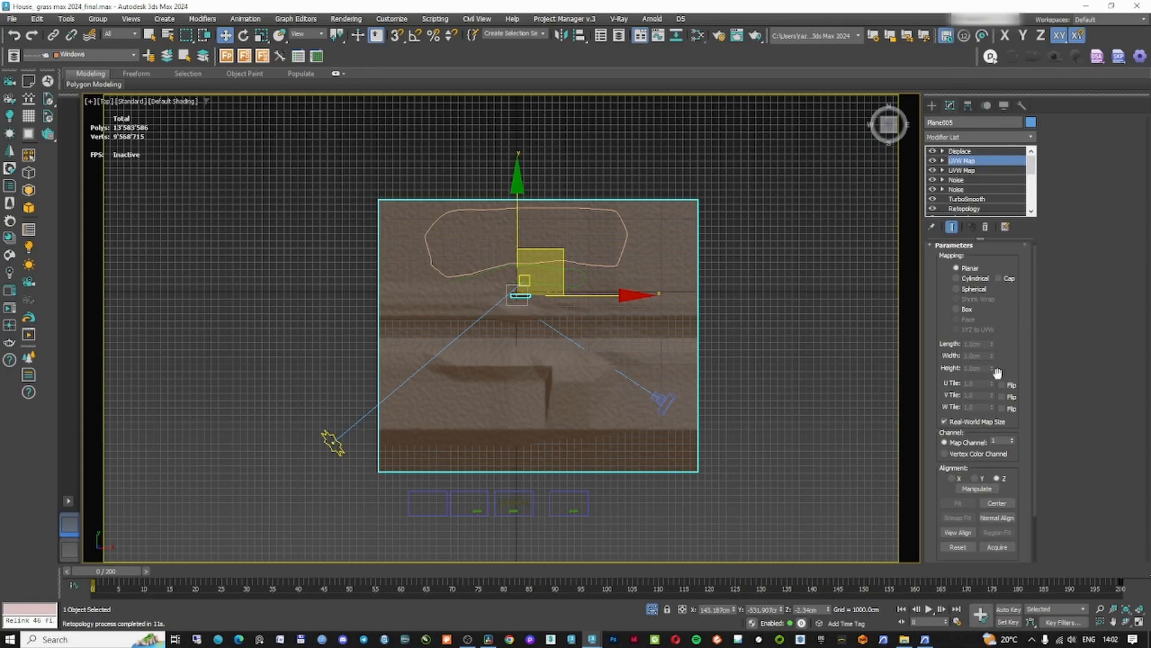
click(1012, 440)
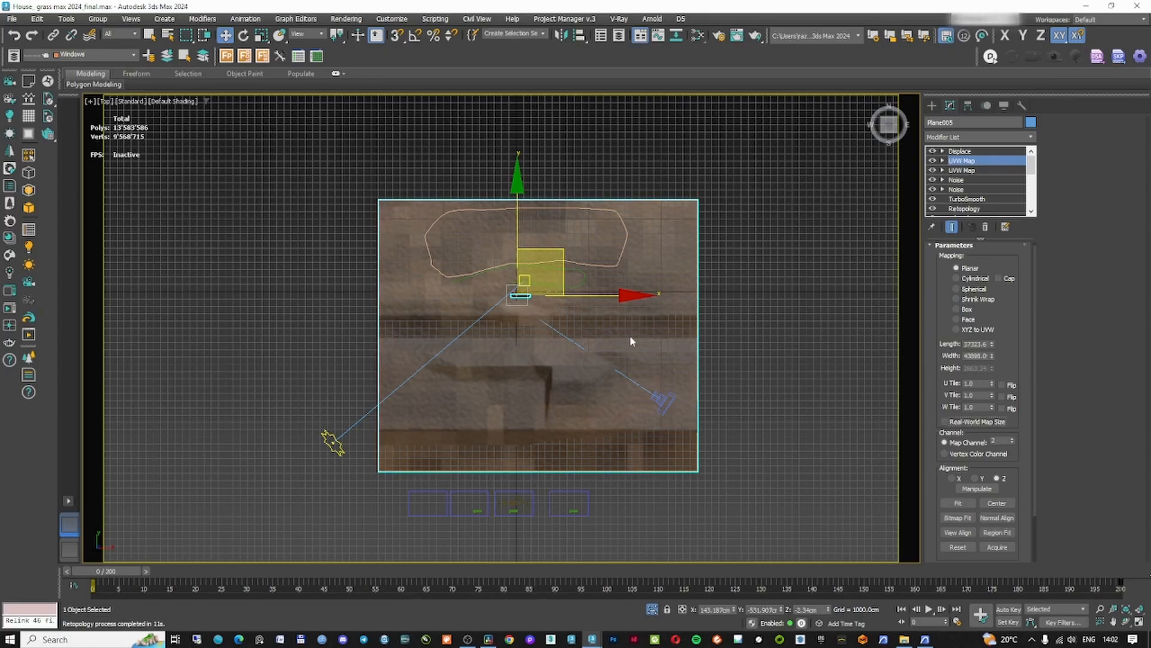
- Set the ground's Displace strength to 30 cm and switch the viewport to the Corona camera
scroll(631, 342, up, 3)
alt+middle_drag(650, 334, 619, 347)
scroll(619, 348, down, 2)
scroll(521, 398, up, 6)
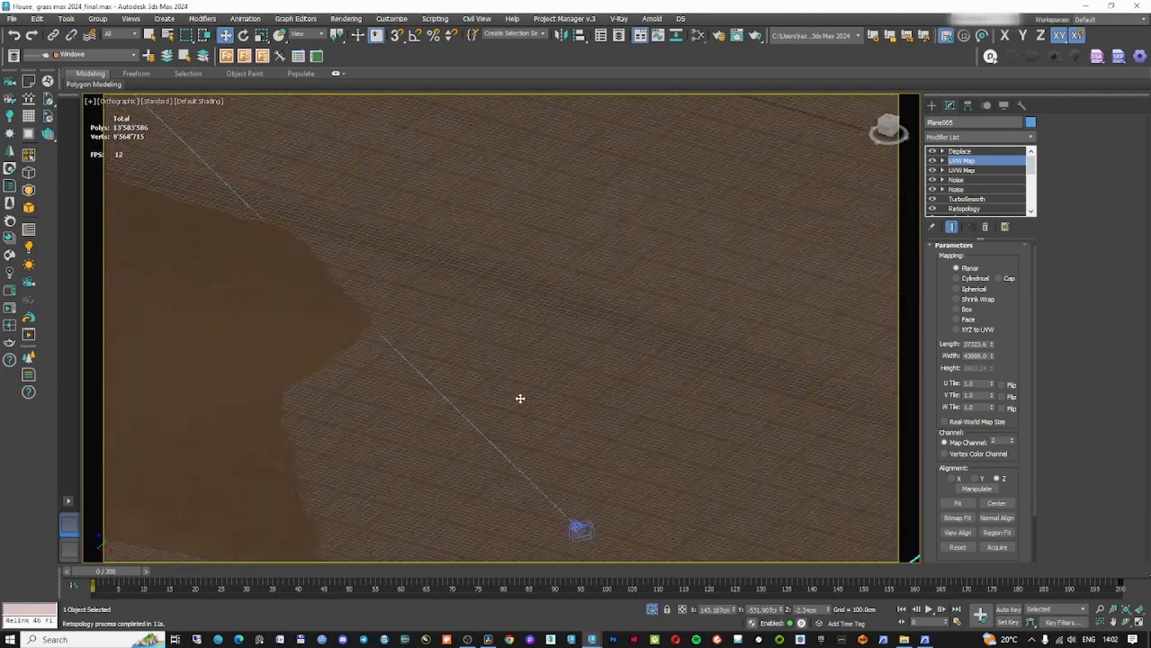
scroll(432, 378, down, 6)
click(960, 152)
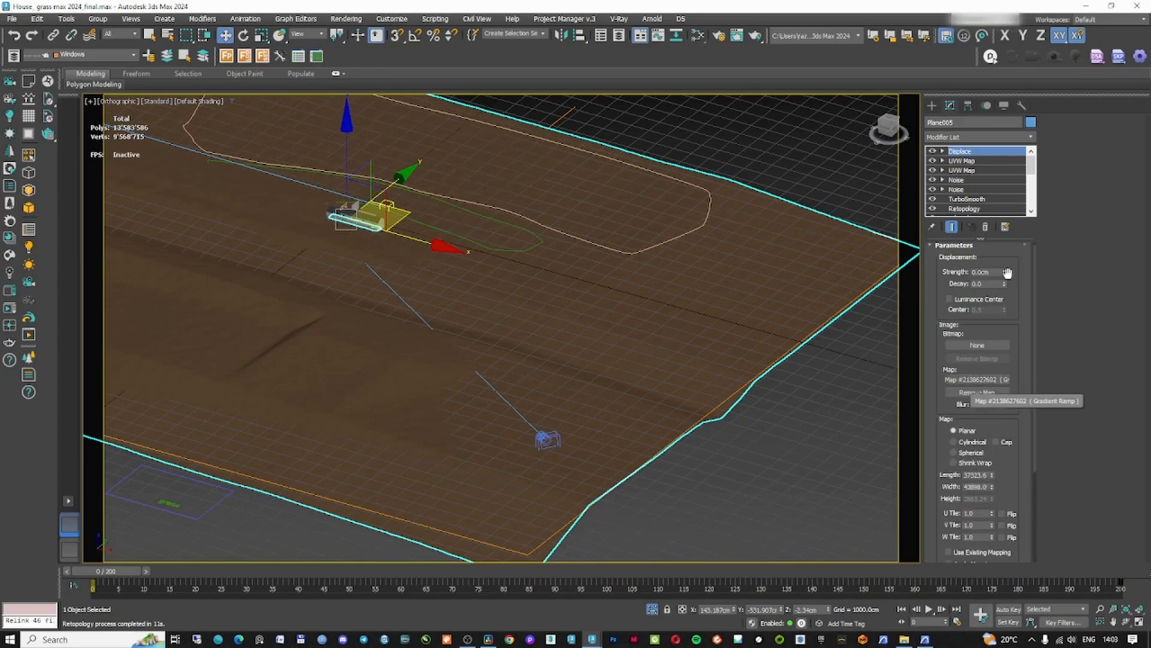
click(989, 272)
middle_drag(369, 378, 391, 365)
scroll(367, 390, up, 5)
key(c)
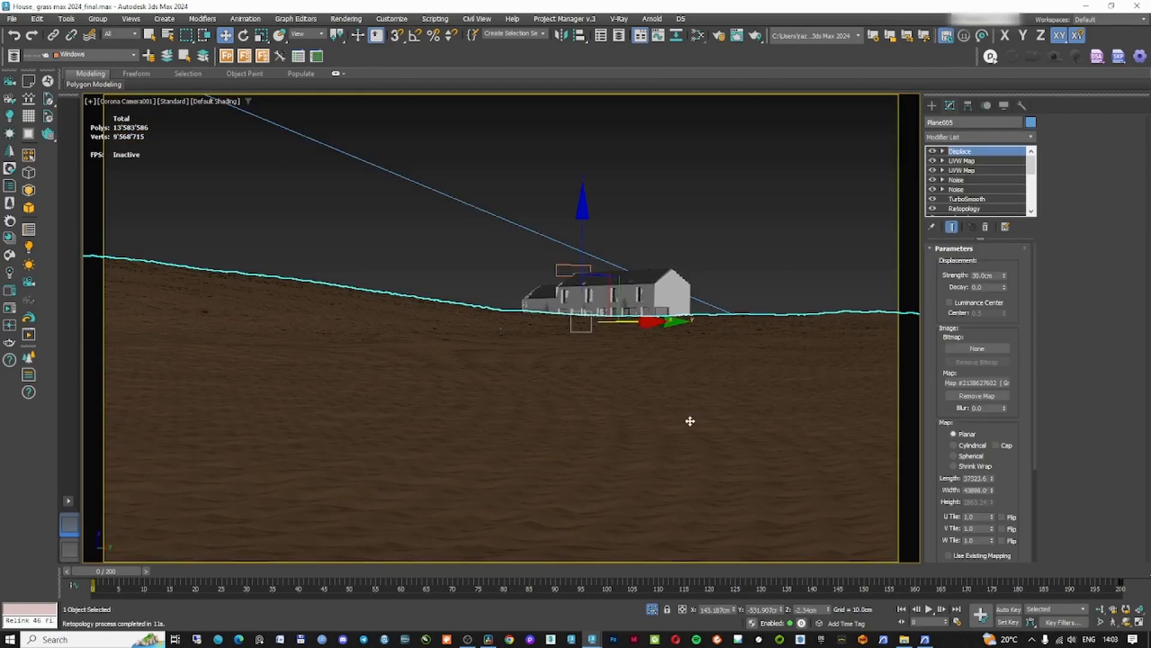
key(F3)
key(F3)
- Set the Gradient Ramp's W angle to -40 and check the rotated stripes in its preview and on the ground
key(m)
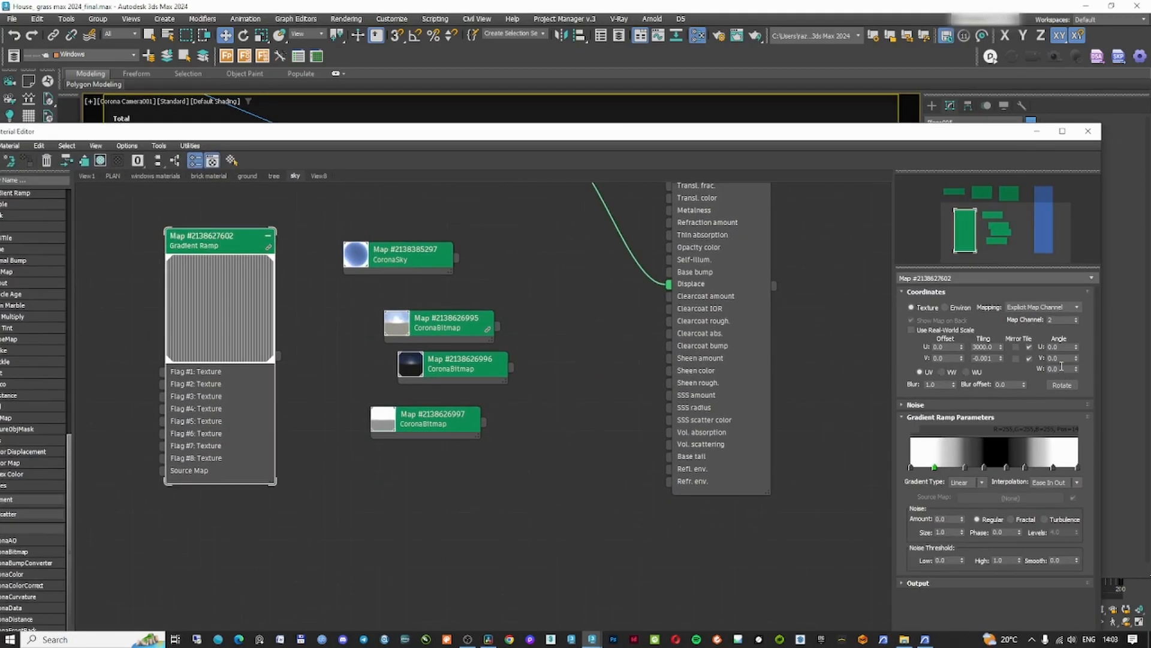
double_click(1061, 369)
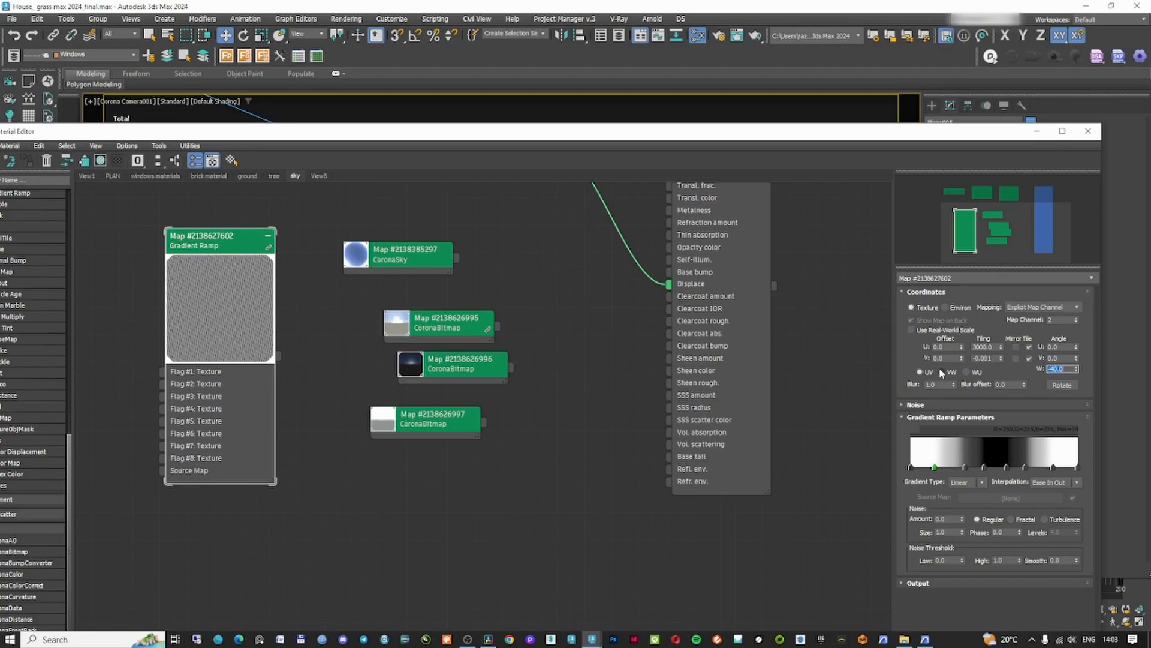
drag(215, 307, 284, 307)
drag(341, 482, 586, 569)
scroll(400, 422, up, 3)
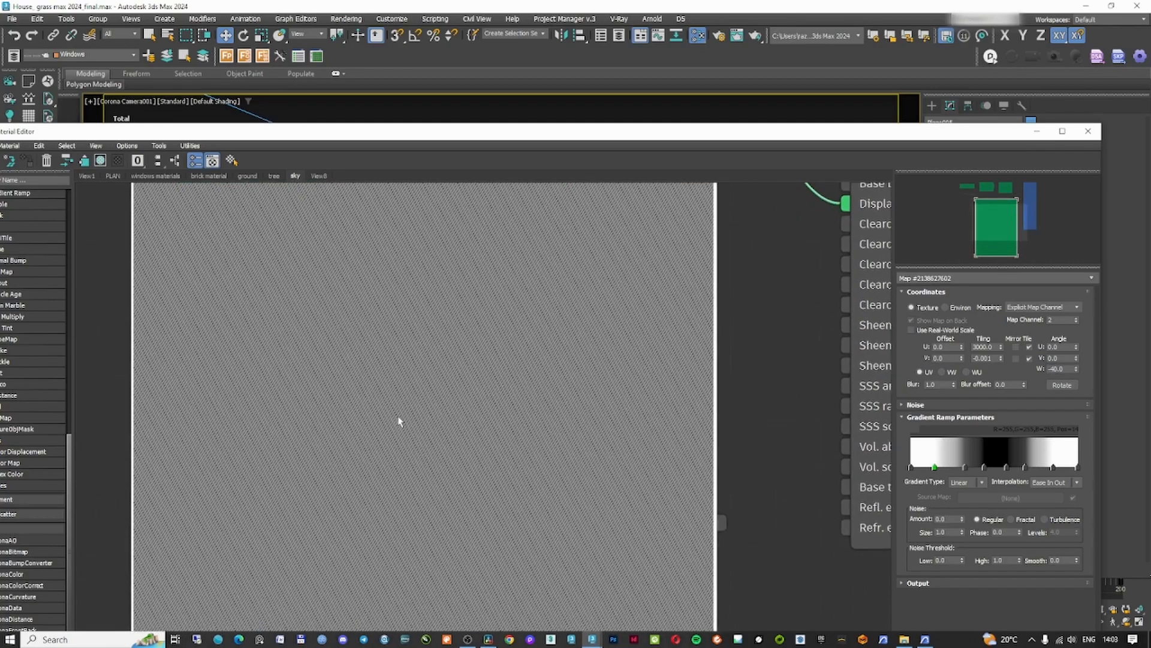
click(1037, 131)
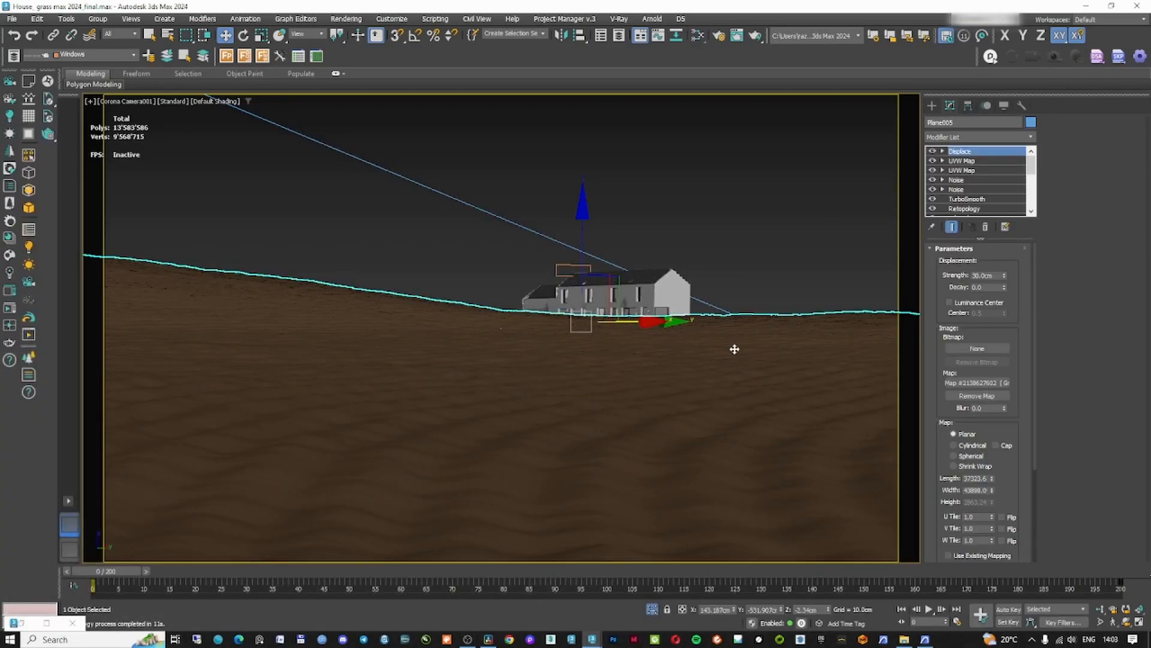
- Set the Gradient Ramp's U tiling to 300 to widen the furrows
key(m)
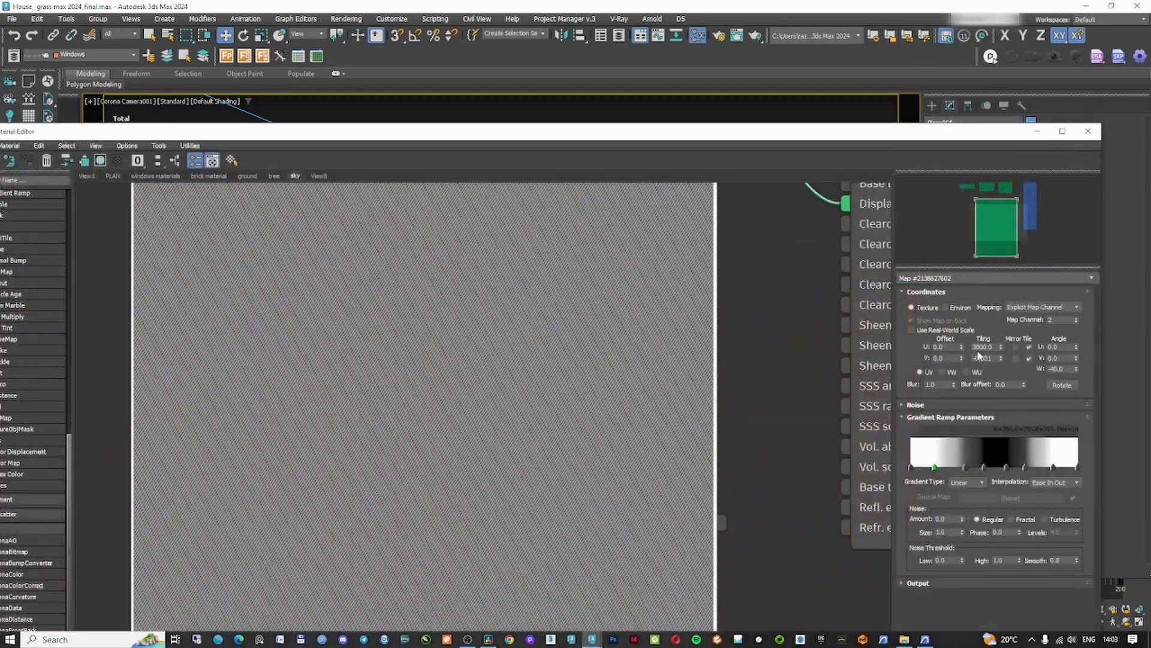
double_click(990, 348)
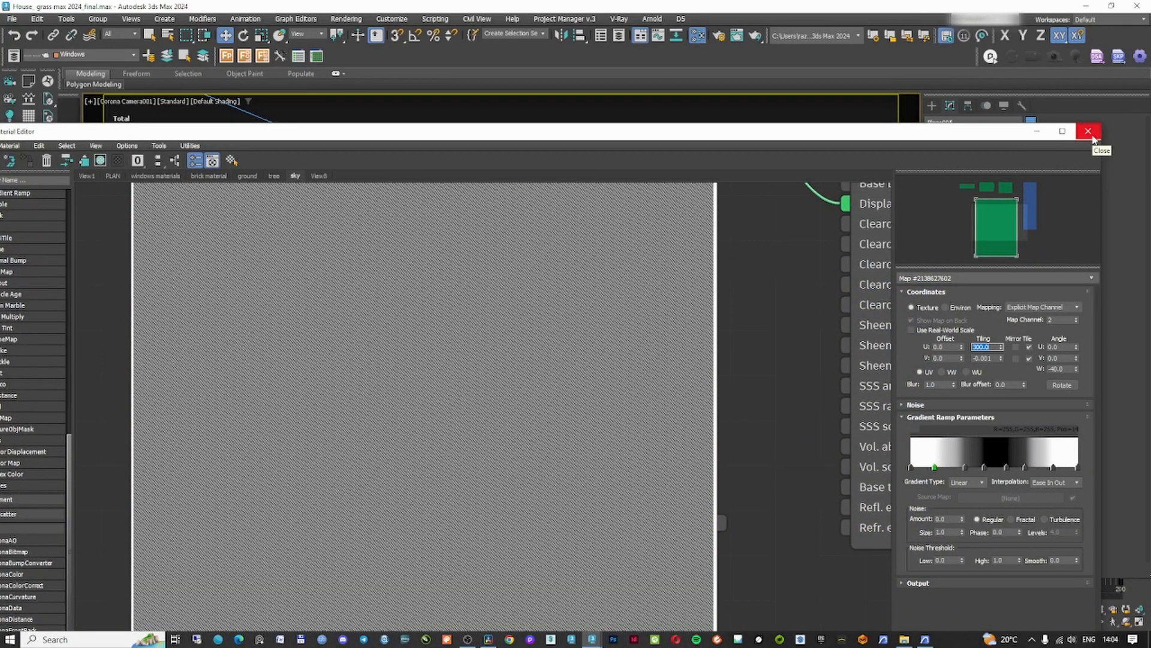
click(1092, 135)
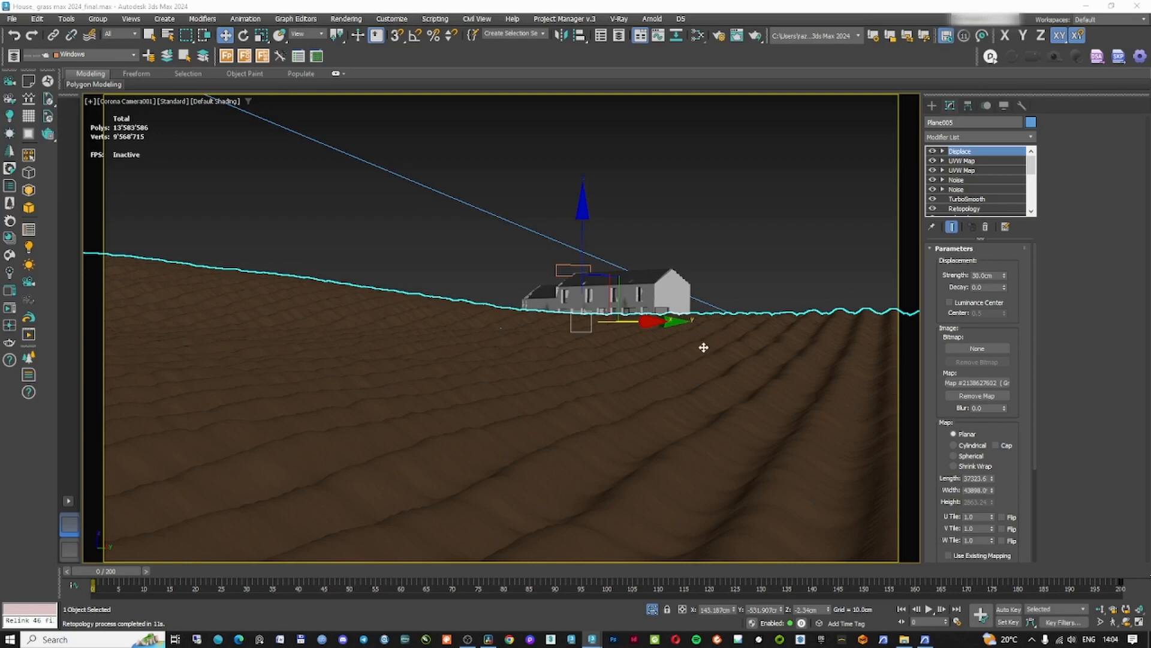
- Reframe the camera view on the house and furrowed ground with Pan and Walk Through, and save the scene
middle_drag(657, 491, 649, 487)
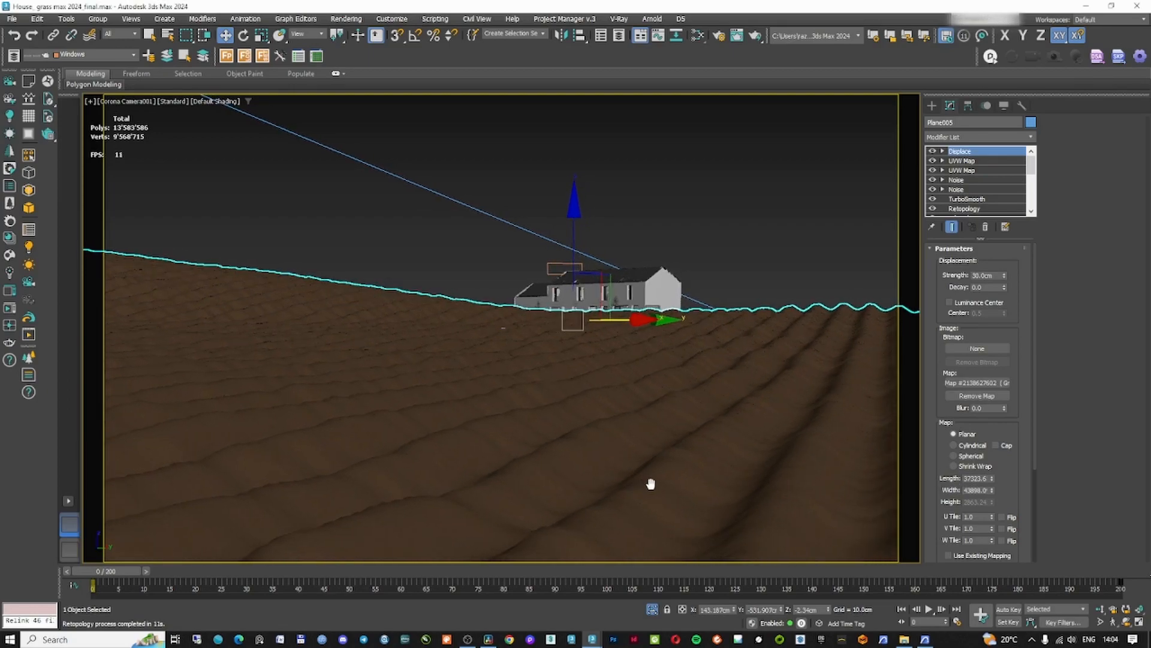
click(1113, 623)
drag(632, 410, 628, 410)
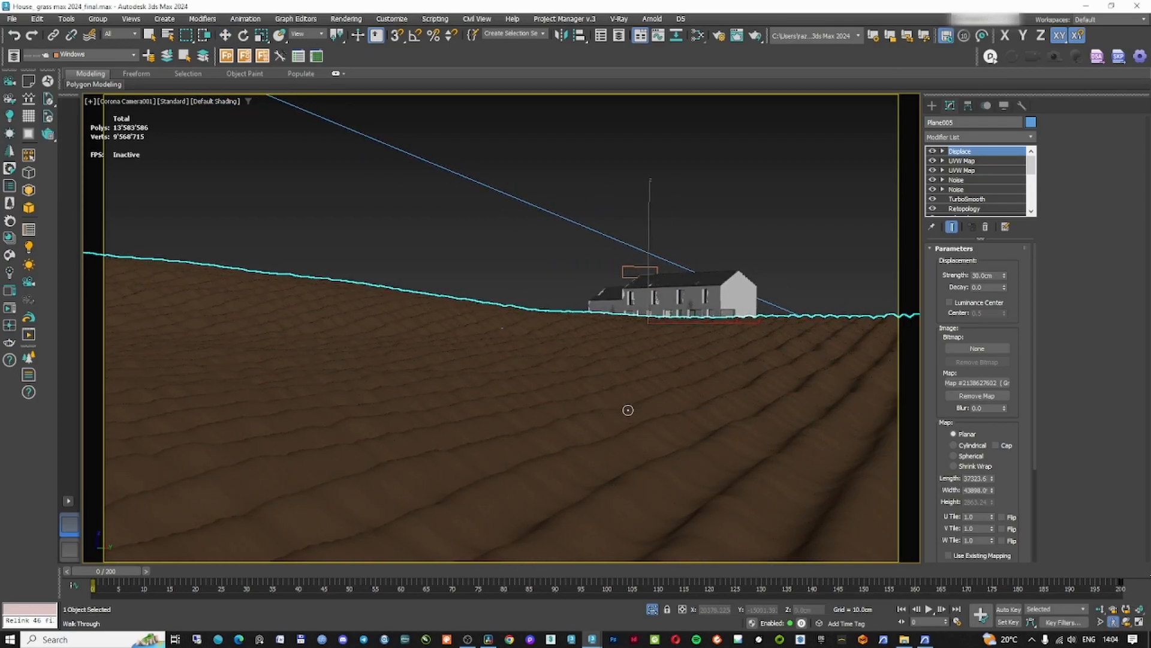
right_click(628, 410)
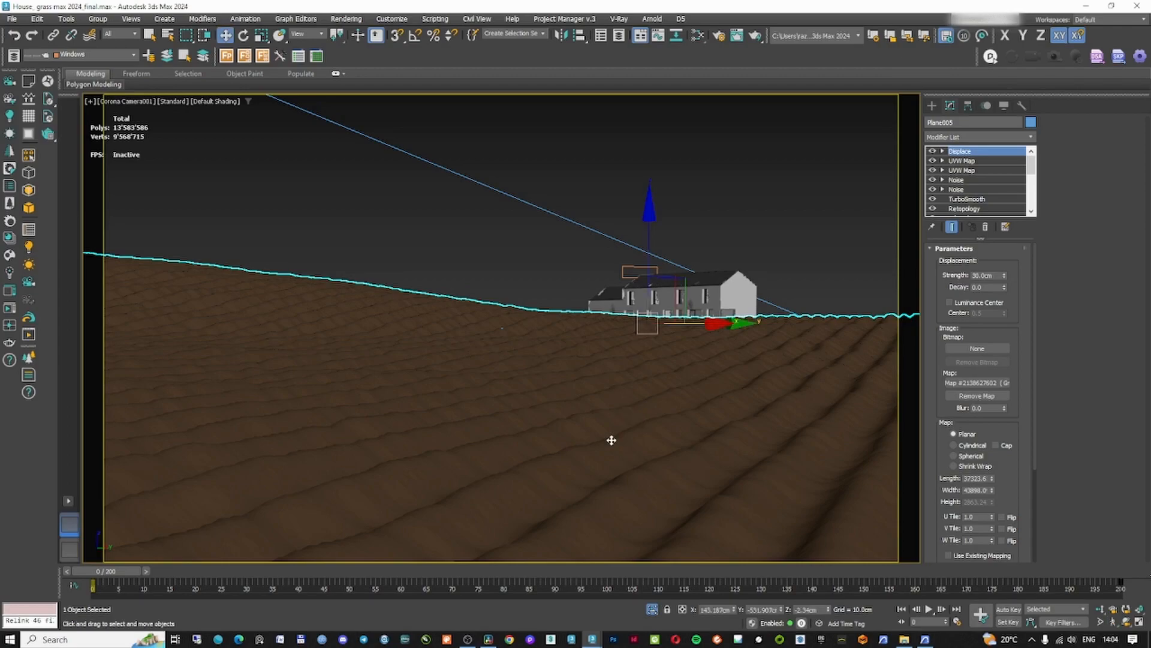
key(ctrl+z)
click(12, 19)
click(22, 118)
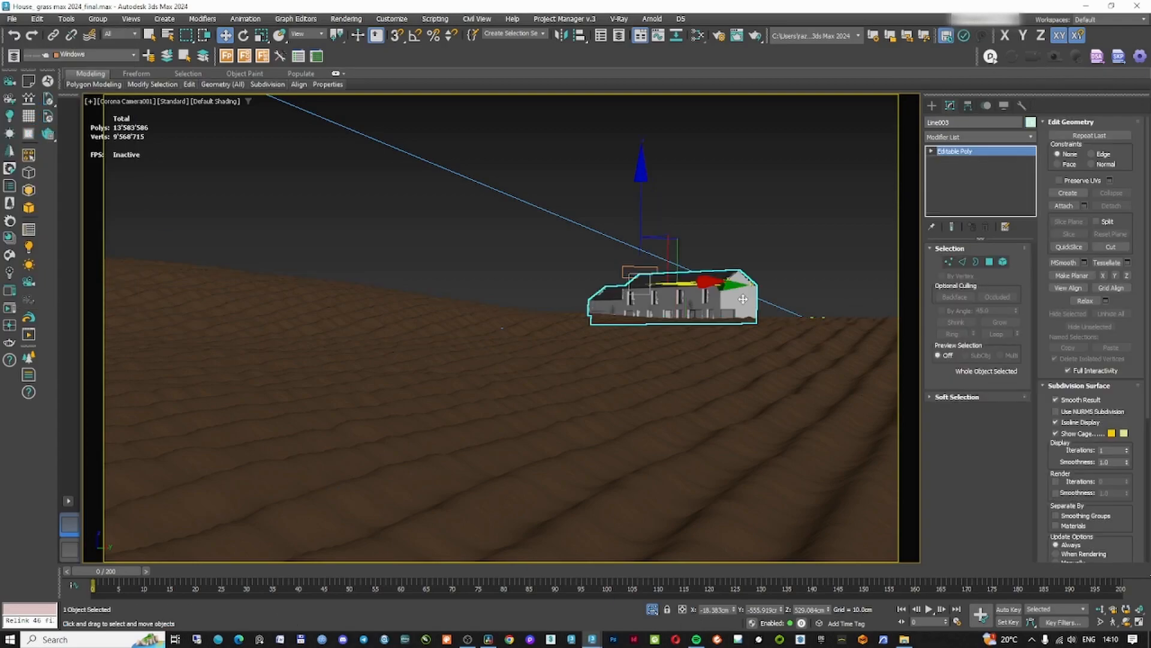
- Open the brick material's node graph in the material editor
key(m)
right_click(350, 180)
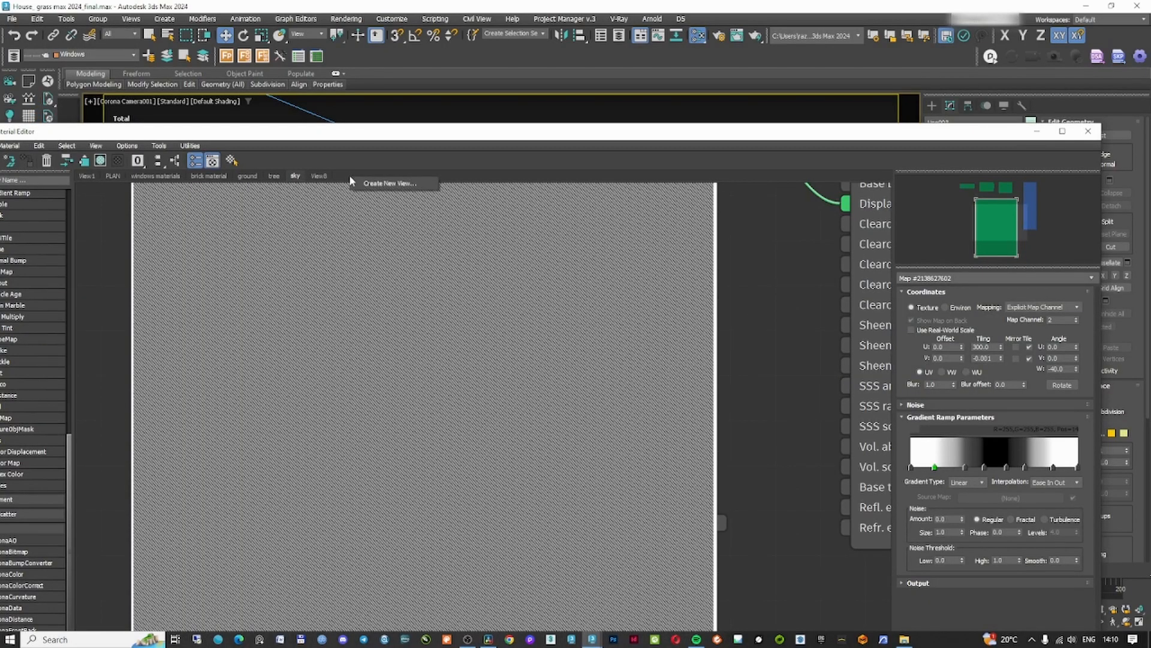
click(210, 176)
scroll(486, 340, down, 1)
middle_drag(582, 370, 547, 289)
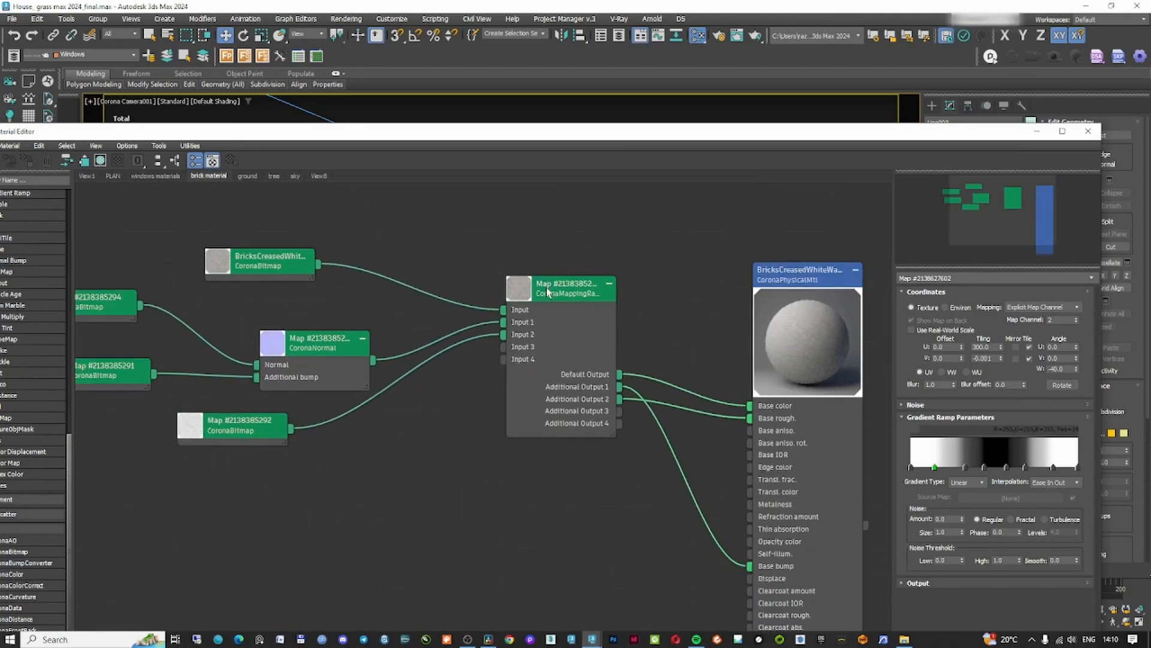
scroll(547, 289, down, 4)
middle_drag(388, 283, 504, 305)
scroll(498, 307, up, 1)
- Space out the brick material's color bitmap, gloss bitmap and mapping randomizer nodes
double_click(491, 292)
drag(489, 290, 477, 260)
drag(480, 410, 458, 451)
middle_drag(623, 424, 568, 414)
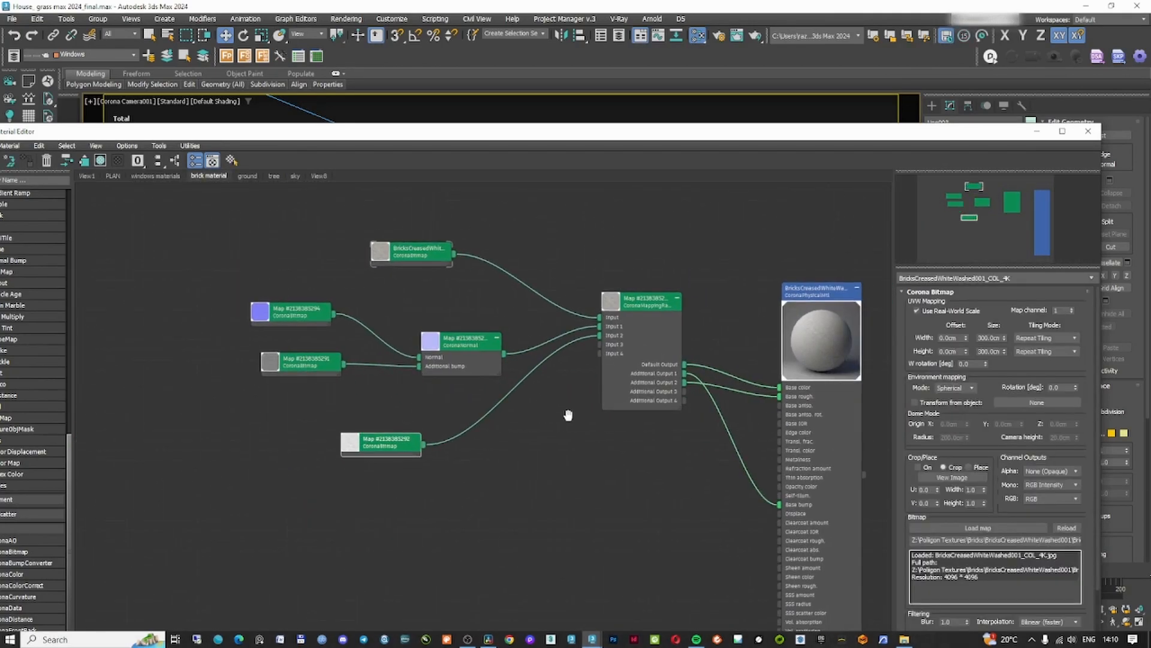
drag(634, 302, 644, 333)
click(623, 292)
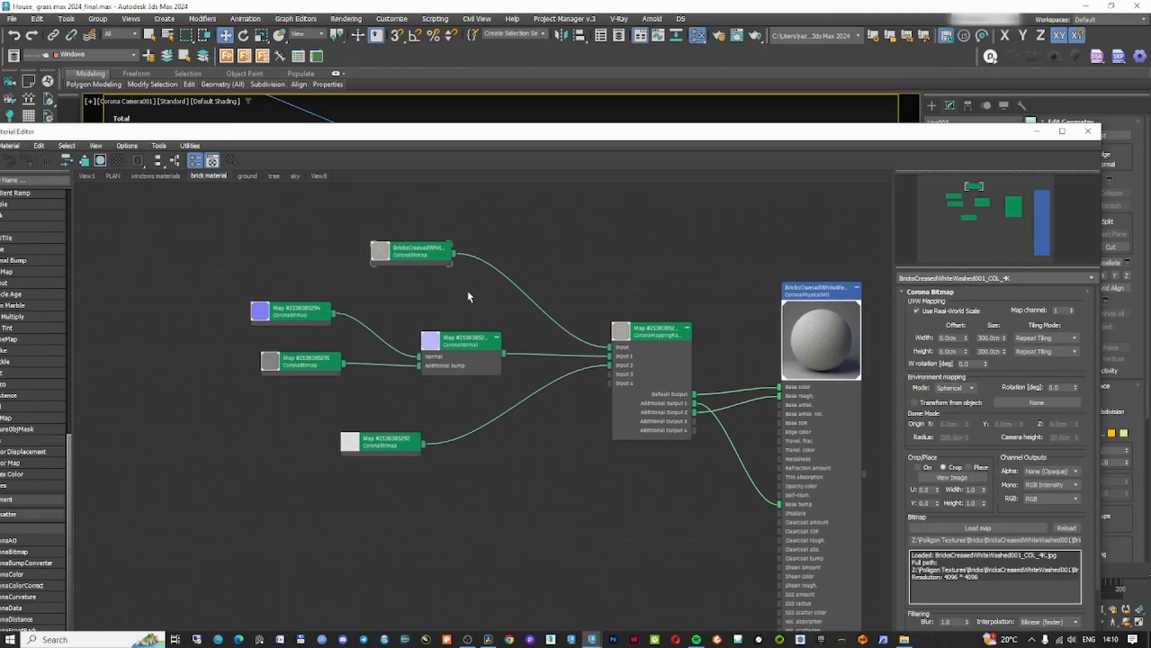
- Duplicate the brick gloss bitmap and route the copy through the randomizer's Input 3 and Additional Output 3 into the material's Displace input
drag(393, 445, 395, 436)
double_click(395, 436)
middle_drag(527, 438, 478, 398)
shift+drag(353, 387, 353, 467)
double_click(353, 467)
scroll(698, 477, up, 1)
scroll(697, 480, up, 1)
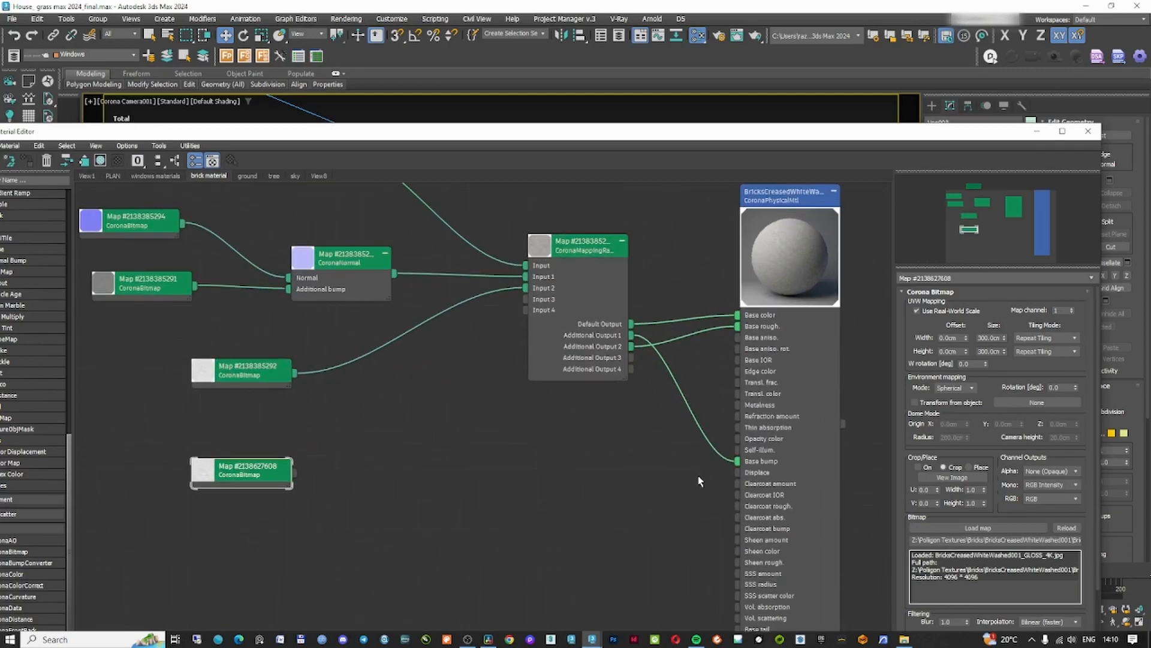
drag(638, 368, 734, 472)
drag(336, 472, 525, 298)
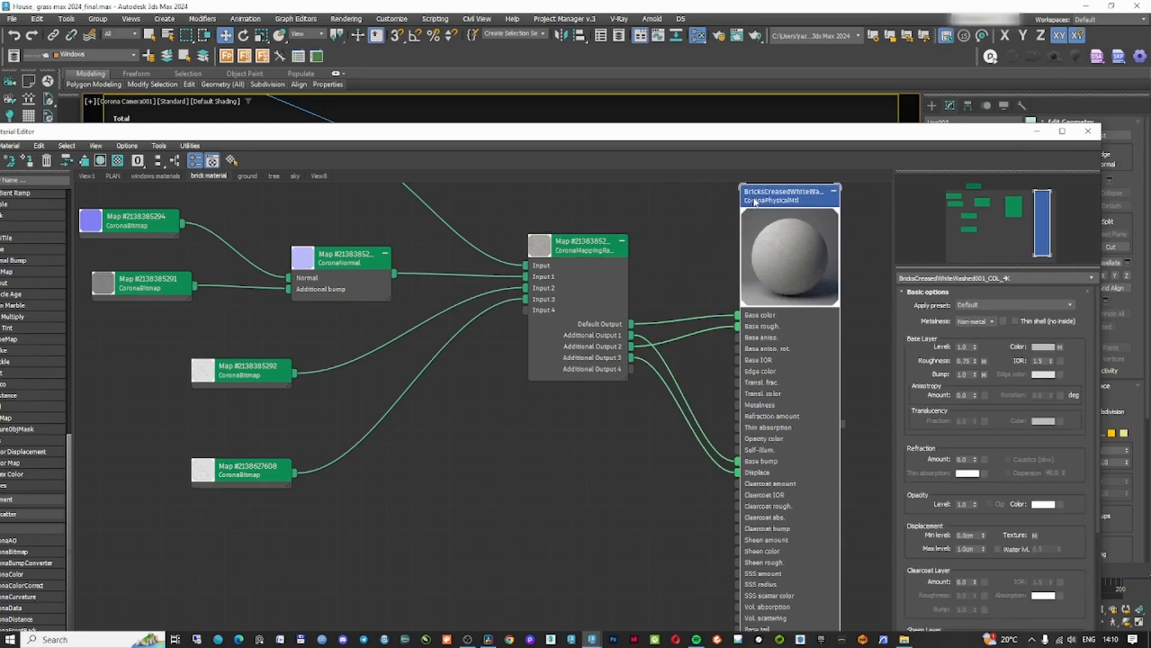
- Load BricksCreasedWhiteWashed001_DISP_4K.jpg into the copied bitmap and raise its output amount
click(978, 528)
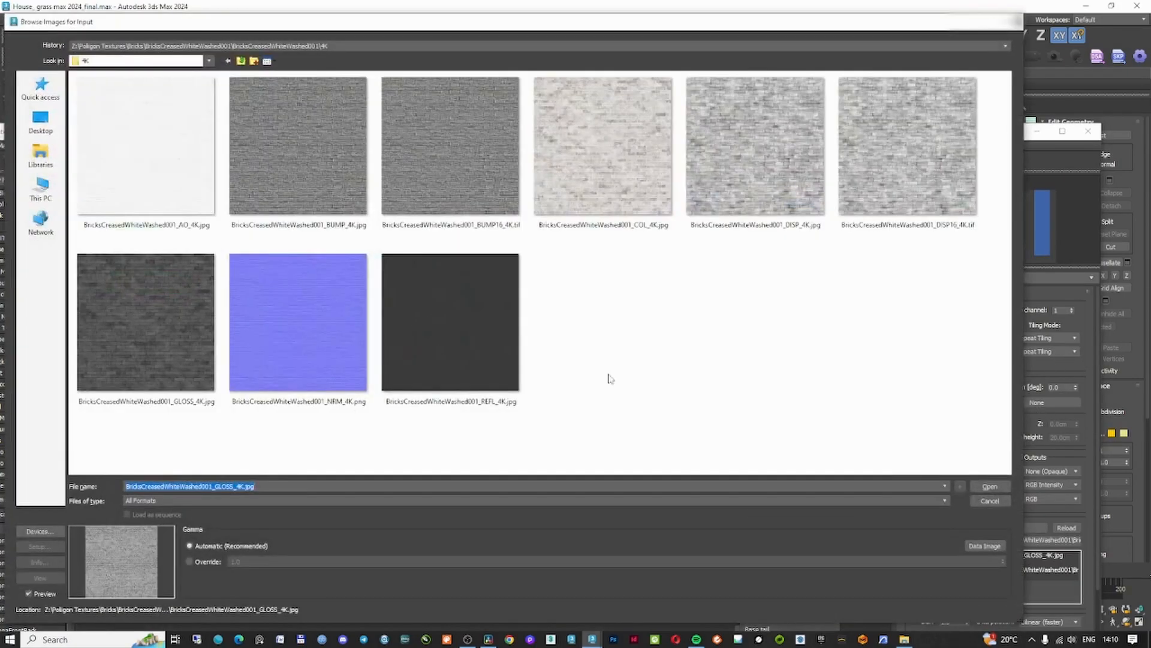
double_click(755, 145)
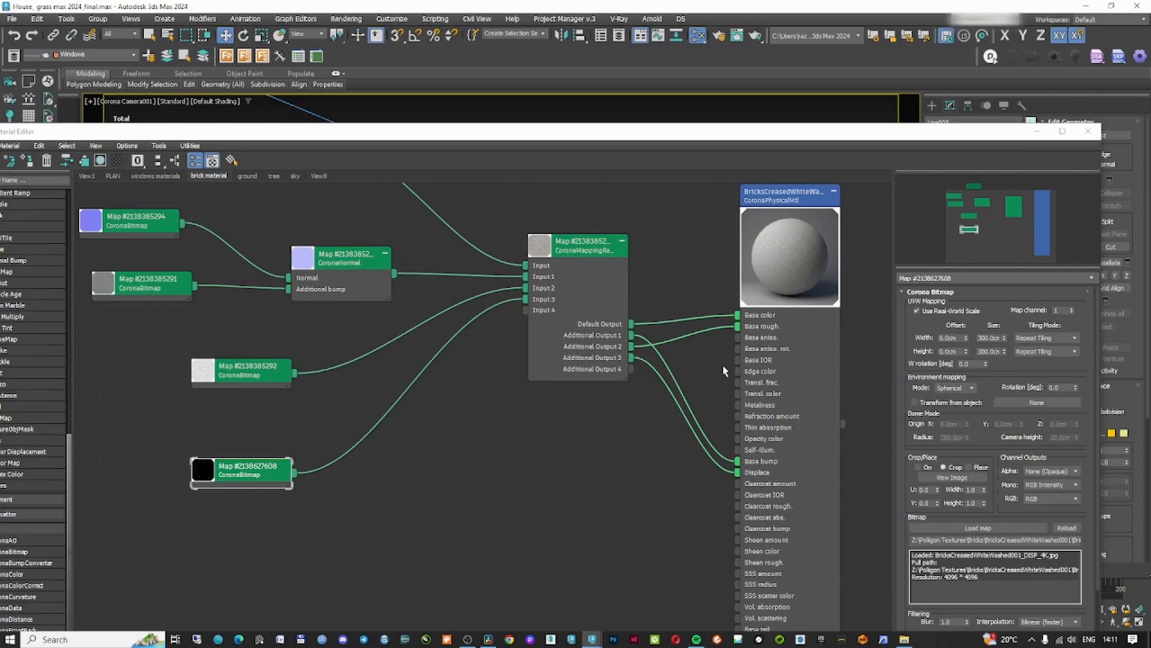
scroll(966, 535, down, 3)
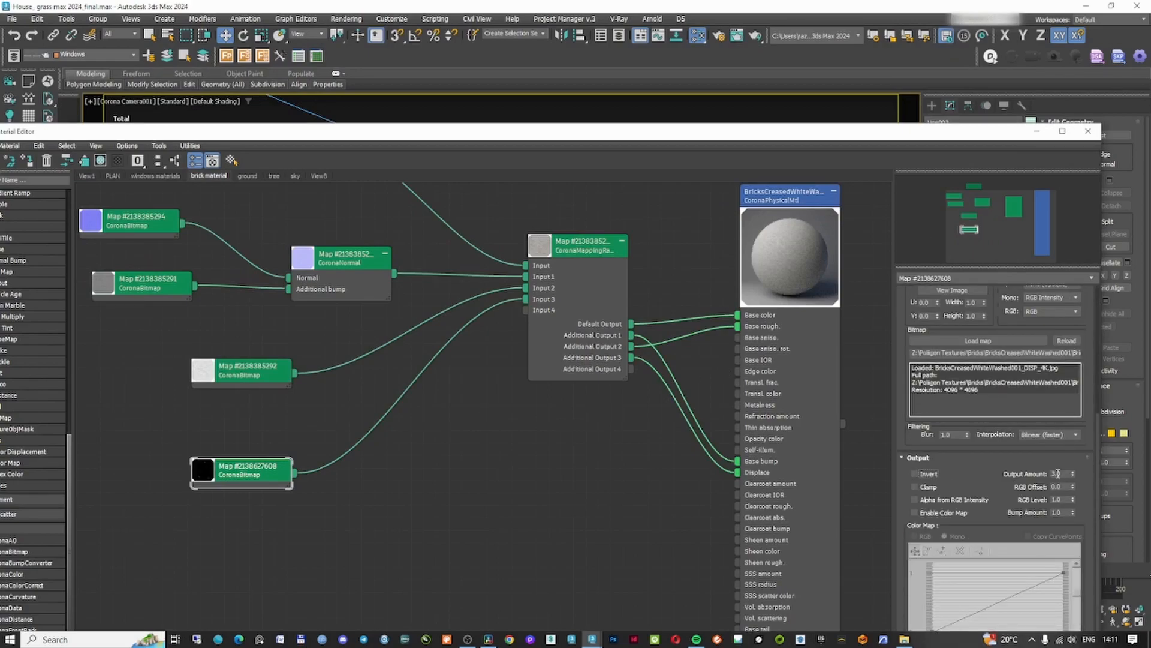
drag(1073, 473, 1071, 468)
middle_drag(352, 387, 426, 488)
- Lower the BricksCreasedWhiteWashed001_COL_4K bitmap's output amount to 0.5
click(363, 252)
drag(1072, 473, 1072, 488)
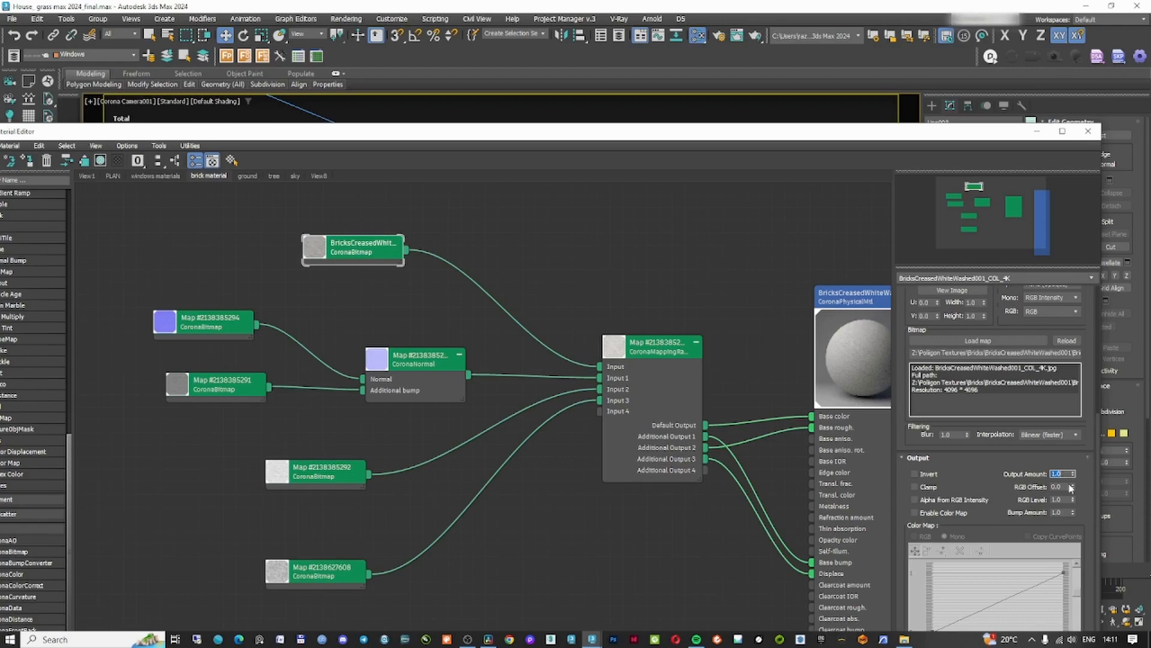
text(.6)
key(Return)
click(1088, 131)
click(725, 291)
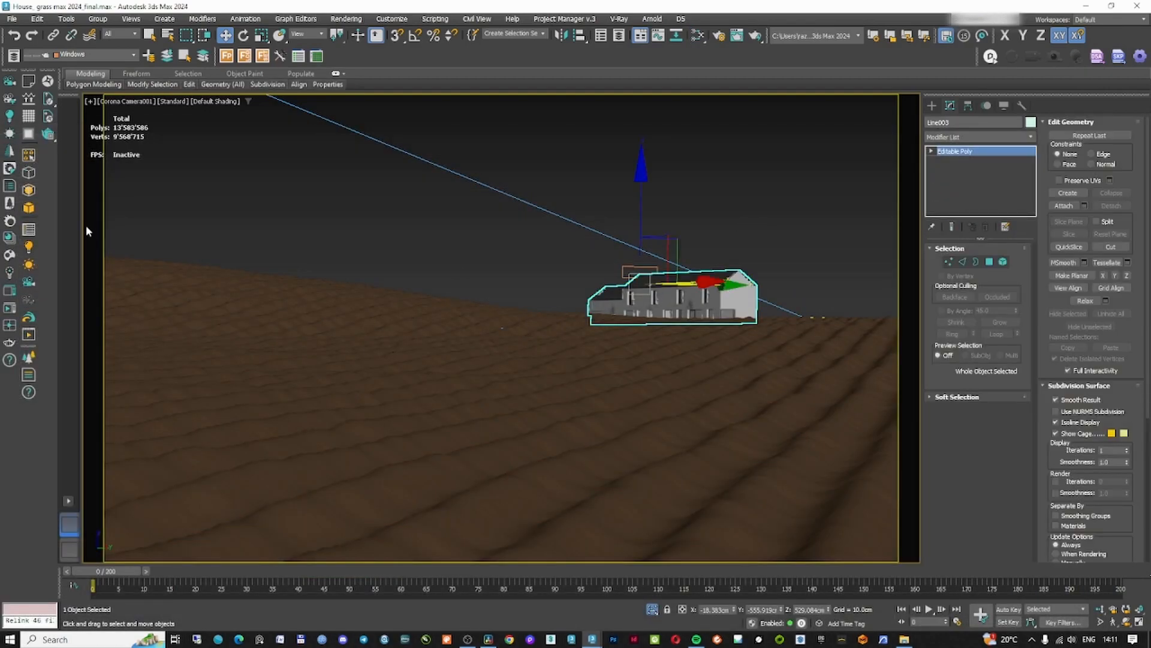
- Duplicate the brick material's whole node tree and delete the displacement bitmap from the copy
click(31, 265)
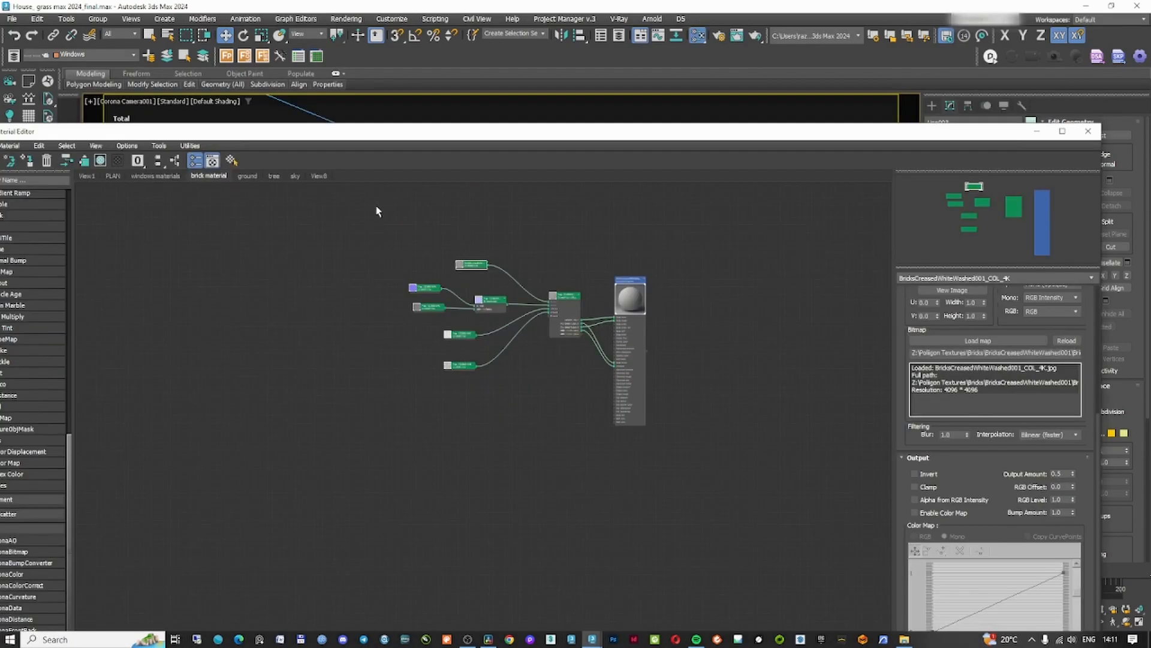
key(ctrl+v)
scroll(477, 556, up, 3)
drag(325, 546, 562, 573)
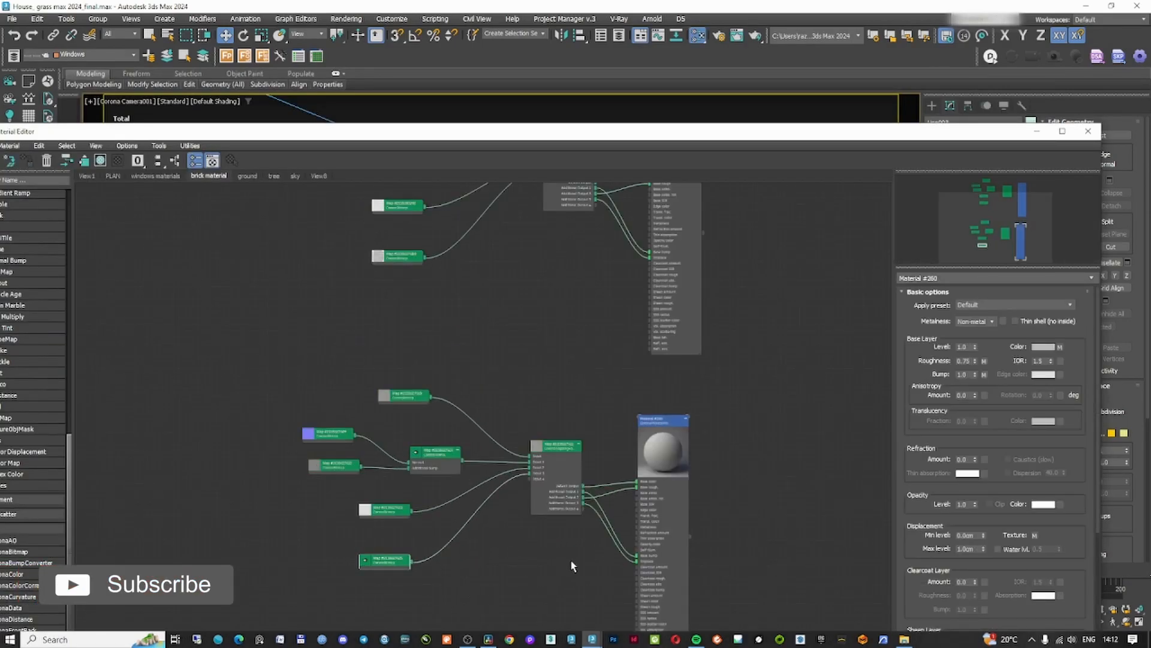
key(Delete)
click(604, 526)
key(Delete)
middle_drag(283, 397, 294, 412)
- Add a Multi/Sub-Object material and connect the original brick material to slot 1 and the copy to slot 2
scroll(78, 458, up, 15)
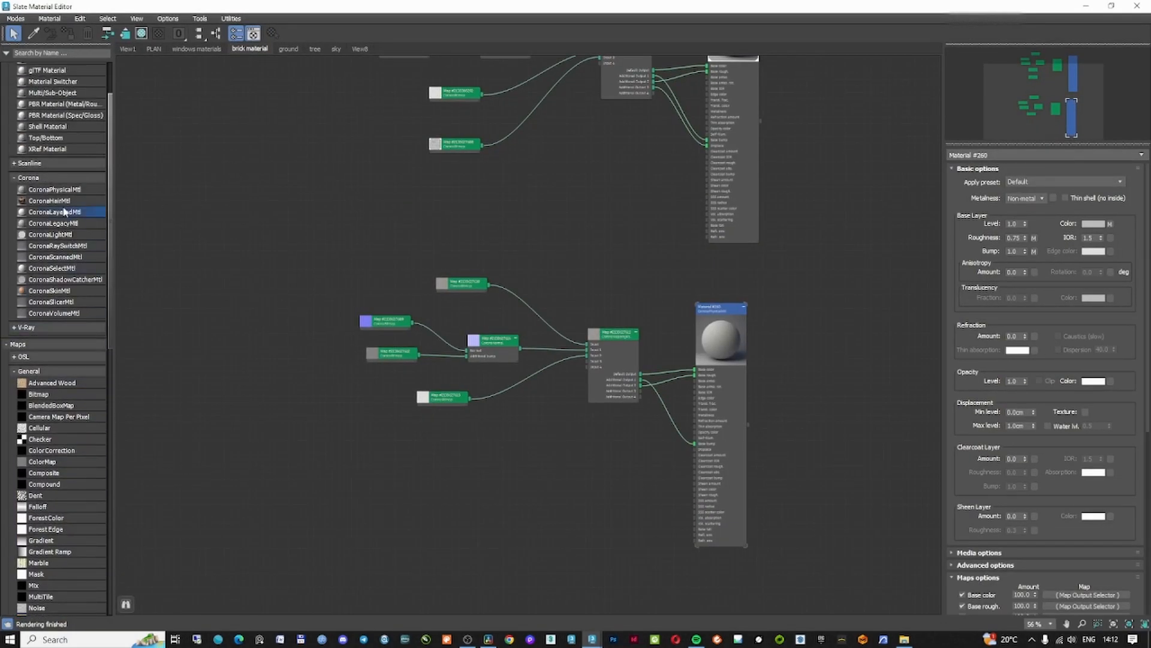
scroll(72, 243, up, 2)
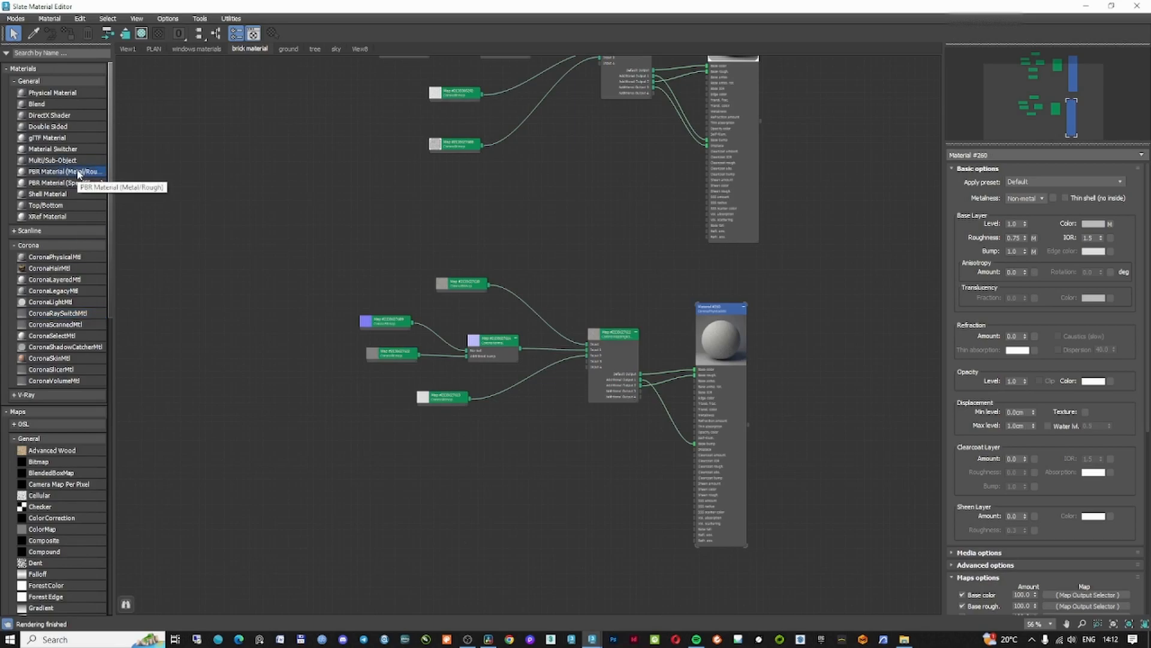
drag(842, 267, 822, 244)
middle_drag(807, 250, 648, 338)
drag(687, 344, 788, 303)
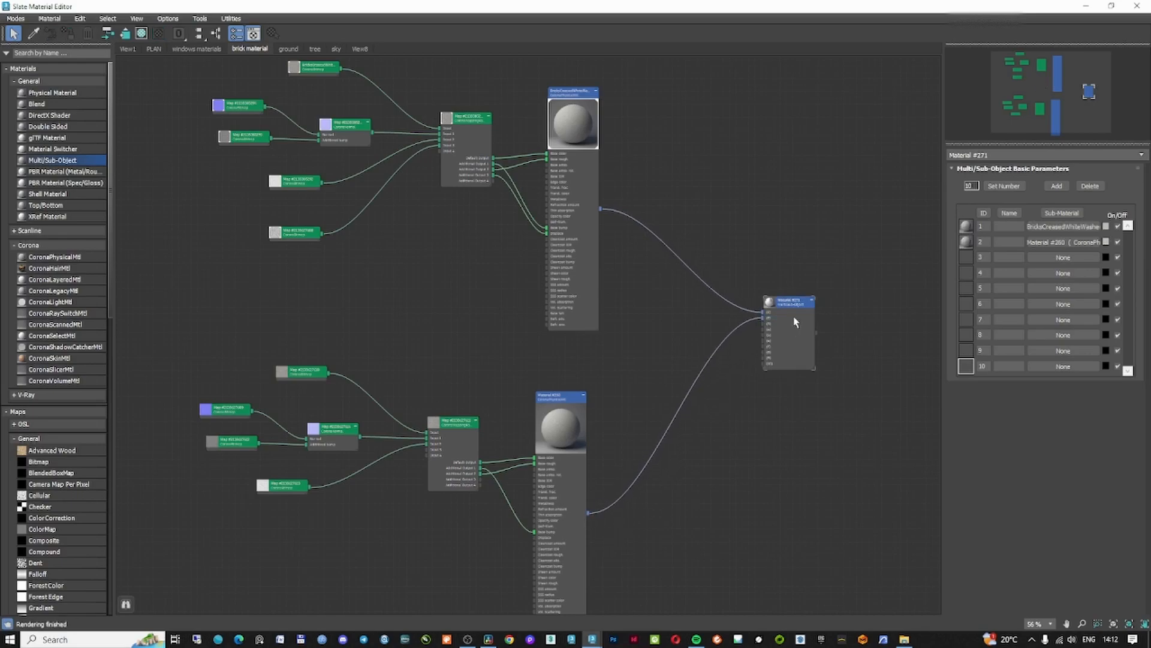
drag(763, 13, 807, 352)
click(747, 317)
double_click(784, 342)
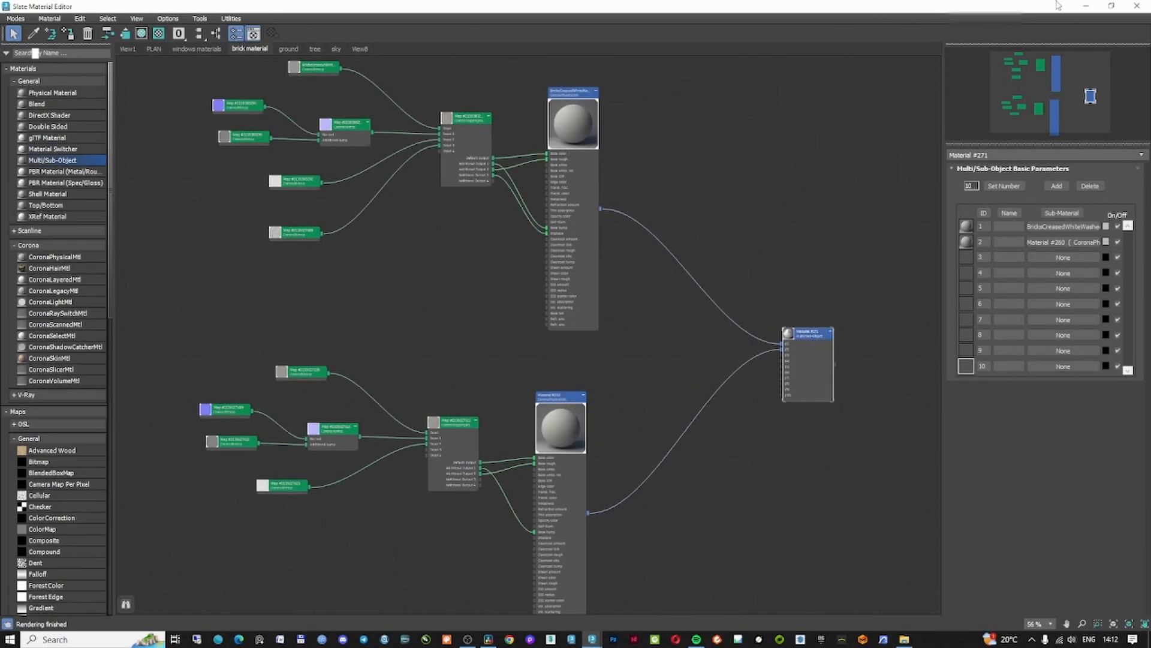
- Isolate the house in an angled orthographic view
click(1086, 6)
key(alt+q)
key(t)
alt+middle_drag(606, 339, 602, 364)
key(alt+q)
right_click(565, 357)
click(592, 297)
click(633, 336)
scroll(602, 364, up, 5)
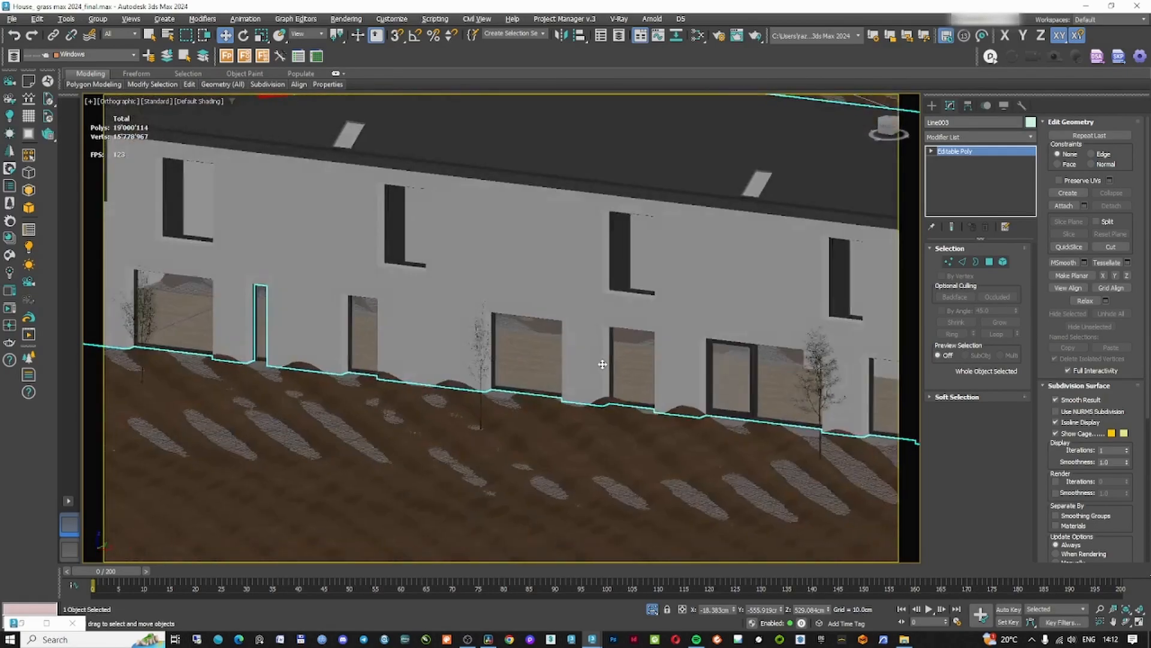
key(alt+q)
- Select the house's wall element and set its material ID to 1
click(1003, 263)
click(714, 356)
middle_drag(737, 367, 748, 407)
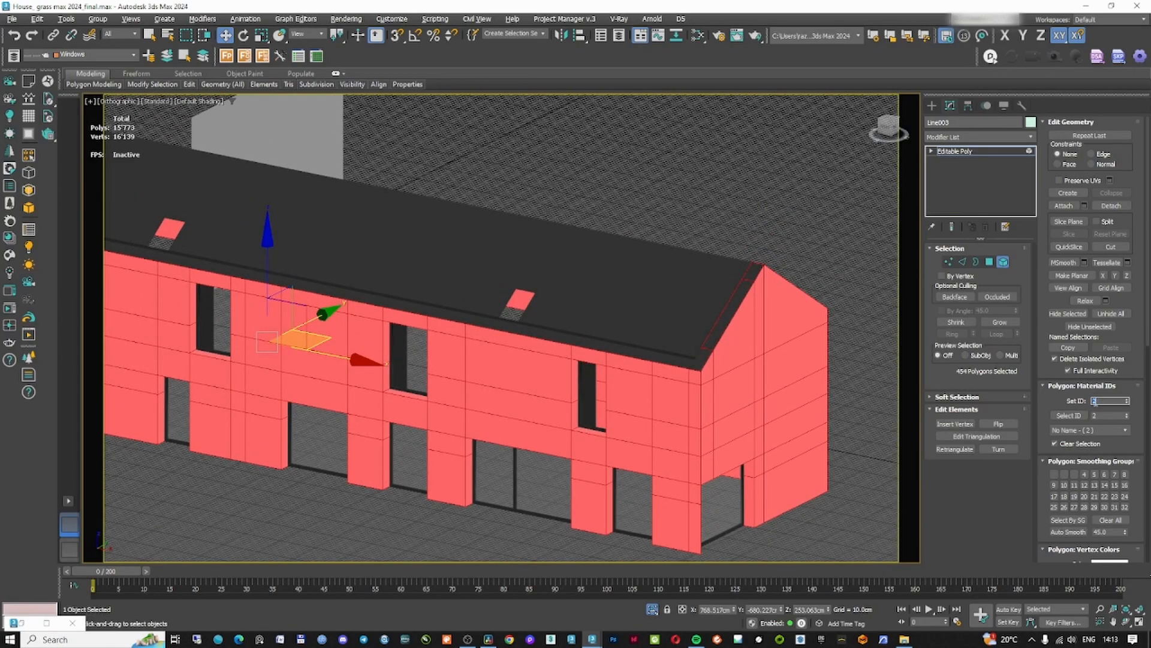
double_click(1111, 401)
text(3)
key(Return)
- Bring the house's existing Multi/Sub-Object material into the brick material's node graph
middle_drag(814, 271, 801, 279)
scroll(800, 360, up, 3)
key(m)
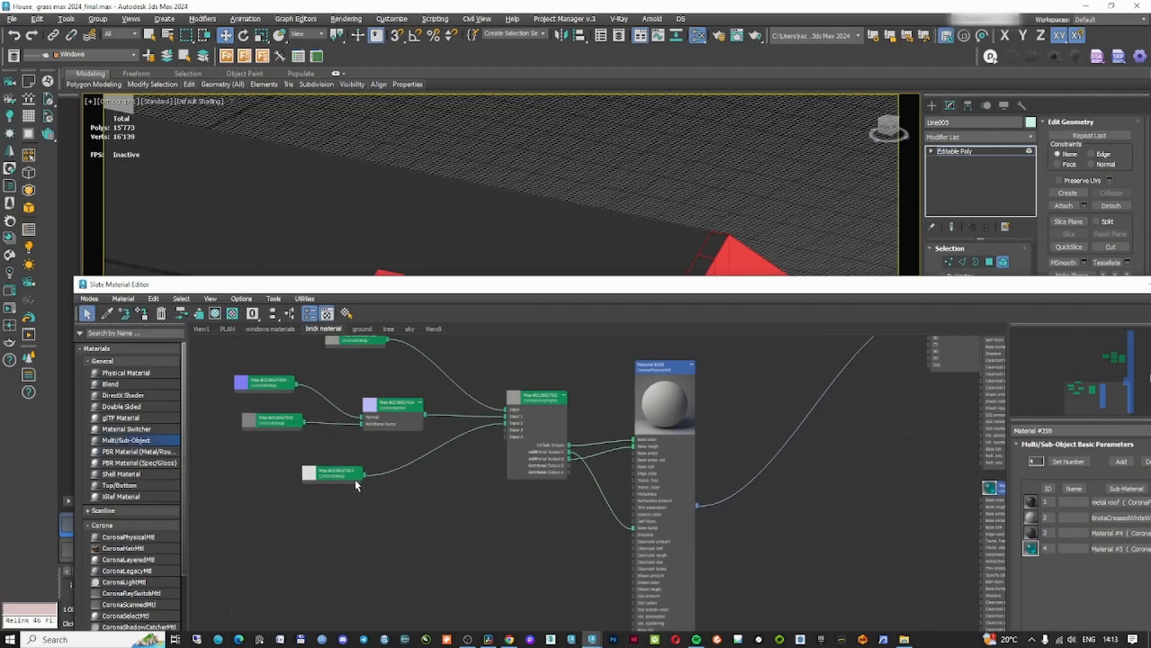
drag(1079, 284, 832, 279)
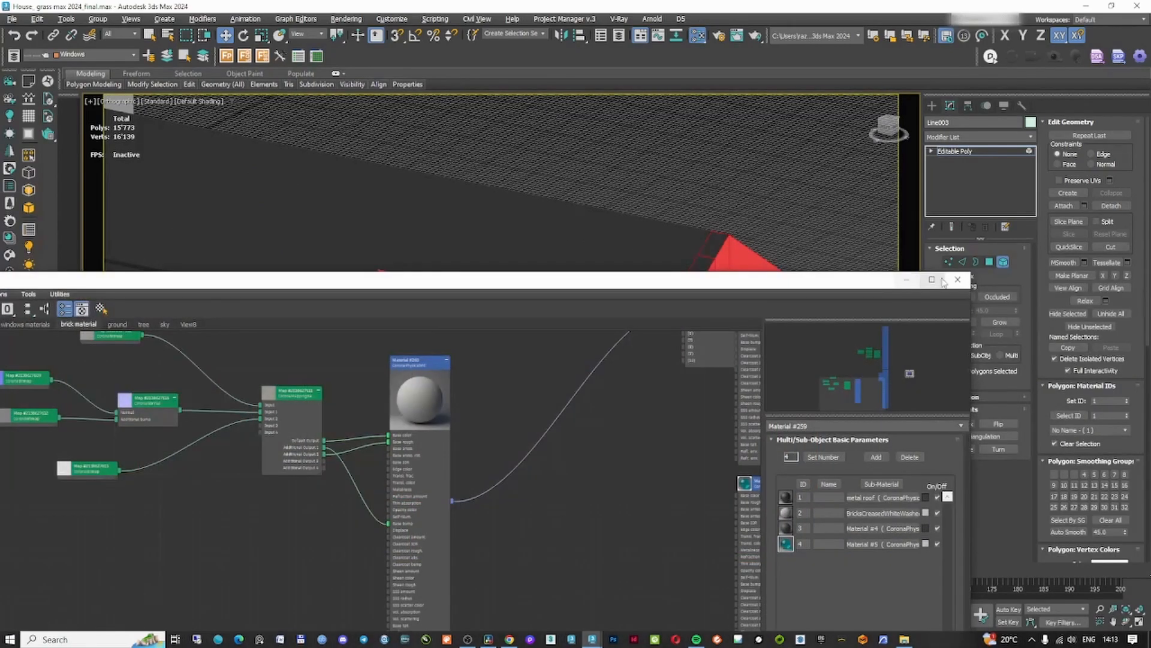
click(915, 277)
- Select the narrow roof polygons along the gable edge in wireframe display
click(812, 207)
scroll(690, 322, up, 4)
click(655, 327)
click(990, 262)
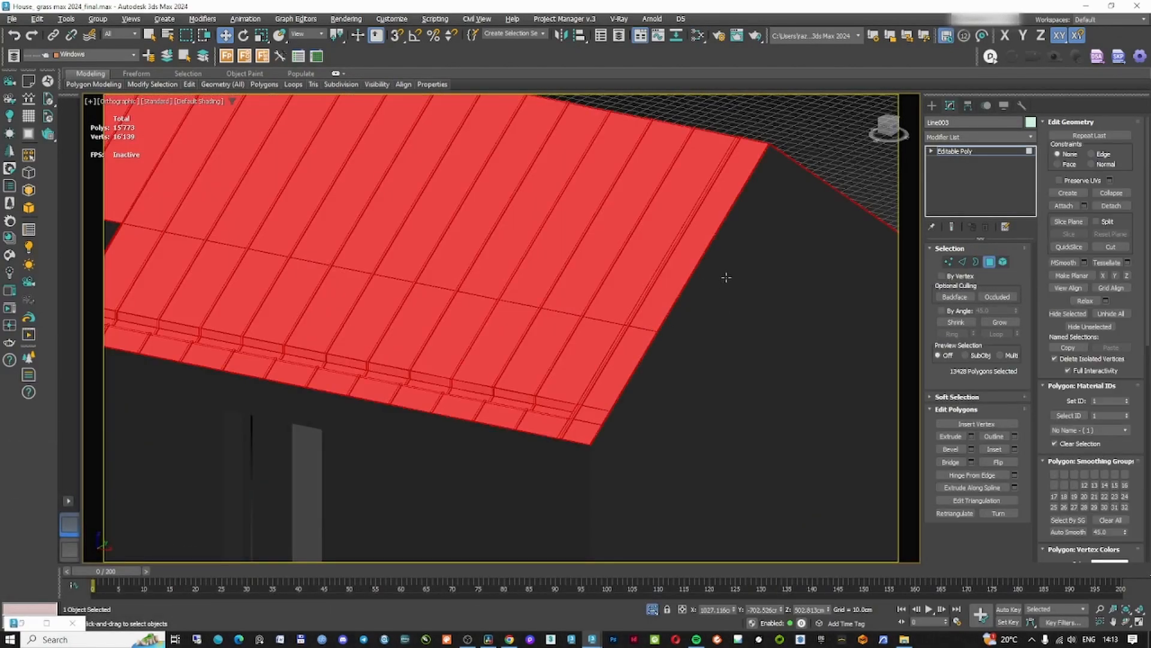
click(706, 243)
key(F3)
click(706, 243)
click(707, 242)
click(706, 242)
click(707, 242)
click(706, 243)
ctrl+click(628, 358)
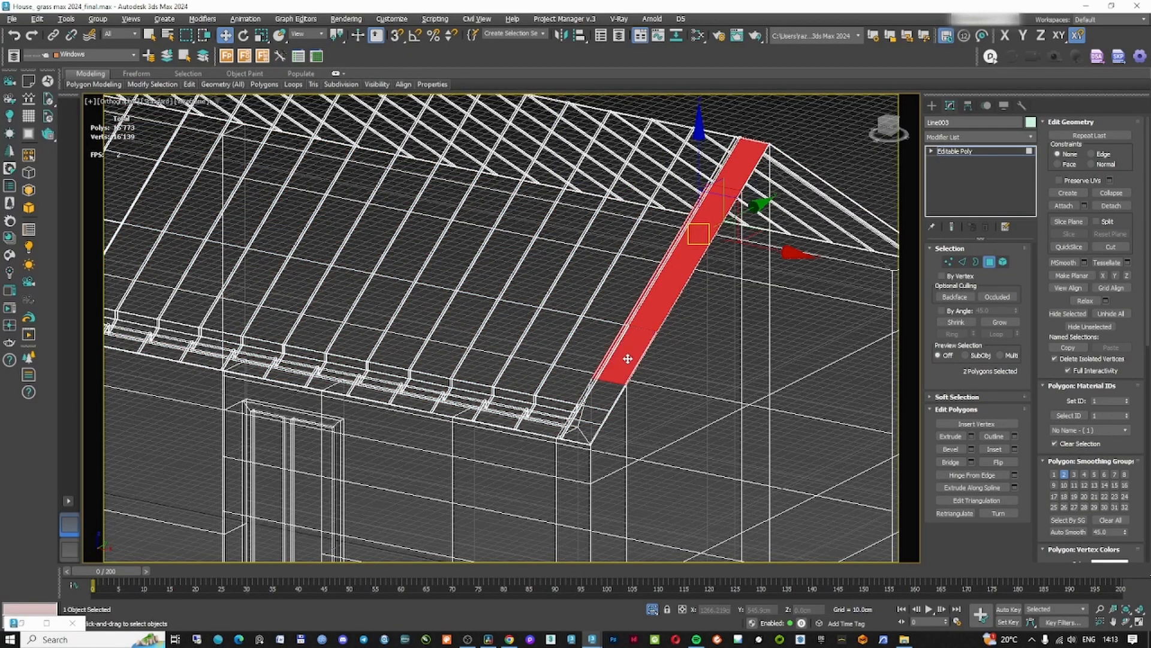
ctrl+click(594, 414)
ctrl+click(602, 400)
scroll(695, 280, down, 5)
scroll(630, 347, up, 8)
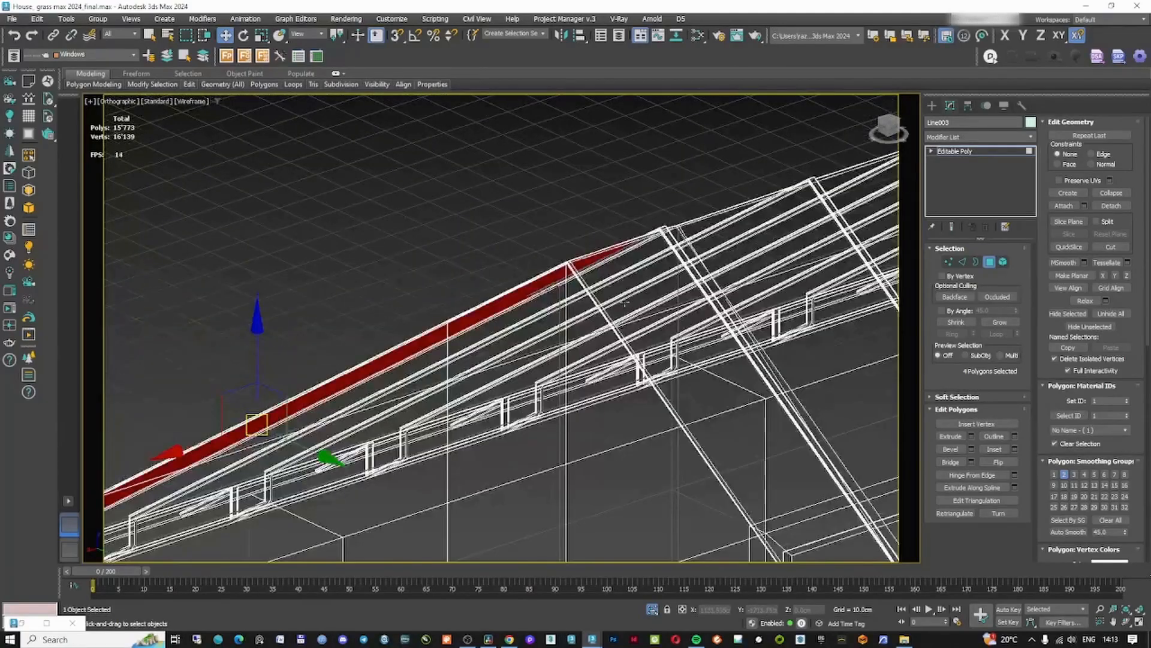
ctrl+click(587, 265)
scroll(596, 272, down, 8)
- Select the whole roof element and examine its gable corner in shaded and wireframe display
click(1003, 262)
click(633, 326)
scroll(633, 326, down, 4)
mouse_move(870, 283)
middle_down()
mouse_move(553, 345)
mouse_move(560, 364)
mouse_move(539, 354)
middle_up()
key(F3)
scroll(654, 340, up, 8)
middle_drag(779, 357, 635, 358)
scroll(630, 336, up, 5)
key(F3)
mouse_move(771, 350)
middle_down()
mouse_move(710, 326)
mouse_move(708, 306)
middle_up()
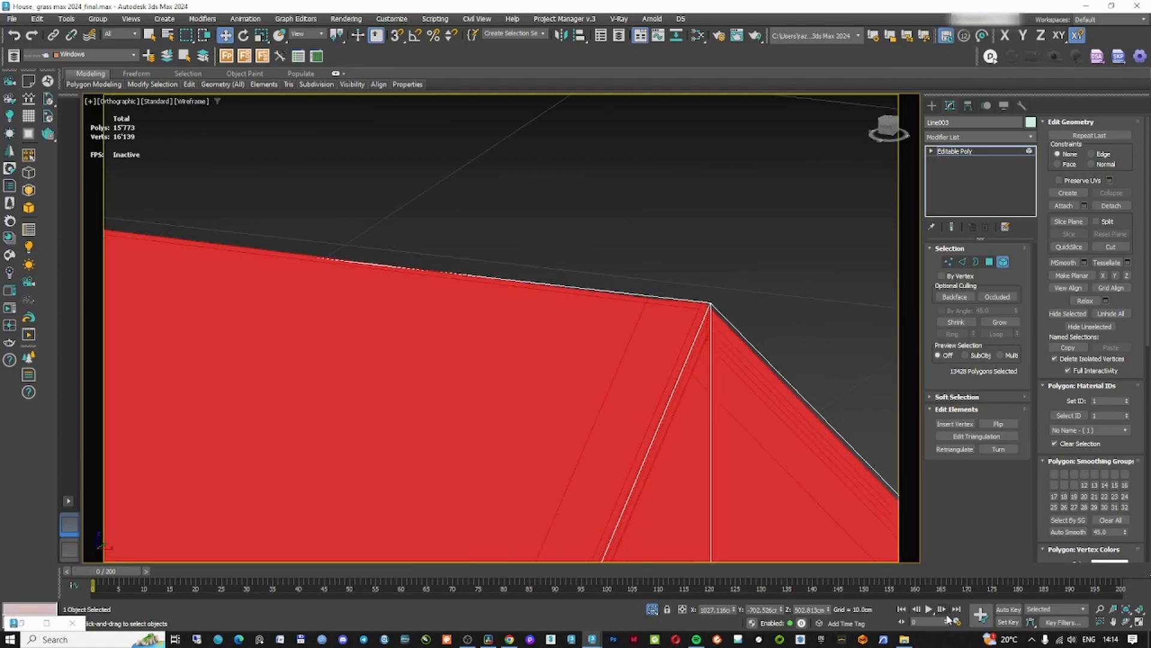
drag(828, 610, 829, 577)
key(F3)
key(F3)
- End the house's isolation and select the separate trim object along the gable edge
click(931, 106)
click(742, 246)
right_click(742, 246)
click(770, 196)
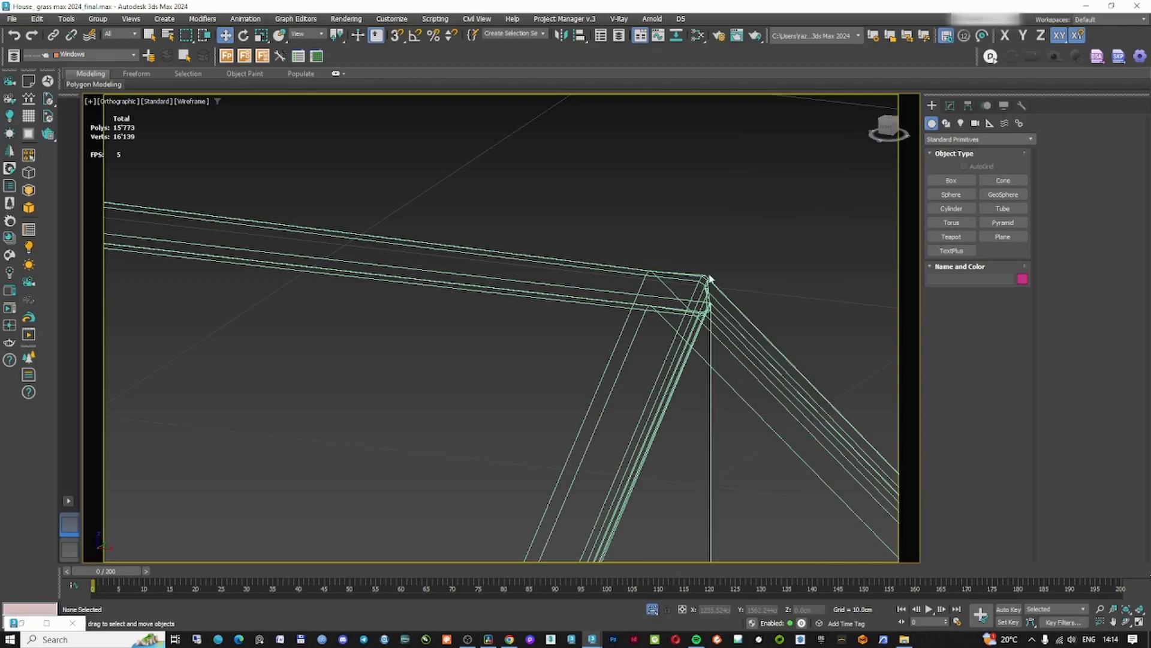
key(F3)
click(624, 216)
scroll(642, 302, down, 8)
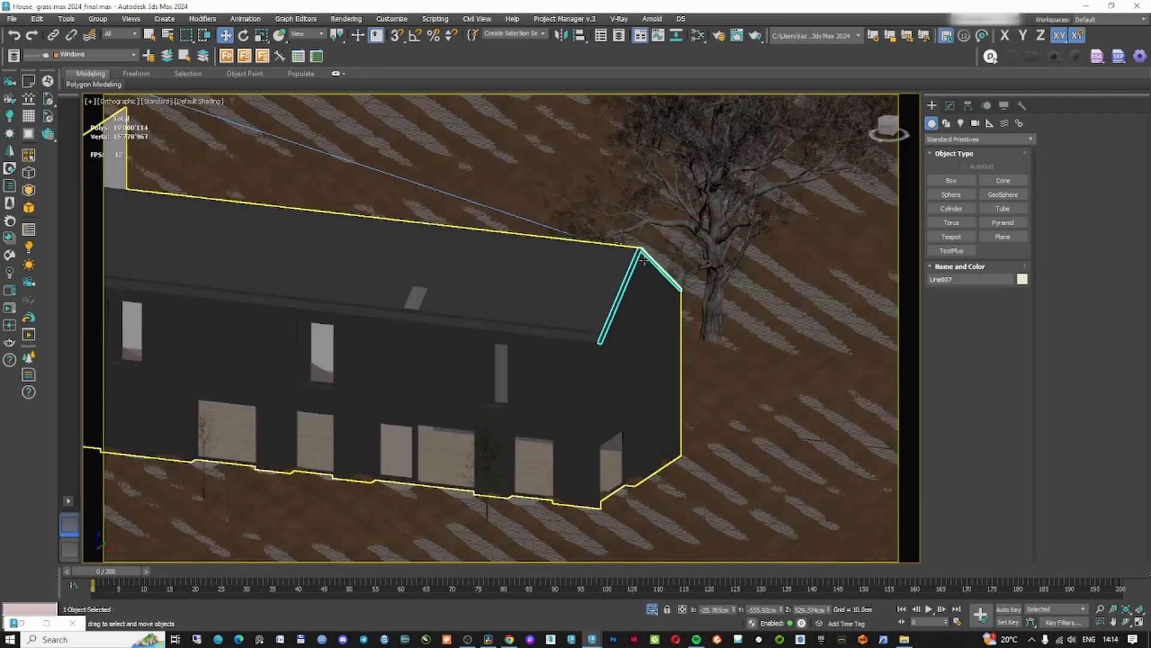
- Select the house object and pick its wall element
scroll(642, 303, up, 10)
click(647, 334)
key(F3)
key(F3)
click(950, 106)
click(1003, 261)
click(787, 303)
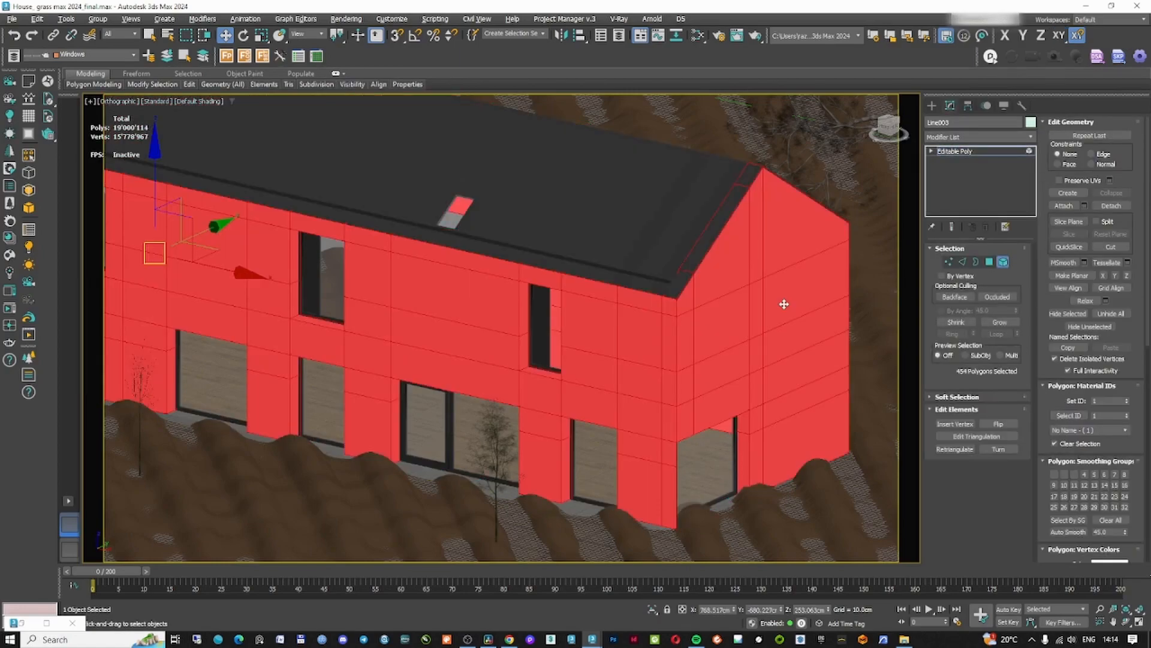
- Reposition the nodes around the house's Multi/Sub-Object material
key(m)
scroll(579, 523, down, 5)
middle_drag(683, 341, 641, 443)
scroll(533, 439, up, 5)
scroll(531, 489, down, 3)
middle_drag(593, 613, 539, 469)
scroll(540, 469, up, 2)
drag(670, 447, 687, 436)
drag(478, 431, 543, 435)
click(447, 465)
drag(447, 466, 419, 451)
middle_drag(481, 417, 466, 505)
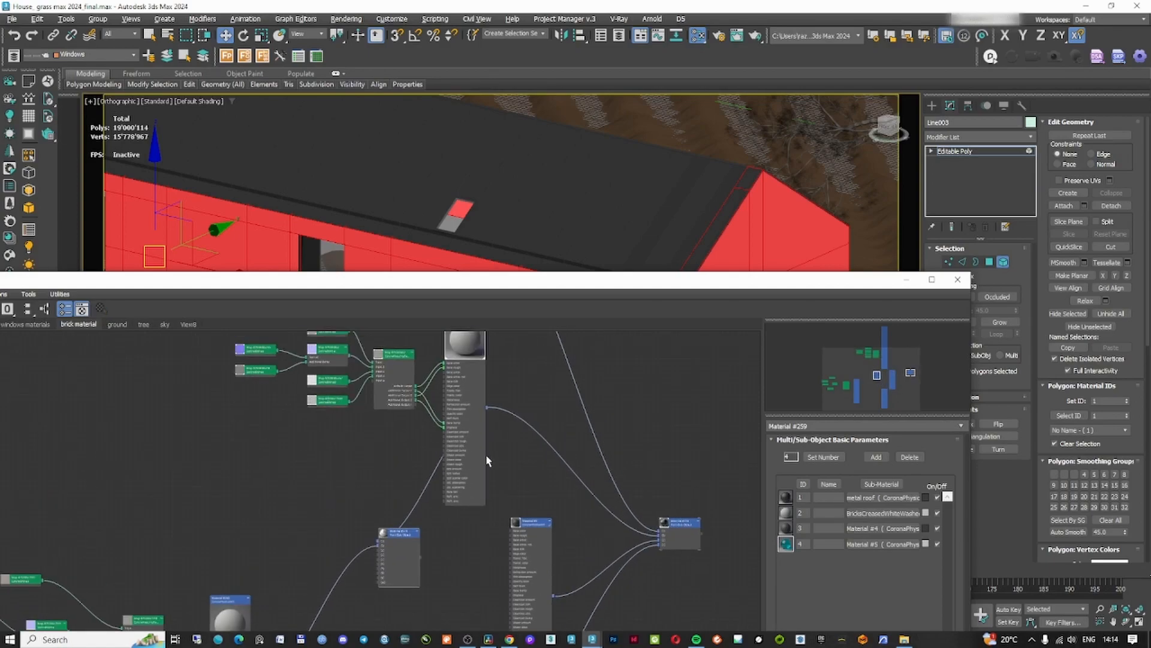
- Add a fifth slot to the house's Multi/Sub-Object material and connect the duplicated brick material to it
scroll(487, 457, down, 2)
middle_drag(608, 586, 536, 463)
scroll(376, 416, up, 2)
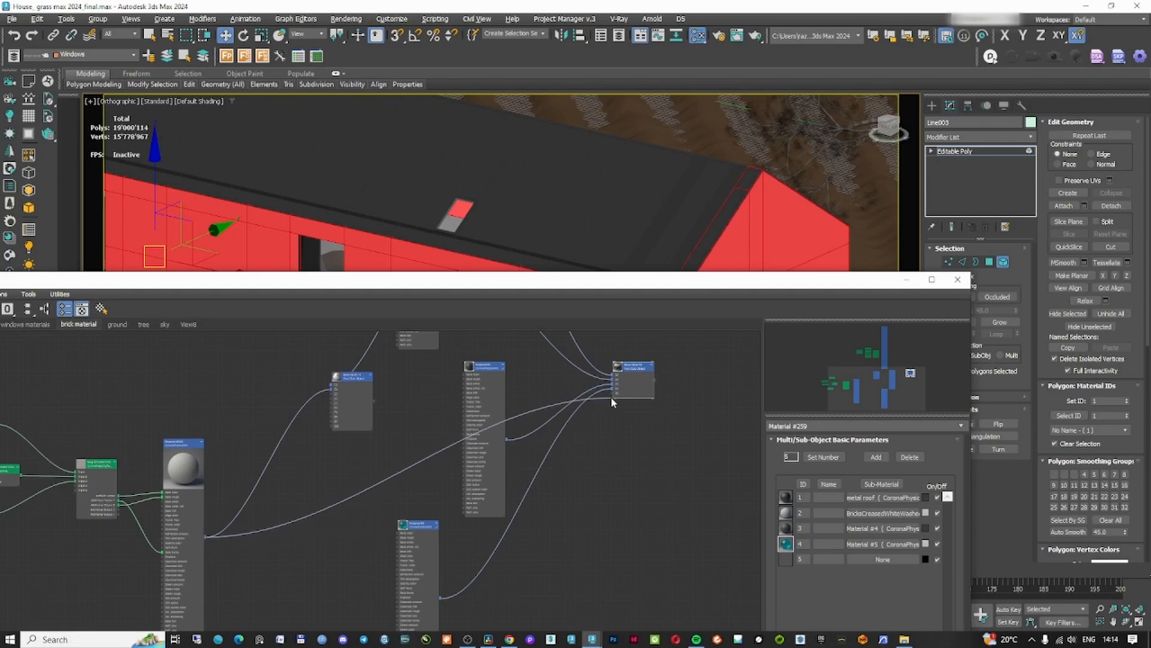
middle_drag(391, 402, 378, 506)
scroll(378, 507, up, 2)
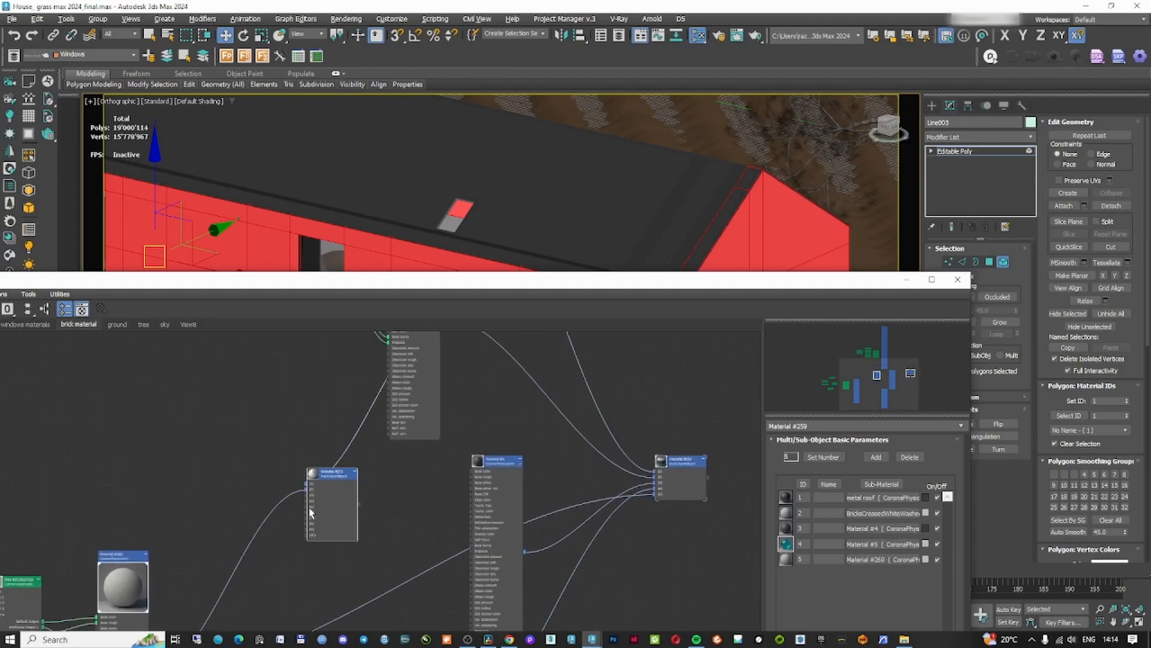
- Delete the redundant ten-slot Multi/Sub-Object node and space out the remaining material nodes
key(Delete)
scroll(434, 470, down, 1)
middle_drag(451, 373, 391, 483)
drag(356, 364, 241, 383)
middle_drag(442, 539, 452, 480)
scroll(452, 478, down, 1)
drag(437, 504, 341, 470)
- Lay out all nodes of the brick material graph automatically
scroll(260, 400, down, 5)
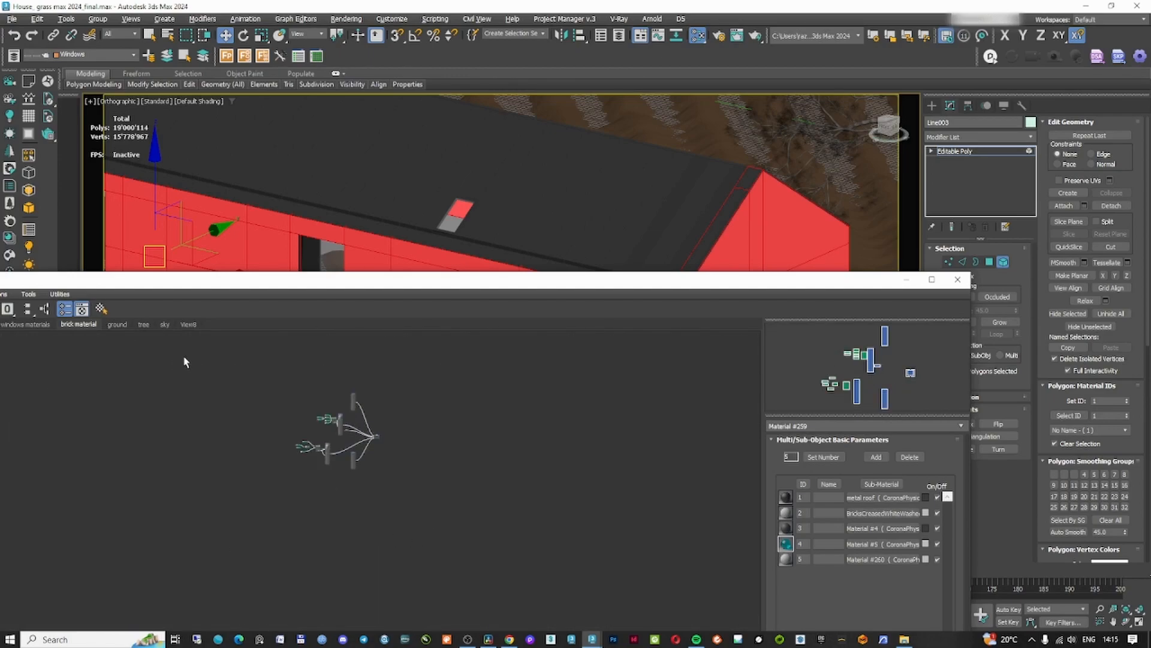
drag(159, 280, 344, 220)
click(249, 249)
click(229, 250)
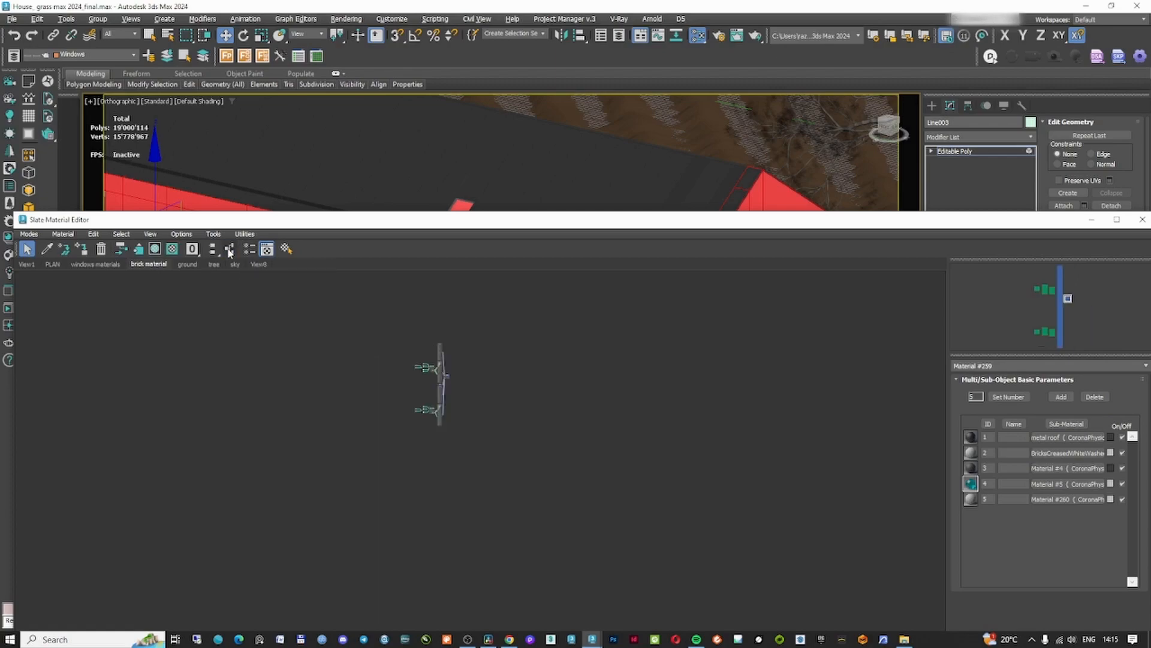
scroll(421, 351, up, 10)
middle_drag(623, 619, 613, 466)
scroll(616, 467, up, 4)
scroll(617, 480, down, 1)
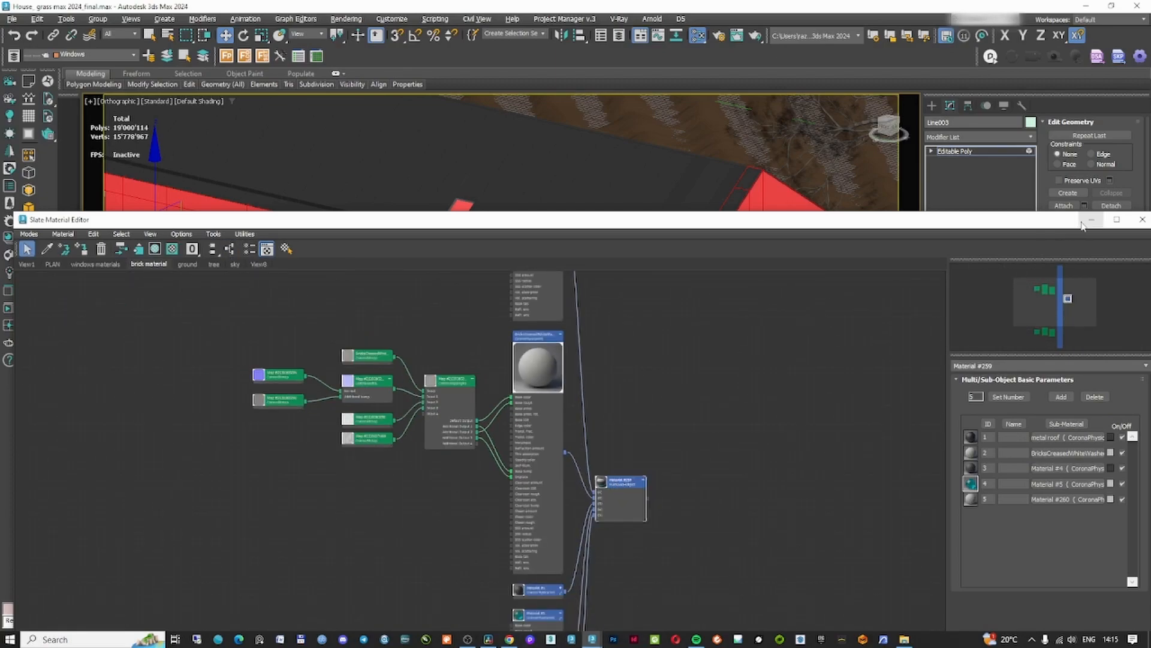
- Set the selected wall element's material ID to 2 and leave element editing
click(1091, 220)
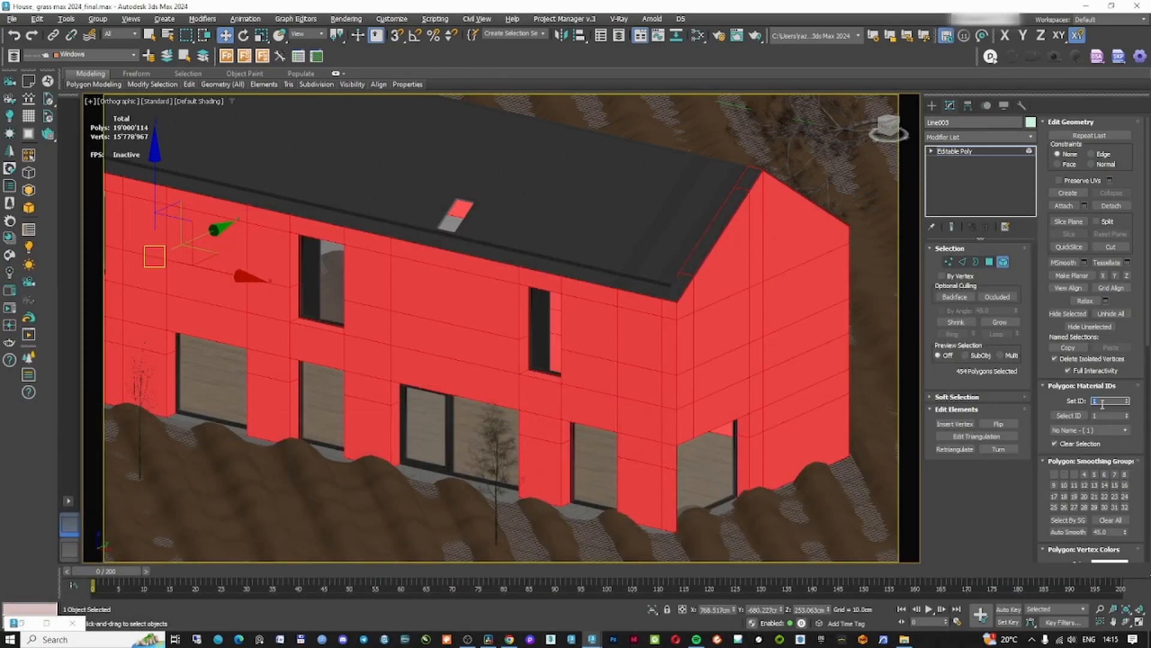
text(2)
key(Return)
click(1002, 262)
- Open the brick color bitmap's parameters in the material editor
key(m)
scroll(588, 492, up, 5)
scroll(587, 509, down, 3)
middle_drag(311, 344, 358, 387)
double_click(323, 352)
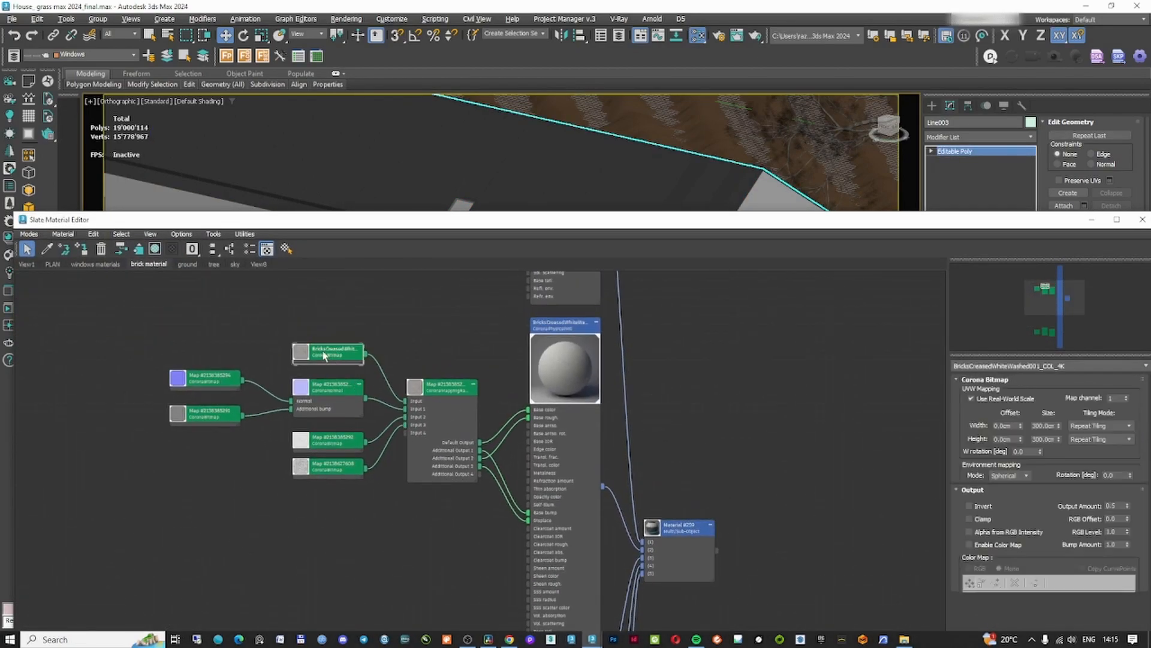
middle_drag(432, 358, 329, 447)
drag(329, 446, 270, 404)
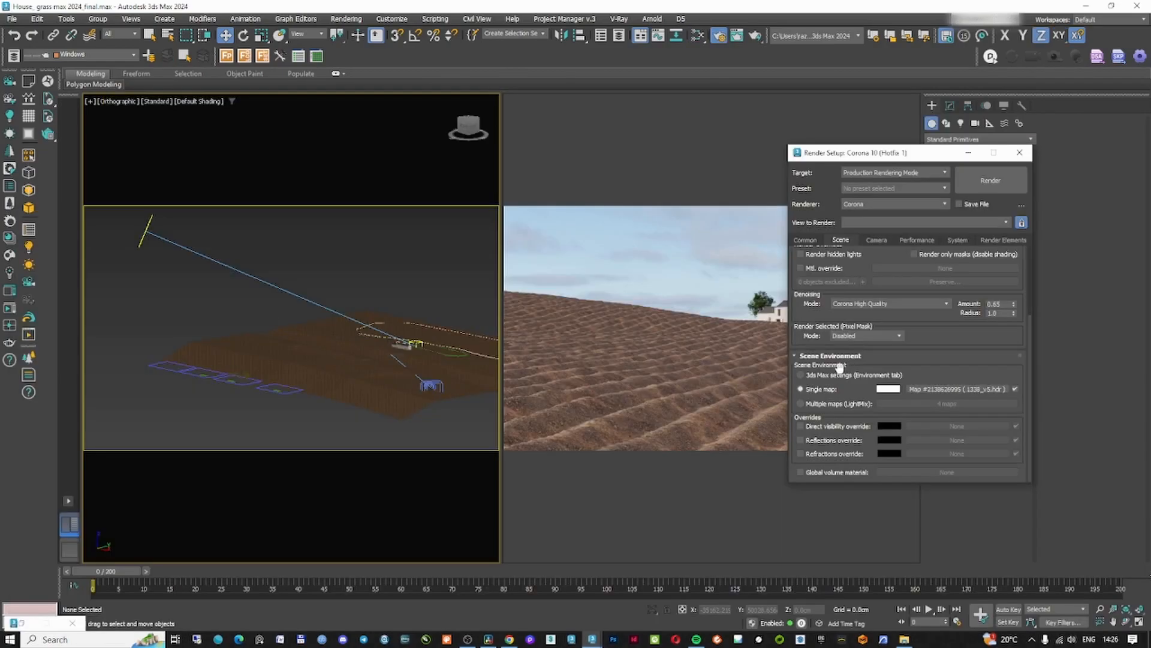
- Switch the scene environment to the 3ds Max environment settings and lower the sun toward the horizon
click(839, 372)
click(968, 153)
click(150, 224)
drag(155, 224, 167, 312)
- Place the environment's CoronaSky map as an instance in the material editor's sky view
key(m)
click(161, 268)
scroll(653, 472, down, 5)
scroll(654, 471, up, 5)
drag(604, 225, 693, 336)
click(386, 265)
key(8)
drag(385, 144, 336, 432)
click(574, 621)
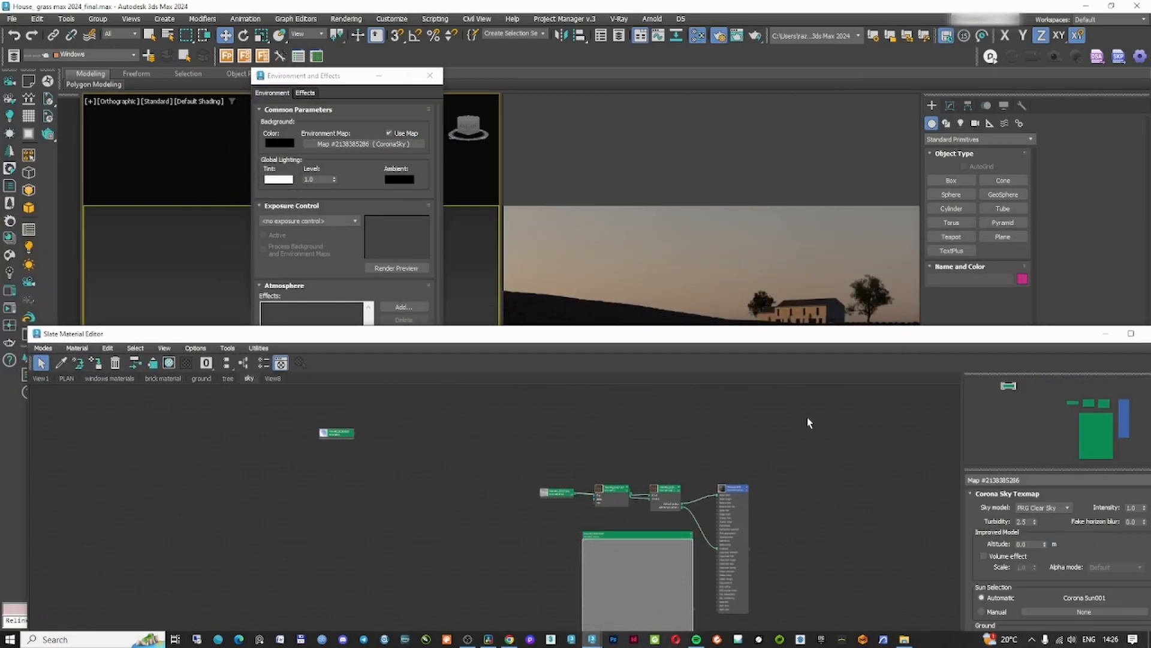
- Set the Corona Sky turbidity to 3.0, intensity to 1.0 and fake horizon blur to 1.0
drag(834, 336, 708, 350)
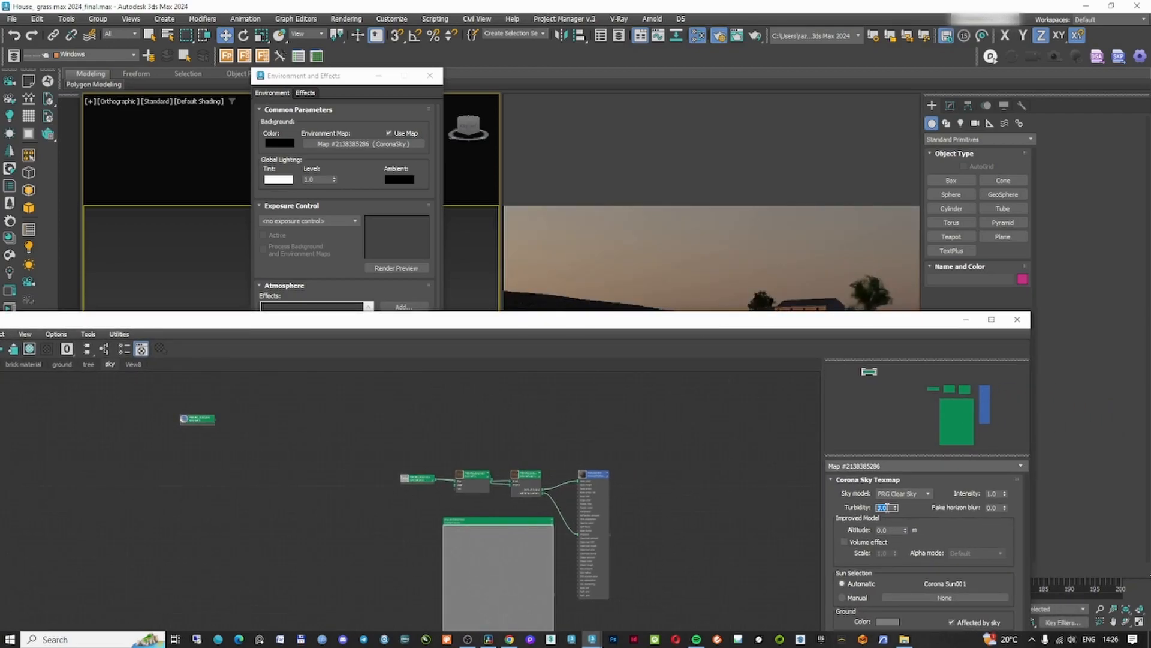
drag(1004, 496, 993, 385)
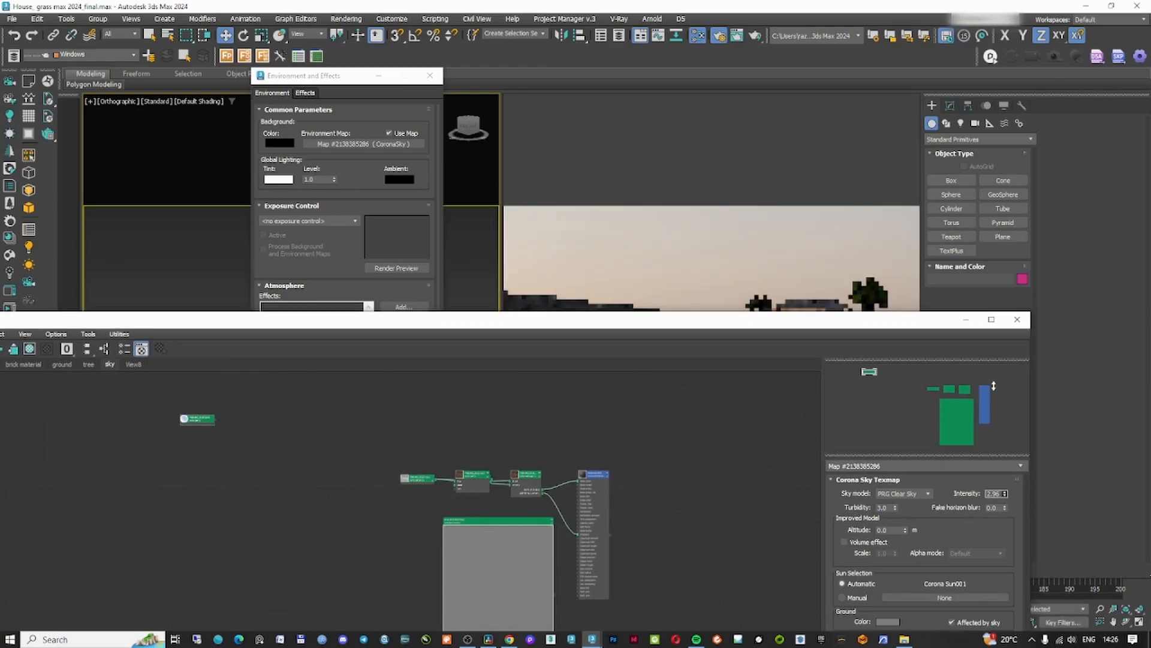
text(1)
key(Return)
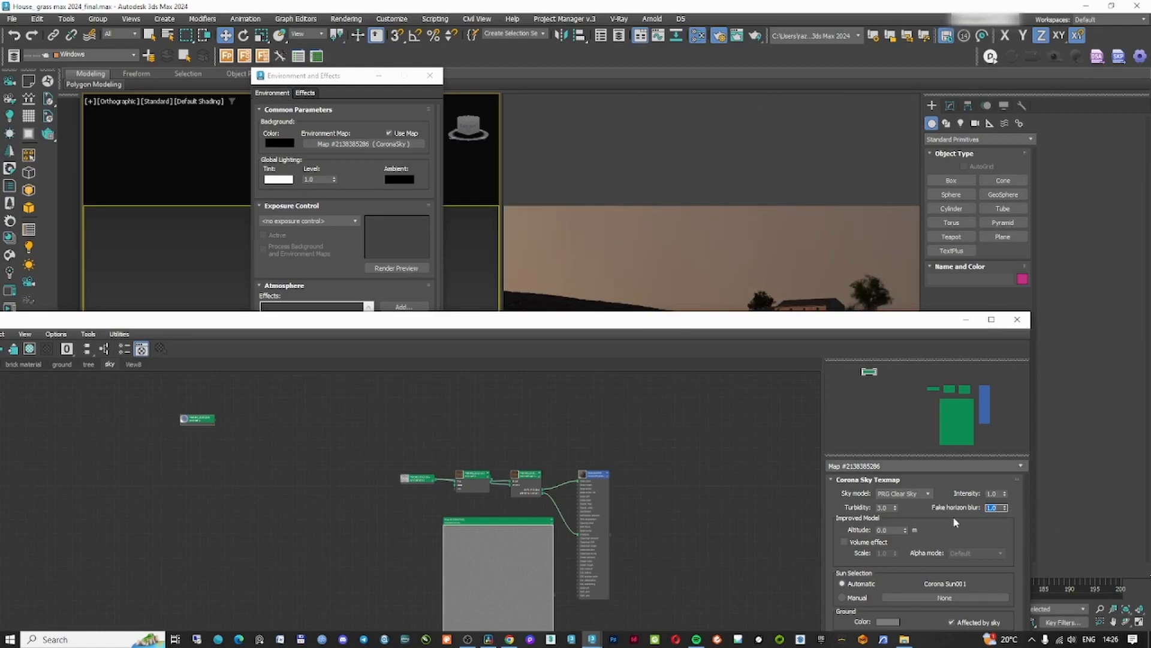
- Enable the Corona Sky volume effect with altitude 3500 m, scale 1.0 and the Default alpha mode
click(844, 541)
click(969, 553)
click(971, 557)
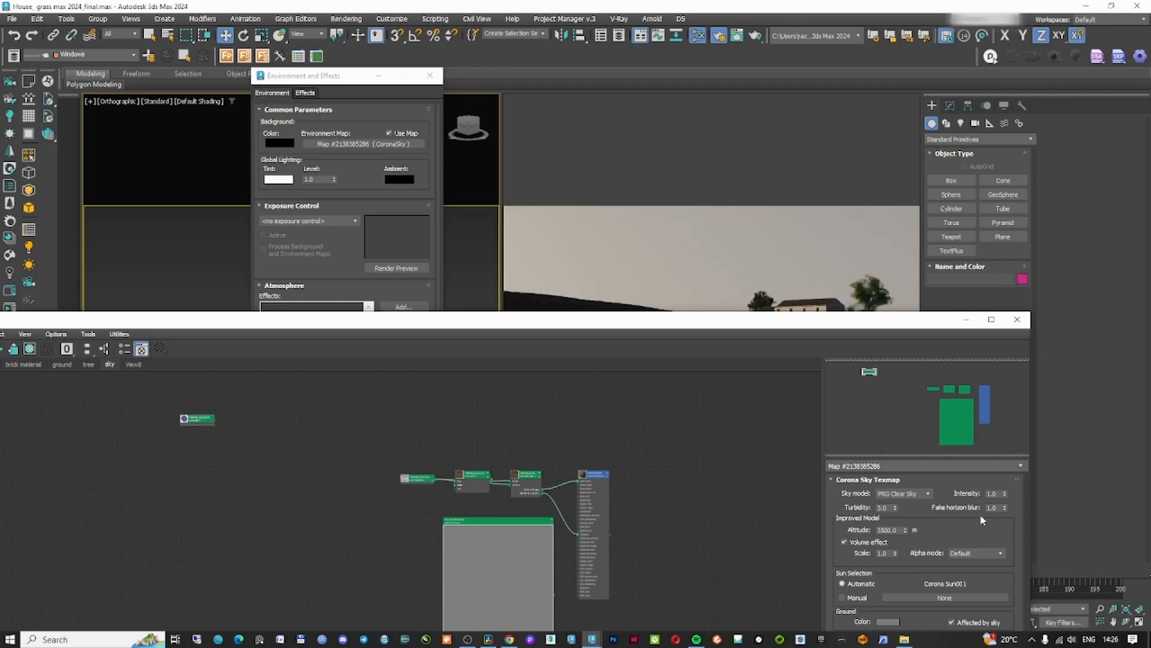
- Move the Corona Sun across the scene to a position above the house
drag(805, 323, 856, 457)
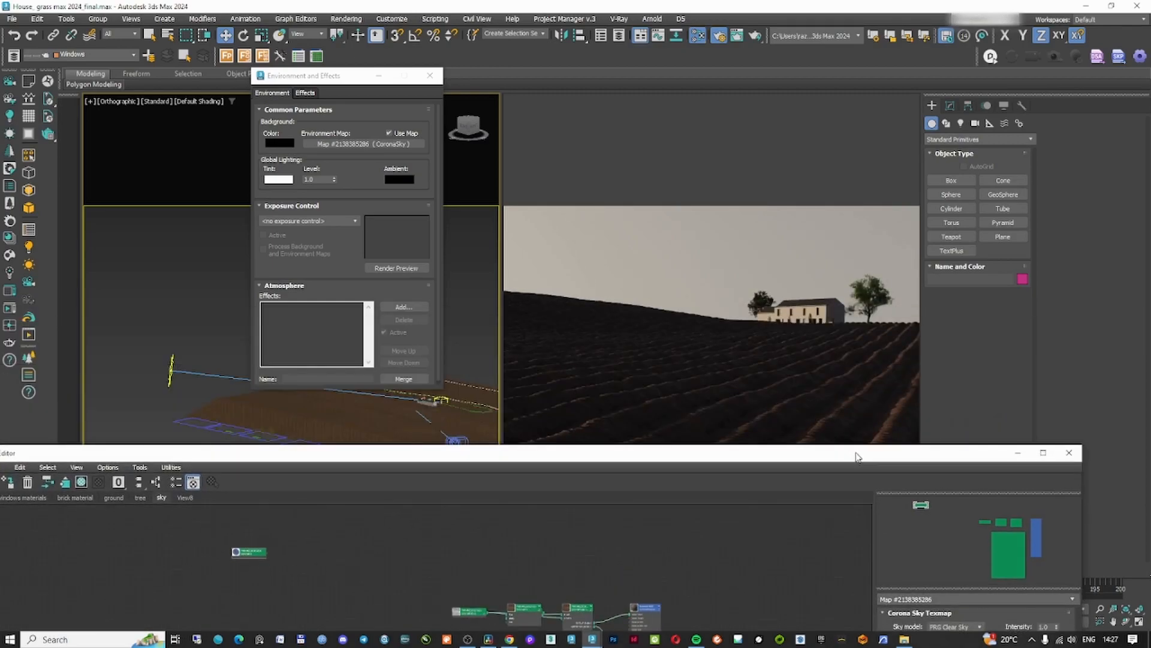
click(379, 78)
click(171, 371)
drag(224, 371, 464, 302)
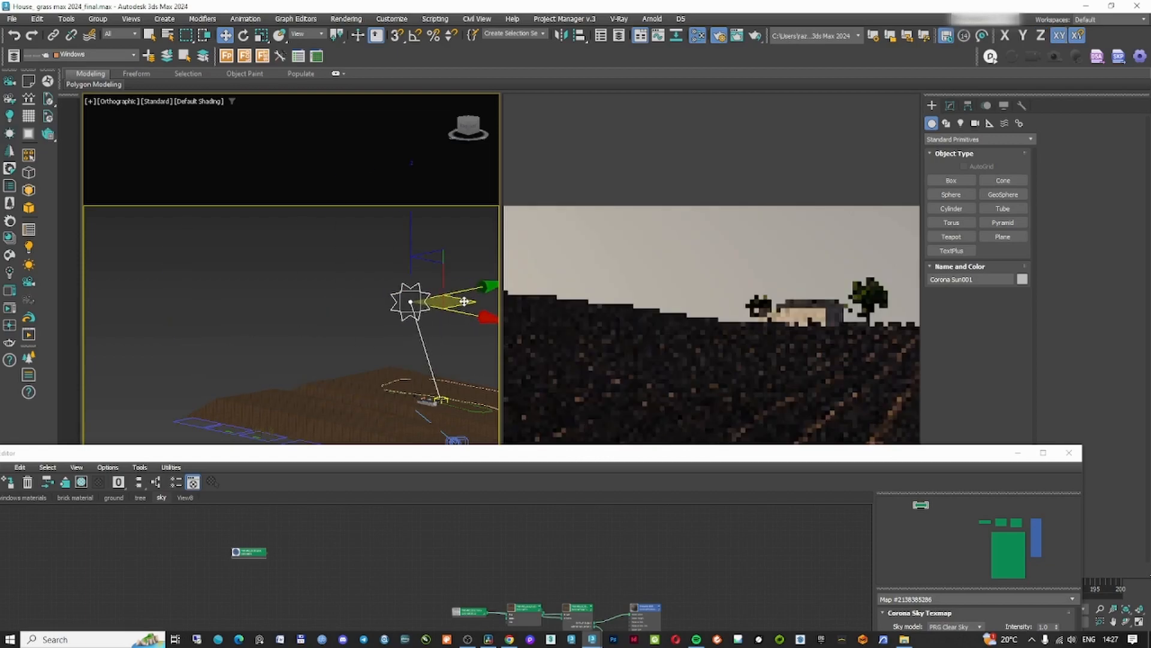
- Lower the Corona Sun towards the horizon, set its size to 10, and fine-tune its height
drag(411, 233, 416, 262)
click(950, 105)
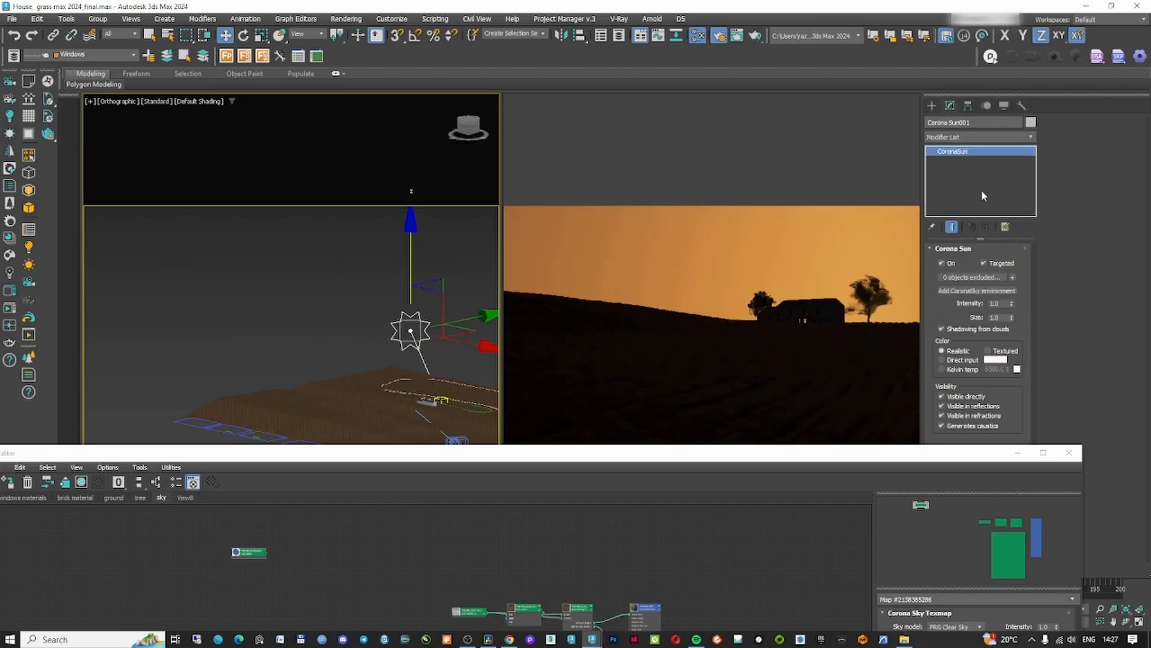
text(10)
key(Return)
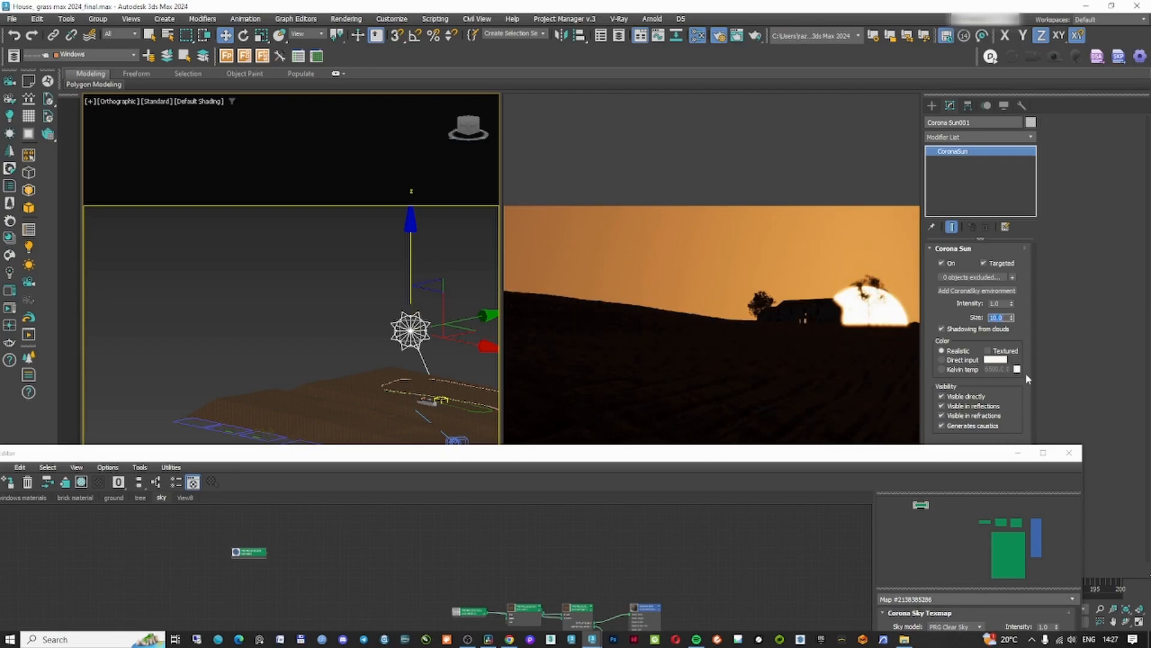
mouse_move(409, 256)
mouse_down()
mouse_move(409, 273)
mouse_move(408, 248)
mouse_up()
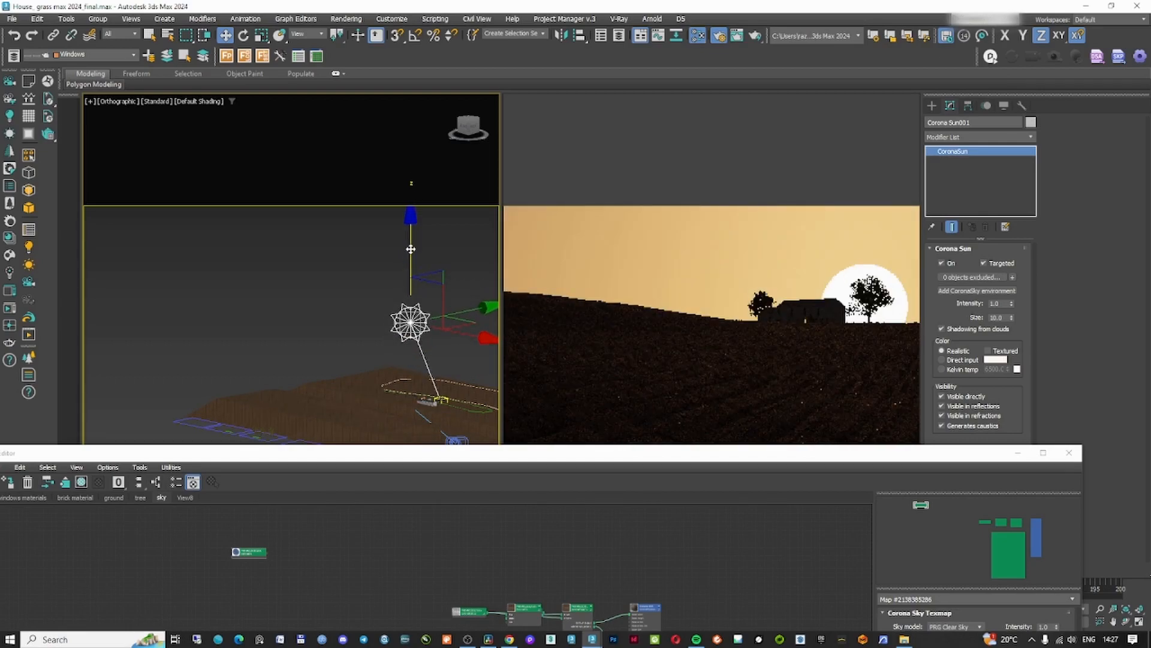
- Close the material editor and move the Corona Sun to the far side of the ploughed ground, adjusting its height
drag(672, 456, 686, 301)
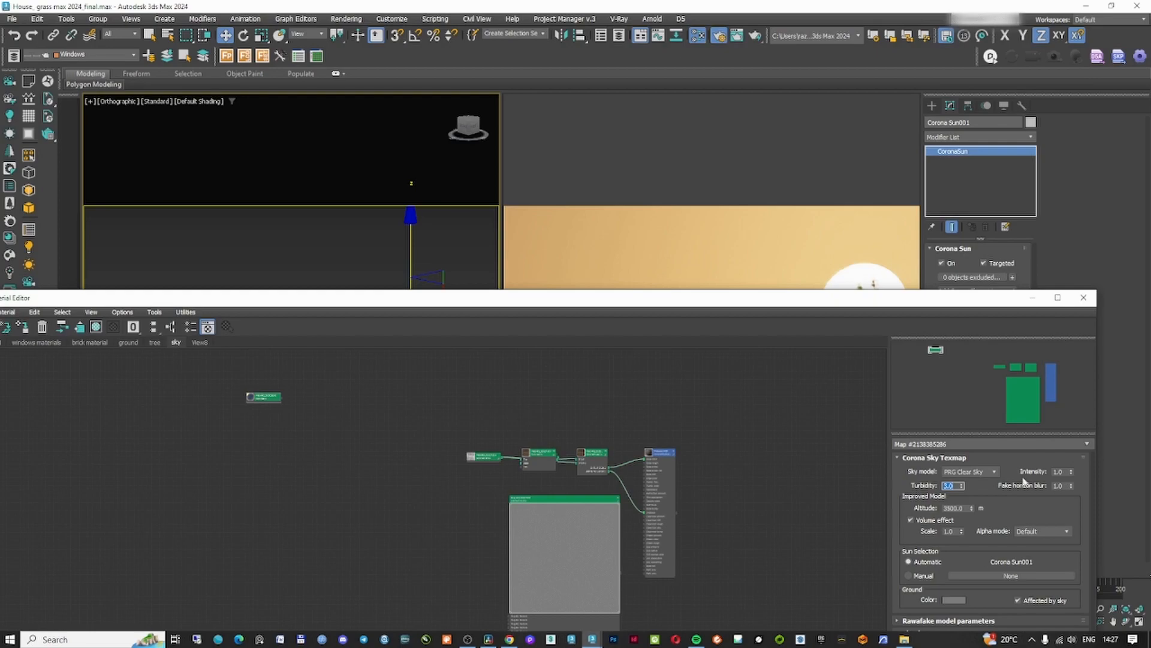
drag(966, 305, 940, 95)
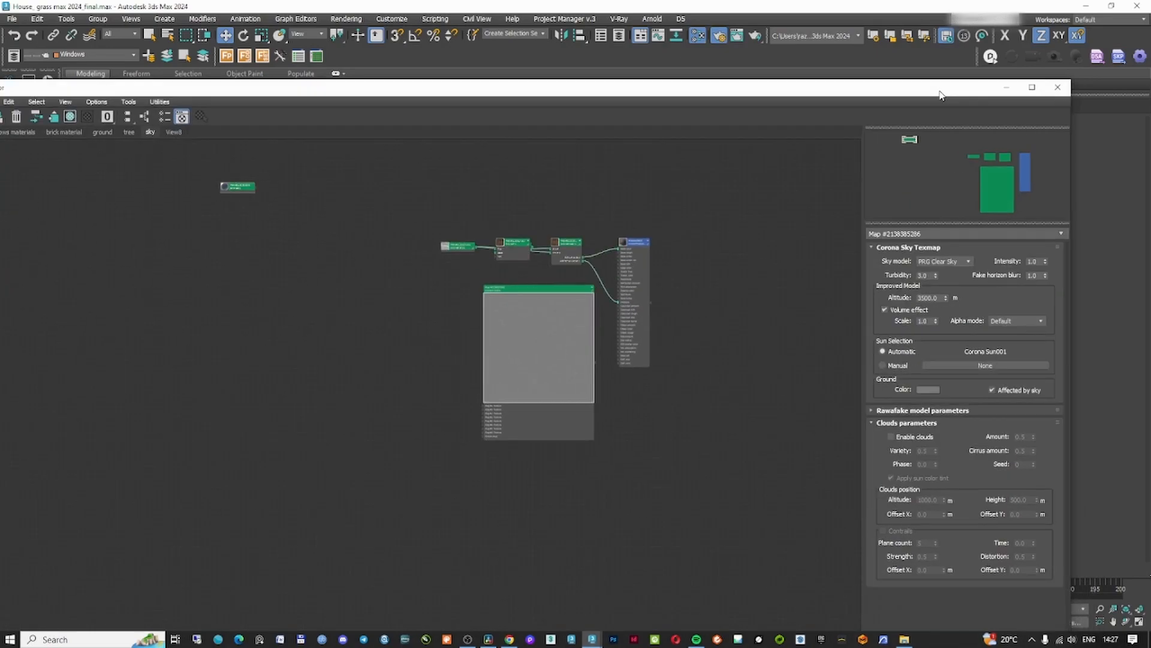
click(1058, 89)
drag(468, 327, 204, 397)
drag(149, 339, 151, 307)
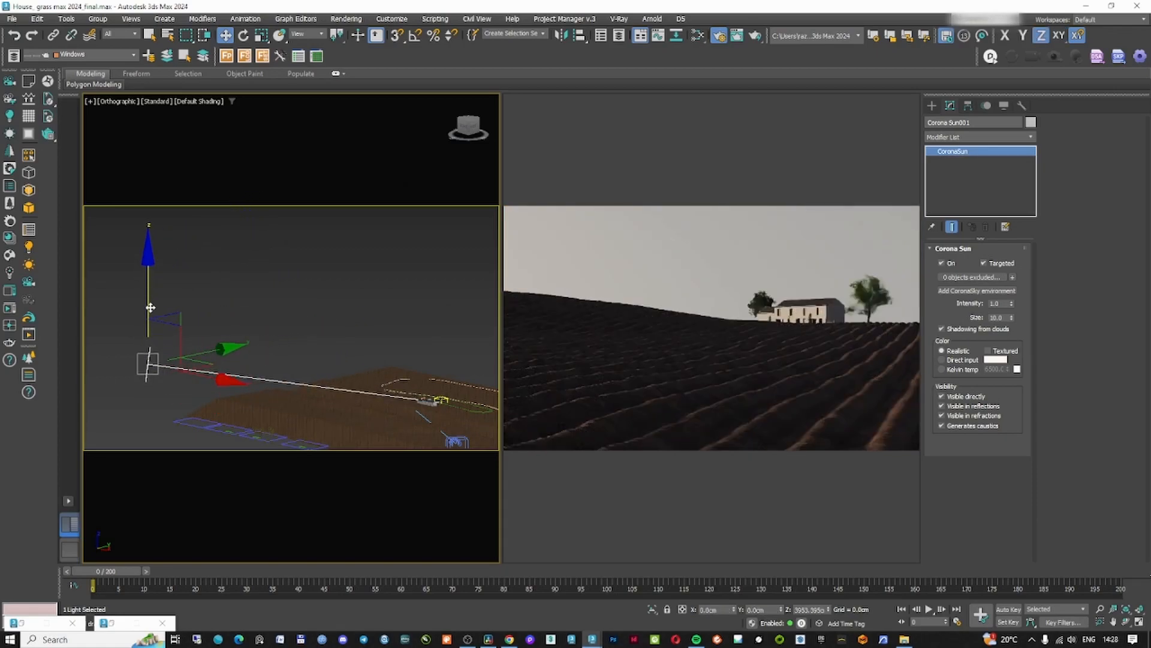
- Select the ploughed ground plane and stop the Corona interactive rendering
click(301, 335)
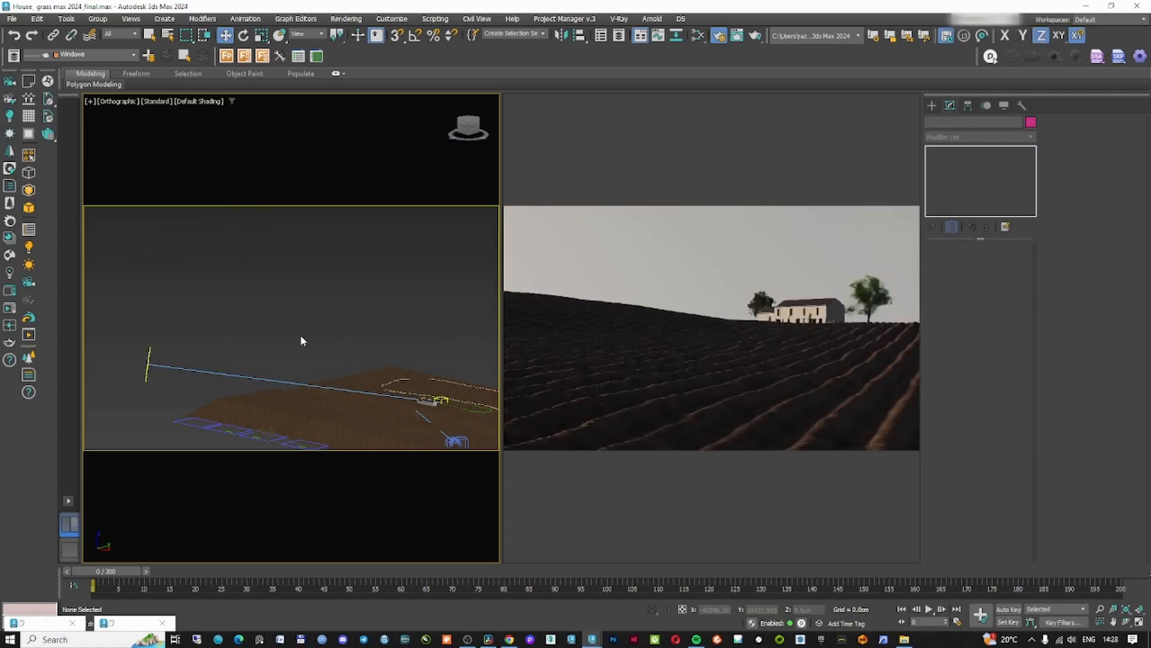
click(304, 397)
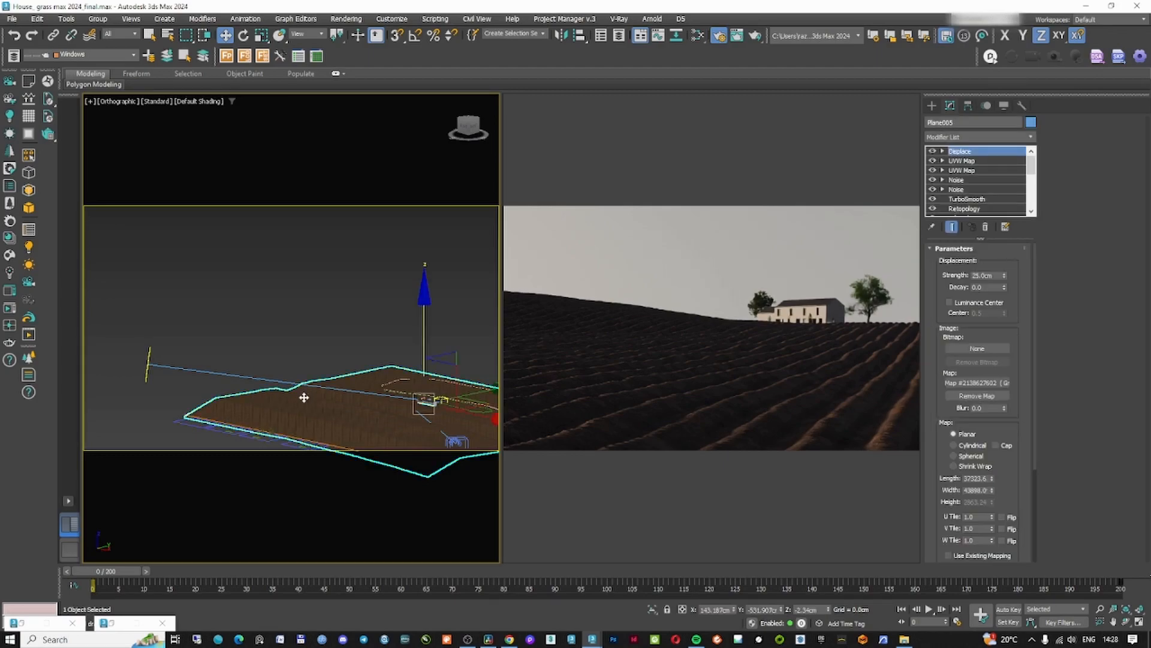
click(874, 106)
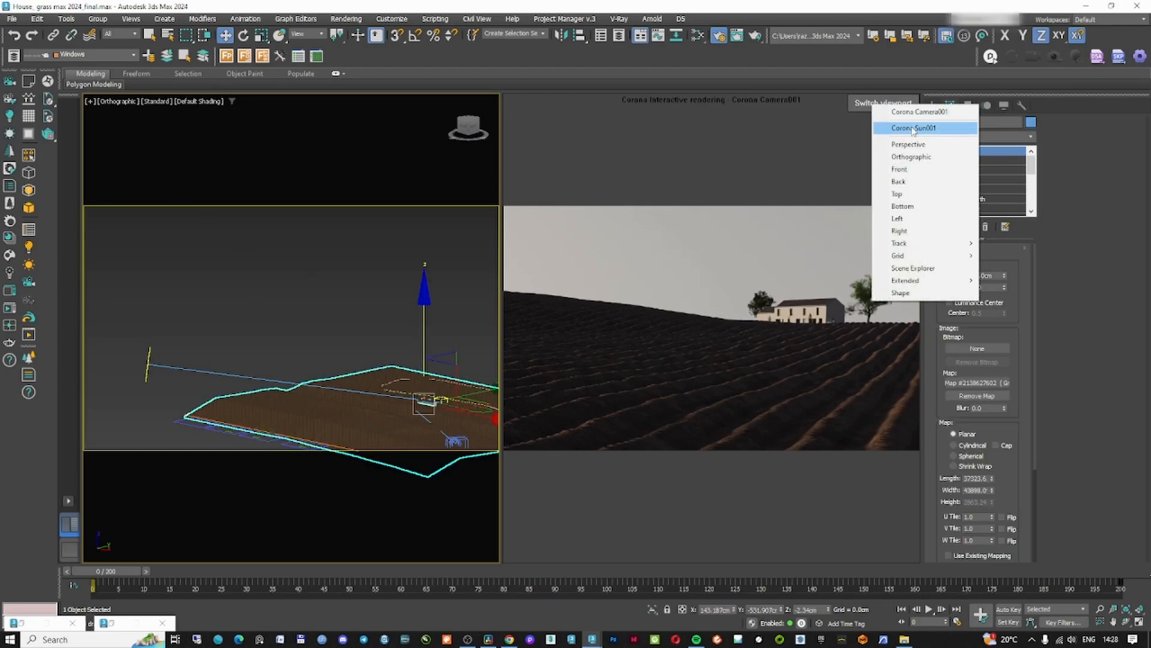
click(861, 101)
right_click(818, 103)
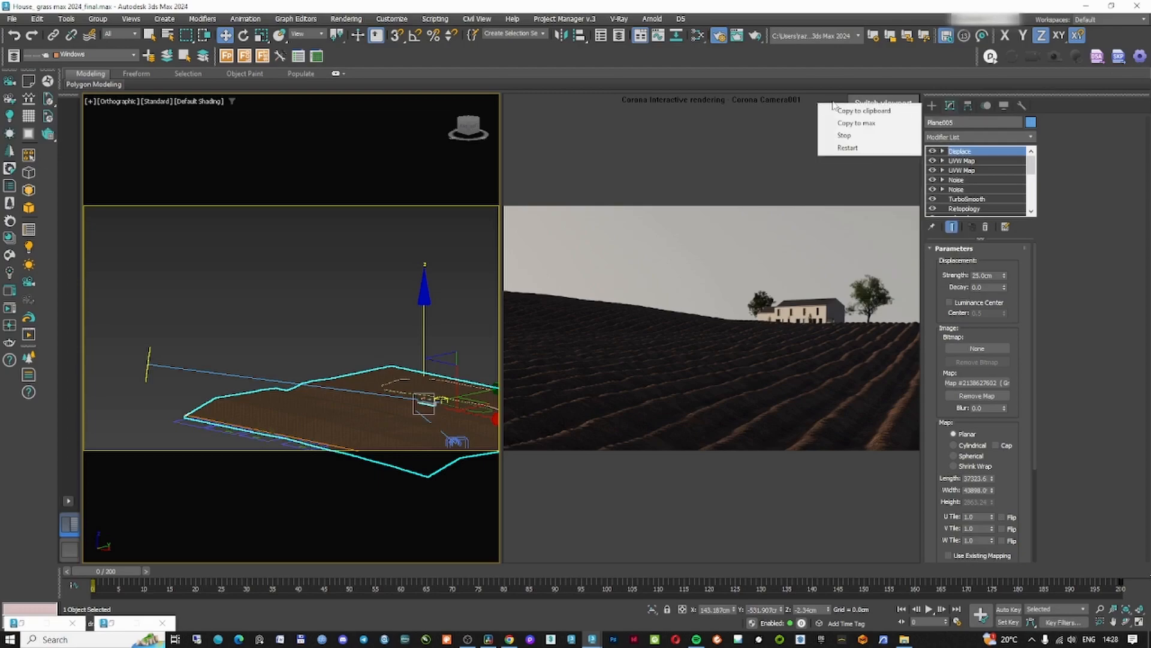
click(861, 137)
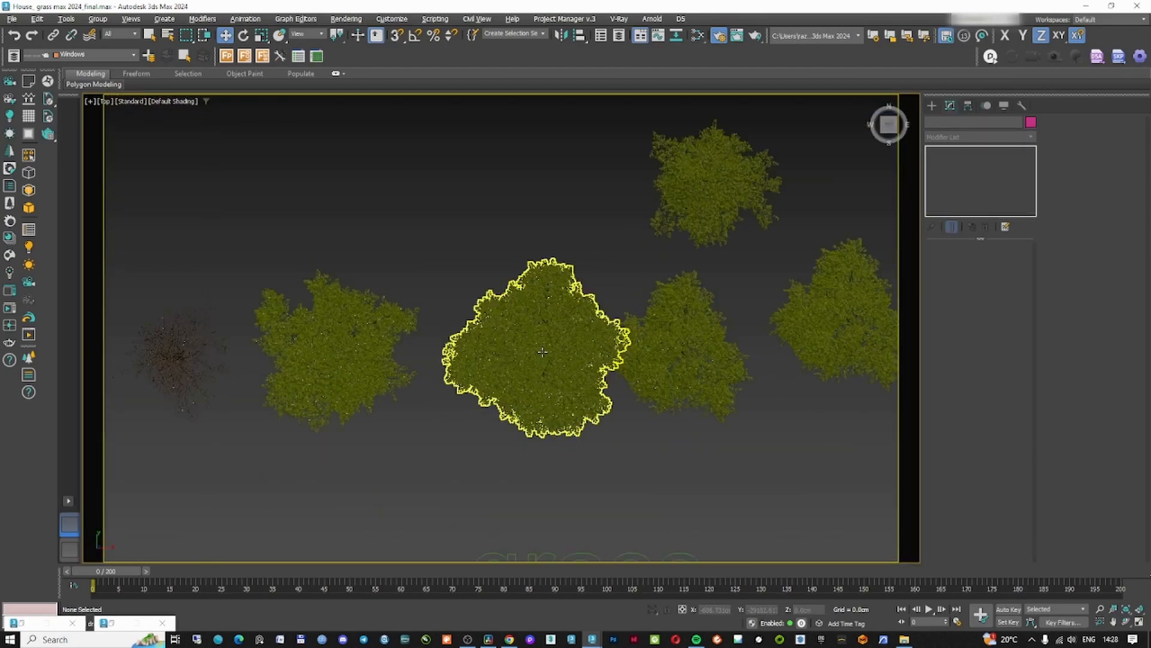
- Examine the row of source trees beside the ground from an angled view
click(542, 352)
scroll(542, 352, down, 7)
alt+middle_drag(602, 390, 462, 316)
scroll(347, 307, up, 6)
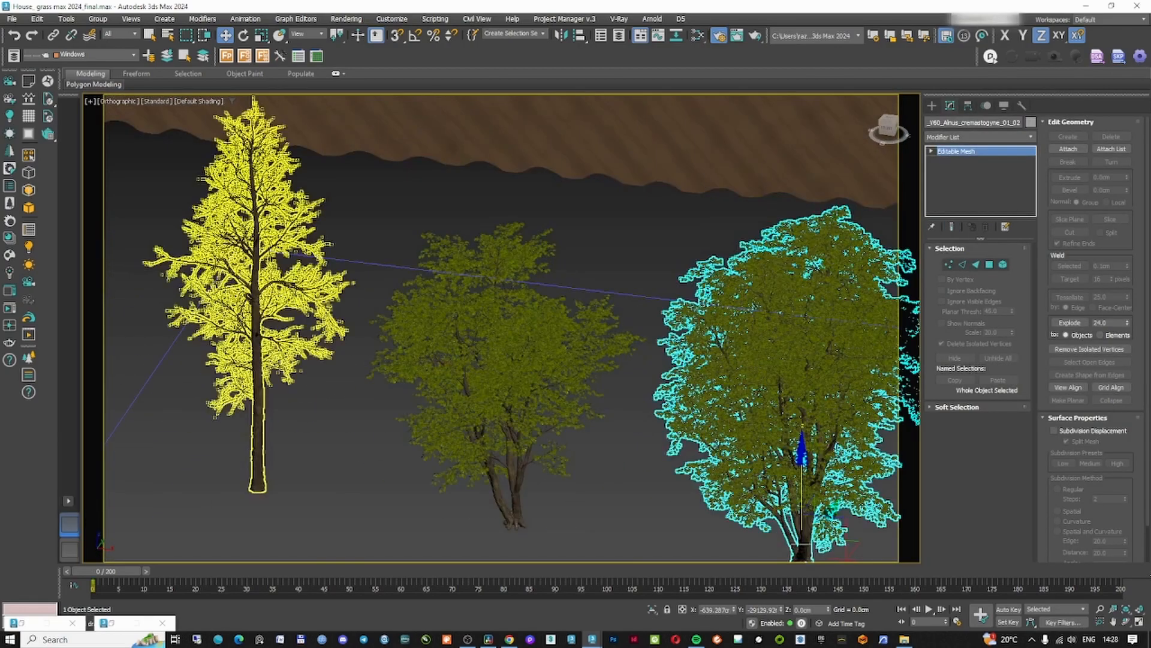
click(324, 315)
scroll(318, 369, down, 3)
click(485, 454)
middle_drag(766, 439, 667, 406)
scroll(668, 407, up, 3)
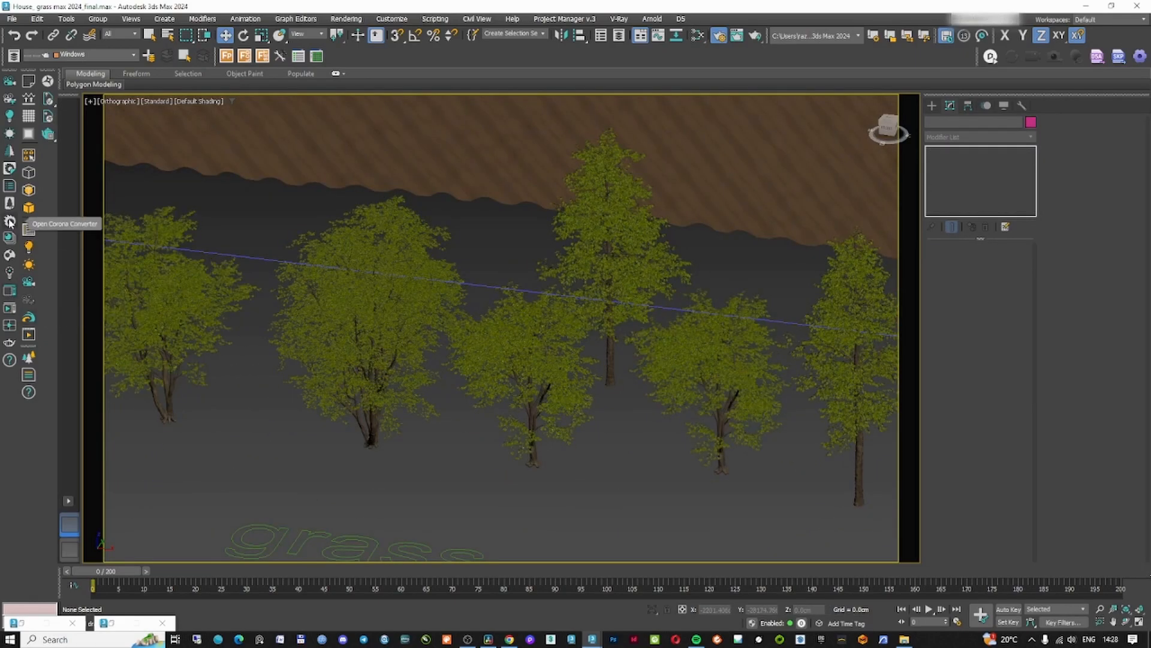
- Open Chaos Cosmos and browse the Vegetation category for trees and plants
click(9, 255)
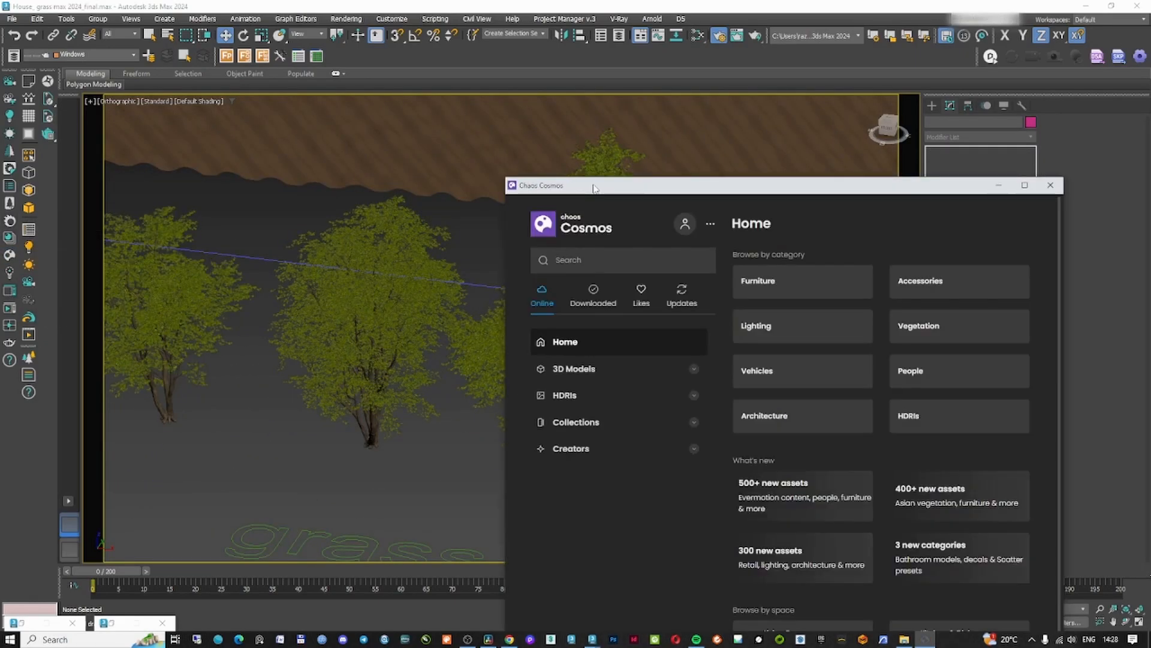
double_click(593, 189)
click(733, 201)
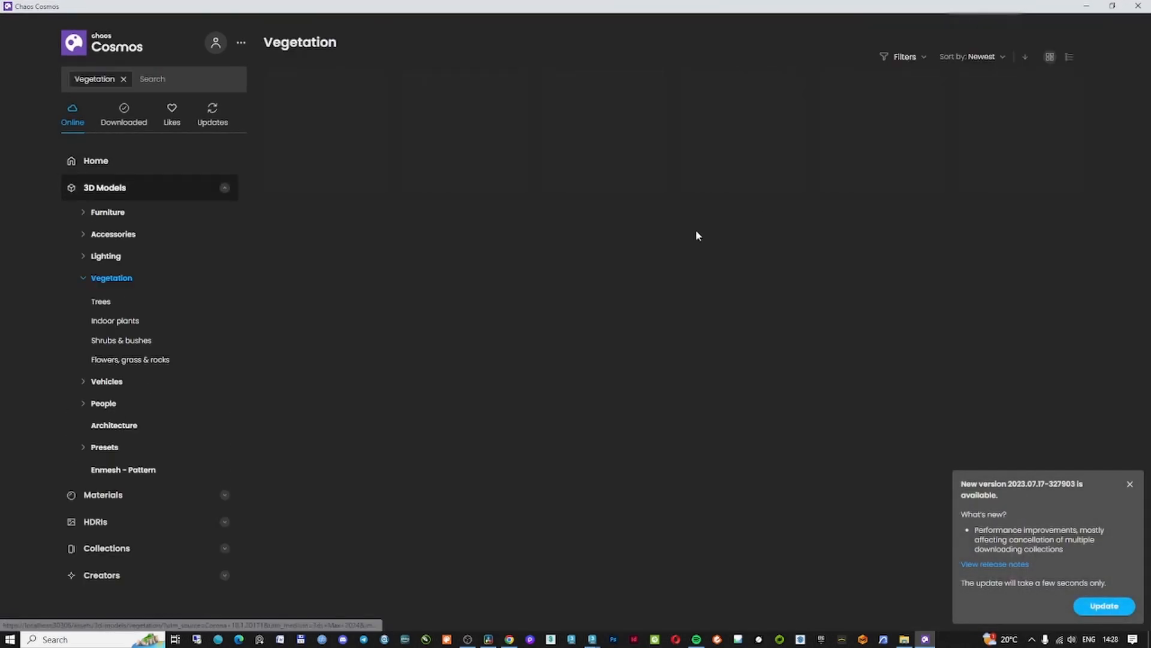
scroll(613, 346, down, 2)
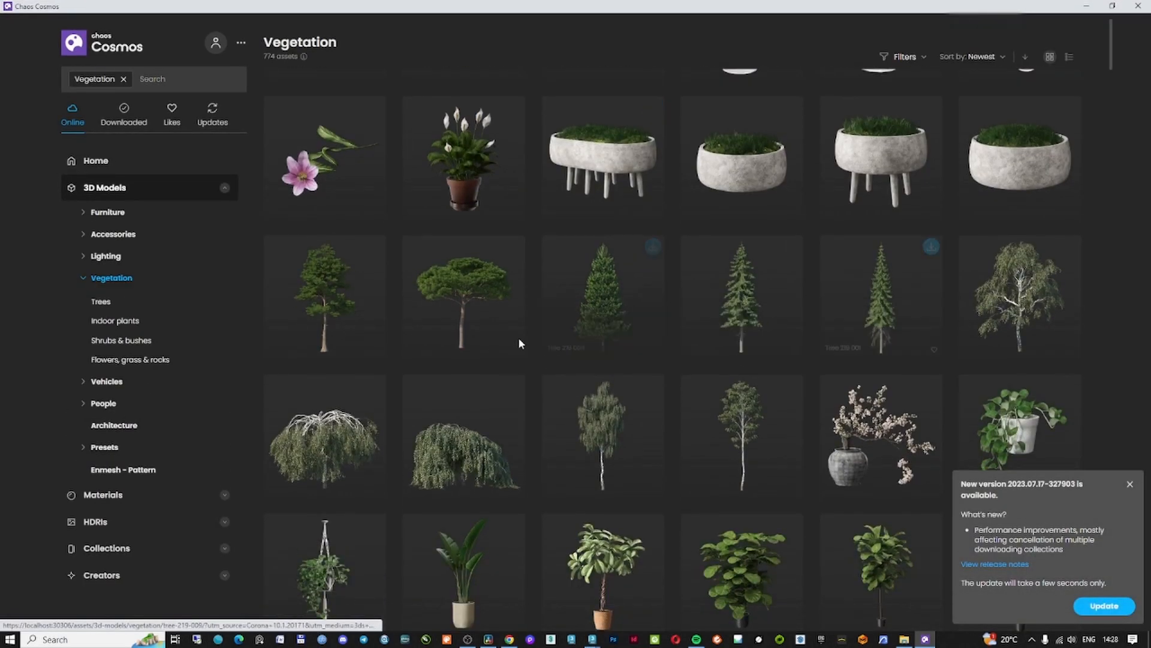
click(1130, 487)
scroll(745, 412, down, 4)
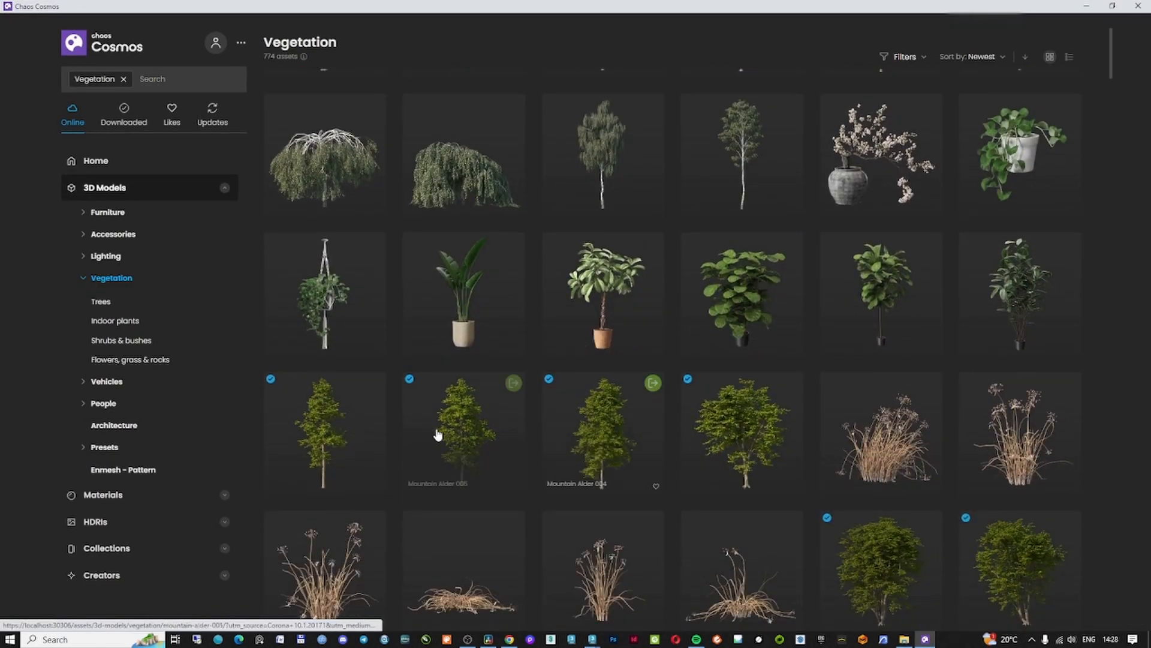
scroll(741, 430, down, 4)
scroll(741, 431, down, 15)
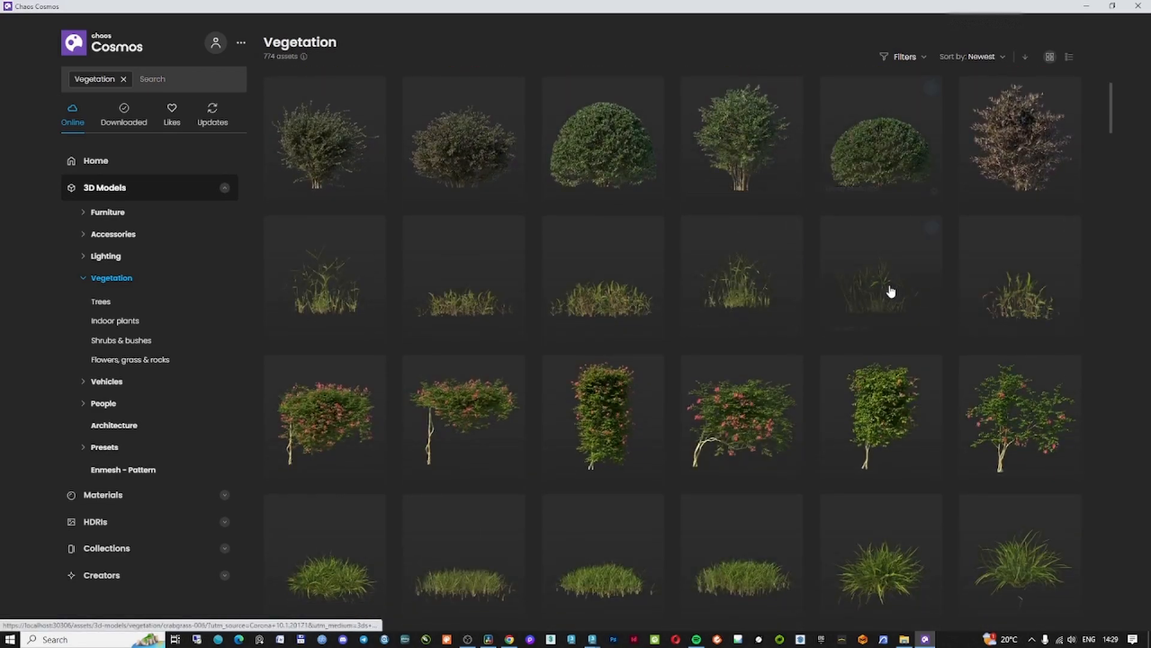
scroll(644, 419, down, 10)
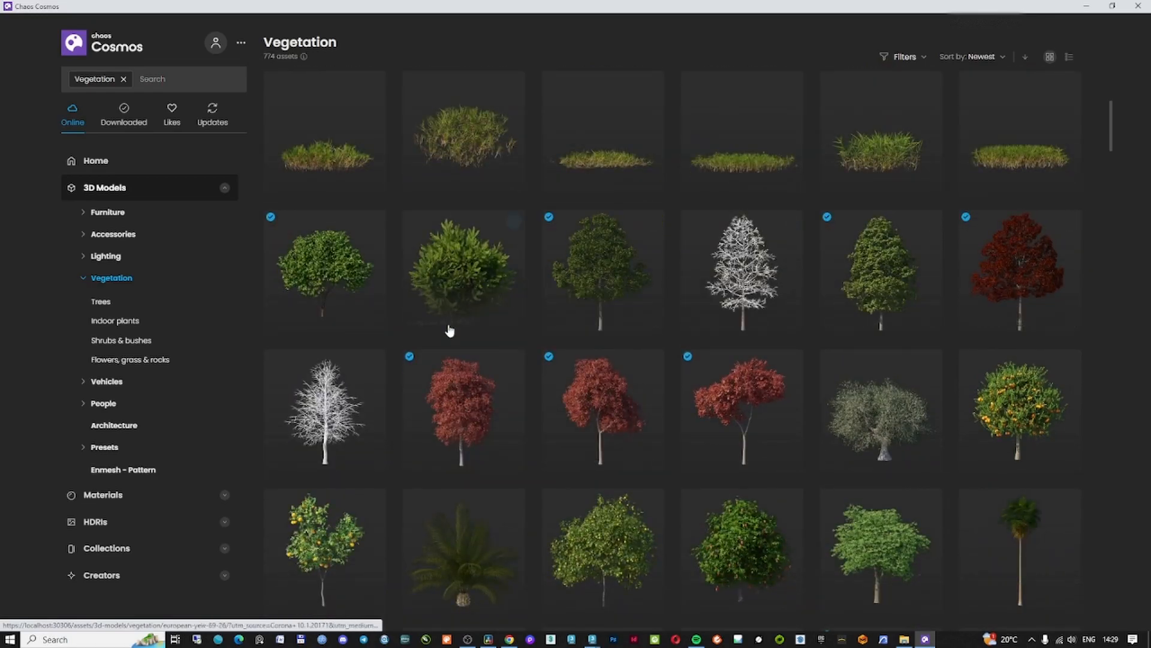
scroll(497, 301, down, 10)
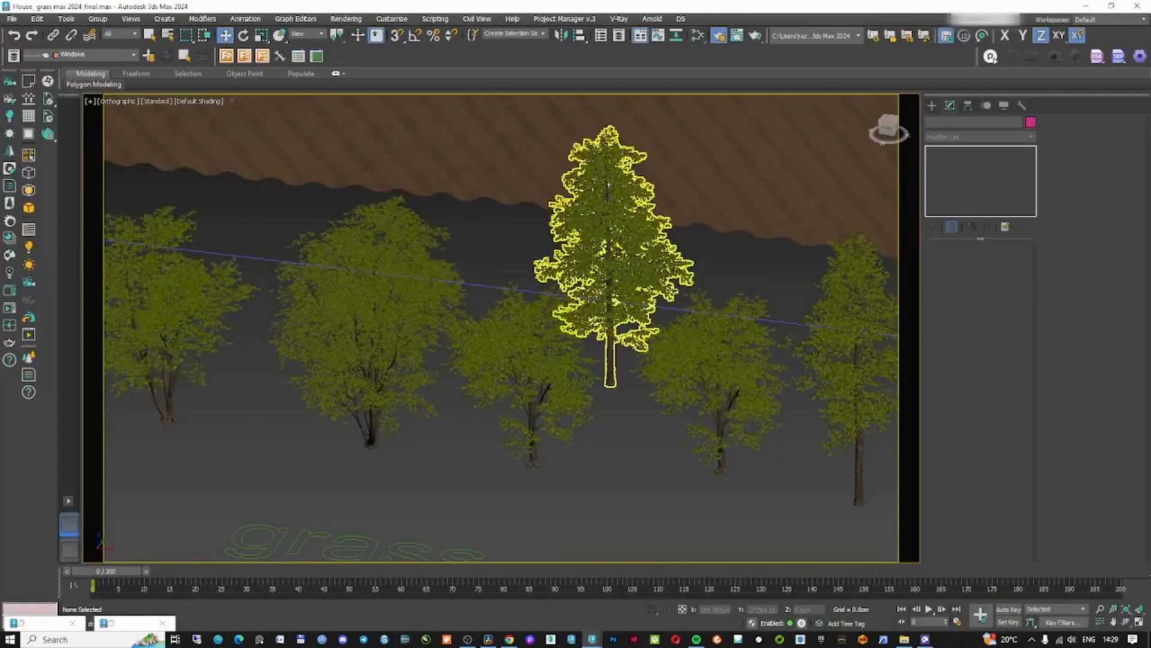
- Back in 3ds Max, create a Forest Pro scatter on the ploughed ground surface with camera clipping enabled
click(613, 254)
scroll(604, 309, down, 12)
scroll(698, 195, up, 3)
alt+middle_drag(666, 312, 511, 396)
scroll(510, 397, down, 3)
click(226, 55)
click(573, 419)
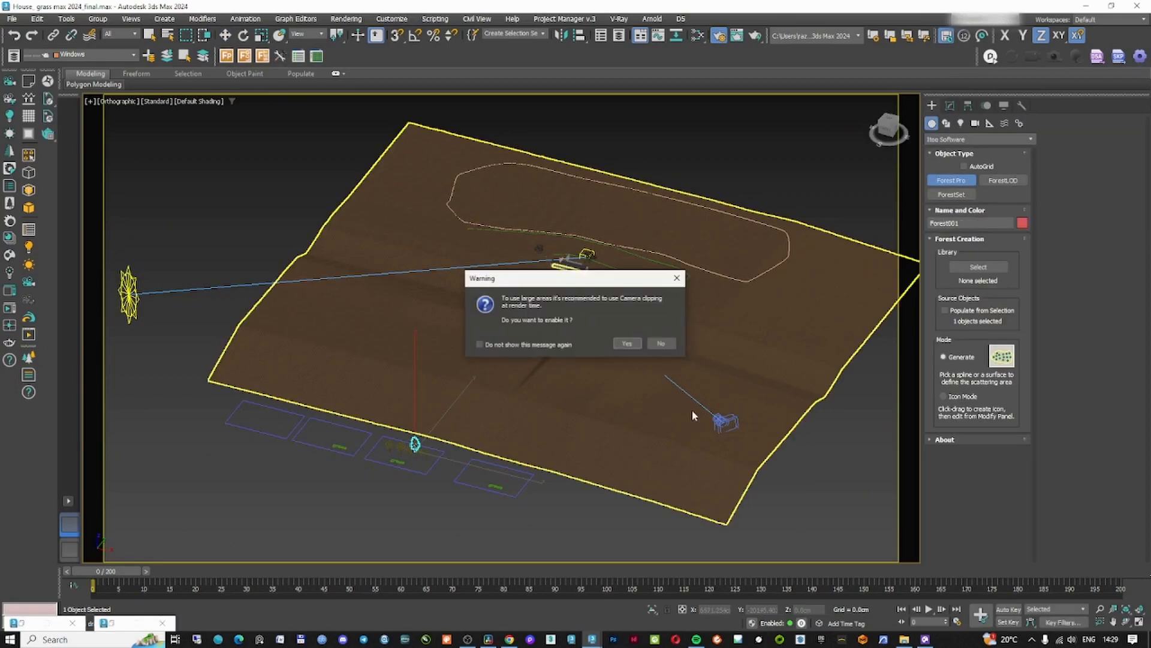
click(625, 343)
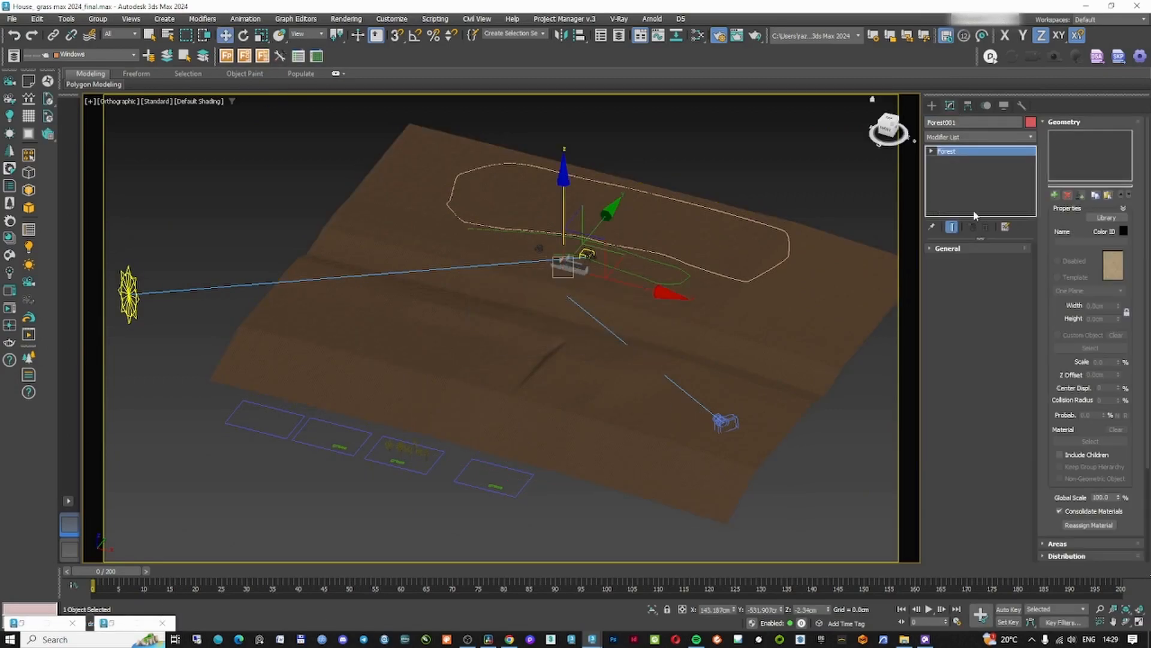
- Add the tall tree at the end of the row and its bushy neighbour as custom objects in the forest geometry list
click(424, 454)
scroll(425, 456, up, 10)
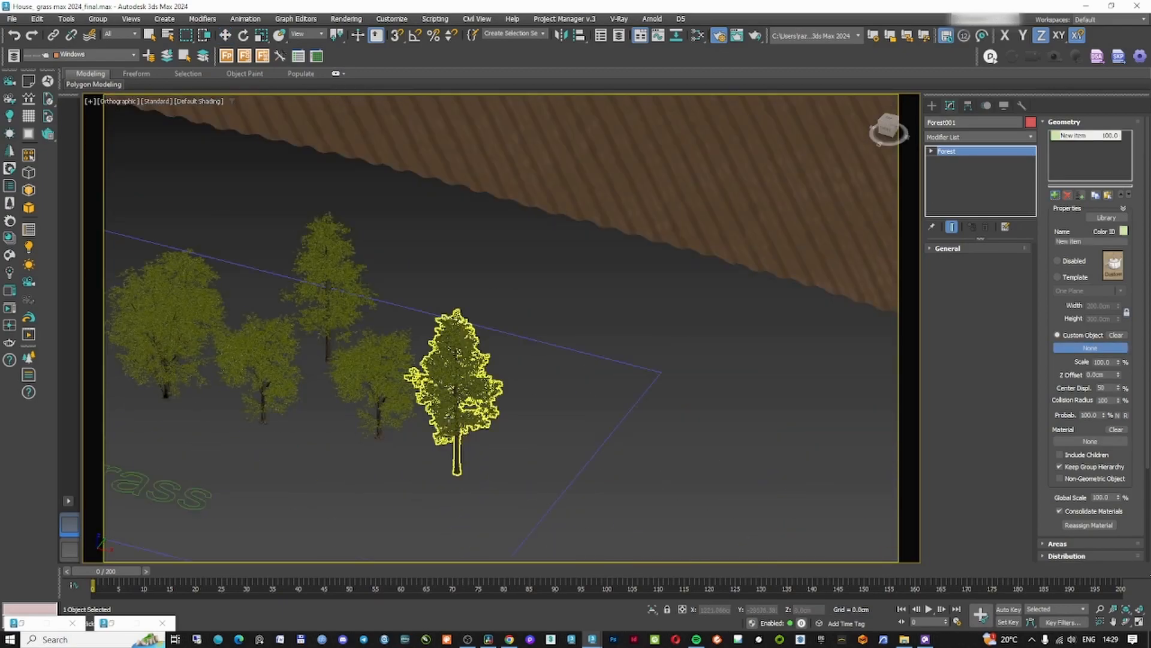
click(627, 354)
middle_drag(512, 395, 662, 430)
click(1054, 195)
click(1089, 348)
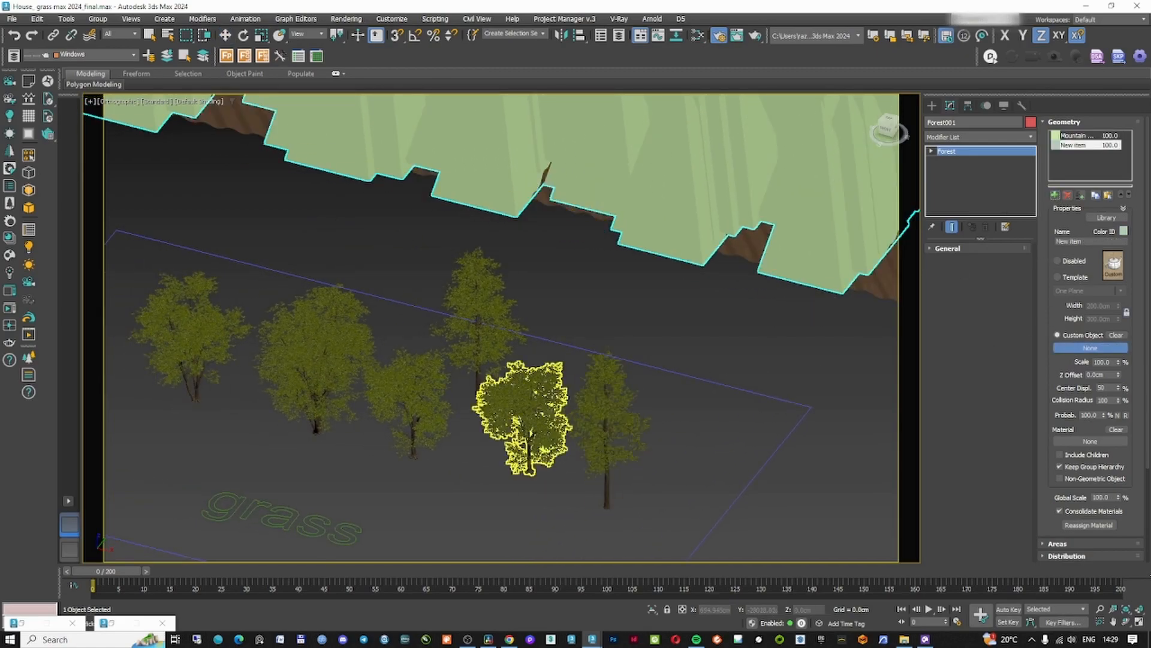
click(528, 400)
- Add the remaining source trees to the forest geometry list as custom objects
click(1054, 195)
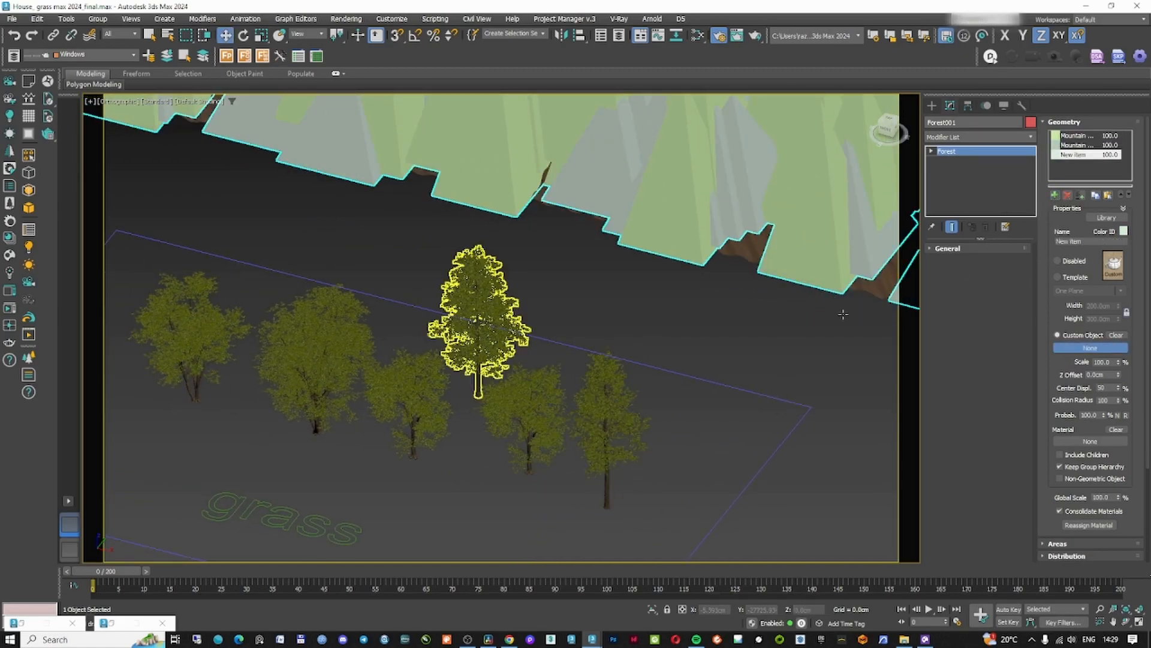
click(391, 389)
click(1055, 195)
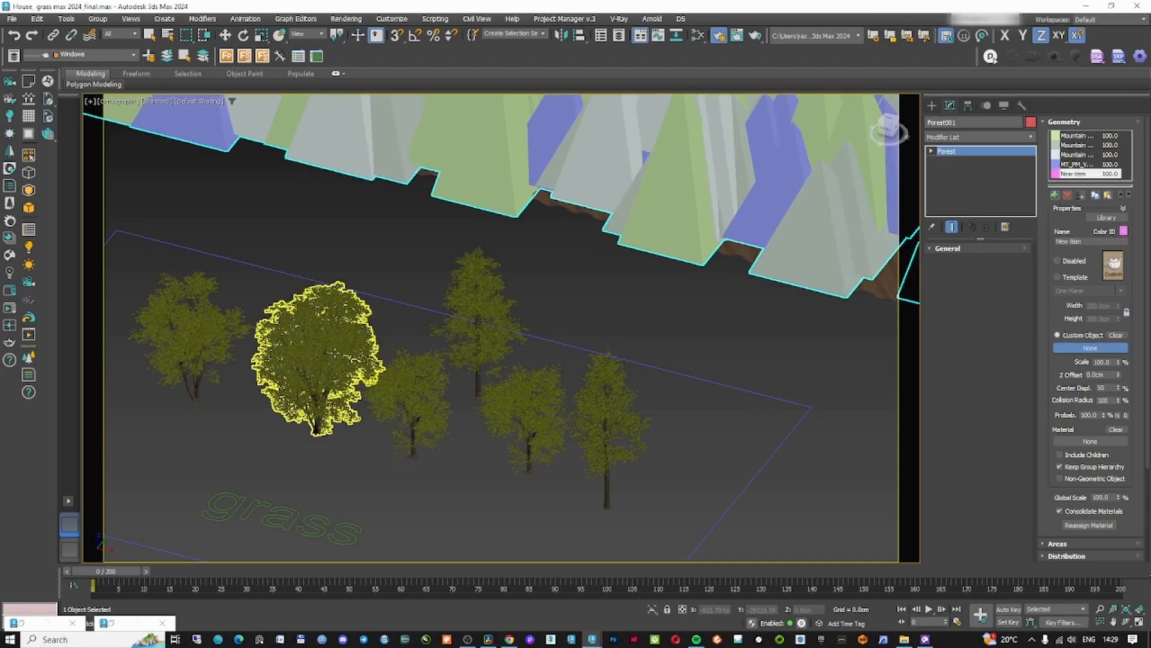
click(313, 355)
click(1055, 196)
click(168, 325)
- Add an include spline area to the forest using the closed outline behind the house
scroll(369, 391, down, 8)
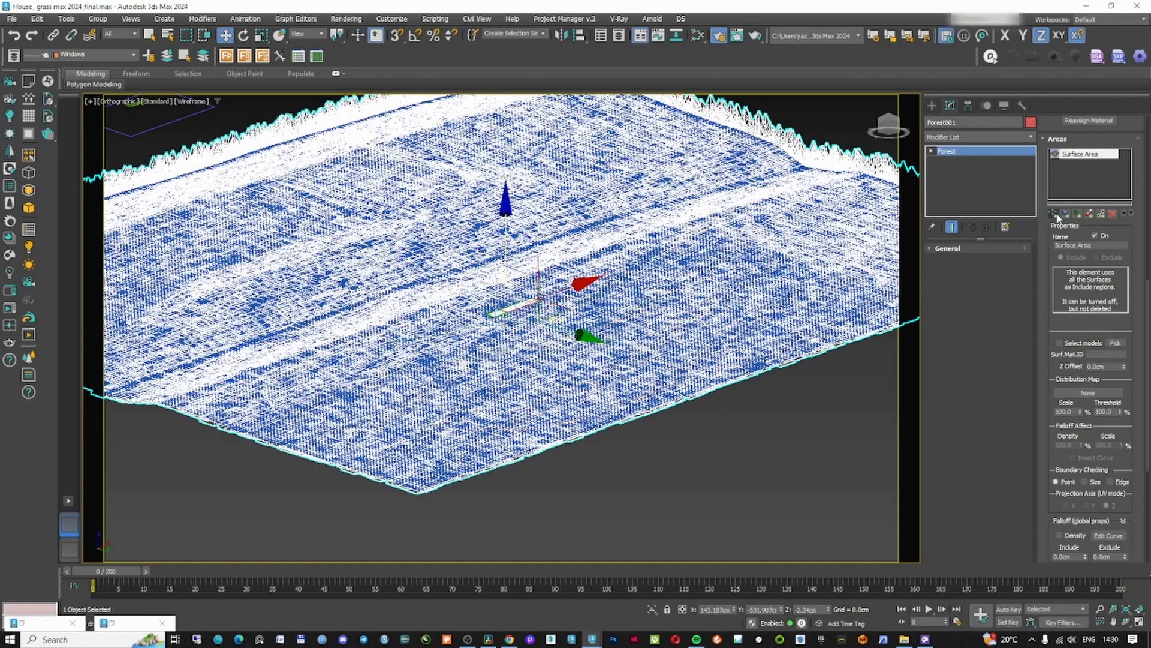
click(1055, 214)
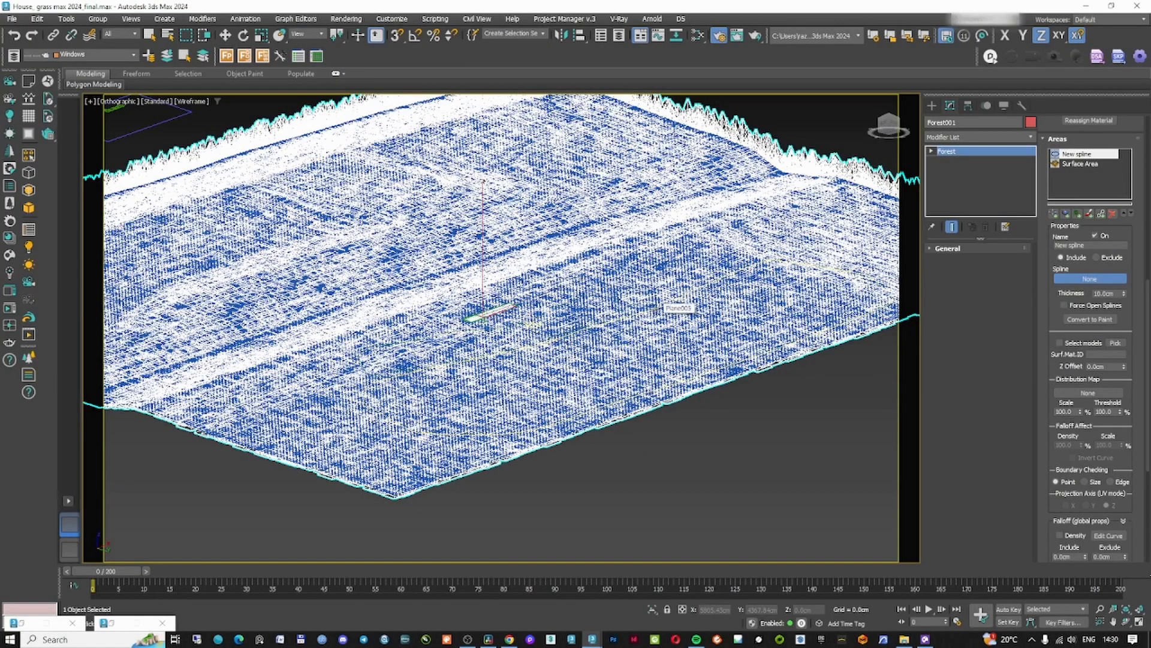
click(724, 330)
- Set the forest's distribution density to 3334 cm units
scroll(724, 330, down, 2)
drag(1060, 535, 1069, 519)
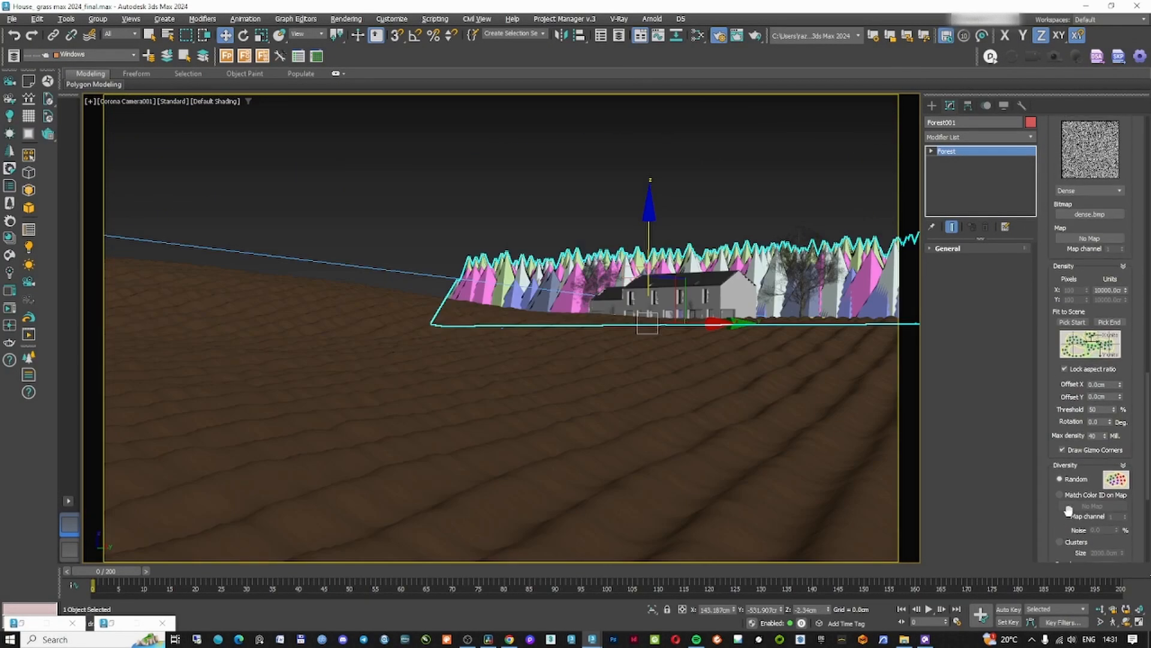
drag(1125, 292, 1120, 269)
click(504, 353)
click(627, 350)
- Enable collisions for the scattered trees with a radius of 100%
scroll(1082, 388, down, 5)
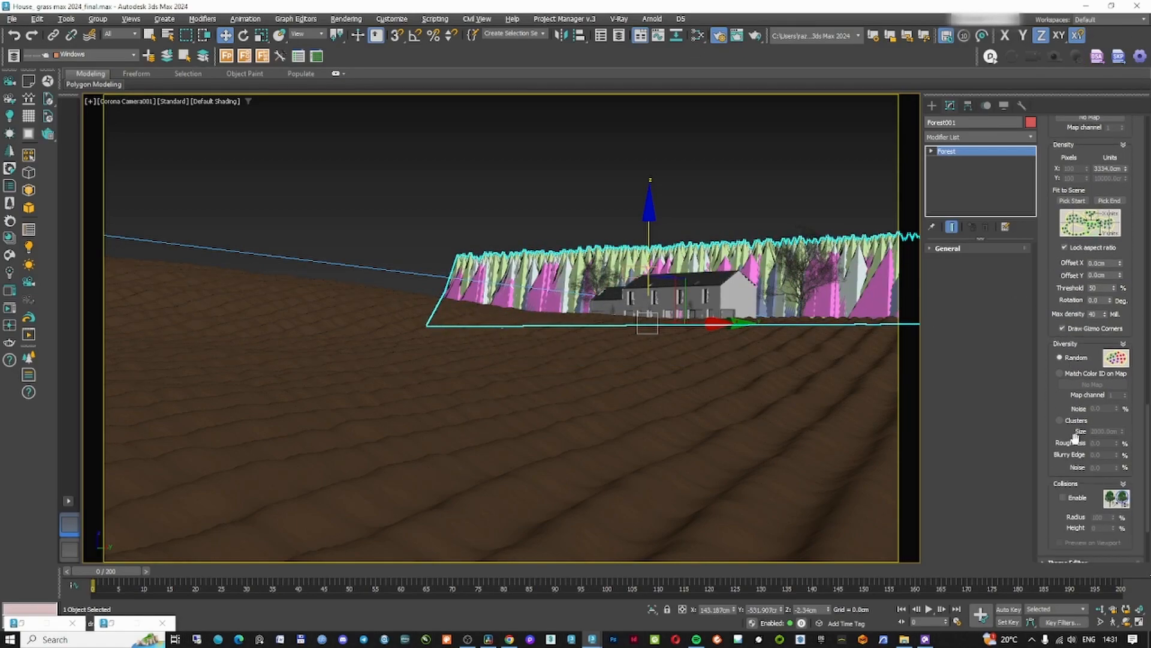
scroll(1057, 399, down, 5)
click(1076, 382)
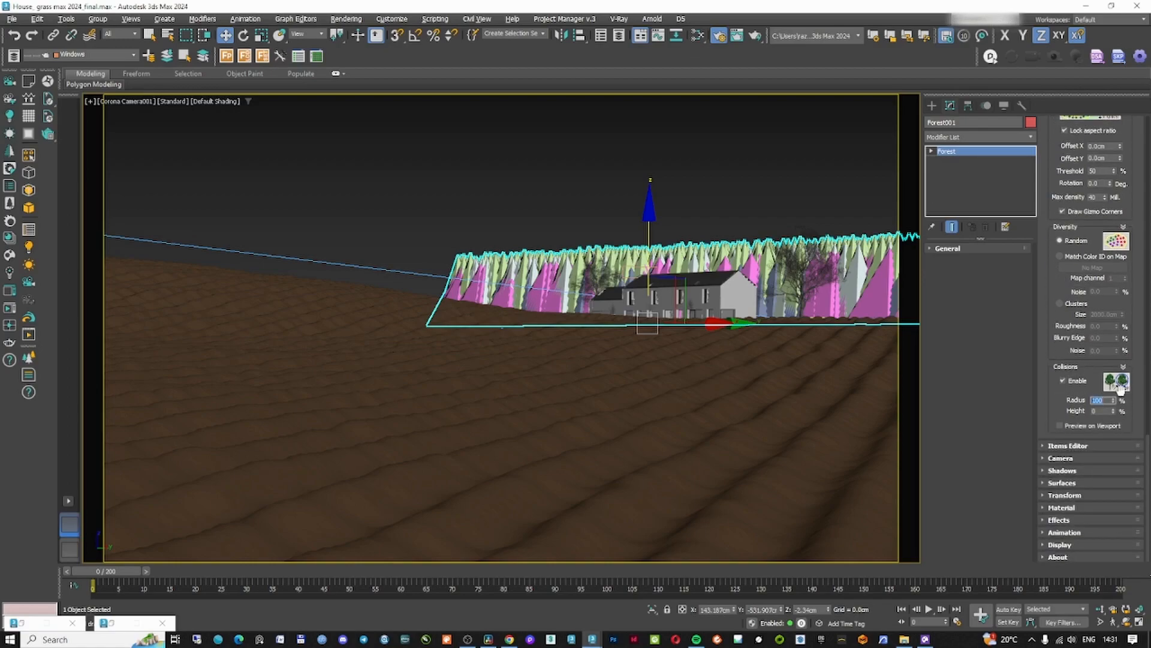
- Enable random translation, rotation and scale in the forest's transform settings
click(1074, 495)
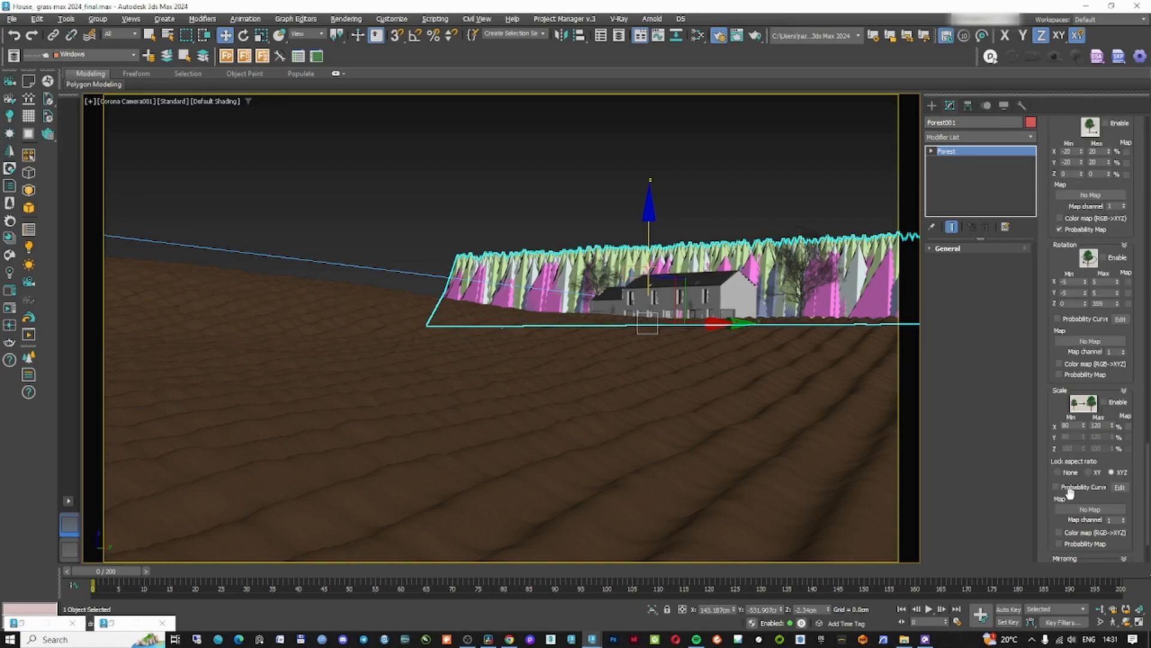
click(1104, 258)
mouse_move(1060, 255)
mouse_down()
mouse_move(1059, 326)
mouse_move(1059, 265)
mouse_up()
click(1105, 195)
click(1107, 424)
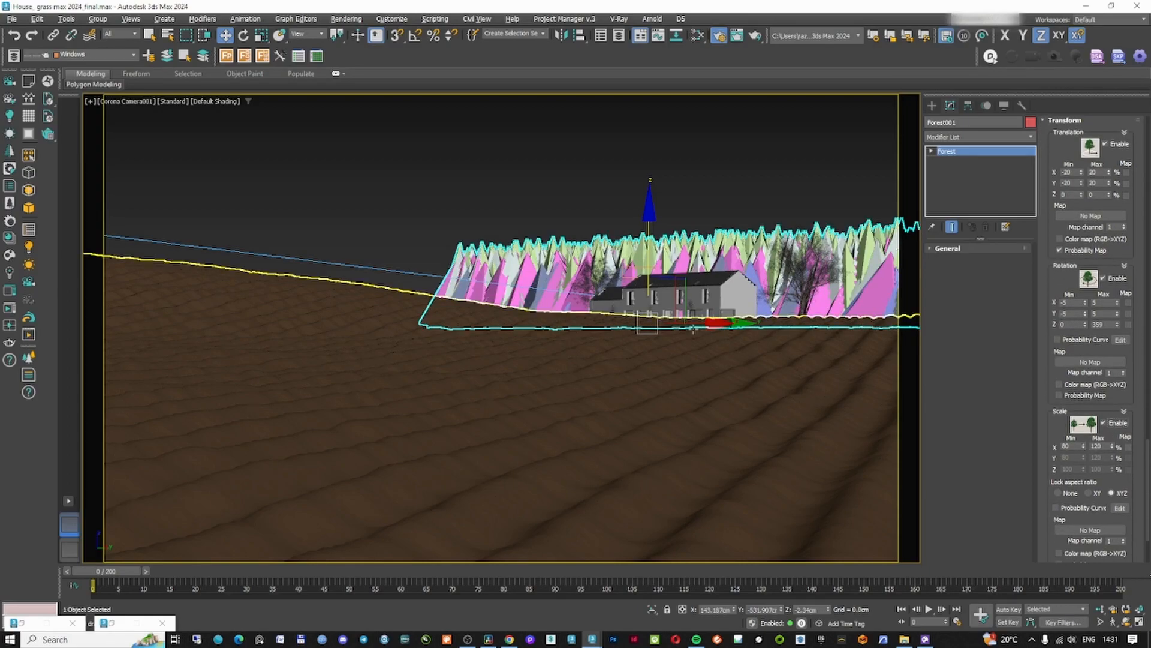
- Select the forest's closed outline spline in a wireframe top view and open it for vertex-level editing
key(t)
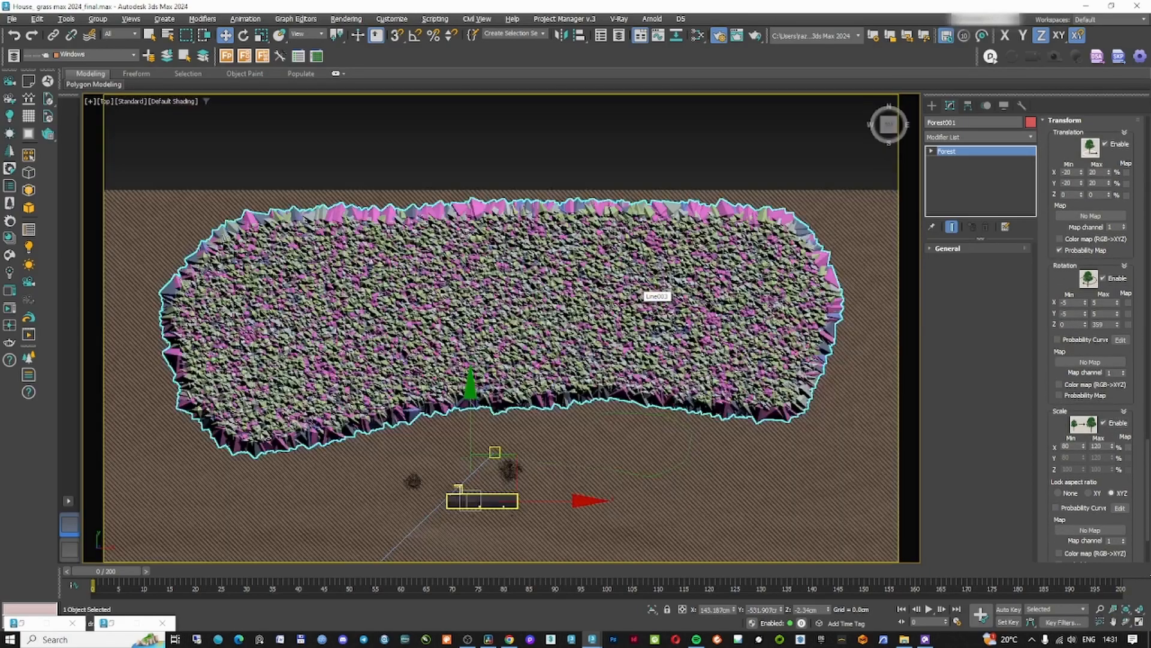
scroll(515, 354, up, 4)
key(F3)
click(837, 184)
scroll(829, 318, up, 9)
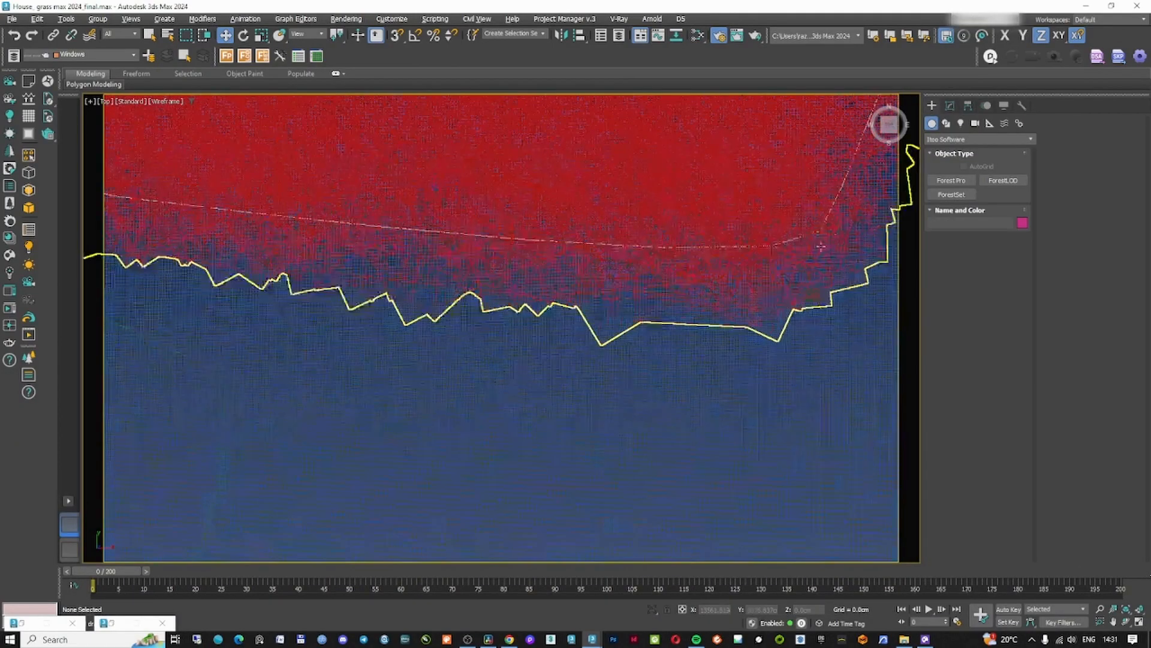
click(800, 209)
click(800, 209)
click(950, 106)
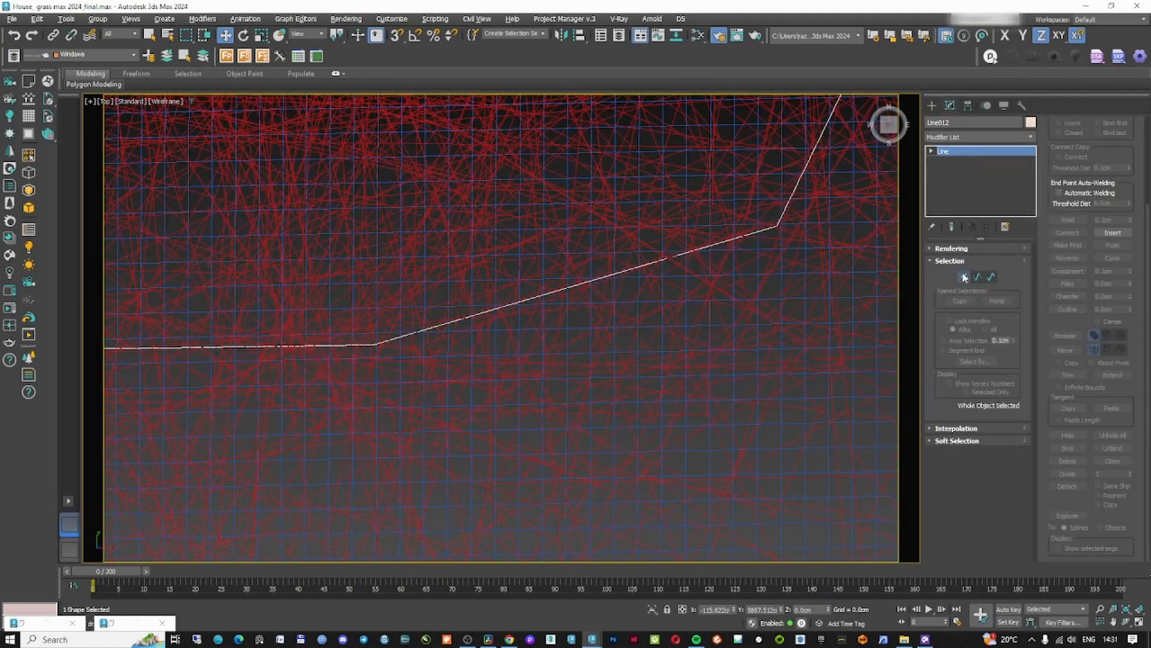
click(963, 277)
- Move the outline's vertices at its western end outward to reshape and widen the forest area
scroll(621, 275, down, 8)
scroll(235, 308, up, 6)
middle_drag(235, 309, 604, 316)
scroll(754, 264, down, 4)
drag(607, 306, 590, 459)
drag(473, 259, 583, 311)
middle_drag(585, 309, 645, 375)
drag(668, 307, 491, 327)
scroll(491, 328, down, 4)
drag(520, 287, 560, 327)
drag(578, 264, 539, 239)
drag(559, 188, 487, 150)
drag(451, 330, 484, 374)
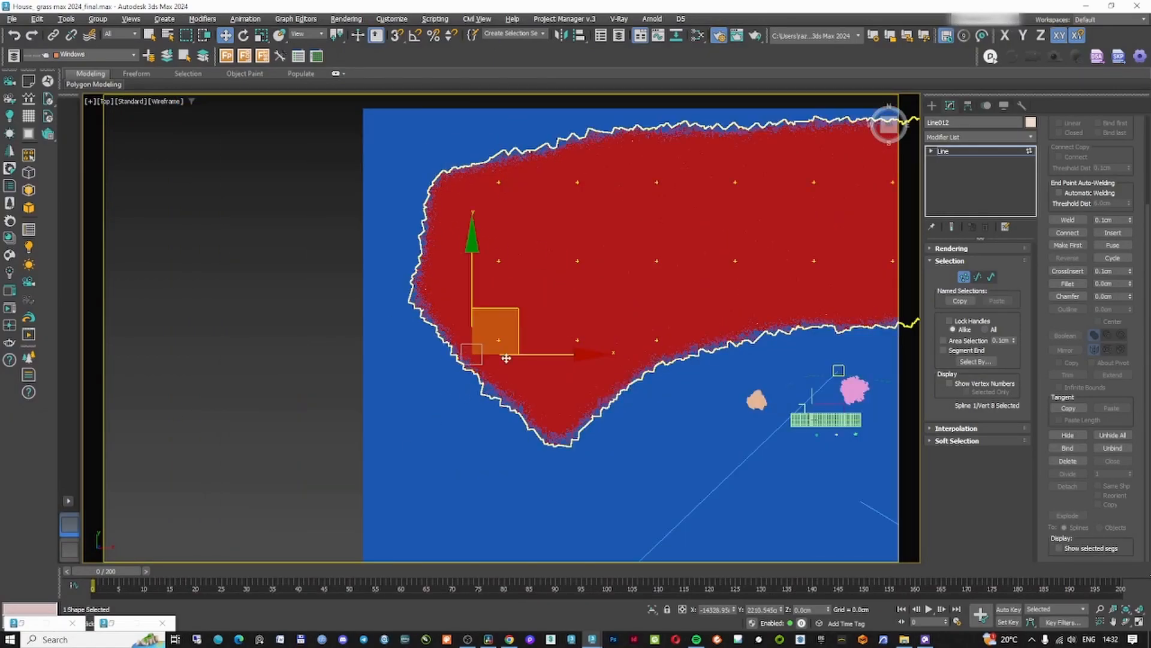
- Pull the outline's southwest corner vertices down toward the ground's edge and smooth the boundary leading to them
drag(517, 307, 447, 441)
middle_drag(539, 439, 505, 339)
drag(505, 339, 572, 318)
drag(419, 449, 398, 404)
scroll(389, 340, down, 3)
drag(325, 315, 460, 467)
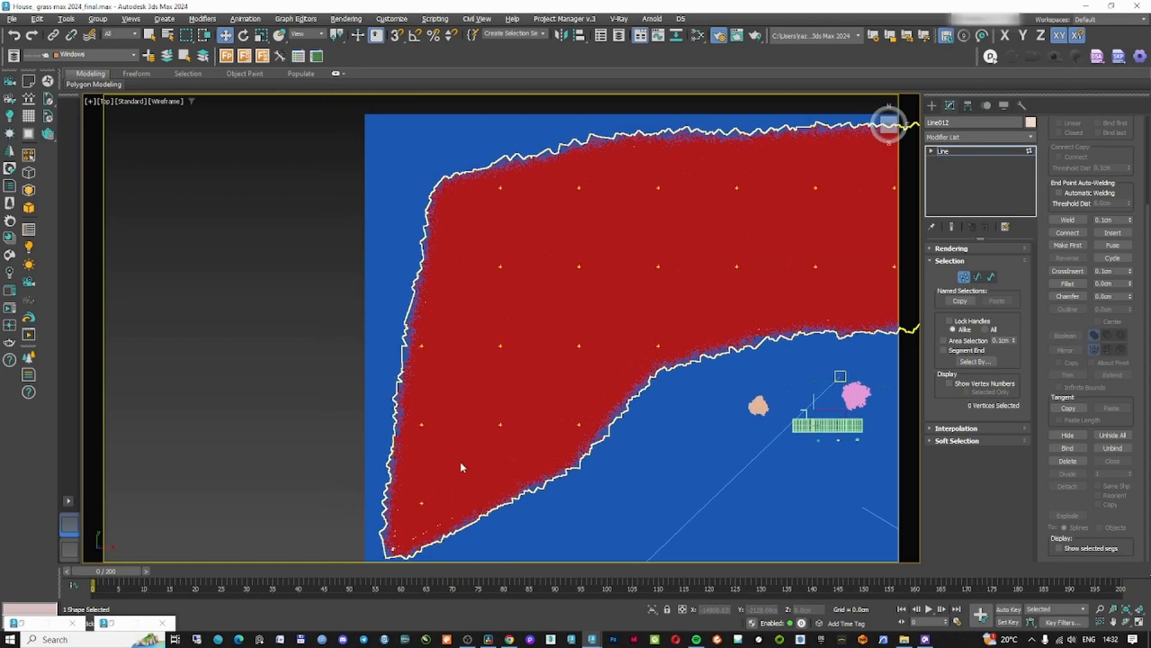
drag(400, 327, 444, 223)
- Deselect the outline, return to the shaded camera view and start the Corona interactive render
key(c)
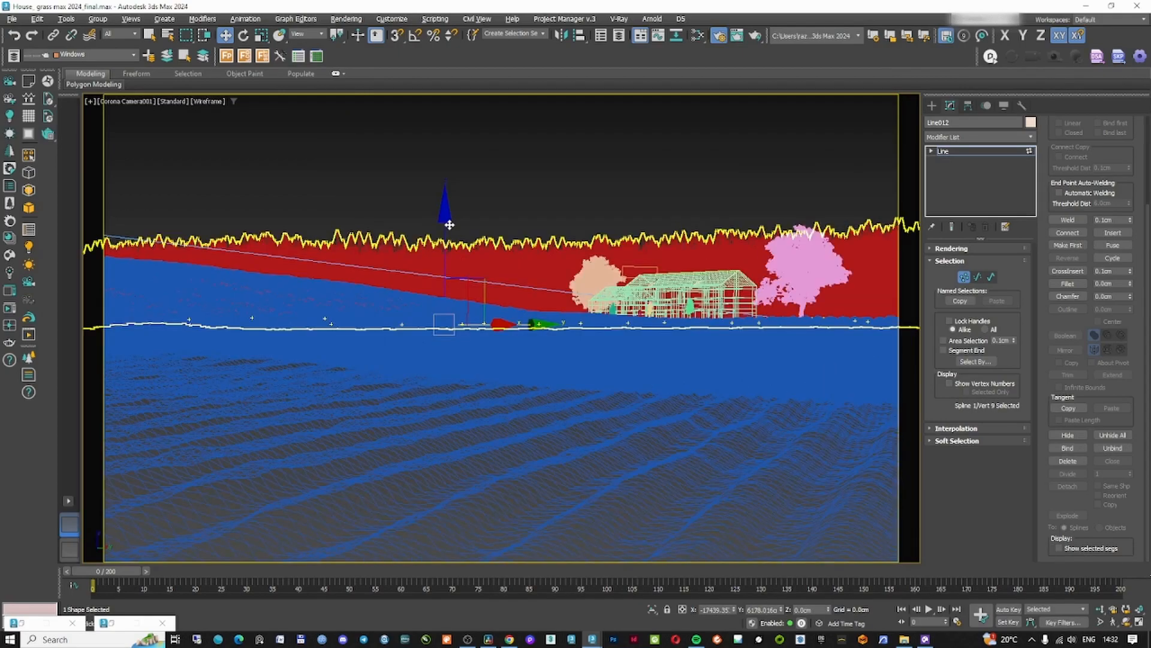
click(931, 106)
click(634, 200)
key(F3)
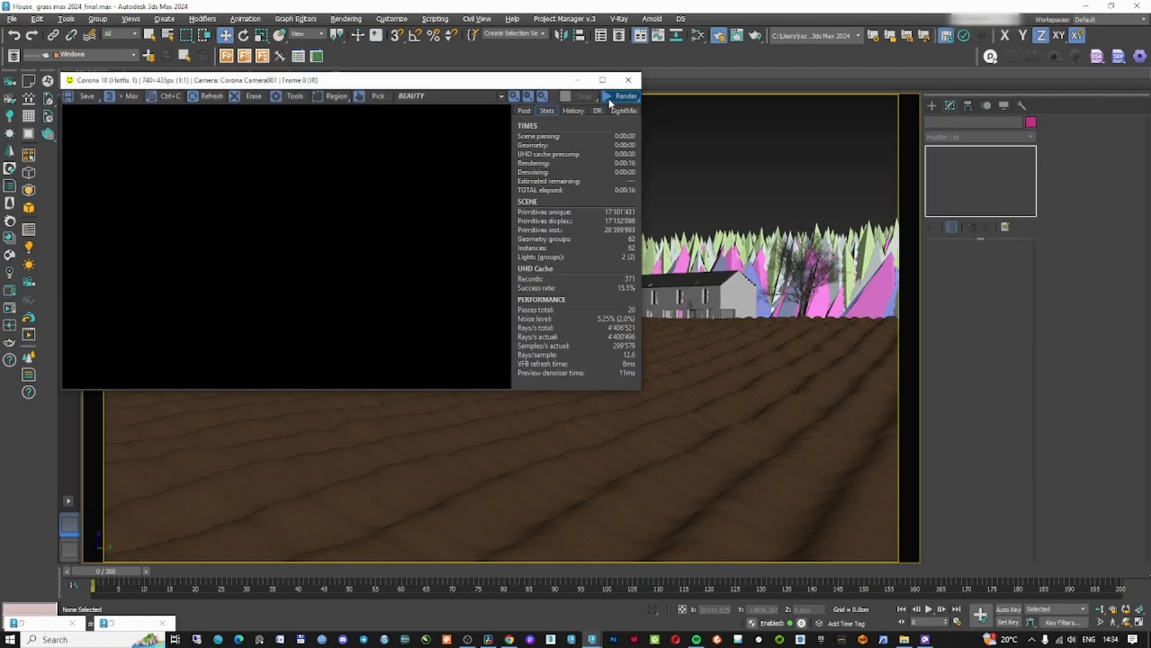
click(620, 97)
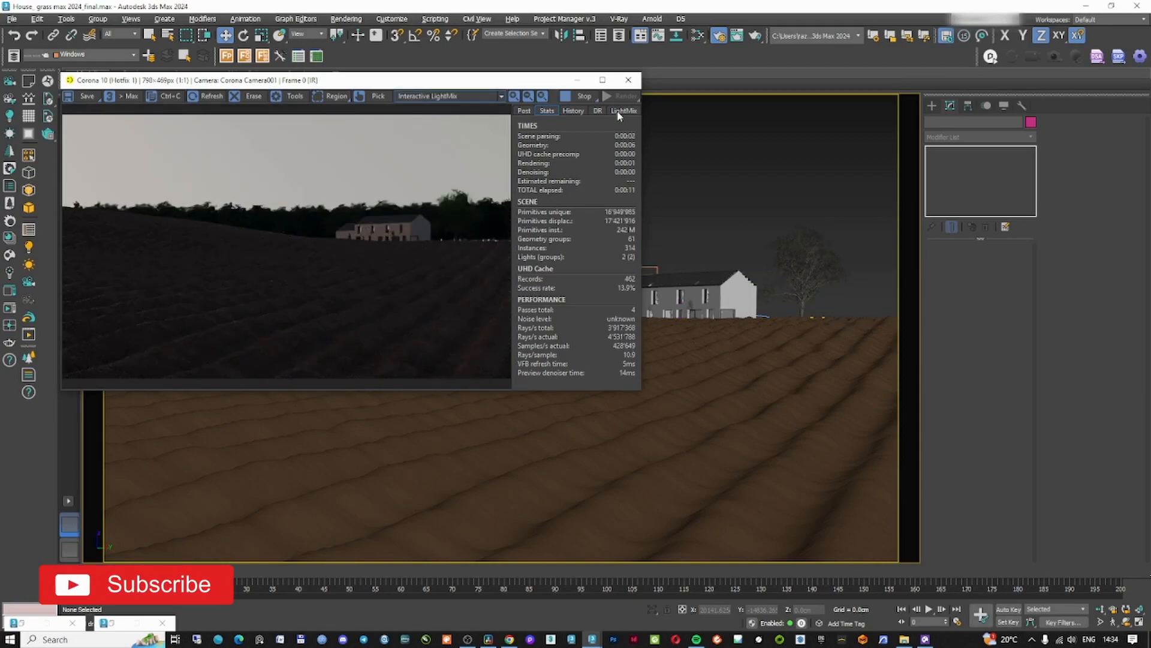
- Split the workspace into two viewports, move the render window clear of them, and show the Corona camera in the second viewport
drag(478, 84, 712, 142)
click(266, 334)
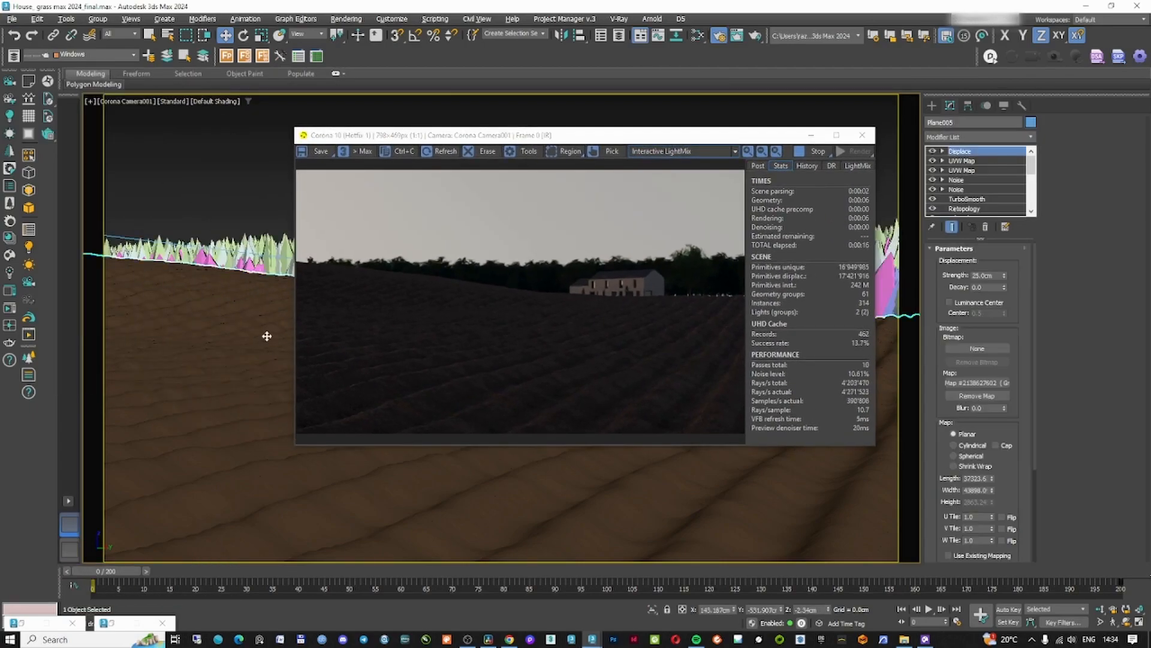
key(alt+w)
drag(613, 138, 482, 301)
right_click(780, 116)
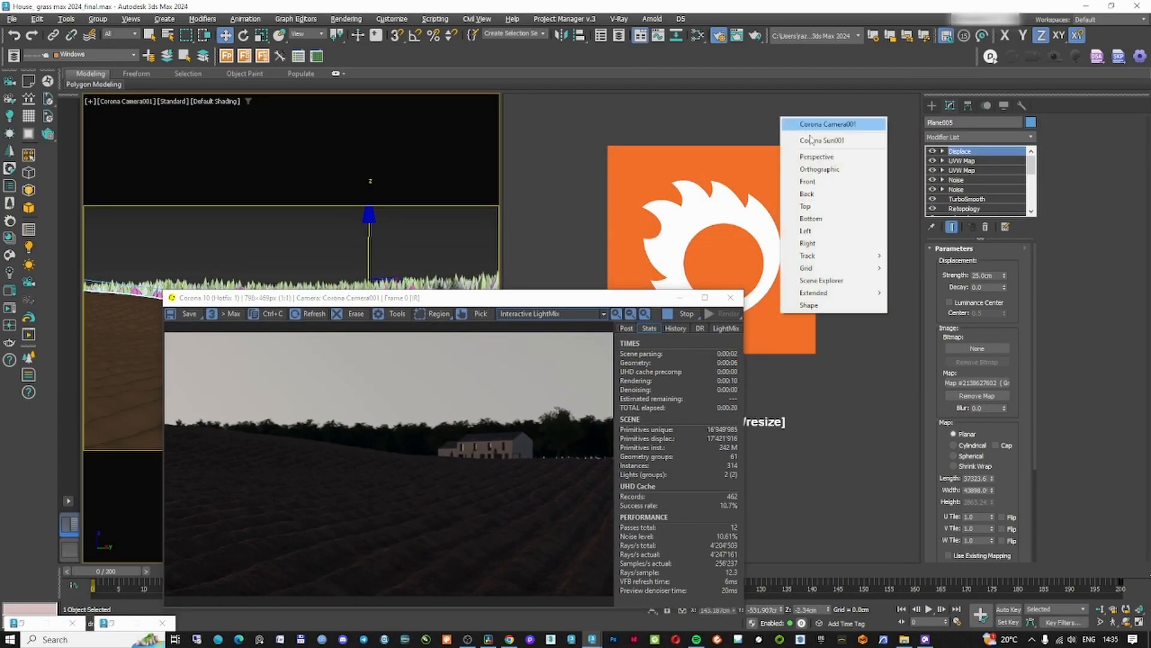
click(798, 157)
drag(570, 297, 420, 151)
click(252, 257)
drag(551, 152, 573, 341)
click(622, 233)
key(c)
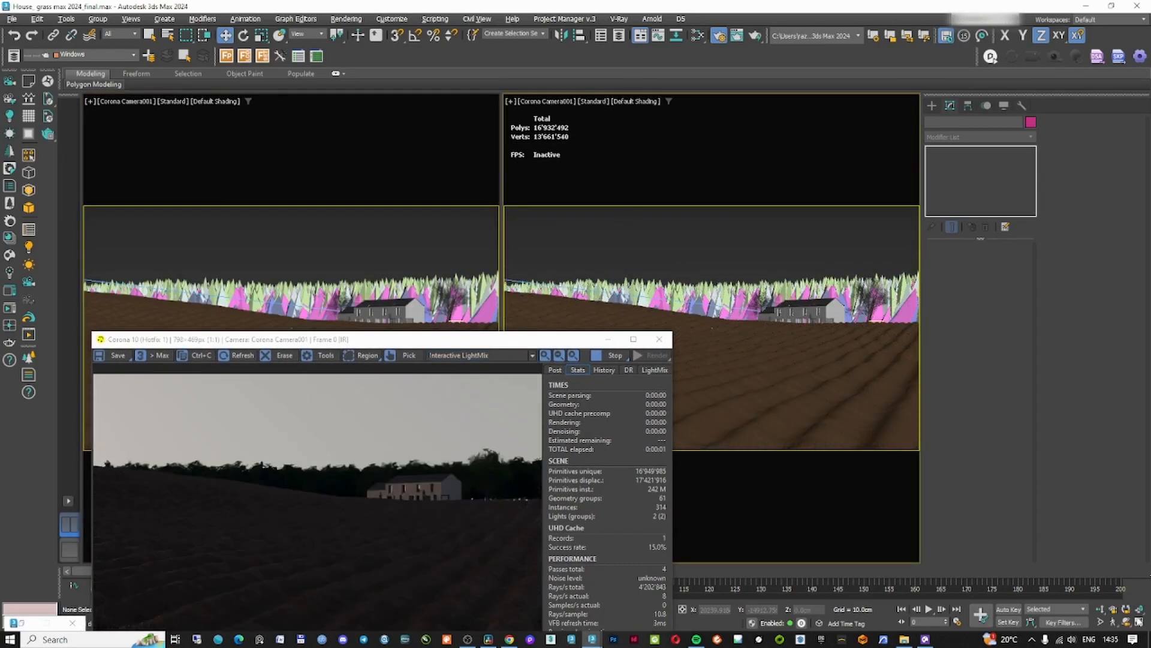
- Show the first viewport in perspective, select the Corona Sun and raise it higher above the scene
click(365, 258)
key(p)
scroll(365, 261, down, 3)
click(142, 240)
middle_drag(141, 240, 162, 291)
drag(163, 238, 164, 194)
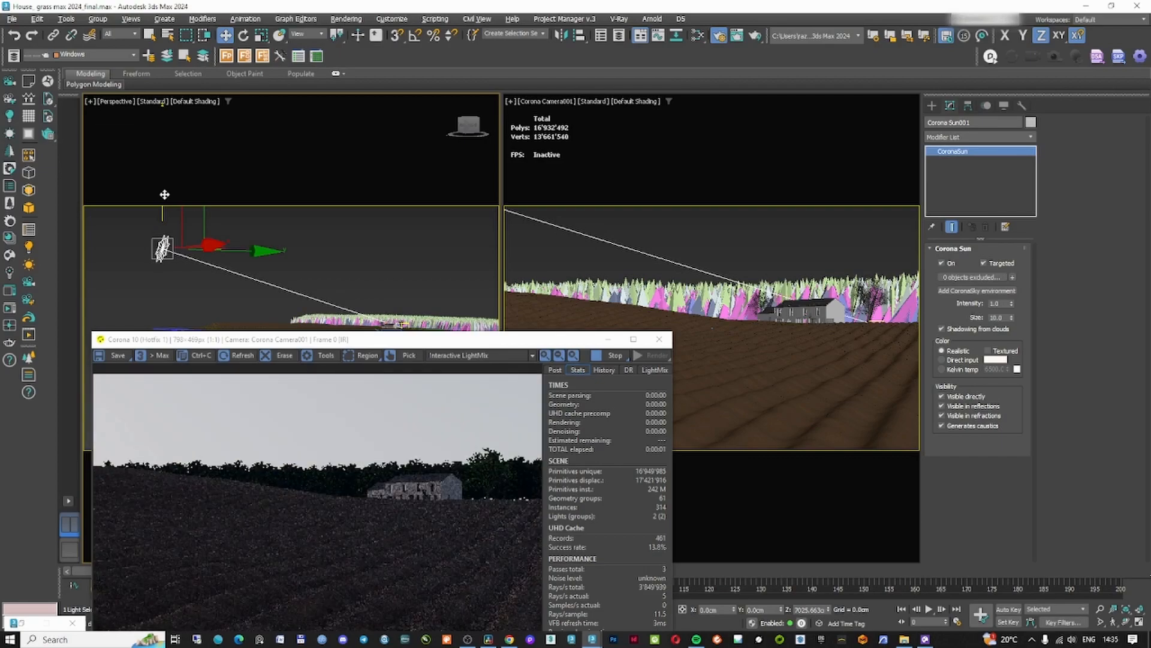
- Try a different intensity for the Corona Sun and undo the change
drag(1011, 303, 1005, 115)
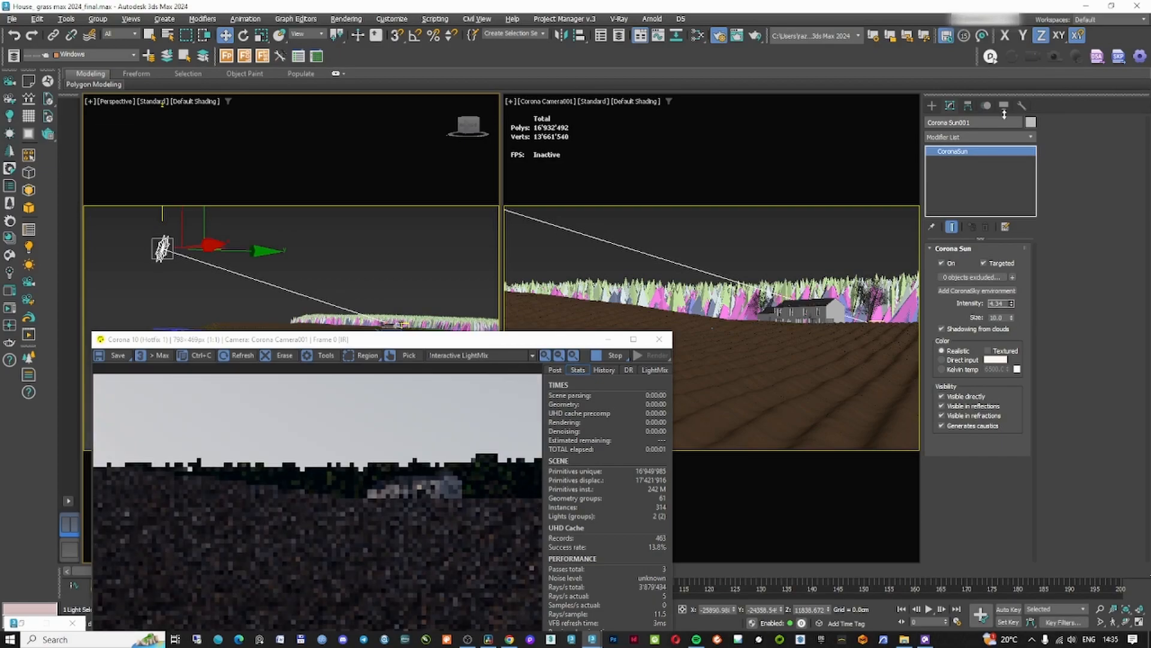
drag(918, 120, 915, 521)
key(ctrl+z)
- Enable the Corona Sun in the render's LightMix and increase its intensity
click(655, 370)
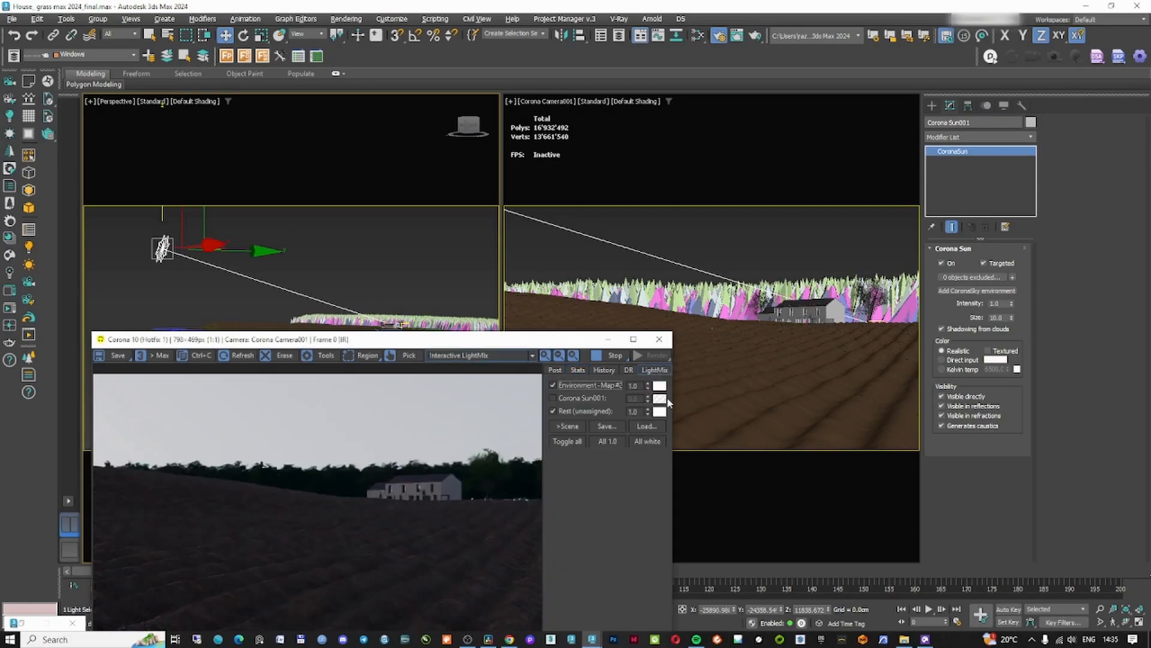
right_click(642, 393)
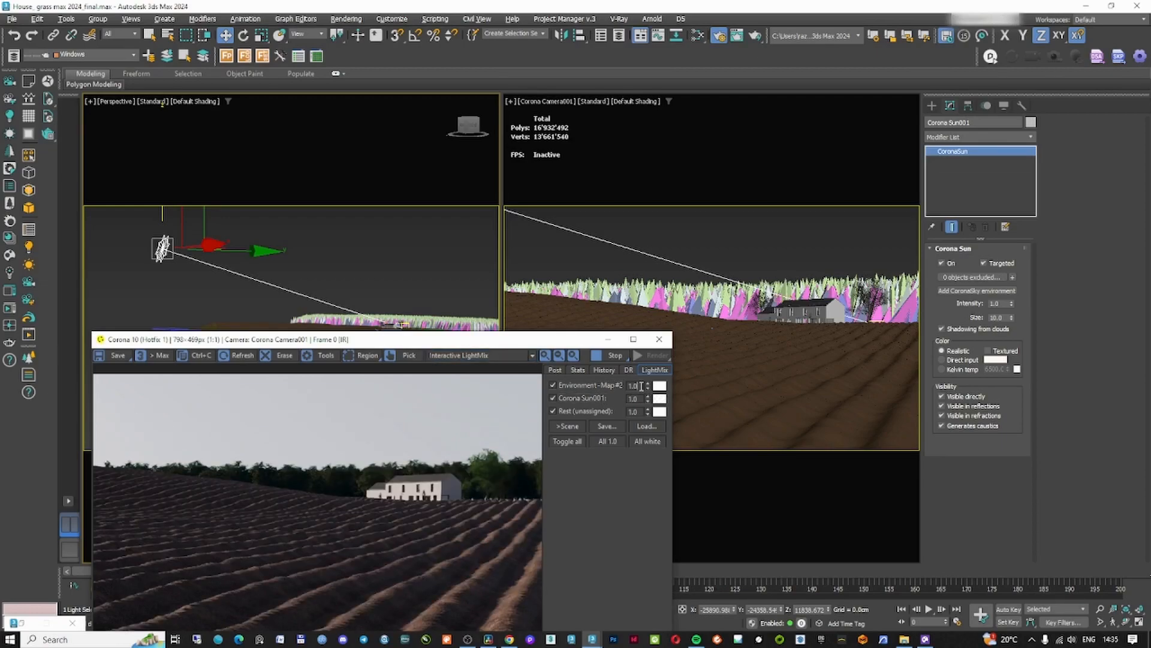
drag(648, 398, 644, 341)
- Preview the render without bloom and glare, set Simple Exposure to -2.273 in the tone mapping and enlarge the render window
click(555, 370)
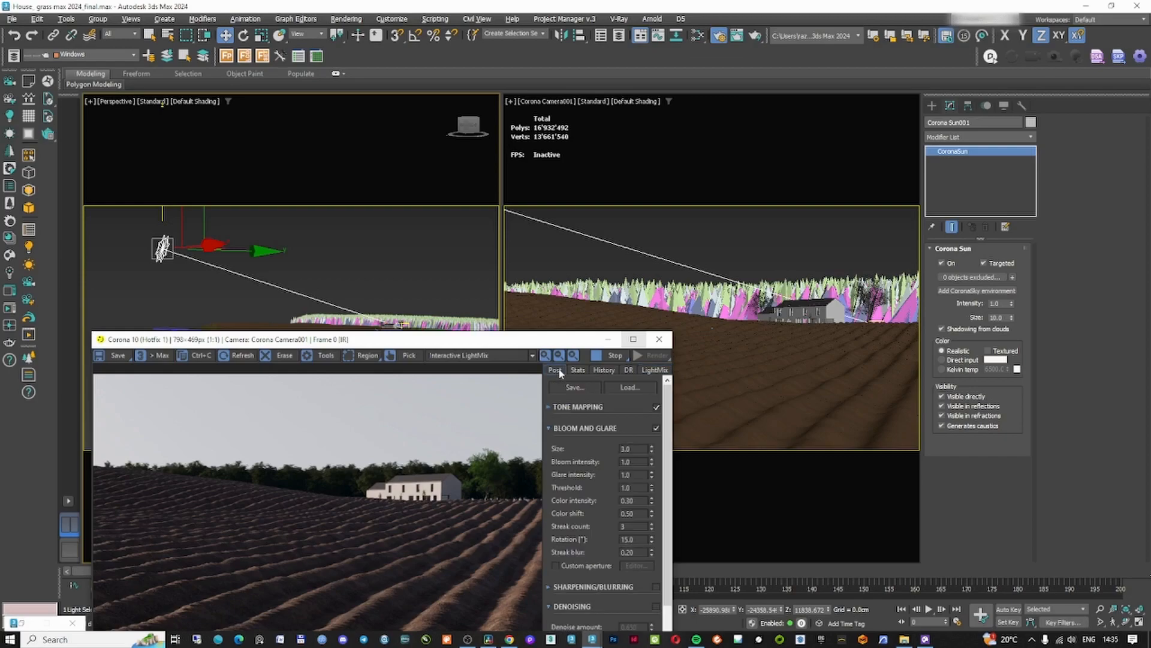
click(657, 428)
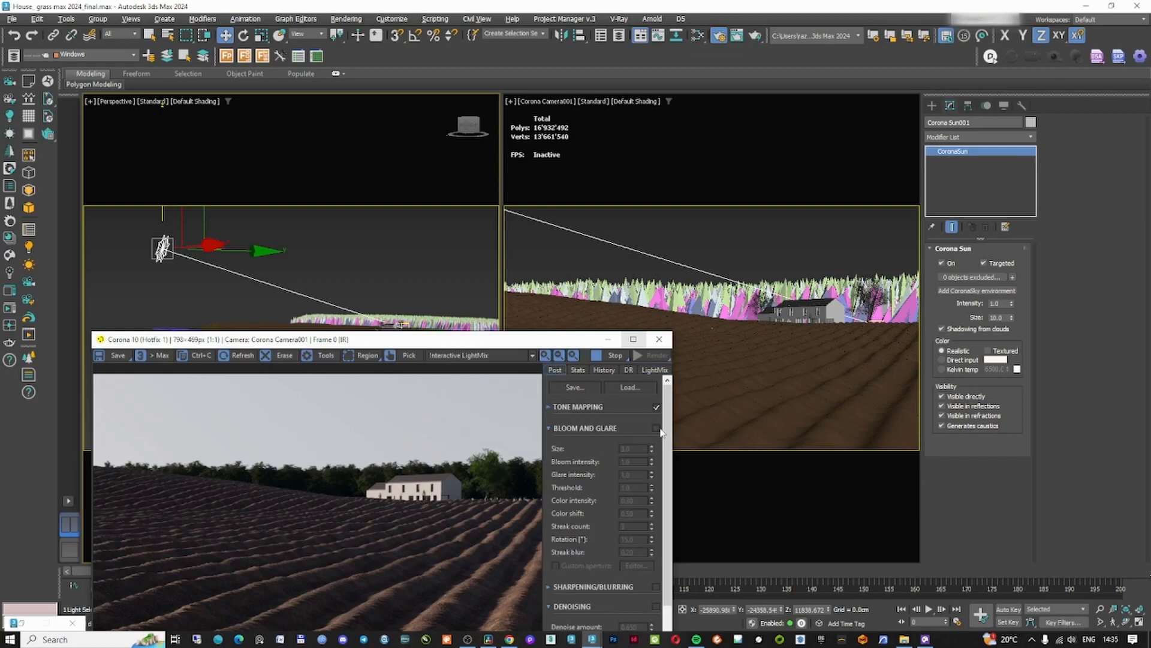
click(553, 406)
click(554, 426)
click(554, 426)
drag(650, 423, 653, 363)
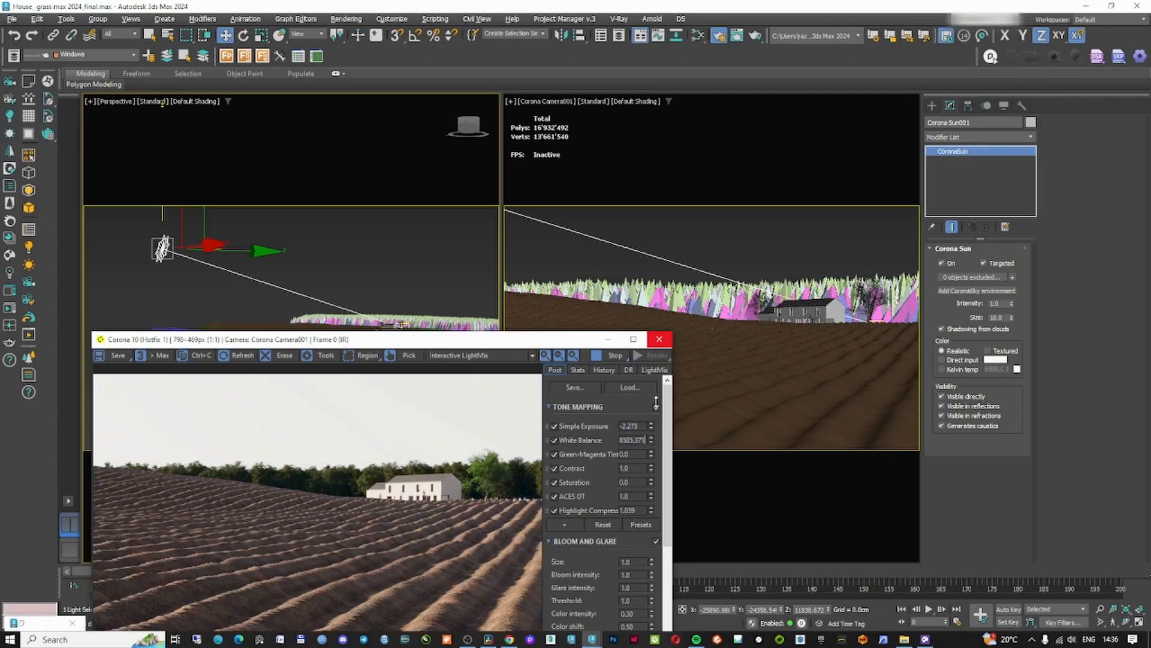
double_click(541, 340)
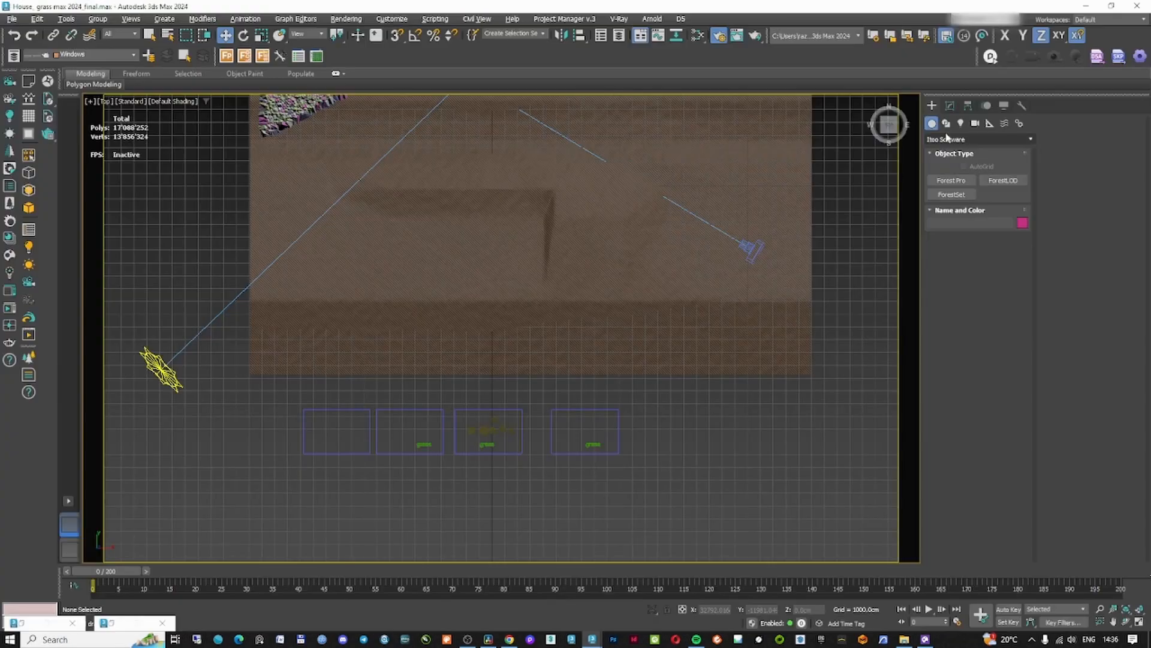
- Start another Forest Pro object and inspect the purple flowering plant models placed outside the ground plane
click(972, 151)
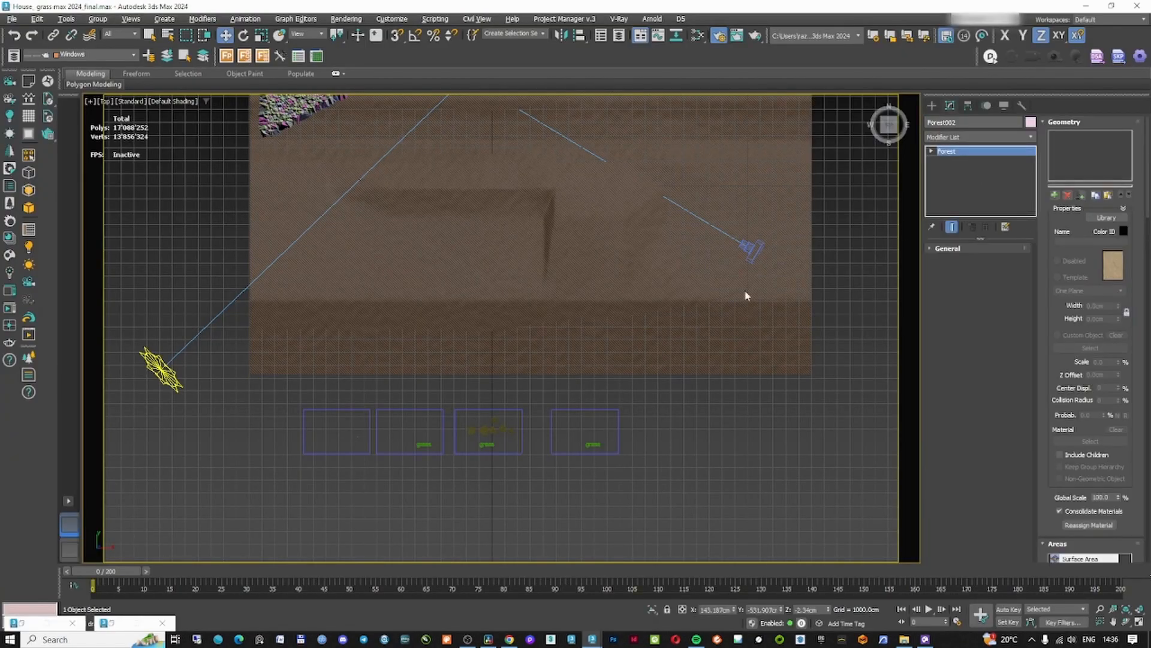
scroll(366, 443, up, 10)
scroll(563, 409, up, 6)
middle_drag(222, 330, 442, 324)
scroll(570, 419, down, 4)
scroll(442, 324, up, 8)
middle_drag(480, 399, 502, 453)
scroll(528, 374, up, 5)
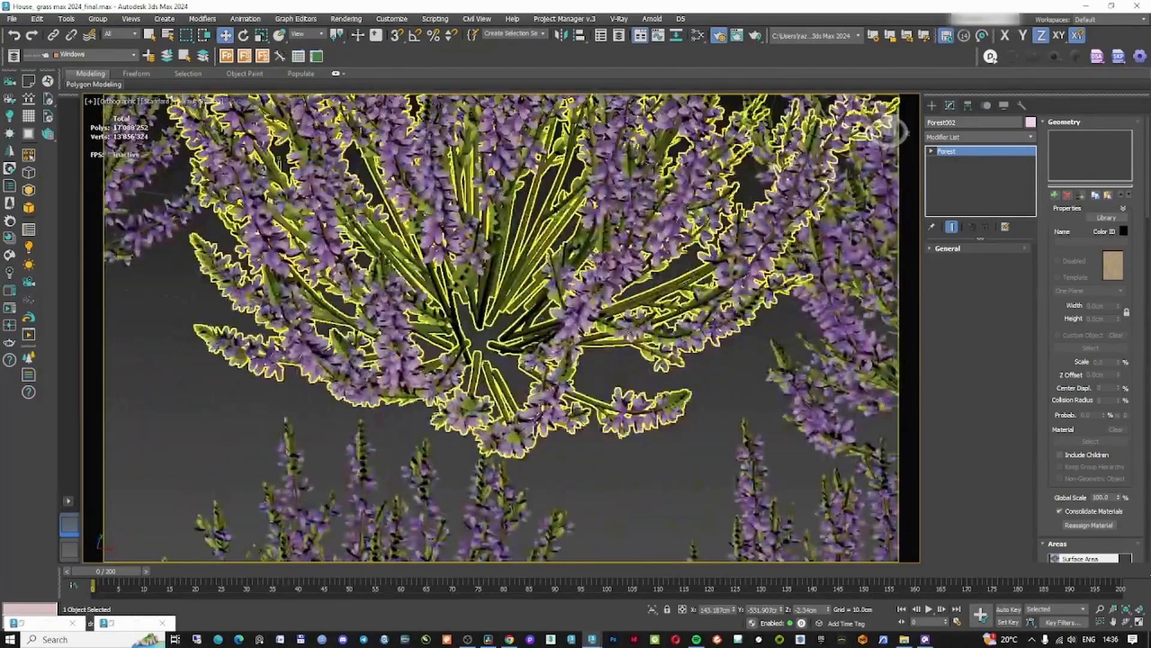
scroll(529, 374, down, 5)
- Switch to Chrome and examine the image results for lavender 3D models, including the Lavandula angustifolia set
click(509, 639)
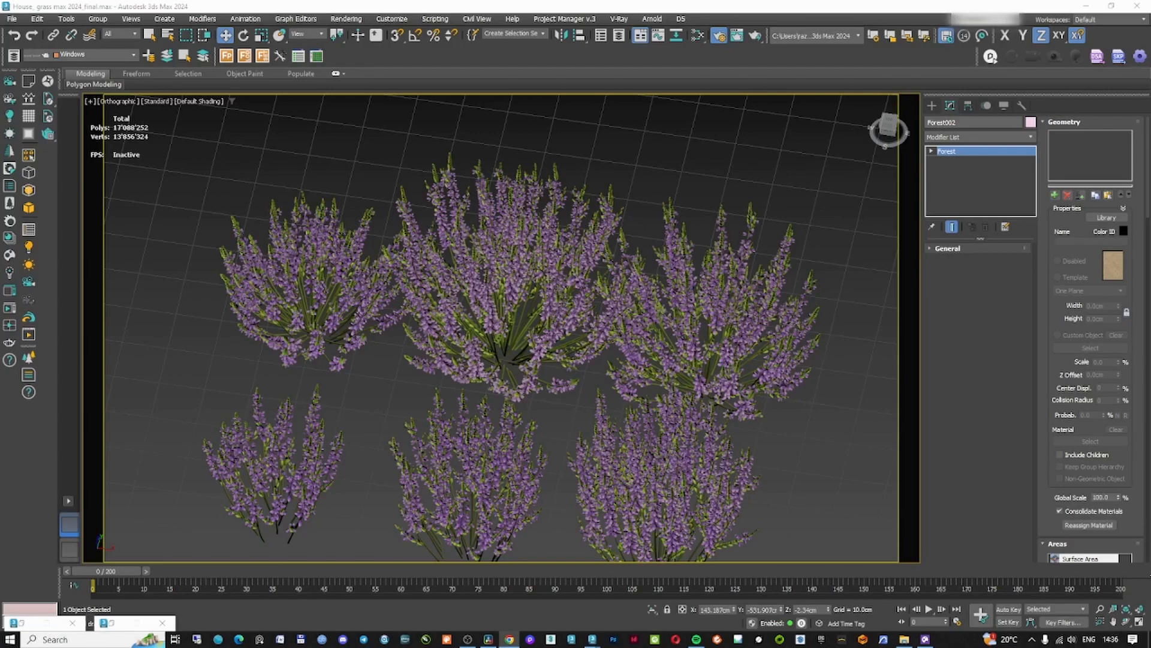
click(773, 307)
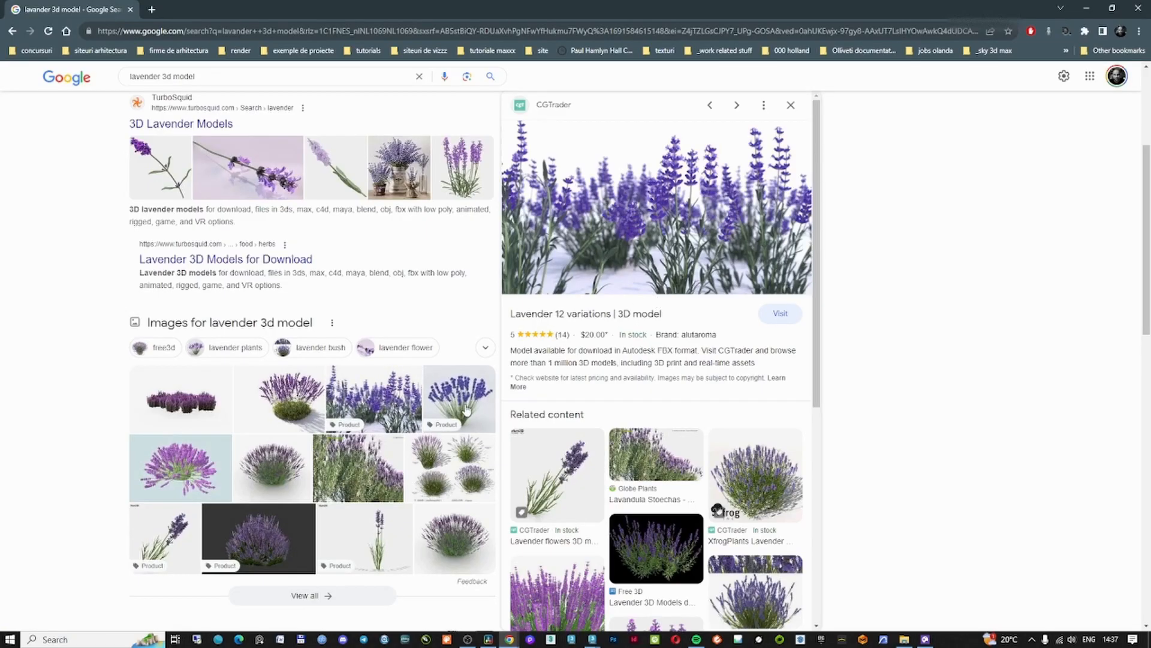
click(459, 398)
click(358, 468)
click(458, 399)
click(270, 463)
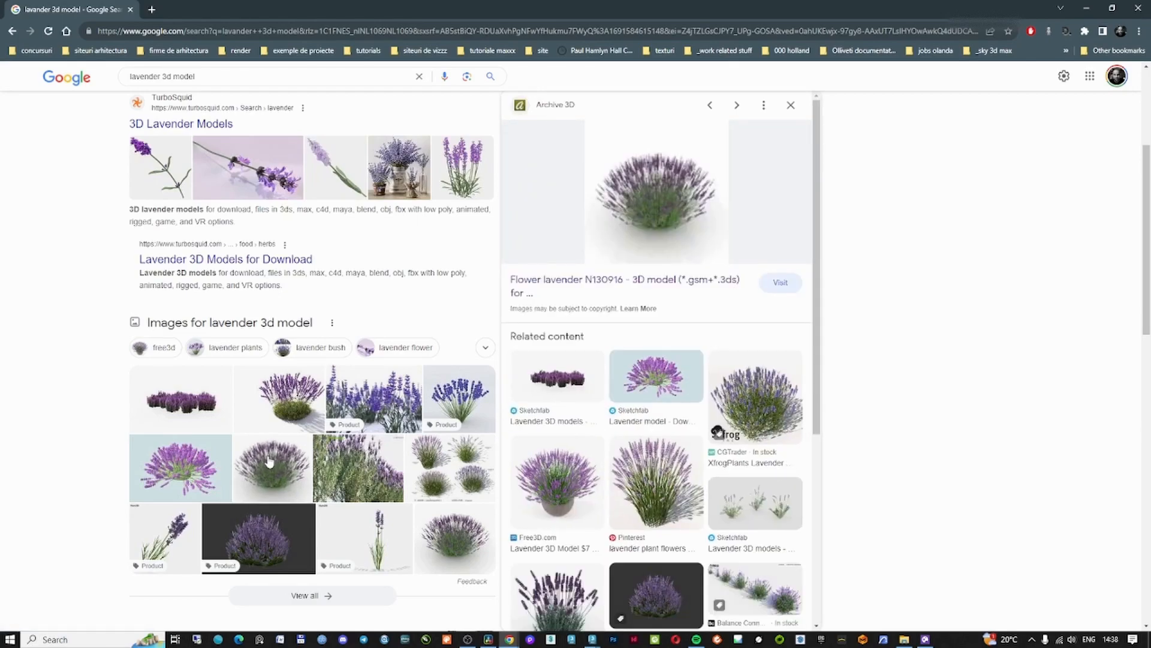
click(179, 468)
click(180, 399)
scroll(197, 456, down, 5)
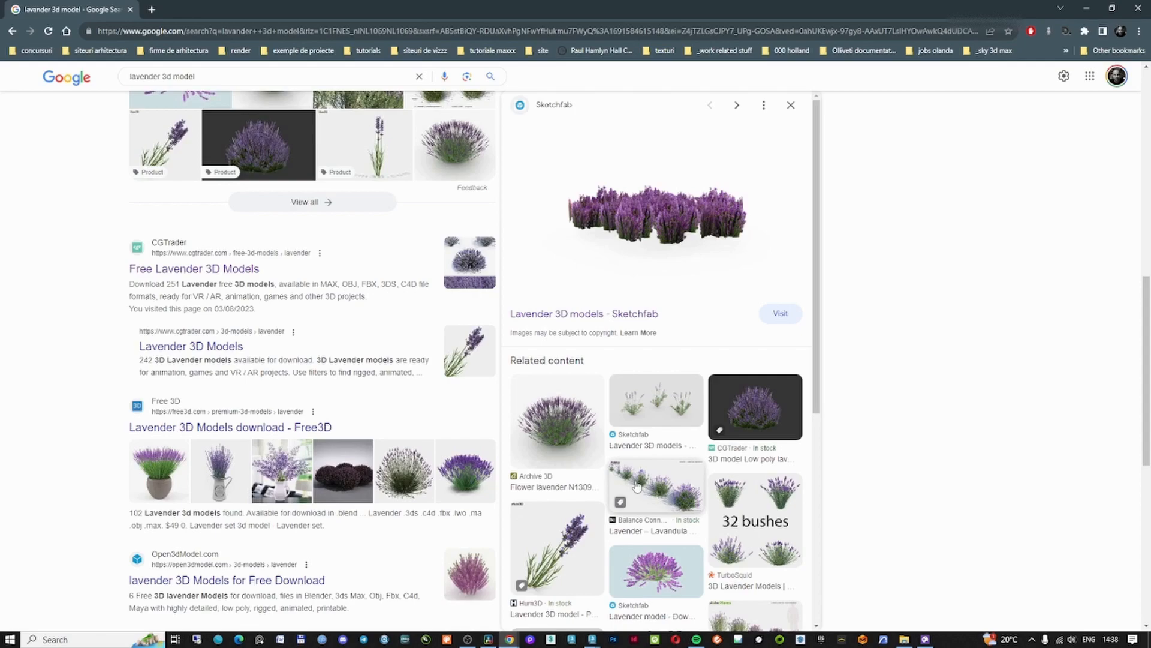
click(636, 485)
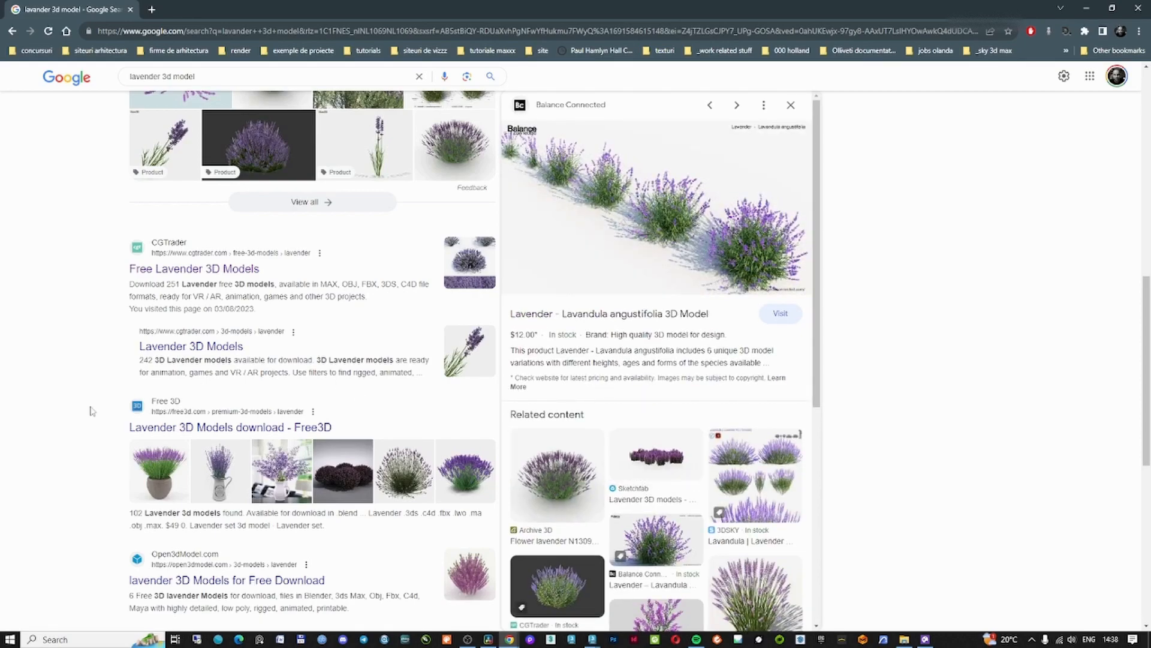
- Open Free3D's lavender listing in a new tab and view the Lavender Fields and Crop Field Diorama models
scroll(100, 409, down, 2)
middle_click(198, 318)
click(201, 6)
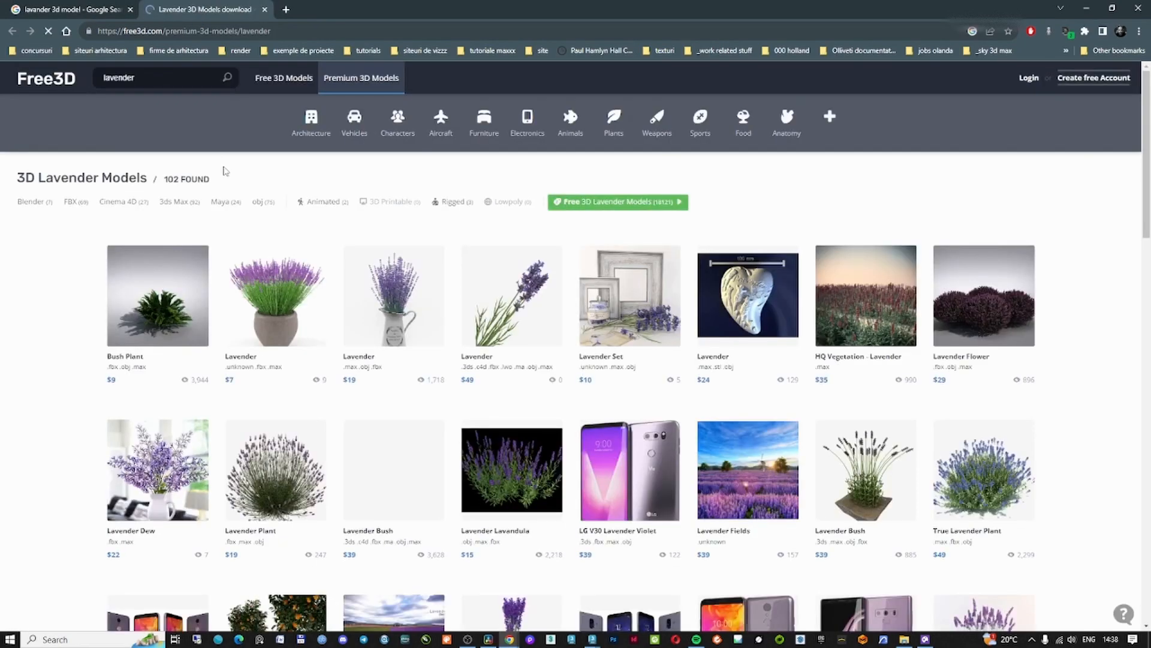
scroll(536, 413, down, 2)
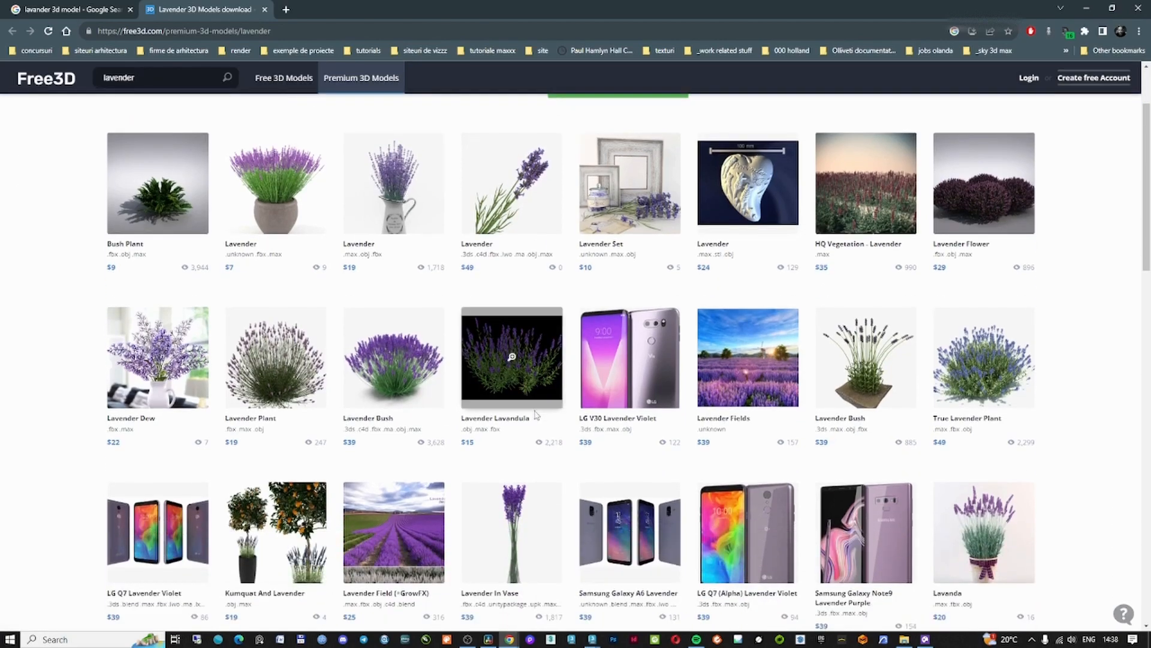
click(757, 381)
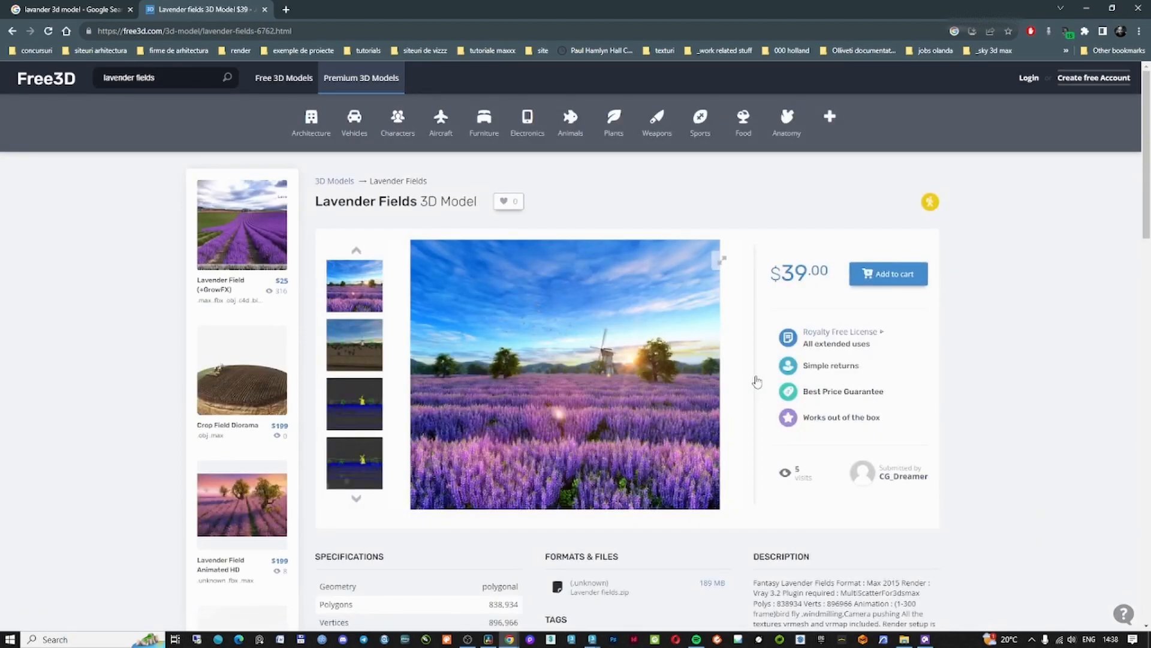
click(241, 370)
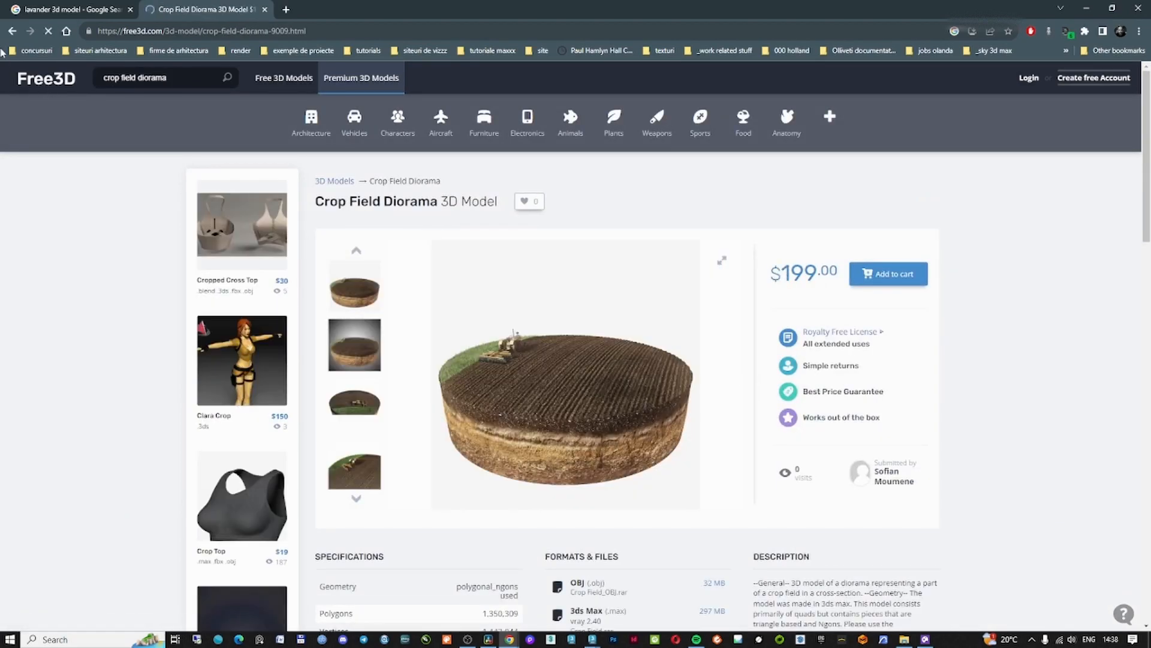
- Return to the Google results and browse the remaining lavender model sites
click(47, 7)
scroll(98, 406, down, 3)
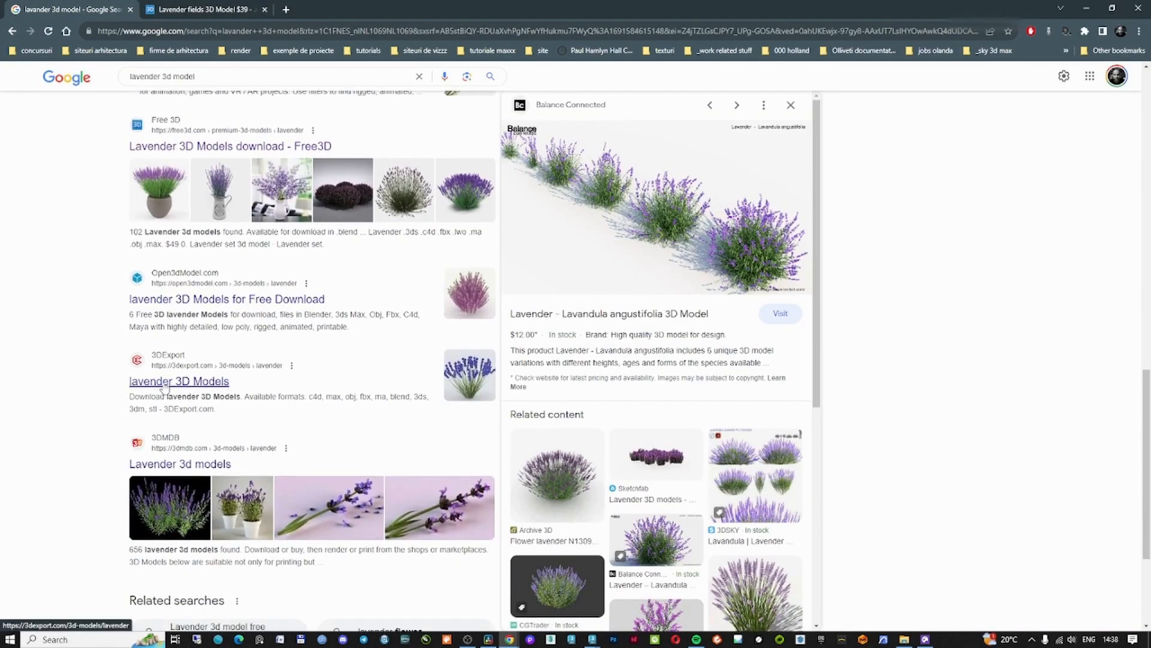
scroll(165, 388, down, 3)
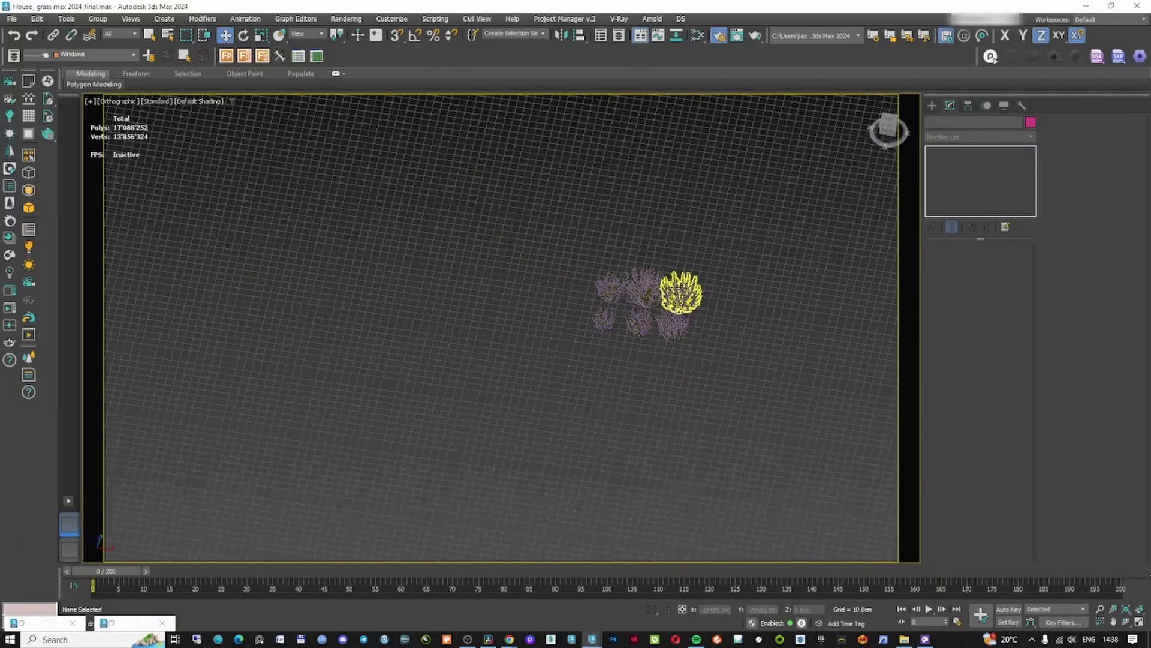
- Back in 3ds Max, create a Forest Pro scatter that uses the ploughed ground plane as its surface
scroll(750, 262, down, 10)
middle_drag(751, 262, 558, 350)
scroll(558, 350, up, 2)
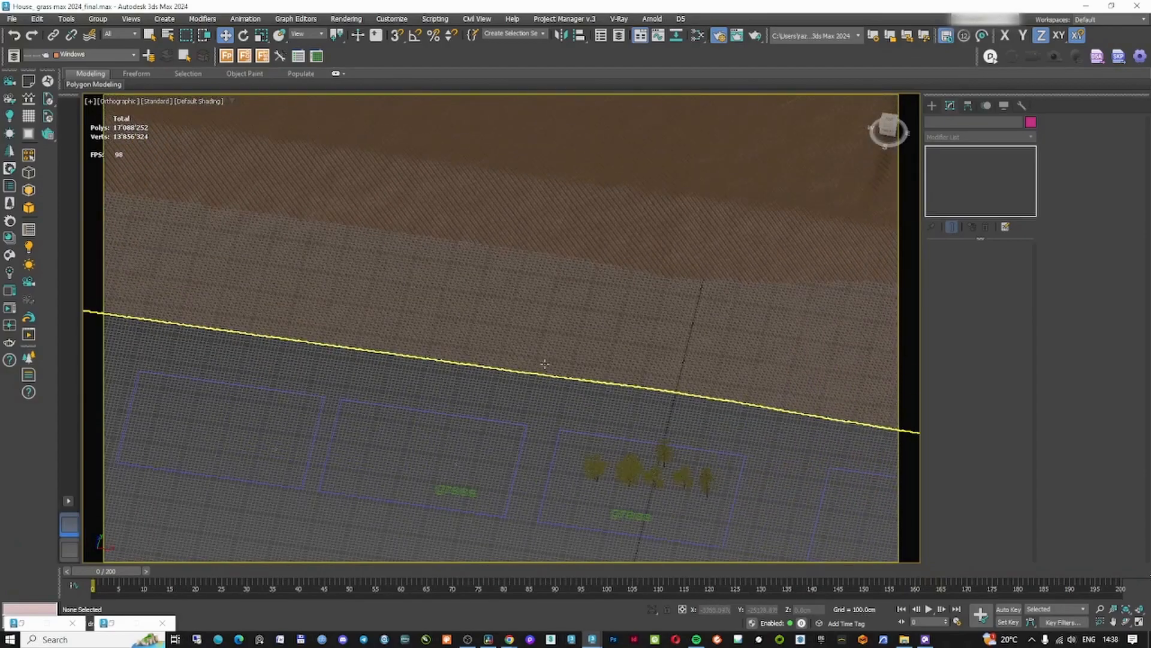
click(652, 348)
scroll(653, 348, down, 6)
scroll(527, 336, up, 5)
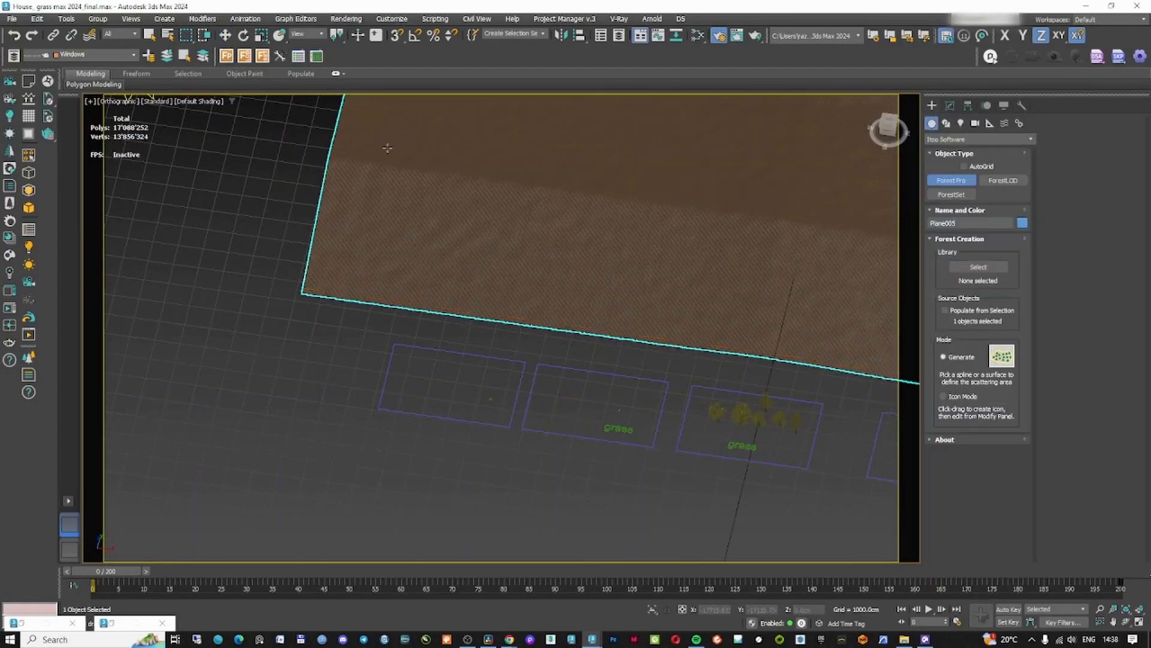
click(387, 148)
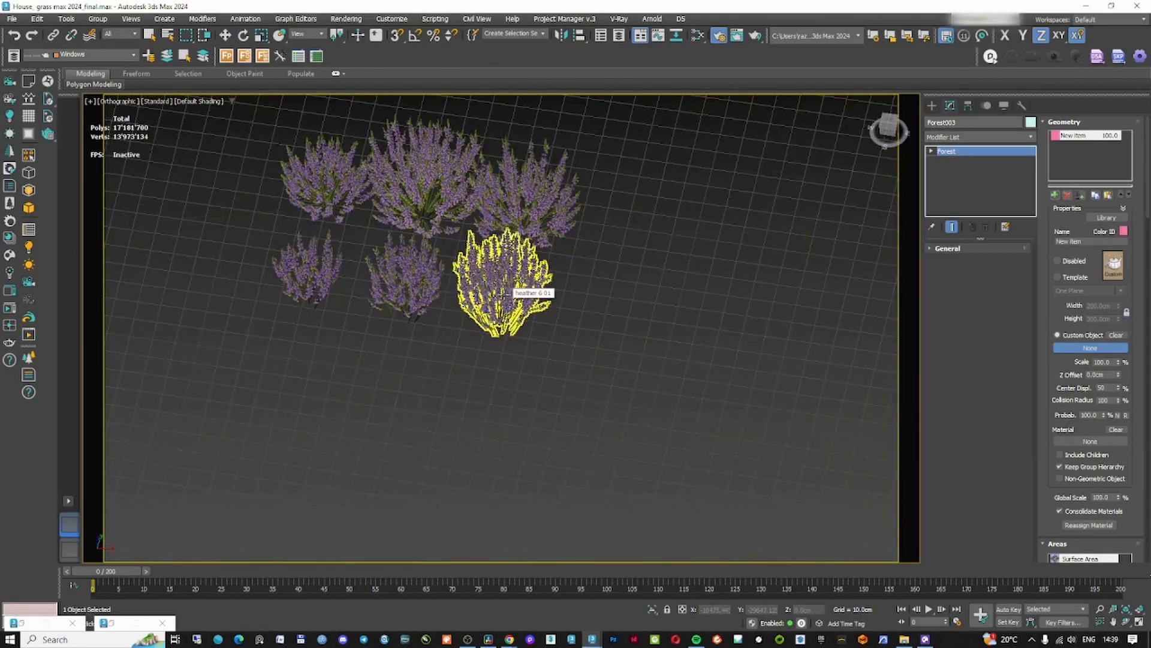
- Add the six heather plant models as custom object items of the new Forest Pro scatter
click(511, 287)
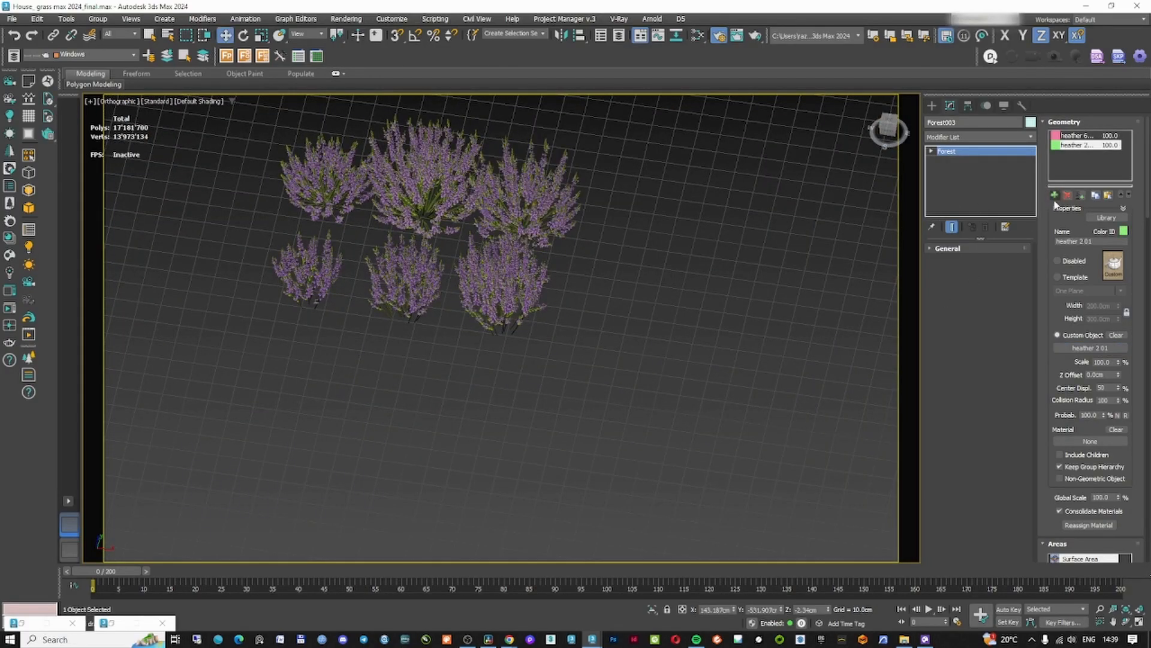
click(424, 186)
click(425, 188)
click(1055, 194)
click(412, 274)
click(1054, 195)
click(339, 184)
click(1054, 195)
click(311, 272)
key(8)
- Assign the Gradient Ramp map from the Material Editor to the scatter's surface area Distribution Map, then close the editor
scroll(1055, 282, down, 5)
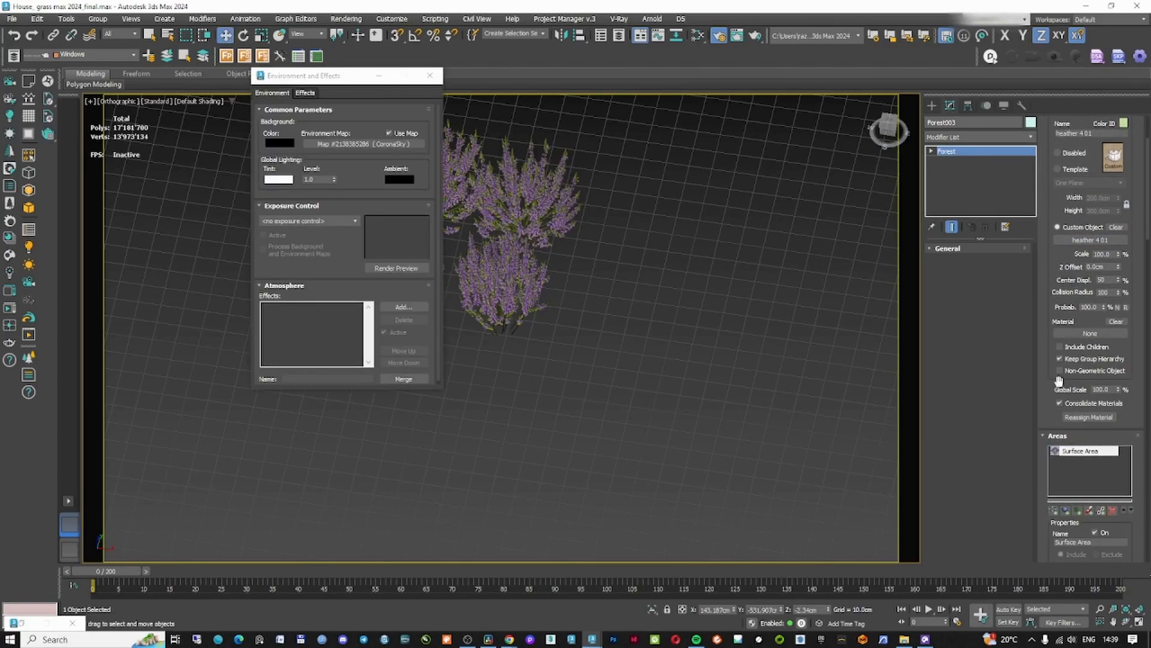
scroll(1052, 389, up, 4)
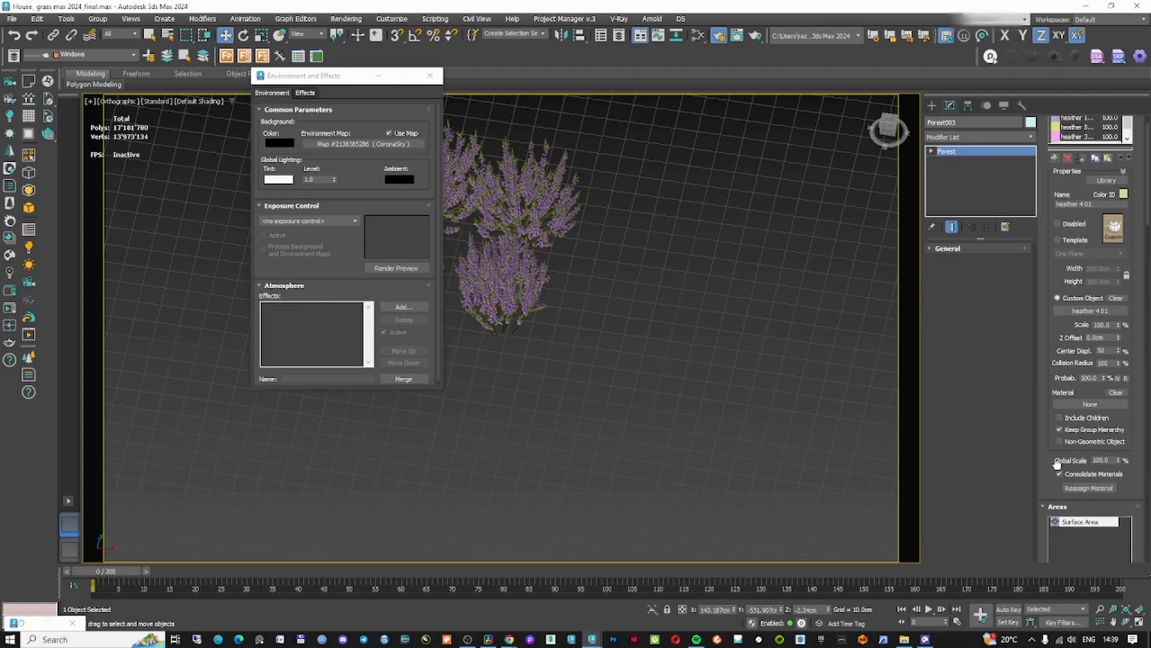
scroll(1056, 464, down, 8)
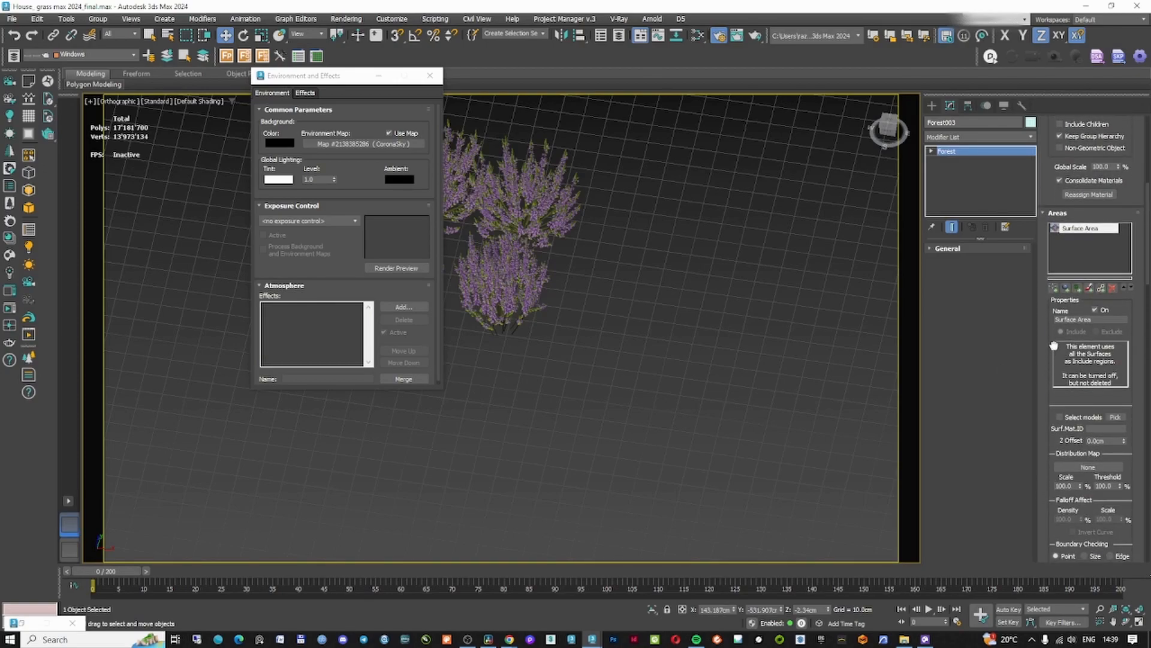
key(m)
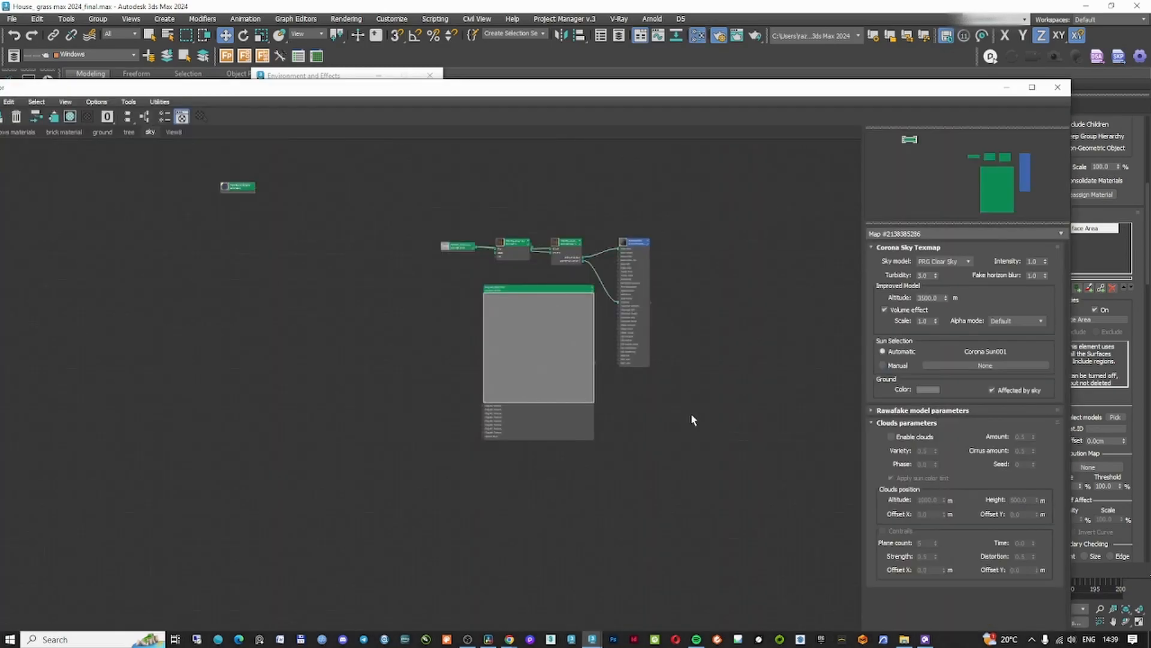
scroll(495, 321, up, 6)
scroll(498, 321, down, 1)
middle_drag(701, 342, 634, 345)
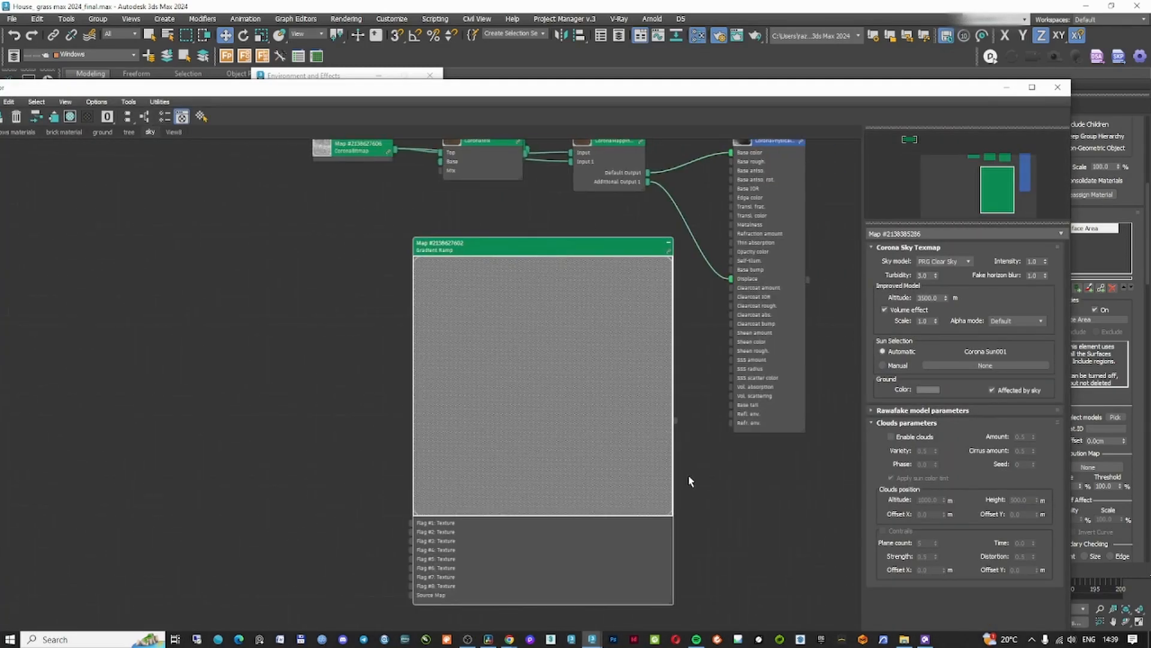
drag(675, 420, 1079, 467)
click(551, 358)
click(1057, 87)
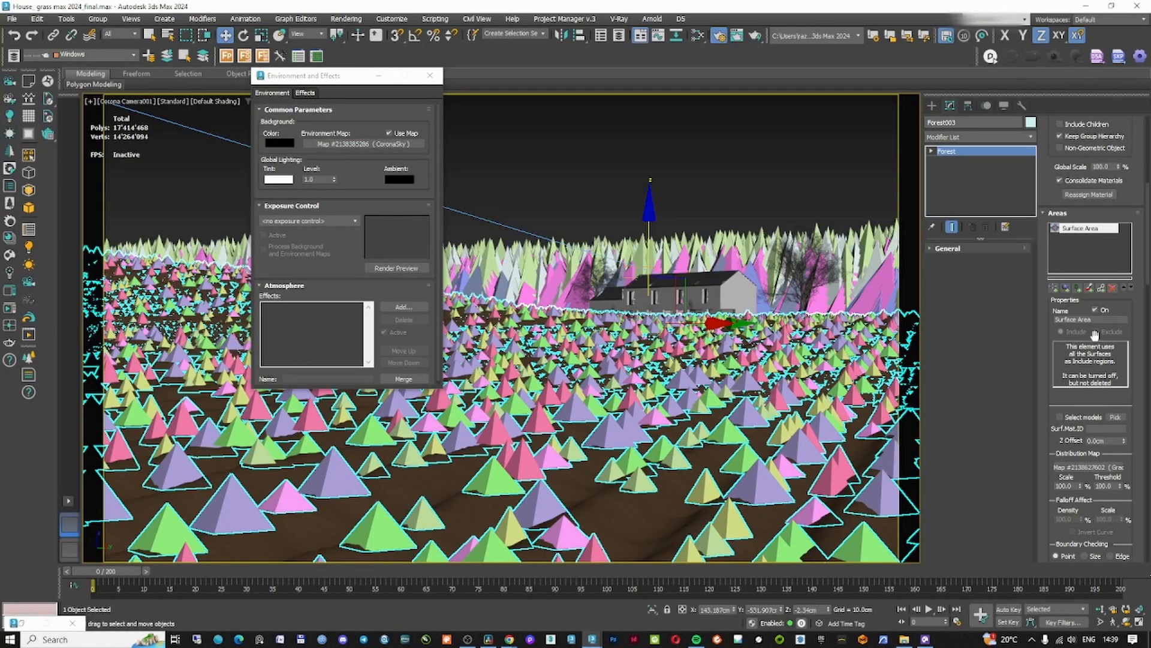
- Change the scatter's distribution image to Full and set the density units to 3000 cm
scroll(984, 385, down, 6)
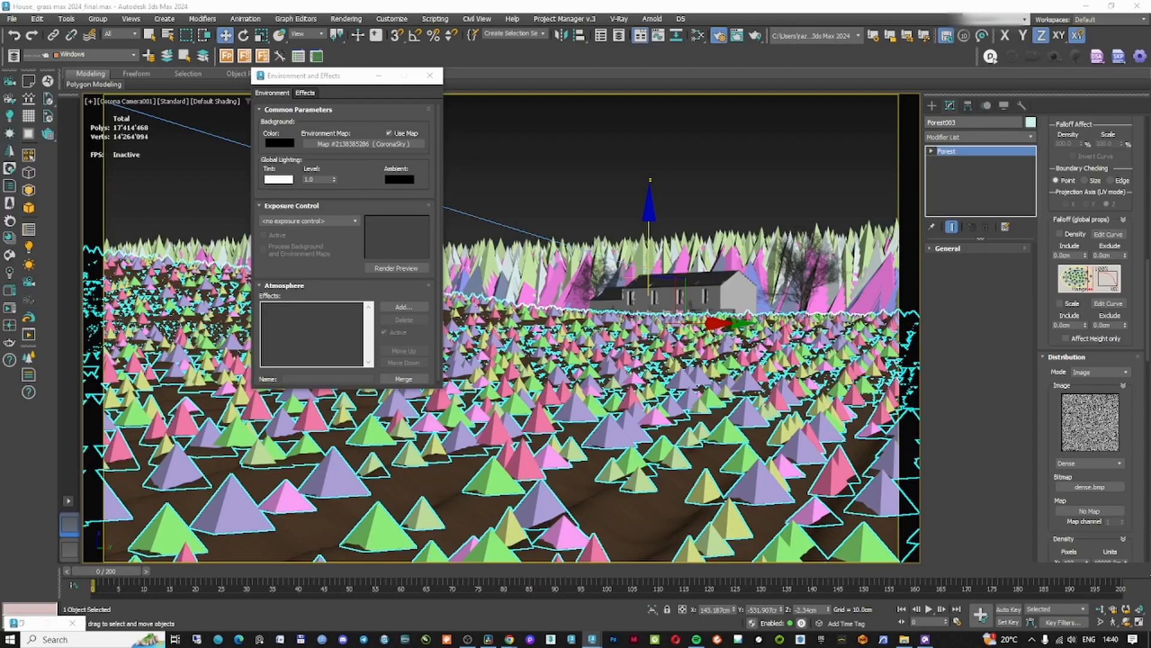
click(1079, 463)
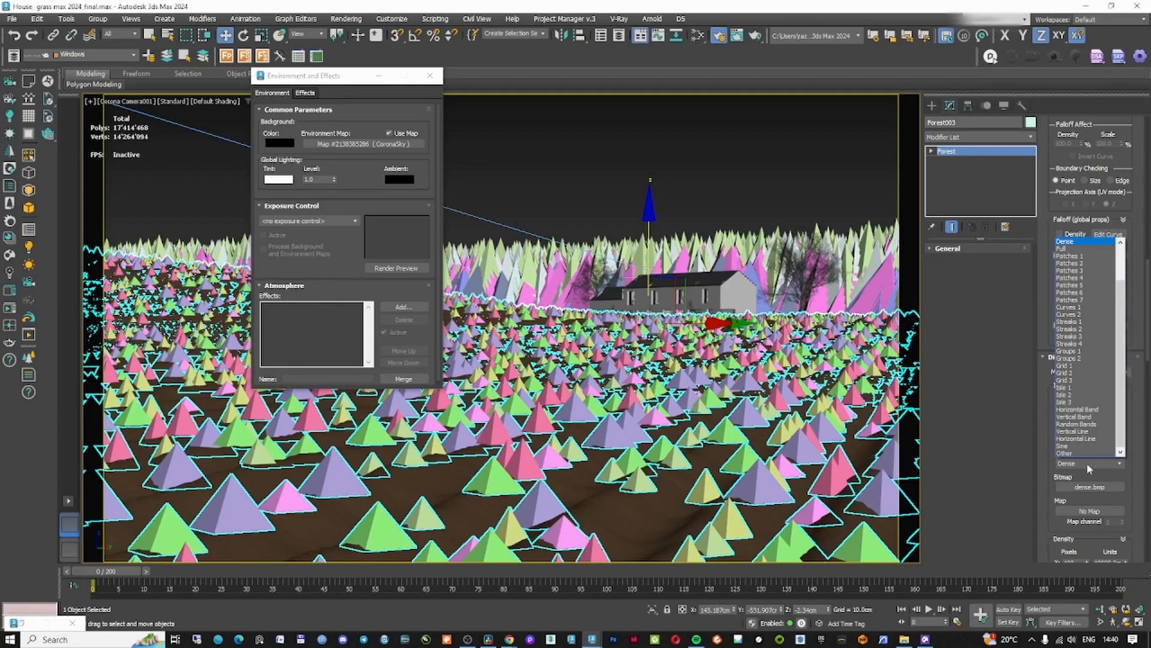
click(1073, 241)
scroll(1053, 380, down, 2)
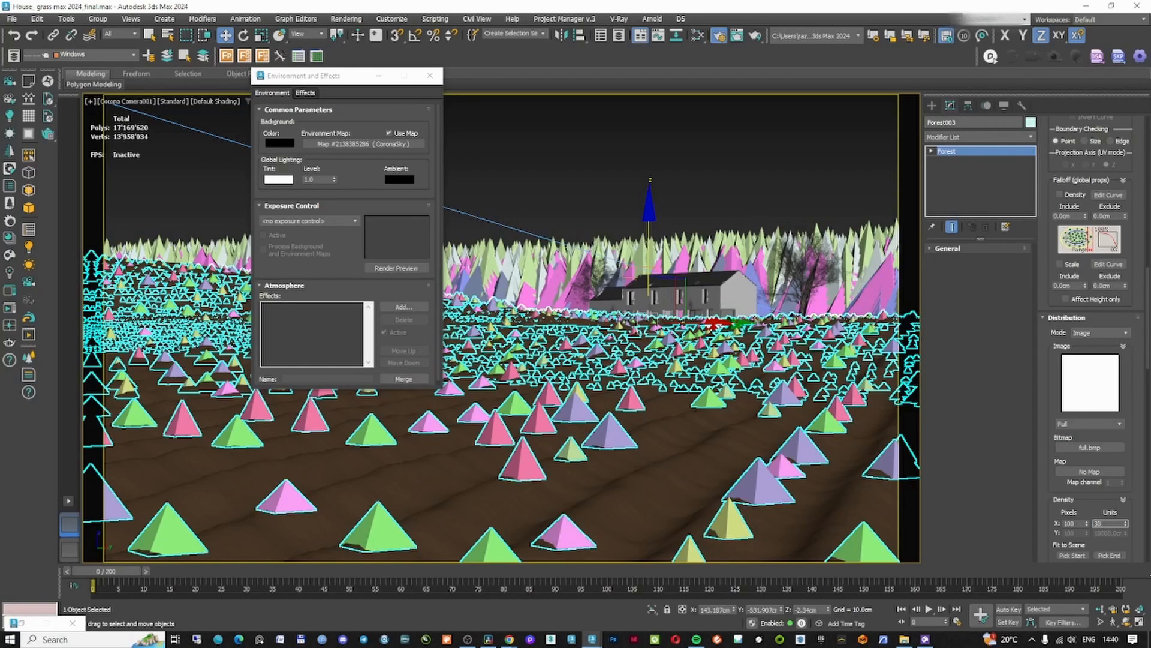
text(0)
key(Return)
- Enable collisions for the scatter with a radius of 80%
scroll(1079, 463, down, 10)
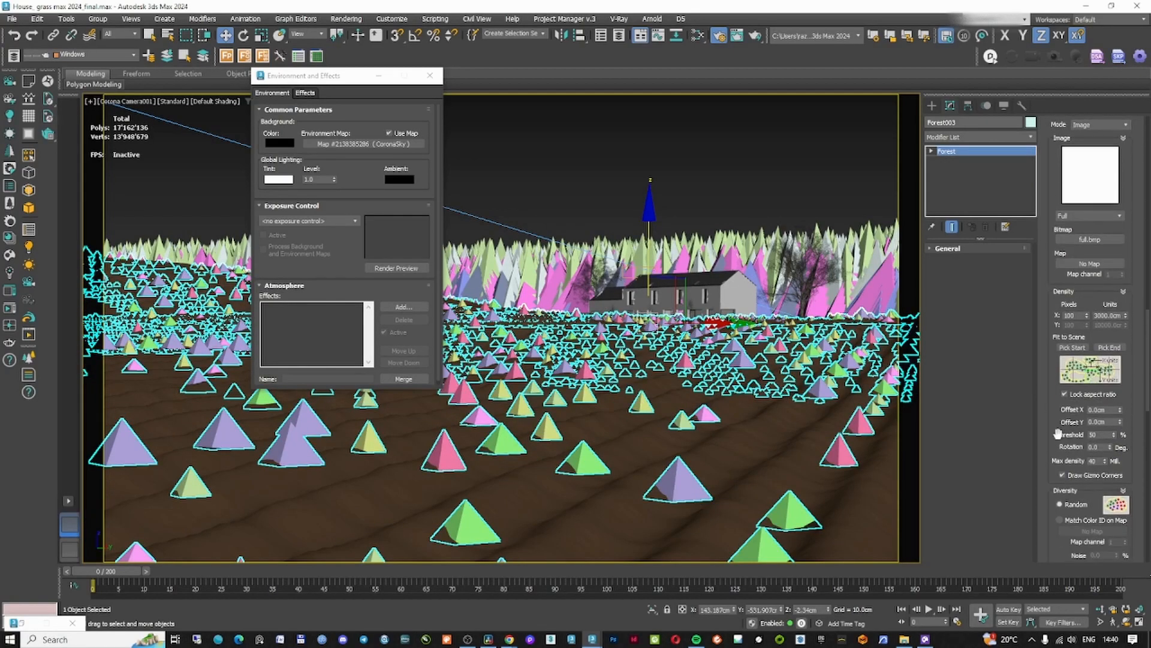
click(1073, 492)
key(Return)
double_click(1106, 511)
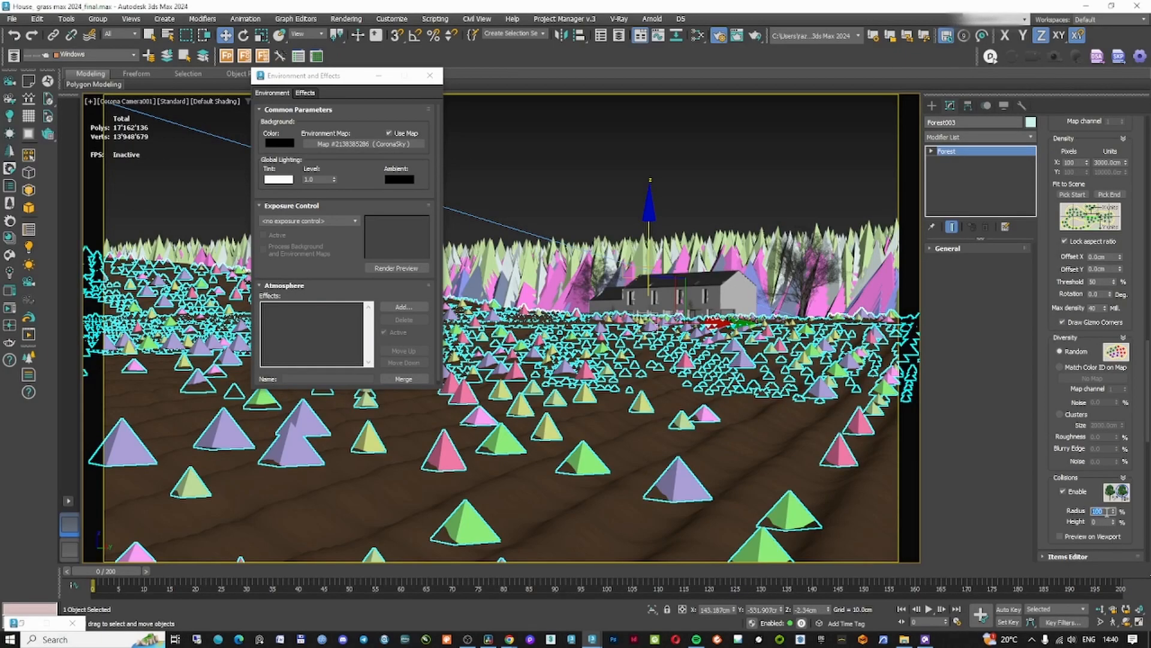
scroll(1079, 426, down, 5)
- Enable random translation, rotation and scale for the scattered plants, and close the environment settings
scroll(1095, 494, down, 9)
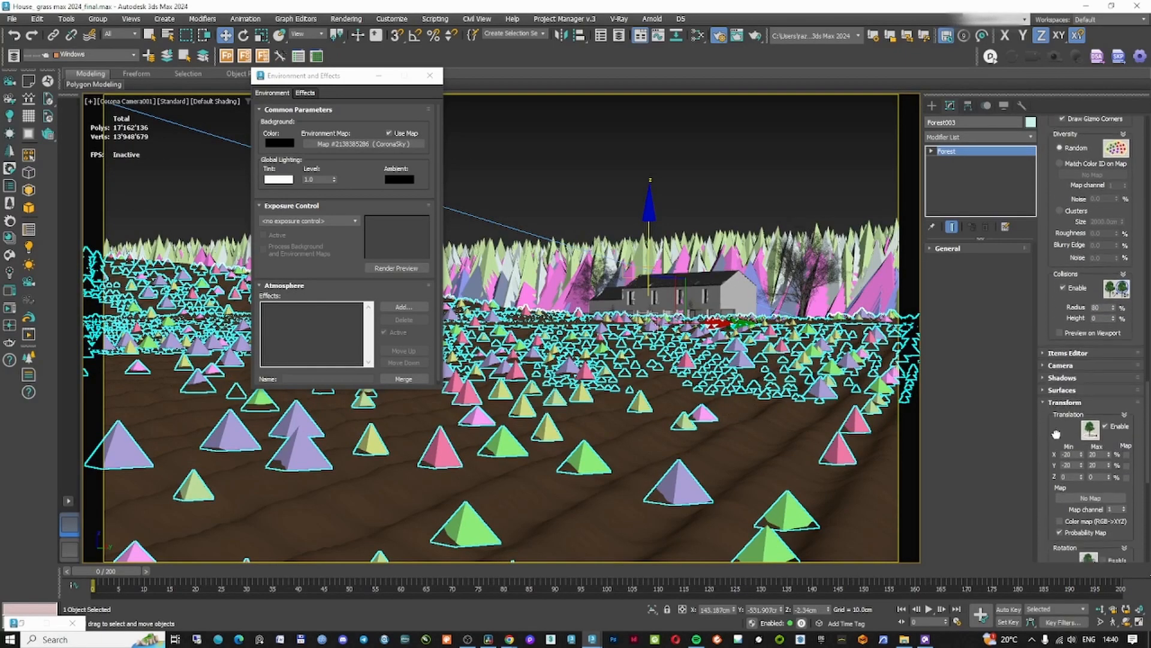
scroll(1067, 372, down, 6)
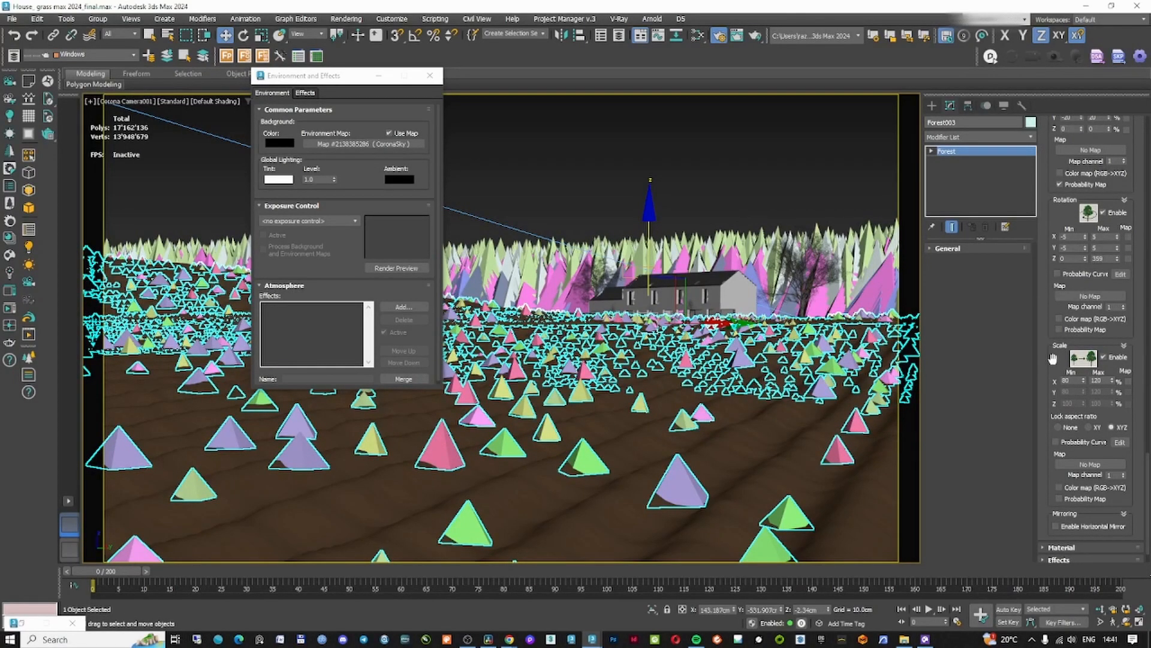
scroll(1050, 481, down, 2)
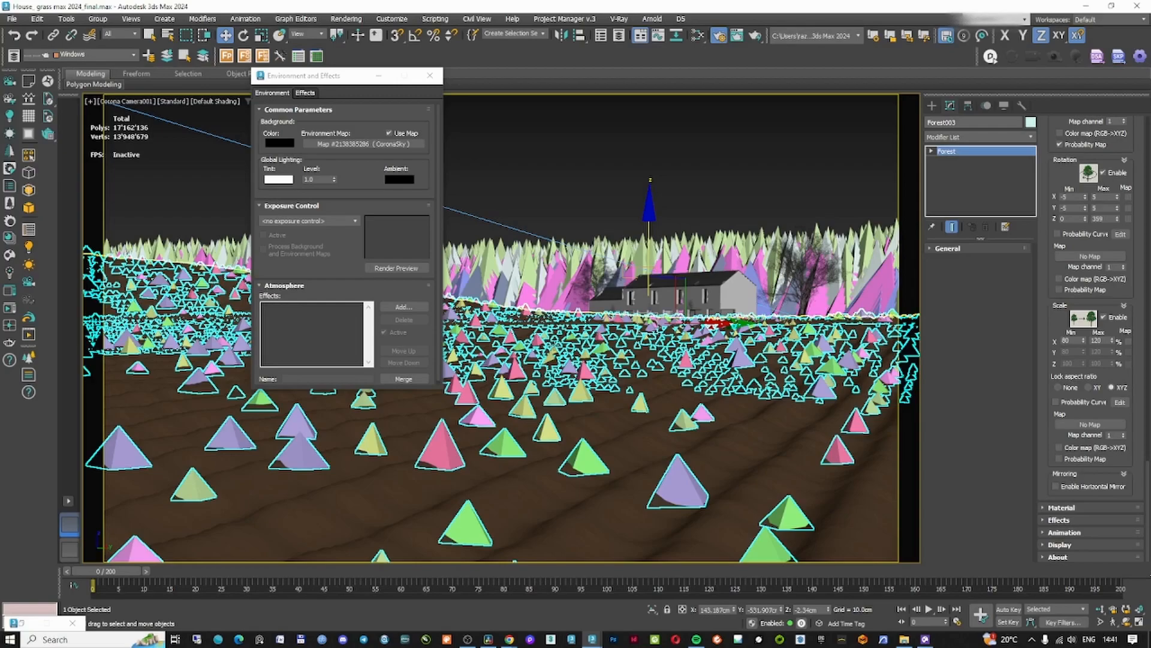
click(430, 76)
click(388, 140)
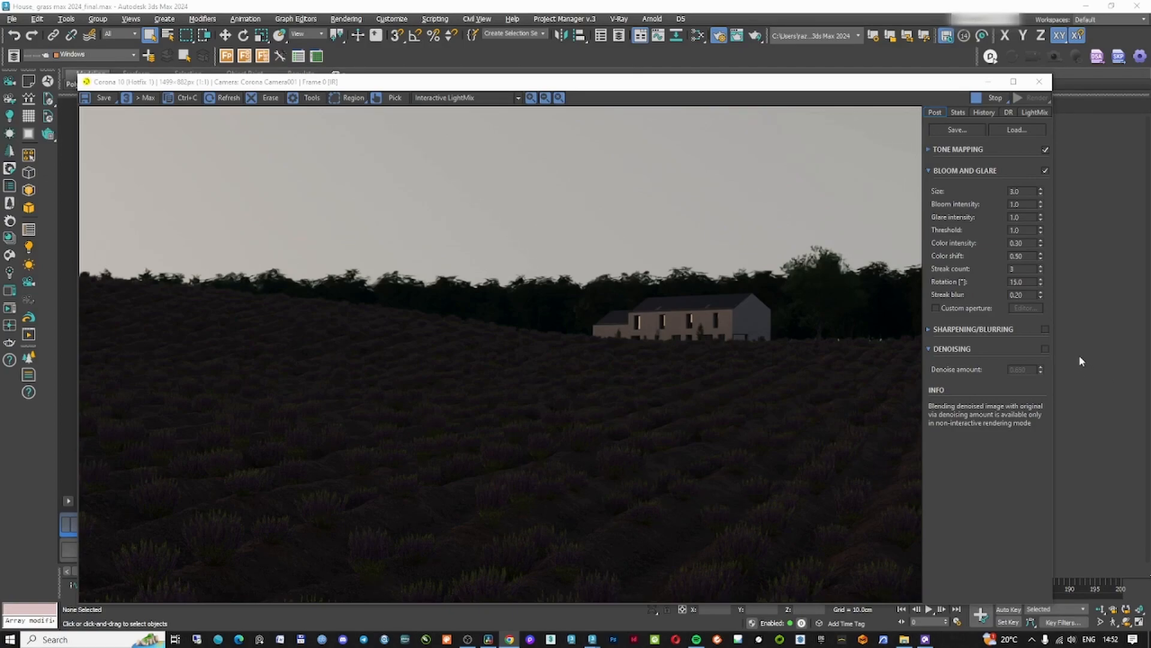
- Raise the Simple Exposure in the render's tone mapping and open the light mix settings
click(929, 149)
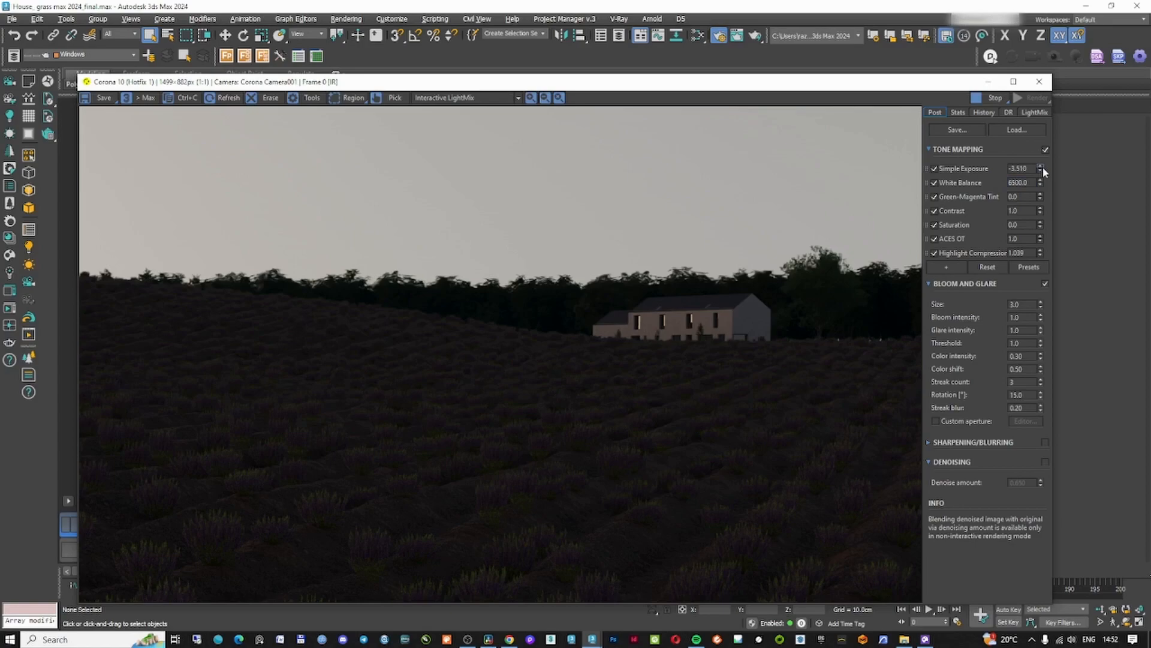
drag(1041, 167, 1039, 83)
click(1034, 113)
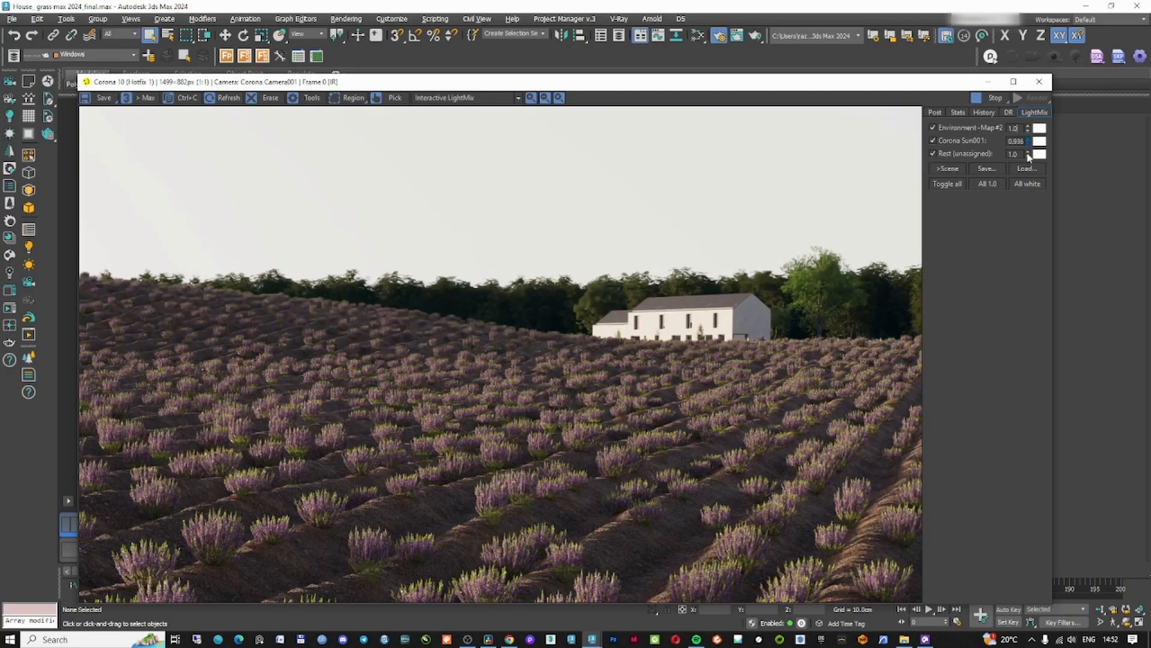
- Minimise the render window and open the upper UVW Map modifier of the ploughed ground plane
click(988, 83)
click(950, 106)
click(965, 161)
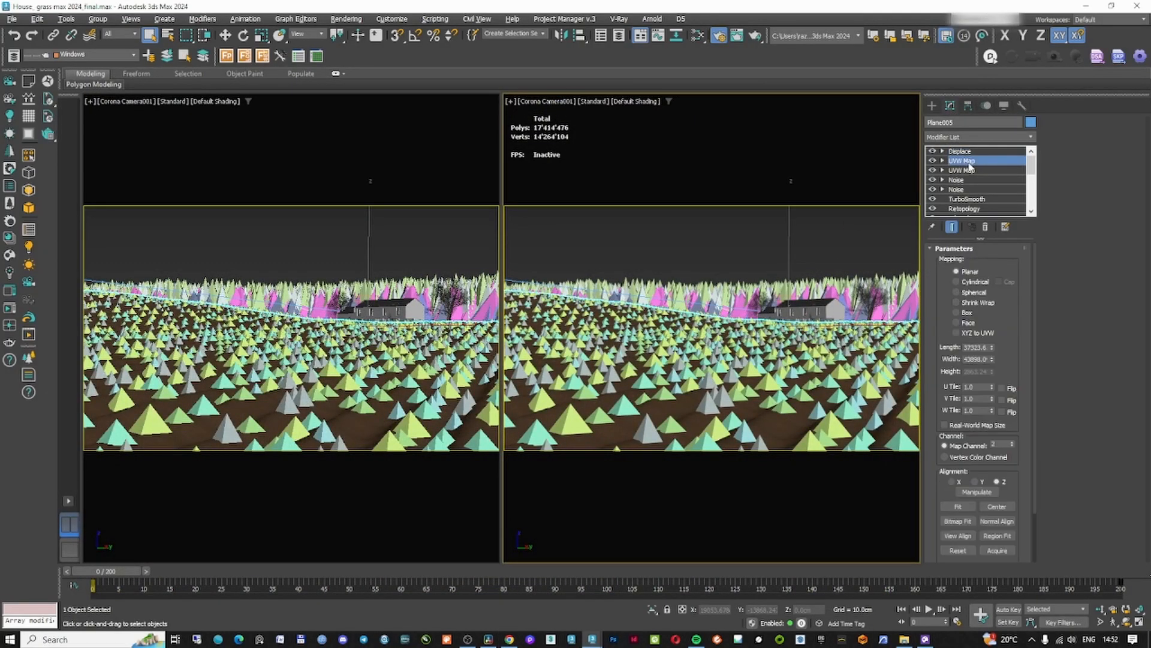
mouse_move(1006, 322)
mouse_down()
mouse_move(1011, 255)
mouse_move(1022, 308)
mouse_up()
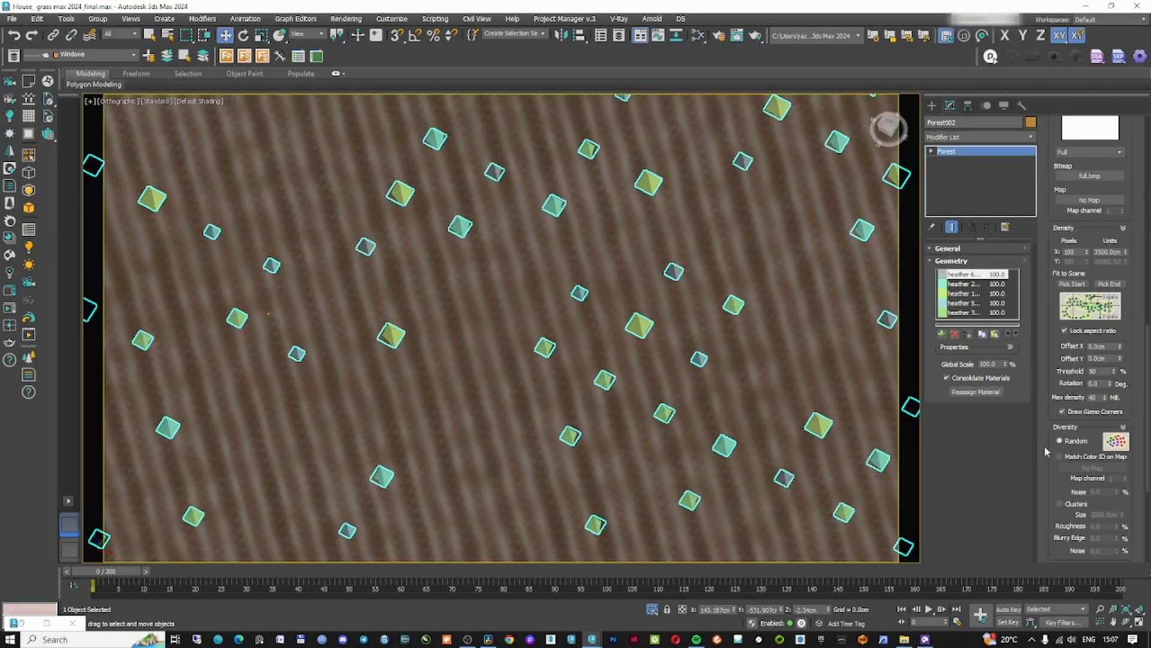
- Assign the Gradient Ramp map as the distribution map of the heather scatter
scroll(1051, 247, up, 5)
scroll(1050, 248, down, 10)
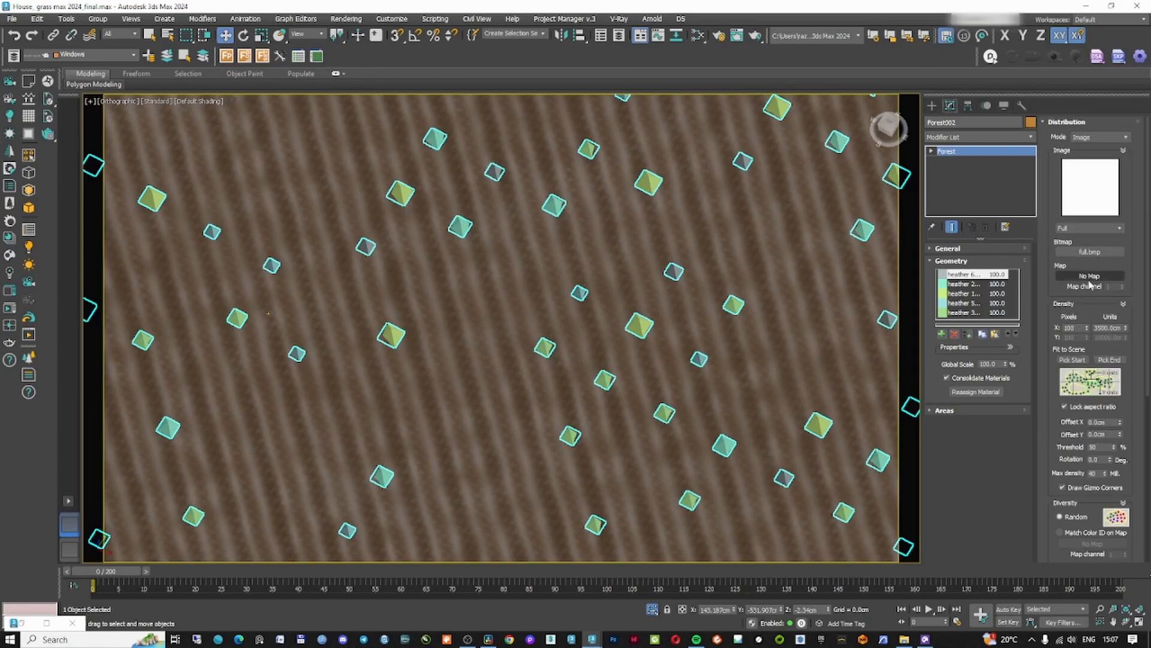
right_click(759, 291)
click(774, 305)
key(m)
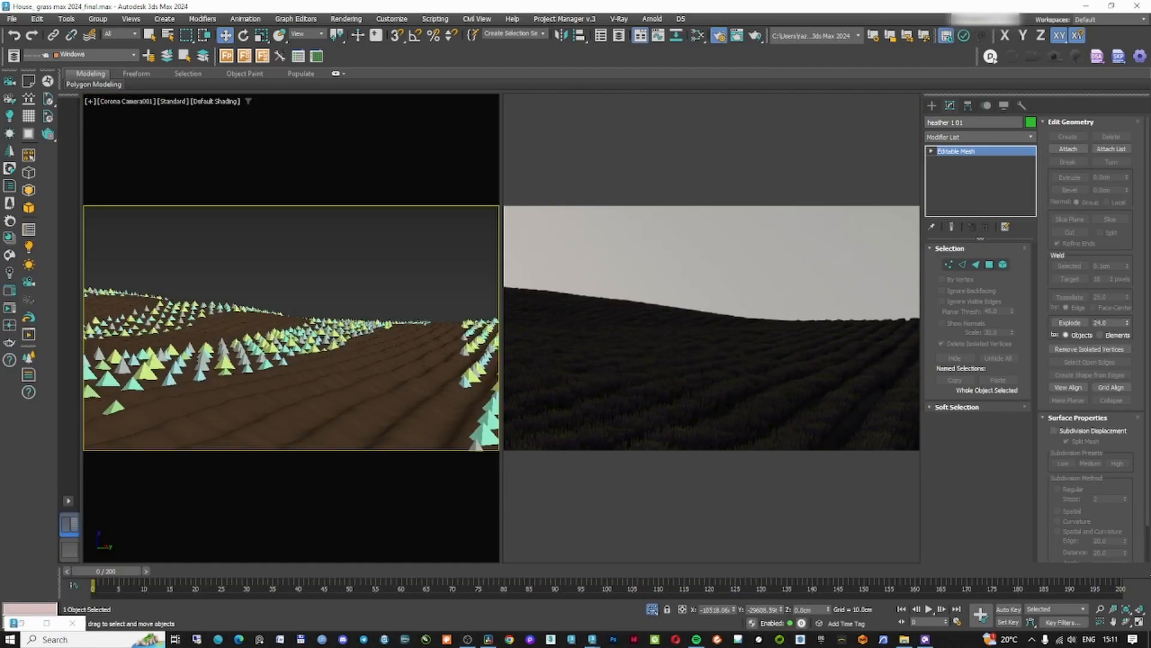
- Set Simple Exposure to -1.160 in the Corona Tone Mapping settings and close them
drag(742, 190, 731, 192)
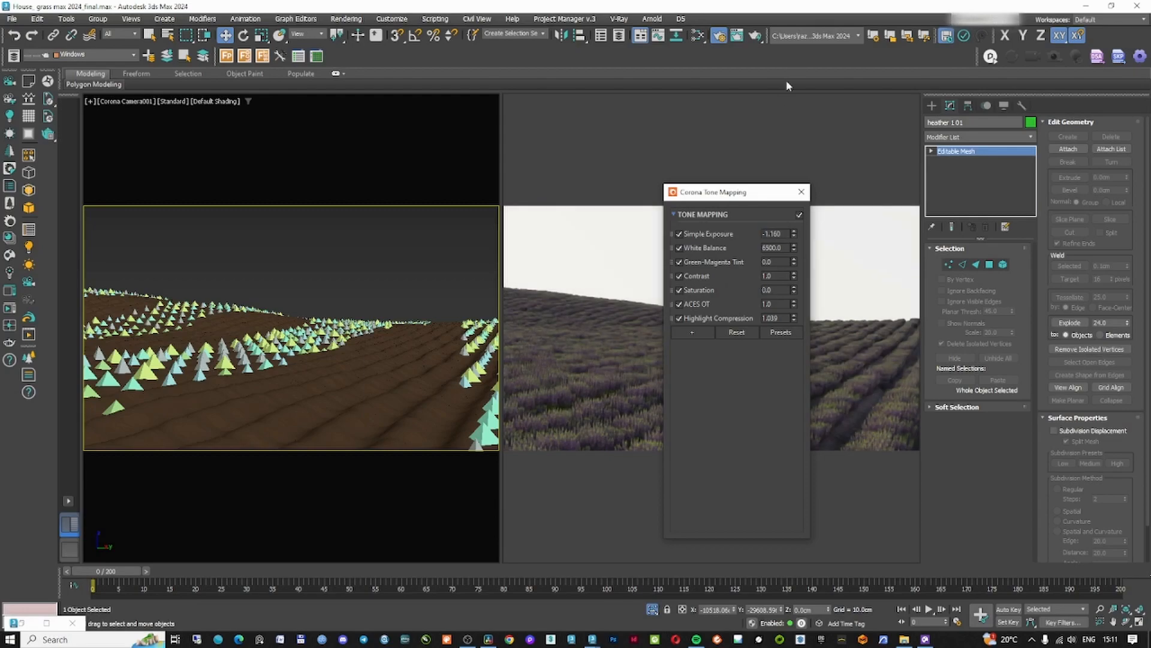
click(801, 192)
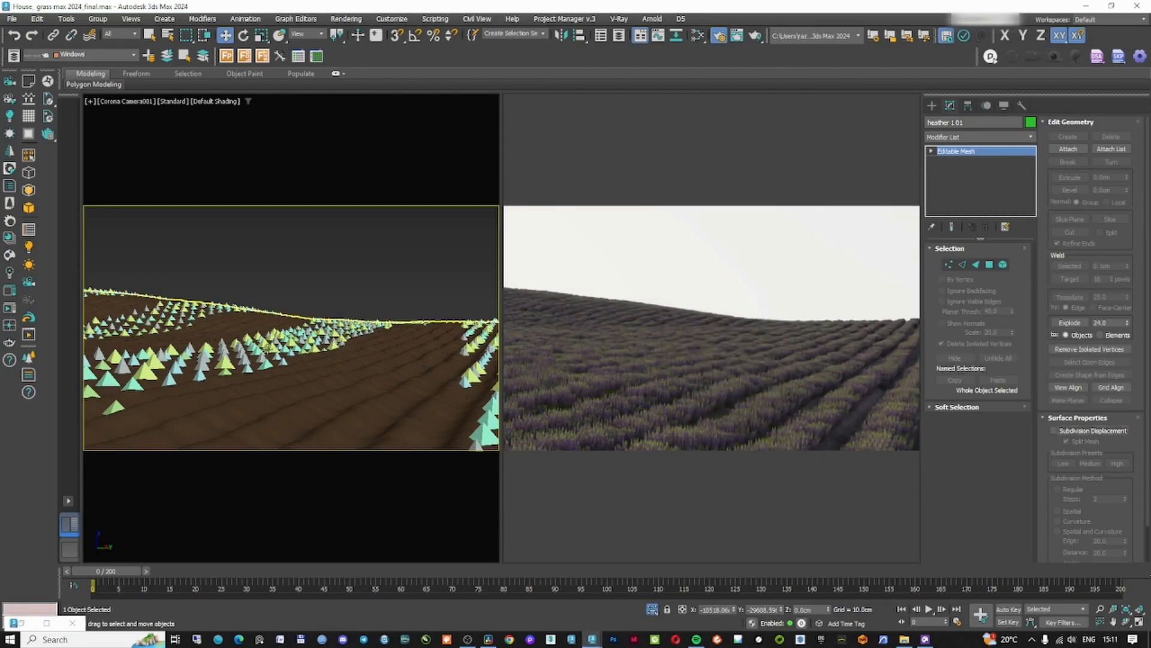
- Select the Lavander scatter by name and review its distribution settings
click(282, 343)
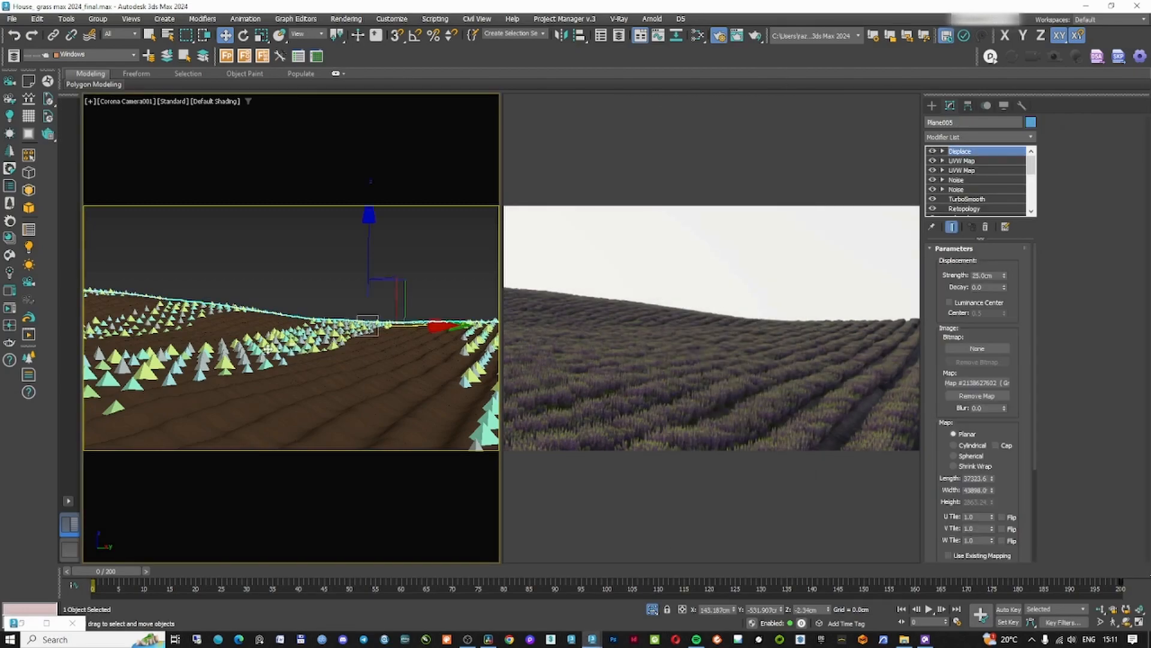
key(h)
double_click(133, 153)
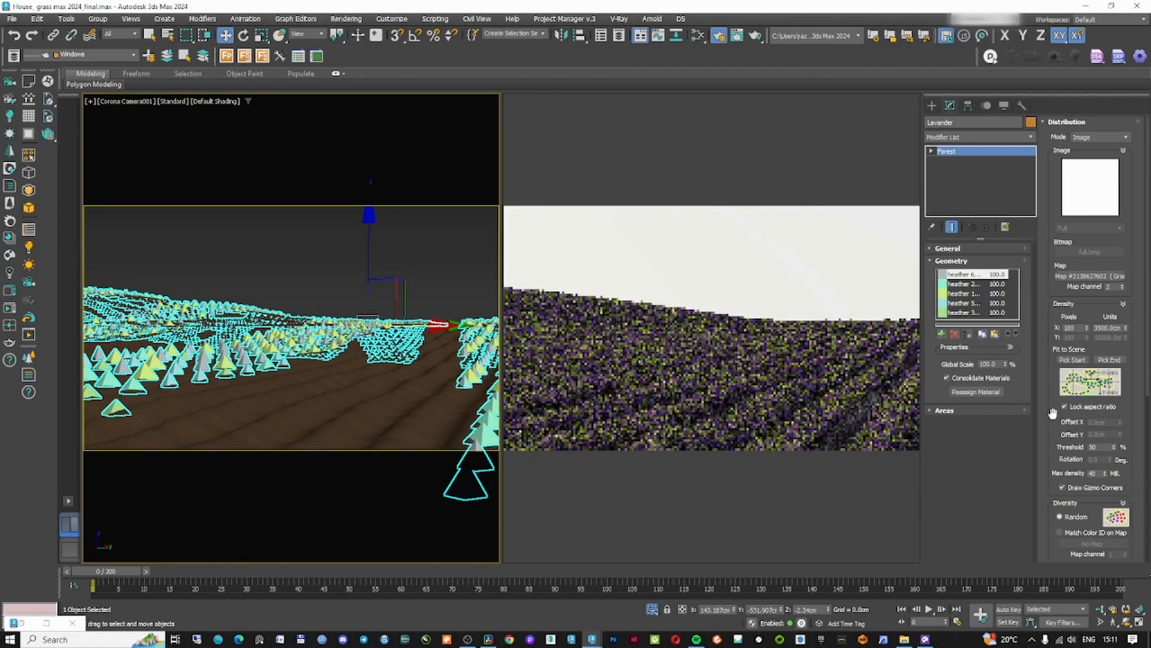
scroll(1073, 420, down, 5)
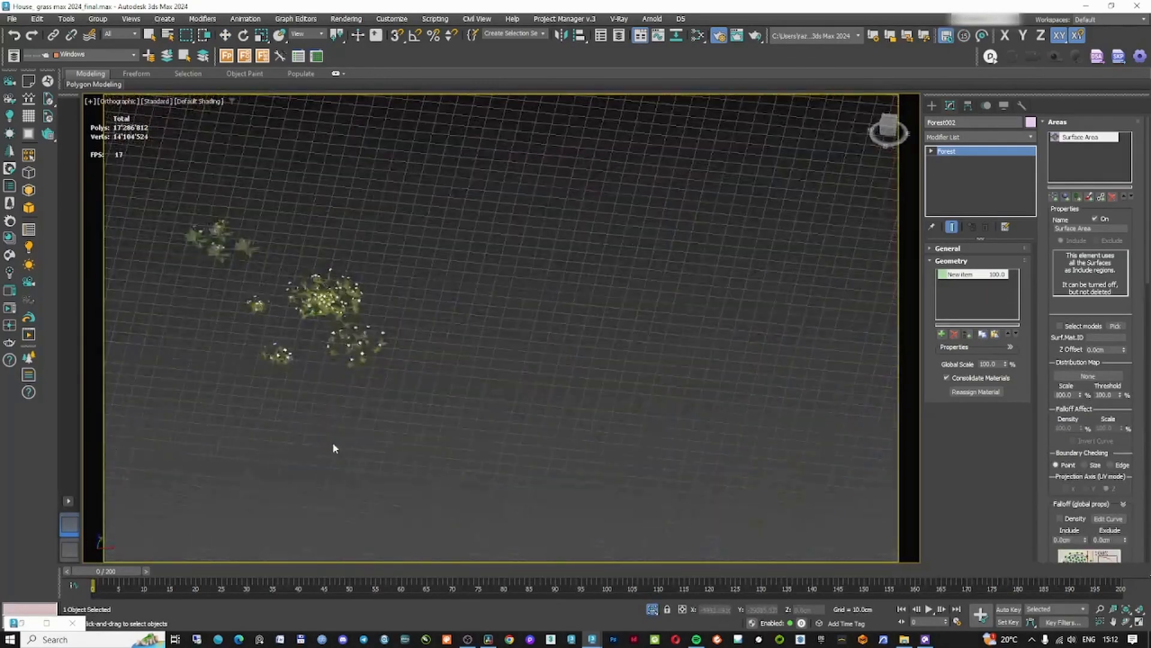
- Add the four dandelion models as items of the second Forest Pro scatter, accepting the recommended proxy display options
scroll(586, 380, up, 5)
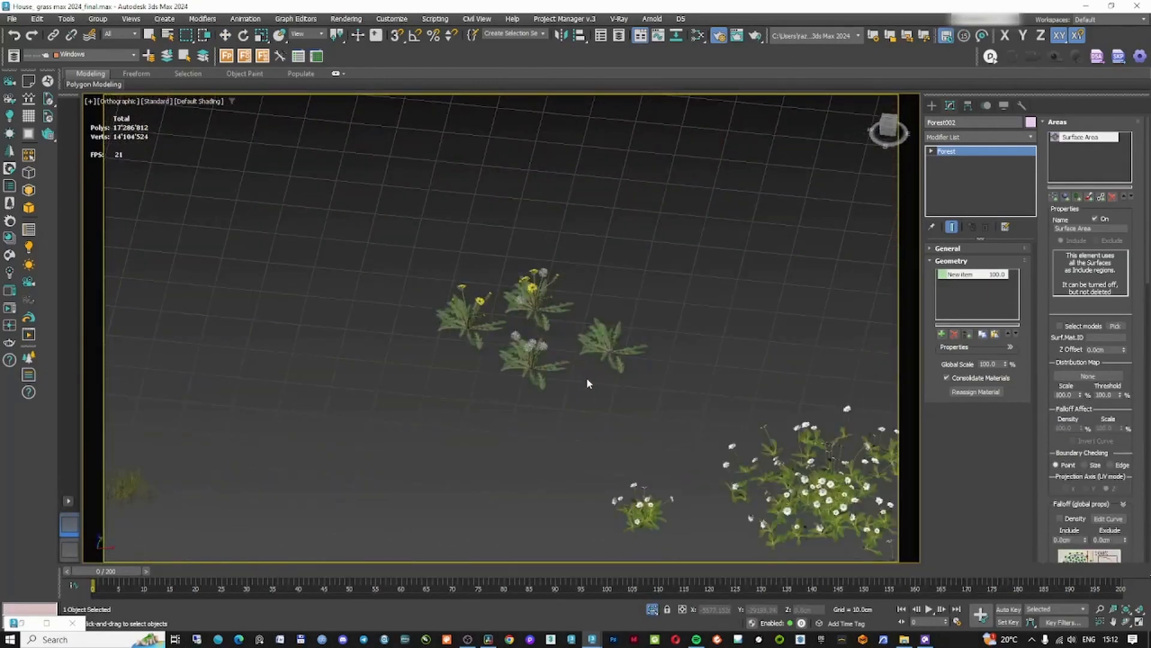
scroll(600, 339, up, 3)
click(659, 349)
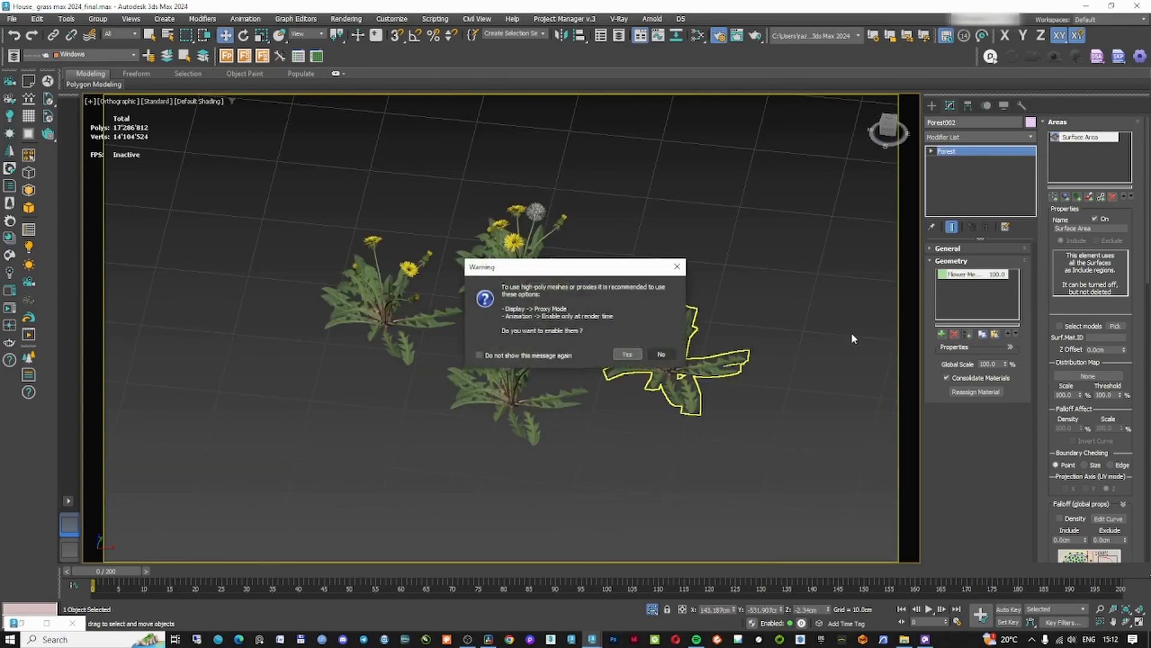
click(627, 354)
click(508, 381)
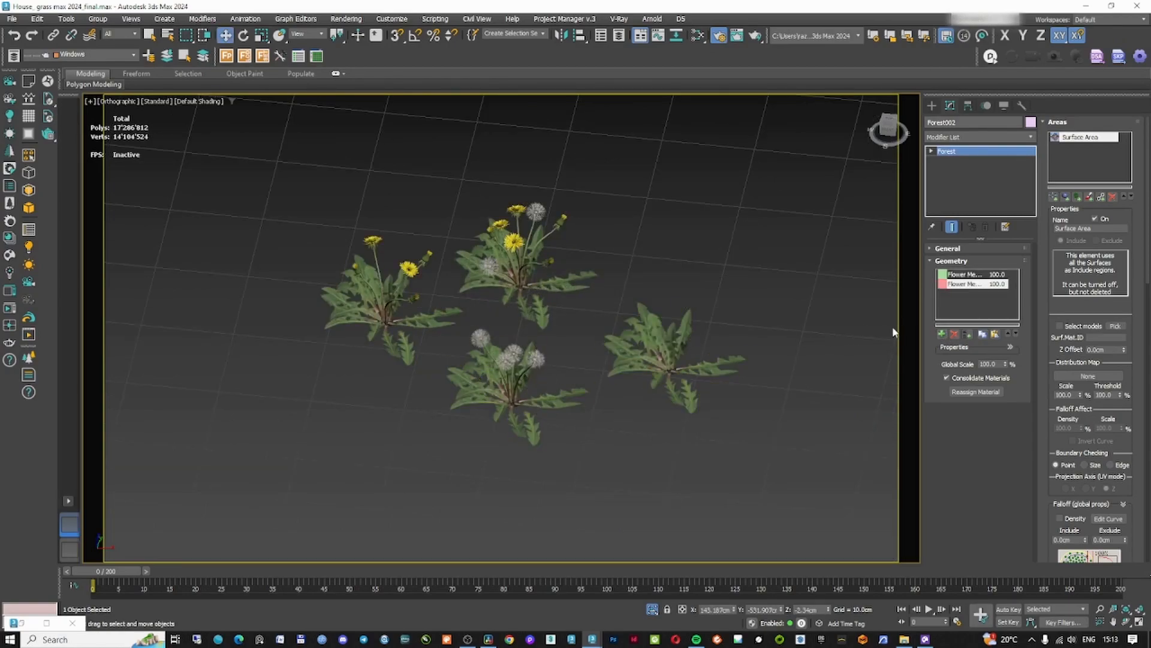
click(942, 333)
click(532, 292)
click(942, 334)
click(430, 312)
- Add a first grass clump from the row of grass models to the dandelion scatter's items
scroll(531, 324, down, 10)
scroll(401, 368, up, 8)
scroll(423, 333, down, 4)
scroll(294, 288, up, 4)
middle_drag(300, 276, 504, 338)
scroll(503, 339, down, 6)
scroll(293, 359, up, 6)
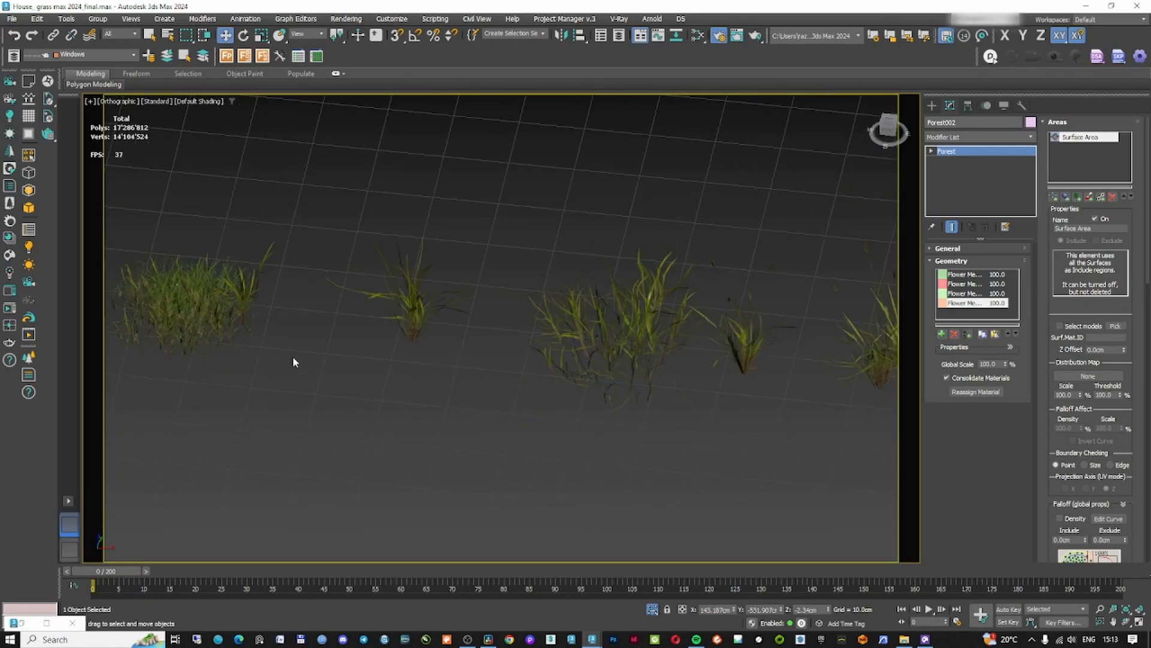
click(942, 334)
click(455, 307)
- Add further grass clumps from the row of grass models as items of the dandelion scatter
scroll(455, 309, down, 8)
scroll(371, 304, up, 8)
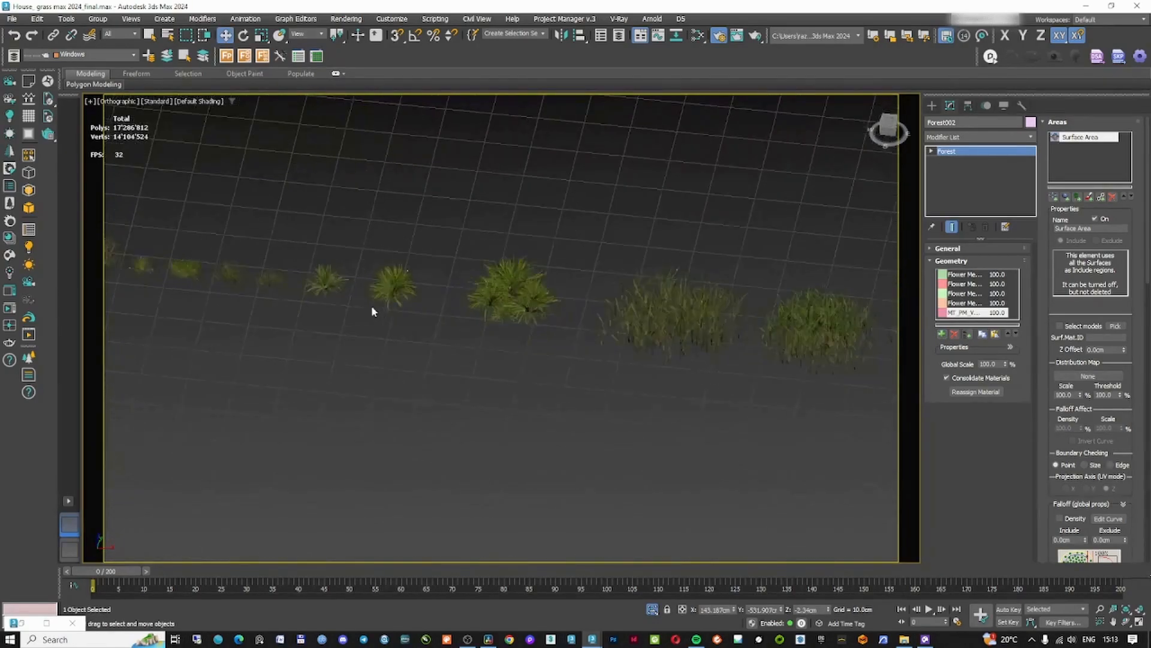
scroll(588, 371, down, 8)
scroll(762, 370, up, 8)
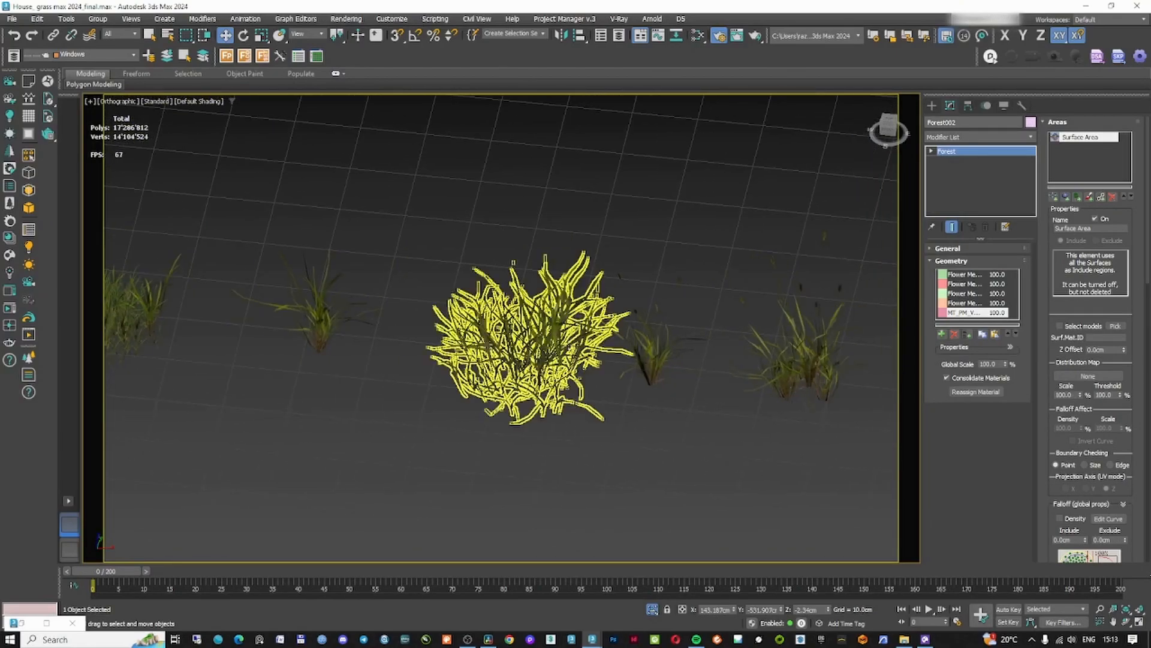
click(942, 333)
click(651, 360)
middle_drag(849, 362, 401, 328)
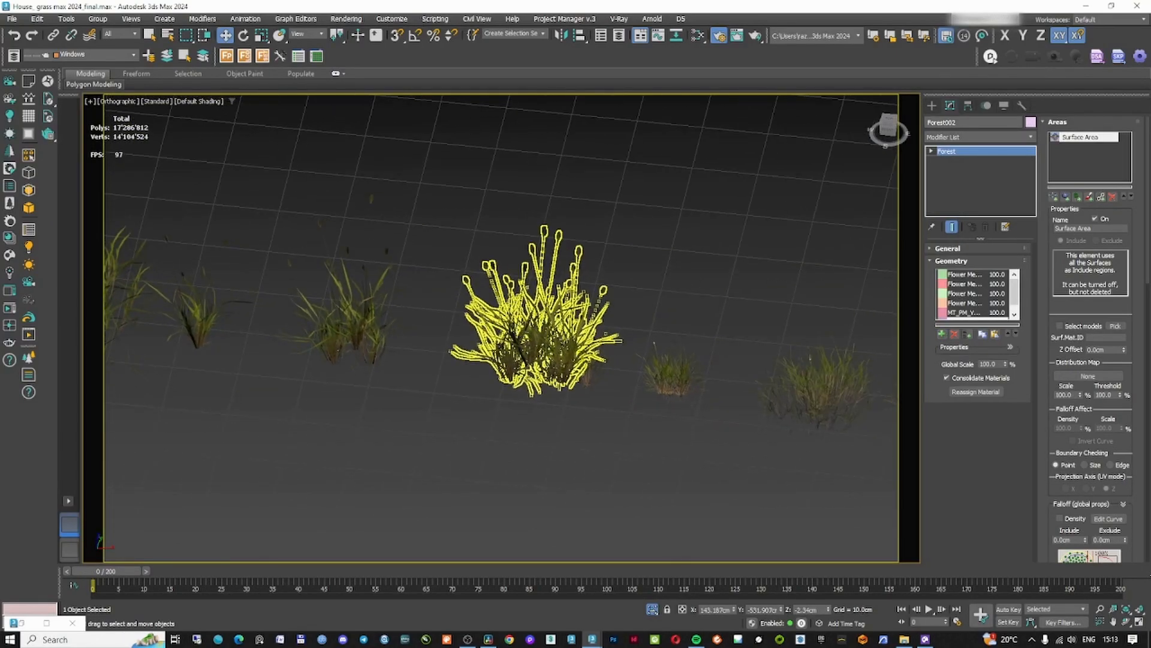
click(942, 333)
click(678, 375)
middle_drag(879, 394, 530, 369)
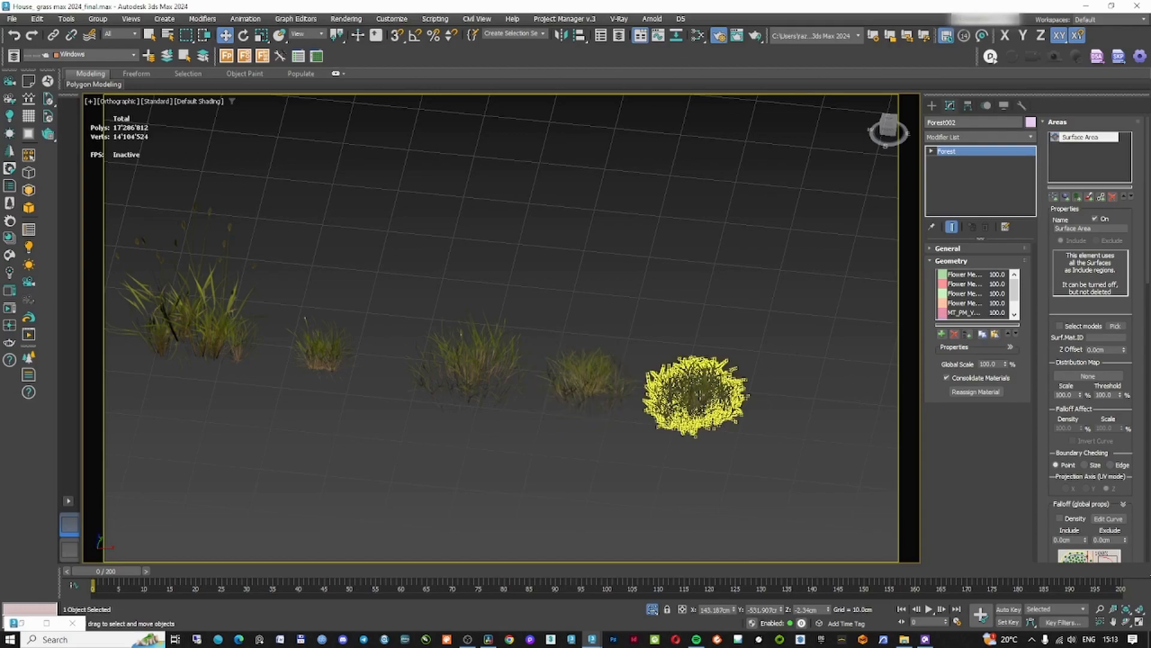
scroll(441, 367, down, 5)
middle_drag(322, 368, 642, 368)
scroll(591, 360, up, 6)
middle_drag(424, 322, 715, 362)
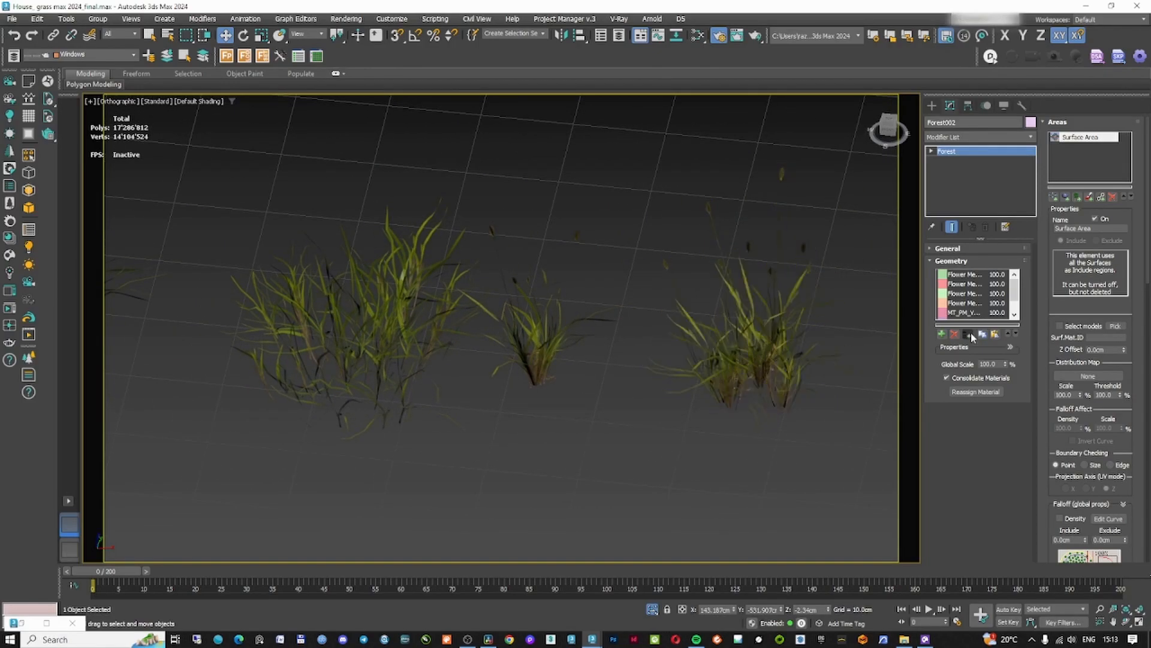
- Return the viewport to the Corona camera view and save the scene
scroll(633, 383, down, 3)
scroll(487, 405, down, 8)
scroll(489, 406, down, 4)
middle_drag(489, 406, 578, 465)
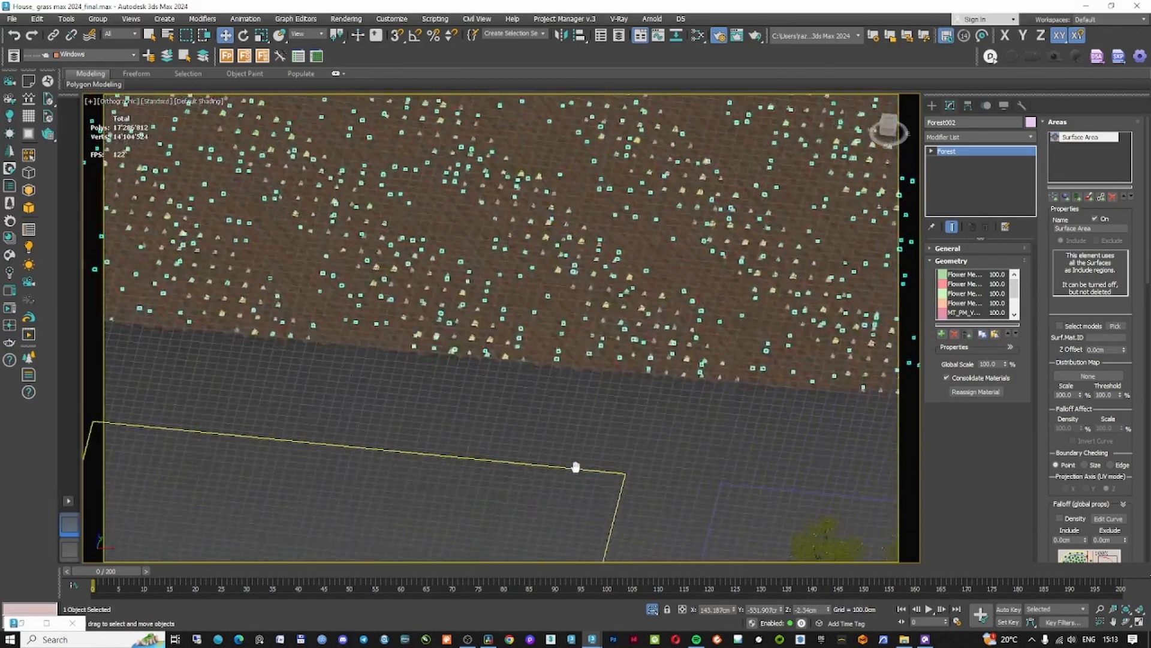
scroll(692, 378, up, 4)
middle_drag(692, 377, 590, 481)
key(c)
key(ctrl+s)
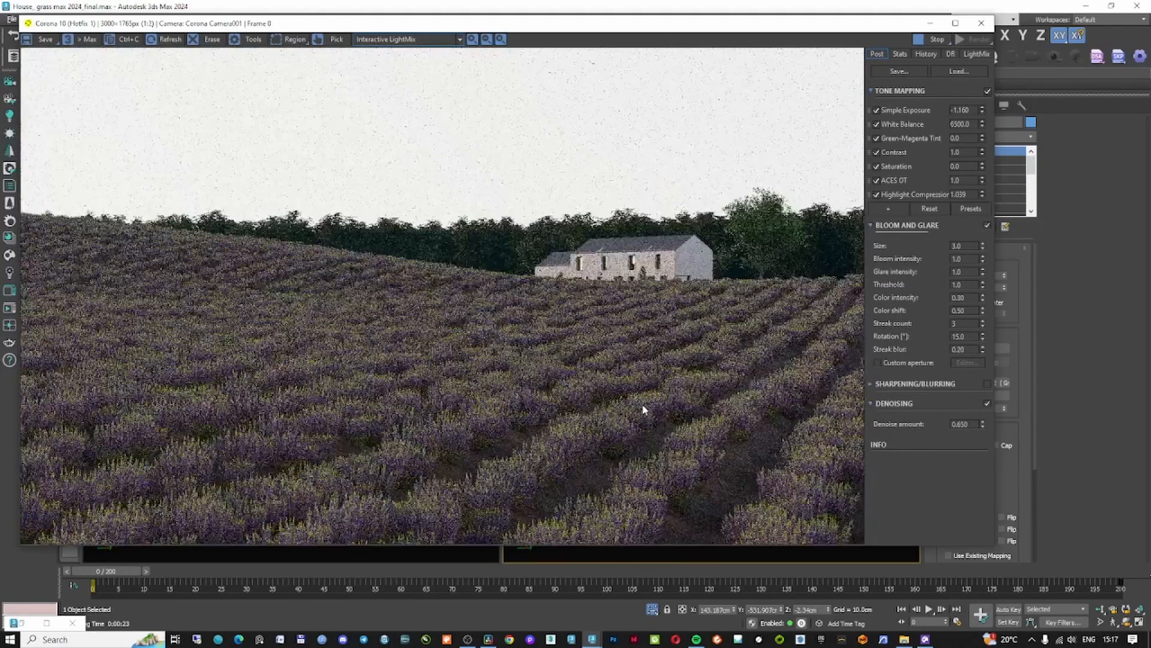
scroll(536, 458, down, 1)
scroll(380, 277, up, 1)
scroll(390, 300, down, 1)
scroll(534, 414, up, 1)
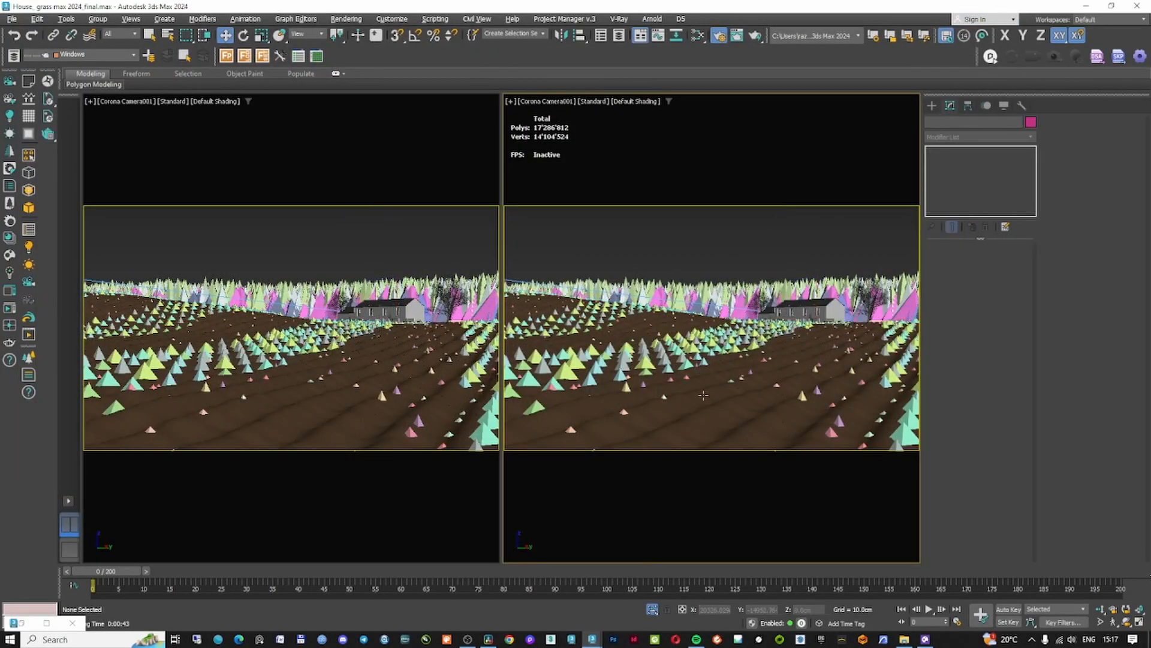
- Maximize the camera viewport and place the environment's CoronaSky map in the material editor's sky view
key(alt+w)
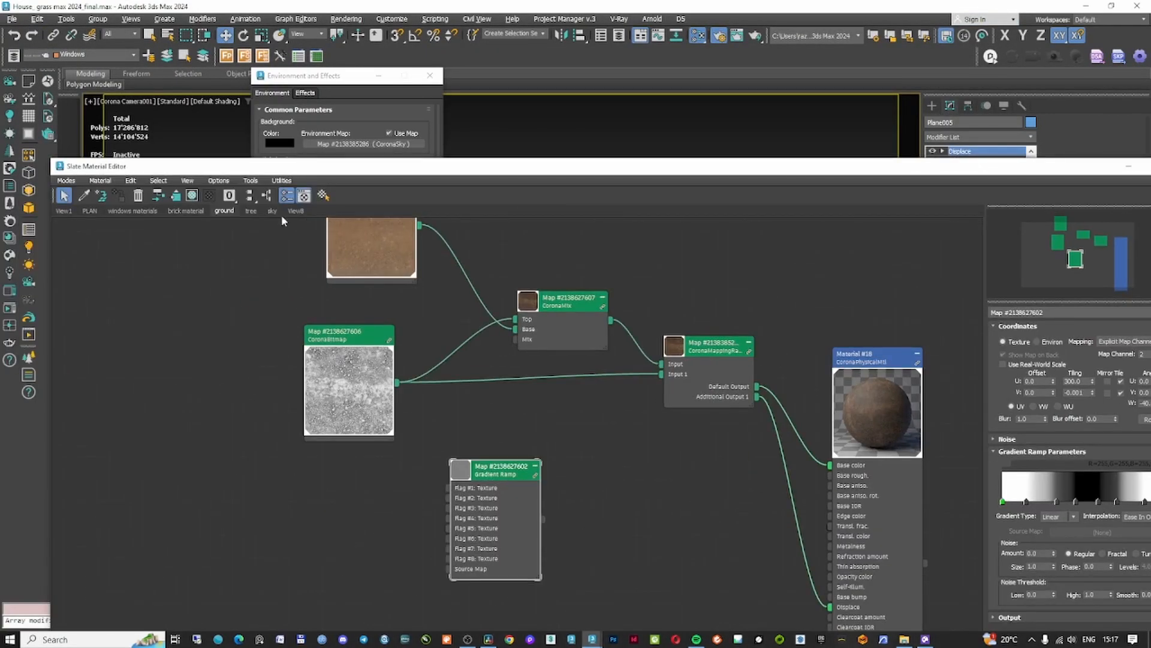
click(273, 211)
drag(372, 144, 417, 441)
click(599, 502)
scroll(507, 496, up, 4)
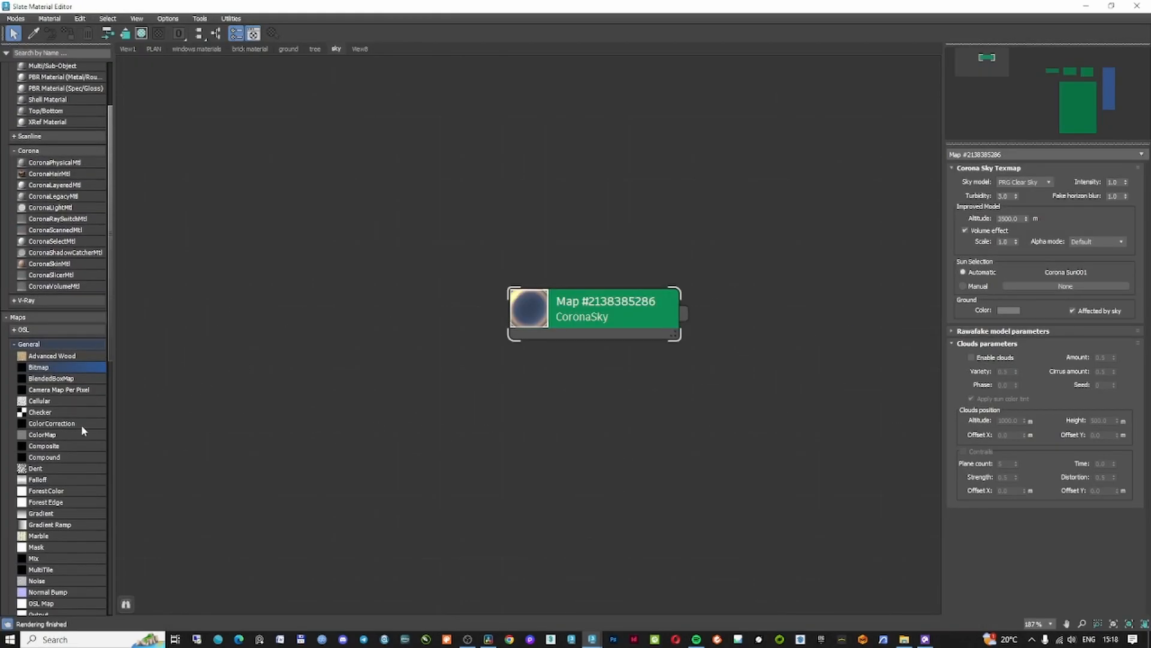
- Replace the environment map with an instanced CoronaBitmap of 0839 Cloudy Dawn.hdr and lower the render's Simple Exposure
scroll(81, 425, down, 3)
drag(57, 344, 347, 368)
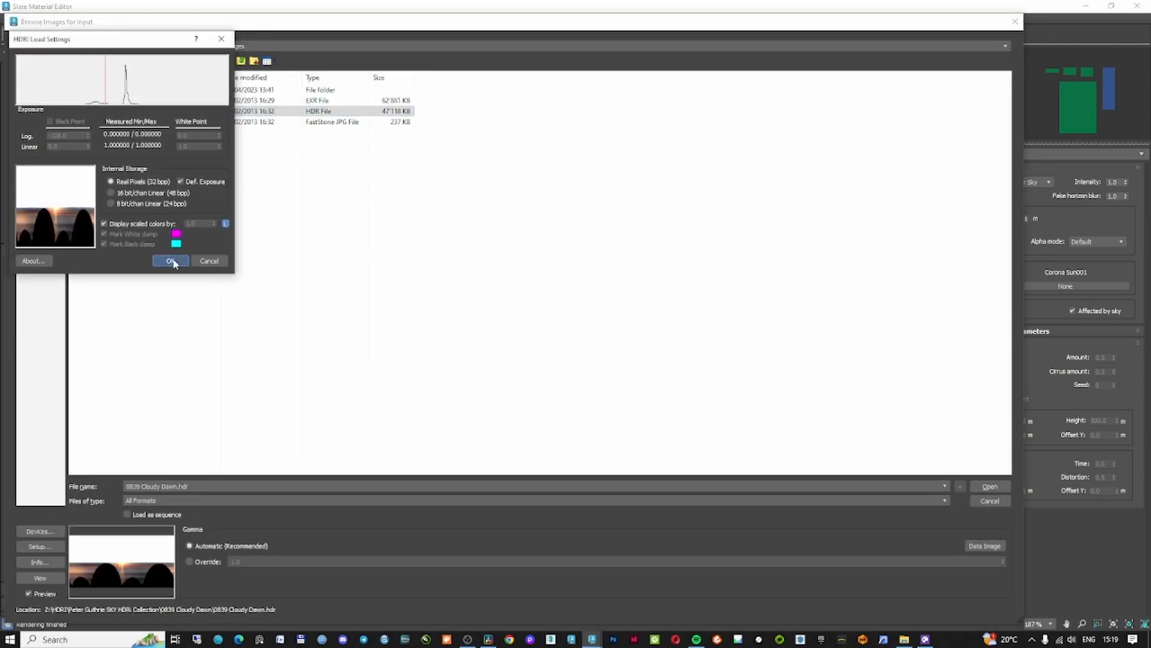
click(171, 261)
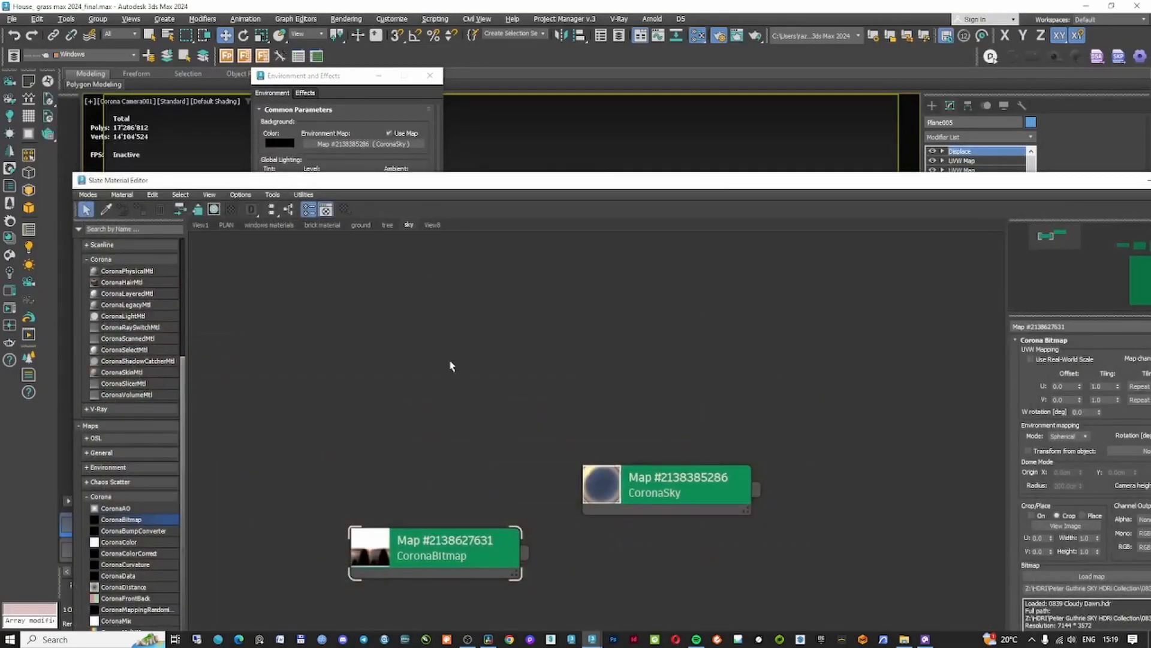
drag(526, 551, 395, 138)
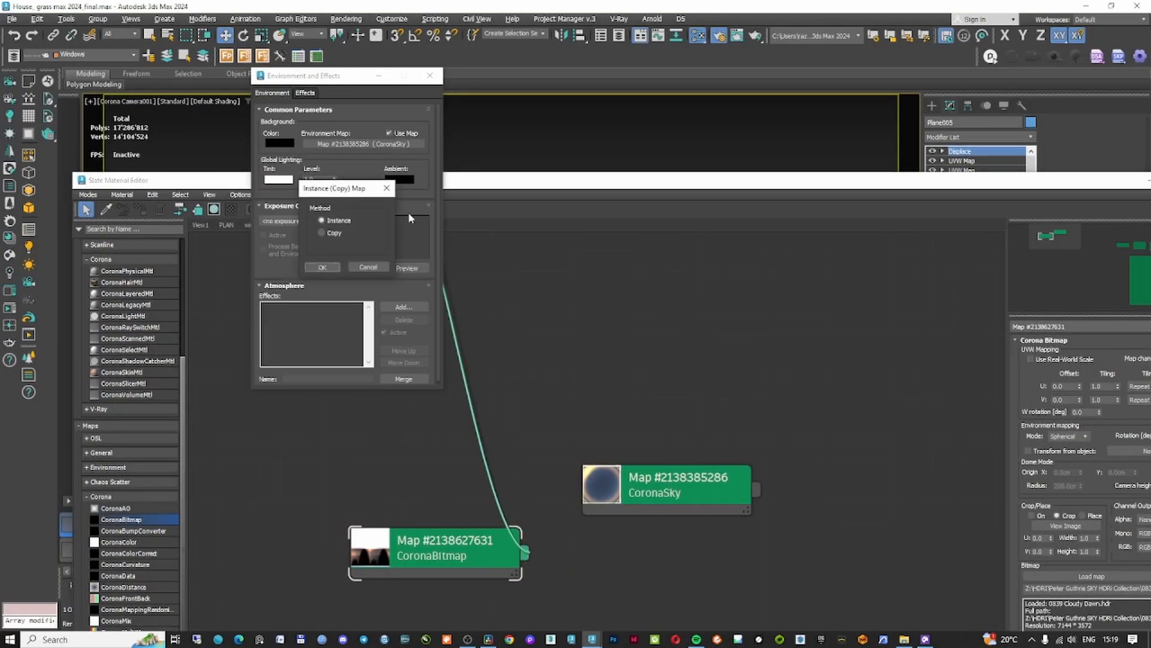
click(327, 267)
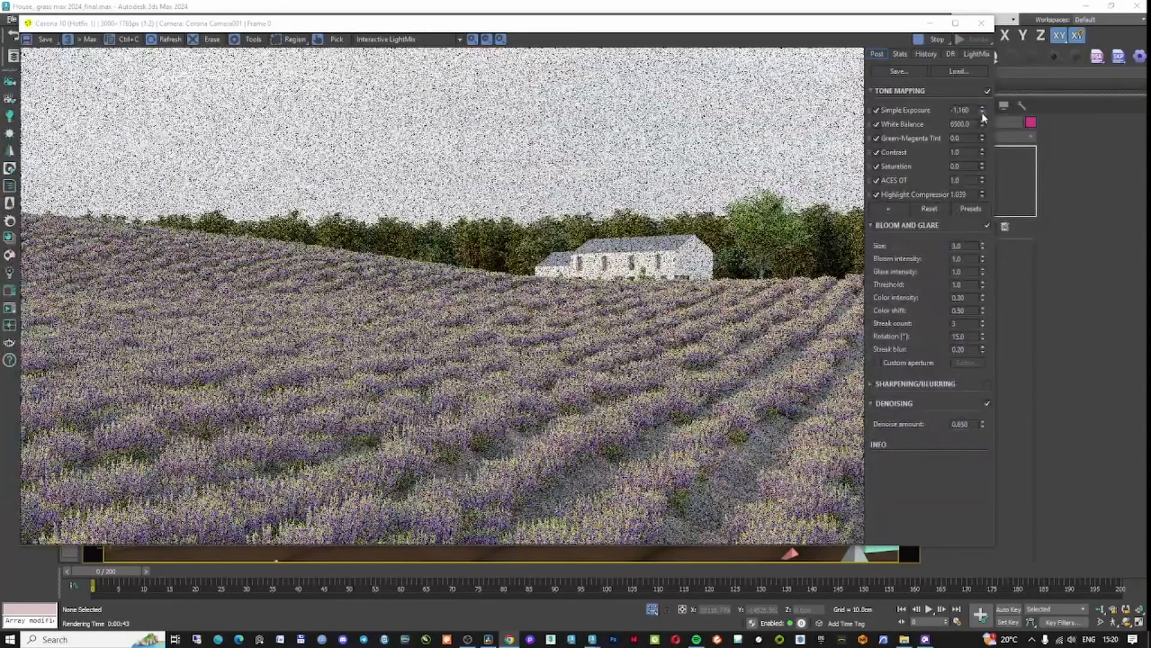
drag(982, 110, 981, 273)
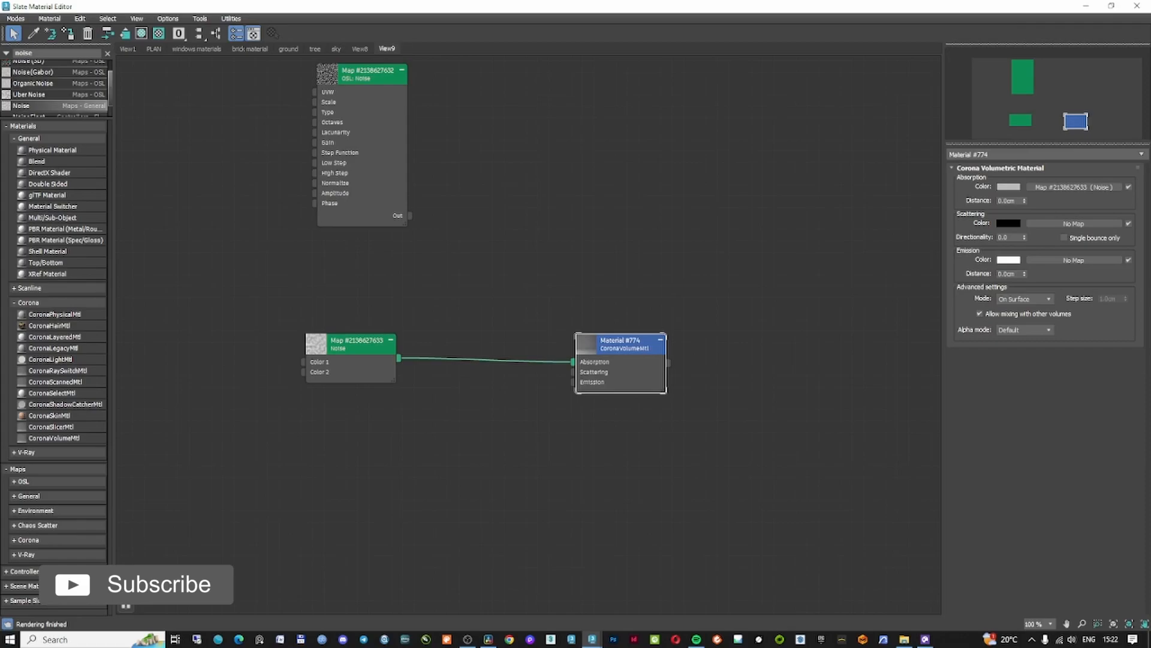
- Connect the Noise map to the Scattering input of the CoronaVolumeMtl and set its absorption distance to 1800 cm
double_click(1012, 200)
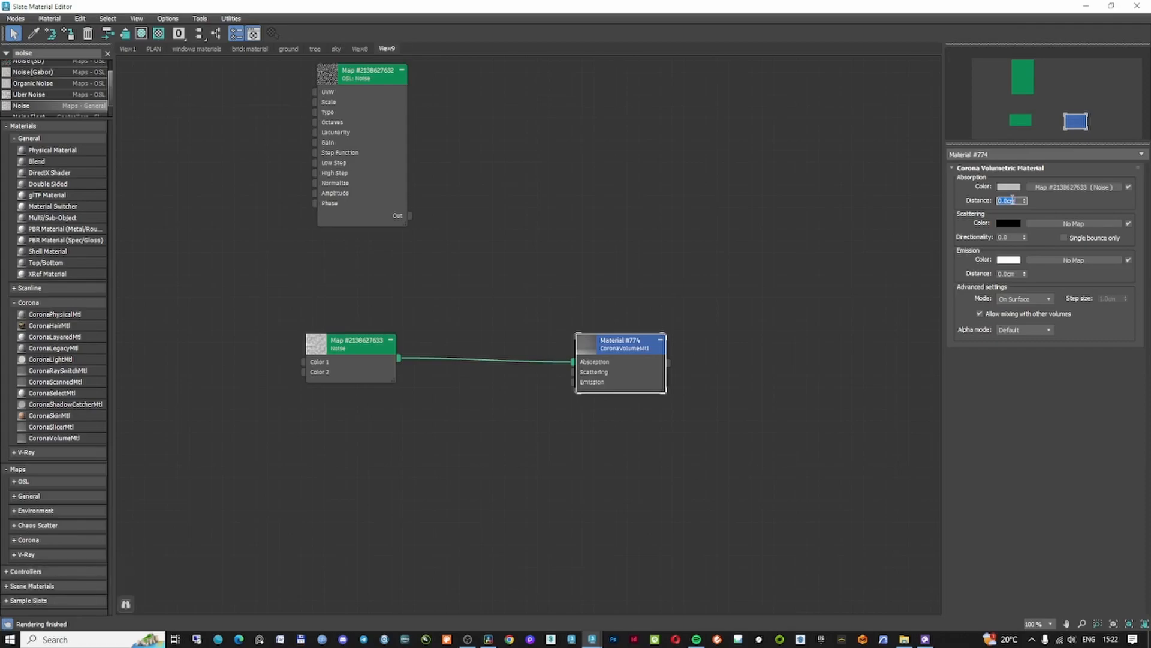
drag(633, 349, 643, 383)
drag(399, 358, 584, 405)
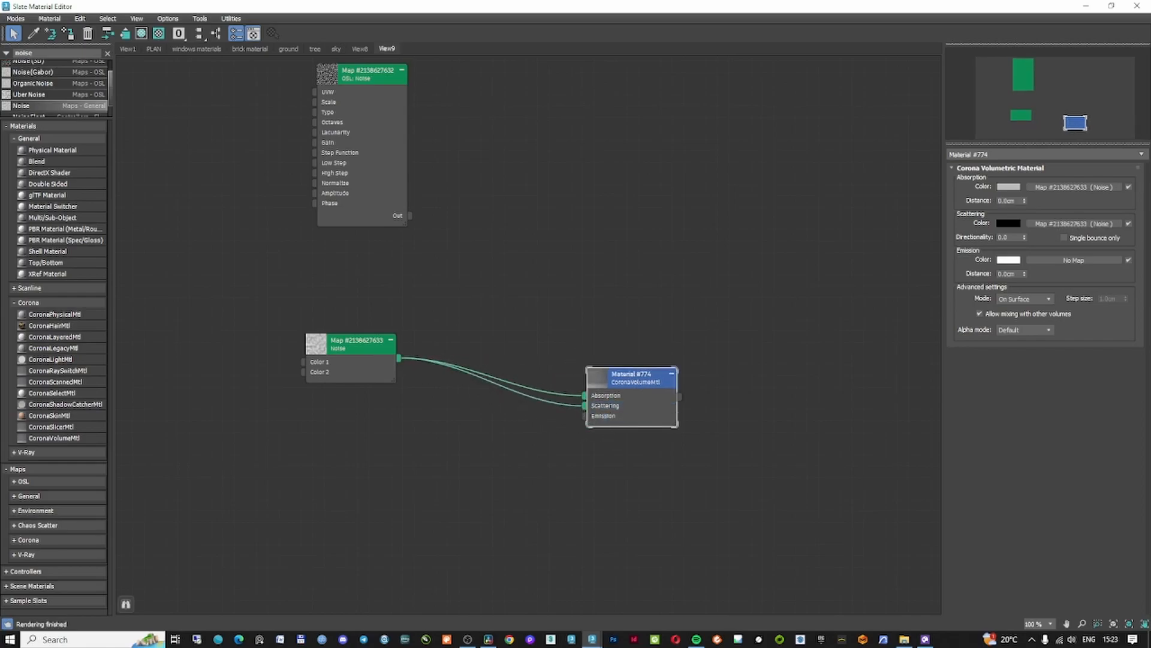
click(370, 346)
click(637, 380)
double_click(1018, 203)
click(1139, 5)
key(m)
double_click(599, 381)
click(1086, 6)
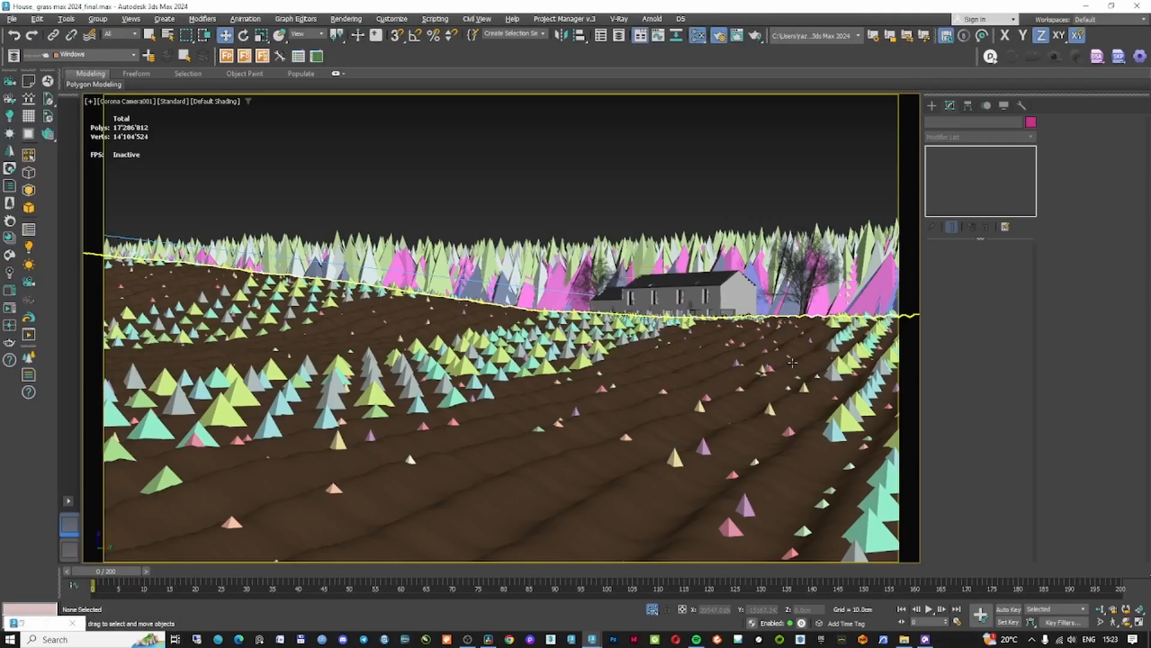
- Clone the ploughed ground plane vertically to a position slightly above the original, at a Z height of about 27 cm
click(792, 362)
key(F3)
right_click(651, 267)
click(685, 221)
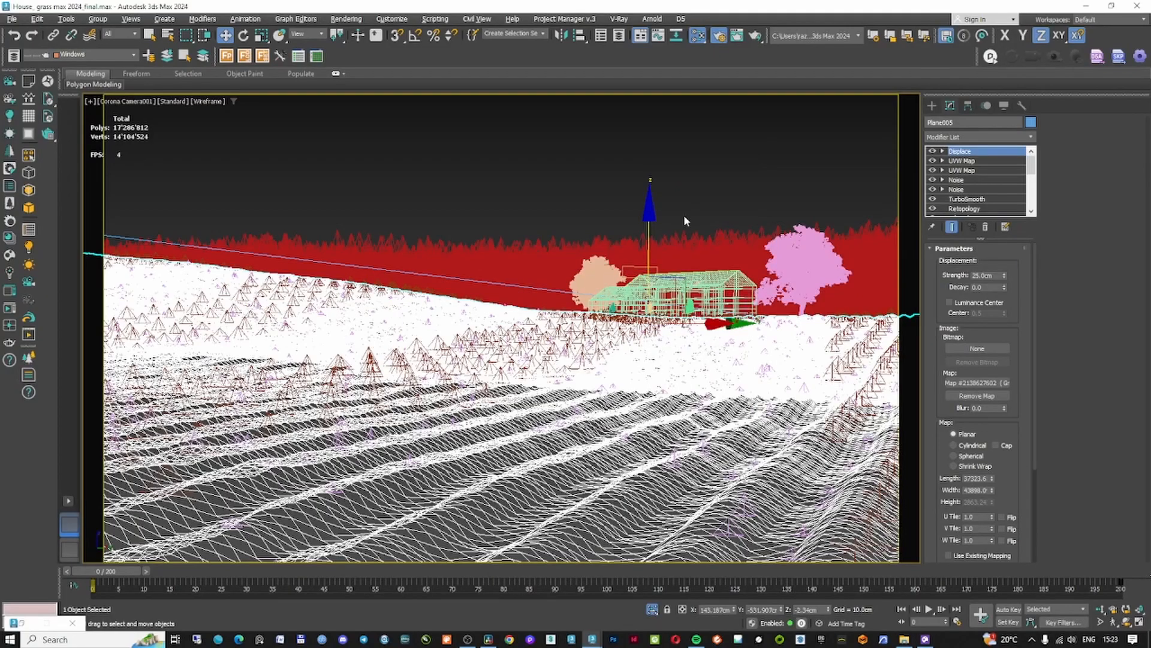
click(746, 409)
key(F3)
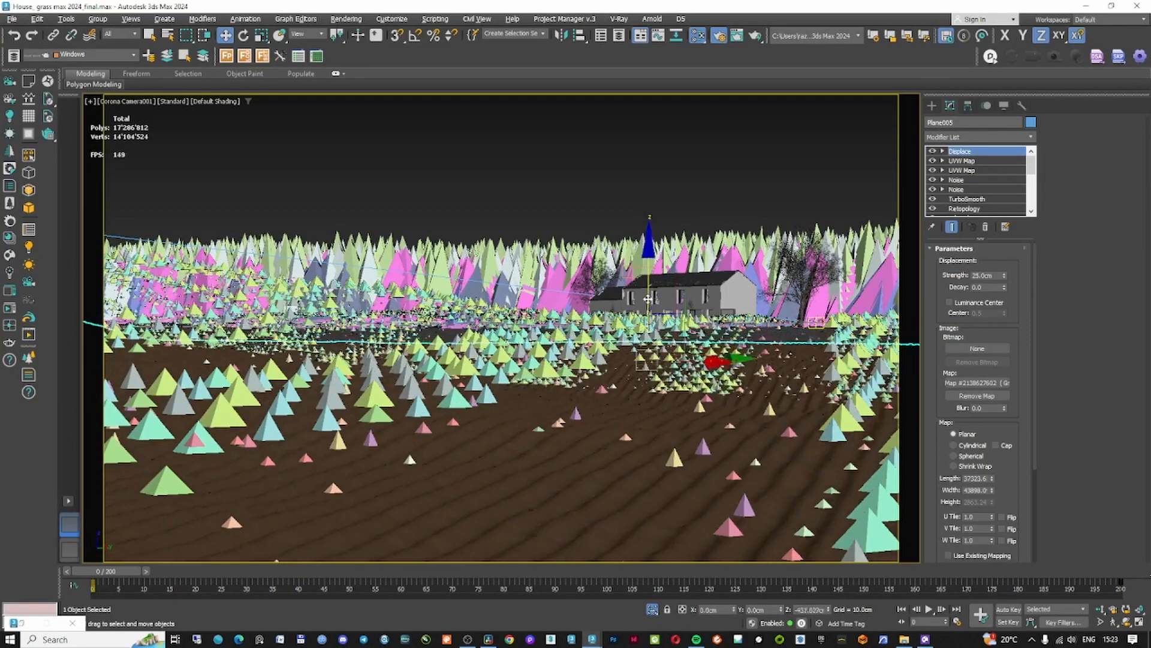
shift+drag(650, 400, 628, 319)
key(Return)
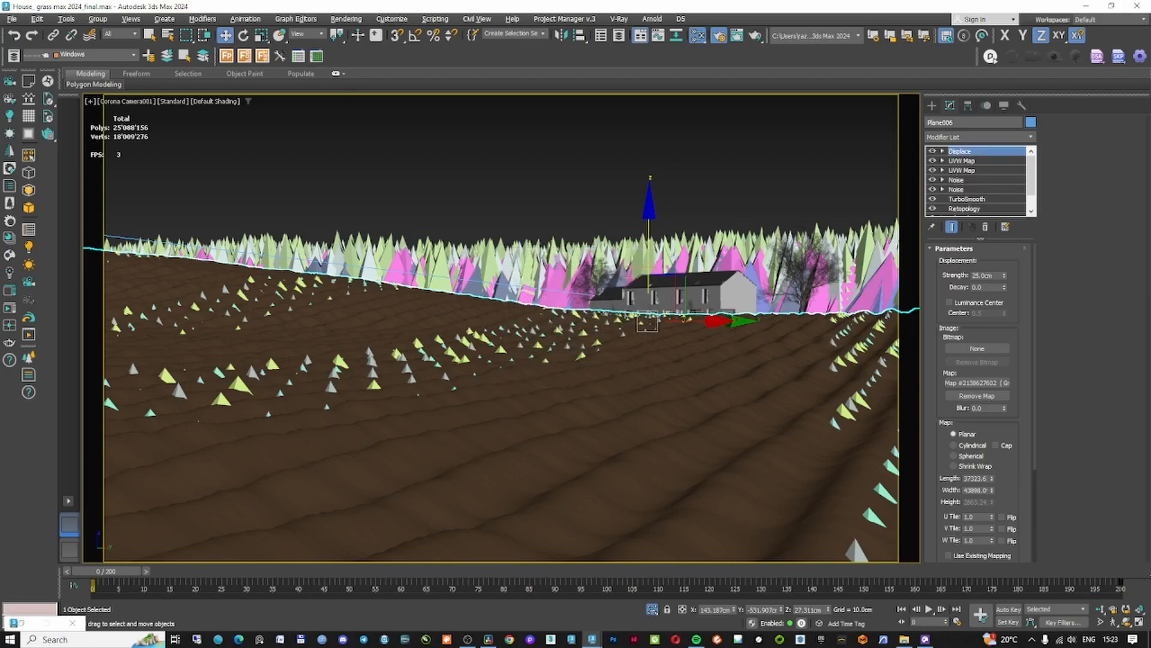
- Assign the CoronaVolumeMtl to the copied ground plane and delete its Displace modifier
key(m)
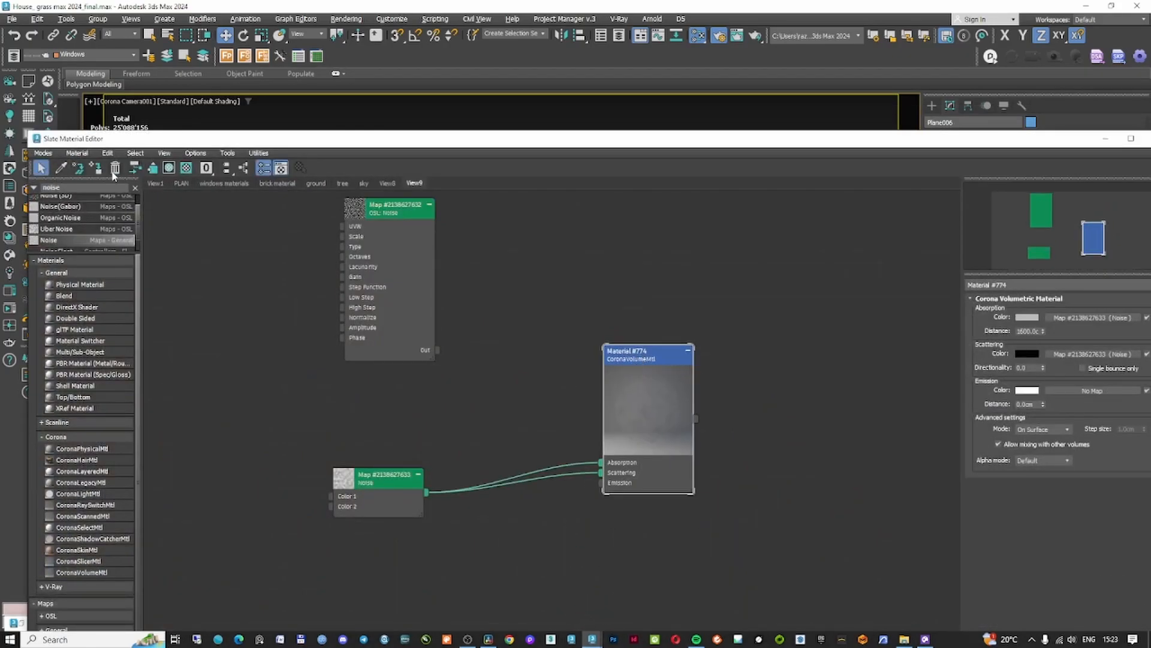
click(1145, 139)
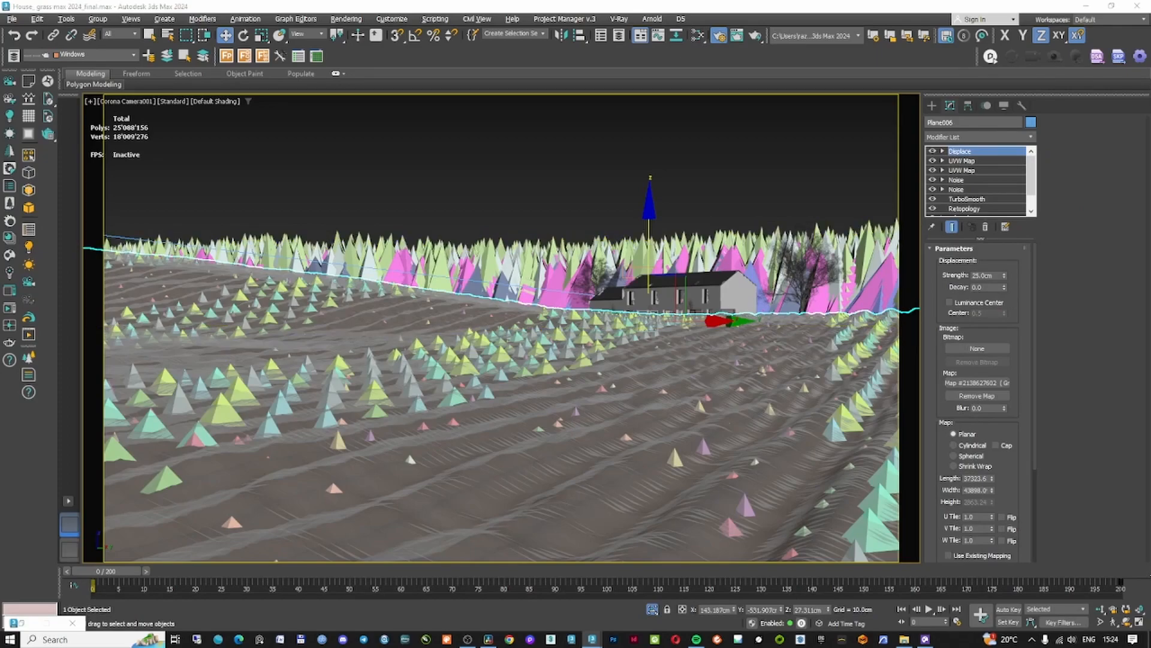
right_click(960, 153)
click(992, 163)
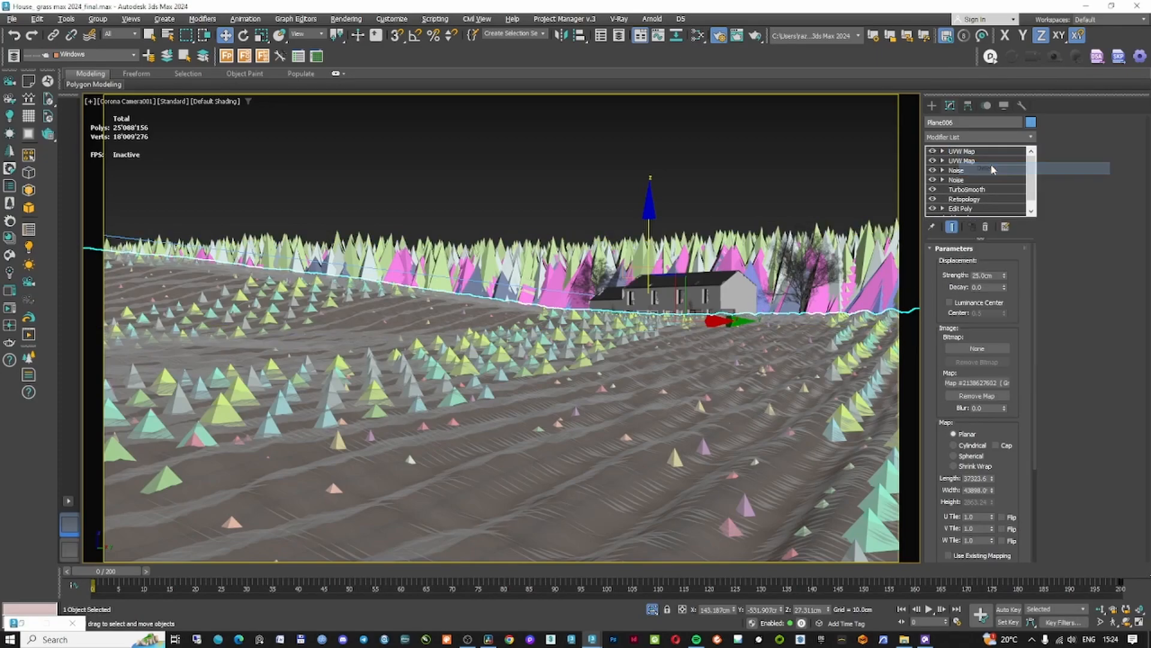
- Set the copied plane's lower Noise modifier to scale 450 and Z strength 96.62 cm, and raise the plane to Z 34.382 cm
drag(1018, 141, 1019, 89)
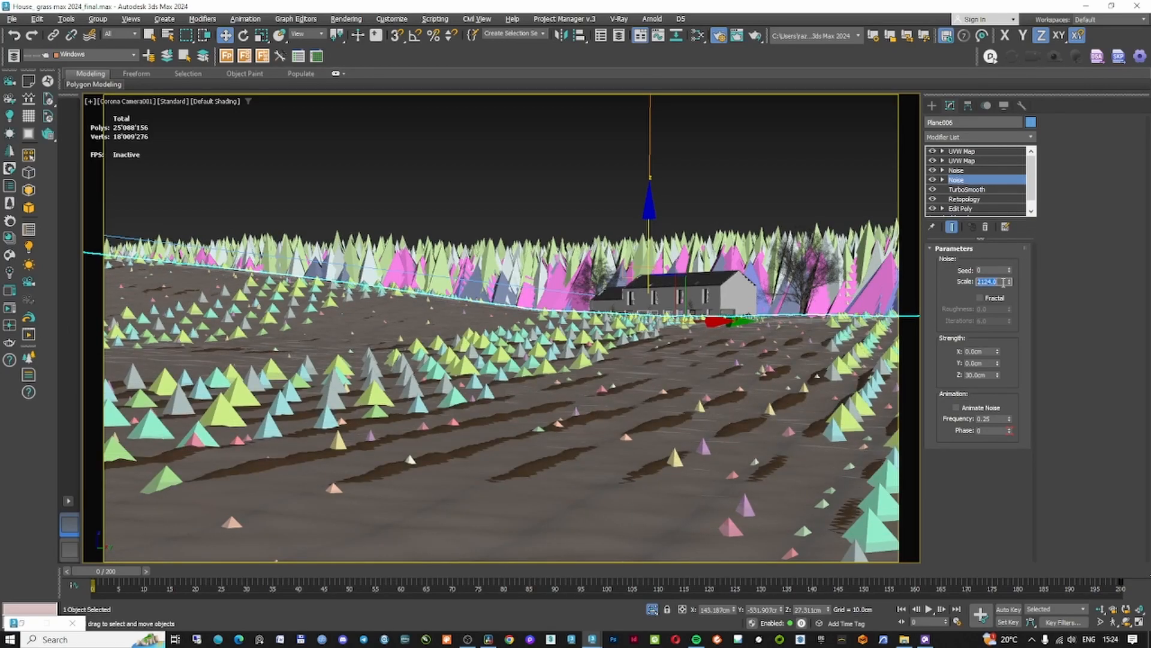
double_click(986, 374)
double_click(988, 282)
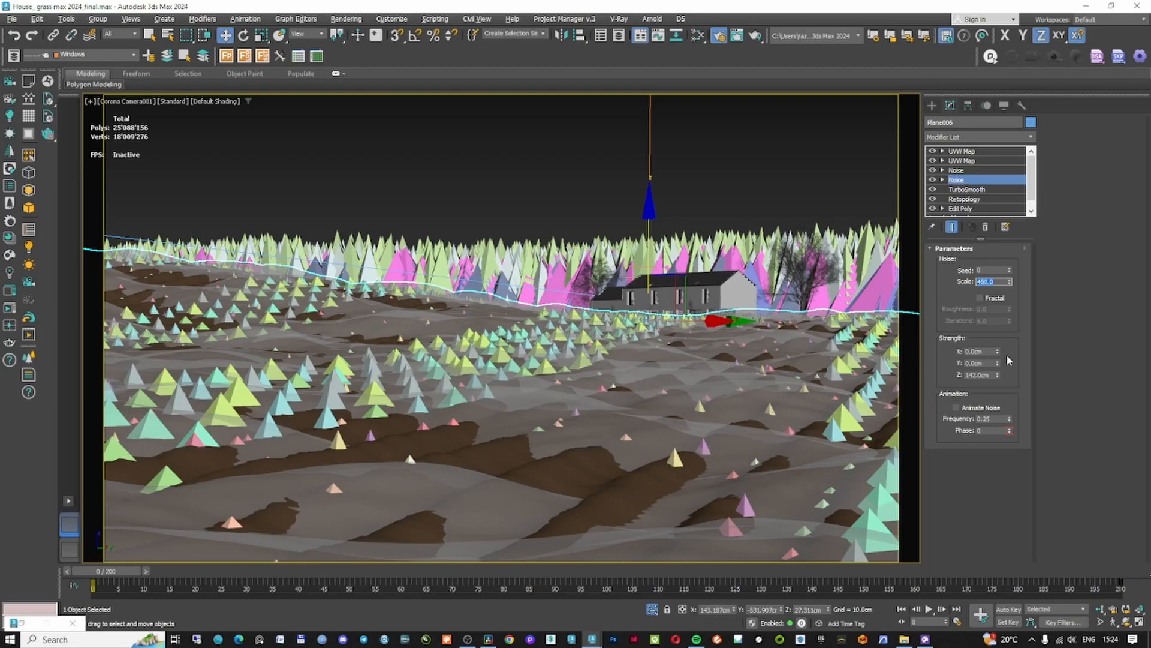
drag(654, 286, 657, 261)
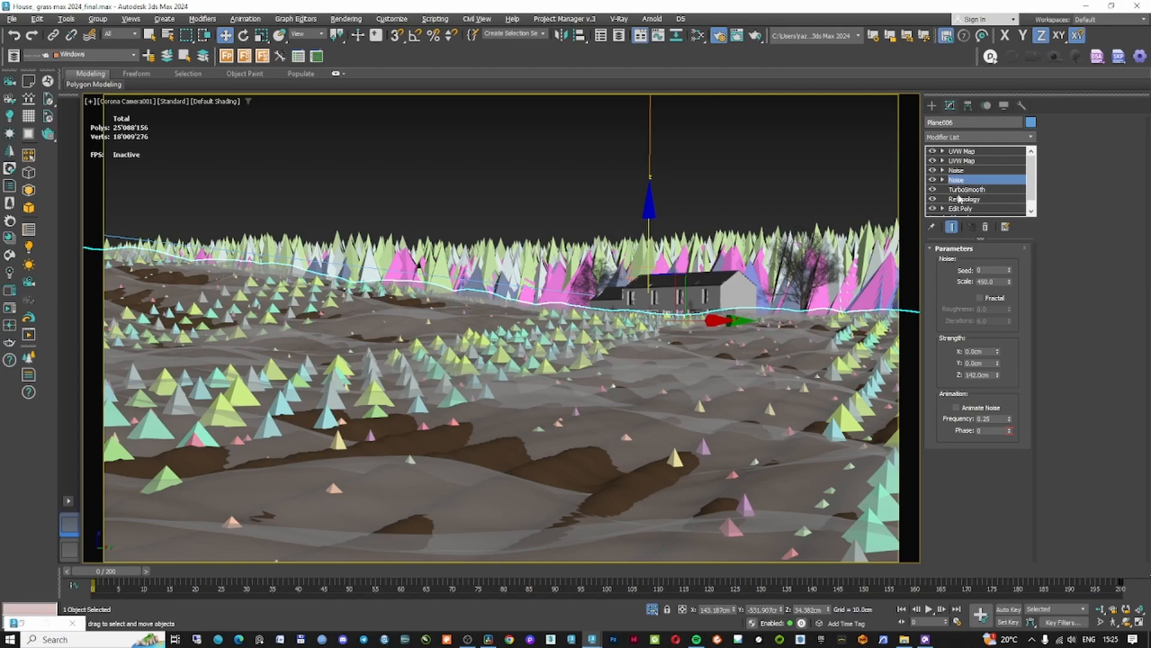
drag(998, 399, 1000, 392)
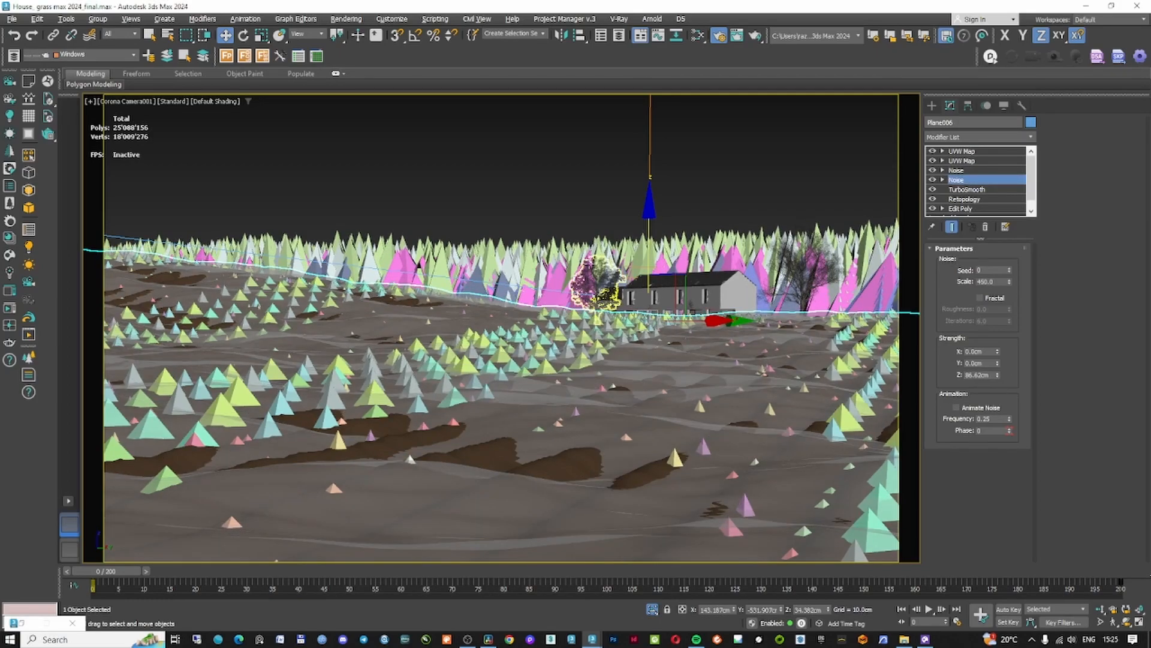
click(663, 241)
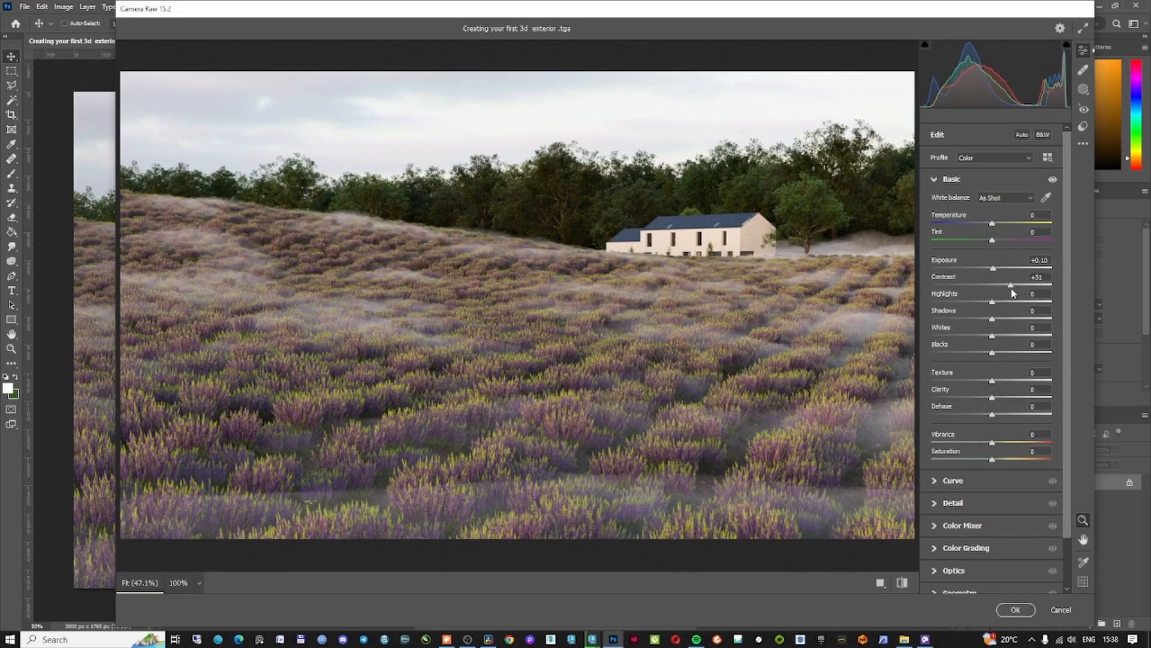
- Refine the render's basic tones in Photoshop's Camera Raw filter by increasing texture and vibrance and reducing the highlights
drag(993, 302, 1003, 336)
drag(992, 380, 1000, 380)
drag(992, 443, 997, 381)
drag(993, 269, 959, 304)
- Set Sharpening to 13 and Noise Reduction to 22 in the Camera Raw detail settings
click(936, 482)
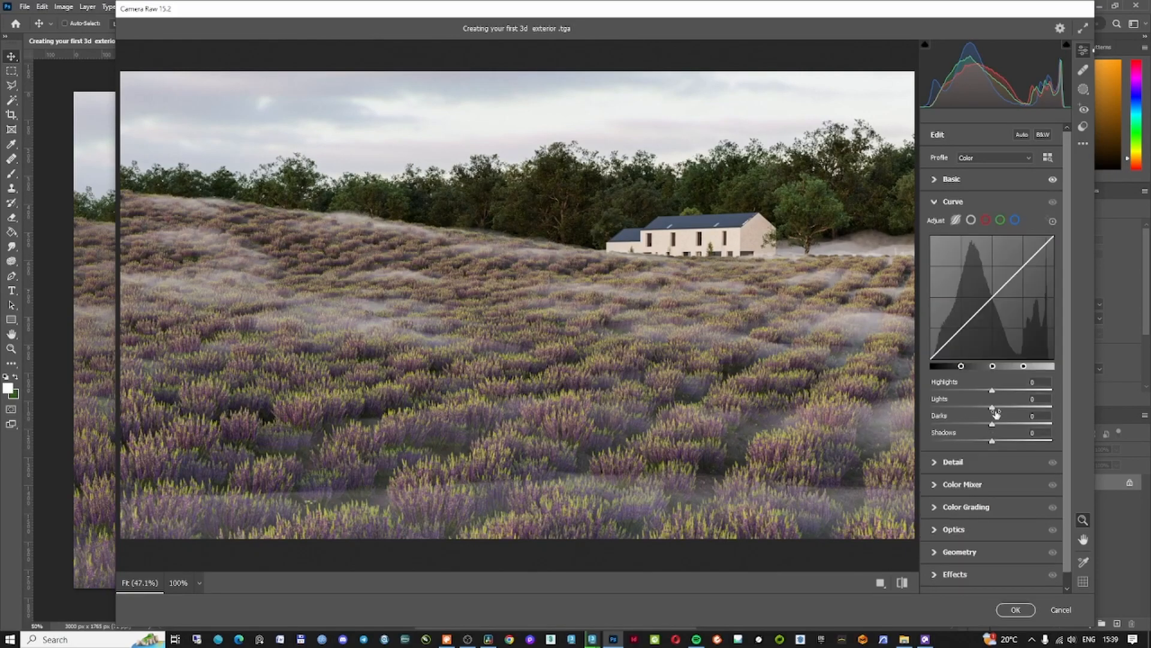
click(936, 454)
click(943, 252)
click(959, 273)
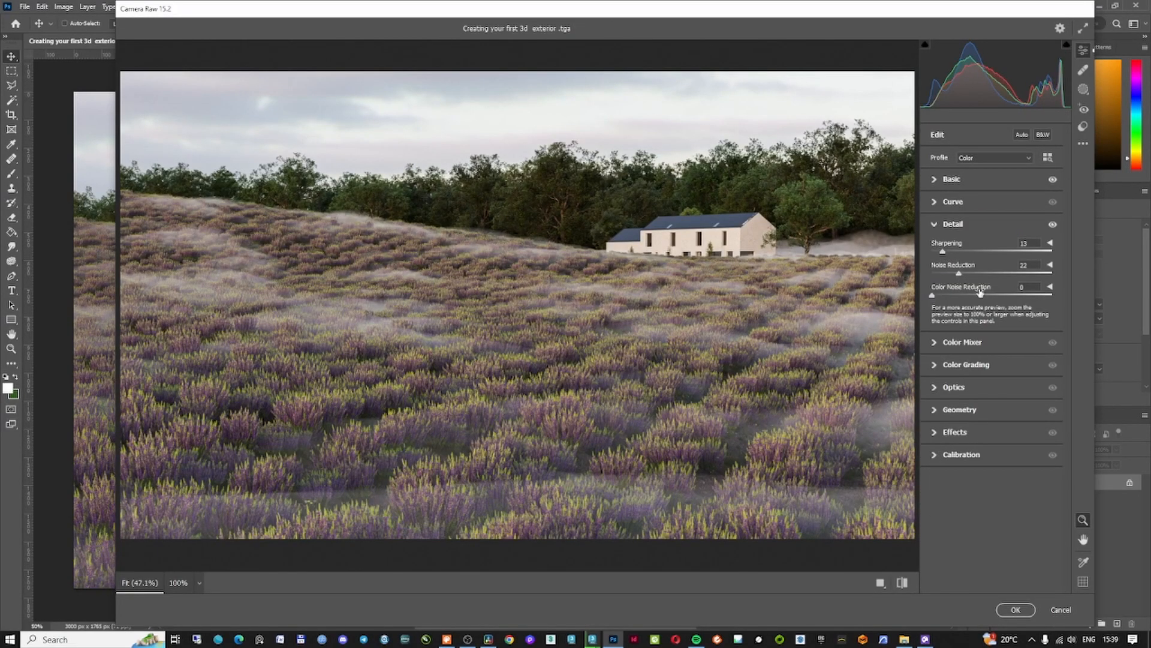
- Increase the Green Primary saturation, add a slight dark vignette, and apply the Camera Raw edits to the render
click(936, 456)
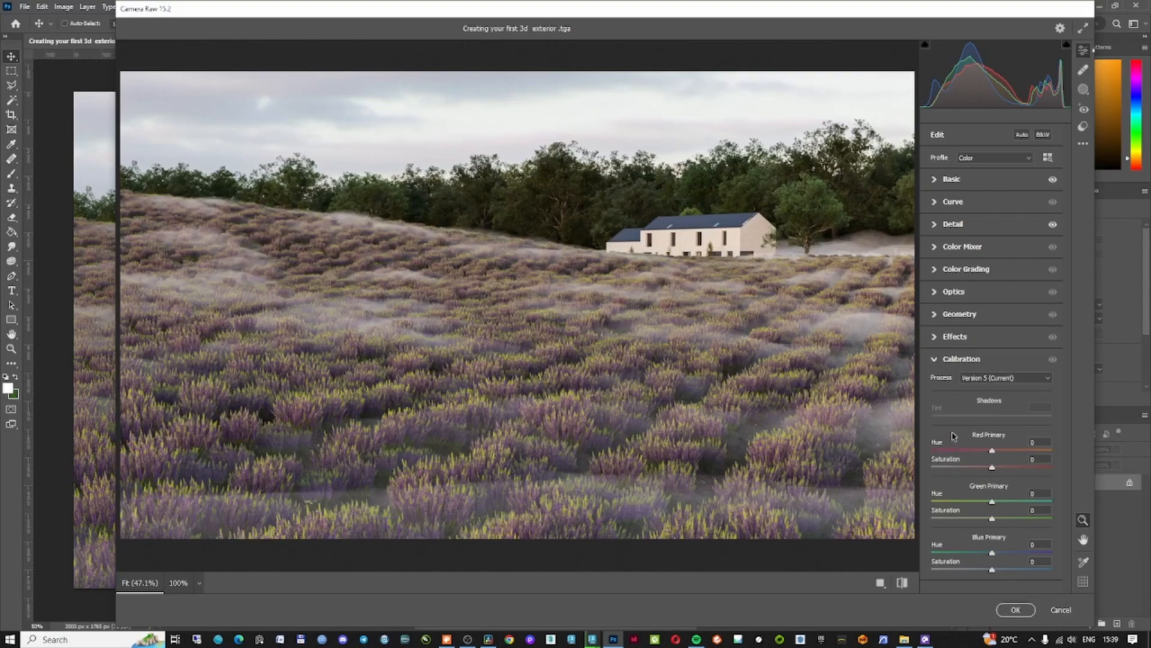
mouse_move(992, 520)
mouse_down()
mouse_move(945, 506)
mouse_move(1000, 509)
mouse_up()
click(934, 341)
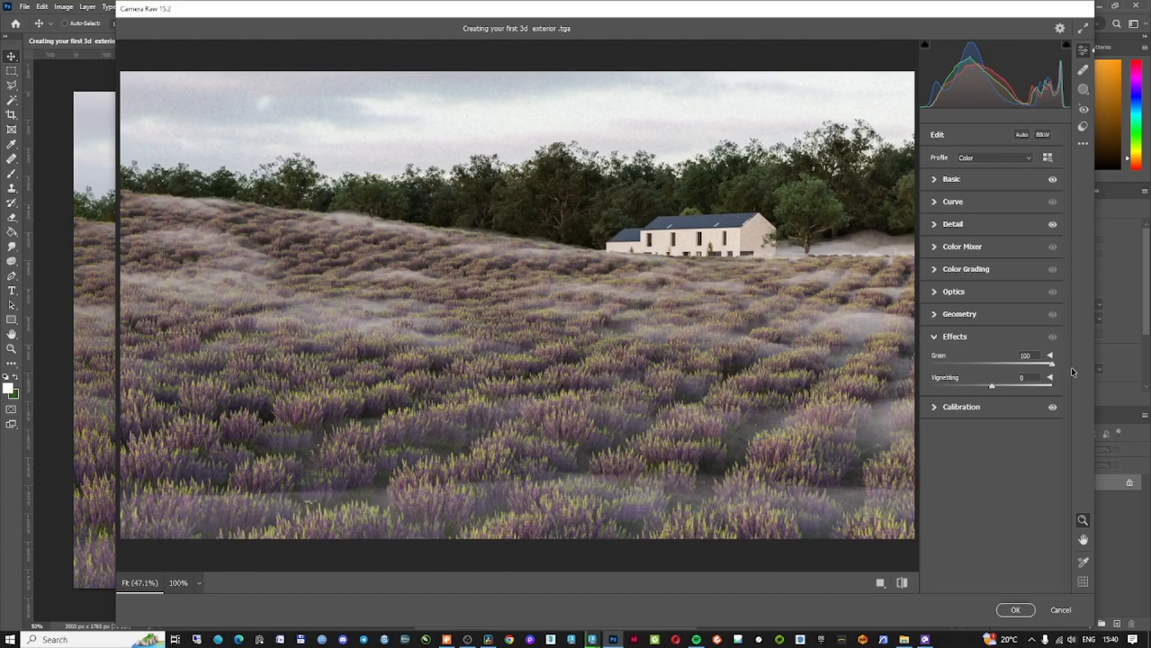
mouse_move(996, 388)
mouse_down()
mouse_move(963, 390)
mouse_move(982, 392)
mouse_up()
click(1016, 609)
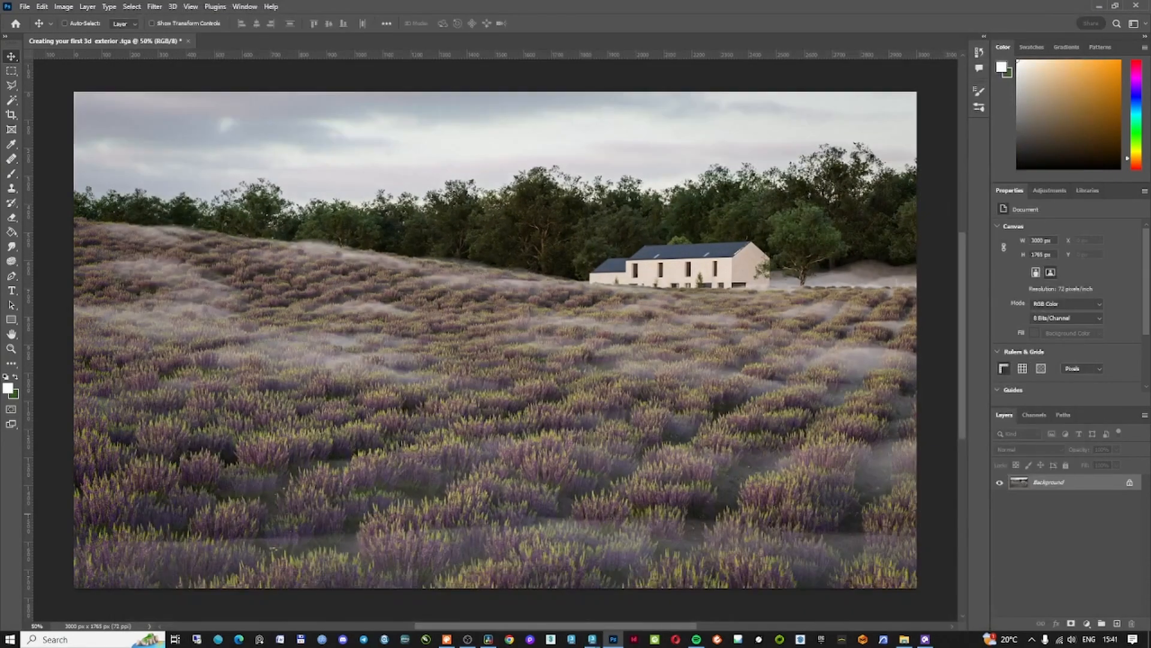
- Add a Curves adjustment layer above the render, anchoring the shadows and lifting the highlights from input 181 to output 196
click(1087, 623)
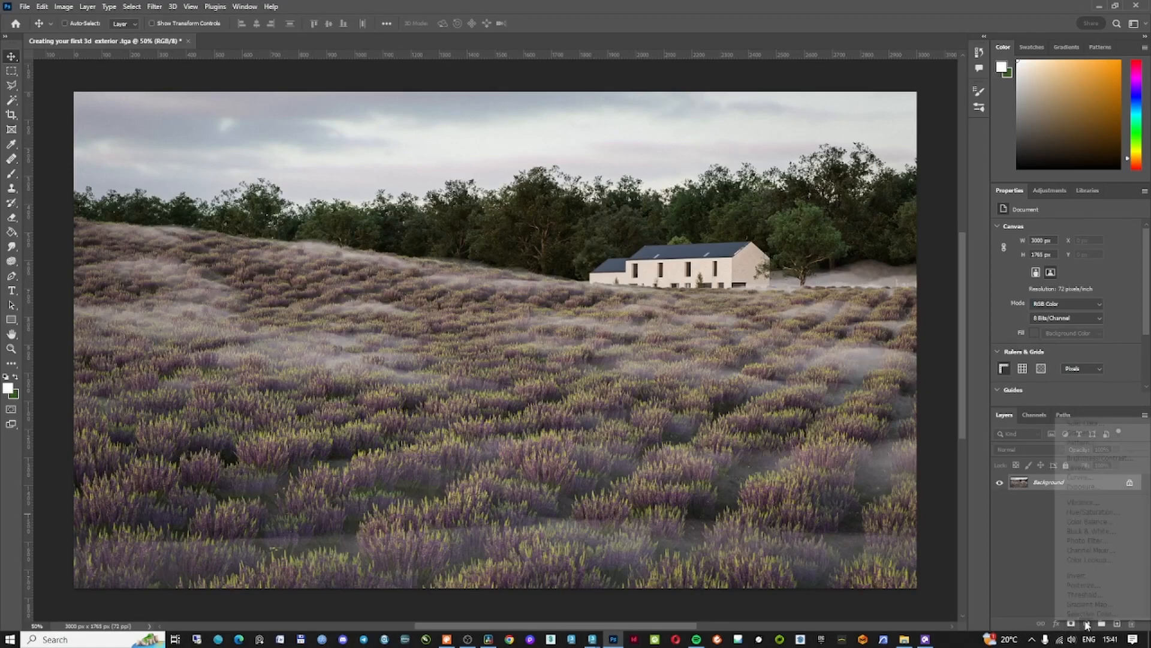
click(1088, 476)
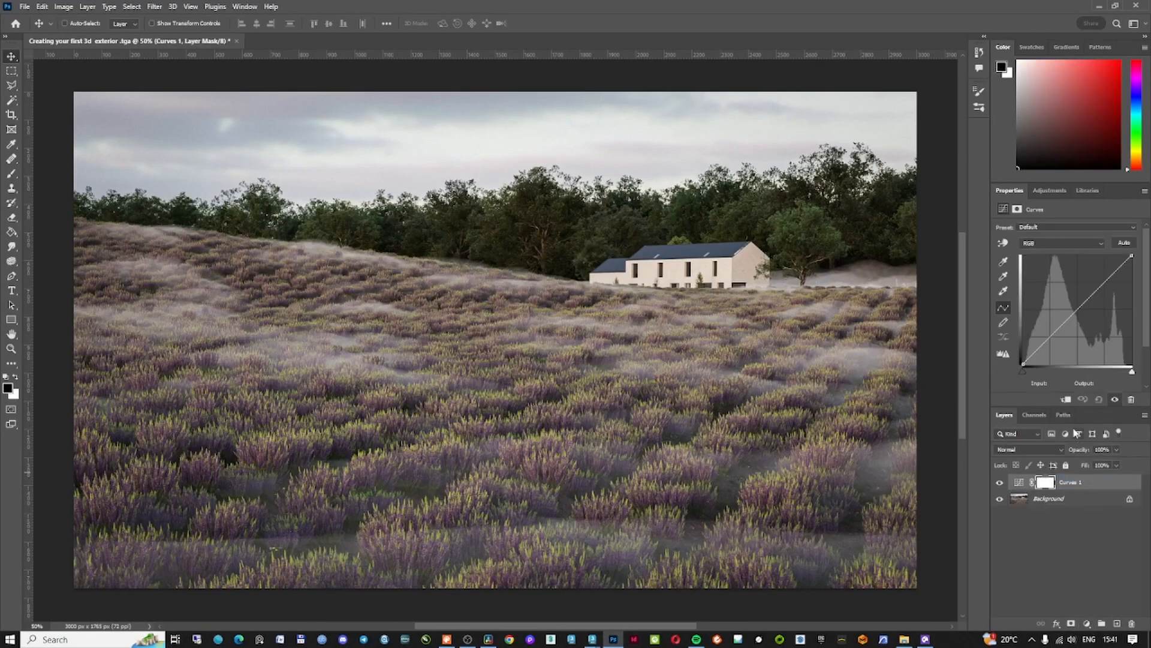
drag(1130, 256, 1125, 256)
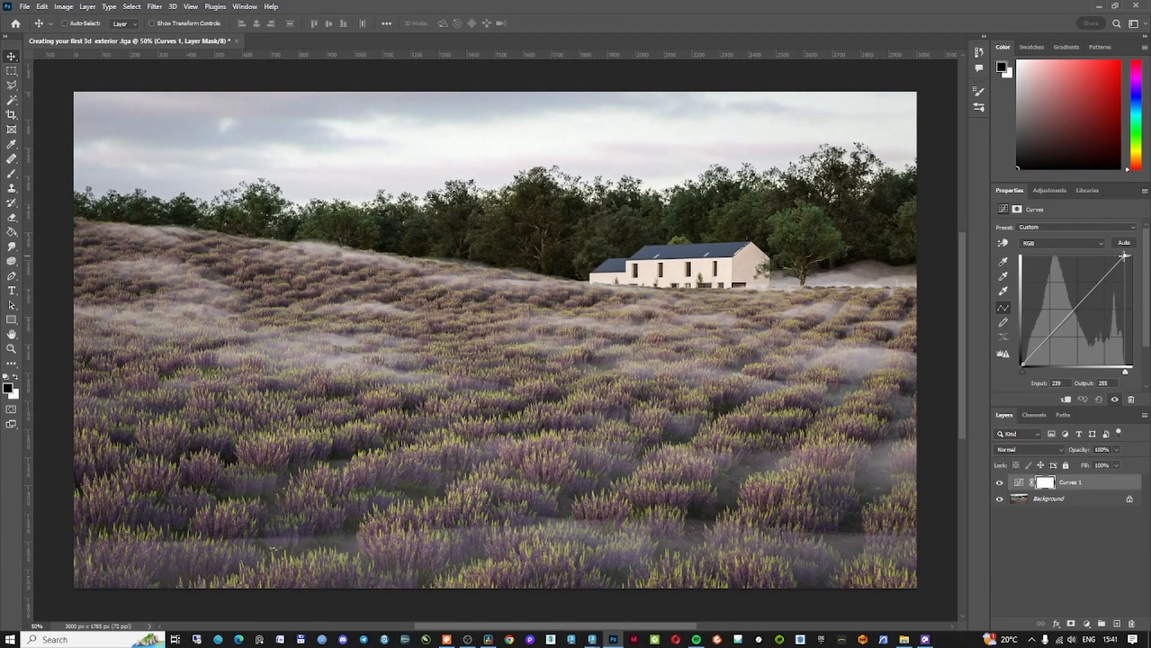
drag(1063, 322, 1063, 323)
drag(1096, 288, 1096, 280)
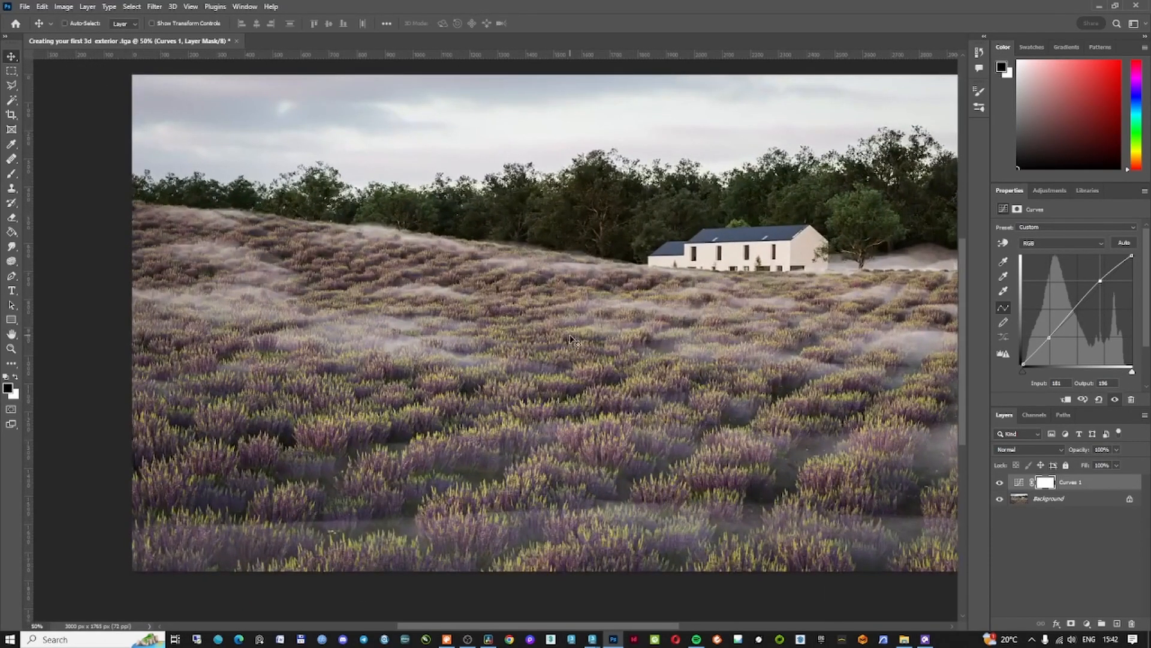
- Add a default Black & White adjustment layer and toggle its visibility repeatedly to check the tonal contrast, leaving it hidden
click(1087, 624)
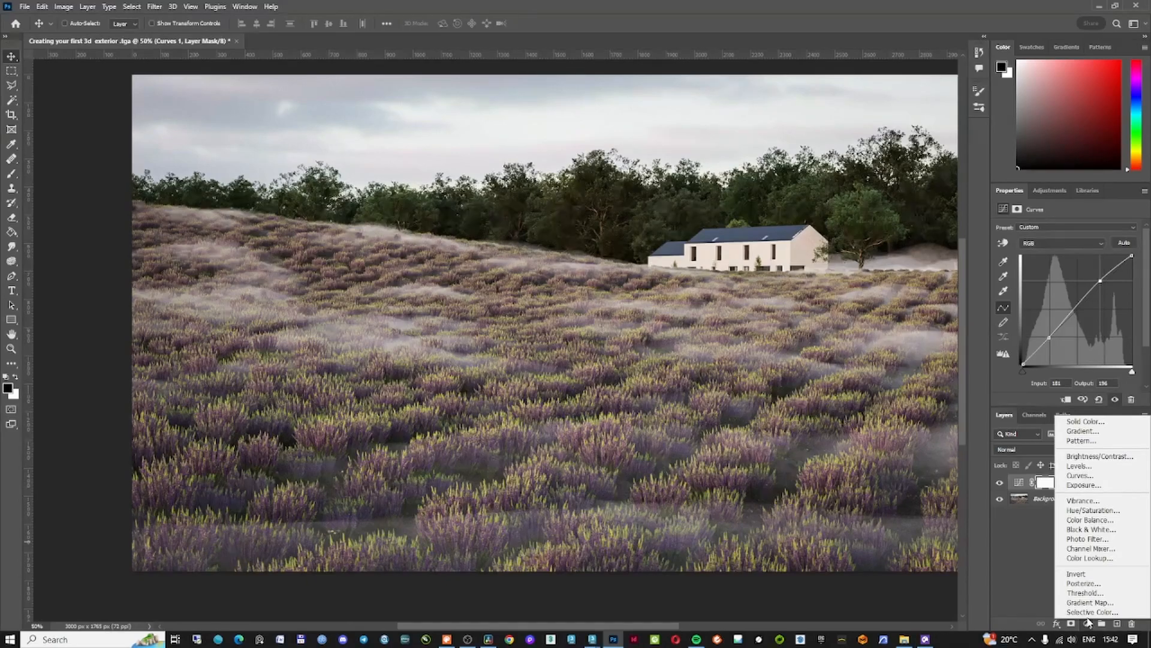
click(1088, 529)
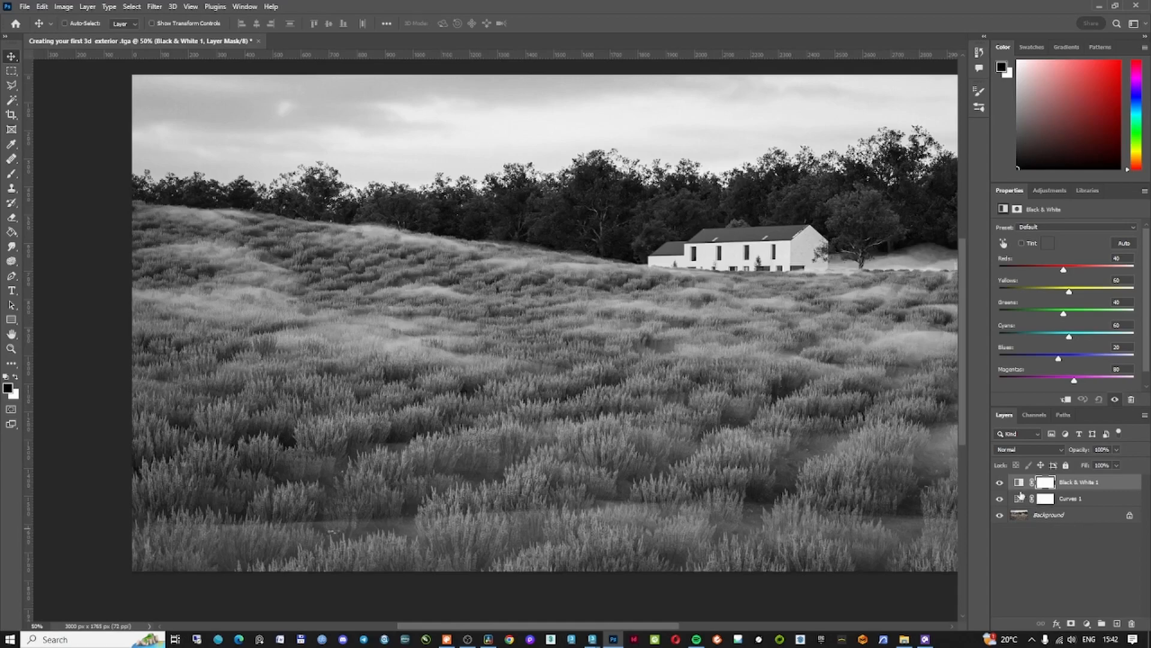
click(1000, 483)
click(999, 483)
click(1000, 484)
click(1000, 483)
click(999, 483)
click(1000, 483)
click(999, 483)
click(999, 483)
click(999, 484)
click(999, 483)
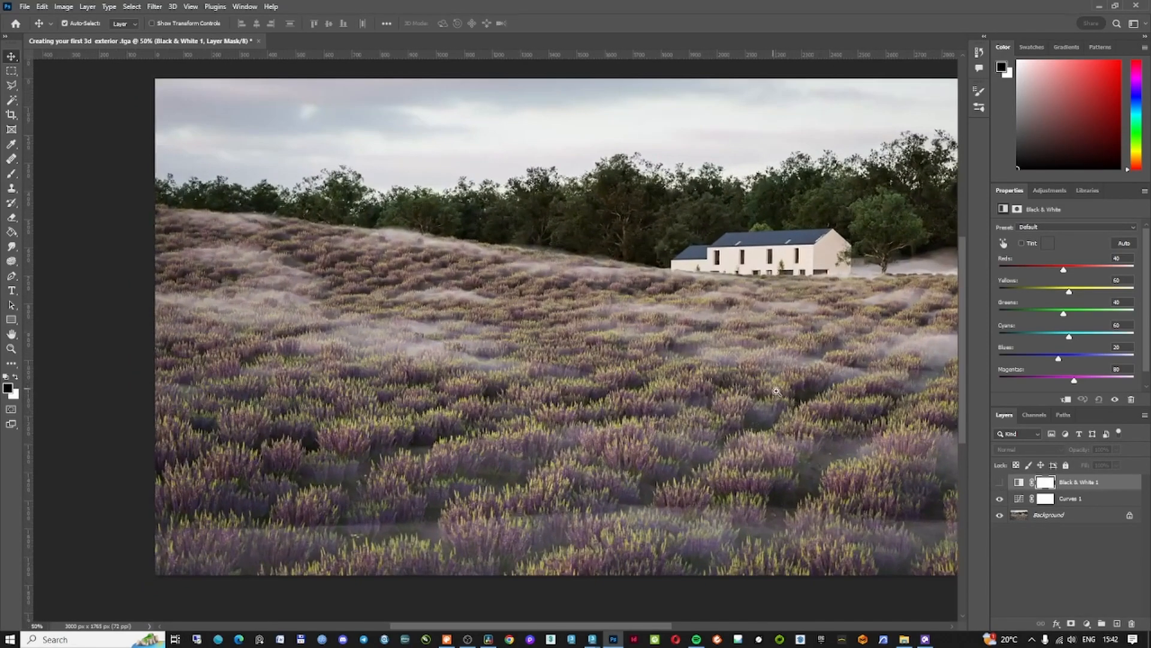
- Stamp the visible layers into a new layer above the Curves adjustment and apply Camera Raw's Adaptive: Sky Sunset preset at 100
key(ctrl+shift+a)
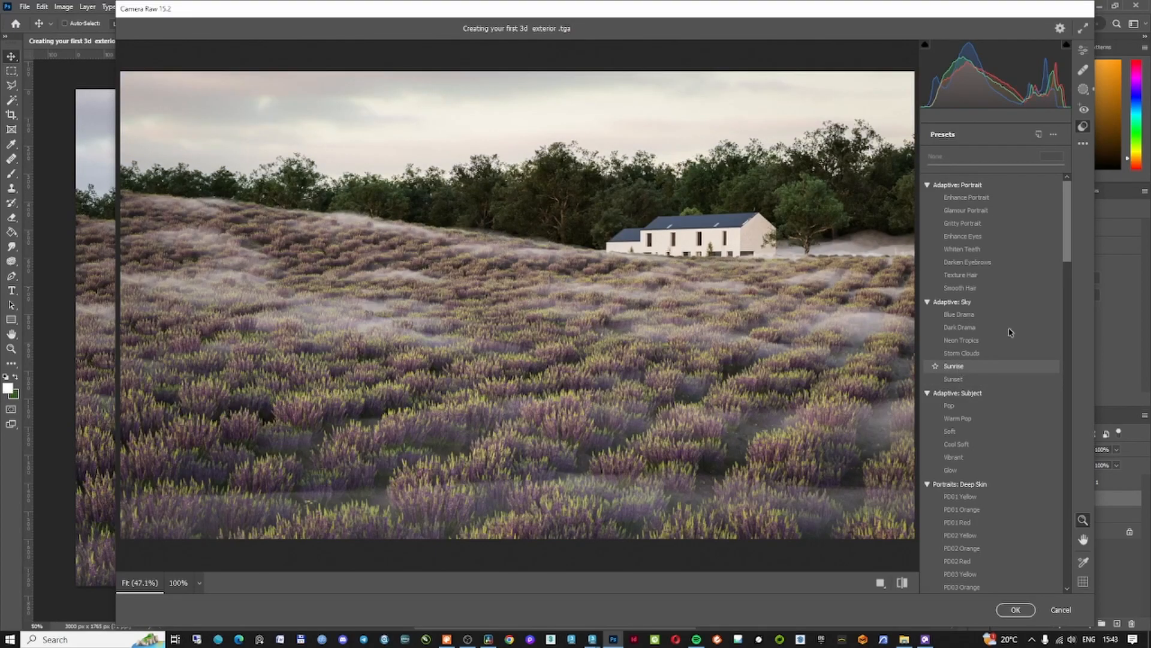
click(952, 380)
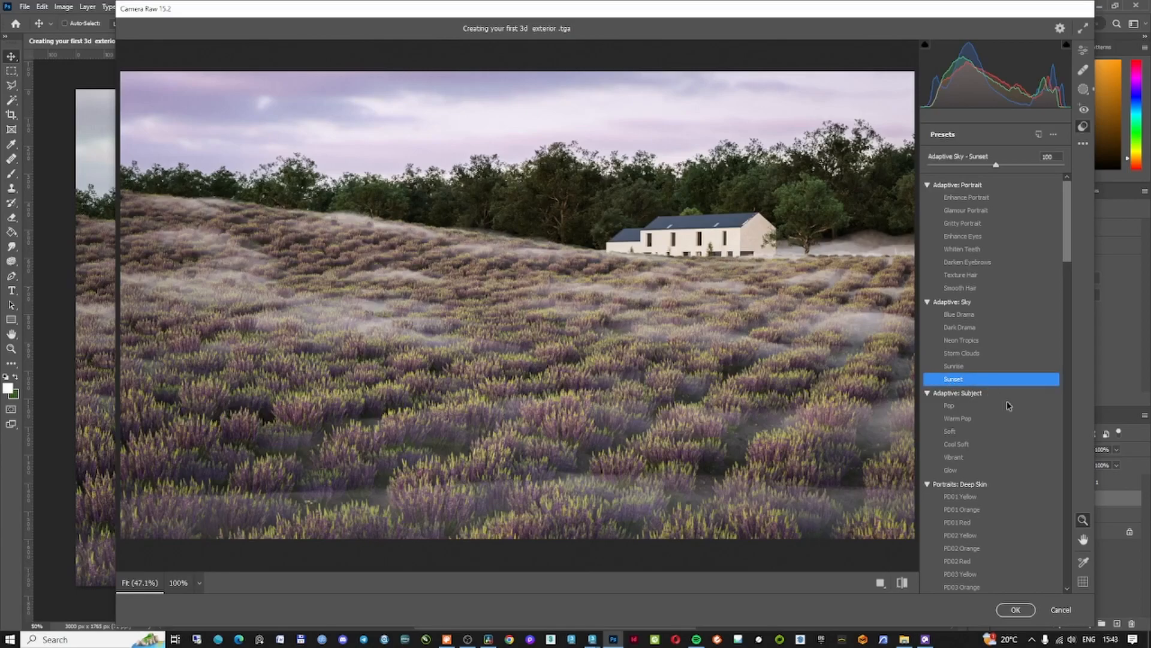
click(1000, 610)
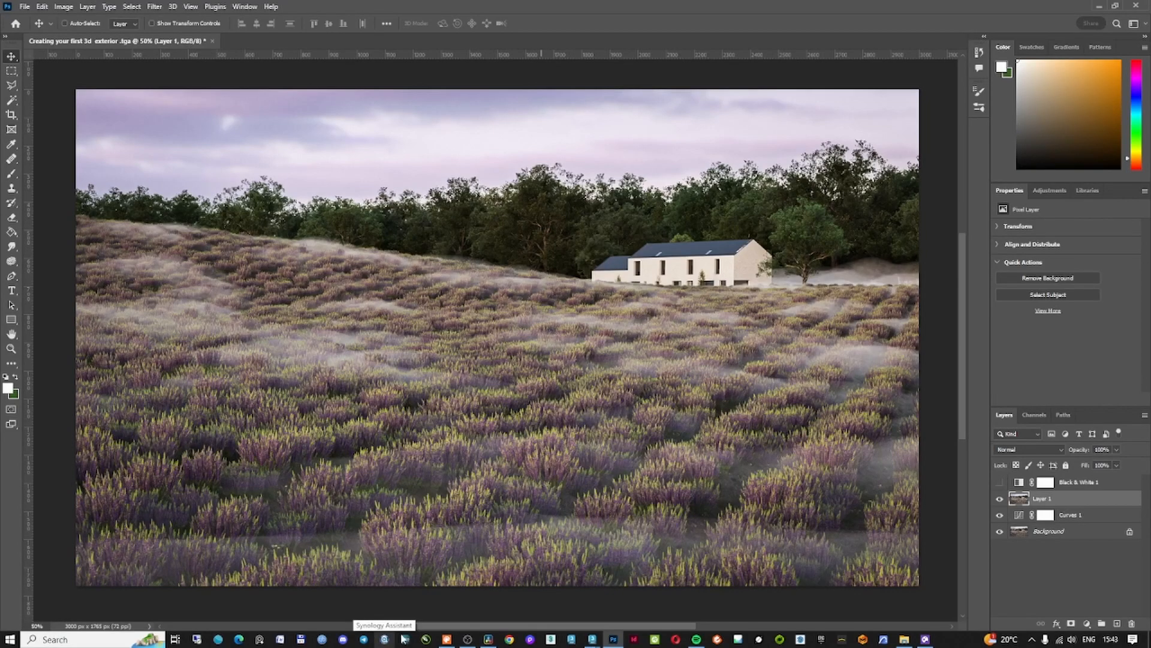
mouse_move(489, 640)
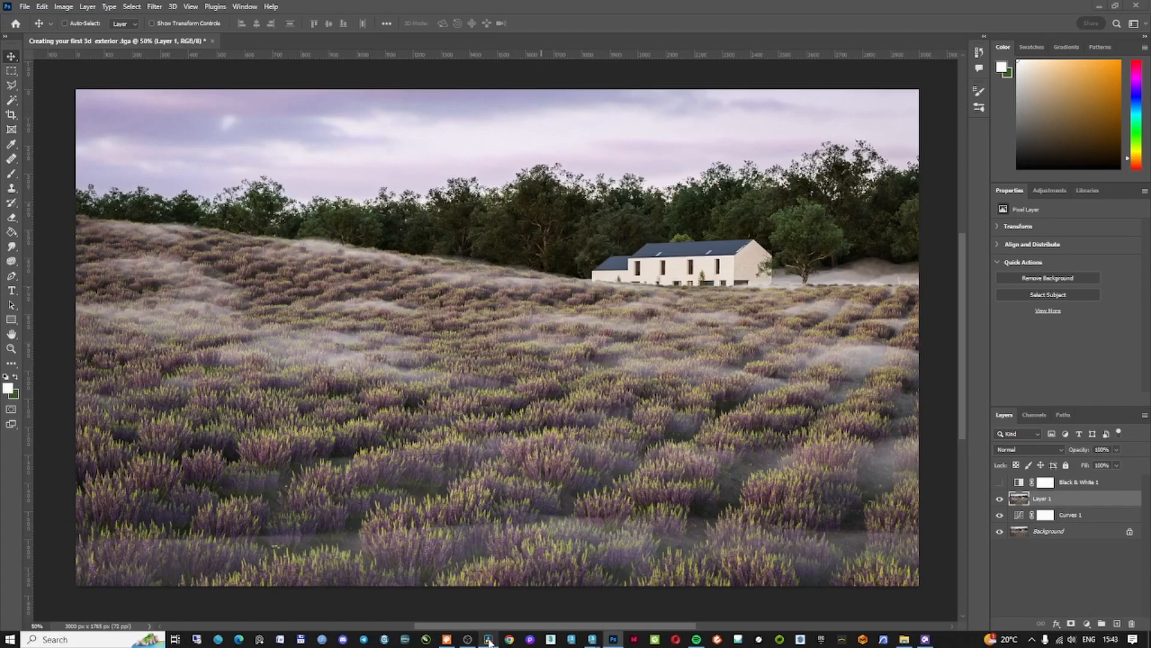